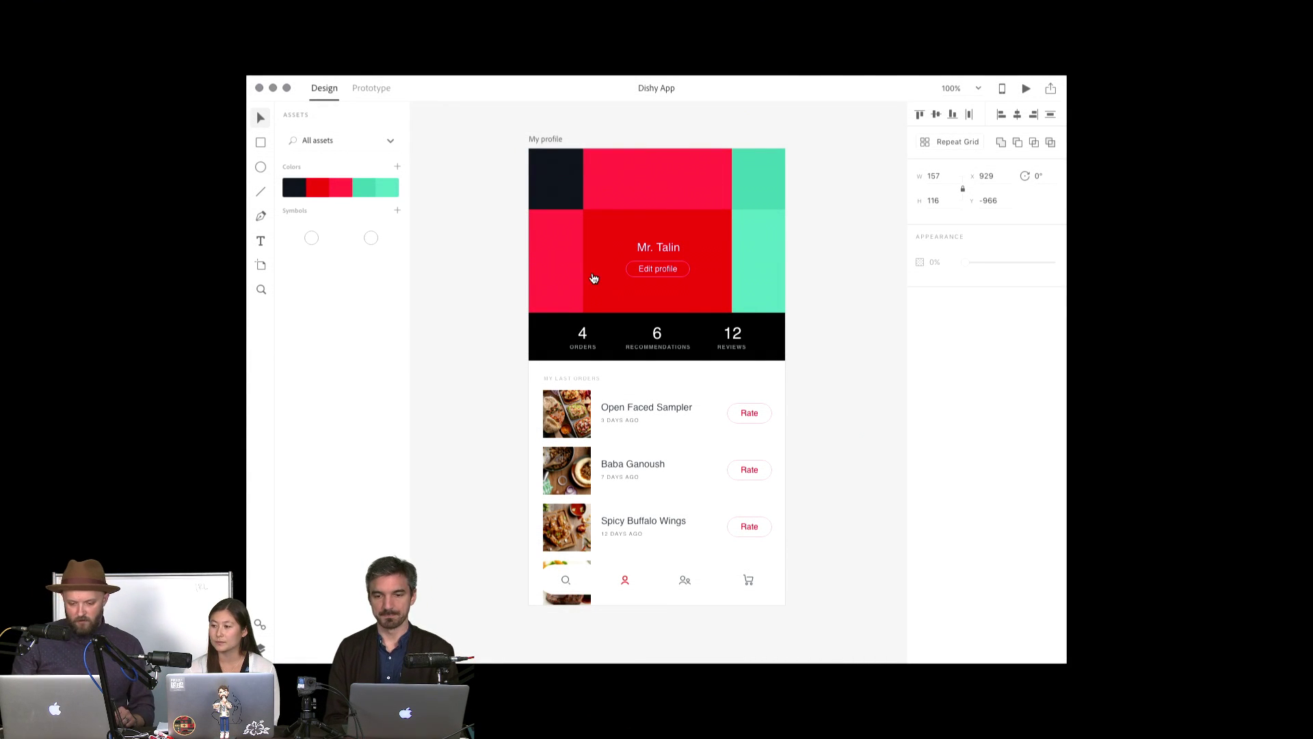
- Remix the My profile artboard in the Chameleon prototype with the Circus III color theme and apply the new colors
{"action": "left_click", "coordinate": [593, 277]}
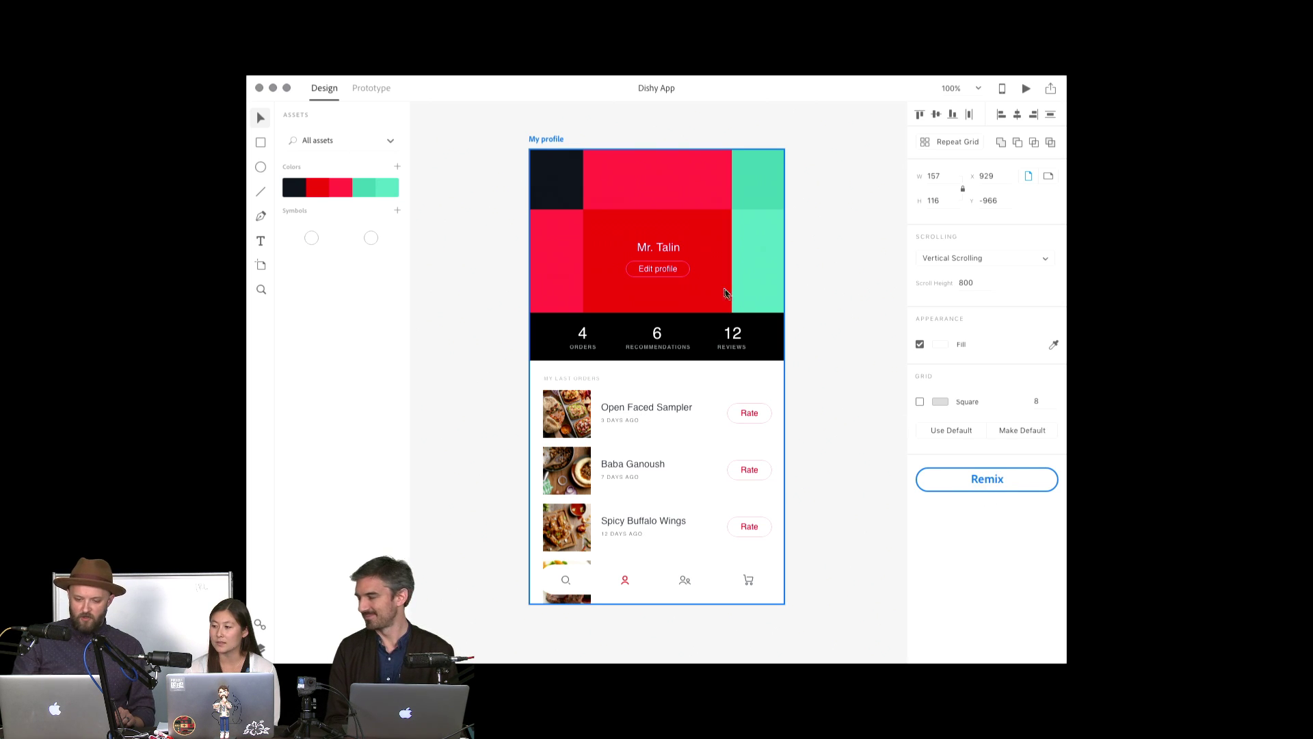
{"action": "left_click", "coordinate": [987, 481]}
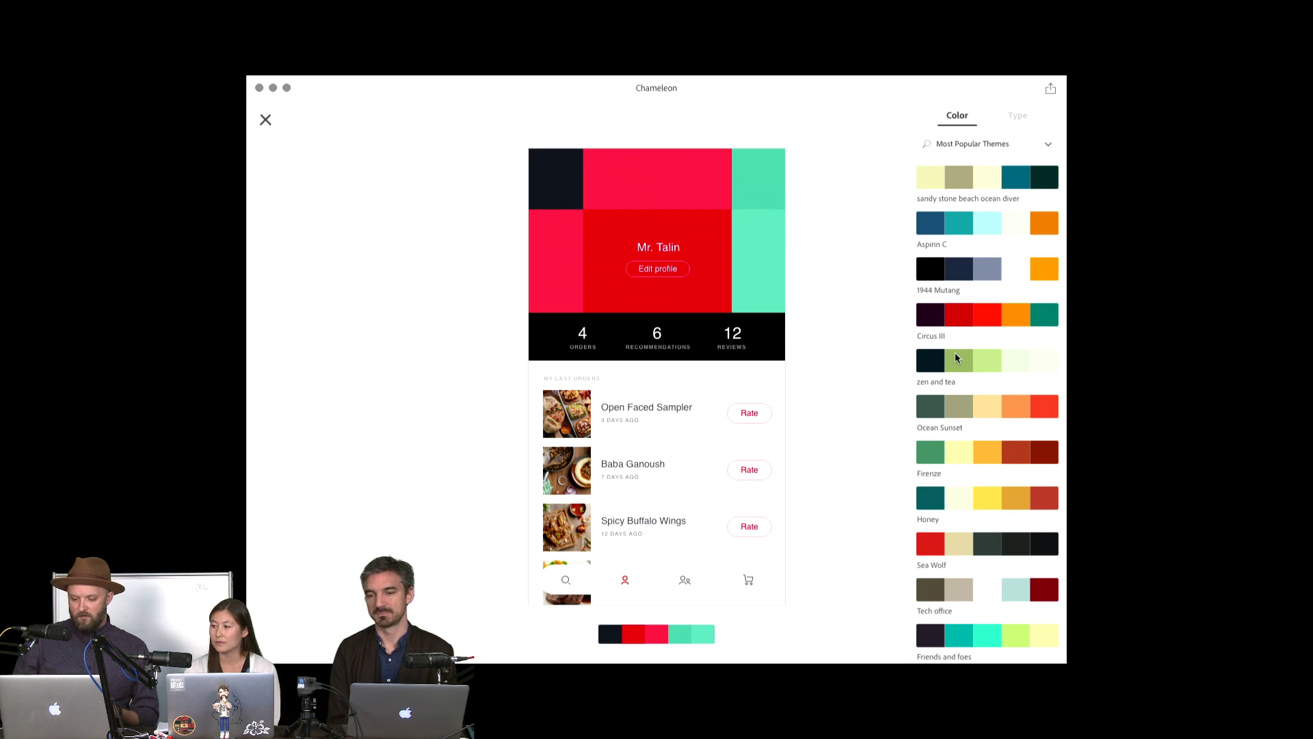
{"action": "left_click", "coordinate": [951, 316]}
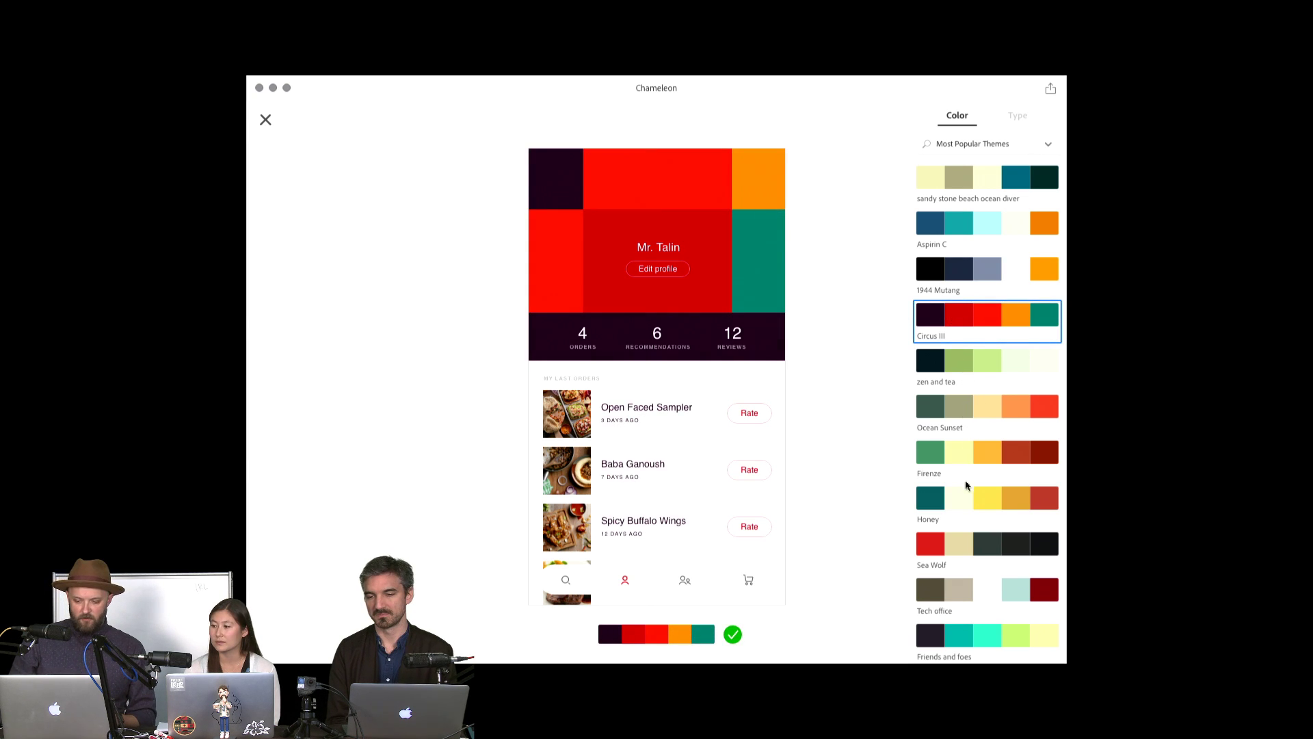
{"action": "left_click", "coordinate": [734, 635]}
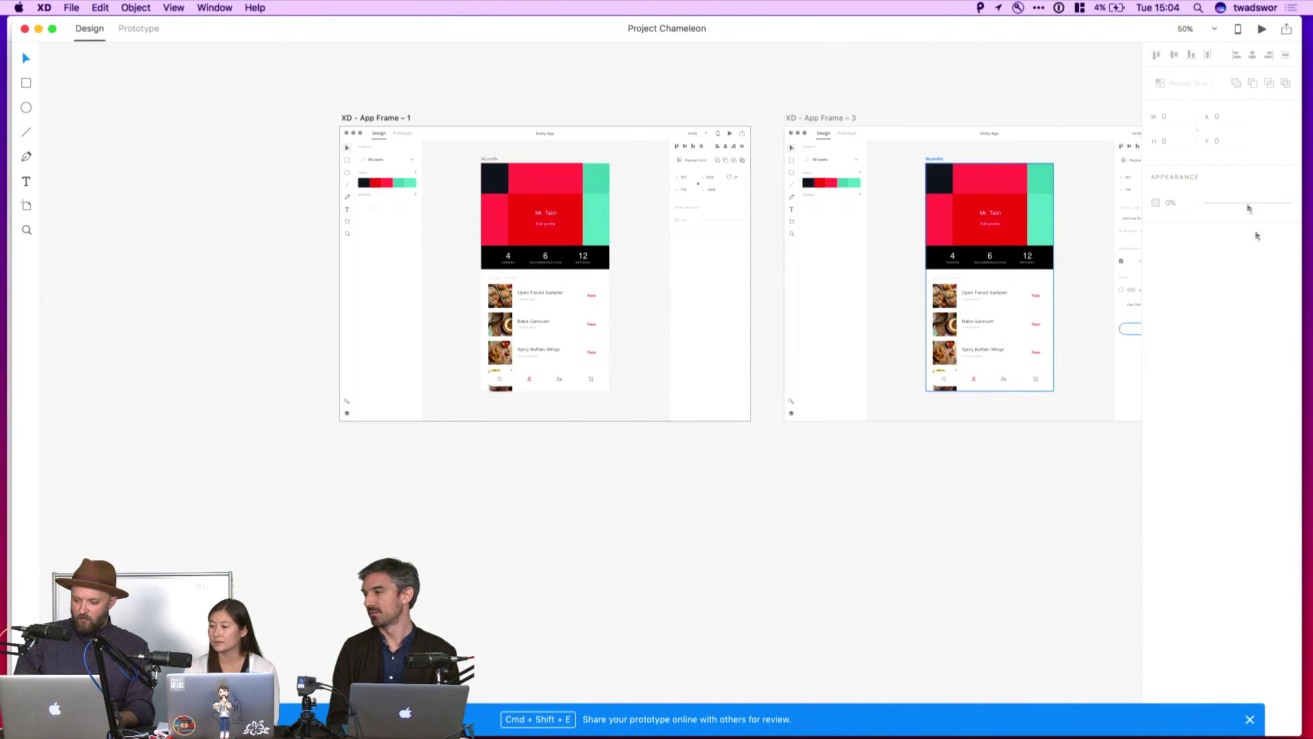
- Open the shared online link of Project Chameleon in the browser and highlight its web address
{"action": "left_click", "coordinate": [1288, 31]}
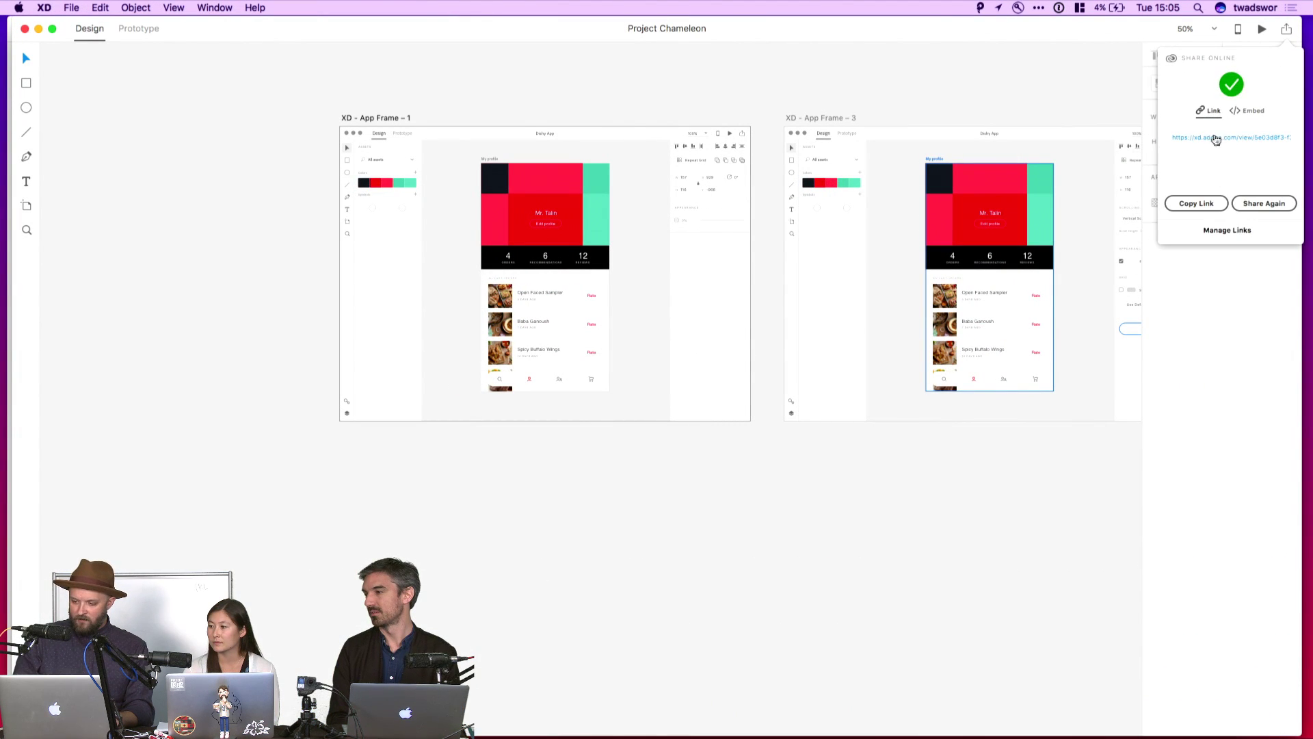
{"action": "left_click", "coordinate": [1215, 140]}
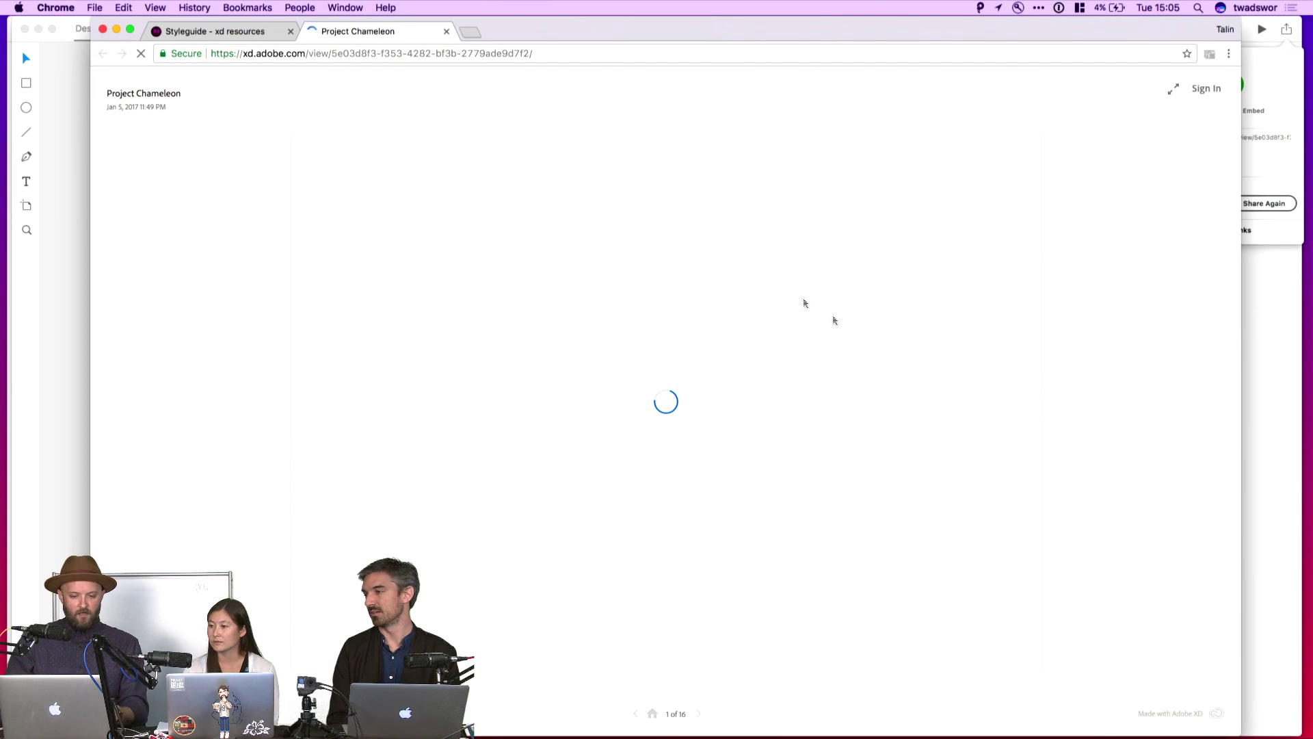
{"action": "left_click", "coordinate": [567, 54]}
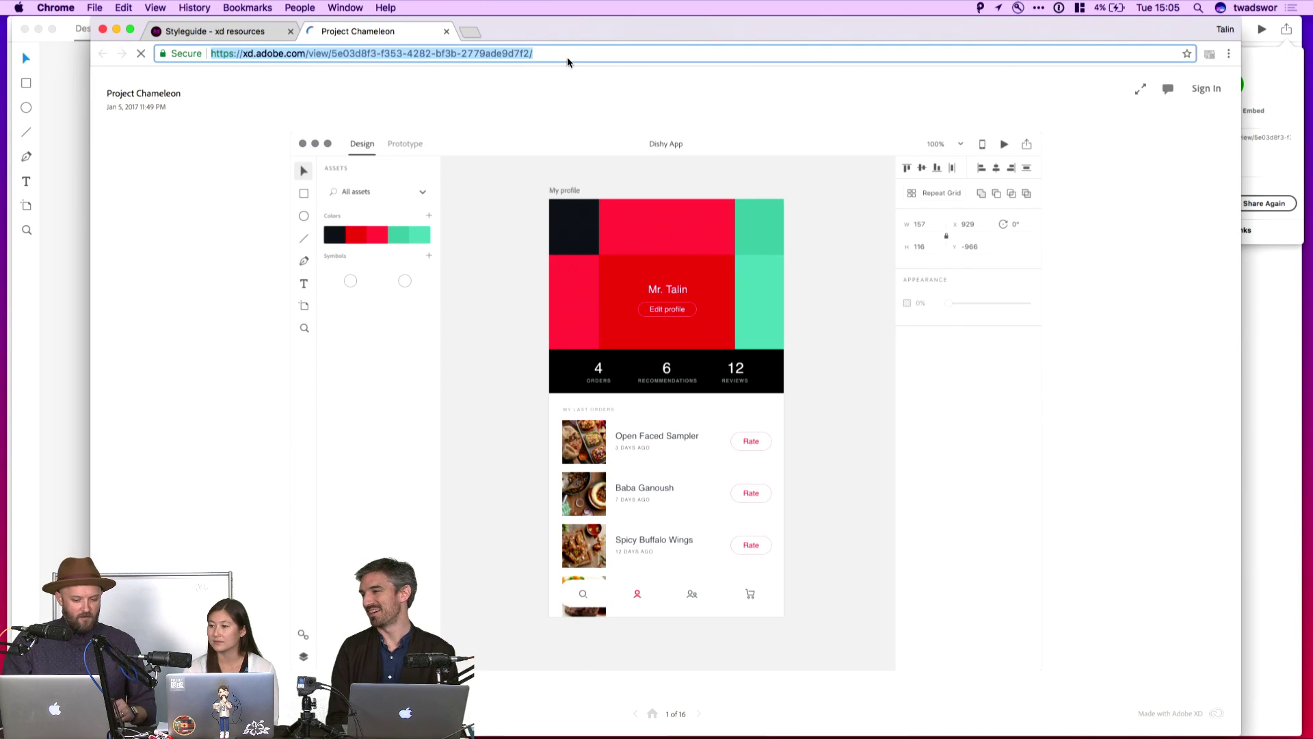
{"action": "left_click", "coordinate": [1144, 155]}
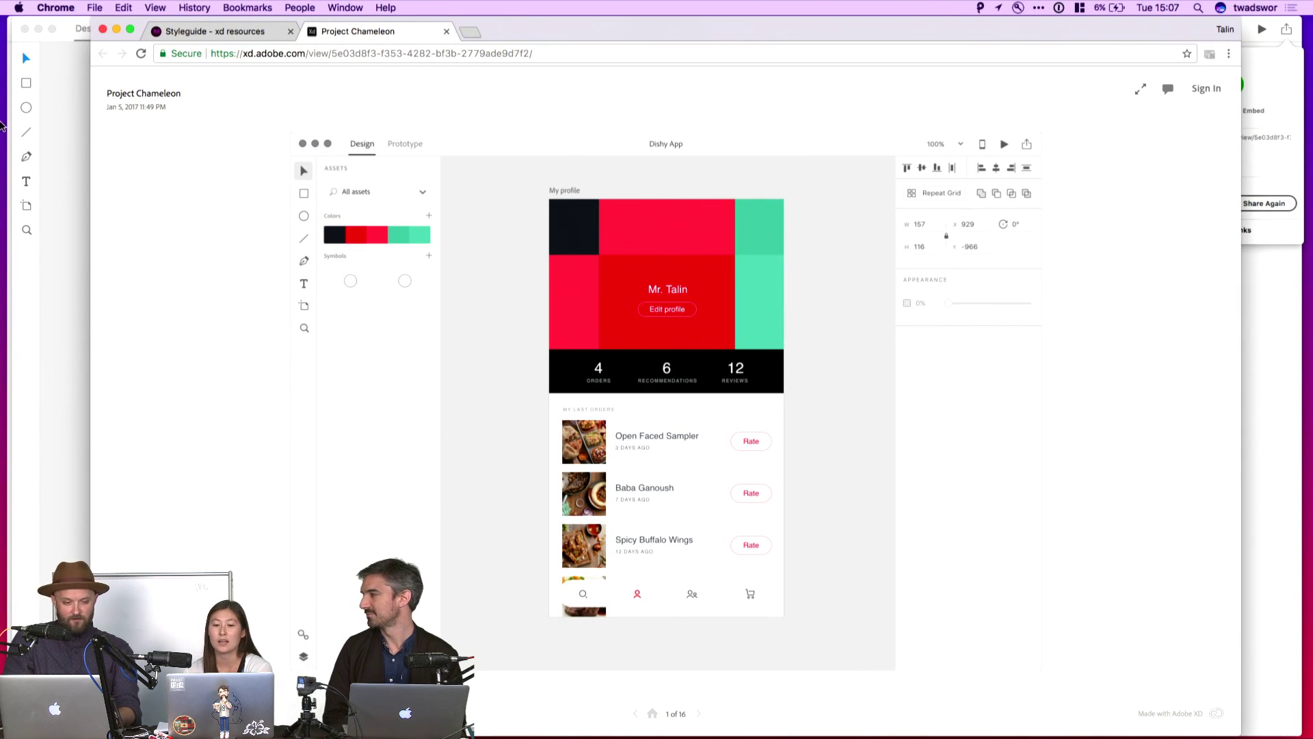
- Switch back to Adobe XD and open the recent document Sp_Styles_Light_2017Q3
{"action": "left_click", "coordinate": [46, 126]}
{"action": "left_click", "coordinate": [74, 7]}
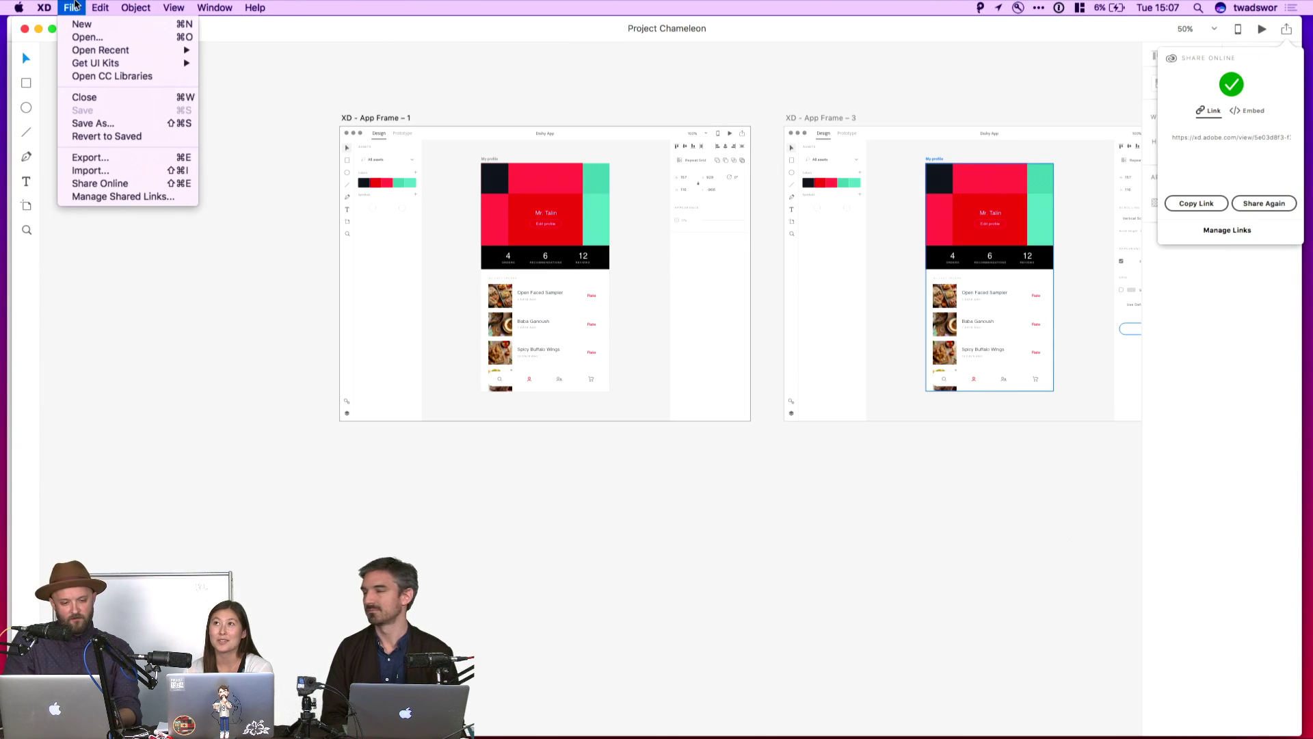
{"action": "left_click", "coordinate": [258, 100]}
{"action": "left_click", "coordinate": [70, 7]}
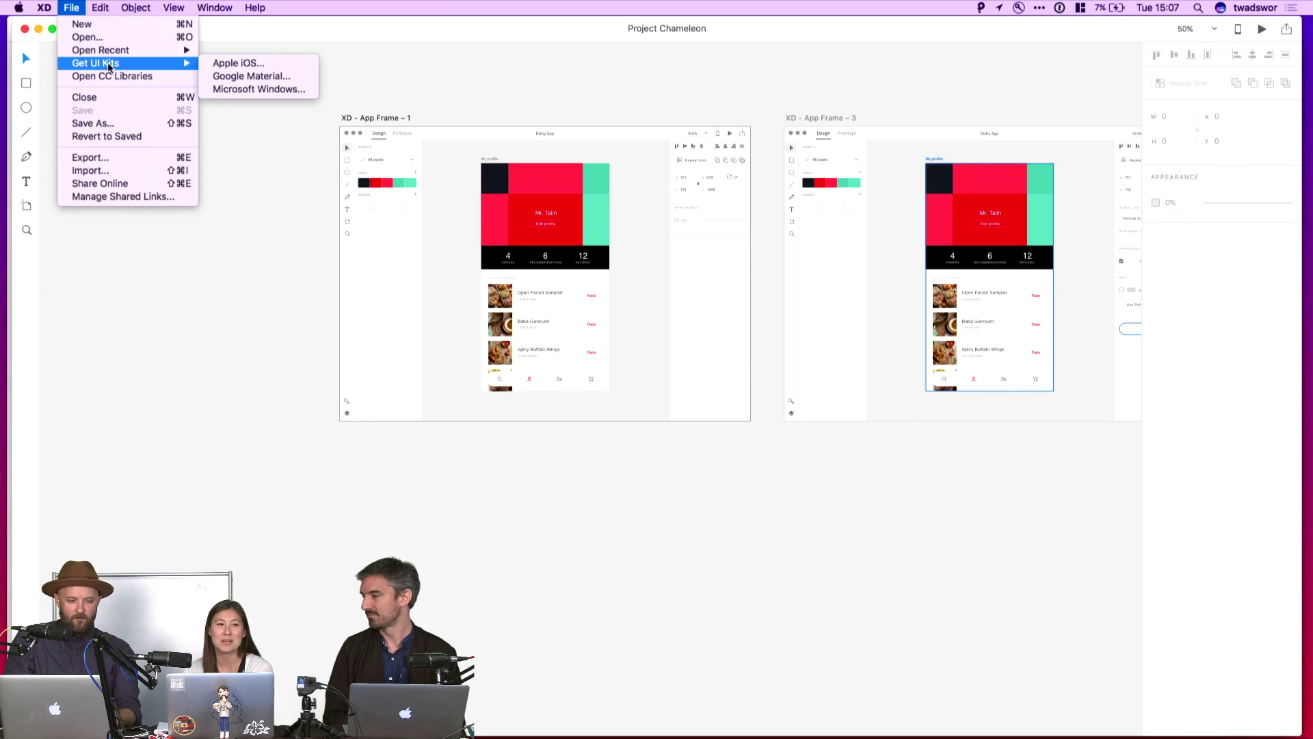
{"action": "mouse_move", "coordinate": [157, 50]}
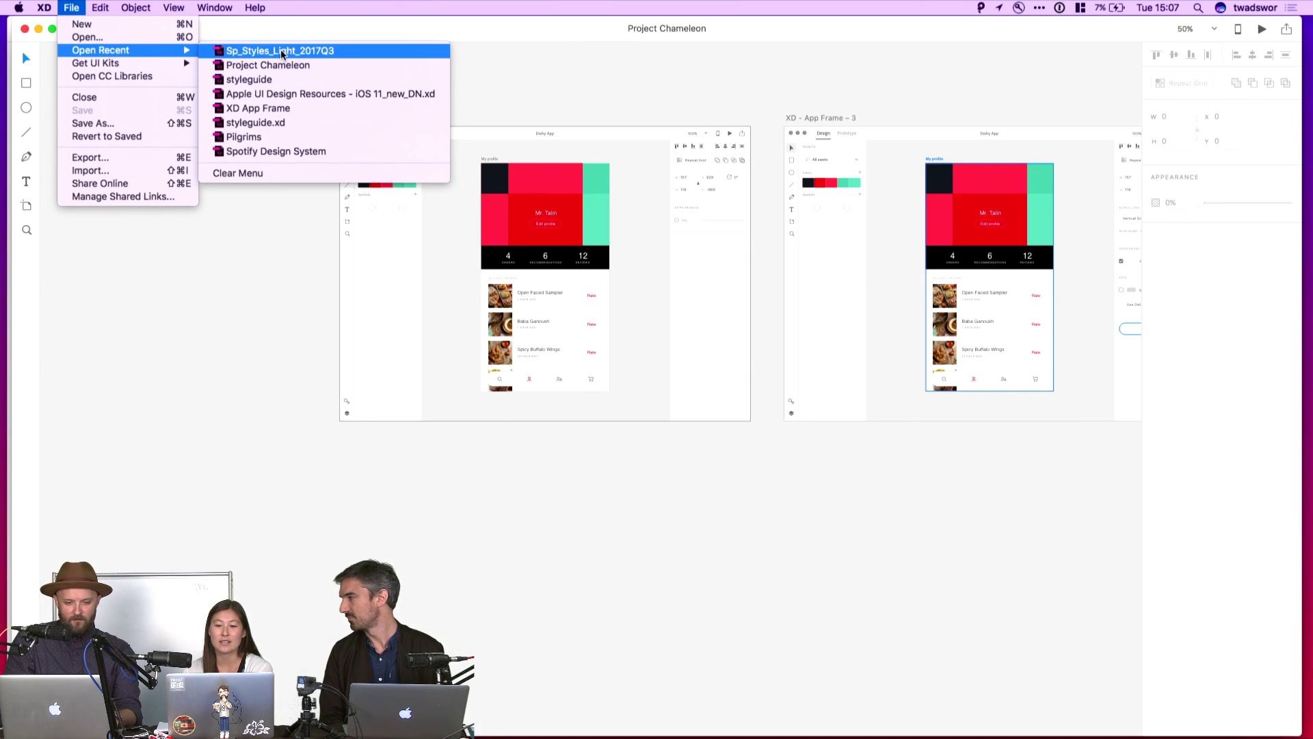
{"action": "left_click", "coordinate": [280, 51]}
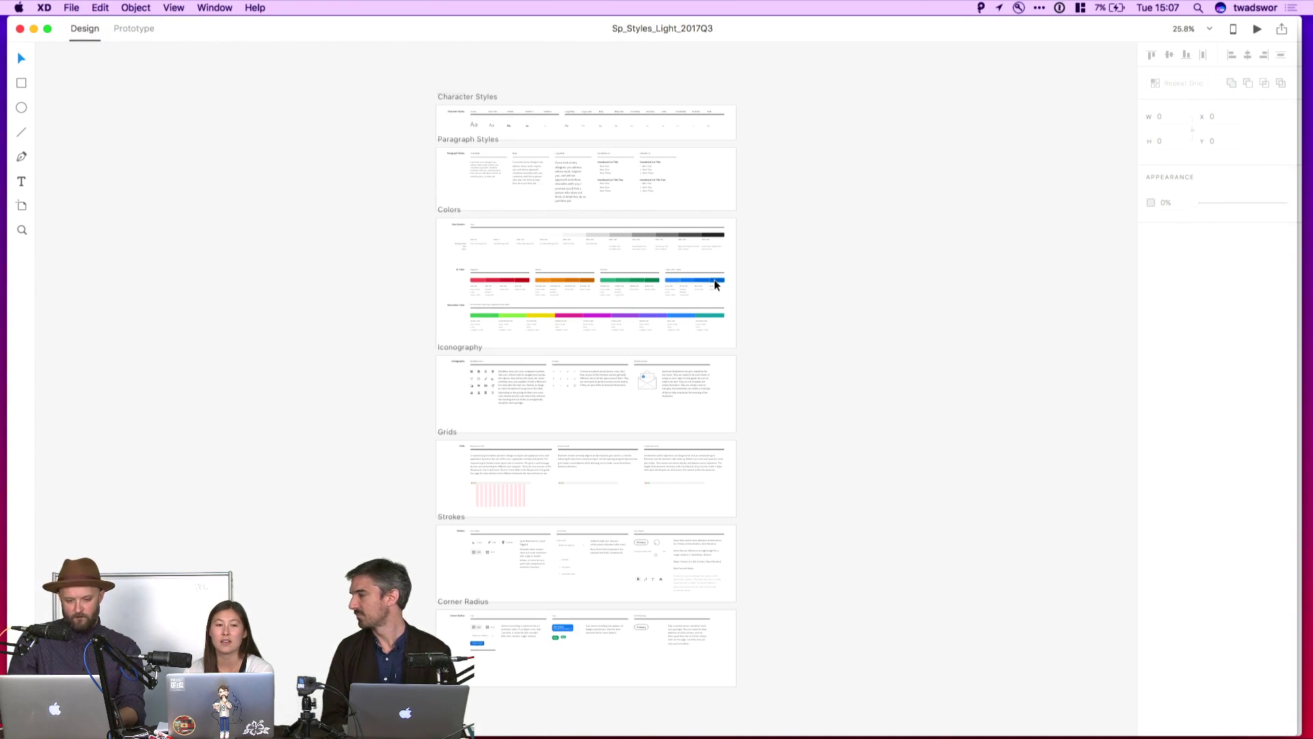
- Show the document's assets and examine the style guide's colors, character styles and symbols with the canvas at 100%
{"action": "key", "text": "super+shift+y"}
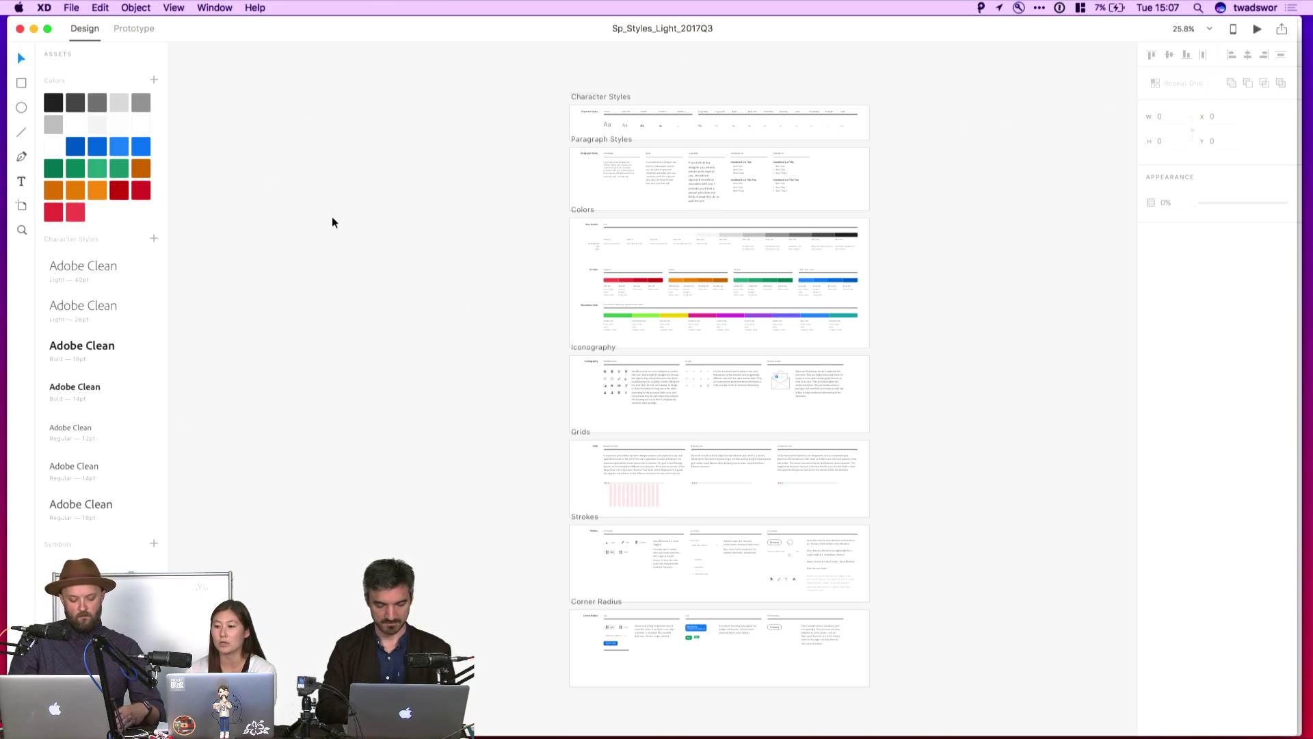
{"action": "key", "text": "super+1"}
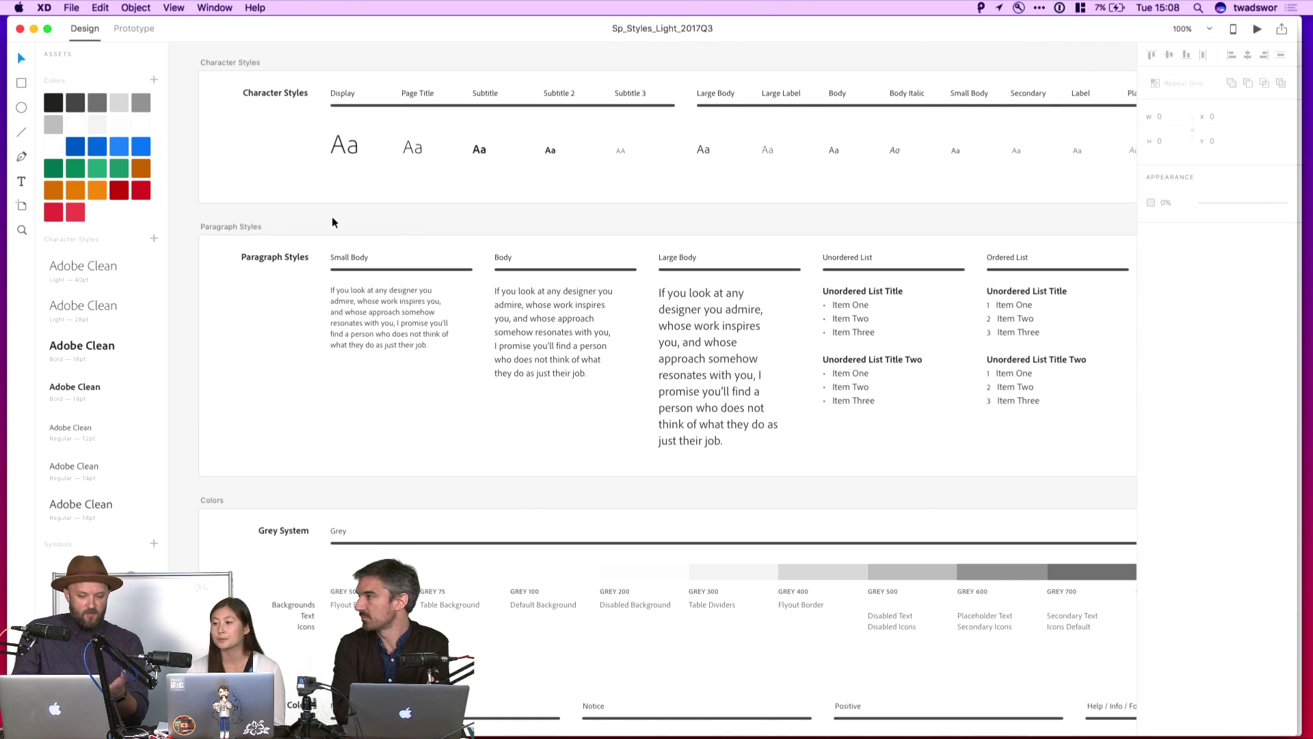
{"action": "scroll", "coordinate": [332, 221], "scroll_direction": "down", "scroll_amount": 10}
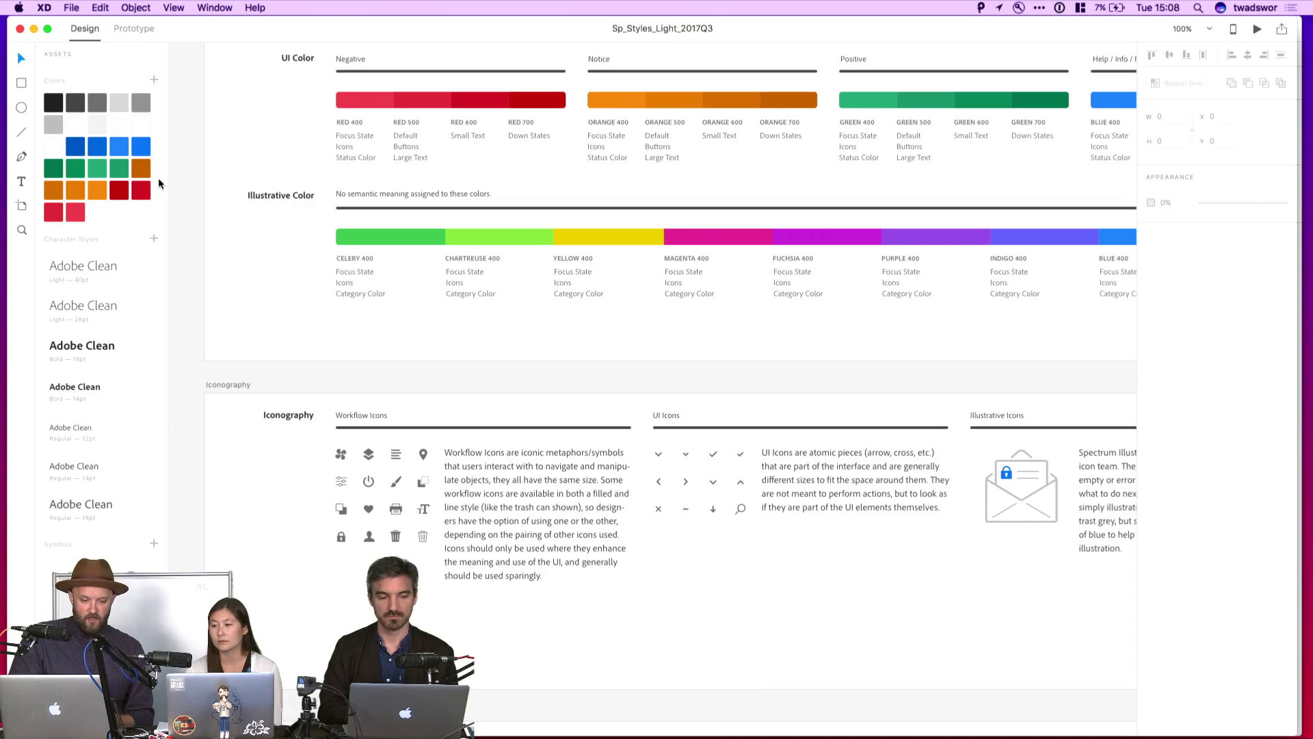
{"action": "left_click_drag", "start_coordinate": [166, 184], "coordinate": [297, 196]}
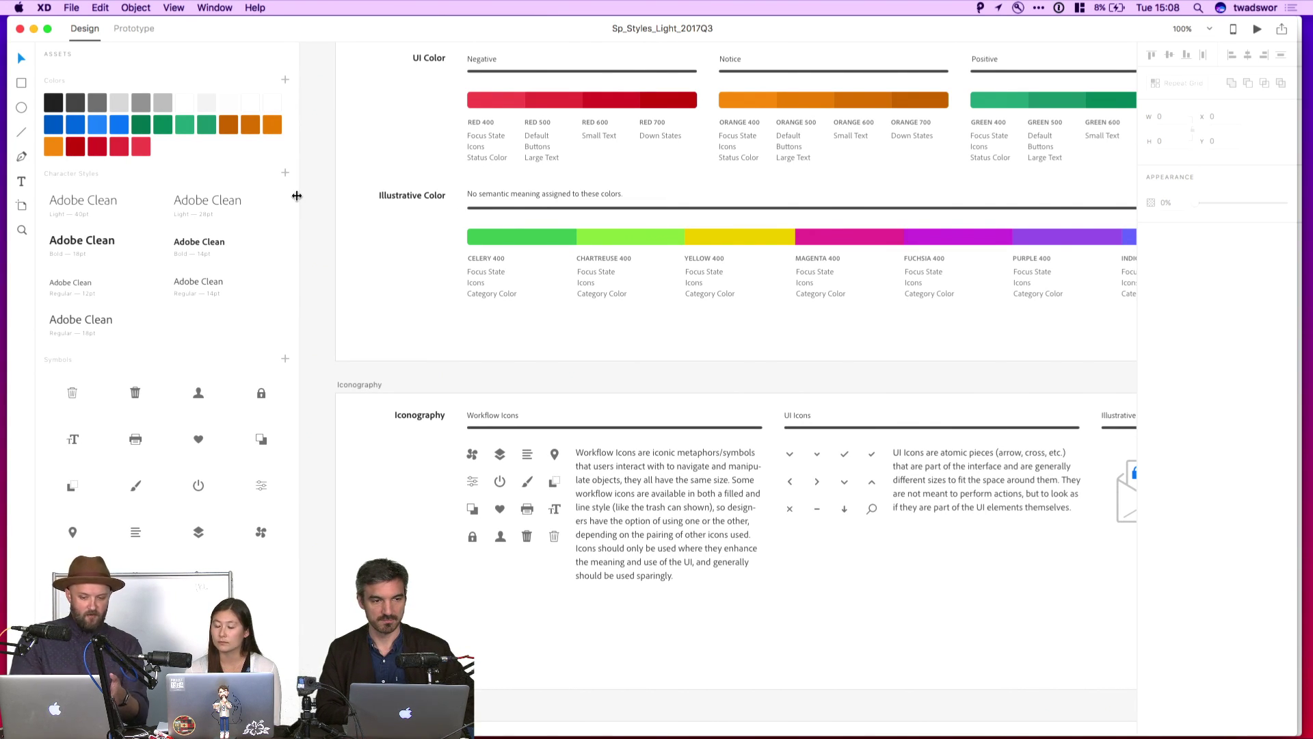
{"action": "scroll", "coordinate": [337, 115], "scroll_direction": "up", "scroll_amount": 5}
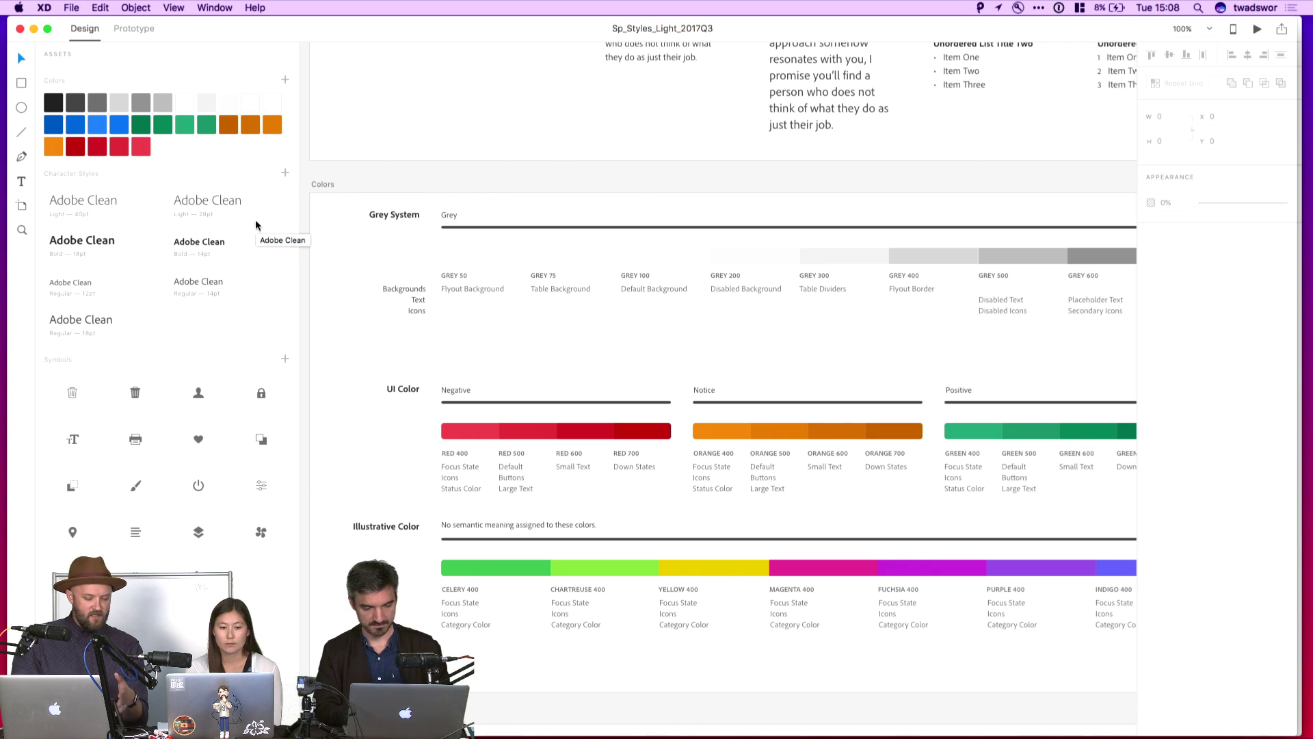
{"action": "left_click_drag", "start_coordinate": [299, 205], "coordinate": [162, 173]}
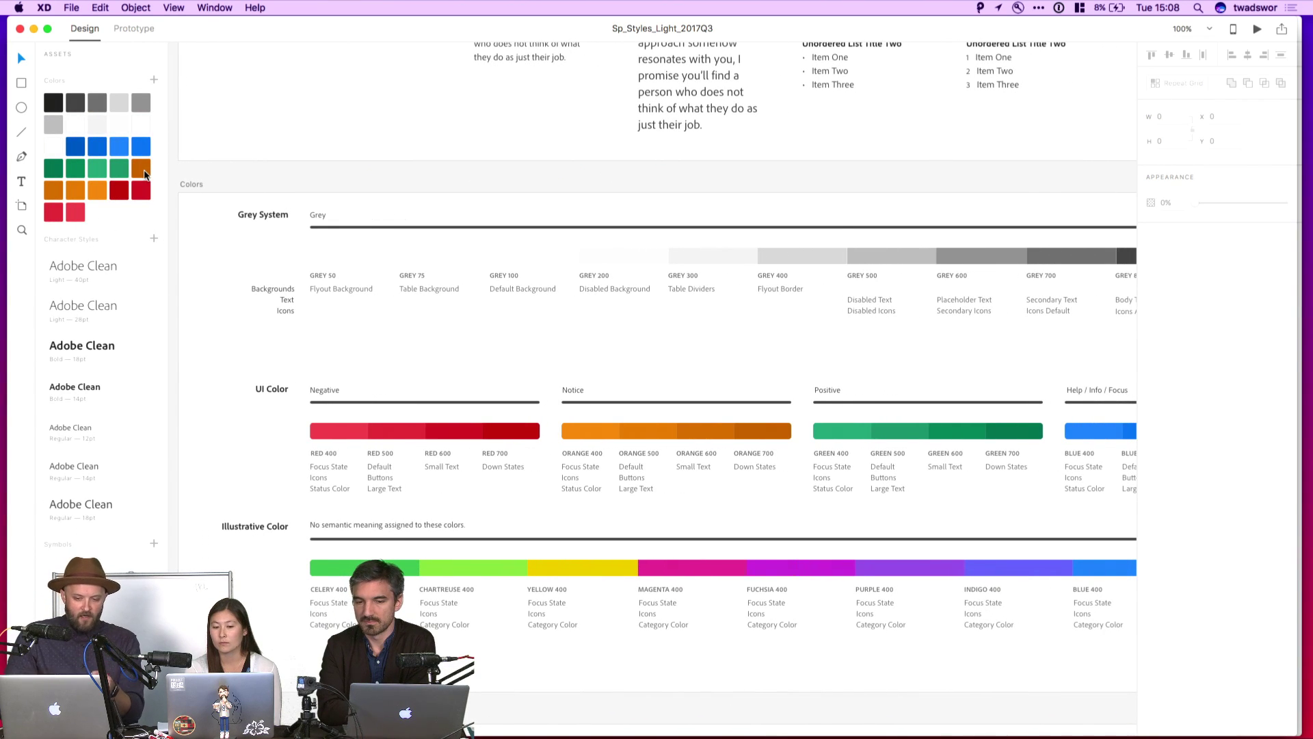
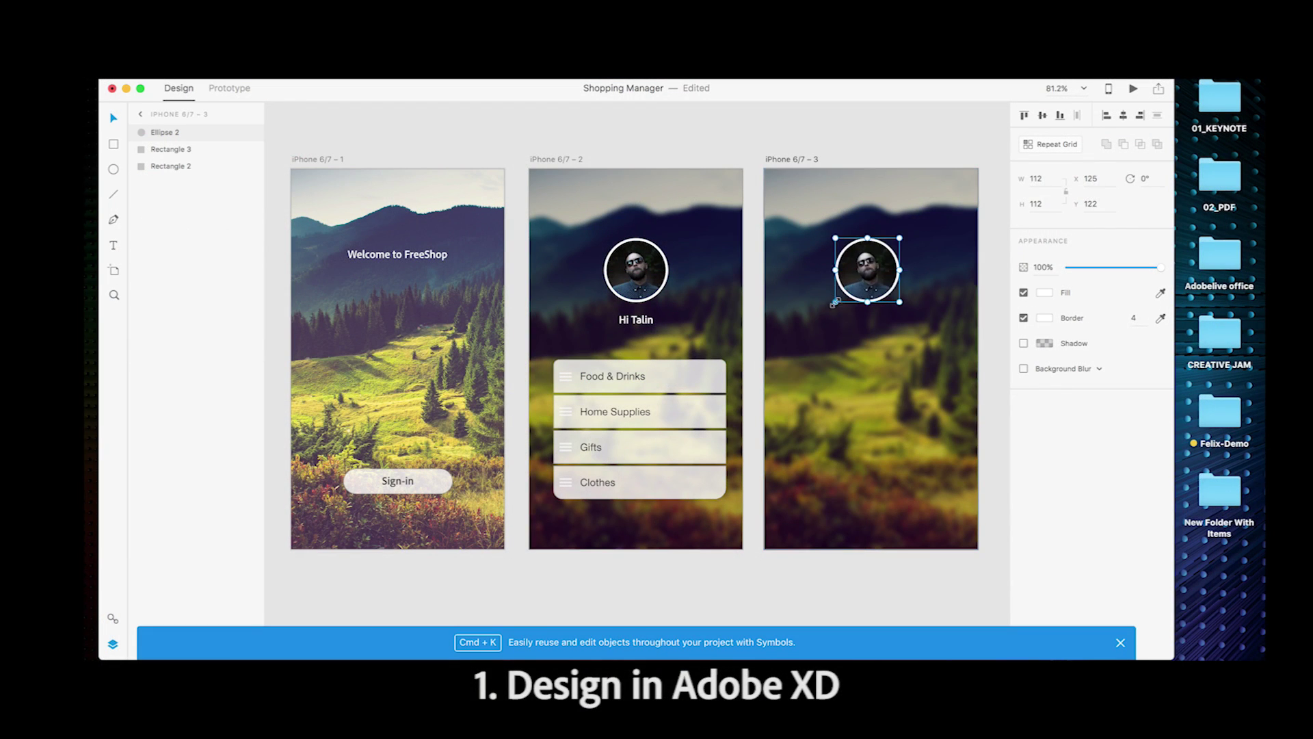
- Shrink the profile picture into the upper-right corner of iPhone 6/7 – 3 and add a "Food & Drinks" heading at size 32
{"action": "left_click_drag", "start_coordinate": [868, 264], "coordinate": [945, 214]}
{"action": "left_click_drag", "start_coordinate": [397, 254], "coordinate": [872, 255]}
{"action": "double_click", "coordinate": [898, 255]}
{"action": "type", "text": "Food & Drinks"}
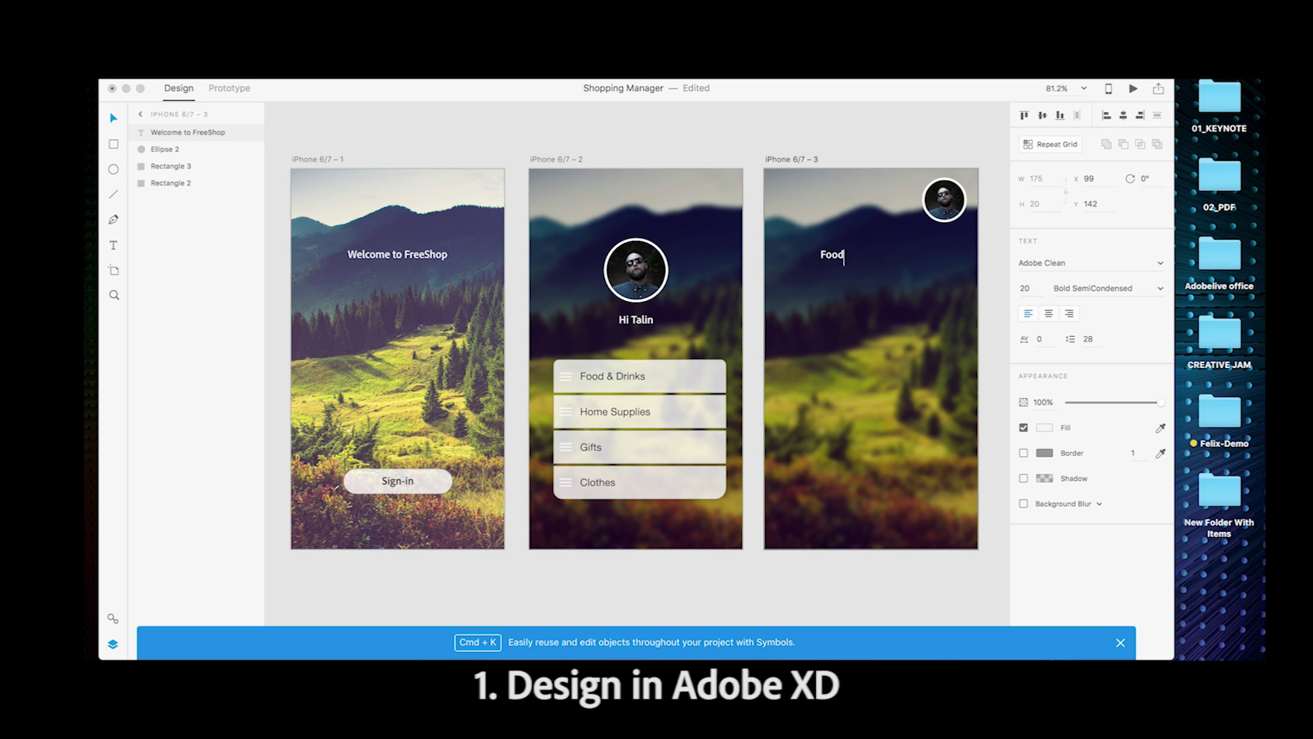
{"action": "type", "text": "32"}
{"action": "key", "text": "Return"}
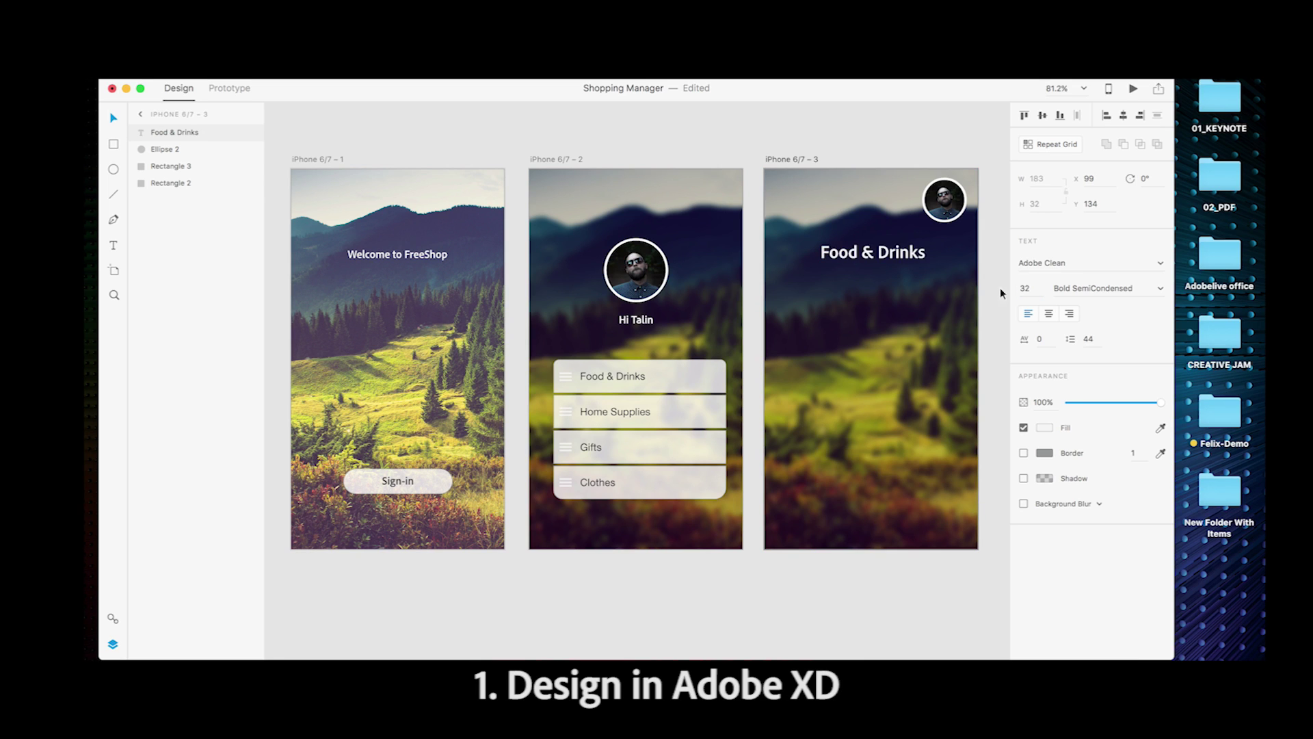
{"action": "left_click", "coordinate": [727, 134]}
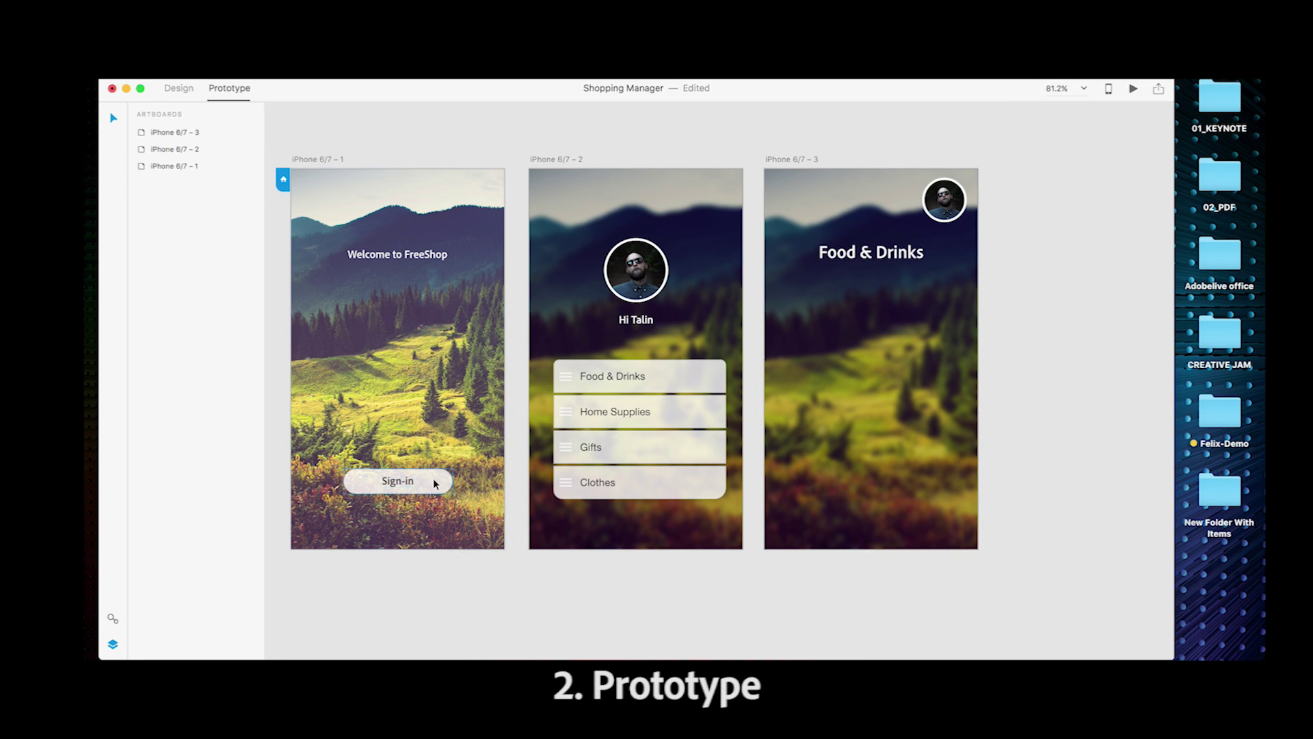
- Link the Sign-in button to iPhone 6/7 – 2 and the Food & Drinks row to iPhone 6/7 – 3 for prototyping
{"action": "left_click", "coordinate": [435, 484]}
{"action": "left_click_drag", "start_coordinate": [456, 481], "coordinate": [541, 287]}
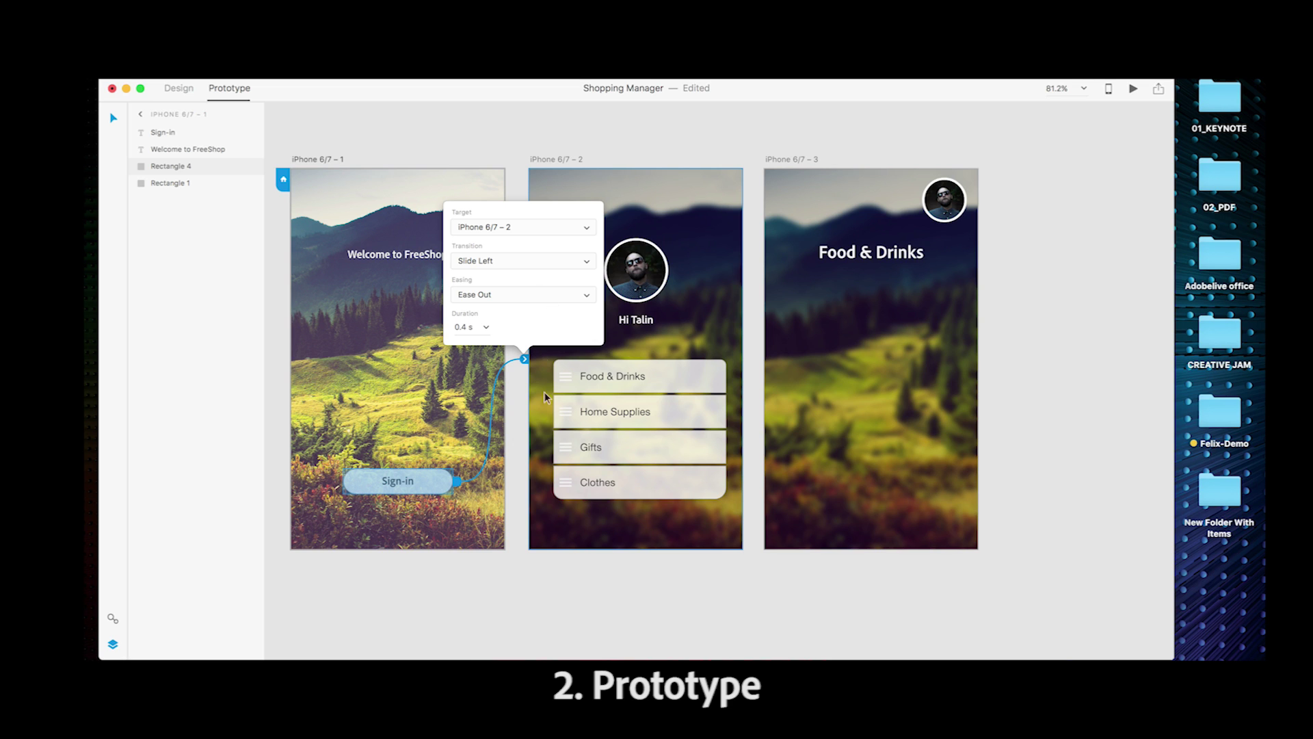
{"action": "left_click", "coordinate": [602, 376]}
{"action": "left_click_drag", "start_coordinate": [731, 376], "coordinate": [845, 276]}
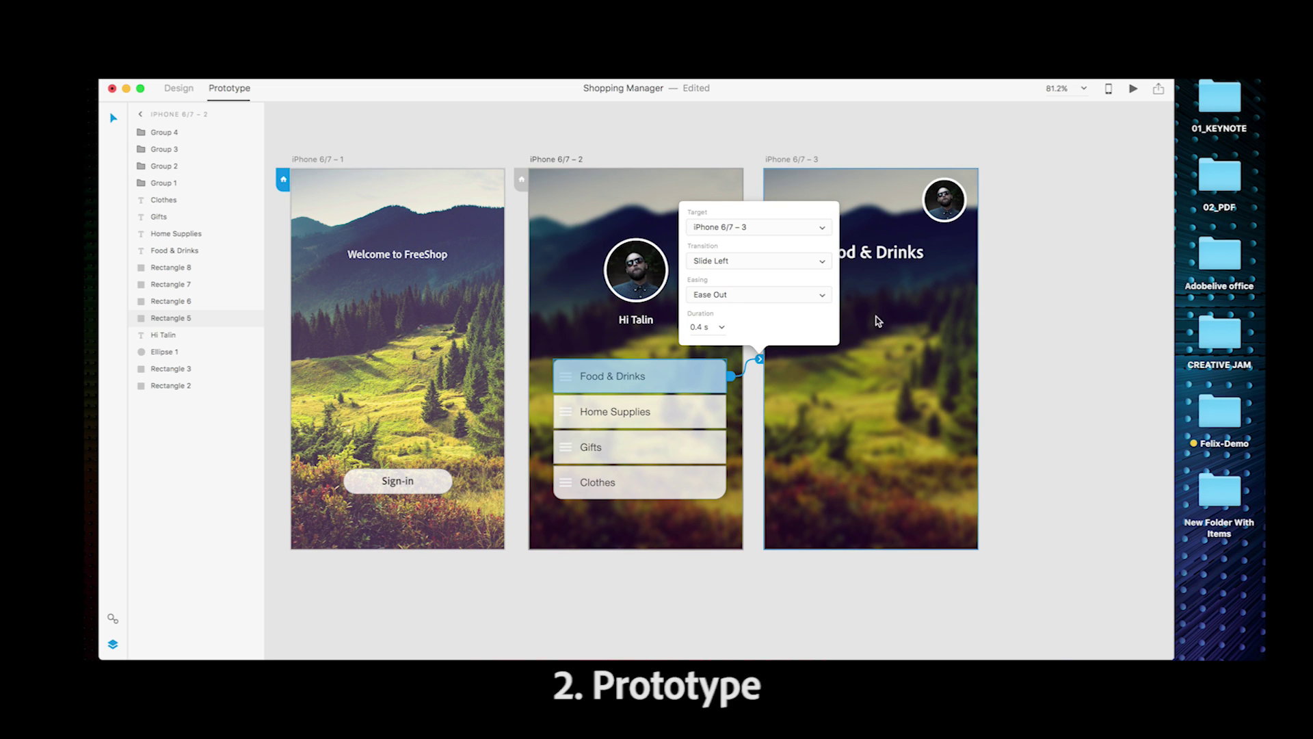
{"action": "left_click", "coordinate": [1078, 282]}
- Preview the Shopping Manager prototype from the Sign-in button through the Food & Drinks row and close the preview
{"action": "left_click", "coordinate": [1134, 94]}
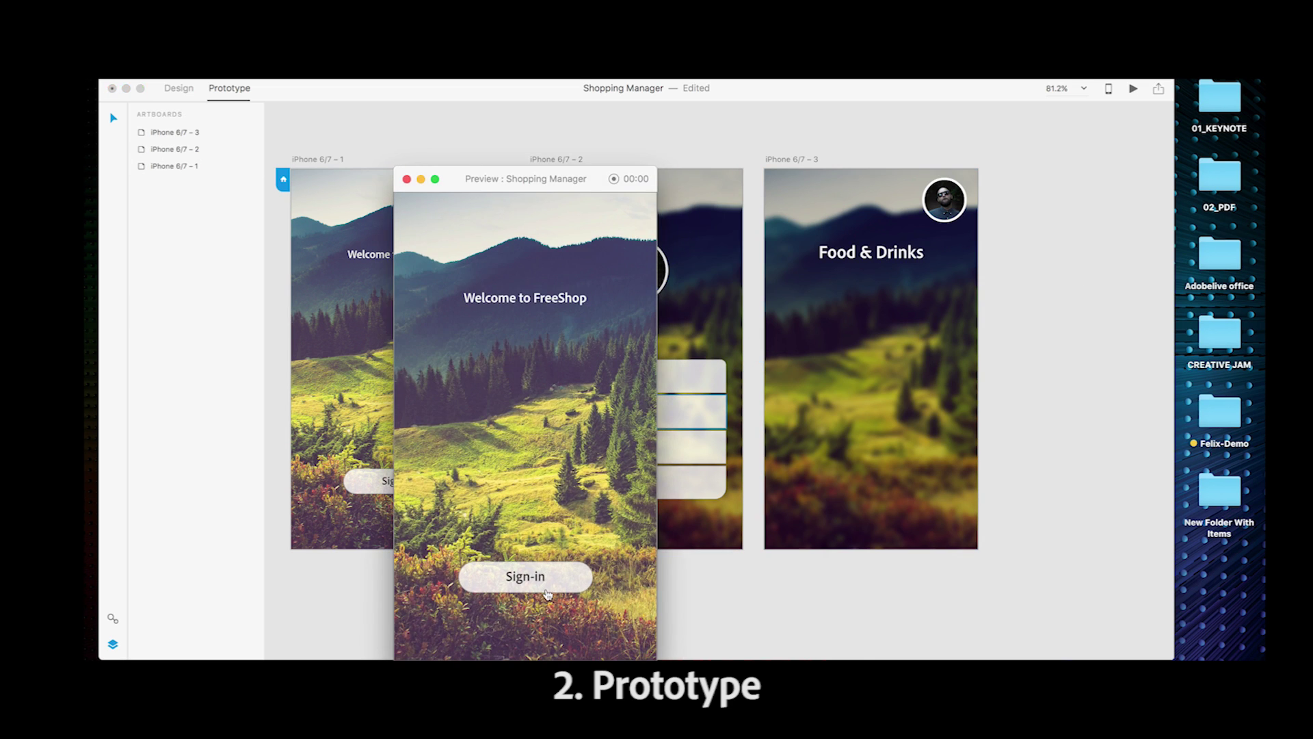
{"action": "left_click", "coordinate": [547, 578]}
{"action": "left_click", "coordinate": [568, 453]}
{"action": "left_click", "coordinate": [407, 179]}
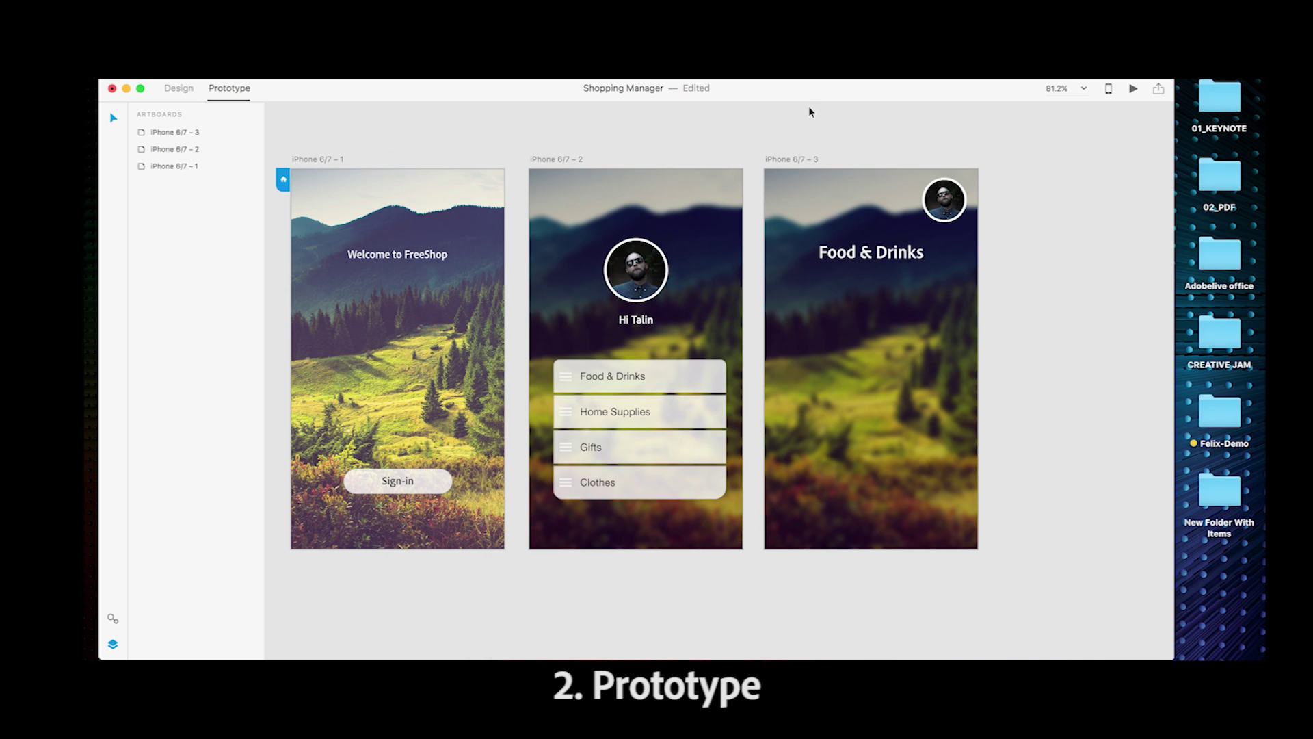
- Create an online share link for the Shopping Manager prototype and copy it
{"action": "left_click", "coordinate": [1158, 90]}
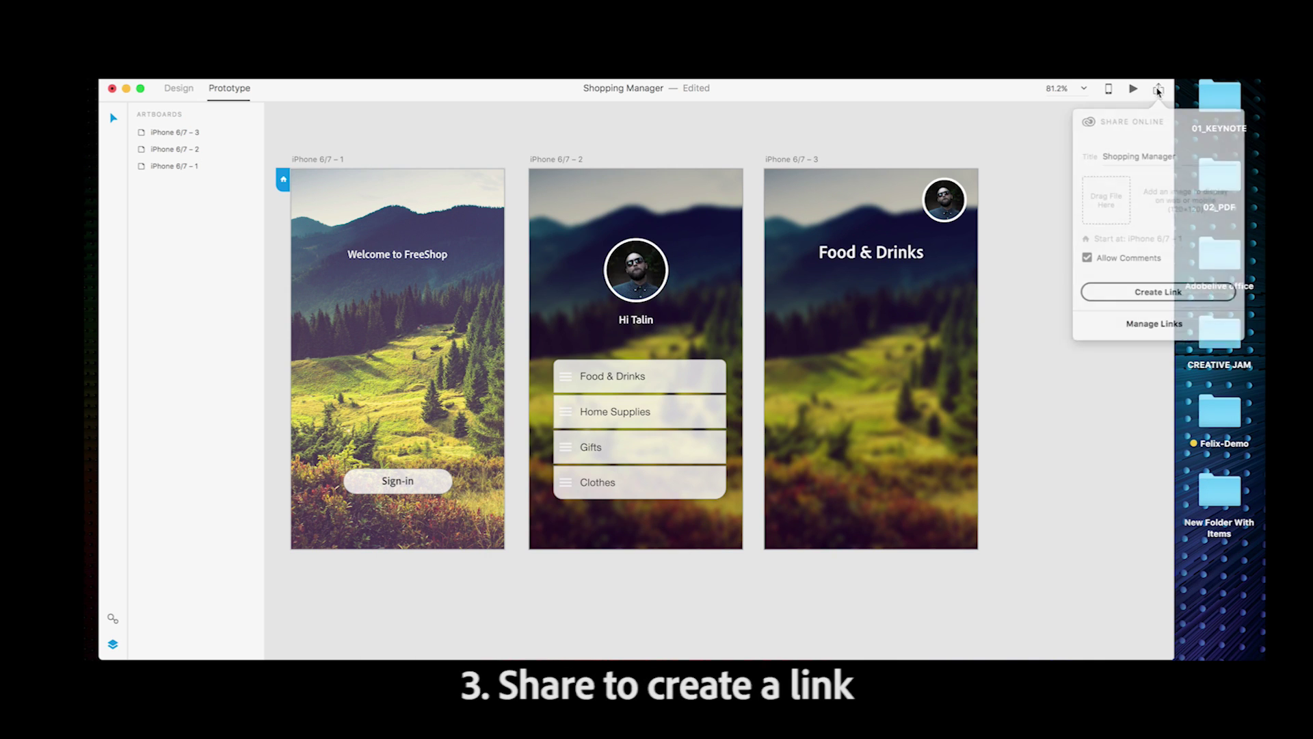
{"action": "left_click", "coordinate": [1155, 268]}
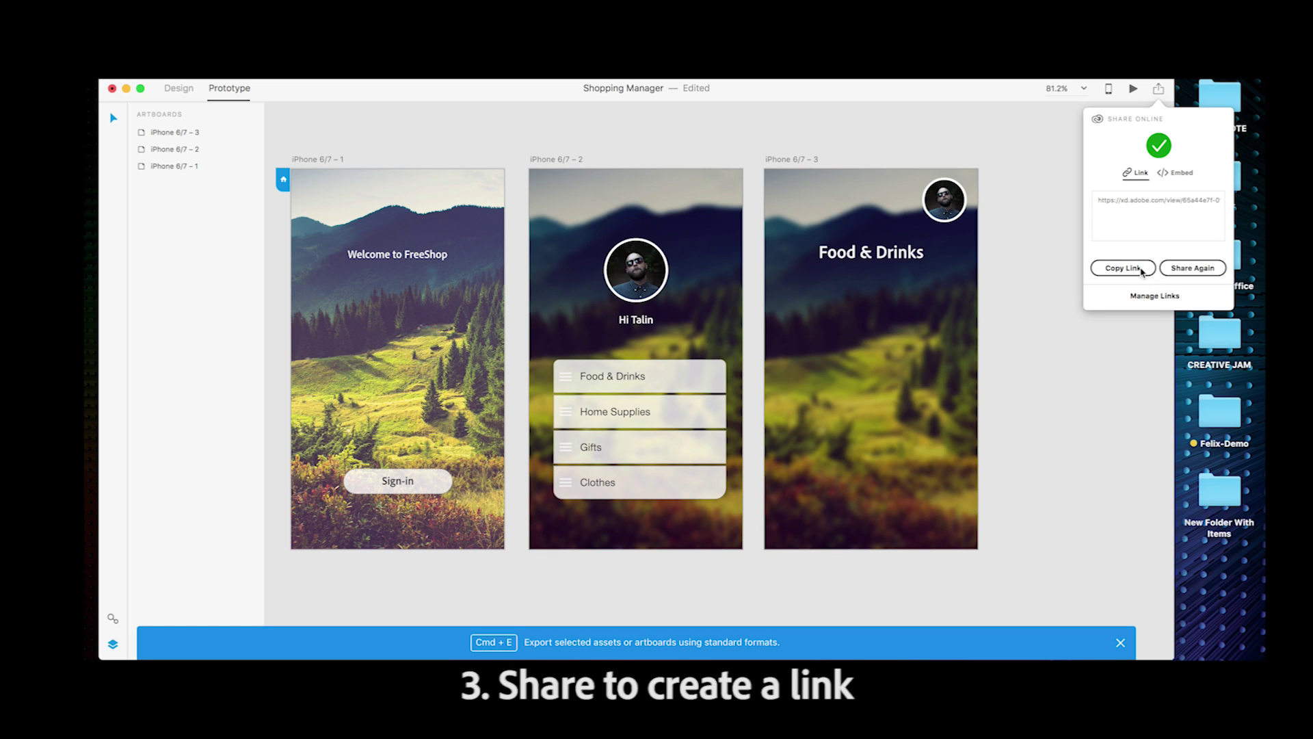
{"action": "left_click", "coordinate": [1141, 269]}
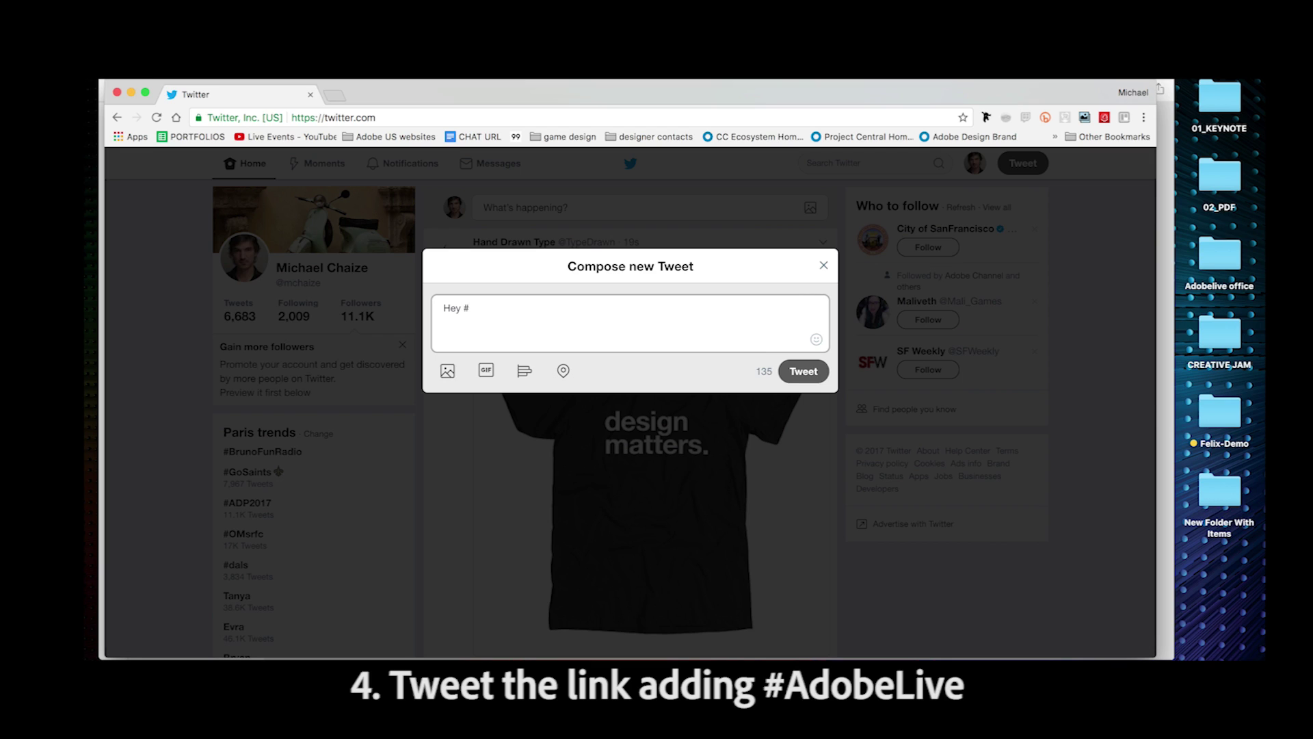
- Switch to Twitter and compose the tweet "Hey #AdobeLive check my prototype:" followed by the shared prototype link
{"action": "type", "text": "AdobeLive"}
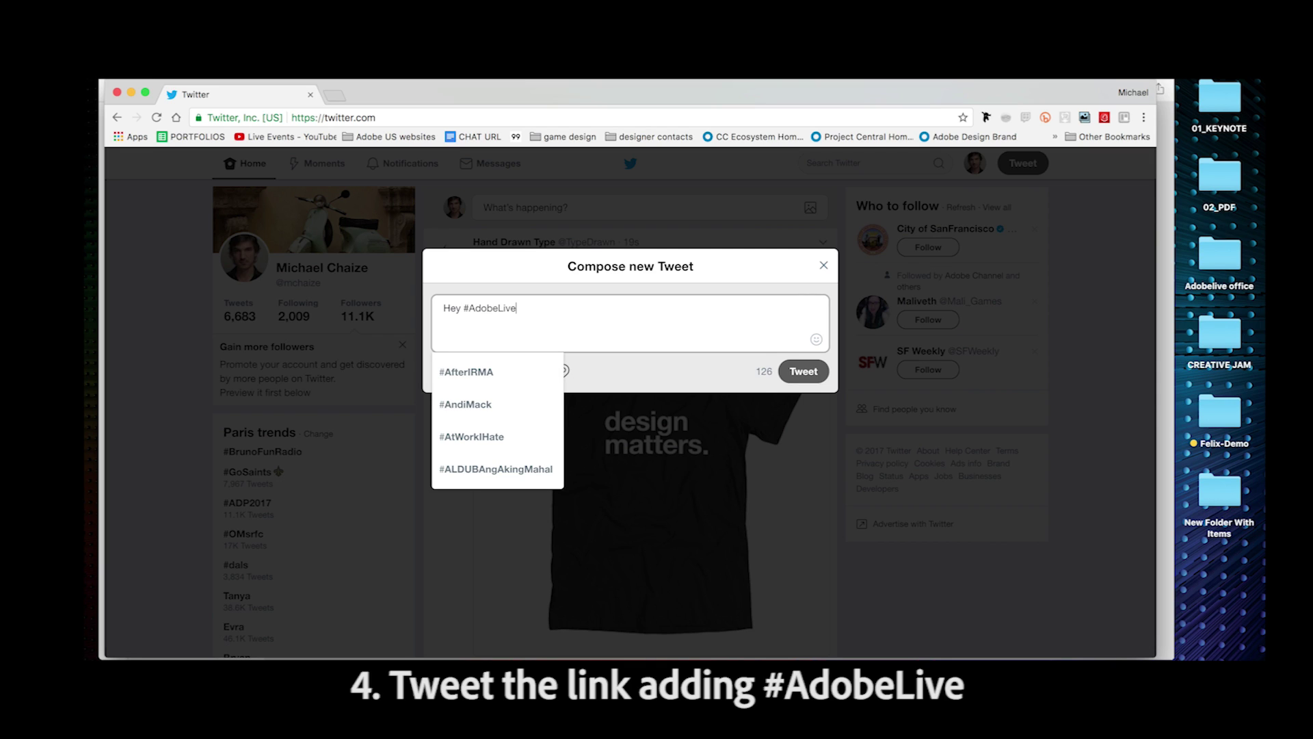
{"action": "type", "text": " check my prototype"}
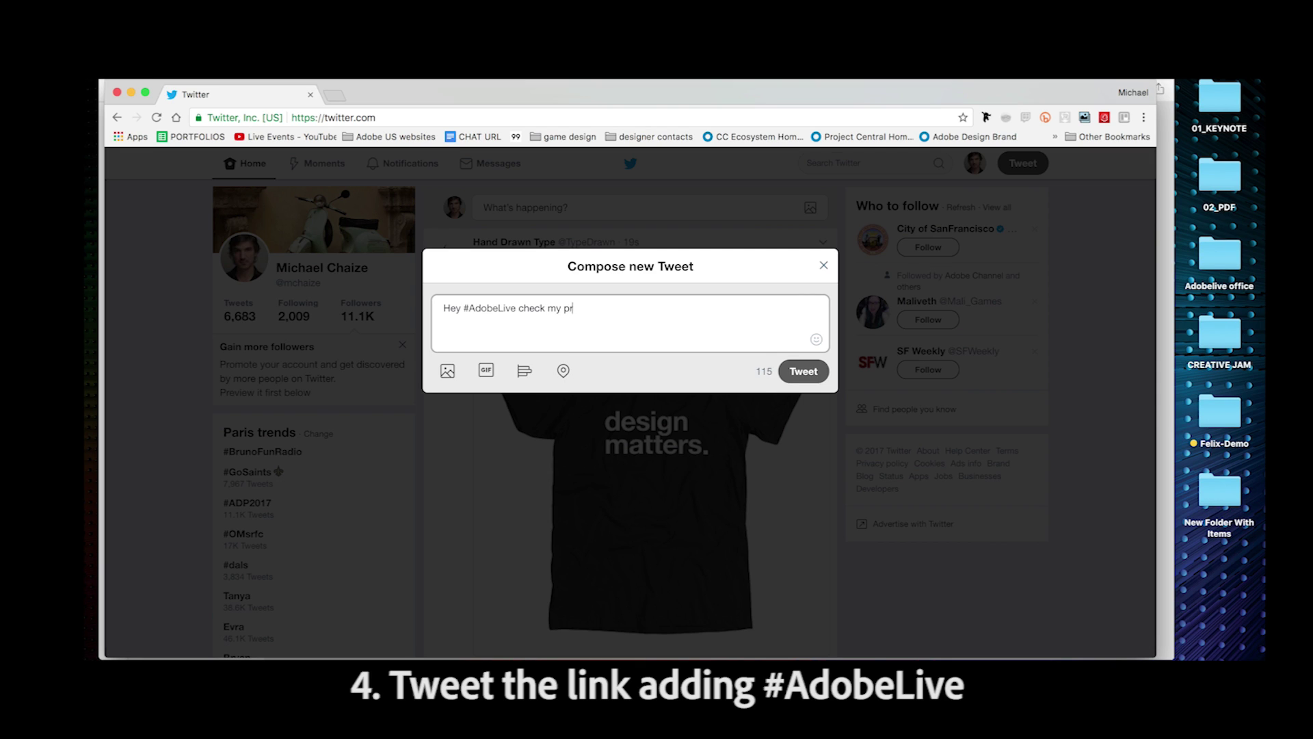
{"action": "type", "text": ":"}
{"action": "type", "text": "https://xd.adobe.com/view/65a44e7f-0131-4b4e-8876-5175b23e33c2/"}
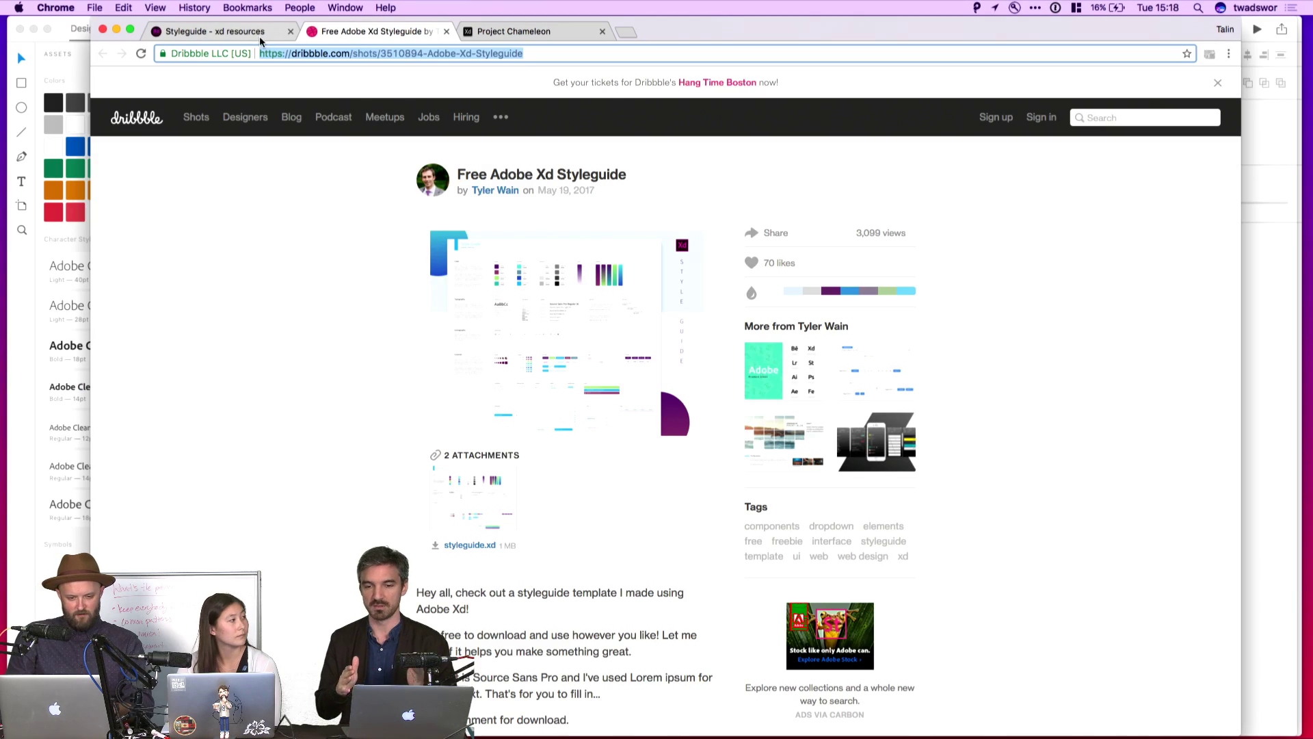
- Open twitter.com in a new browser tab and go to the account's notifications
{"action": "left_click", "coordinate": [250, 37]}
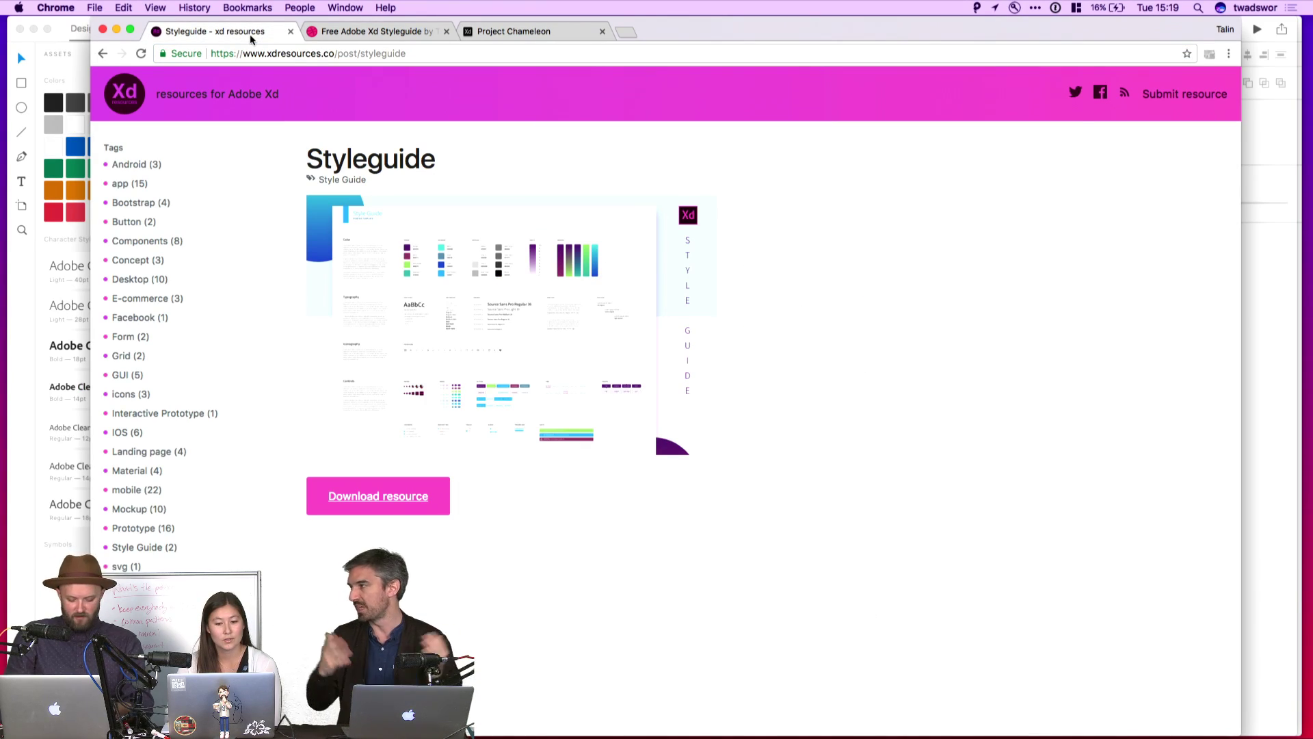
{"action": "key", "text": "super+t"}
{"action": "type", "text": "twitter.com"}
{"action": "key", "text": "Return"}
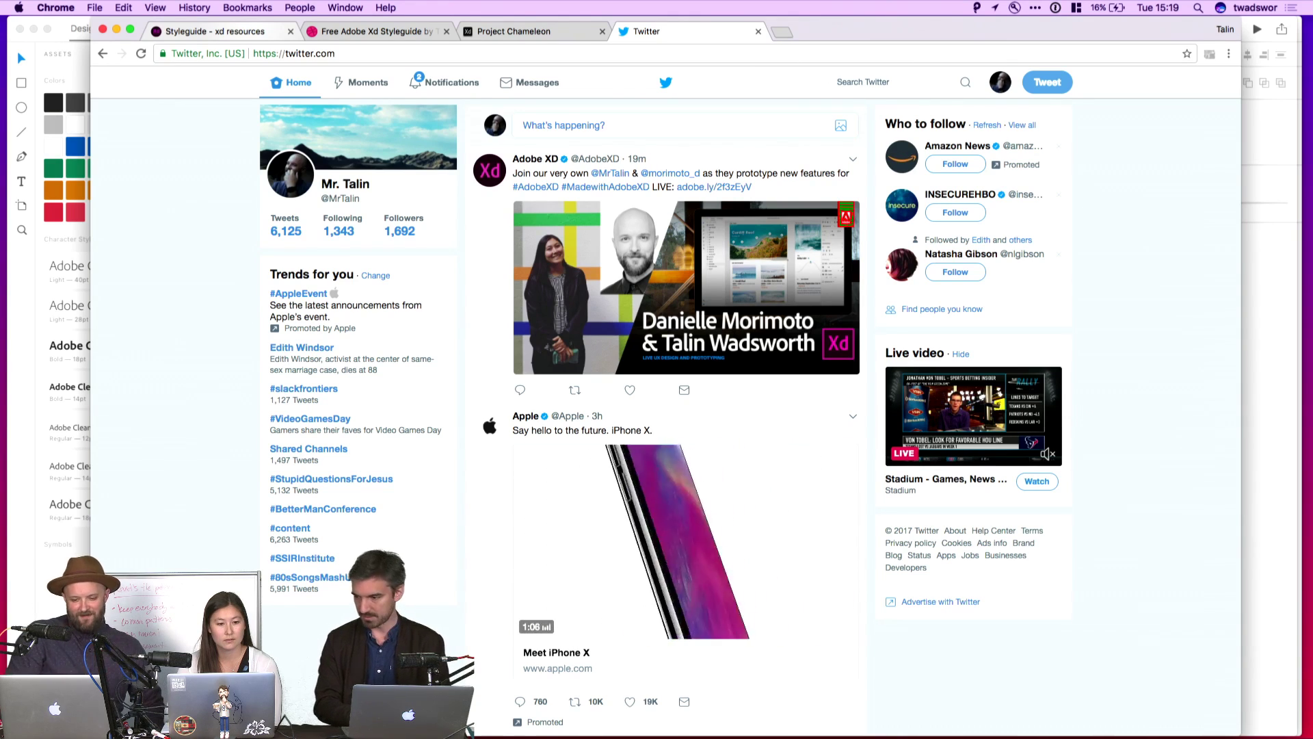
{"action": "left_click", "coordinate": [438, 81]}
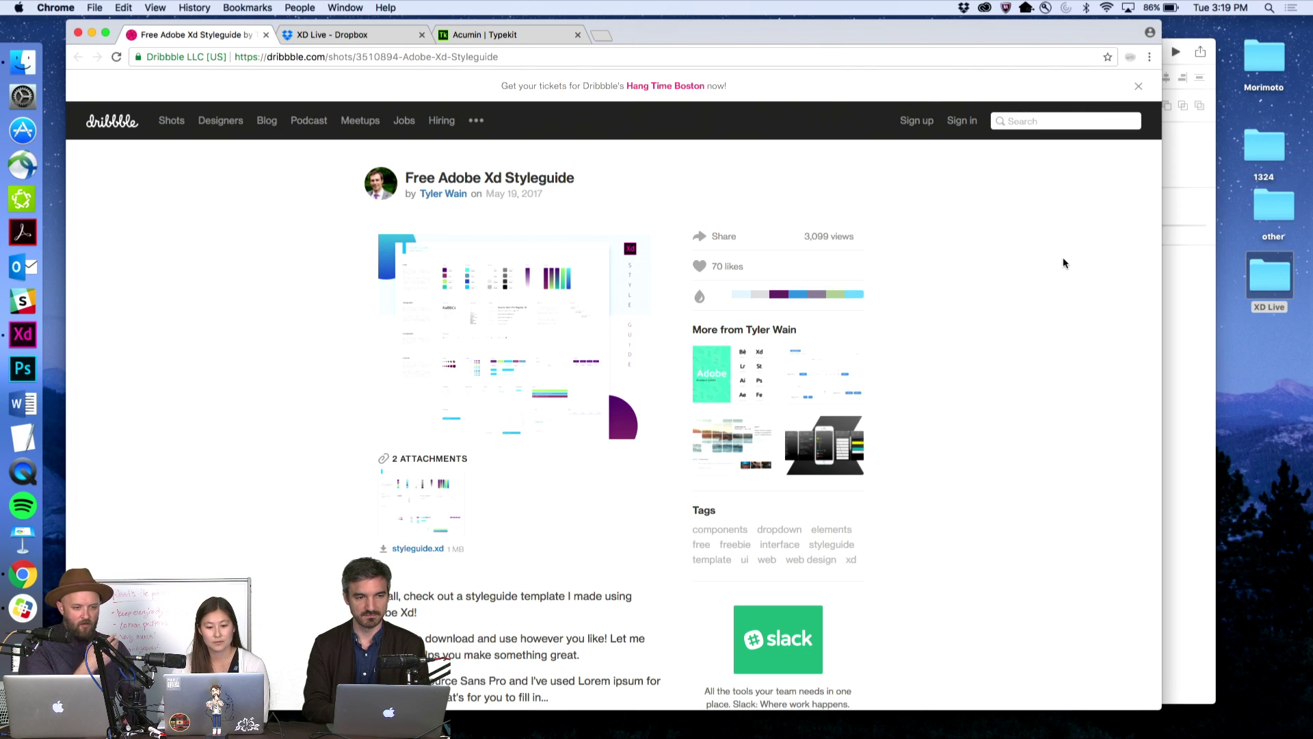
- Look over the Free Adobe Xd Styleguide page on Dribbble and switch to the styleguide document in Adobe XD
{"action": "scroll", "coordinate": [987, 376], "scroll_direction": "down", "scroll_amount": 3}
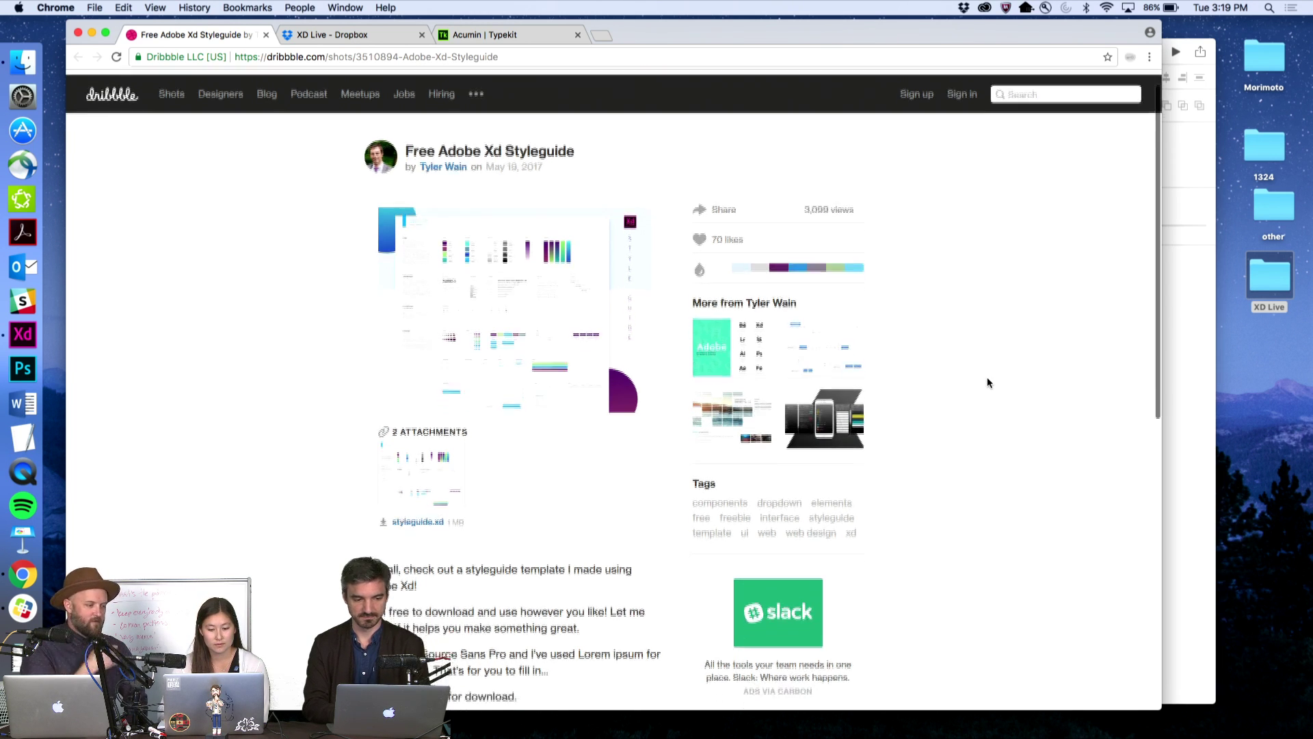
{"action": "scroll", "coordinate": [987, 382], "scroll_direction": "up", "scroll_amount": 3}
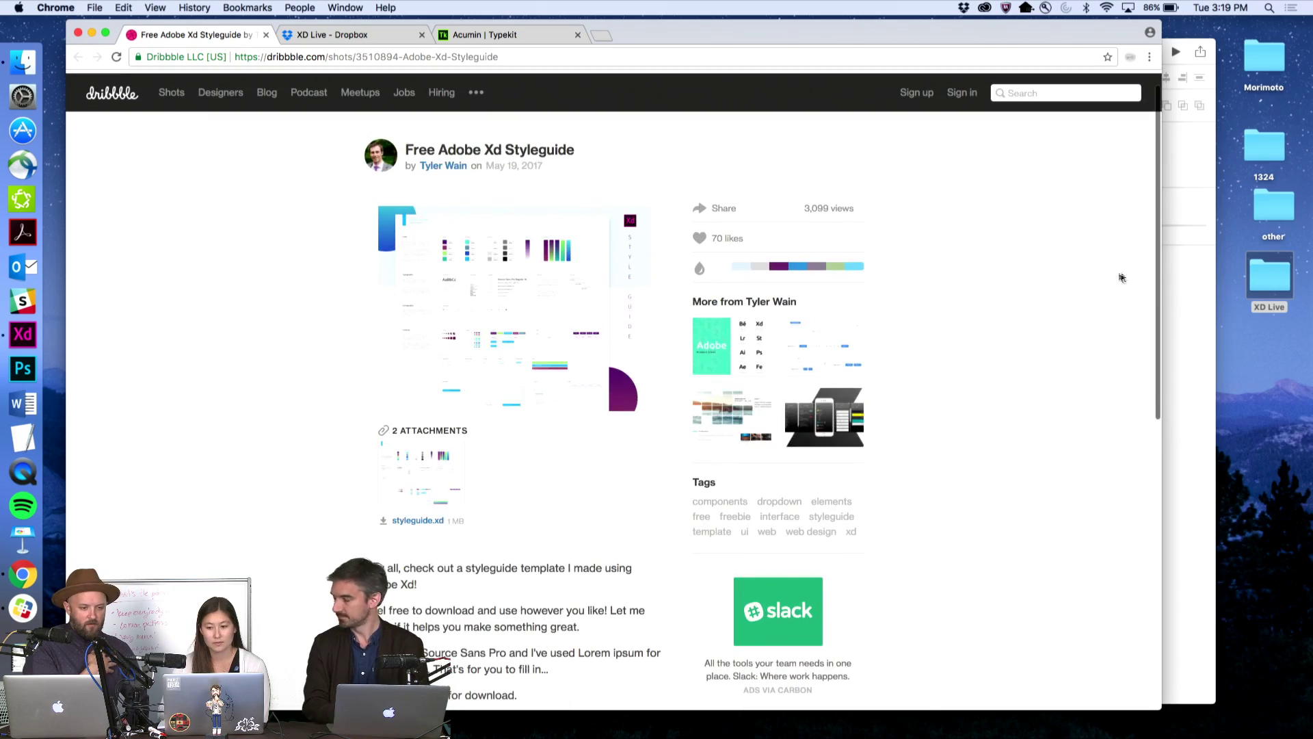
{"action": "left_click", "coordinate": [1175, 257]}
{"action": "left_click_drag", "start_coordinate": [1026, 50], "coordinate": [1036, 50]}
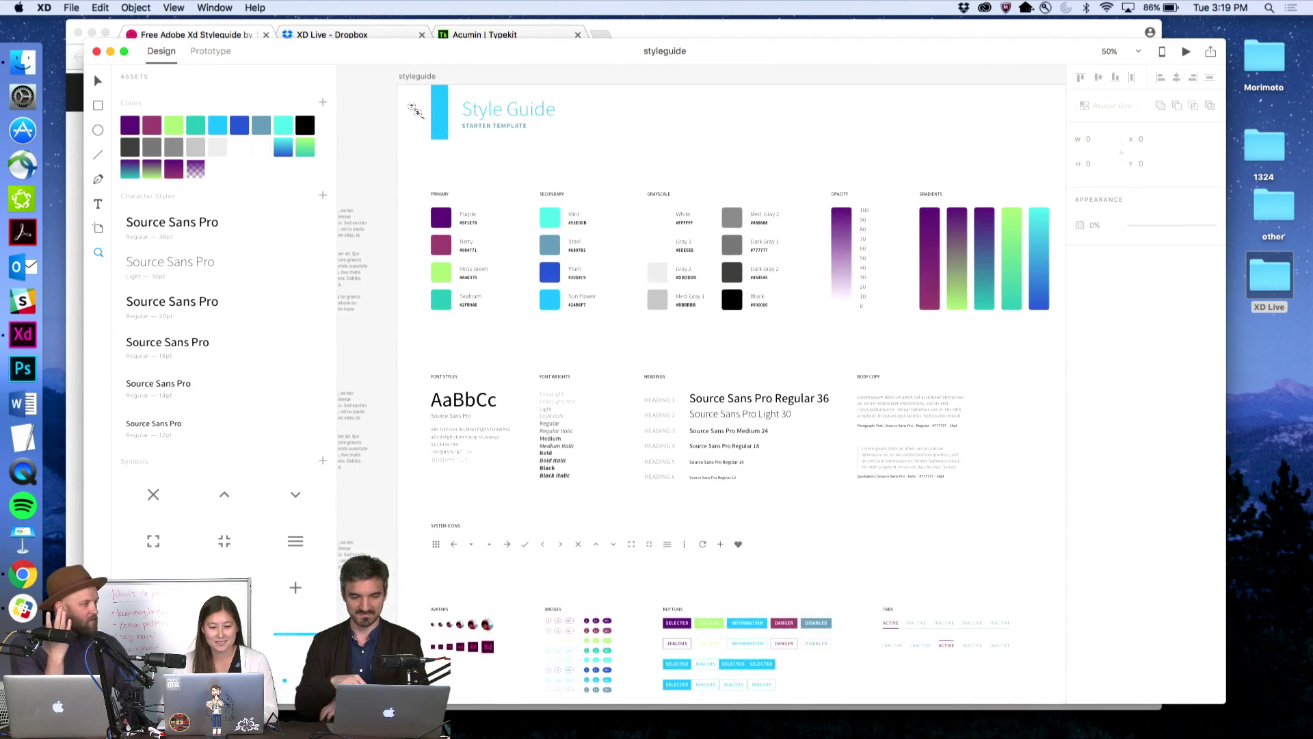
- Examine the color, gradient, font and heading sections of the Style Guide starter template artboard
{"action": "left_click", "coordinate": [478, 159]}
{"action": "scroll", "coordinate": [479, 164], "scroll_direction": "down", "scroll_amount": 1}
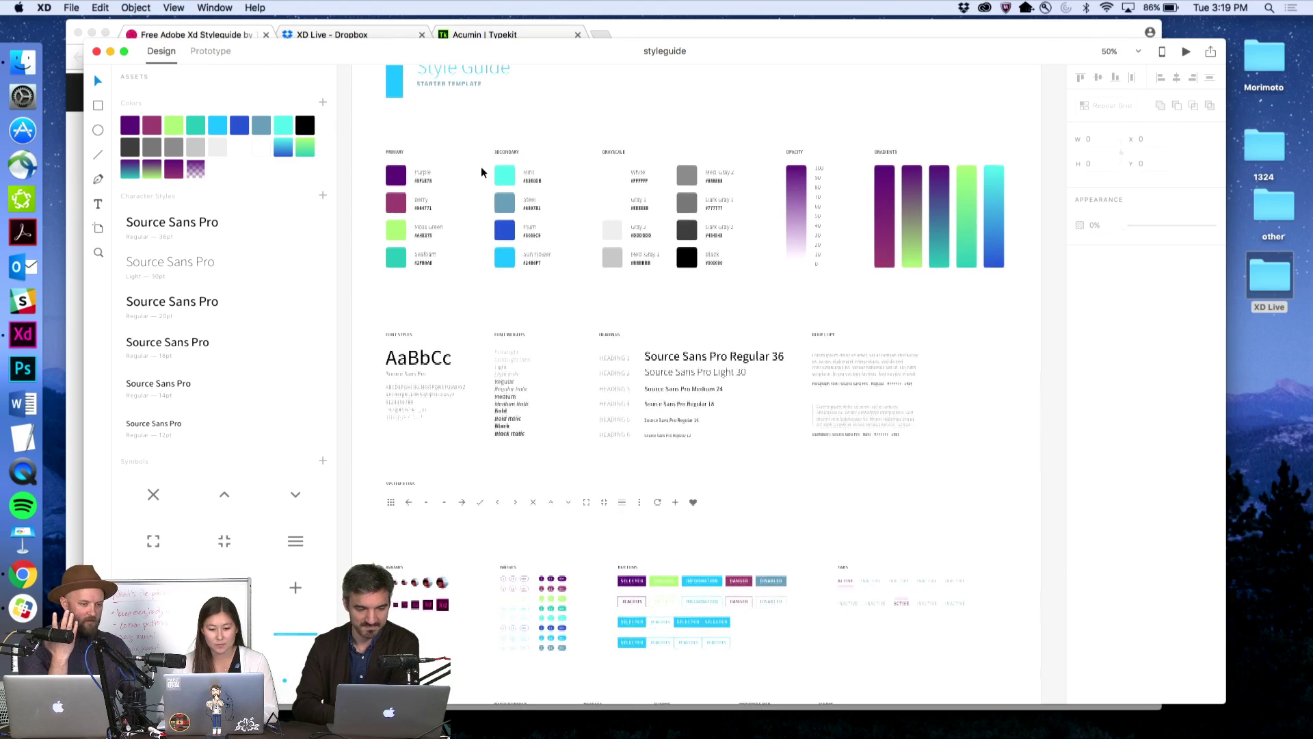
{"action": "scroll", "coordinate": [480, 185], "scroll_direction": "up", "scroll_amount": 2}
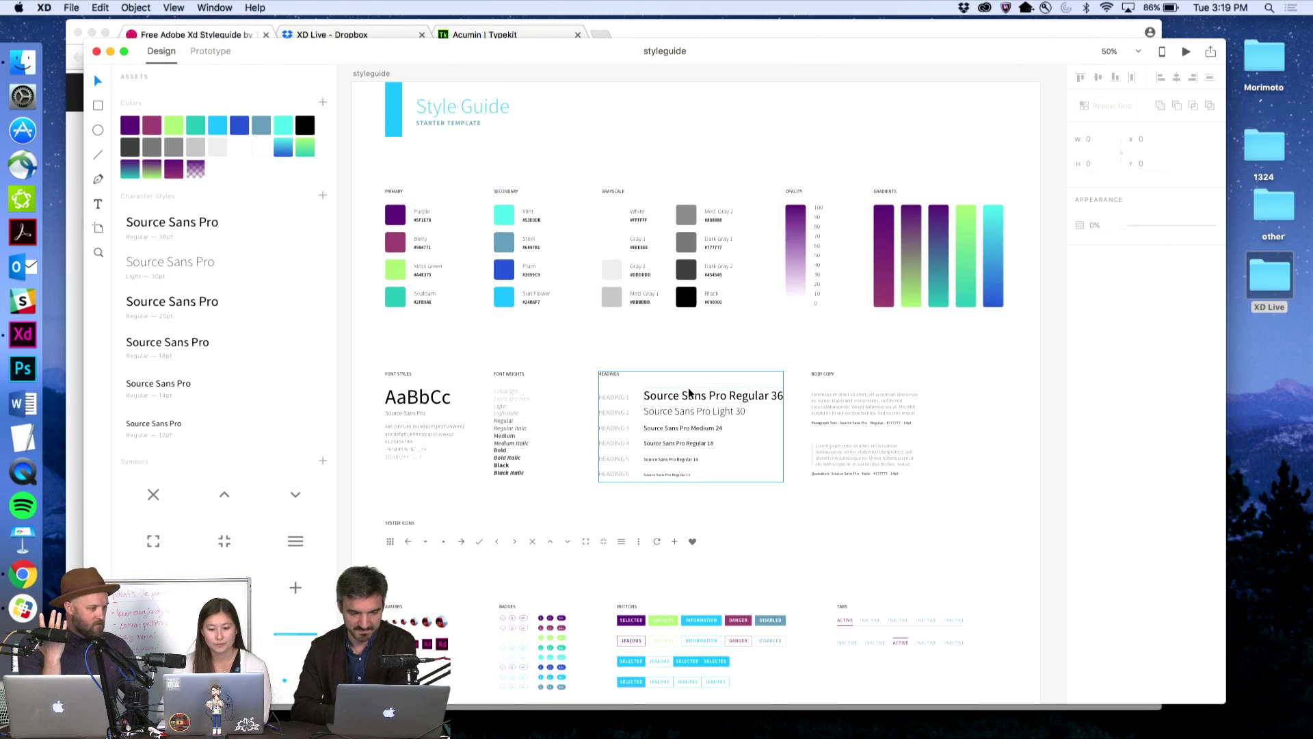
{"action": "scroll", "coordinate": [986, 388], "scroll_direction": "left", "scroll_amount": 1}
{"action": "scroll", "coordinate": [986, 388], "scroll_direction": "right", "scroll_amount": 1}
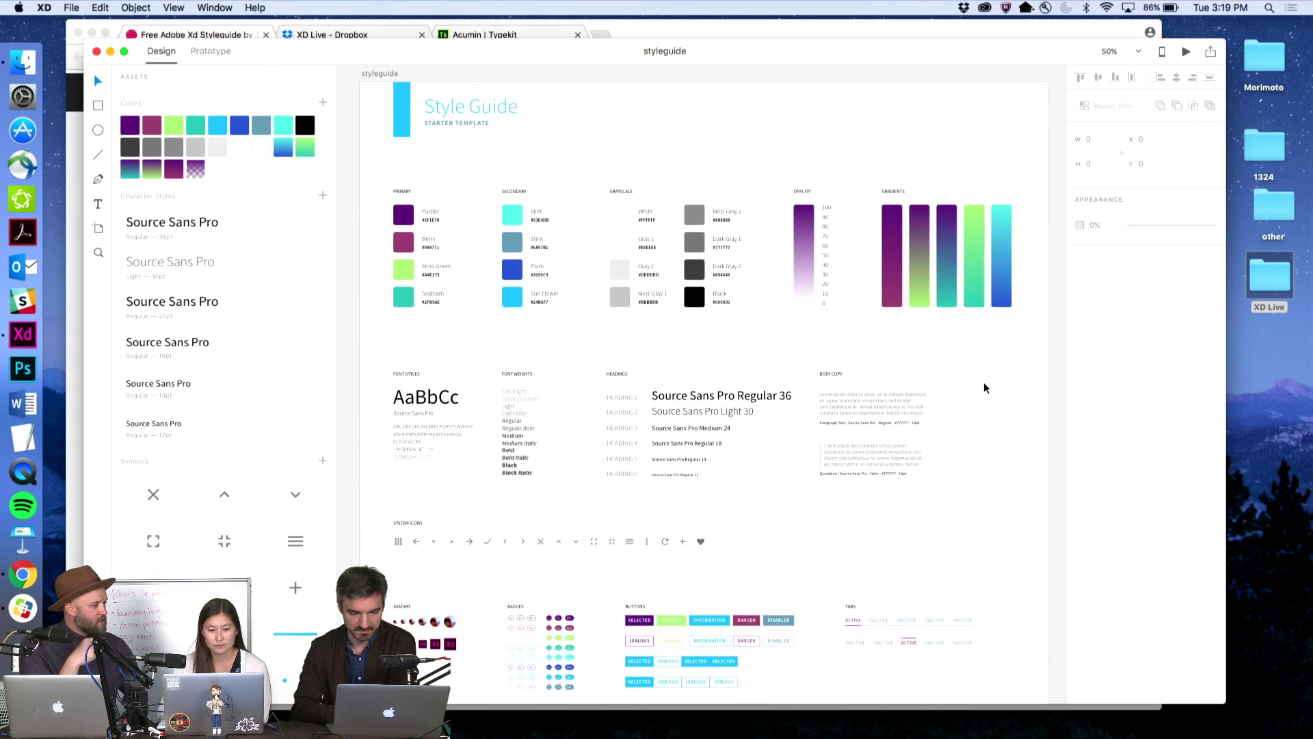
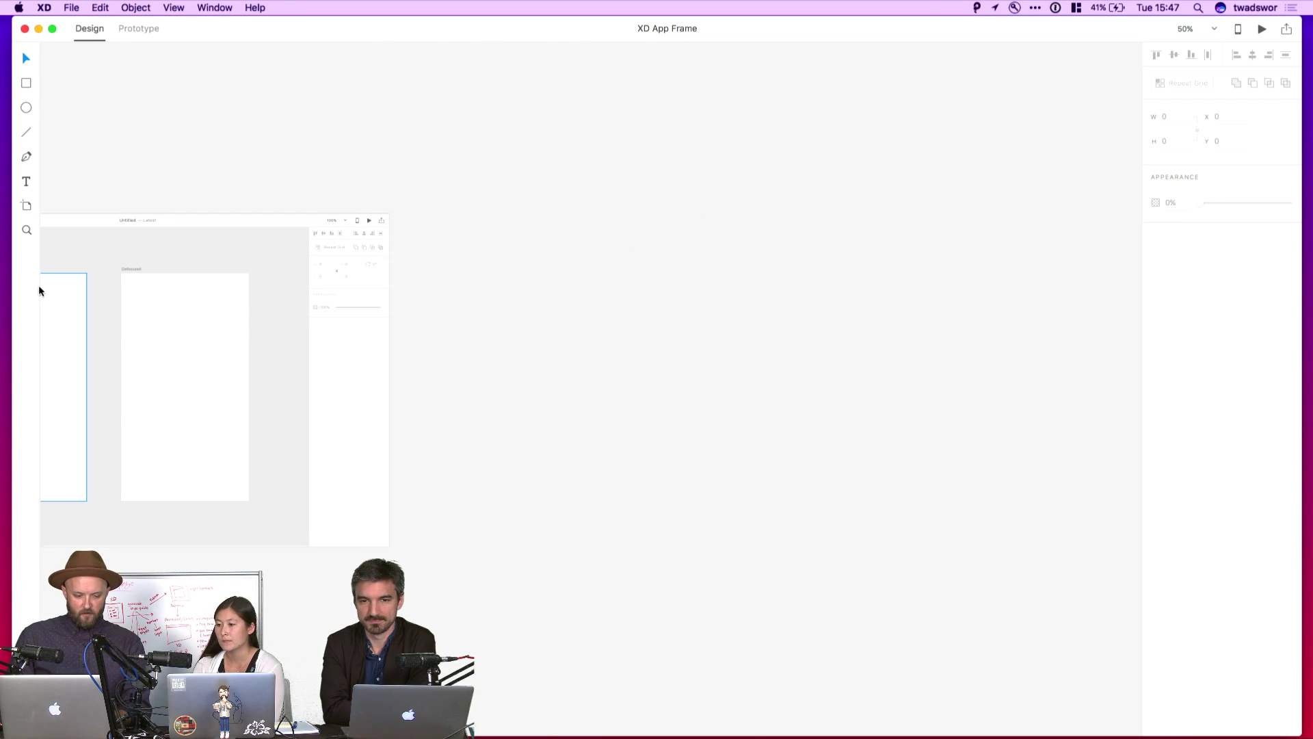
- Duplicate the Master template artboard beside the original and delete all the contents of the copy
{"action": "key", "text": "super+minus"}
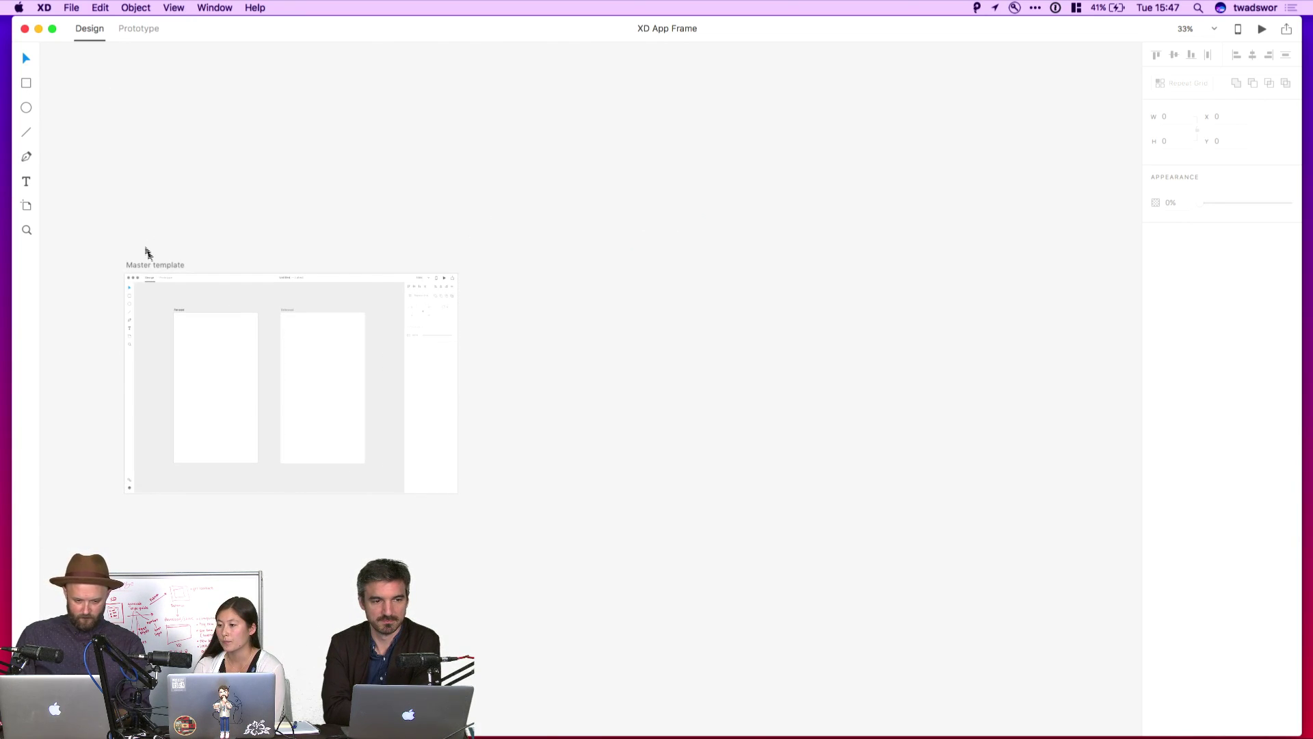
{"action": "left_click_drag", "start_coordinate": [151, 265], "coordinate": [569, 272]}
{"action": "left_click_drag", "start_coordinate": [868, 512], "coordinate": [677, 374]}
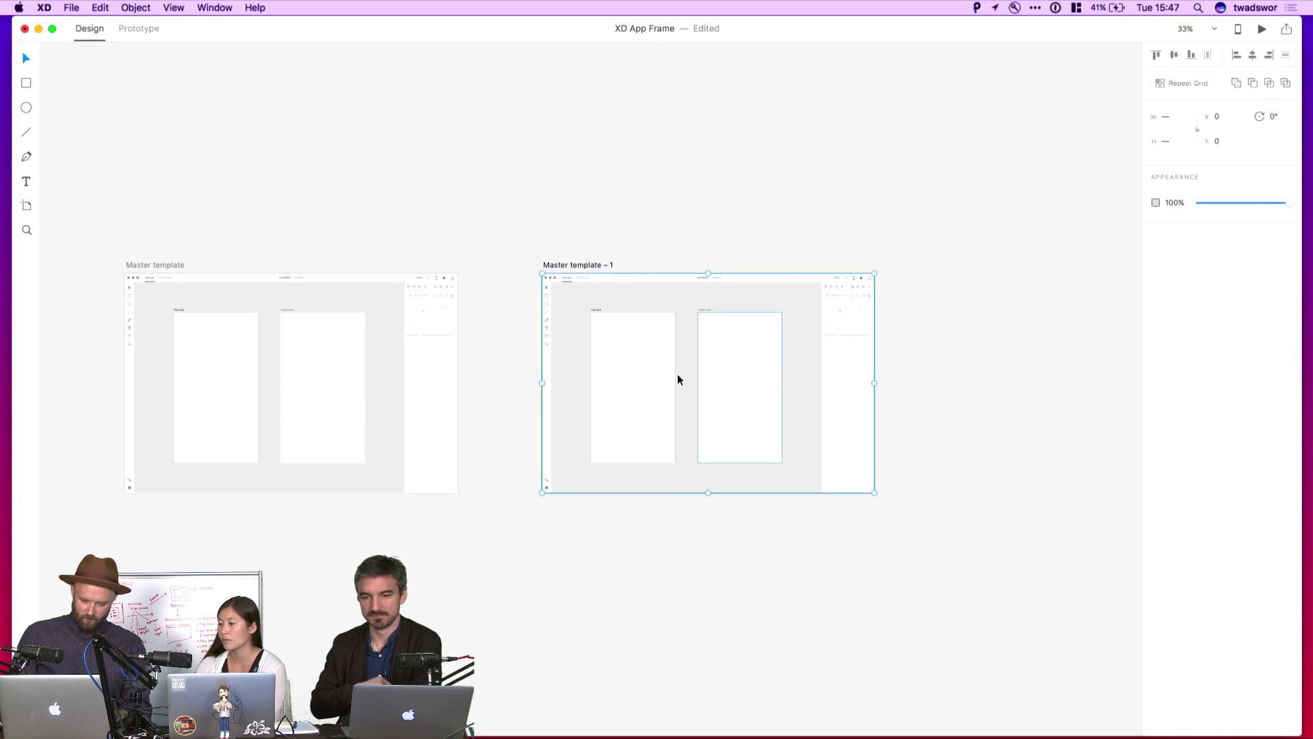
{"action": "key", "text": "BackSpace"}
{"action": "left_click_drag", "start_coordinate": [764, 450], "coordinate": [531, 278]}
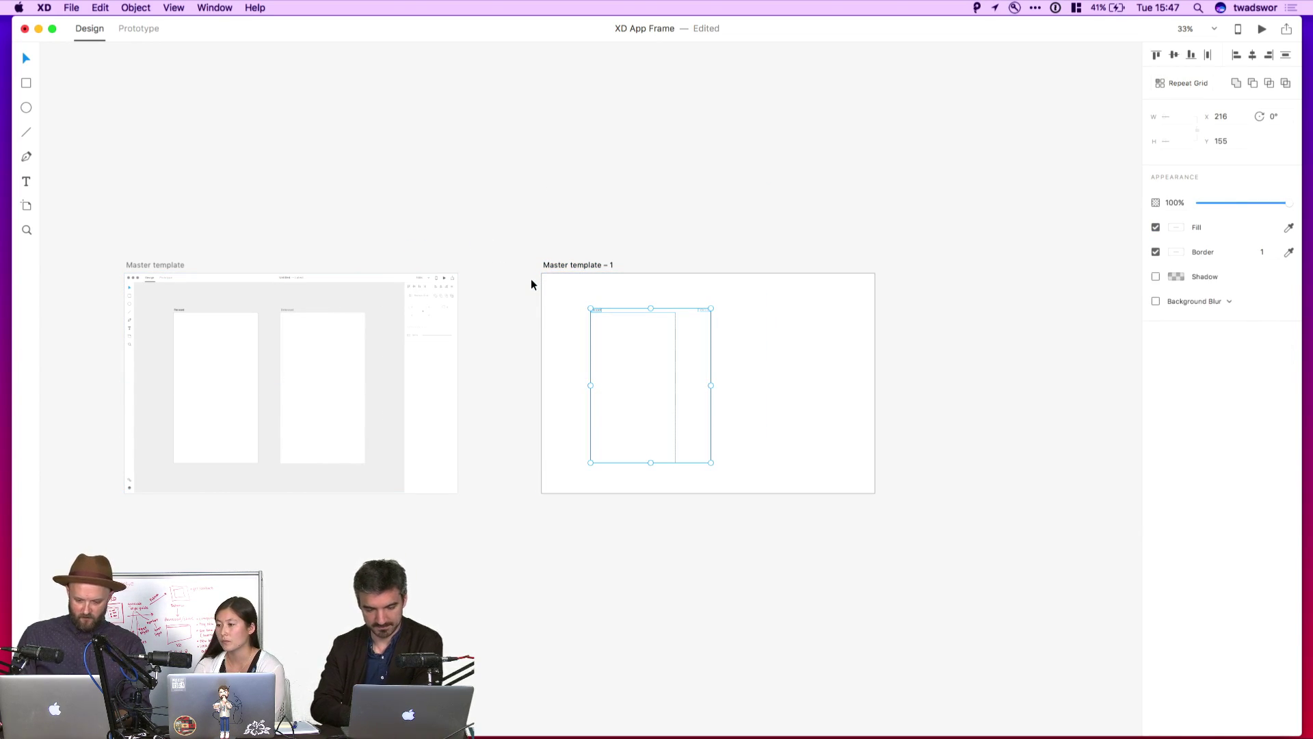
{"action": "key", "text": "BackSpace"}
- Draw a full-width header rectangle about 66 px high along the top edge of the empty Master template – 1 artboard
{"action": "key", "text": "super+plus"}
{"action": "scroll", "coordinate": [612, 361], "scroll_direction": "right", "scroll_amount": 5}
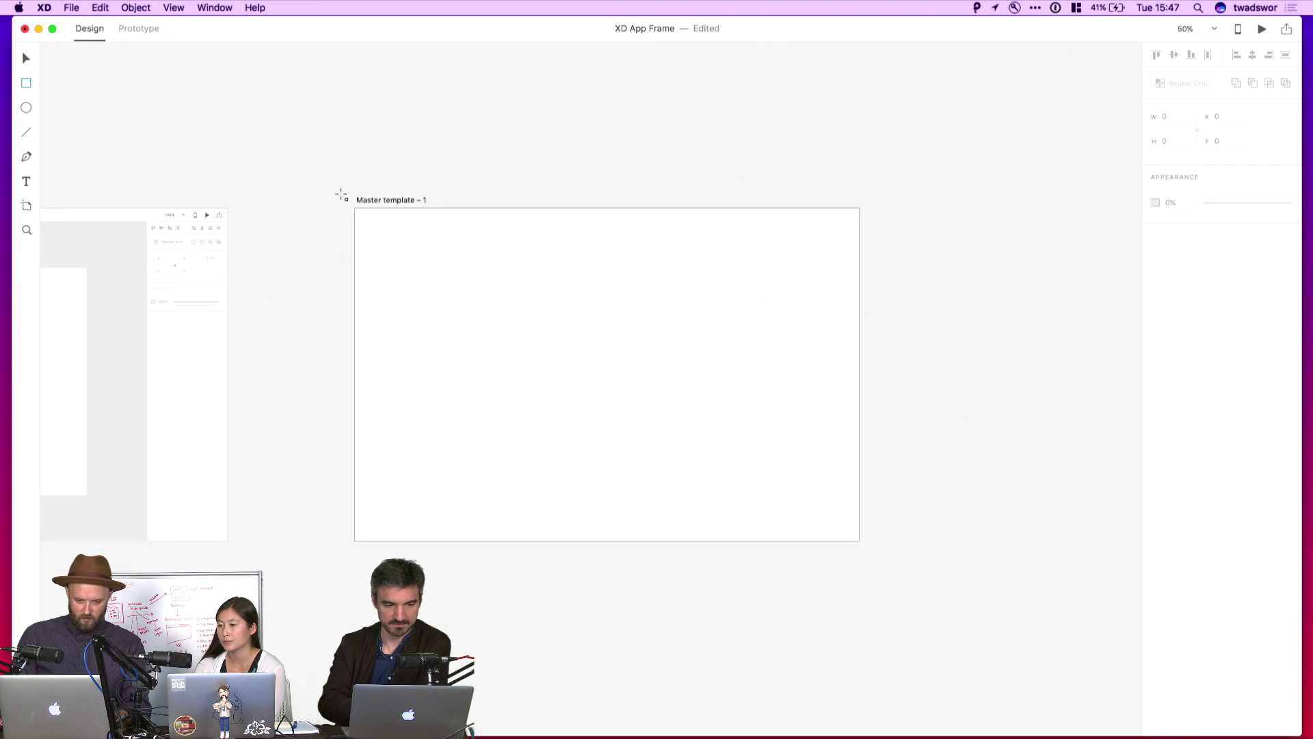
{"action": "key", "text": "r"}
{"action": "mouse_move", "coordinate": [355, 209]}
{"action": "left_mouse_down"}
{"action": "mouse_move", "coordinate": [597, 262]}
{"action": "mouse_move", "coordinate": [798, 212]}
{"action": "mouse_move", "coordinate": [859, 231]}
{"action": "left_mouse_up"}
{"action": "key", "text": "Escape"}
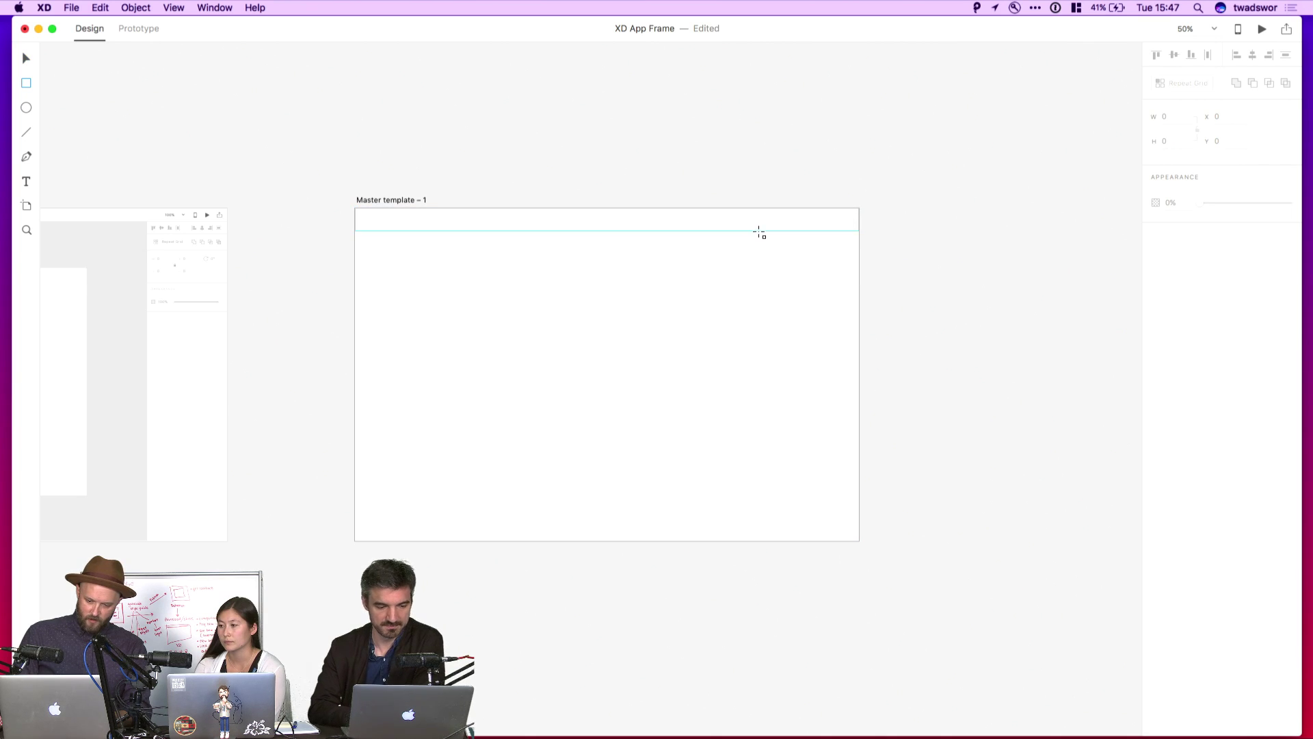
- Below the header, draw a panel about 293 × 906 px along the artboard's right edge and a narrow strip along its left edge
{"action": "mouse_move", "coordinate": [760, 233]}
{"action": "left_mouse_down"}
{"action": "mouse_move", "coordinate": [835, 342]}
{"action": "mouse_move", "coordinate": [860, 540]}
{"action": "left_mouse_up"}
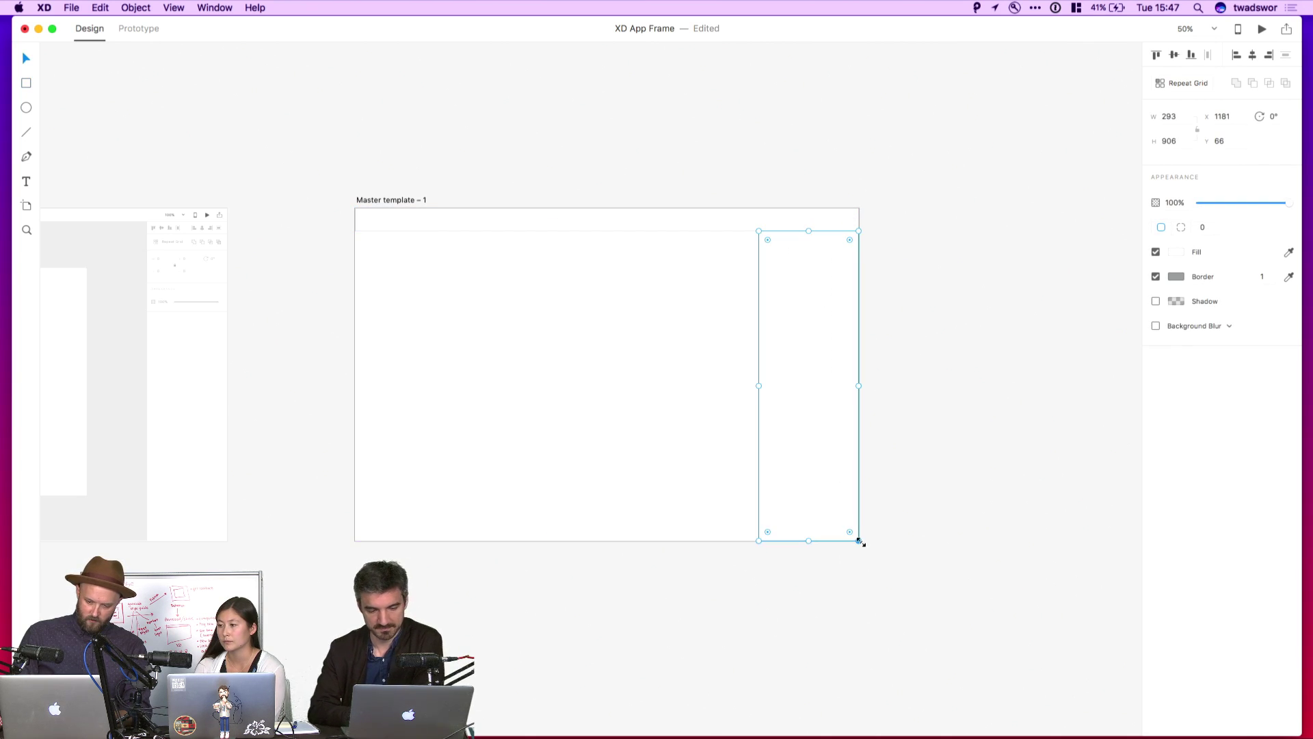
{"action": "key", "text": "Escape"}
{"action": "key", "text": "r"}
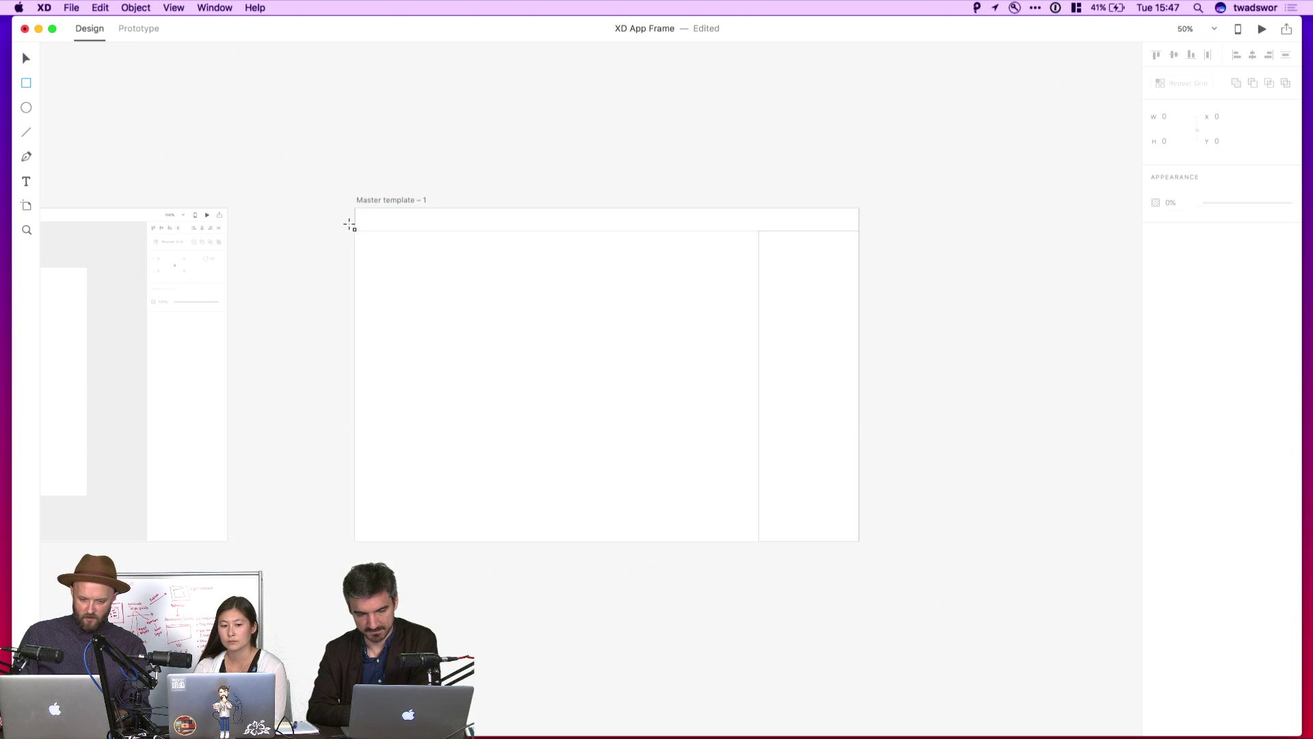
{"action": "left_click_drag", "start_coordinate": [355, 231], "coordinate": [377, 541]}
{"action": "key", "text": "Escape"}
- Fill the header and both side rectangles with a near-white color from the document assets and remove their borders
{"action": "left_click_drag", "start_coordinate": [810, 670], "coordinate": [253, 176]}
{"action": "key", "text": "super+shift+y"}
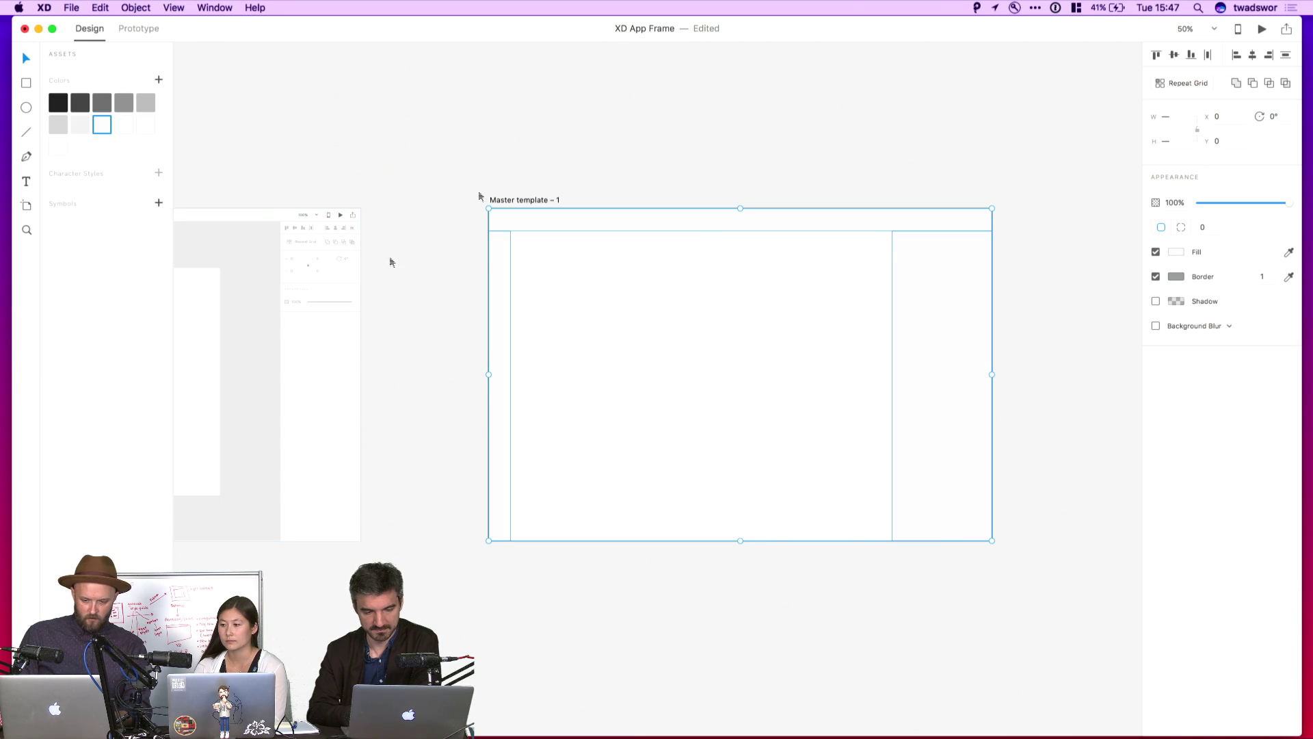
{"action": "left_click", "coordinate": [597, 133]}
{"action": "left_click_drag", "start_coordinate": [667, 433], "coordinate": [580, 425]}
{"action": "left_click_drag", "start_coordinate": [1014, 482], "coordinate": [337, 190]}
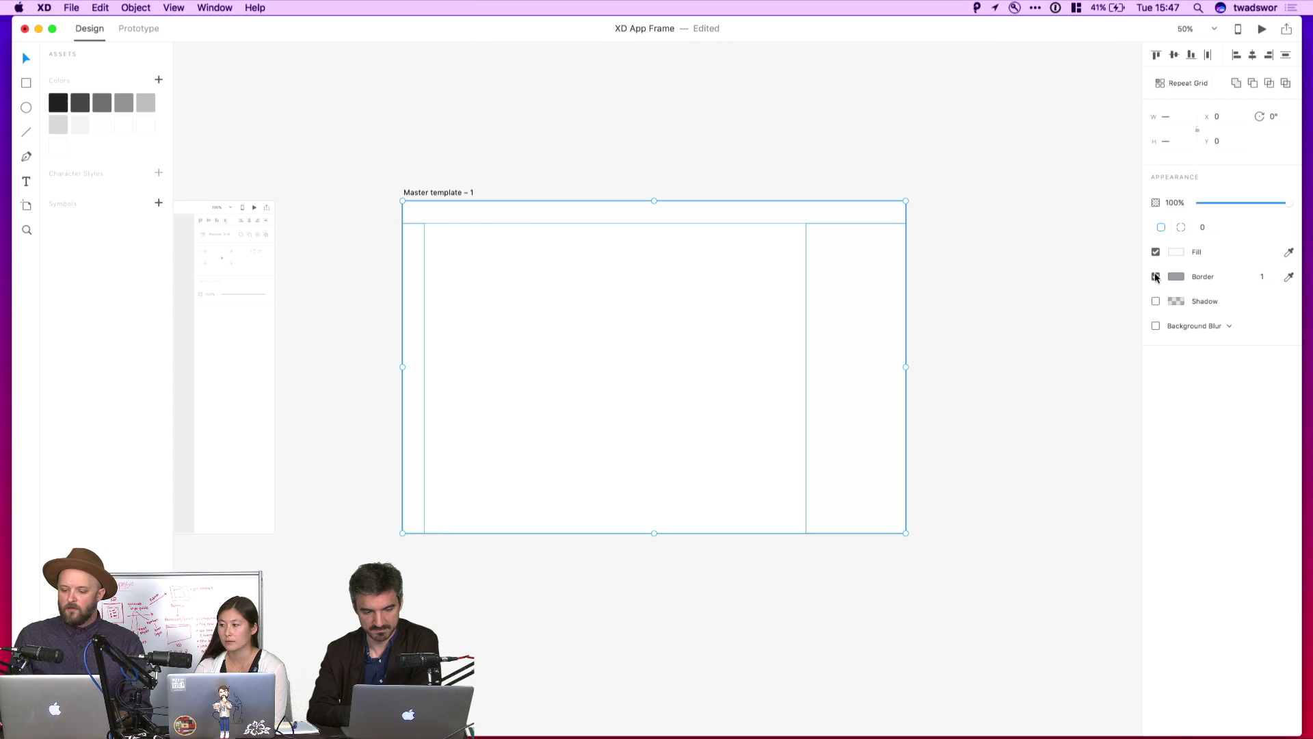
{"action": "left_click", "coordinate": [1156, 277]}
{"action": "left_click", "coordinate": [938, 206]}
- Nudge the two side rectangles down to a Y position of 70, leaving a thin gap under the header
{"action": "left_click", "coordinate": [893, 245]}
{"action": "left_click", "coordinate": [408, 278]}
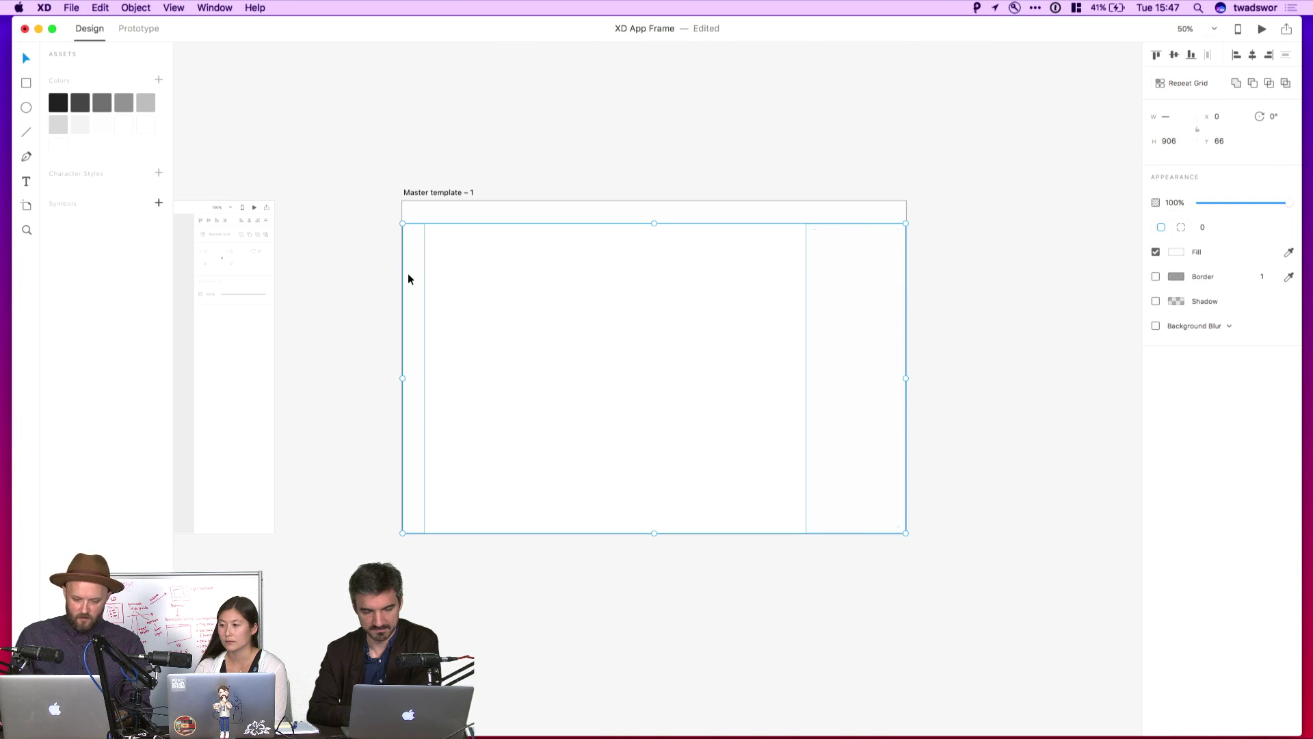
{"action": "key", "text": "Down"}
{"action": "key", "text": "Down"}
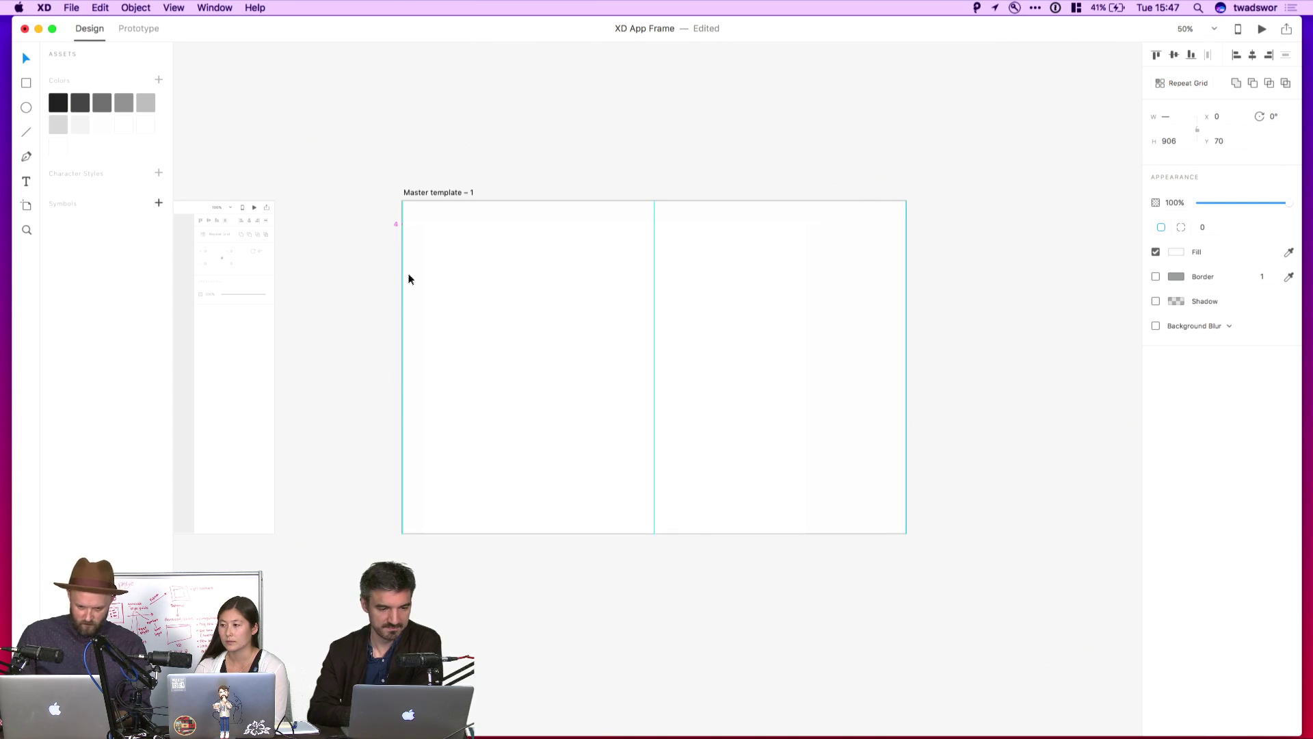
{"action": "left_click", "coordinate": [613, 111]}
- Set the fill of the Master template – 1 artboard to the light gray asset color after trying the darker grays
{"action": "scroll", "coordinate": [613, 112], "scroll_direction": "right", "scroll_amount": 2}
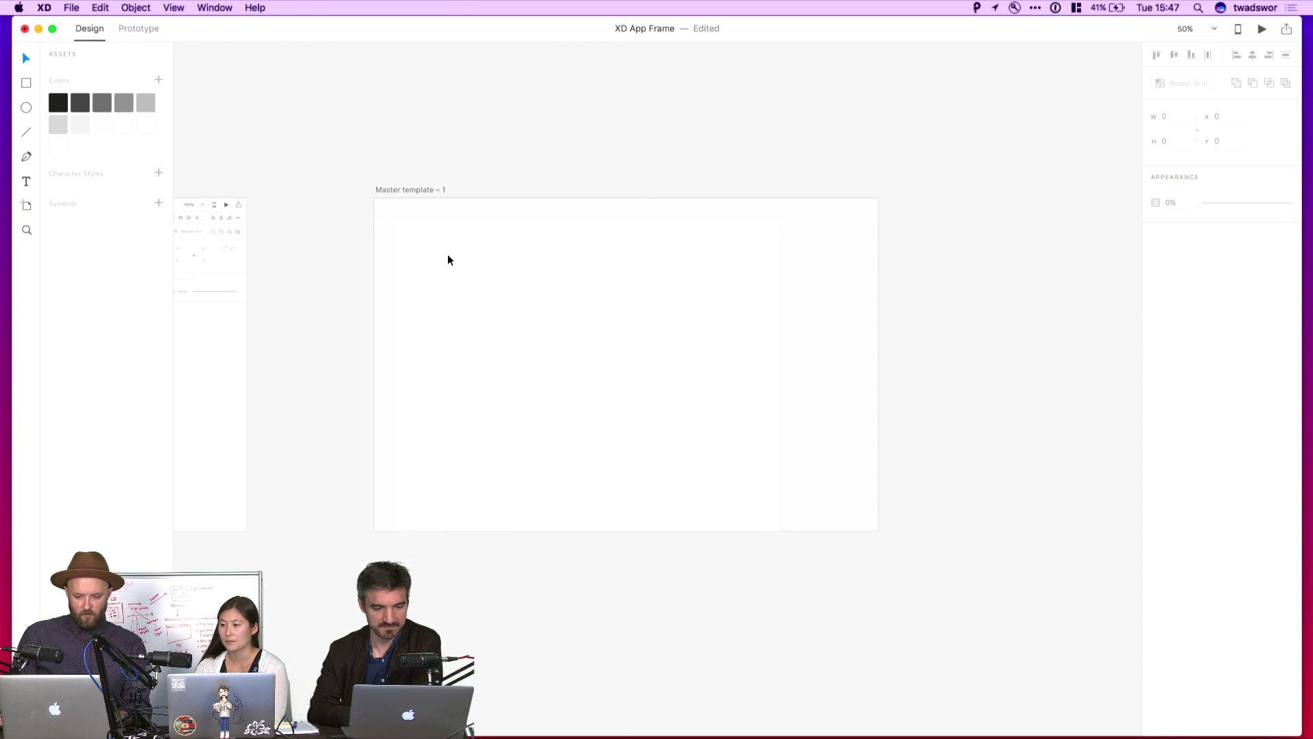
{"action": "scroll", "coordinate": [448, 258], "scroll_direction": "right", "scroll_amount": 2}
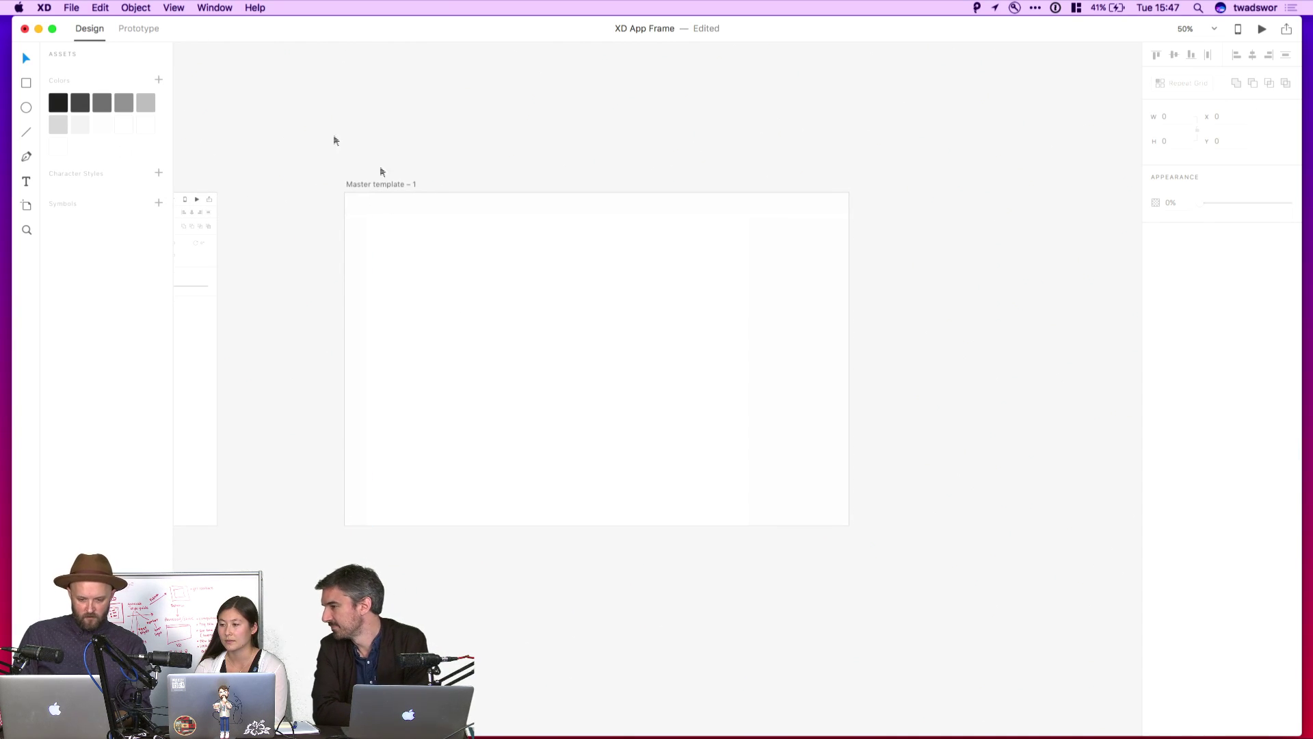
{"action": "left_click", "coordinate": [394, 184]}
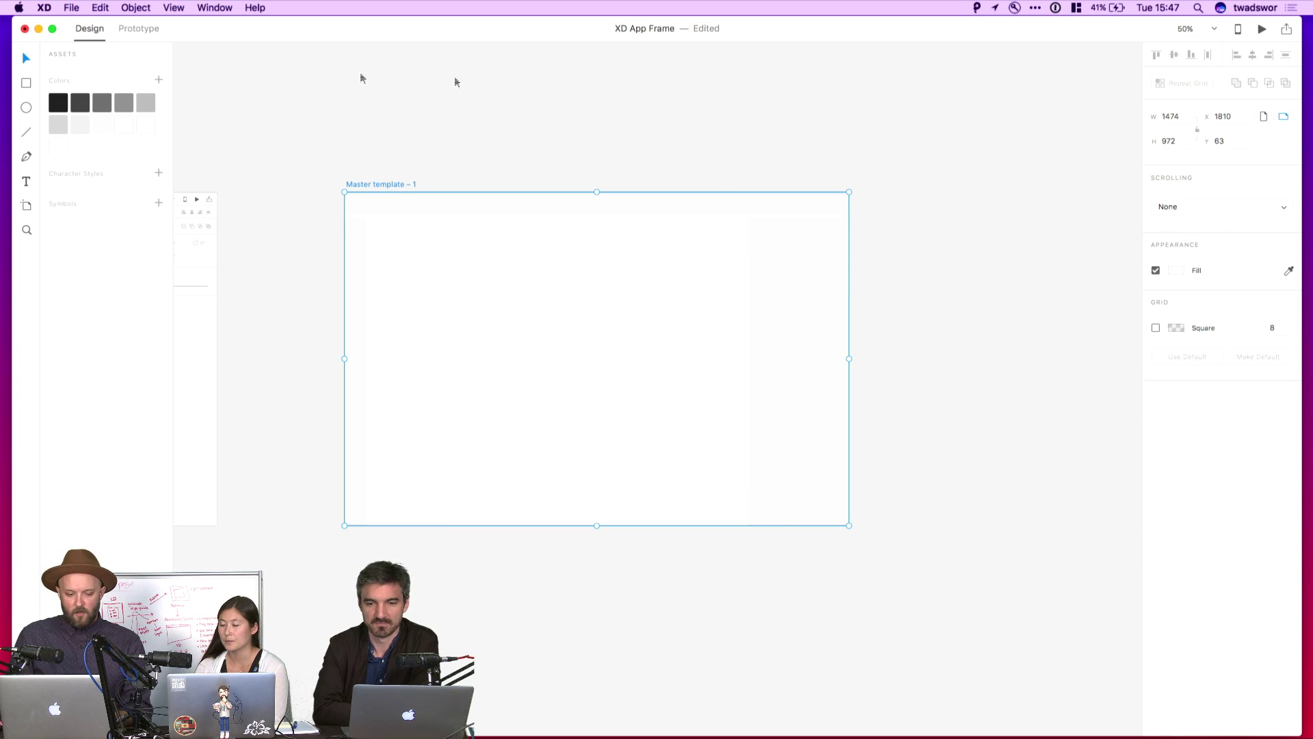
{"action": "left_click", "coordinate": [118, 104]}
{"action": "left_click", "coordinate": [145, 103]}
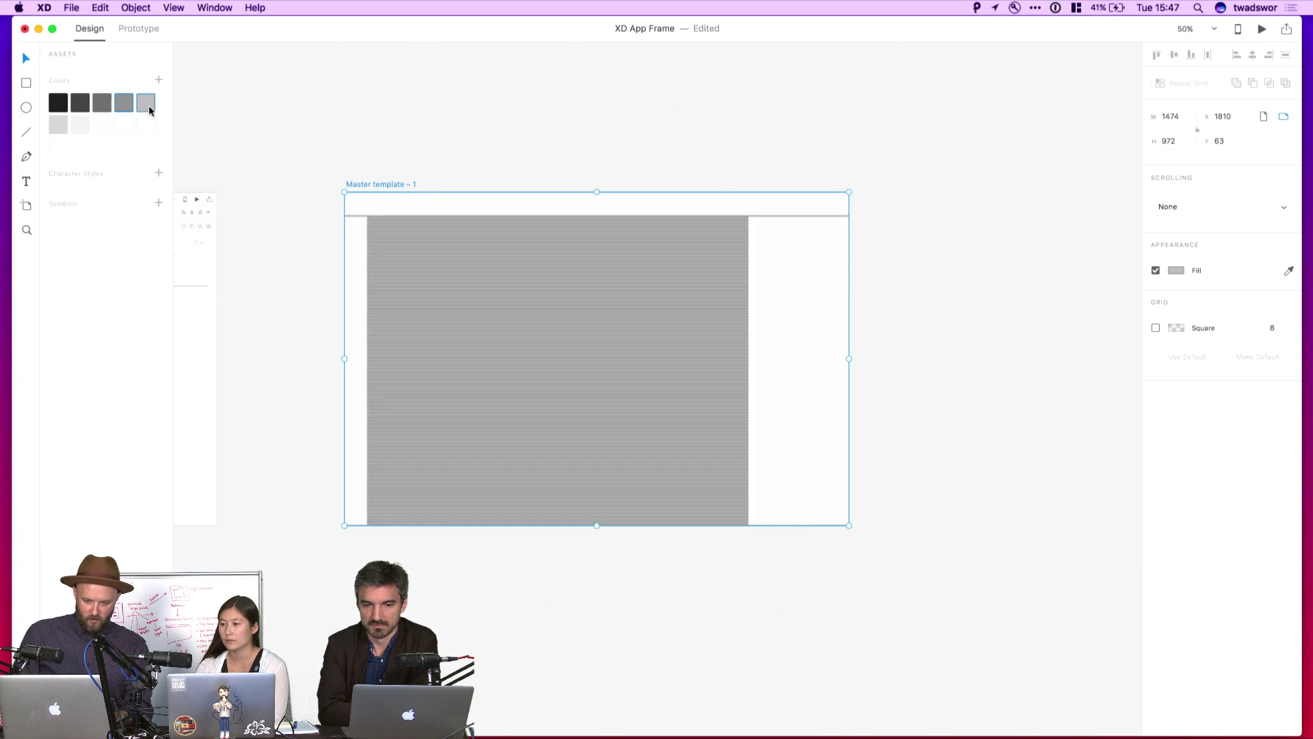
{"action": "left_click", "coordinate": [58, 125]}
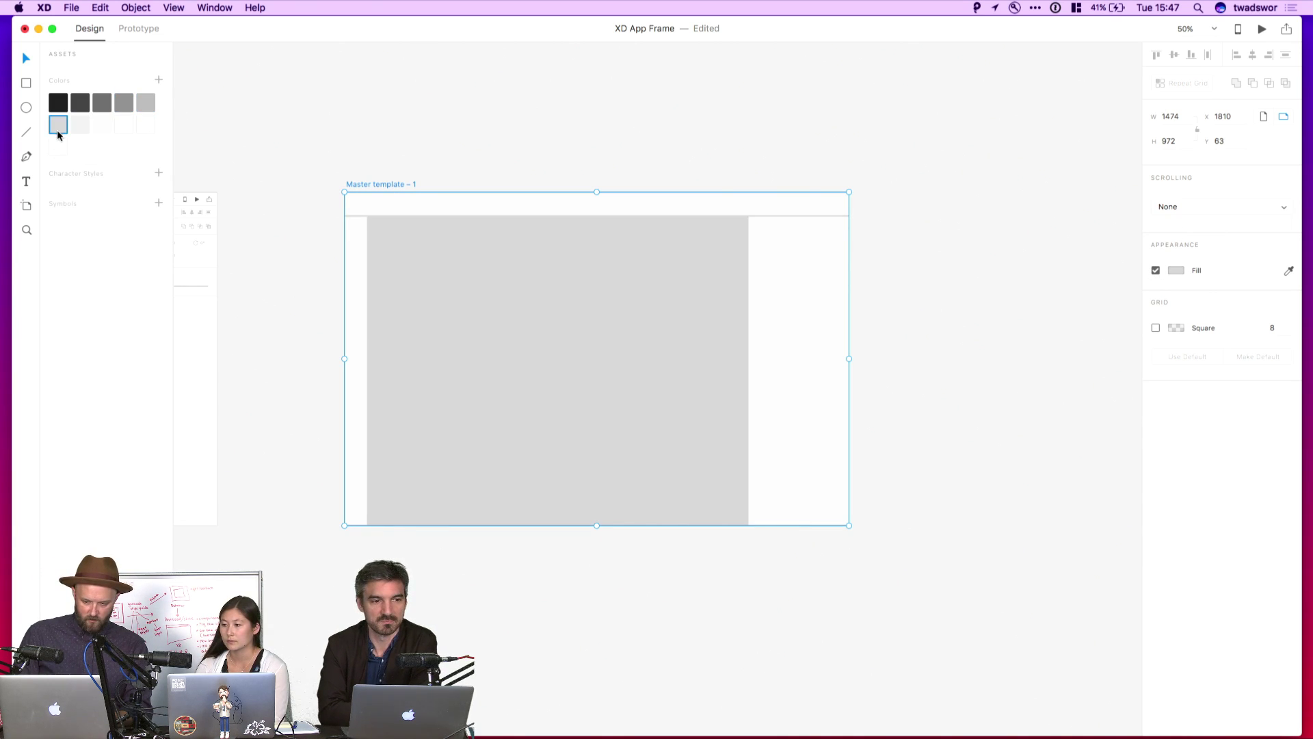
{"action": "left_click", "coordinate": [469, 138]}
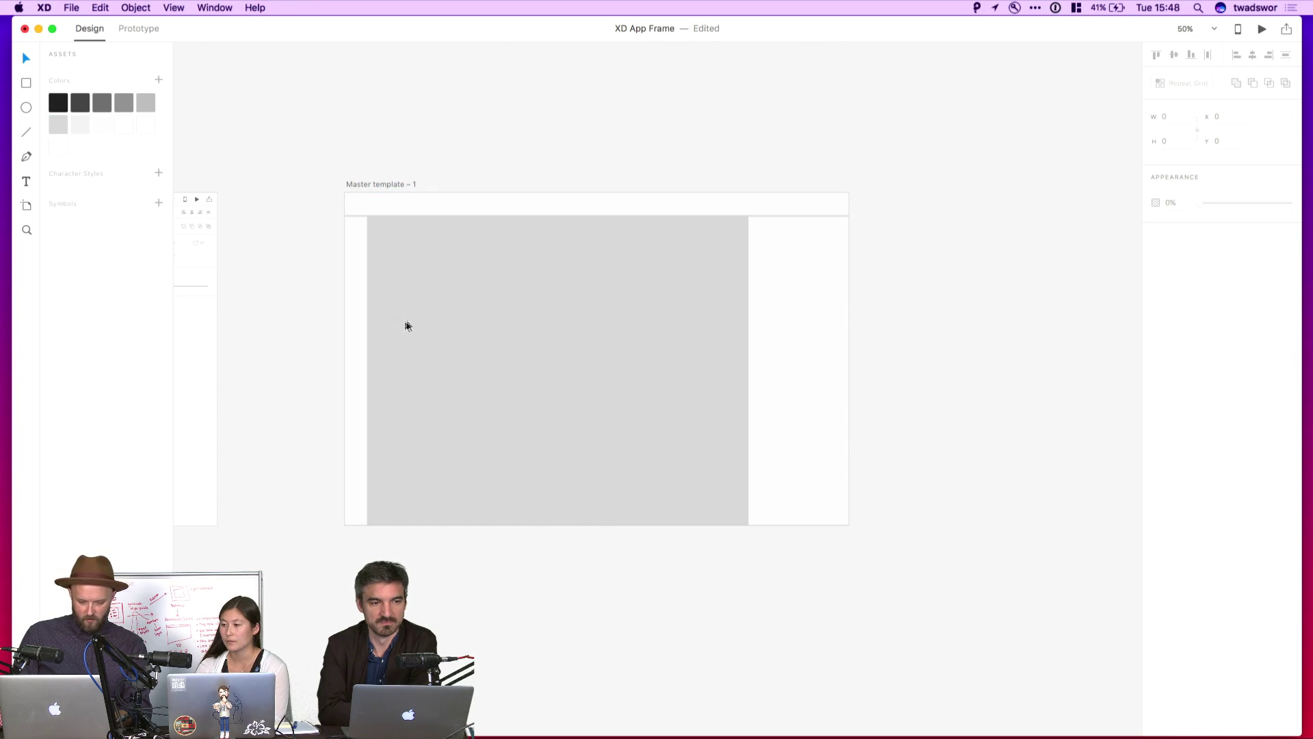
- Draw a white rectangle about 1001 × 747 px inside the gray canvas area of the Master template – 1 artboard
{"action": "key", "text": "r"}
{"action": "mouse_move", "coordinate": [386, 247]}
{"action": "left_mouse_down"}
{"action": "mouse_move", "coordinate": [574, 439]}
{"action": "mouse_move", "coordinate": [776, 499]}
{"action": "mouse_move", "coordinate": [728, 502]}
{"action": "left_mouse_up"}
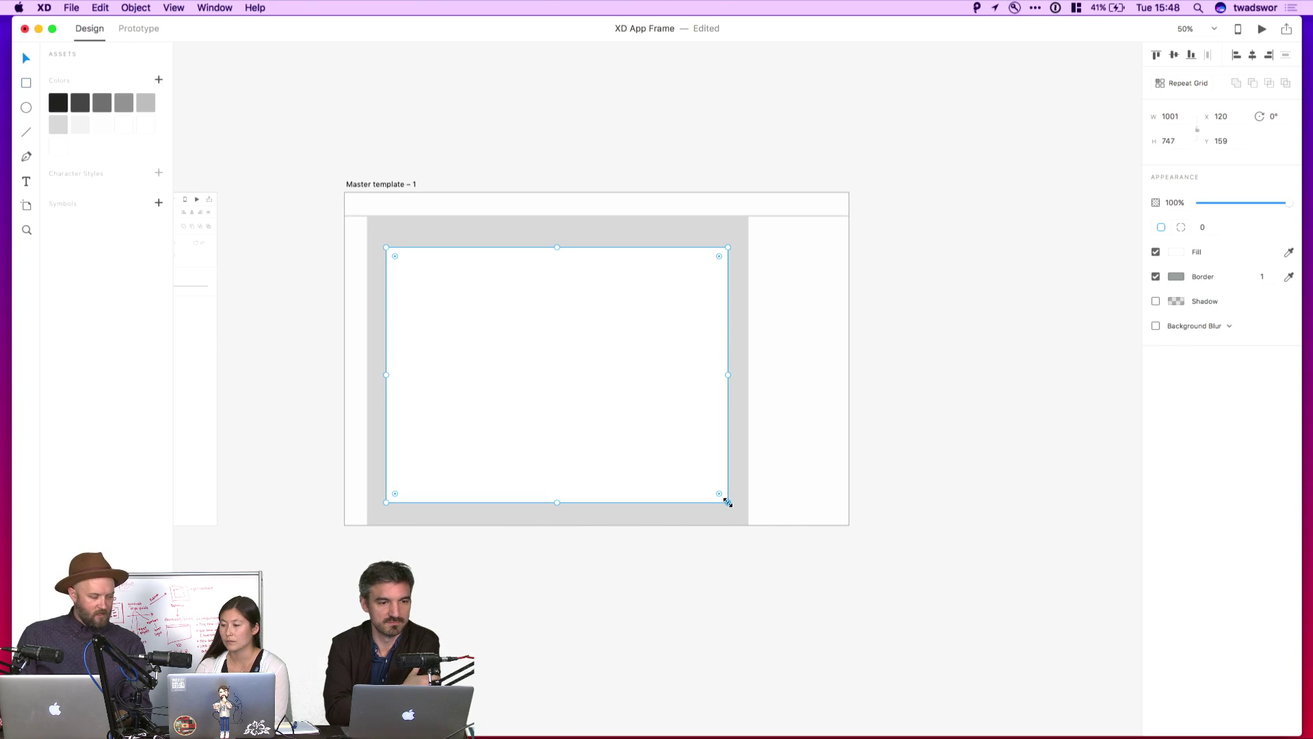
{"action": "left_click", "coordinate": [887, 253]}
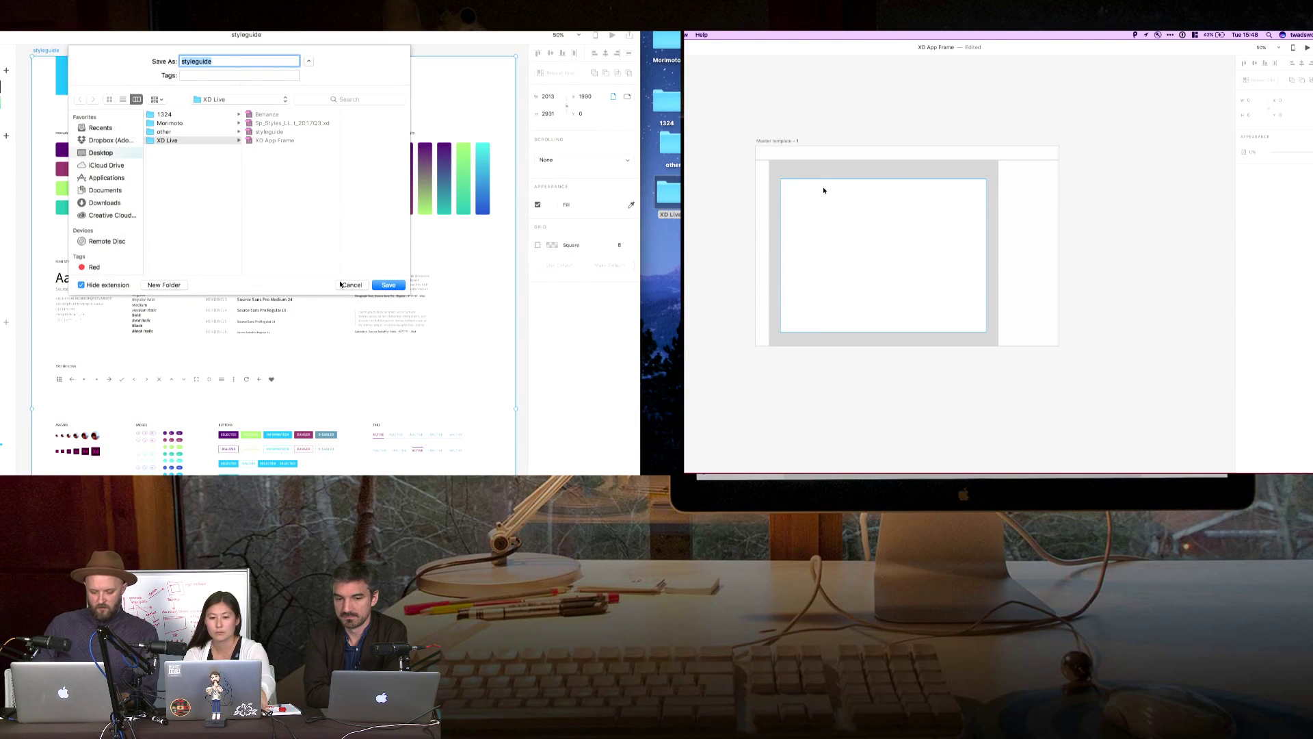
{"action": "left_click", "coordinate": [308, 61]}
{"action": "left_click", "coordinate": [898, 211]}
{"action": "left_click", "coordinate": [309, 61]}
{"action": "left_click", "coordinate": [940, 84]}
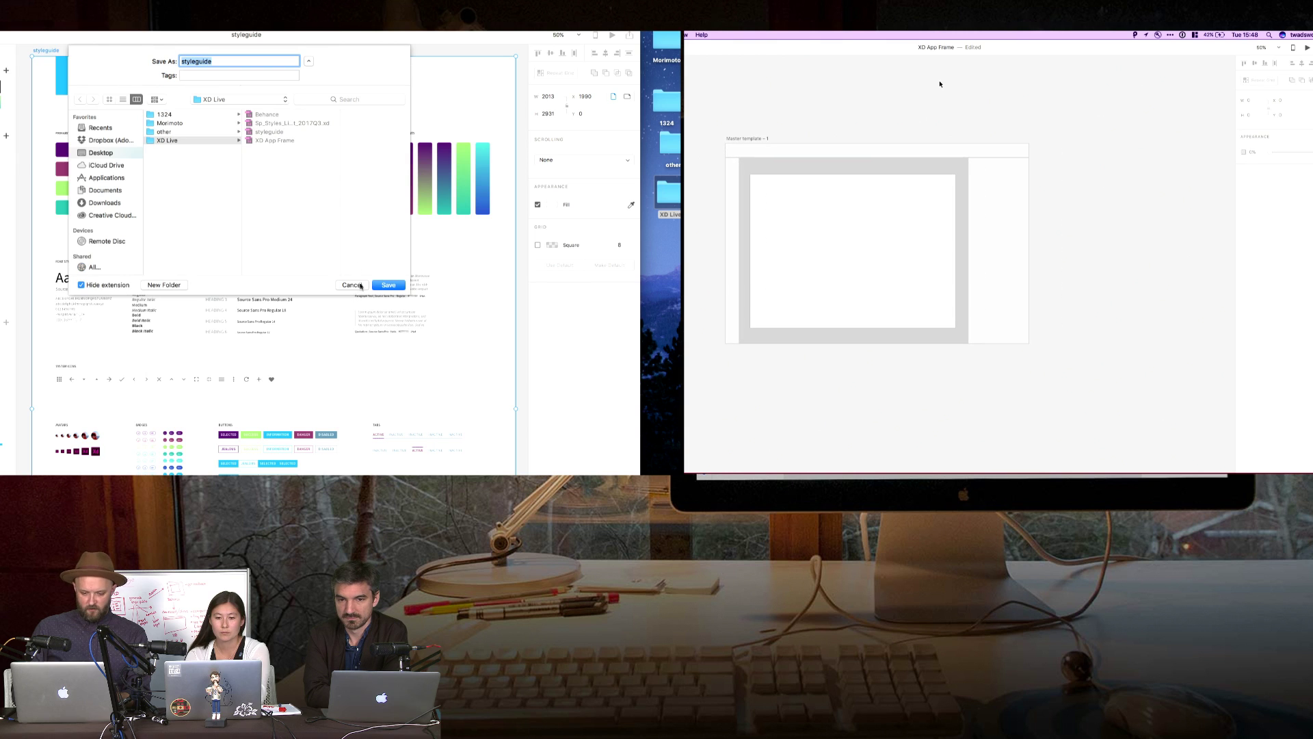
{"action": "key", "text": "super+Tab"}
{"action": "left_click", "coordinate": [381, 286]}
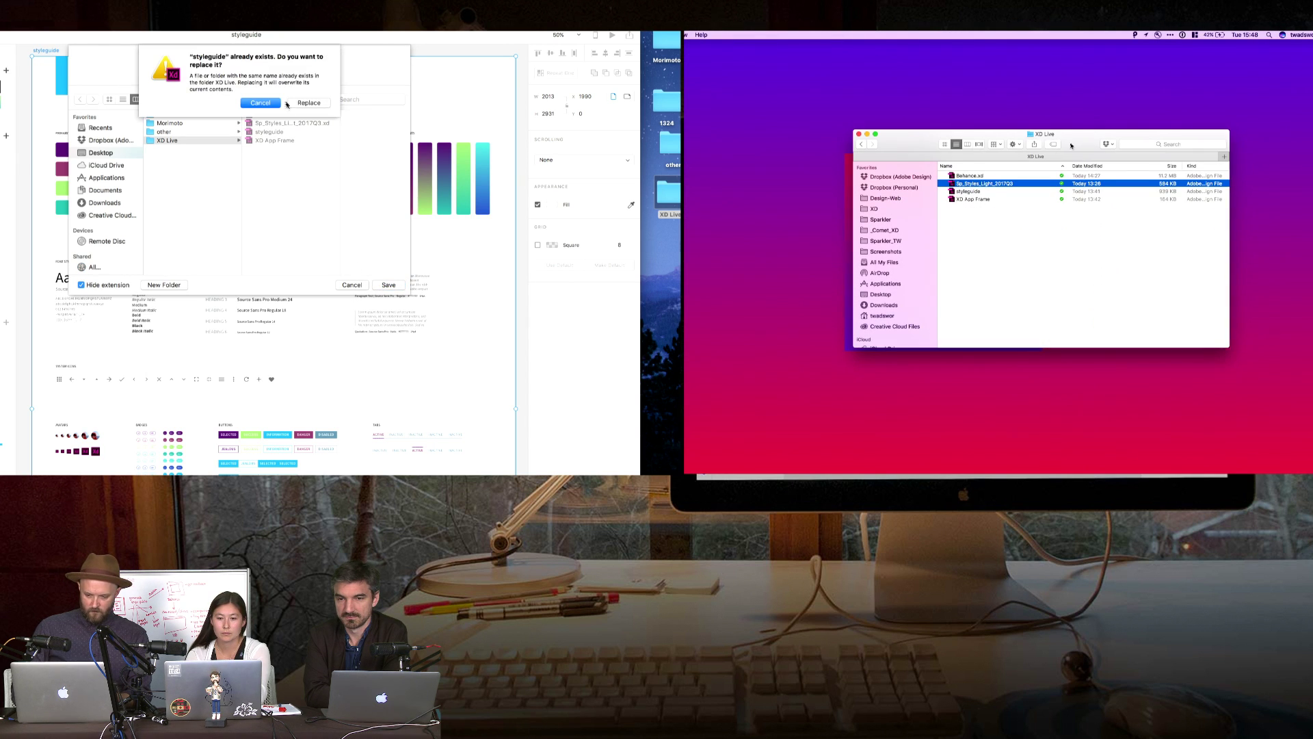
{"action": "double_click", "coordinate": [972, 199]}
{"action": "left_click", "coordinate": [263, 103]}
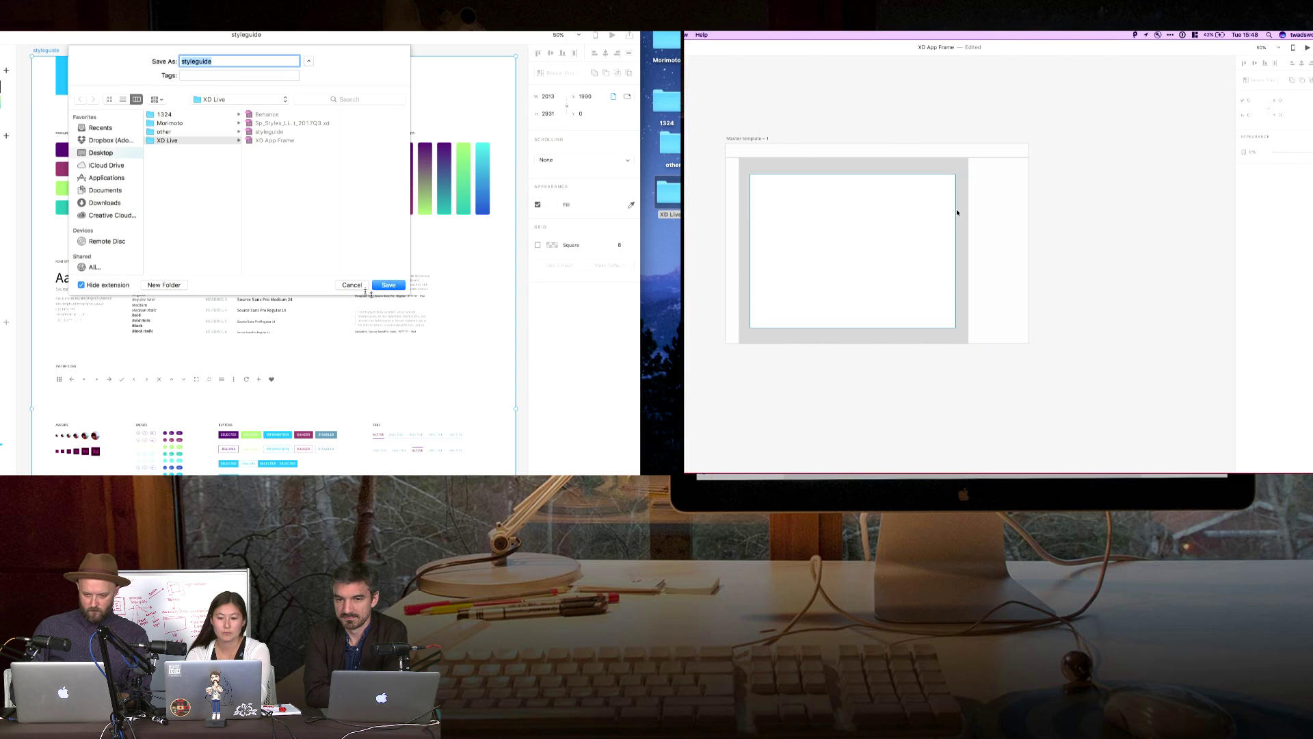
{"action": "key", "text": "Return"}
- Bring up the XD Live folder window and export the styleguide artboard as a PNG for Design into XD Live
{"action": "key", "text": "ctrl+Up"}
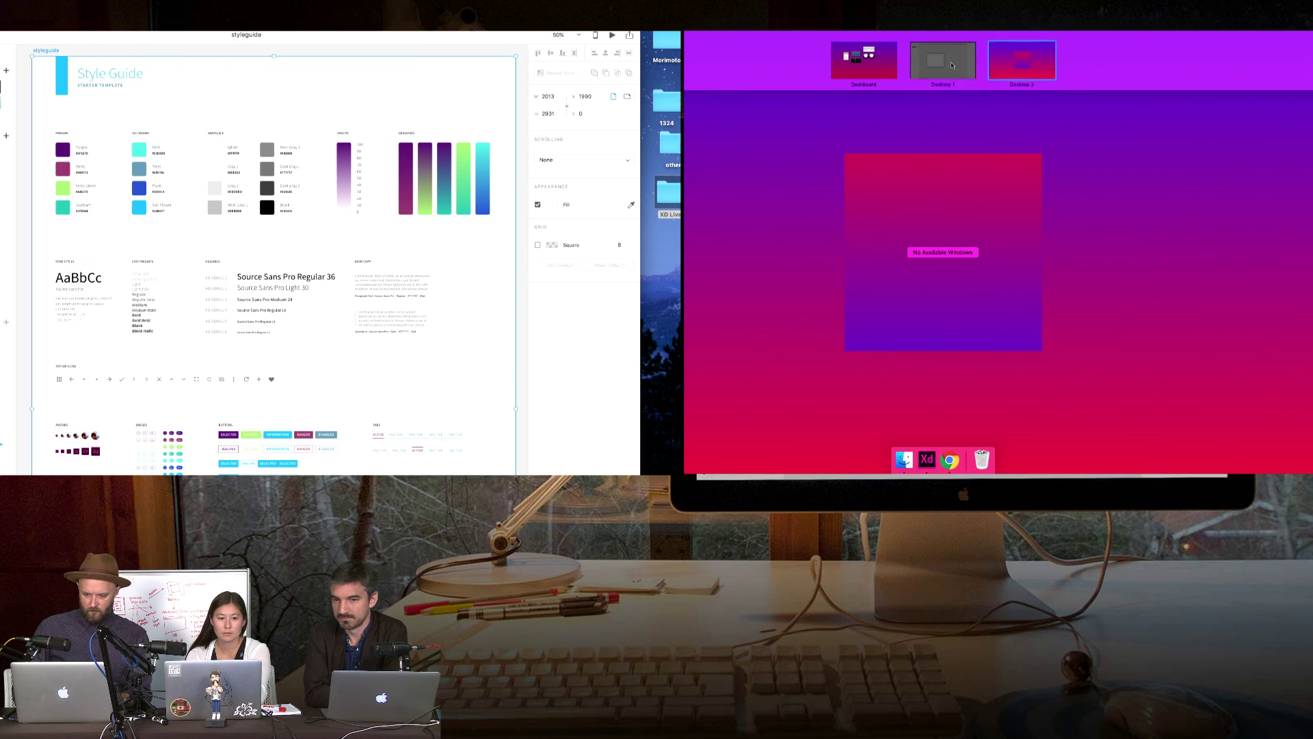
{"action": "left_click", "coordinate": [952, 65]}
{"action": "key", "text": "super+Tab"}
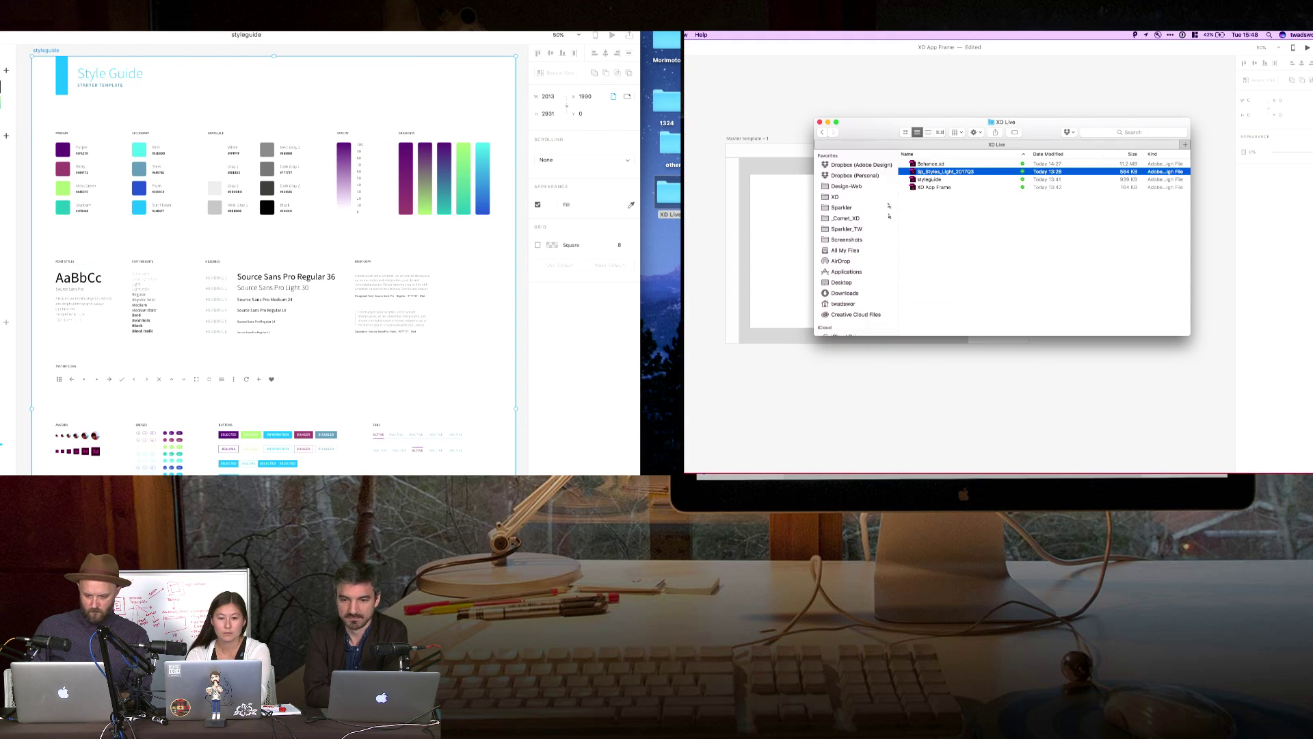
{"action": "key", "text": "super+e"}
{"action": "left_click_drag", "start_coordinate": [952, 123], "coordinate": [1027, 111]}
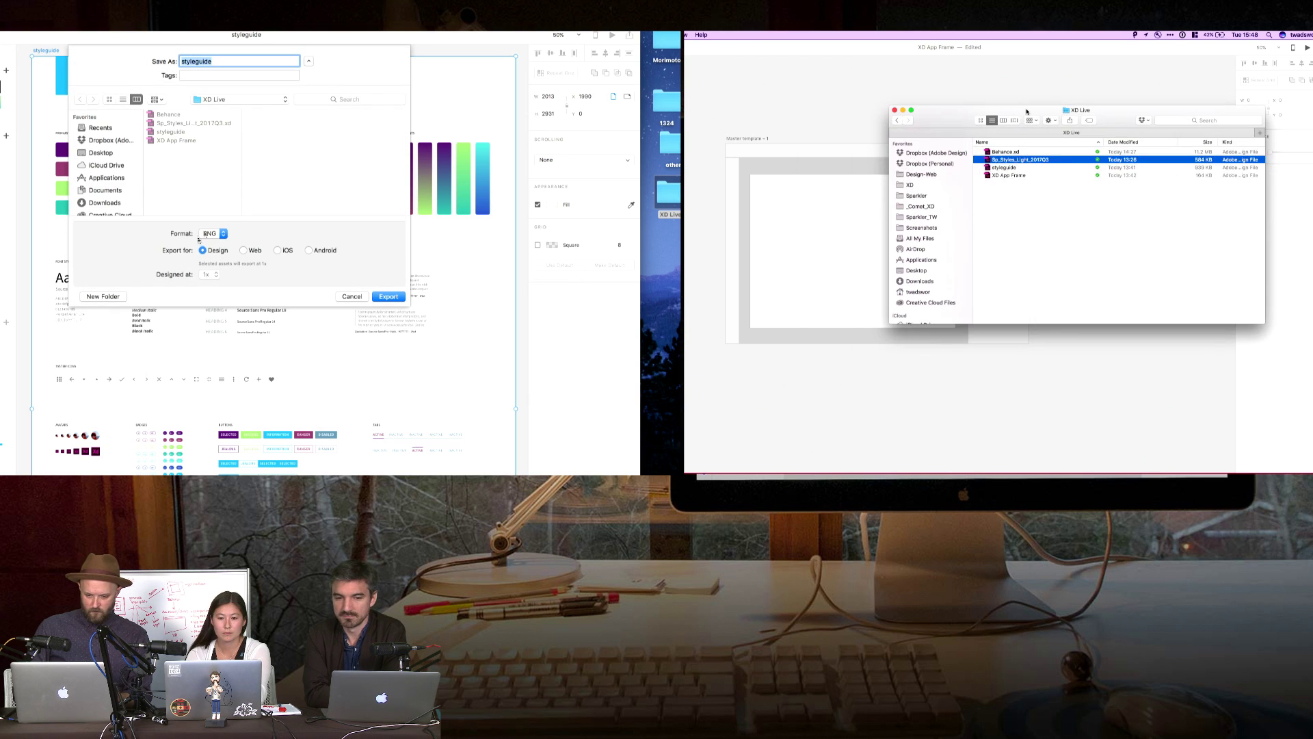
{"action": "left_click", "coordinate": [768, 229]}
{"action": "left_click", "coordinate": [388, 296]}
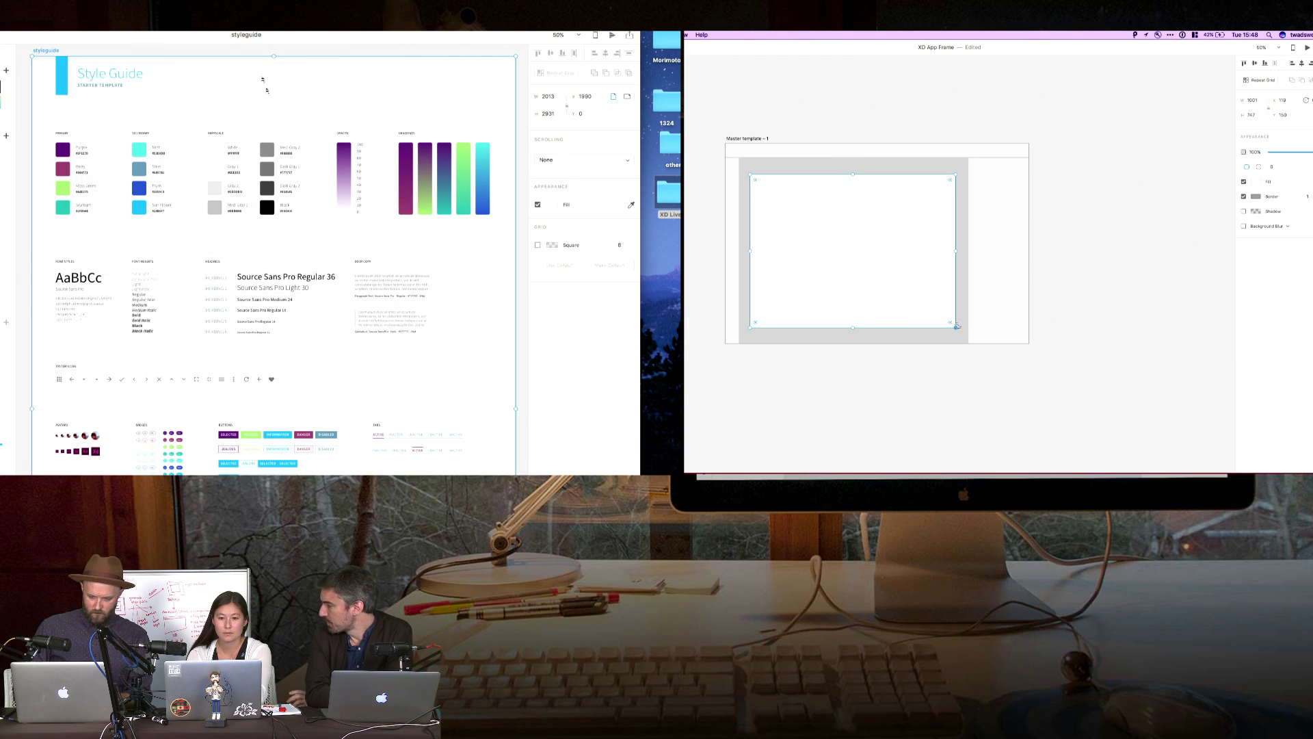
- Make the white canvas rectangle slightly wider and shorter, and switch to the XD Live folder window in Finder
{"action": "left_click_drag", "start_coordinate": [960, 330], "coordinate": [961, 324]}
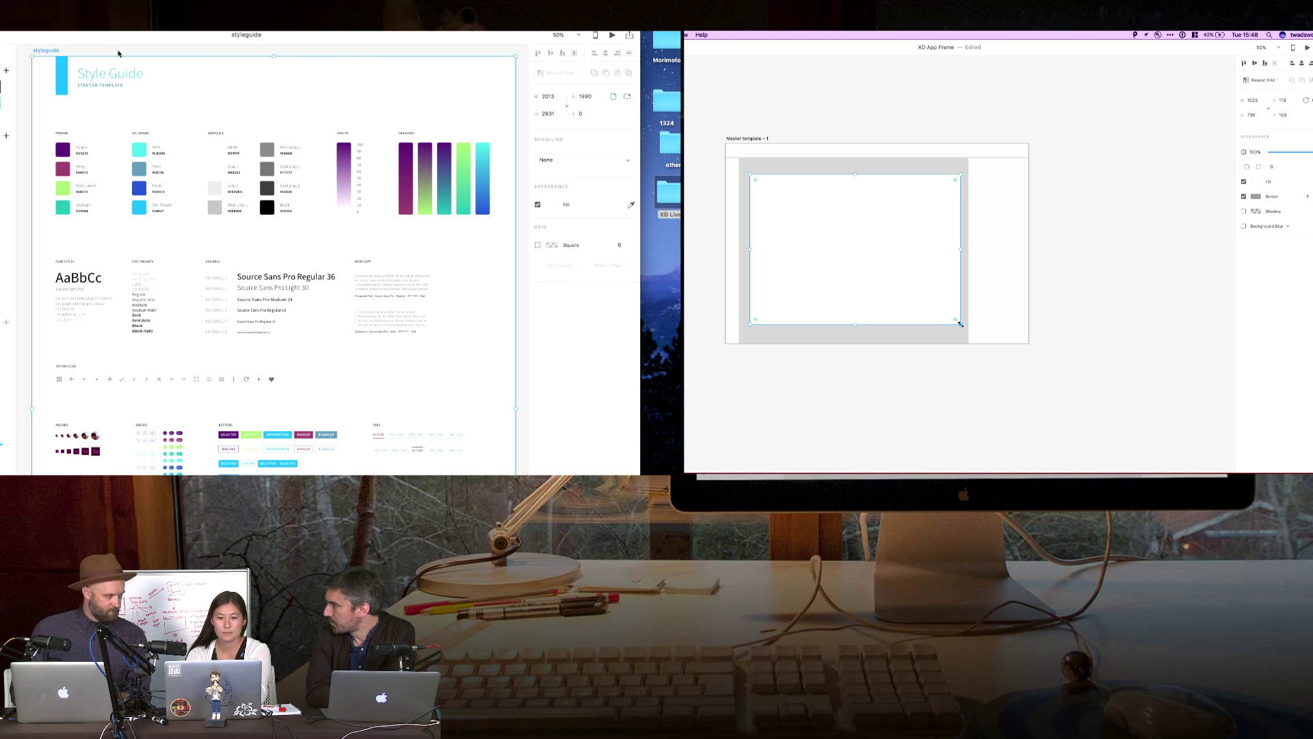
{"action": "left_click", "coordinate": [118, 53]}
{"action": "key", "text": "super+Tab"}
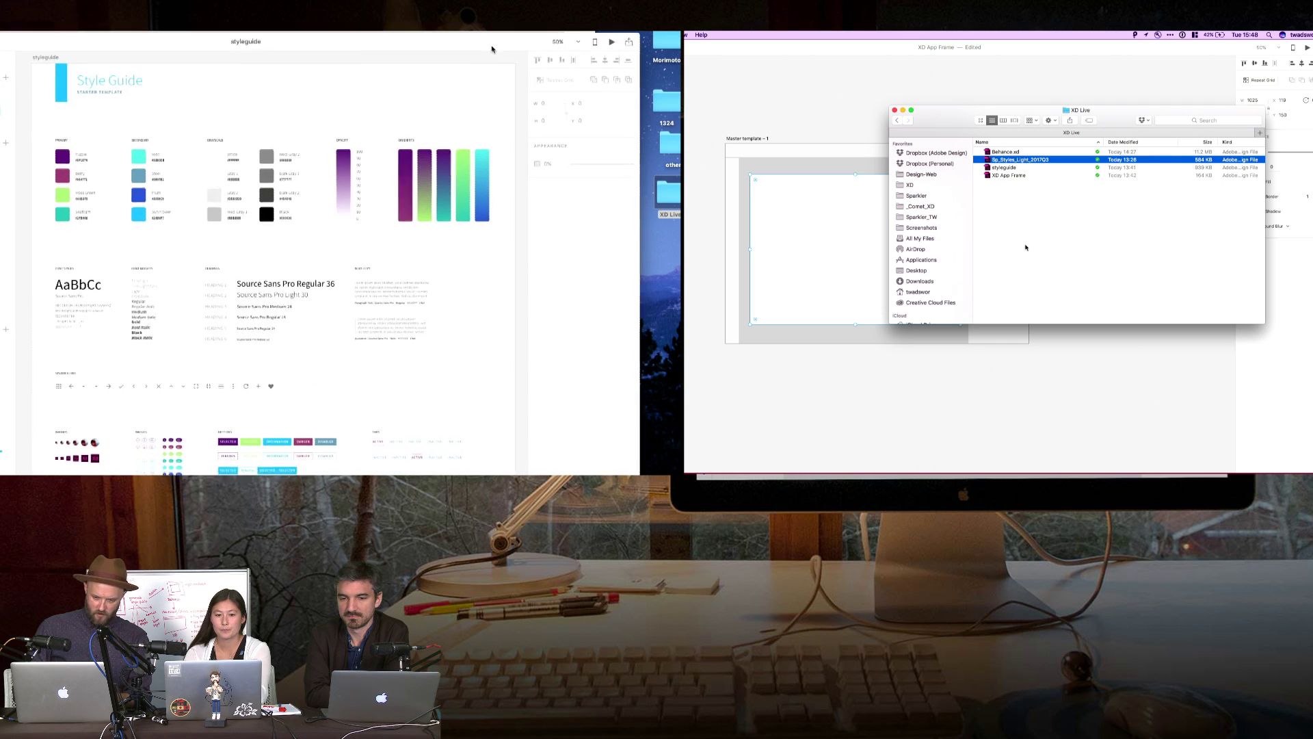
- Open the XD Live folder from the desktop, move its window aside, and select the exported styleguide.png
{"action": "double_click", "coordinate": [669, 197]}
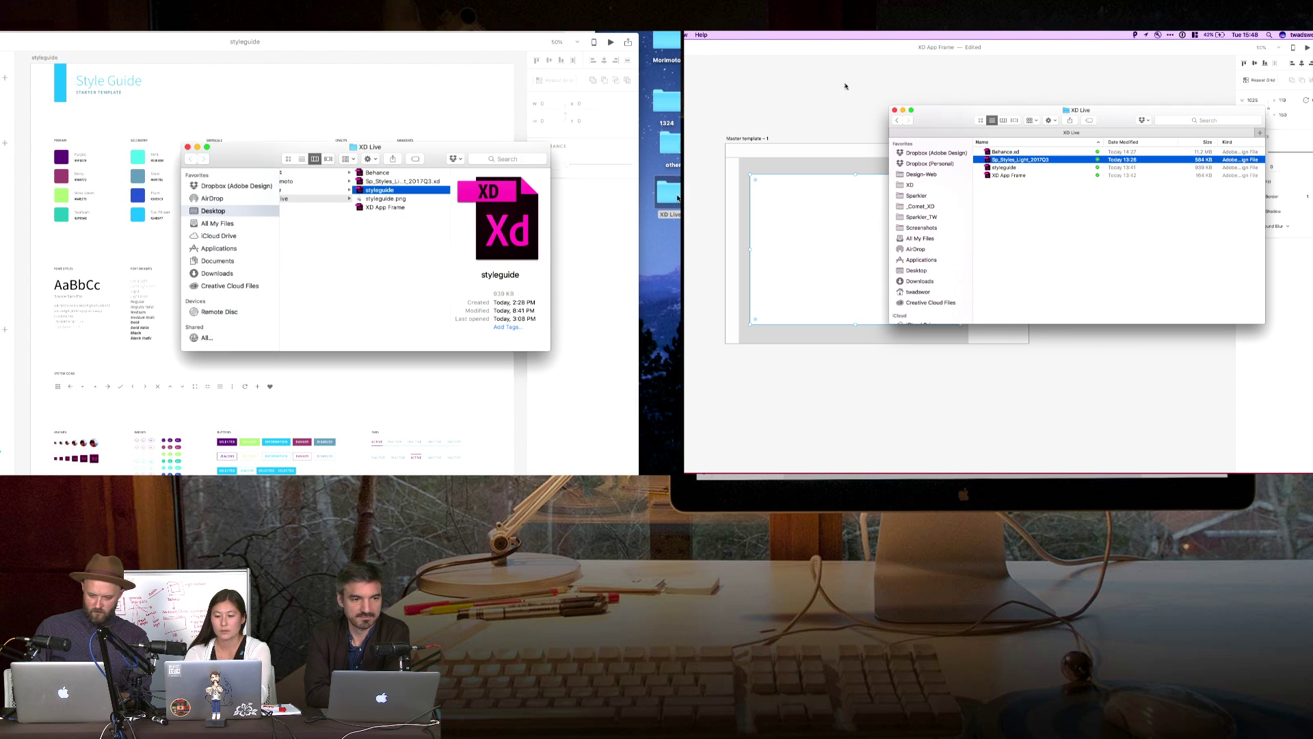
{"action": "left_click_drag", "start_coordinate": [321, 149], "coordinate": [442, 130]}
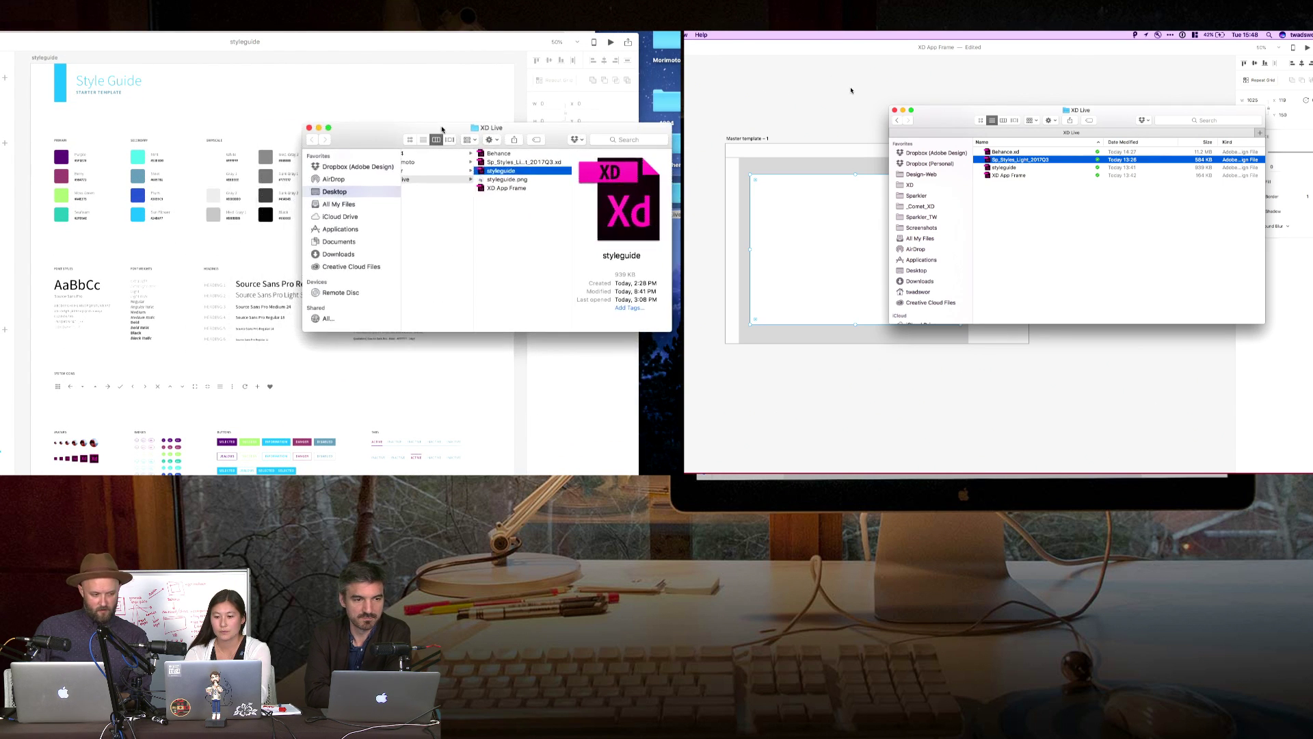
{"action": "left_click", "coordinate": [981, 191]}
{"action": "left_click", "coordinate": [518, 179]}
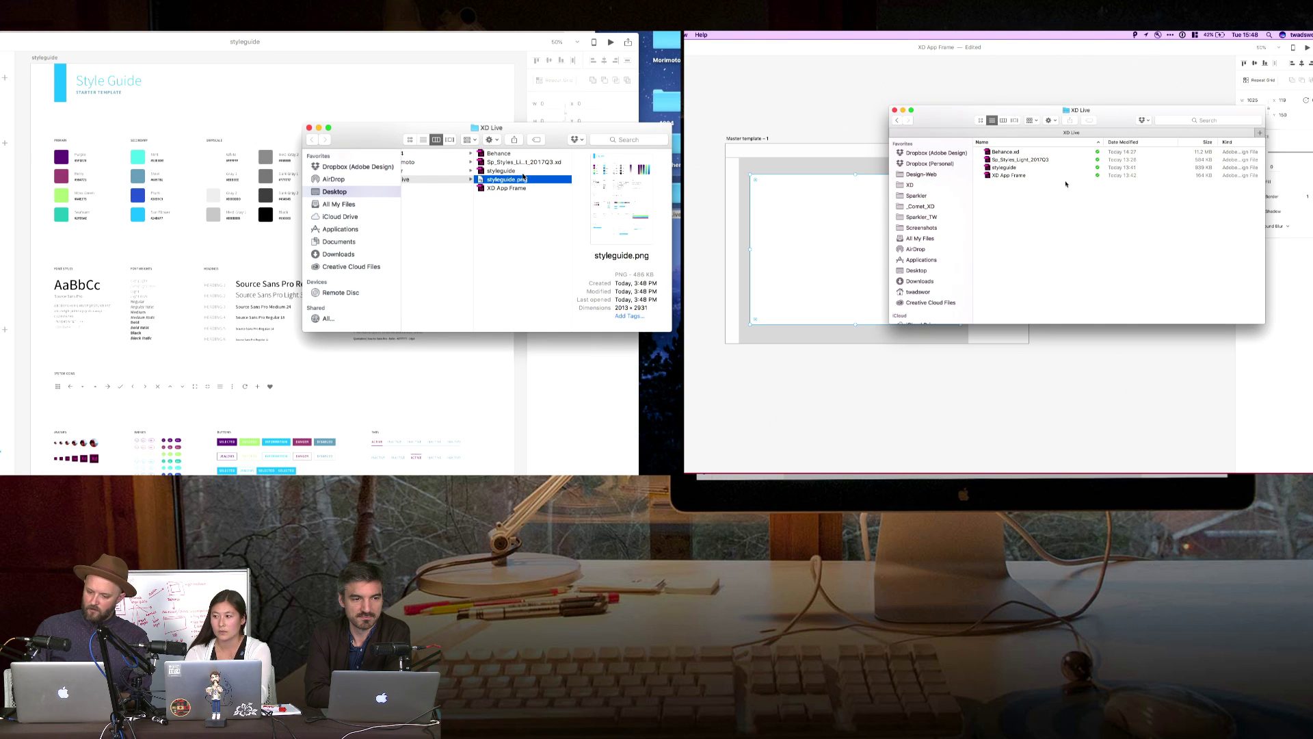
{"action": "left_click", "coordinate": [1116, 74]}
{"action": "left_click", "coordinate": [1171, 35]}
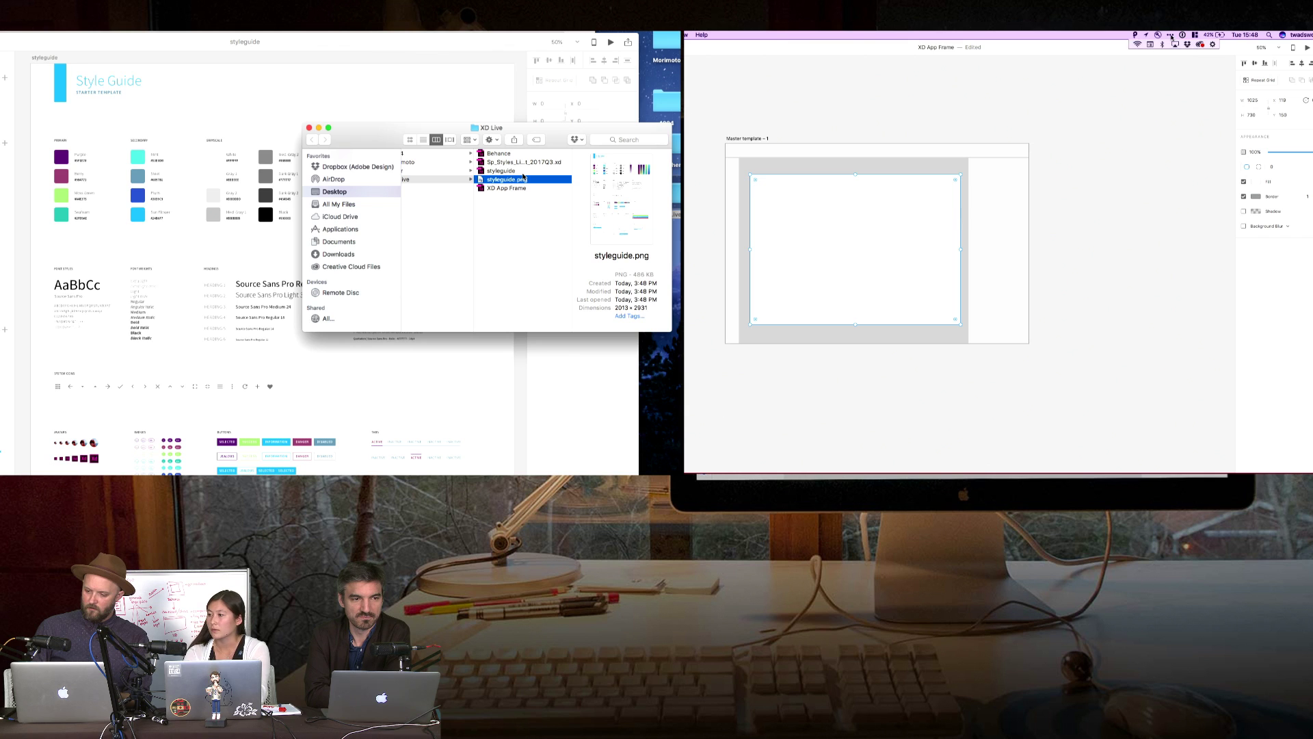
{"action": "left_click", "coordinate": [1200, 45]}
{"action": "left_click", "coordinate": [1078, 92]}
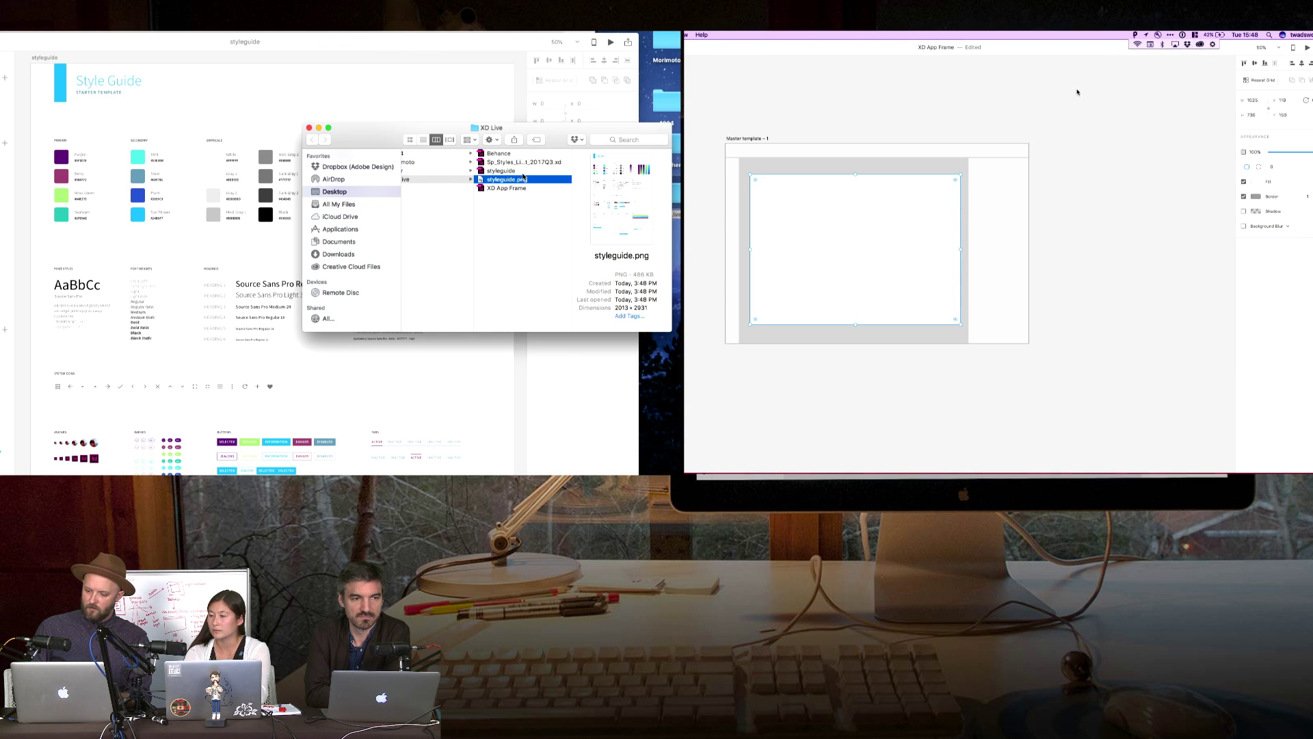
{"action": "key", "text": "super+Tab"}
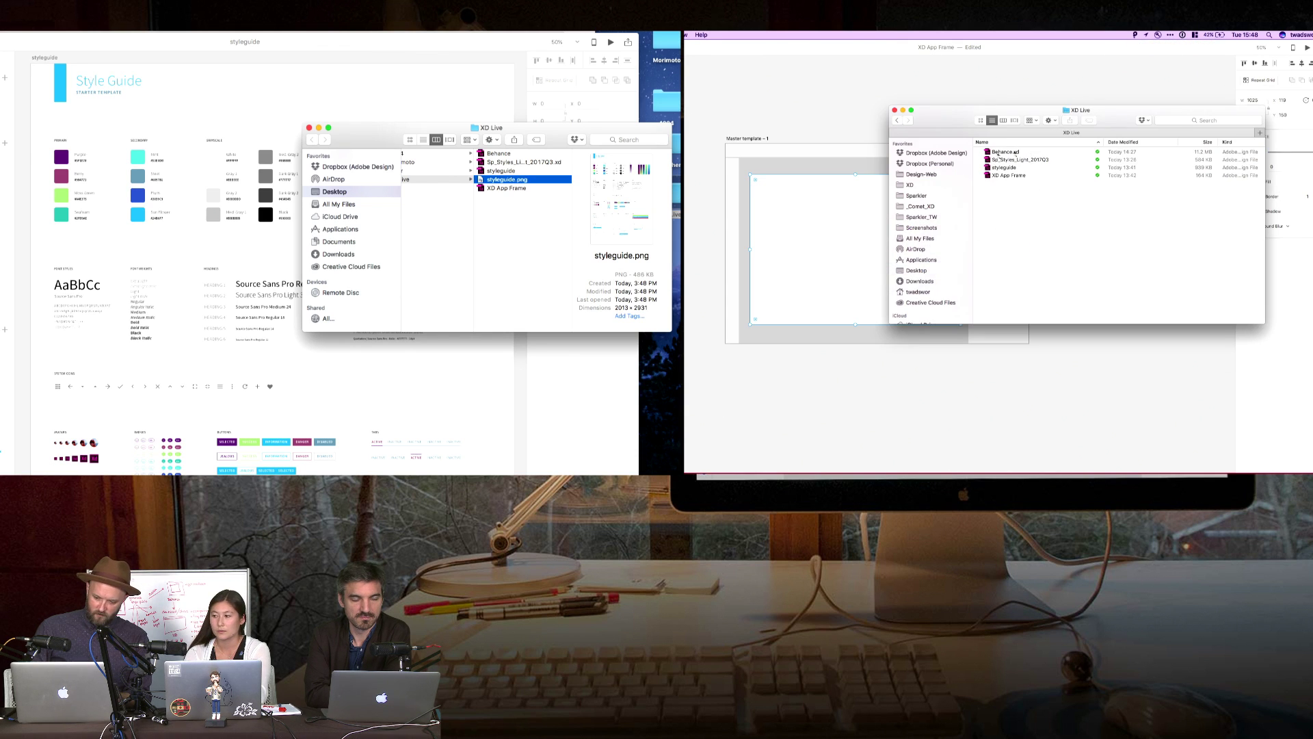
{"action": "left_click", "coordinate": [820, 121]}
{"action": "key", "text": "super+minus"}
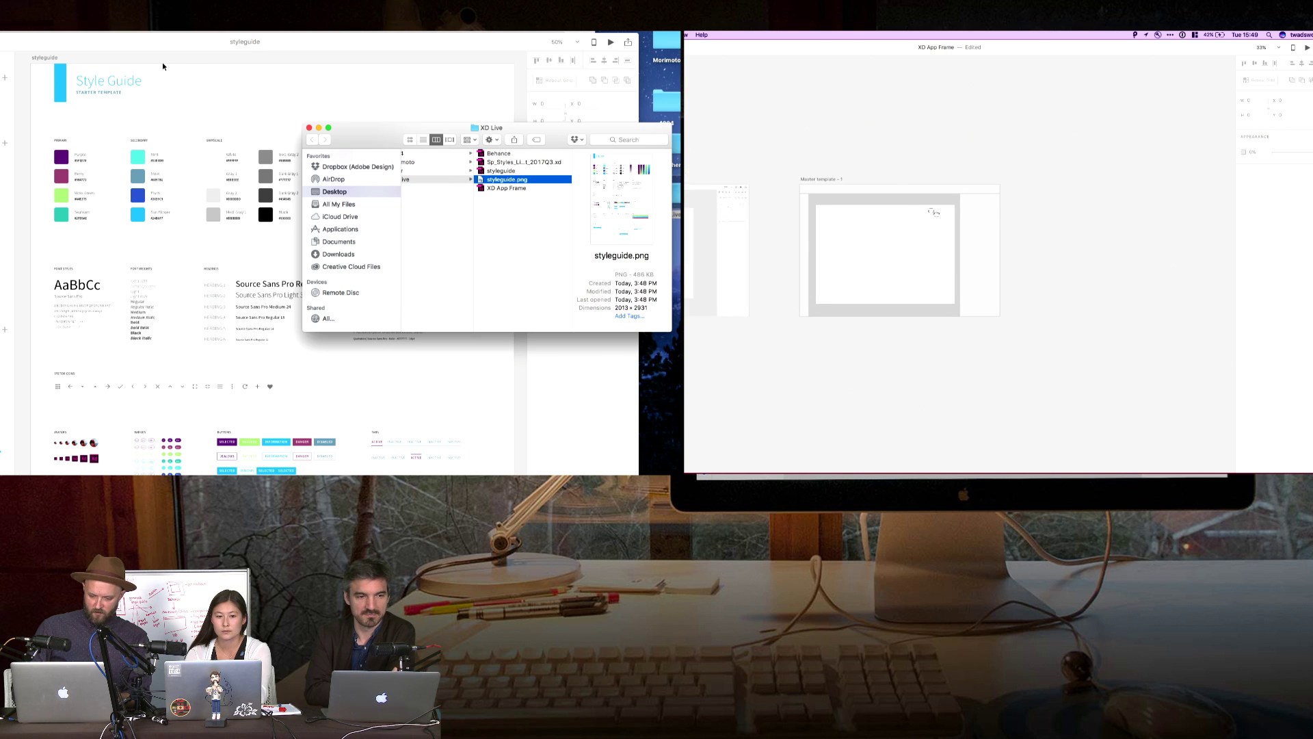
{"action": "scroll", "coordinate": [821, 121], "scroll_direction": "down", "scroll_amount": 2}
{"action": "left_click", "coordinate": [806, 154]}
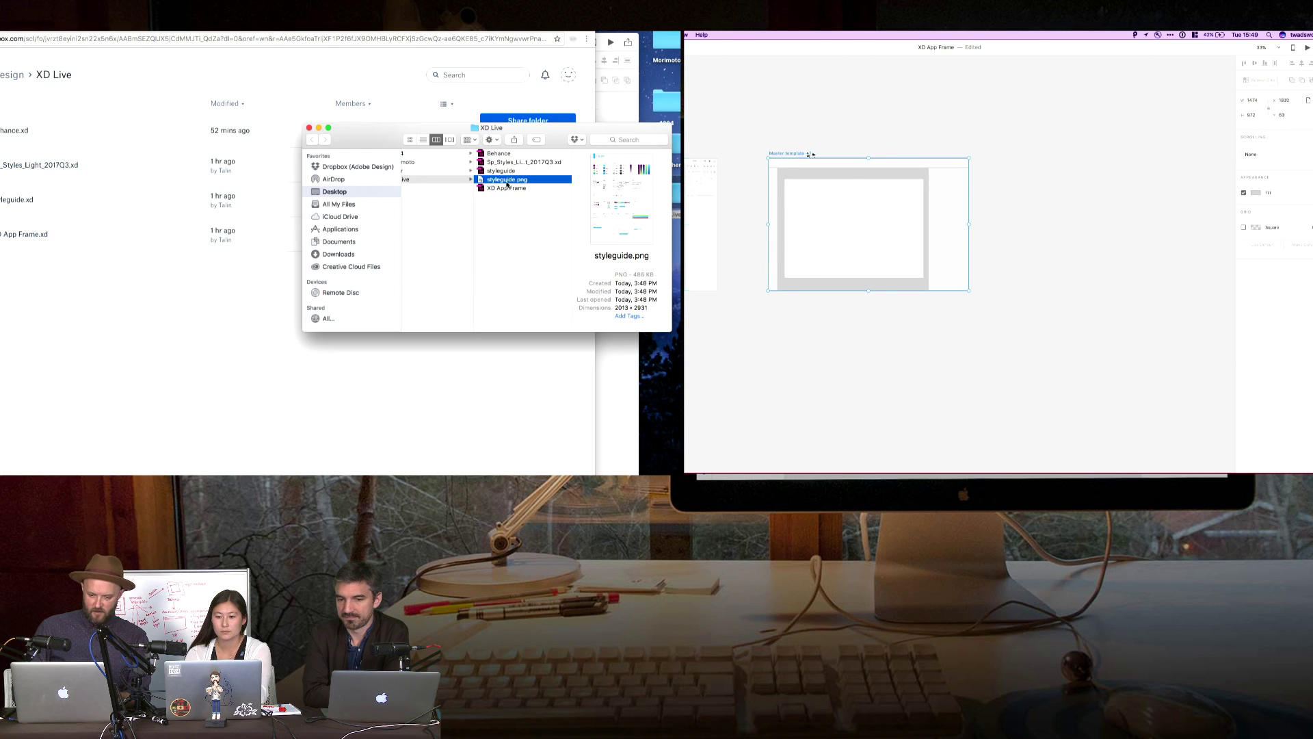
{"action": "left_click_drag", "start_coordinate": [805, 154], "coordinate": [972, 155]}
{"action": "key", "text": "super+z"}
- Add the text "Share" near the end of the header bar on the Master template – 1 artboard
{"action": "scroll", "coordinate": [972, 156], "scroll_direction": "up", "scroll_amount": 5}
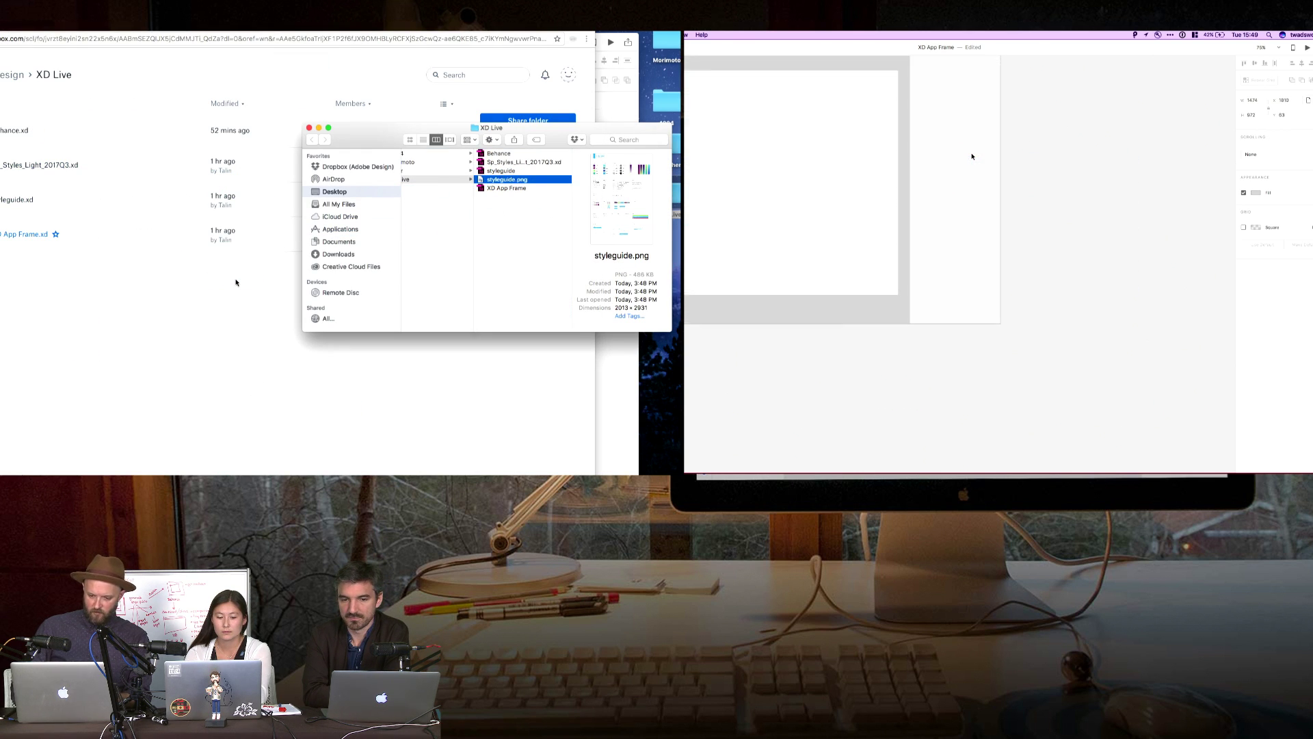
{"action": "key", "text": "t"}
{"action": "left_click_drag", "start_coordinate": [690, 84], "coordinate": [973, 97]}
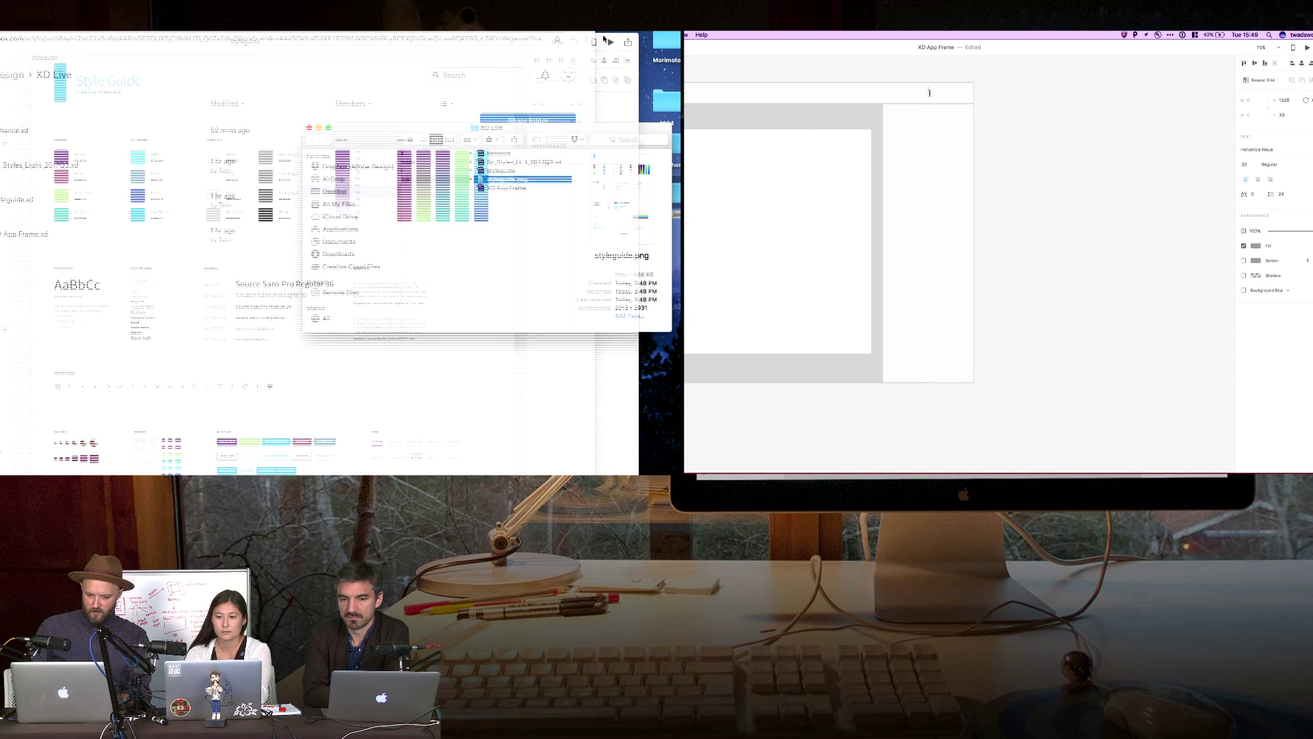
{"action": "type", "text": "Share"}
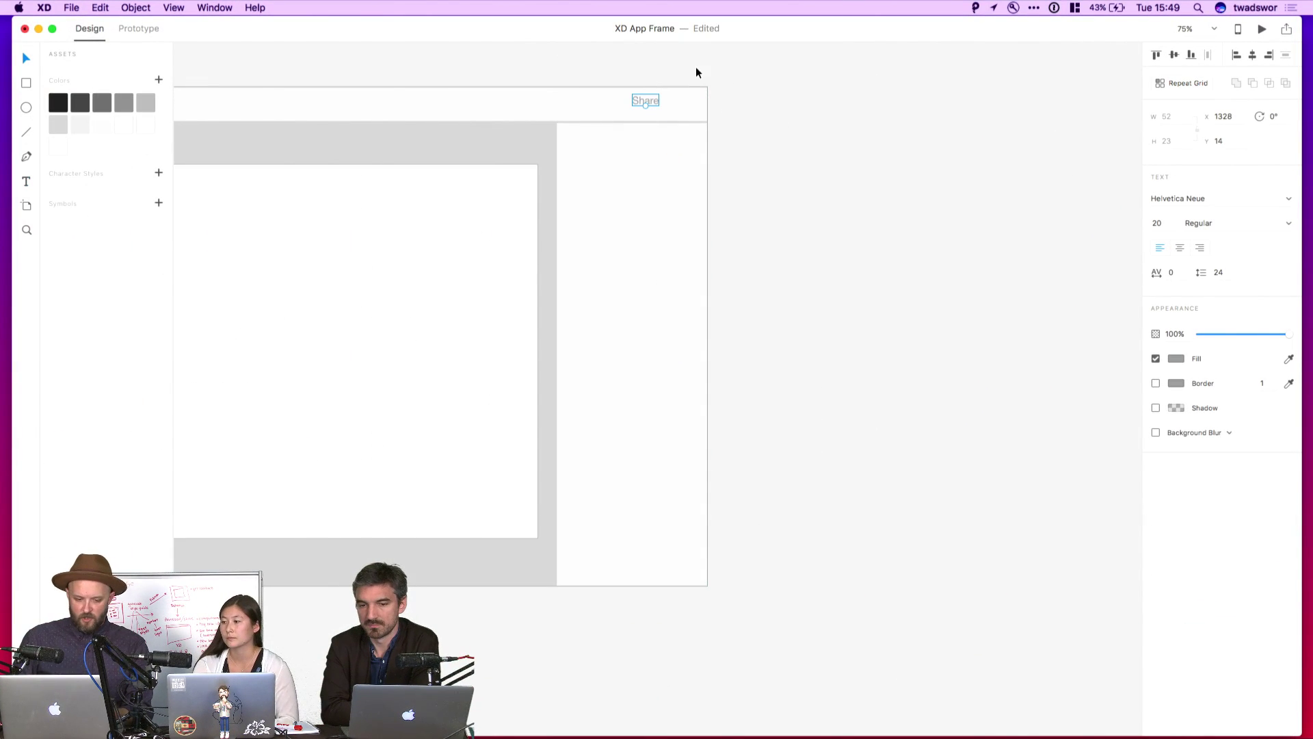
- Set the Share text's font to Adobe Clean and its fill to the second-darkest gray asset color
{"action": "left_click", "coordinate": [1171, 200]}
{"action": "type", "text": "Adobe Clean"}
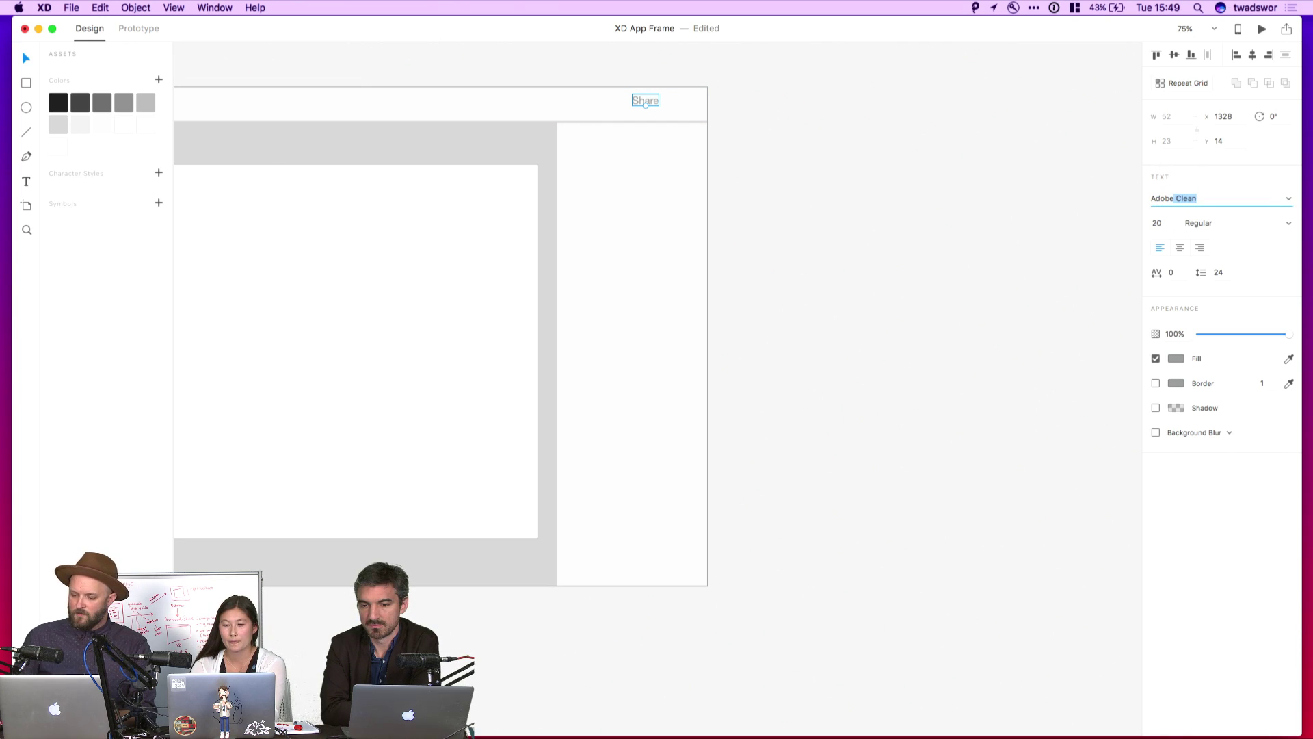
{"action": "key", "text": "Return"}
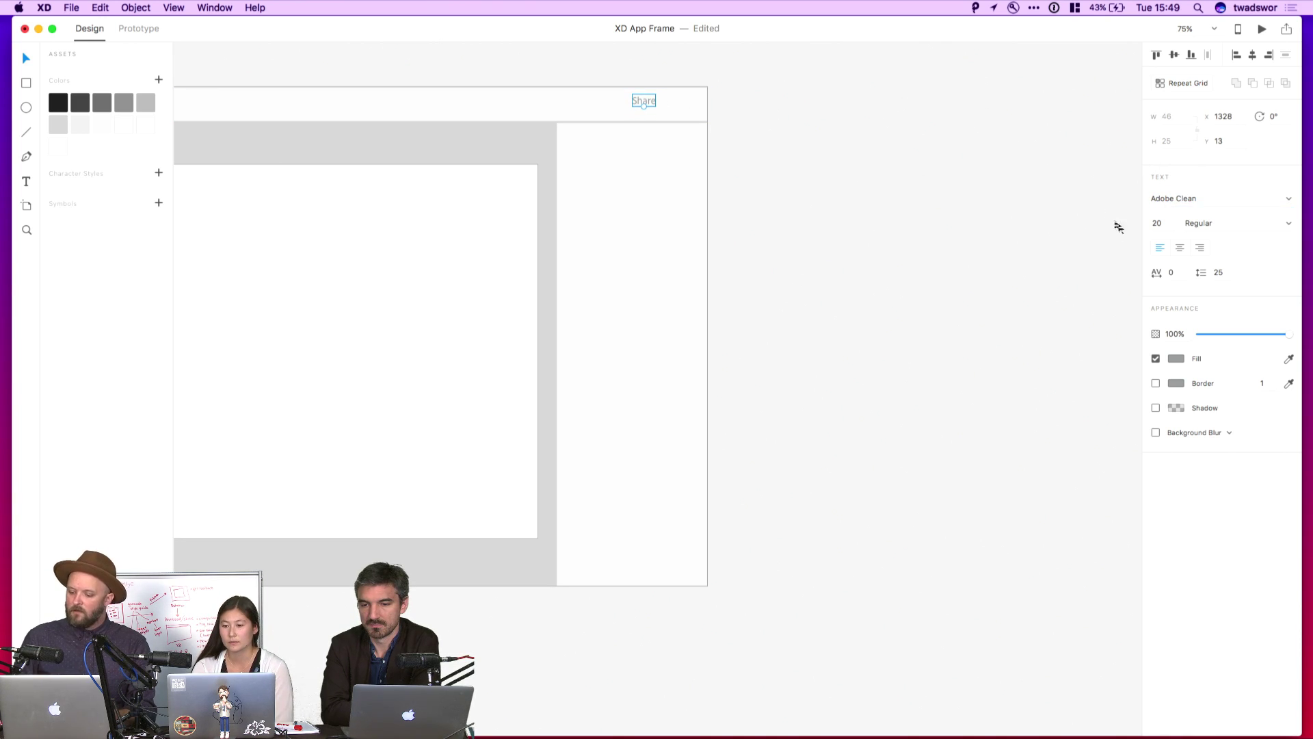
{"action": "left_click", "coordinate": [124, 103]}
{"action": "left_click", "coordinate": [99, 103]}
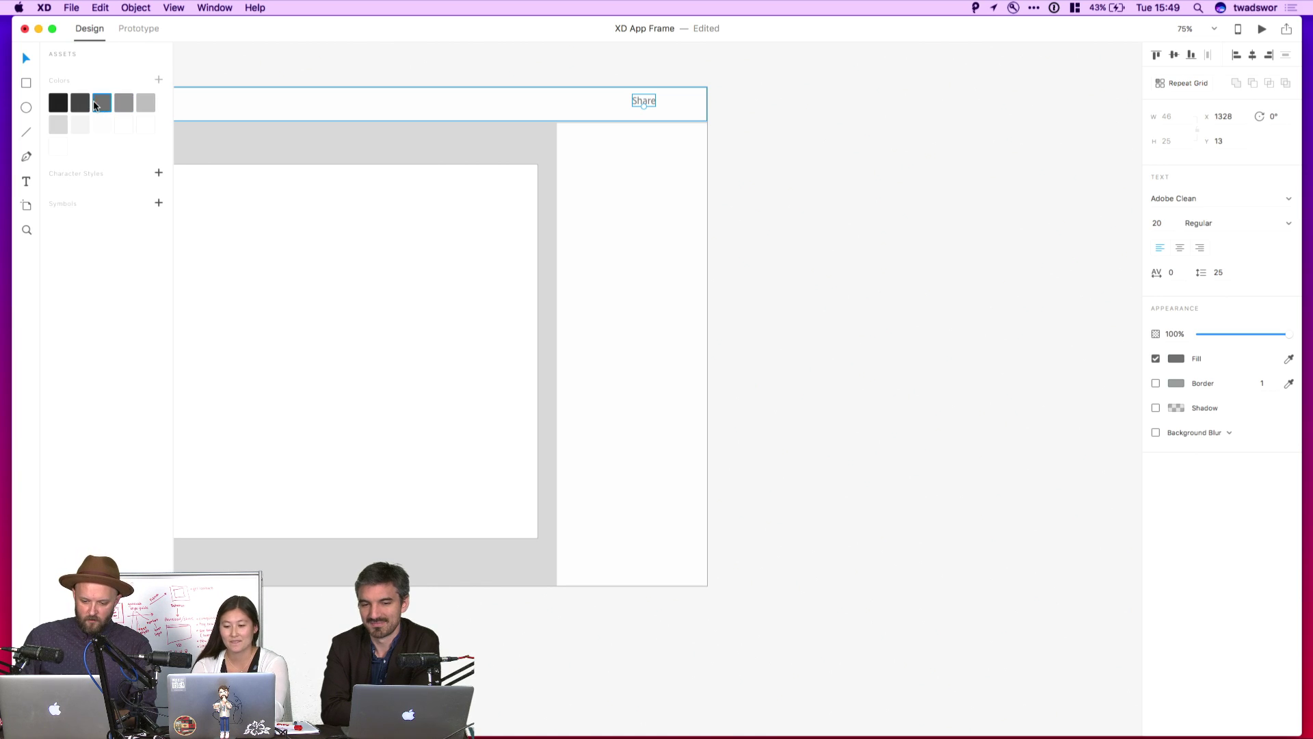
{"action": "left_click", "coordinate": [80, 103]}
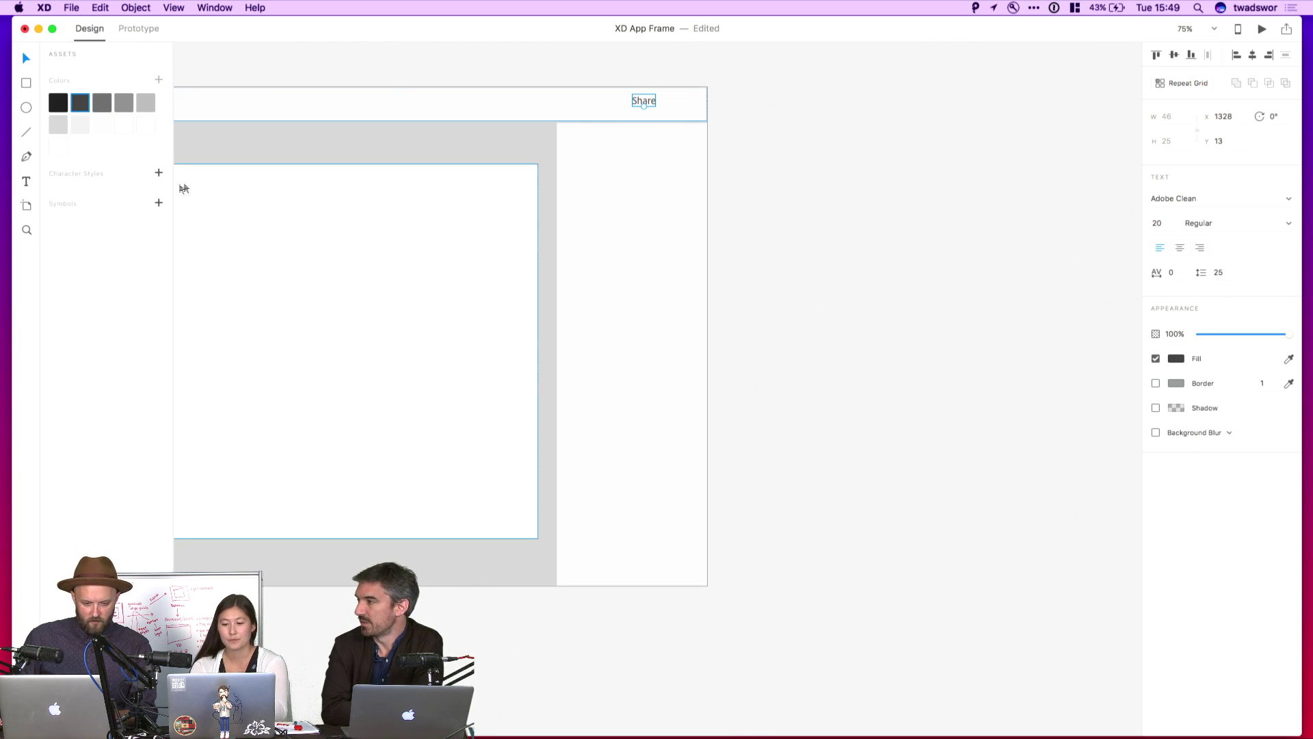
- Move the Share text close to the header bar's right end and save its formatting as a character style
{"action": "left_click_drag", "start_coordinate": [650, 103], "coordinate": [684, 106]}
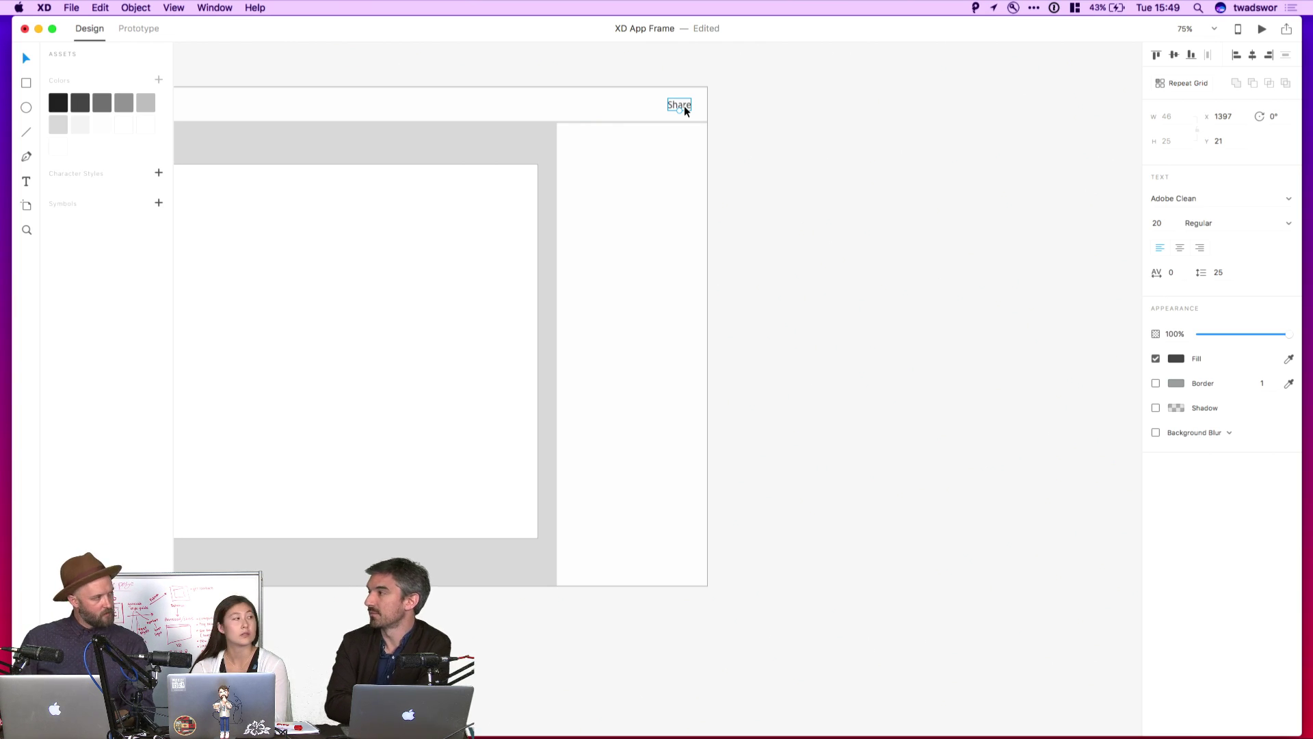
{"action": "left_click", "coordinate": [158, 175]}
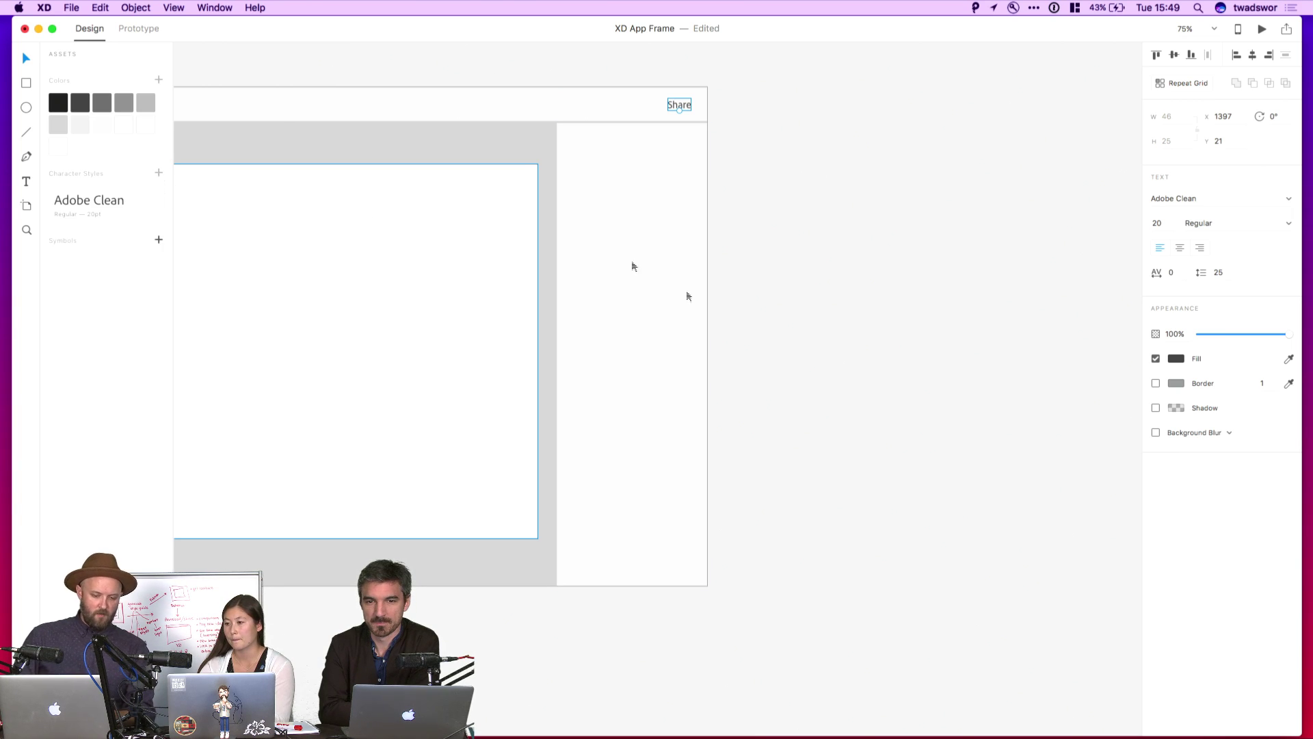
{"action": "left_click", "coordinate": [757, 267]}
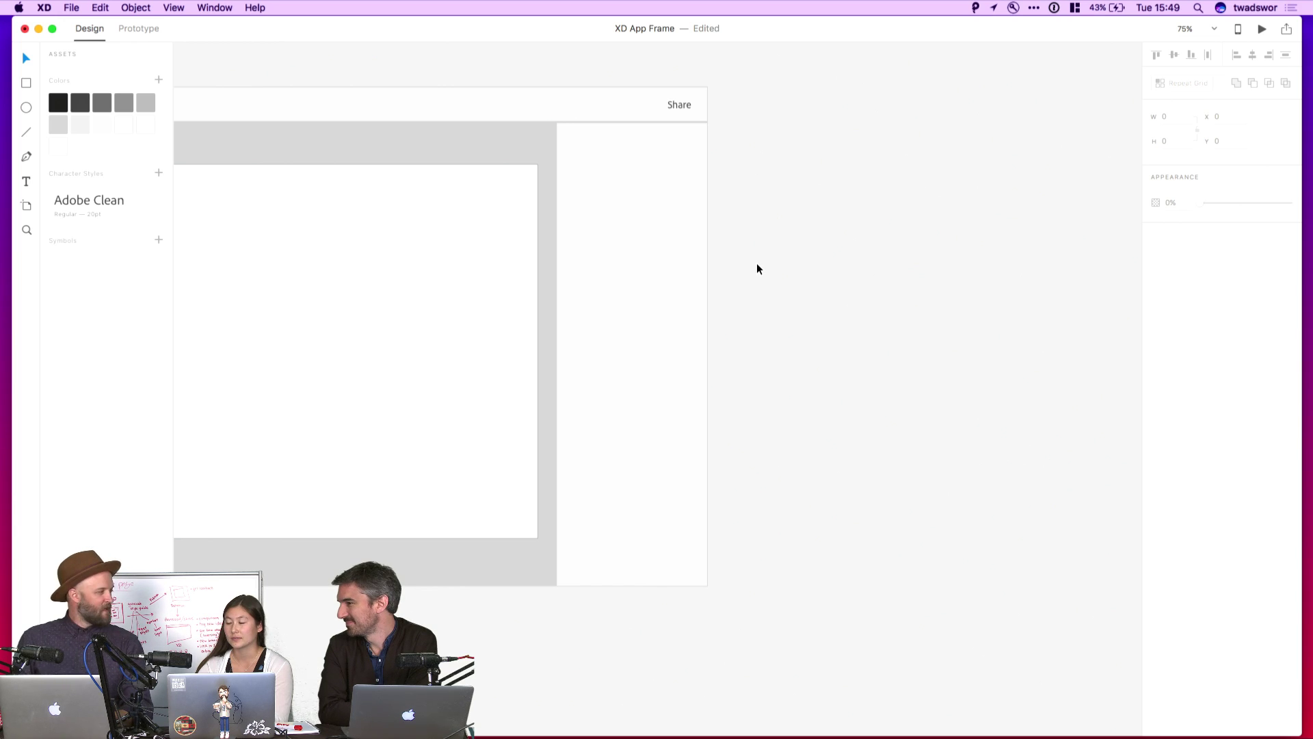
- Place styleguide.png from the XD Live folder into the white canvas rectangle as its image fill
{"action": "scroll", "coordinate": [756, 269], "scroll_direction": "left", "scroll_amount": 10}
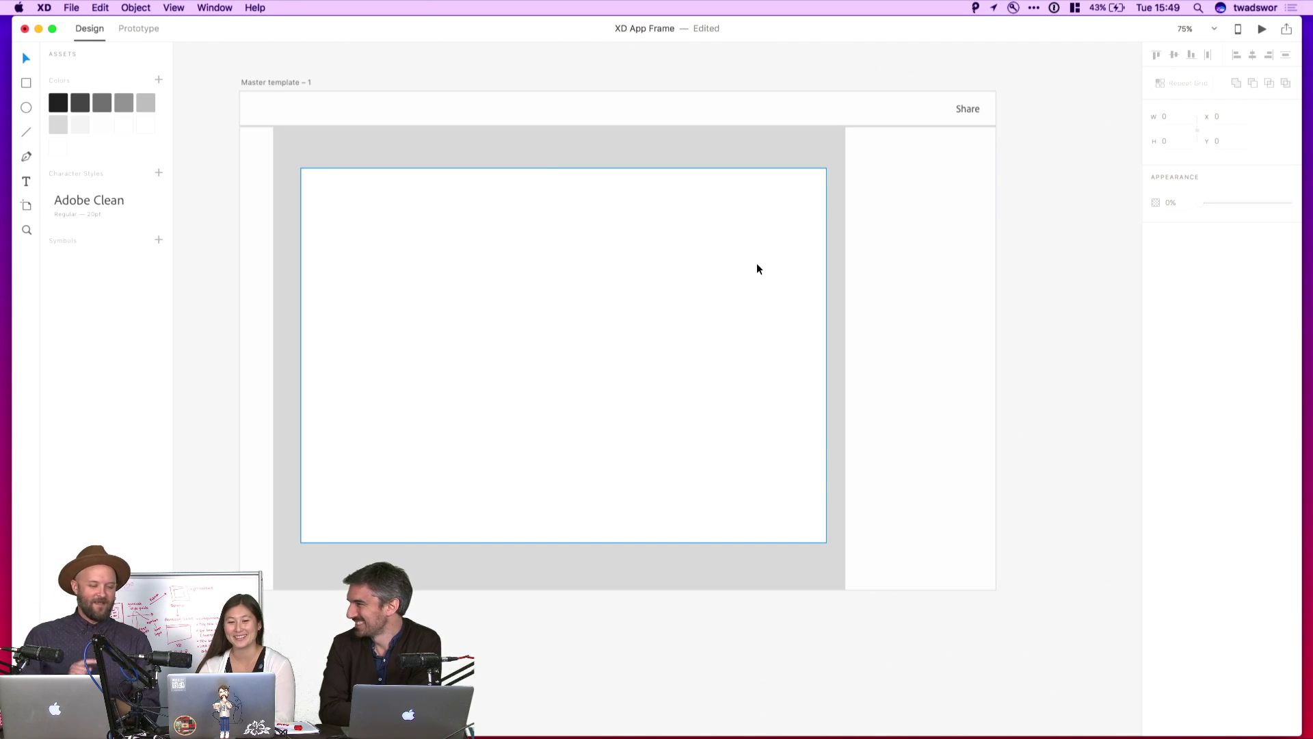
{"action": "scroll", "coordinate": [978, 195], "scroll_direction": "right", "scroll_amount": 3}
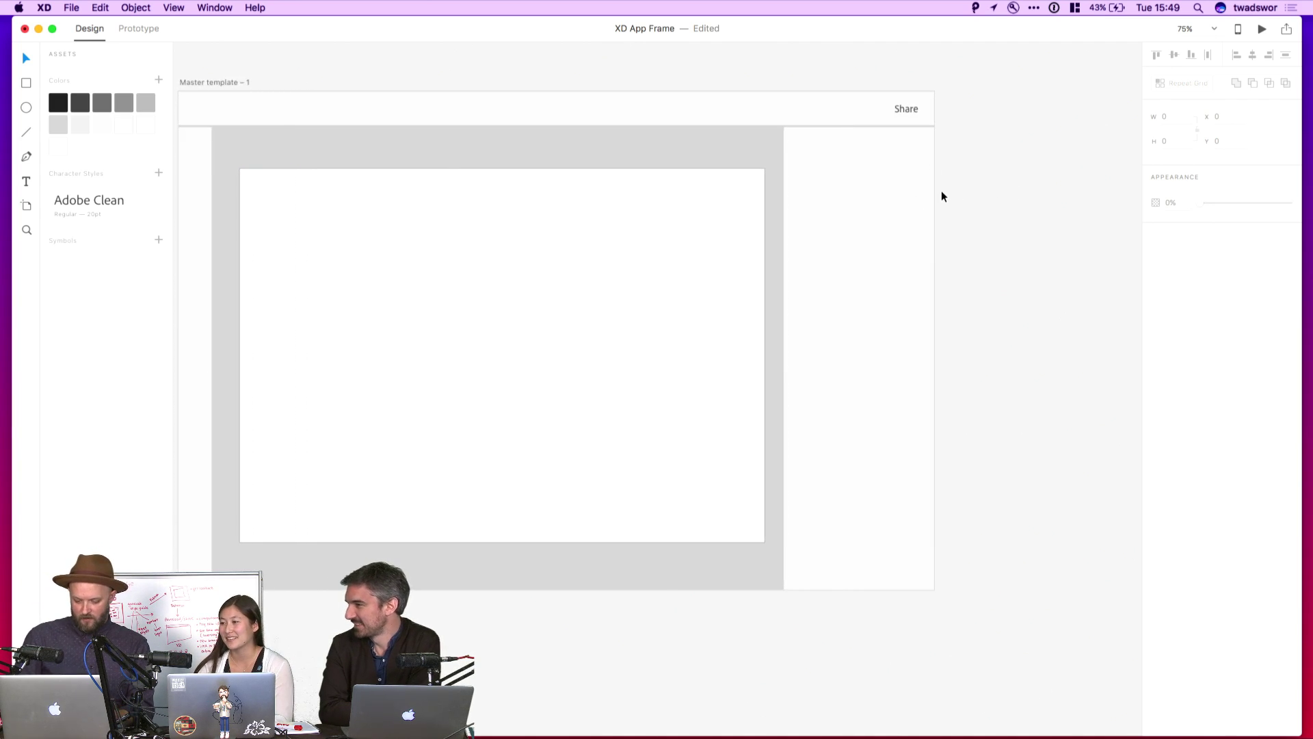
{"action": "key", "text": "super+minus"}
{"action": "scroll", "coordinate": [942, 196], "scroll_direction": "right", "scroll_amount": 3}
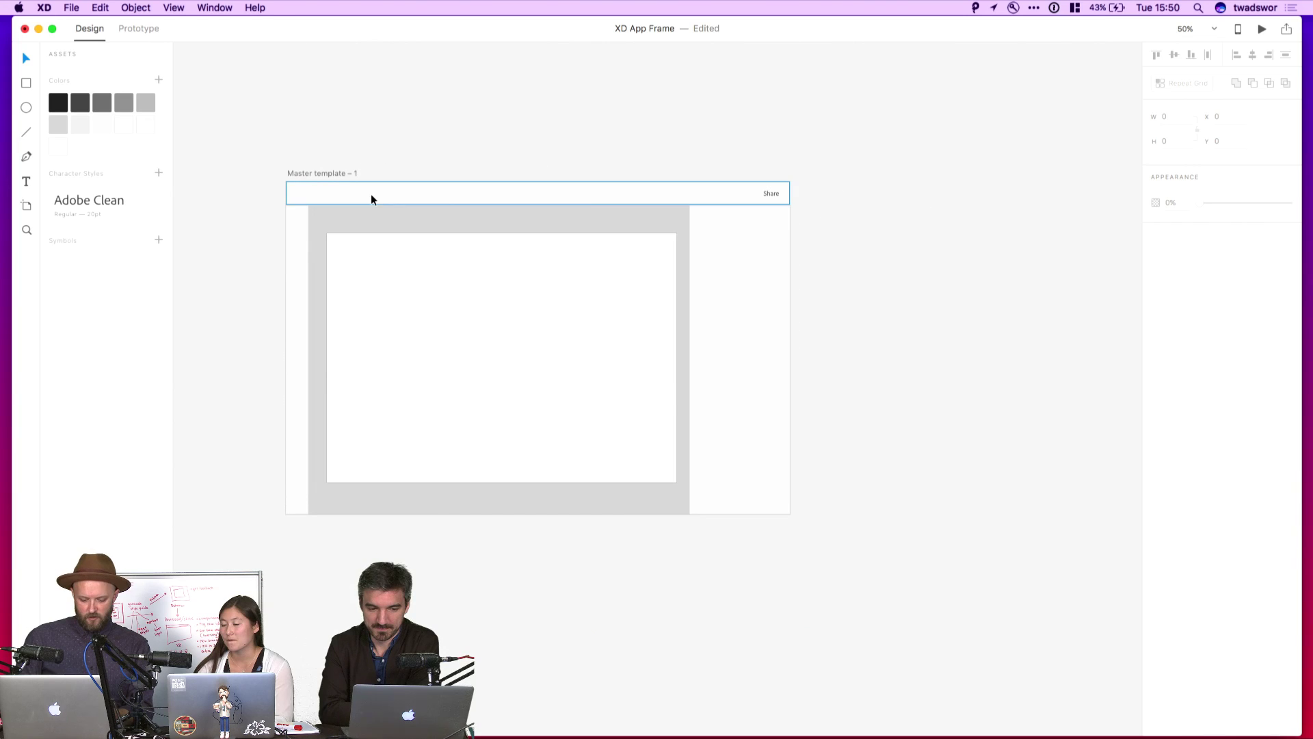
{"action": "key", "text": "super+Tab"}
{"action": "left_click", "coordinate": [755, 242]}
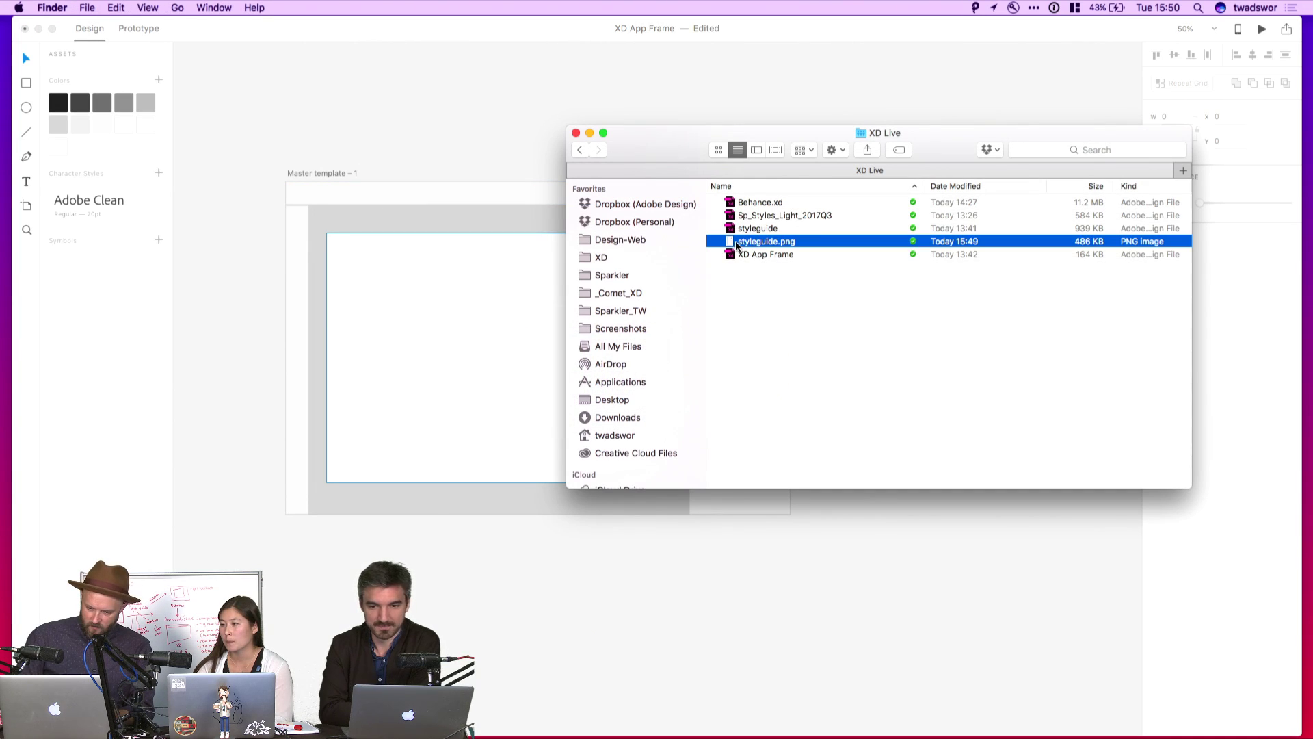
{"action": "left_click_drag", "start_coordinate": [737, 245], "coordinate": [500, 306]}
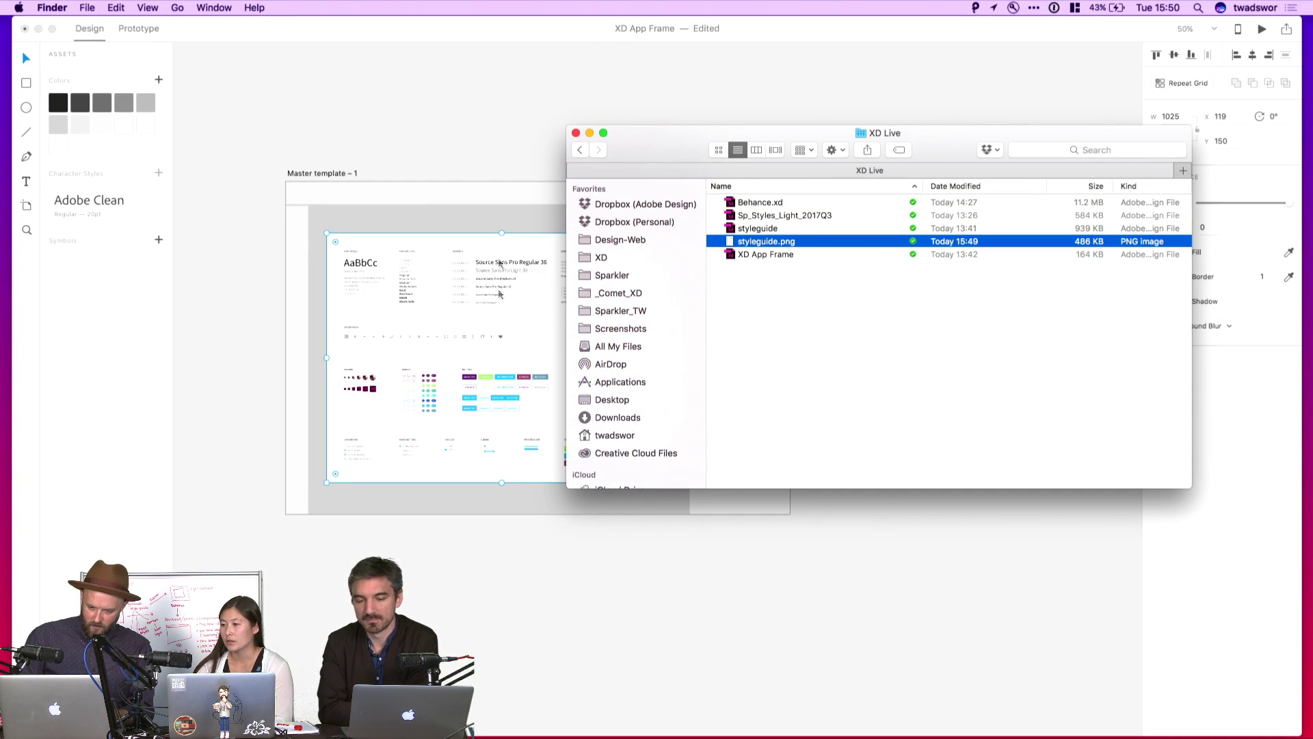
{"action": "left_click", "coordinate": [488, 75]}
- Duplicate the Master template – 1 artboard directly to its right
{"action": "scroll", "coordinate": [416, 168], "scroll_direction": "right", "scroll_amount": 5}
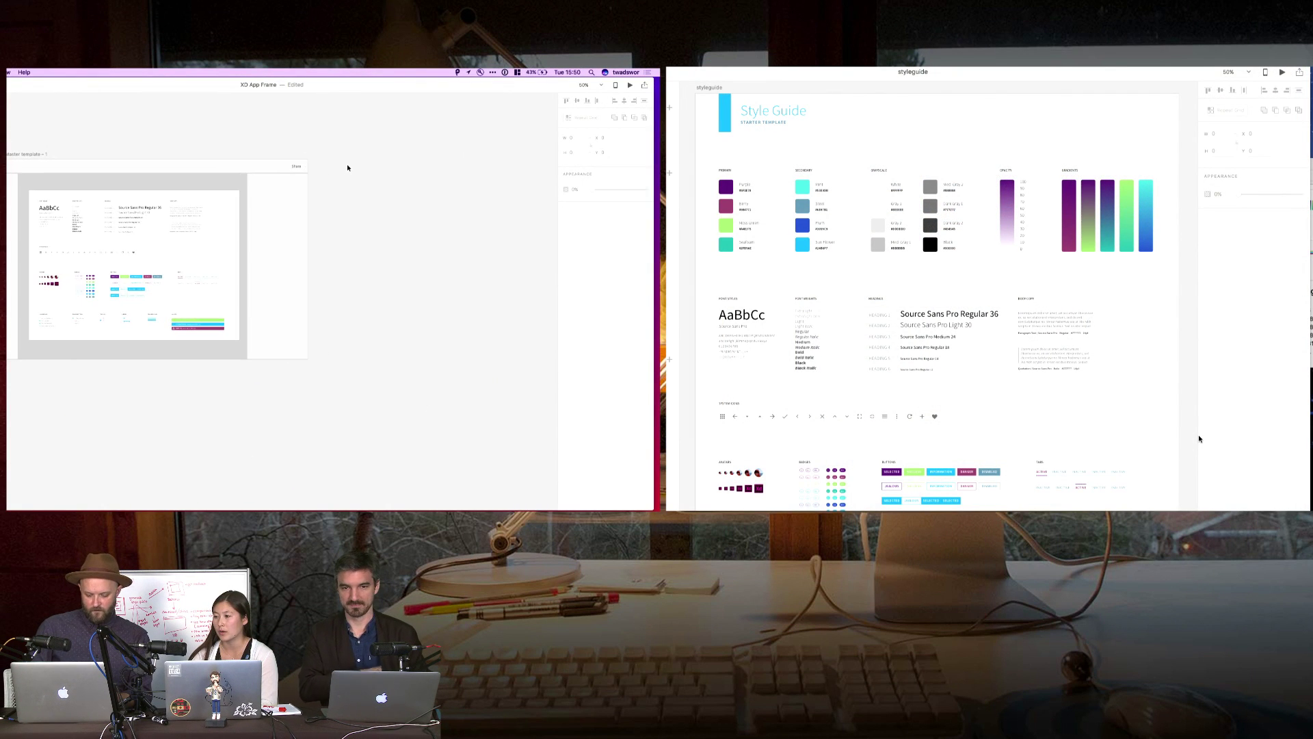
{"action": "key", "text": "super+minus"}
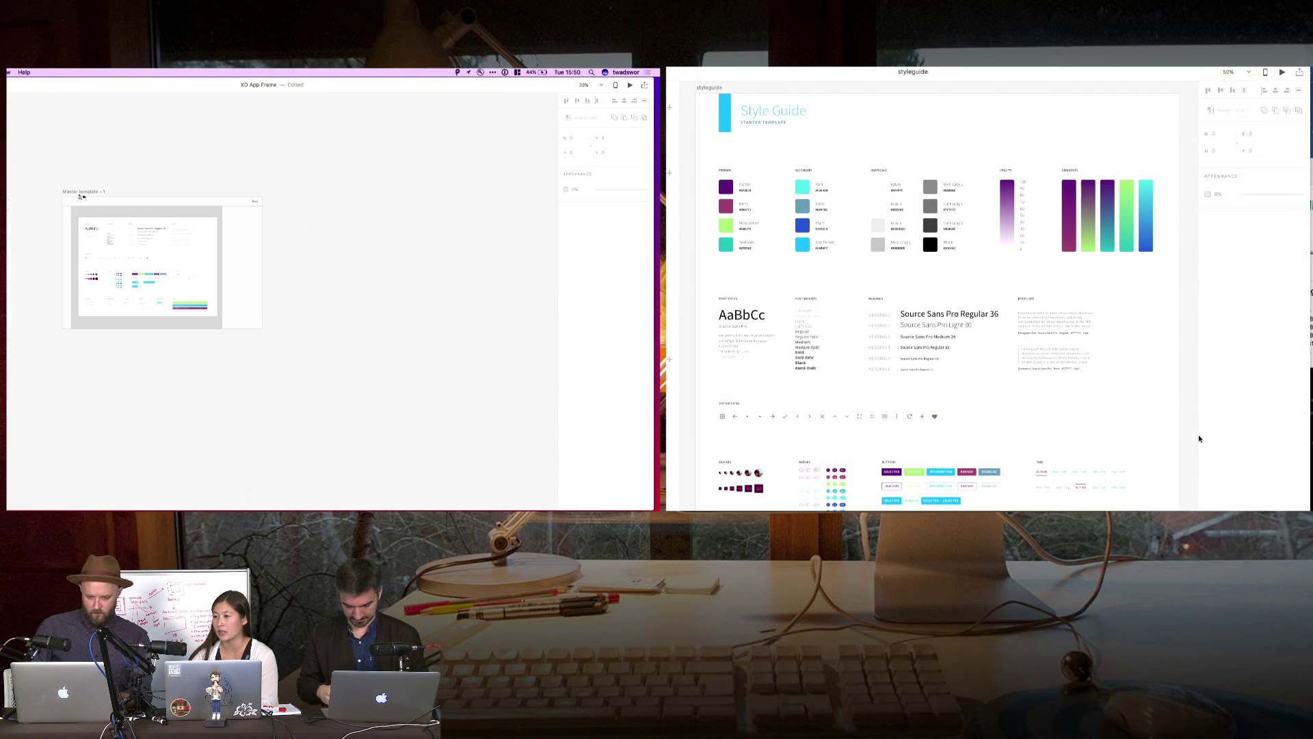
{"action": "left_click", "coordinate": [88, 193]}
{"action": "left_click_drag", "start_coordinate": [87, 195], "coordinate": [306, 210]}
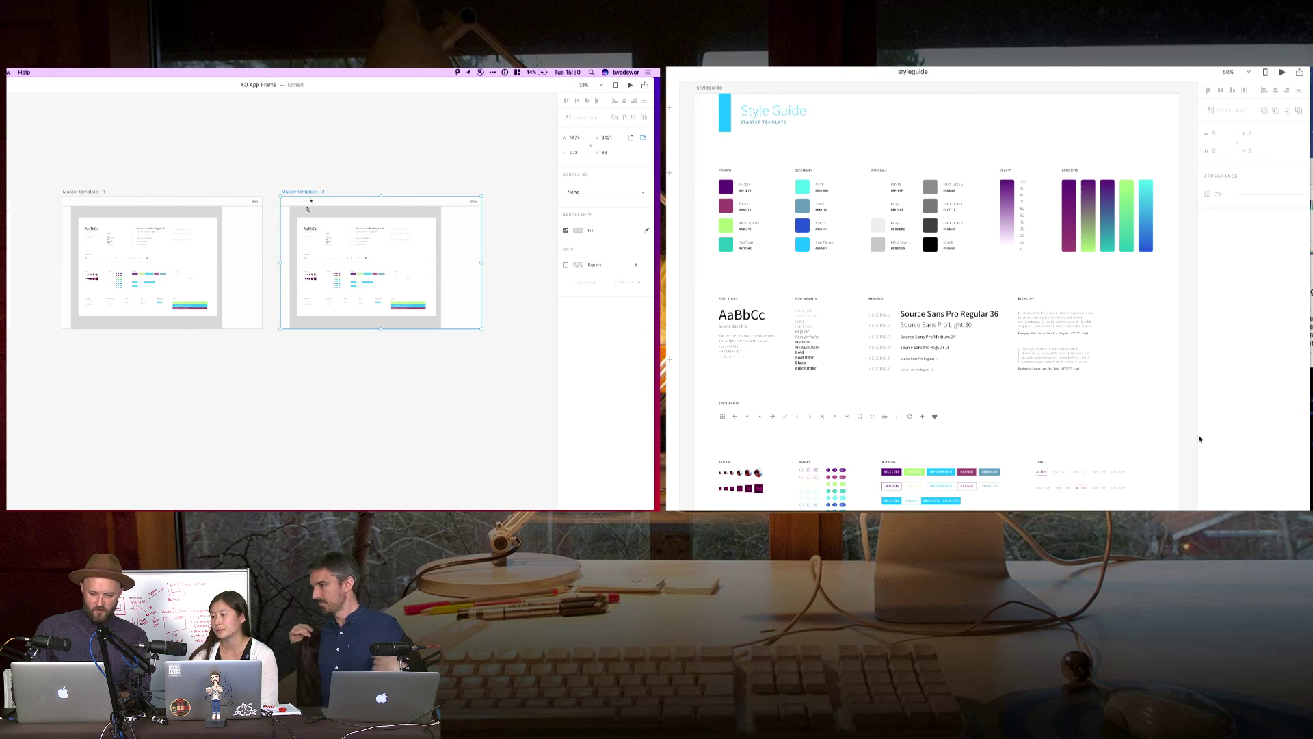
{"action": "left_click", "coordinate": [335, 156]}
{"action": "key", "text": "super+equal"}
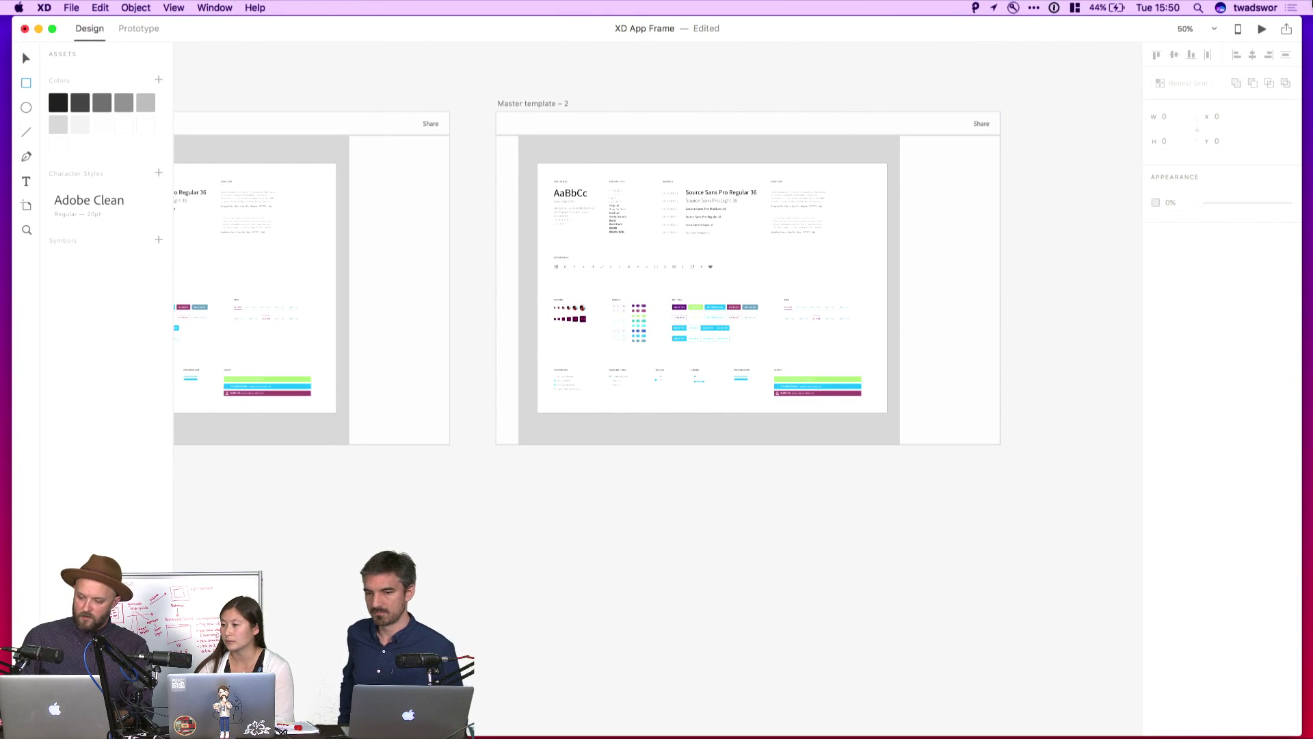
- View XD's own sharing popover for reference and draw a white rectangle about 267 × 179 px below Share on Master template – 2
{"action": "left_click", "coordinate": [1287, 29]}
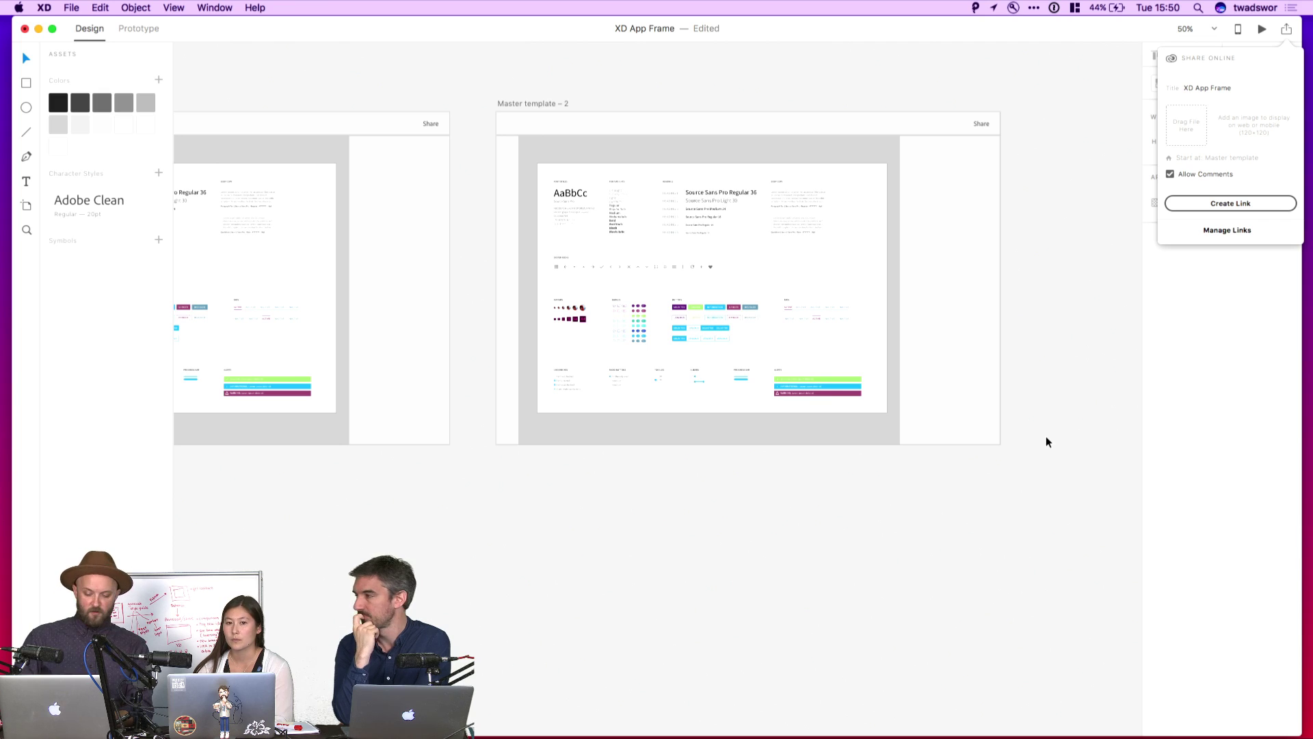
{"action": "left_click", "coordinate": [1033, 121]}
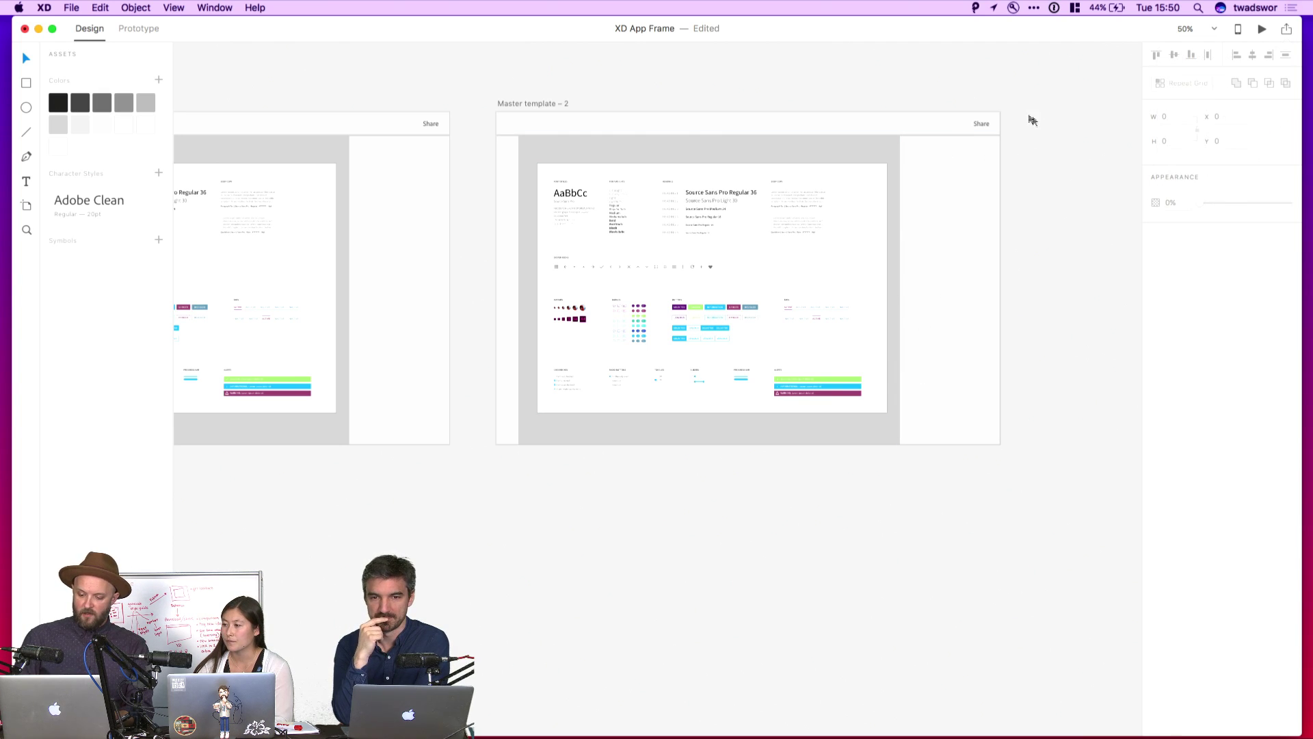
{"action": "scroll", "coordinate": [1033, 121], "scroll_direction": "right", "scroll_amount": 3}
{"action": "key", "text": "r"}
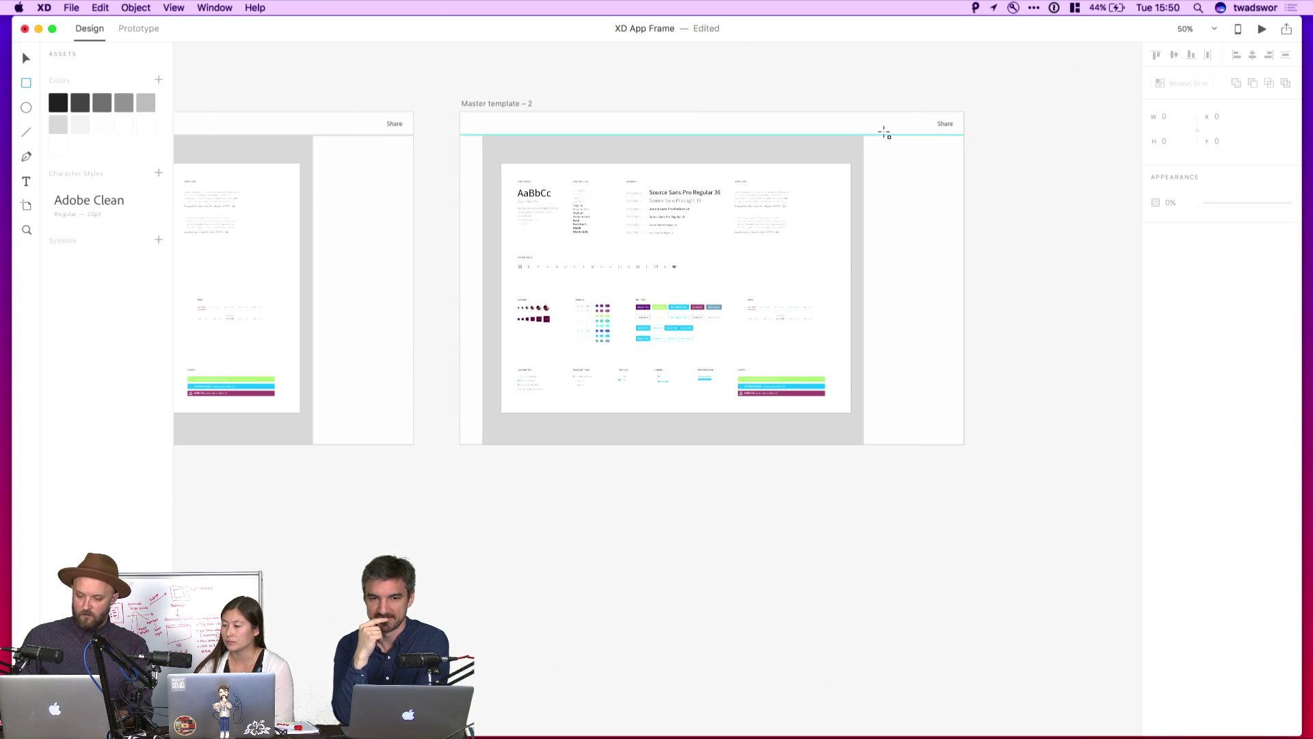
{"action": "mouse_move", "coordinate": [869, 132]}
{"action": "left_mouse_down"}
{"action": "mouse_move", "coordinate": [961, 211]}
{"action": "mouse_move", "coordinate": [960, 193]}
{"action": "mouse_move", "coordinate": [905, 169]}
{"action": "left_mouse_up"}
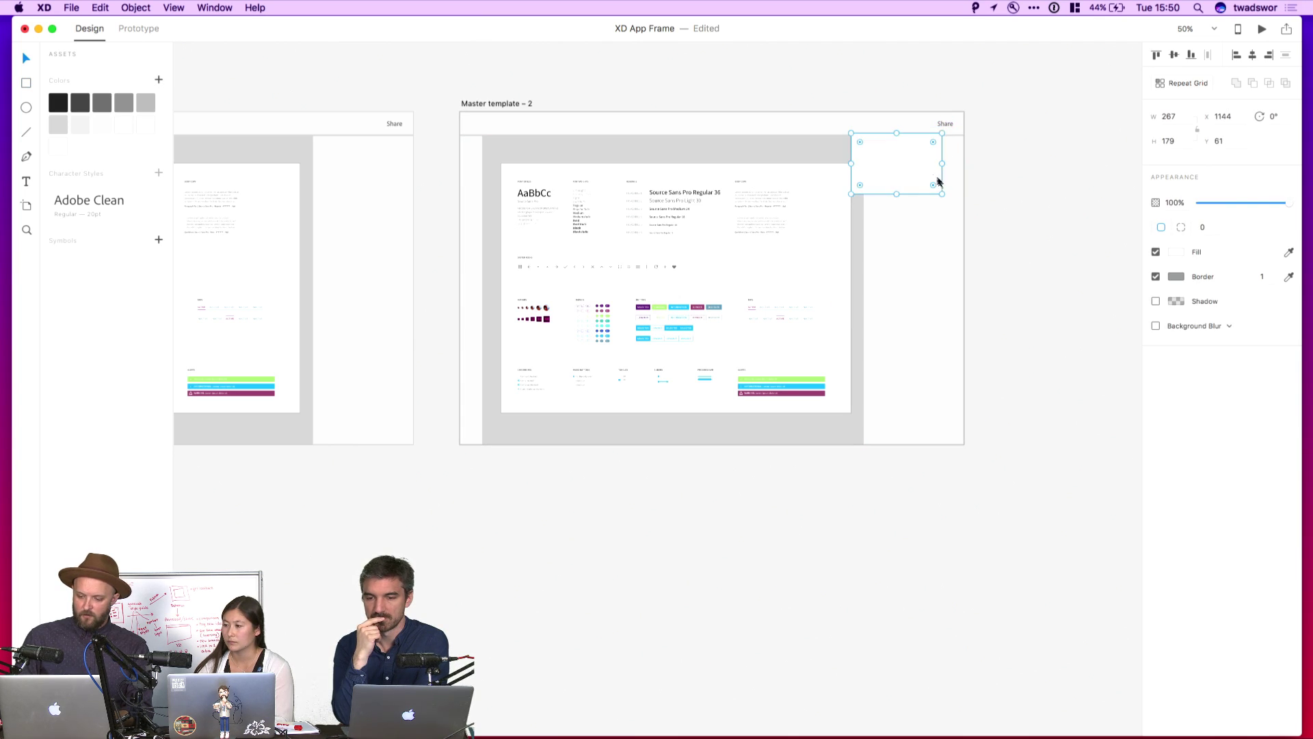
- Add the text "Share Prototype" inside the new white popover rectangle and turn it into a repeat grid
{"action": "key", "text": "t"}
{"action": "left_click", "coordinate": [869, 158]}
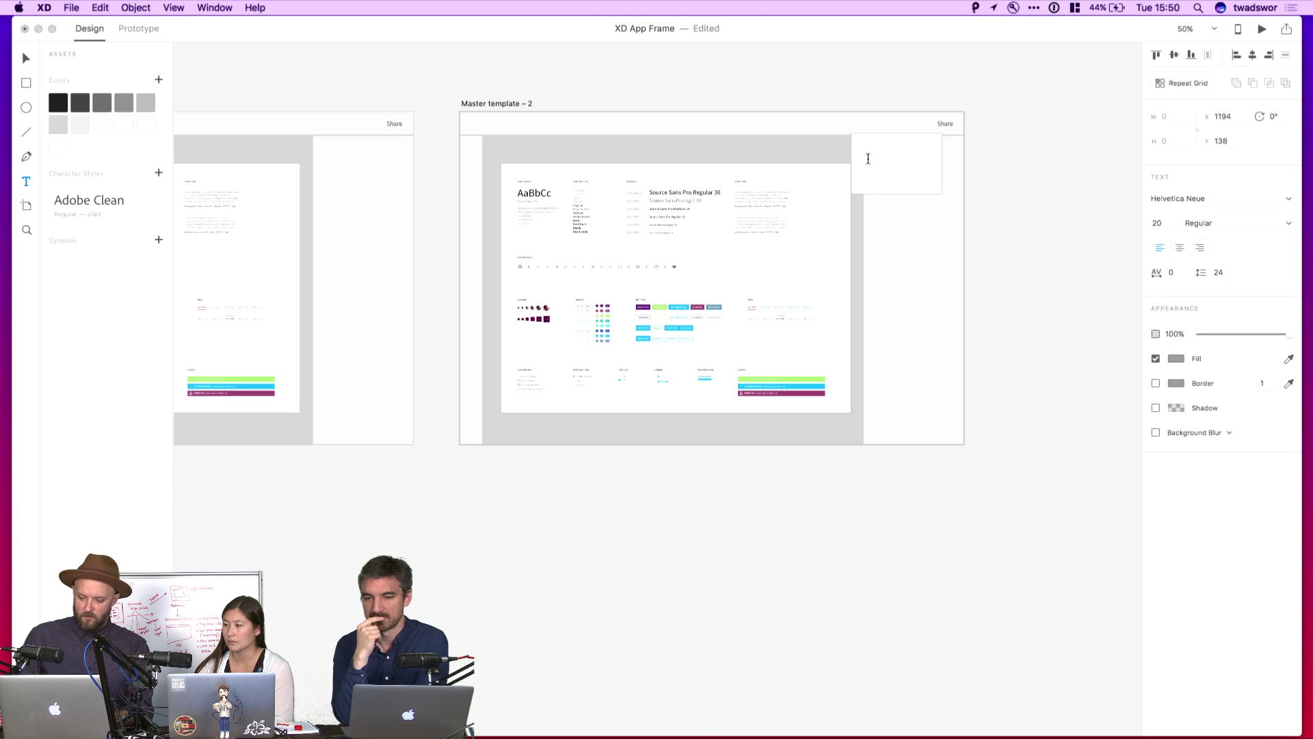
{"action": "type", "text": "Share Prototy"}
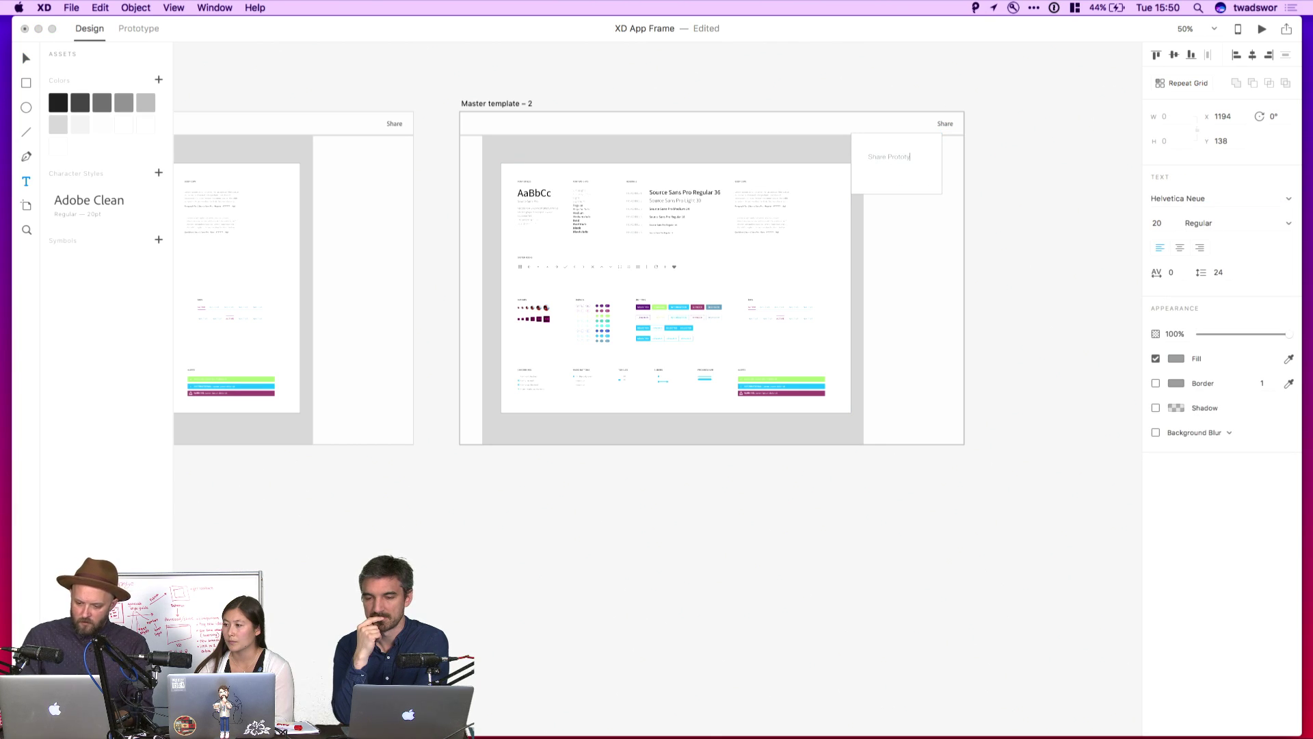
{"action": "type", "text": "pe"}
{"action": "key", "text": "Escape"}
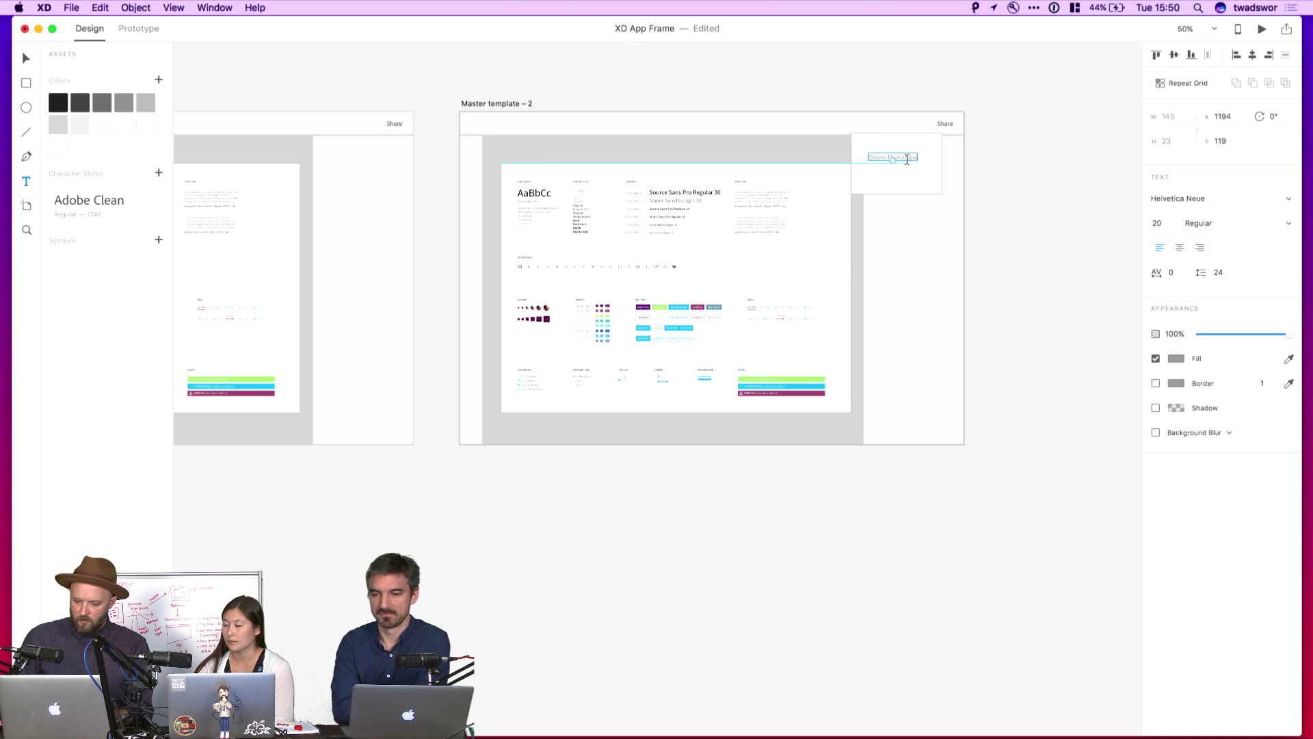
{"action": "key", "text": "super+r"}
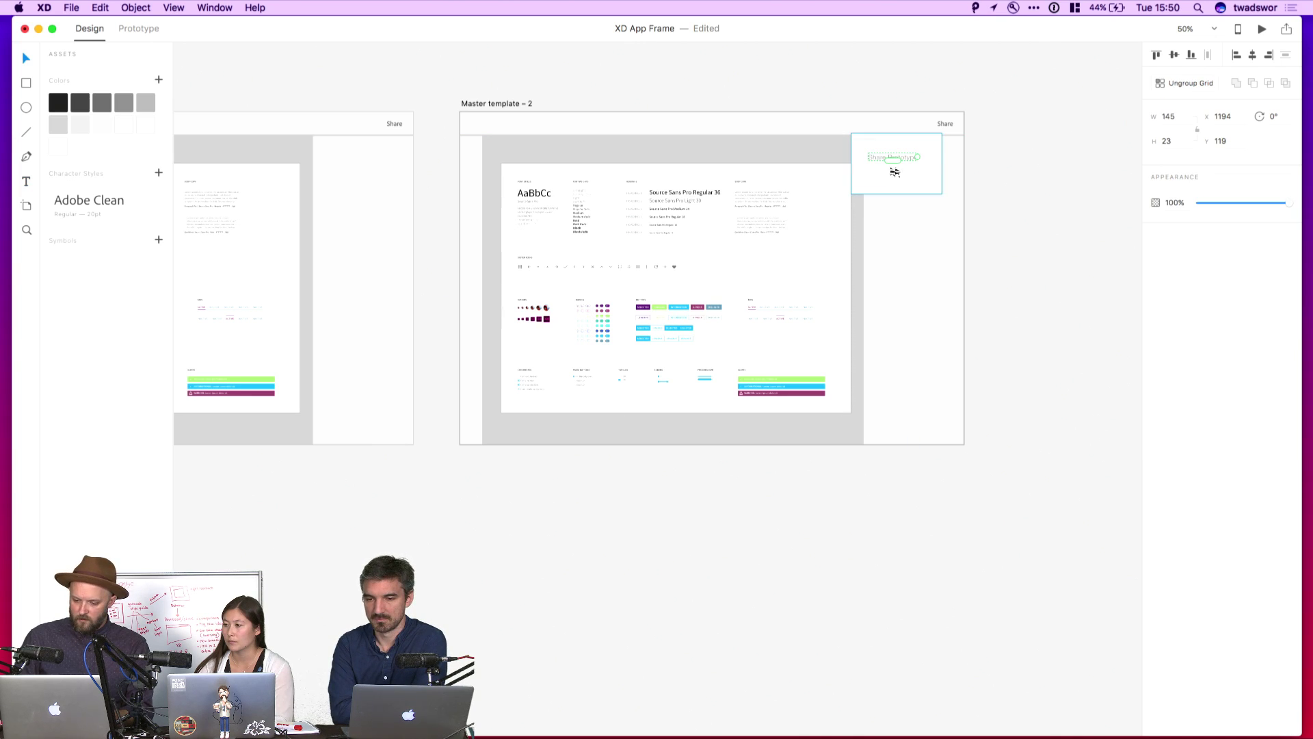
- Extend the repeat grid to two rows, change the second entry to "Share Style Guide", and fit the grid's width to the text
{"action": "left_click_drag", "start_coordinate": [894, 160], "coordinate": [893, 178]}
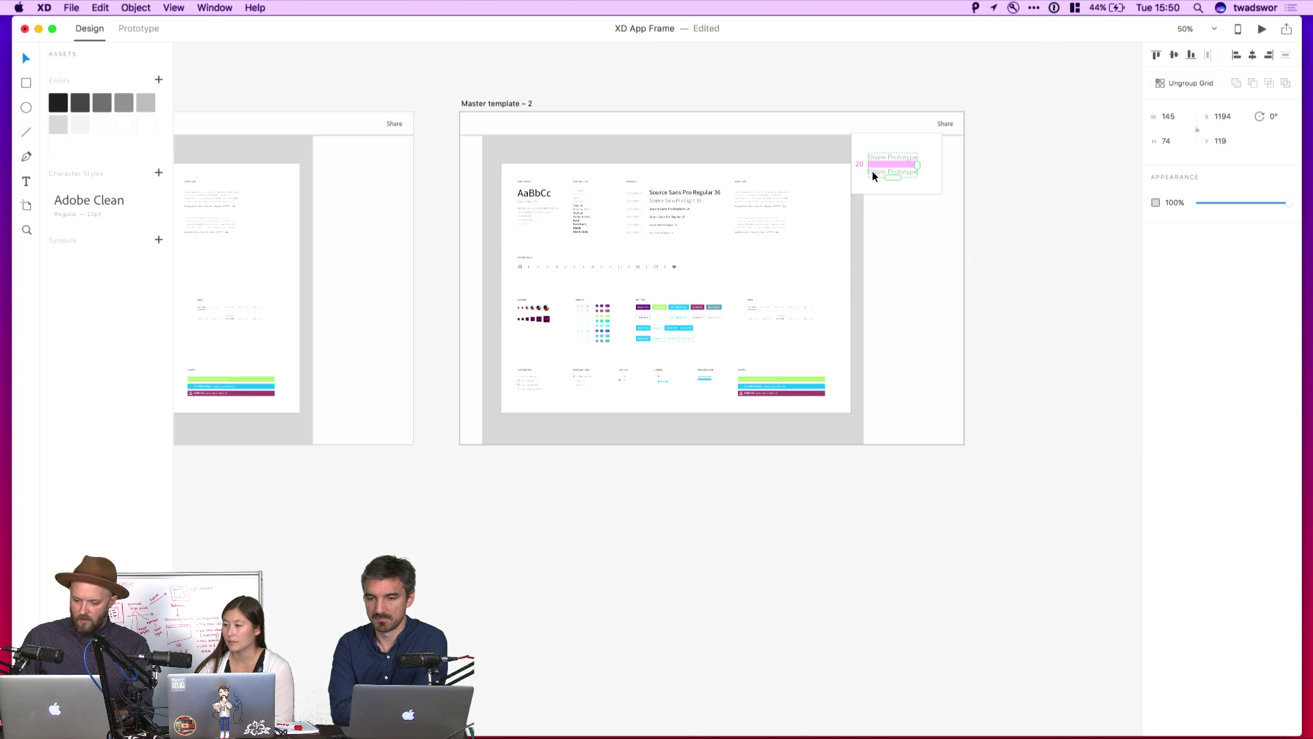
{"action": "double_click", "coordinate": [873, 177]}
{"action": "type", "text": "Share "}
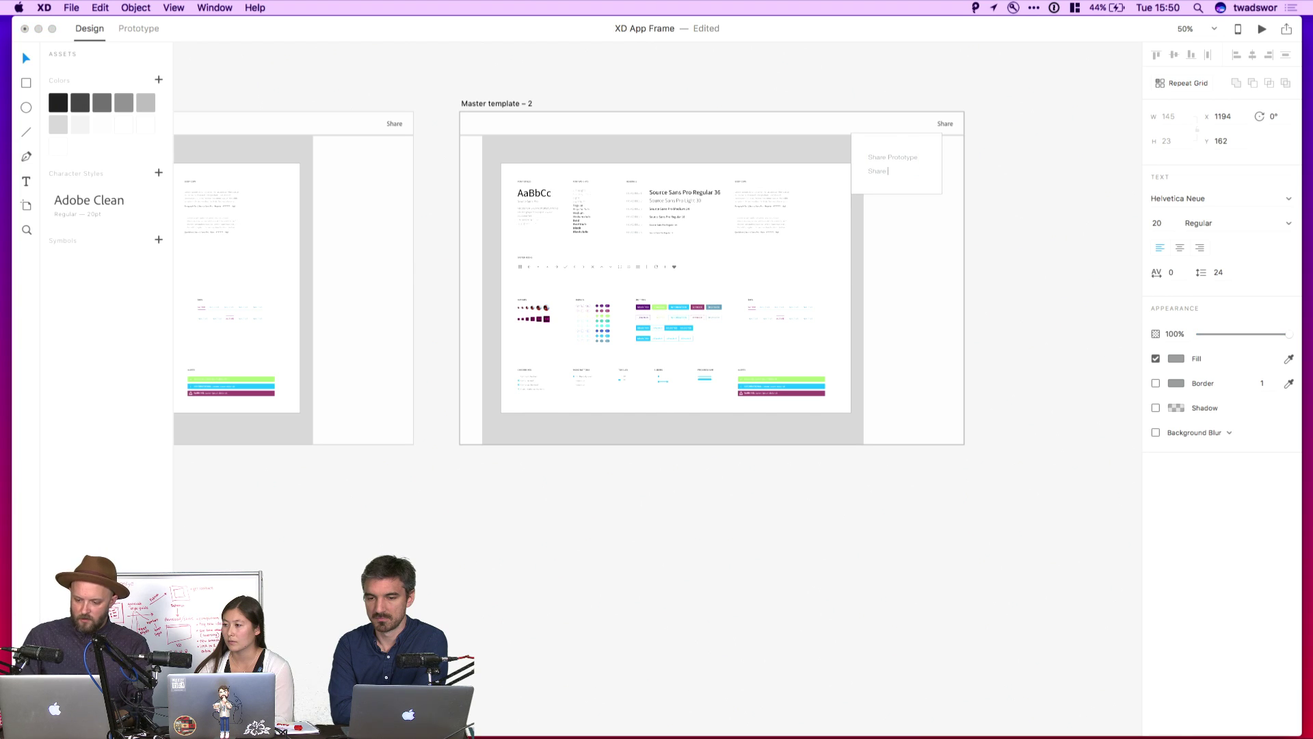
{"action": "type", "text": "Style Guid"}
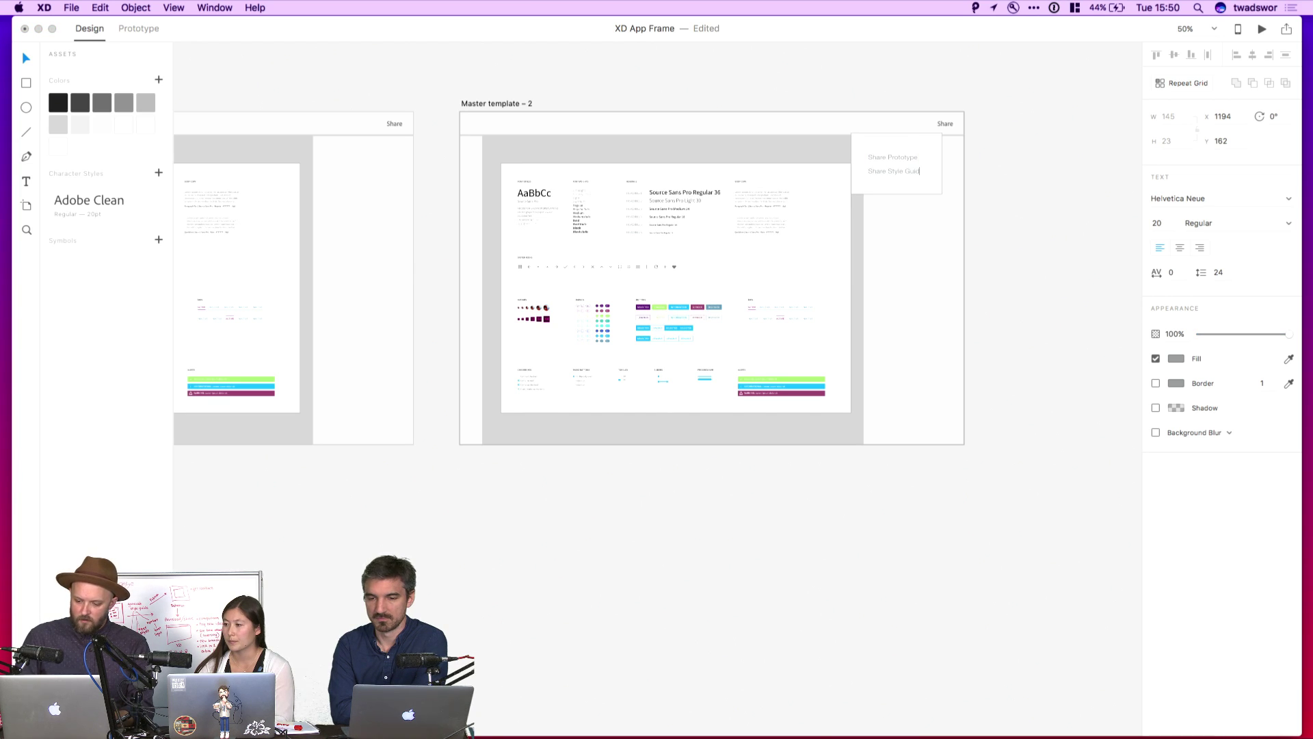
{"action": "type", "text": "e"}
{"action": "key", "text": "Escape"}
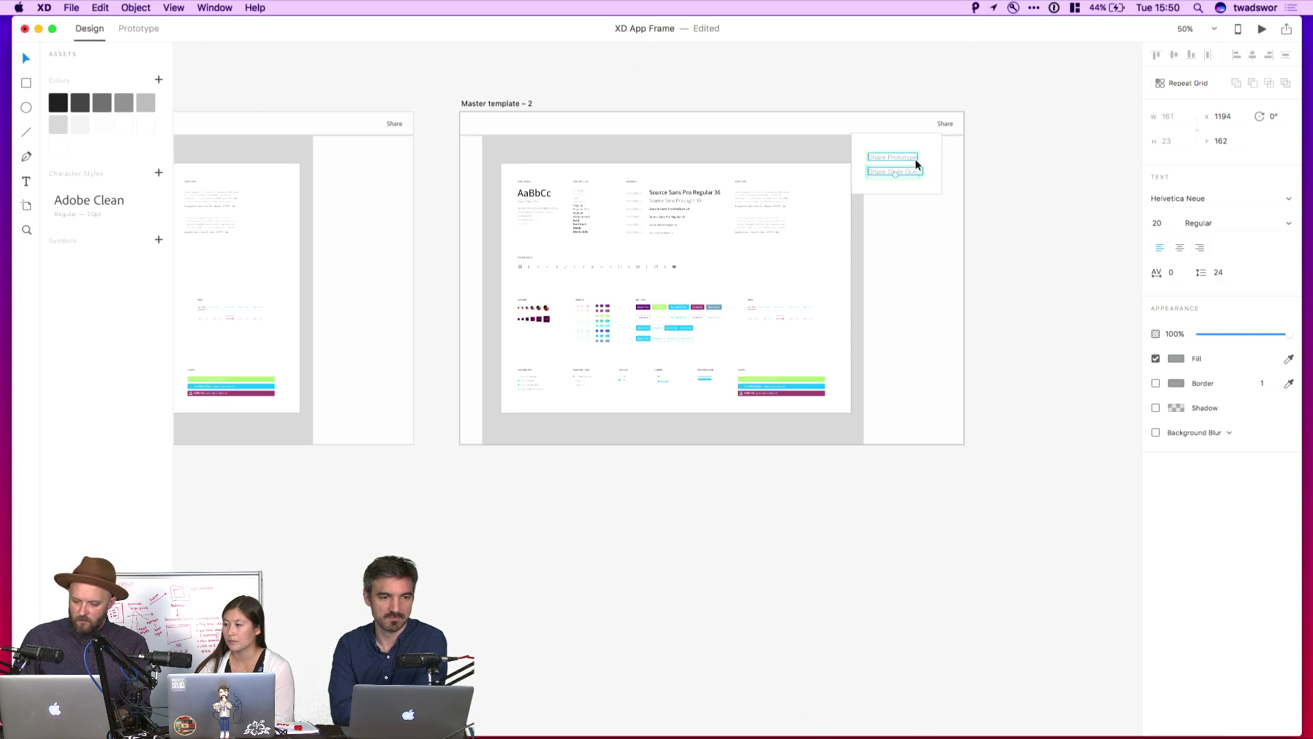
{"action": "key", "text": "Escape"}
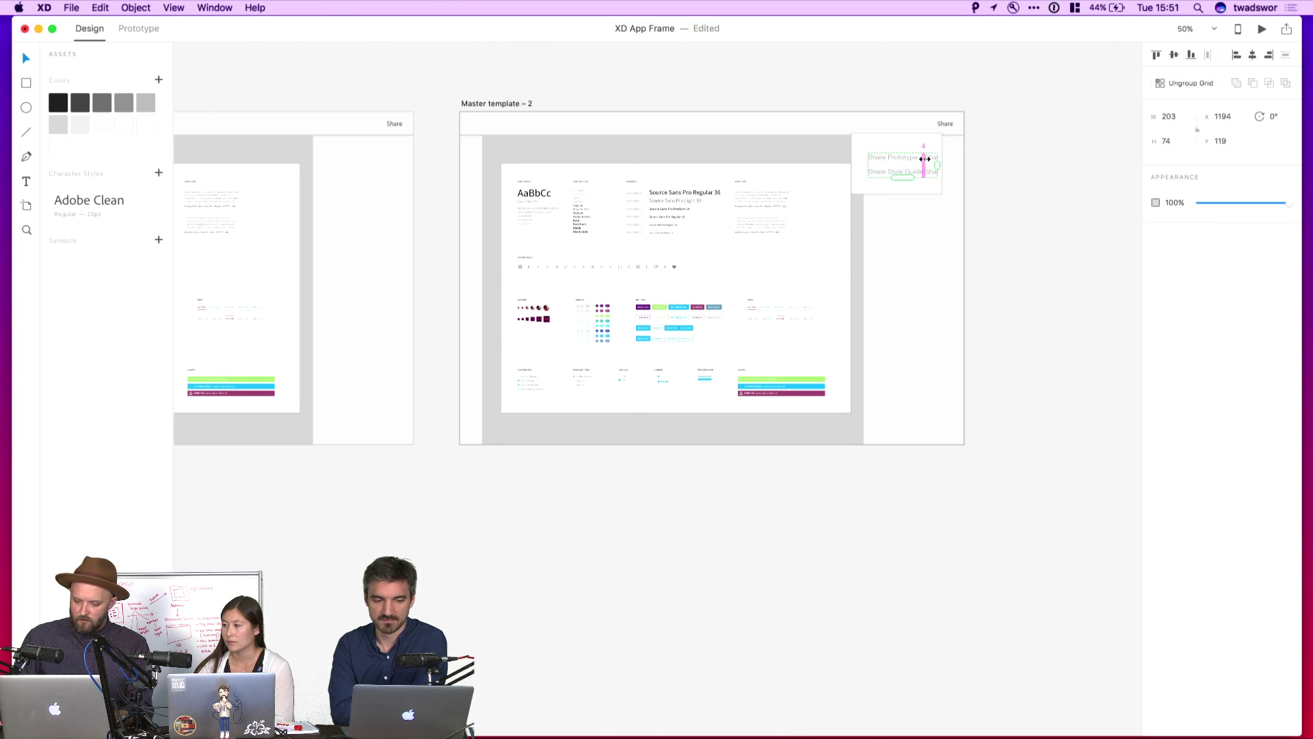
{"action": "mouse_move", "coordinate": [925, 158]}
{"action": "left_mouse_down"}
{"action": "mouse_move", "coordinate": [944, 165]}
{"action": "mouse_move", "coordinate": [907, 155]}
{"action": "left_mouse_up"}
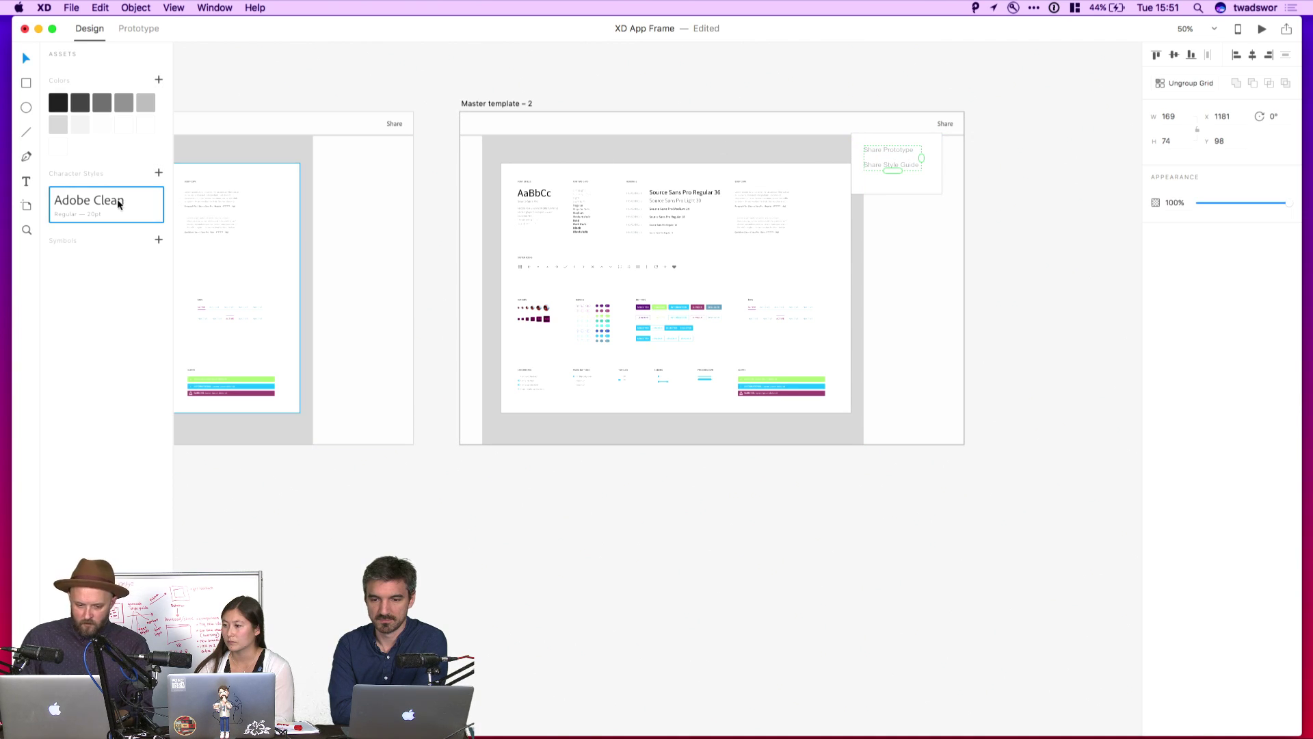
- Apply the Adobe Clean character style to the "Share Prototype" and "Share Style Guide" entries
{"action": "double_click", "coordinate": [882, 152]}
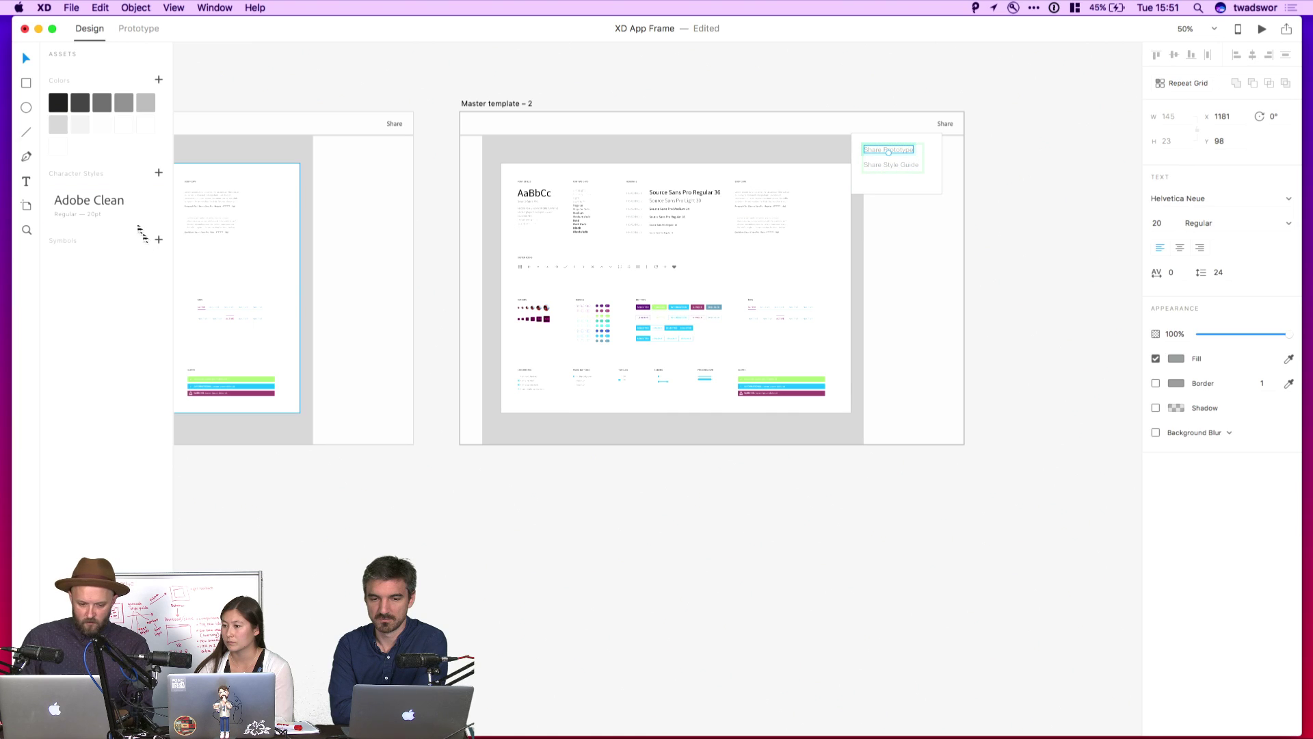
{"action": "key", "text": "Escape"}
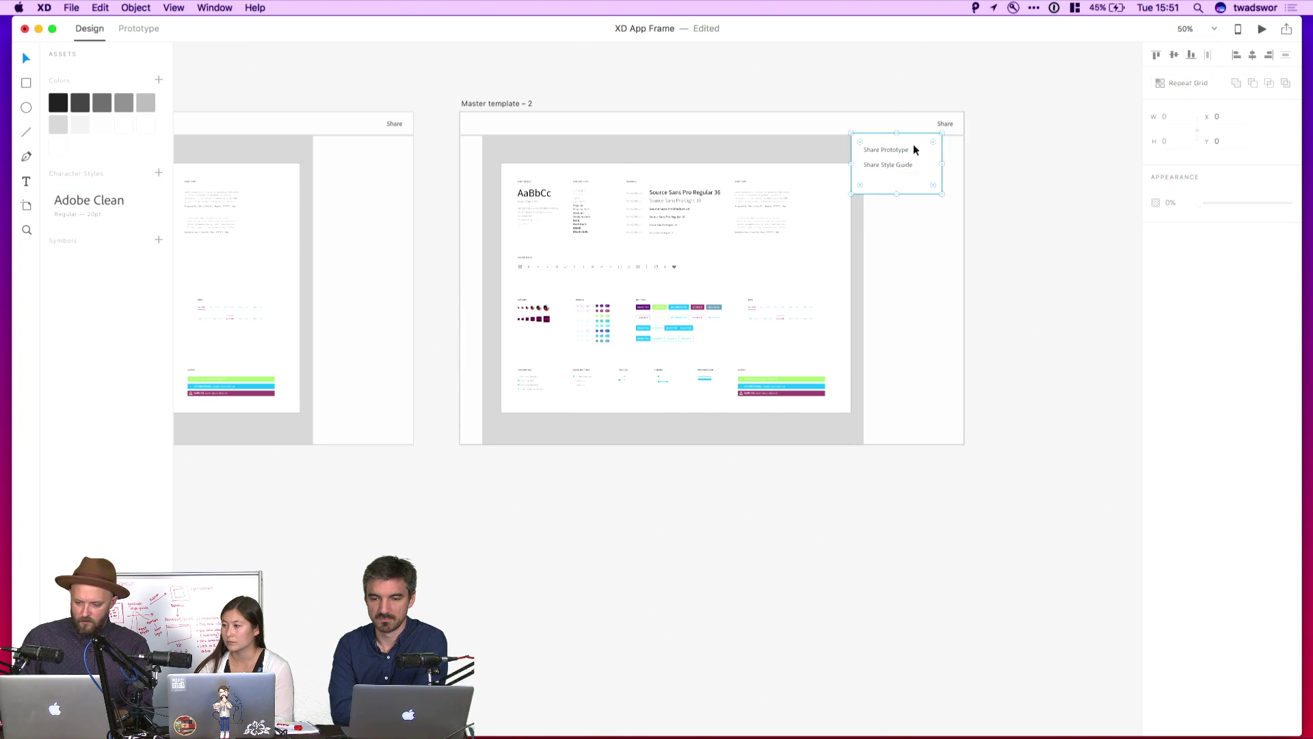
{"action": "left_click", "coordinate": [890, 164]}
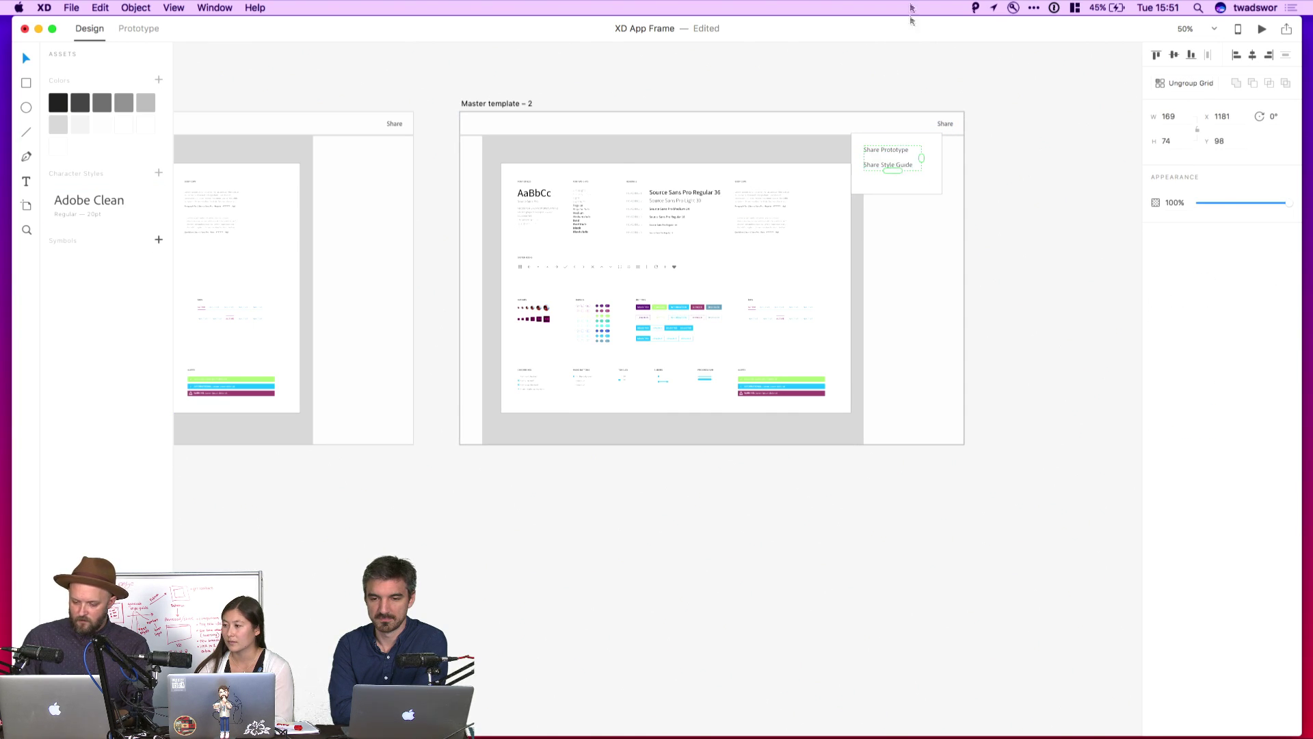
- Shorten the white popover rectangle to 129 px high and set its corner radius to 6
{"action": "scroll", "coordinate": [855, 205], "scroll_direction": "up", "scroll_amount": 5}
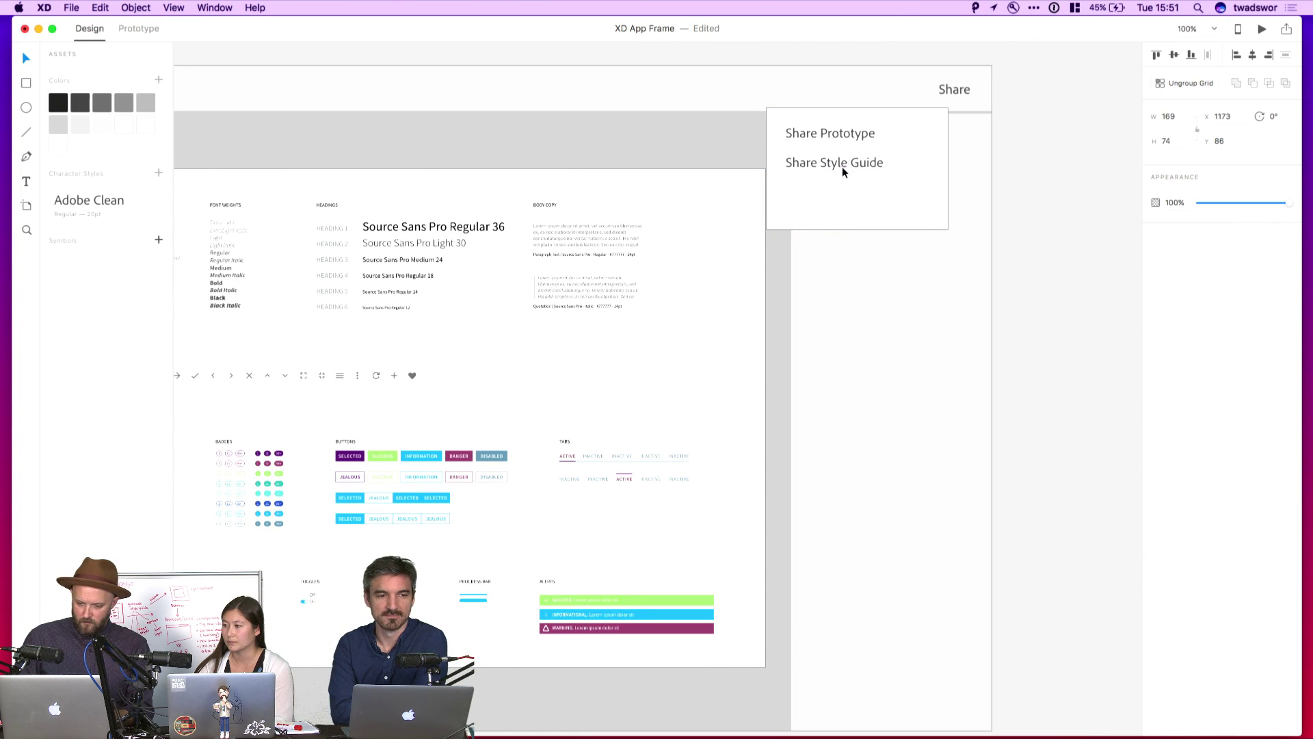
{"action": "left_click", "coordinate": [844, 219]}
{"action": "left_click_drag", "start_coordinate": [856, 231], "coordinate": [856, 196]}
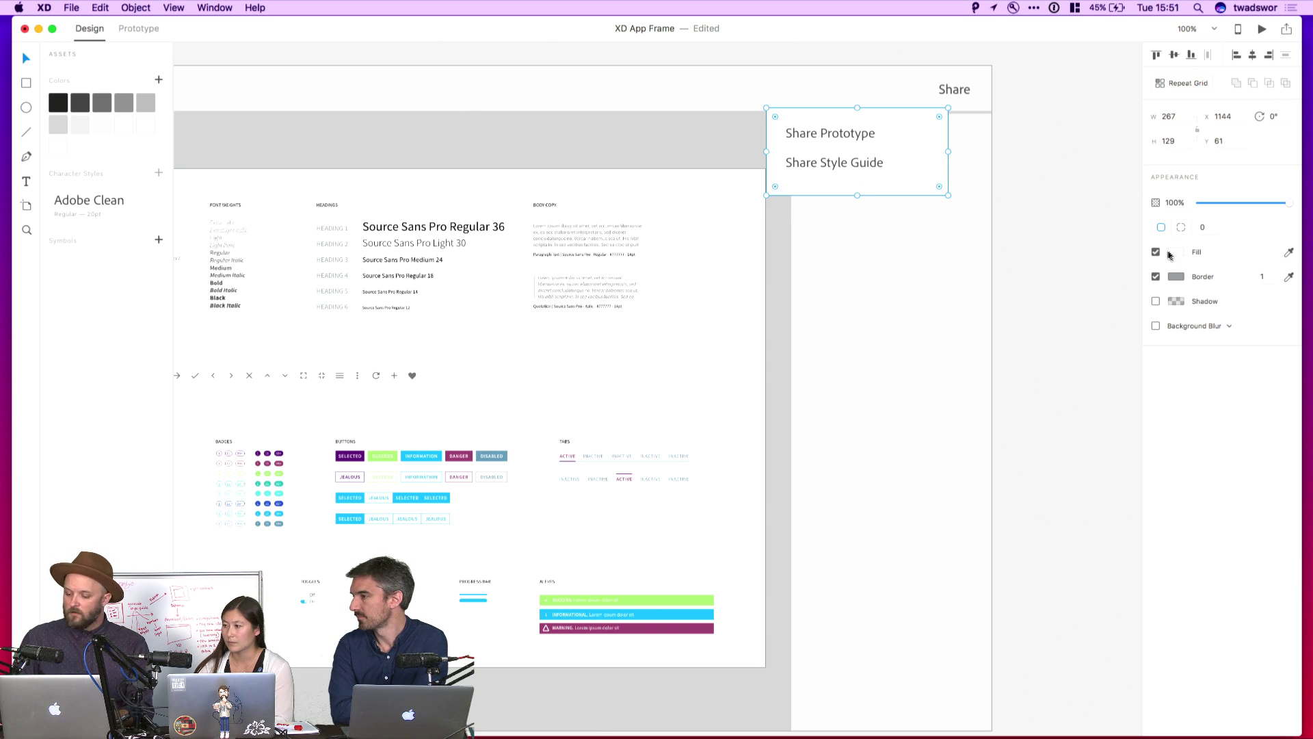
{"action": "left_click", "coordinate": [1203, 227]}
{"action": "type", "text": "5"}
{"action": "key", "text": "Return"}
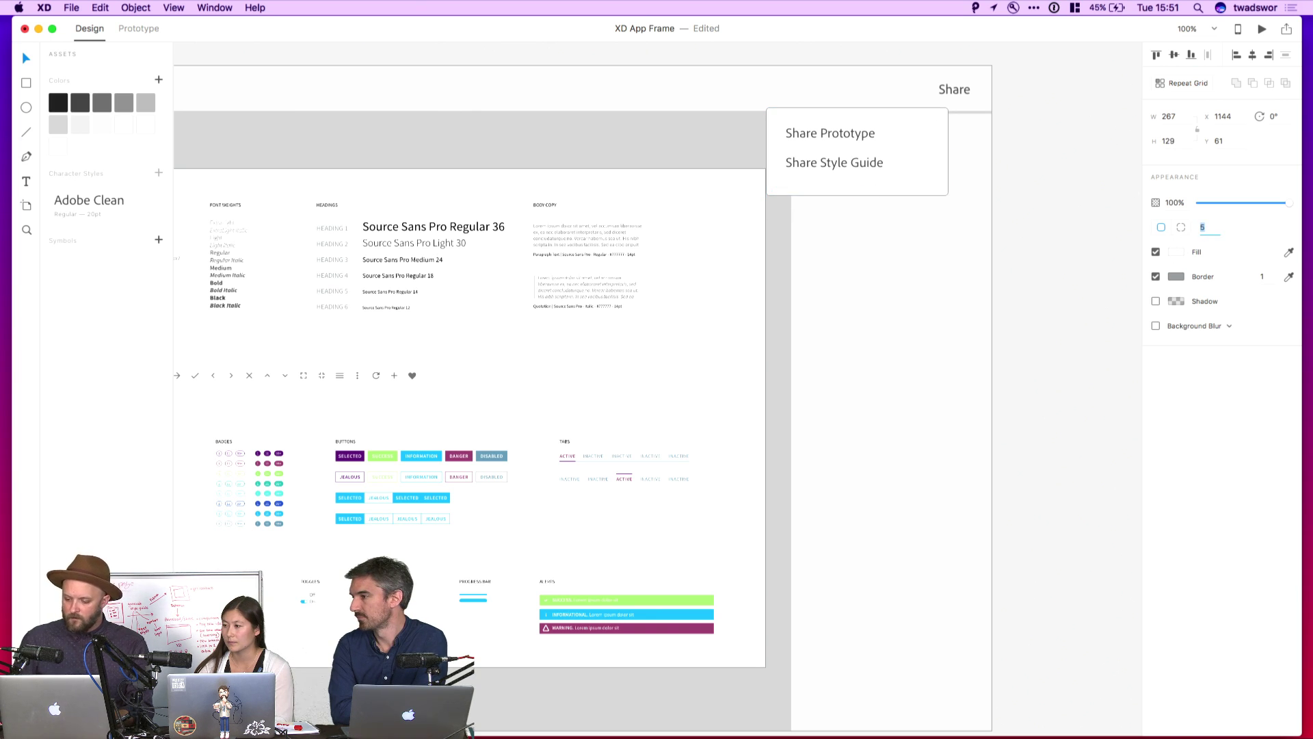
{"action": "key", "text": "Up"}
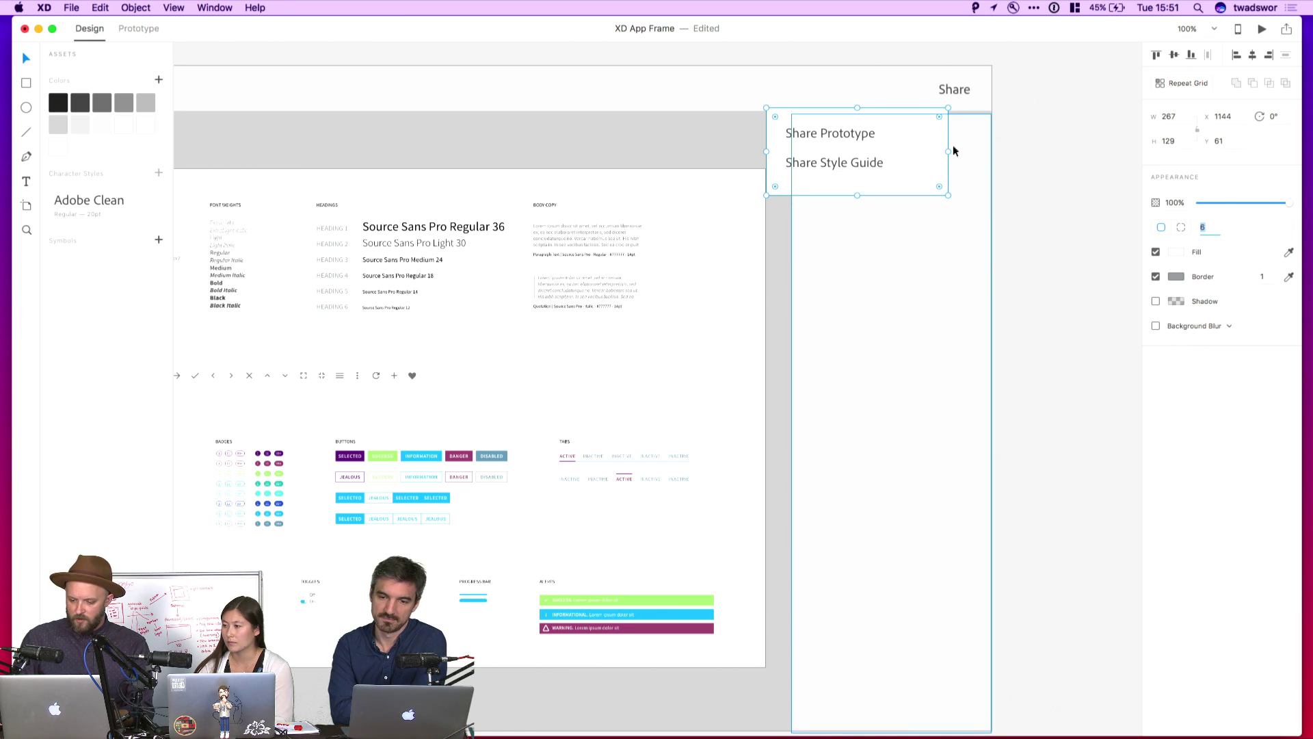
- Narrow the popover rectangle to 231 px and group it with its two entries directly beneath the Share label
{"action": "left_click_drag", "start_coordinate": [948, 151], "coordinate": [909, 156]}
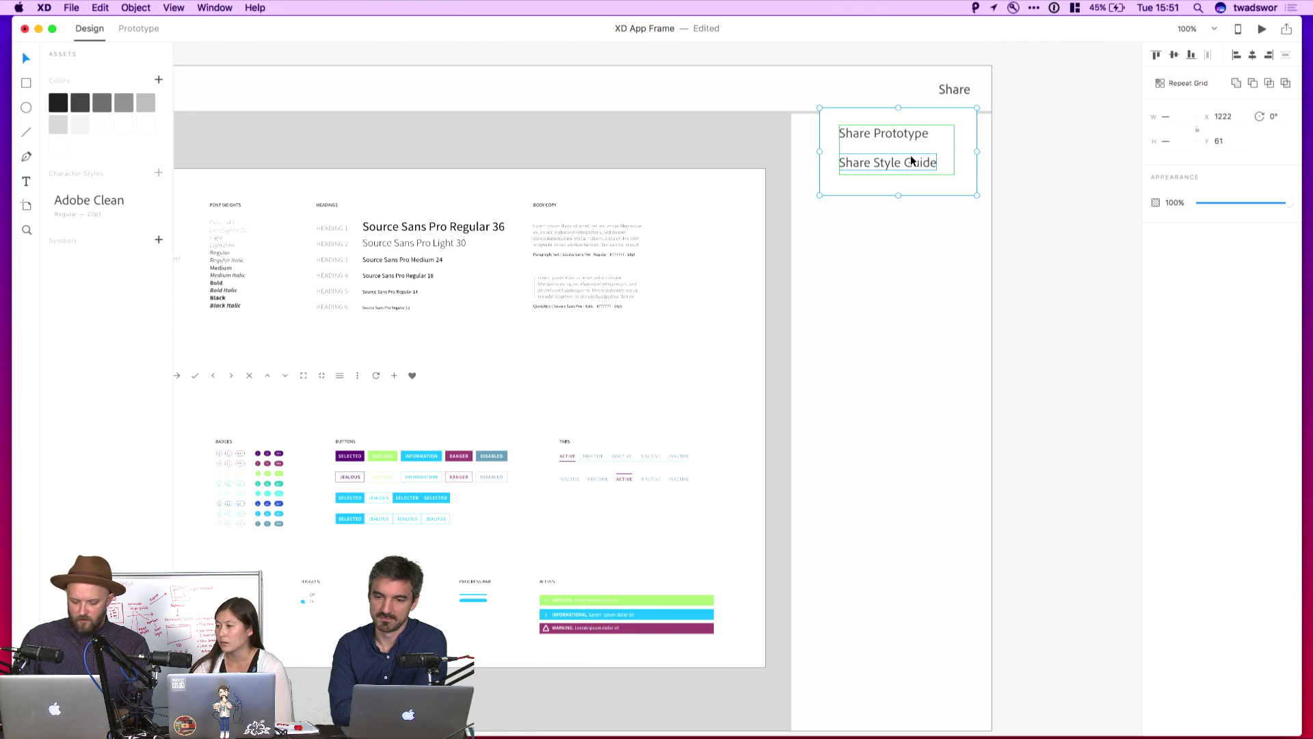
{"action": "key", "text": "super+minus"}
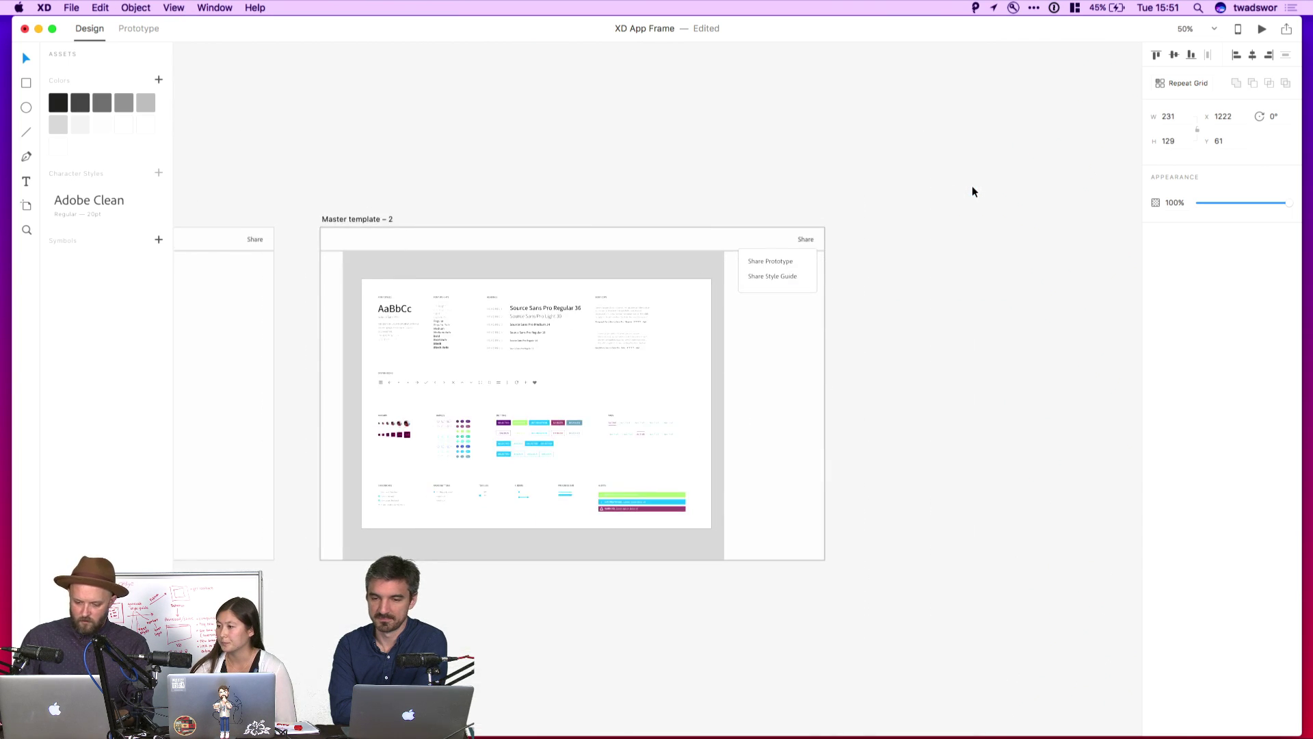
{"action": "scroll", "coordinate": [973, 188], "scroll_direction": "down", "scroll_amount": 2}
{"action": "scroll", "coordinate": [973, 188], "scroll_direction": "right", "scroll_amount": 2}
{"action": "double_click", "coordinate": [719, 212]}
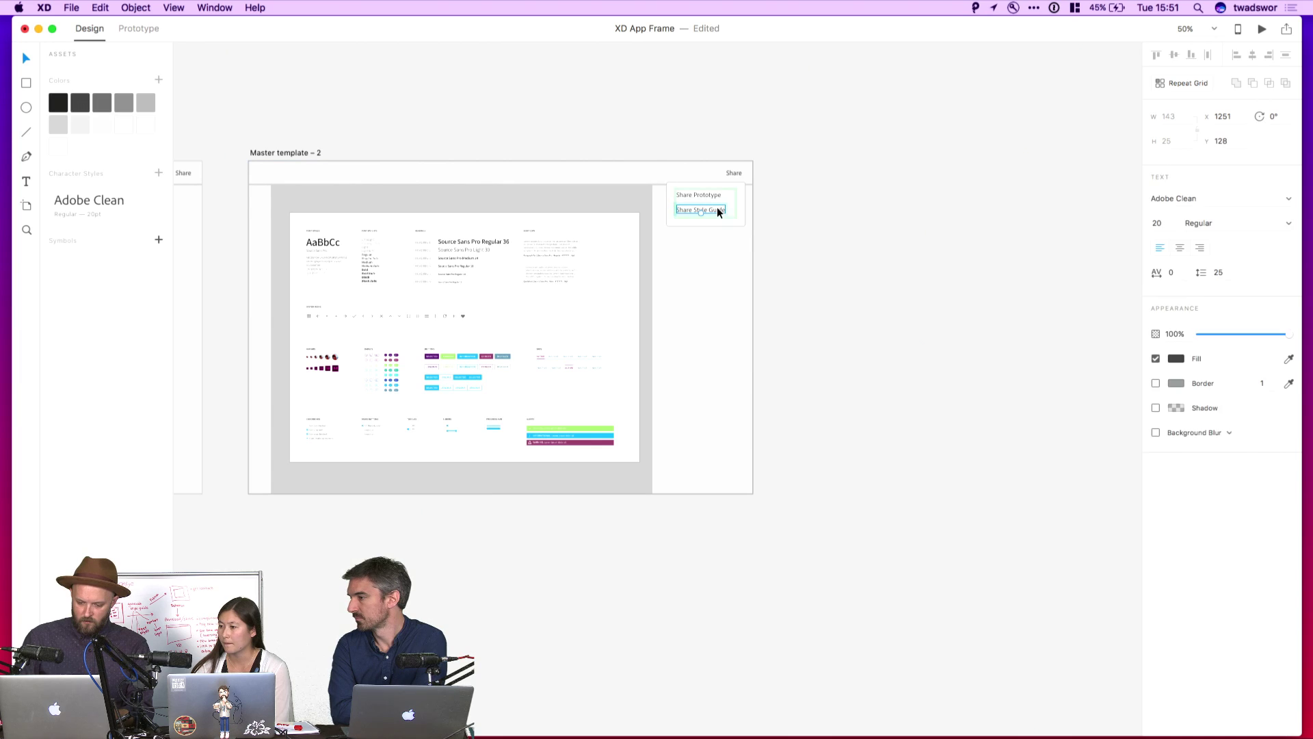
{"action": "left_click", "coordinate": [719, 213]}
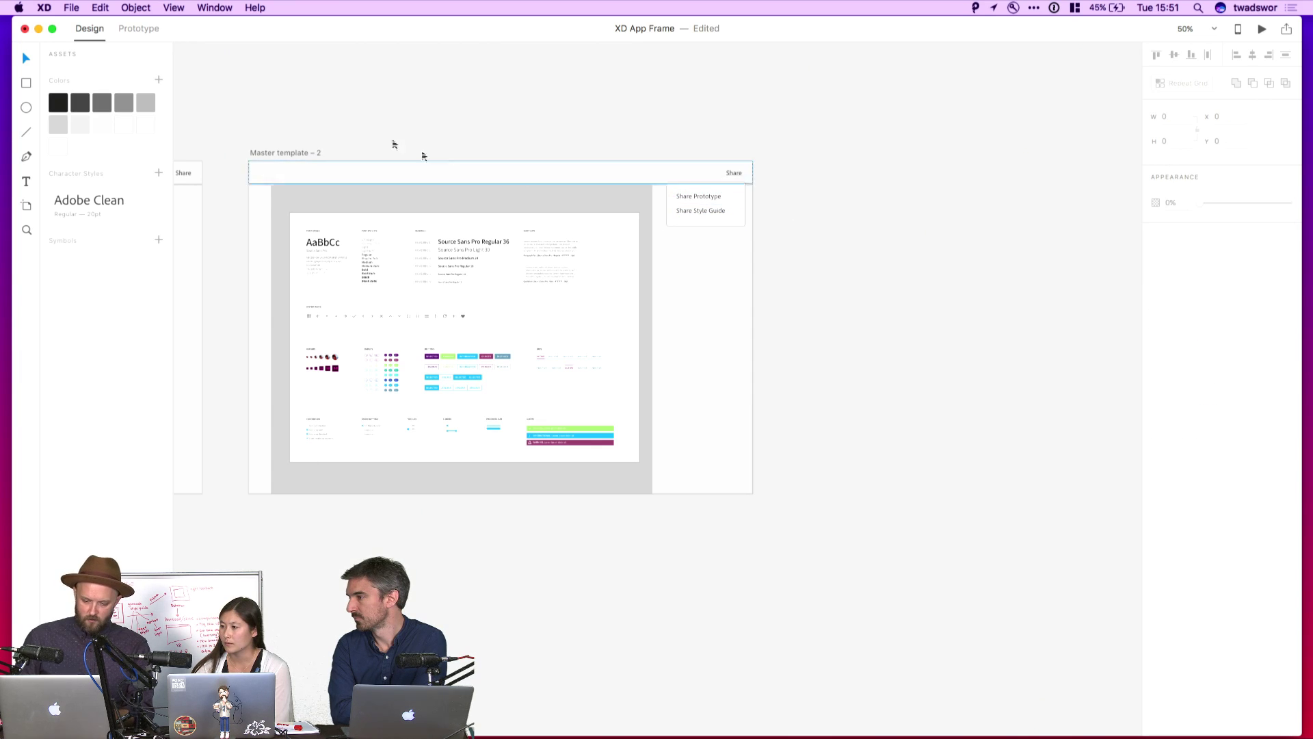
- Duplicate the Master template – 2 artboard to its right and delete the Share popover from the copy
{"action": "left_click", "coordinate": [290, 153]}
{"action": "left_click_drag", "start_coordinate": [290, 153], "coordinate": [848, 170]}
{"action": "left_click", "coordinate": [880, 130]}
{"action": "scroll", "coordinate": [879, 130], "scroll_direction": "right", "scroll_amount": 3}
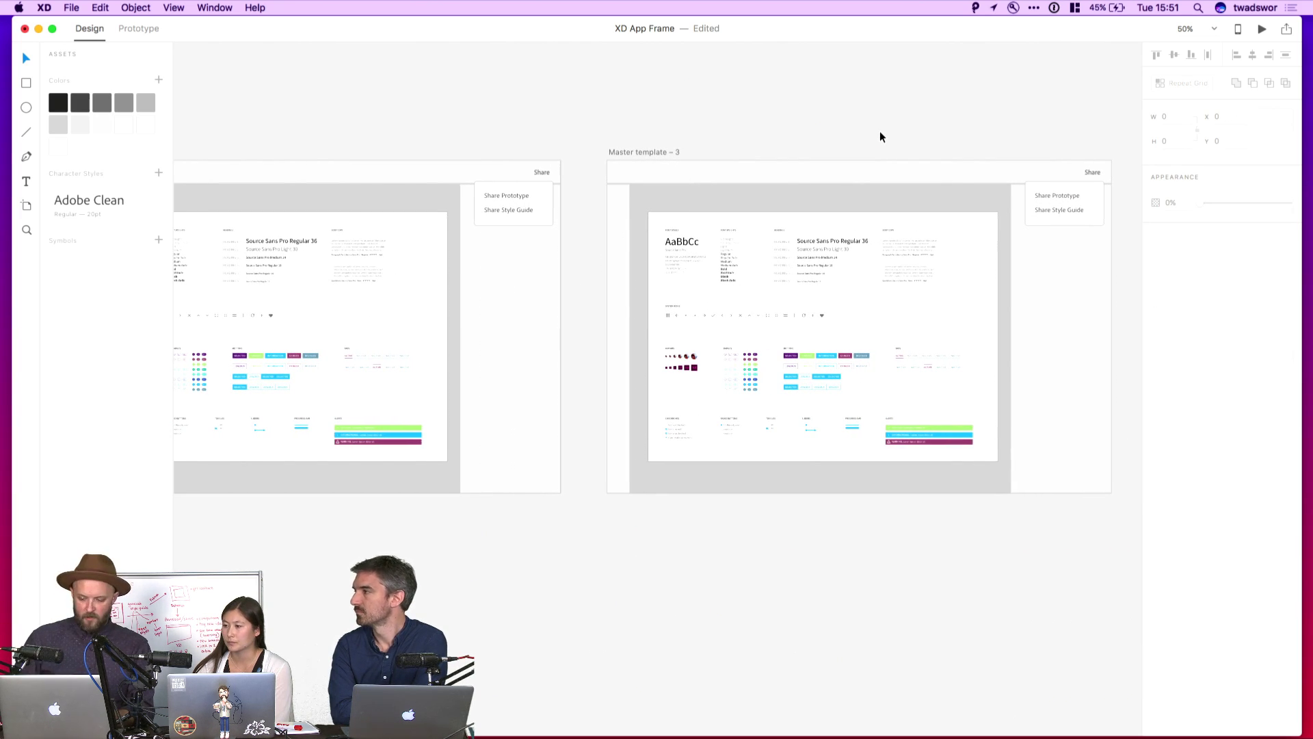
{"action": "scroll", "coordinate": [879, 130], "scroll_direction": "right", "scroll_amount": 5}
{"action": "left_click", "coordinate": [761, 192]}
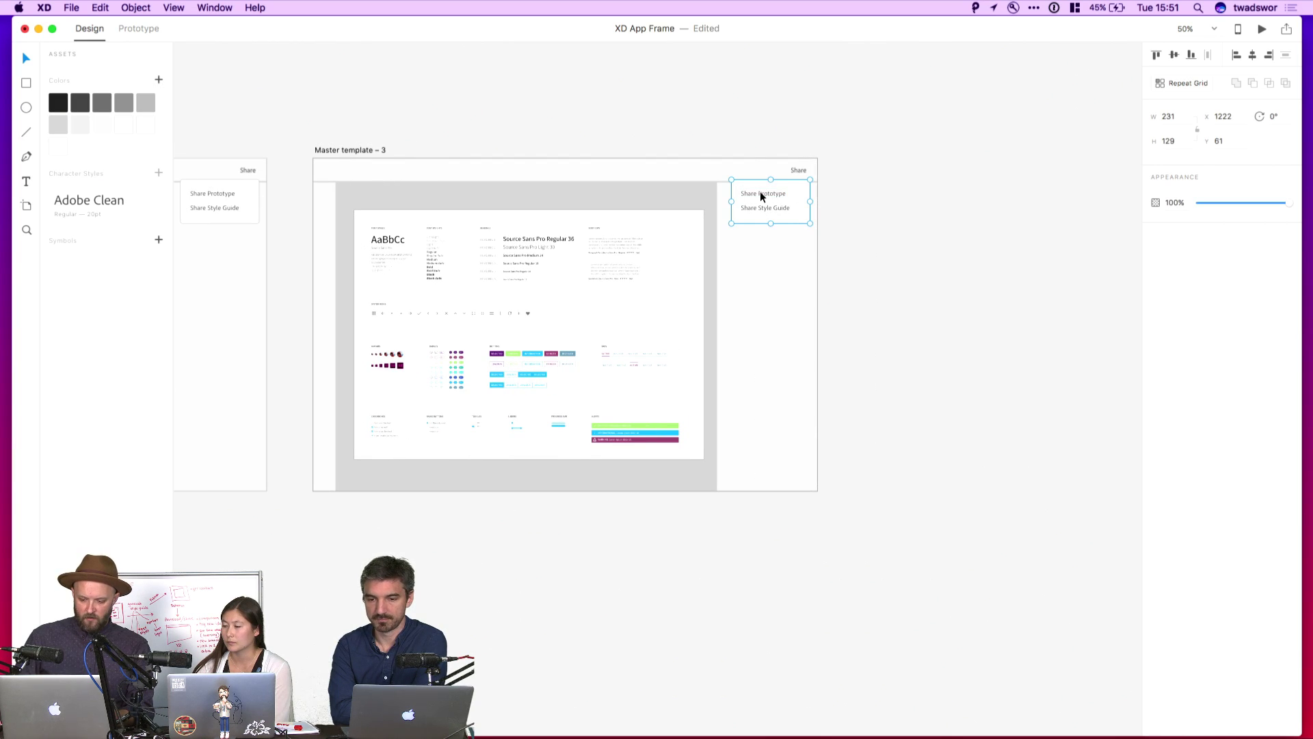
{"action": "key", "text": "BackSpace"}
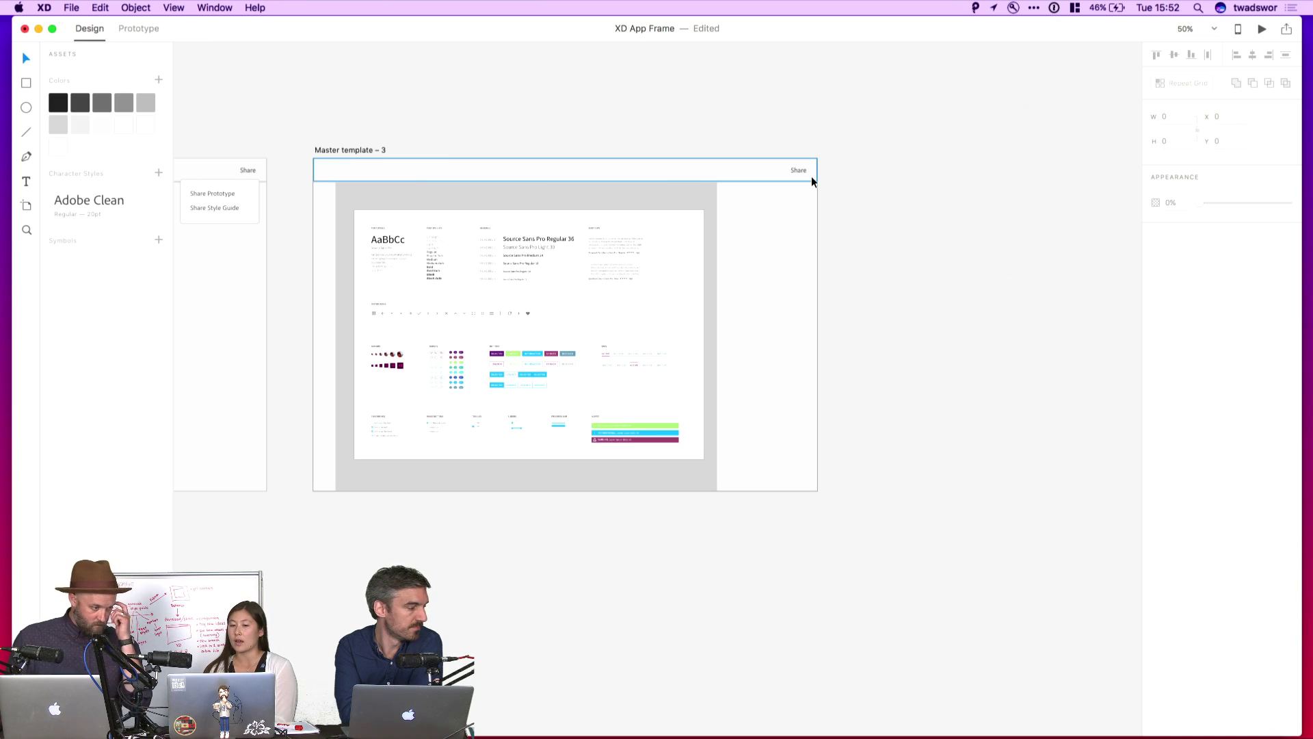
- Recolor the Master template – 3 artboard's background fill, trying dark red and settling on white
{"action": "left_click", "coordinate": [599, 255]}
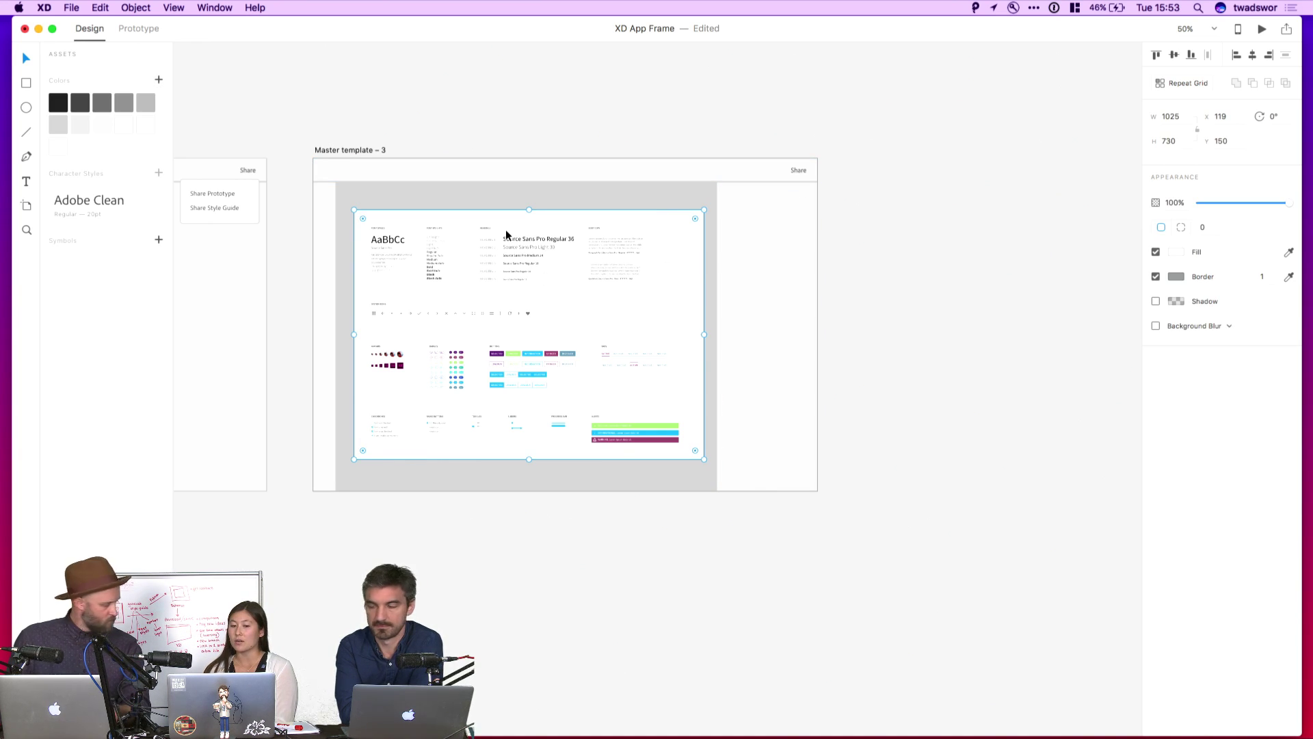
{"action": "left_click", "coordinate": [536, 146]}
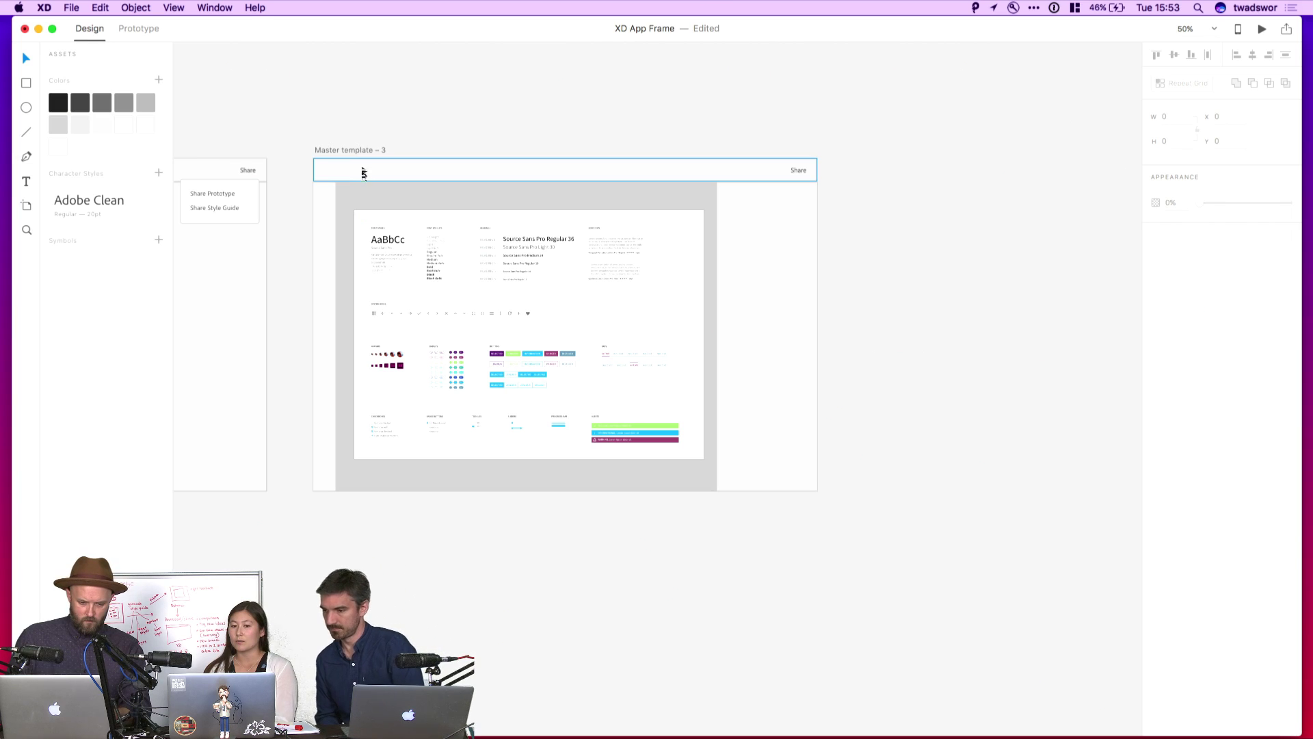
{"action": "left_click", "coordinate": [329, 190]}
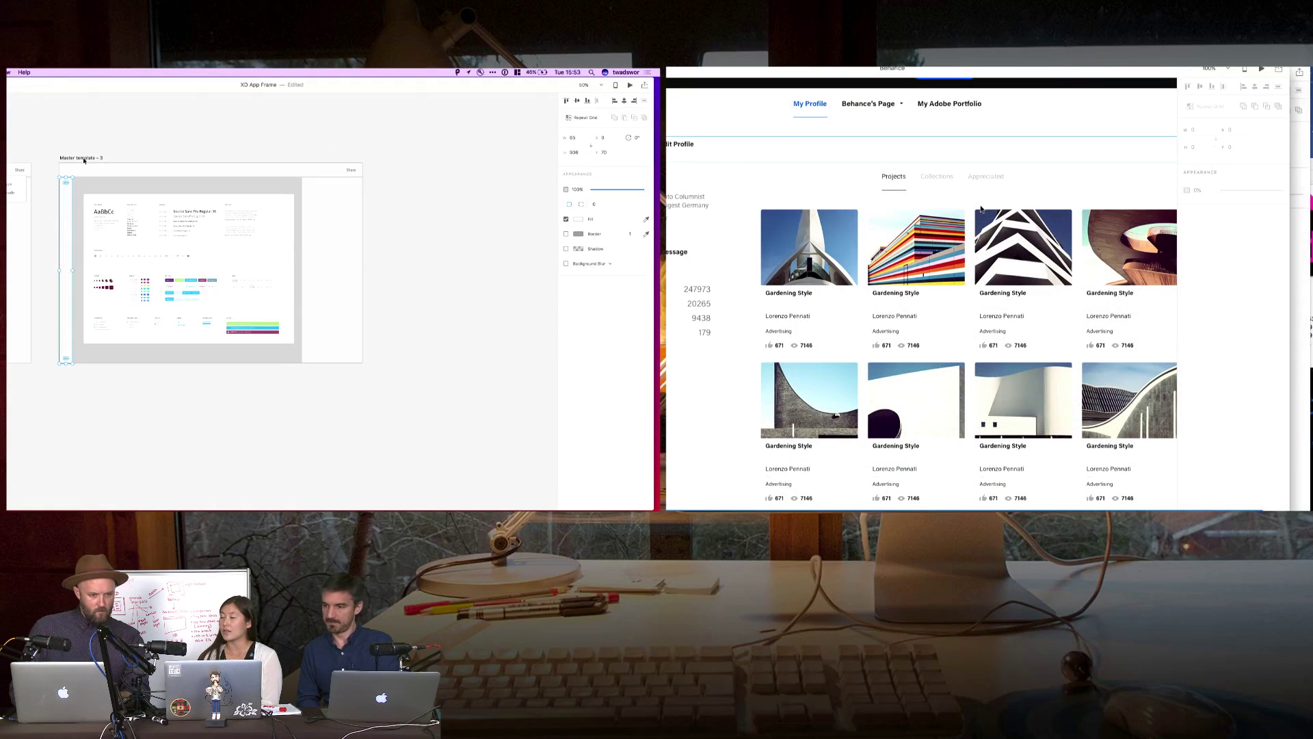
{"action": "left_click", "coordinate": [353, 152]}
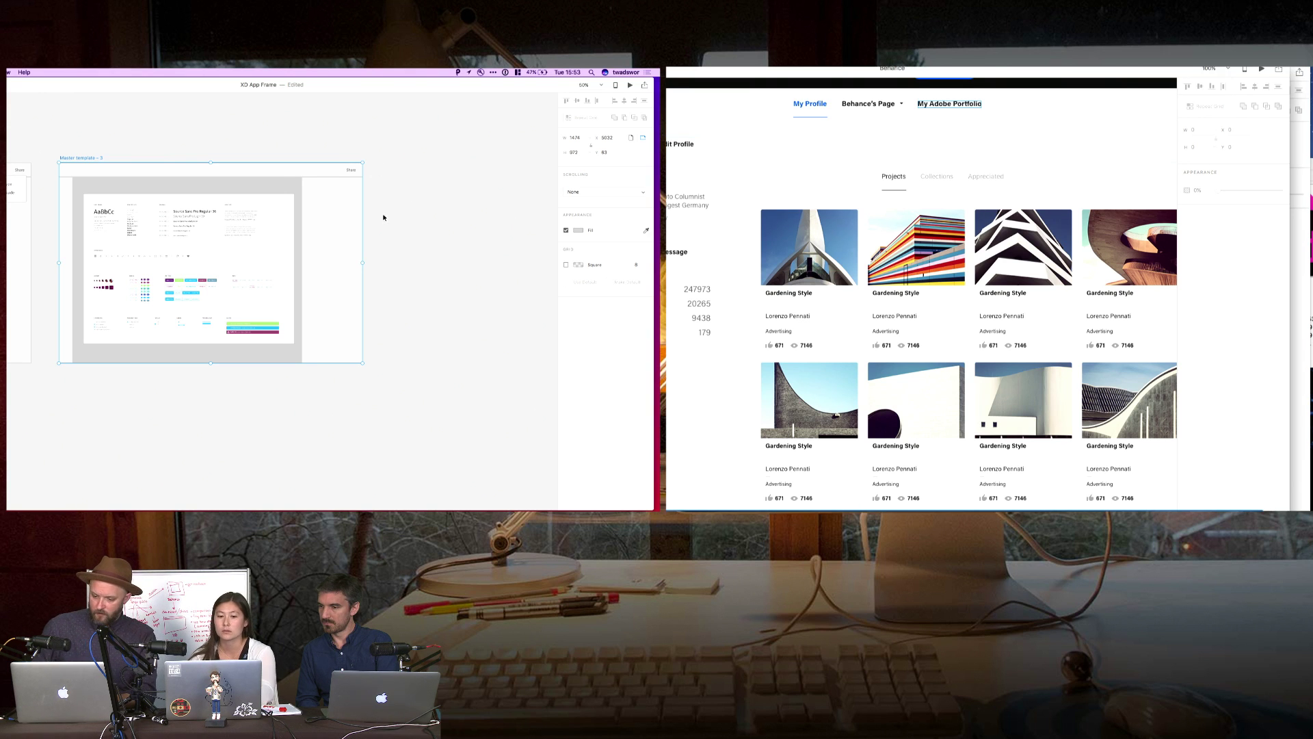
{"action": "key", "text": "super+t"}
{"action": "left_click", "coordinate": [578, 230]}
{"action": "left_click", "coordinate": [526, 220]}
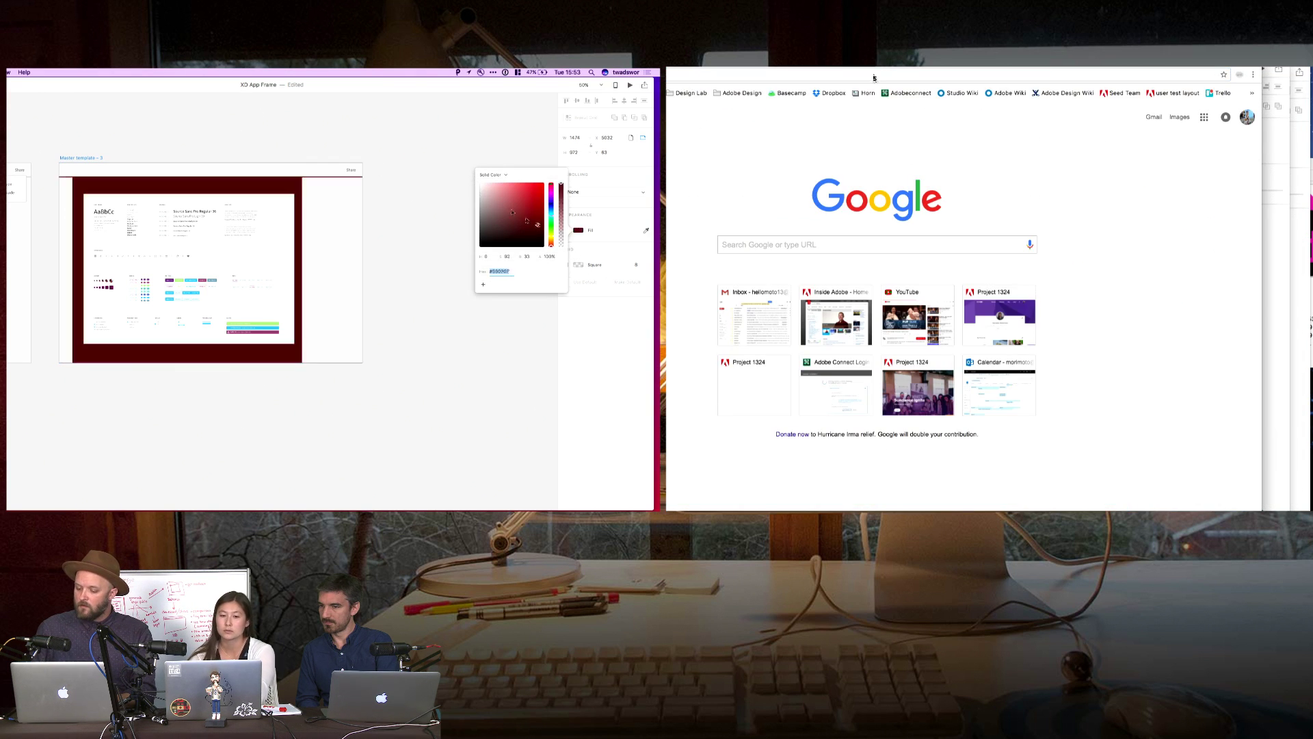
{"action": "key", "text": "super+w"}
{"action": "key", "text": "super+z"}
- Delete the narrow toolbar strip along the left edge of the Master template – 3 artboard
{"action": "left_click", "coordinate": [308, 212]}
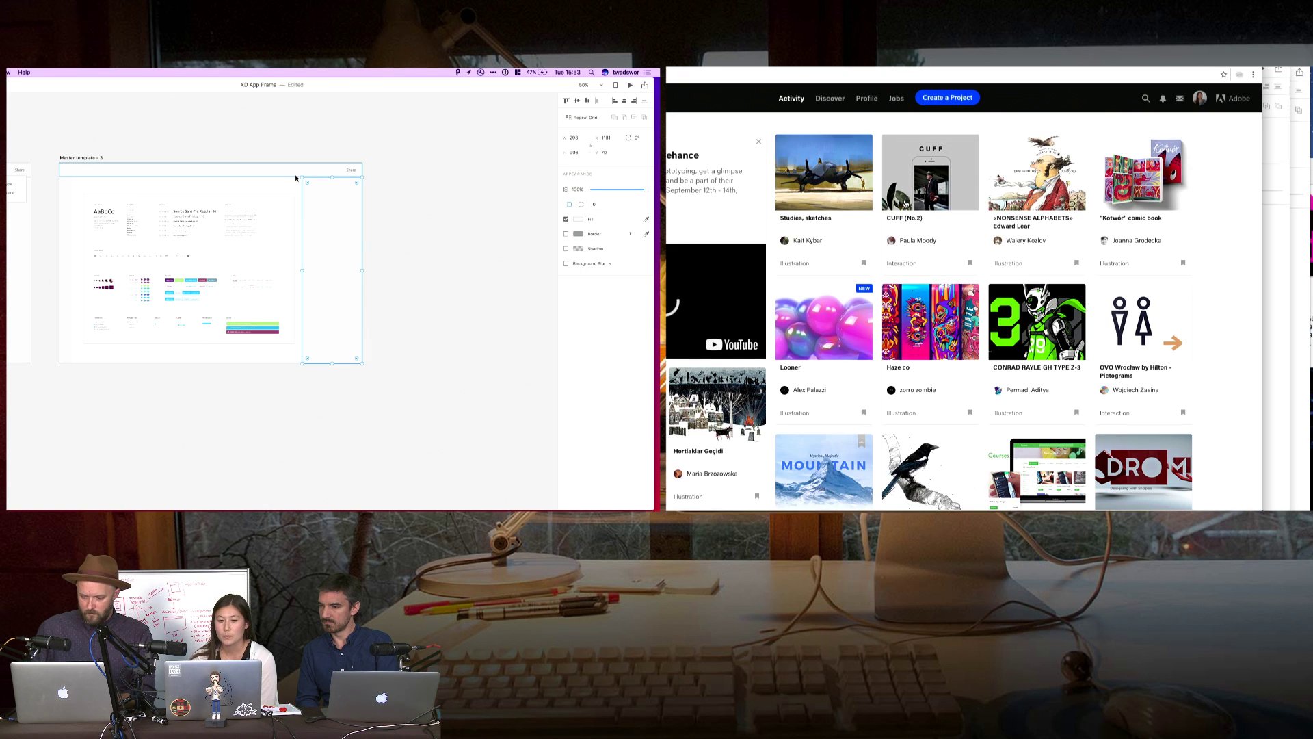
{"action": "left_click", "coordinate": [72, 185]}
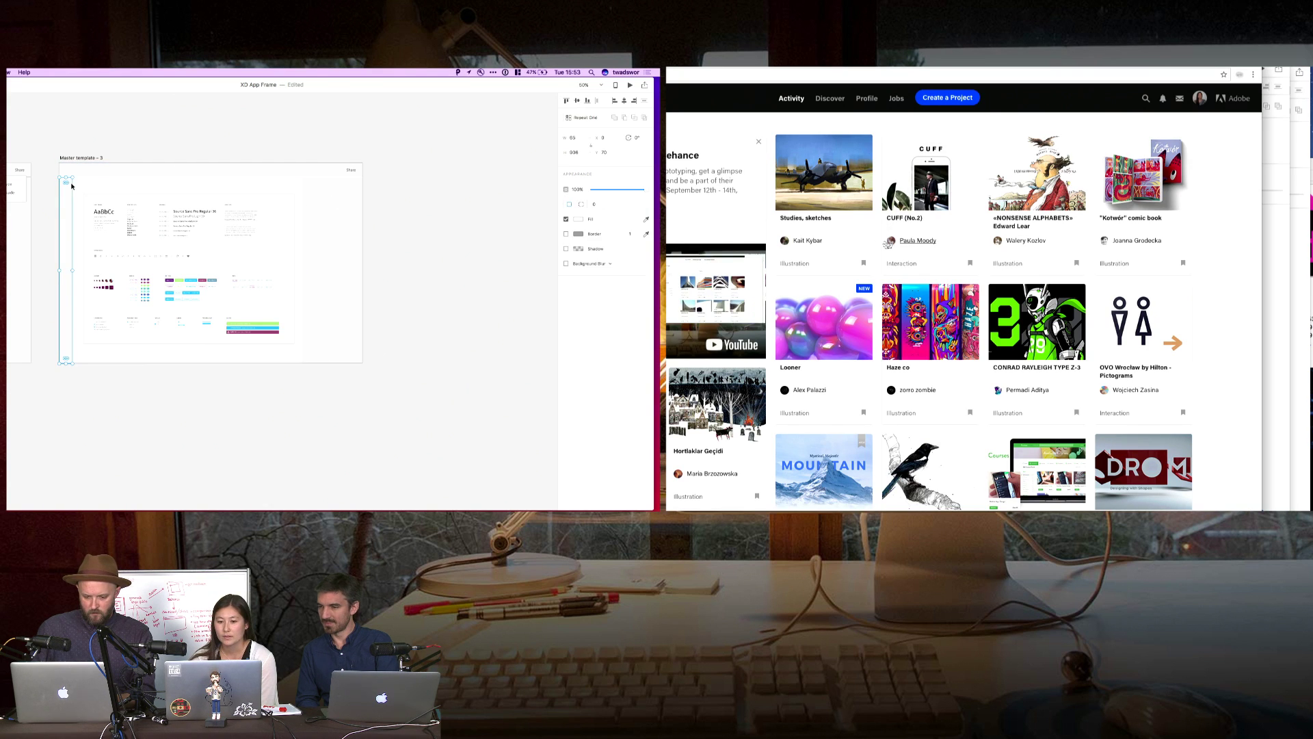
{"action": "key", "text": "Delete"}
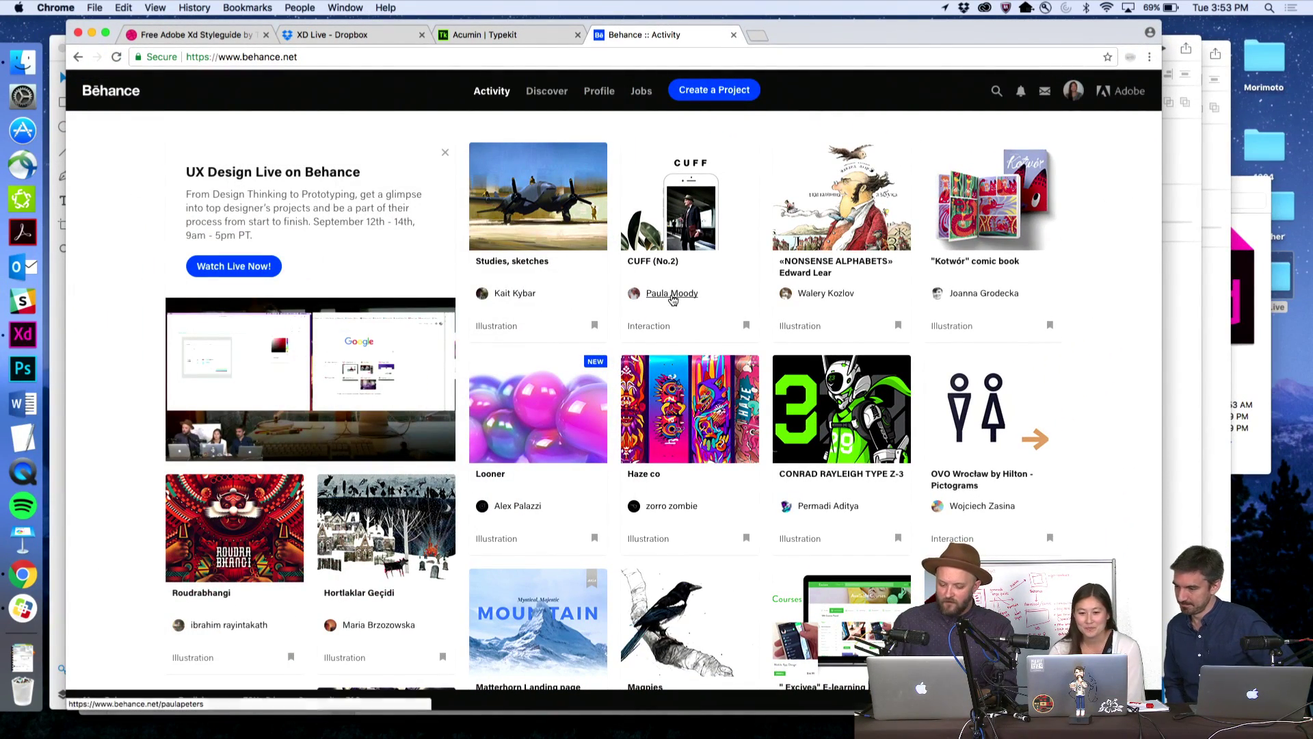
- Examine the «NONSENSE ALPHABETS» project page on Behance and the Project View artboards in the XD Behance file as overlay references
{"action": "left_click", "coordinate": [850, 203]}
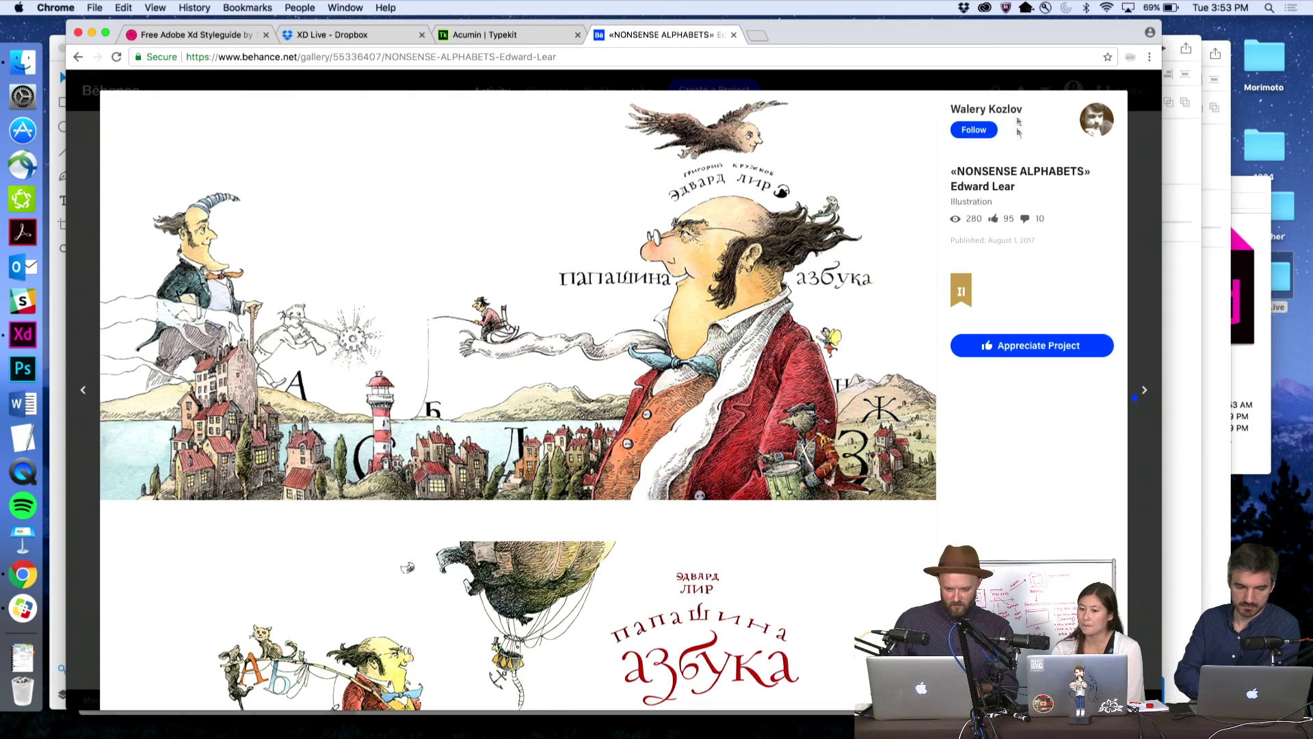
{"action": "left_click", "coordinate": [1195, 304]}
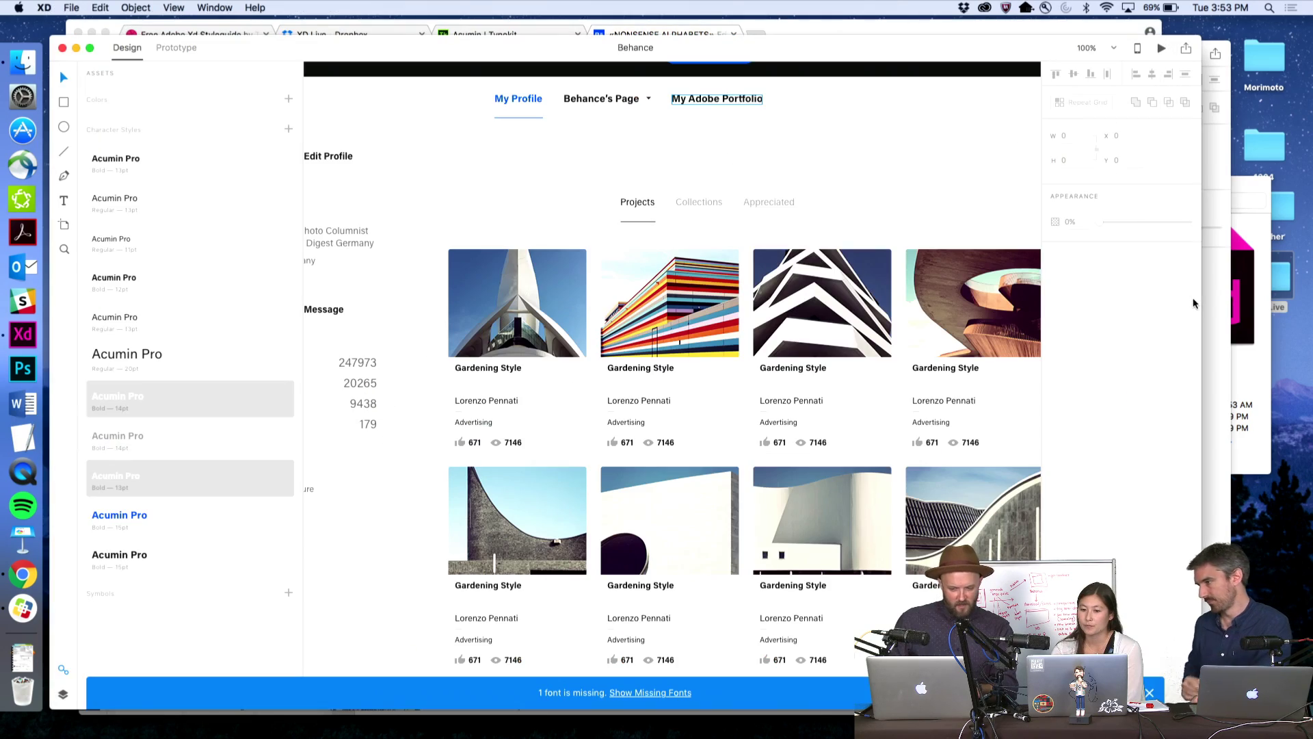
{"action": "scroll", "coordinate": [855, 192], "scroll_direction": "down", "scroll_amount": 4}
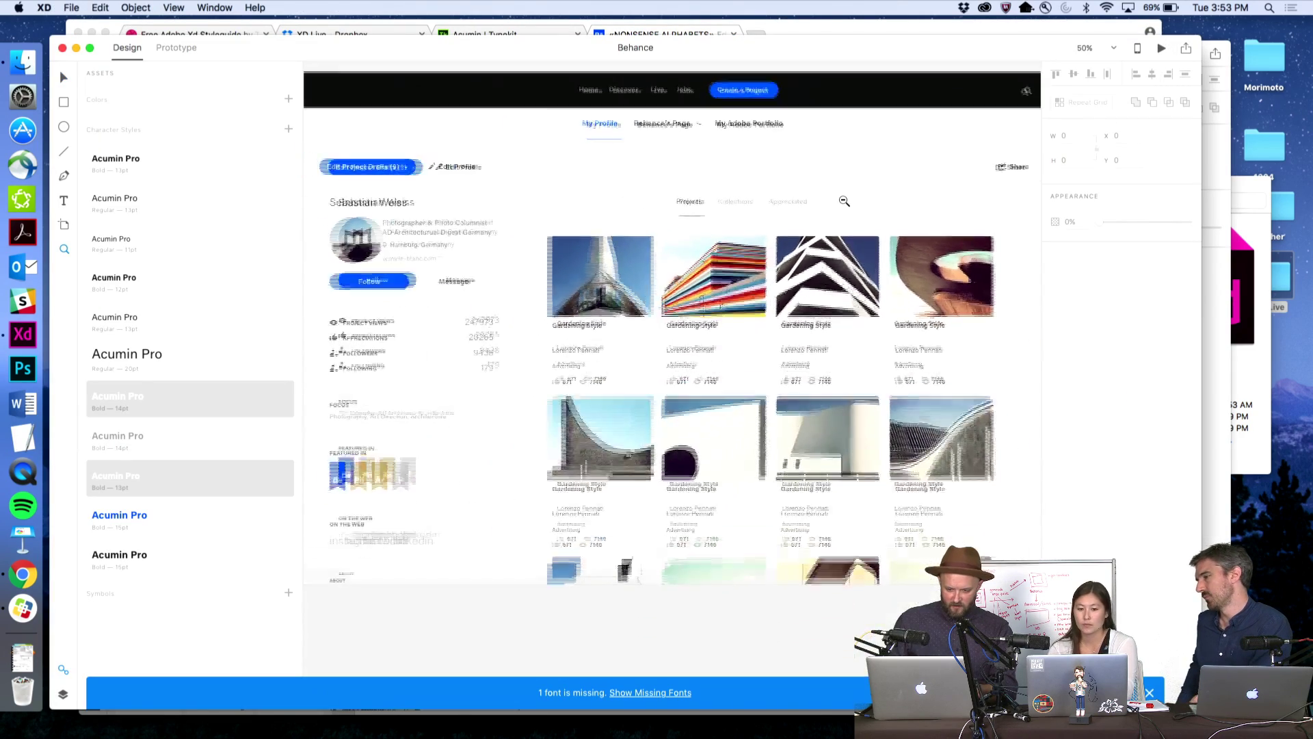
{"action": "key", "text": "z"}
{"action": "left_click", "coordinate": [843, 200]}
{"action": "scroll", "coordinate": [819, 120], "scroll_direction": "right", "scroll_amount": 2}
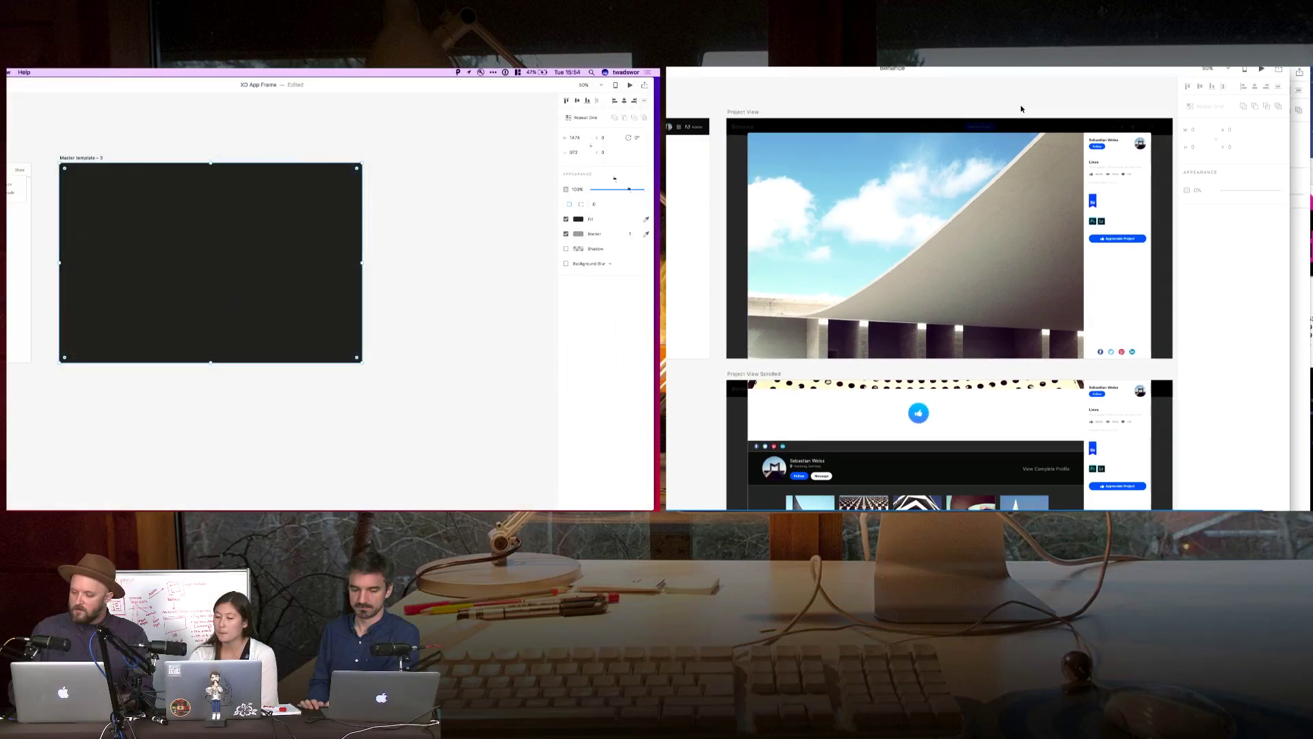
- Lower the black full-artboard rectangle's opacity to about 89% and place it behind the style guide image on Master template – 3
{"action": "left_click_drag", "start_coordinate": [646, 192], "coordinate": [640, 193]}
{"action": "key", "text": "super+shift+bracketleft"}
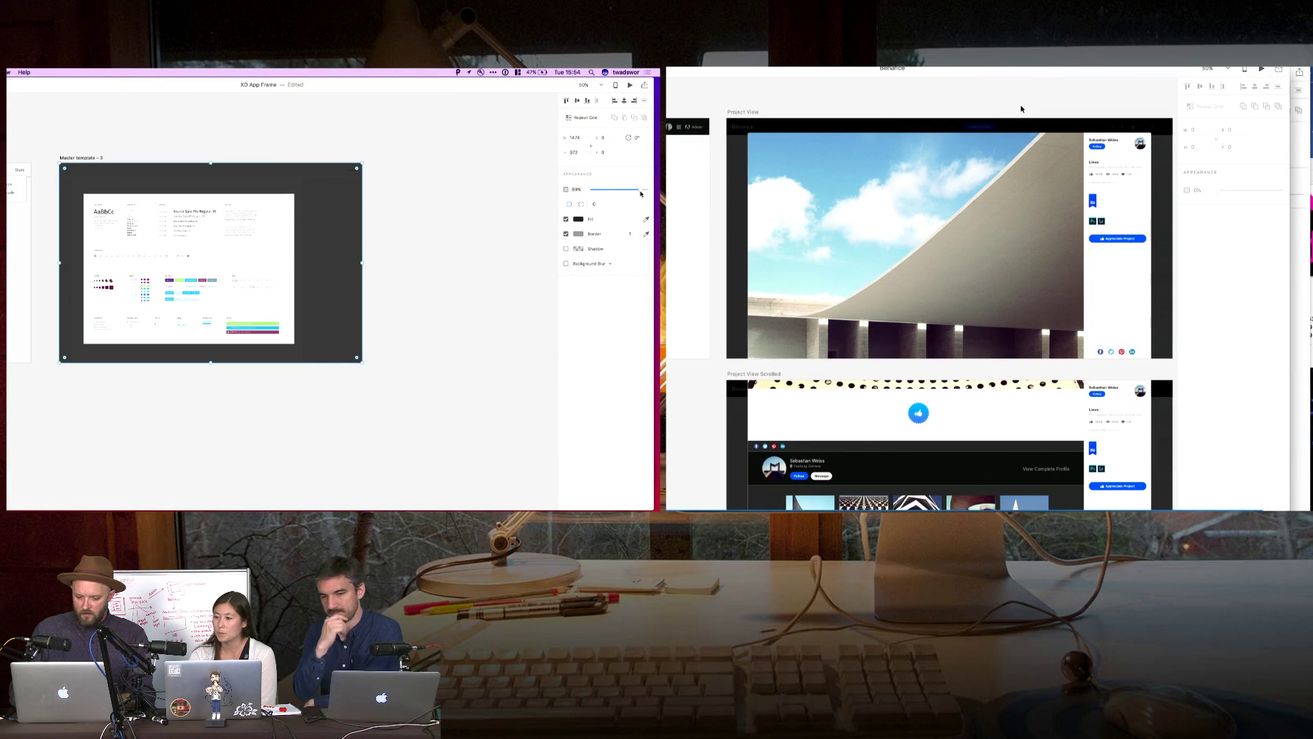
{"action": "left_click", "coordinate": [434, 140]}
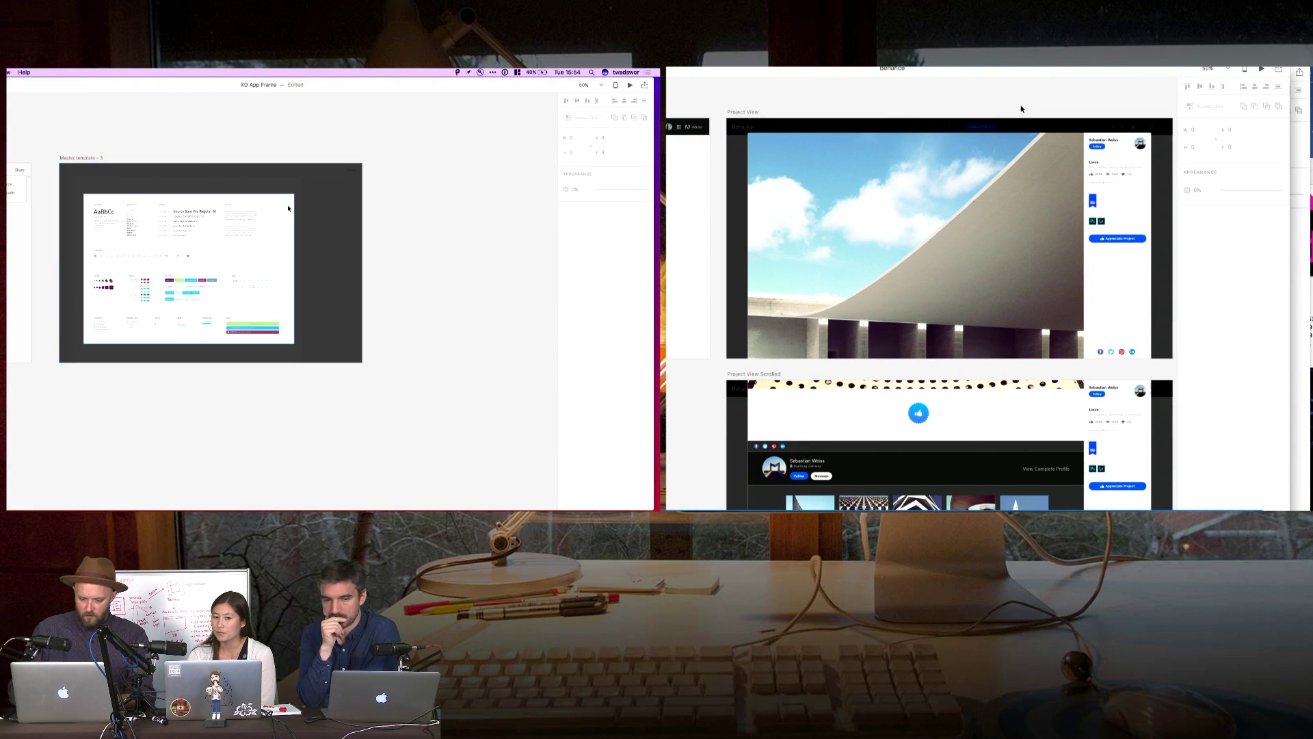
- Enlarge the style guide image slightly on the dark overlay of Master template – 3
{"action": "left_click_drag", "start_coordinate": [291, 287], "coordinate": [281, 309]}
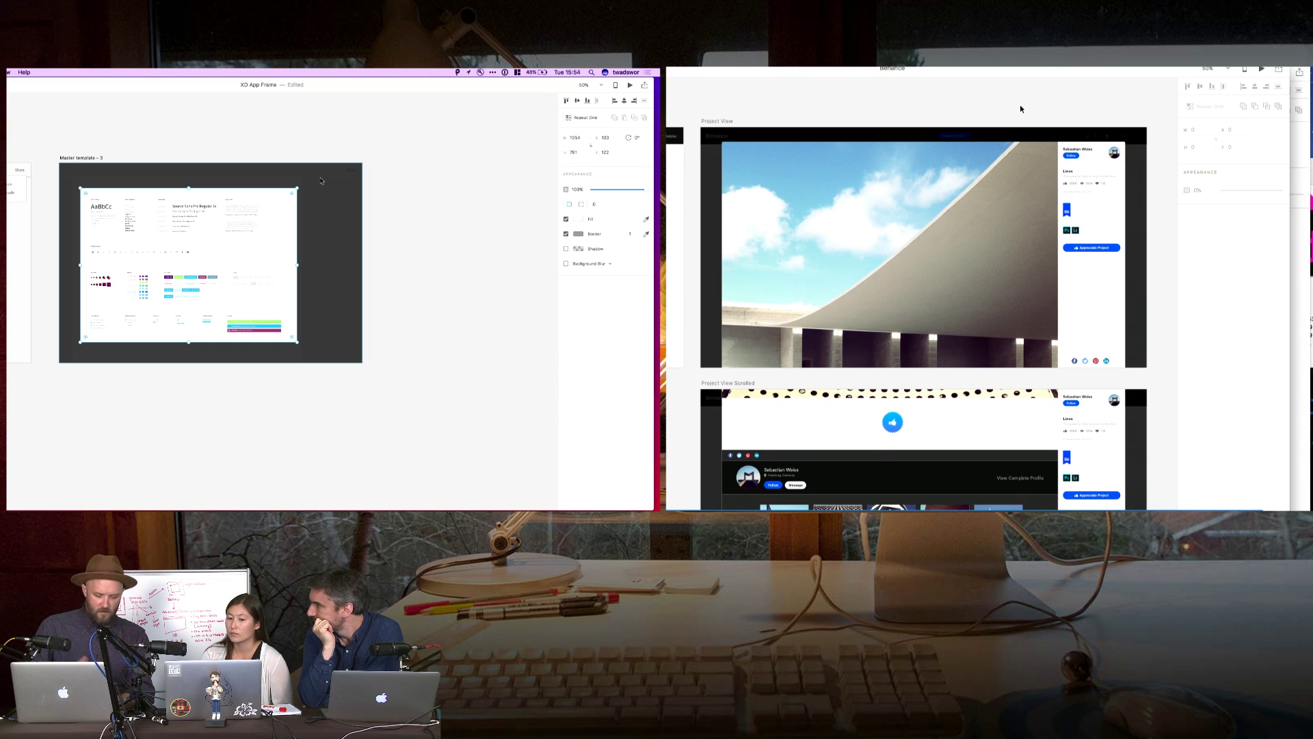
- Draw a white rectangle covering most of the dark overlay on Master template – 3 and put the style guide image on top of it
{"action": "left_click", "coordinate": [397, 136]}
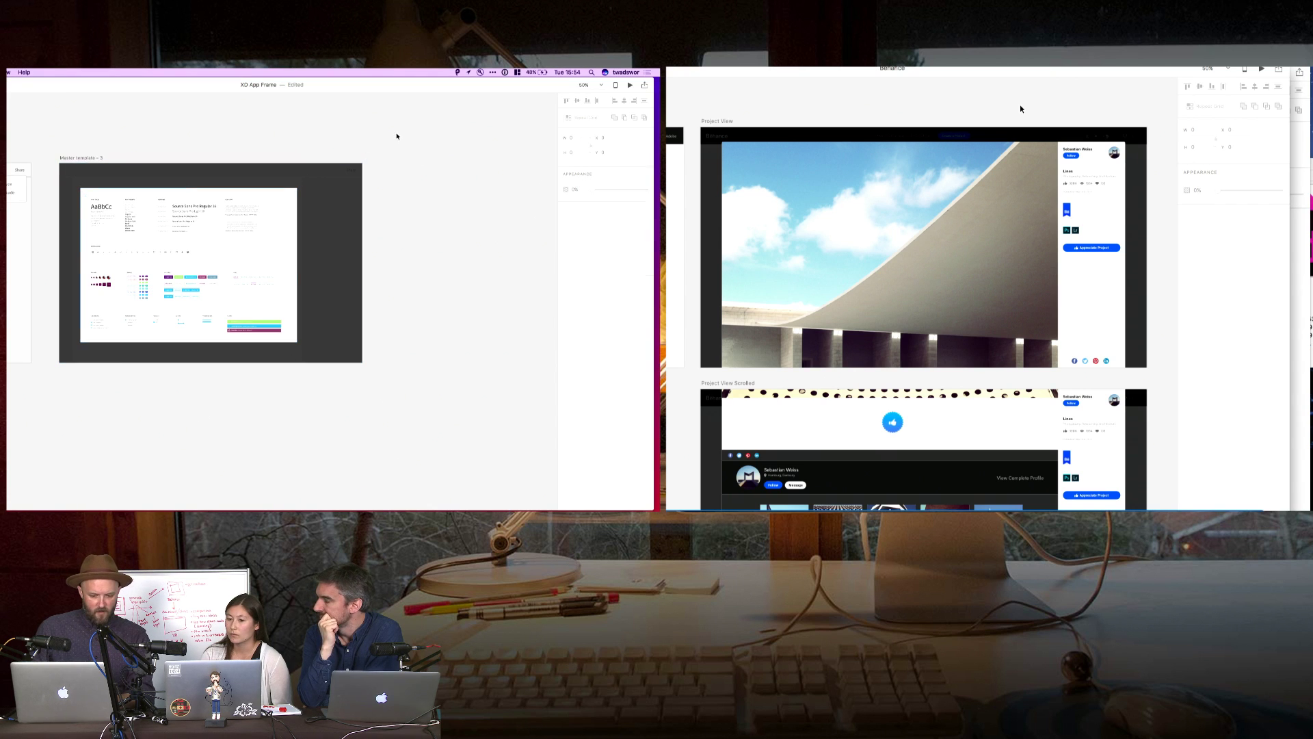
{"action": "mouse_move", "coordinate": [80, 174]}
{"action": "left_mouse_down"}
{"action": "mouse_move", "coordinate": [335, 318]}
{"action": "mouse_move", "coordinate": [342, 347]}
{"action": "mouse_move", "coordinate": [357, 345]}
{"action": "left_mouse_up"}
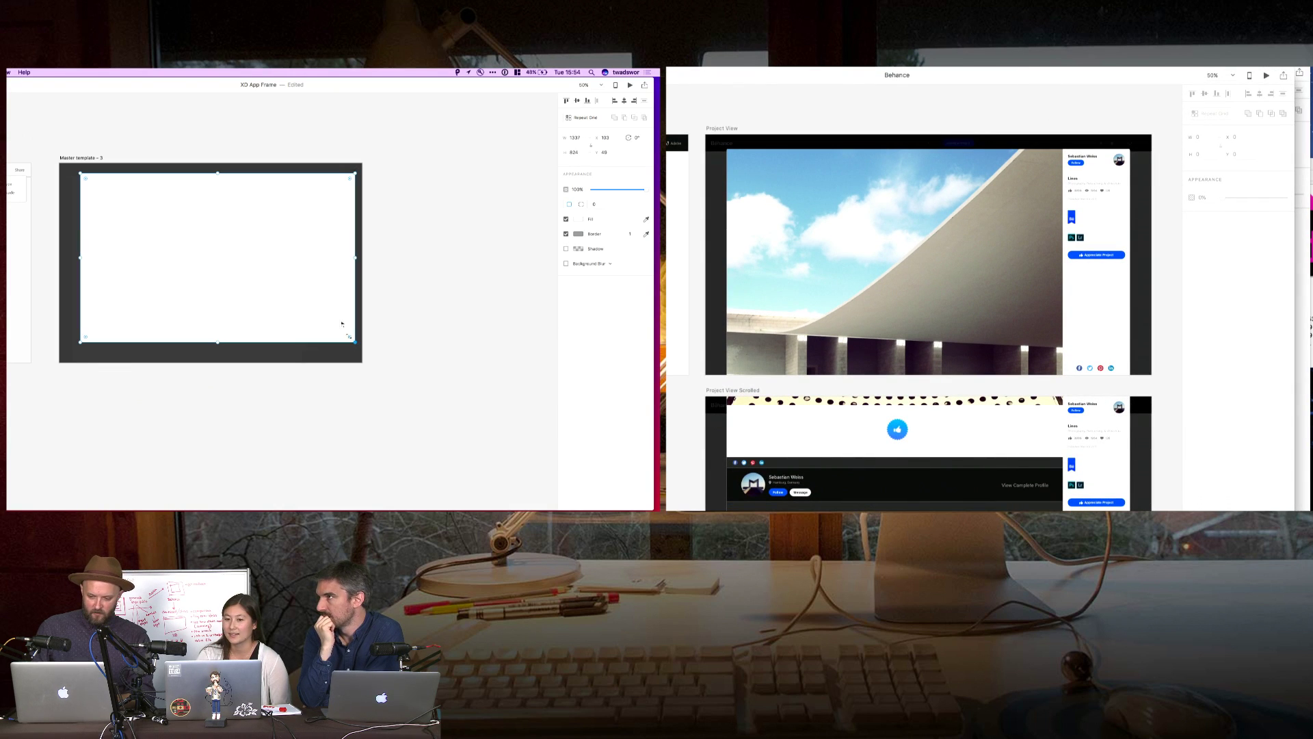
{"action": "key", "text": "super+v"}
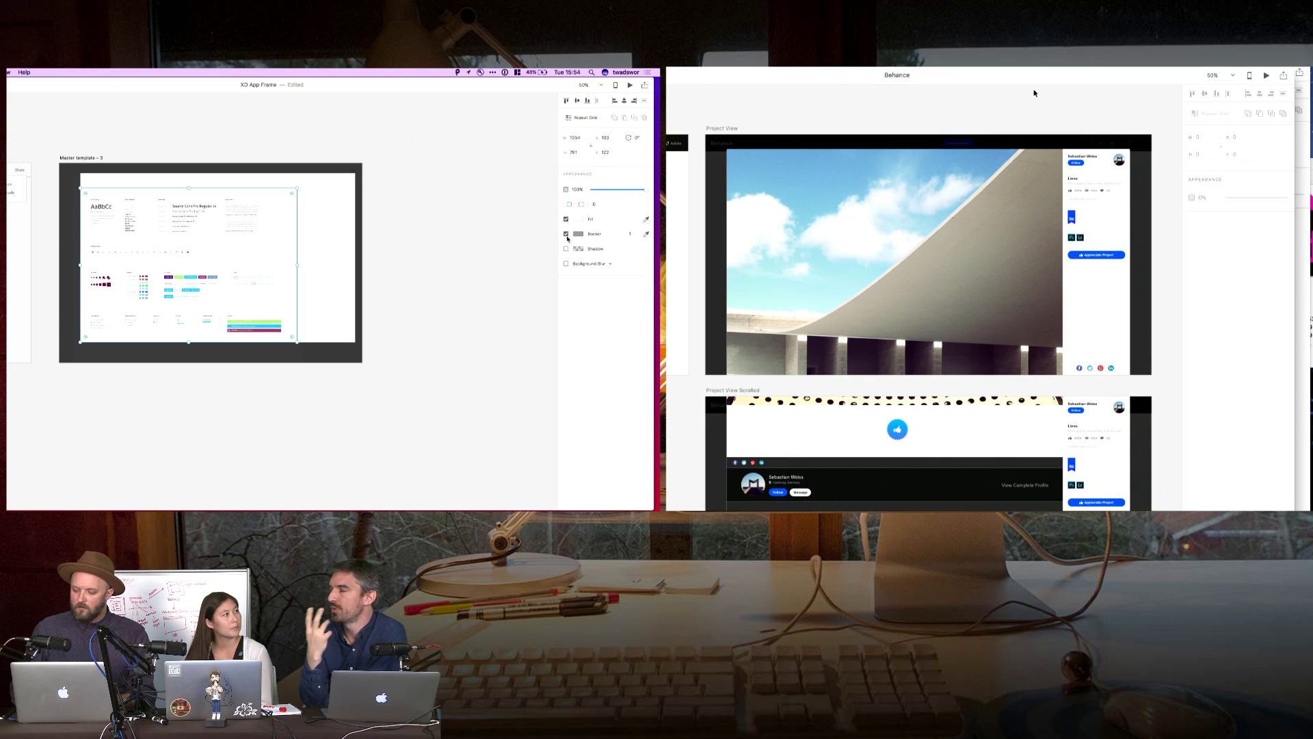
- Move the white panel and the style guide image together so they sit centred on the dark overlay
{"action": "left_click", "coordinate": [463, 258]}
{"action": "left_click", "coordinate": [214, 226]}
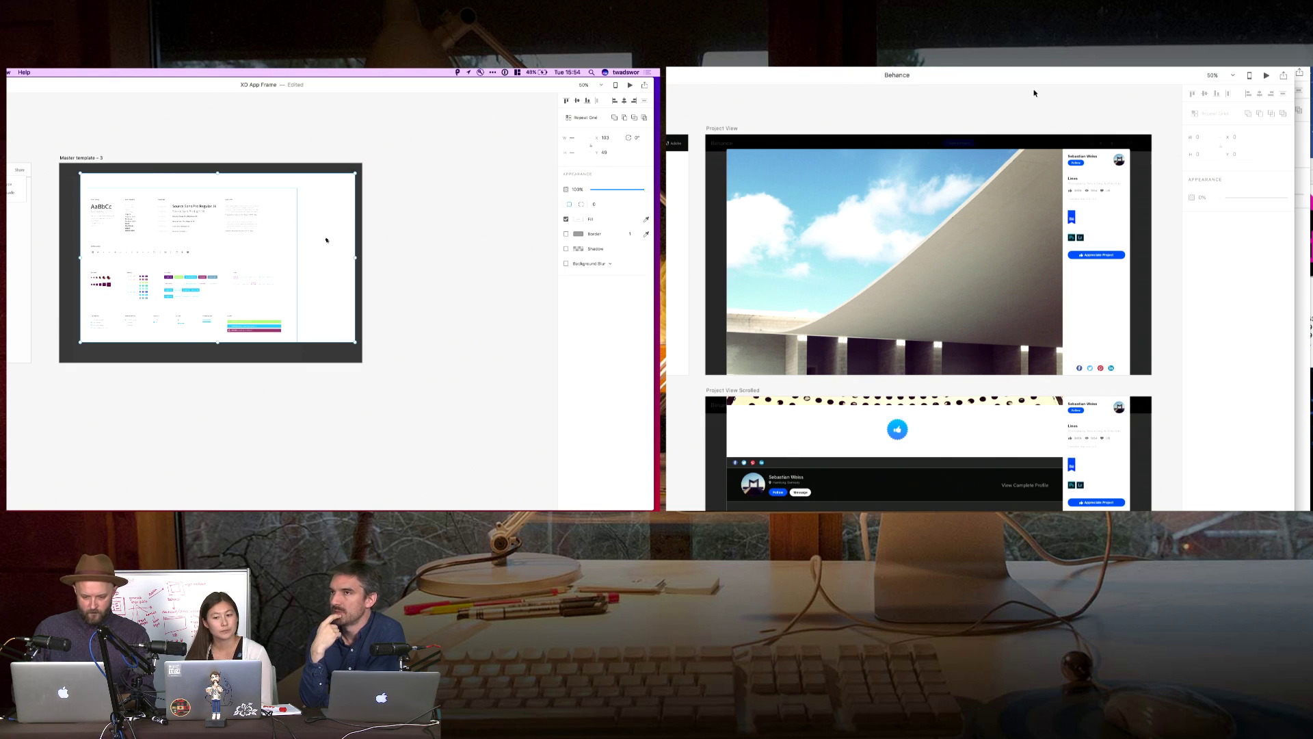
{"action": "left_click_drag", "start_coordinate": [327, 239], "coordinate": [319, 244]}
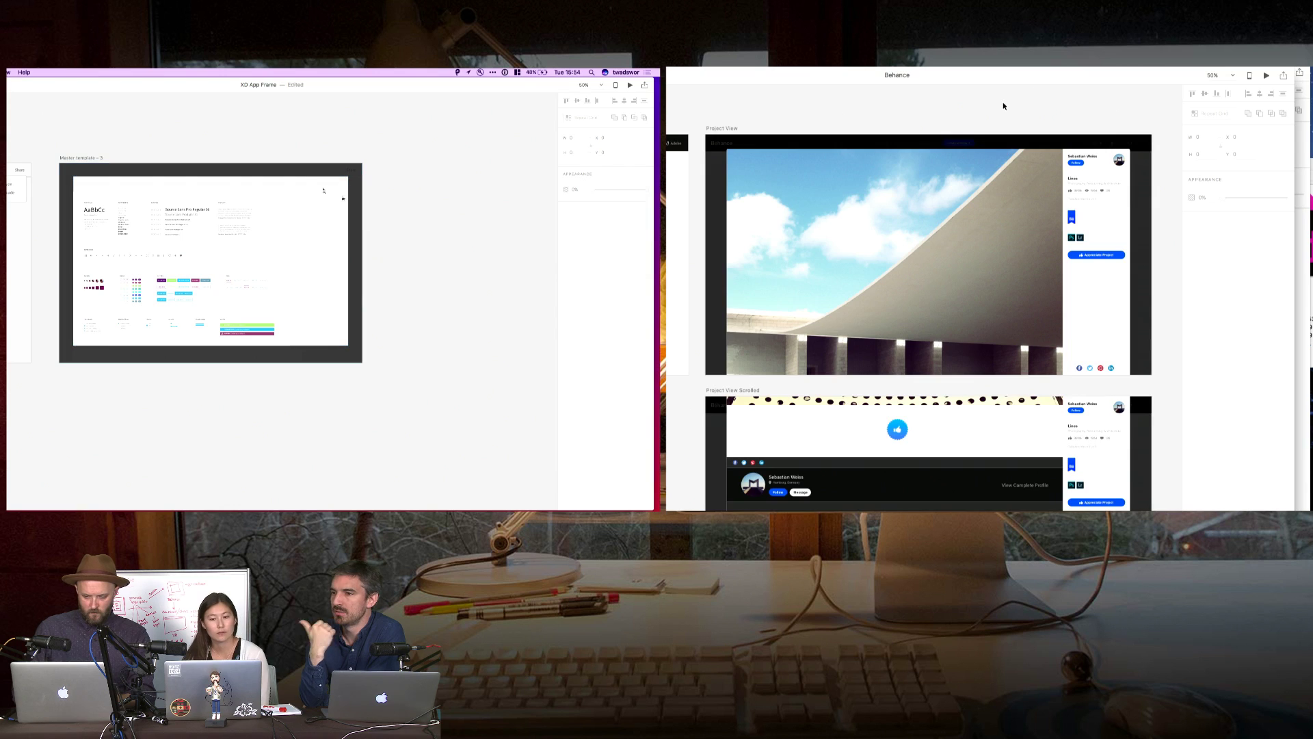
- Add the text "Style Guide Name" in the white panel's upper-right area and apply the copied black Adobe Clean text appearance
{"action": "scroll", "coordinate": [1004, 106], "scroll_direction": "left", "scroll_amount": 5}
{"action": "left_click", "coordinate": [302, 190]}
{"action": "scroll", "coordinate": [1003, 106], "scroll_direction": "right", "scroll_amount": 10}
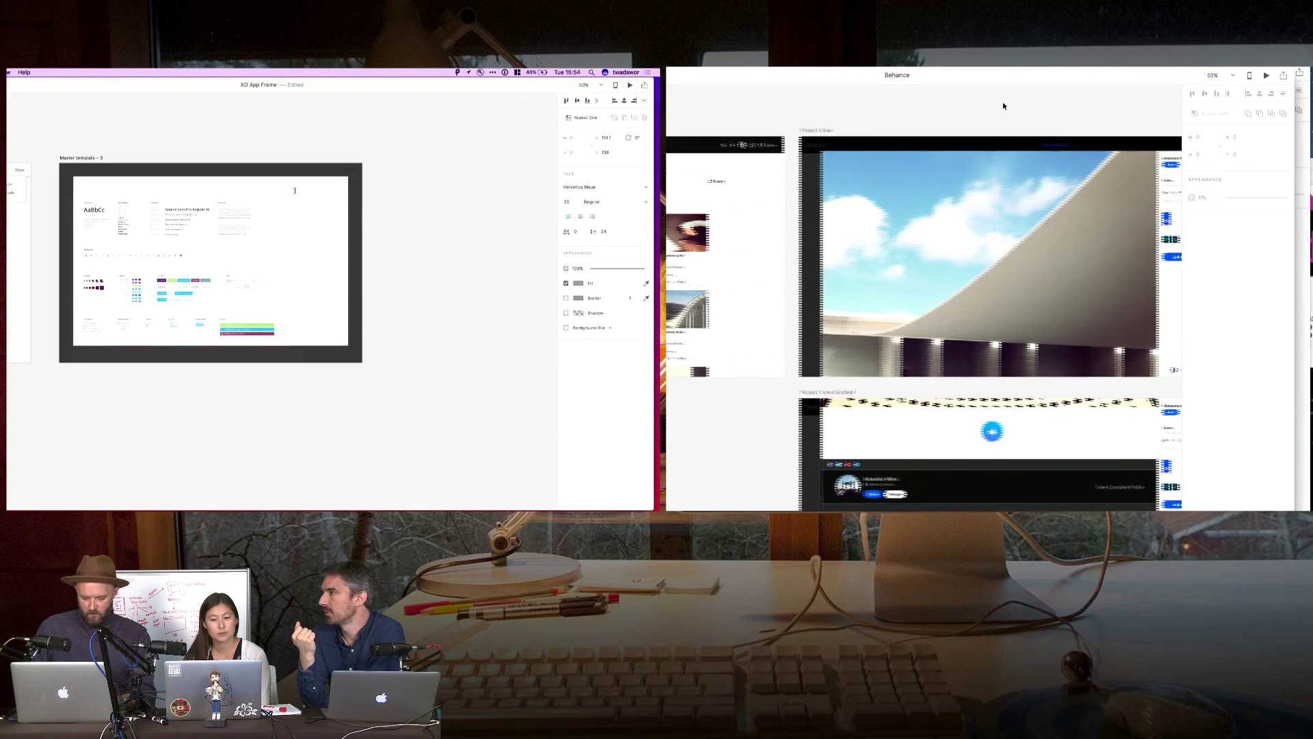
{"action": "scroll", "coordinate": [1004, 106], "scroll_direction": "down", "scroll_amount": 3}
{"action": "type", "text": "Style Guid"}
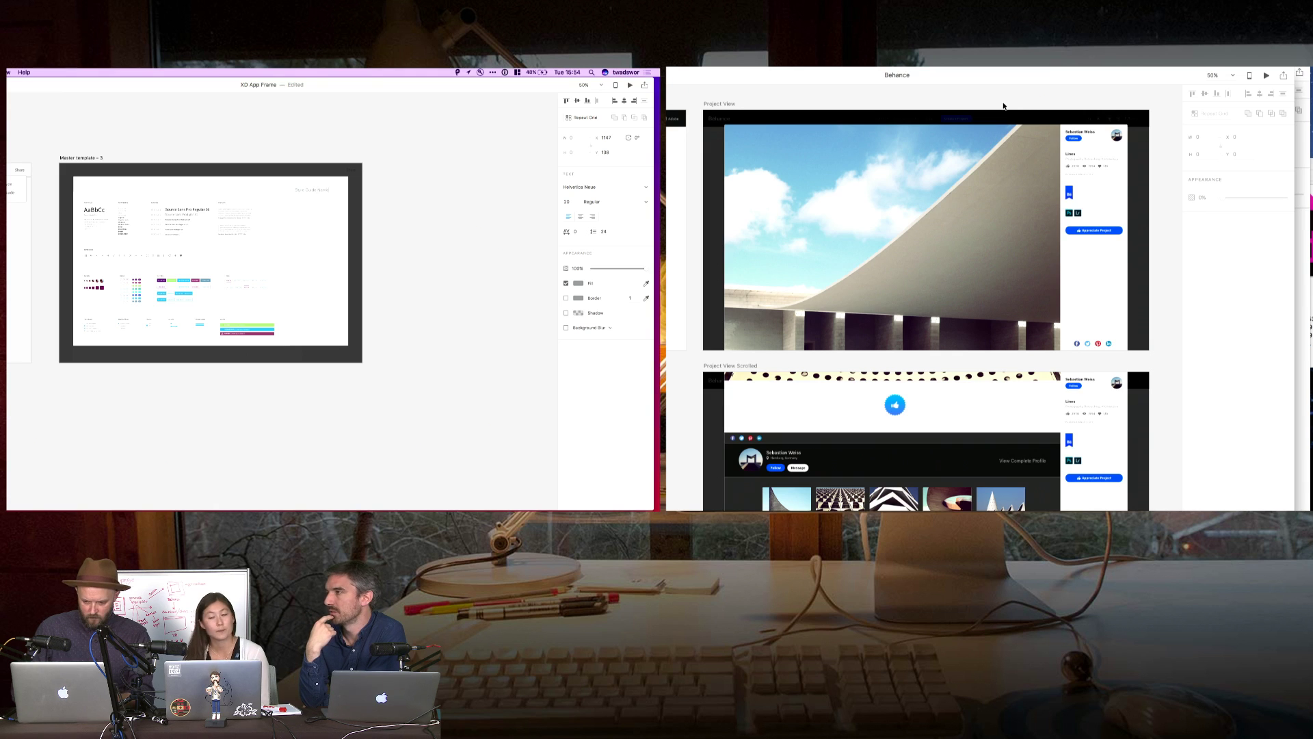
{"action": "type", "text": "e Name"}
{"action": "key", "text": "Escape"}
{"action": "key", "text": "super+alt+v"}
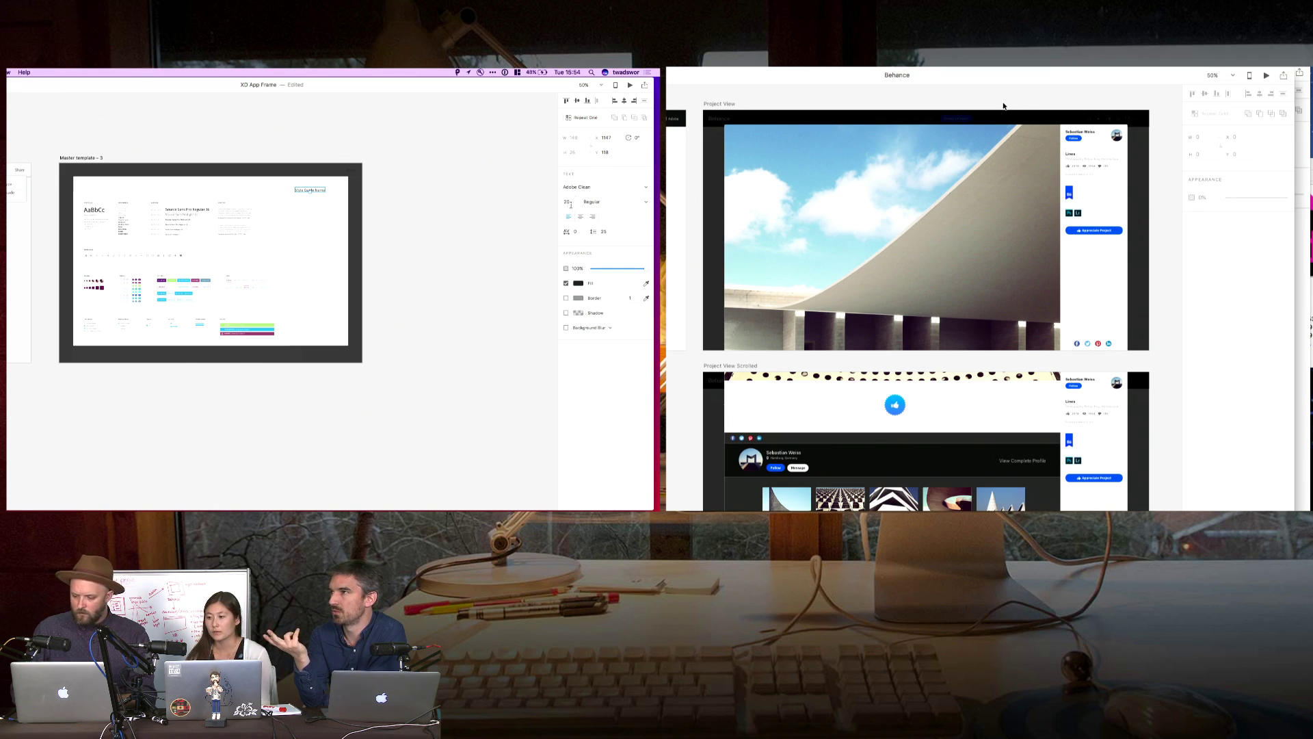
- Enlarge the "Style Guide Name" text and move it slightly inward from the white panel's upper-right corner
{"action": "type", "text": "23"}
{"action": "key", "text": "Return"}
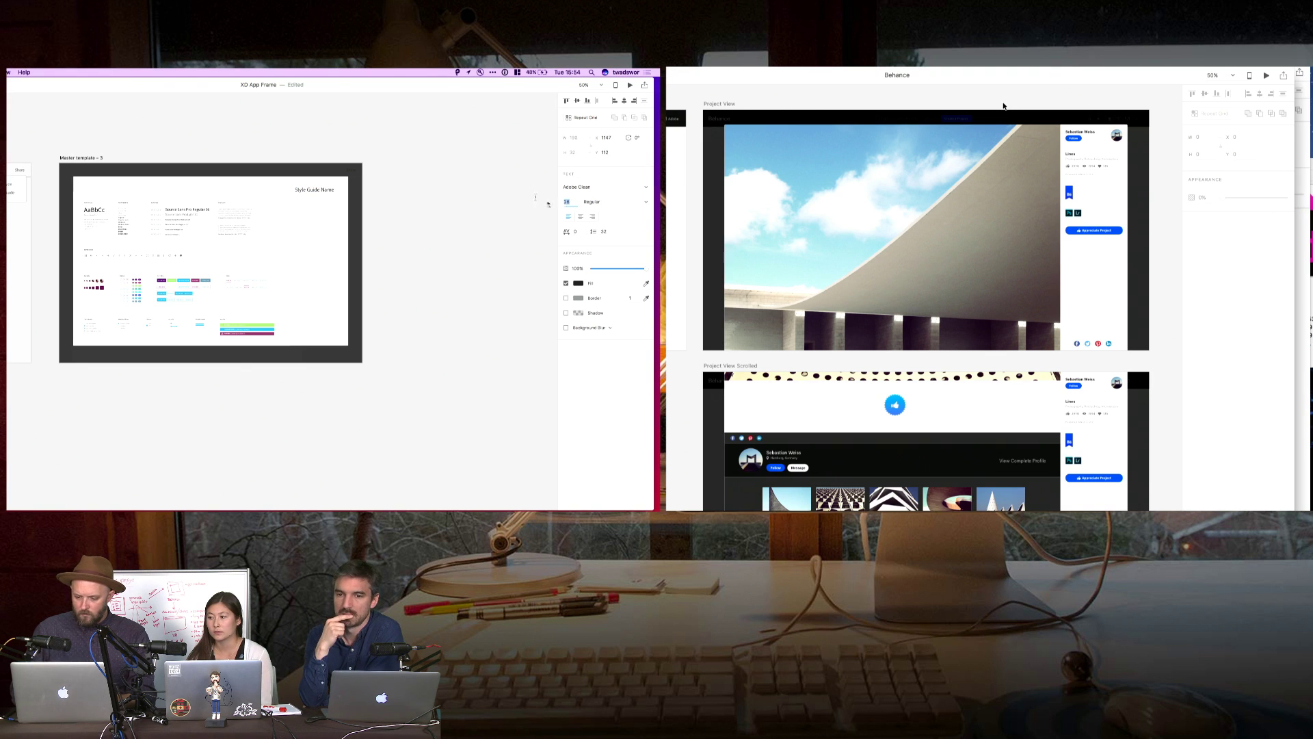
{"action": "left_click", "coordinate": [390, 176]}
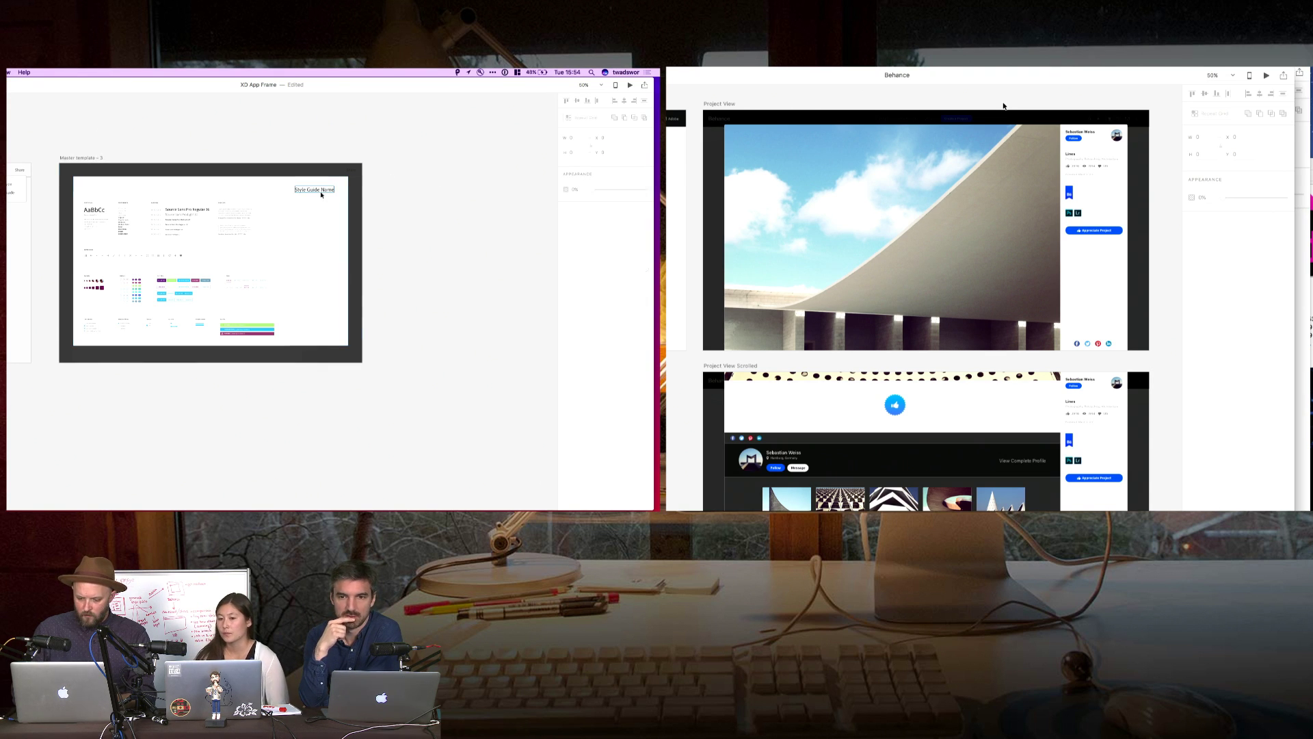
{"action": "left_click_drag", "start_coordinate": [321, 195], "coordinate": [317, 197]}
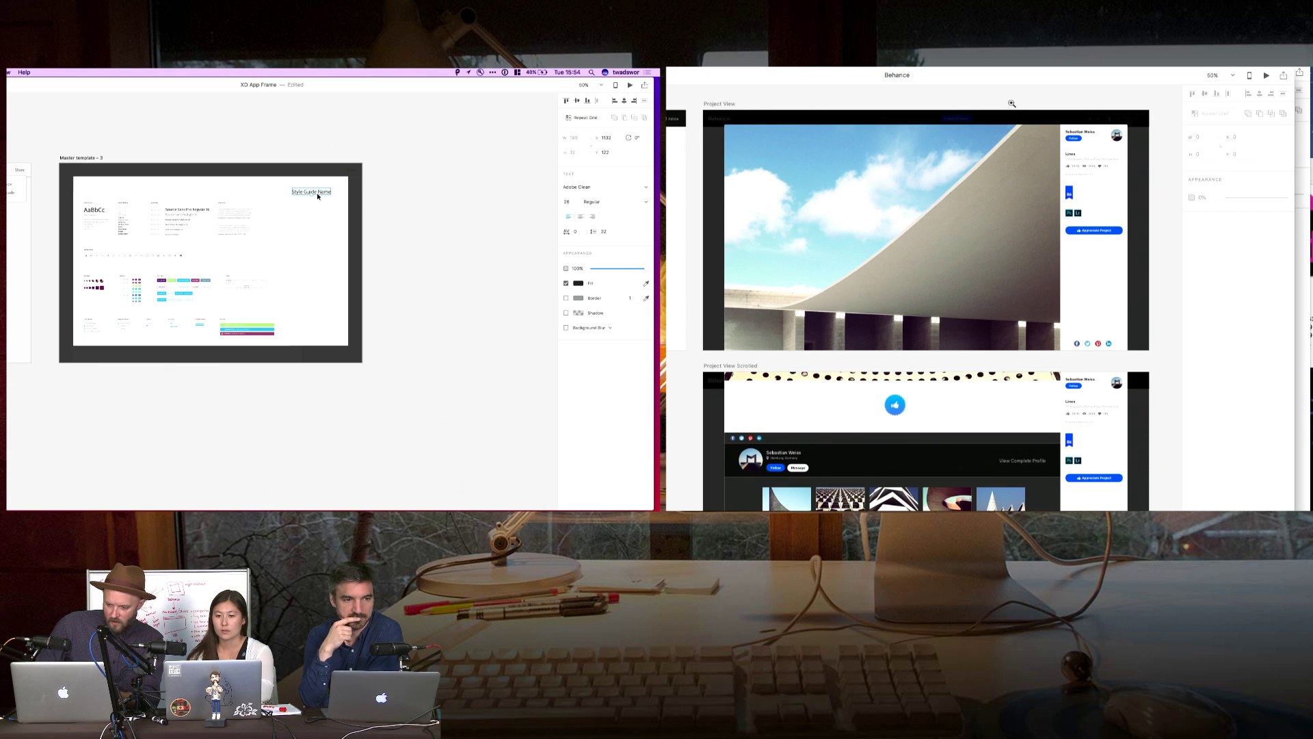
- Draw a small grey circle as an avatar placeholder to the right of the "Style Guide Name" text, modelled on the Behance project sidebar
{"action": "left_click_drag", "start_coordinate": [1012, 104], "coordinate": [1156, 311]}
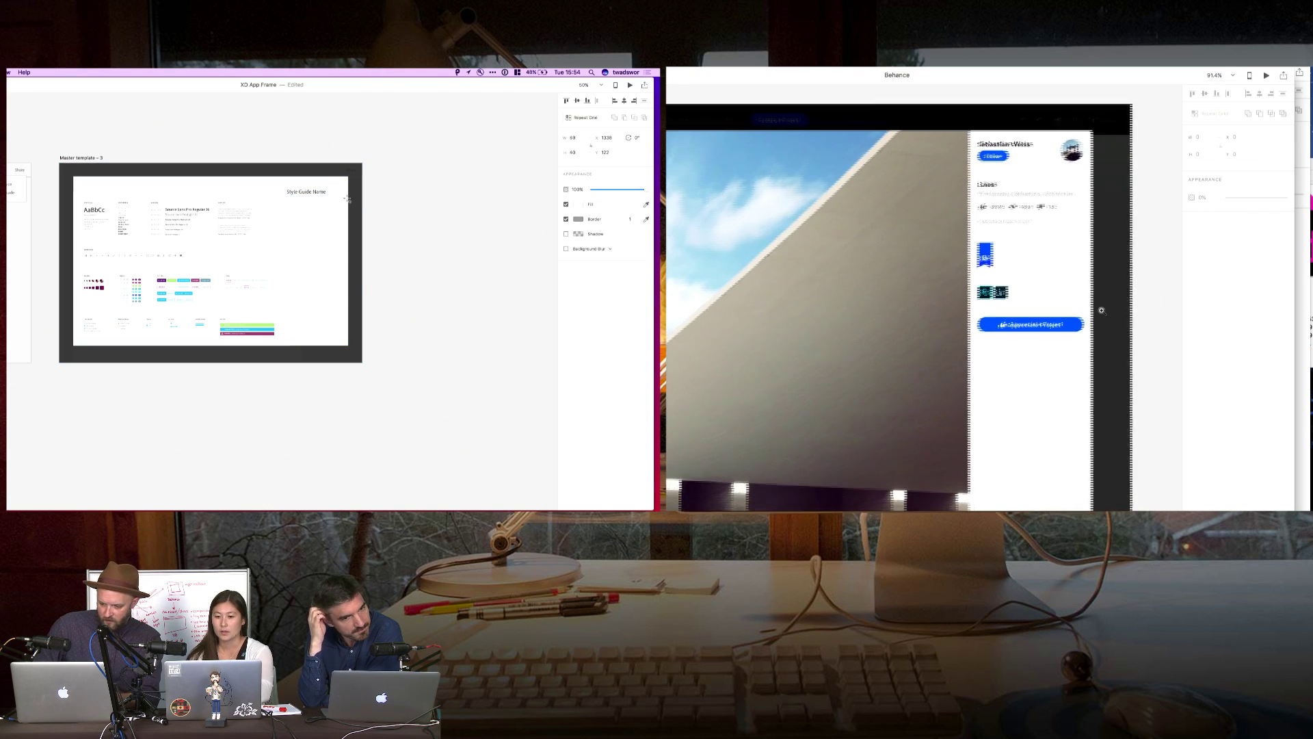
{"action": "left_click", "coordinate": [340, 194]}
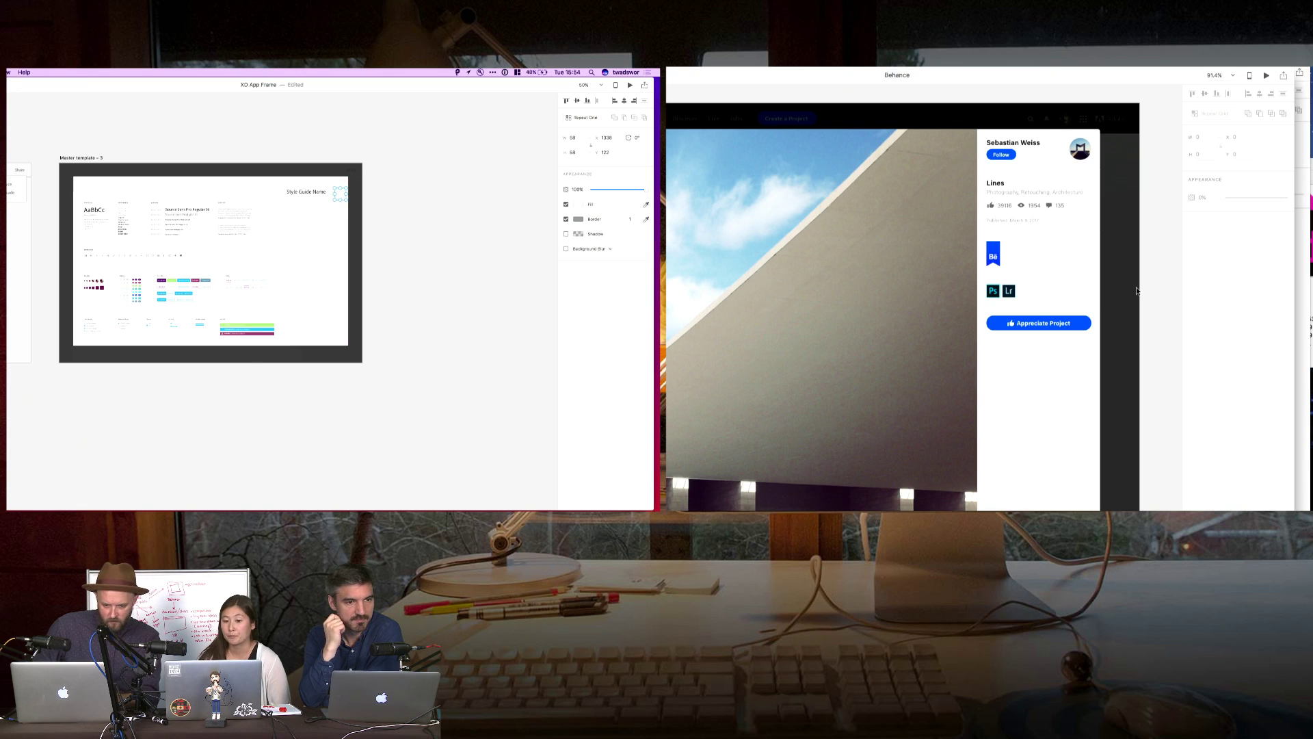
{"action": "left_click_drag", "start_coordinate": [340, 193], "coordinate": [338, 195]}
{"action": "left_click", "coordinate": [303, 194]}
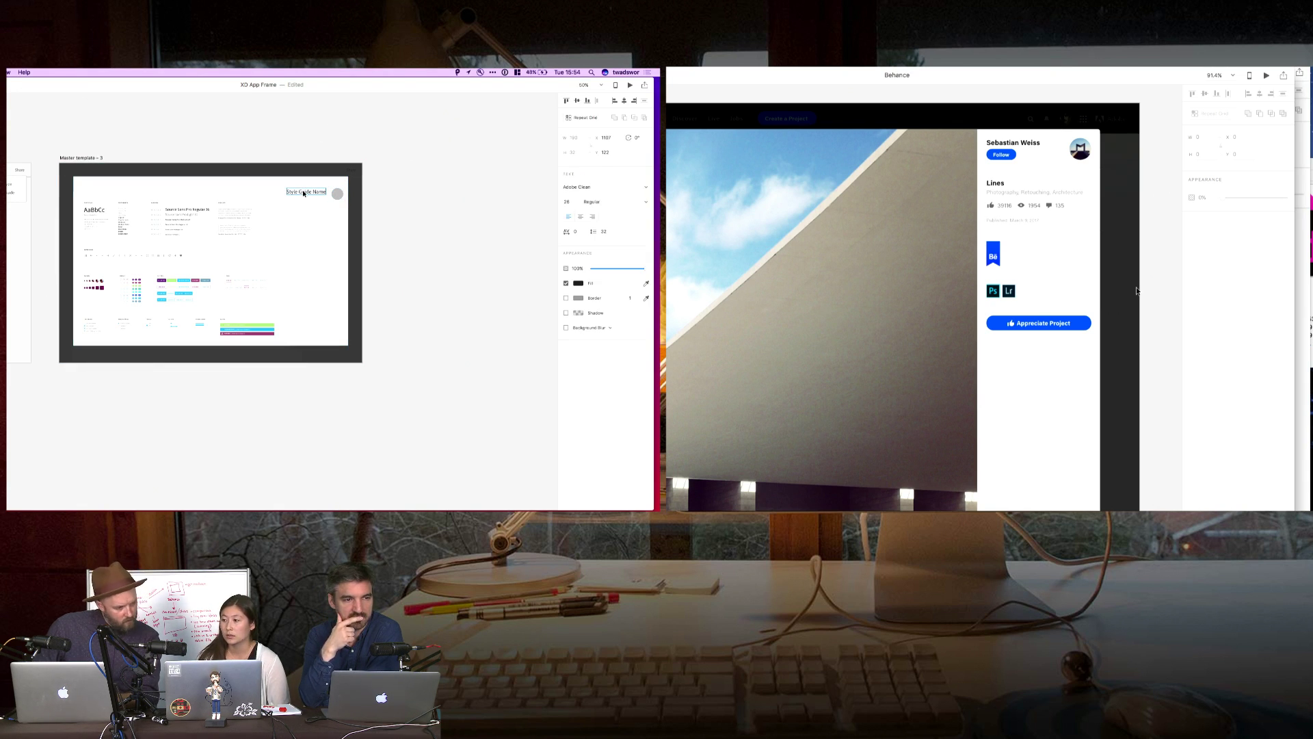
{"action": "left_click", "coordinate": [408, 211]}
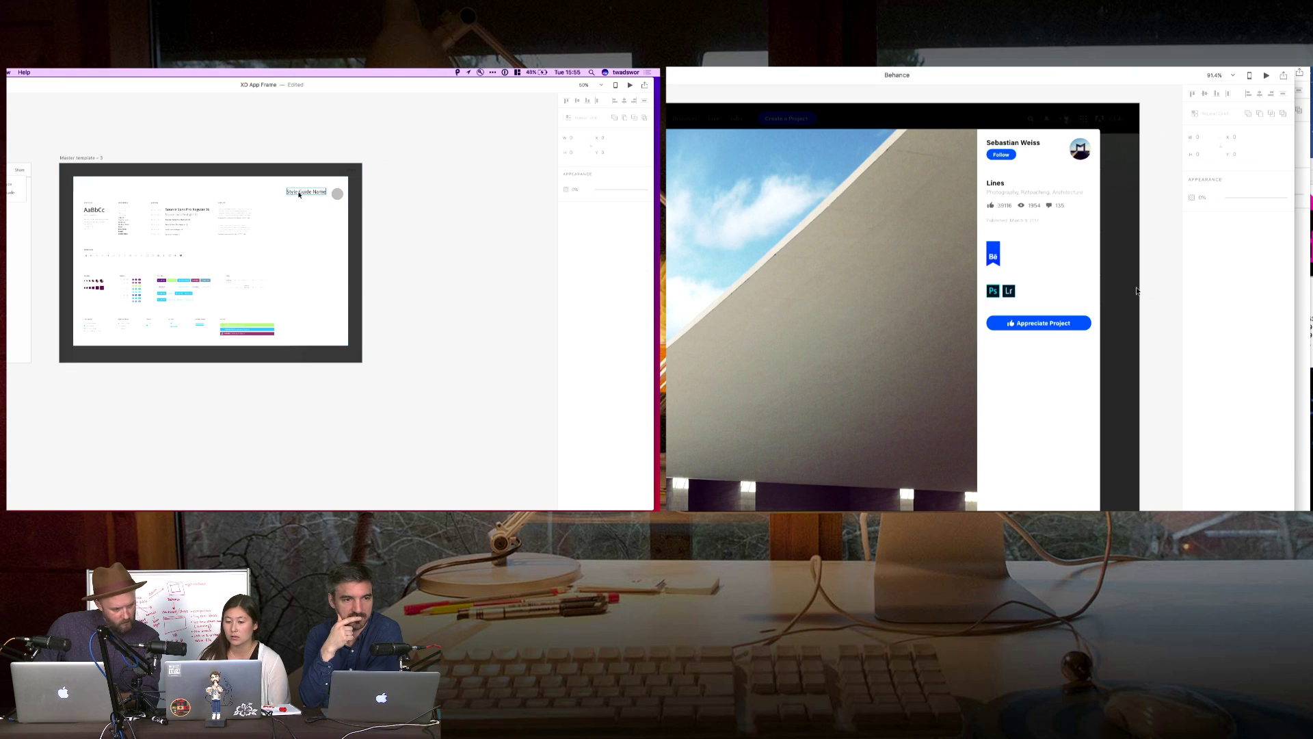
- Draw a horizontal divider line about 275 px long beneath the title and avatar circle, and nudge it up closer to them
{"action": "key", "text": "l"}
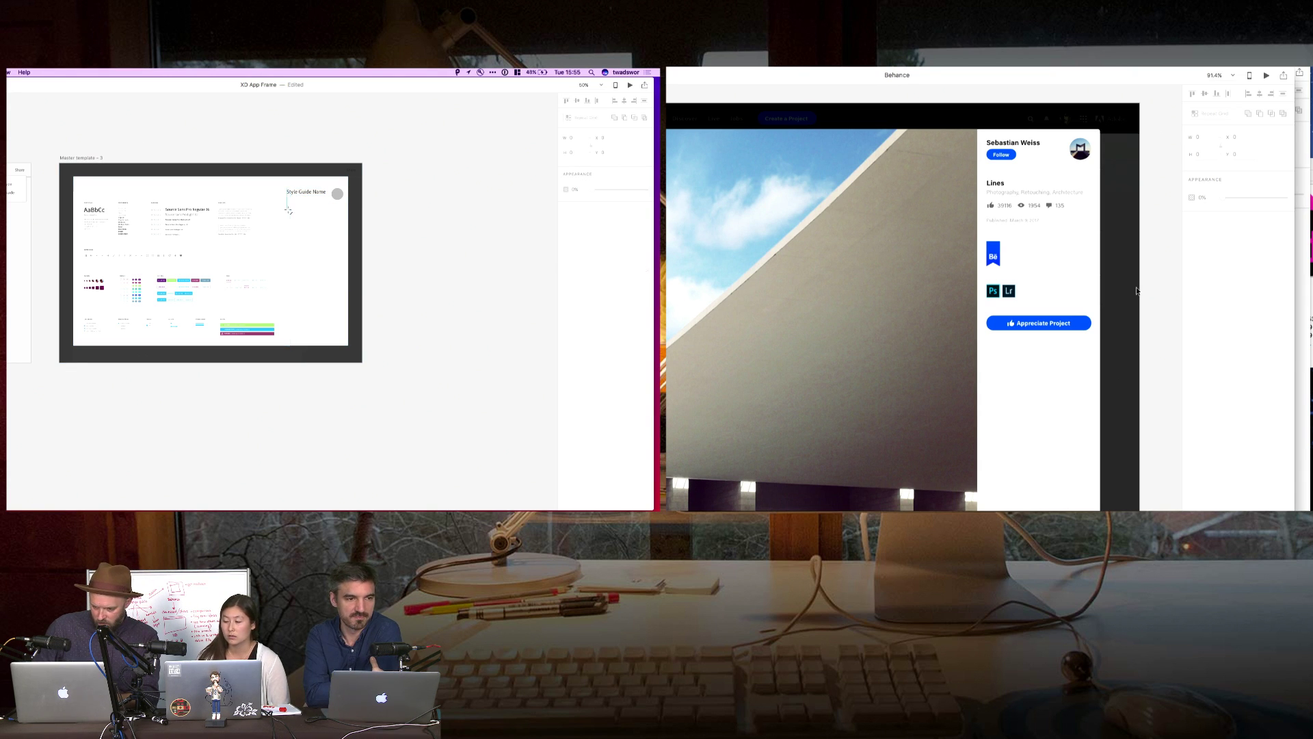
{"action": "left_click_drag", "start_coordinate": [288, 210], "coordinate": [344, 210]}
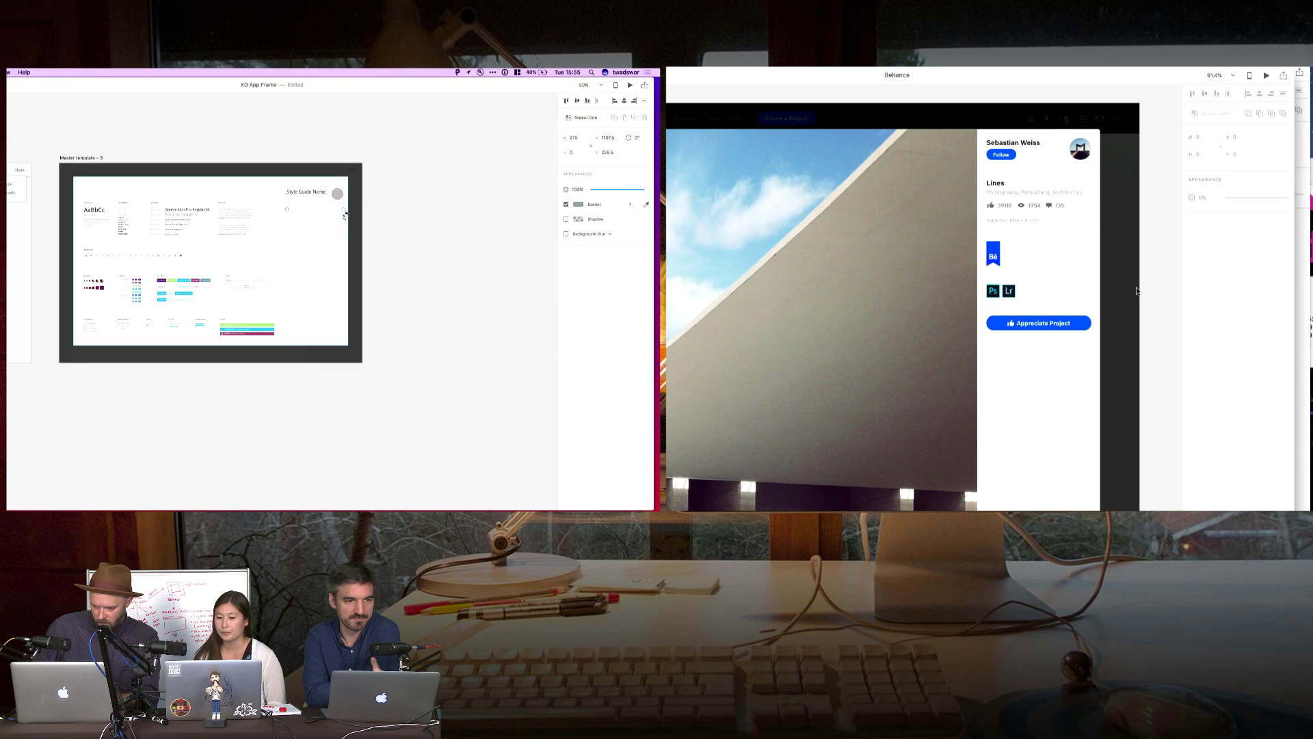
{"action": "key", "text": "shift+Up"}
{"action": "key", "text": "shift+Up"}
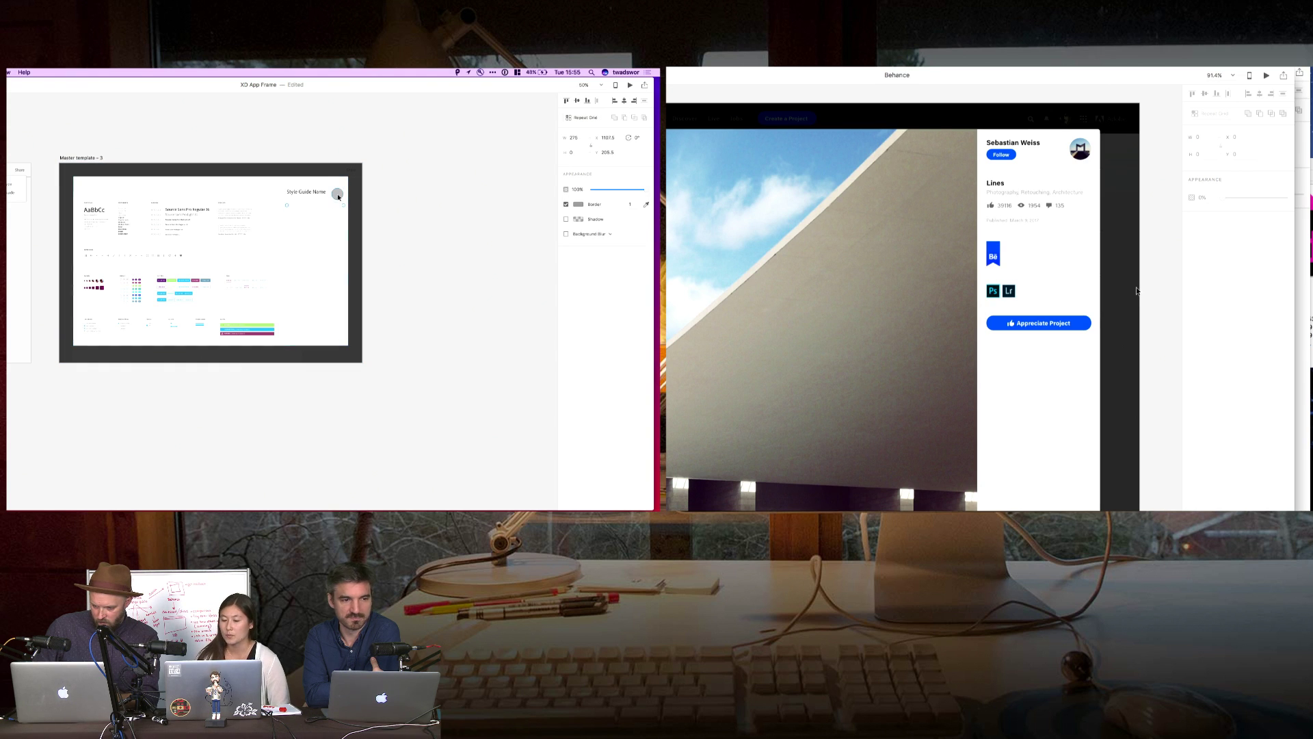
{"action": "left_click", "coordinate": [336, 196]}
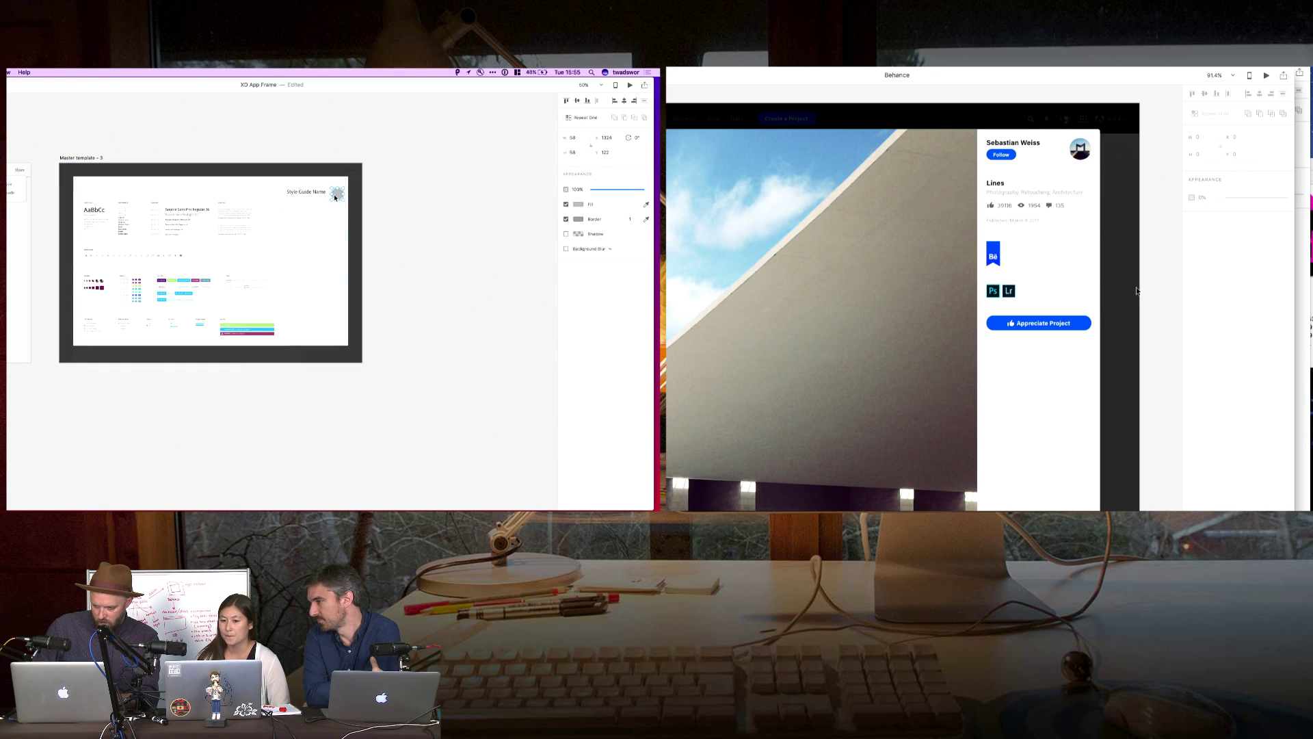
{"action": "left_click", "coordinate": [332, 205]}
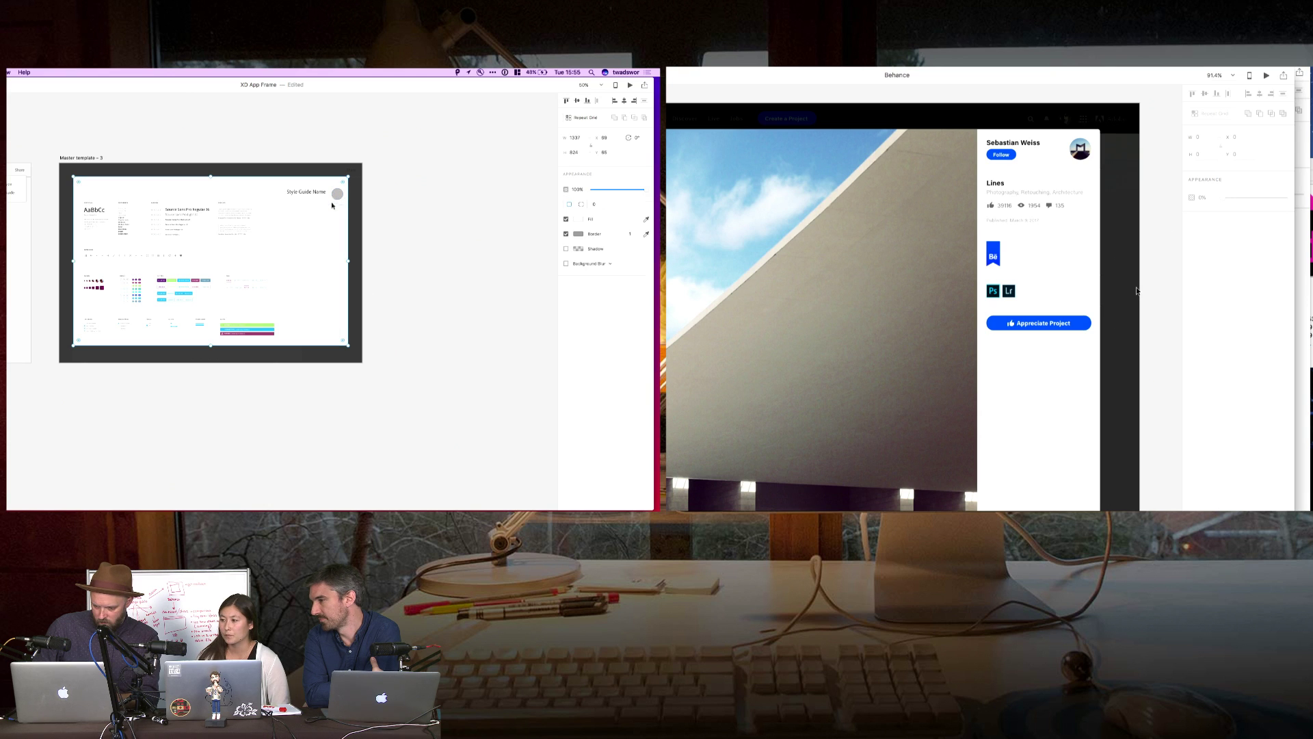
{"action": "key", "text": "Escape"}
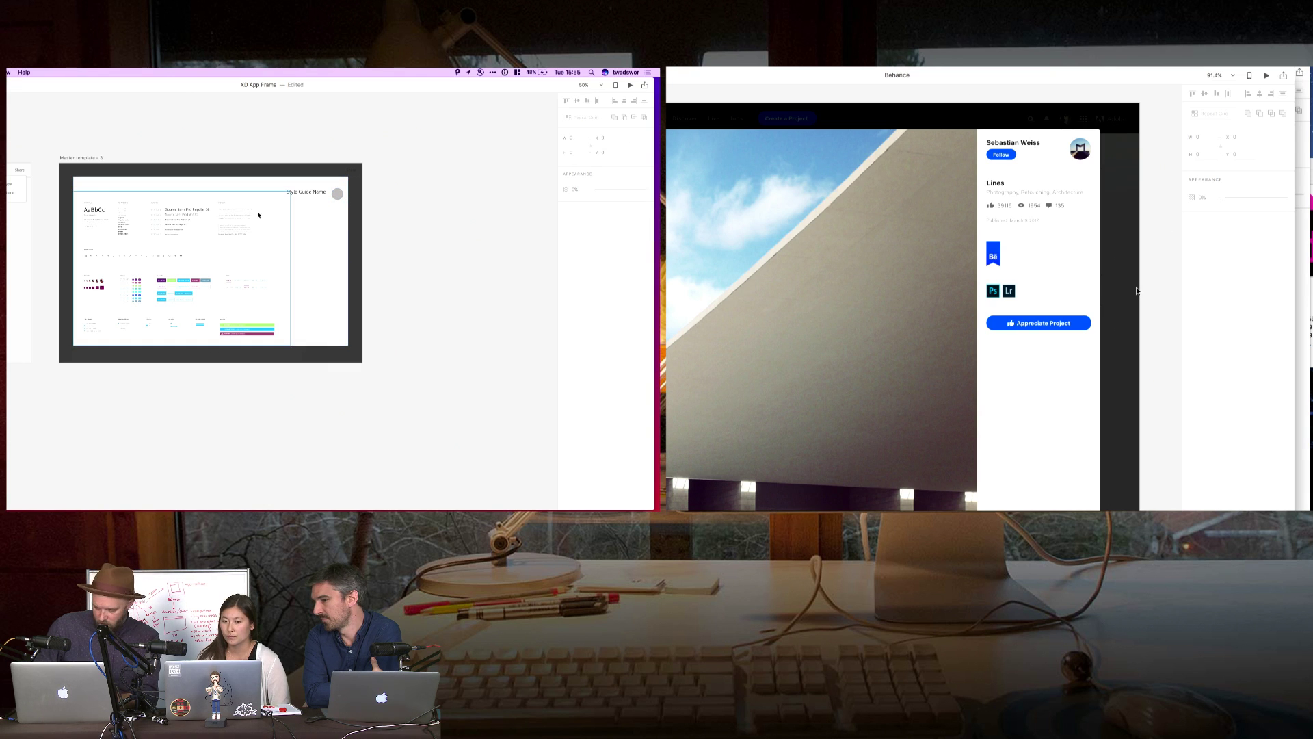
- Draw a thin grey placeholder bar about 245 px wide below the divider line, without a border and with rounded corners
{"action": "key", "text": "t"}
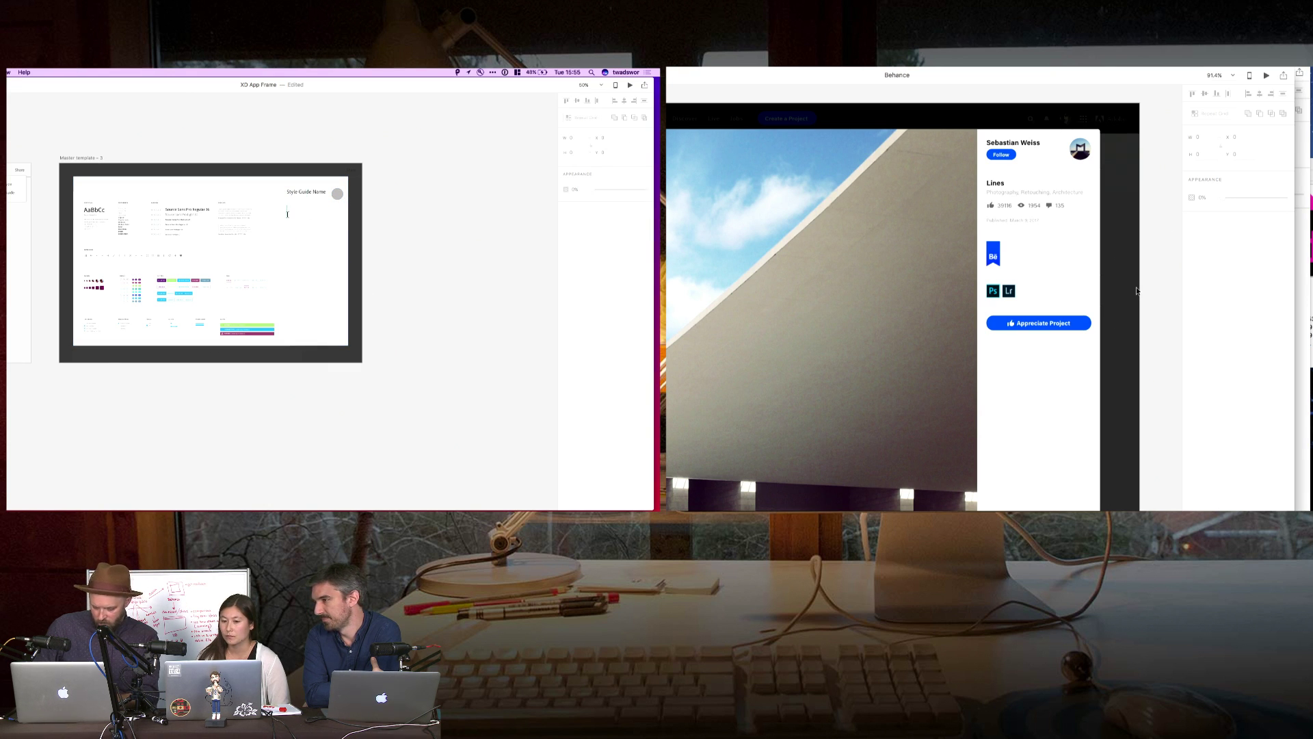
{"action": "left_click", "coordinate": [324, 209]}
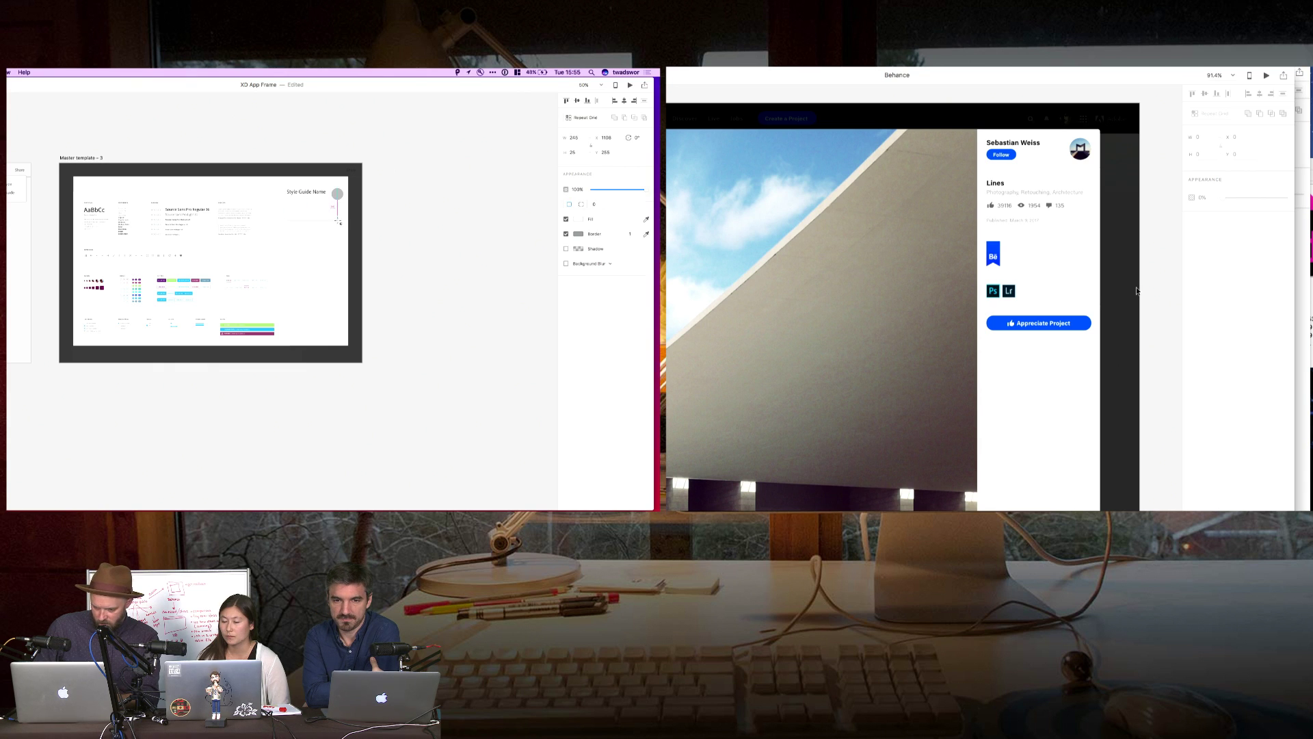
{"action": "left_click", "coordinate": [340, 219]}
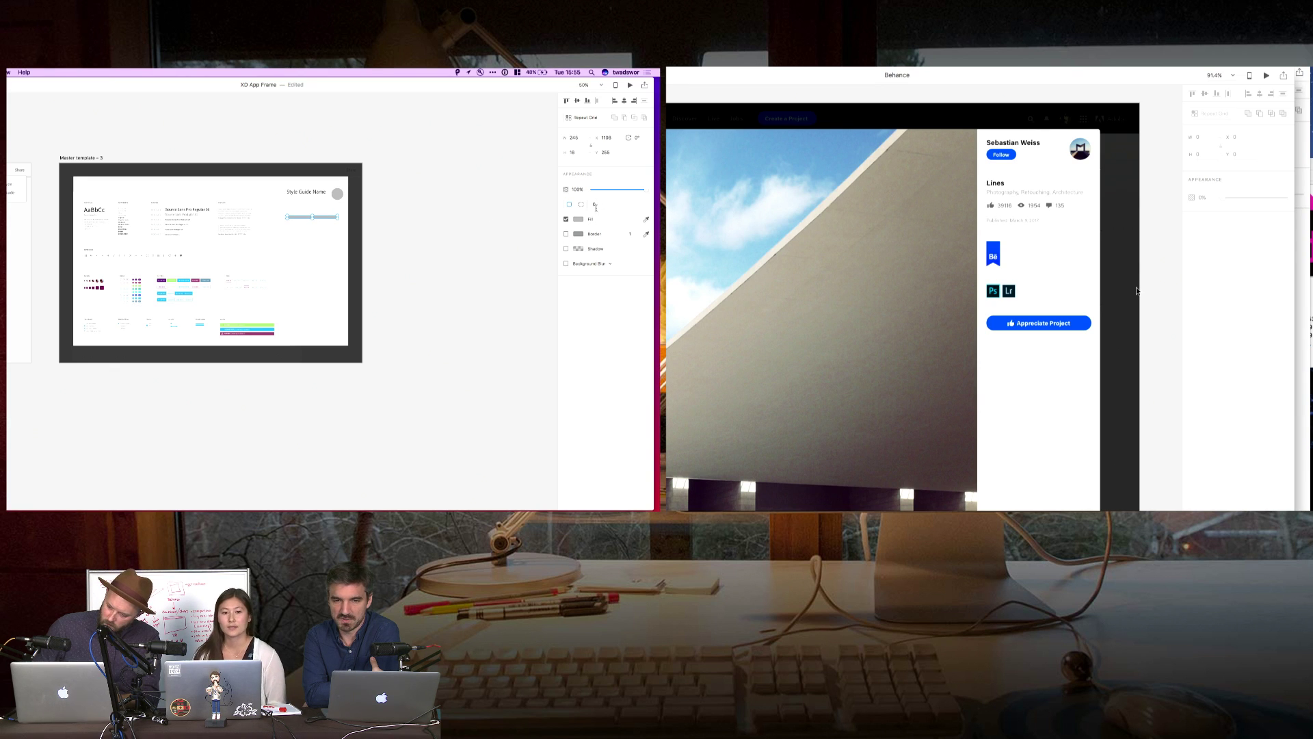
{"action": "left_click", "coordinate": [596, 205]}
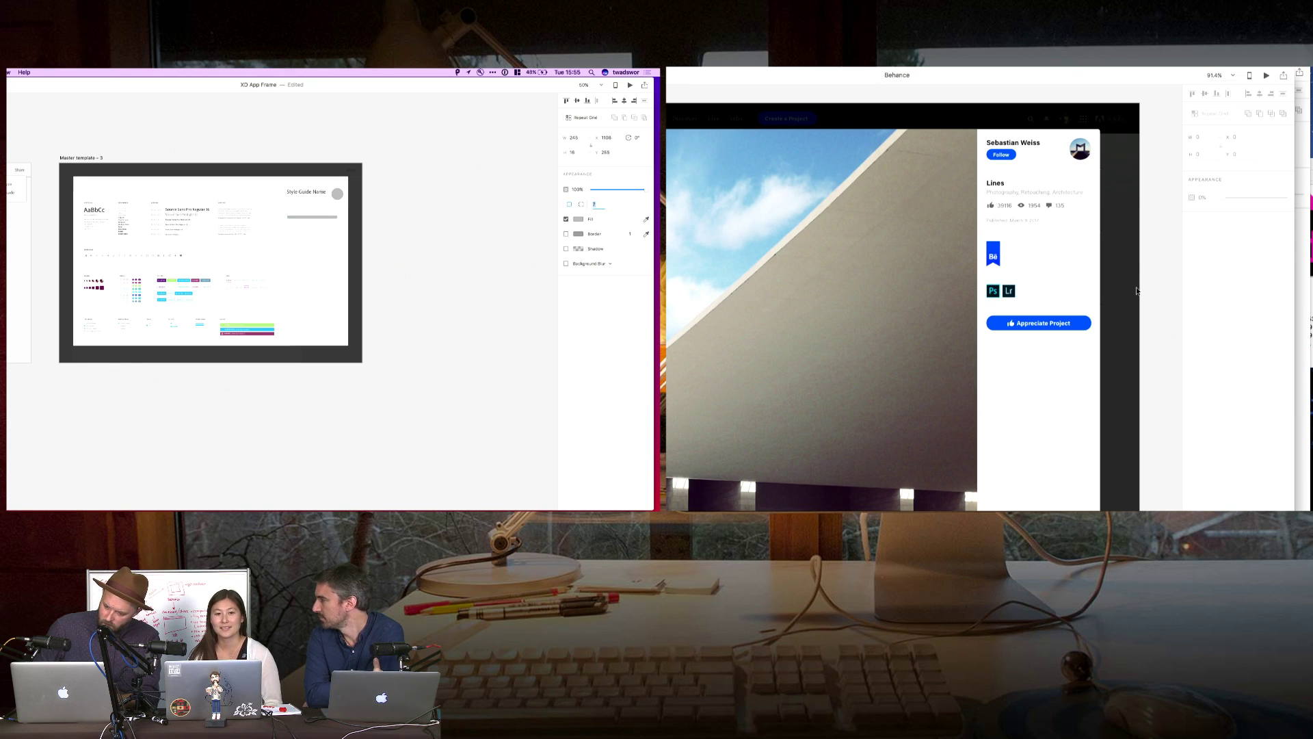
{"action": "left_click", "coordinate": [465, 195]}
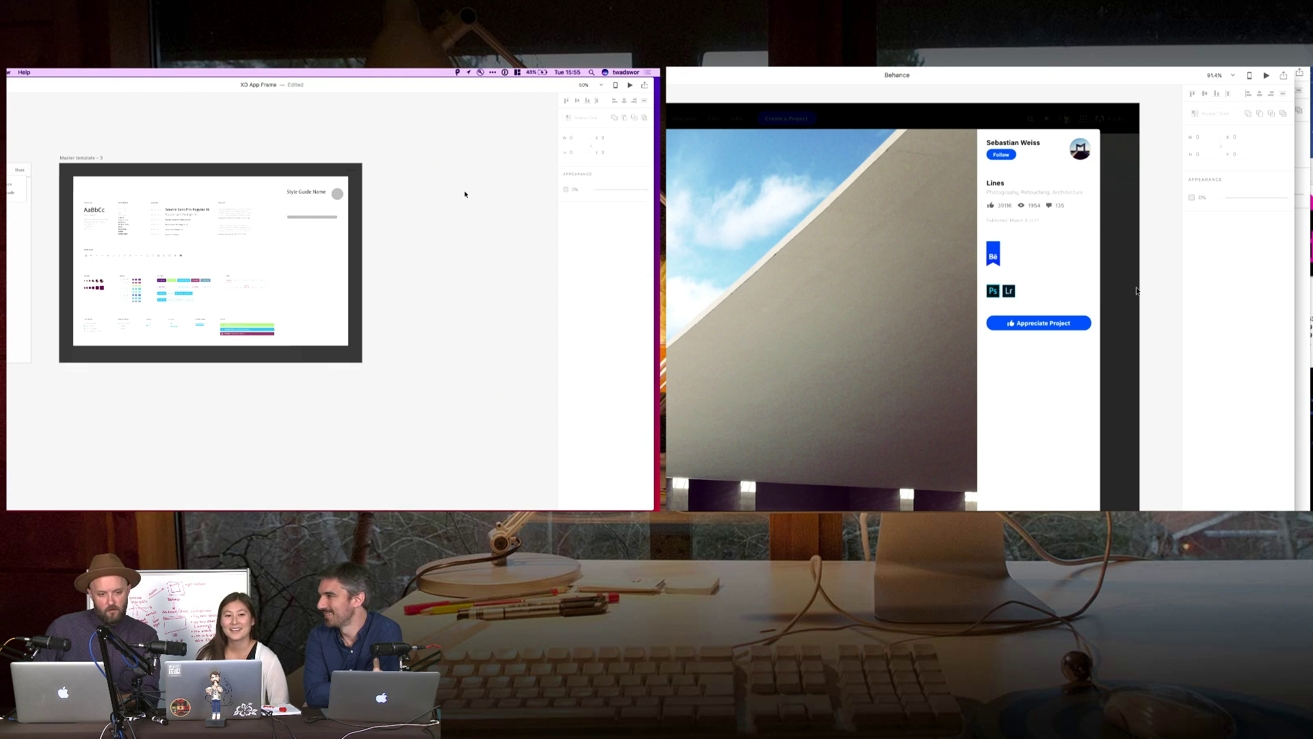
- Move the grey placeholder bar up closer to the title and shift the avatar circle slightly outward
{"action": "left_click", "coordinate": [331, 218]}
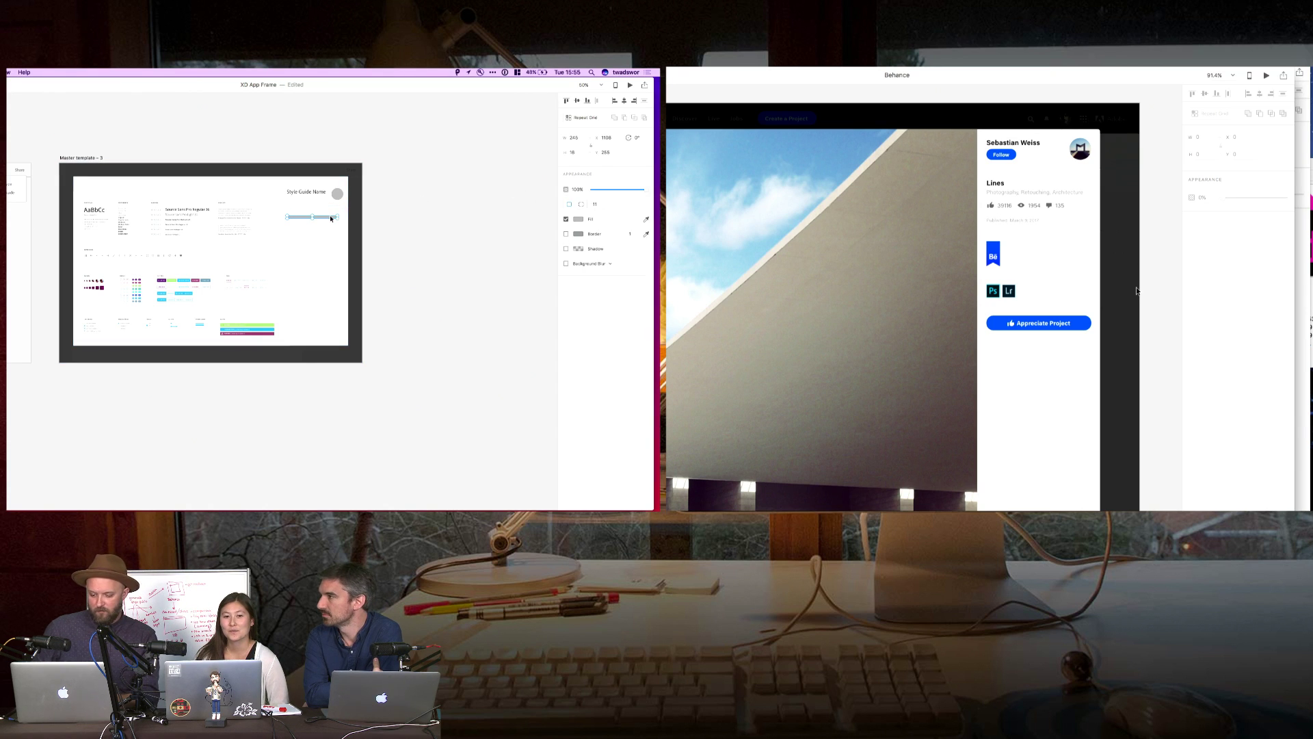
{"action": "key", "text": "shift+Up"}
{"action": "key", "text": "shift+Up"}
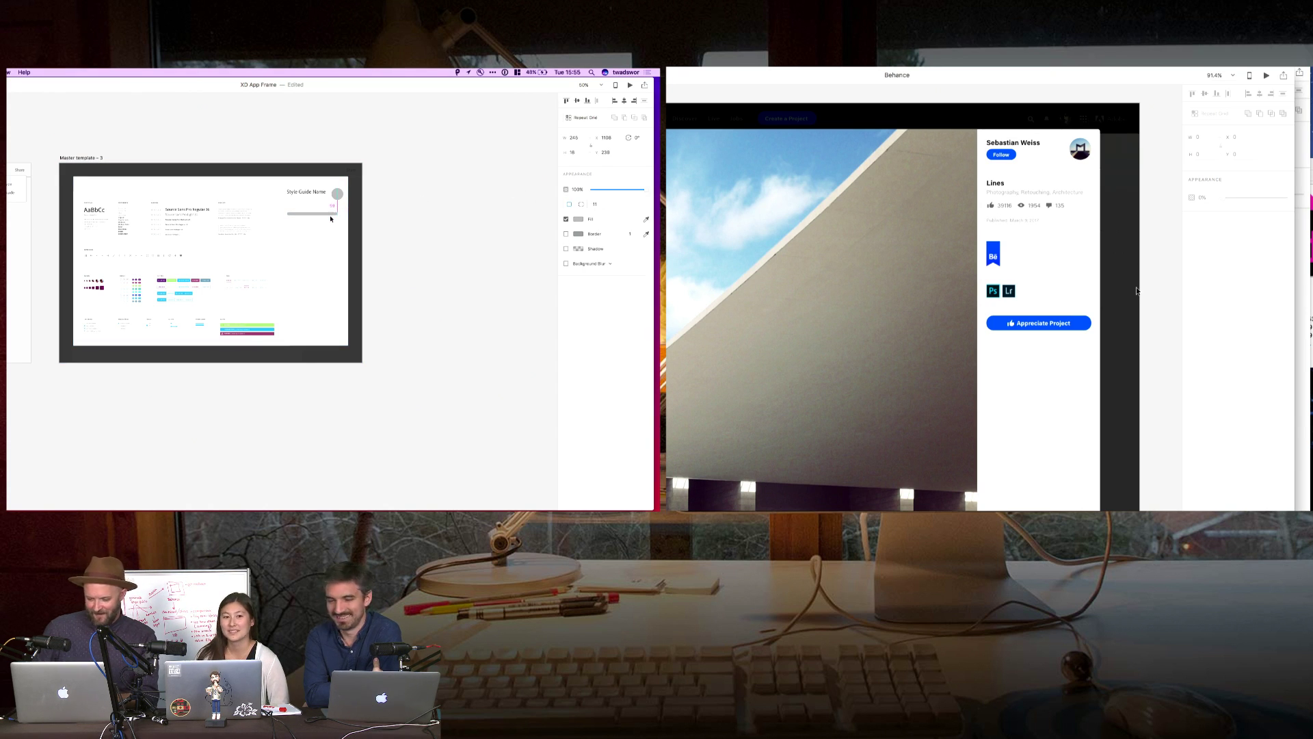
{"action": "left_click", "coordinate": [338, 197]}
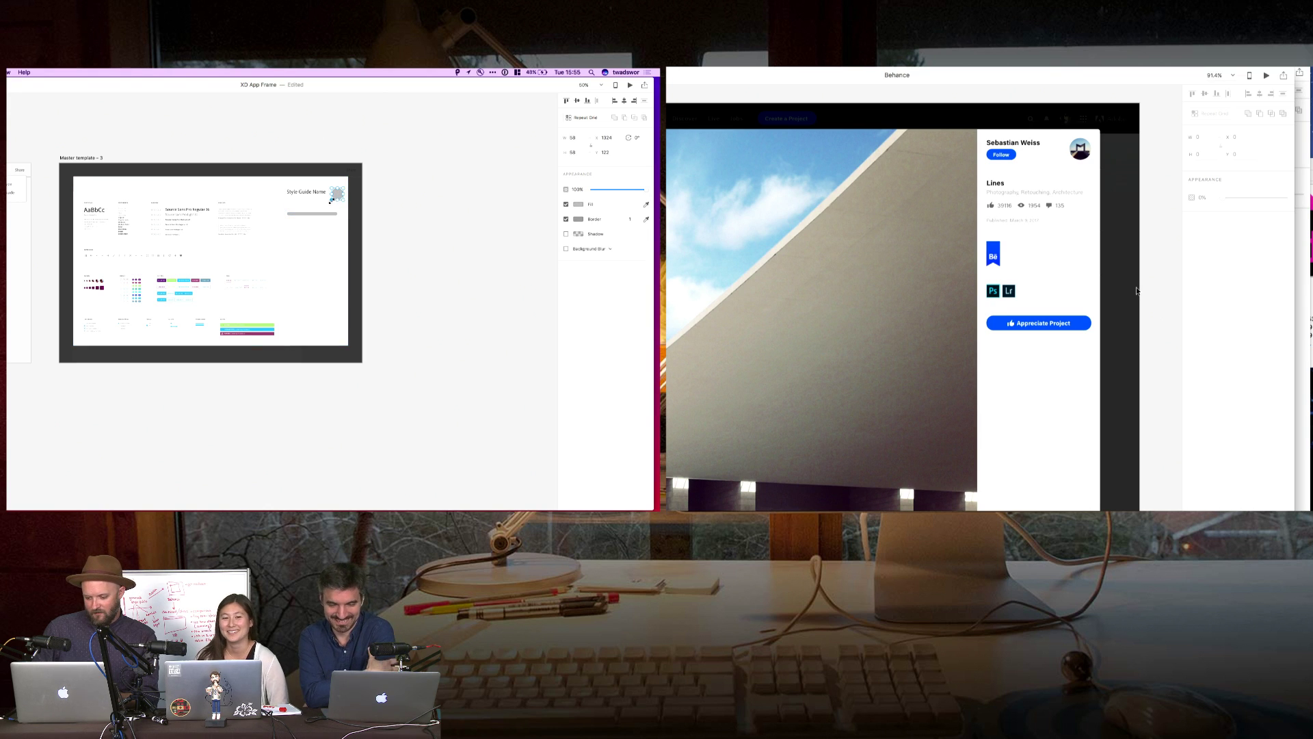
{"action": "left_click", "coordinate": [334, 206]}
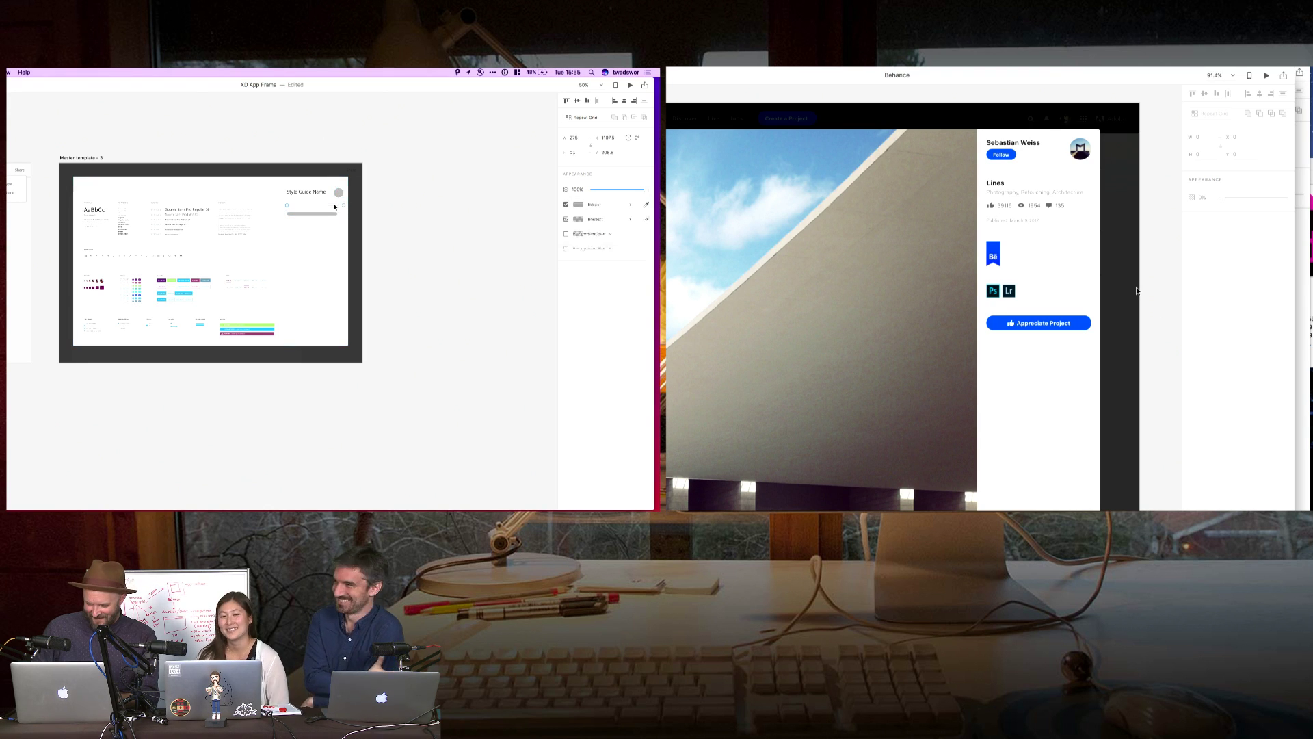
{"action": "left_click", "coordinate": [334, 213], "text": "shift"}
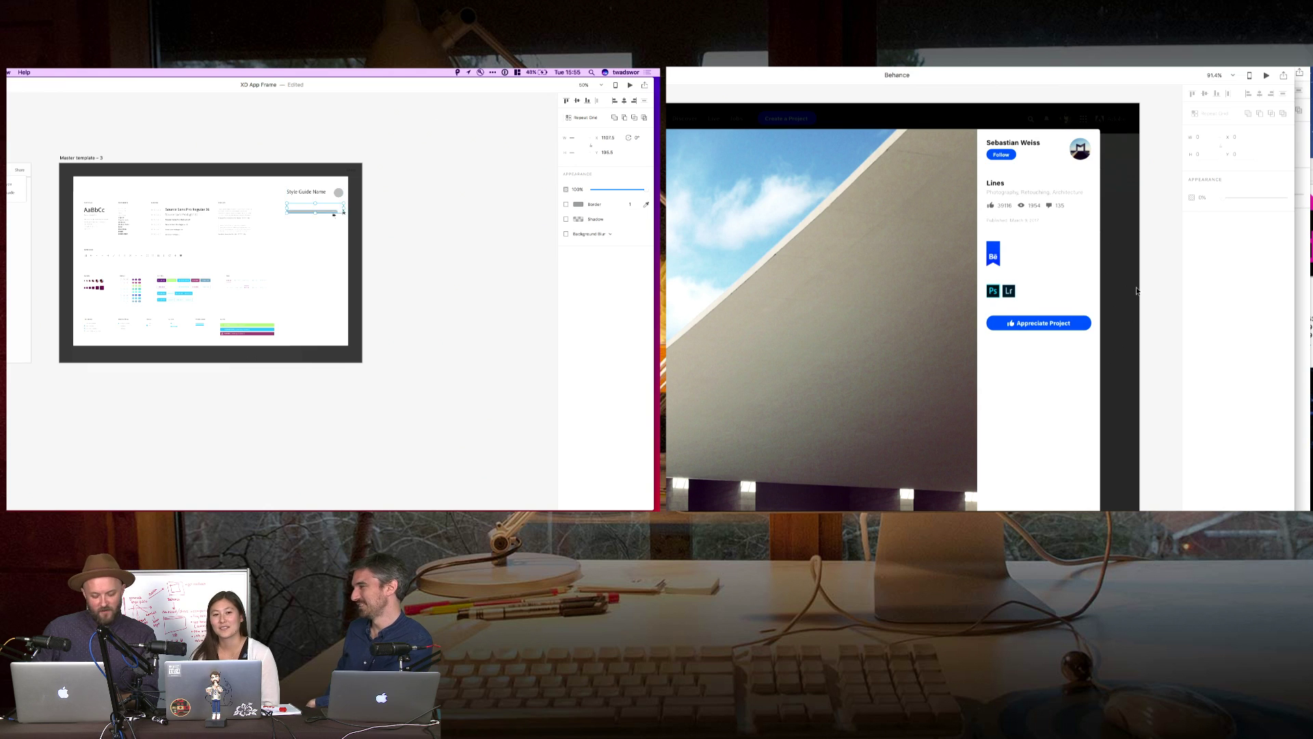
- Turn the grey placeholder bar into a Repeat Grid and extend it downward to six stacked bars, about 205 px tall overall
{"action": "left_click", "coordinate": [331, 212]}
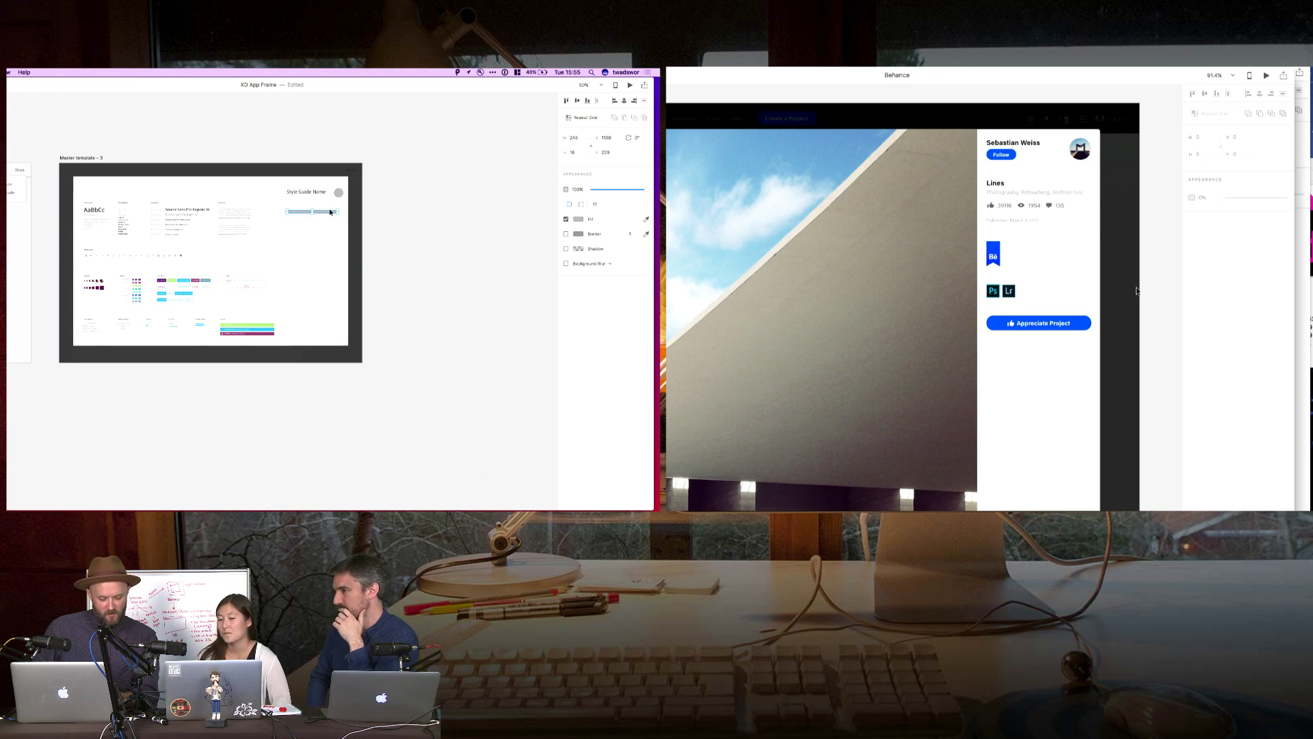
{"action": "left_click_drag", "start_coordinate": [331, 211], "coordinate": [331, 215]}
{"action": "key", "text": "super+z"}
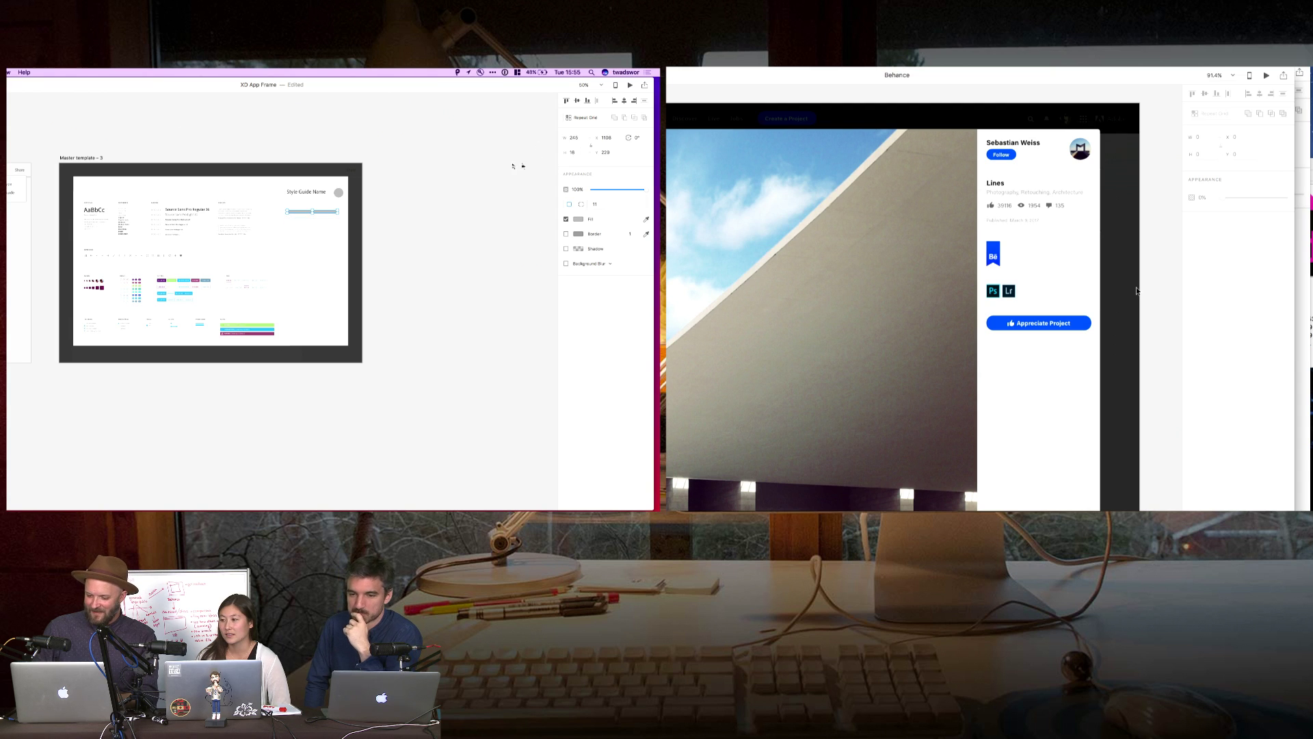
{"action": "left_click", "coordinate": [580, 119]}
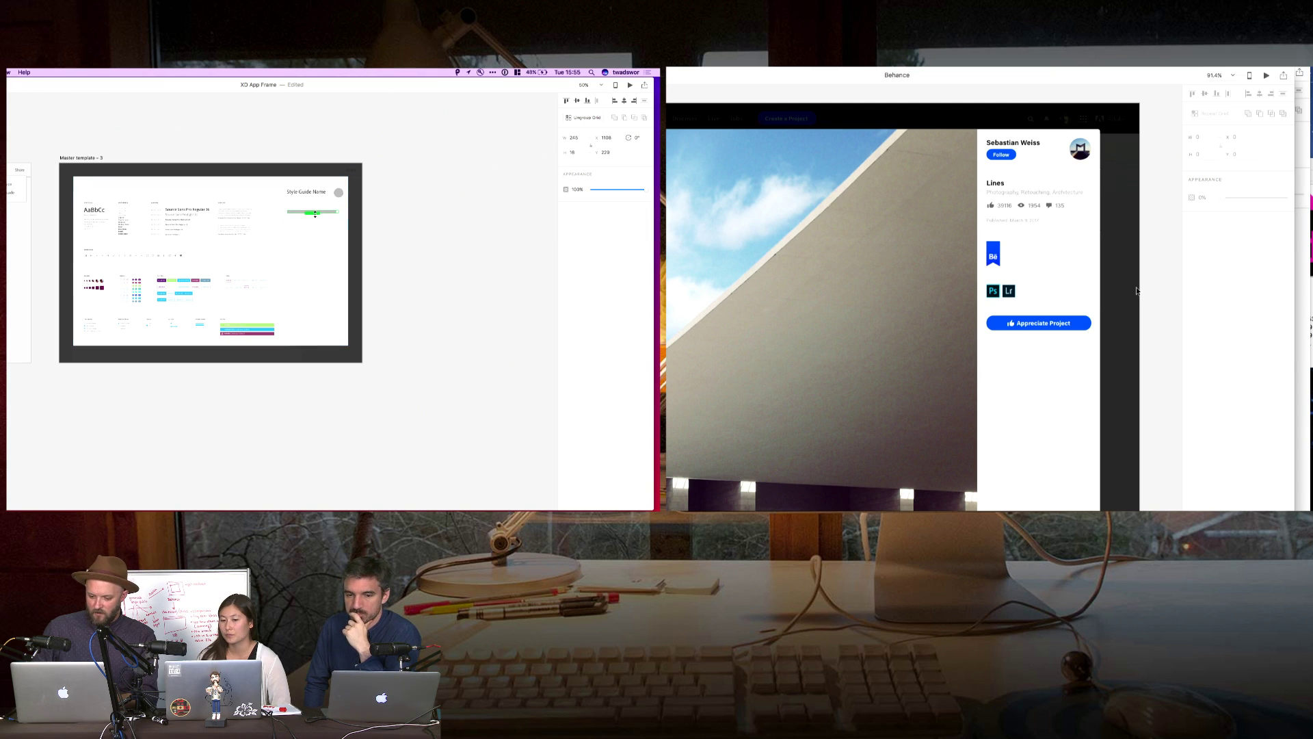
{"action": "left_click_drag", "start_coordinate": [313, 215], "coordinate": [318, 250]}
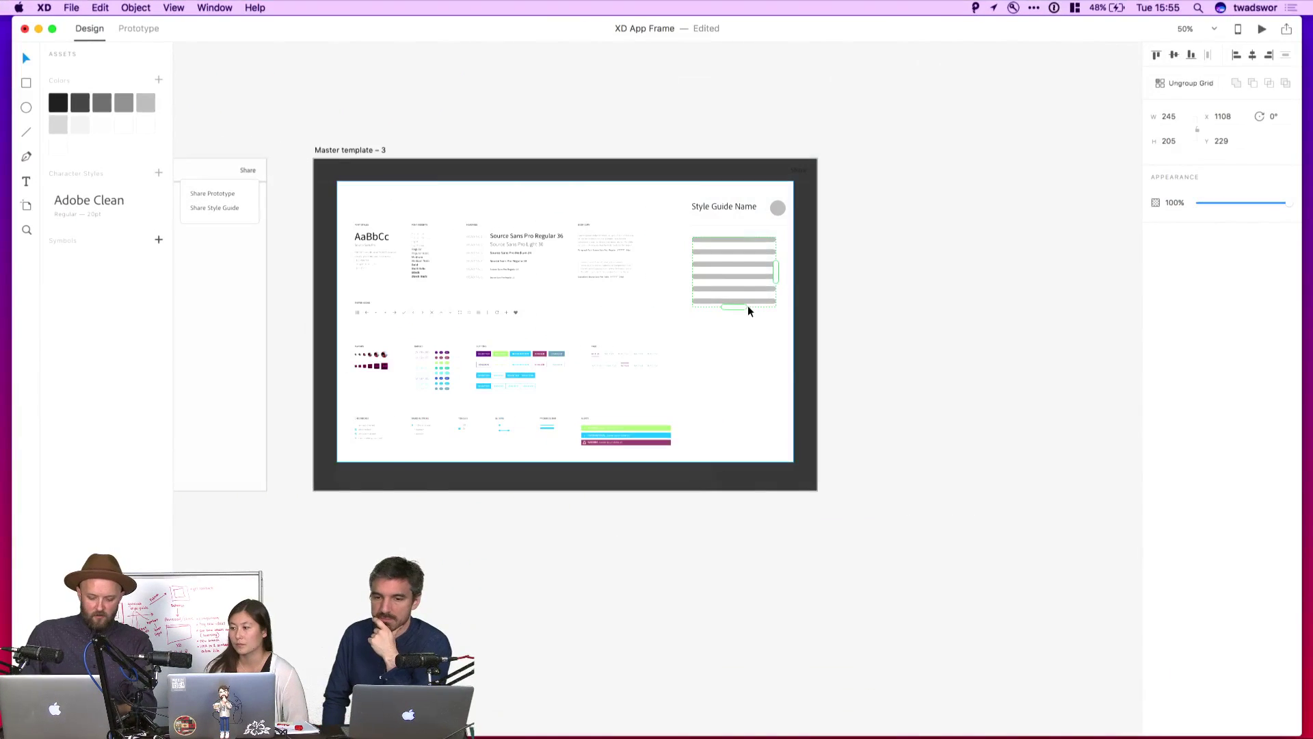
- Undo the repeat grid of grey bars, duplicate the single bar just below itself, and set the copy's width to 195
{"action": "key", "text": "super+z"}
{"action": "key", "text": "super+z"}
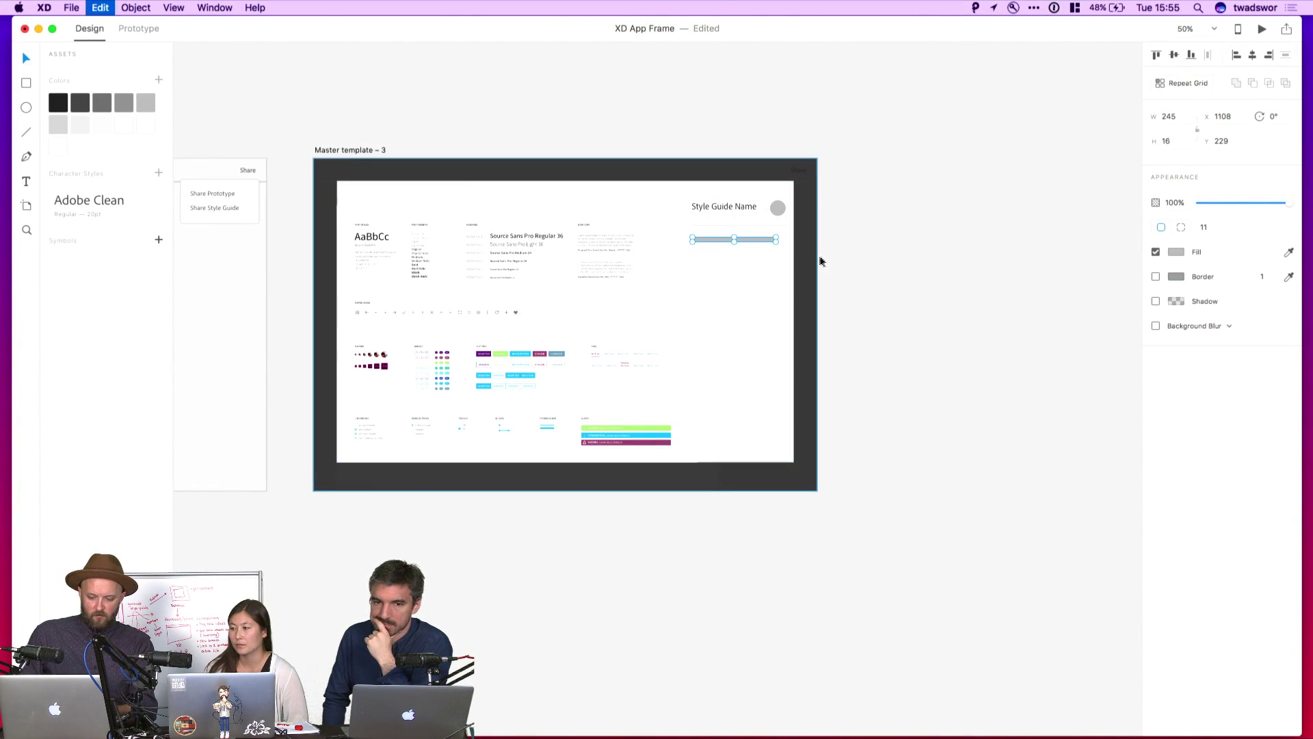
{"action": "left_click_drag", "start_coordinate": [771, 245], "coordinate": [766, 256]}
{"action": "left_click", "coordinate": [1183, 120]}
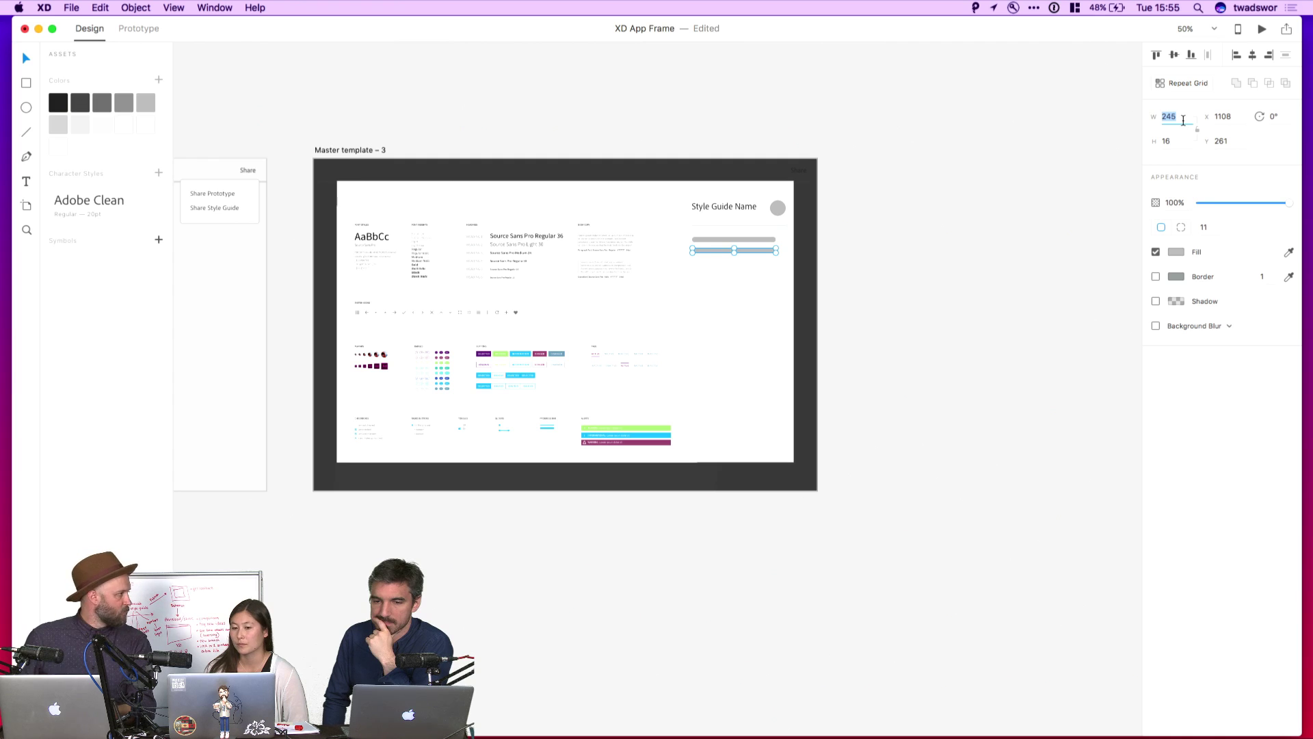
{"action": "type", "text": "225"}
{"action": "key", "text": "Return"}
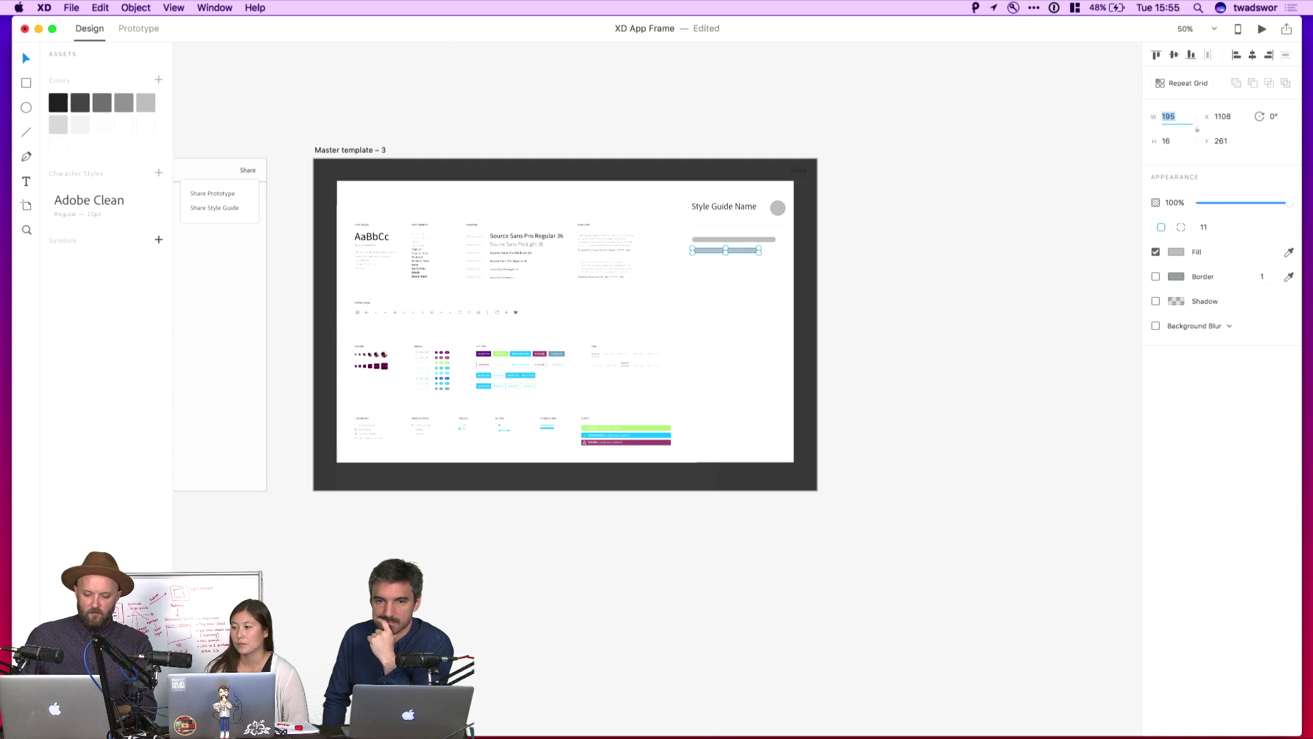
- Duplicate the divider line below the two bars and repeat bars and lower divider as a Repeat Grid with two sets, about 167.5 px tall
{"action": "left_click", "coordinate": [755, 240], "text": "shift"}
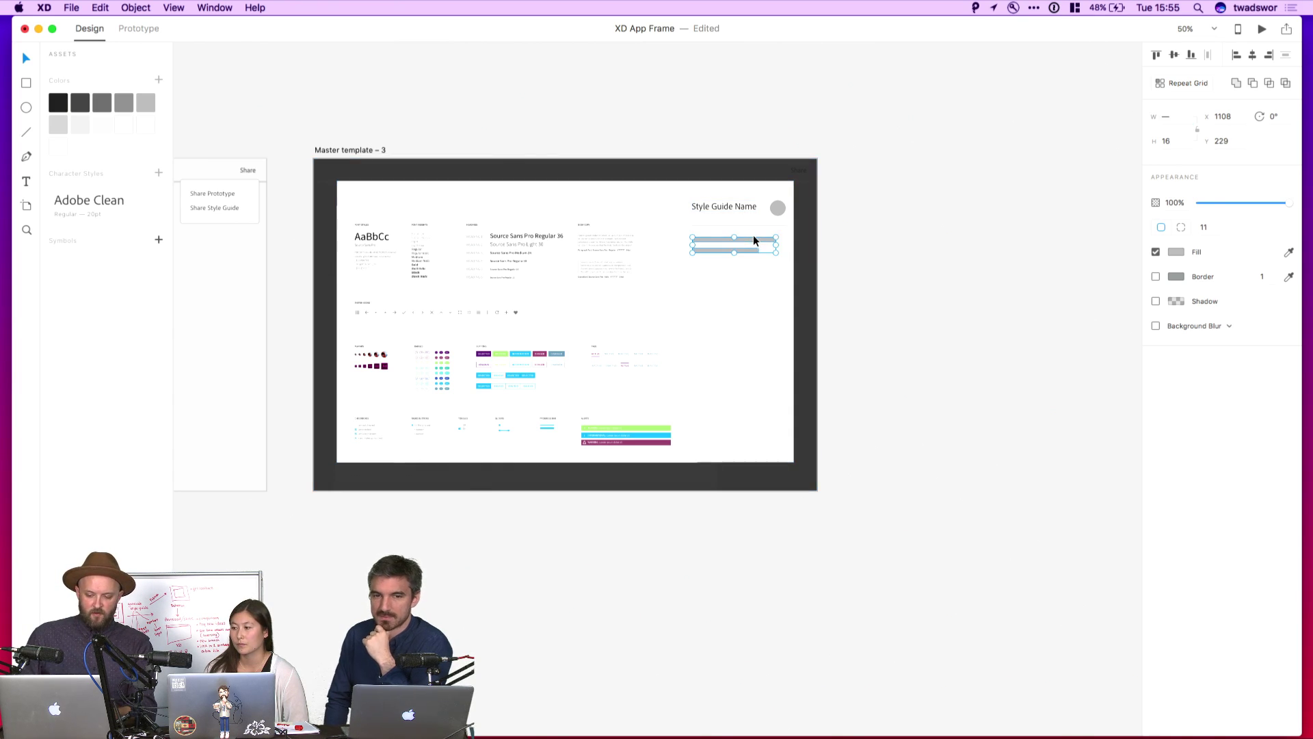
{"action": "left_click", "coordinate": [1170, 84]}
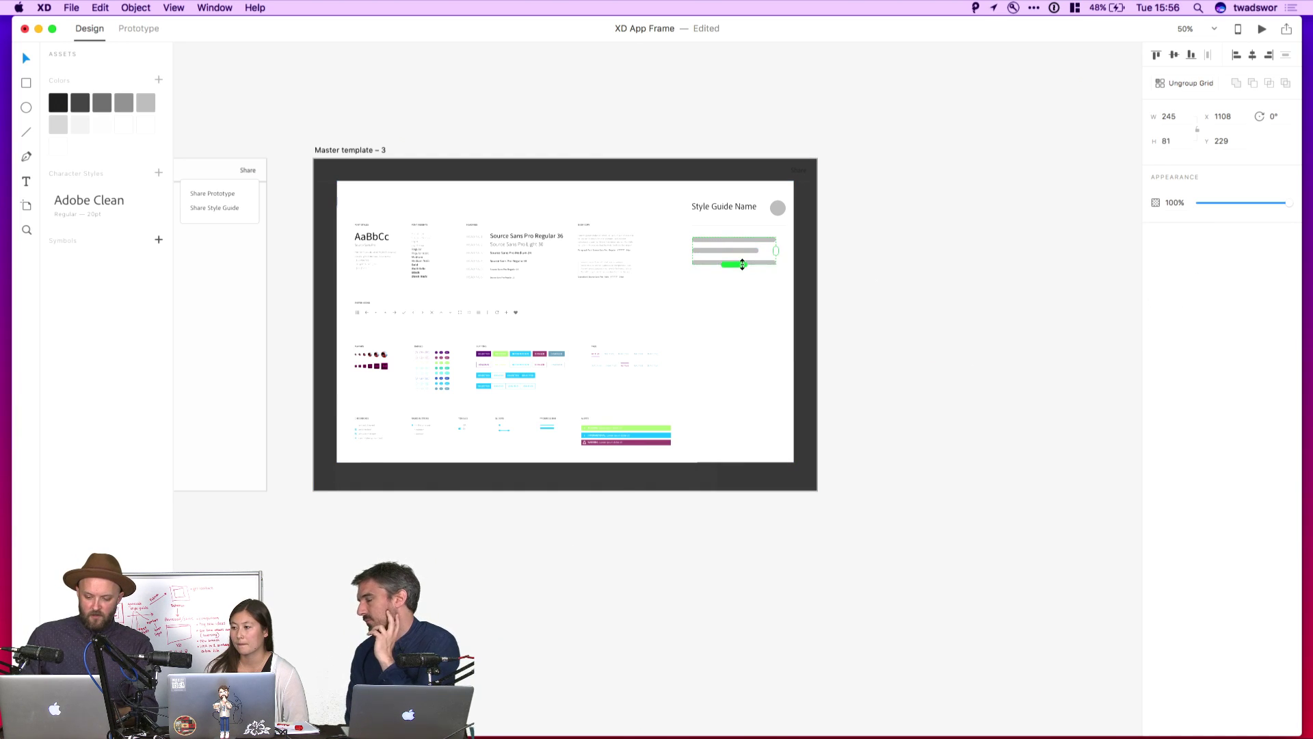
{"action": "left_click", "coordinate": [721, 223]}
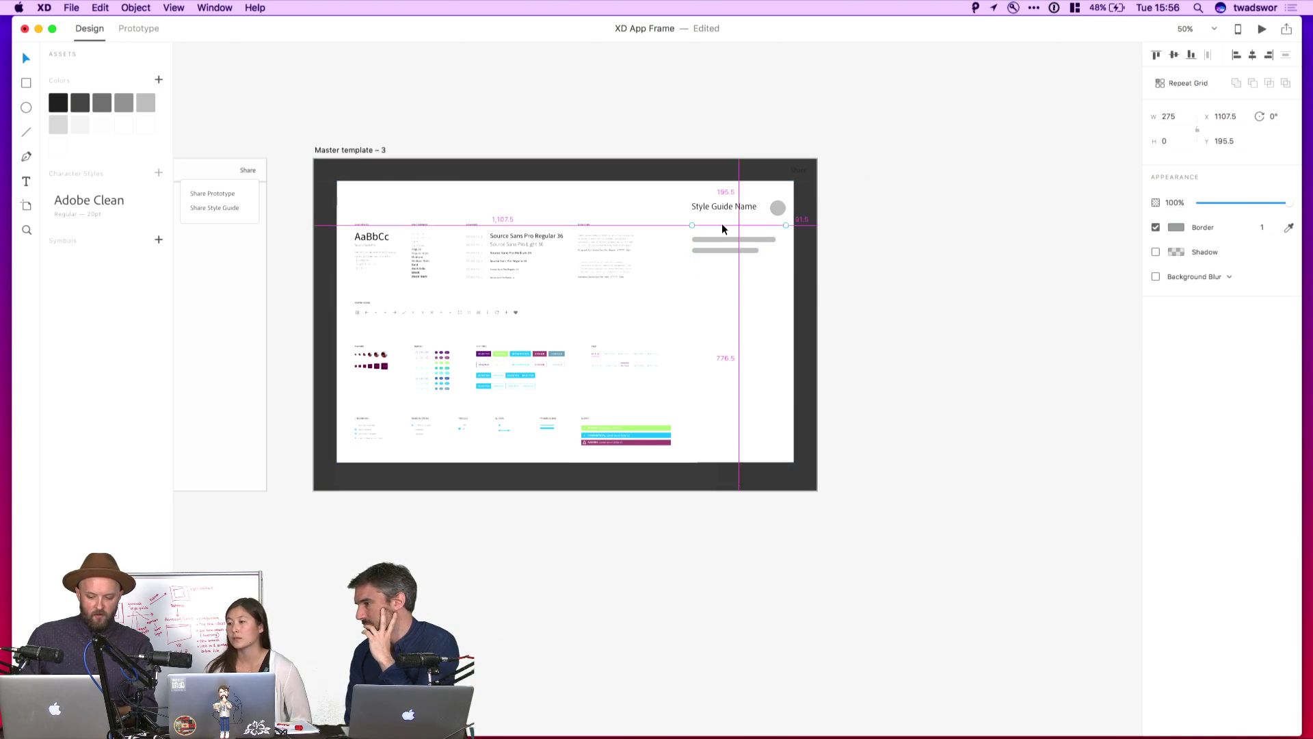
{"action": "left_click", "coordinate": [728, 254], "text": "shift"}
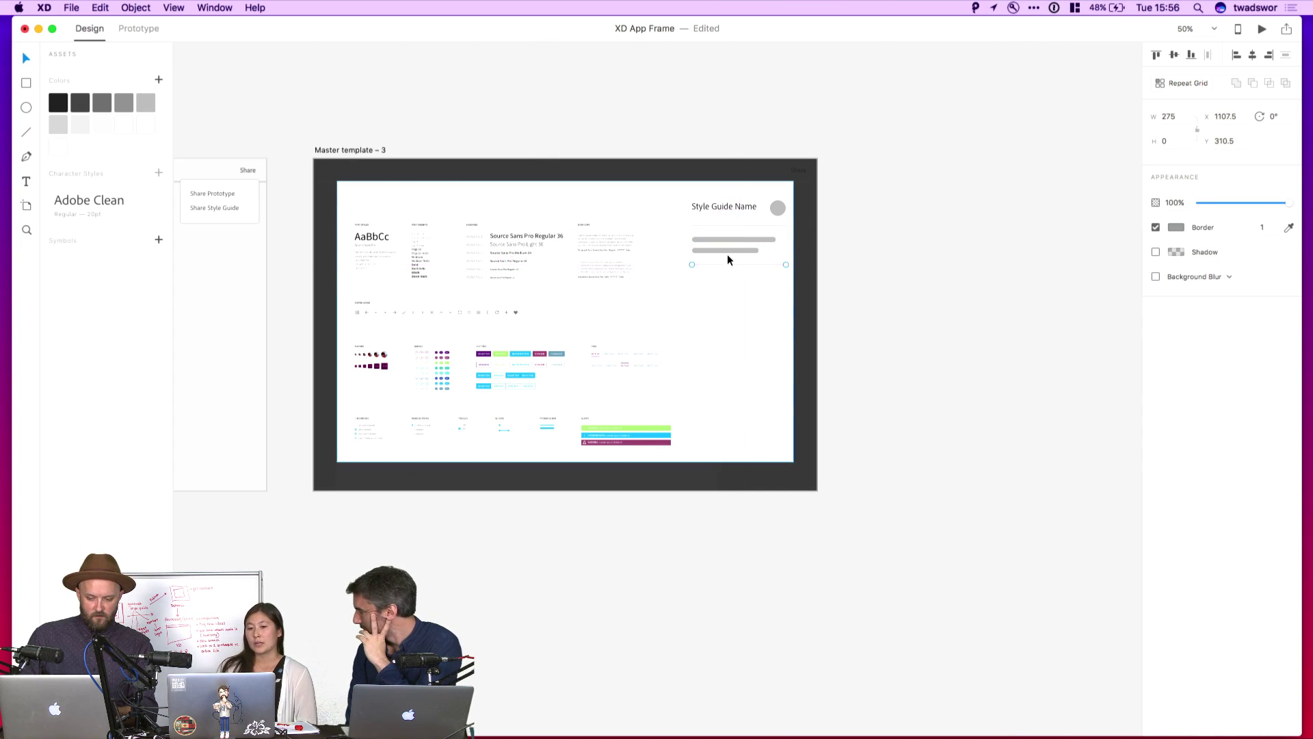
{"action": "left_click", "coordinate": [1184, 83]}
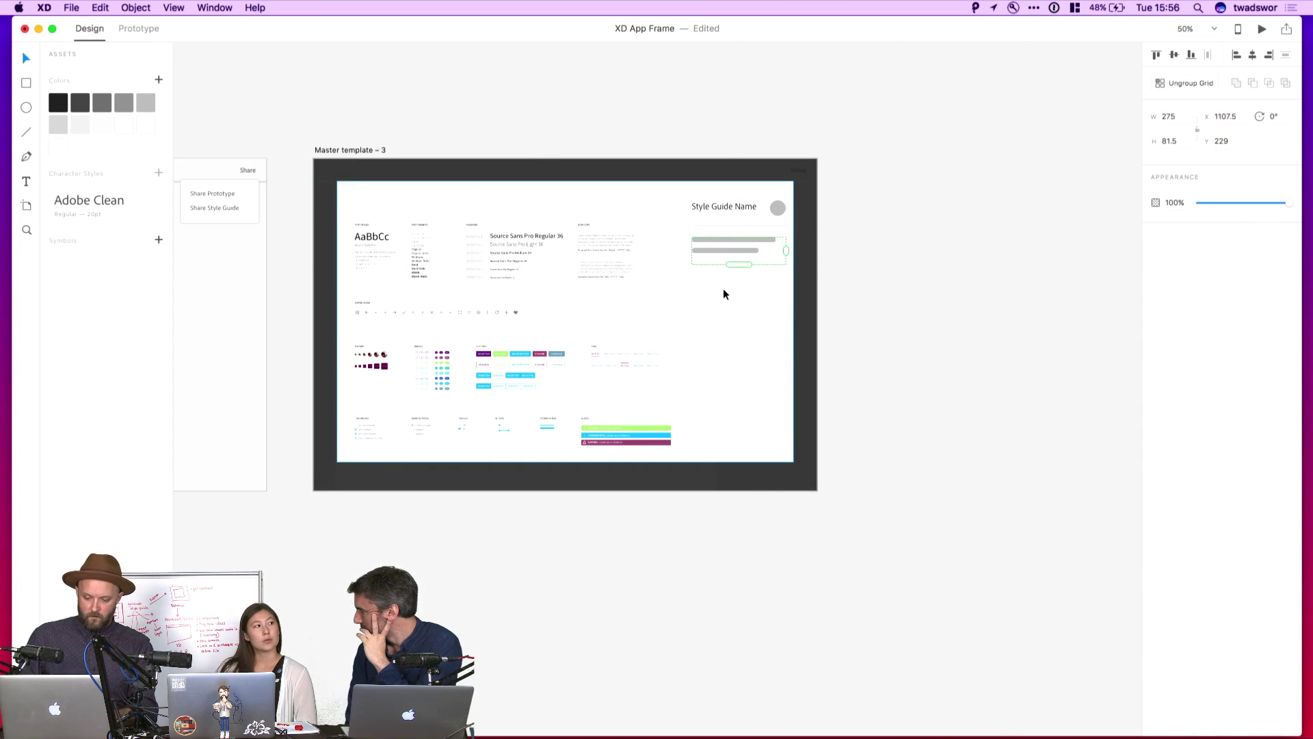
{"action": "mouse_move", "coordinate": [737, 274]}
{"action": "left_mouse_down"}
{"action": "mouse_move", "coordinate": [733, 326]}
{"action": "mouse_move", "coordinate": [736, 293]}
{"action": "left_mouse_up"}
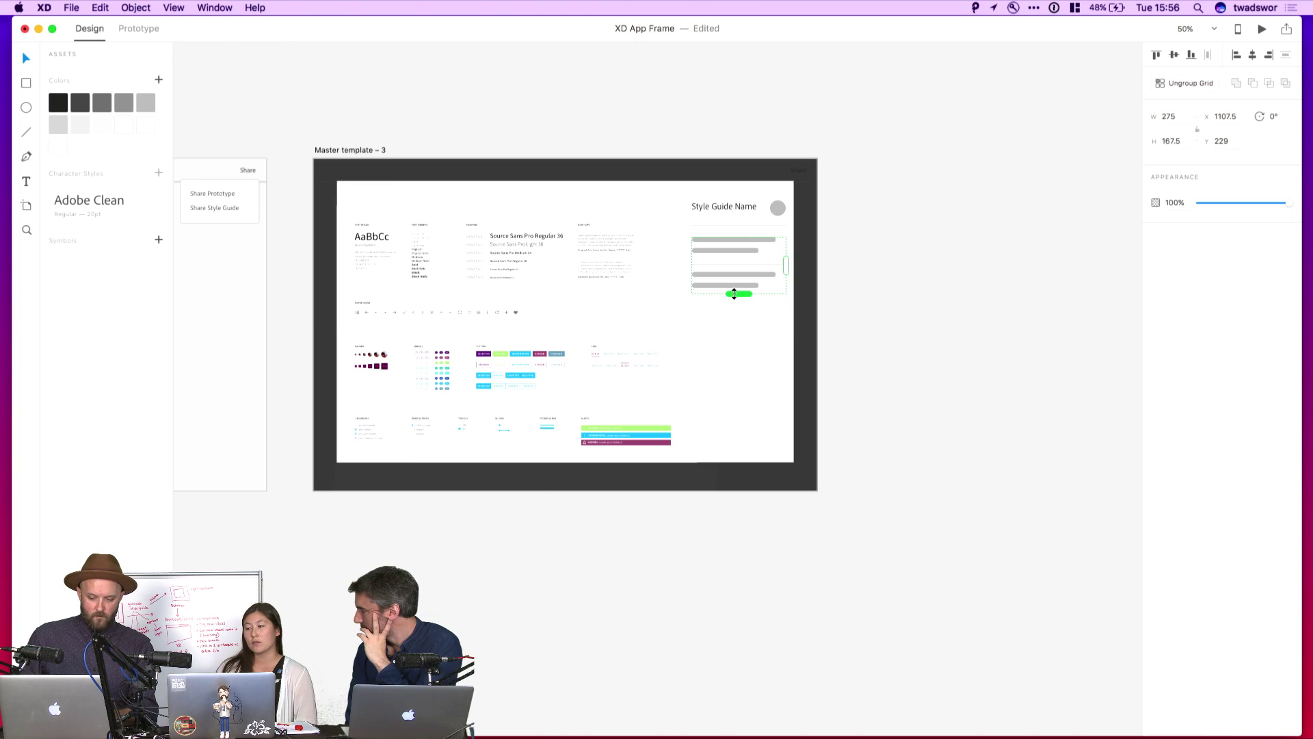
- Move the avatar circle closer to the Style Guide Name title and align it vertically with the text
{"action": "left_click", "coordinate": [775, 209]}
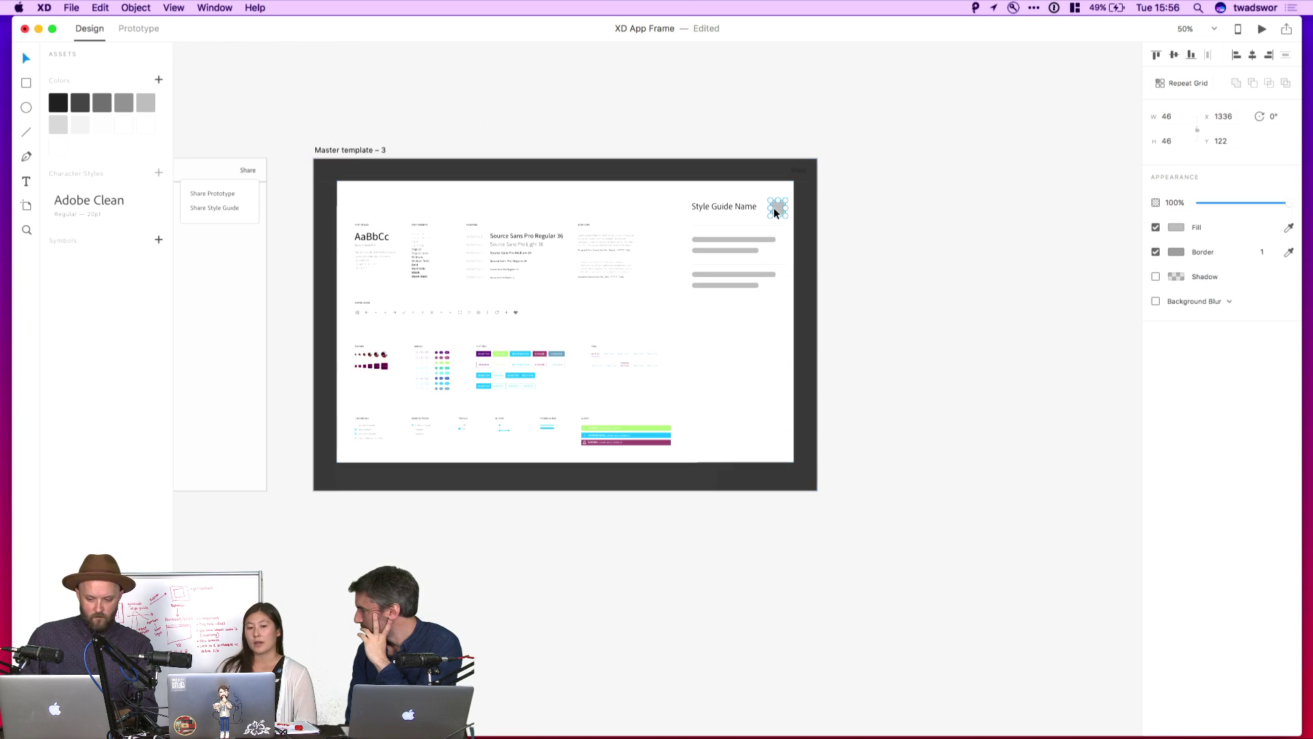
{"action": "left_click_drag", "start_coordinate": [774, 207], "coordinate": [774, 208]}
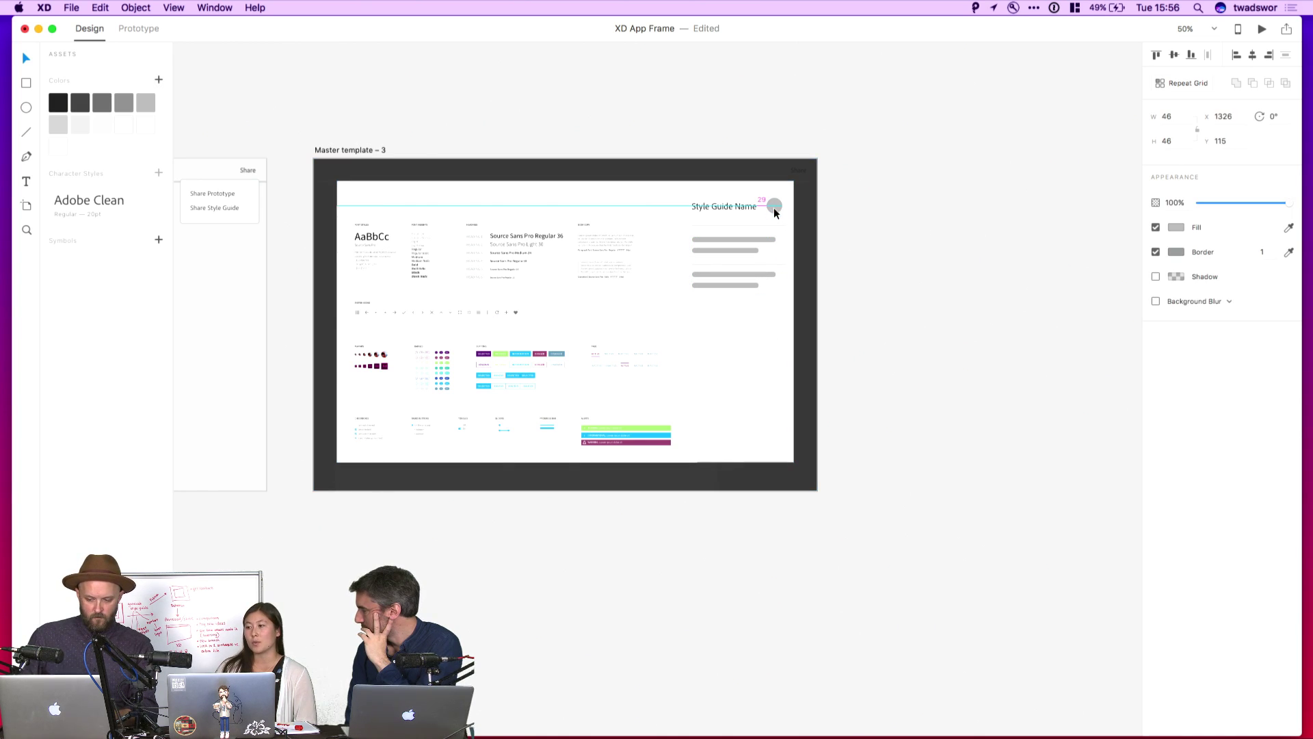
{"action": "left_click", "coordinate": [860, 191]}
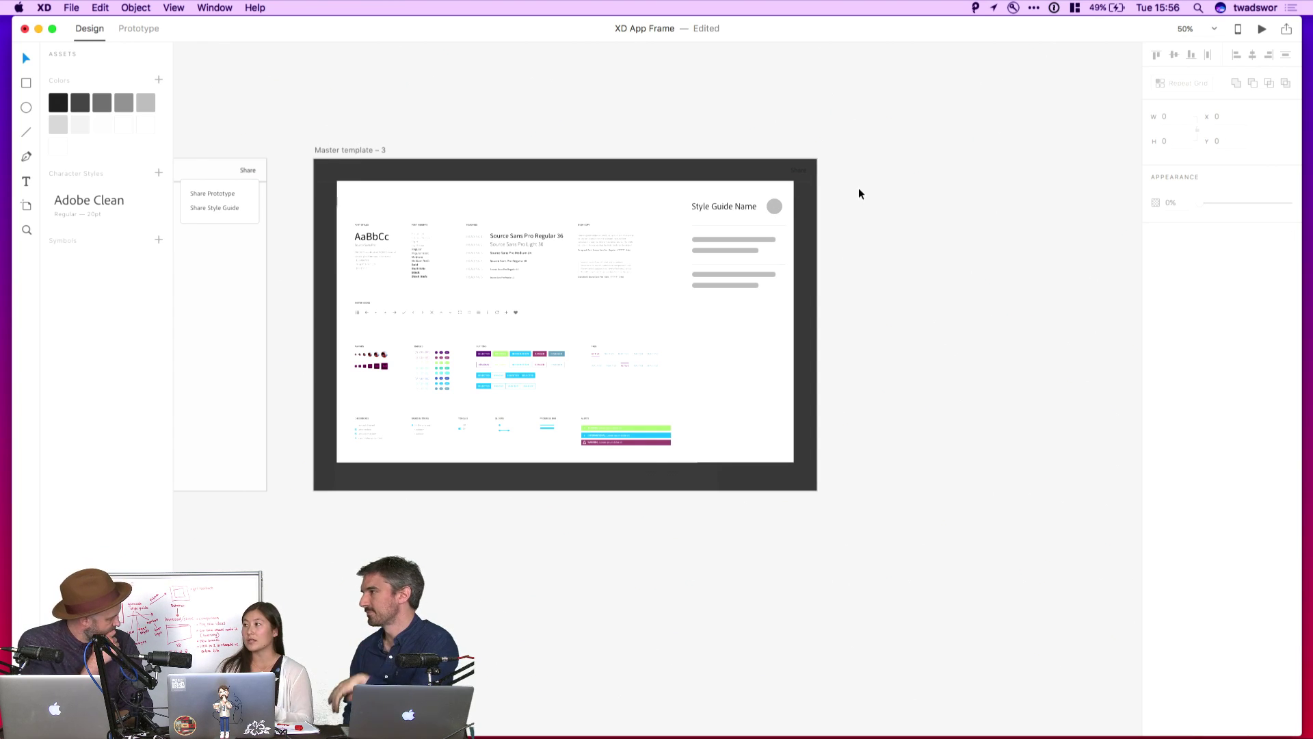
- Draw a button rectangle about 260 by 44 px at the bottom of the info sidebar, with a corner radius of 50
{"action": "key", "text": "r"}
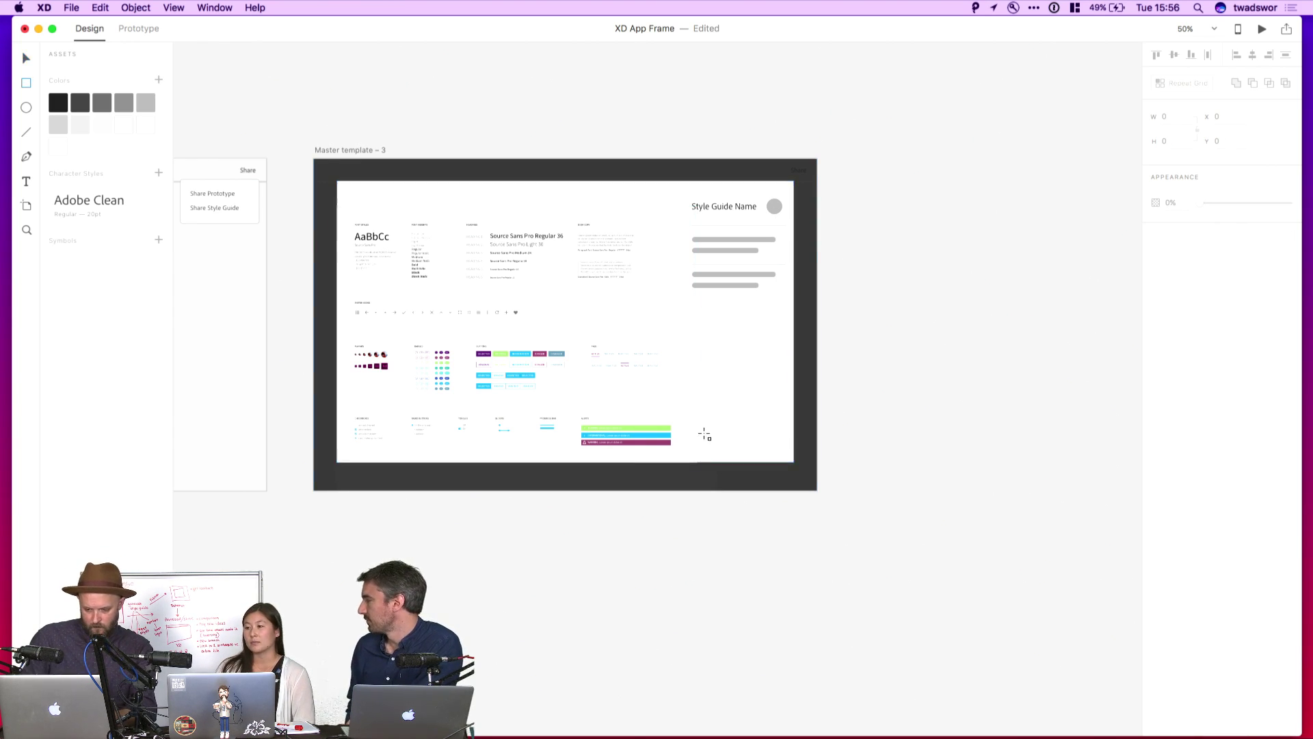
{"action": "left_click_drag", "start_coordinate": [698, 435], "coordinate": [787, 451]}
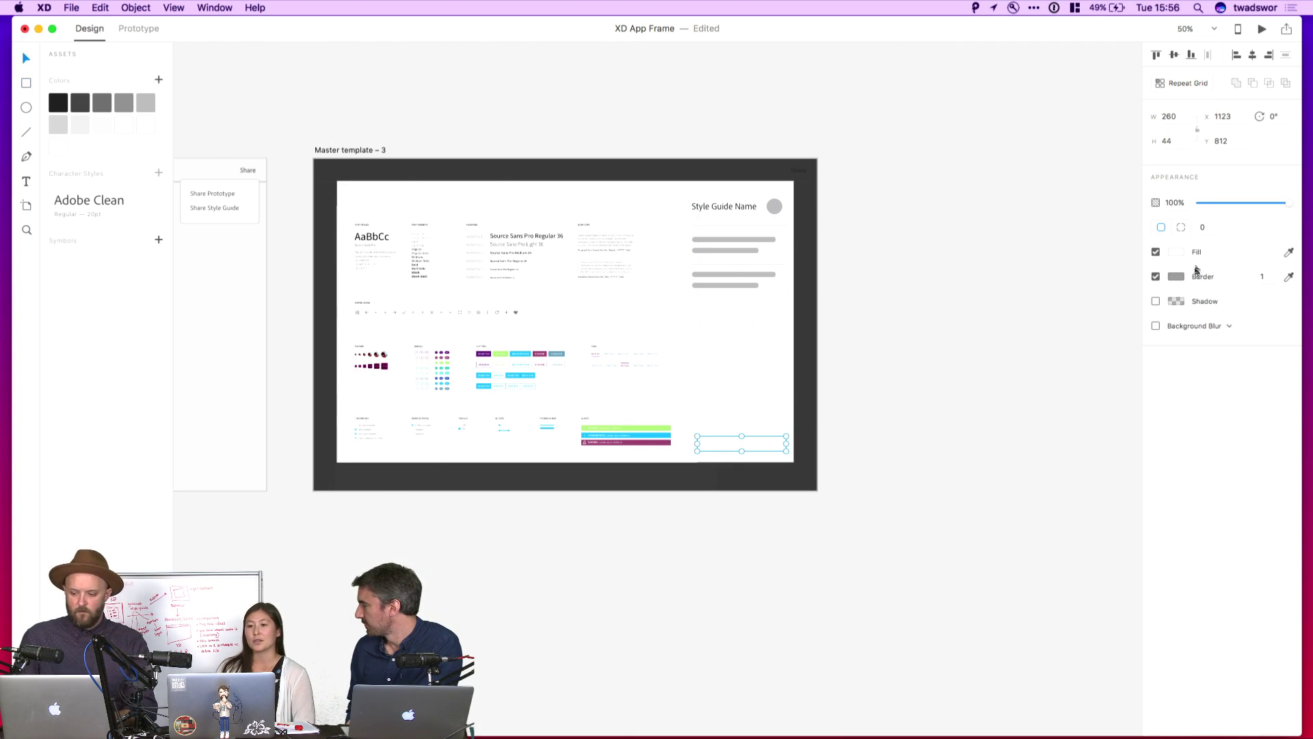
{"action": "type", "text": "30"}
{"action": "key", "text": "Return"}
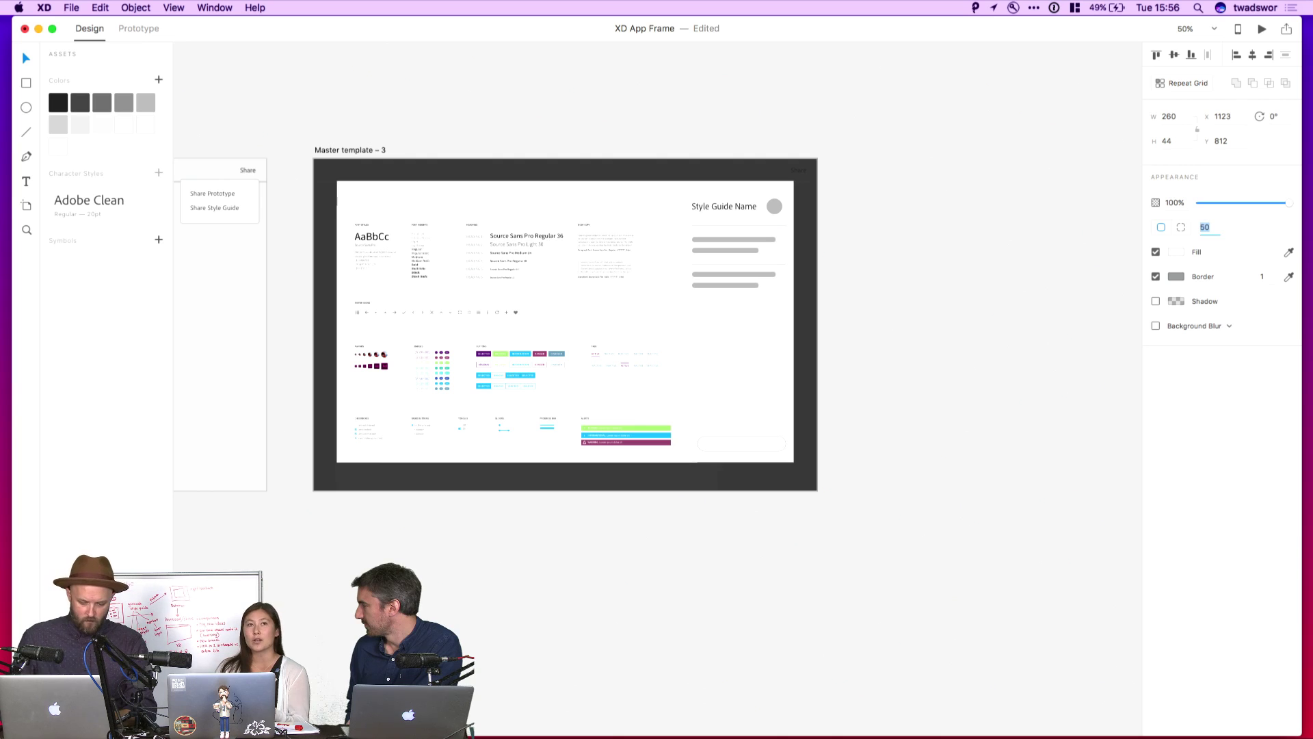
- Give the rounded button a #0099FF border with a width of 2 and fill it with the same blue
{"action": "left_click", "coordinate": [1181, 277]}
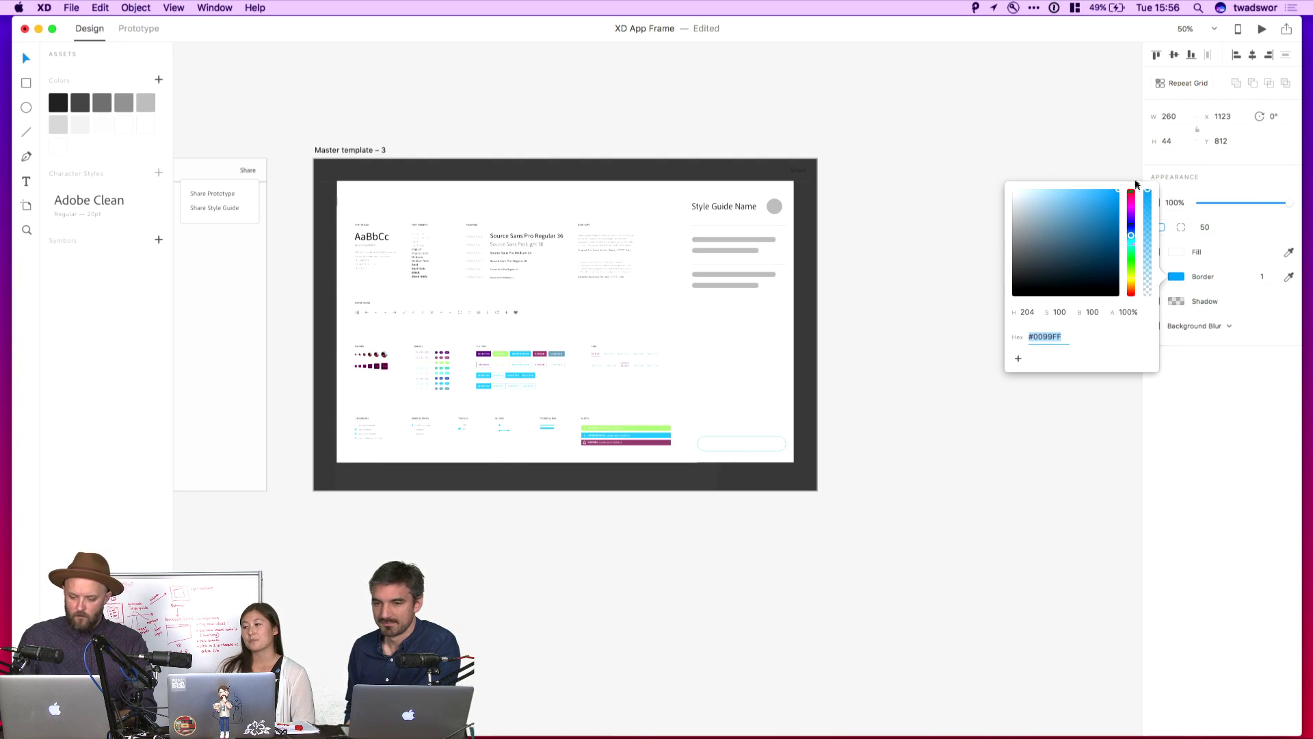
{"action": "left_click", "coordinate": [1210, 227]}
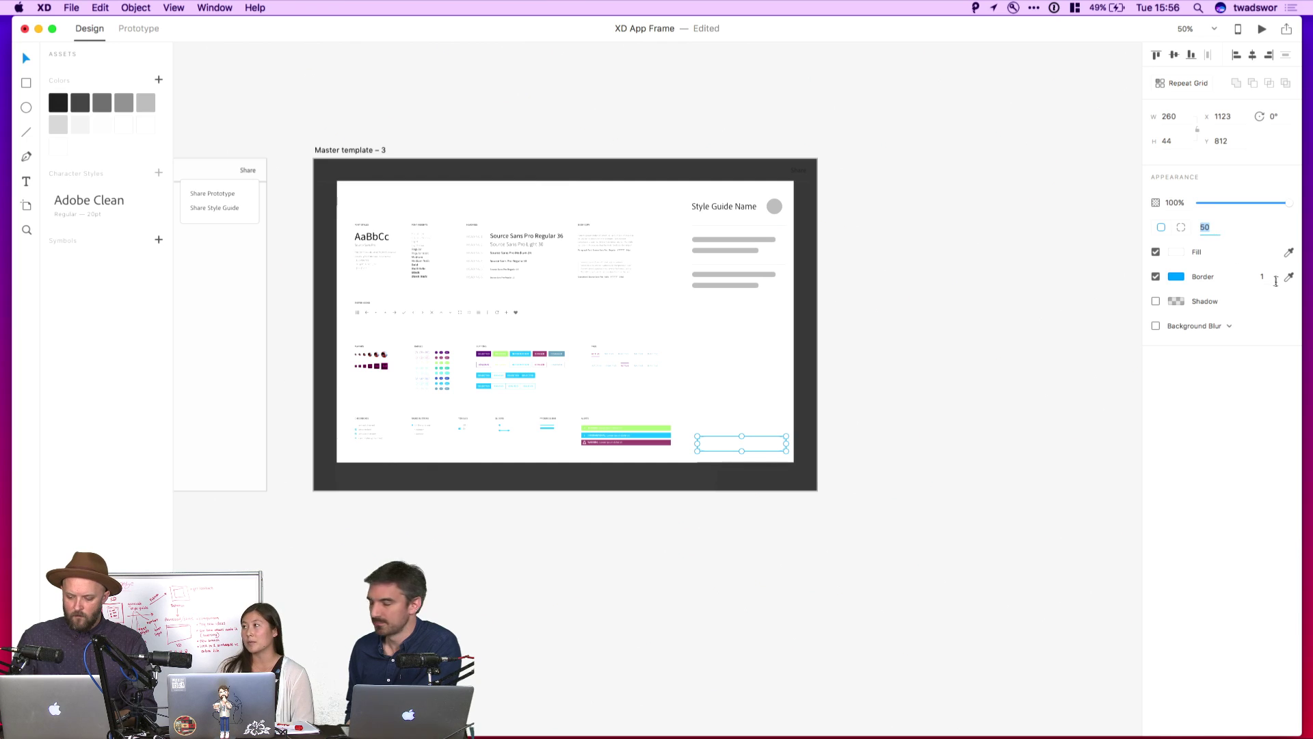
{"action": "left_click", "coordinate": [1276, 282]}
{"action": "type", "text": "4"}
{"action": "key", "text": "Return"}
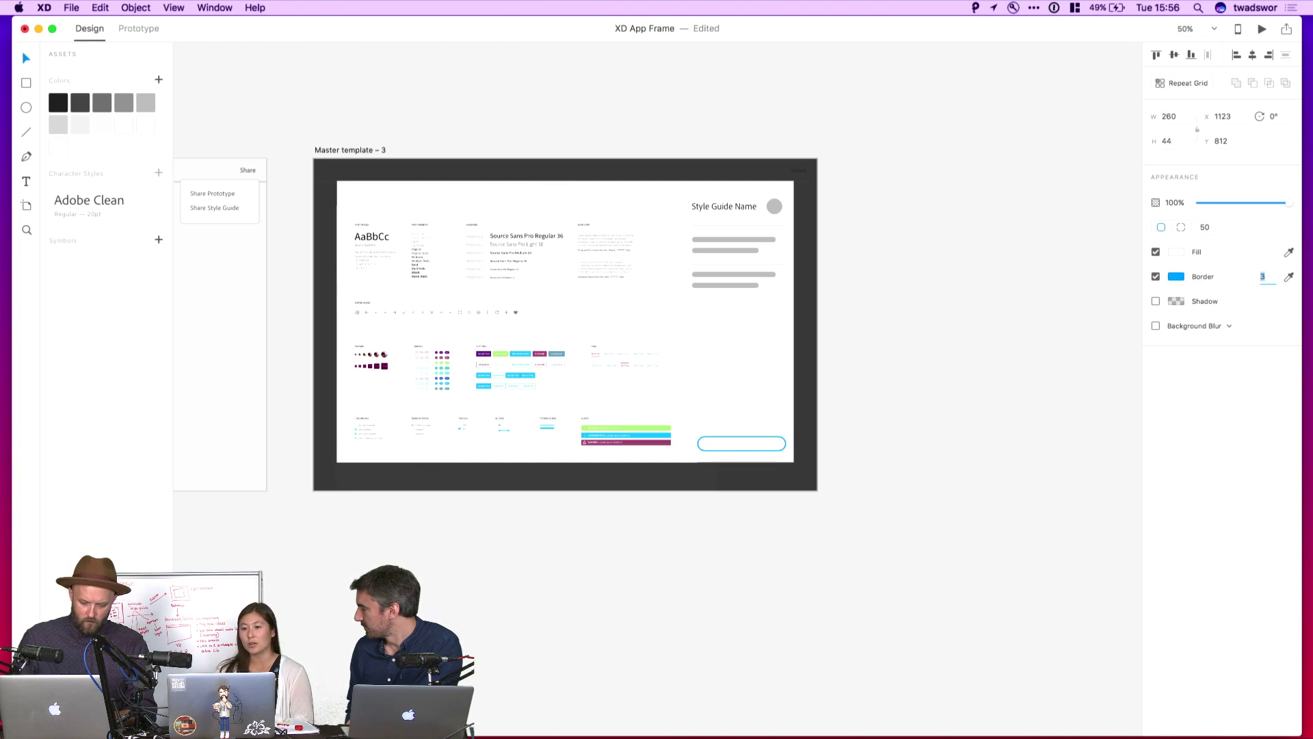
{"action": "key", "text": "Down"}
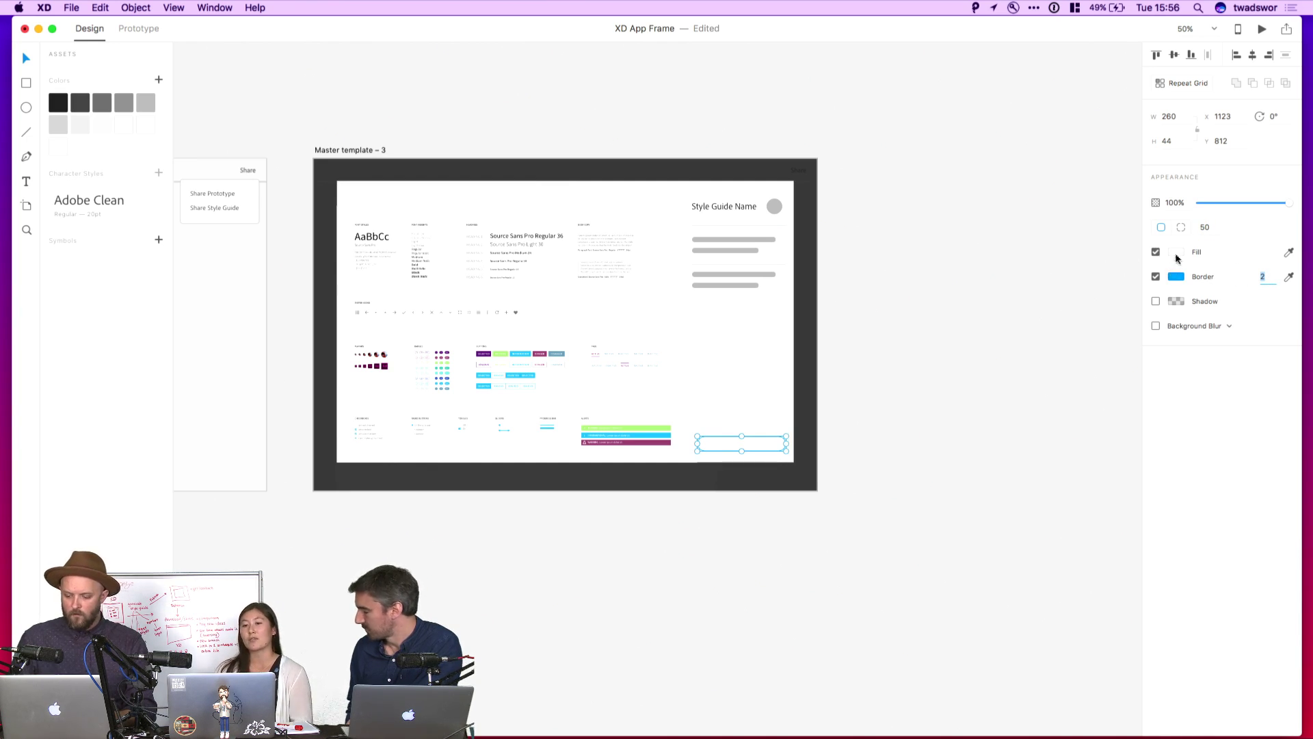
{"action": "left_click", "coordinate": [1290, 252]}
{"action": "left_click", "coordinate": [1174, 277]}
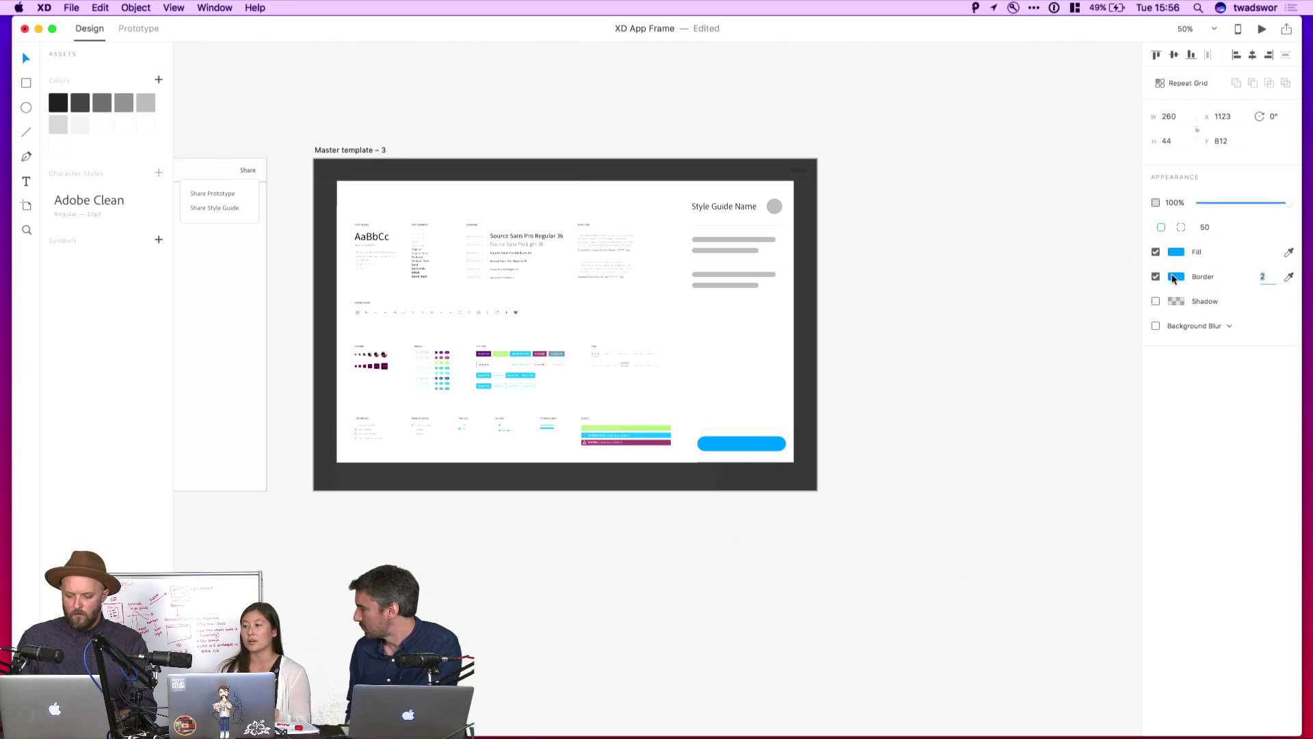
{"action": "left_click", "coordinate": [955, 312]}
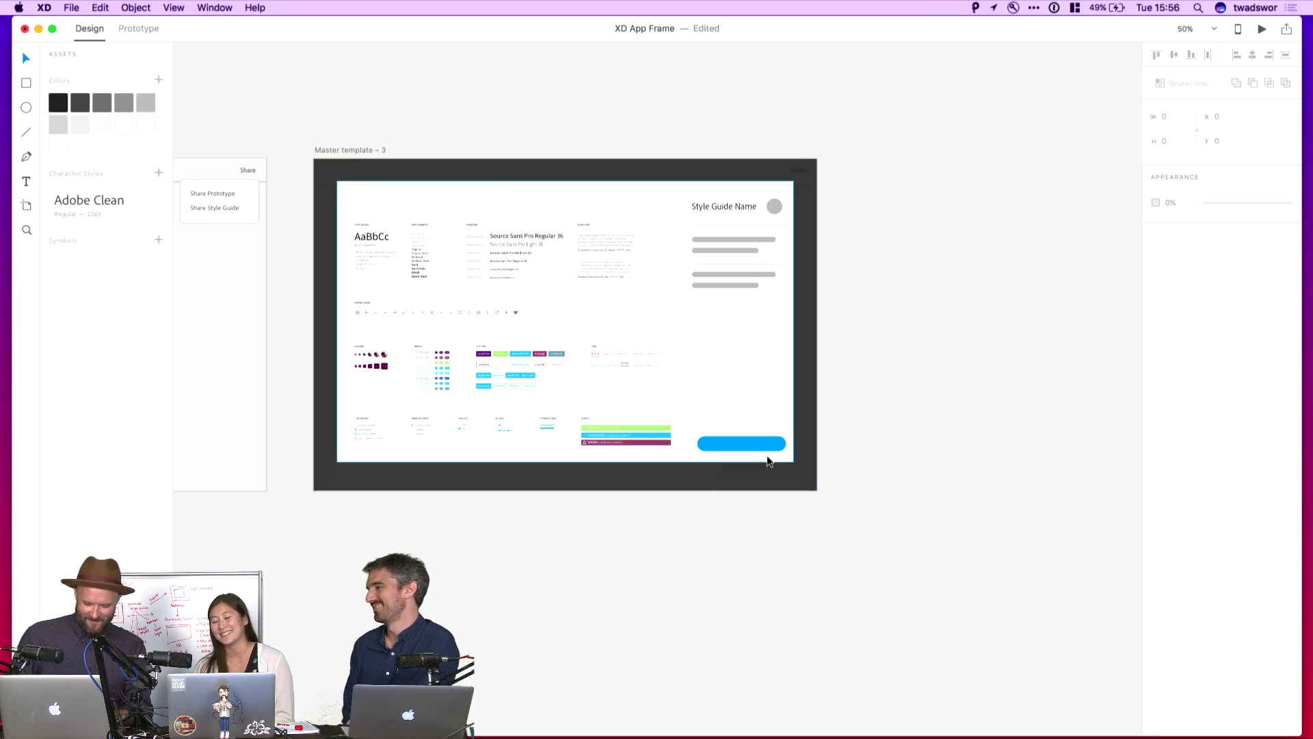
- Add a white "Publish" label in the 20 pt Adobe Clean character style and centre it on the blue button
{"action": "key", "text": "super+equal"}
{"action": "key", "text": "super+equal"}
{"action": "key", "text": "t"}
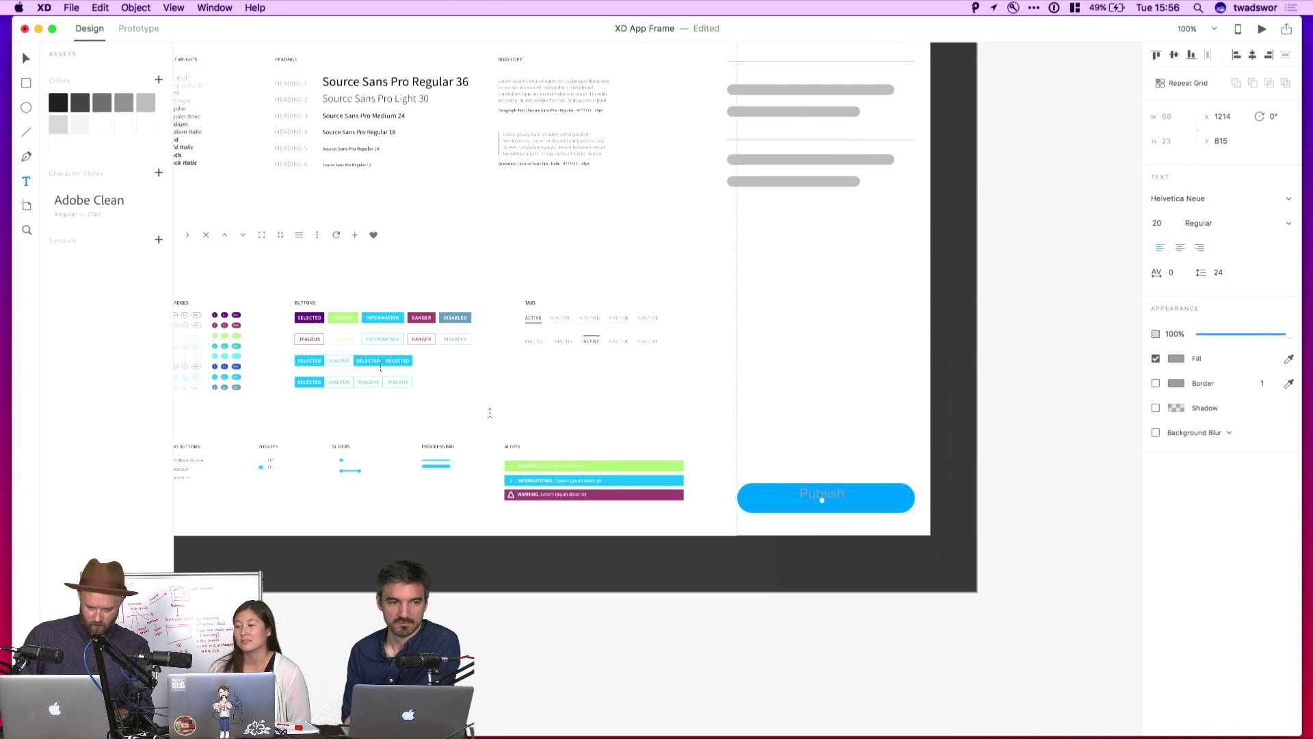
{"action": "left_click", "coordinate": [104, 212]}
{"action": "left_click", "coordinate": [58, 147]}
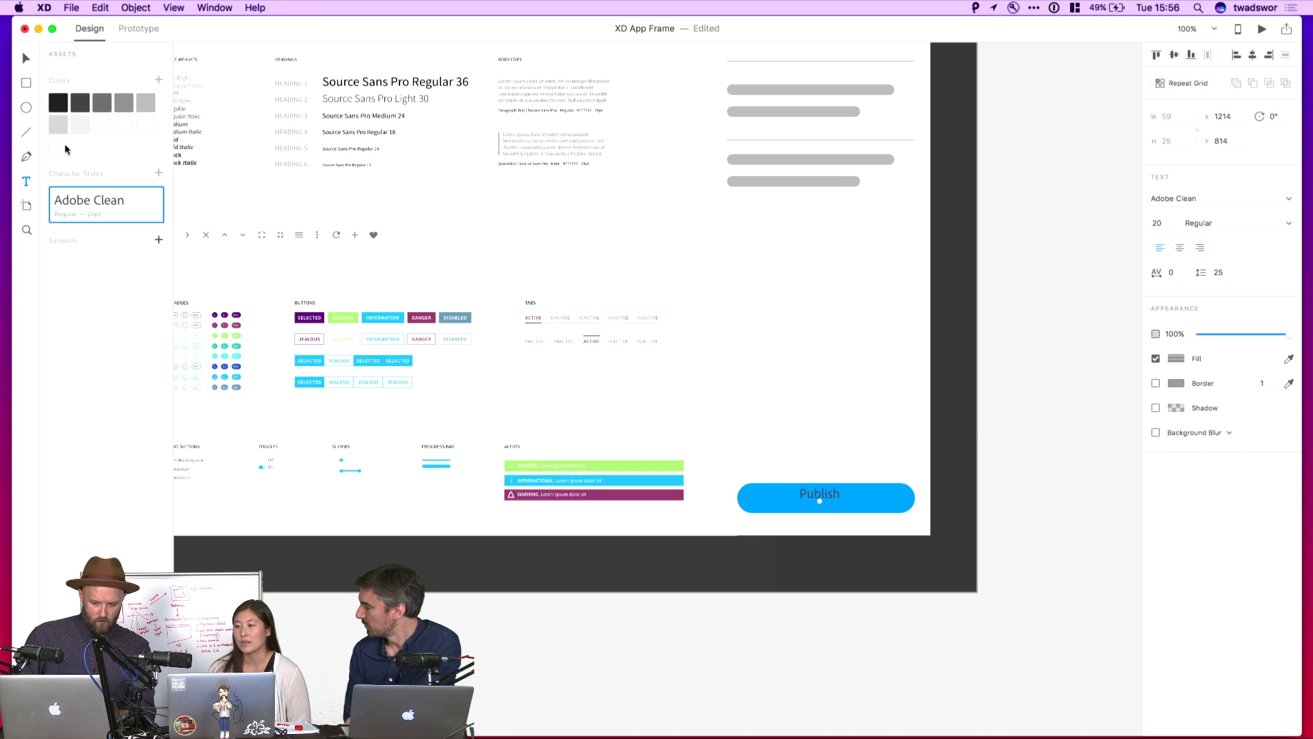
{"action": "key", "text": "Escape"}
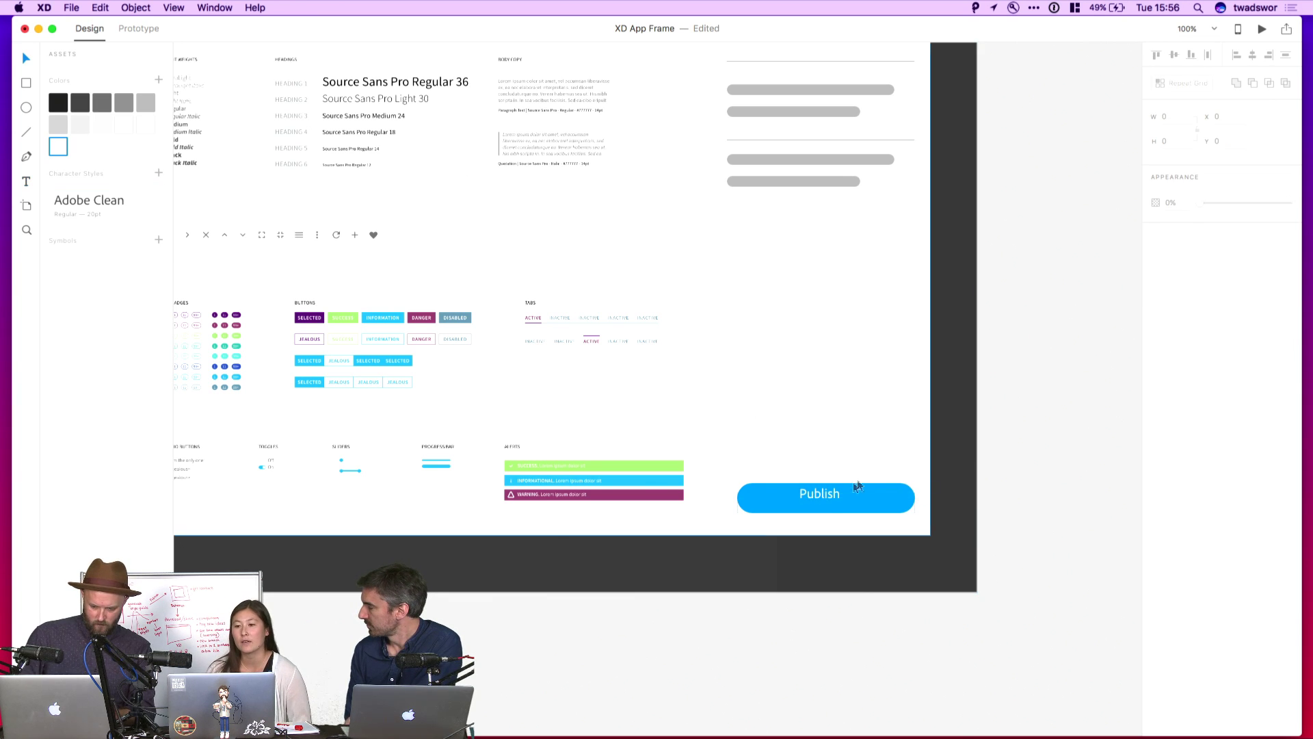
{"action": "left_click_drag", "start_coordinate": [830, 496], "coordinate": [837, 500]}
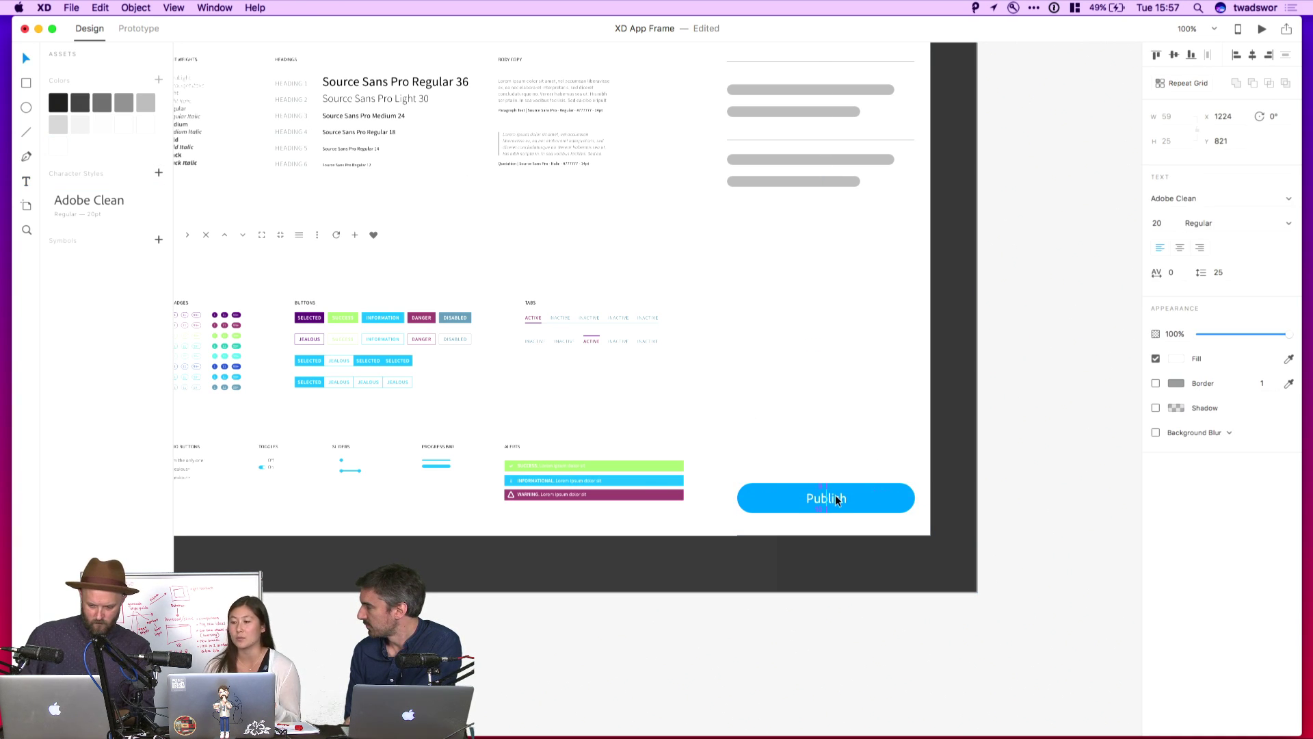
{"action": "key", "text": "Down"}
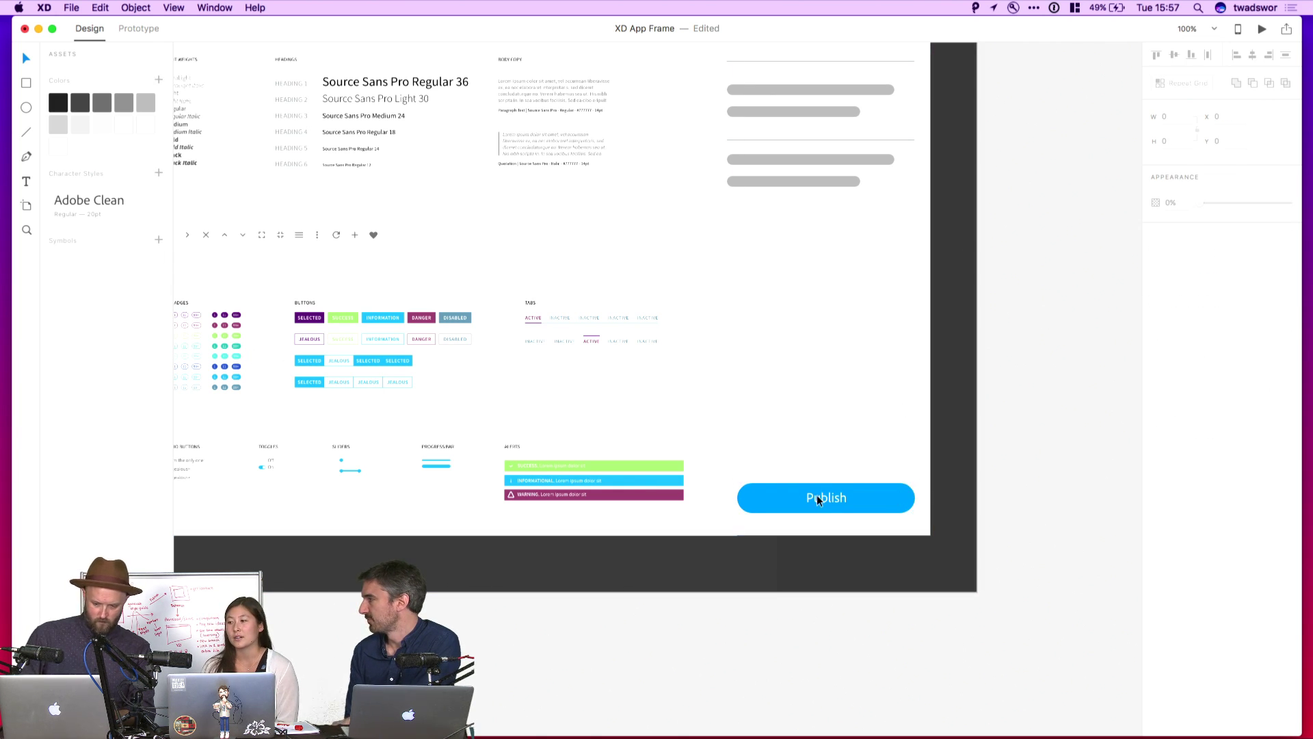
- Save the white Publish label's formatting as a character style and turn the label and button into a symbol
{"action": "double_click", "coordinate": [820, 503]}
{"action": "left_click", "coordinate": [158, 176]}
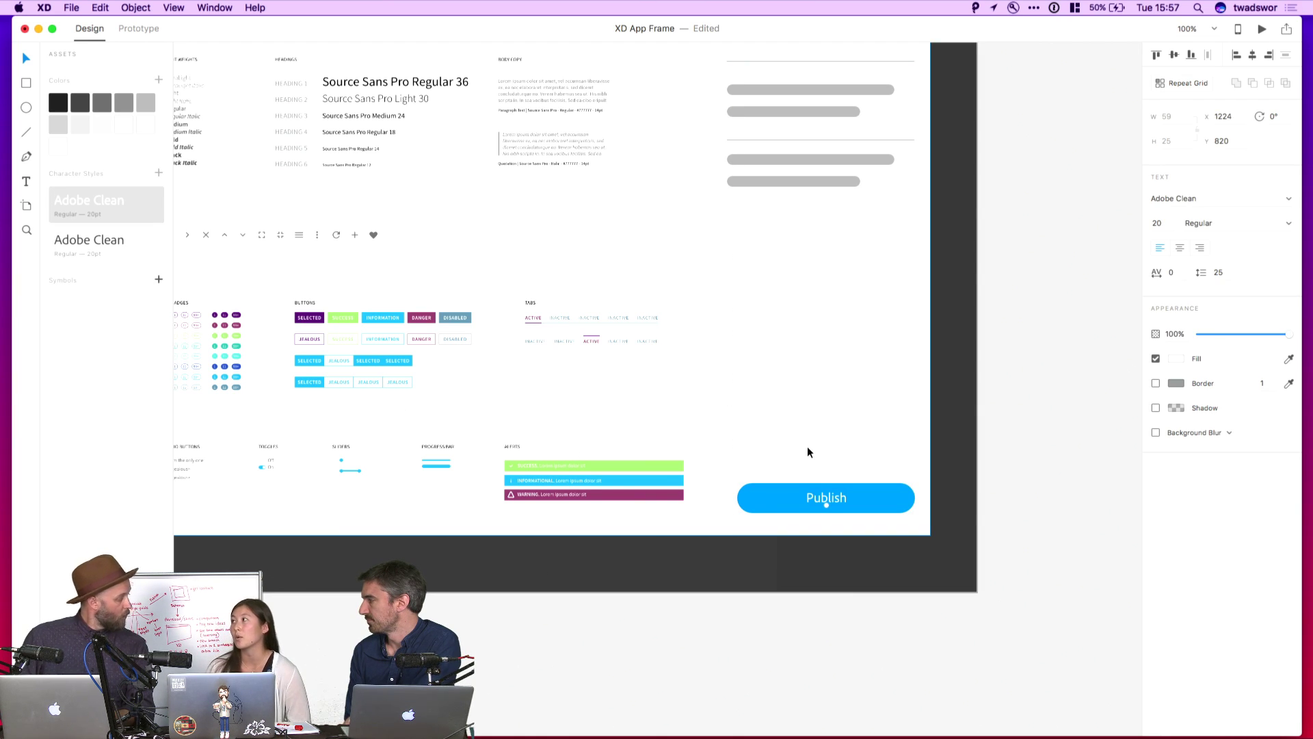
{"action": "left_click", "coordinate": [890, 492]}
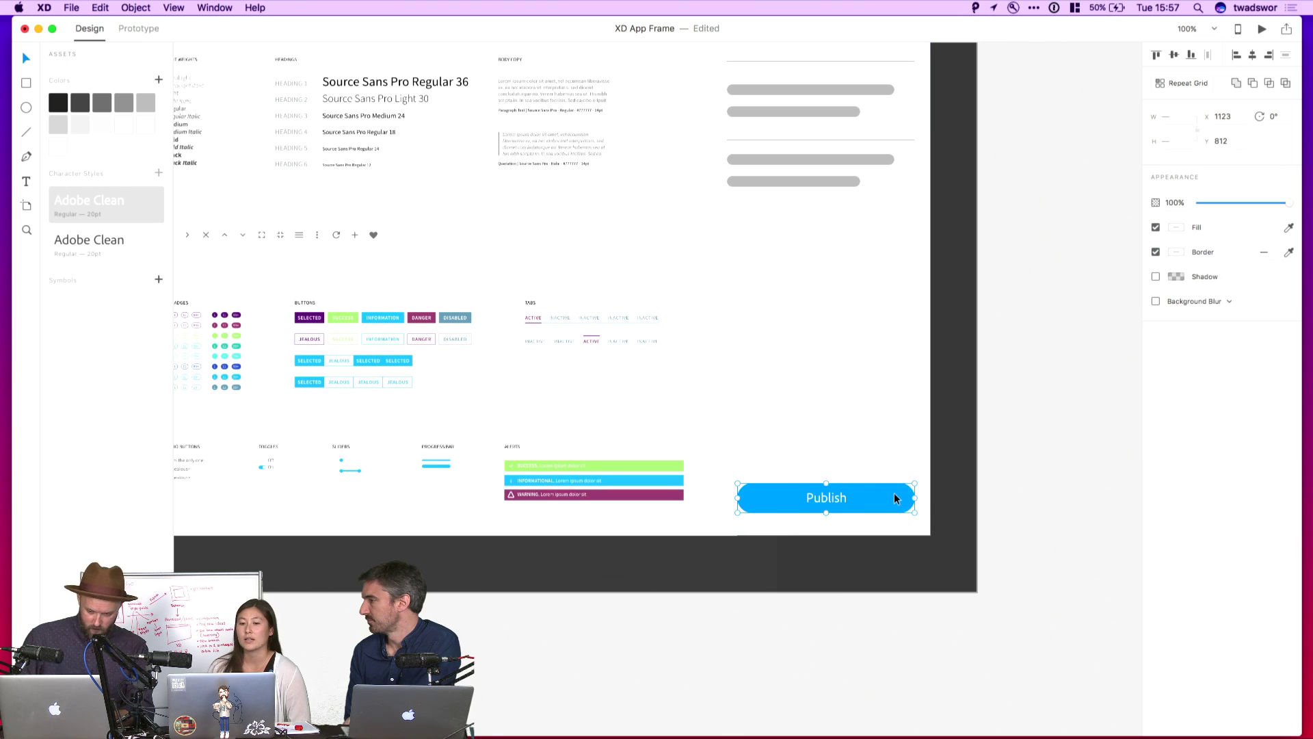
{"action": "left_click", "coordinate": [159, 279]}
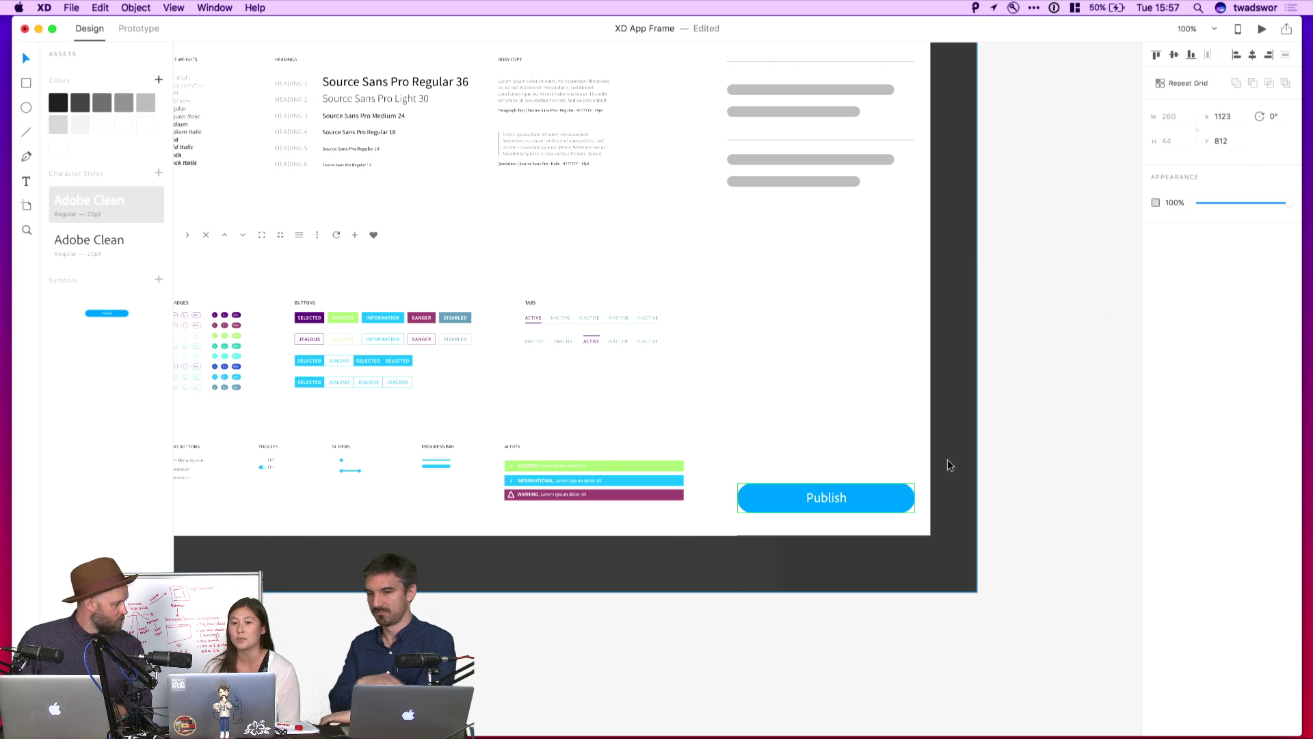
{"action": "left_click", "coordinate": [1013, 404]}
- Move the style guide content image up within the white overlay to Y 111, keeping X at 69
{"action": "key", "text": "super+minus"}
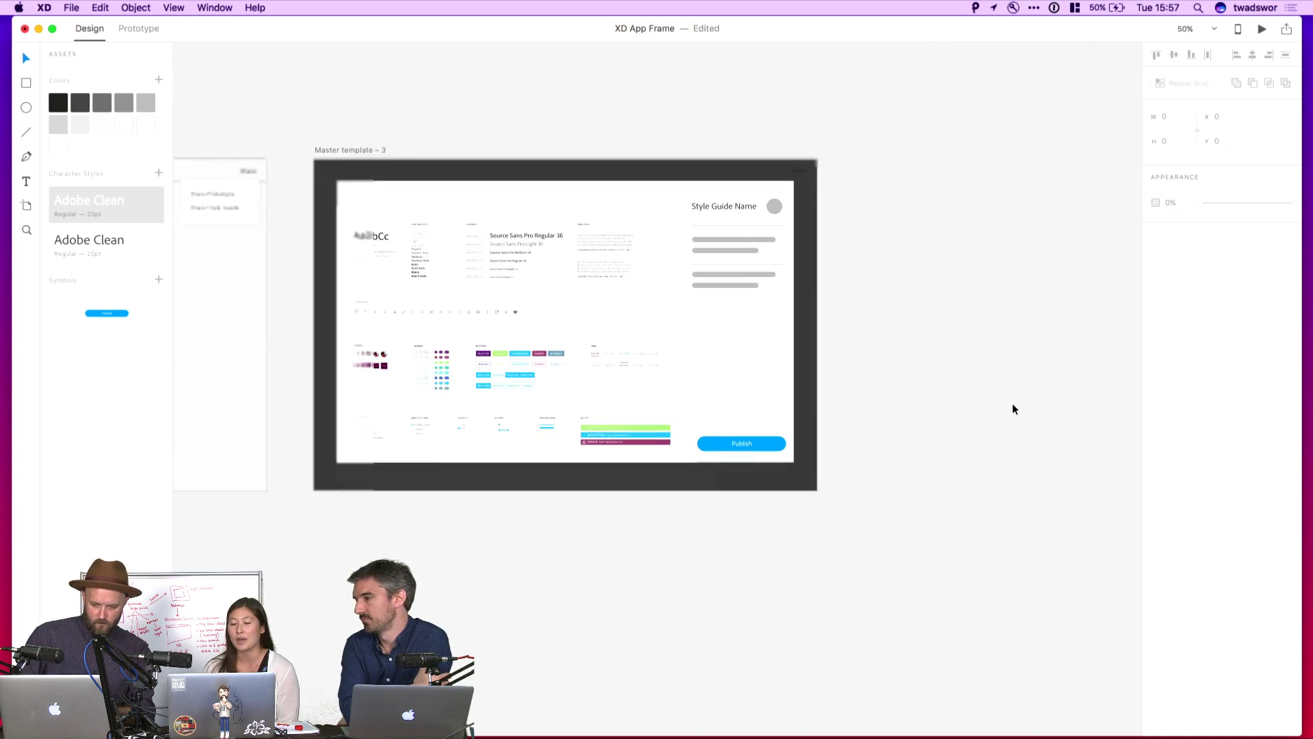
{"action": "left_click", "coordinate": [553, 282]}
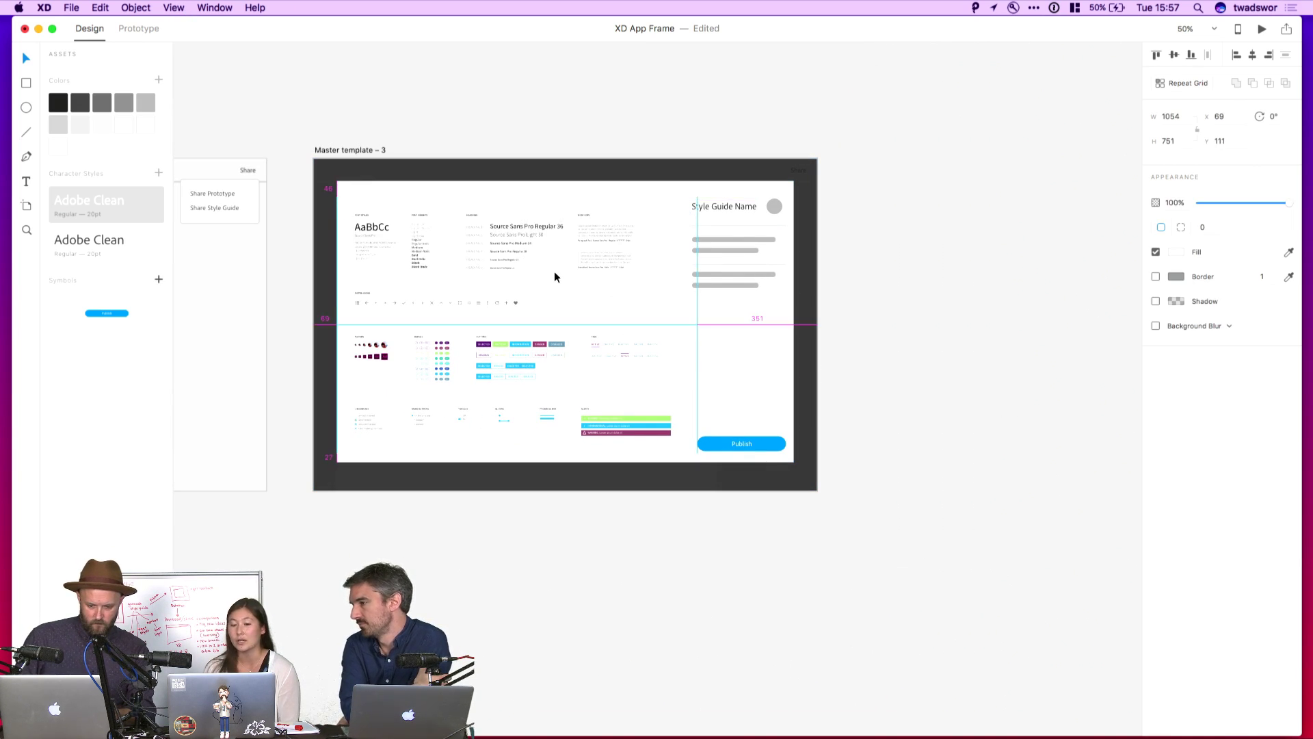
{"action": "left_click", "coordinate": [988, 322]}
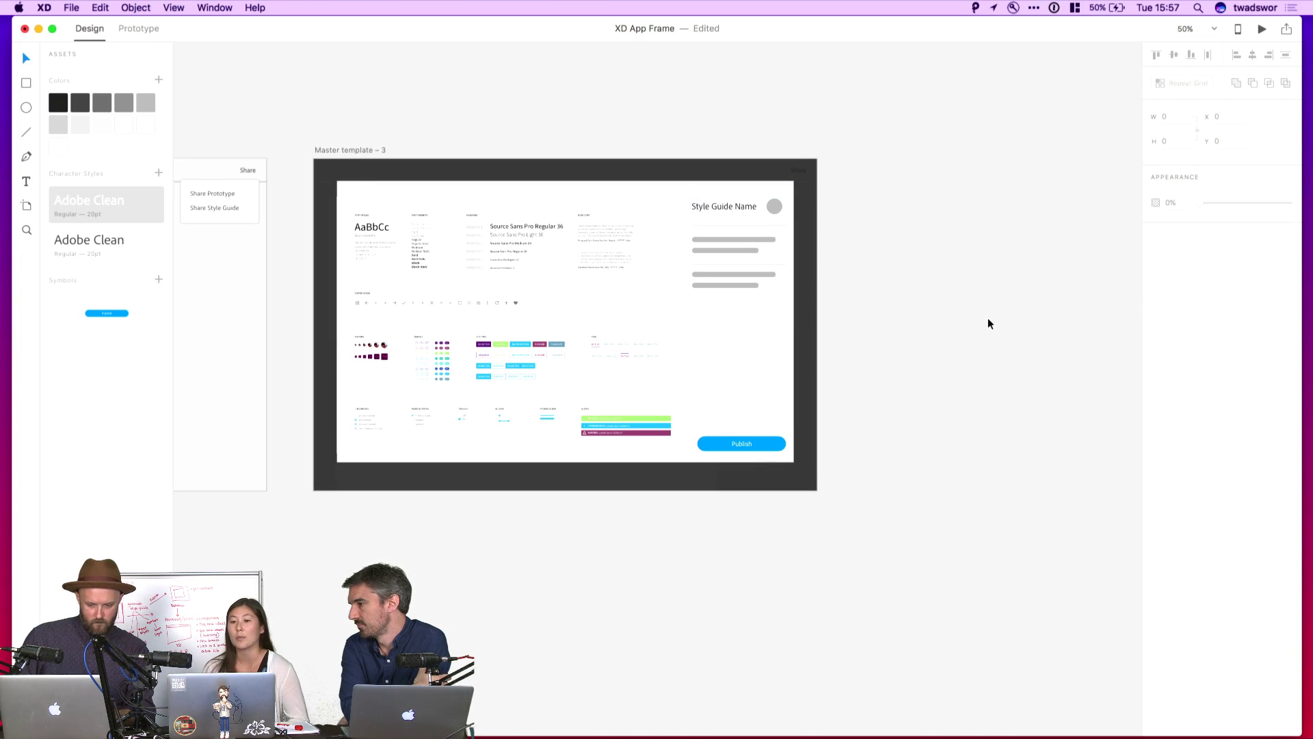
{"action": "scroll", "coordinate": [988, 323], "scroll_direction": "right", "scroll_amount": 1}
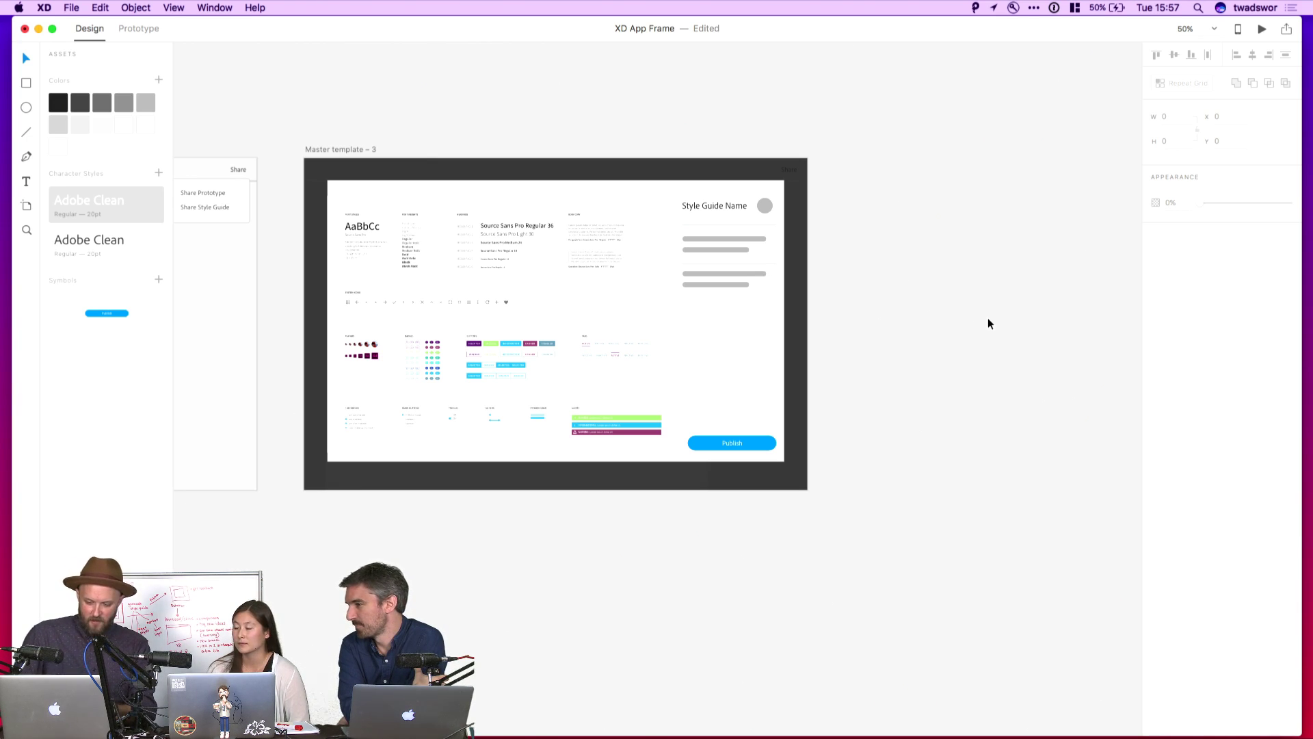
{"action": "key", "text": "super+equal"}
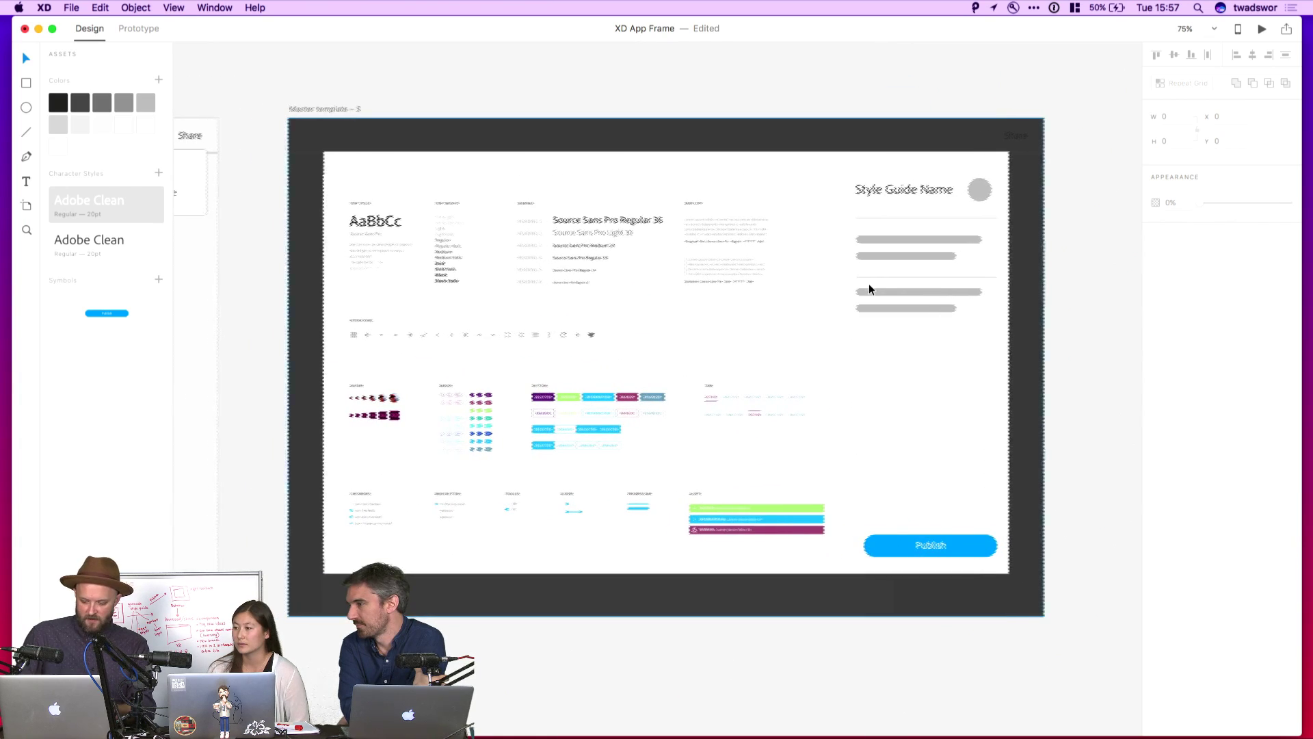
{"action": "scroll", "coordinate": [907, 411], "scroll_direction": "left", "scroll_amount": 10}
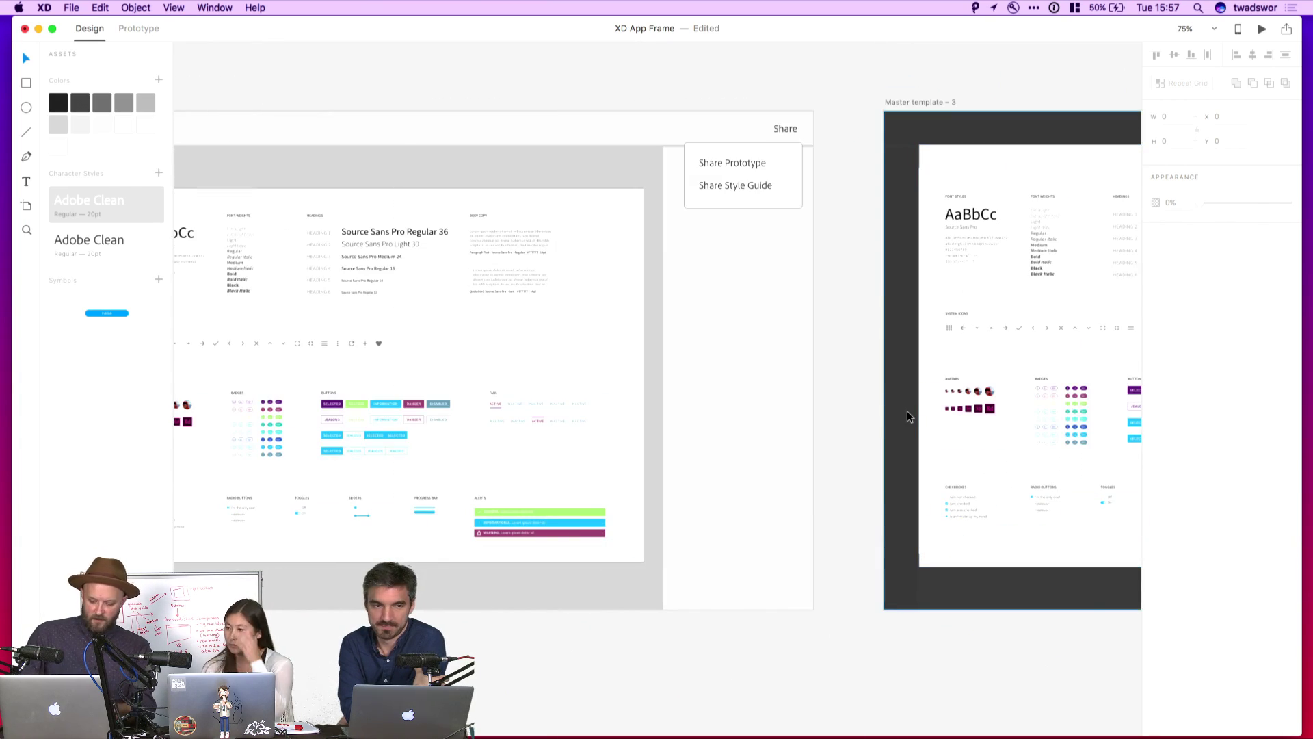
- In Prototype mode, link the Share label on Master template – 1 to Master template – 2 with a 0.4 s Dissolve and Ease Out
{"action": "key", "text": "super+minus"}
{"action": "key", "text": "super+minus"}
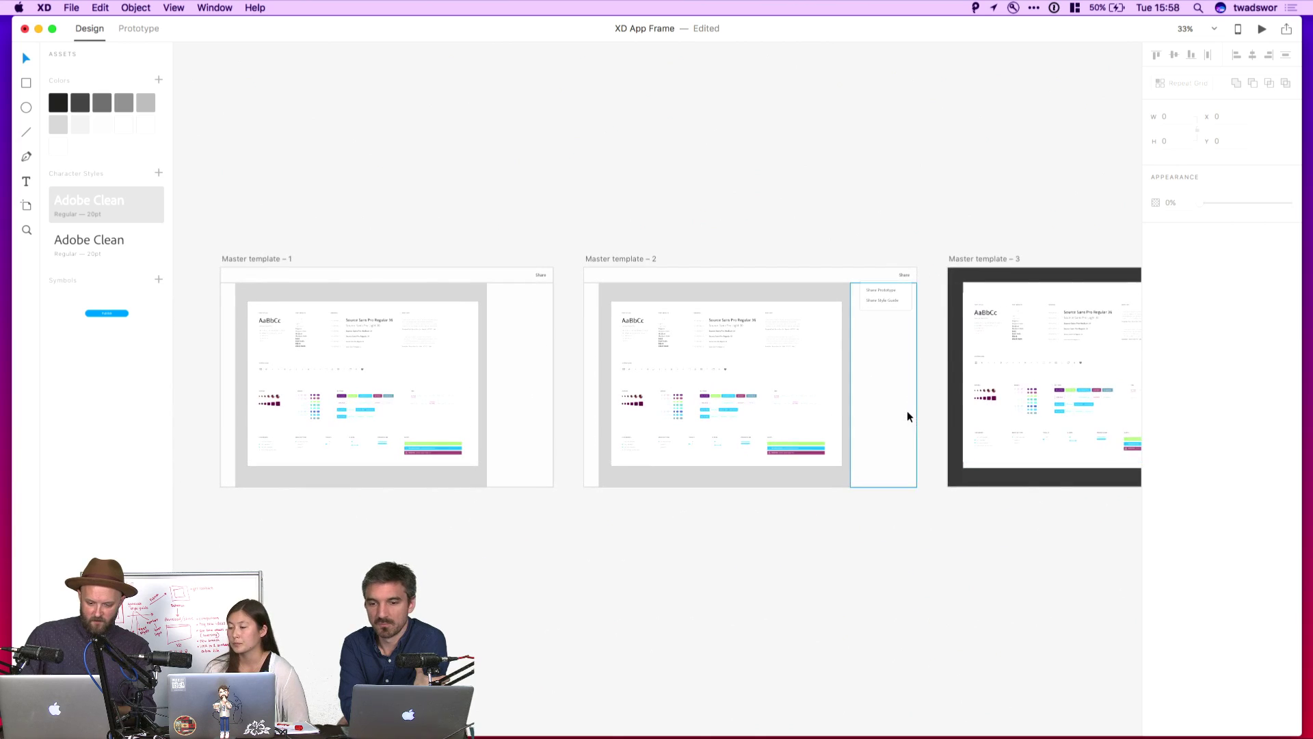
{"action": "left_click", "coordinate": [541, 275]}
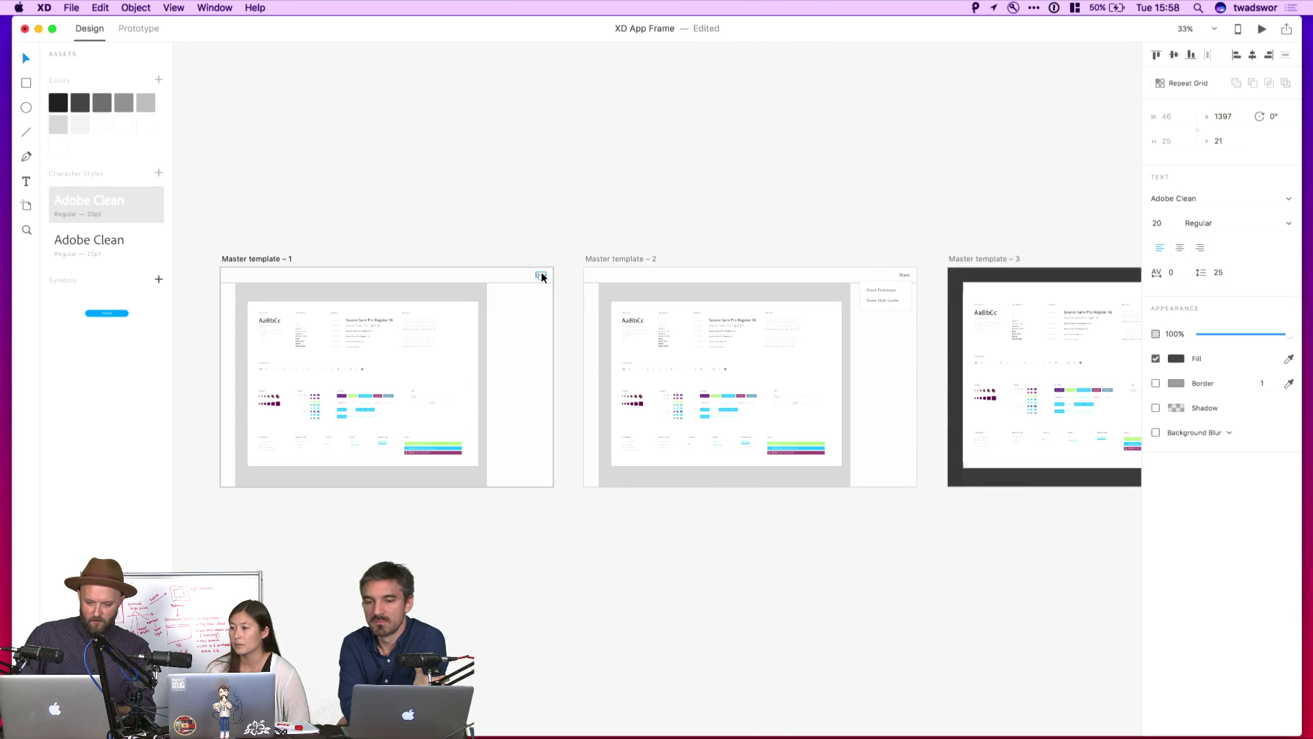
{"action": "left_click", "coordinate": [154, 25]}
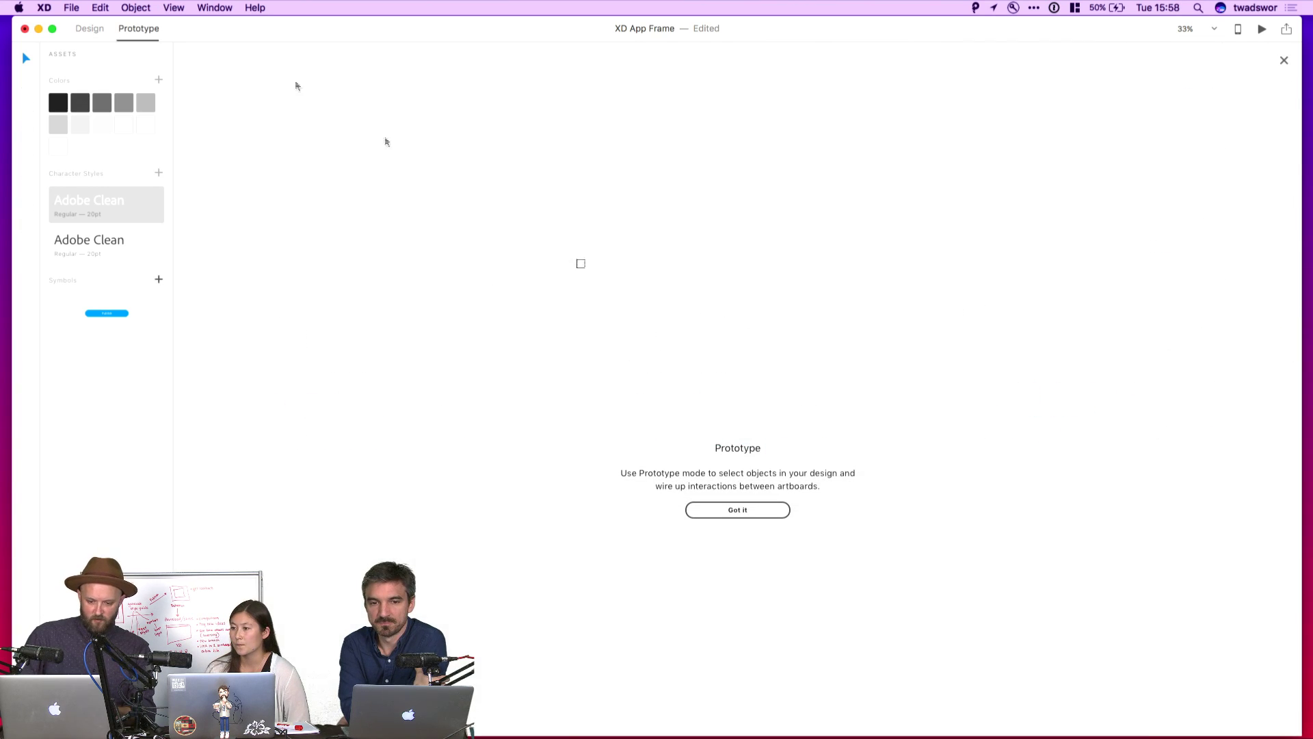
{"action": "left_click", "coordinate": [732, 511]}
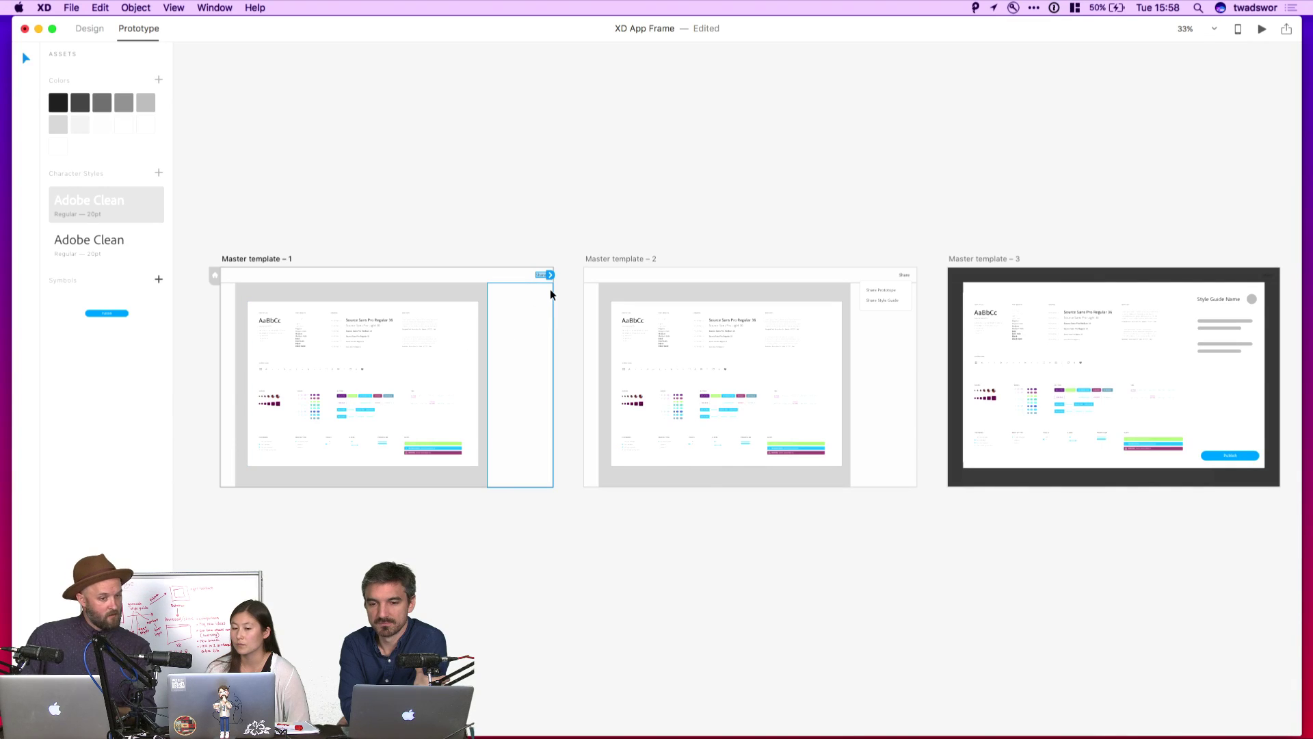
{"action": "left_click_drag", "start_coordinate": [550, 275], "coordinate": [624, 296]}
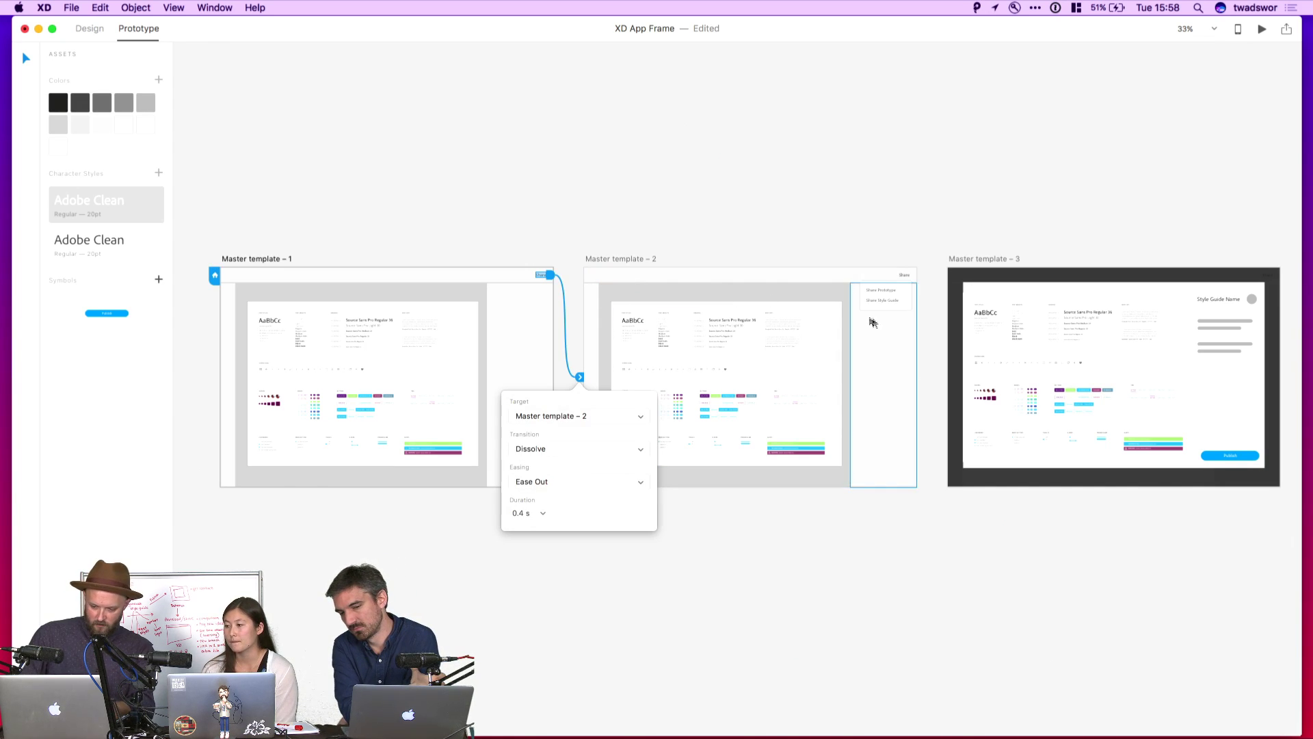
- Link the "Share Style Guide" option on Master template – 2 to Master template – 3 with a 0.4 s Dissolve and Ease Out
{"action": "left_click", "coordinate": [882, 299]}
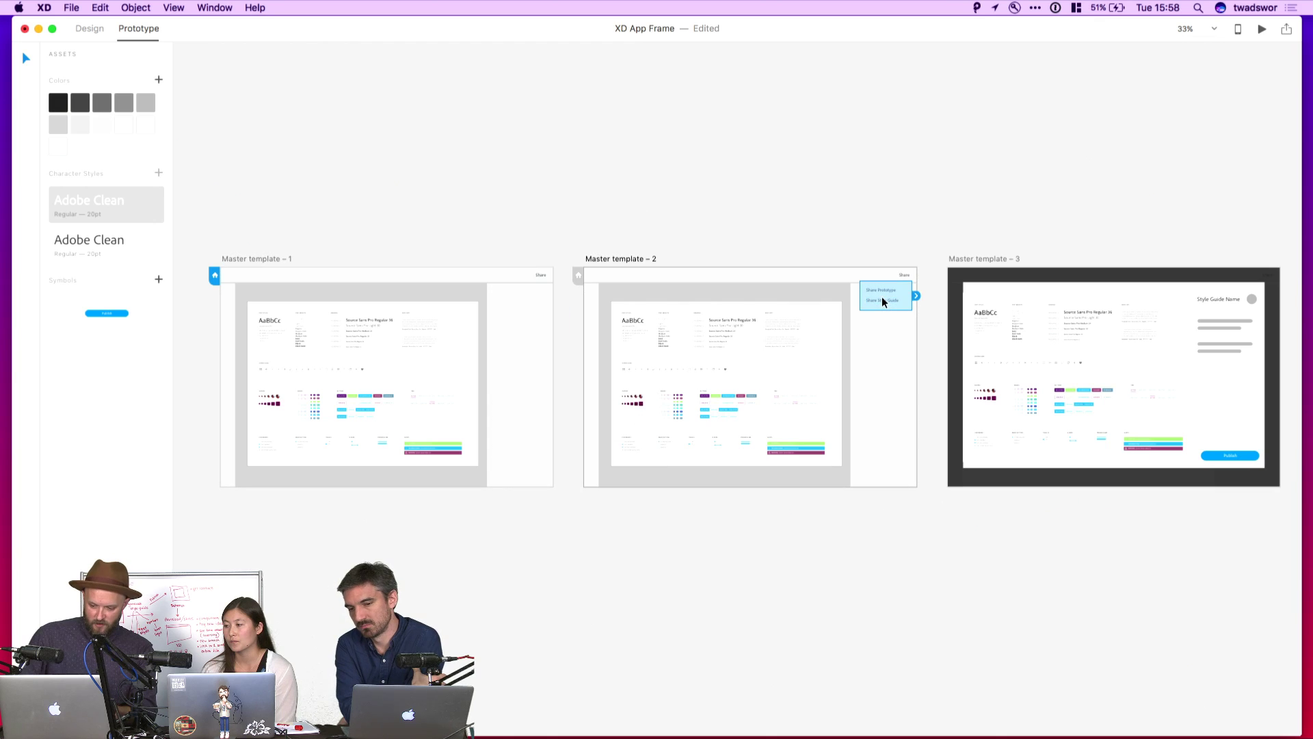
{"action": "scroll", "coordinate": [881, 297], "scroll_direction": "right", "scroll_amount": 3}
{"action": "double_click", "coordinate": [788, 303]}
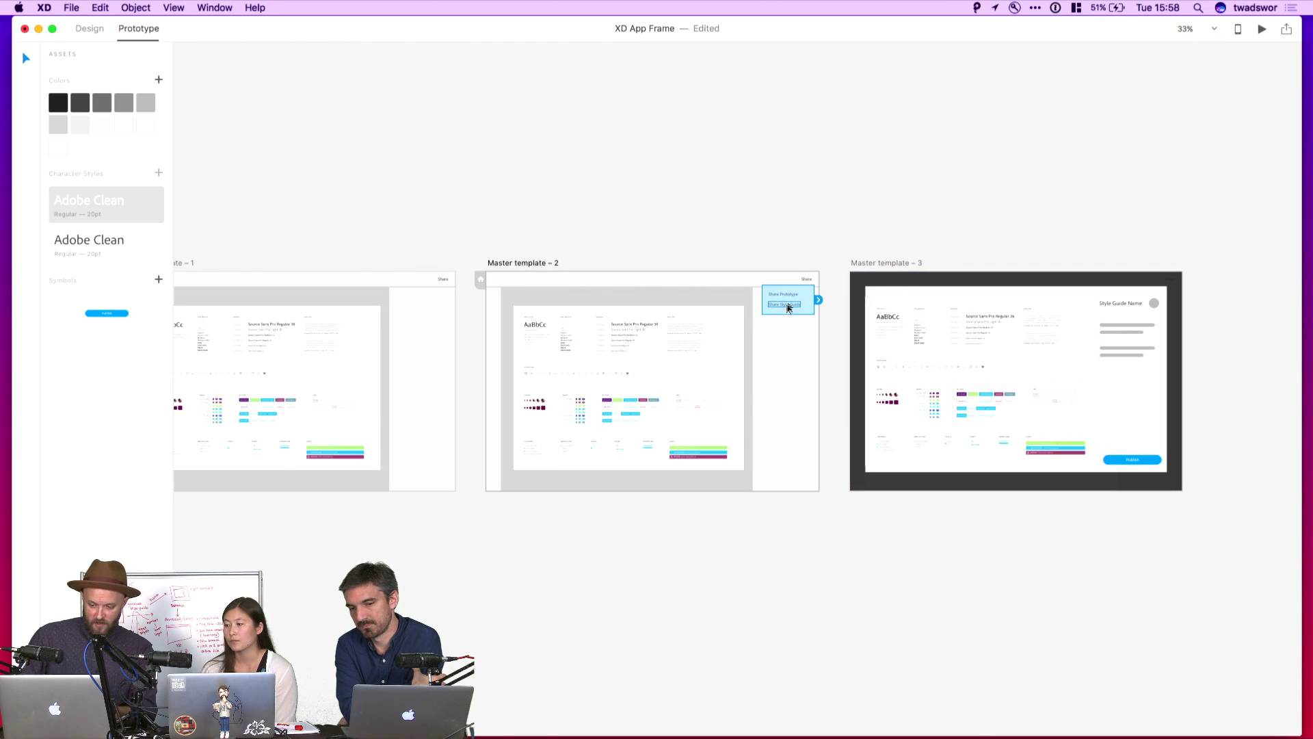
{"action": "left_click_drag", "start_coordinate": [805, 304], "coordinate": [881, 290]}
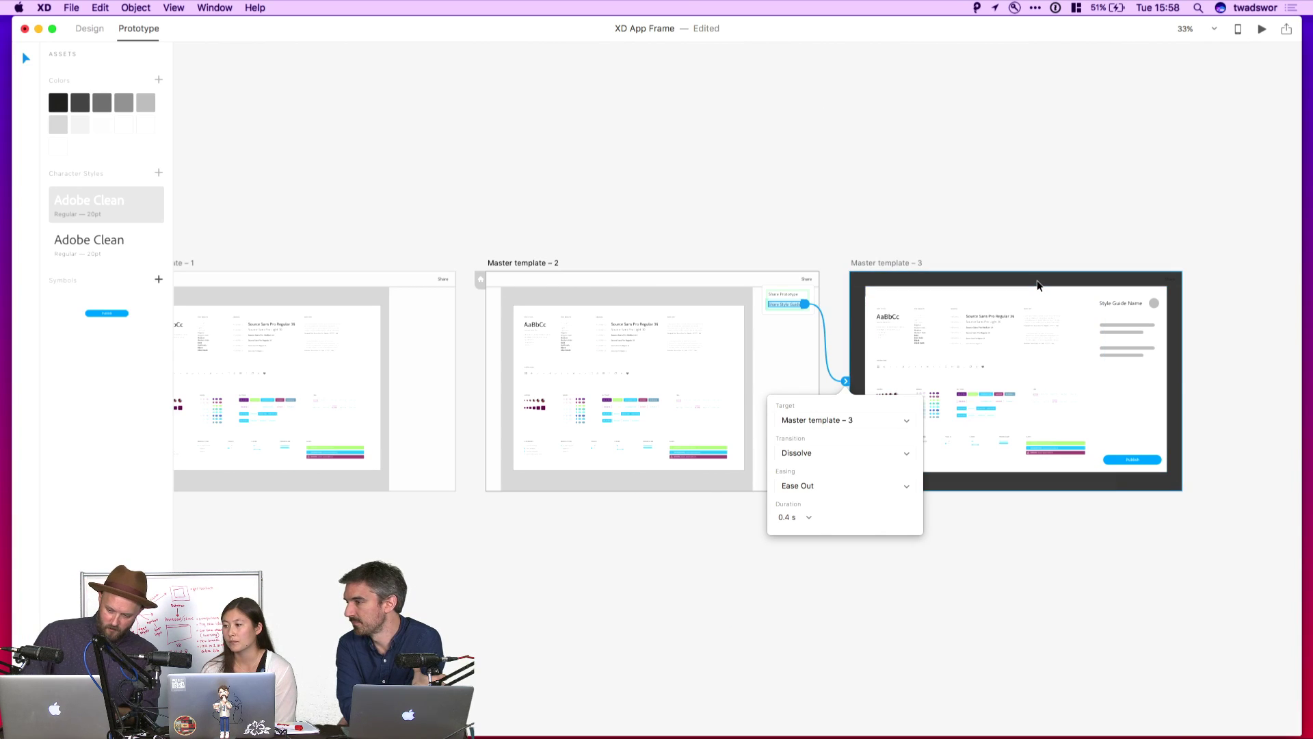
{"action": "left_click", "coordinate": [1038, 286]}
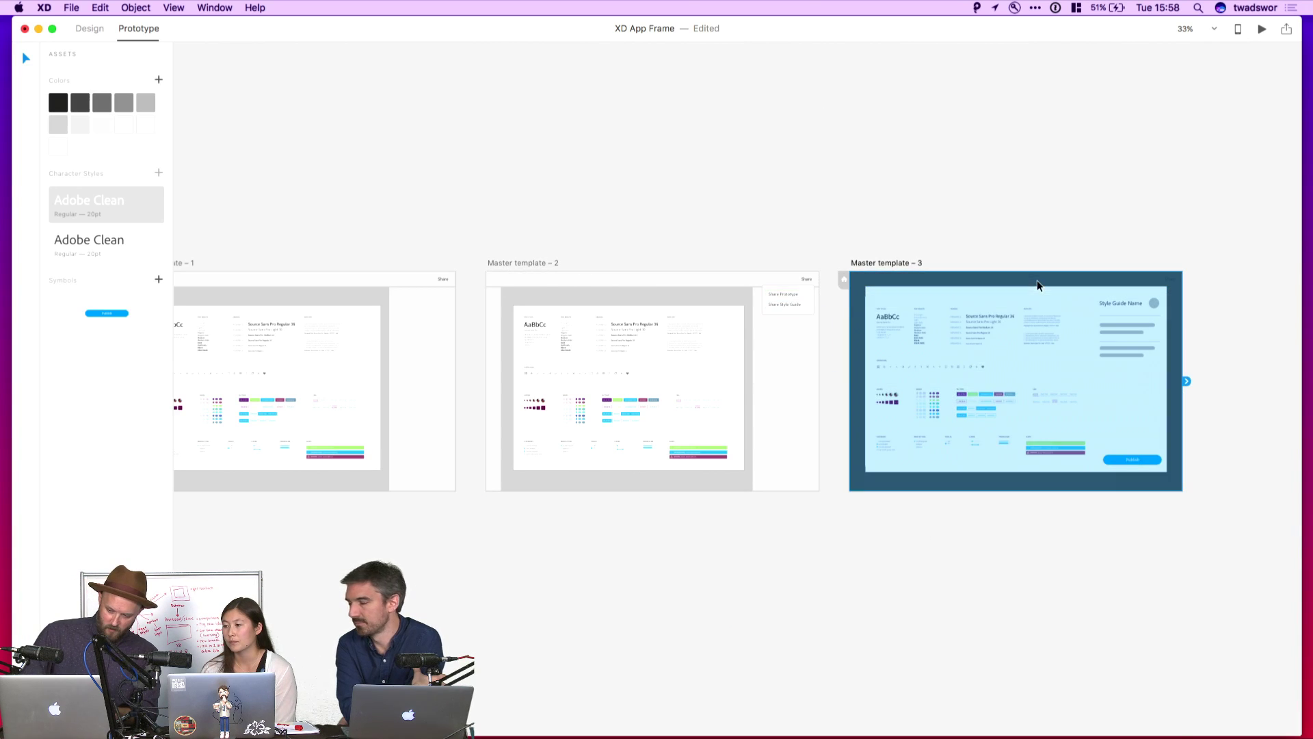
- Preview the prototype full screen from Master template – 1, following Share and Share Style Guide to the overlay, and close the preview
{"action": "left_click", "coordinate": [380, 297]}
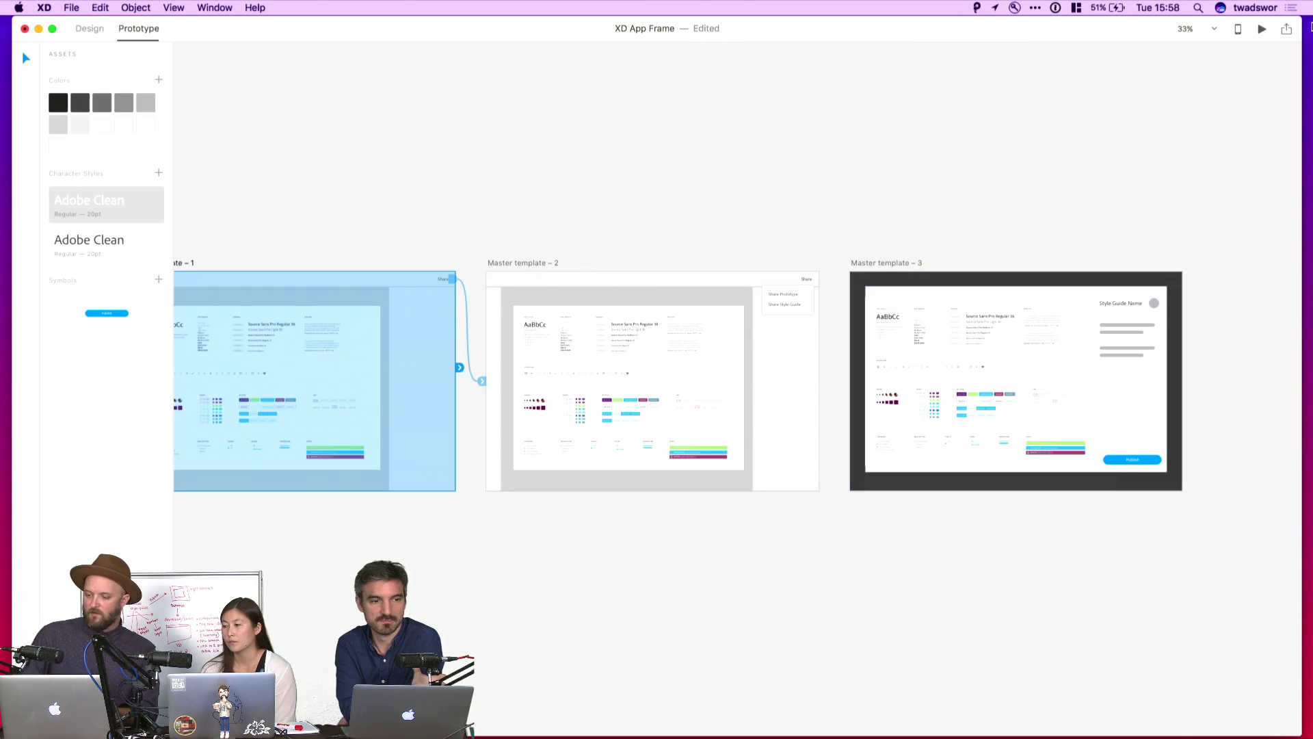
{"action": "left_click", "coordinate": [1262, 29]}
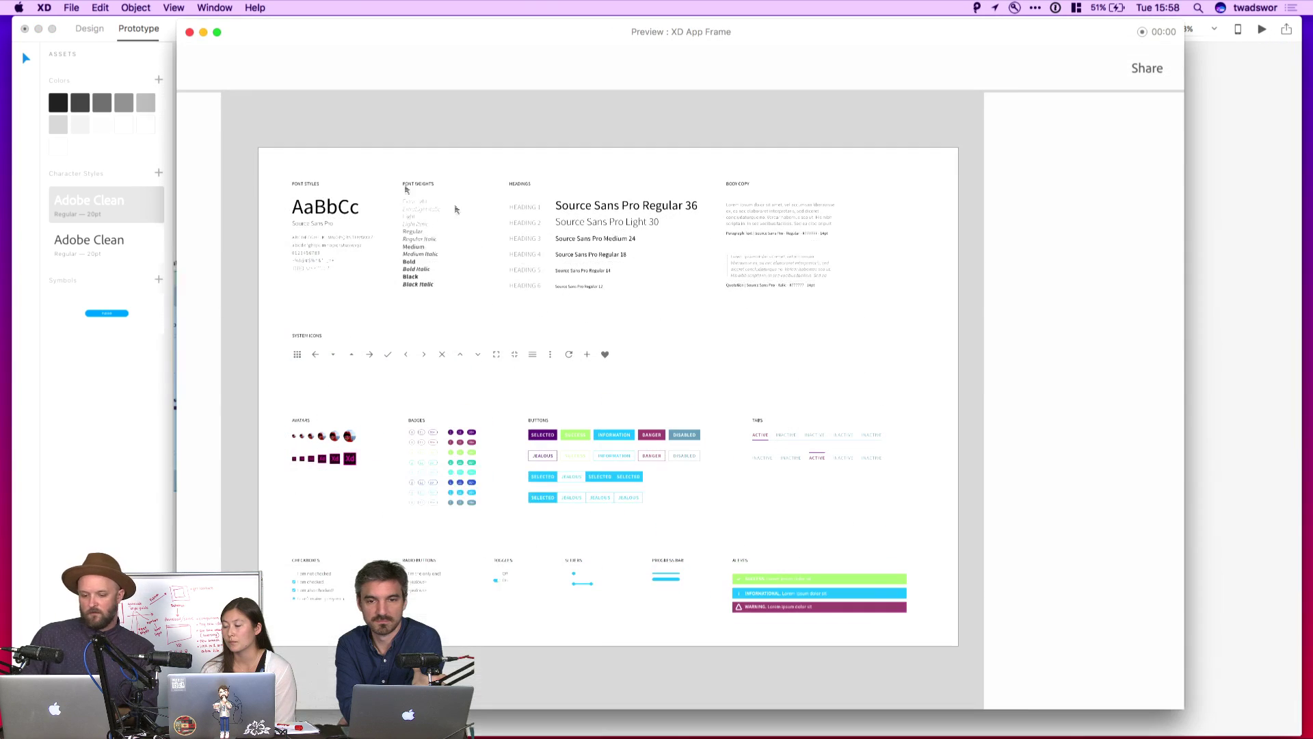
{"action": "left_click", "coordinate": [216, 32]}
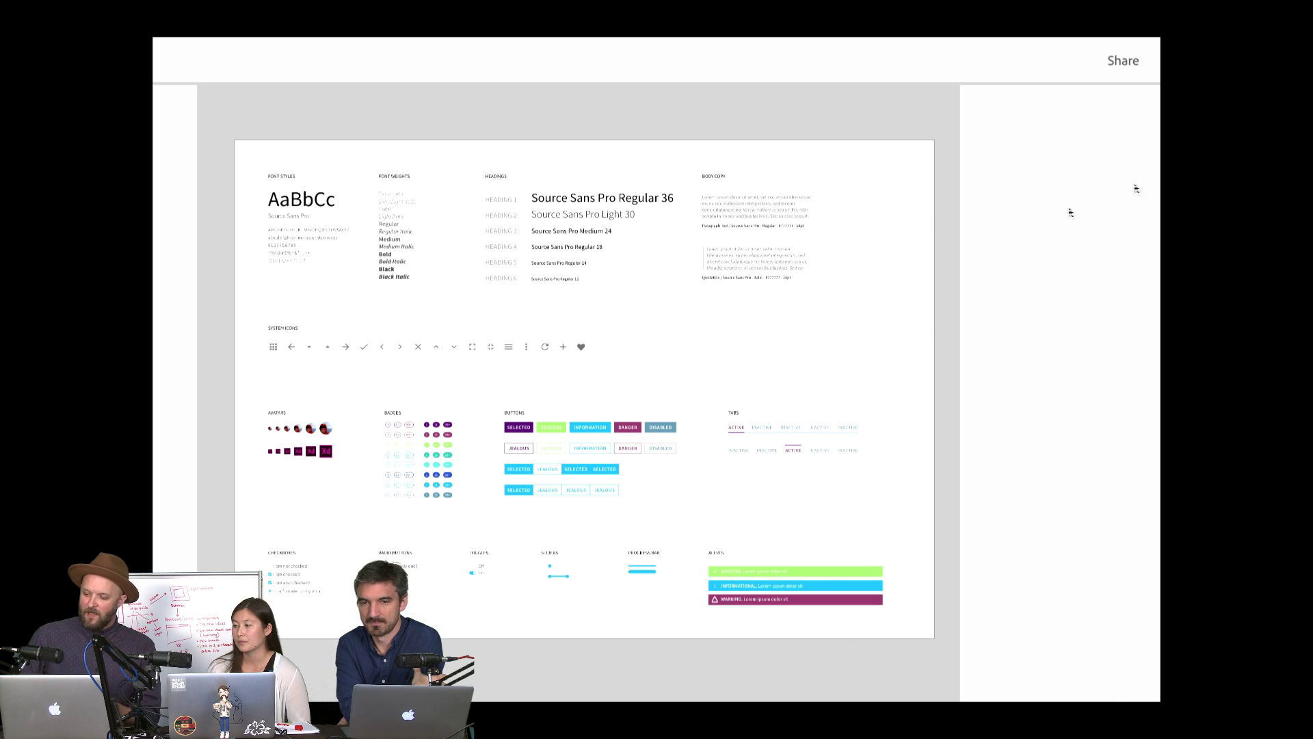
{"action": "left_click", "coordinate": [1124, 63]}
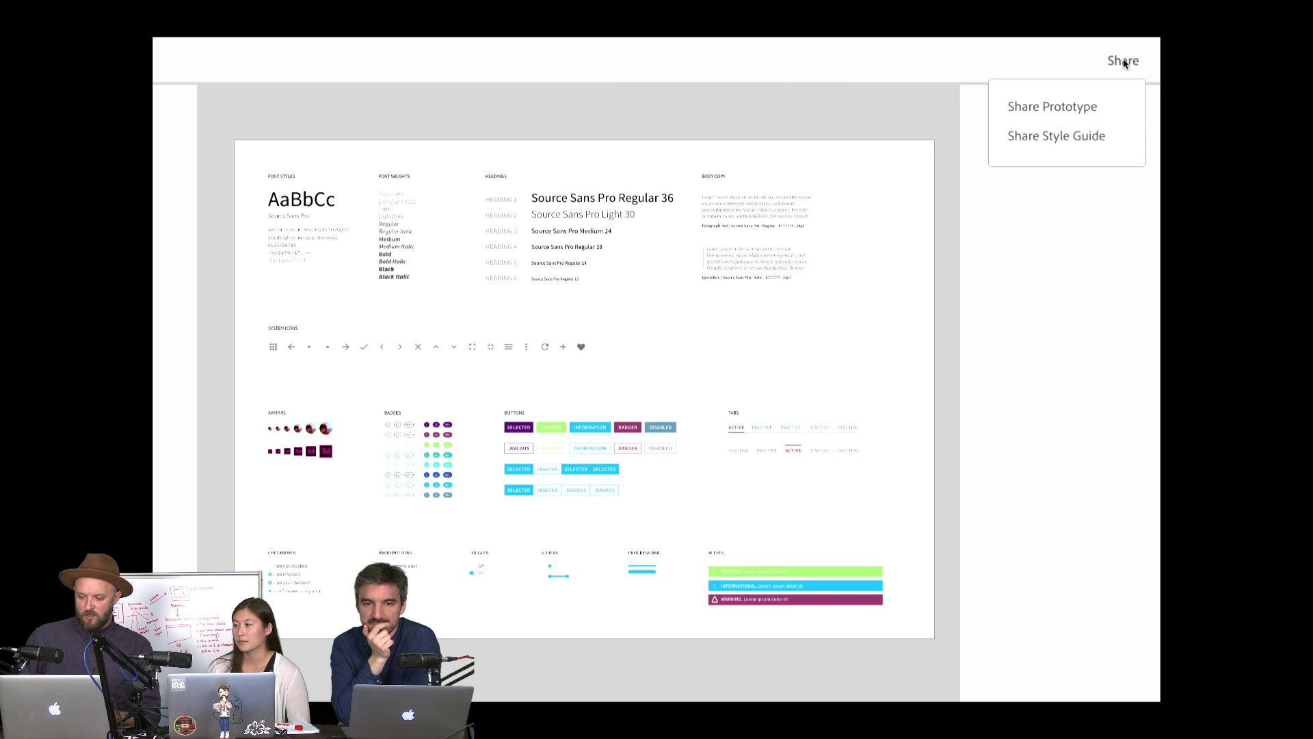
{"action": "left_click", "coordinate": [1065, 142]}
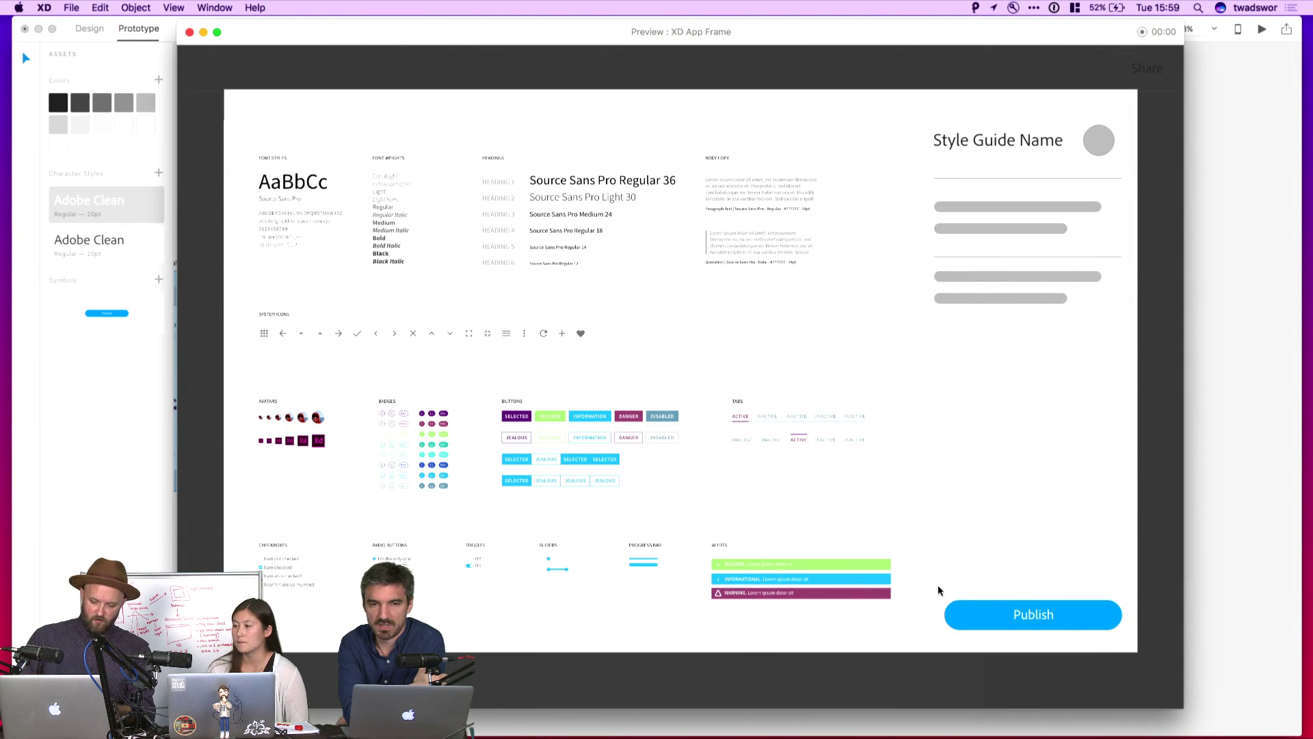
{"action": "key", "text": "super+w"}
- Examine the three Master template artboards, especially the Share popover and the style guide overlay with its Publish button
{"action": "scroll", "coordinate": [893, 501], "scroll_direction": "right", "scroll_amount": 5}
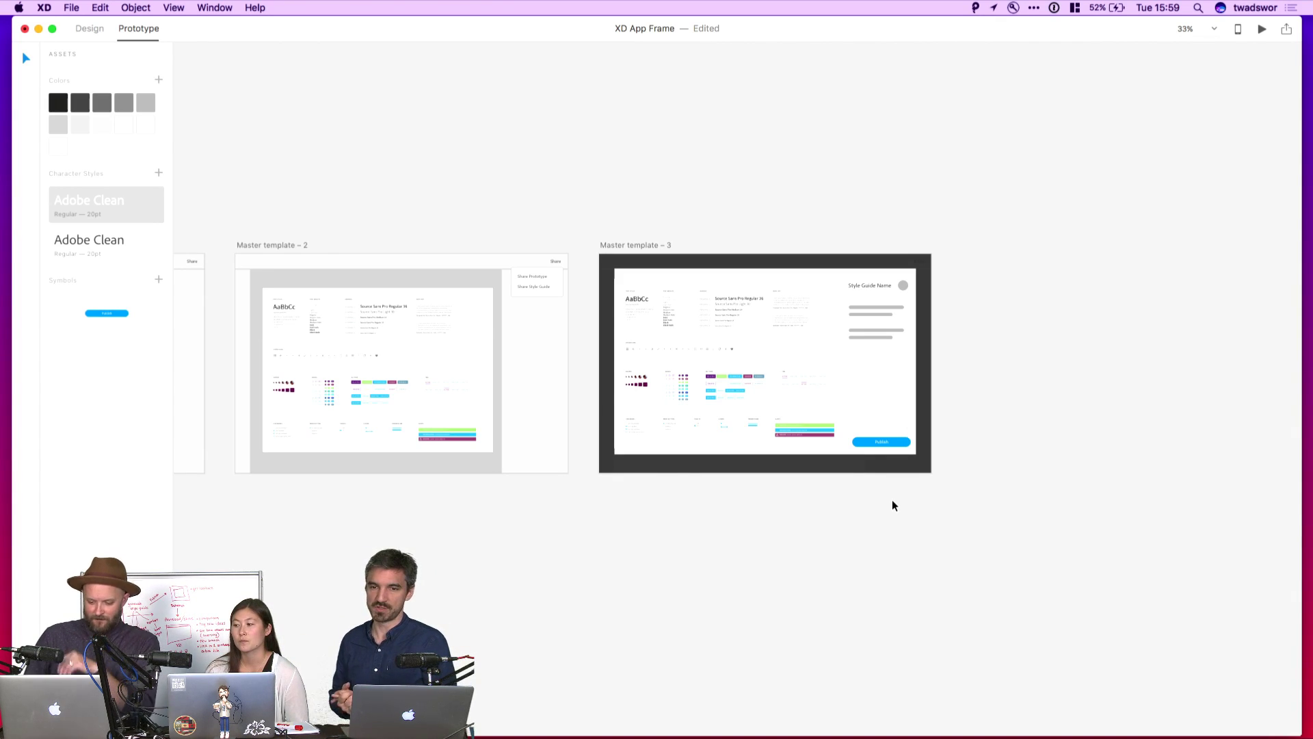
{"action": "scroll", "coordinate": [893, 505], "scroll_direction": "right", "scroll_amount": 5}
{"action": "scroll", "coordinate": [892, 505], "scroll_direction": "up", "scroll_amount": 3}
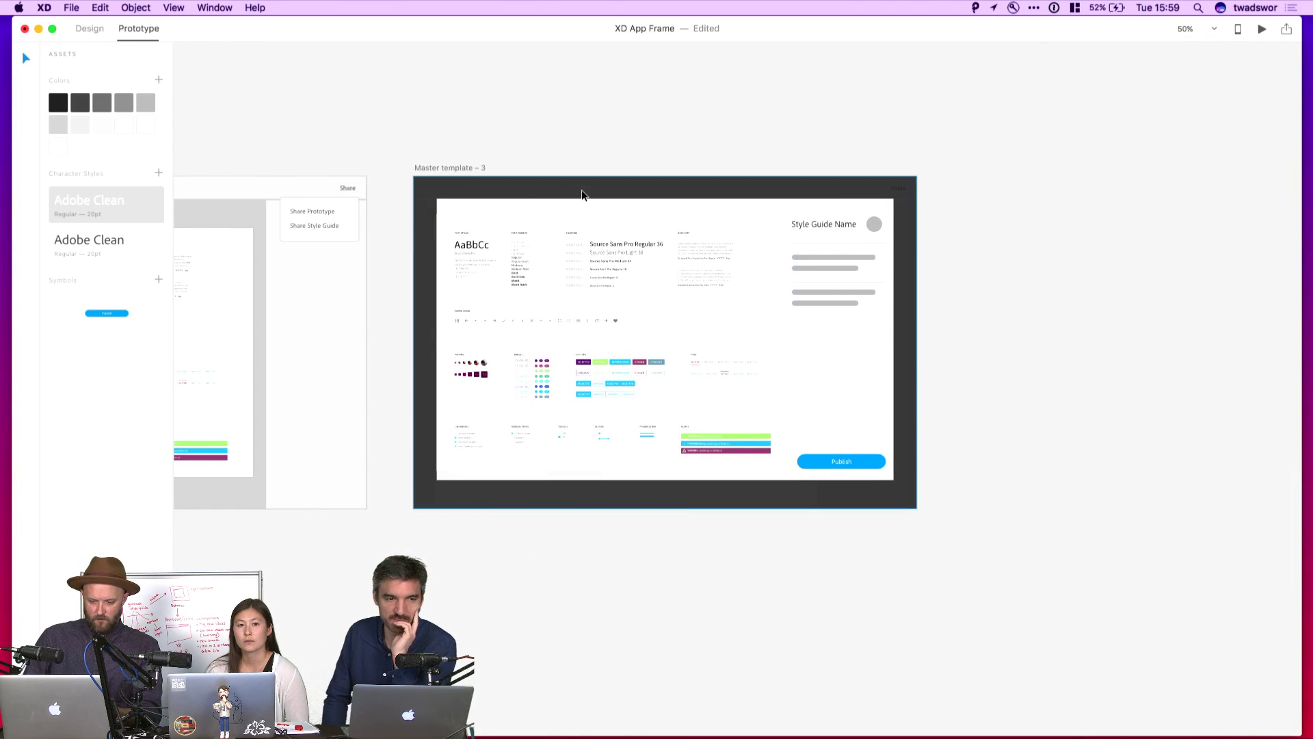
{"action": "scroll", "coordinate": [581, 191], "scroll_direction": "right", "scroll_amount": 4}
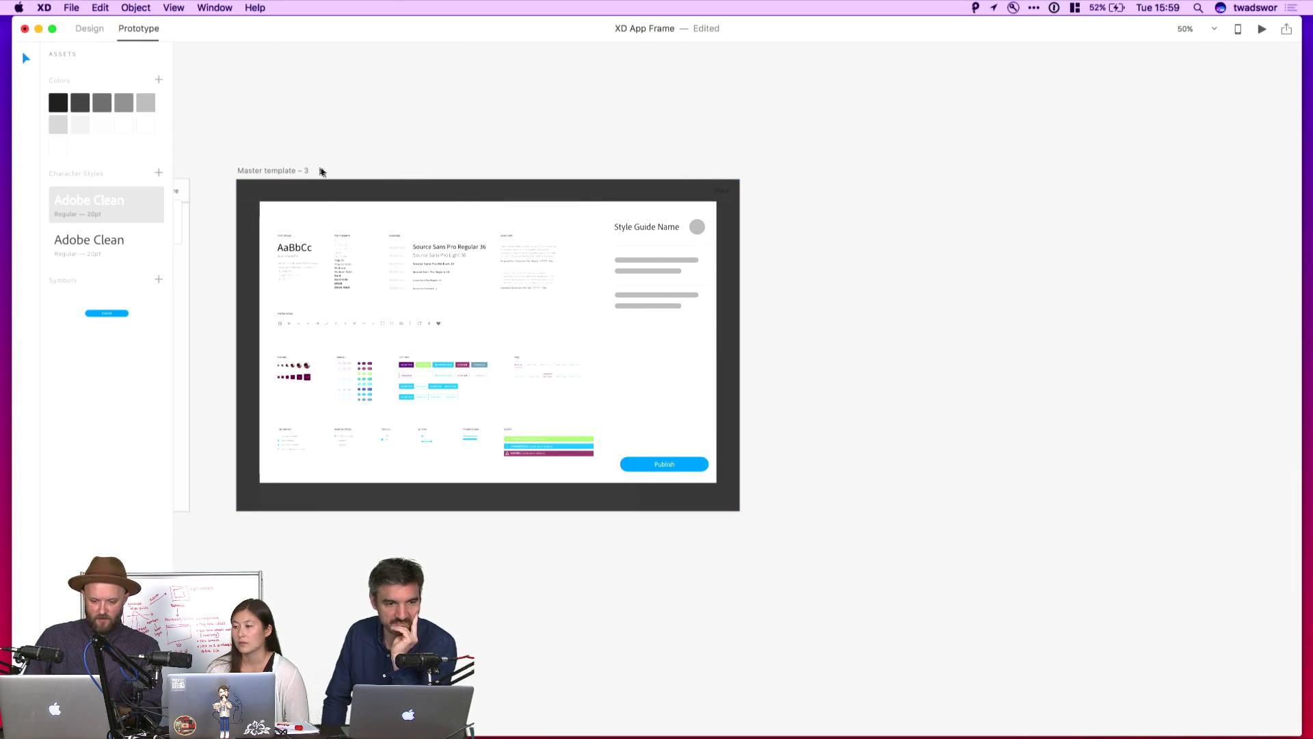
{"action": "scroll", "coordinate": [293, 167], "scroll_direction": "down", "scroll_amount": 4}
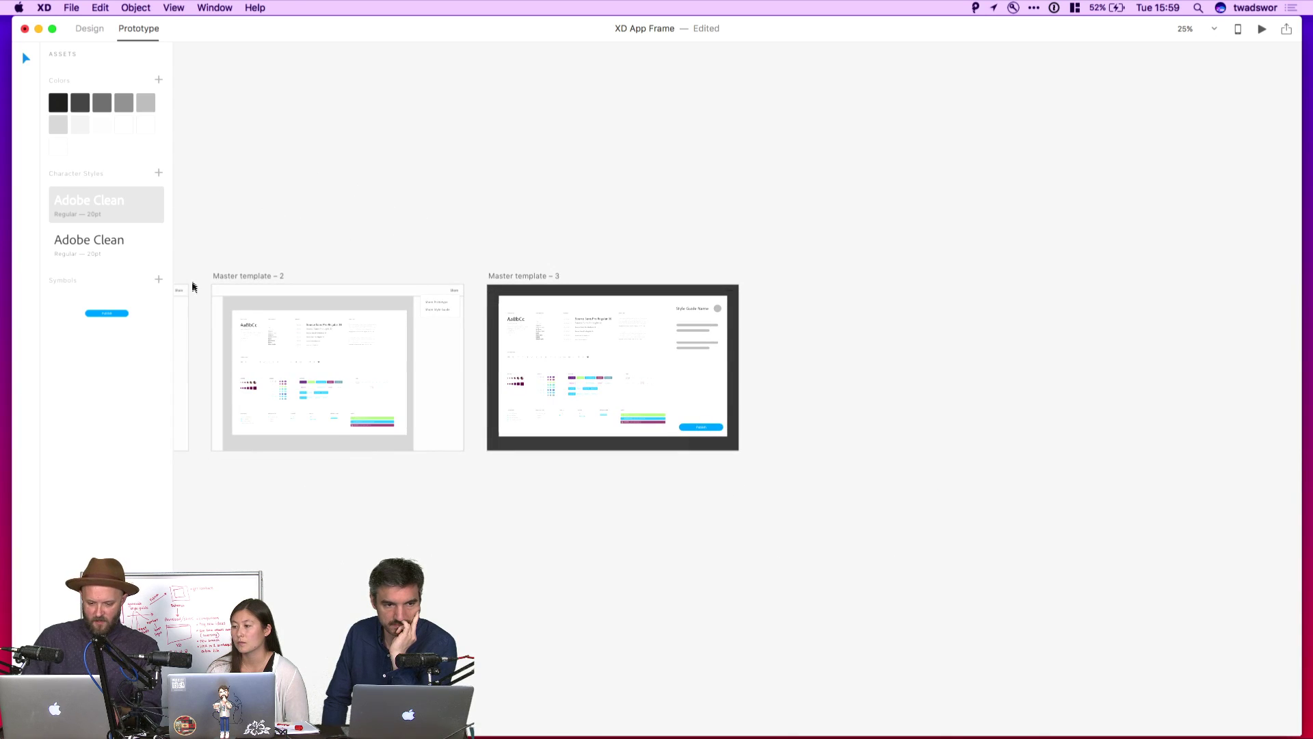
{"action": "key", "text": "super+0"}
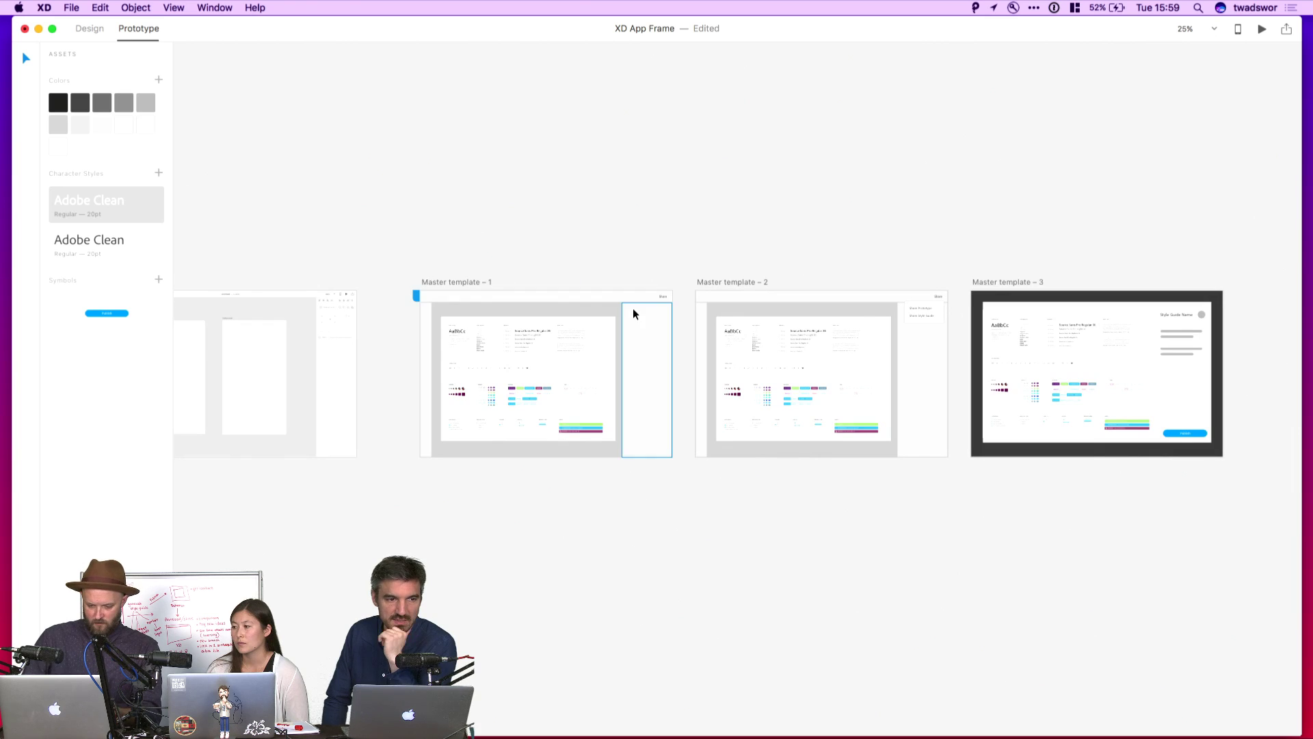
{"action": "scroll", "coordinate": [633, 308], "scroll_direction": "right", "scroll_amount": 5}
{"action": "left_click", "coordinate": [297, 260]}
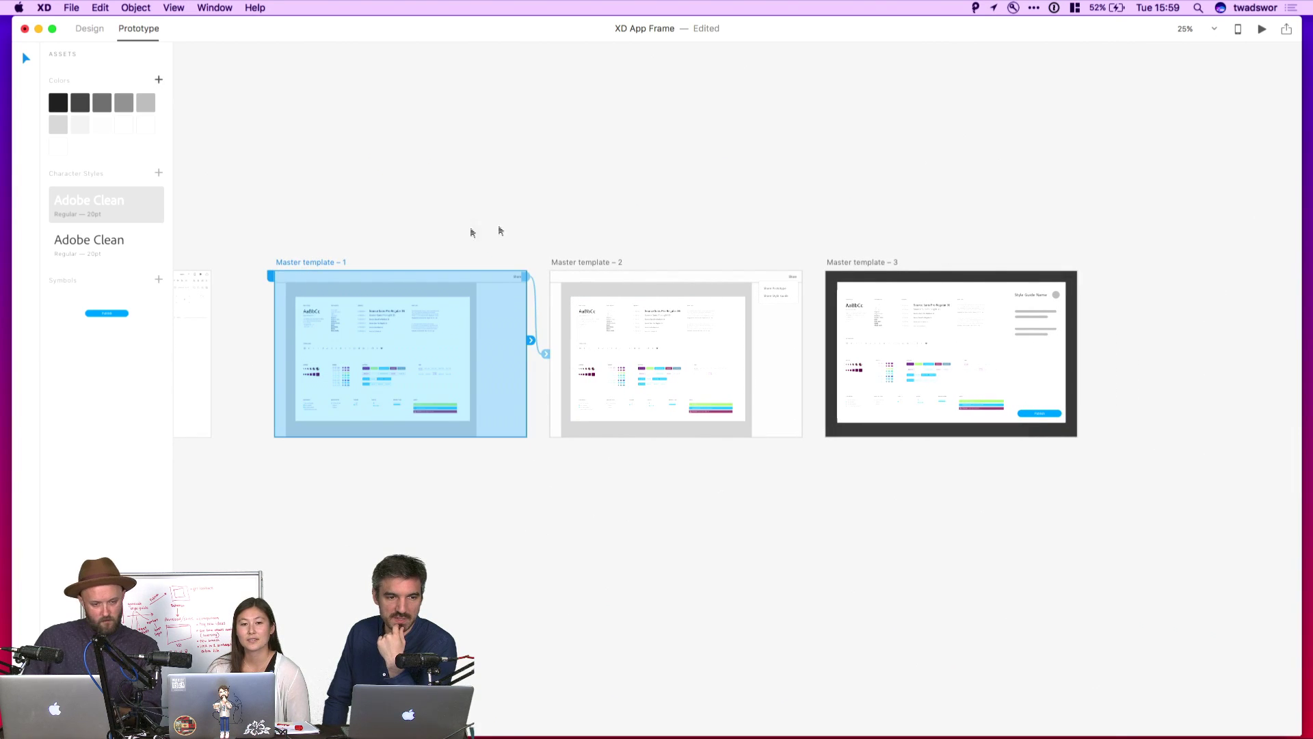
{"action": "left_click", "coordinate": [561, 225]}
{"action": "scroll", "coordinate": [560, 225], "scroll_direction": "up", "scroll_amount": 5}
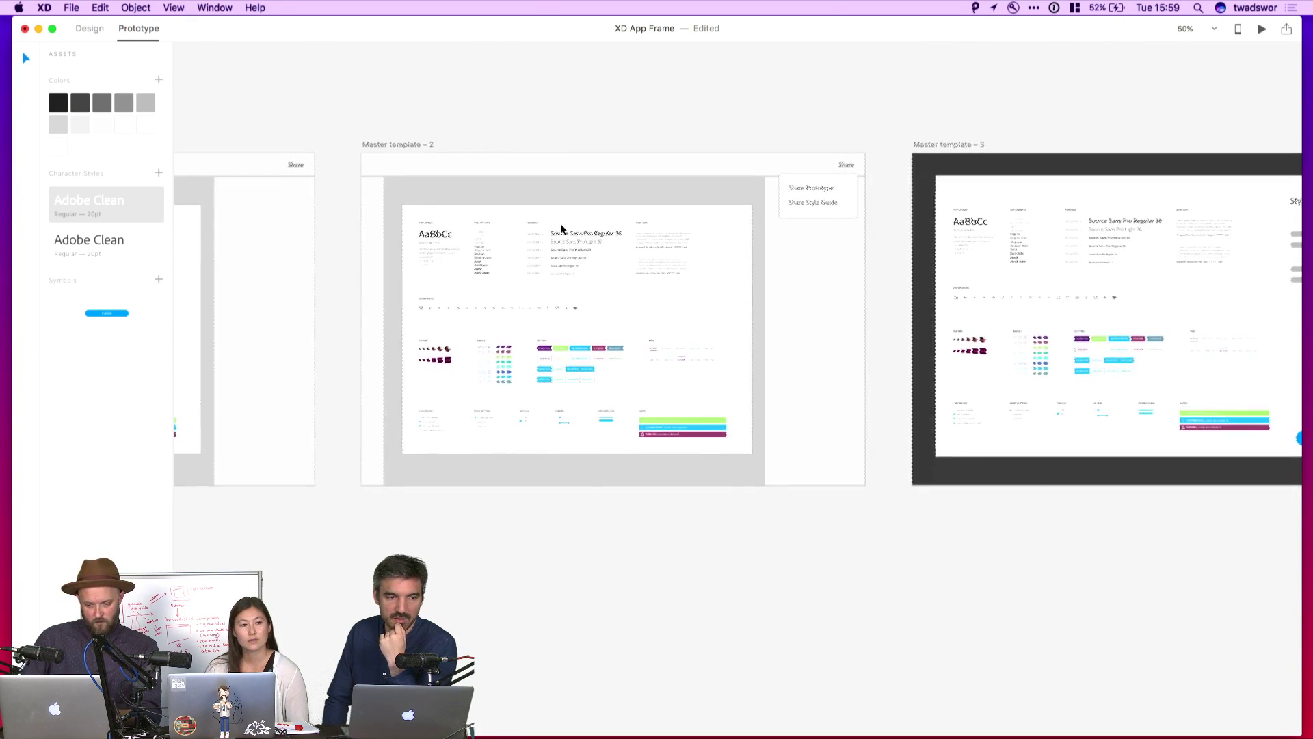
{"action": "scroll", "coordinate": [560, 224], "scroll_direction": "right", "scroll_amount": 3}
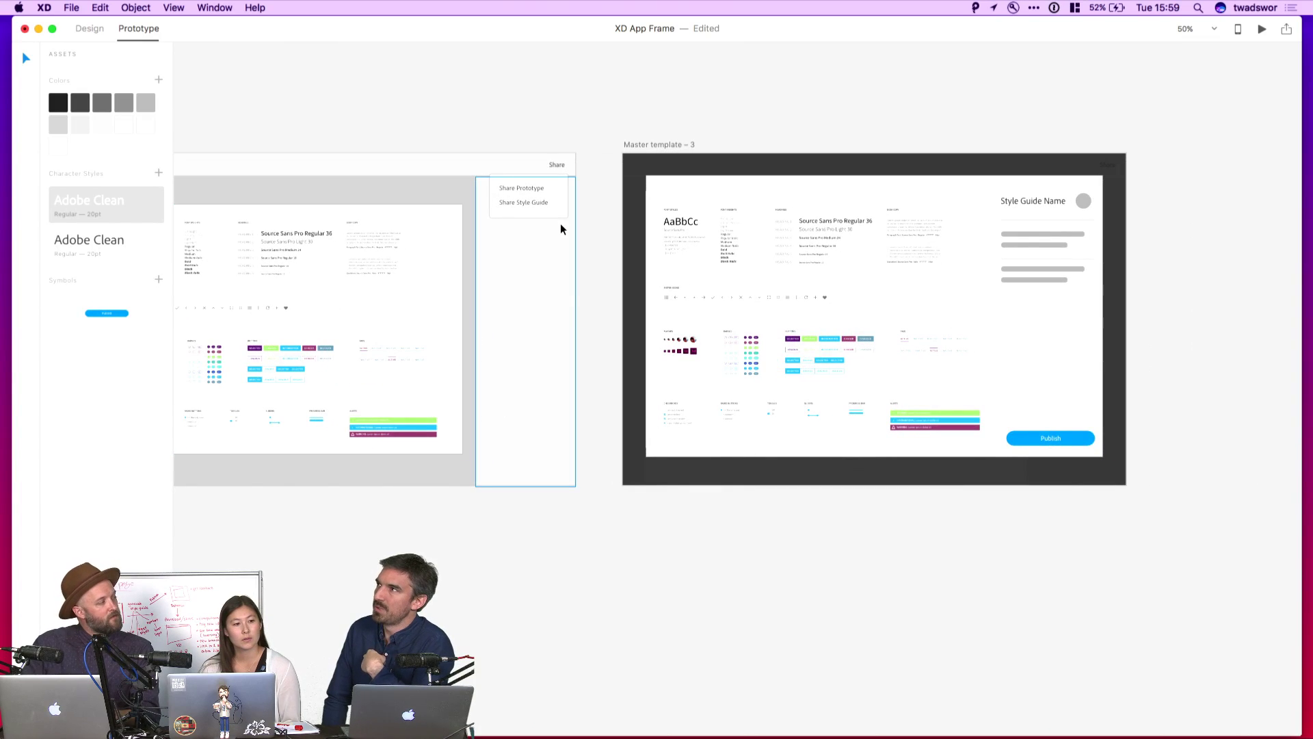
- Duplicate the Master template – 1 artboard and place the copy at the end of the row, after Master template – 3
{"action": "scroll", "coordinate": [560, 226], "scroll_direction": "right", "scroll_amount": 3}
{"action": "scroll", "coordinate": [560, 226], "scroll_direction": "down", "scroll_amount": 5}
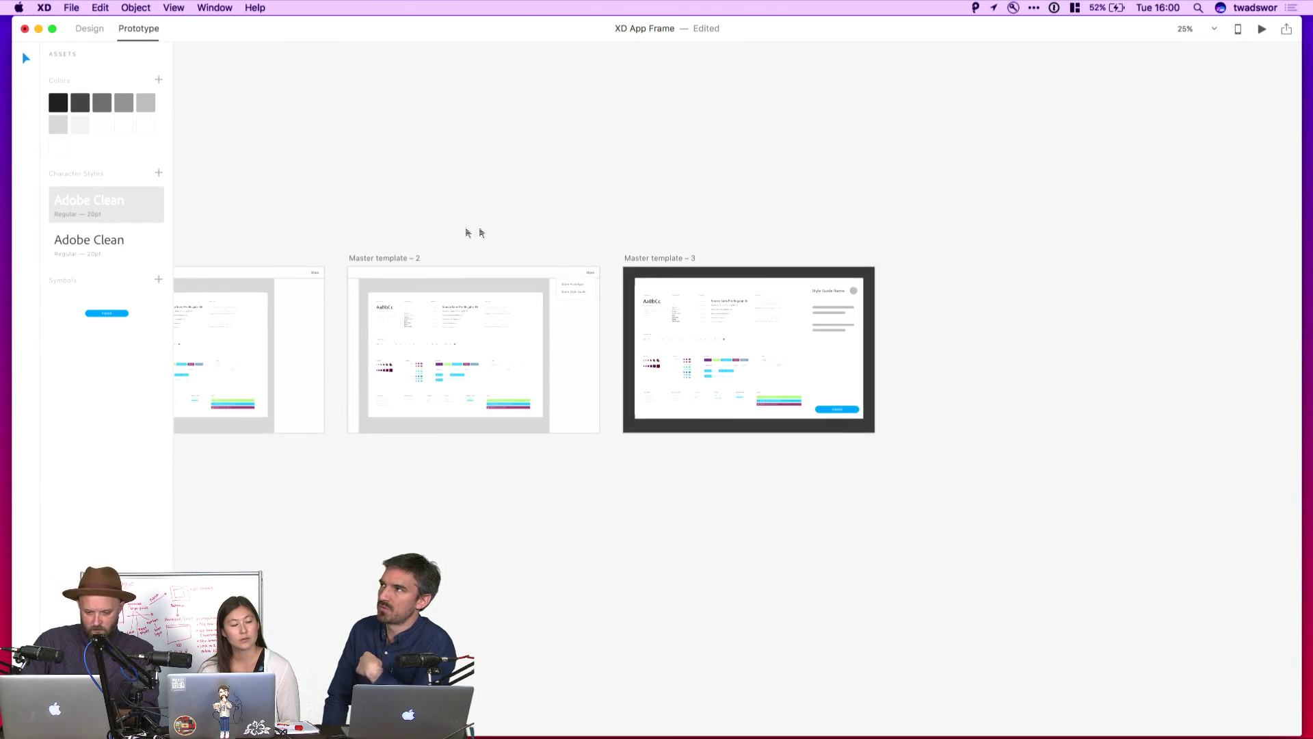
{"action": "scroll", "coordinate": [474, 233], "scroll_direction": "left", "scroll_amount": 3}
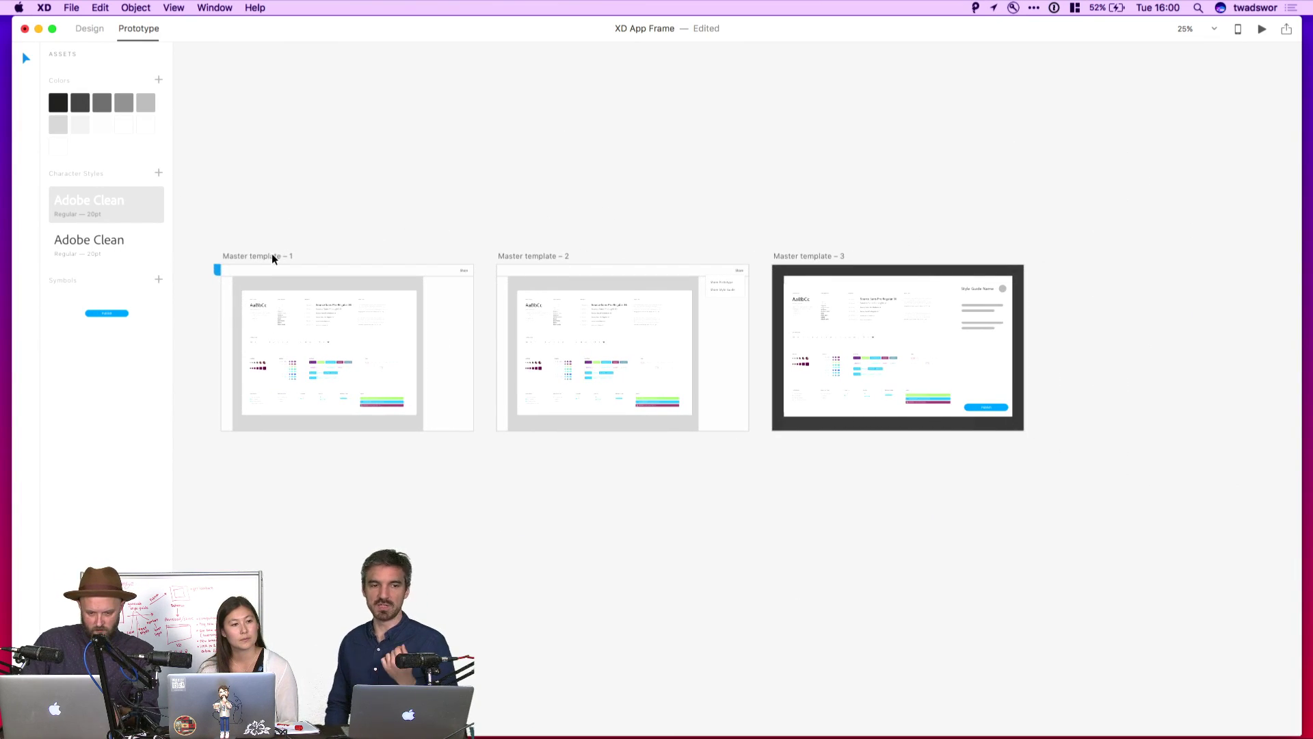
{"action": "left_click_drag", "start_coordinate": [273, 258], "coordinate": [1098, 242]}
{"action": "scroll", "coordinate": [1076, 208], "scroll_direction": "right", "scroll_amount": 2}
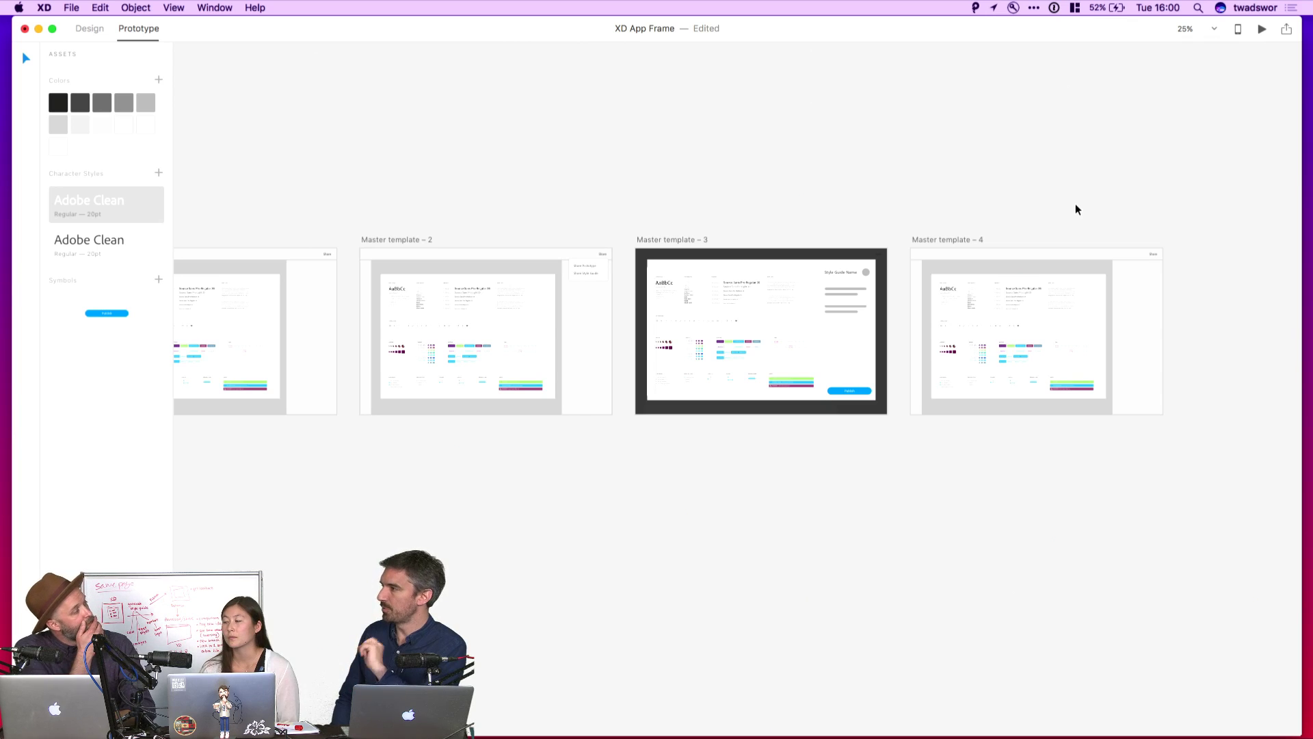
- Change the blue button's label on Master template – 3 to "Publish Draft"
{"action": "key", "text": "super+3"}
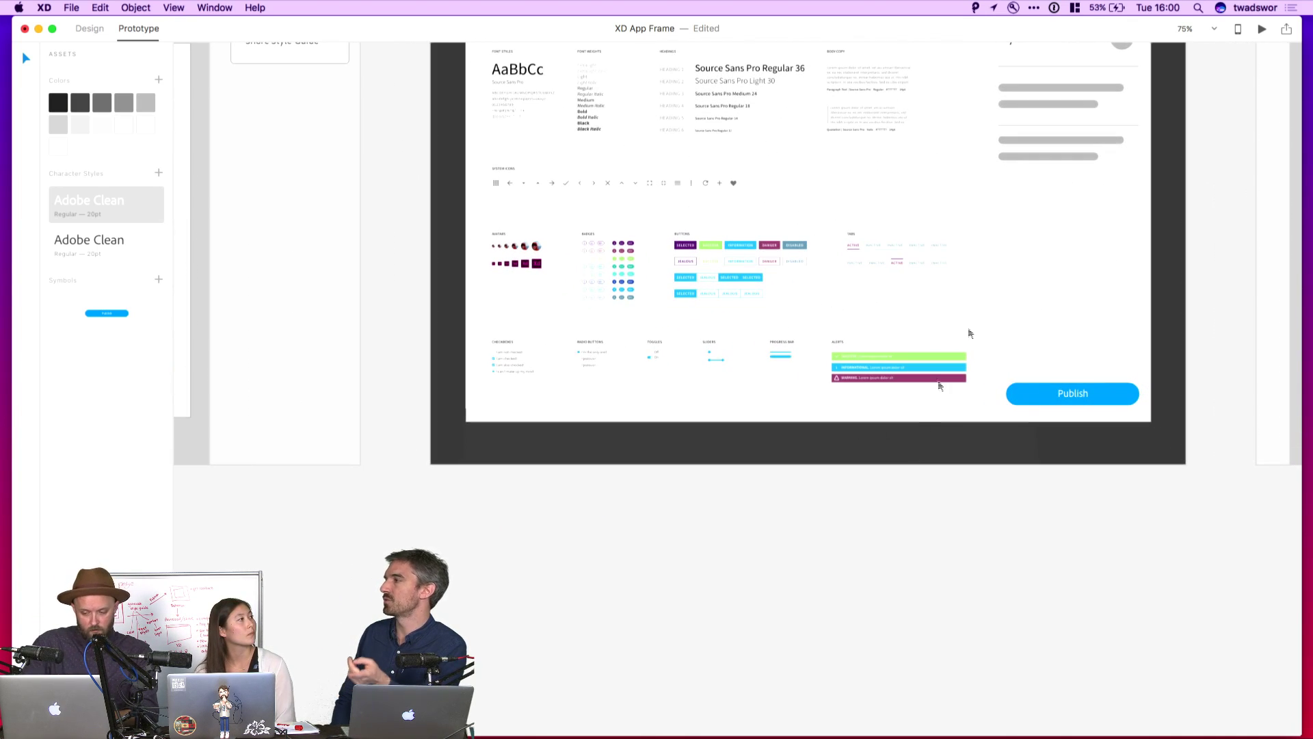
{"action": "double_click", "coordinate": [1057, 391]}
{"action": "type", "text": "Publish"}
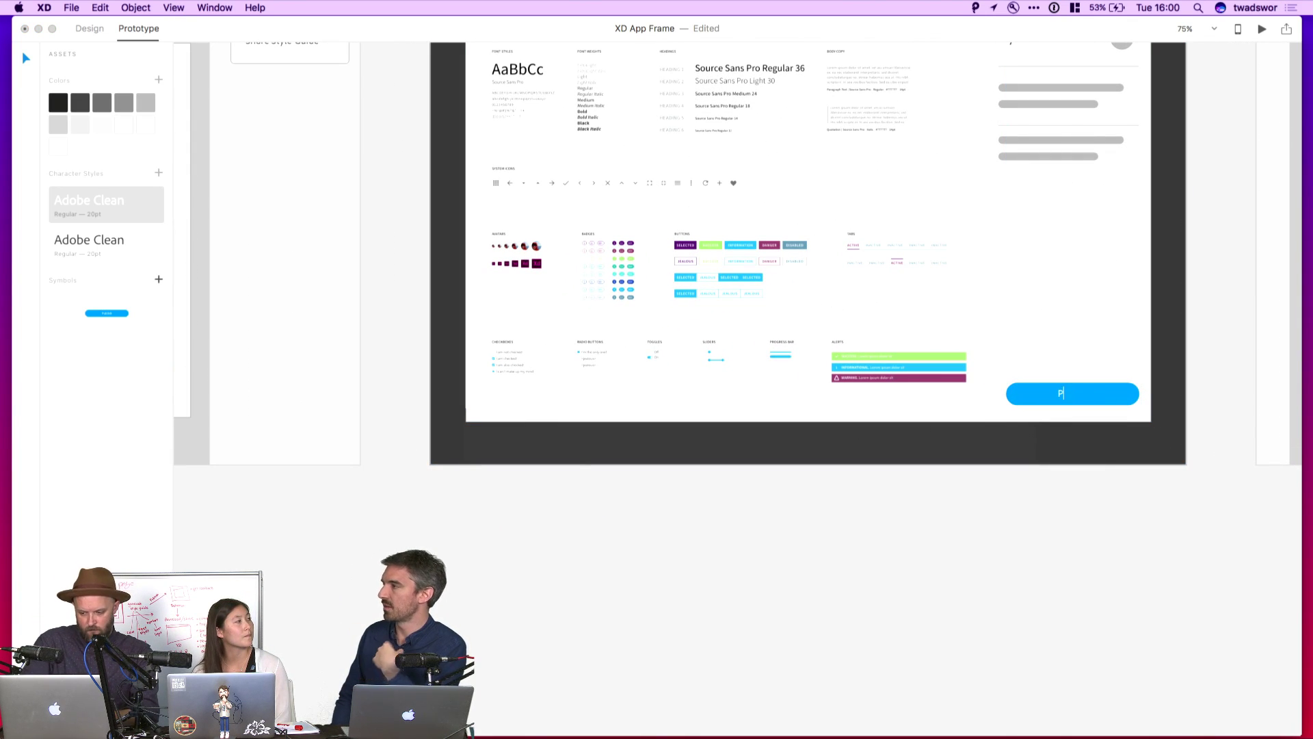
{"action": "key", "text": "BackSpace"}
{"action": "key", "text": "BackSpace"}
{"action": "key", "text": "BackSpace"}
{"action": "key", "text": "BackSpace"}
{"action": "key", "text": "BackSpace"}
{"action": "key", "text": "BackSpace"}
{"action": "type", "text": "u"}
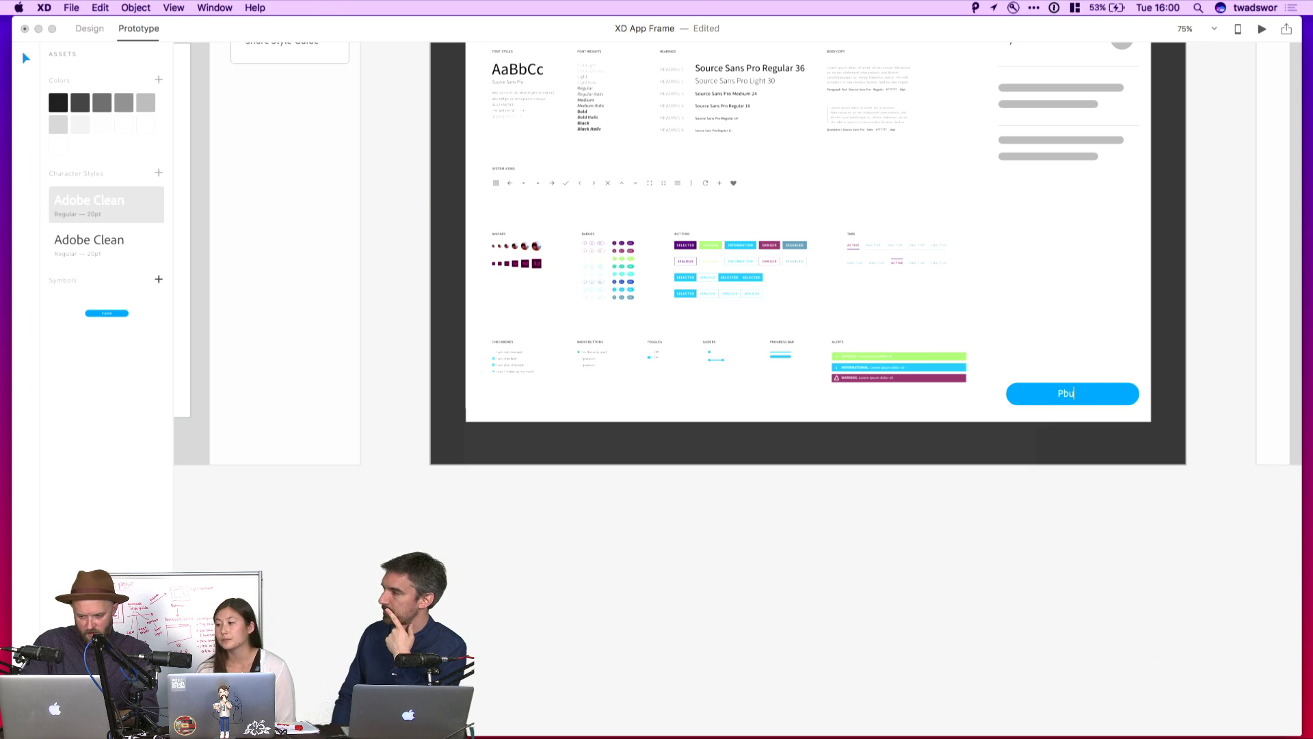
{"action": "type", "text": "blish Draft"}
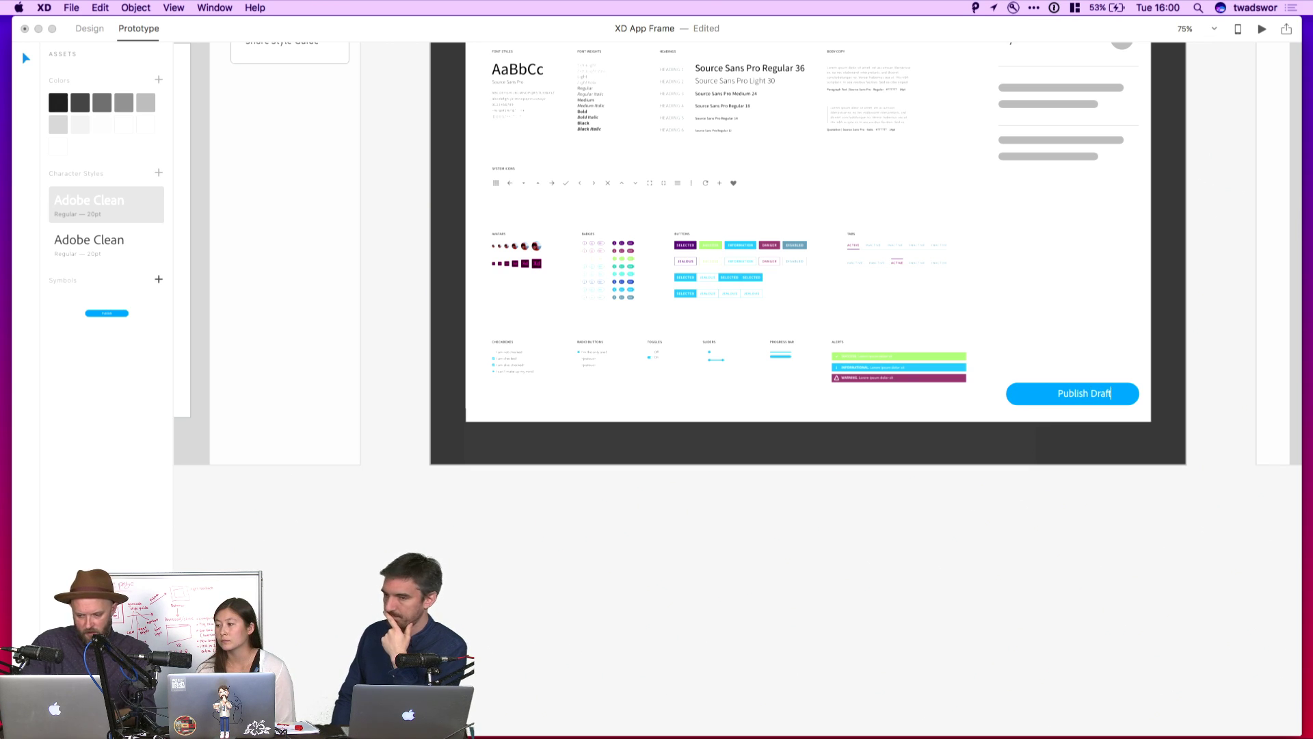
{"action": "key", "text": "Escape"}
- Return to Design mode, centre-align the blue button's label and change its text to "Save Draft"
{"action": "left_click", "coordinate": [90, 28]}
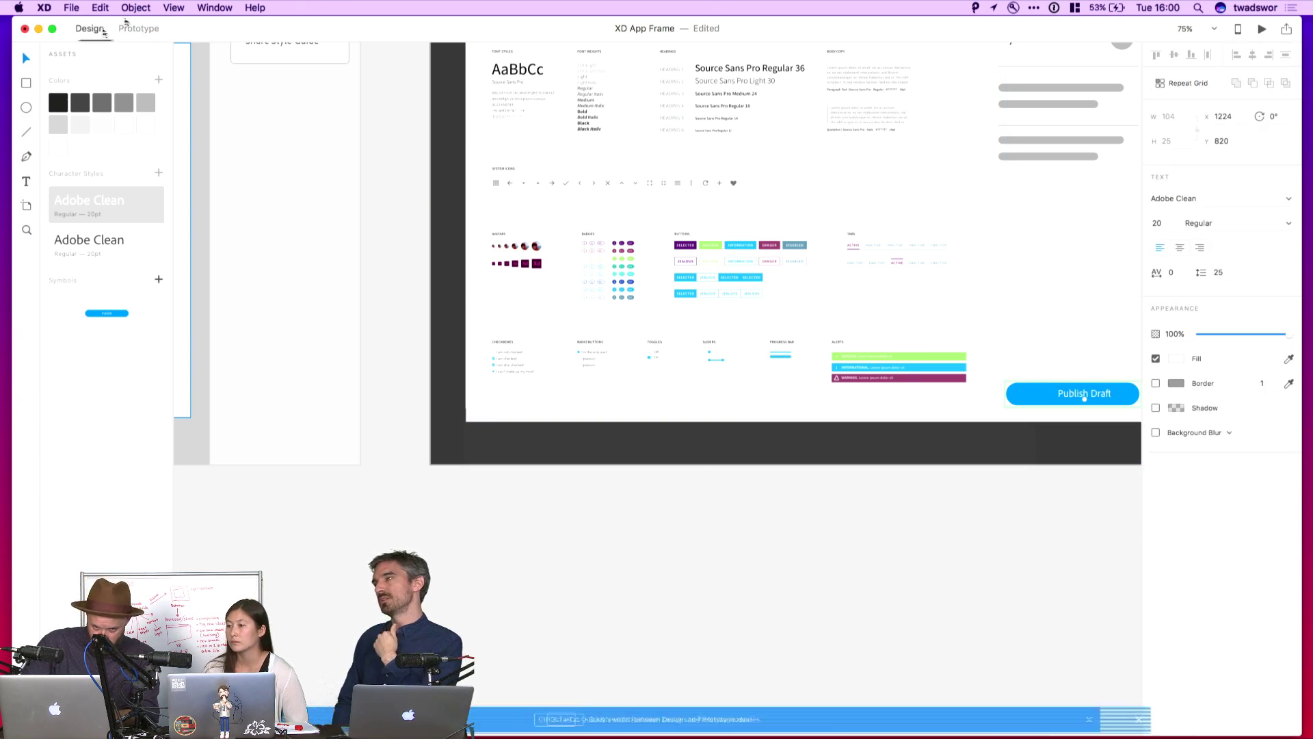
{"action": "double_click", "coordinate": [1084, 397]}
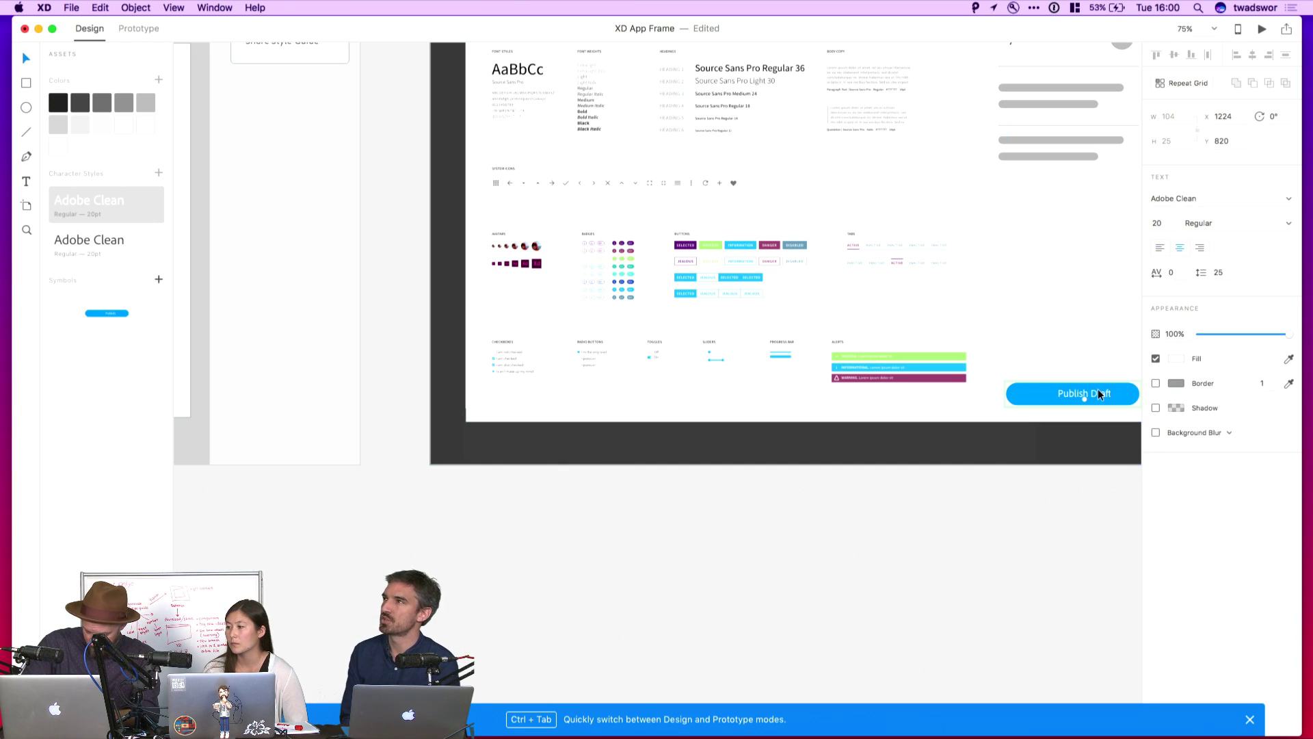
{"action": "key", "text": "super+a"}
{"action": "type", "text": "S"}
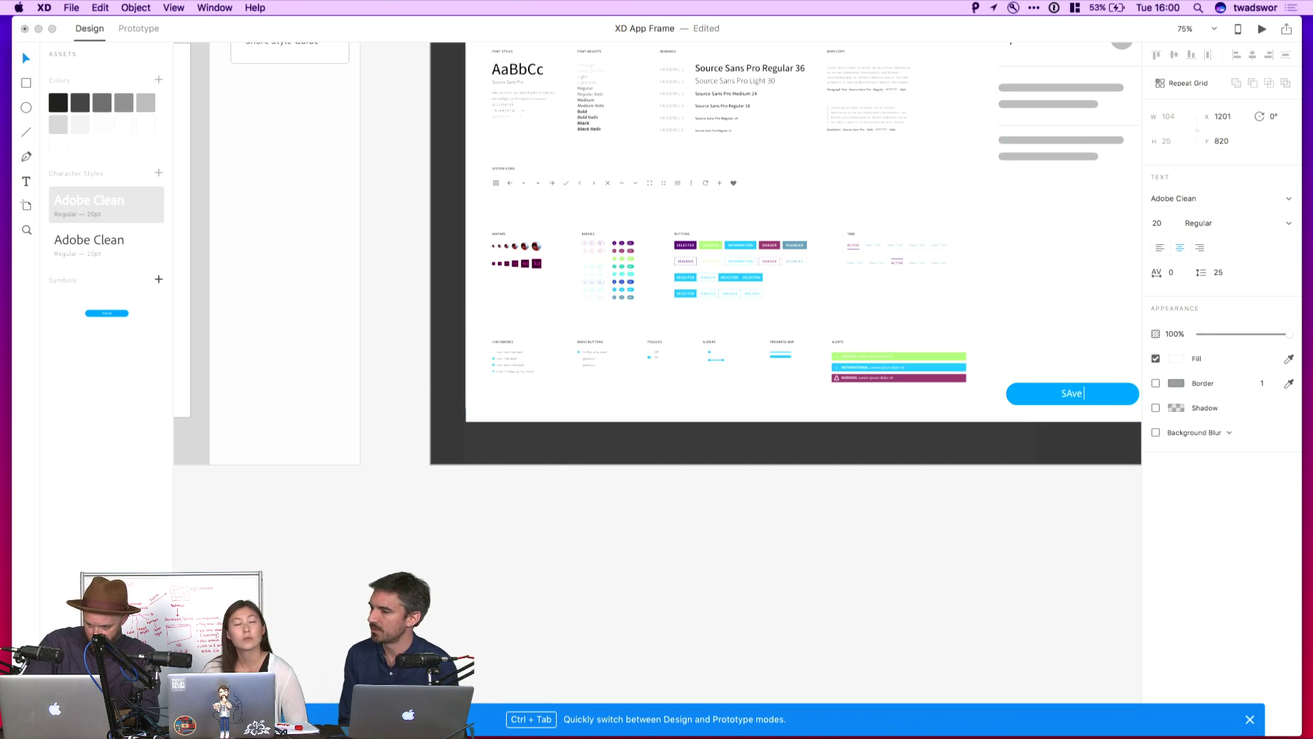
{"action": "type", "text": "Draft"}
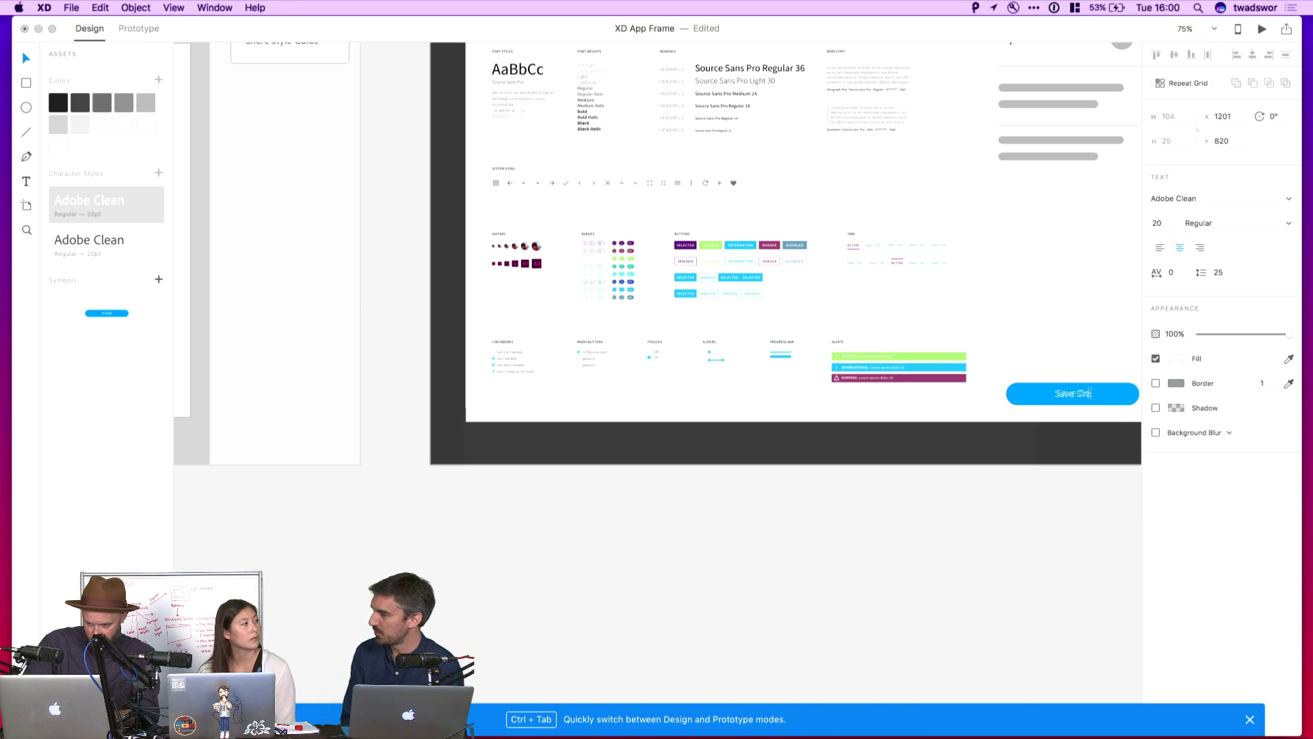
{"action": "left_click", "coordinate": [1033, 533]}
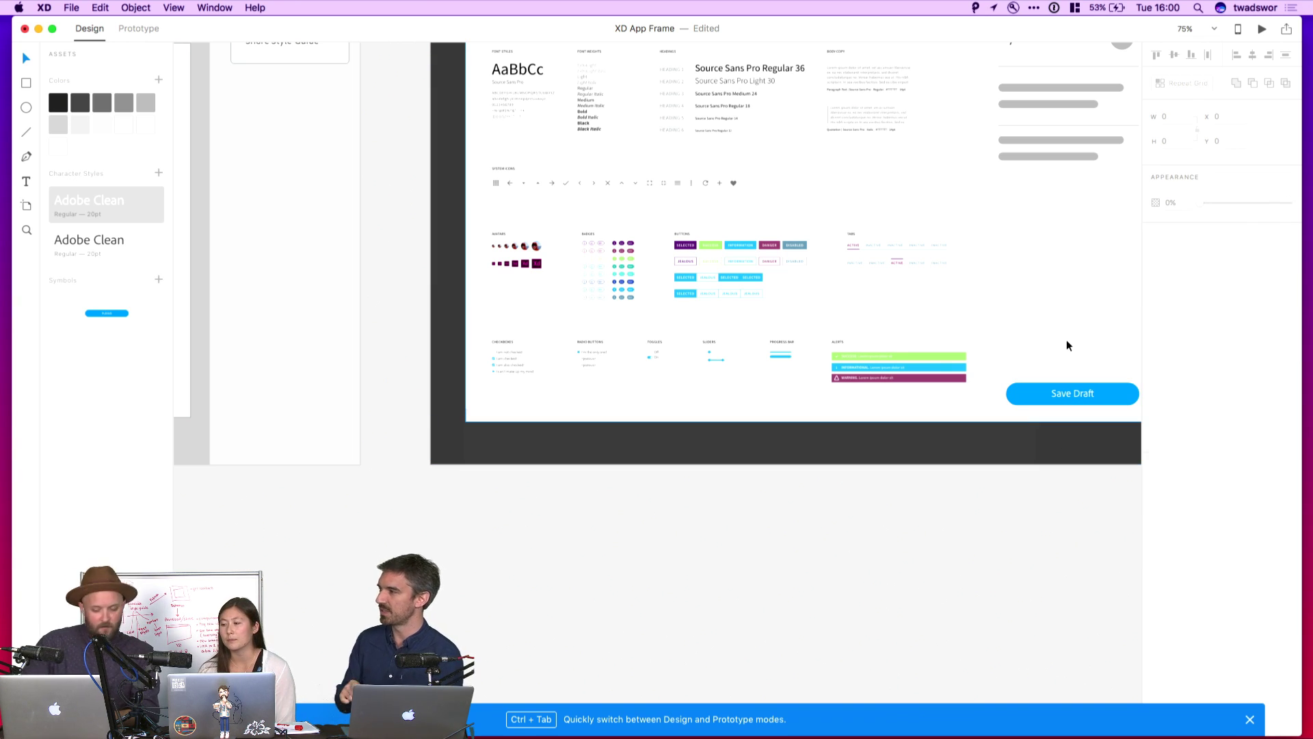
- Change the blue button's label on Master template – 3 to "Publish"
{"action": "double_click", "coordinate": [1073, 393]}
{"action": "key", "text": "super+a"}
{"action": "type", "text": "Publ"}
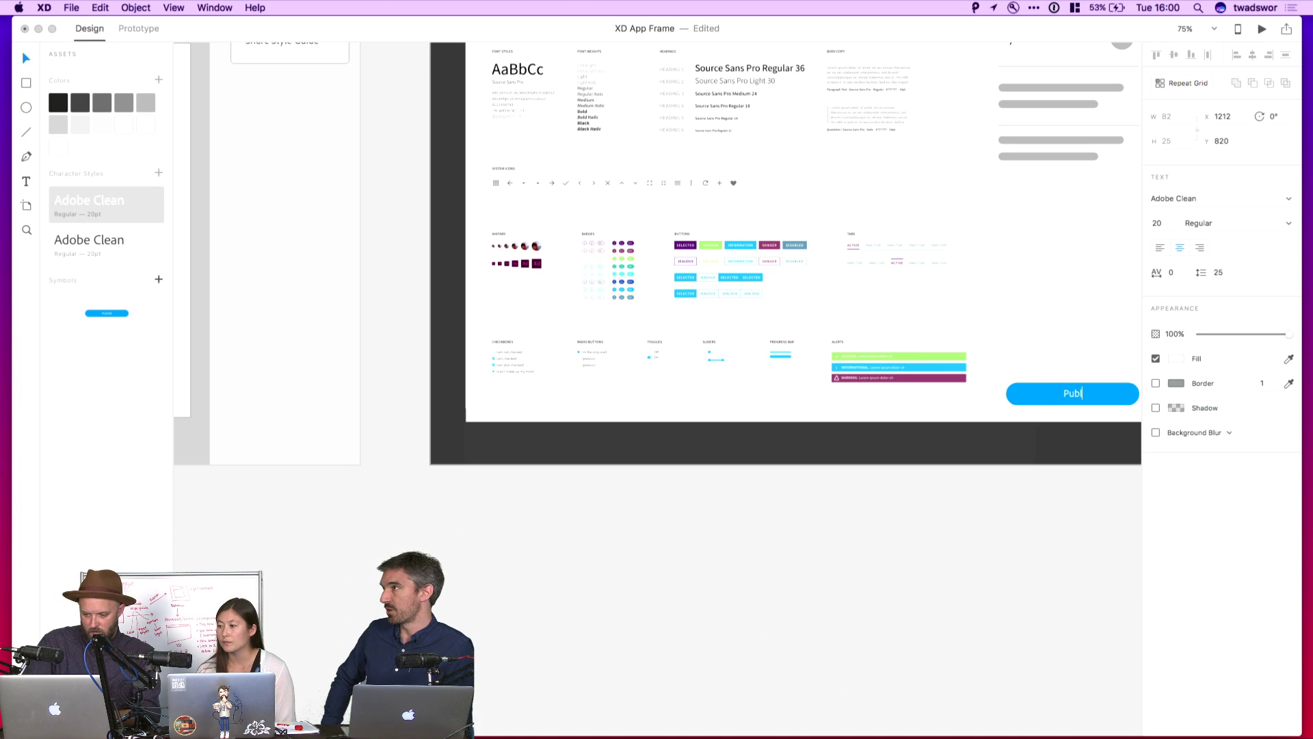
{"action": "type", "text": "ish"}
{"action": "left_click", "coordinate": [1027, 537]}
- Draw a rectangle about 350 × 102 at the lower-right corner of Master template – 4, overlapping the style guide's corner
{"action": "scroll", "coordinate": [1027, 537], "scroll_direction": "right", "scroll_amount": 5}
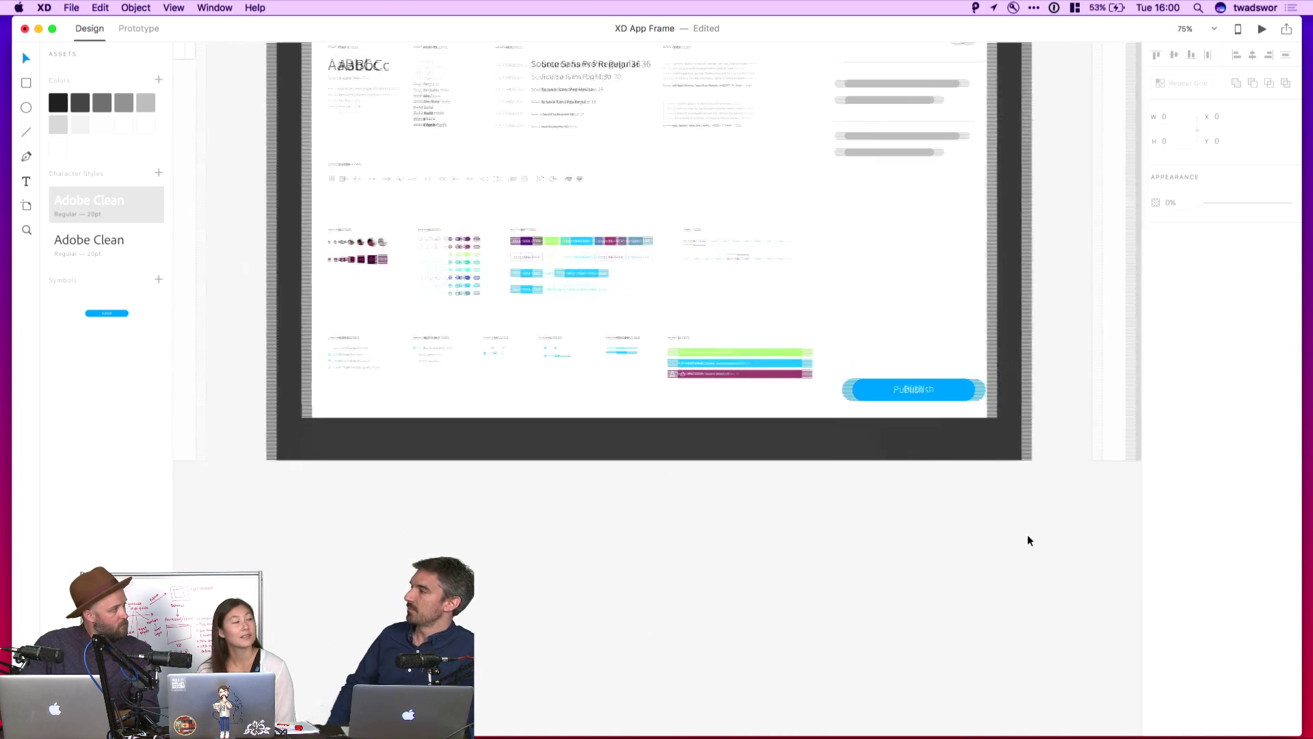
{"action": "scroll", "coordinate": [1028, 535], "scroll_direction": "right", "scroll_amount": 5}
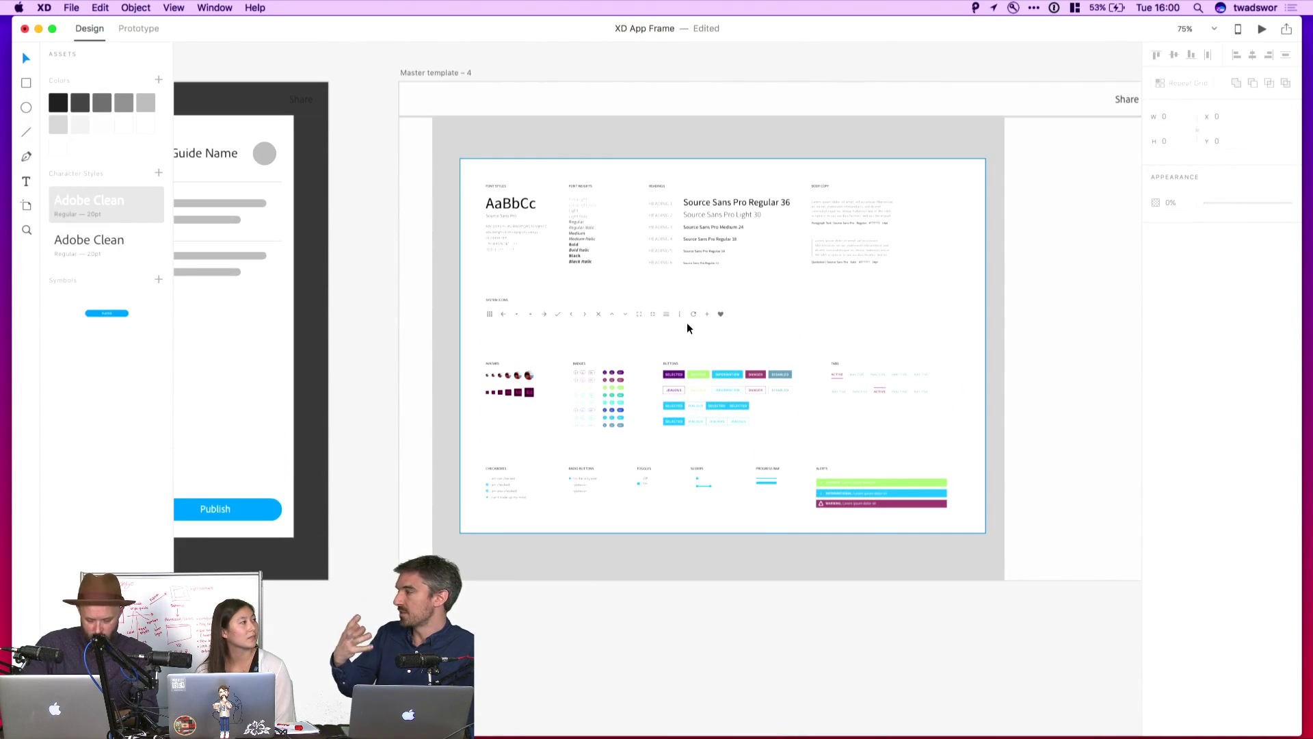
{"action": "scroll", "coordinate": [688, 323], "scroll_direction": "right", "scroll_amount": 3}
{"action": "scroll", "coordinate": [688, 324], "scroll_direction": "down", "scroll_amount": 1}
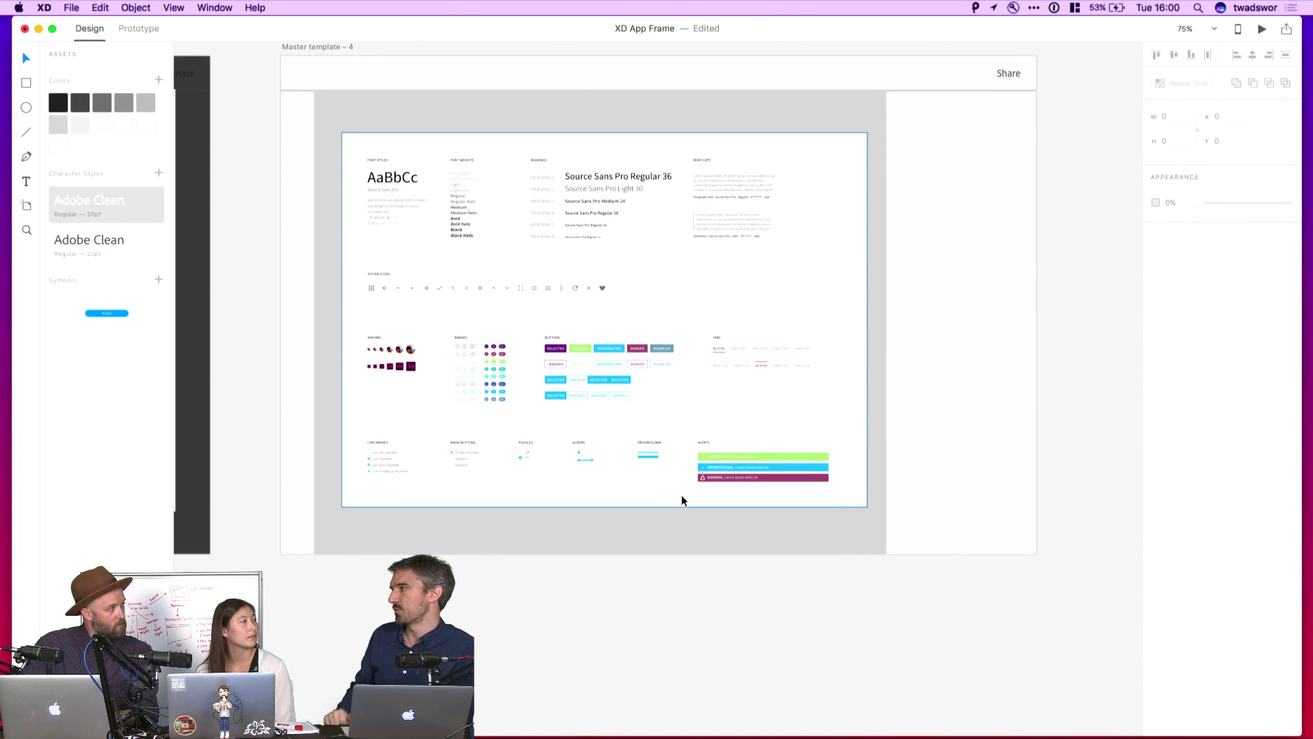
{"action": "key", "text": "r"}
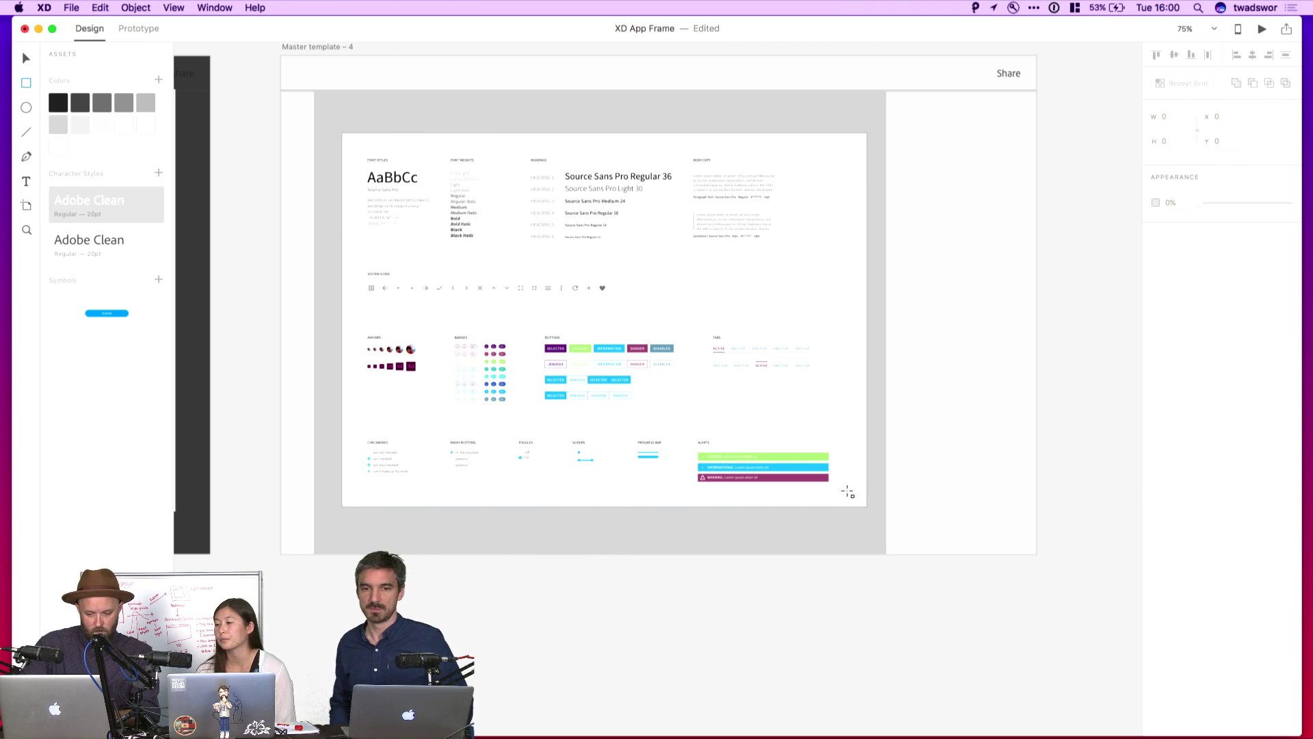
{"action": "left_click_drag", "start_coordinate": [848, 490], "coordinate": [950, 507]}
{"action": "left_click_drag", "start_coordinate": [1016, 531], "coordinate": [1027, 544]}
{"action": "key", "text": "v"}
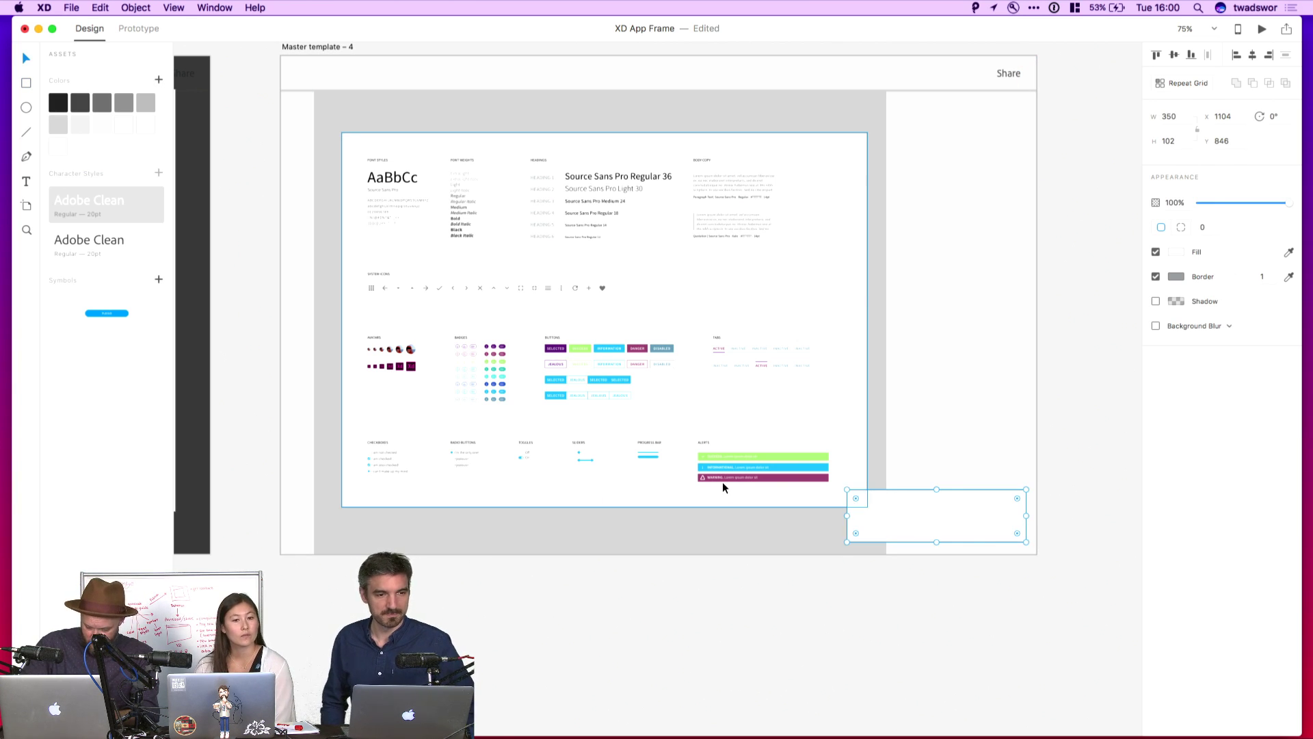
- Fill the new rectangle with the blue sampled from the Publish button and remove its border
{"action": "key", "text": "super+minus"}
{"action": "left_click", "coordinate": [1289, 251]}
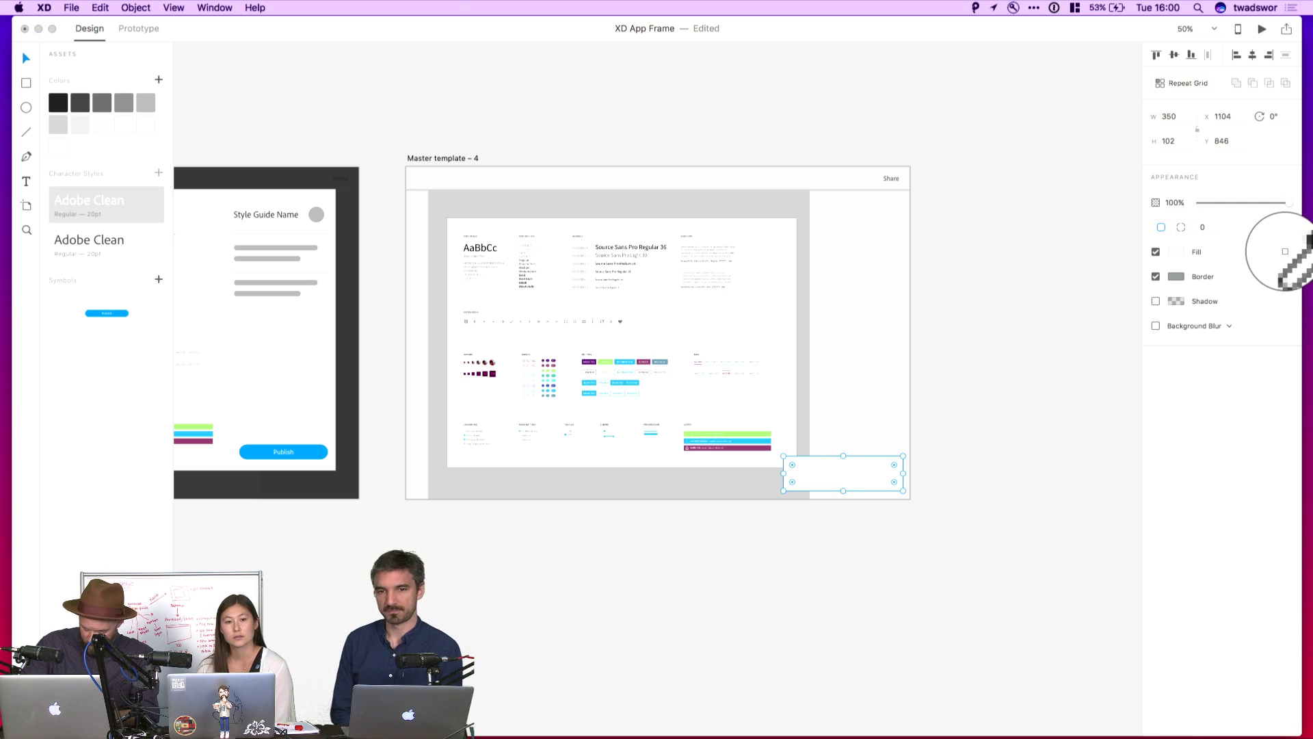
{"action": "left_click", "coordinate": [314, 455]}
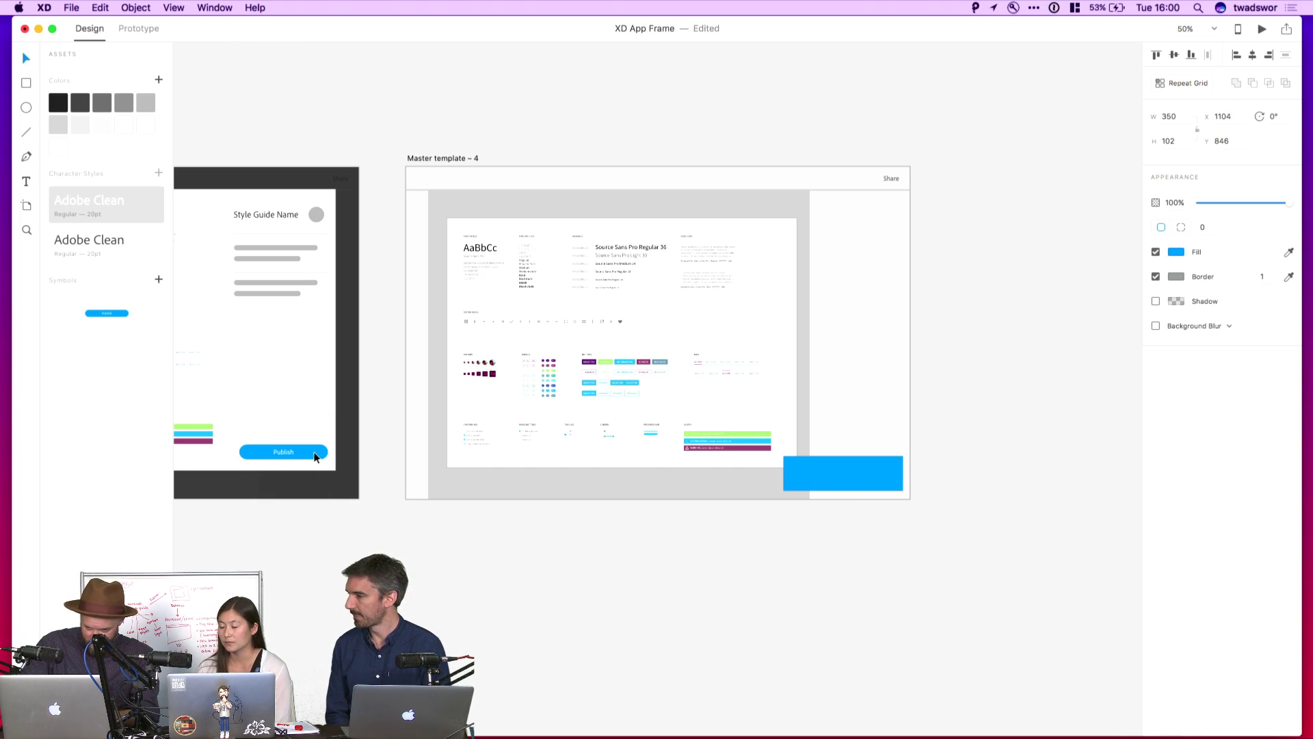
{"action": "left_click", "coordinate": [1156, 276]}
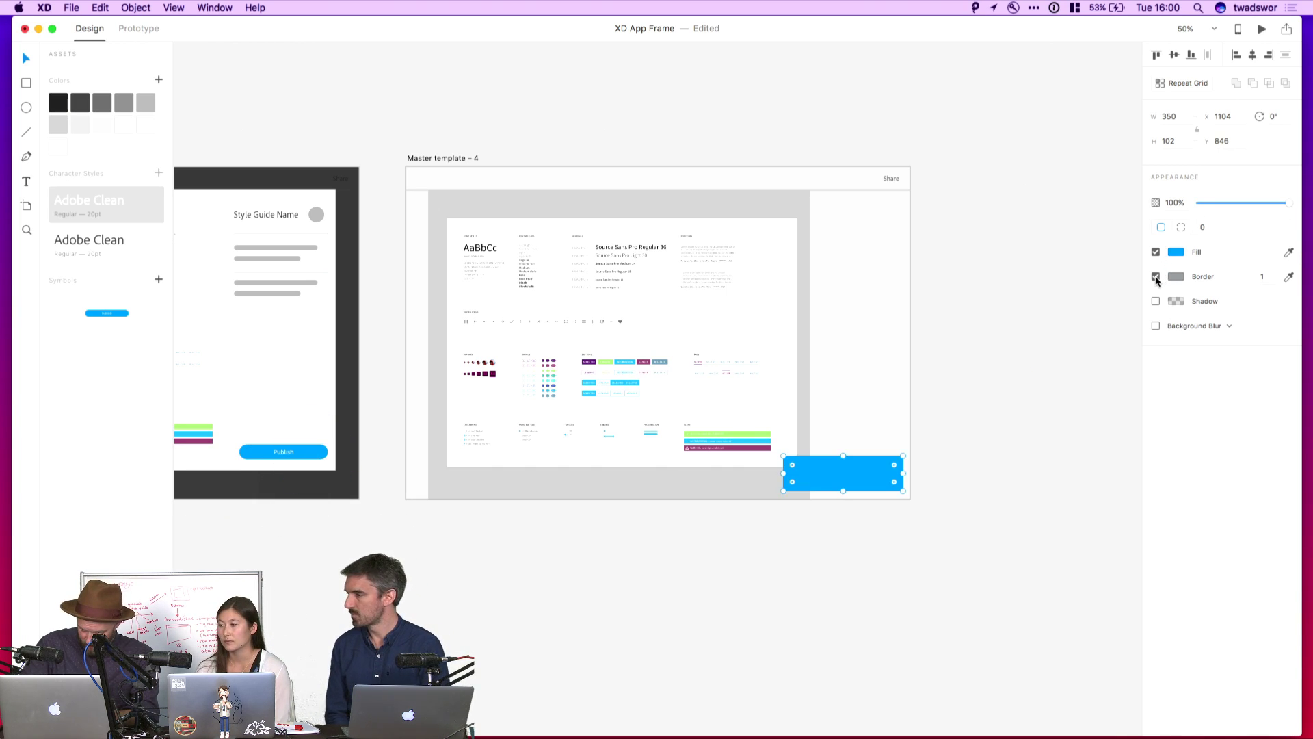
- Round the blue rectangle's corners with a radius of 7
{"action": "left_click", "coordinate": [1214, 232]}
{"action": "type", "text": "3"}
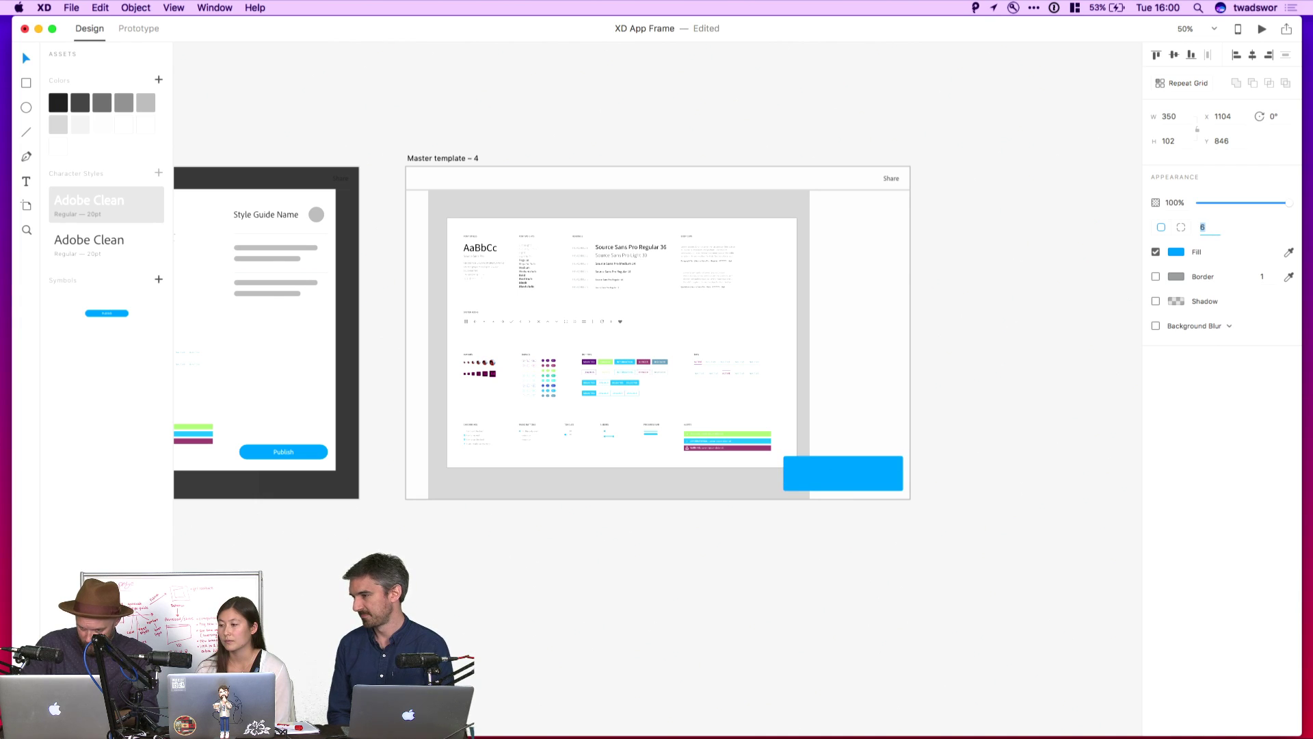
{"action": "left_click", "coordinate": [997, 428]}
- Add the text "Success" on the blue rectangle and apply the white Adobe Clean Regular 20pt character style
{"action": "key", "text": "super+1"}
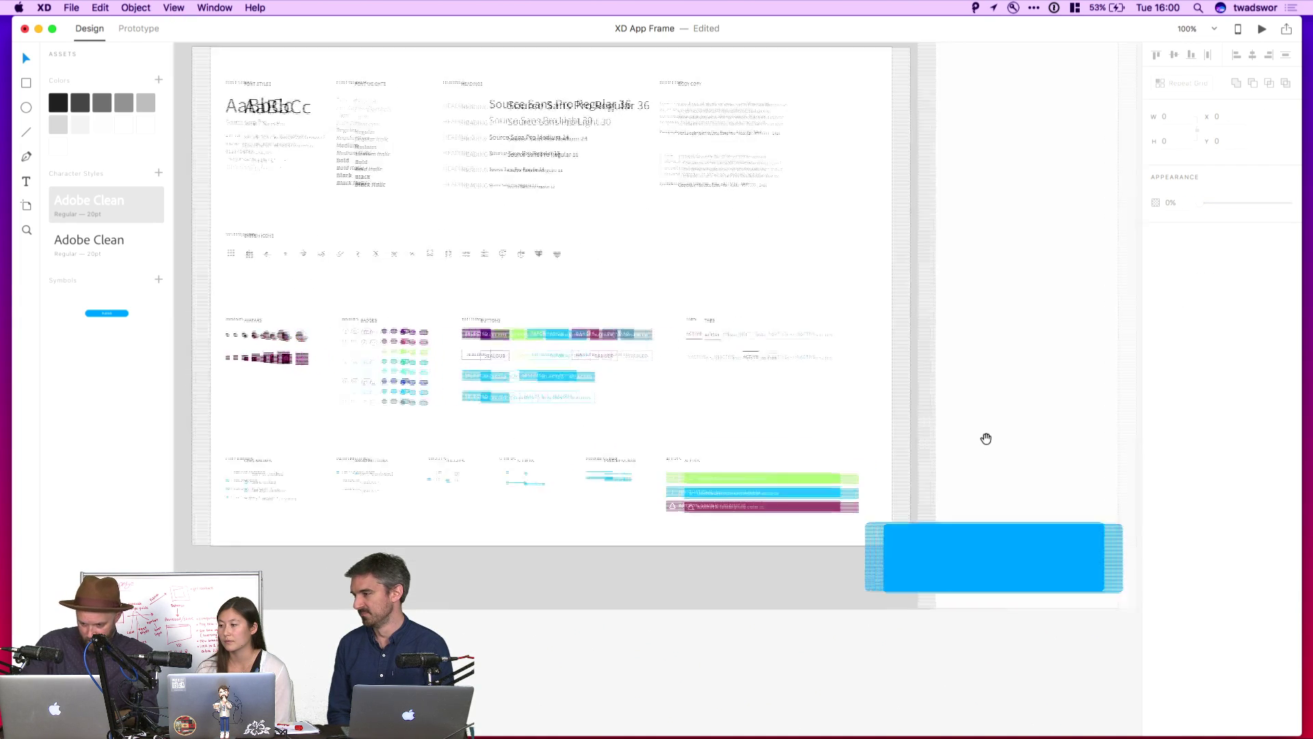
{"action": "left_click", "coordinate": [760, 539]}
{"action": "type", "text": "Succ"}
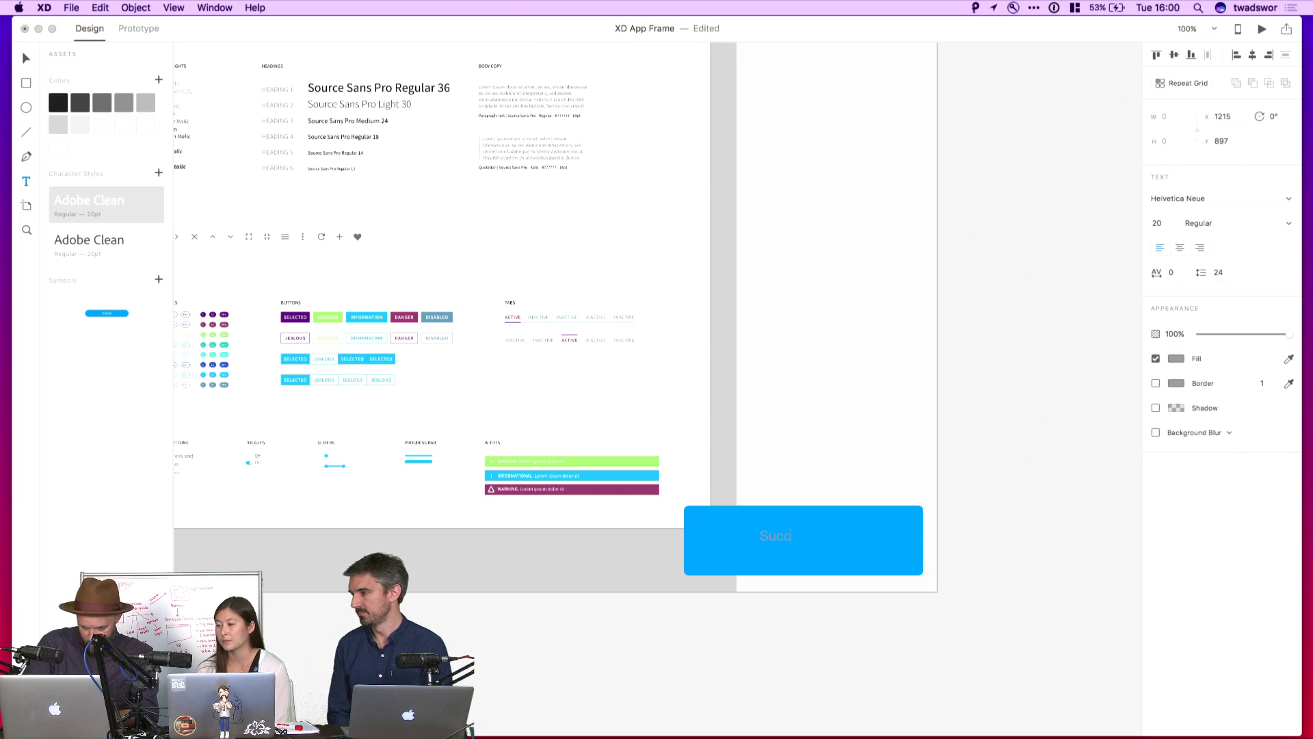
{"action": "type", "text": "ess"}
{"action": "left_click", "coordinate": [103, 205]}
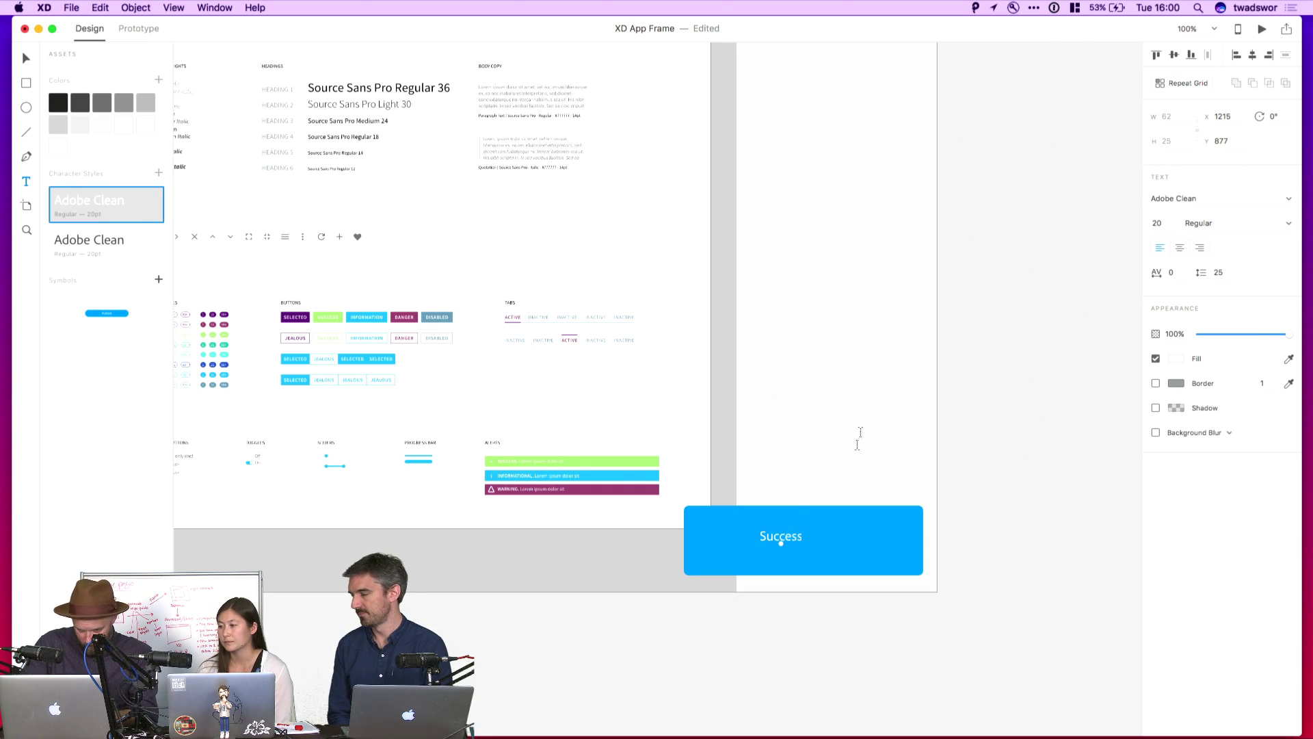
- Add an exclamation mark to the label so it reads "Success!"
{"action": "double_click", "coordinate": [784, 534]}
{"action": "type", "text": "!"}
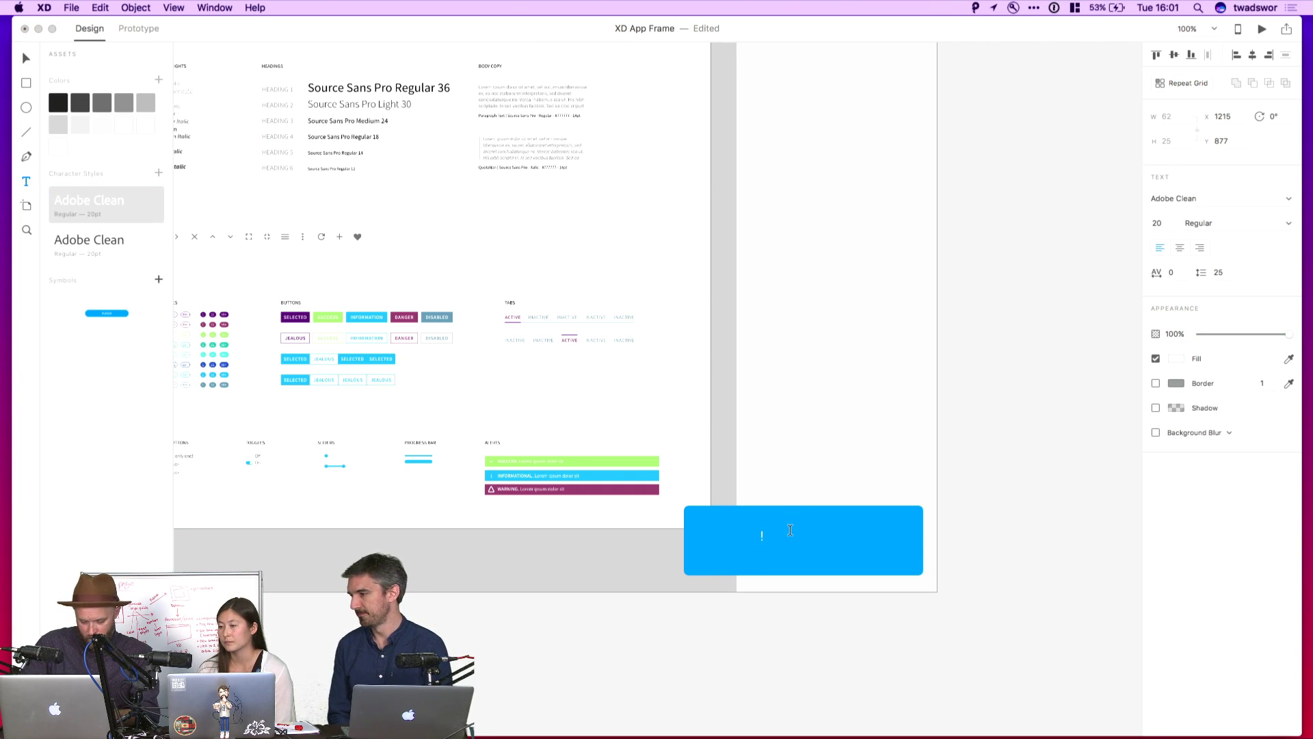
{"action": "key", "text": "super+z"}
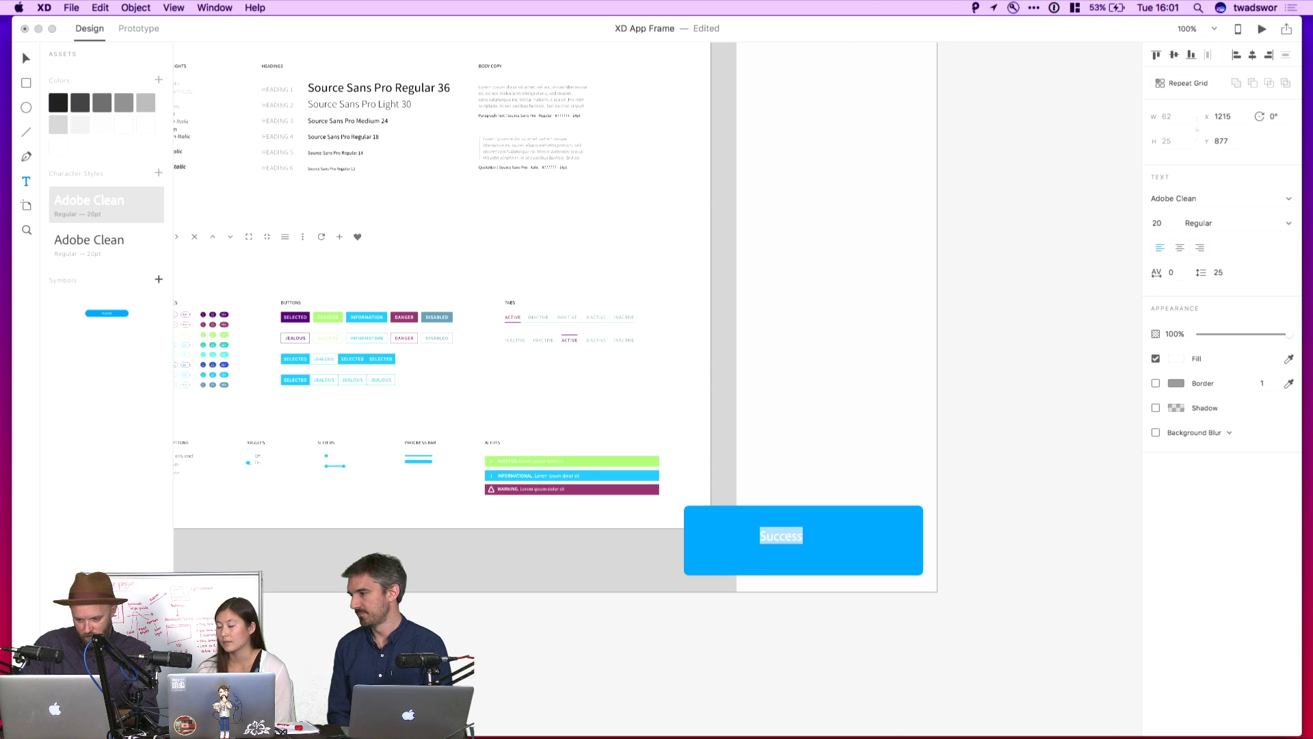
{"action": "key", "text": "Right"}
{"action": "type", "text": "!"}
{"action": "key", "text": "Escape"}
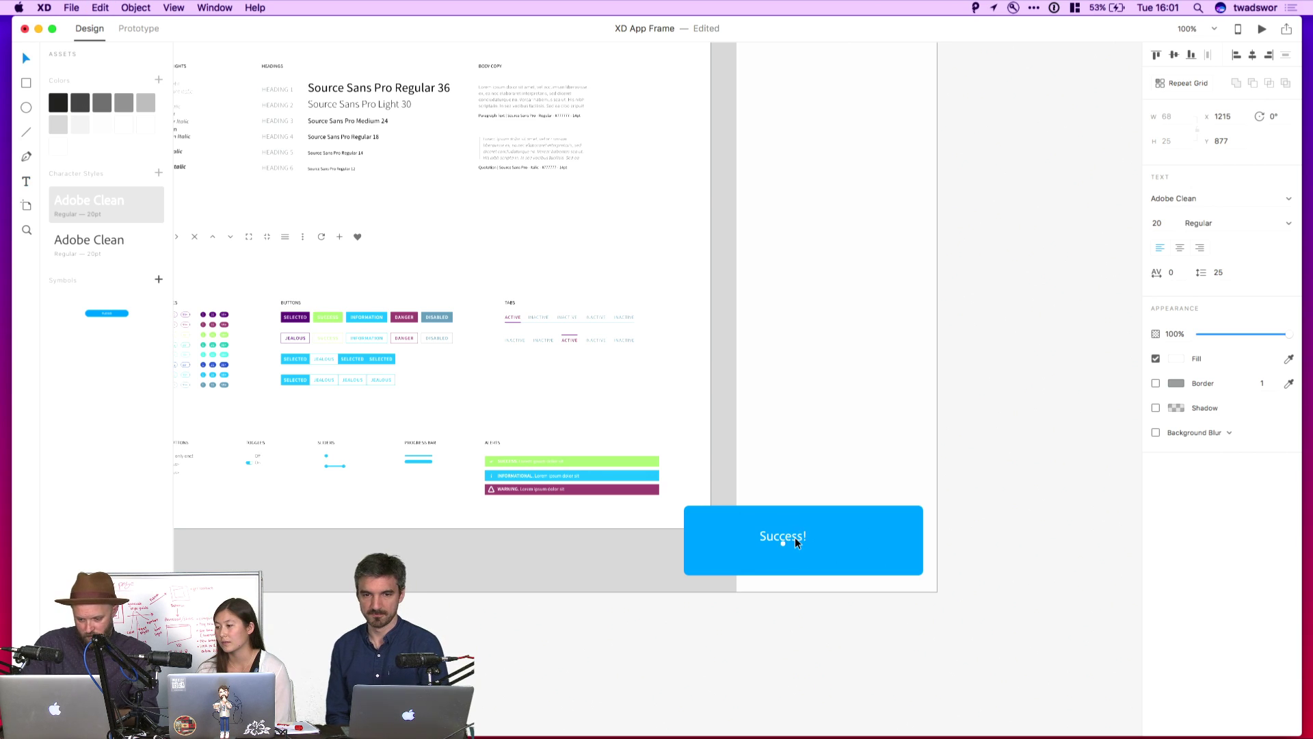
- Centre the "Success!" label within the blue rectangle and set its font size to 40
{"action": "left_click", "coordinate": [814, 556]}
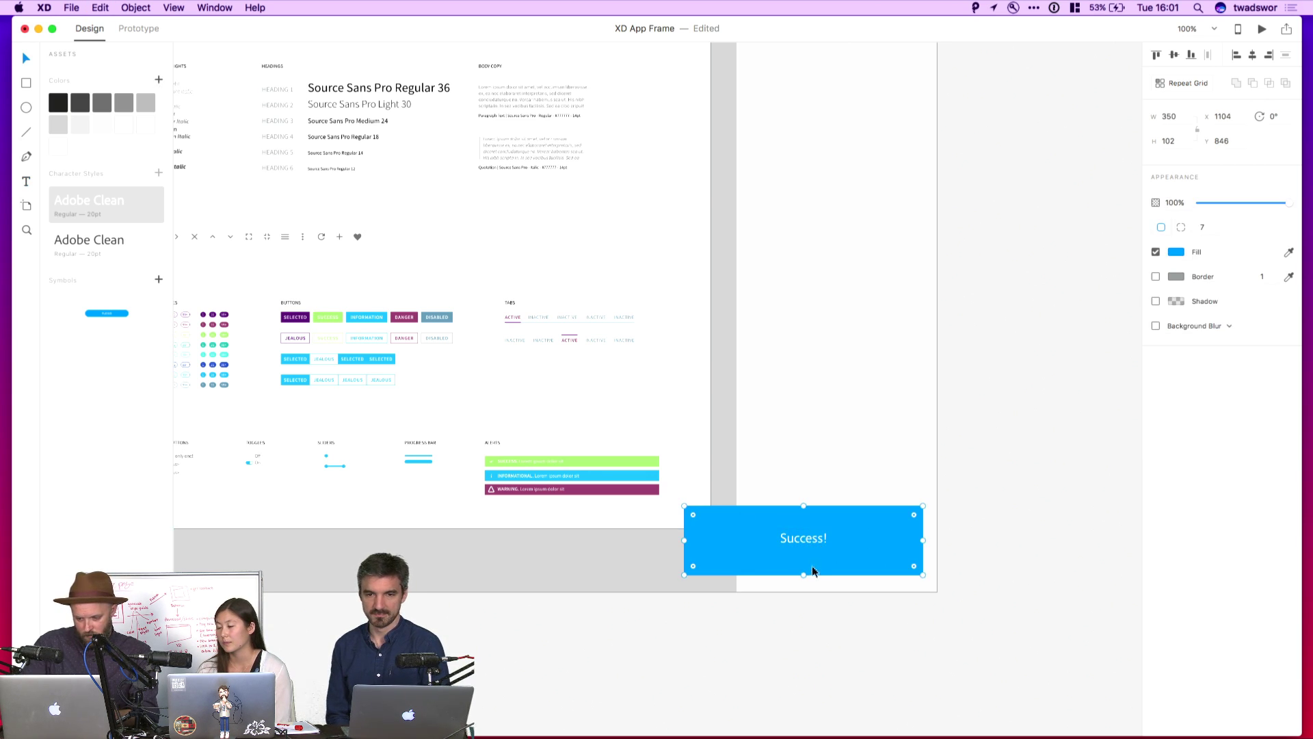
{"action": "mouse_move", "coordinate": [804, 573]}
{"action": "left_mouse_down"}
{"action": "mouse_move", "coordinate": [805, 562]}
{"action": "mouse_move", "coordinate": [804, 573]}
{"action": "left_mouse_up"}
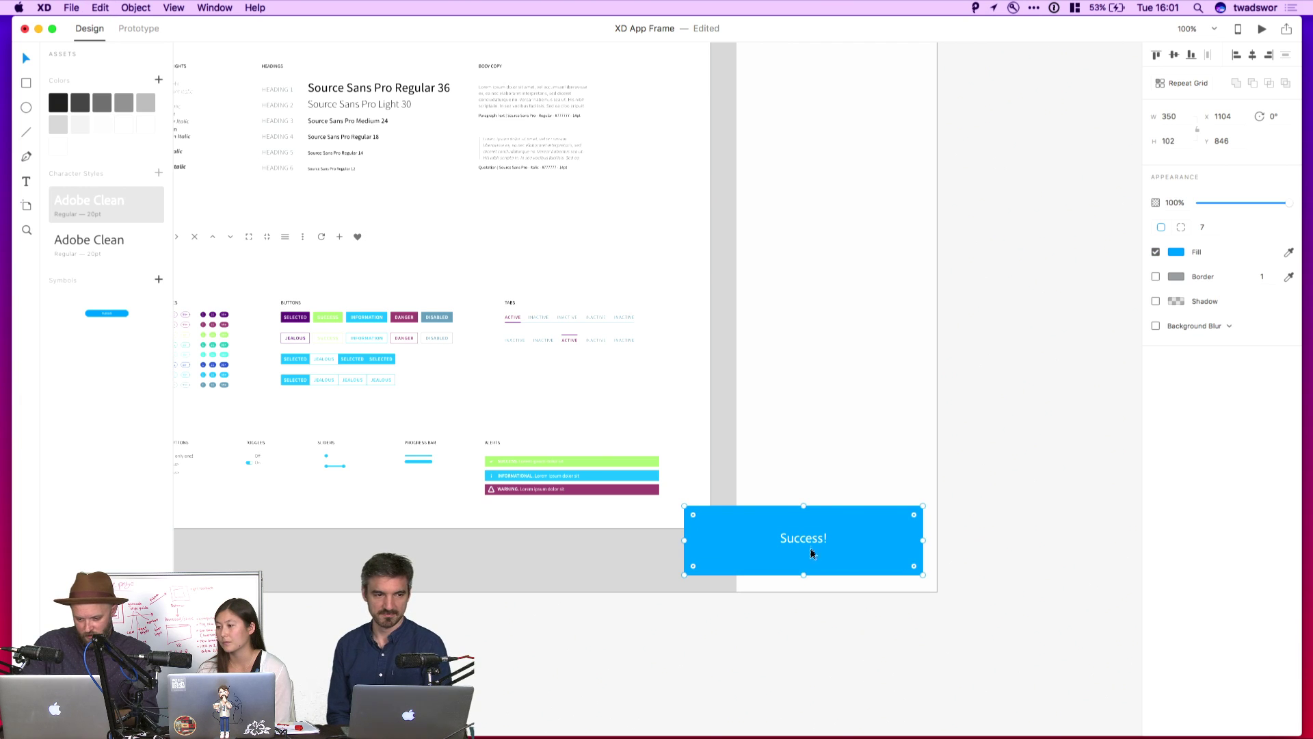
{"action": "left_click", "coordinate": [813, 544]}
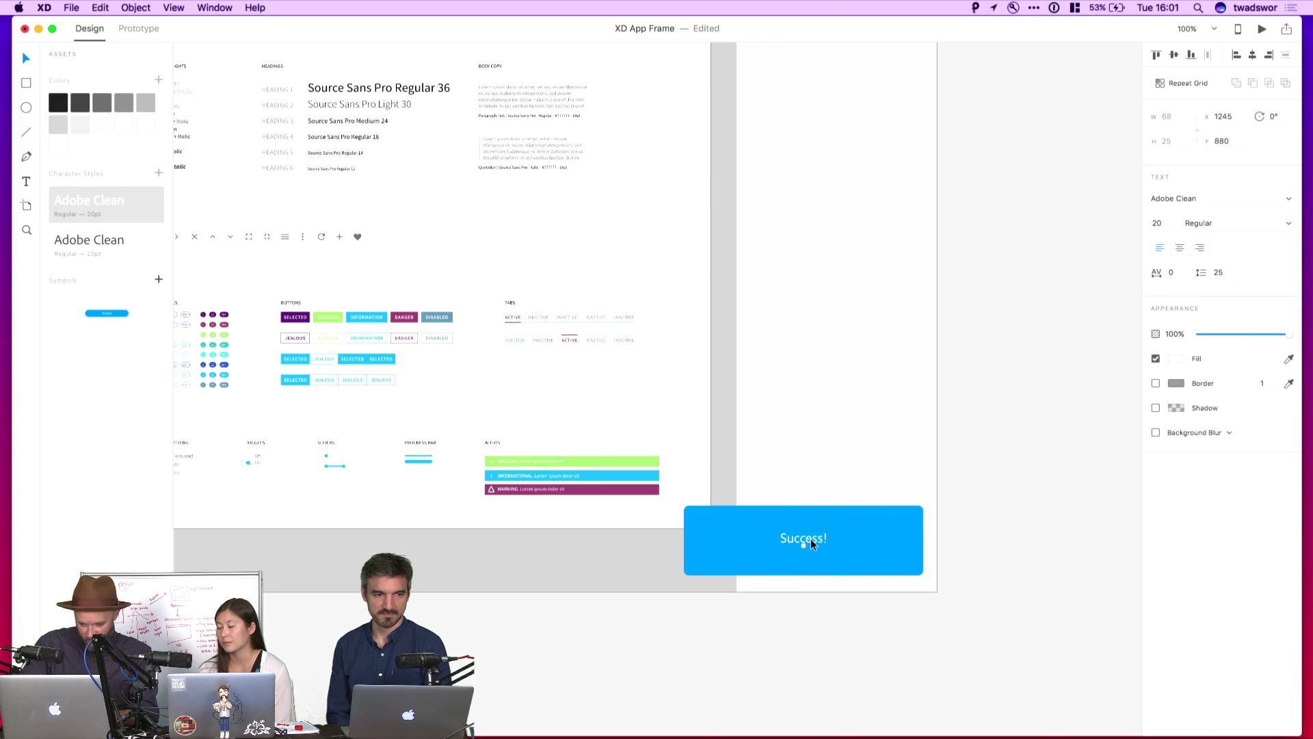
{"action": "left_click", "coordinate": [1161, 221]}
{"action": "type", "text": "40"}
{"action": "key", "text": "Return"}
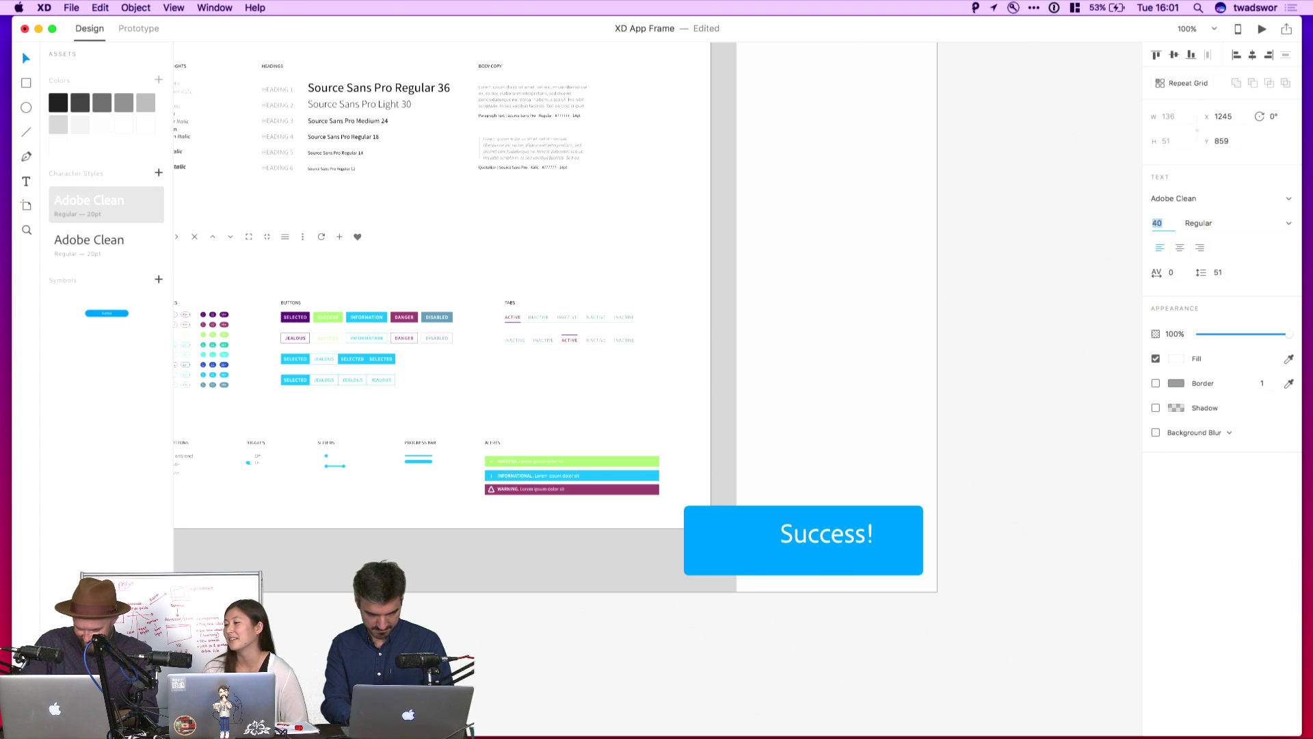
- Centre-align the enlarged "Success!" text and reposition it in the middle of the blue rectangle
{"action": "left_click", "coordinate": [1180, 247]}
{"action": "left_click_drag", "start_coordinate": [843, 545], "coordinate": [820, 547]}
{"action": "left_click", "coordinate": [1040, 446]}
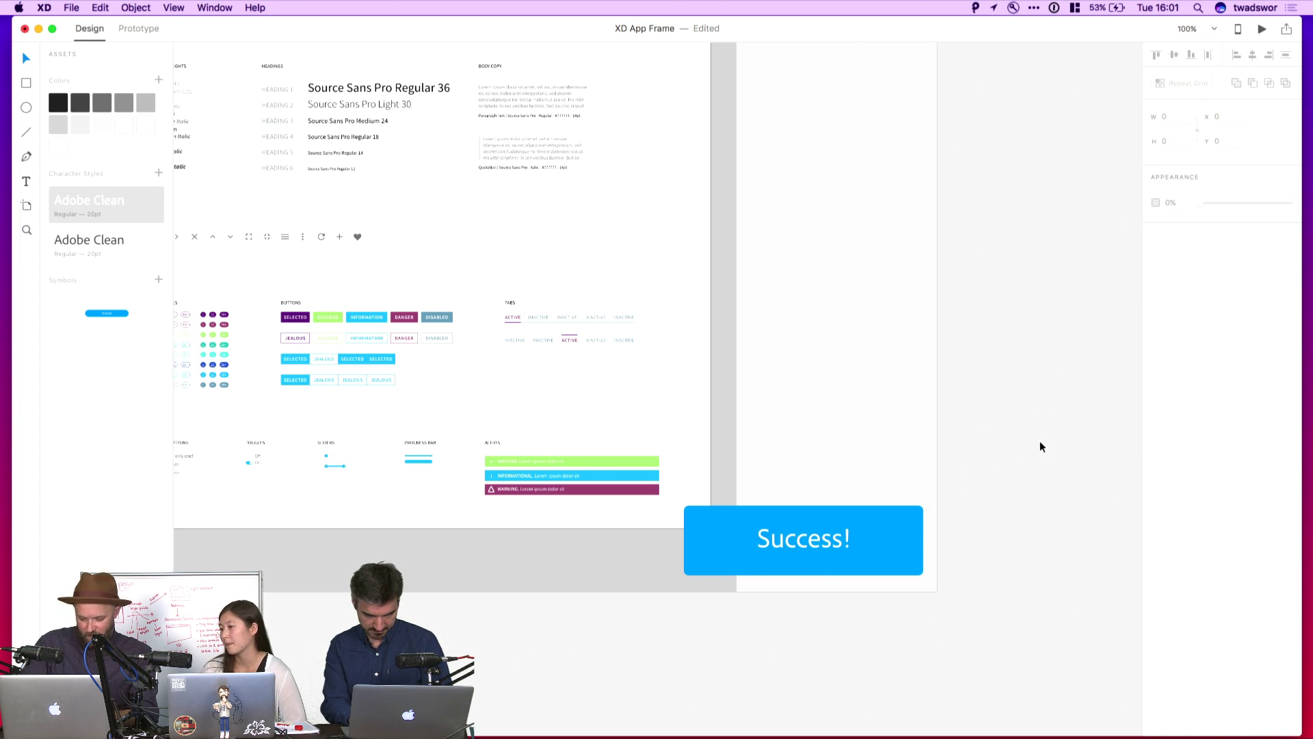
- In Prototype mode, wire the Publish button on Master template – 3 to the Master template – 4 artboard
{"action": "key", "text": "super+minus"}
{"action": "key", "text": "super+minus"}
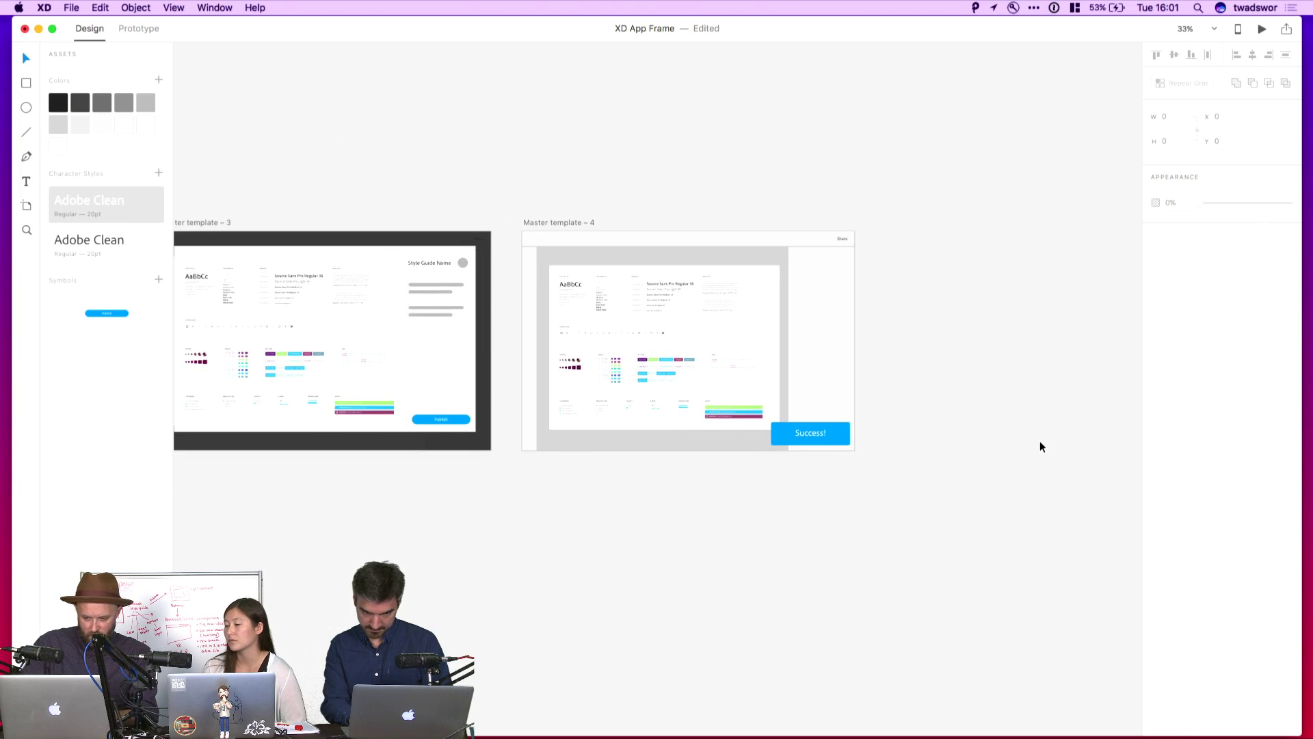
{"action": "scroll", "coordinate": [1040, 446], "scroll_direction": "left", "scroll_amount": 10}
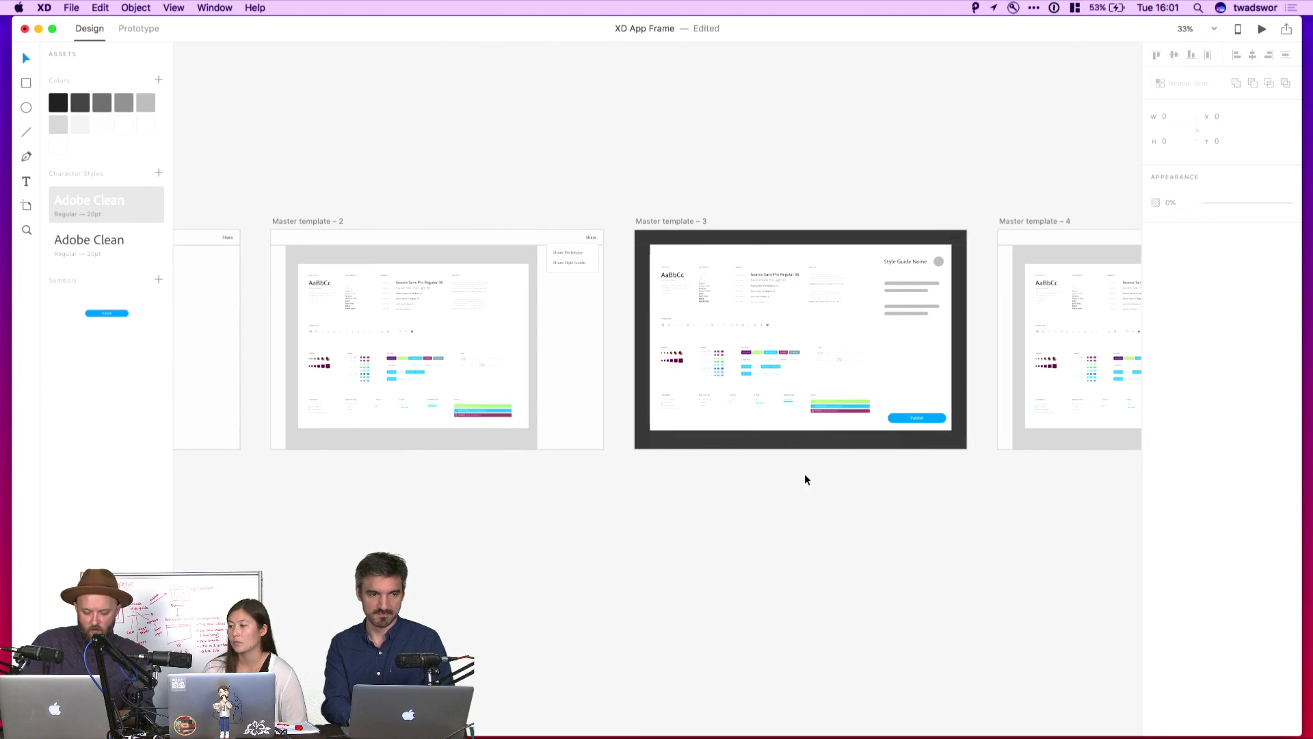
{"action": "key", "text": "super+minus"}
{"action": "scroll", "coordinate": [806, 479], "scroll_direction": "right", "scroll_amount": 3}
{"action": "scroll", "coordinate": [805, 479], "scroll_direction": "left", "scroll_amount": 6}
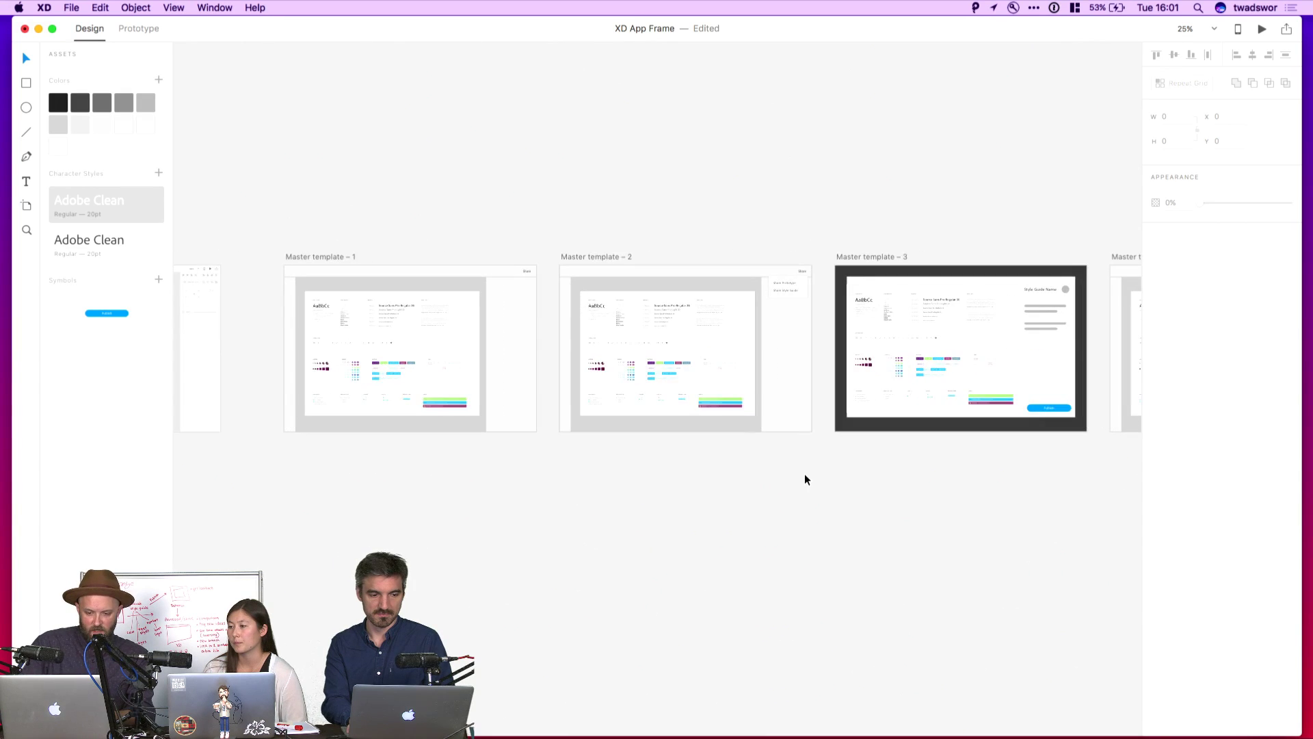
{"action": "scroll", "coordinate": [794, 473], "scroll_direction": "right", "scroll_amount": 8}
{"action": "key", "text": "super+minus"}
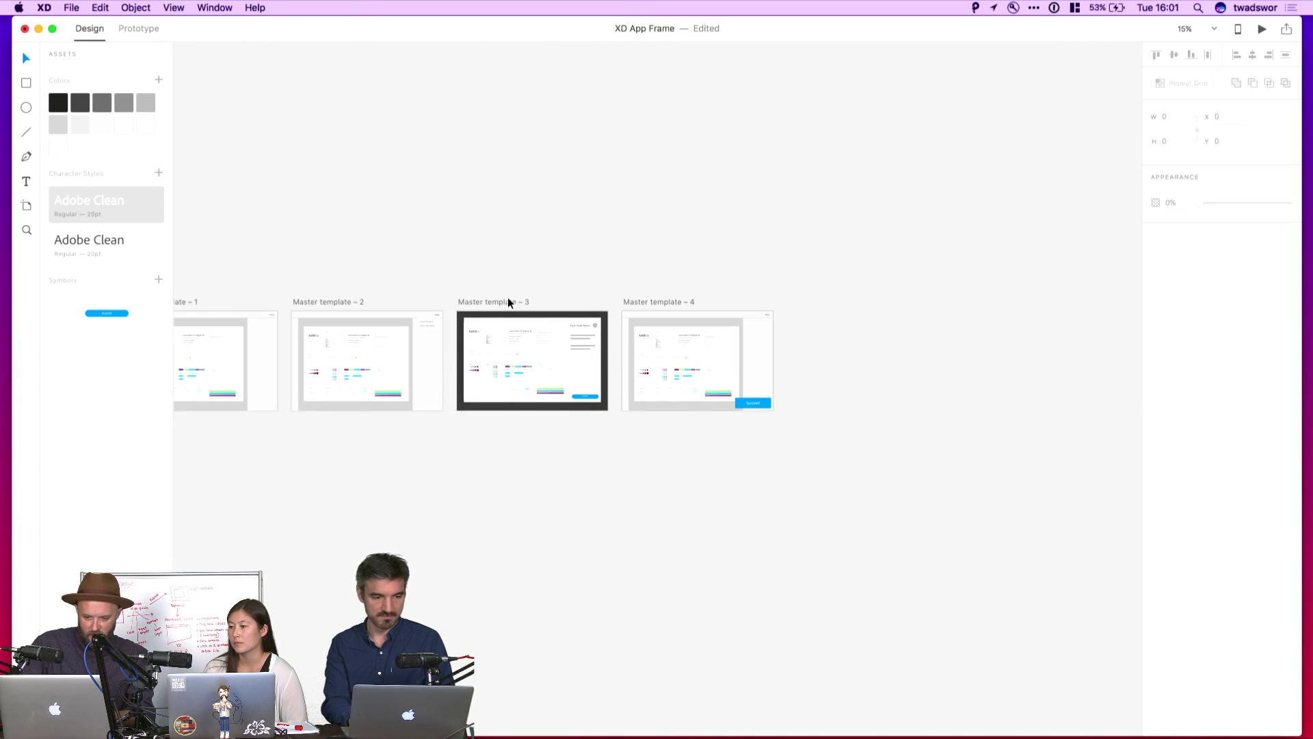
{"action": "left_click", "coordinate": [507, 302]}
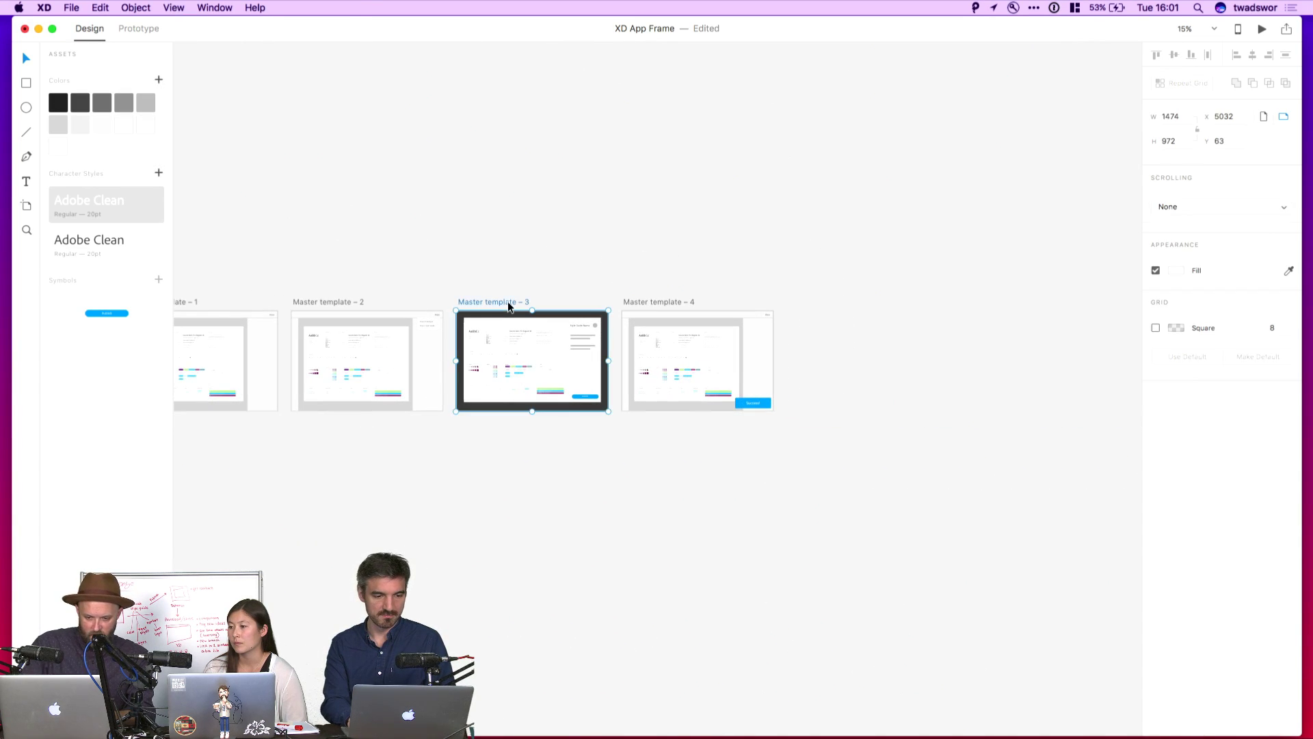
{"action": "left_click", "coordinate": [144, 30]}
{"action": "left_click", "coordinate": [590, 397]}
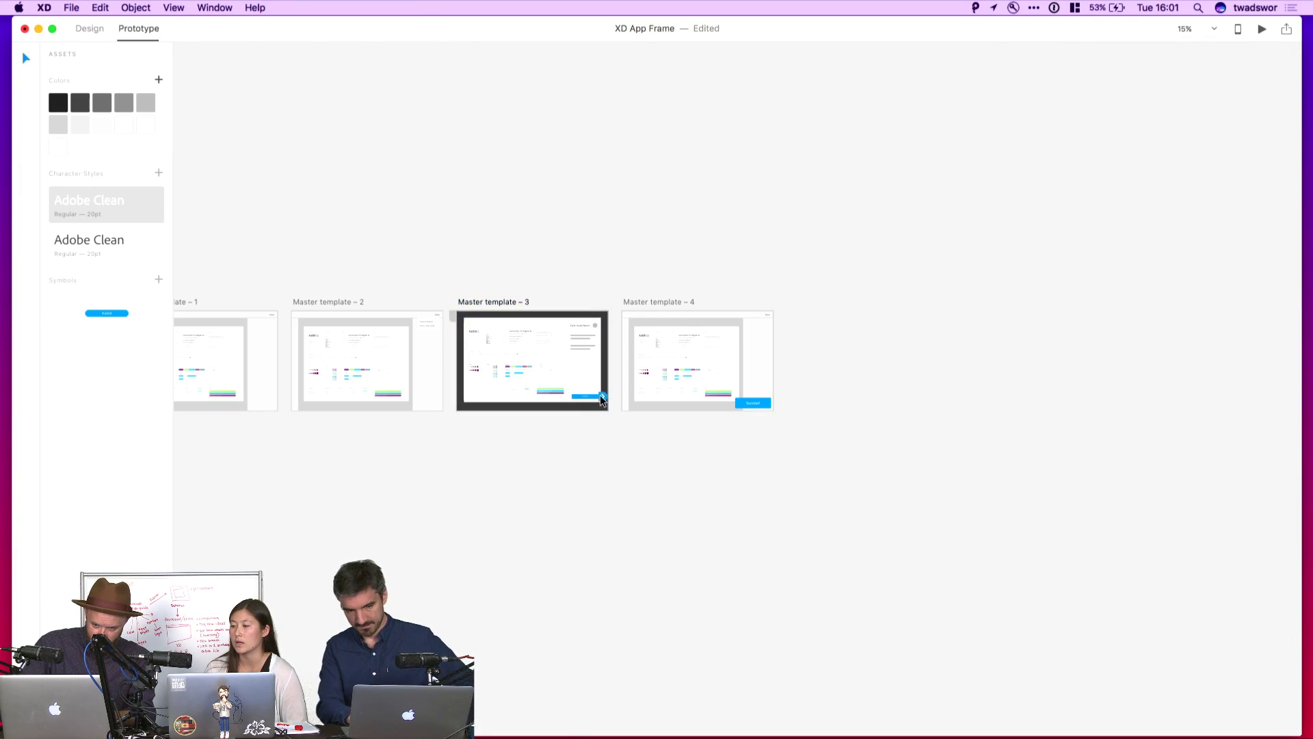
{"action": "left_click_drag", "start_coordinate": [603, 396], "coordinate": [632, 382]}
{"action": "left_click", "coordinate": [832, 375]}
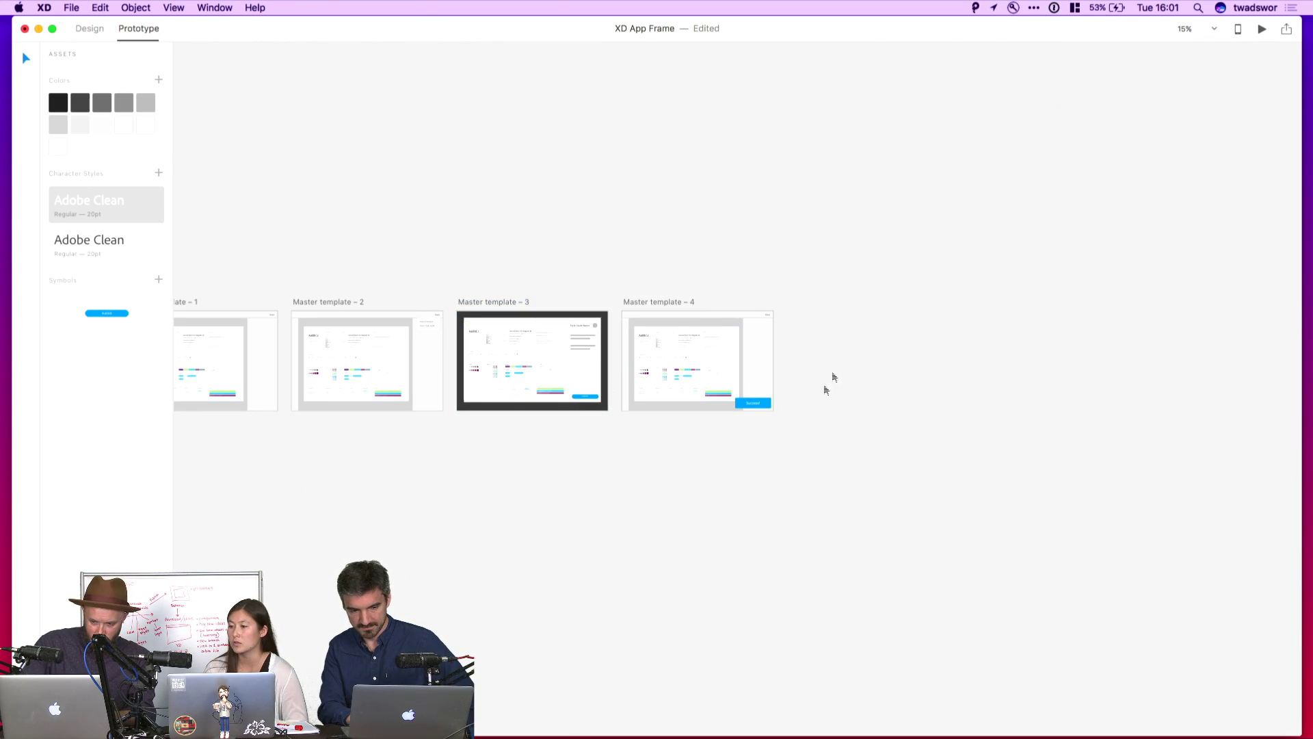
{"action": "scroll", "coordinate": [718, 431], "scroll_direction": "down", "scroll_amount": 2}
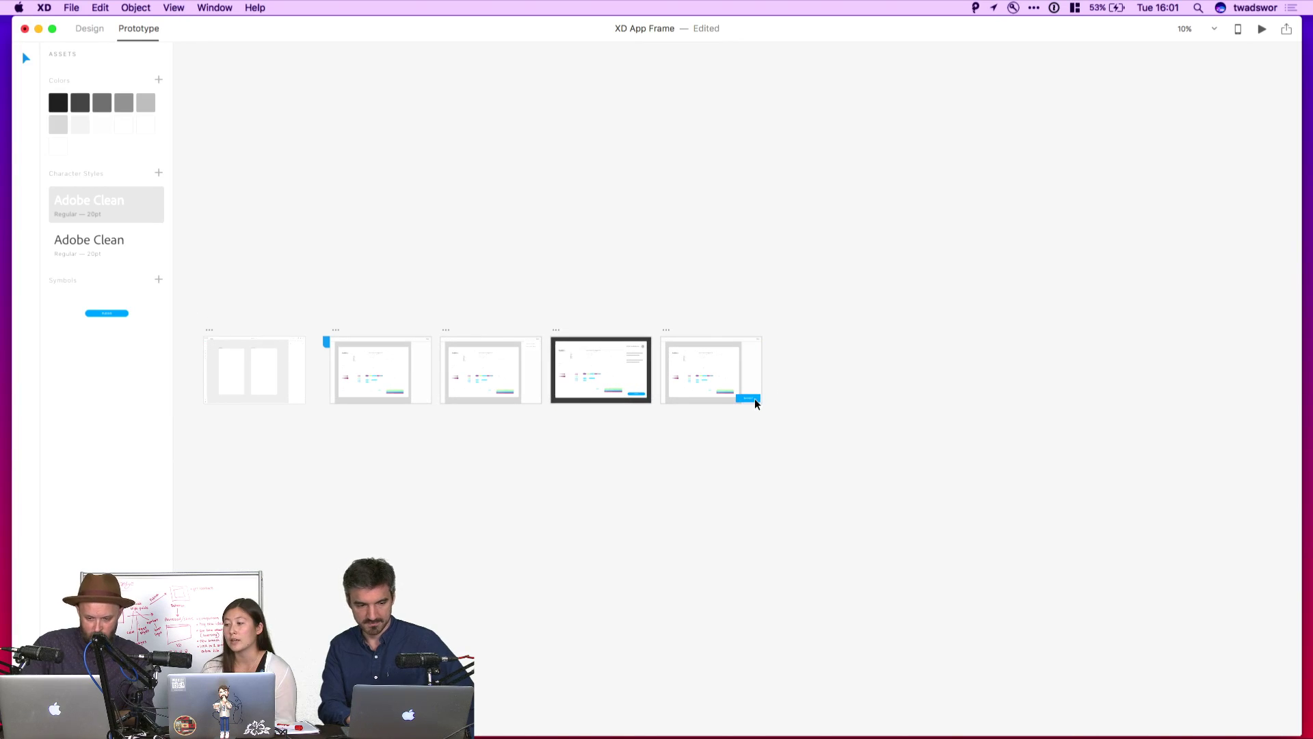
{"action": "scroll", "coordinate": [748, 423], "scroll_direction": "up", "scroll_amount": 3}
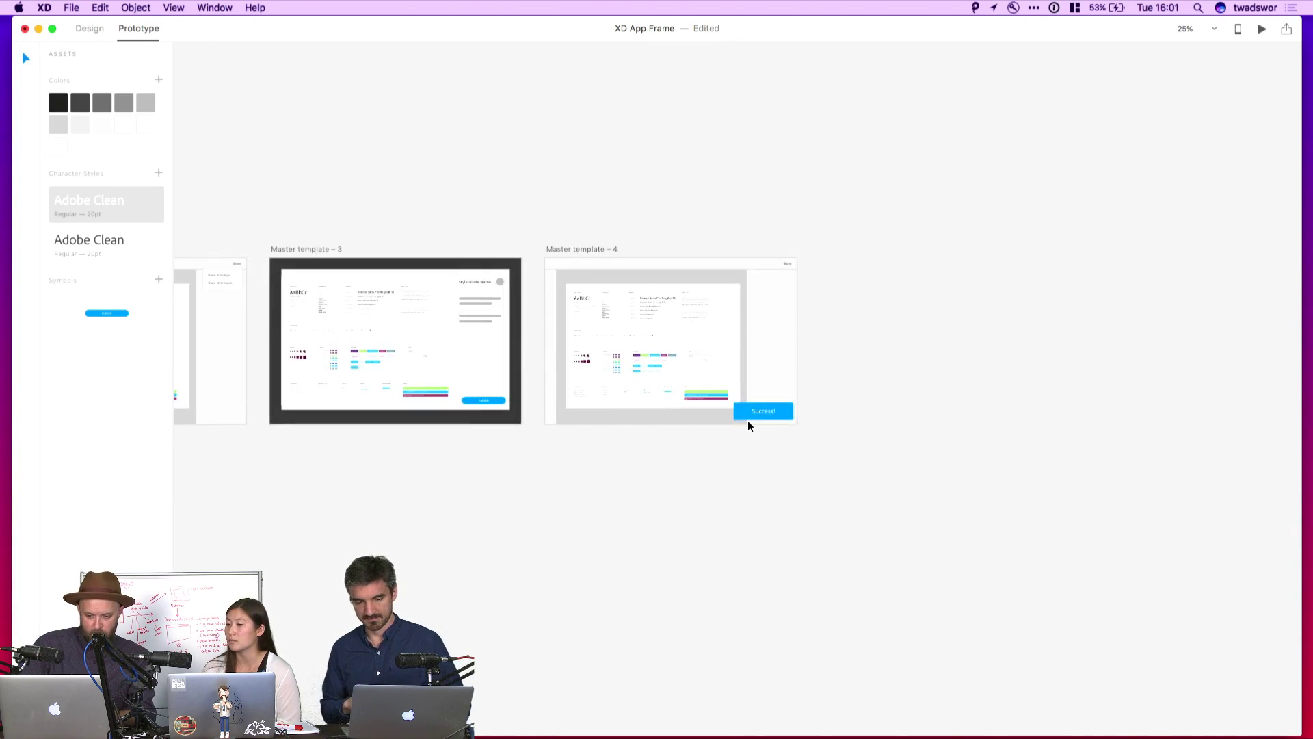
{"action": "scroll", "coordinate": [748, 424], "scroll_direction": "up", "scroll_amount": 2}
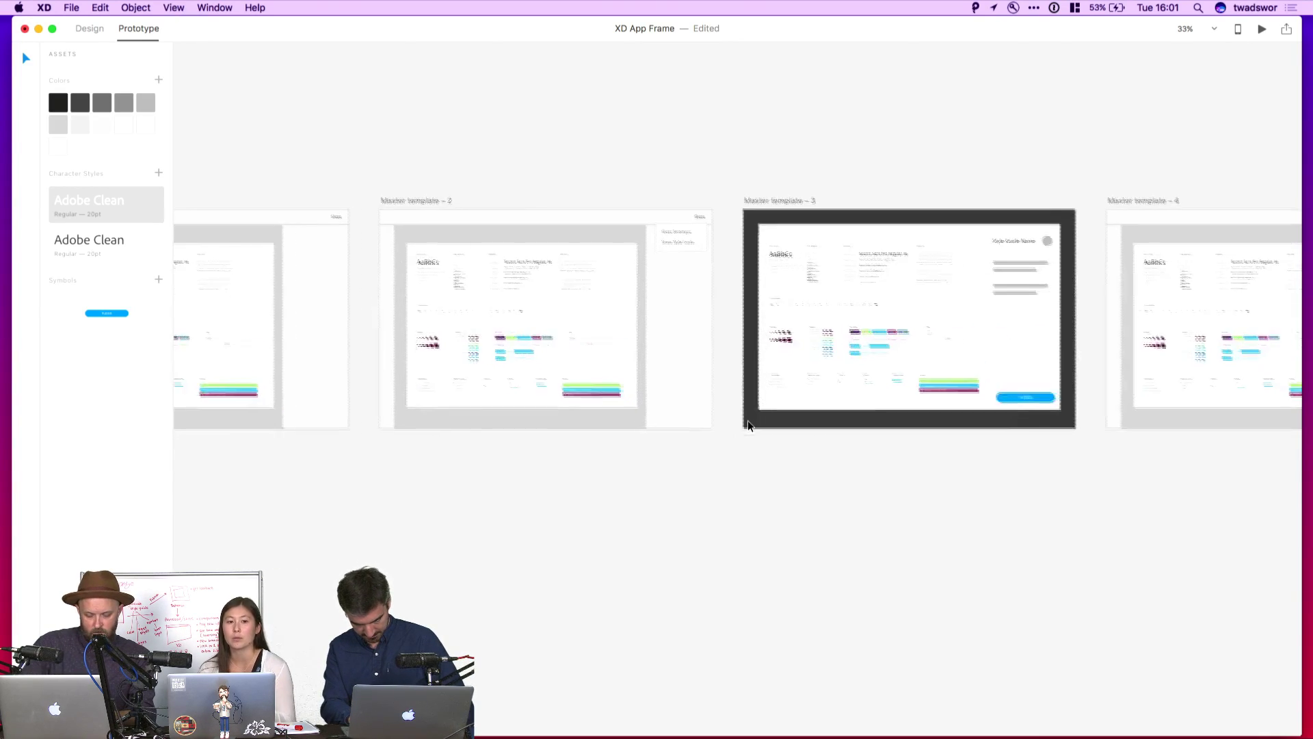
{"action": "scroll", "coordinate": [748, 424], "scroll_direction": "right", "scroll_amount": 3}
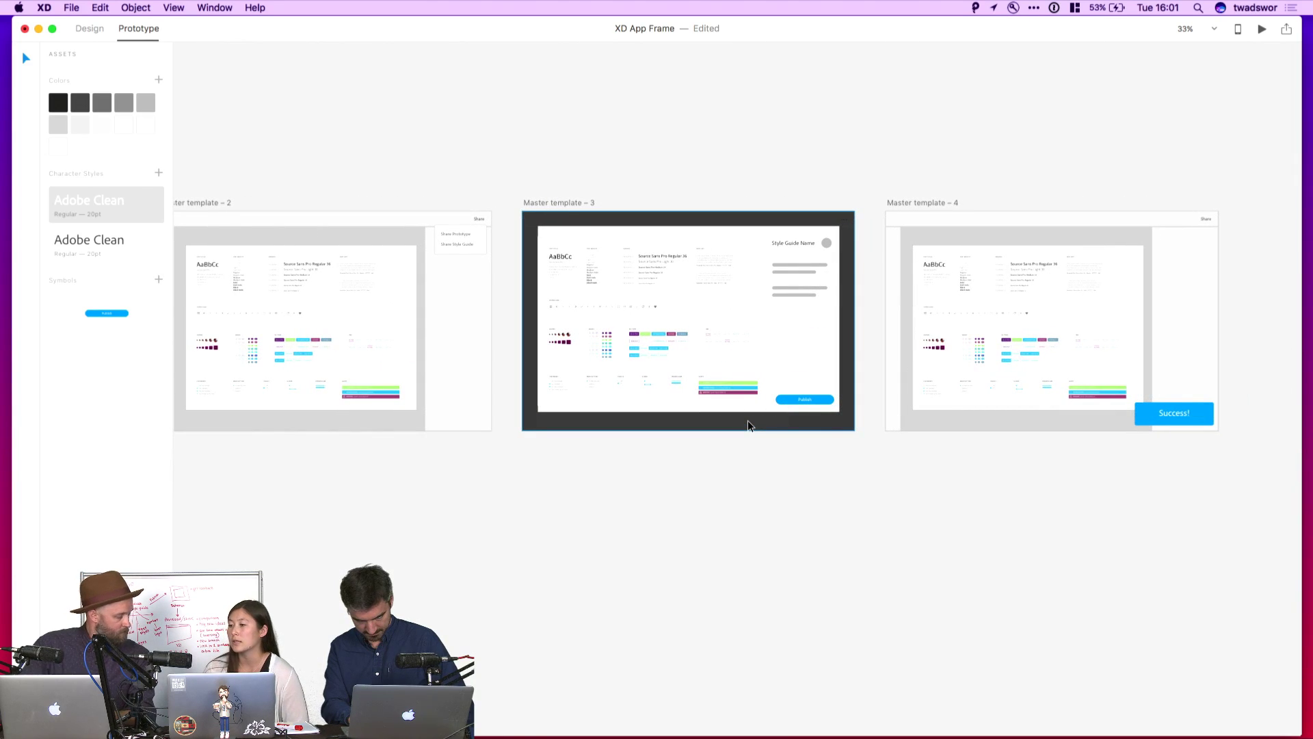
{"action": "scroll", "coordinate": [749, 425], "scroll_direction": "right", "scroll_amount": 6}
{"action": "scroll", "coordinate": [807, 534], "scroll_direction": "down", "scroll_amount": 5}
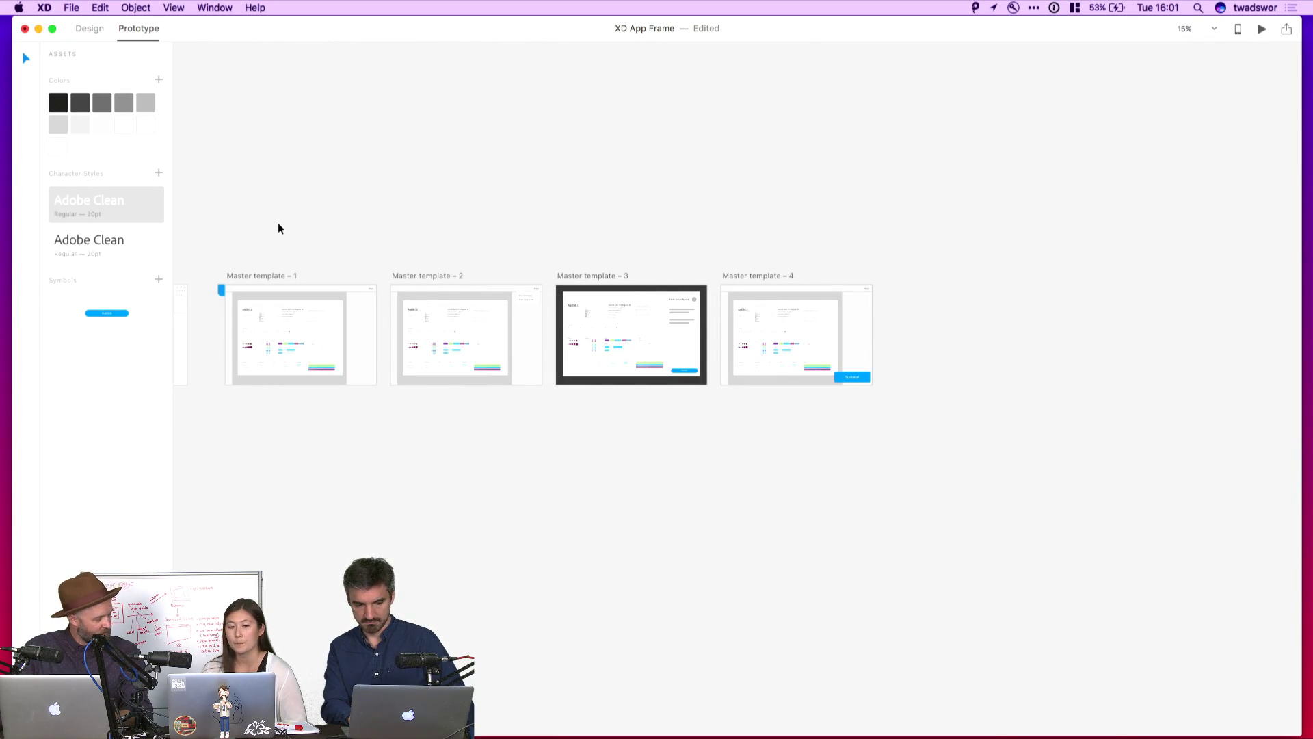
- Start saving the XD App Frame document and select its whole file name for replacement
{"action": "key", "text": "super+s"}
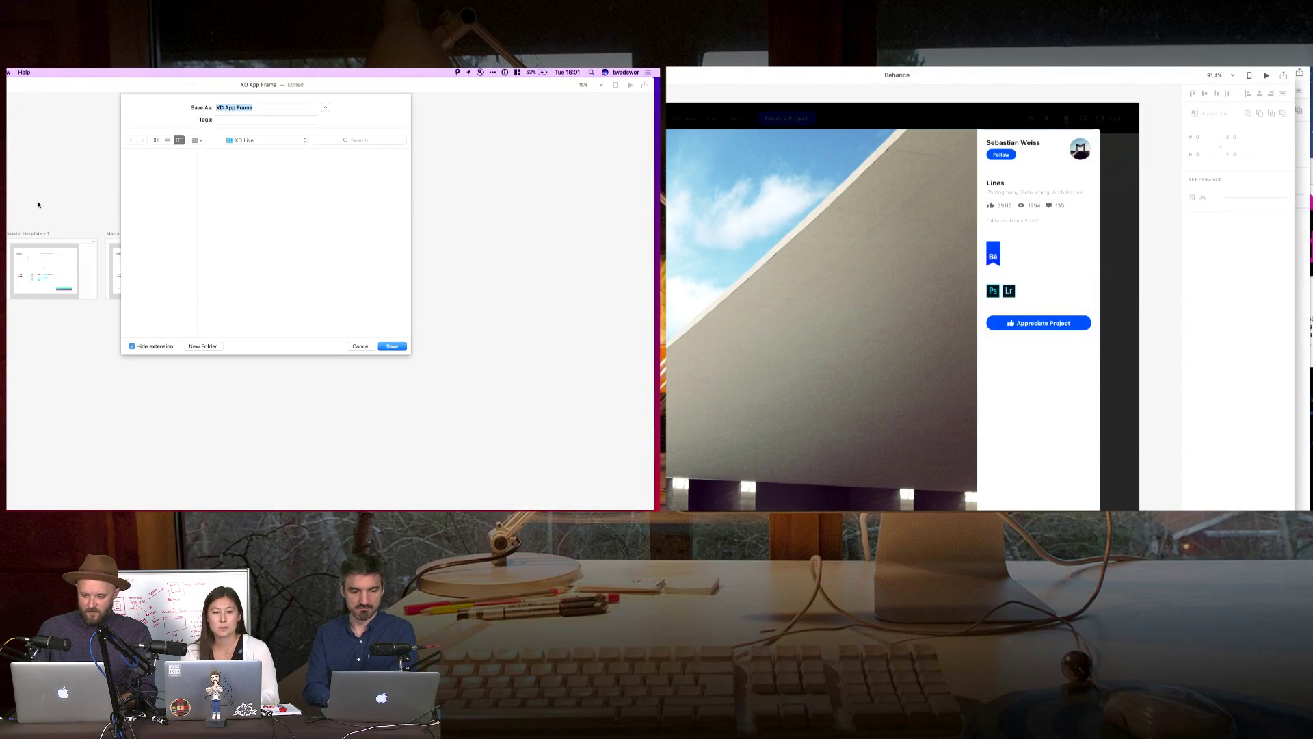
{"action": "key", "text": "Right"}
{"action": "key", "text": "BackSpace"}
{"action": "key", "text": "super+a"}
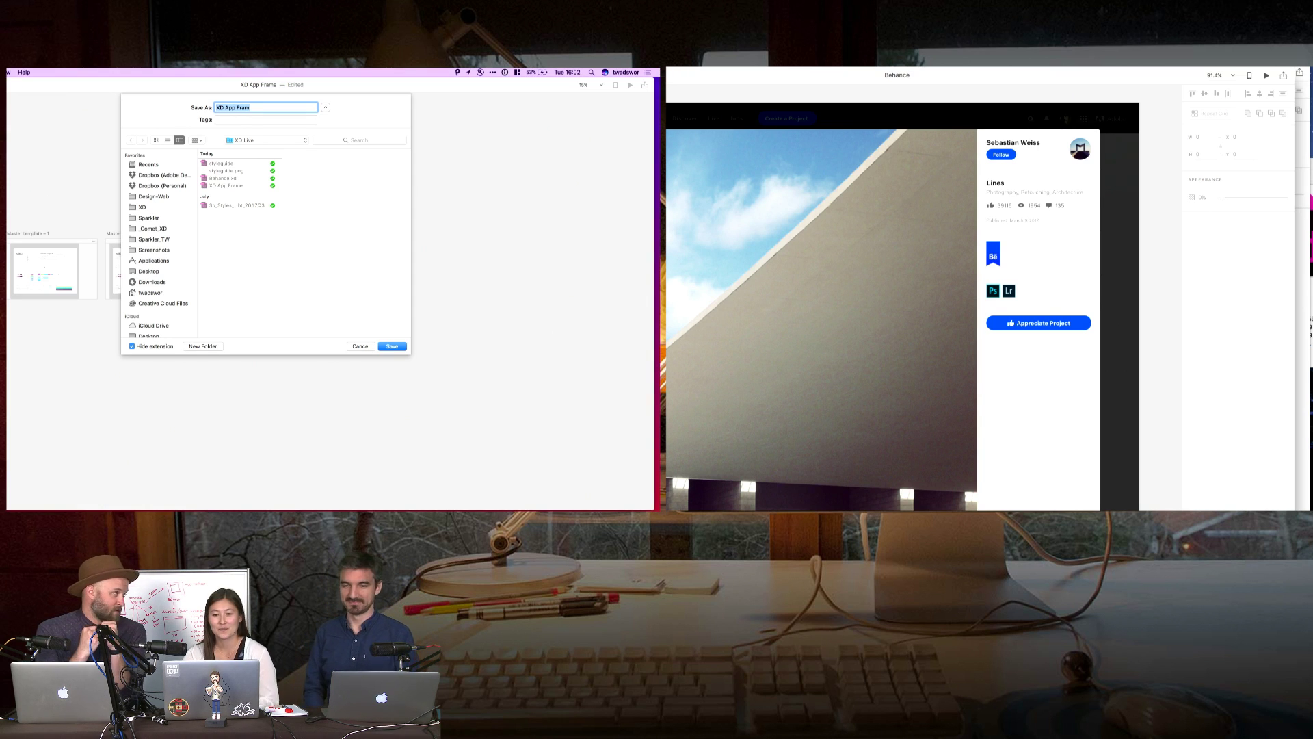
- Switch to the Behance document and look over its Project View, My Profile and Logged In Discover – 13 artboards
{"action": "left_click", "coordinate": [1101, 231]}
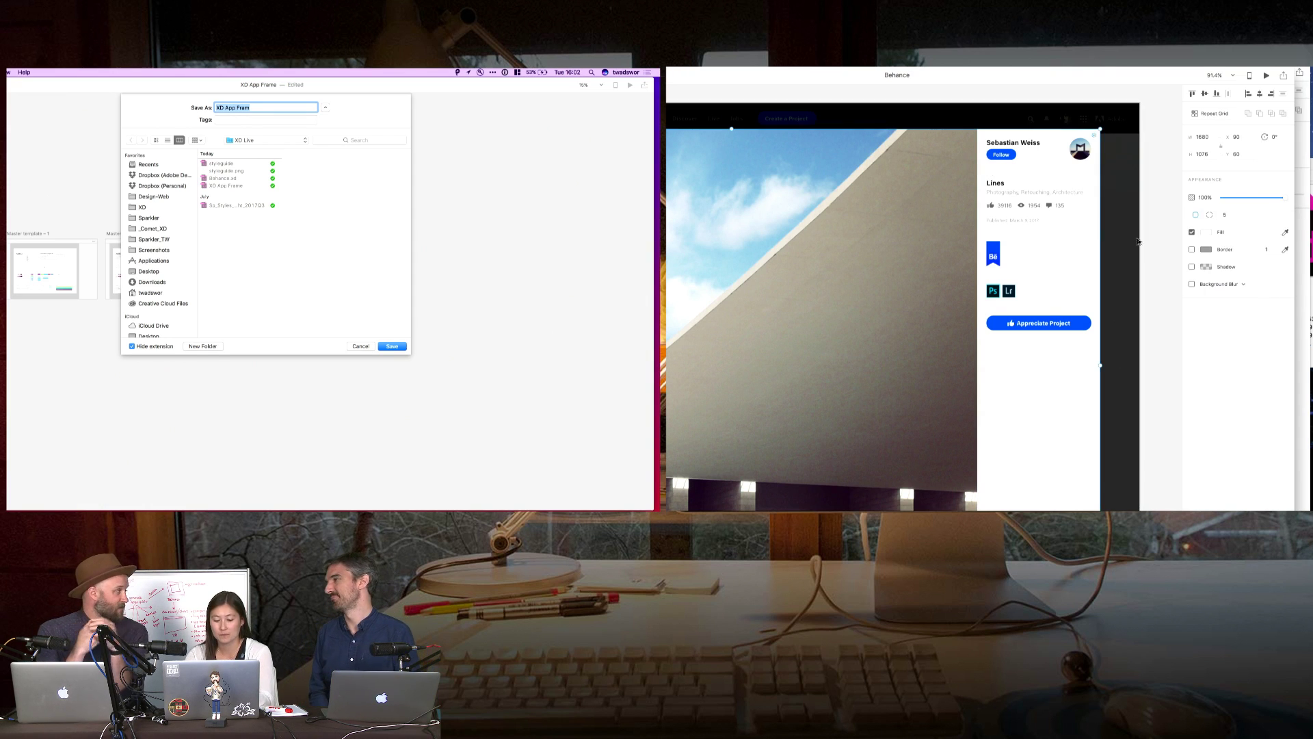
{"action": "left_click", "coordinate": [1143, 239]}
{"action": "left_click", "coordinate": [1143, 240], "text": "alt"}
{"action": "left_click", "coordinate": [1081, 240], "text": "alt"}
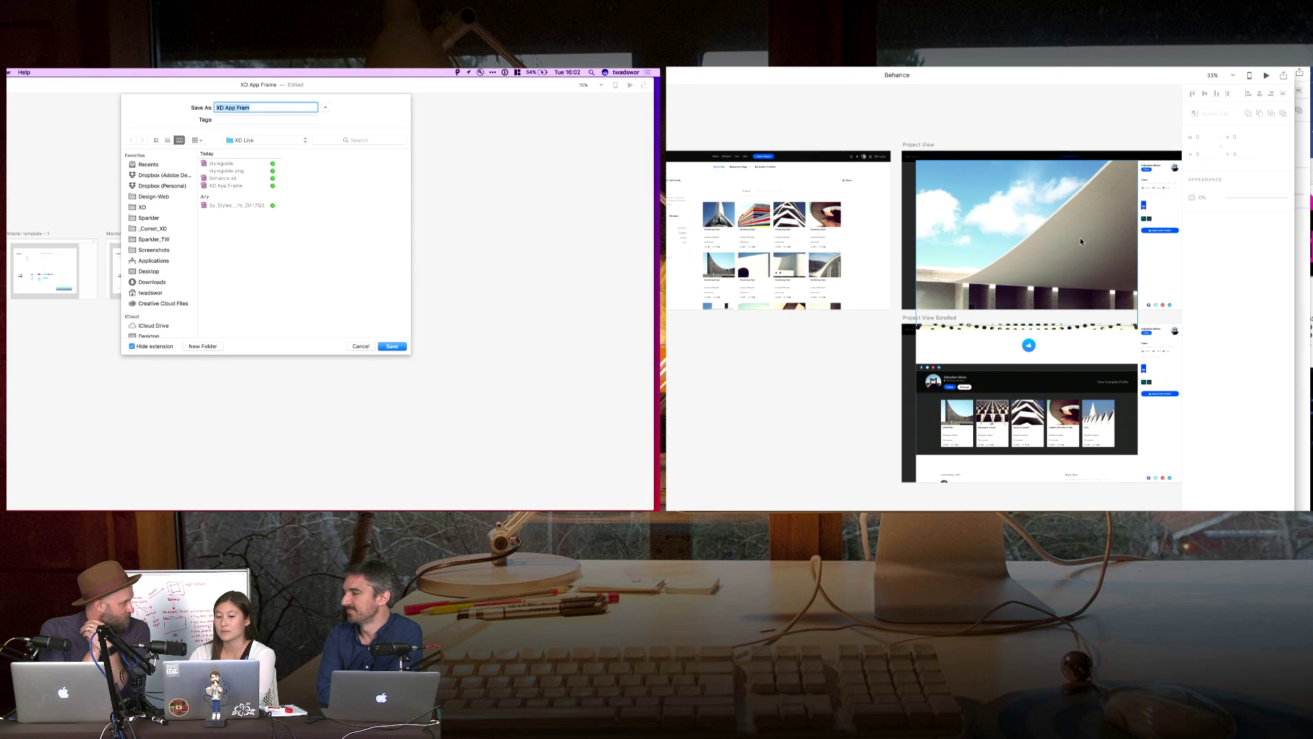
{"action": "scroll", "coordinate": [1081, 237], "scroll_direction": "right", "scroll_amount": 2}
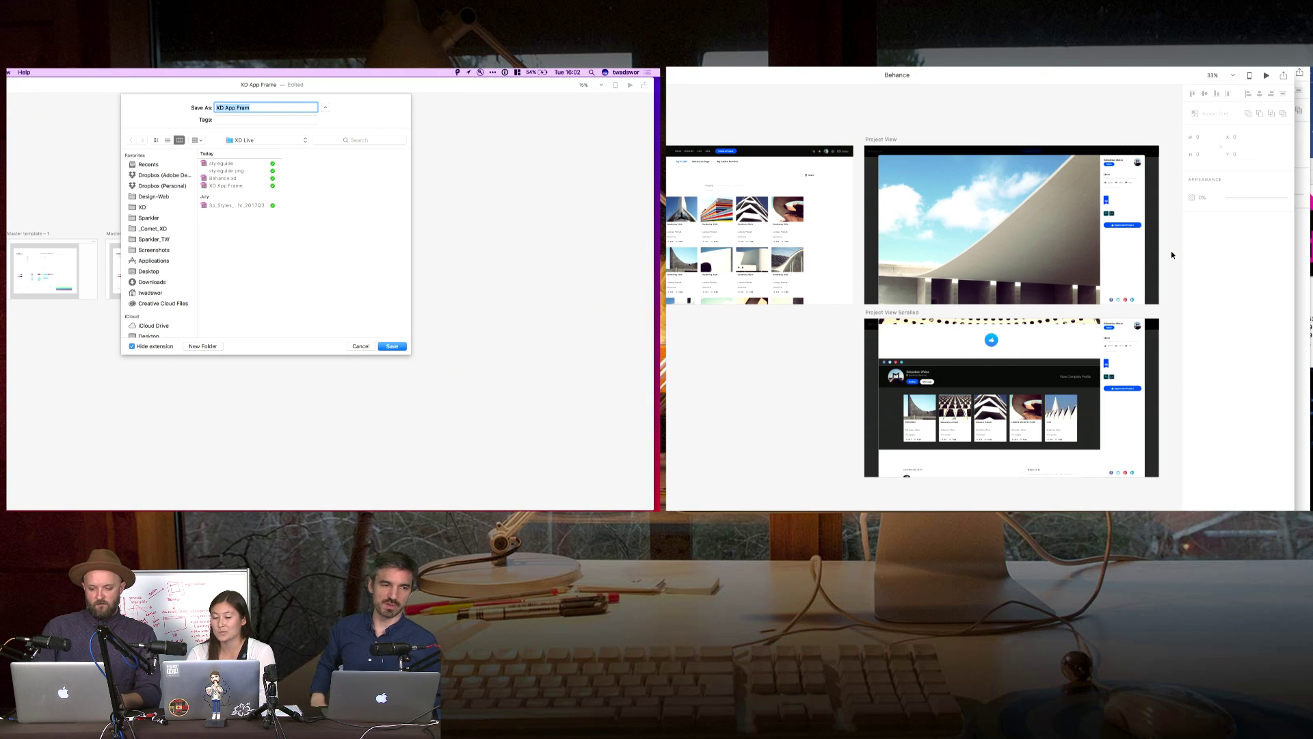
{"action": "scroll", "coordinate": [1171, 254], "scroll_direction": "left", "scroll_amount": 10}
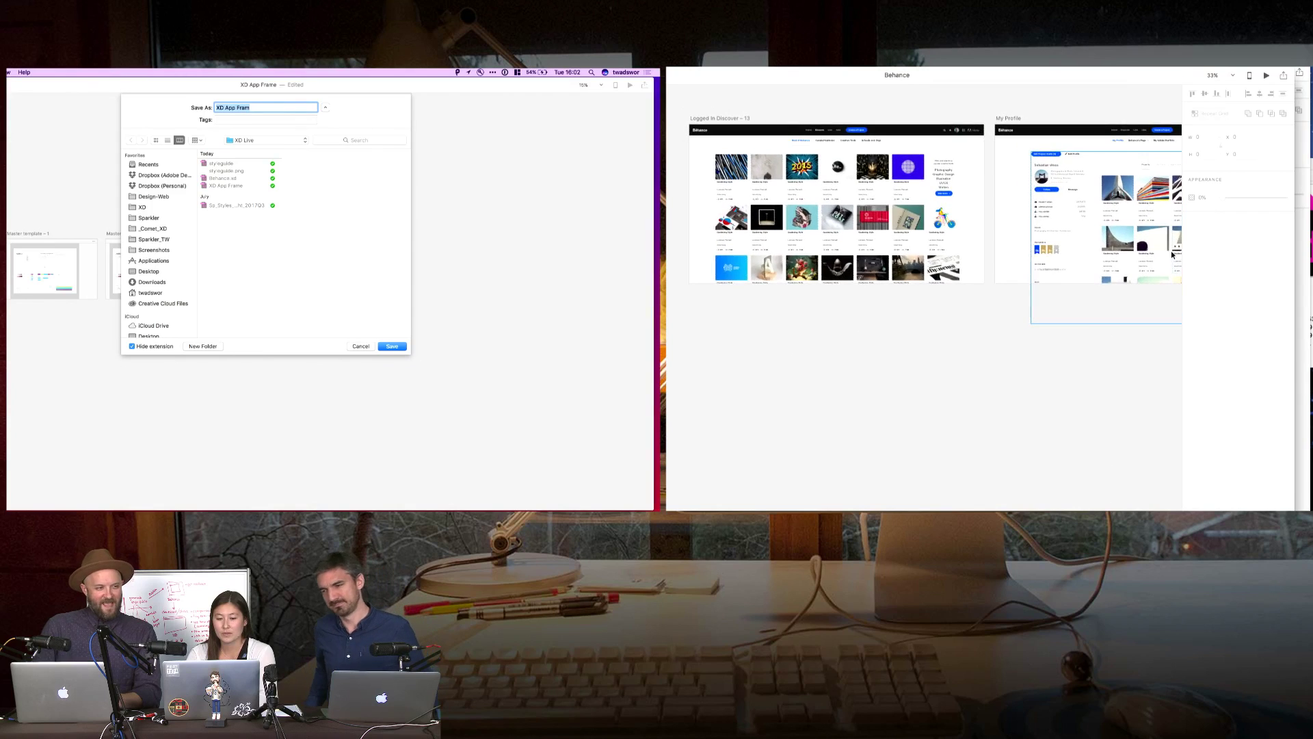
{"action": "scroll", "coordinate": [889, 171], "scroll_direction": "left", "scroll_amount": 3}
{"action": "scroll", "coordinate": [889, 171], "scroll_direction": "up", "scroll_amount": 2}
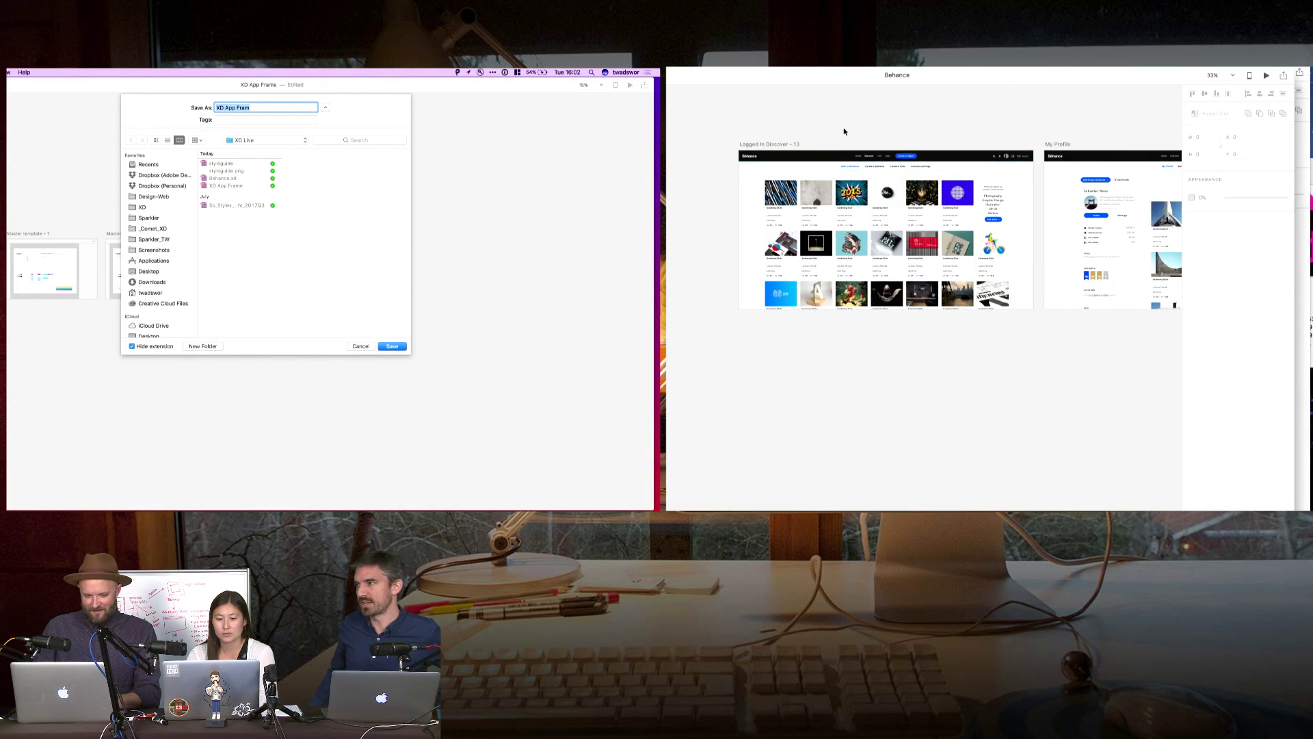
{"action": "type", "text": "Style"}
{"action": "scroll", "coordinate": [844, 132], "scroll_direction": "right", "scroll_amount": 5}
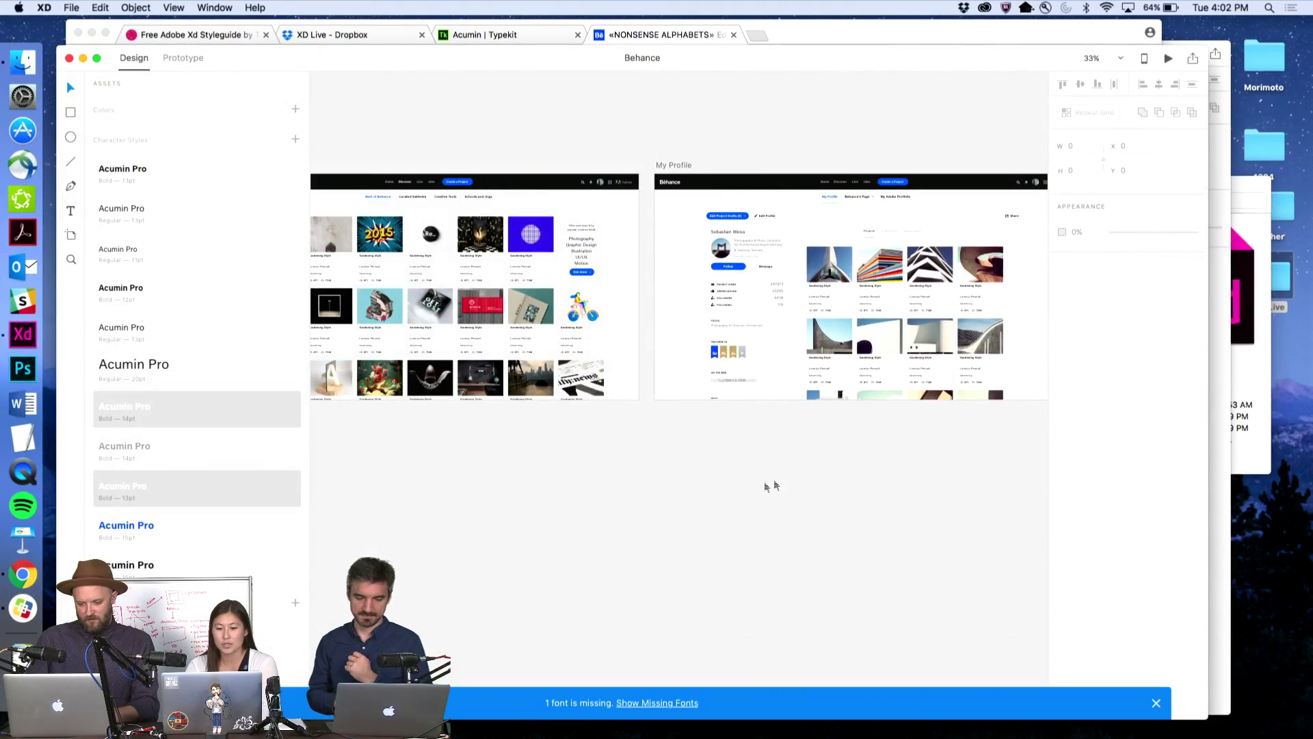
{"action": "scroll", "coordinate": [764, 487], "scroll_direction": "up", "scroll_amount": 2}
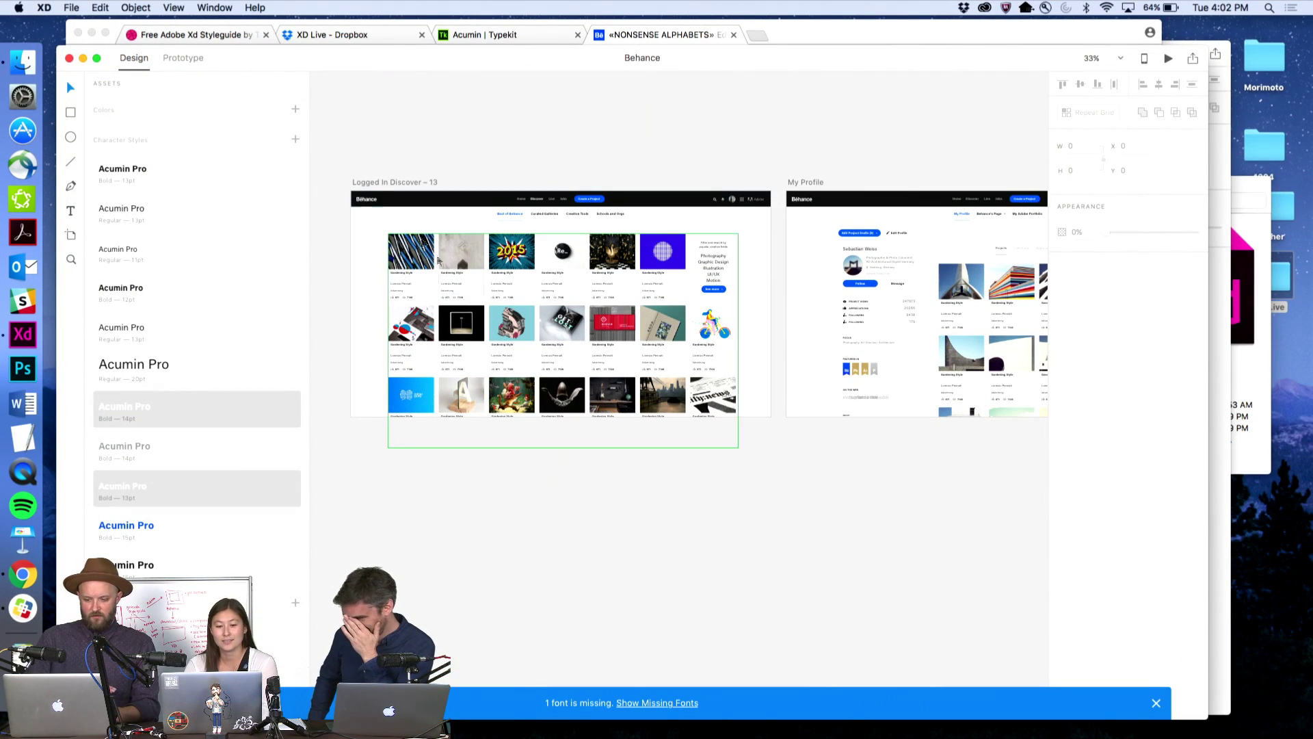
- Fill the first project thumbnail on the Logged In Discover – 13 artboard with styleguide.png from the XD Live folder
{"action": "left_click", "coordinate": [341, 180]}
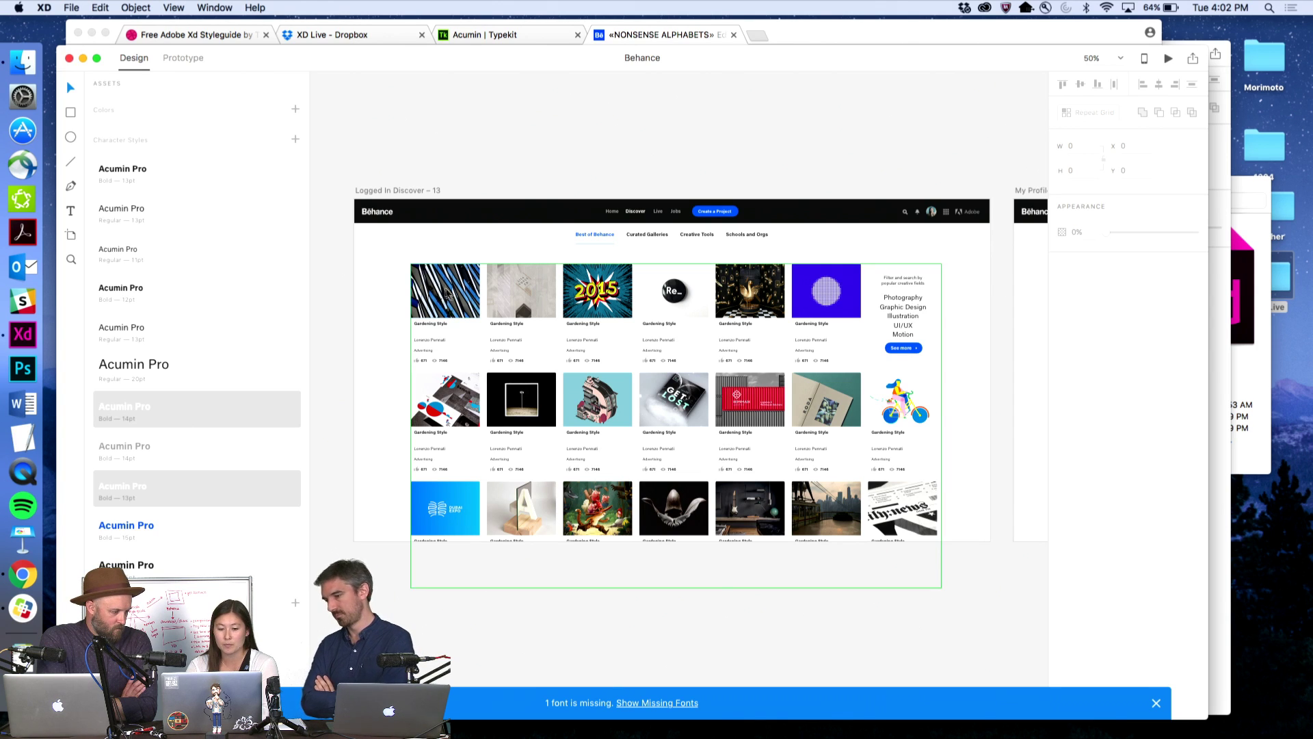
{"action": "left_click", "coordinate": [1259, 415]}
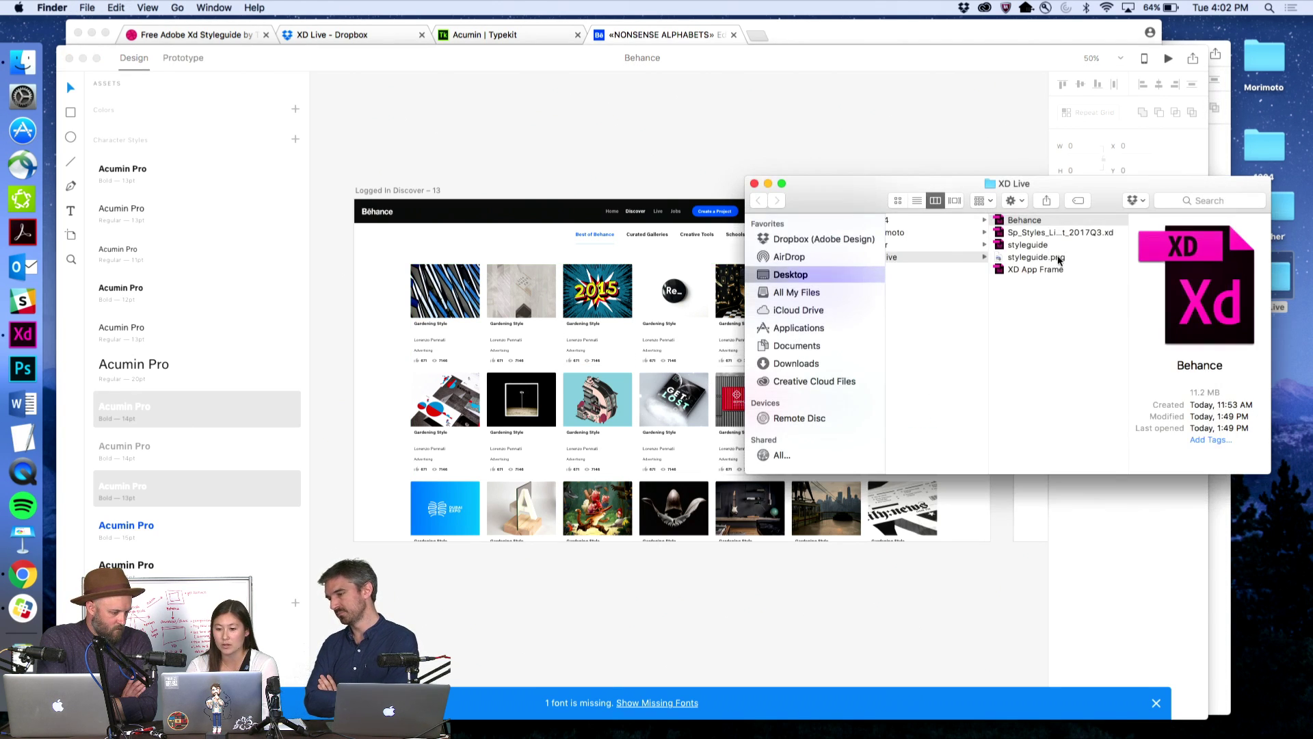
{"action": "left_click_drag", "start_coordinate": [1037, 258], "coordinate": [446, 303]}
{"action": "left_click", "coordinate": [485, 175]}
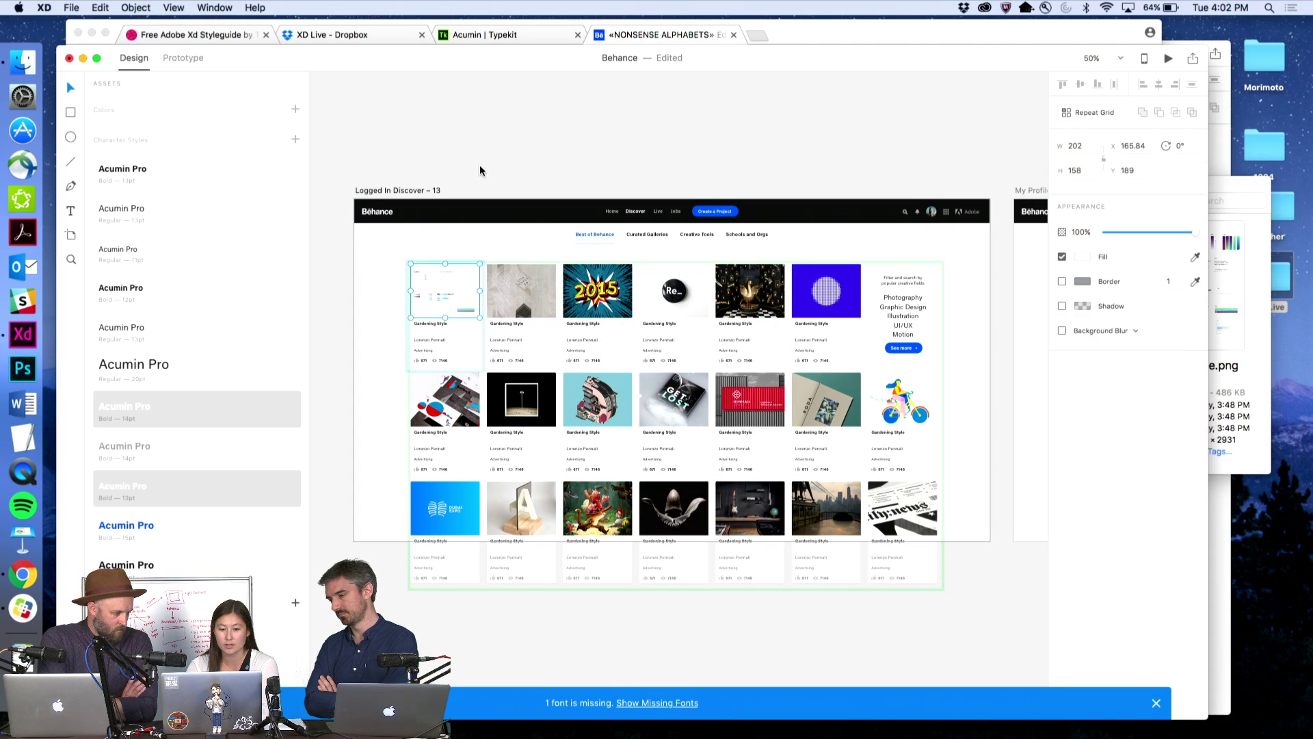
- Fill the first project thumbnail on the My Profile artboard with styleguide.png from the XD Live folder
{"action": "scroll", "coordinate": [513, 171], "scroll_direction": "right", "scroll_amount": 2}
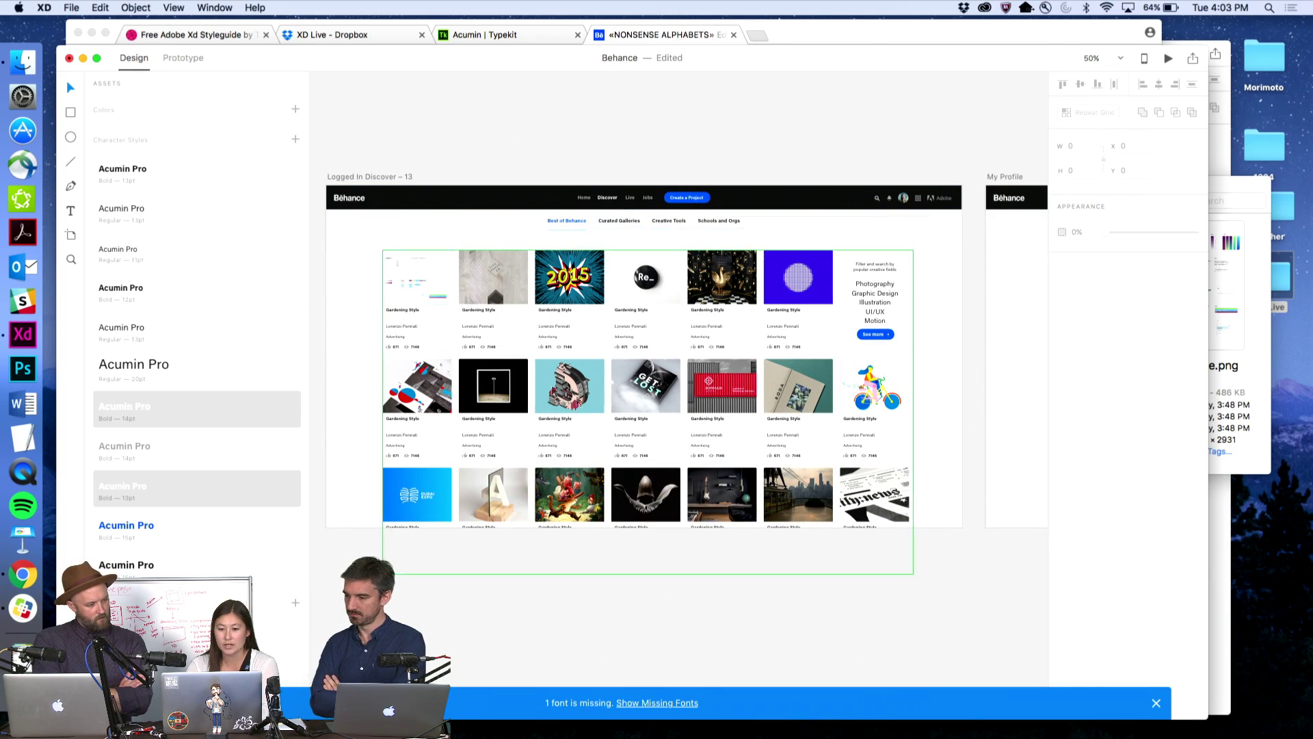
{"action": "scroll", "coordinate": [438, 274], "scroll_direction": "right", "scroll_amount": 10}
{"action": "scroll", "coordinate": [604, 408], "scroll_direction": "right", "scroll_amount": 1}
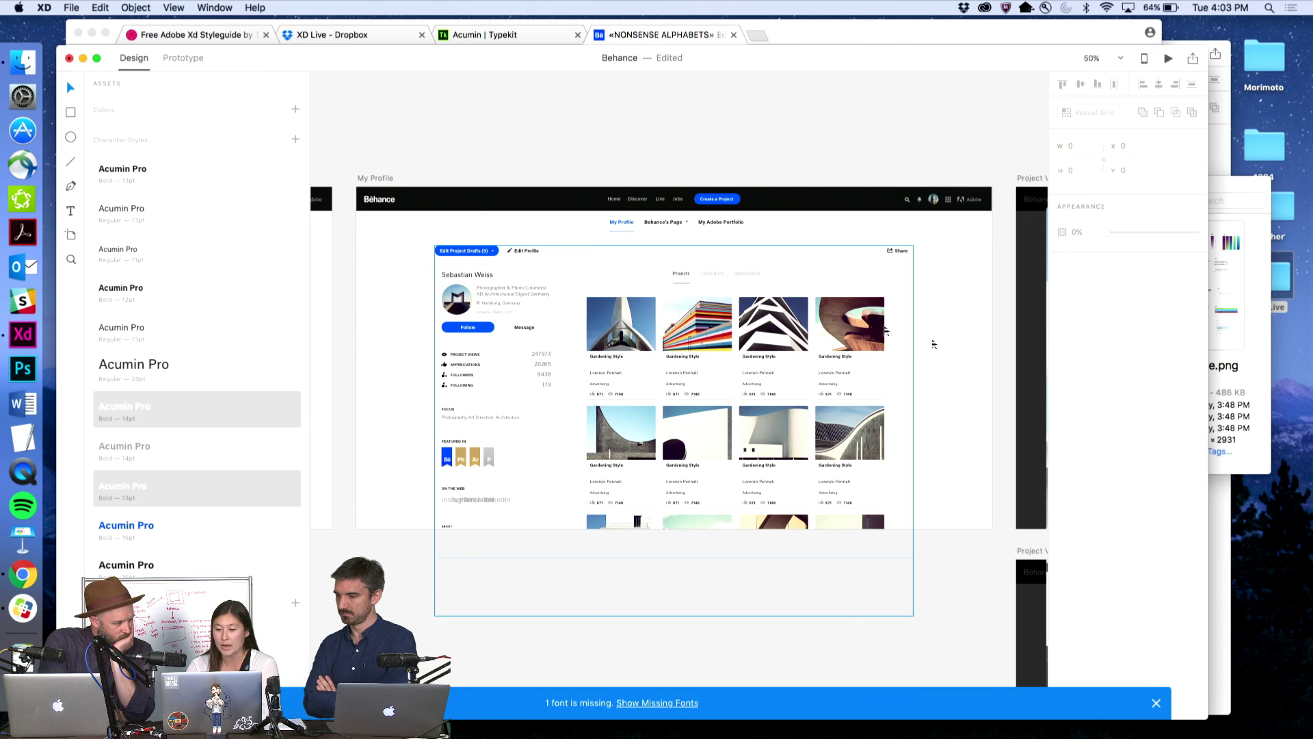
{"action": "left_click", "coordinate": [1238, 328]}
{"action": "left_click_drag", "start_coordinate": [1028, 261], "coordinate": [621, 322]}
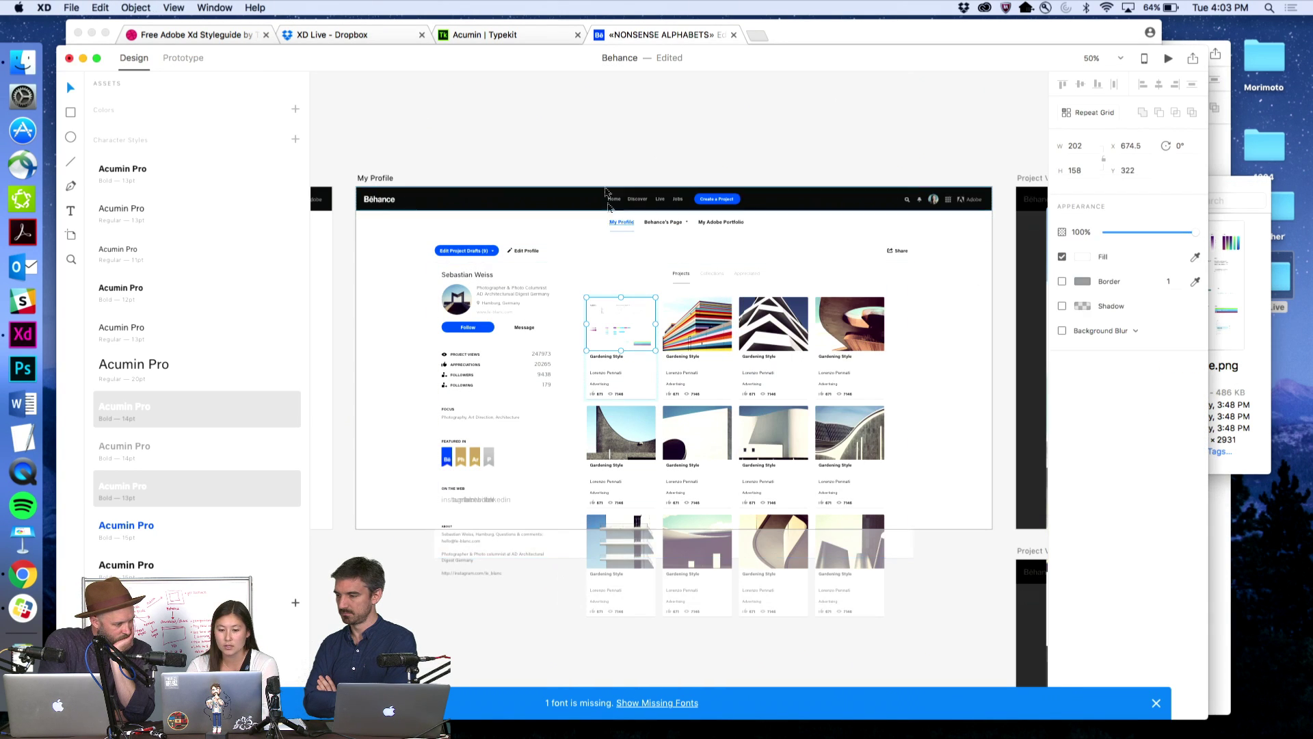
- Change the title under the first project thumbnail on the My Profile artboard to "Style Guide"
{"action": "key", "text": "z"}
{"action": "left_click_drag", "start_coordinate": [554, 231], "coordinate": [753, 418]}
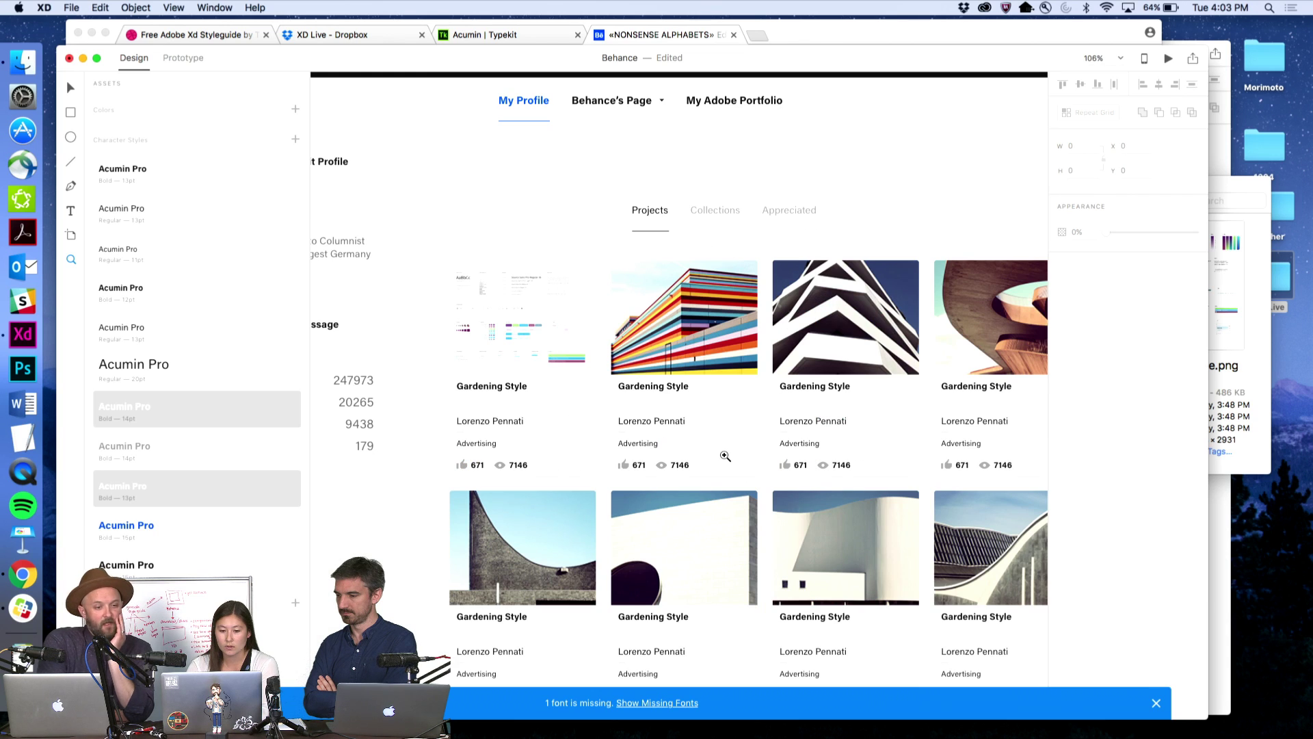
{"action": "left_click", "coordinate": [501, 392]}
{"action": "double_click", "coordinate": [502, 390]}
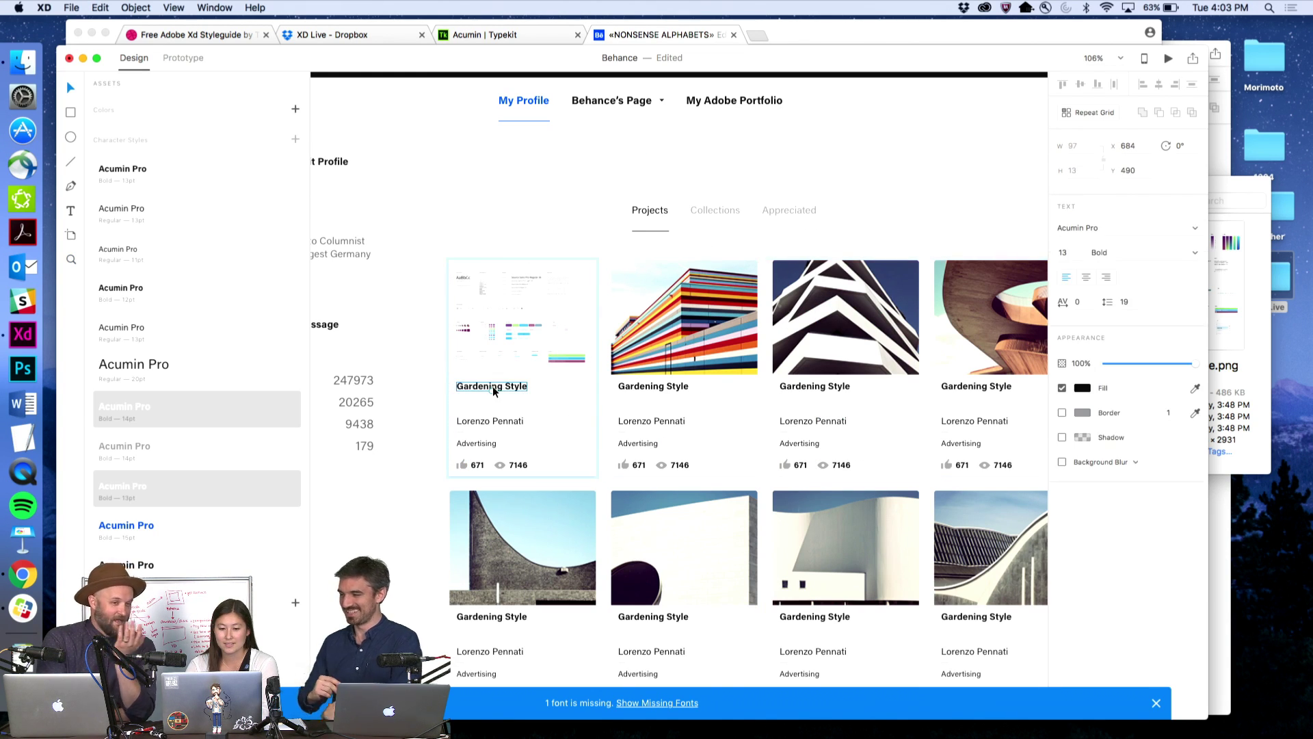
{"action": "double_click", "coordinate": [502, 391]}
{"action": "type", "text": "Sty"}
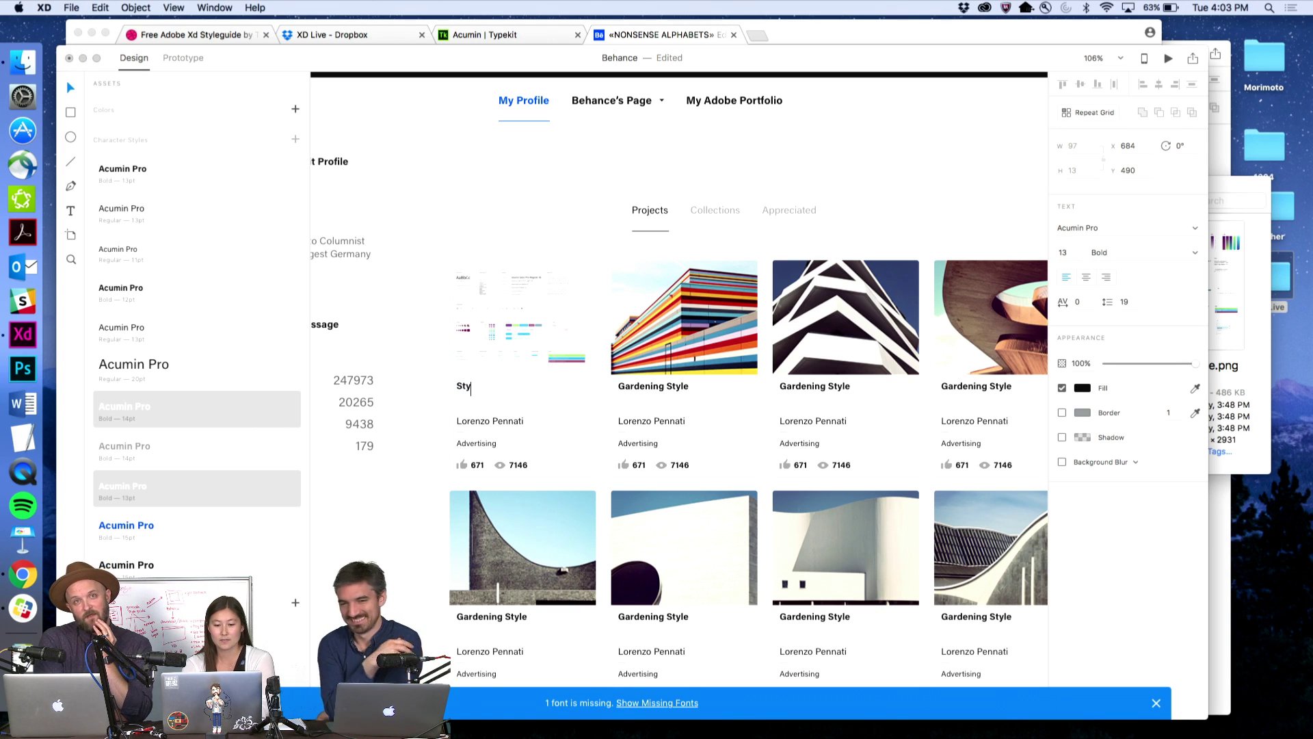
{"action": "type", "text": "ke Guide"}
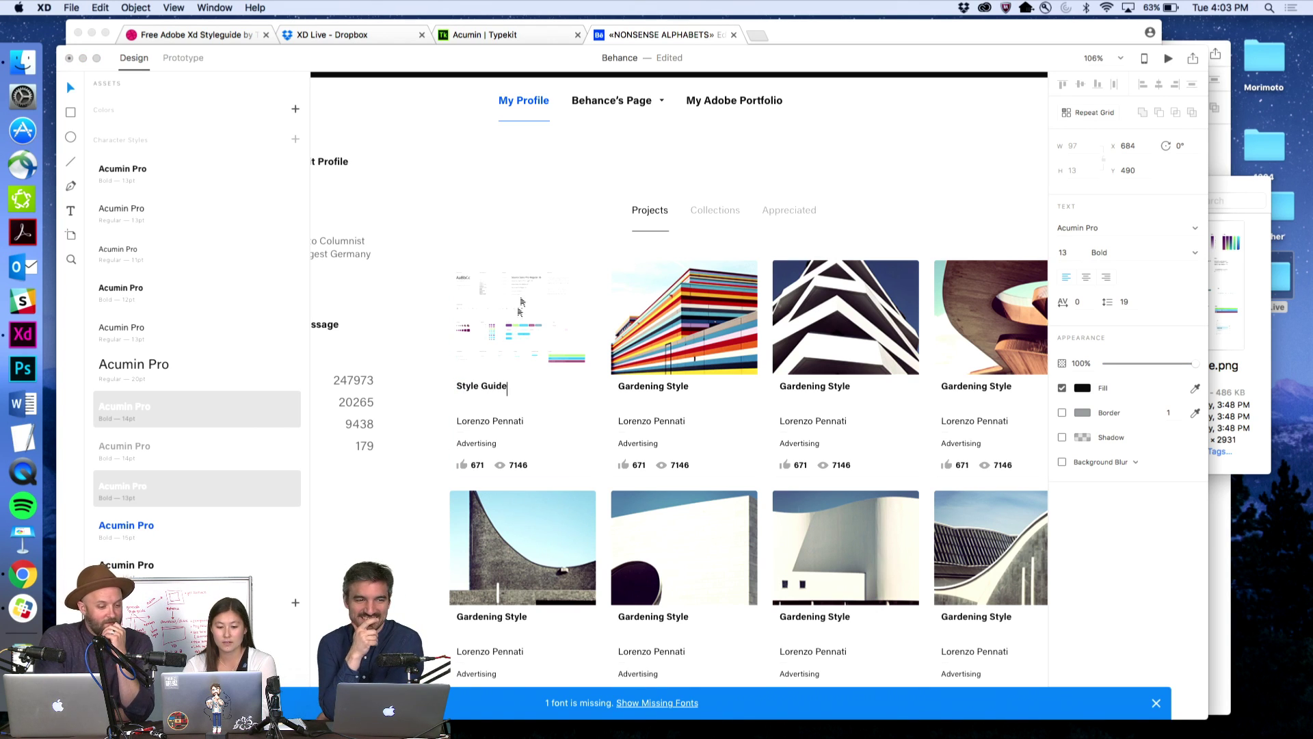
{"action": "key", "text": "Escape"}
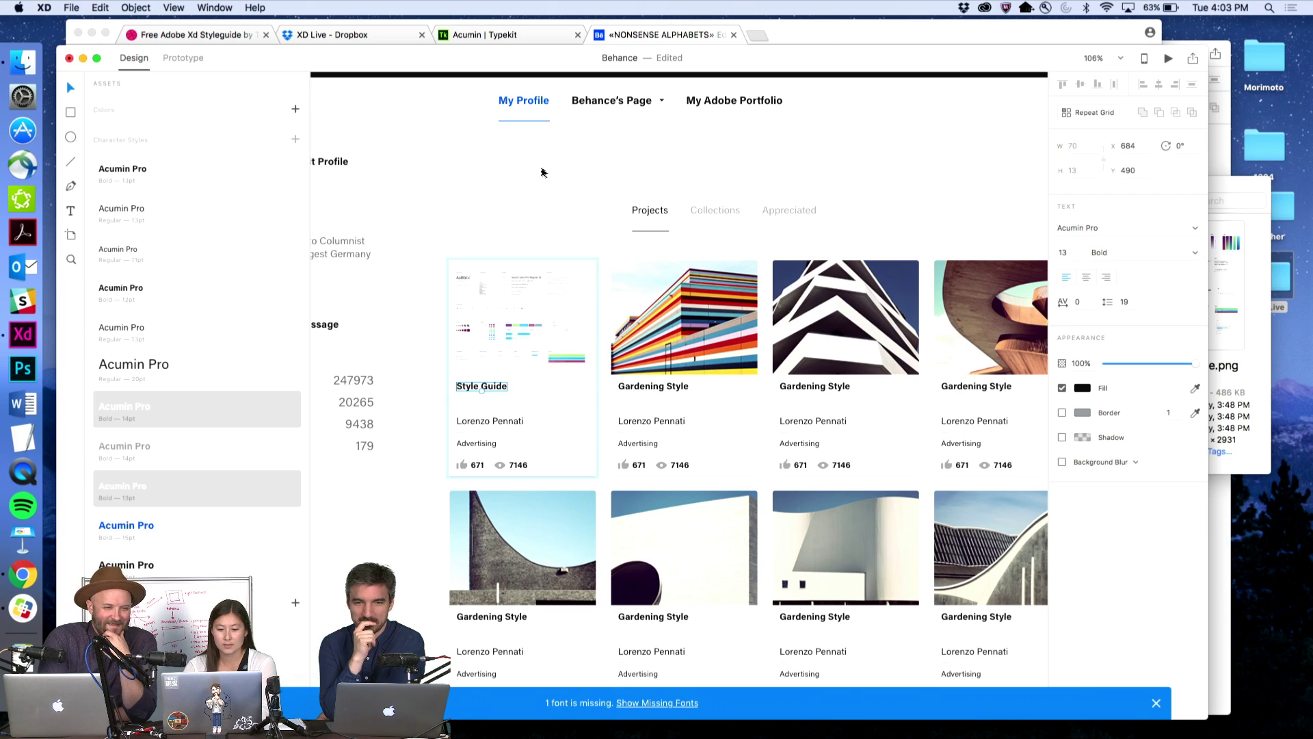
{"action": "key", "text": "Escape"}
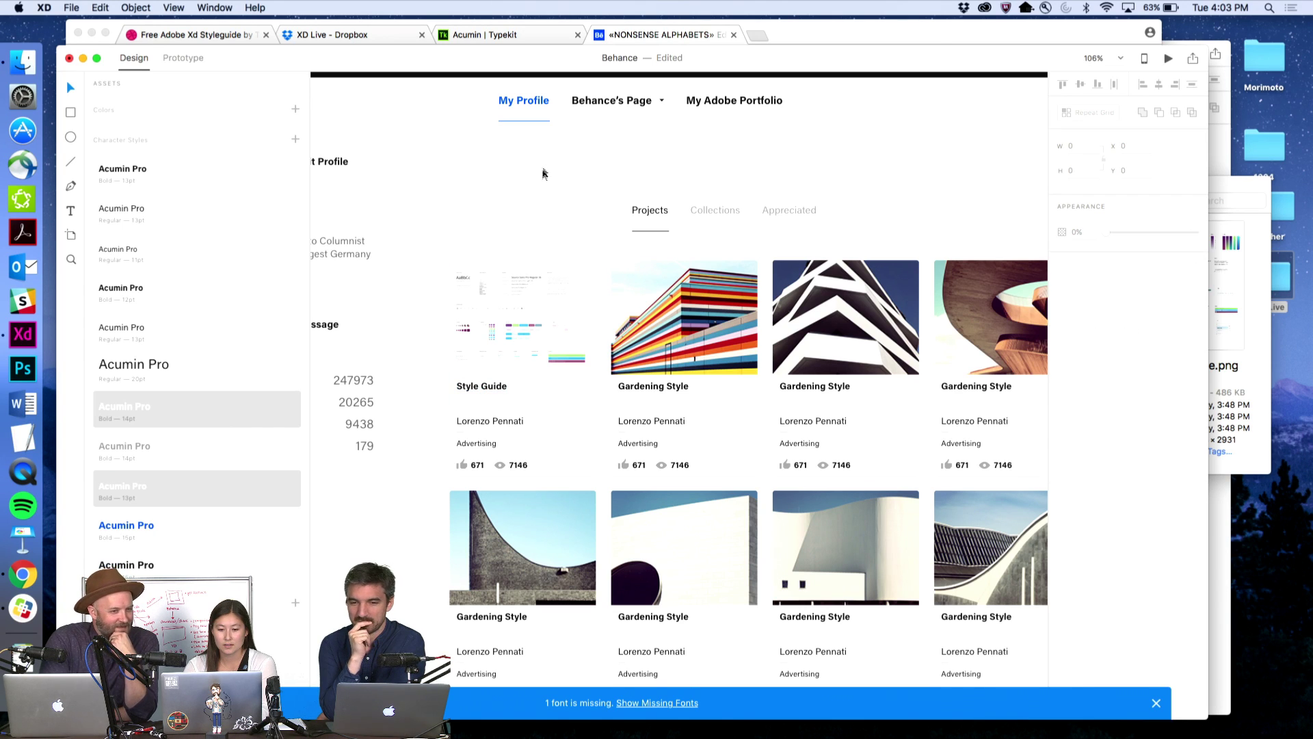
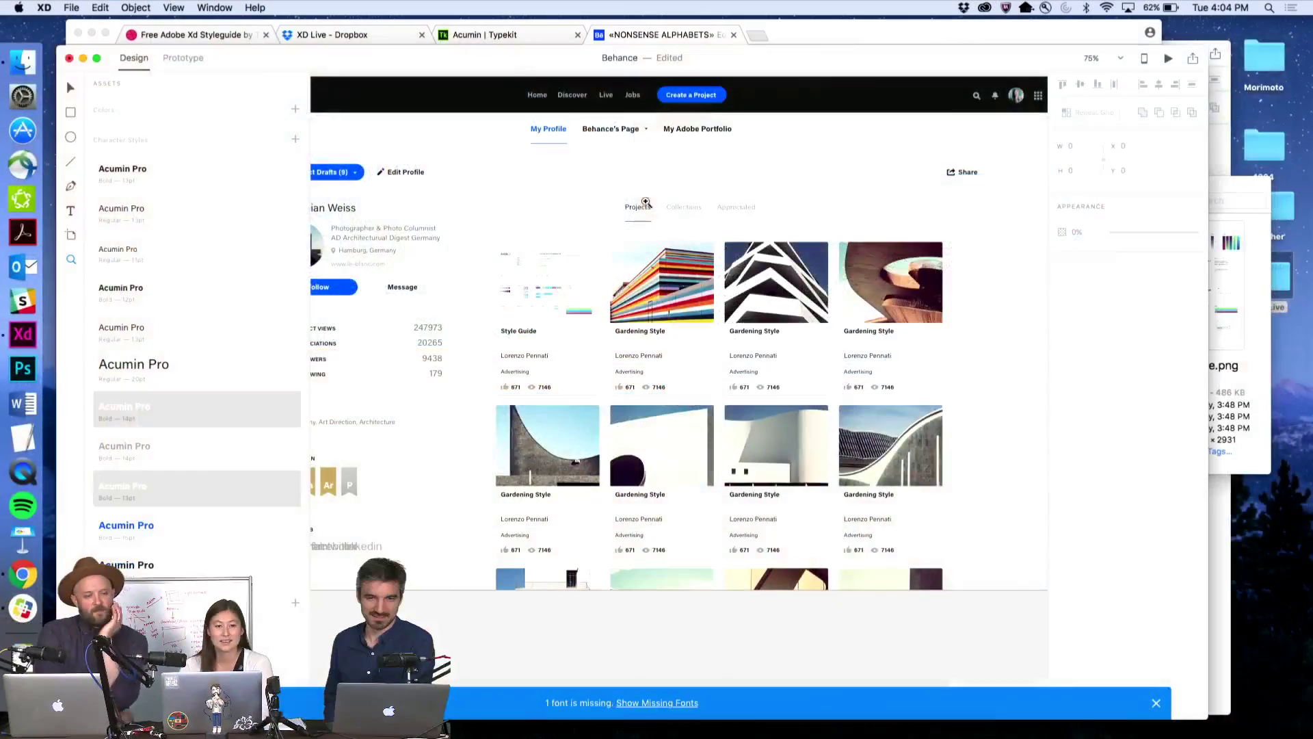
- Replace the large project image on the Project View artboard with styleguide.png from the XD Live folder
{"action": "scroll", "coordinate": [517, 270], "scroll_direction": "right", "scroll_amount": 10}
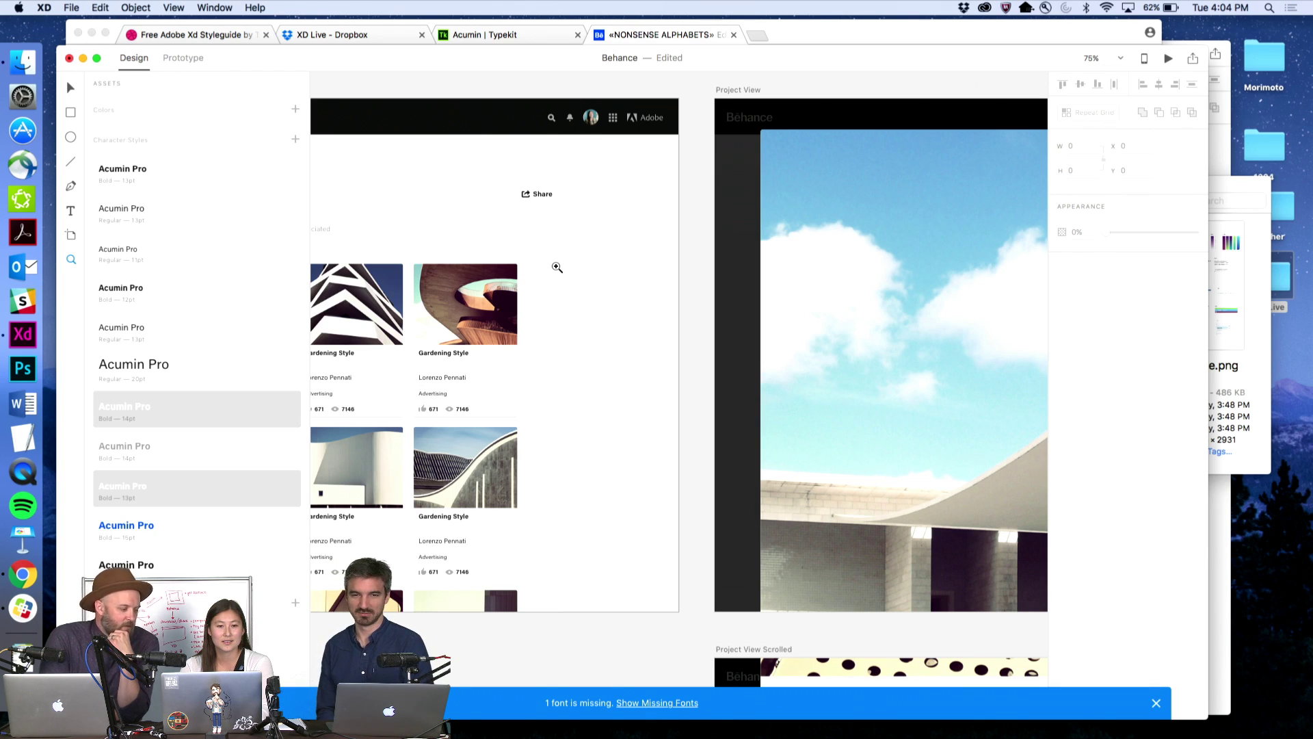
{"action": "left_click", "coordinate": [677, 285]}
{"action": "left_click", "coordinate": [686, 299]}
{"action": "left_click", "coordinate": [647, 336], "text": "alt"}
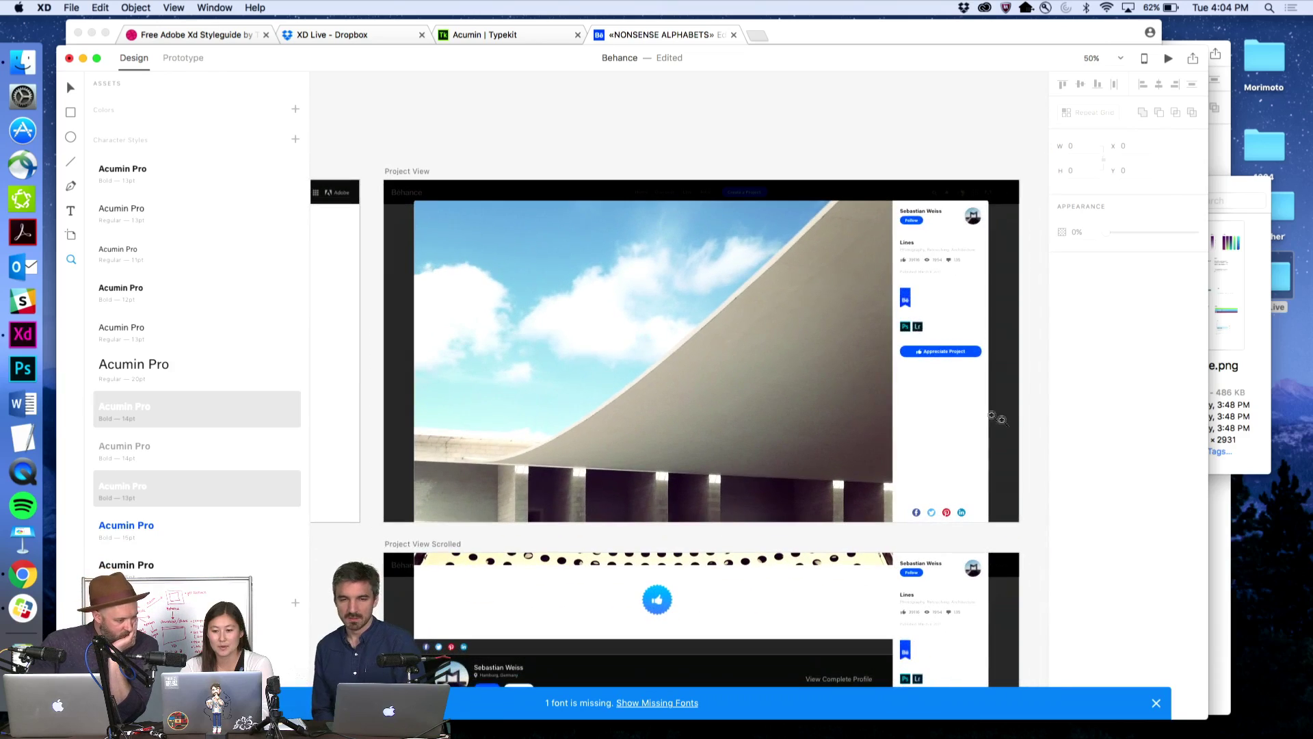
{"action": "left_click", "coordinate": [1231, 403]}
{"action": "left_click", "coordinate": [1037, 258]}
{"action": "left_click_drag", "start_coordinate": [1036, 259], "coordinate": [661, 327]}
{"action": "left_click", "coordinate": [693, 141]}
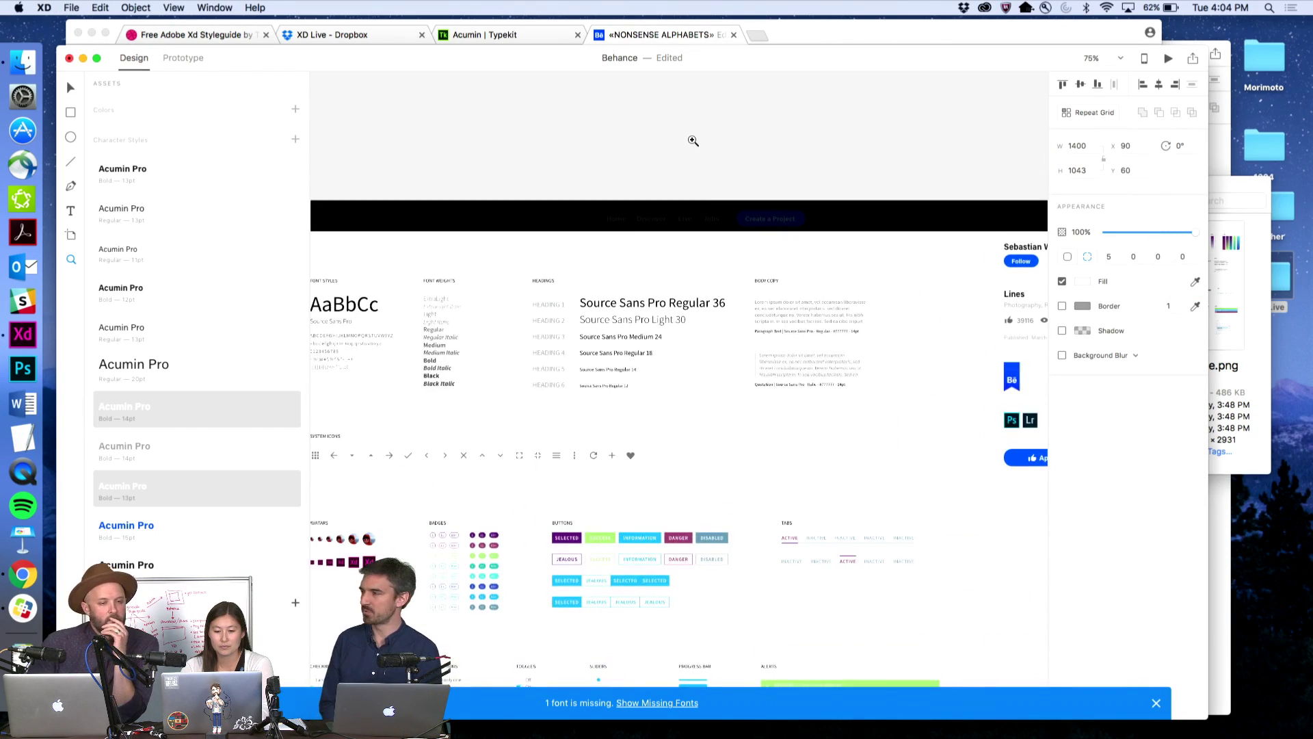
{"action": "left_click", "coordinate": [699, 208], "text": "alt"}
{"action": "left_click_drag", "start_coordinate": [704, 223], "coordinate": [704, 197]}
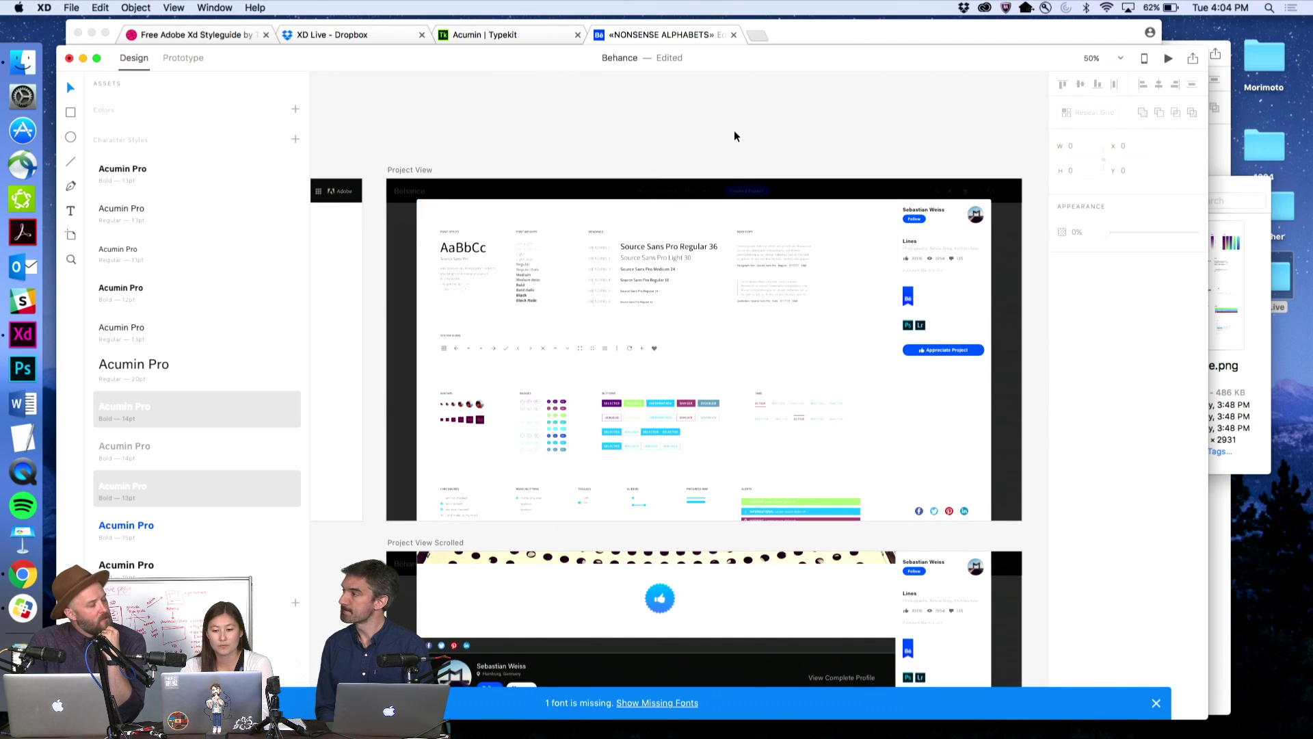
{"action": "left_click", "coordinate": [753, 142]}
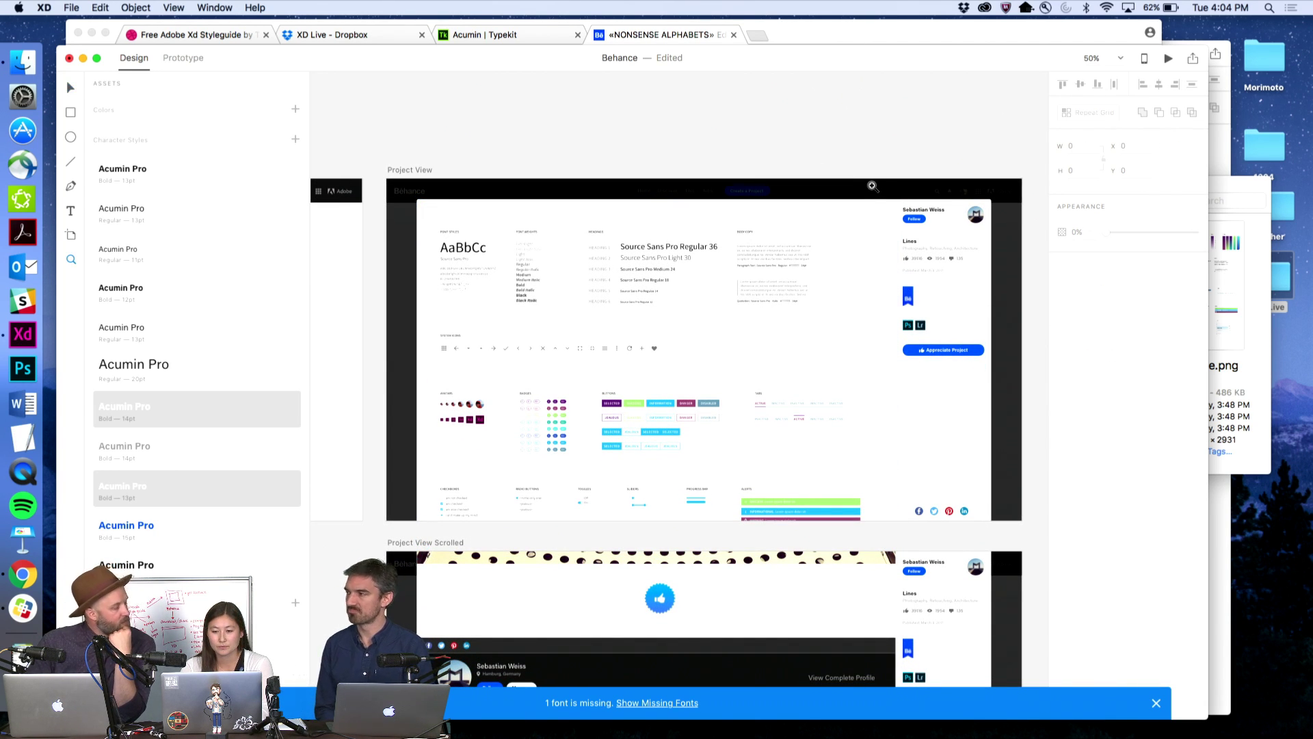
- Duplicate the Appreciate Project button straight down to just above the social media icons on the Project View artboard
{"action": "key", "text": "z"}
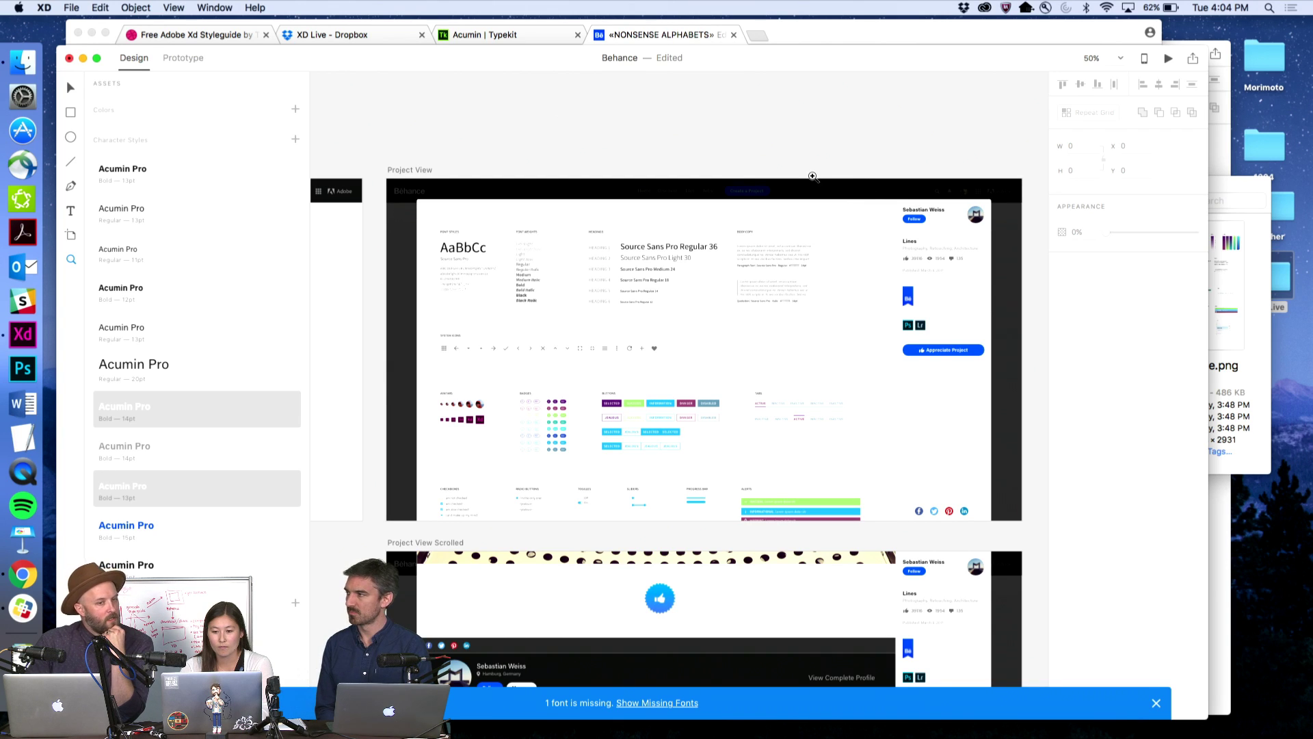
{"action": "left_click_drag", "start_coordinate": [813, 175], "coordinate": [1028, 485]}
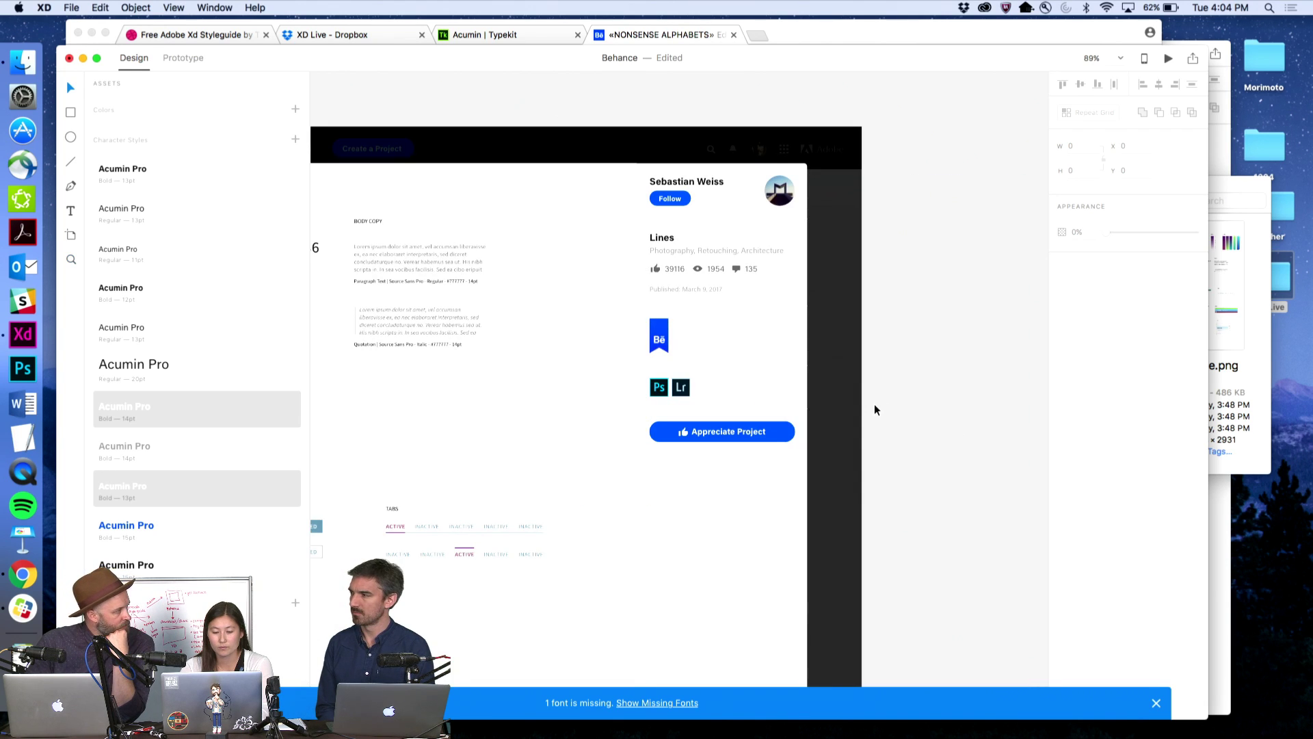
{"action": "key", "text": "v"}
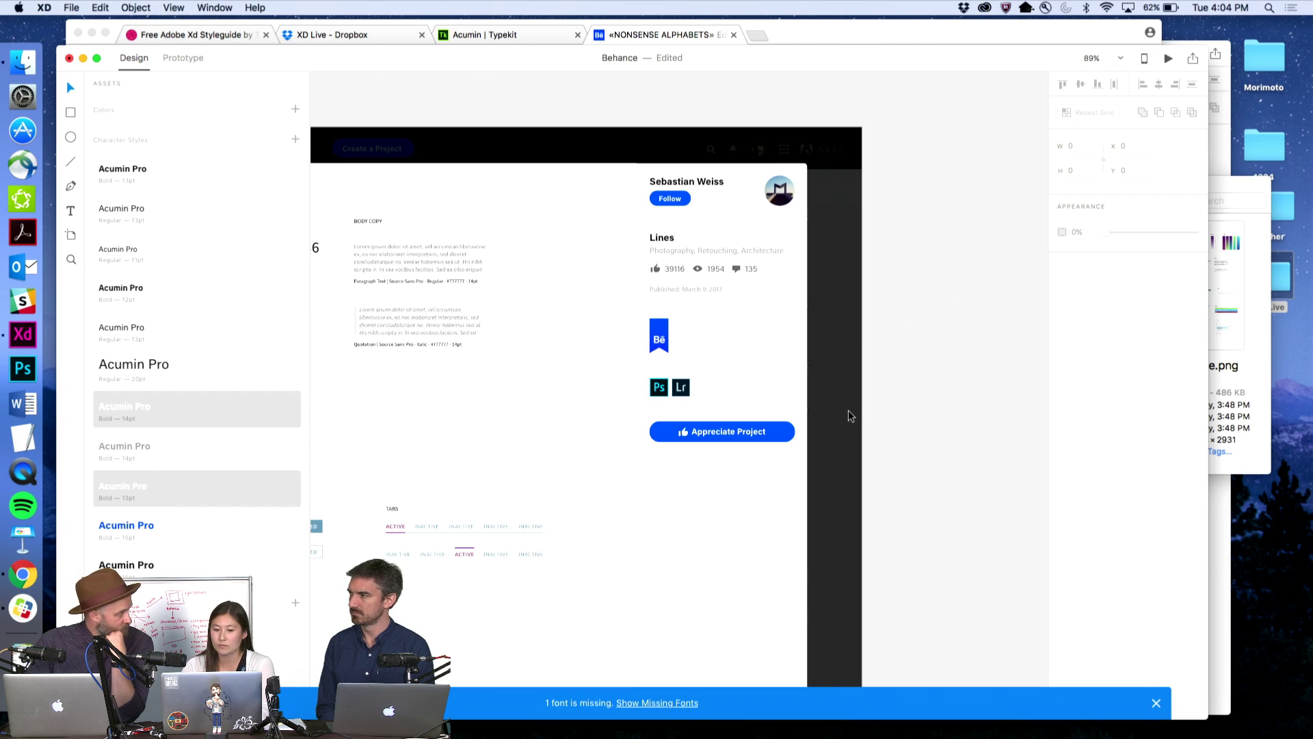
{"action": "scroll", "coordinate": [848, 416], "scroll_direction": "left", "scroll_amount": 5}
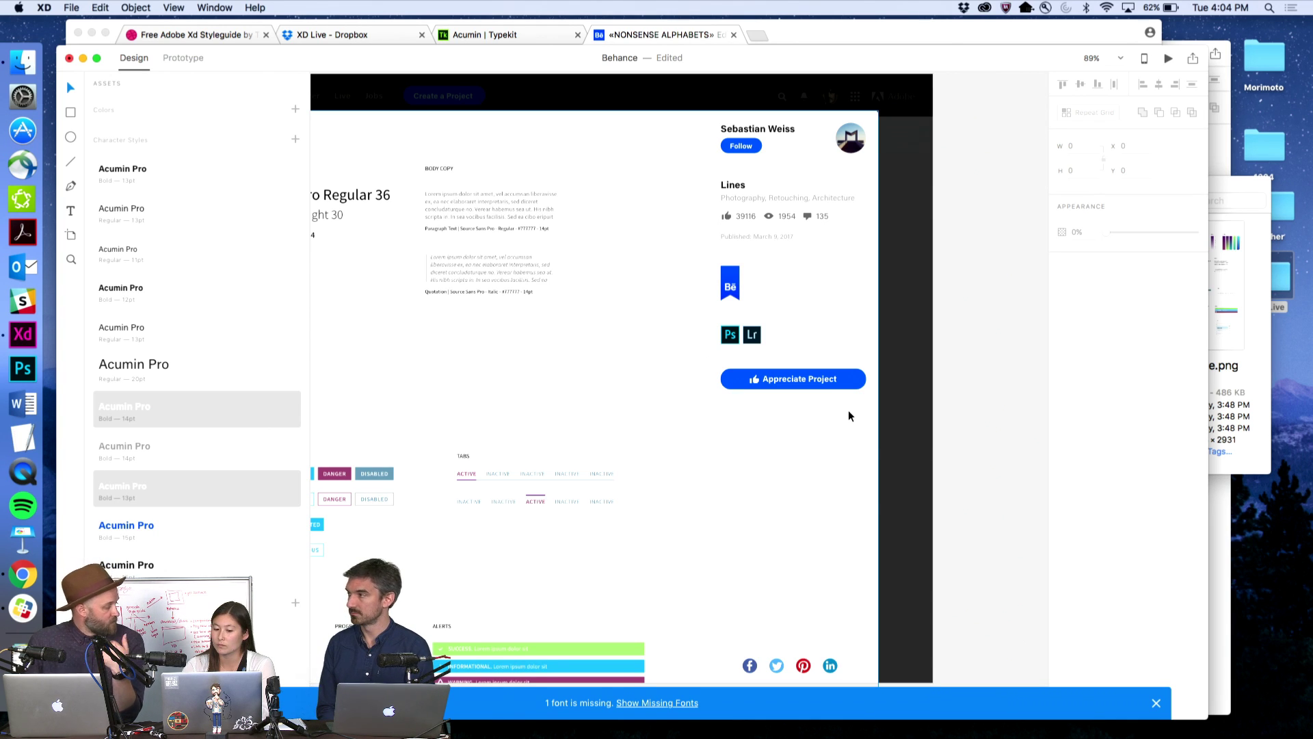
{"action": "scroll", "coordinate": [848, 416], "scroll_direction": "left", "scroll_amount": 3}
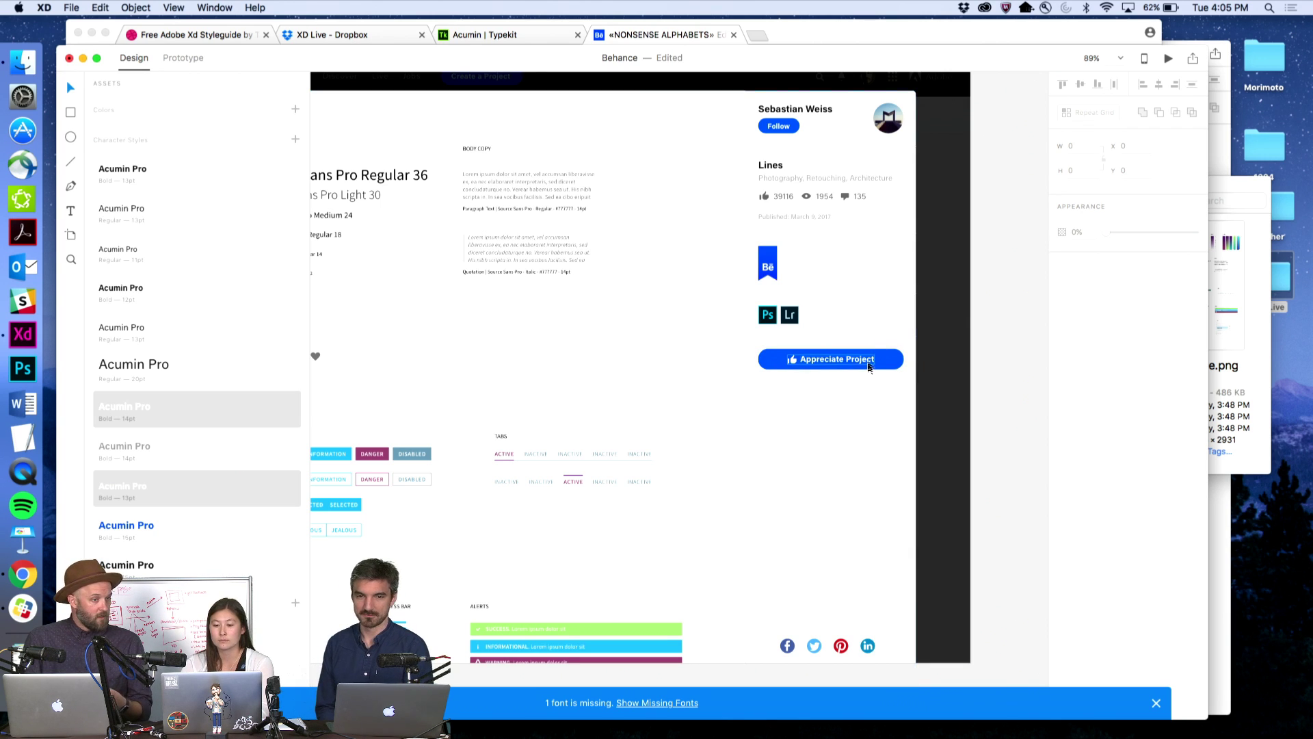
{"action": "left_click", "coordinate": [889, 361]}
{"action": "left_click_drag", "start_coordinate": [893, 364], "coordinate": [892, 614]}
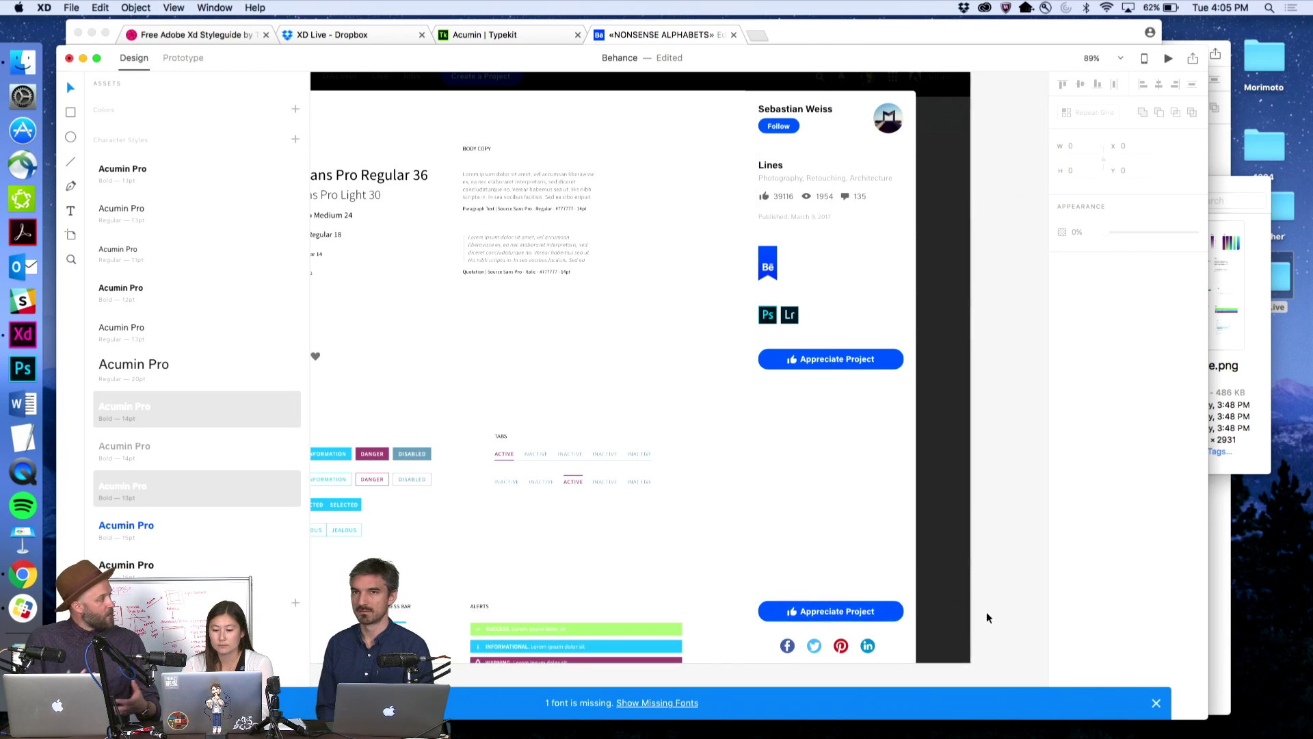
- Delete the thumbs-up icon from the duplicated Appreciate Project button above the social media icons and centre the remaining label within the button
{"action": "double_click", "coordinate": [793, 616]}
{"action": "key", "text": "Delete"}
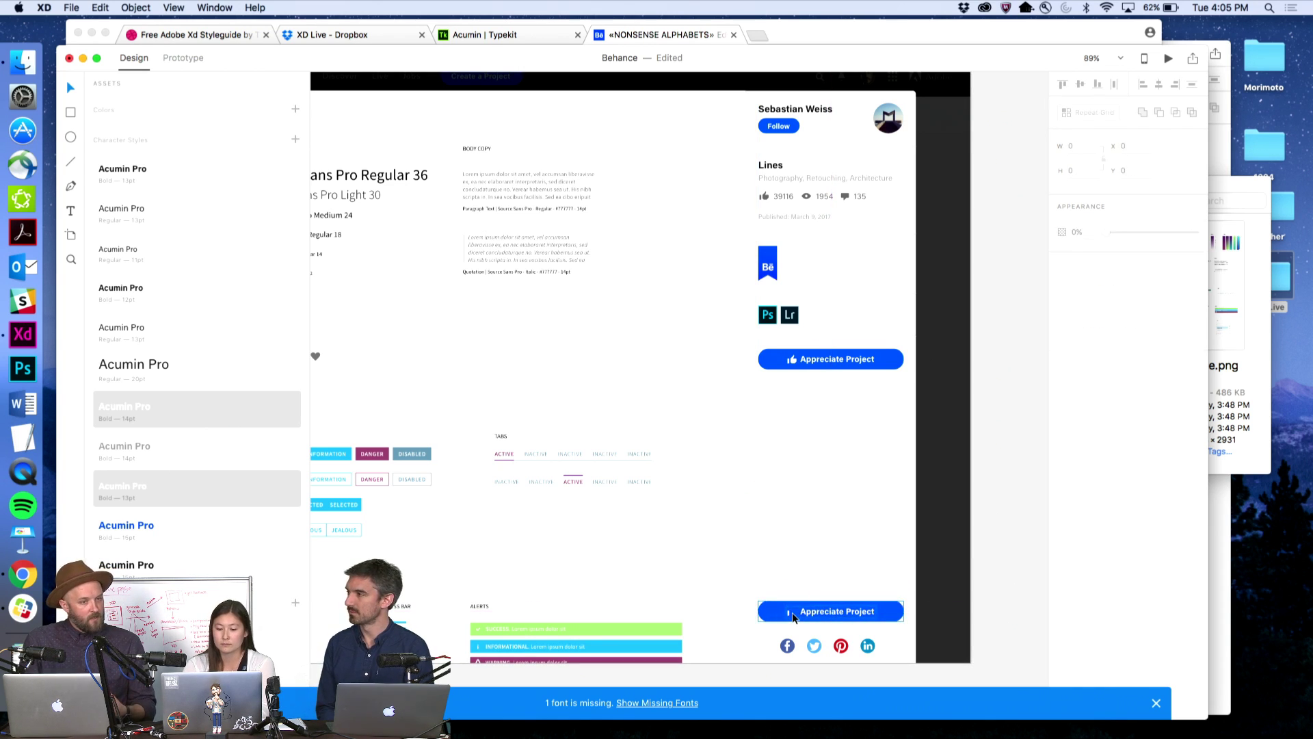
{"action": "left_click", "coordinate": [790, 614]}
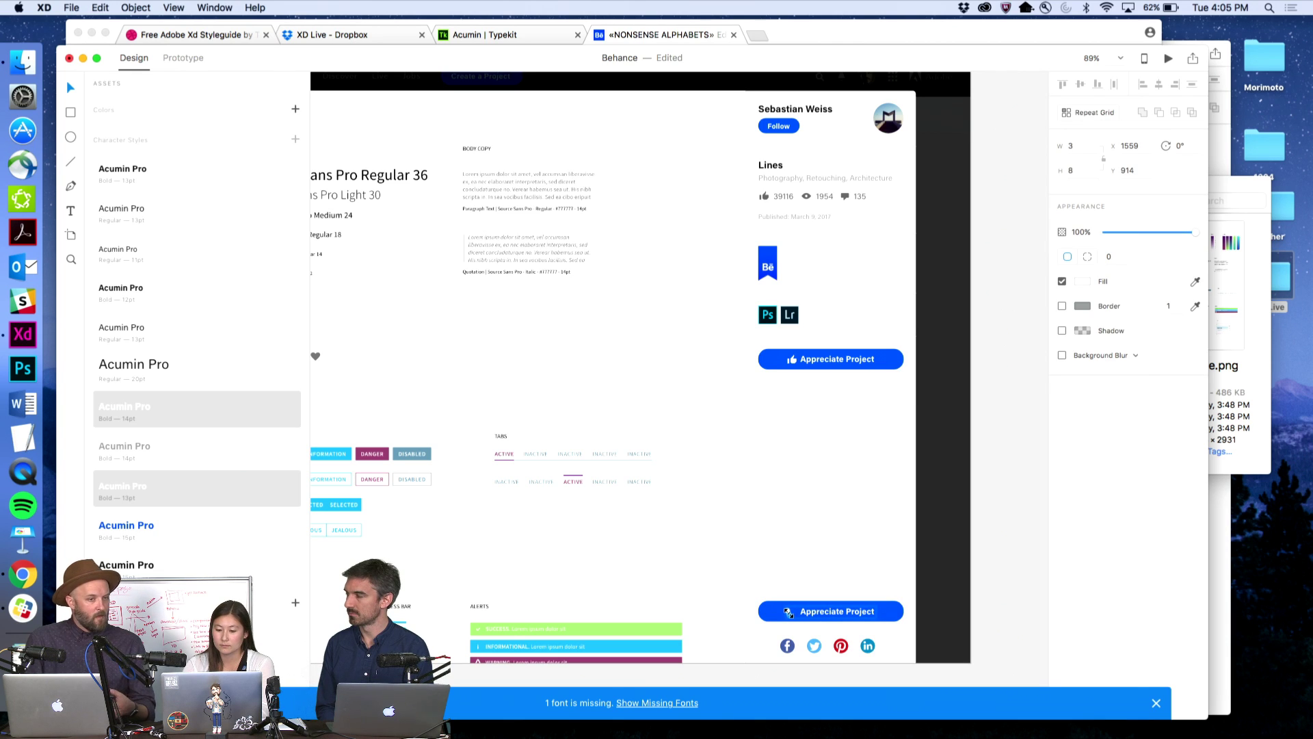
{"action": "key", "text": "Delete"}
{"action": "left_click", "coordinate": [853, 617]}
{"action": "key", "text": "Left"}
{"action": "key", "text": "Left"}
{"action": "key", "text": "Left"}
{"action": "key", "text": "Left"}
{"action": "key", "text": "Left"}
{"action": "key", "text": "Left"}
{"action": "key", "text": "Left"}
{"action": "key", "text": "Left"}
{"action": "key", "text": "Left"}
{"action": "key", "text": "Left"}
{"action": "key", "text": "Left"}
{"action": "key", "text": "Left"}
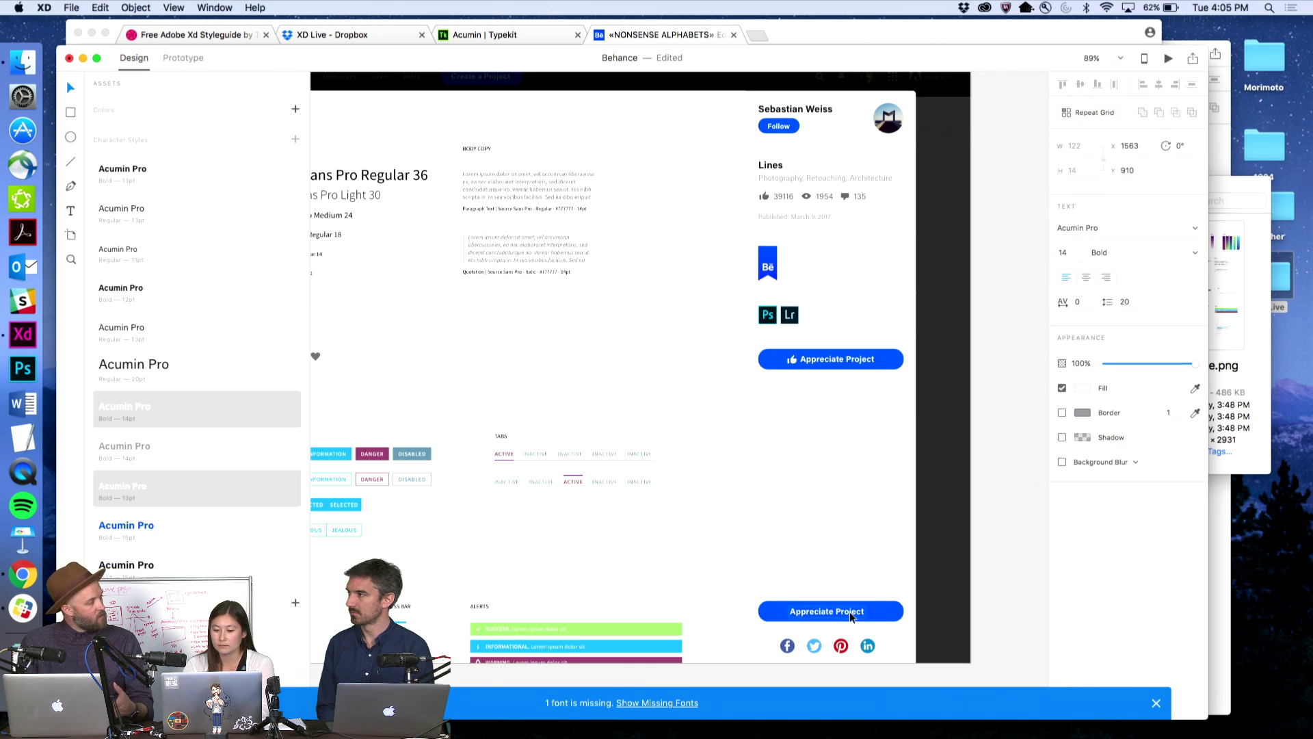
{"action": "key", "text": "Left"}
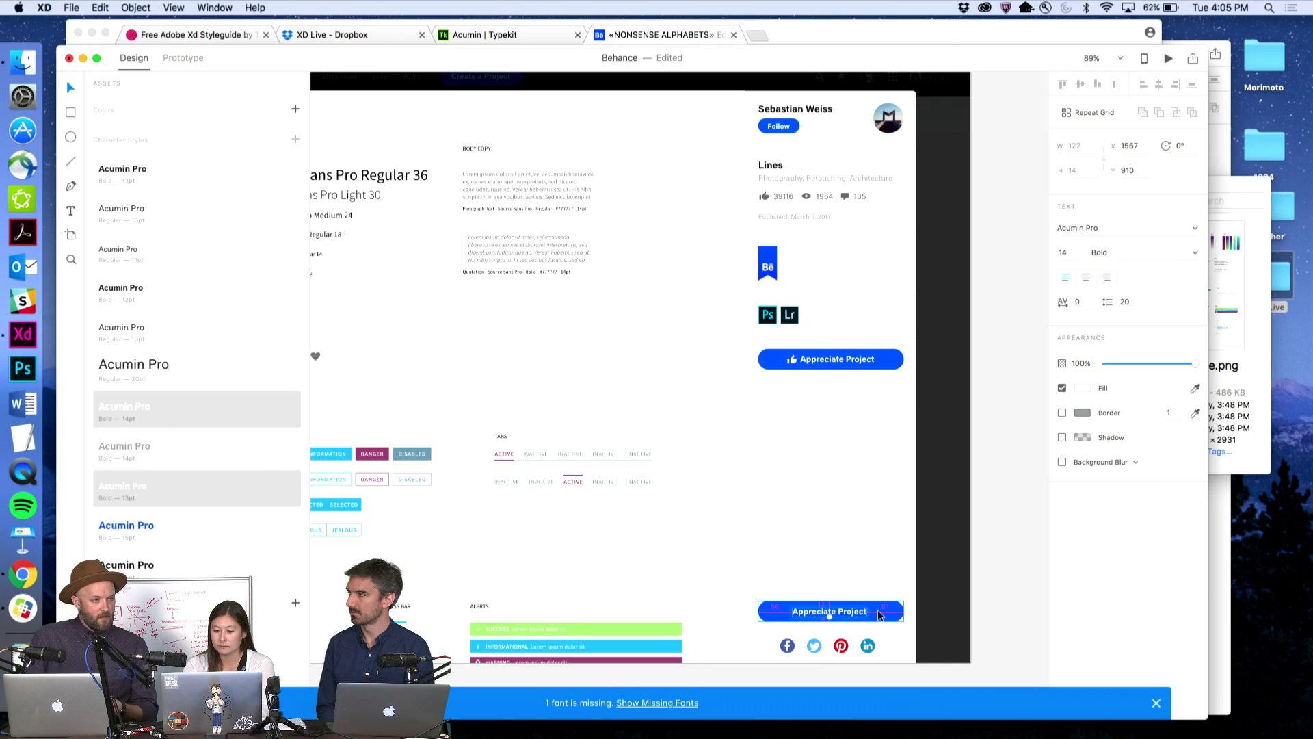
{"action": "key", "text": "Right"}
{"action": "key", "text": "Right"}
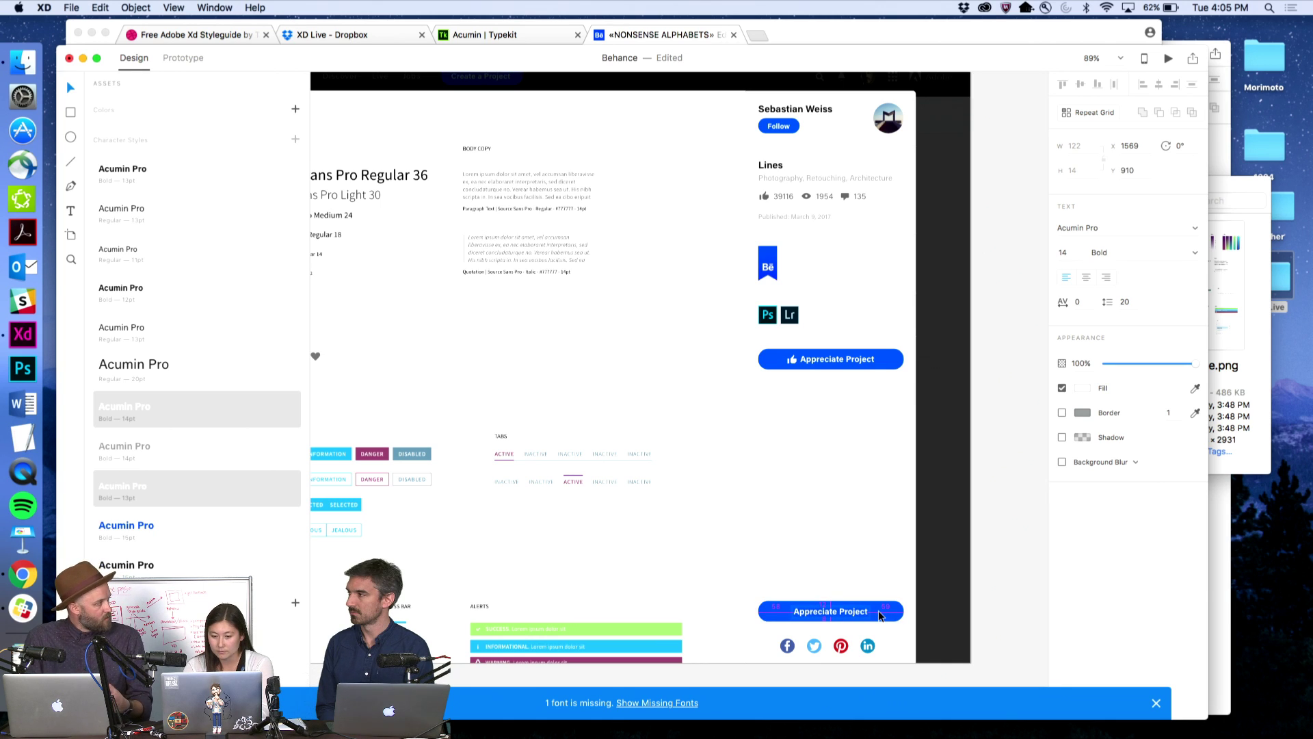
- Change the lower button's label to "Subscribe to Style Guide" and centre the text horizontally in the button
{"action": "double_click", "coordinate": [855, 615]}
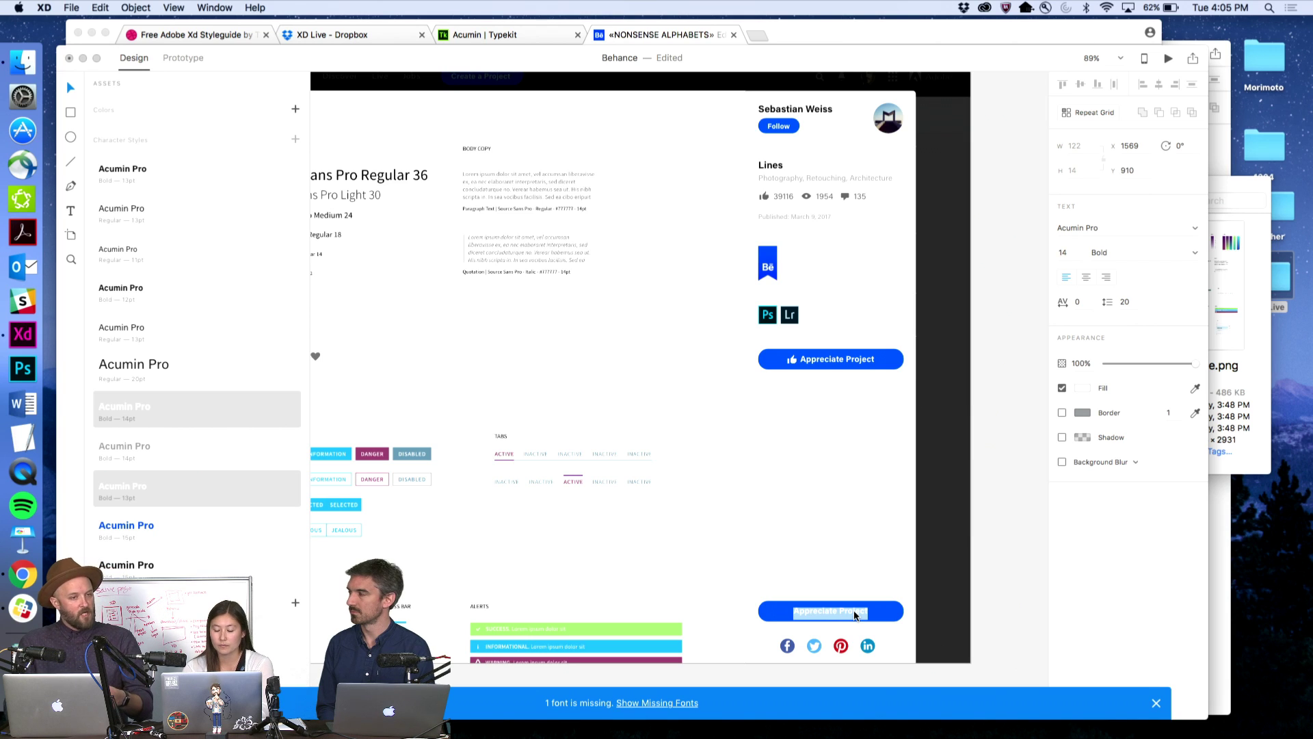
{"action": "type", "text": "S"}
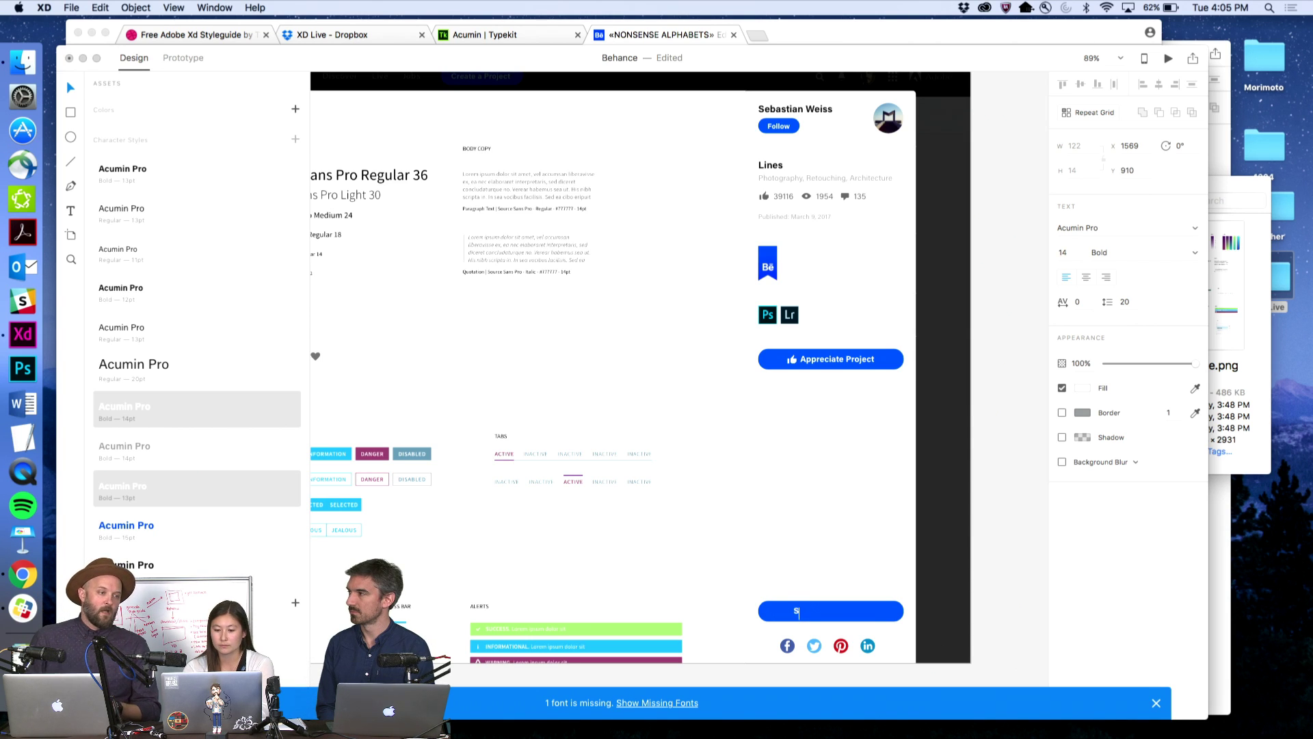
{"action": "type", "text": "ubscribe"}
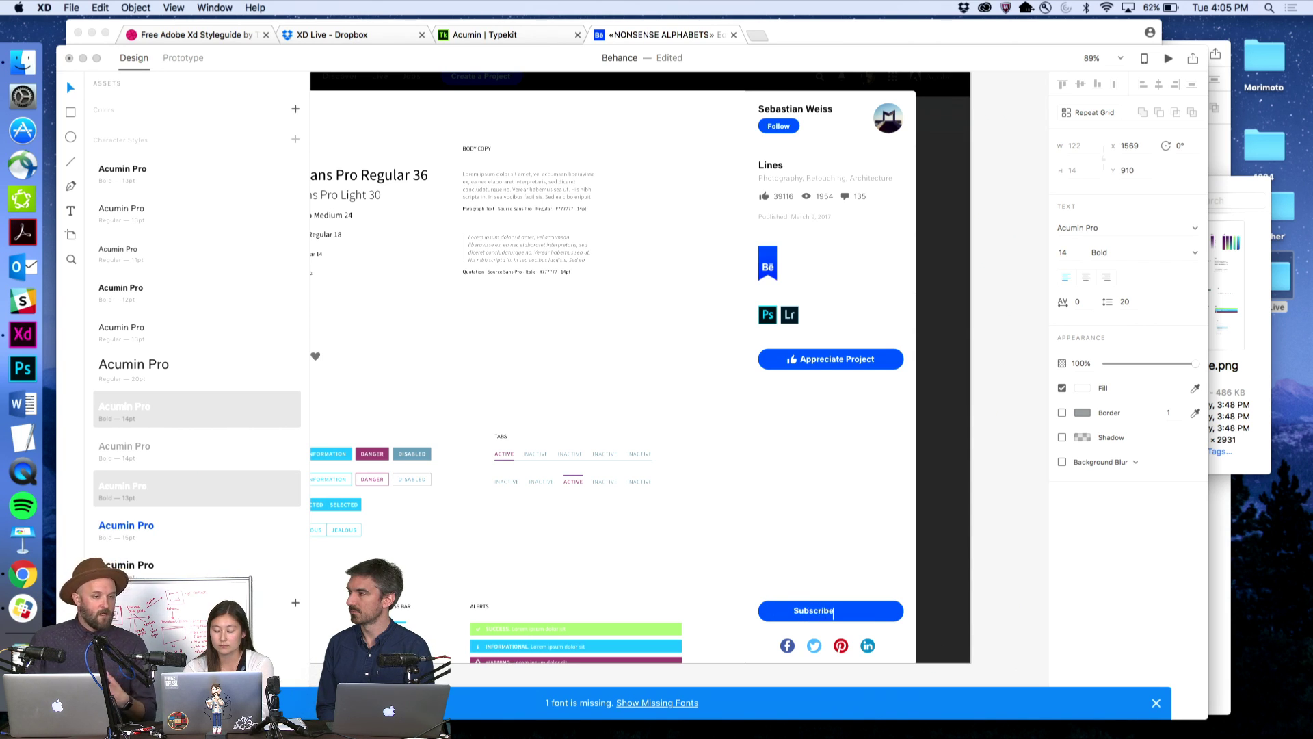
{"action": "type", "text": " t"}
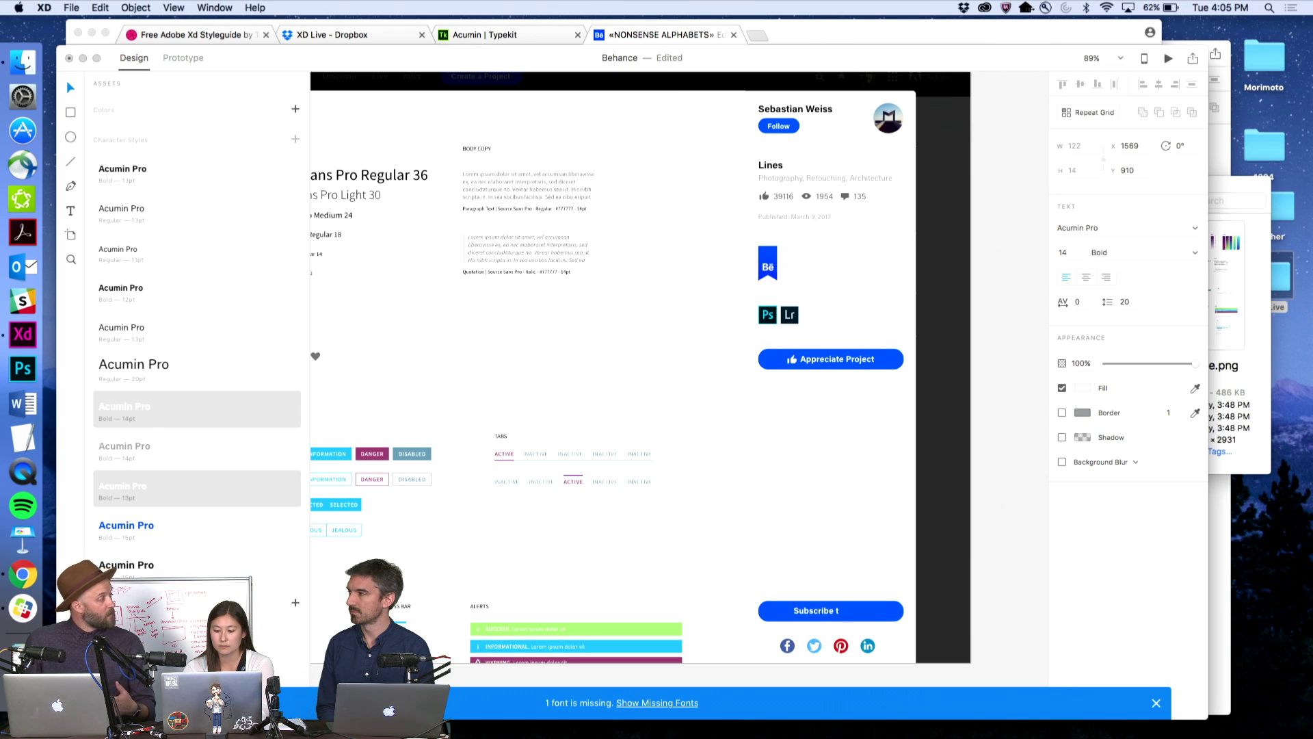
{"action": "type", "text": "o St"}
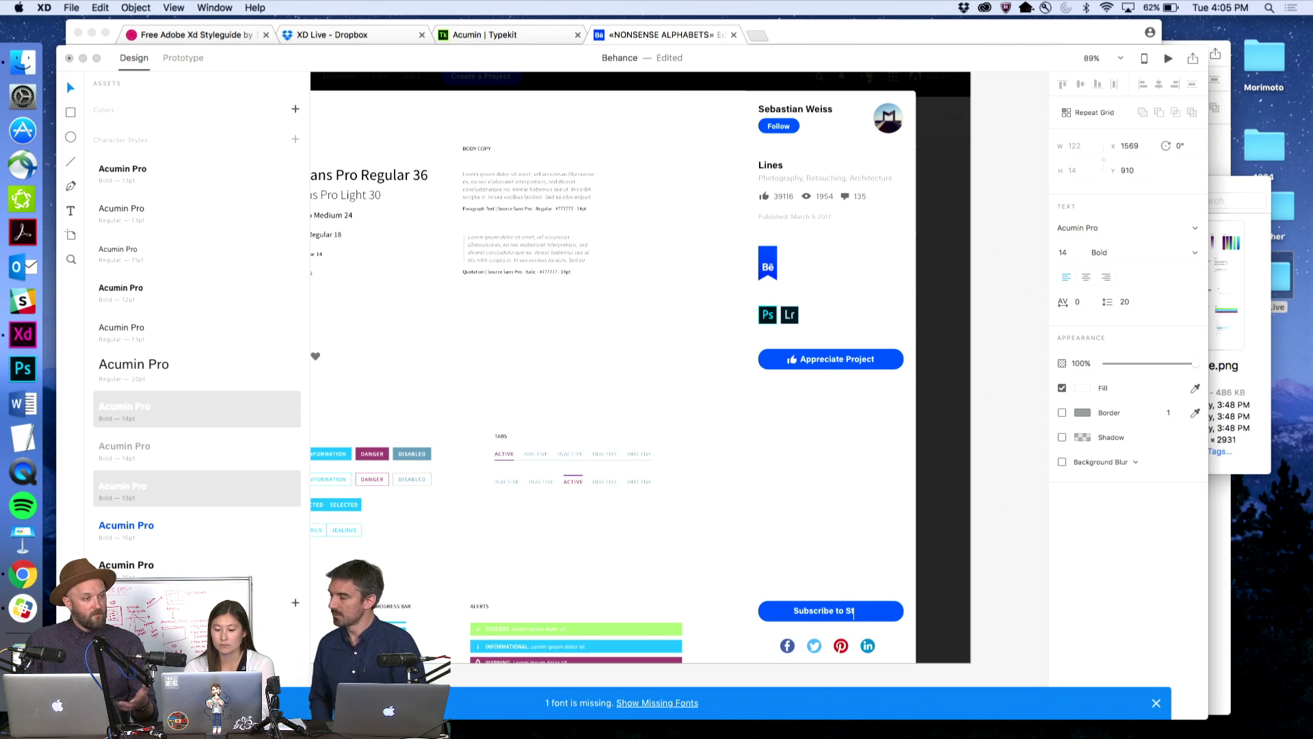
{"action": "type", "text": "yle Guide"}
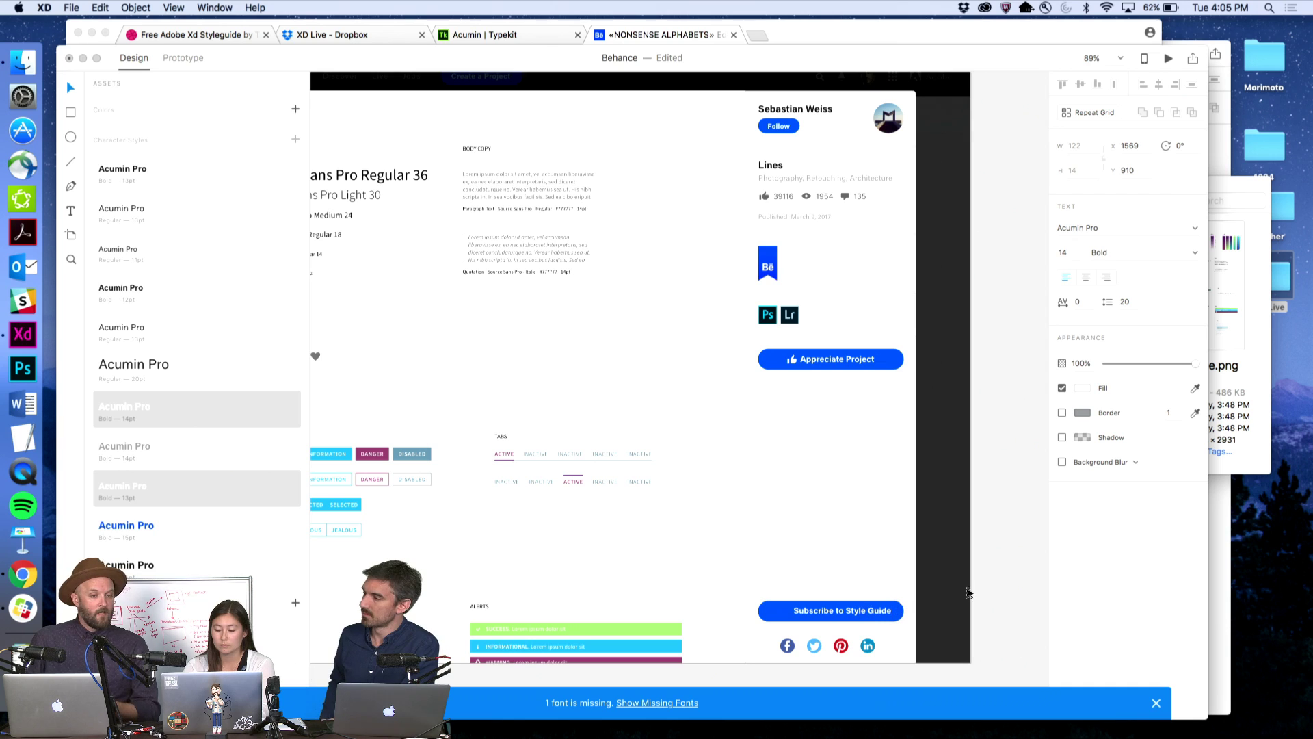
{"action": "left_click", "coordinate": [886, 616]}
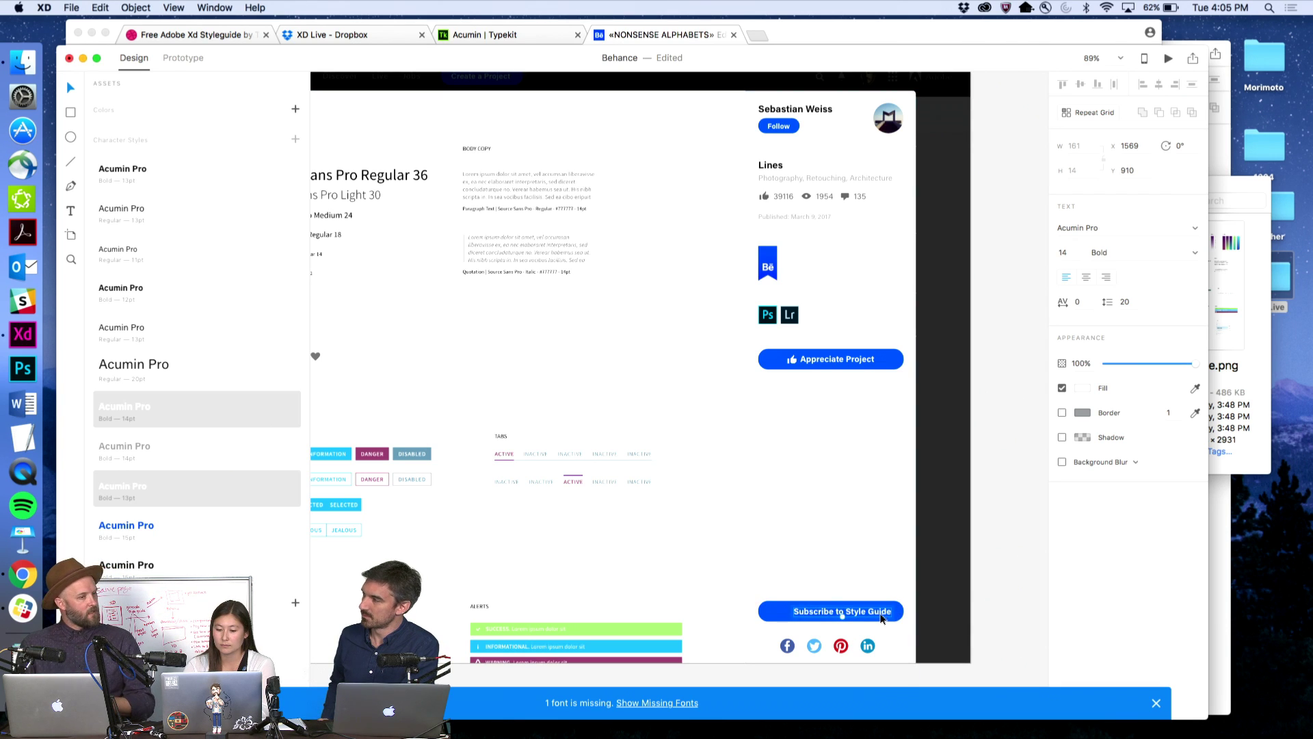
{"action": "key", "text": "shift+c"}
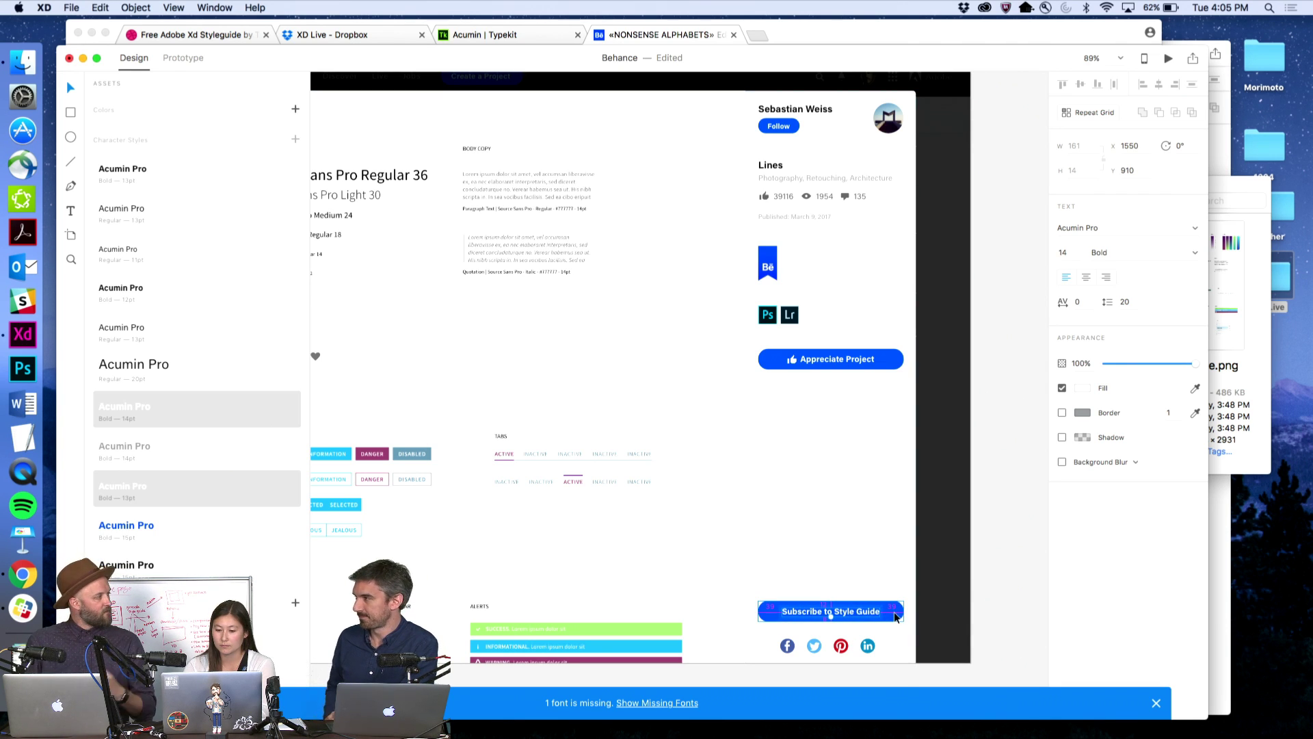
{"action": "left_click", "coordinate": [983, 610]}
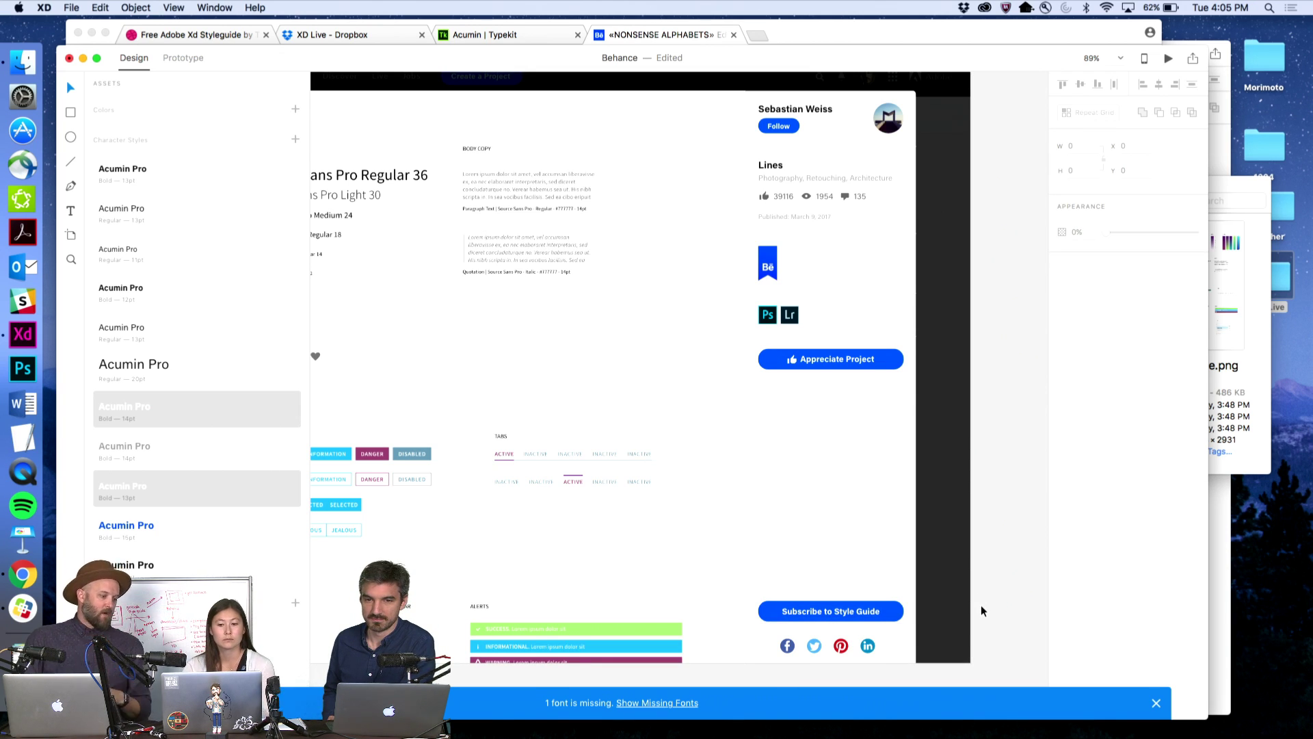
- Examine the style guide project on the My Profile artboard and the Subscribe to Style Guide button on the Project View artboard
{"action": "key", "text": "z"}
{"action": "left_click", "coordinate": [899, 484], "text": "alt"}
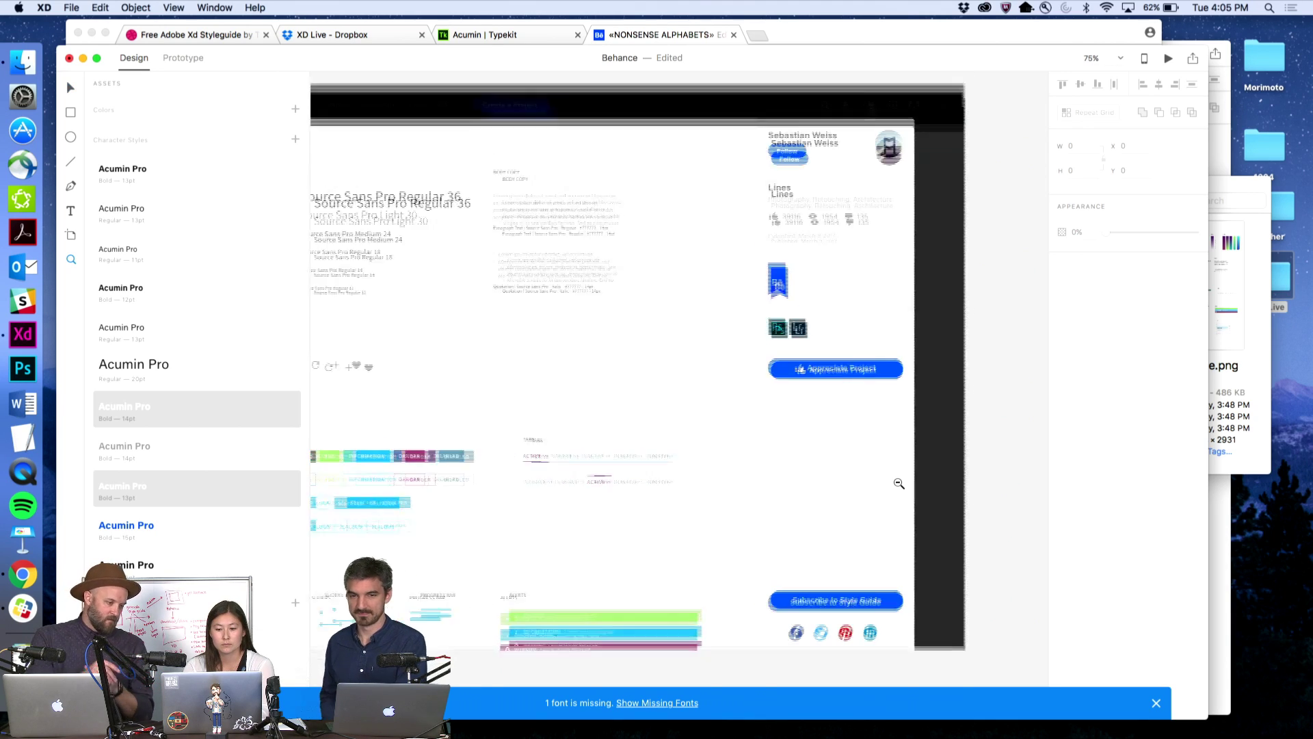
{"action": "left_click", "coordinate": [899, 484], "text": "alt"}
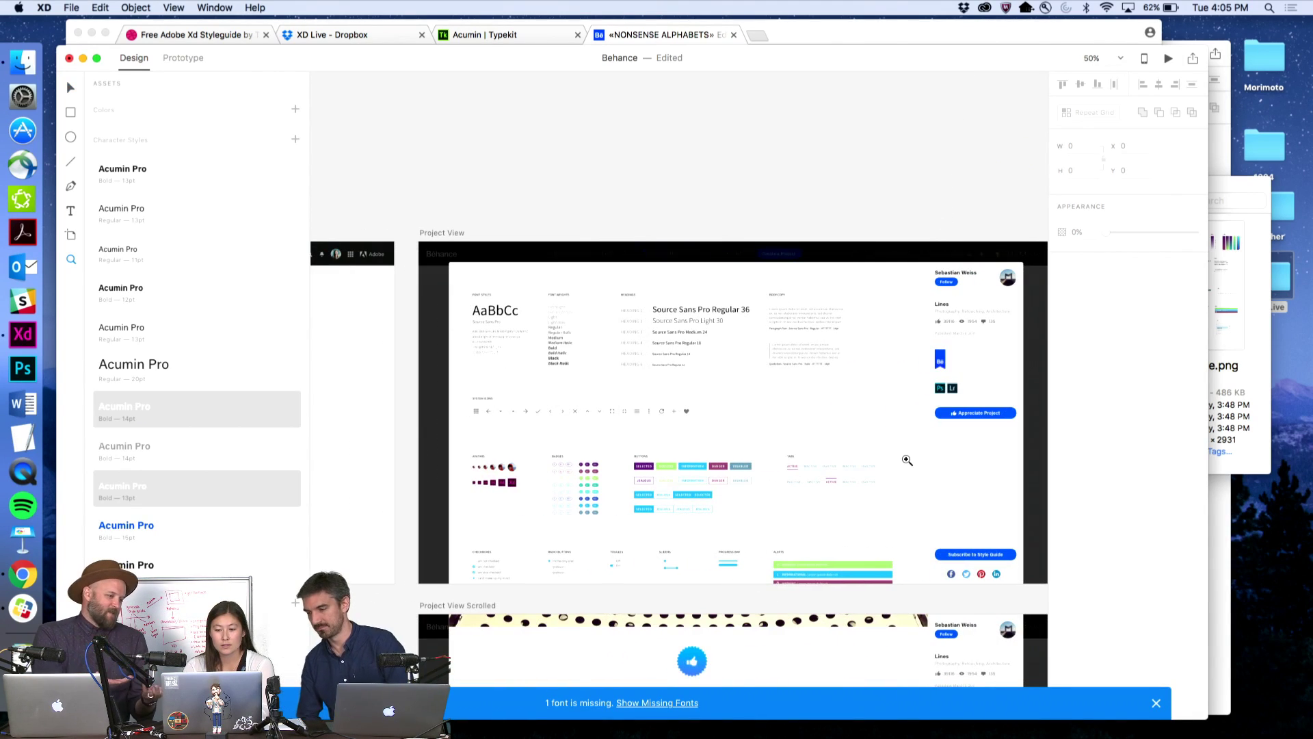
{"action": "left_click_drag", "start_coordinate": [586, 422], "coordinate": [835, 422]}
{"action": "left_click_drag", "start_coordinate": [545, 417], "coordinate": [286, 394]}
{"action": "left_click_drag", "start_coordinate": [463, 410], "coordinate": [988, 393]}
{"action": "left_click_drag", "start_coordinate": [830, 391], "coordinate": [864, 377]}
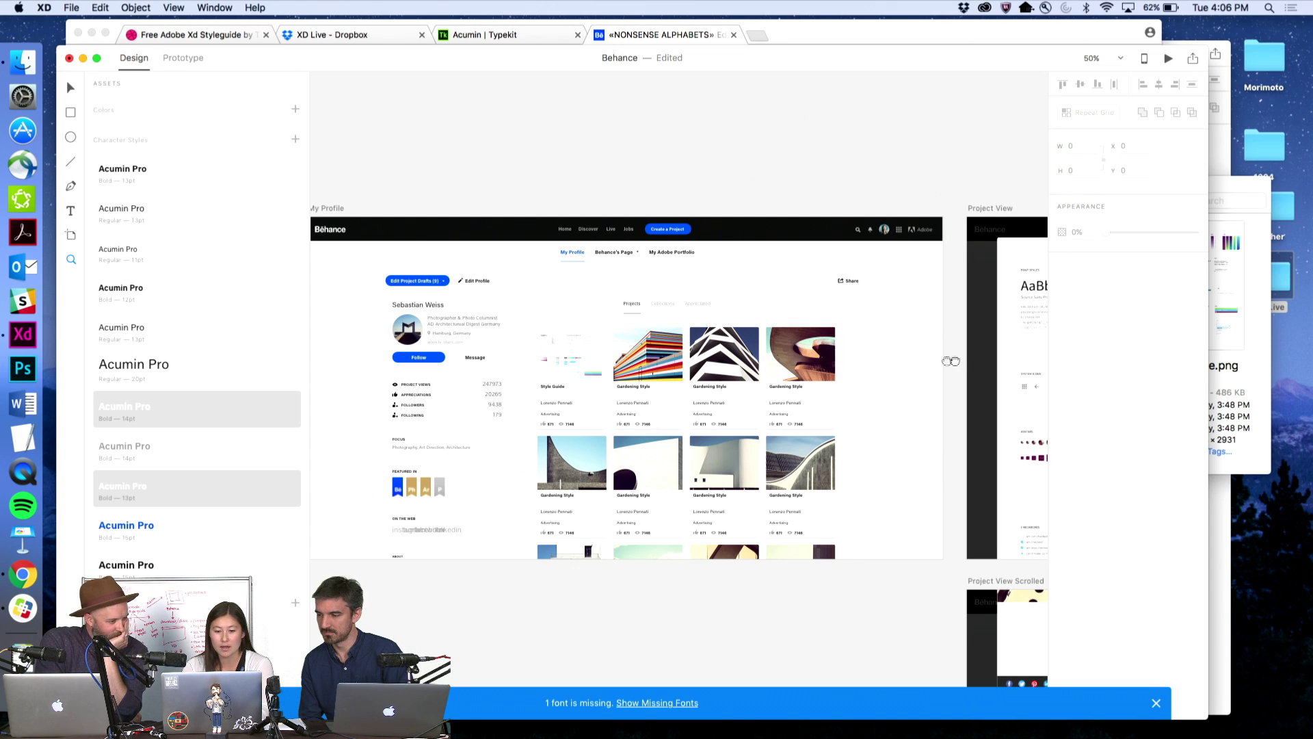
{"action": "left_click_drag", "start_coordinate": [951, 361], "coordinate": [314, 352]}
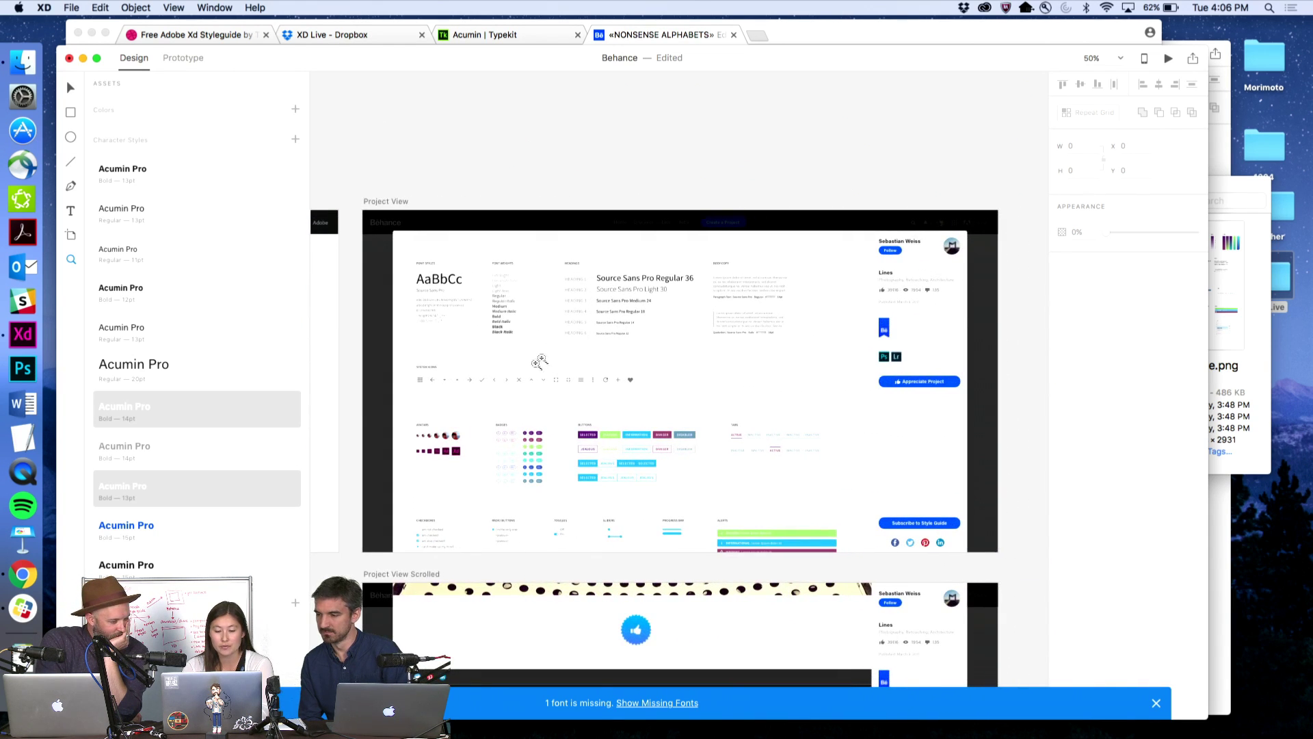
{"action": "left_click_drag", "start_coordinate": [778, 210], "coordinate": [1000, 559]}
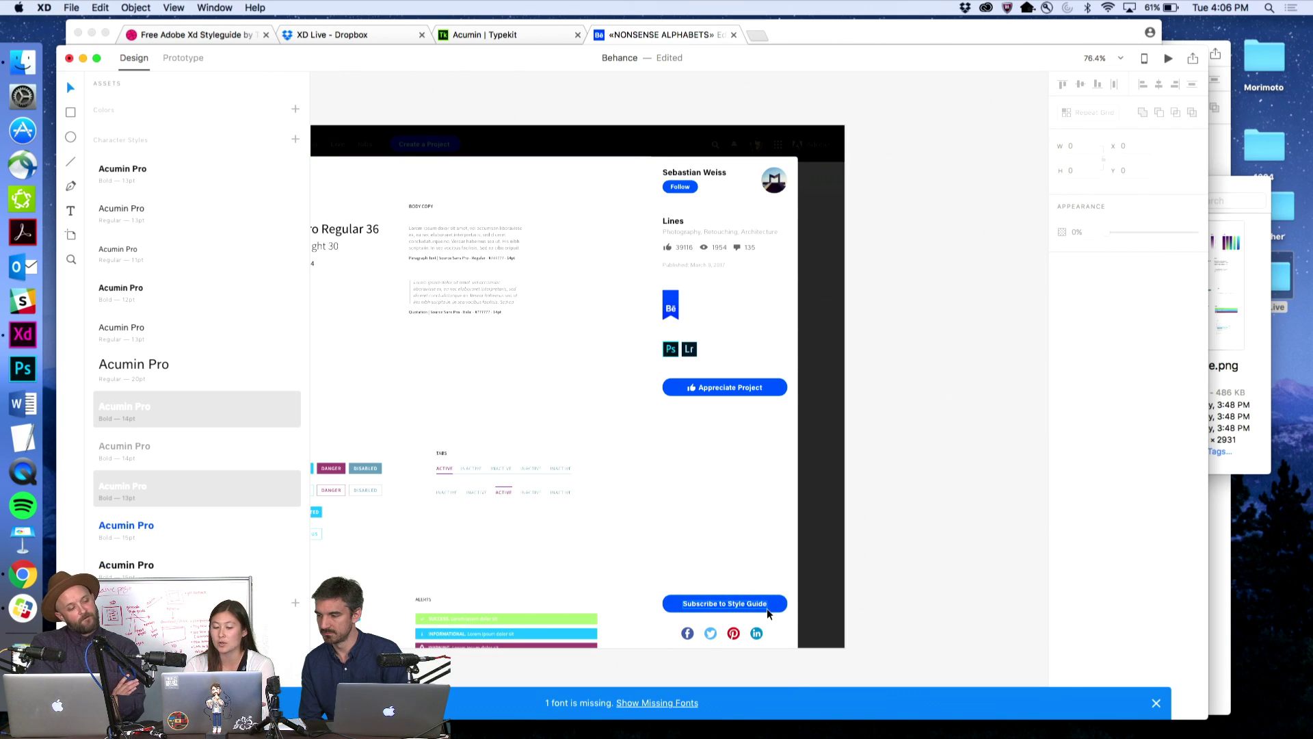
- Complete the second item of the Share dropdown in Style Guide Project so it reads "Update Style Guide"
{"action": "scroll", "coordinate": [766, 609], "scroll_direction": "left", "scroll_amount": 5}
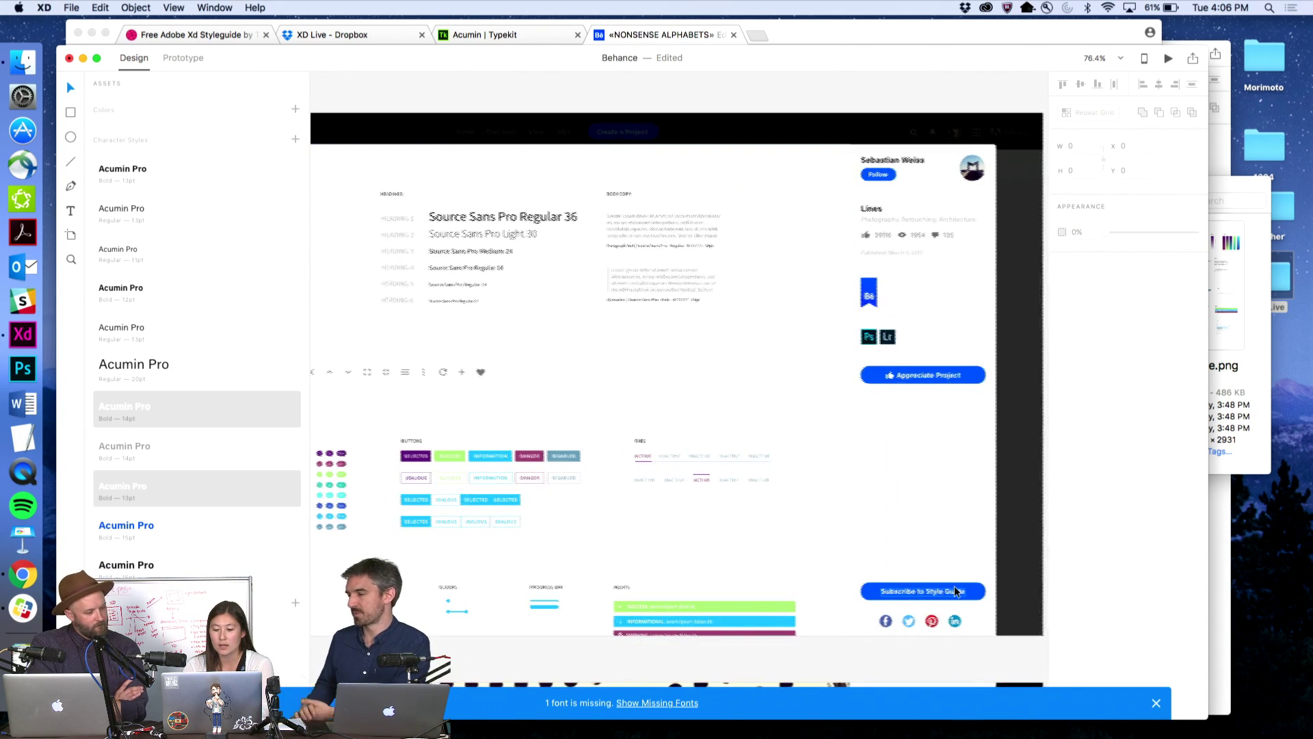
{"action": "scroll", "coordinate": [954, 586], "scroll_direction": "right", "scroll_amount": 2}
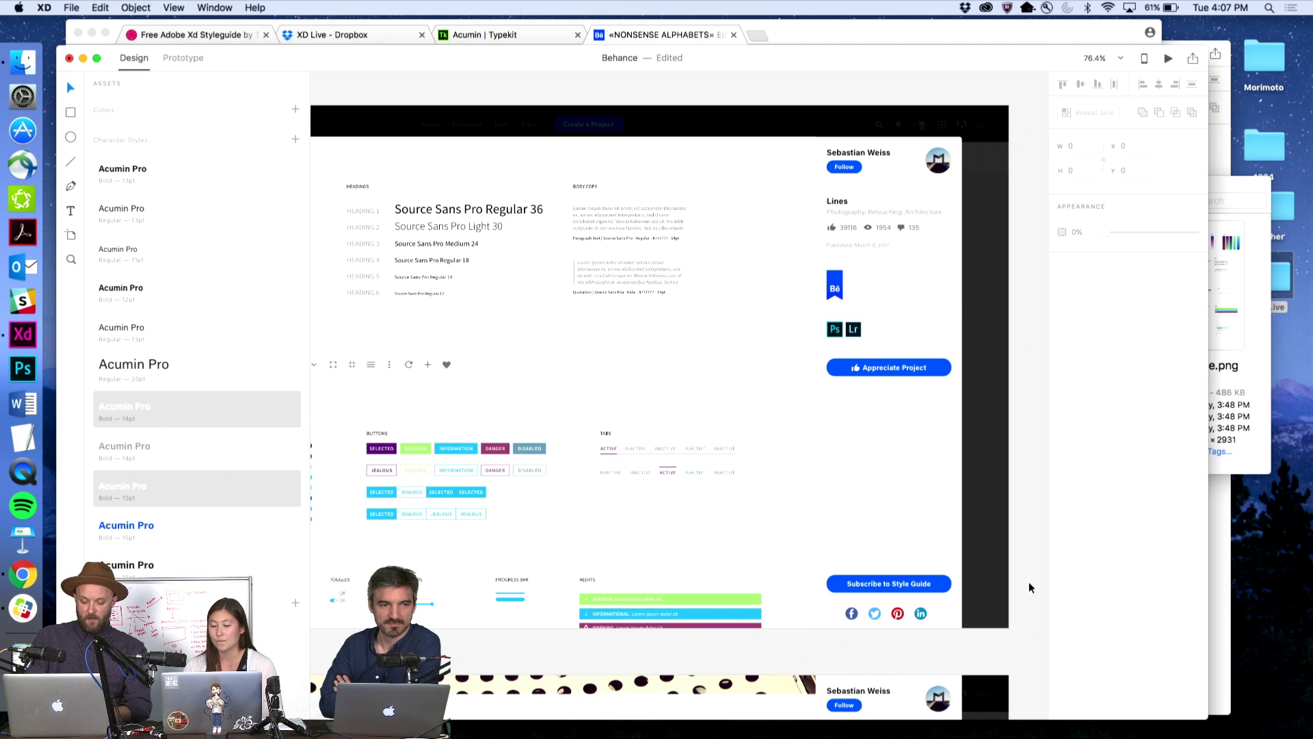
{"action": "key", "text": "z"}
{"action": "left_click", "coordinate": [866, 520], "text": "alt"}
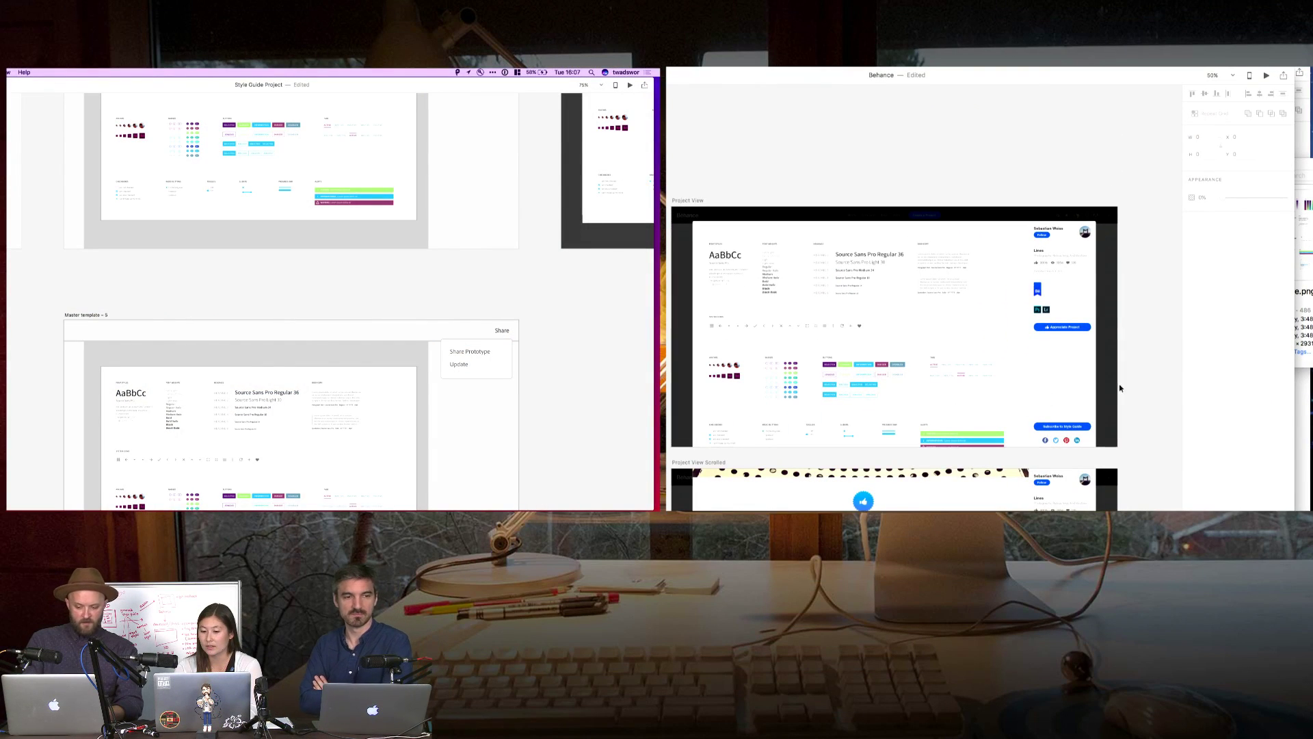
{"action": "type", "text": "Style"}
{"action": "scroll", "coordinate": [1128, 386], "scroll_direction": "down", "scroll_amount": 2}
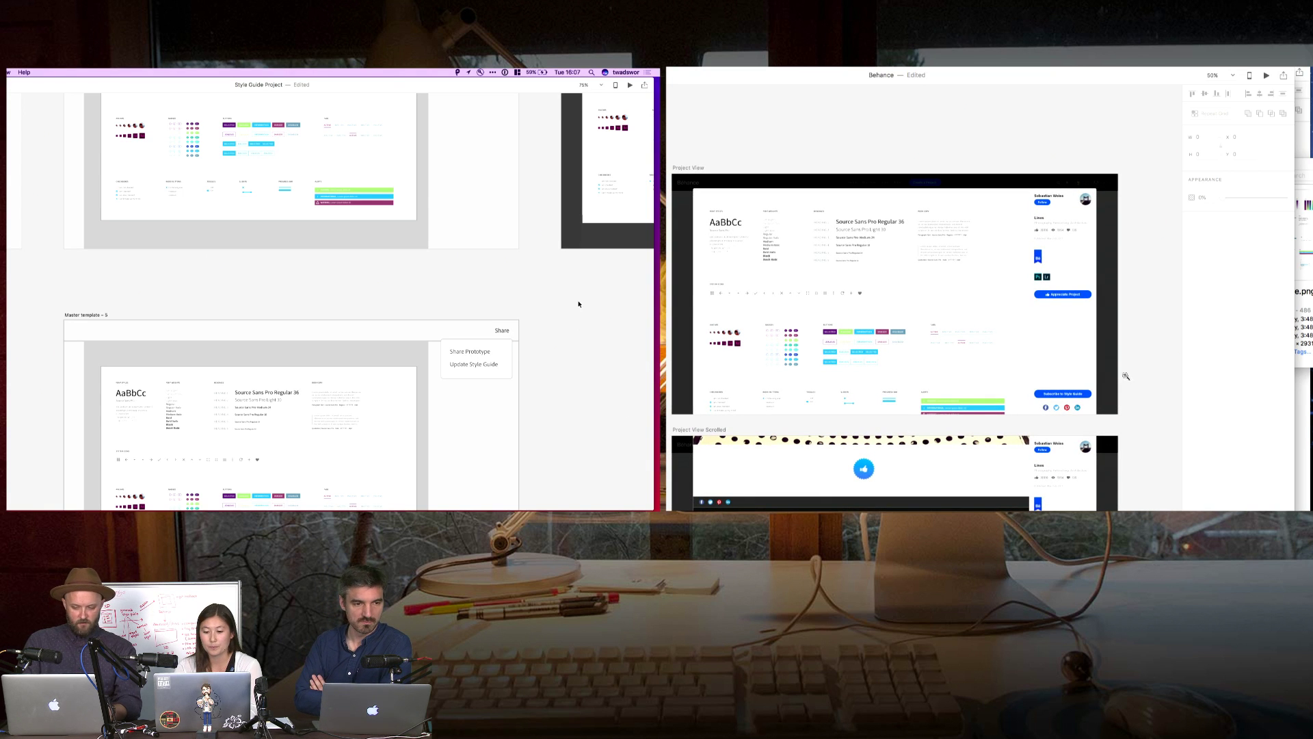
{"action": "key", "text": "Escape"}
- In the Behance prototype, link the first project tile on the My Profile artboard to the Project View artboard
{"action": "left_click", "coordinate": [1126, 376], "text": "alt"}
{"action": "scroll", "coordinate": [1126, 376], "scroll_direction": "down", "scroll_amount": 2}
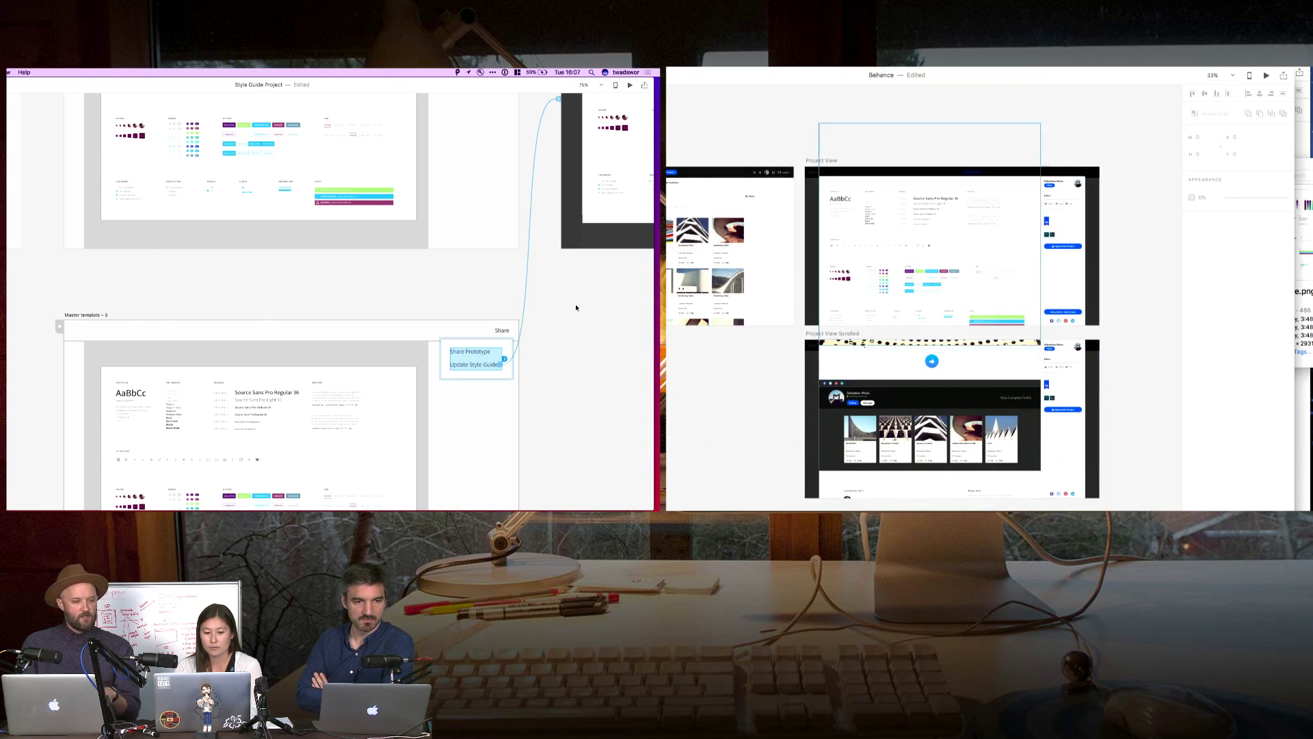
{"action": "key", "text": "Escape"}
{"action": "scroll", "coordinate": [822, 362], "scroll_direction": "up", "scroll_amount": 2}
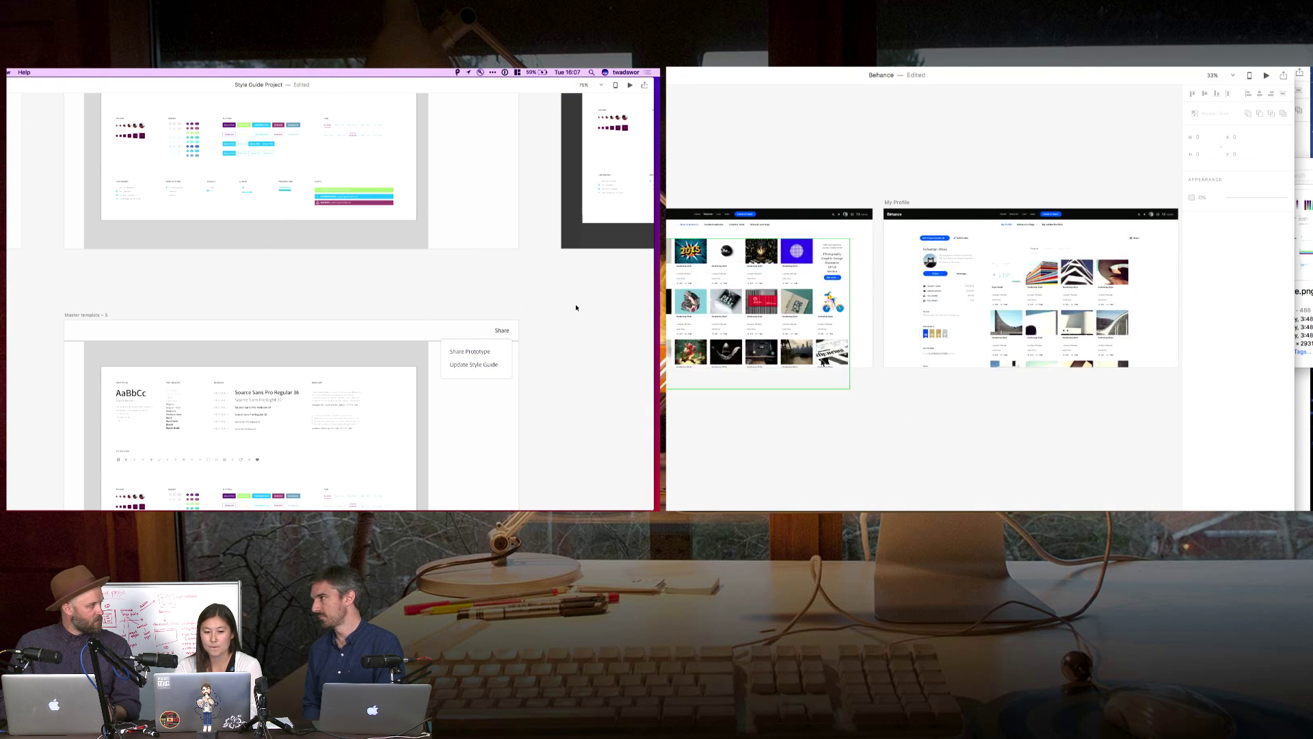
{"action": "scroll", "coordinate": [822, 363], "scroll_direction": "right", "scroll_amount": 5}
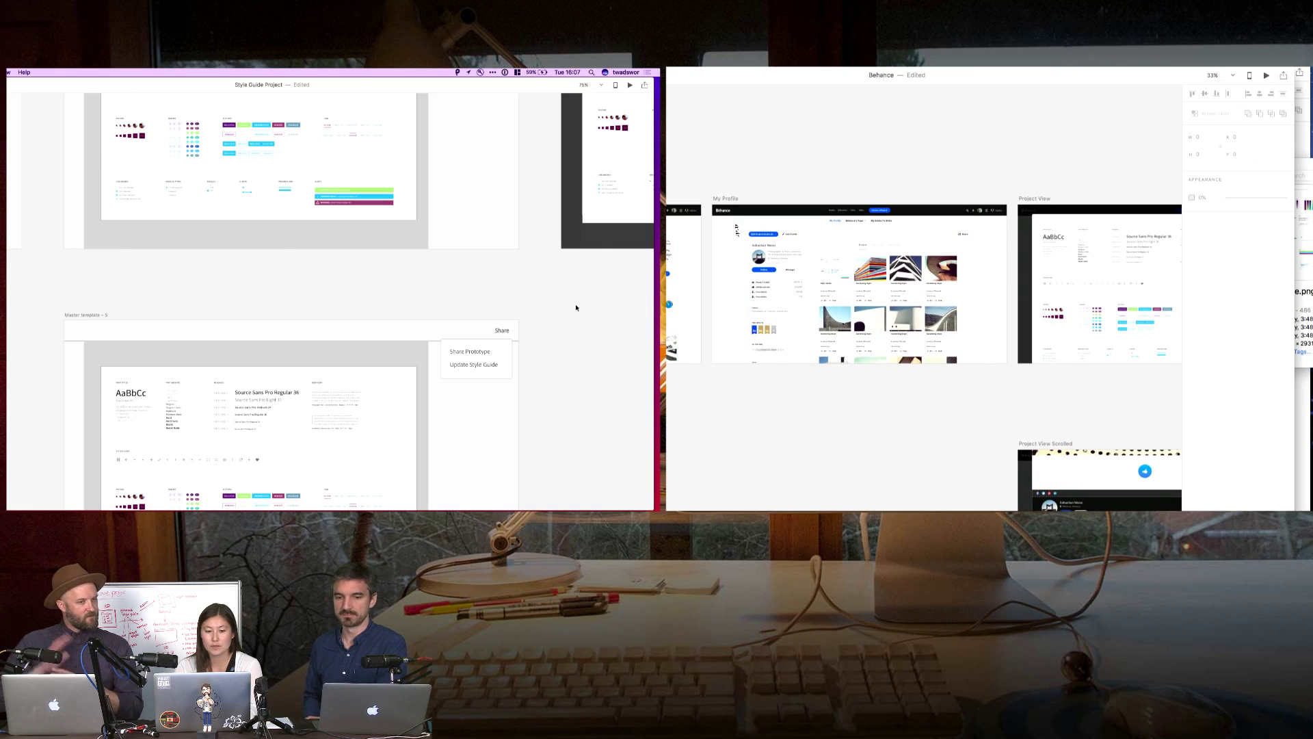
{"action": "left_click", "coordinate": [729, 199]}
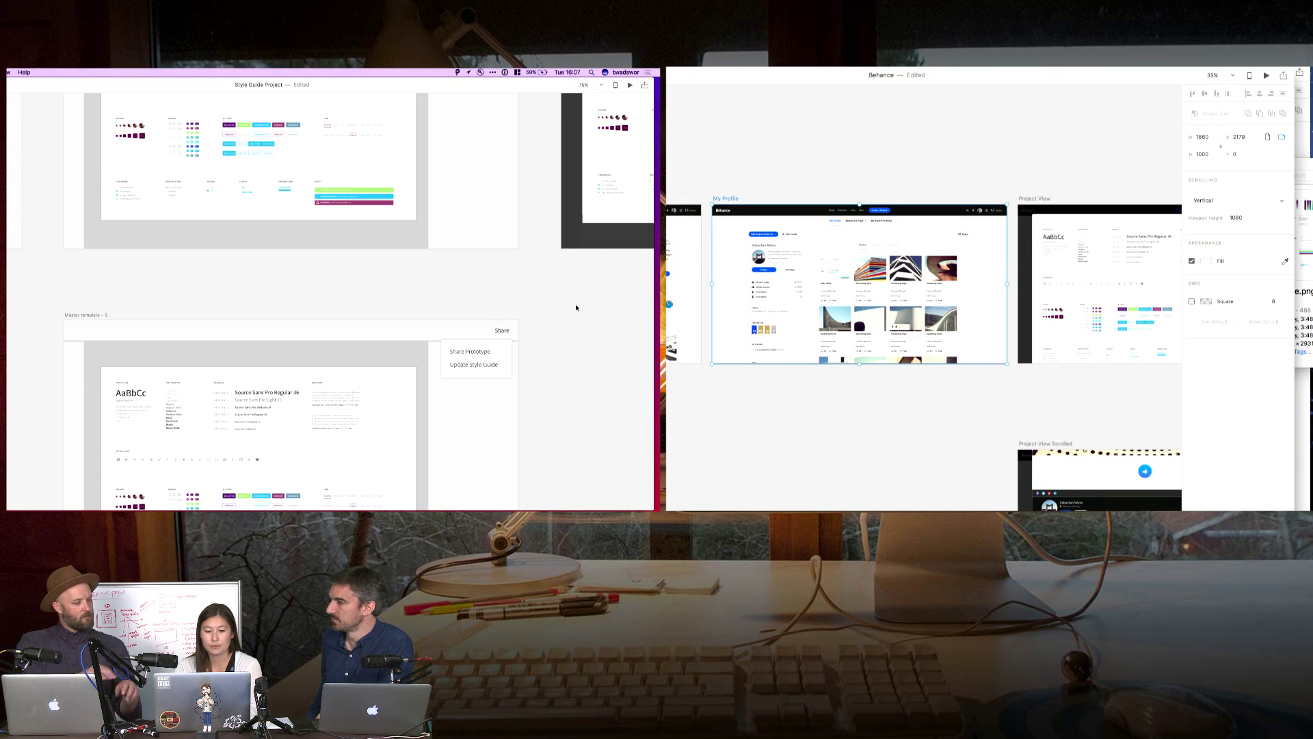
{"action": "key", "text": "ctrl+Tab"}
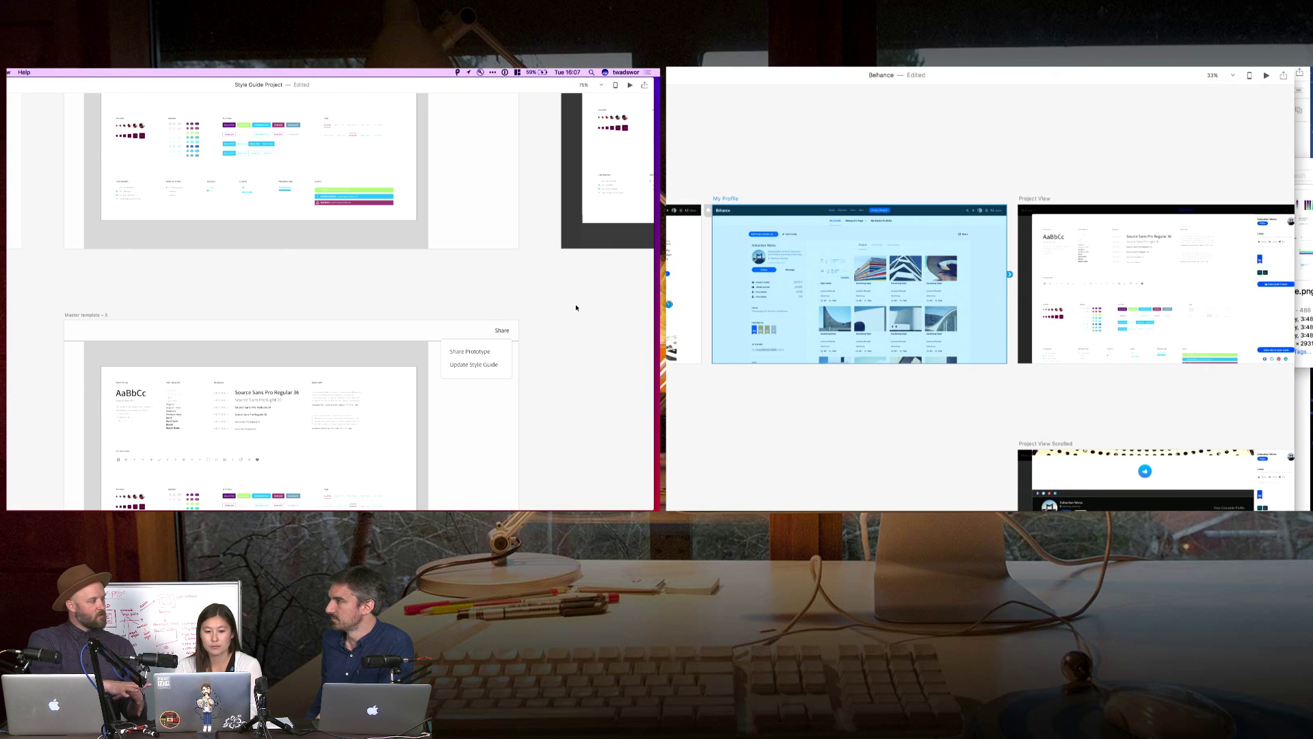
{"action": "left_click", "coordinate": [832, 271]}
{"action": "double_click", "coordinate": [839, 277]}
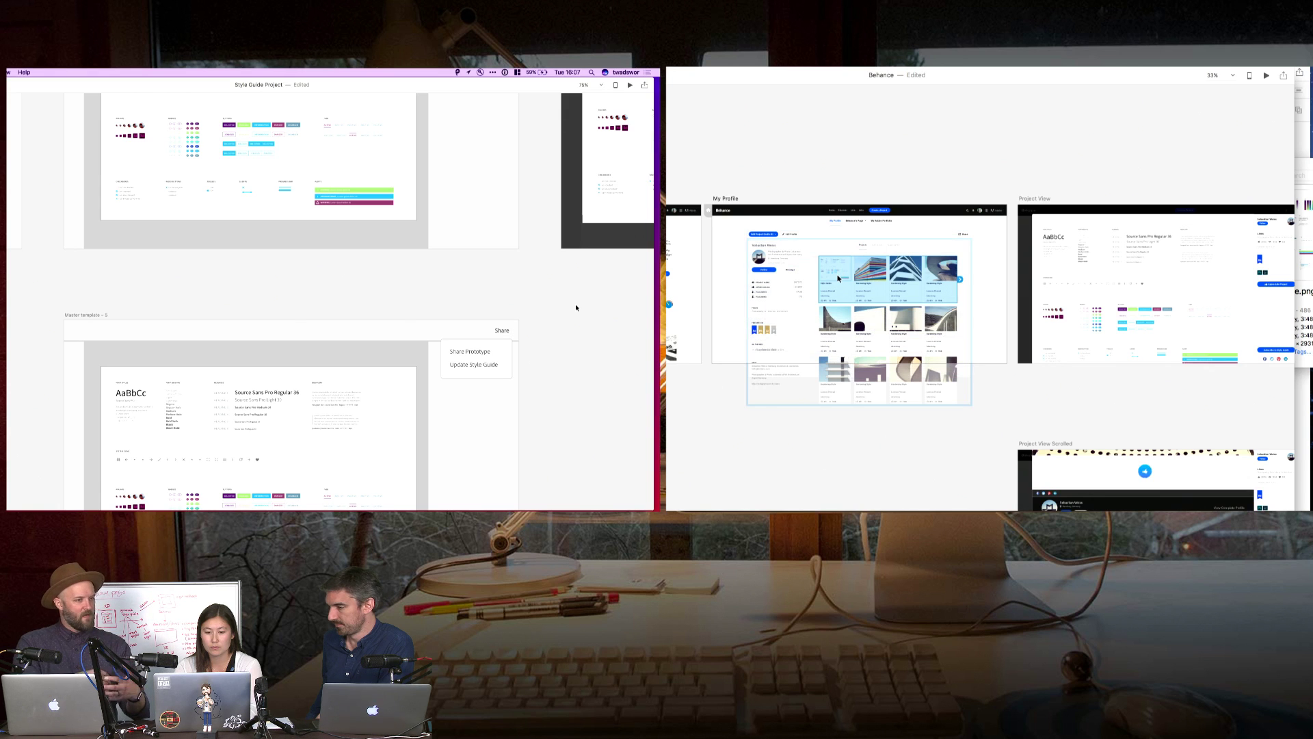
{"action": "double_click", "coordinate": [839, 278]}
{"action": "left_click_drag", "start_coordinate": [854, 281], "coordinate": [1060, 287]}
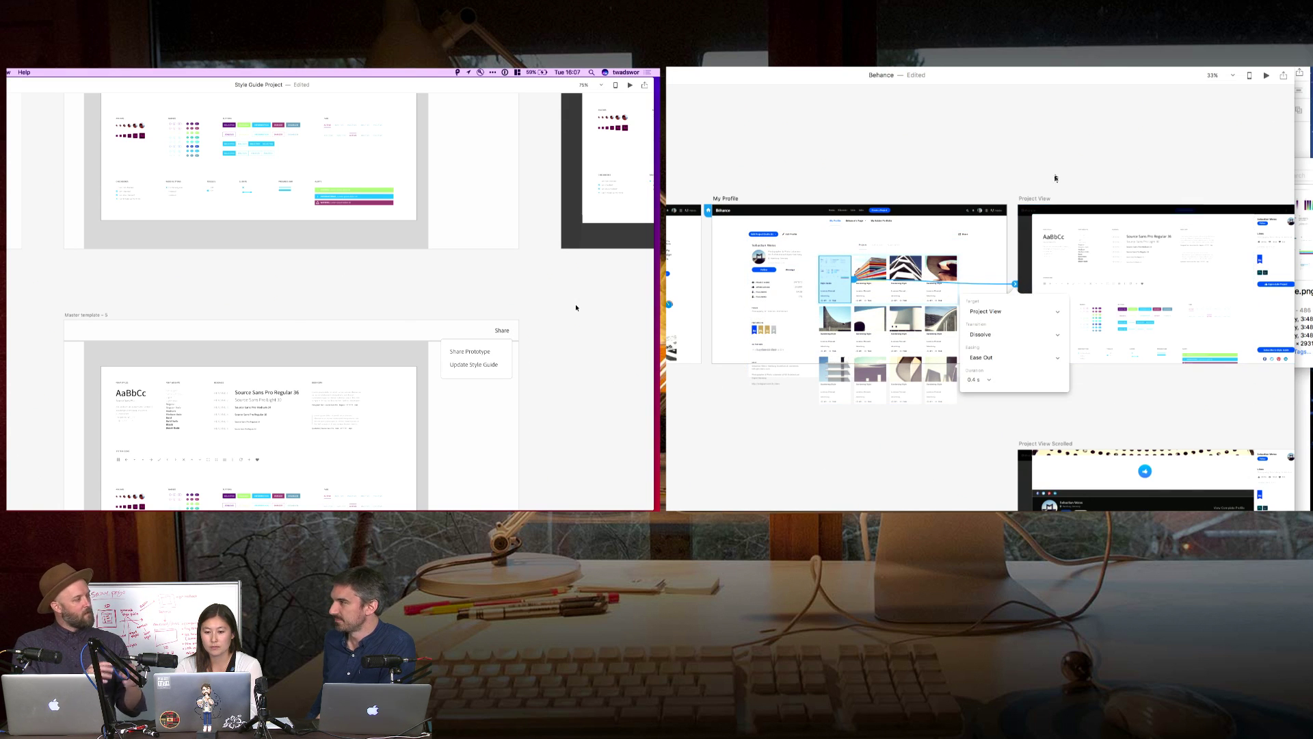
{"action": "left_click", "coordinate": [1055, 179]}
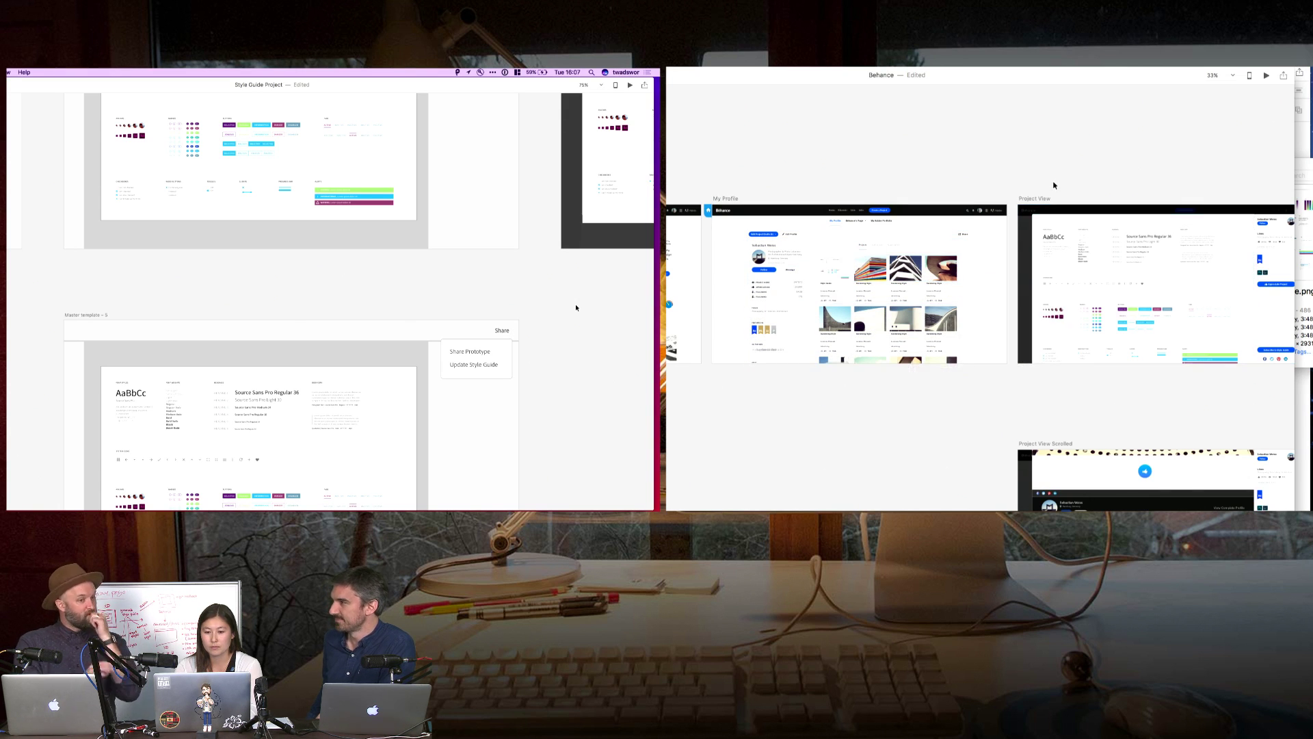
- Return to Design mode and examine the Project View artboard with its style guide and Subscribe to Style Guide button
{"action": "scroll", "coordinate": [1056, 181], "scroll_direction": "right", "scroll_amount": 5}
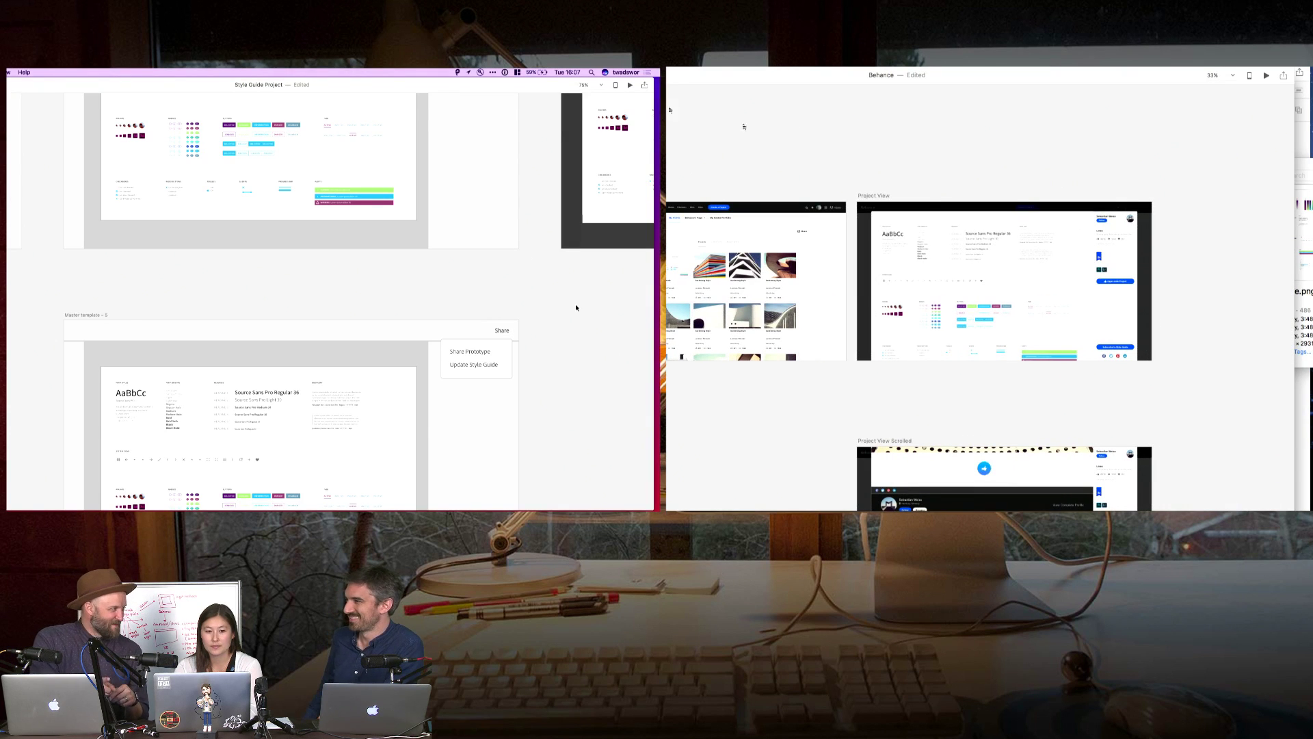
{"action": "key", "text": "super+alt+2"}
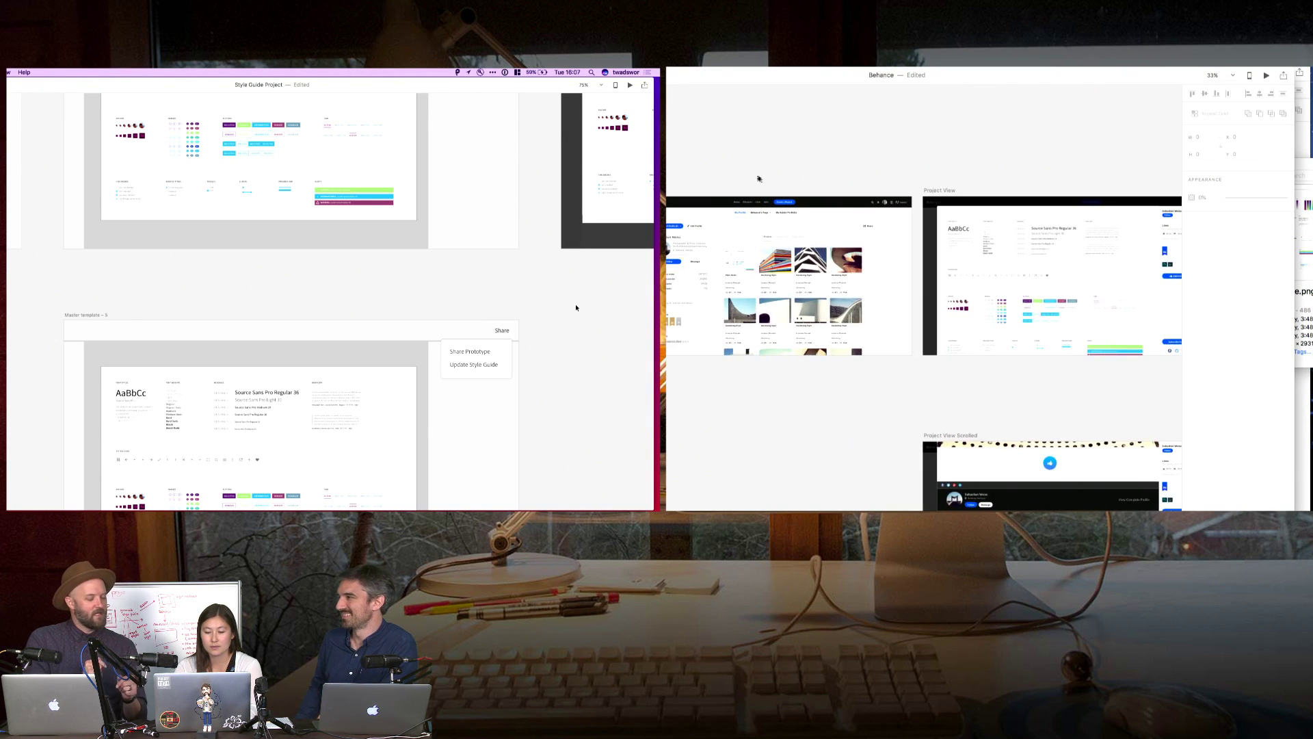
{"action": "scroll", "coordinate": [759, 180], "scroll_direction": "up", "scroll_amount": 2}
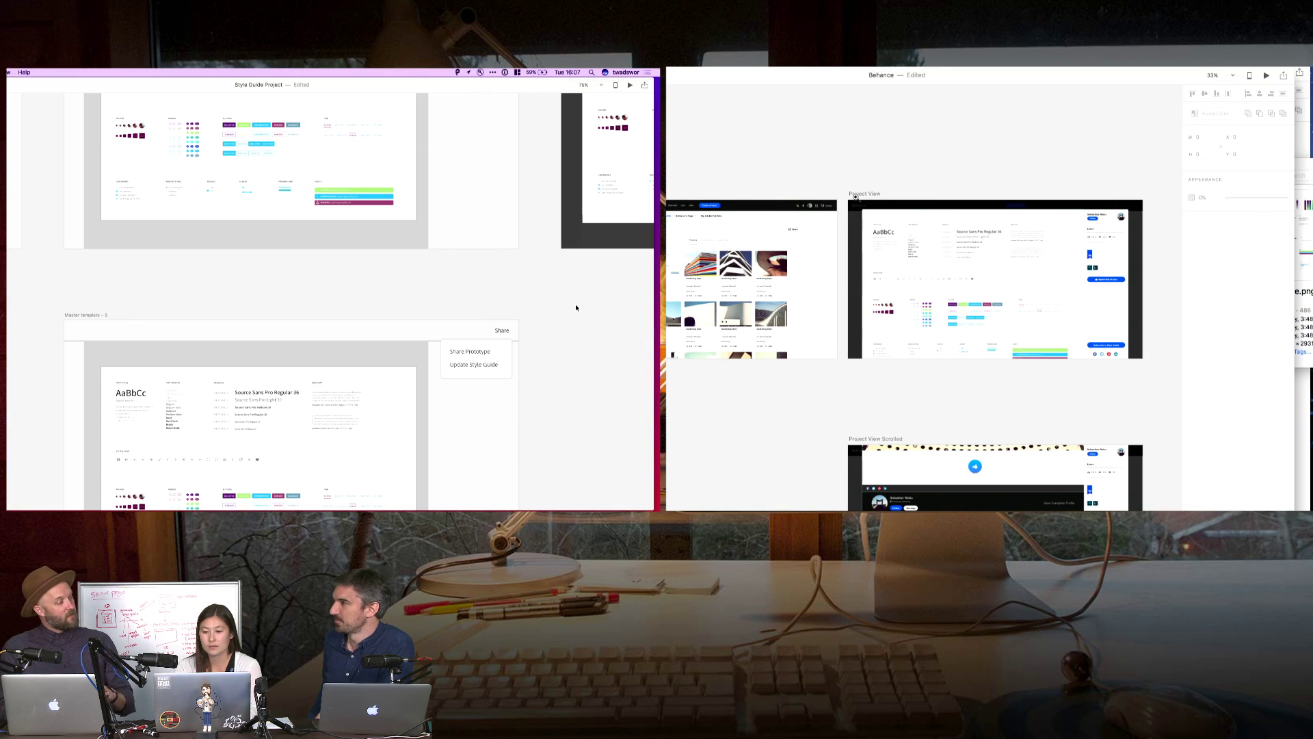
{"action": "left_click_drag", "start_coordinate": [947, 199], "coordinate": [1152, 376]}
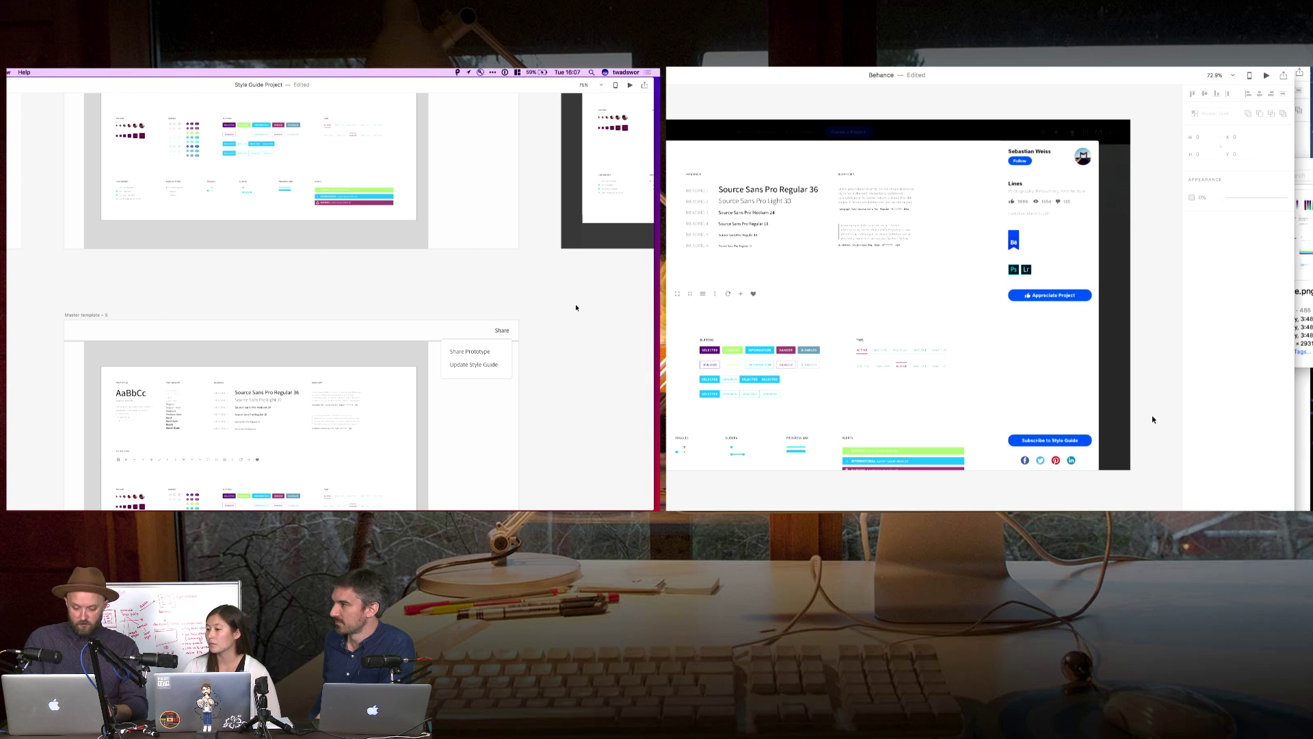
{"action": "left_click", "coordinate": [1112, 353], "text": "alt"}
{"action": "left_click", "coordinate": [1112, 353], "text": "alt"}
{"action": "scroll", "coordinate": [1095, 383], "scroll_direction": "right", "scroll_amount": 2}
{"action": "scroll", "coordinate": [425, 319], "scroll_direction": "right", "scroll_amount": 5}
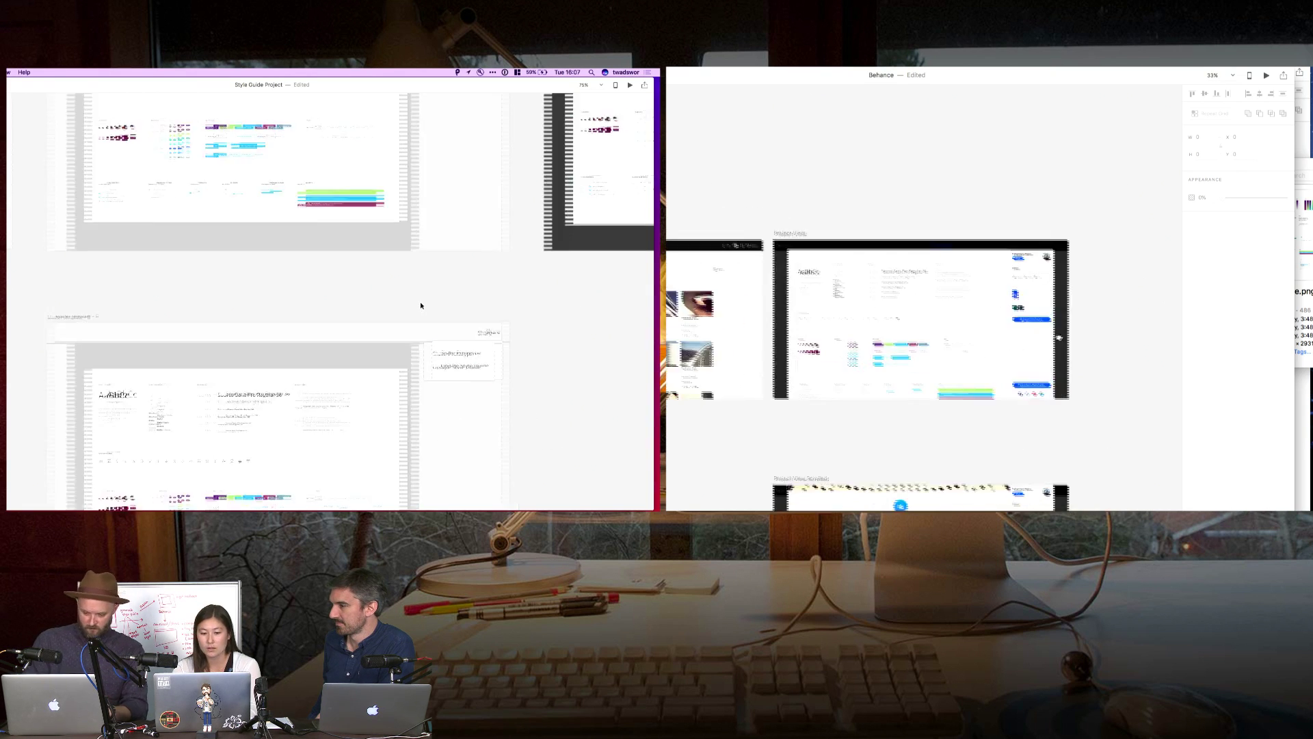
{"action": "scroll", "coordinate": [424, 318], "scroll_direction": "up", "scroll_amount": 3}
{"action": "scroll", "coordinate": [1063, 441], "scroll_direction": "up", "scroll_amount": 3}
{"action": "scroll", "coordinate": [421, 306], "scroll_direction": "down", "scroll_amount": 5}
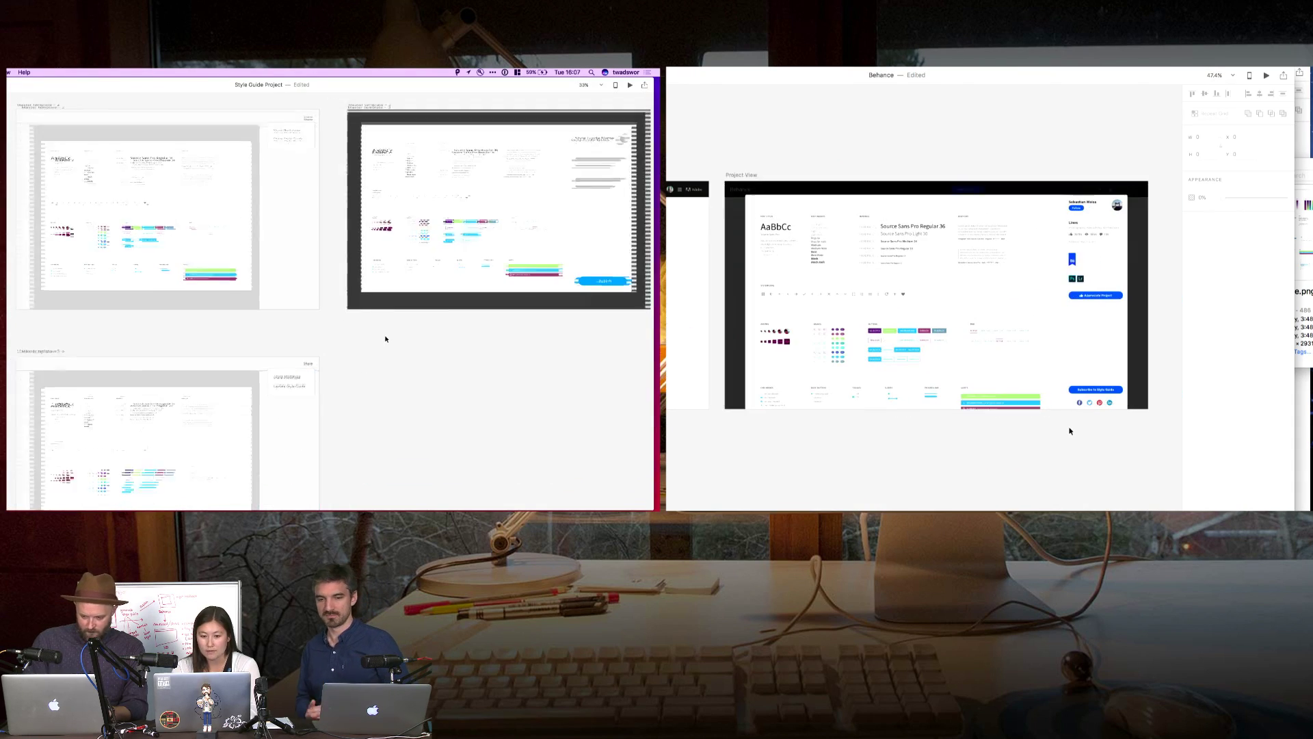
{"action": "scroll", "coordinate": [385, 337], "scroll_direction": "down", "scroll_amount": 3}
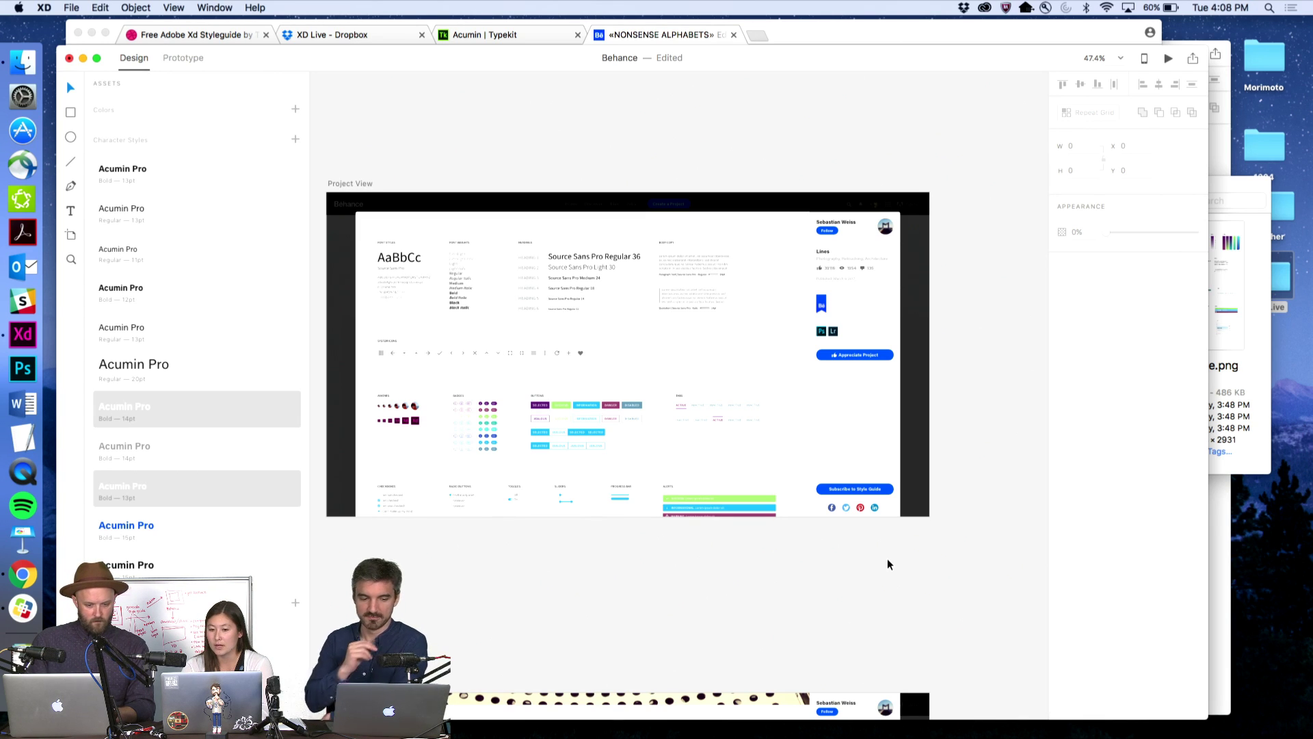
{"action": "scroll", "coordinate": [888, 564], "scroll_direction": "right", "scroll_amount": 2}
{"action": "scroll", "coordinate": [888, 564], "scroll_direction": "down", "scroll_amount": 1}
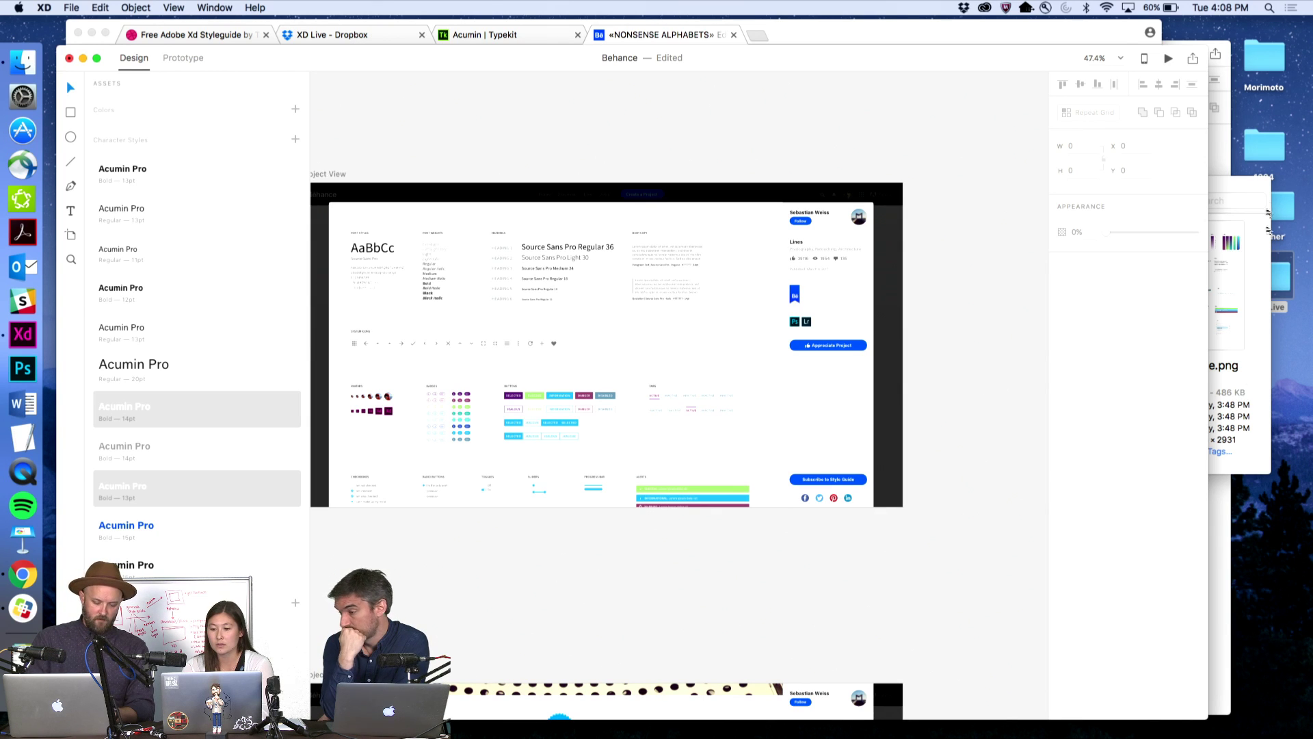
{"action": "left_click", "coordinate": [332, 34]}
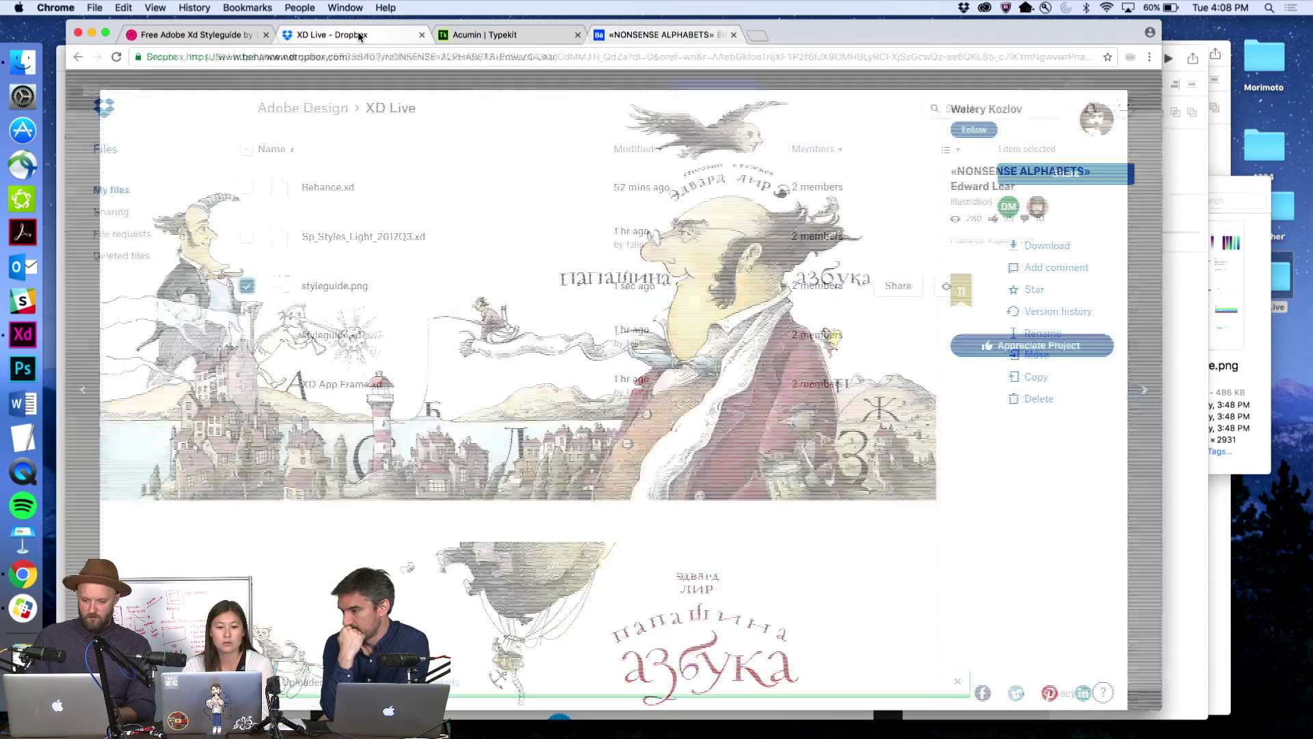
{"action": "left_click", "coordinate": [246, 286]}
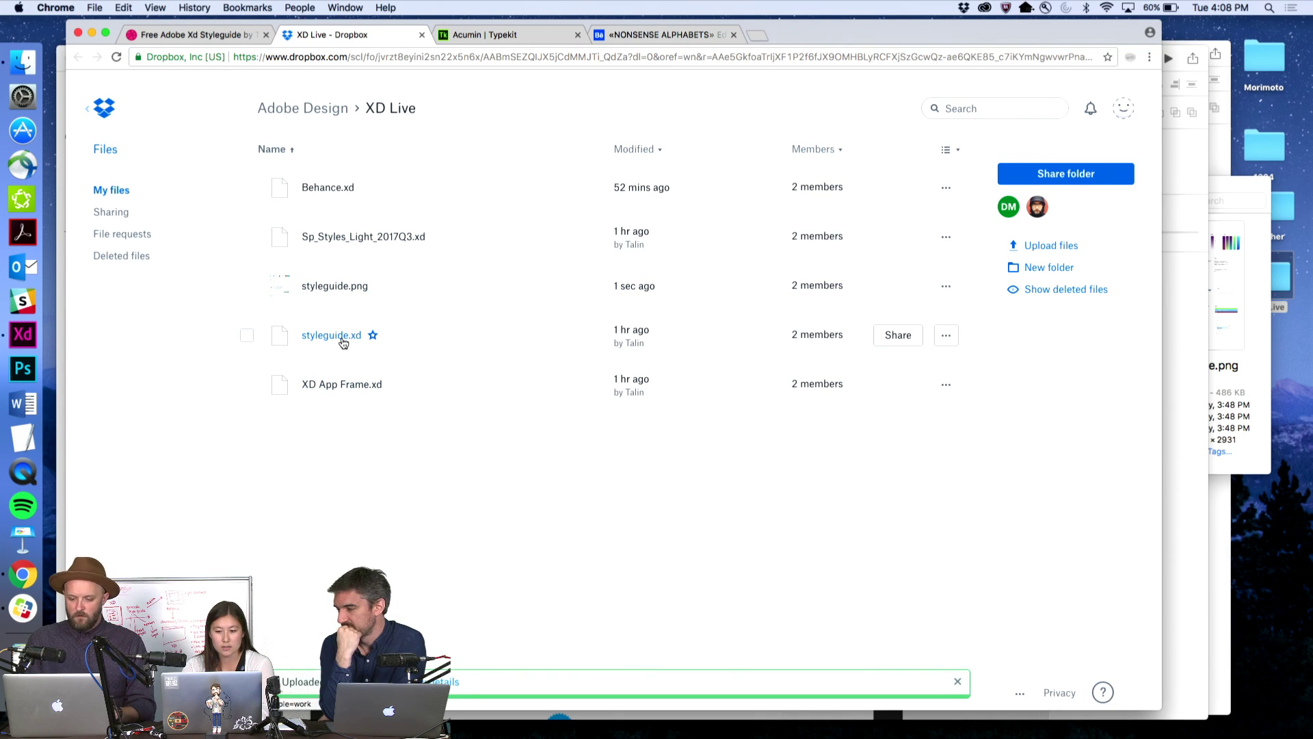
{"action": "left_click", "coordinate": [343, 338]}
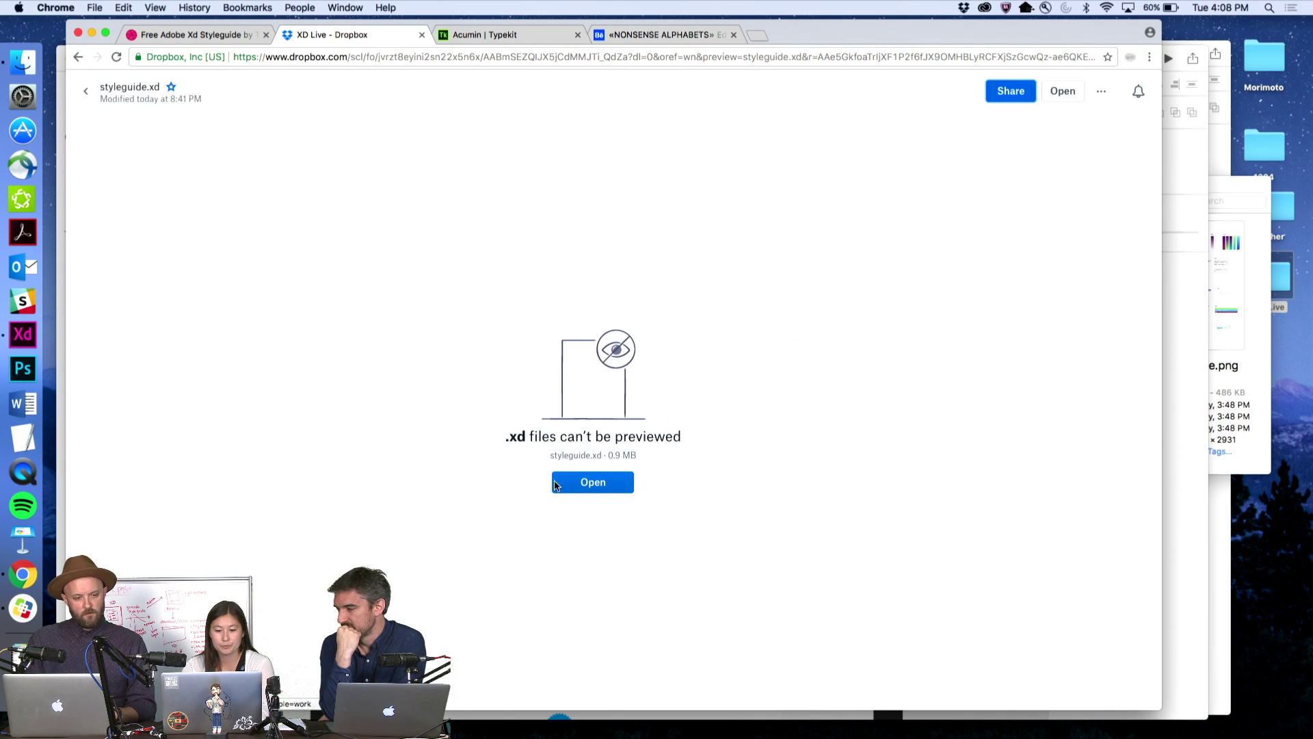
{"action": "left_click", "coordinate": [509, 488]}
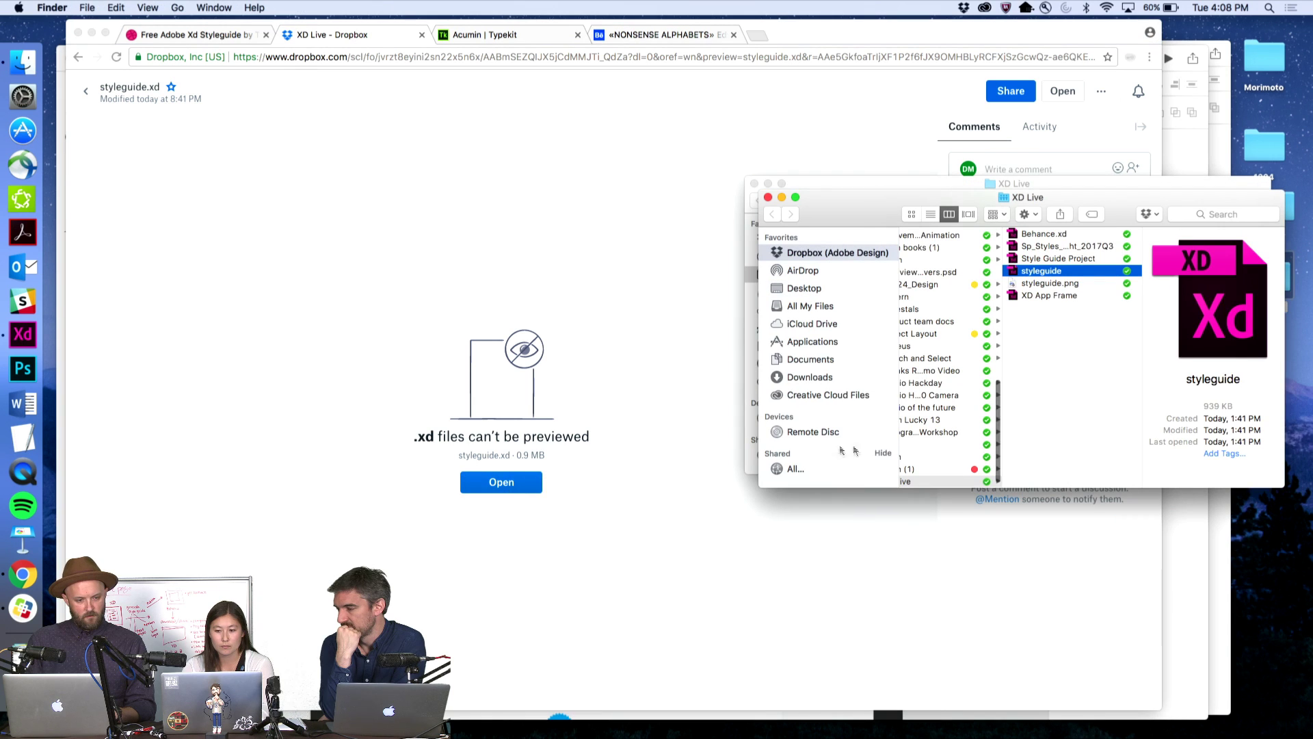
{"action": "double_click", "coordinate": [1038, 271]}
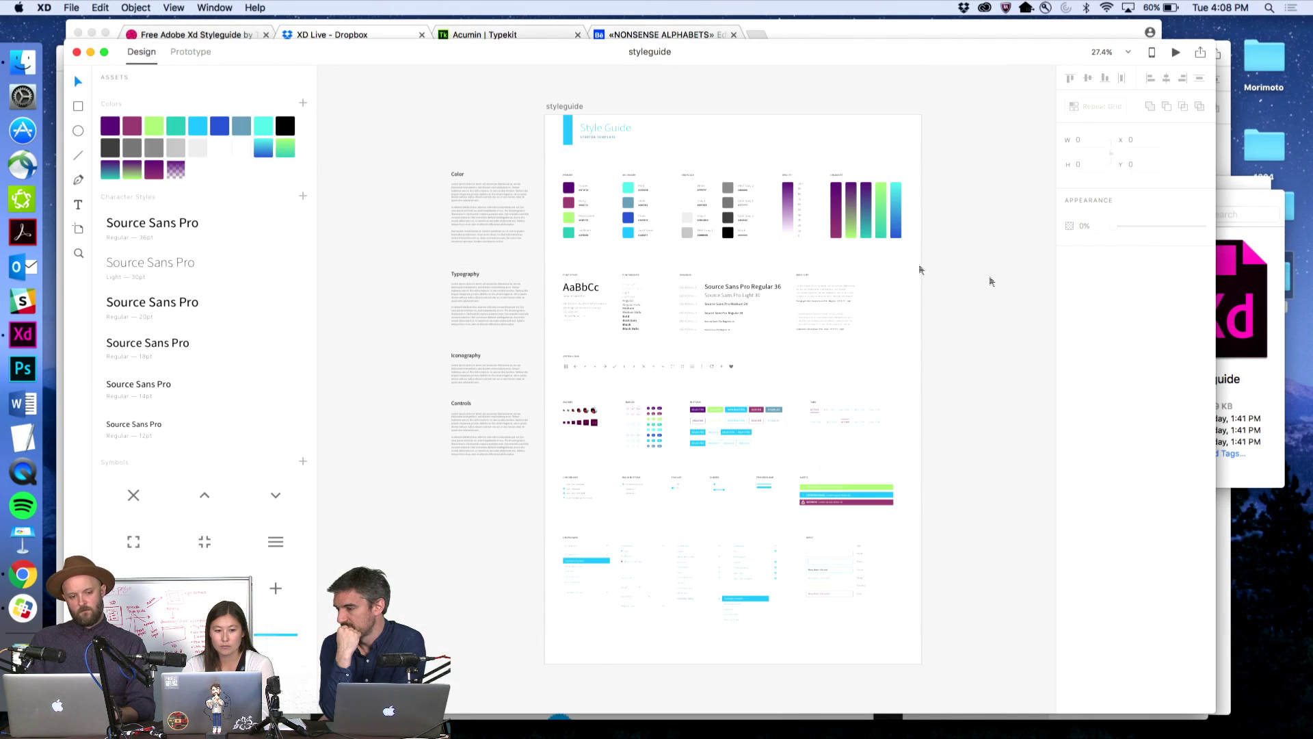
{"action": "left_click", "coordinate": [77, 52]}
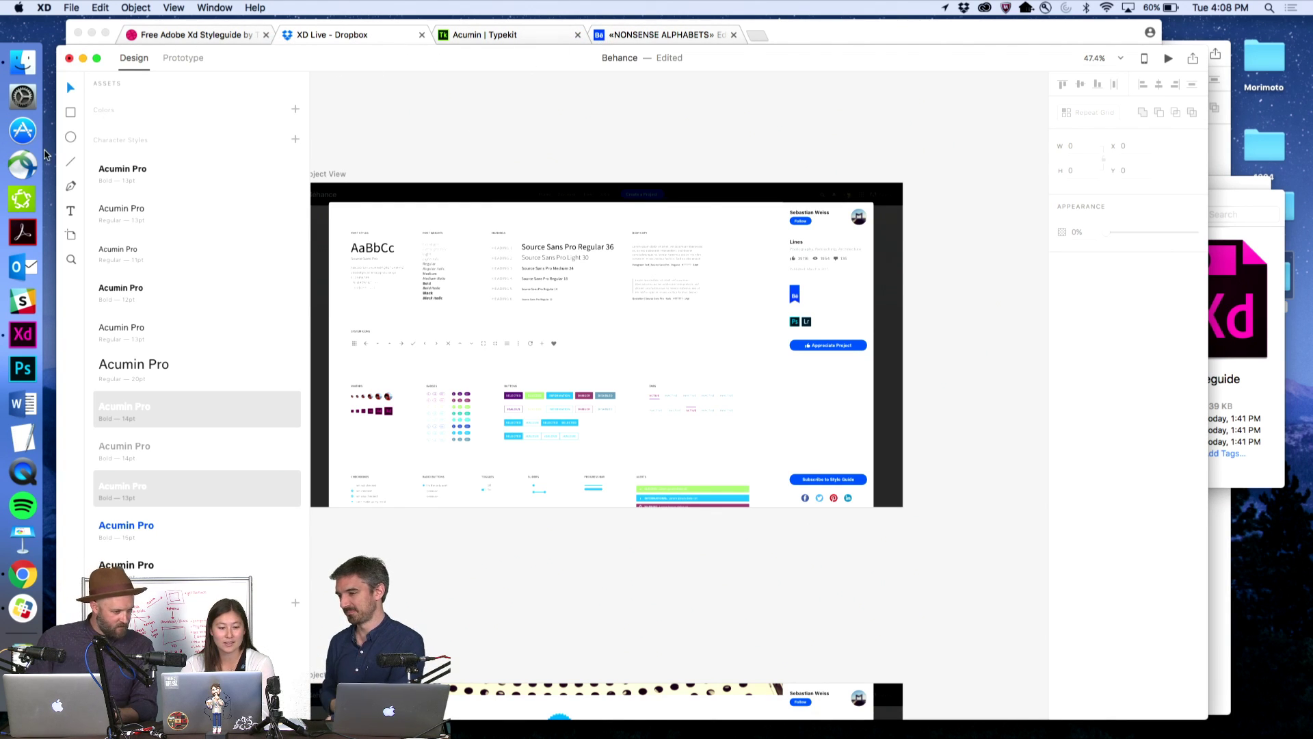
- Switch to Dropbox in Chrome, return to the XD Live folder and reload its file list
{"action": "left_click", "coordinate": [3, 574]}
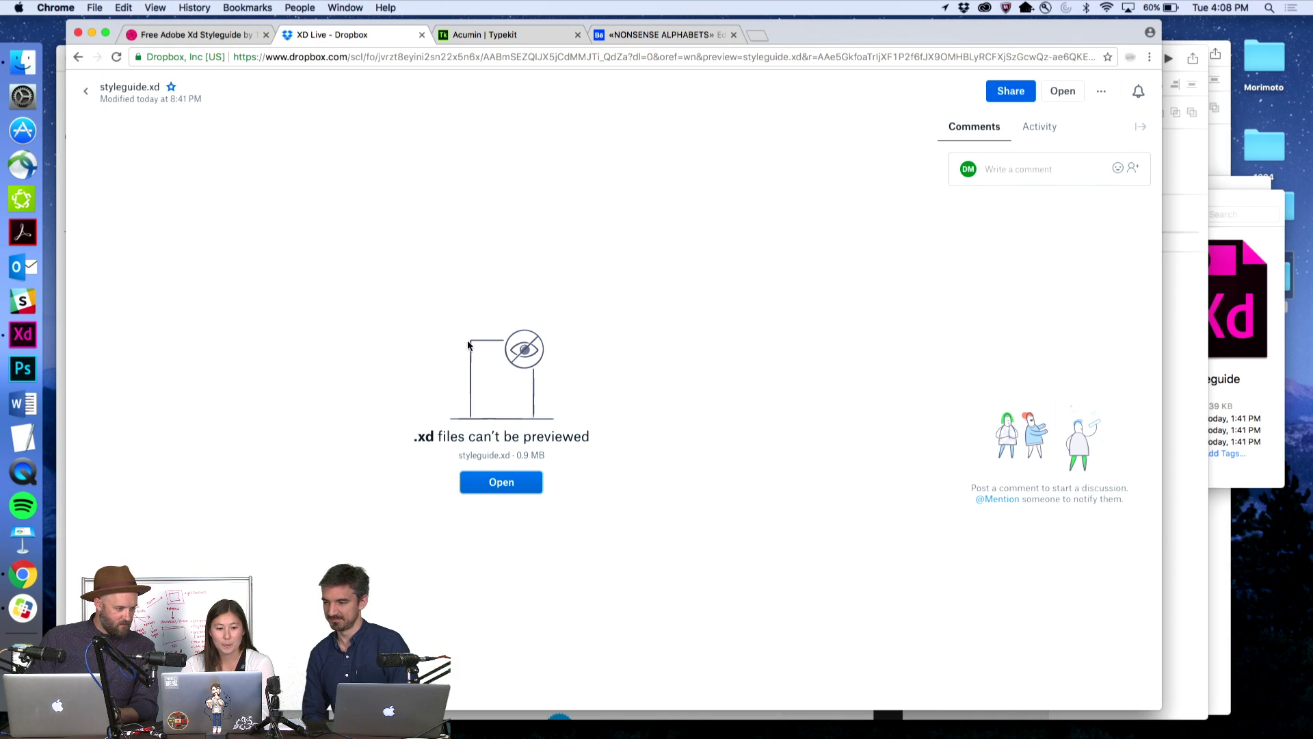
{"action": "left_click", "coordinate": [87, 94]}
{"action": "left_click", "coordinate": [349, 335]}
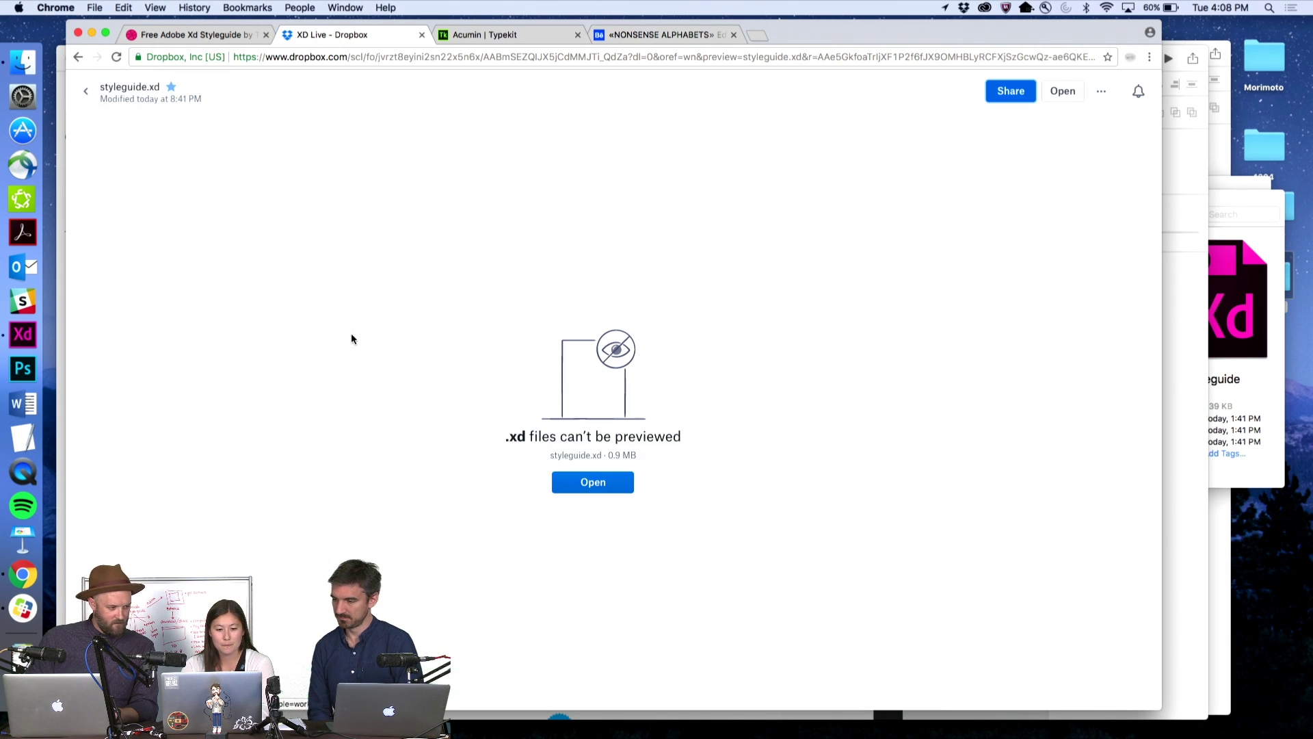
{"action": "left_click", "coordinate": [87, 94]}
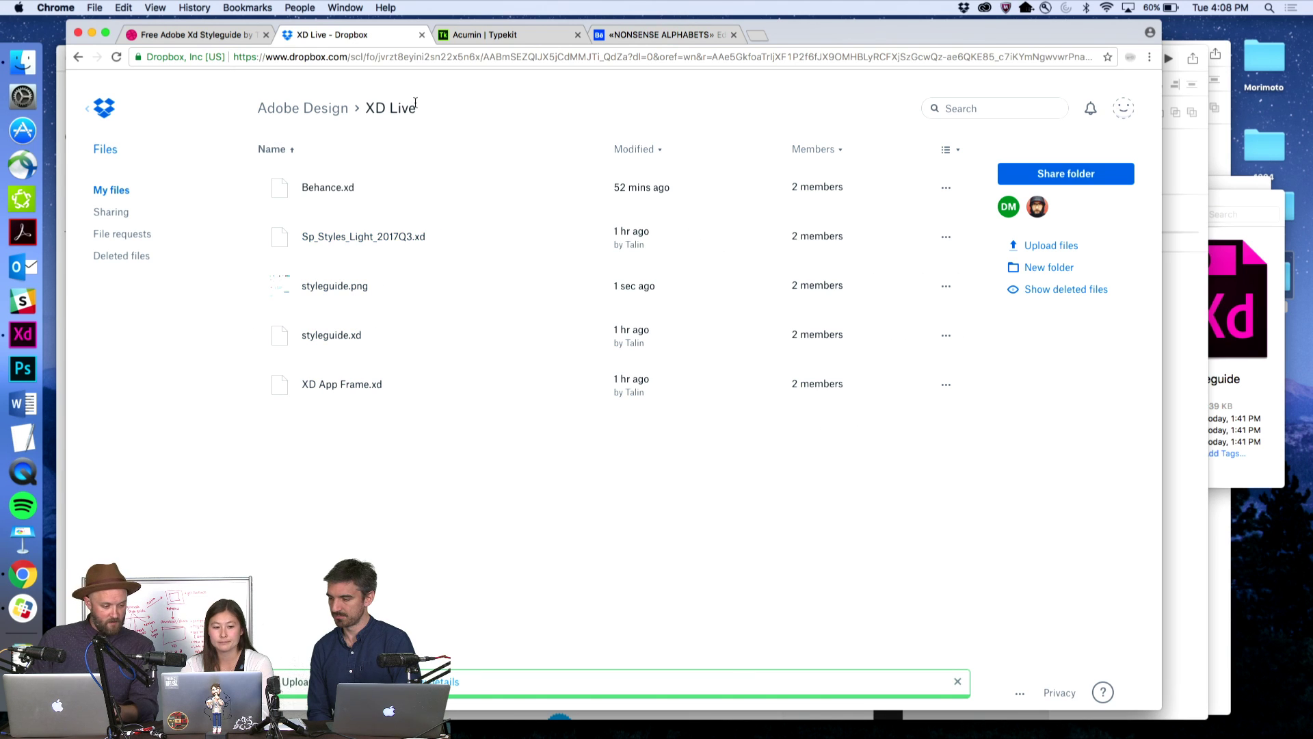
{"action": "key", "text": "super+r"}
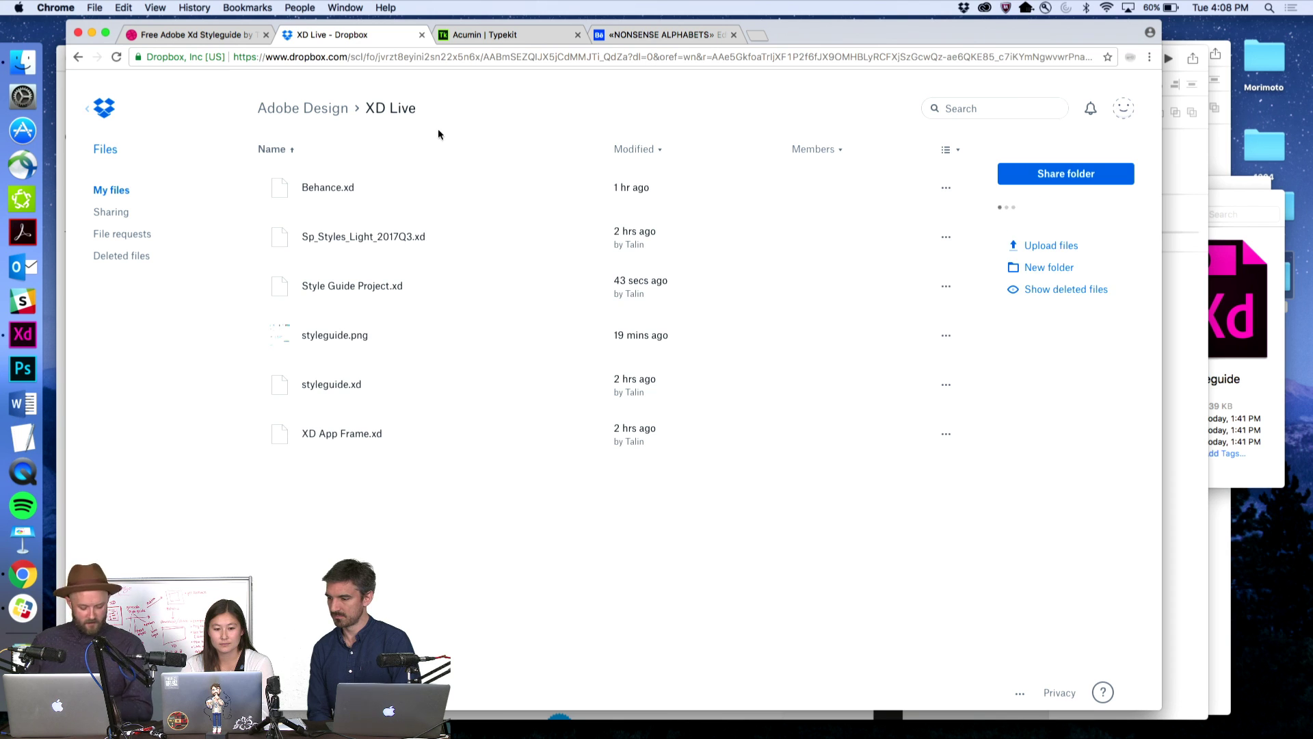
- Open Style Guide Project.xd from the XD Live folder in Adobe XD and dismiss the missing-font notice
{"action": "left_click", "coordinate": [357, 285]}
{"action": "left_click", "coordinate": [504, 482]}
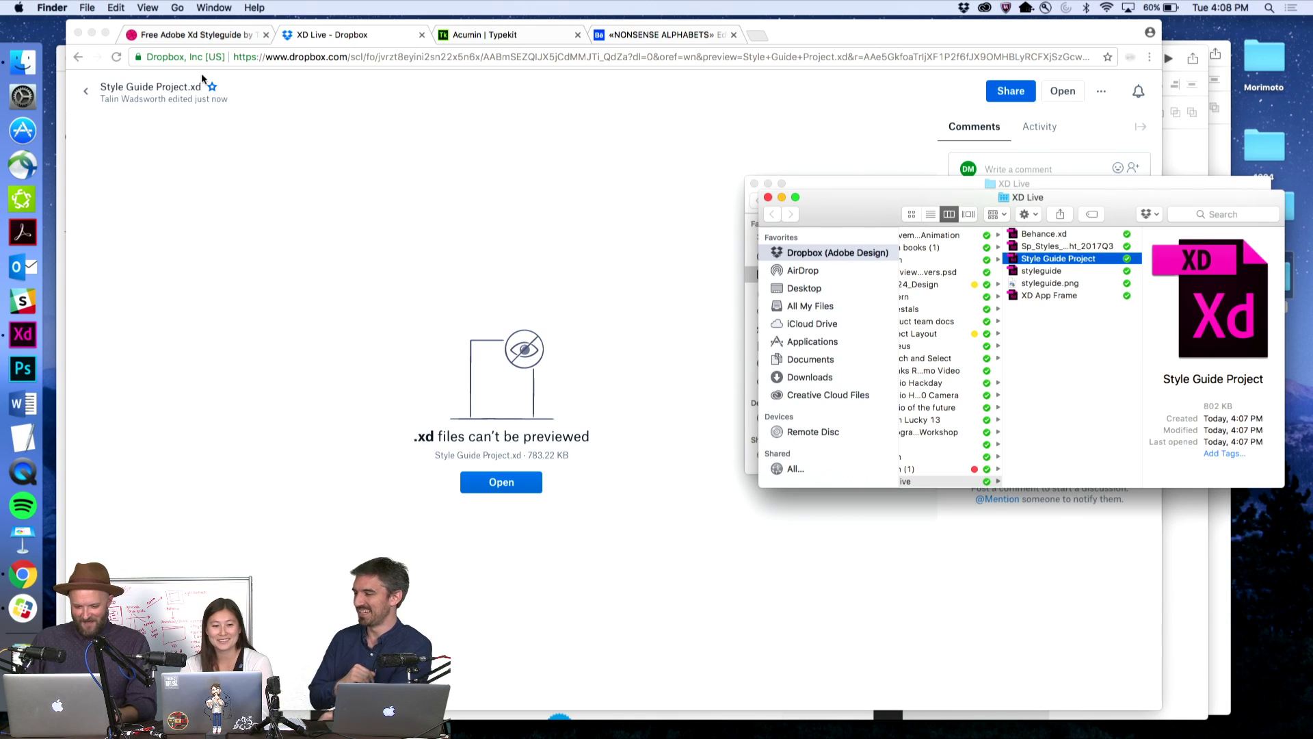
{"action": "left_click", "coordinate": [91, 32]}
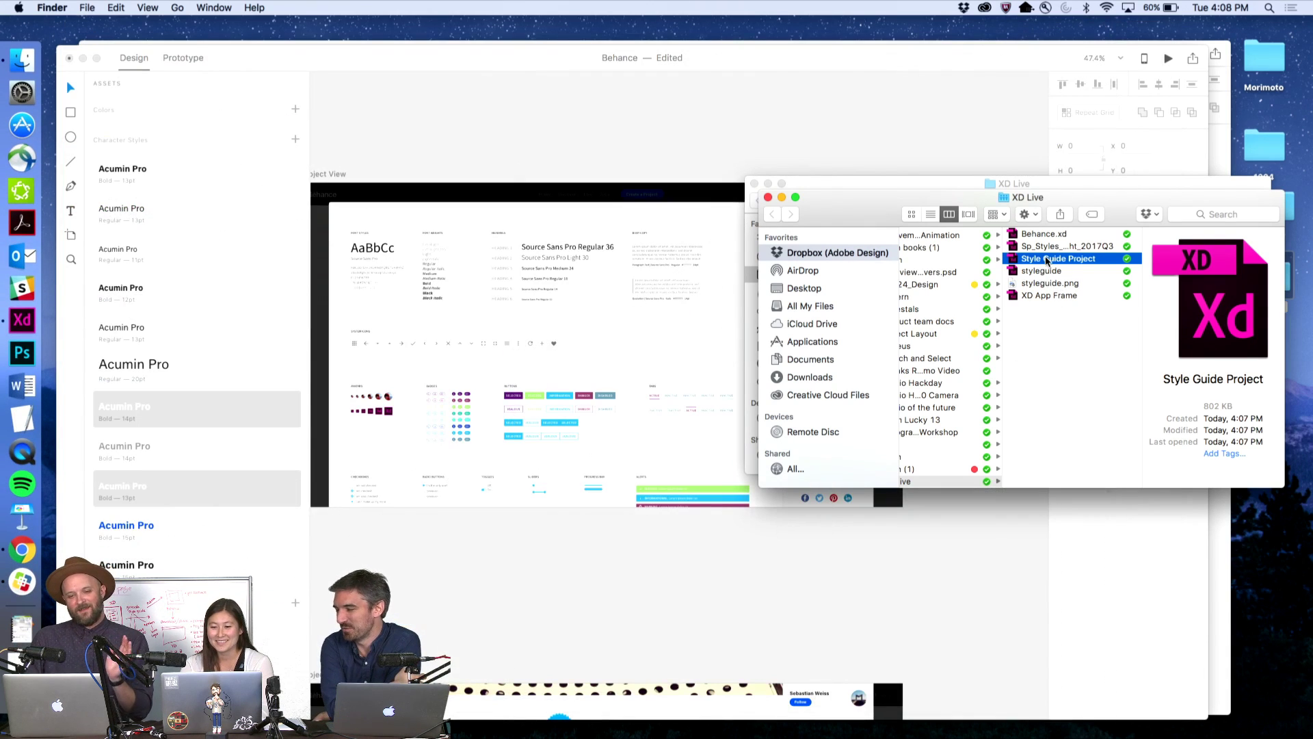
{"action": "double_click", "coordinate": [1047, 260]}
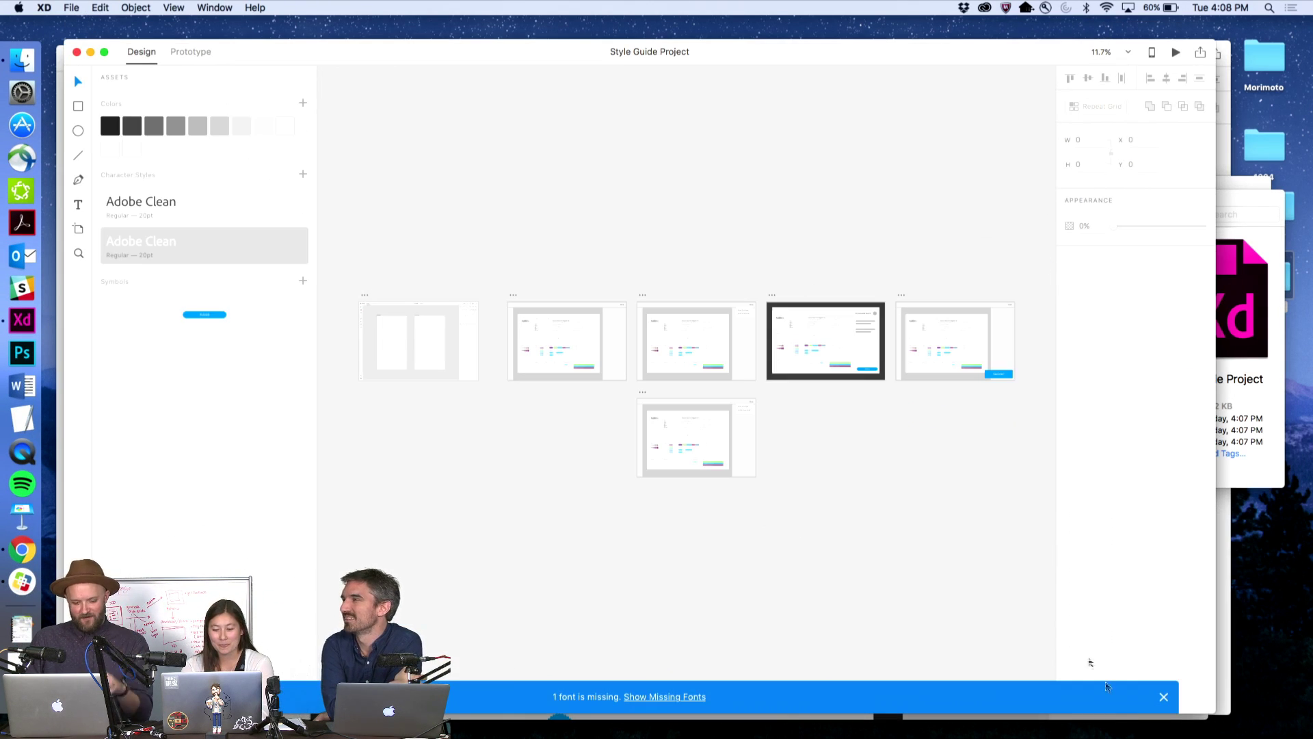
{"action": "left_click", "coordinate": [1164, 698]}
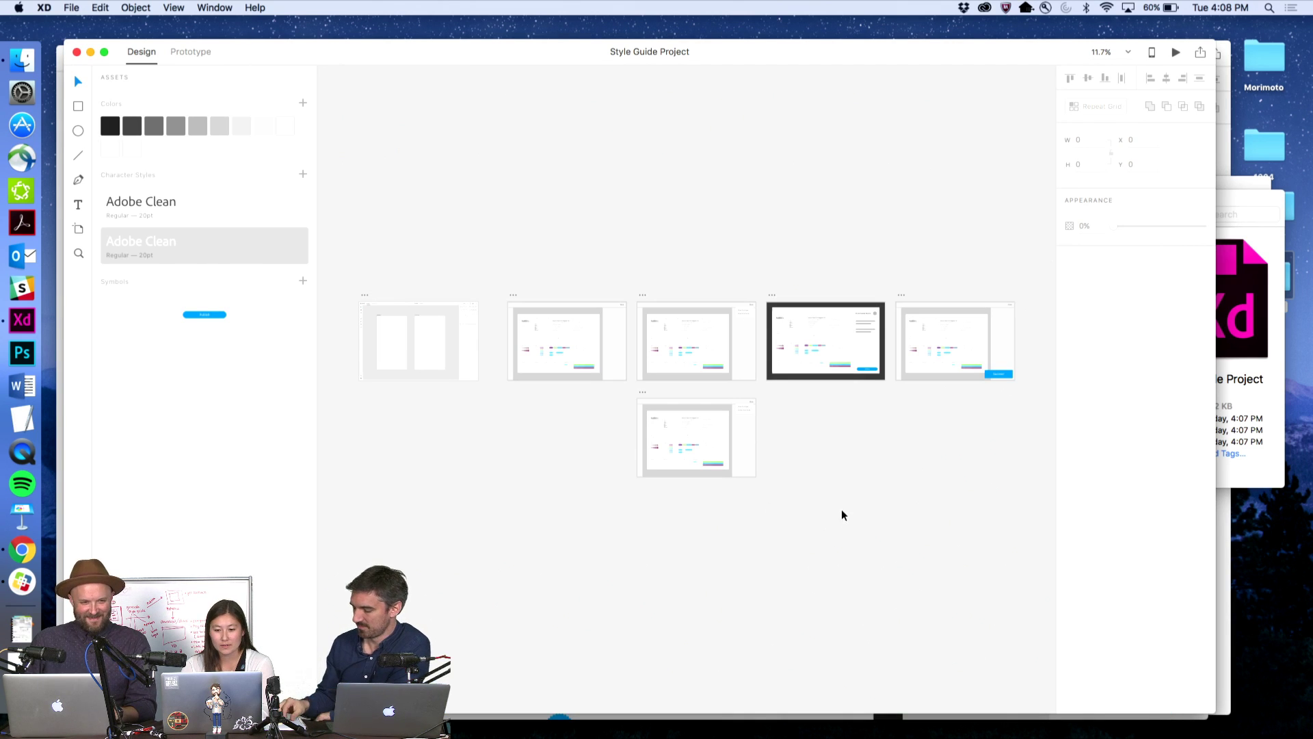
{"action": "key", "text": "z"}
{"action": "left_click", "coordinate": [953, 337]}
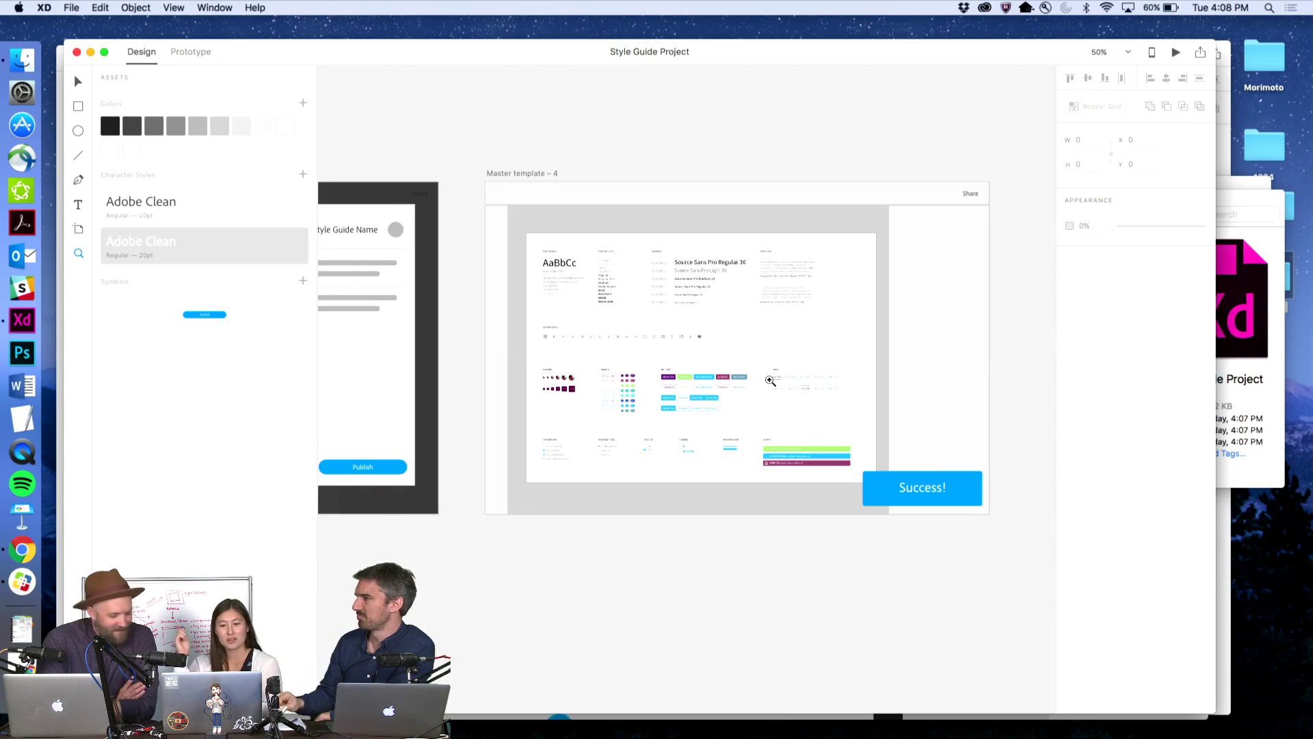
- Copy the Master template – 1 artboard from Style Guide Project and paste it into the Behance document beside Project View
{"action": "scroll", "coordinate": [770, 381], "scroll_direction": "left", "scroll_amount": 15}
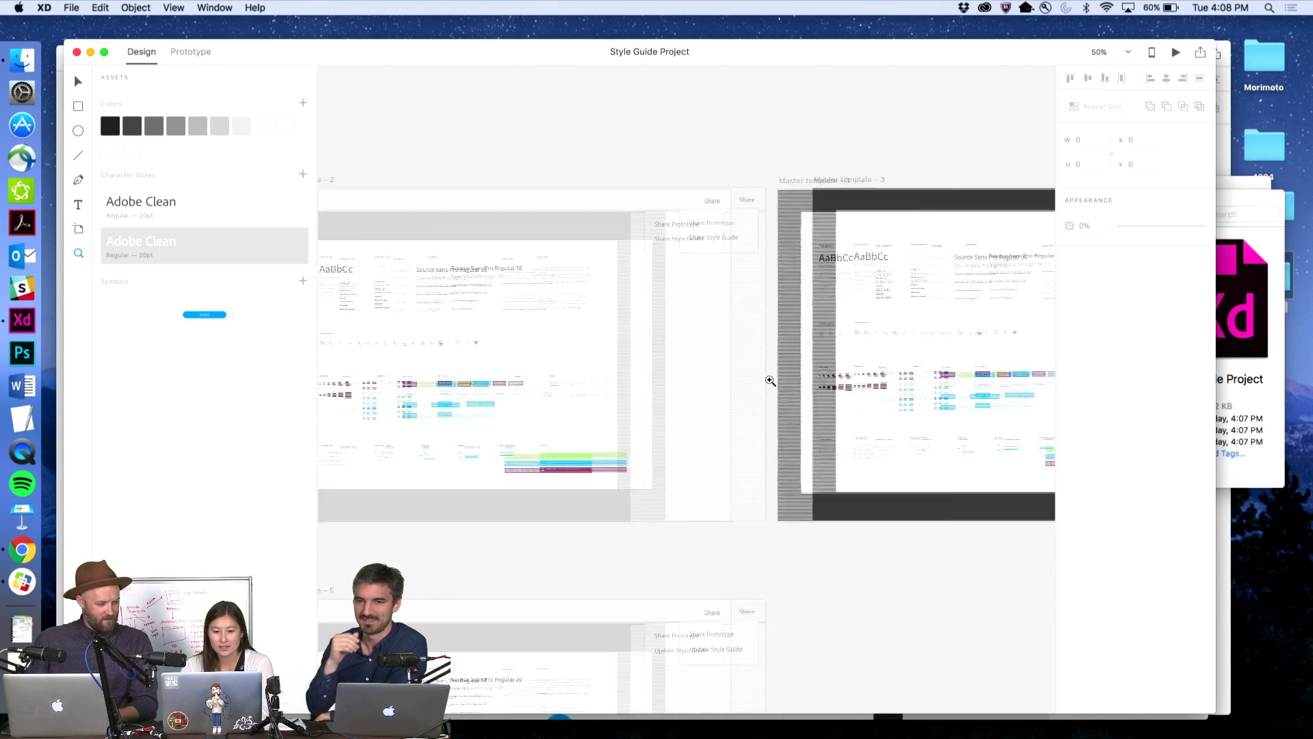
{"action": "scroll", "coordinate": [770, 381], "scroll_direction": "left", "scroll_amount": 15}
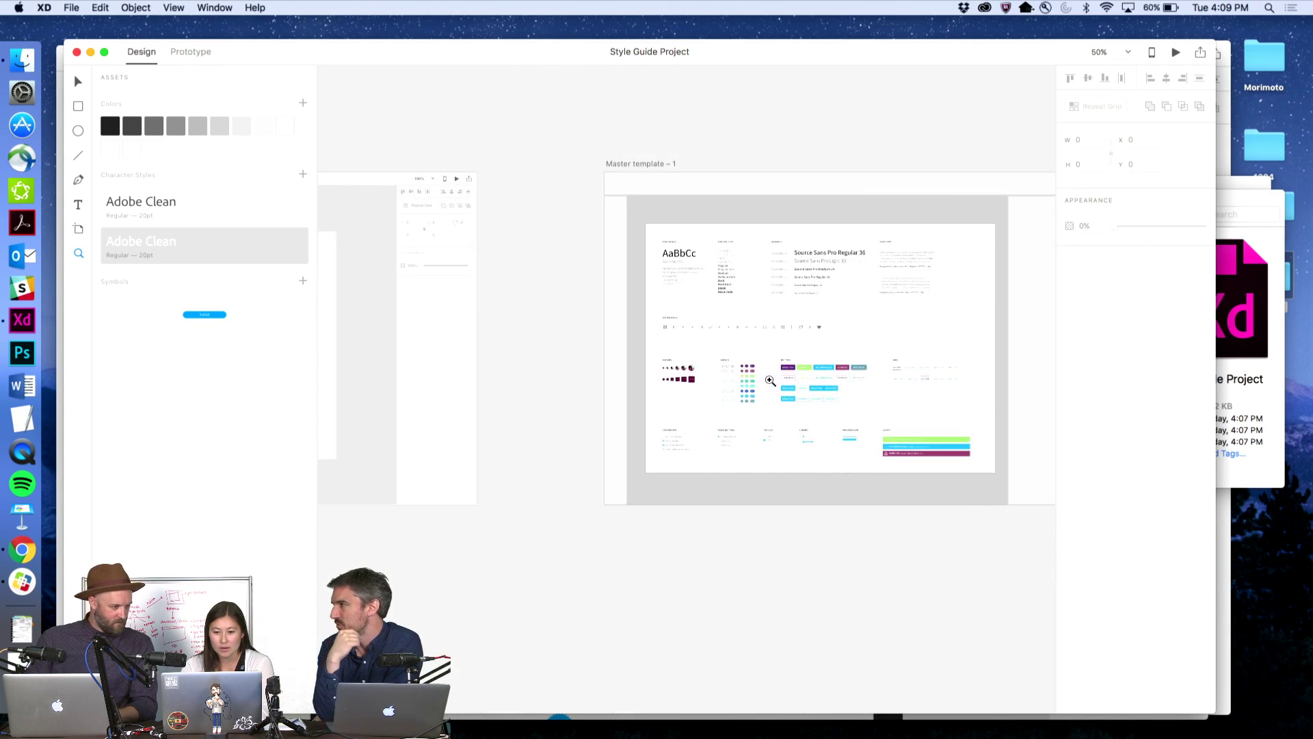
{"action": "key", "text": "v"}
{"action": "left_click", "coordinate": [490, 155]}
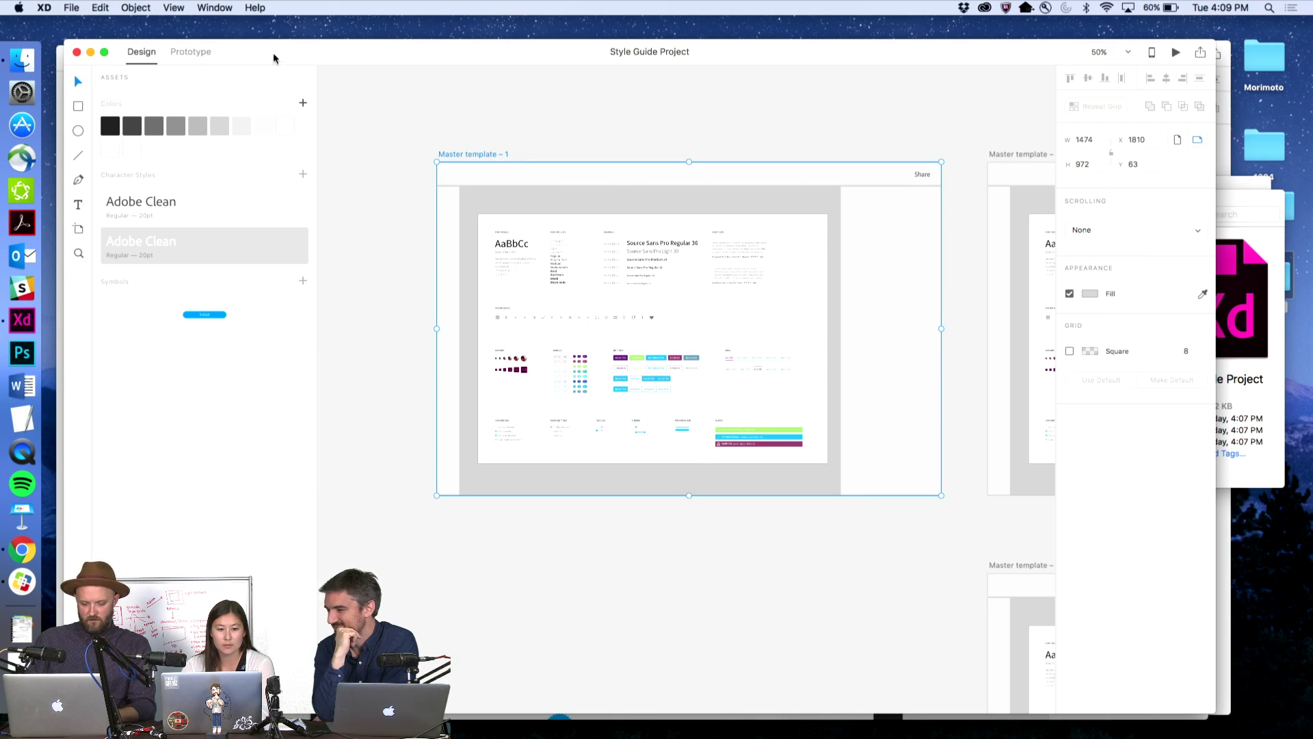
{"action": "mouse_move", "coordinate": [276, 54]}
{"action": "left_mouse_down"}
{"action": "mouse_move", "coordinate": [282, 87]}
{"action": "mouse_move", "coordinate": [263, 40]}
{"action": "left_mouse_up"}
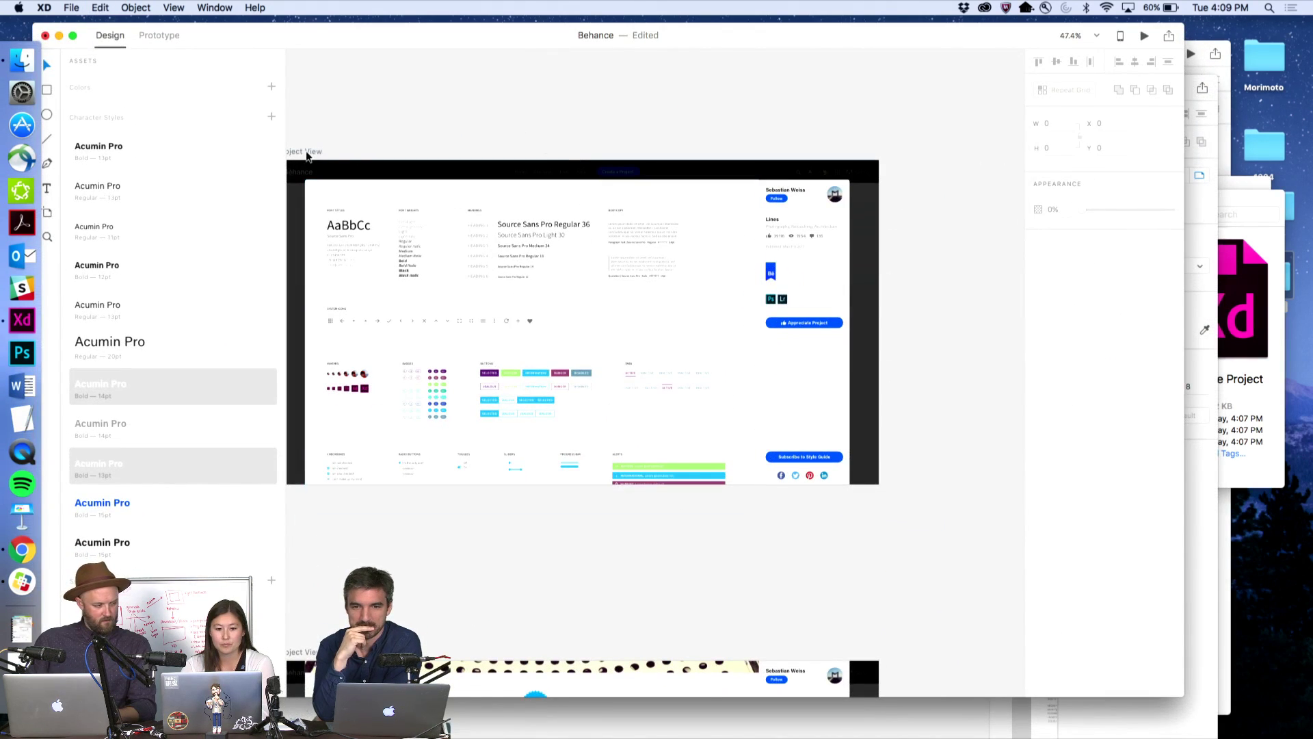
{"action": "key", "text": "super+v"}
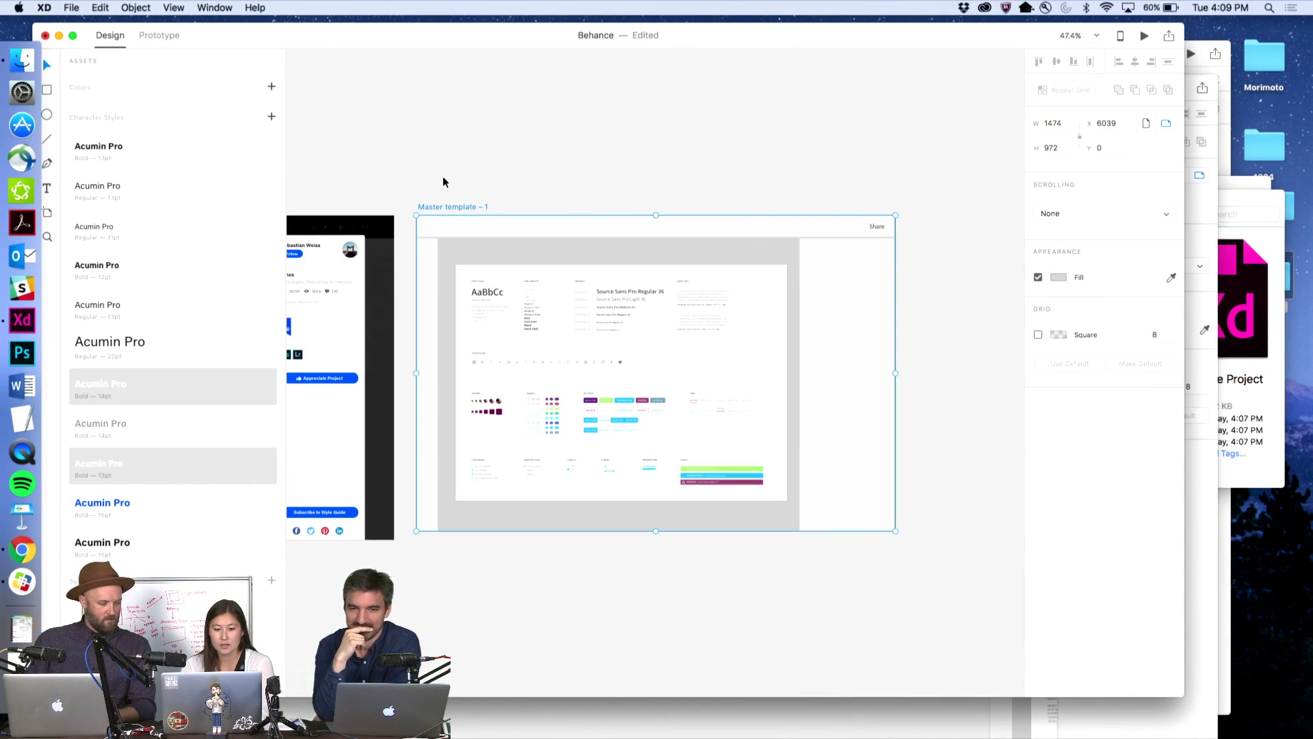
{"action": "left_click", "coordinate": [443, 182]}
- Examine the Project View artboard and its Subscribe to Style Guide button alongside the pasted Master template – 1 artboard
{"action": "scroll", "coordinate": [443, 182], "scroll_direction": "left", "scroll_amount": 5}
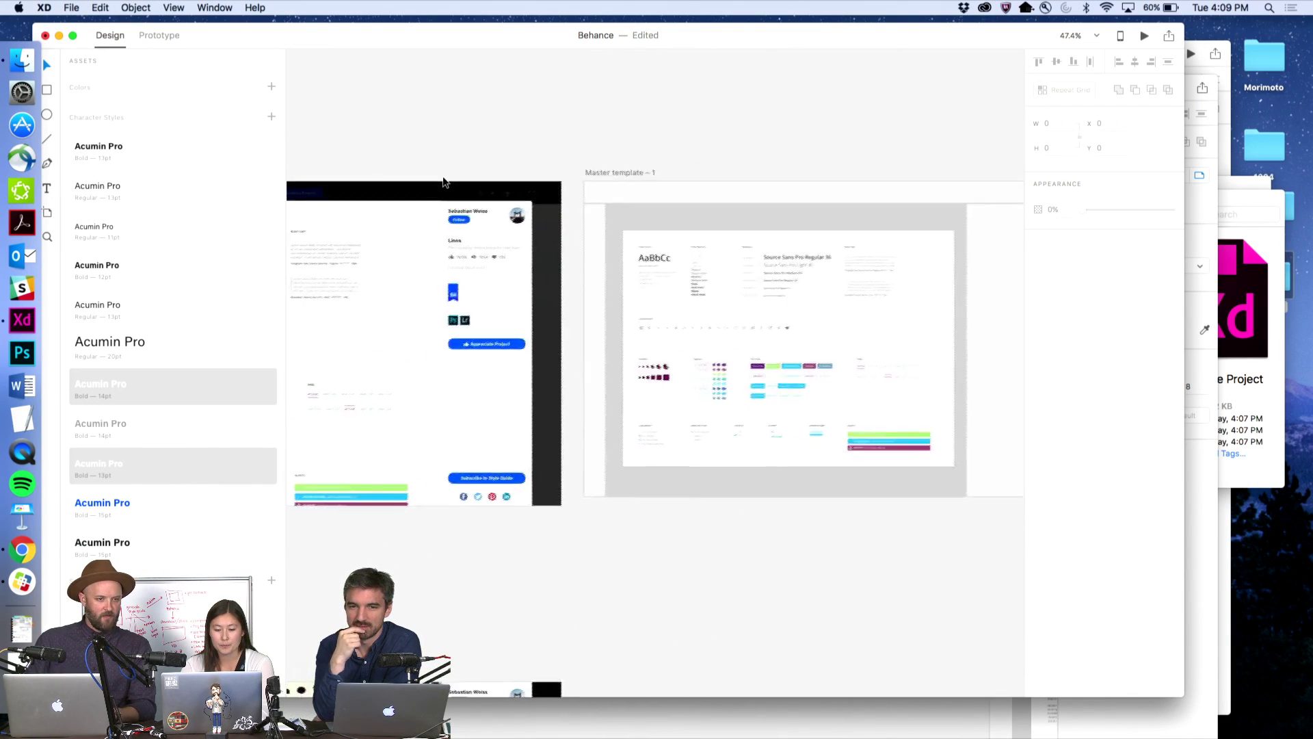
{"action": "scroll", "coordinate": [444, 181], "scroll_direction": "left", "scroll_amount": 4}
{"action": "scroll", "coordinate": [443, 178], "scroll_direction": "right", "scroll_amount": 6}
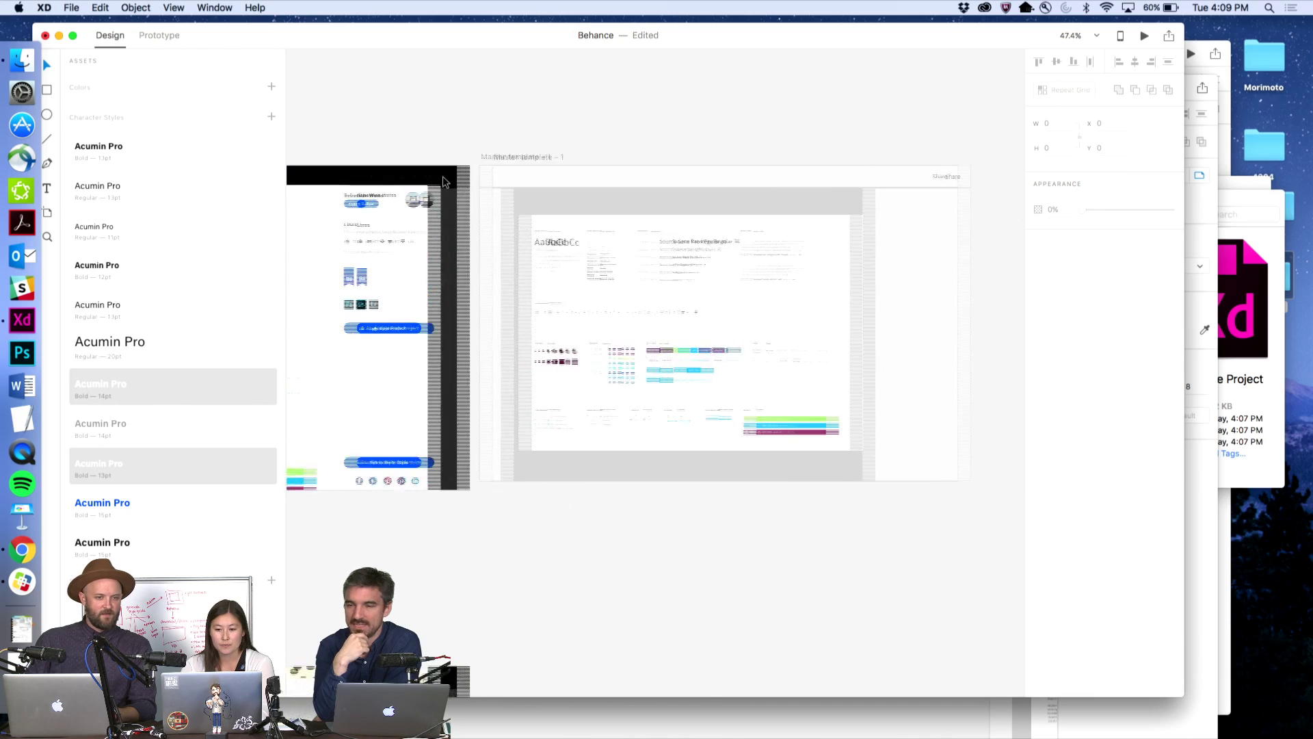
{"action": "scroll", "coordinate": [442, 181], "scroll_direction": "right", "scroll_amount": 2}
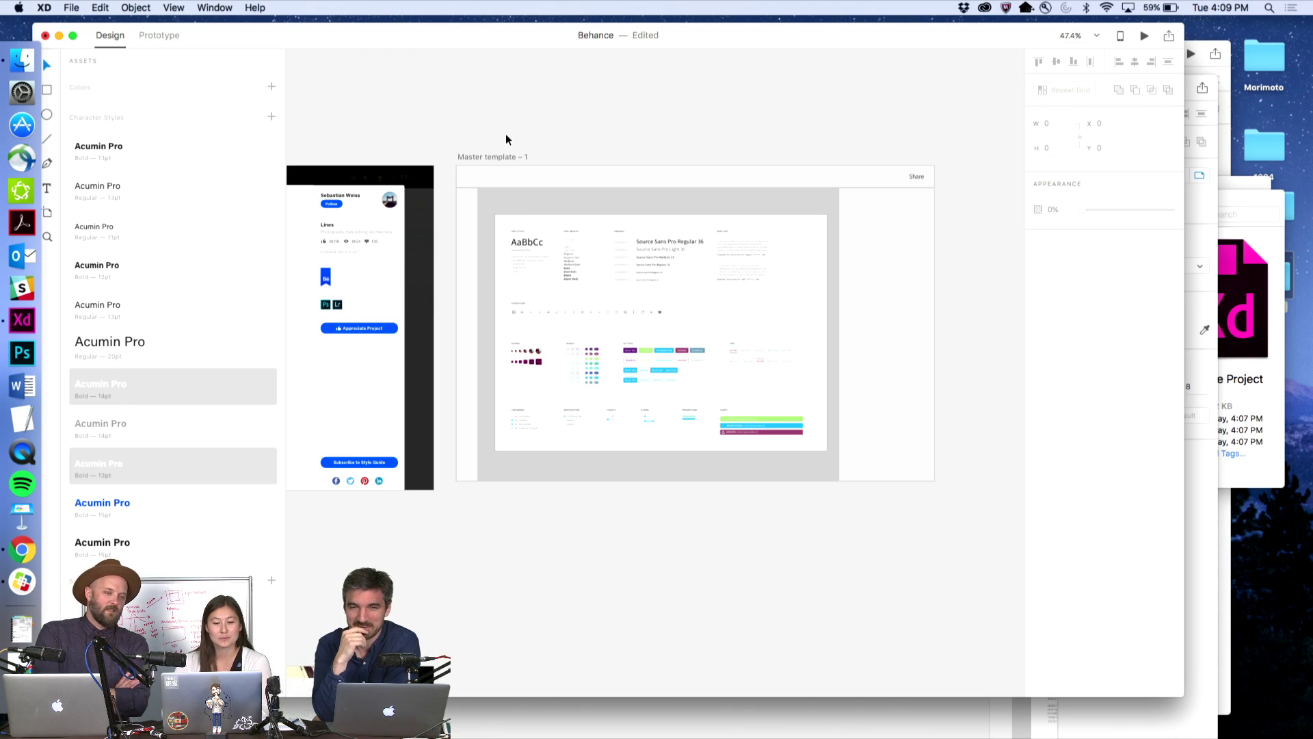
{"action": "scroll", "coordinate": [490, 128], "scroll_direction": "left", "scroll_amount": 2}
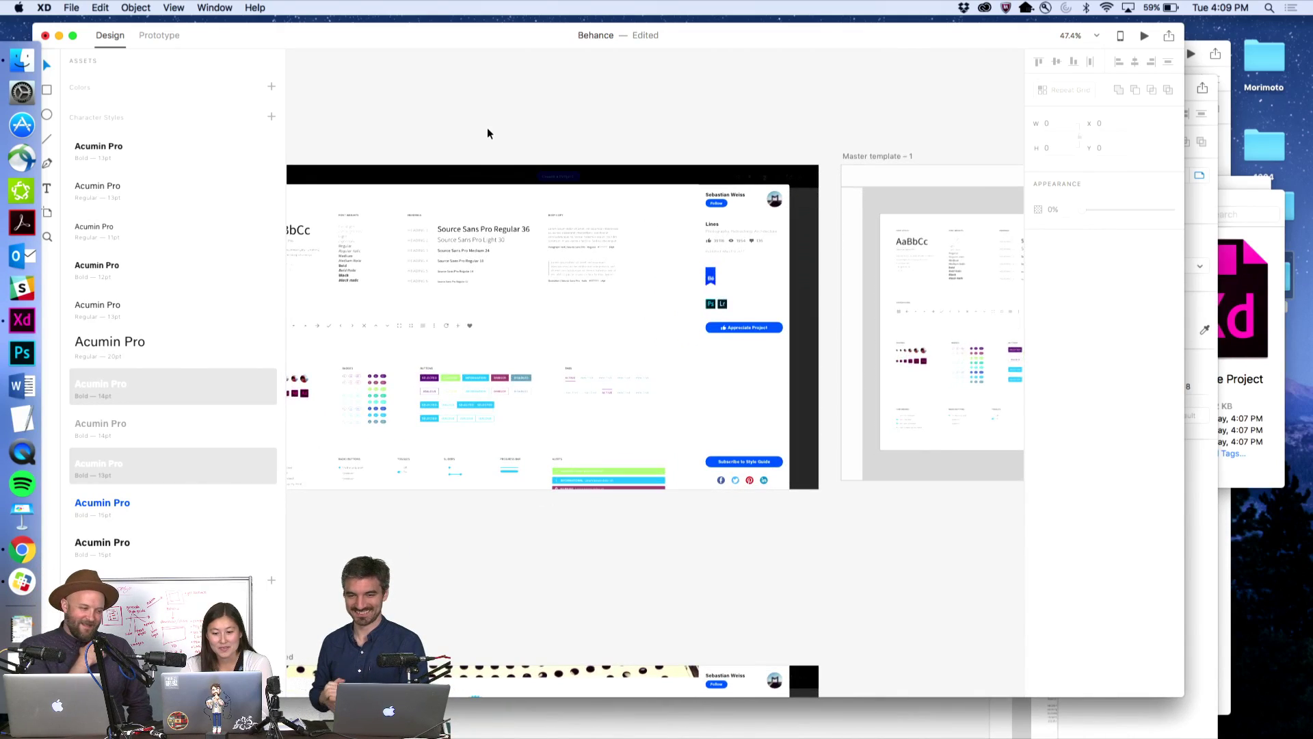
{"action": "left_click", "coordinate": [308, 160]}
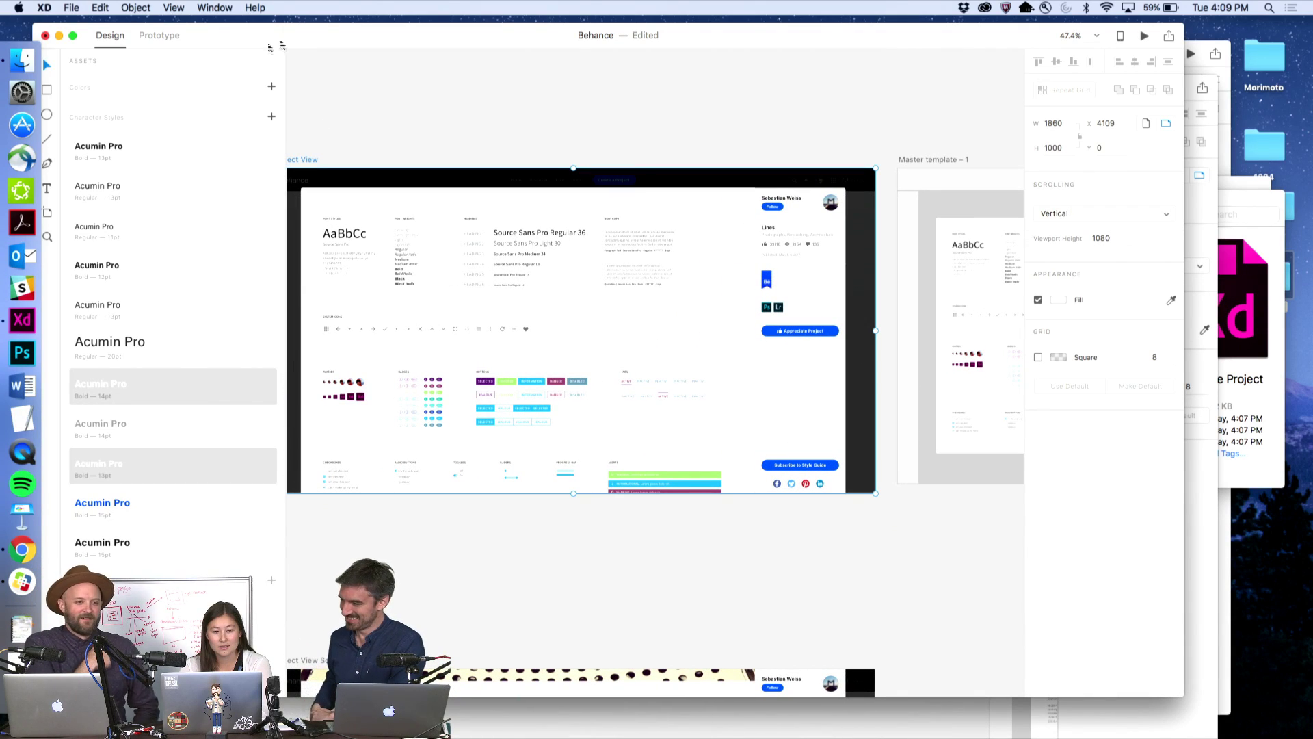
{"action": "left_click", "coordinate": [556, 136]}
{"action": "scroll", "coordinate": [556, 136], "scroll_direction": "right", "scroll_amount": 10}
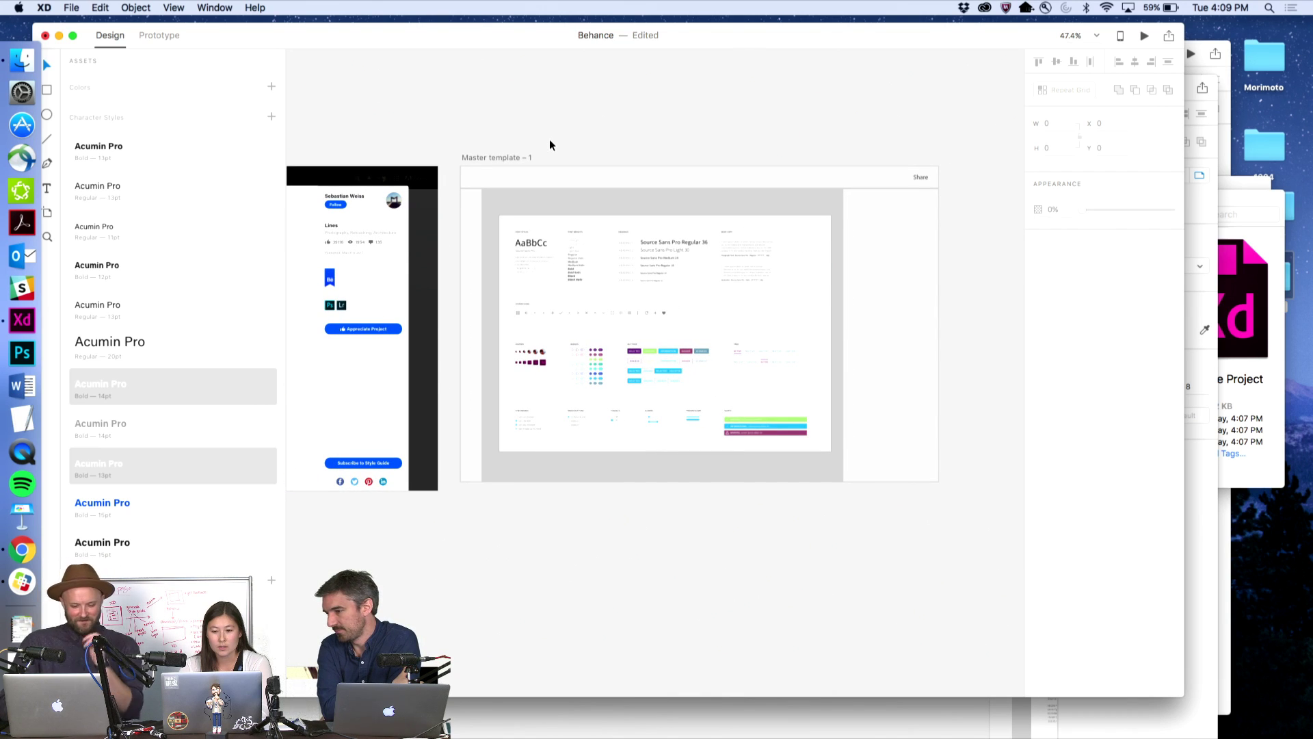
{"action": "key", "text": "z"}
{"action": "left_click", "coordinate": [454, 151]}
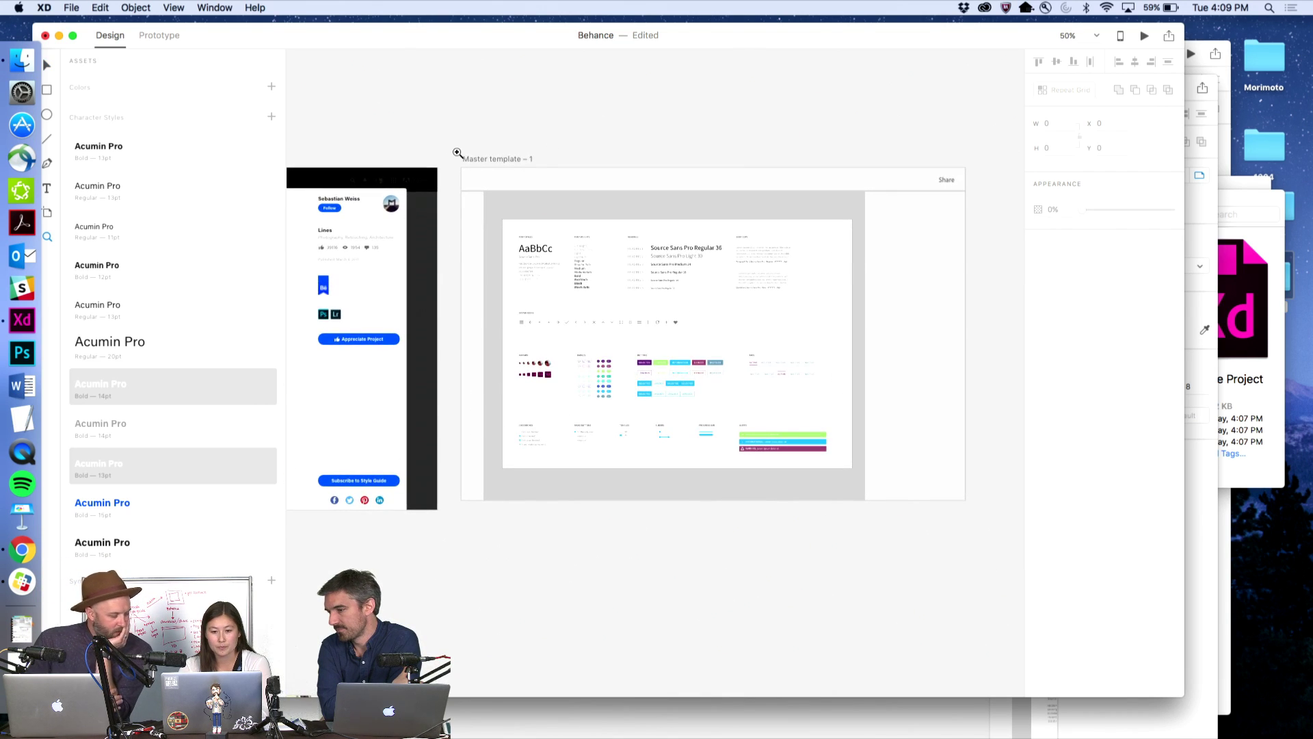
{"action": "scroll", "coordinate": [452, 154], "scroll_direction": "right", "scroll_amount": 2}
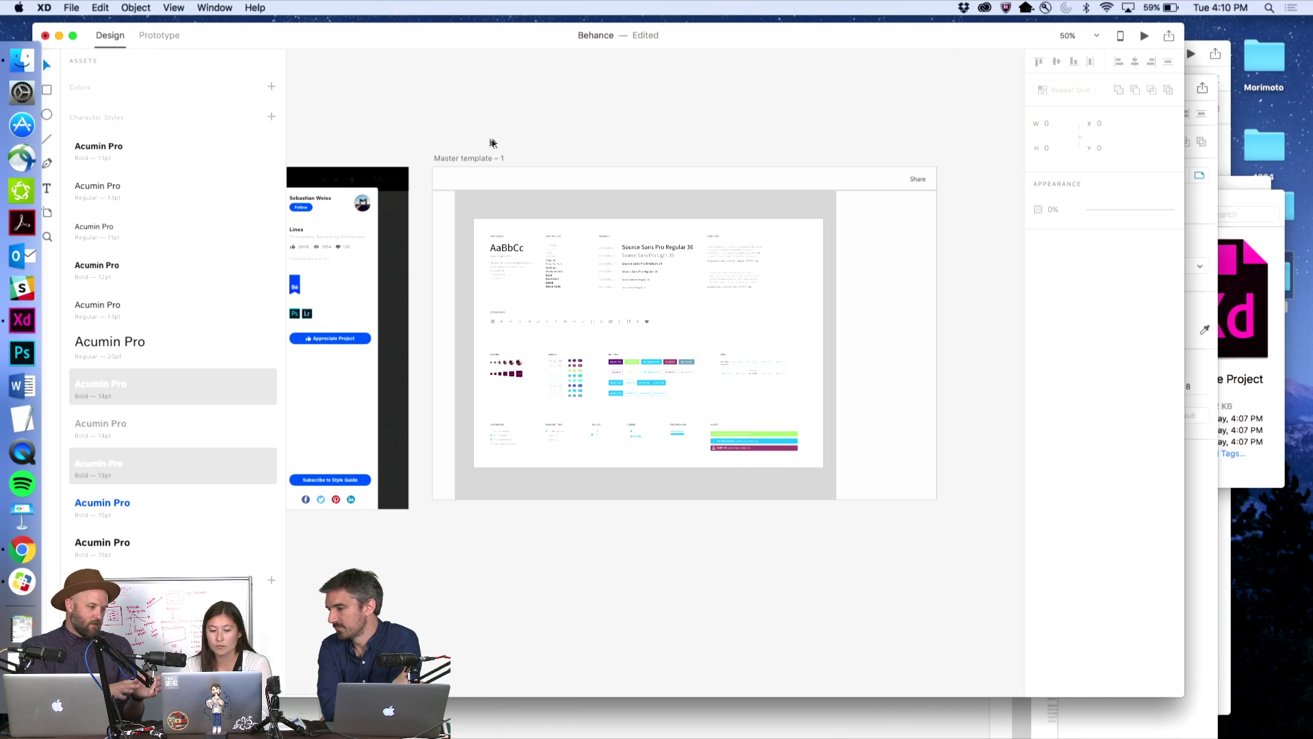
{"action": "scroll", "coordinate": [510, 136], "scroll_direction": "left", "scroll_amount": 5}
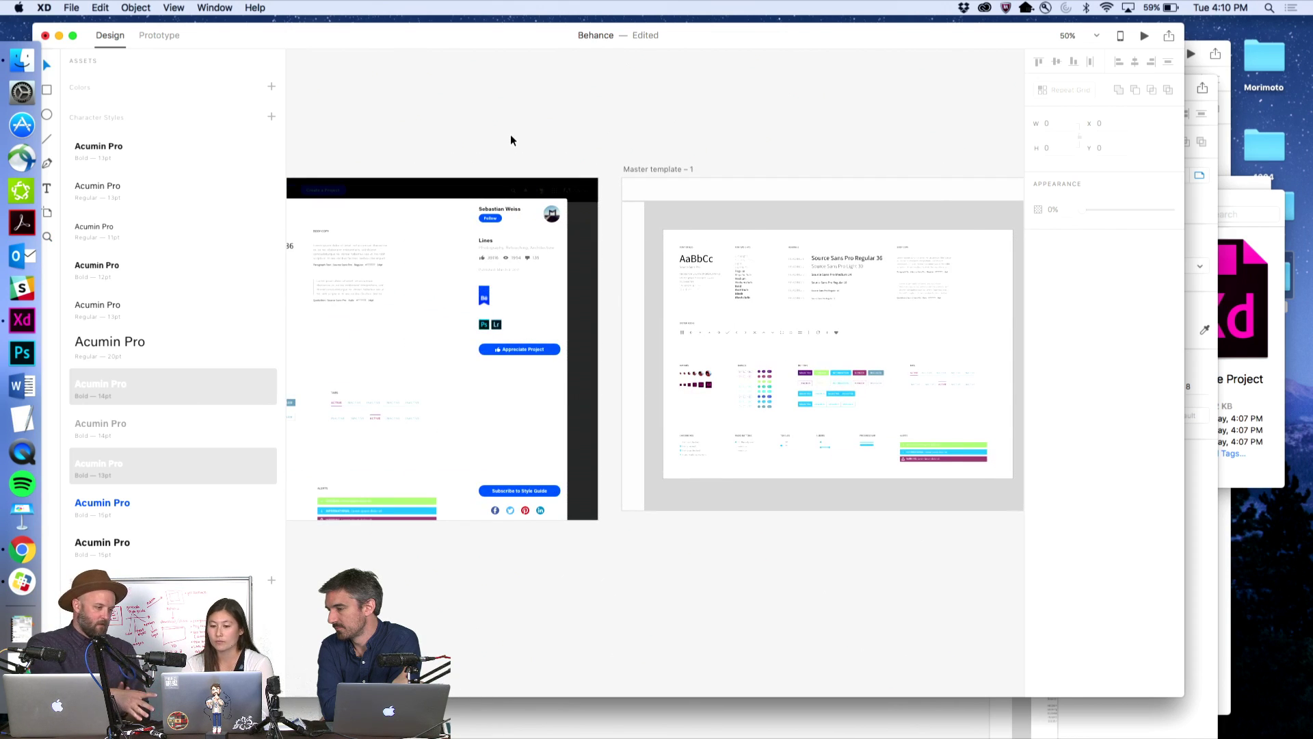
{"action": "scroll", "coordinate": [510, 134], "scroll_direction": "left", "scroll_amount": 8}
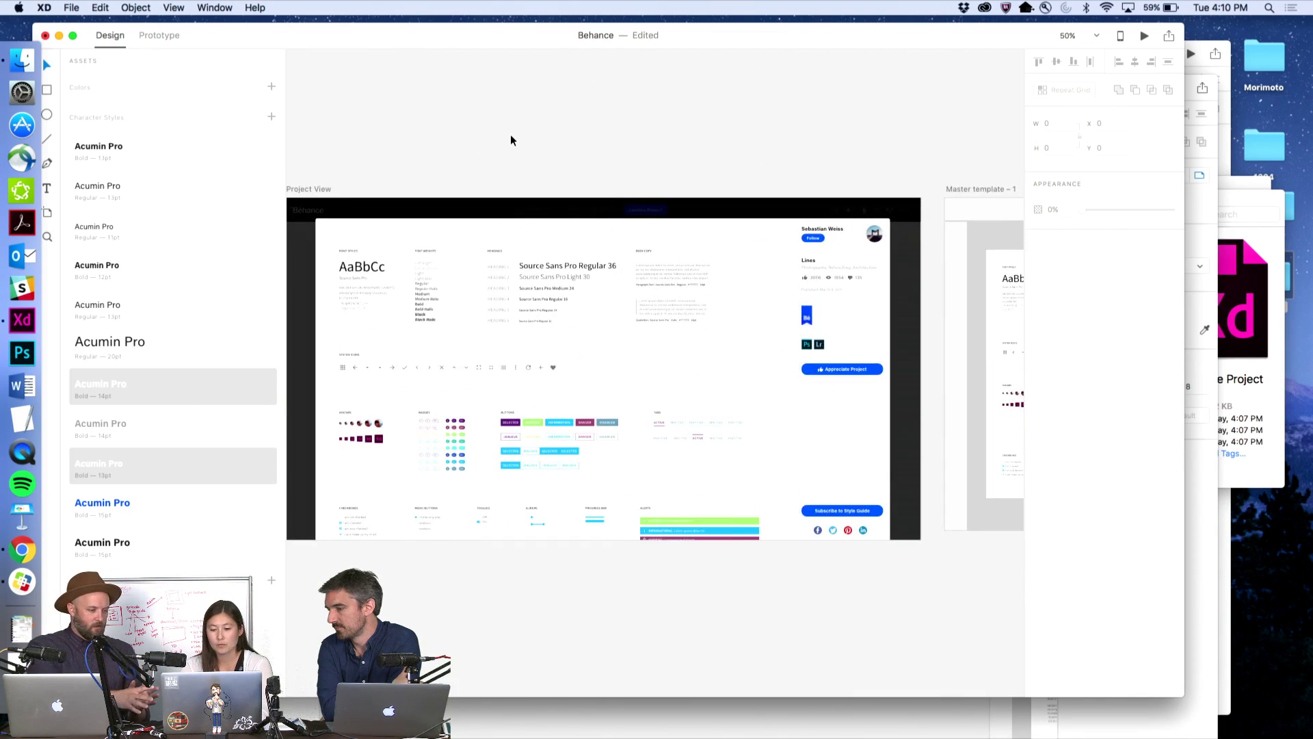
{"action": "scroll", "coordinate": [510, 141], "scroll_direction": "down", "scroll_amount": 2}
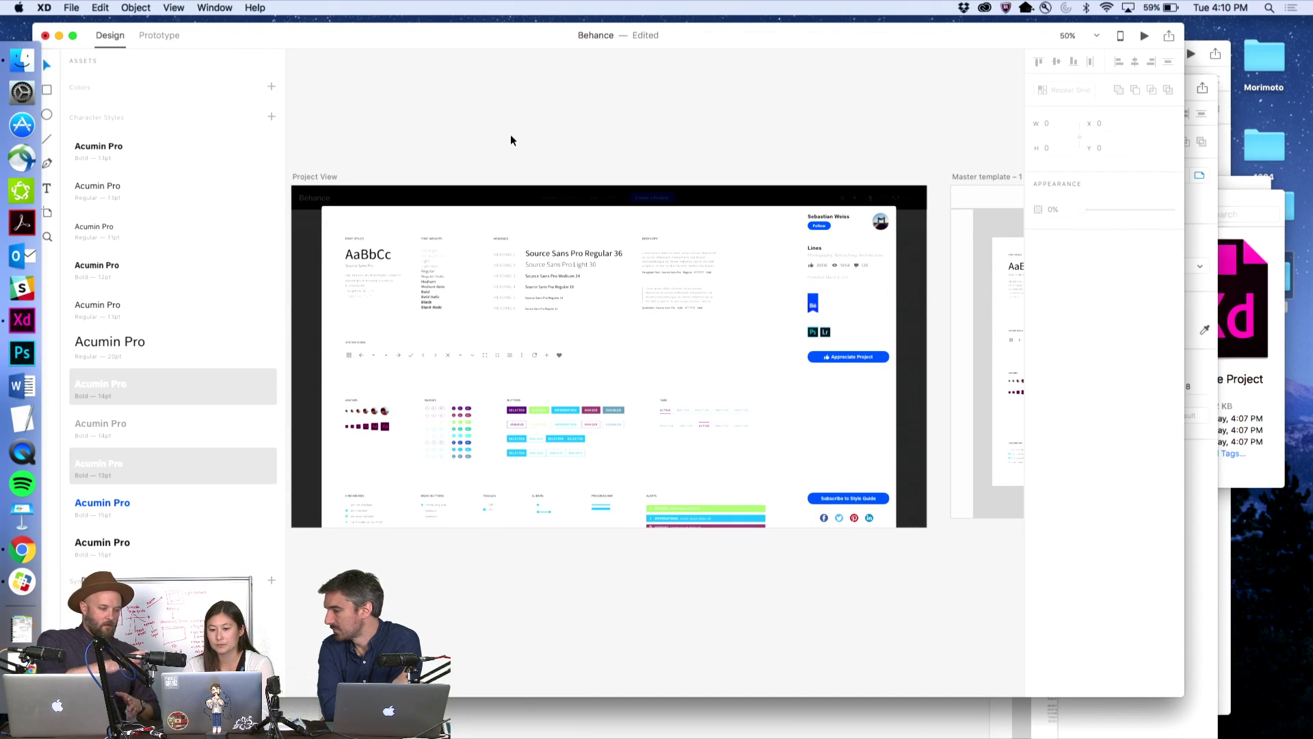
{"action": "scroll", "coordinate": [511, 137], "scroll_direction": "right", "scroll_amount": 2}
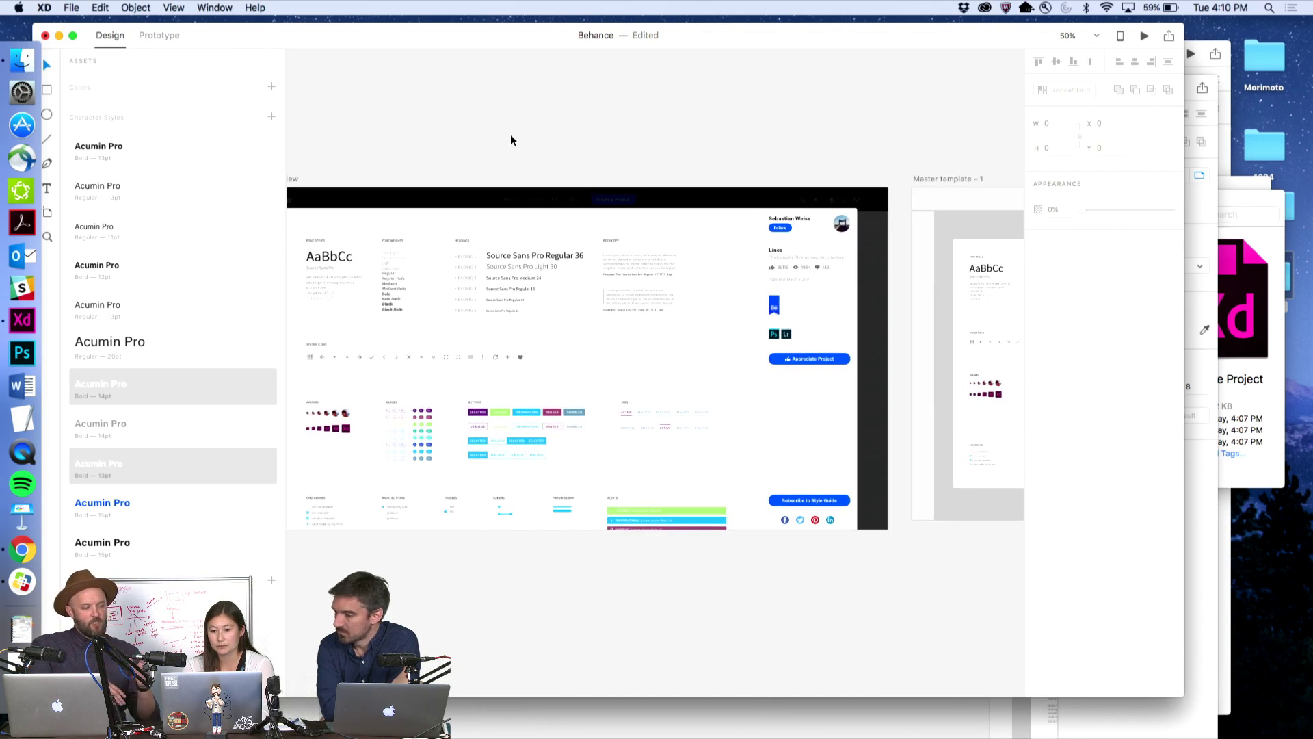
{"action": "scroll", "coordinate": [511, 136], "scroll_direction": "right", "scroll_amount": 10}
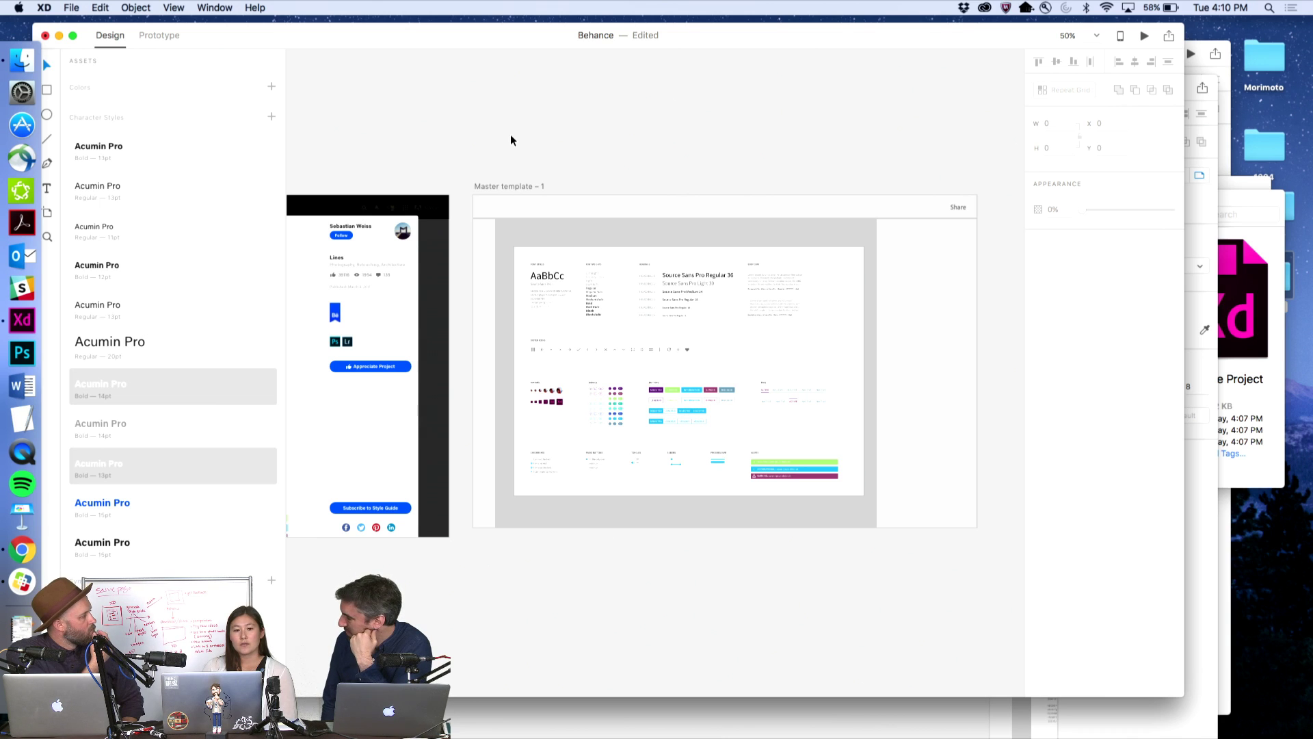
- Delete the style guide sheet from the centre of the Master template – 1 artboard
{"action": "left_click_drag", "start_coordinate": [269, 43], "coordinate": [282, 48]}
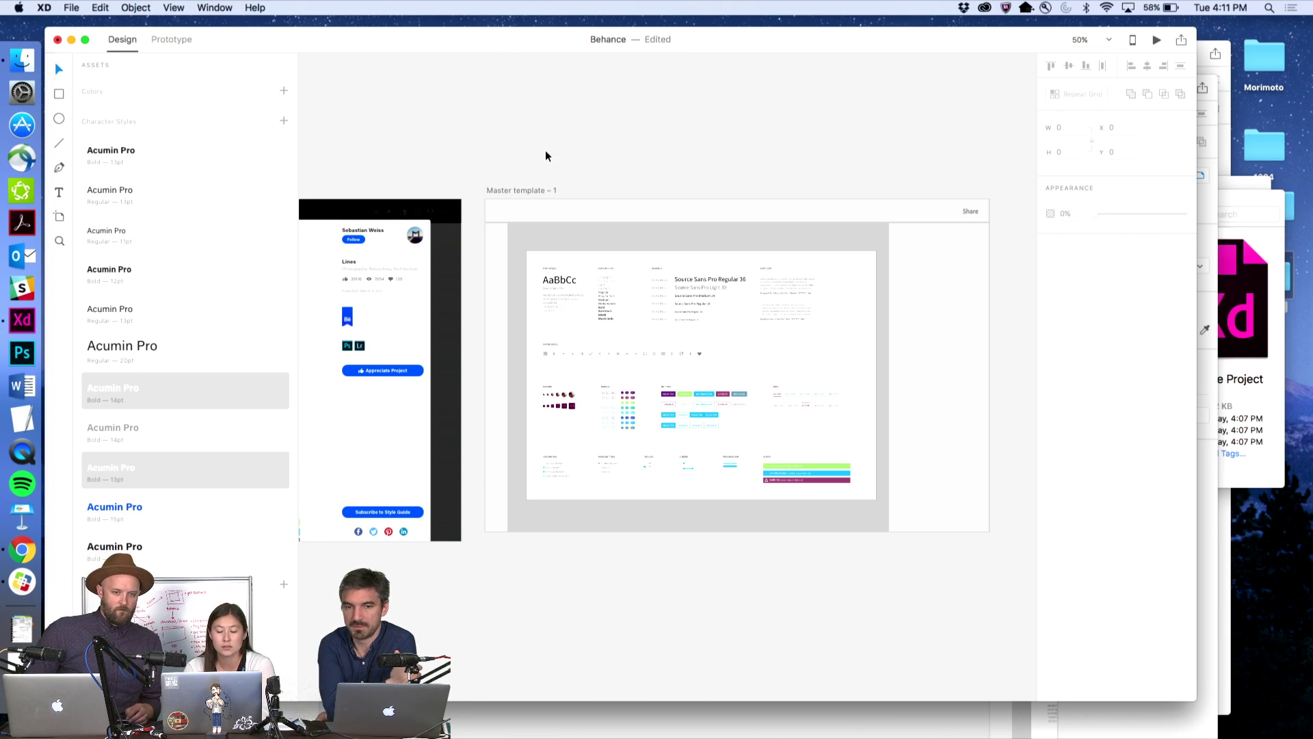
{"action": "key", "text": "z"}
{"action": "scroll", "coordinate": [522, 197], "scroll_direction": "right", "scroll_amount": 2}
{"action": "key", "text": "v"}
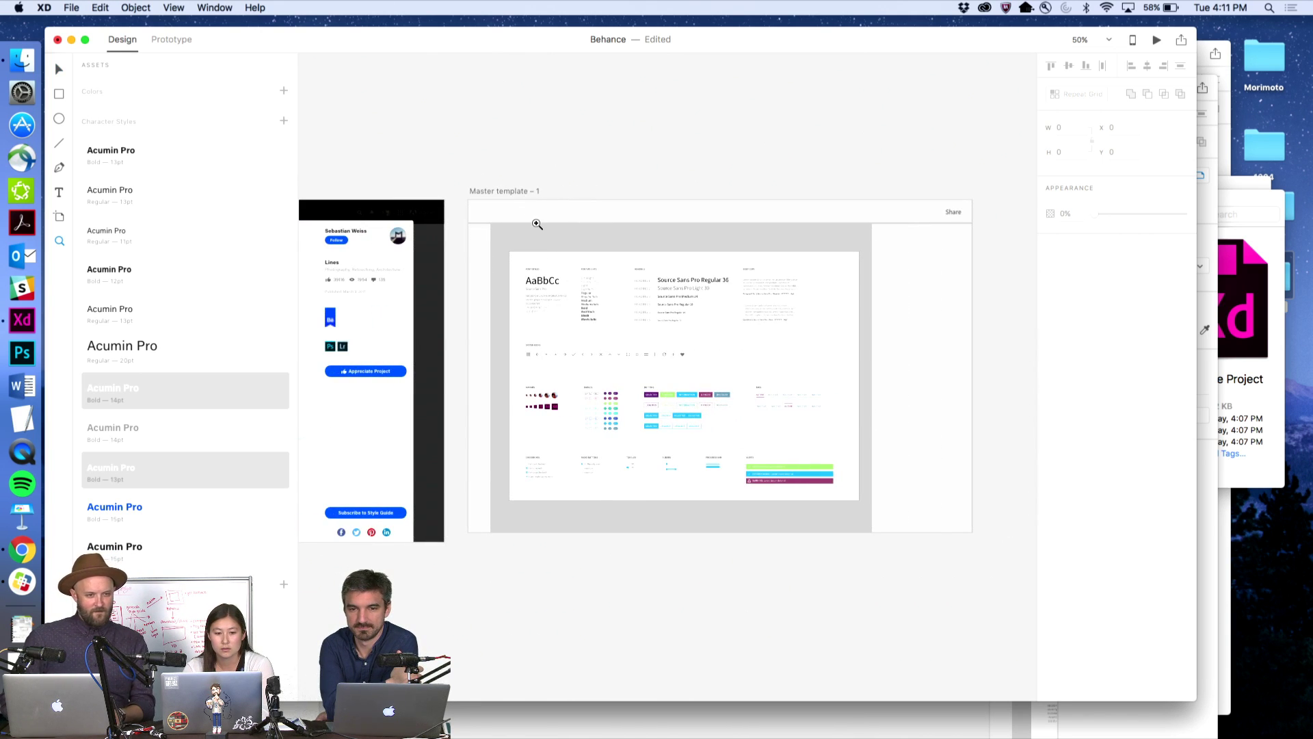
{"action": "left_click", "coordinate": [685, 286]}
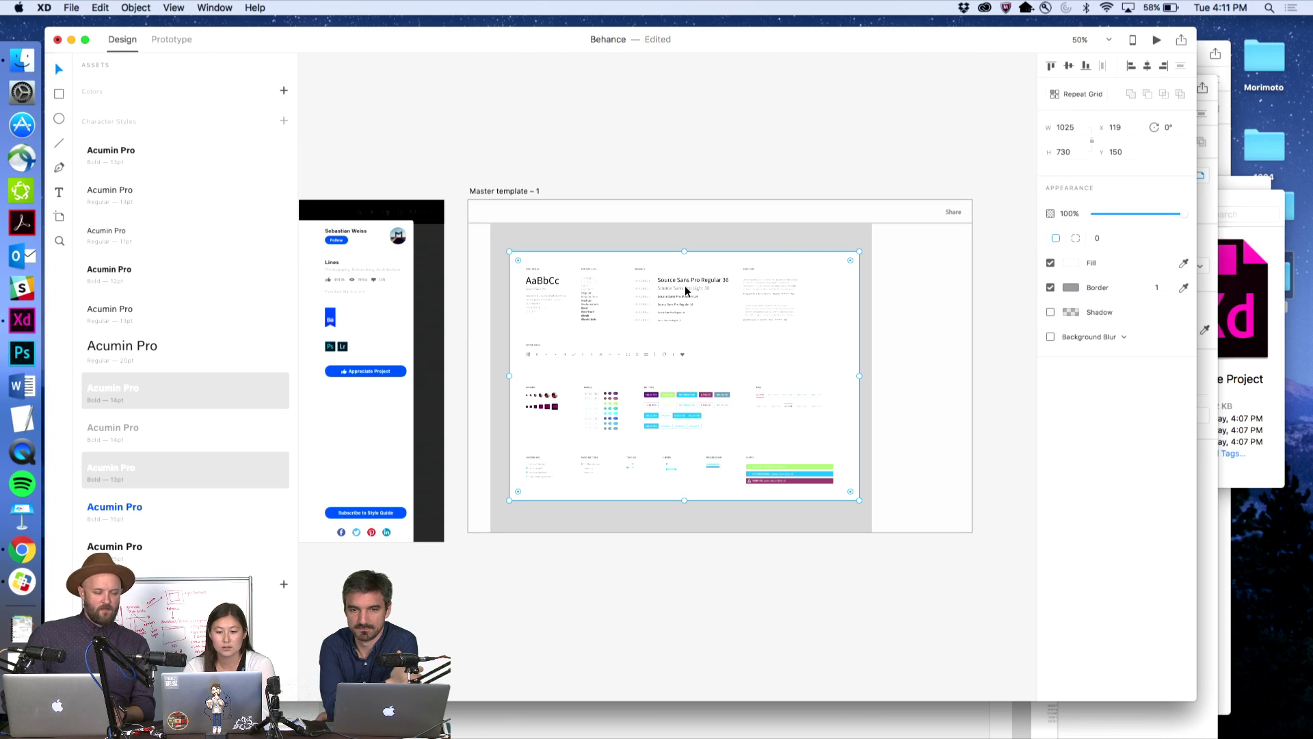
{"action": "key", "text": "BackSpace"}
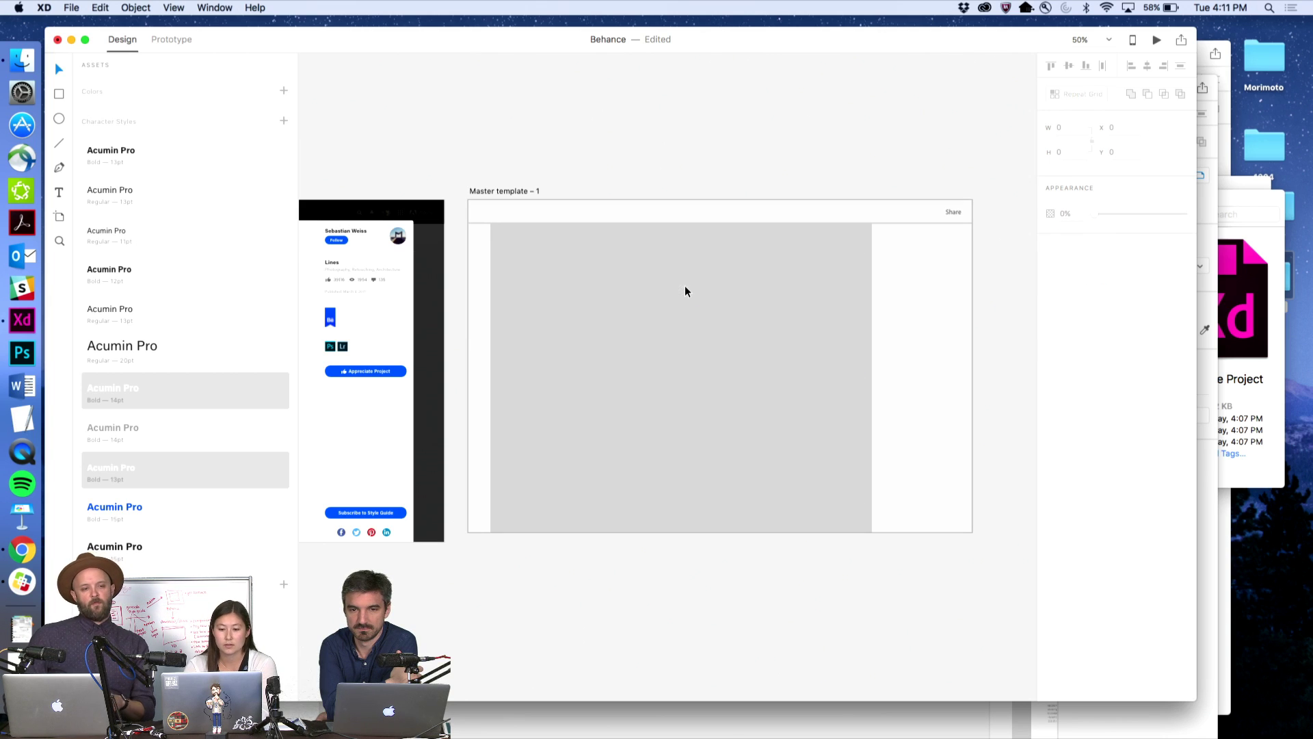
- Duplicate the white properties panel of Master template – 1 and place the copy beside the narrow toolbar strip at the opposite side
{"action": "left_click", "coordinate": [899, 317]}
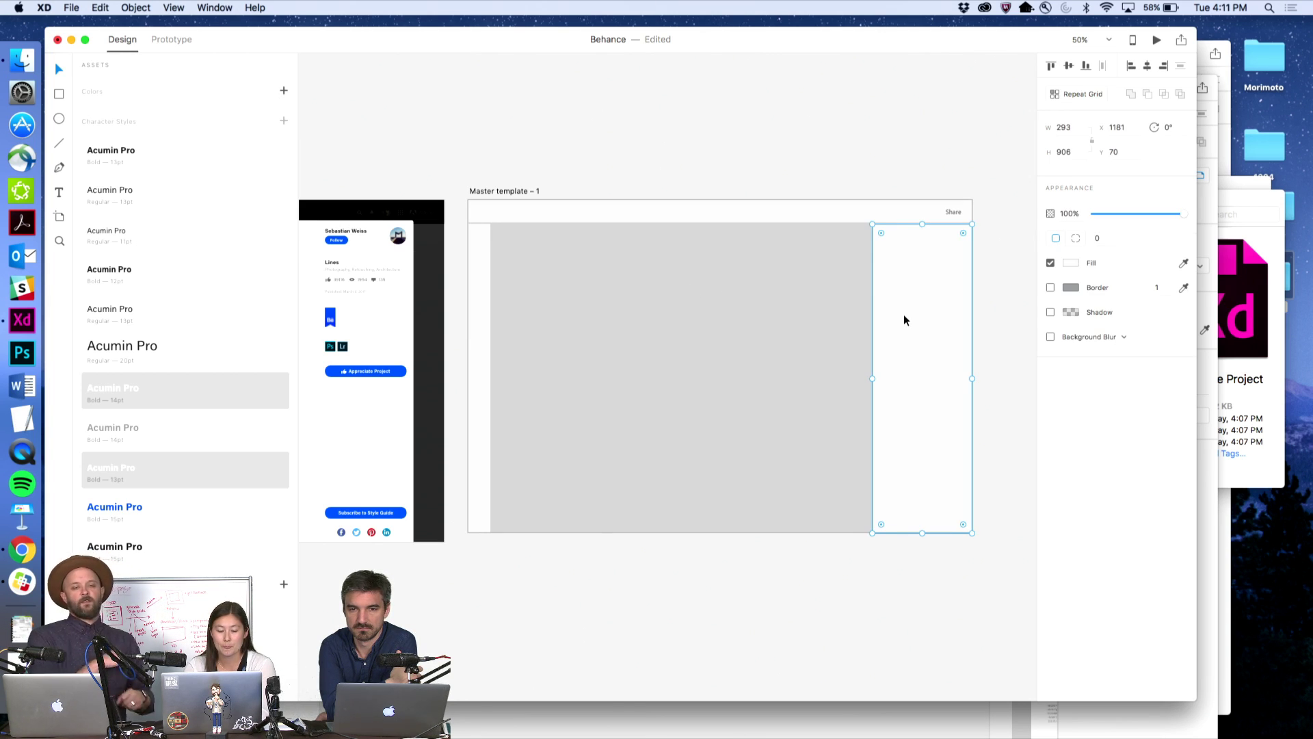
{"action": "left_click_drag", "start_coordinate": [905, 314], "coordinate": [522, 311]}
{"action": "left_click", "coordinate": [513, 137]}
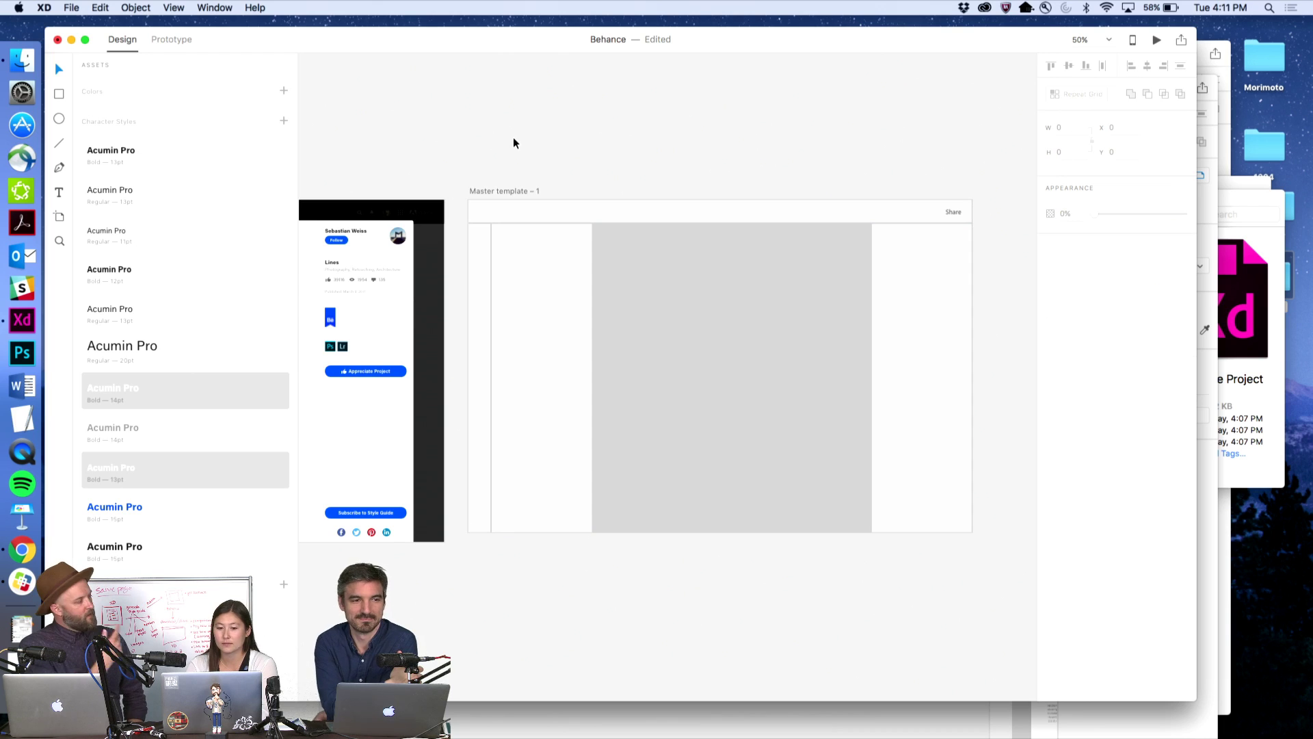
- Draw a 64 × 64 circle near the top of the copied side panel and nudge it up to Y 100
{"action": "scroll", "coordinate": [517, 143], "scroll_direction": "left", "scroll_amount": 1}
{"action": "scroll", "coordinate": [521, 145], "scroll_direction": "left", "scroll_amount": 4}
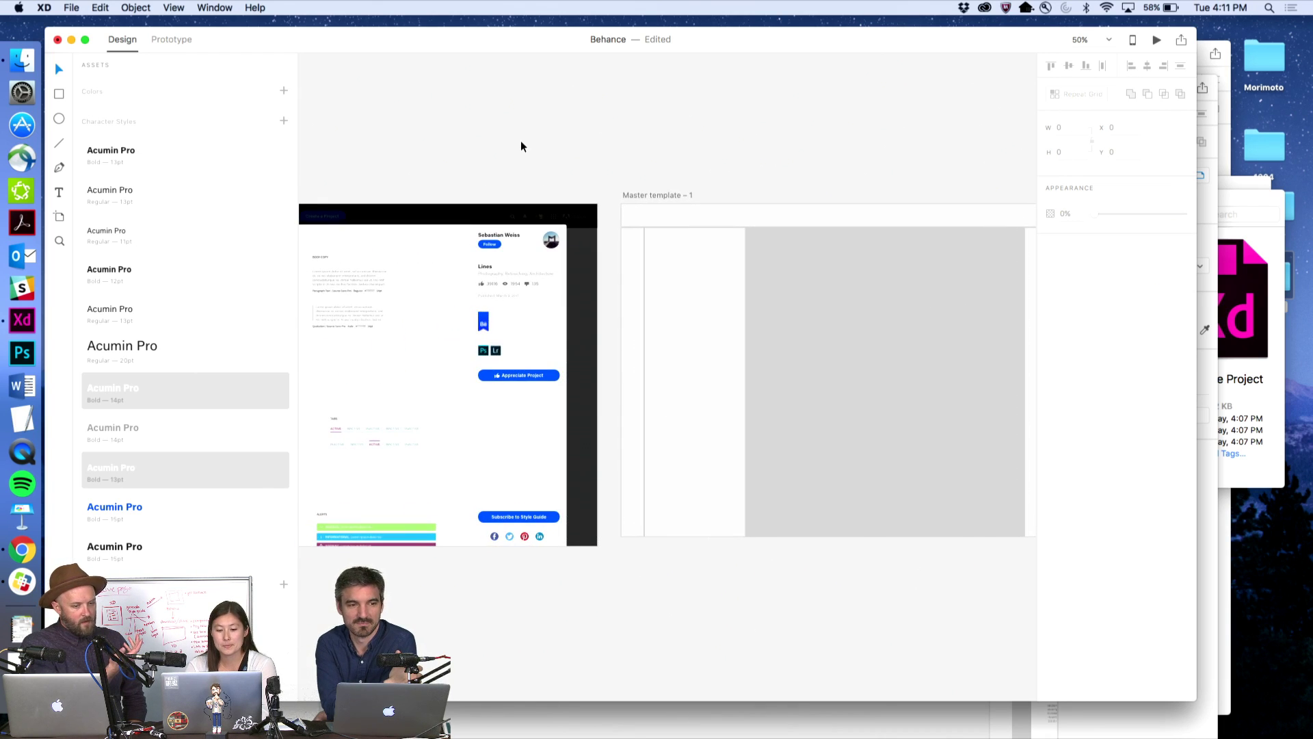
{"action": "scroll", "coordinate": [521, 144], "scroll_direction": "right", "scroll_amount": 5}
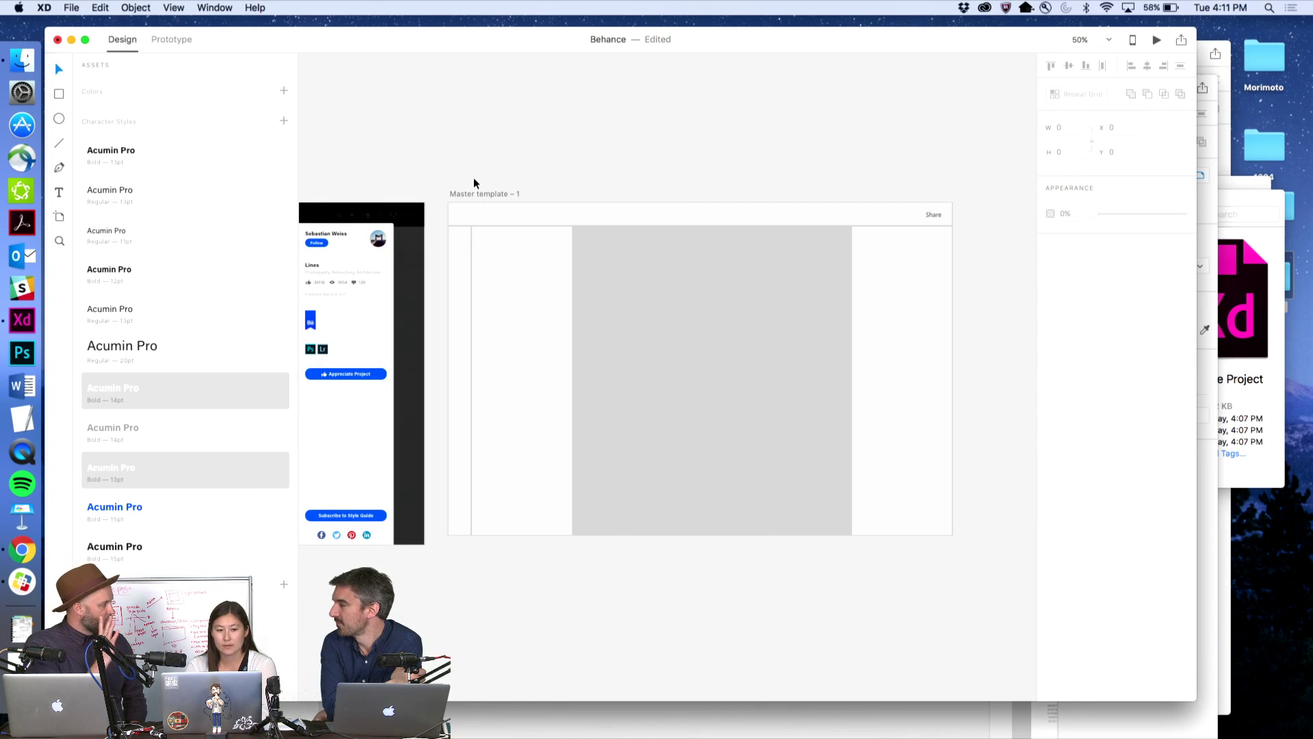
{"action": "key", "text": "z"}
{"action": "left_click_drag", "start_coordinate": [446, 187], "coordinate": [970, 571]}
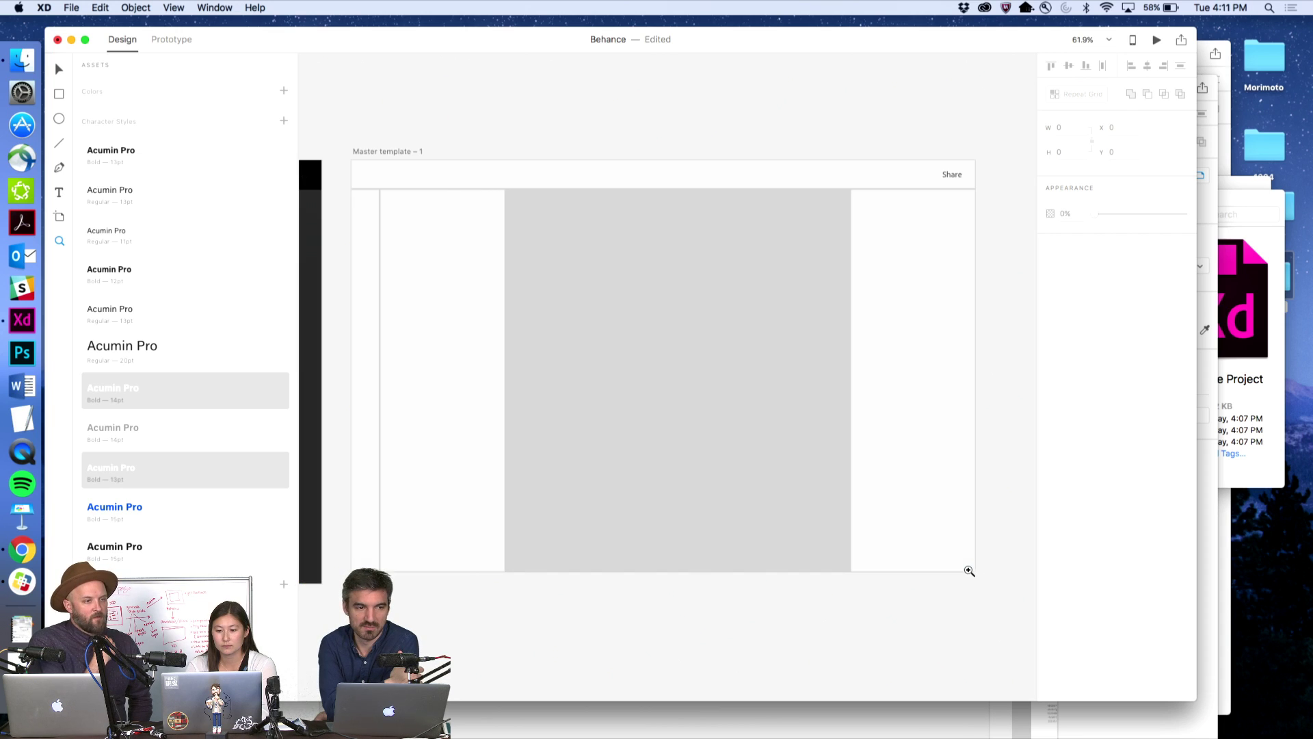
{"action": "key", "text": "v"}
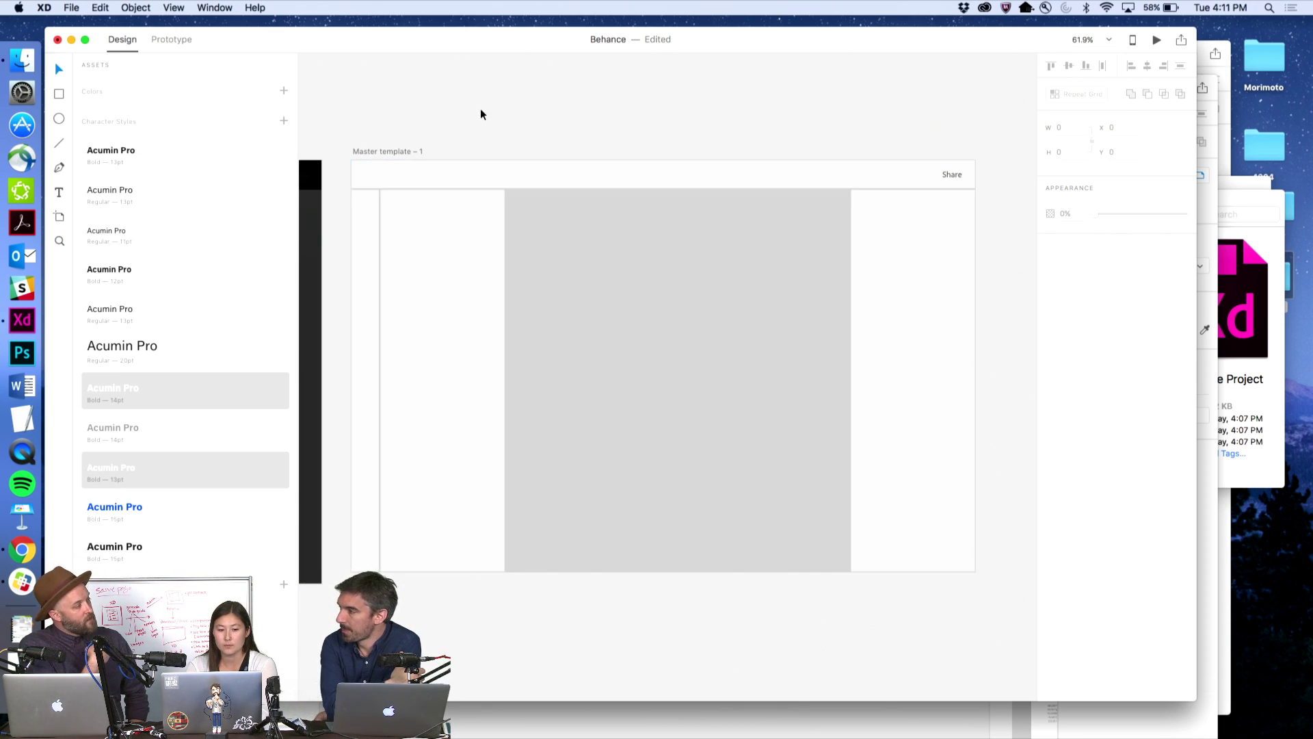
{"action": "mouse_move", "coordinate": [454, 43]}
{"action": "left_mouse_down"}
{"action": "mouse_move", "coordinate": [470, 48]}
{"action": "mouse_move", "coordinate": [458, 49]}
{"action": "left_mouse_up"}
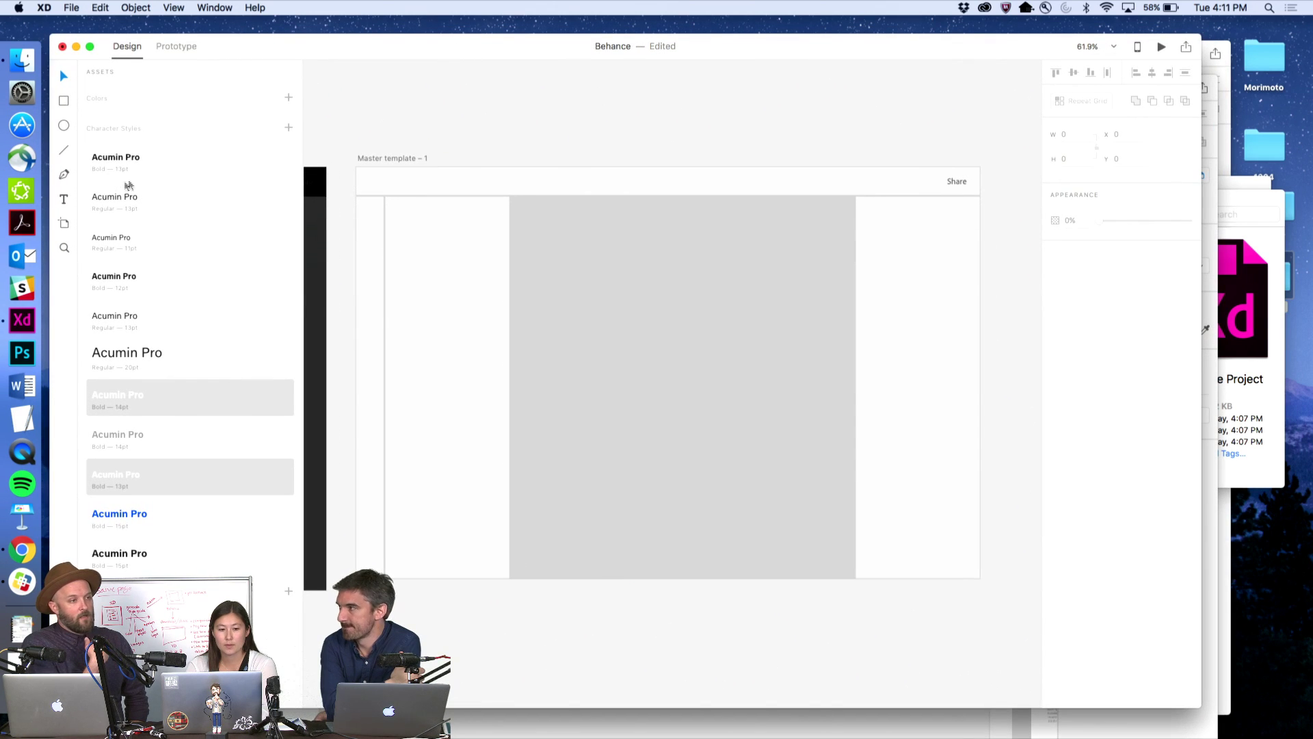
{"action": "left_click", "coordinate": [64, 126]}
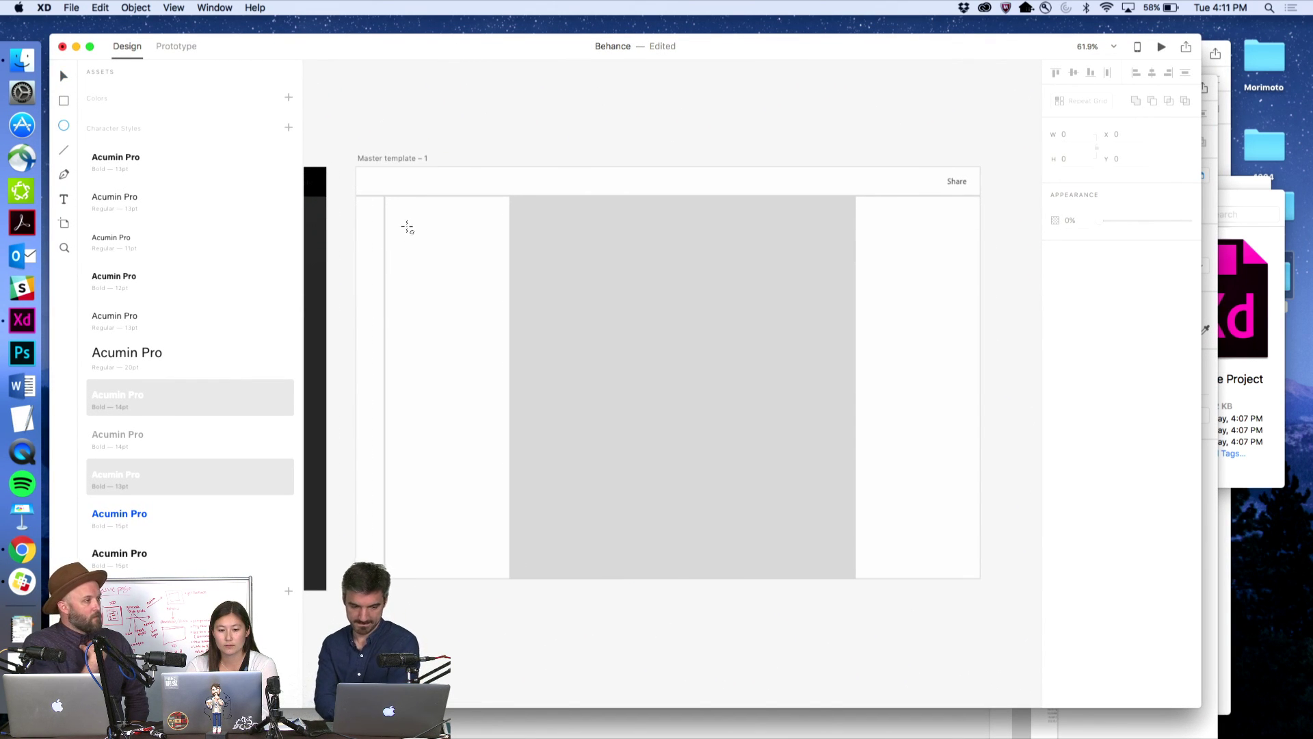
{"action": "left_click_drag", "start_coordinate": [400, 223], "coordinate": [420, 241]}
{"action": "key", "text": "v"}
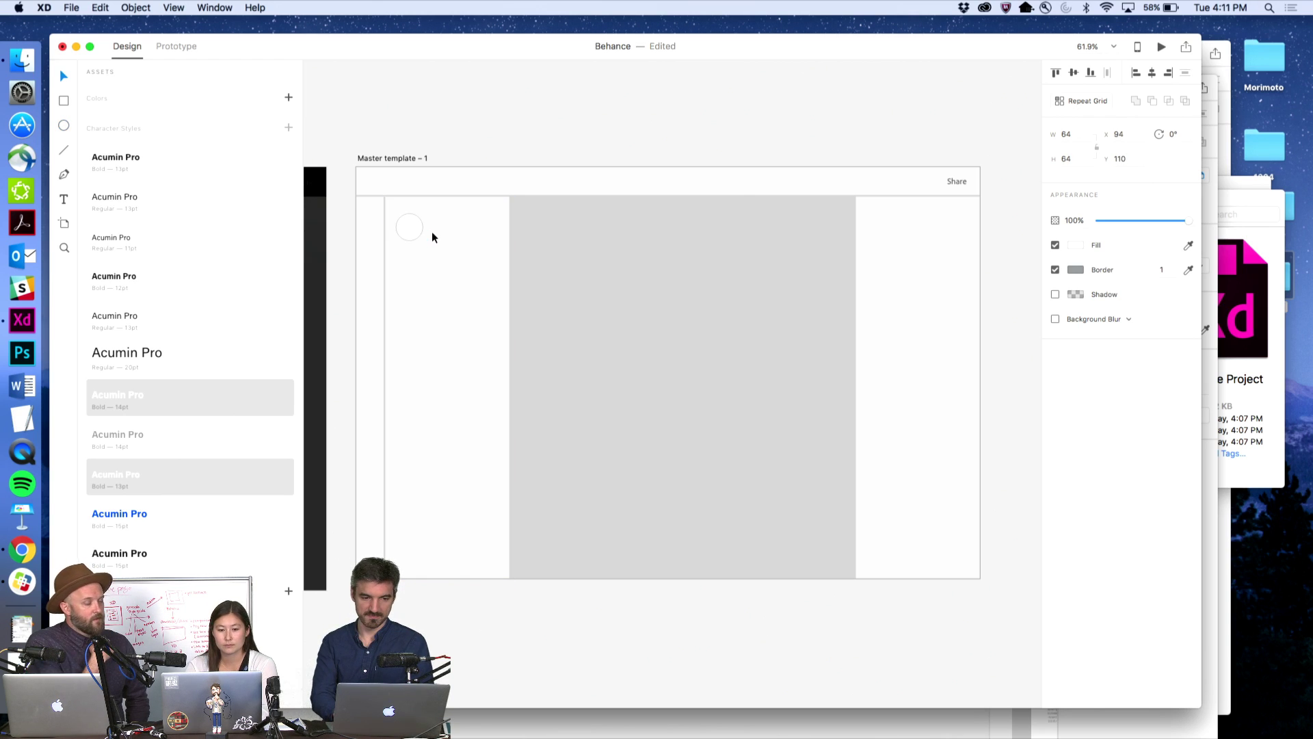
{"action": "key", "text": "shift+Up"}
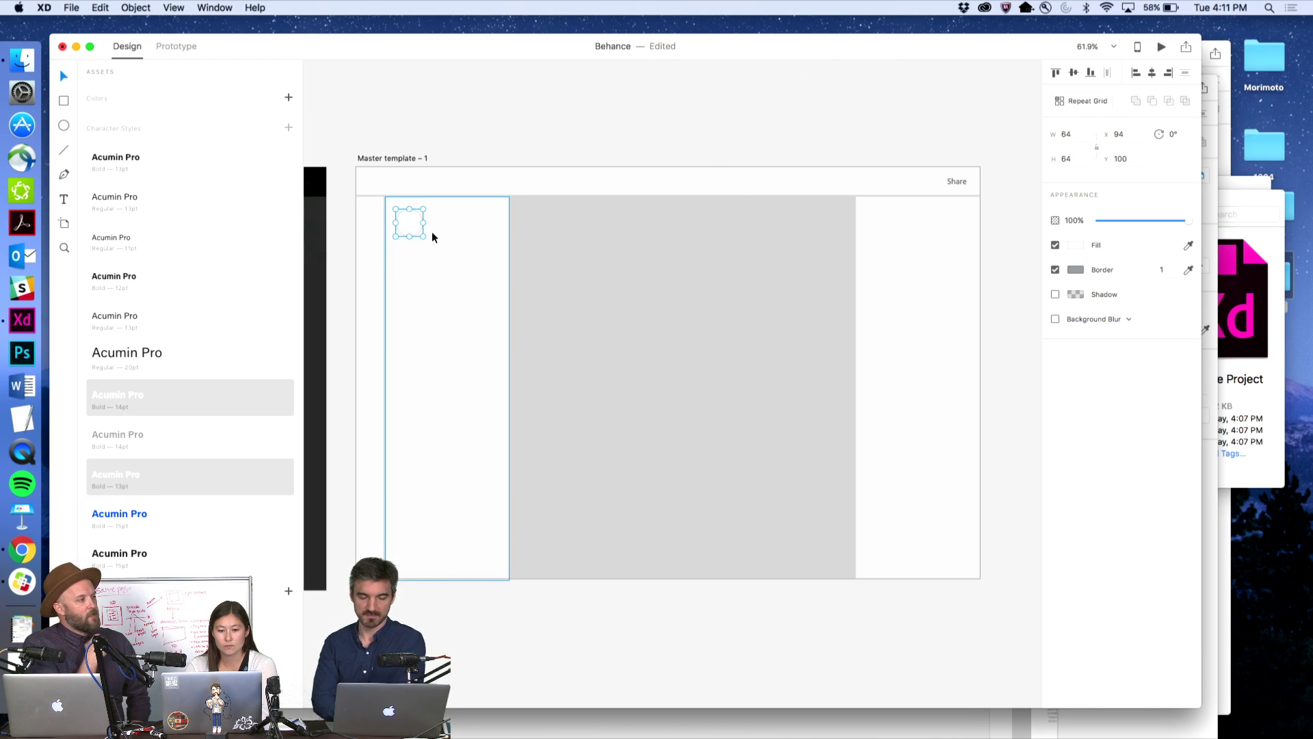
{"action": "left_click", "coordinate": [436, 109]}
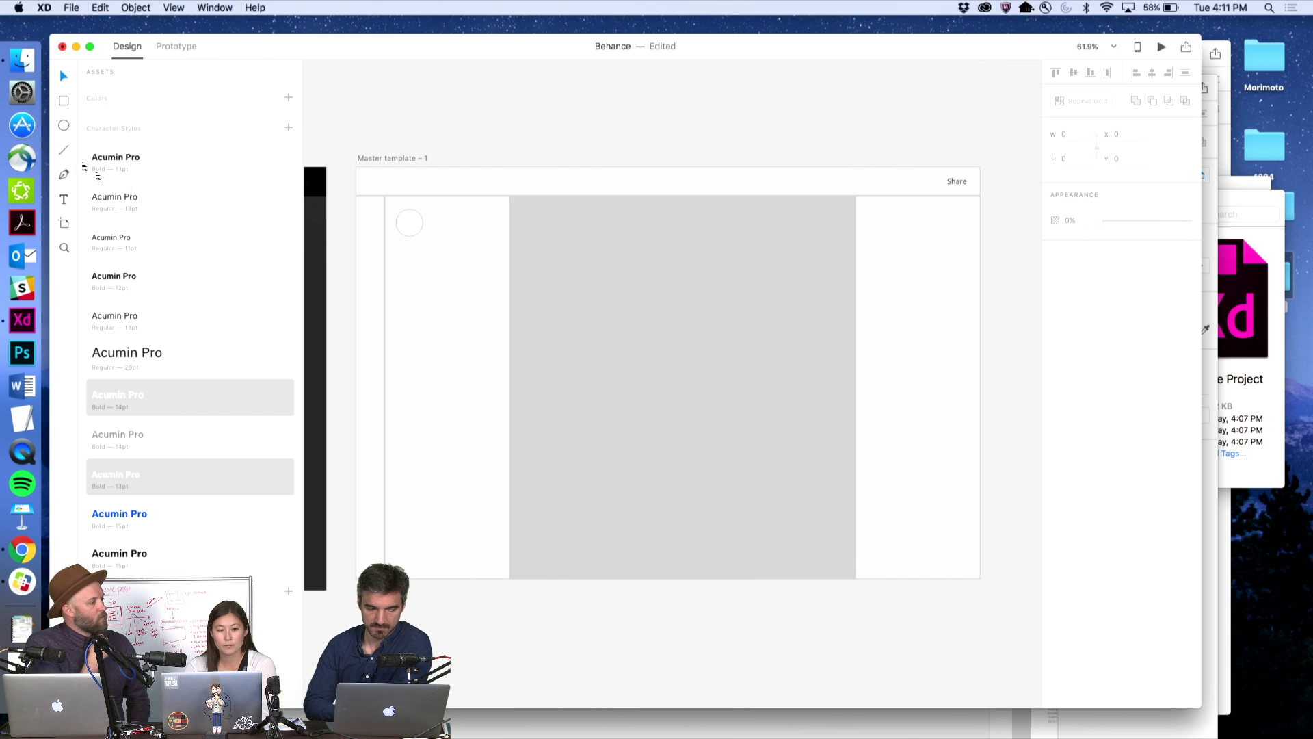
- Draw a rectangle about 238 × 100 beneath the circle in the side panel, then bring the circle to the front
{"action": "left_click", "coordinate": [64, 103]}
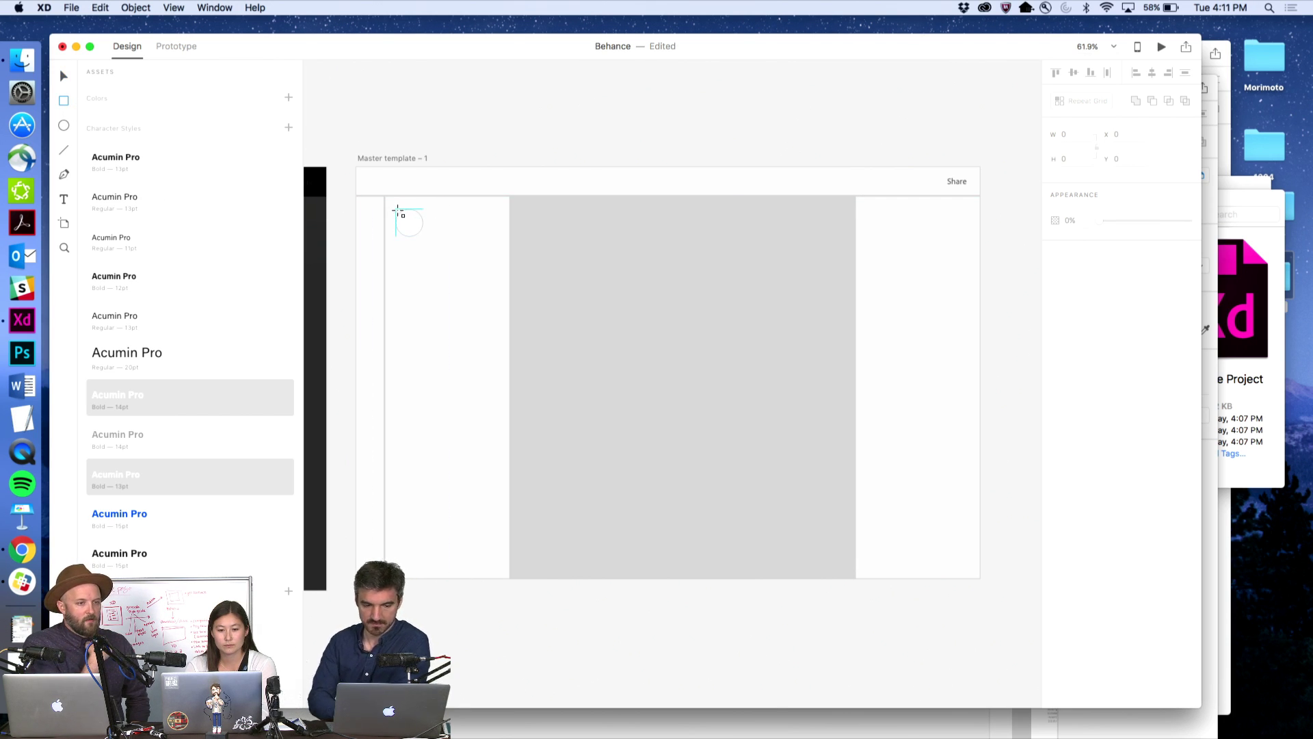
{"action": "left_click_drag", "start_coordinate": [397, 210], "coordinate": [465, 255]}
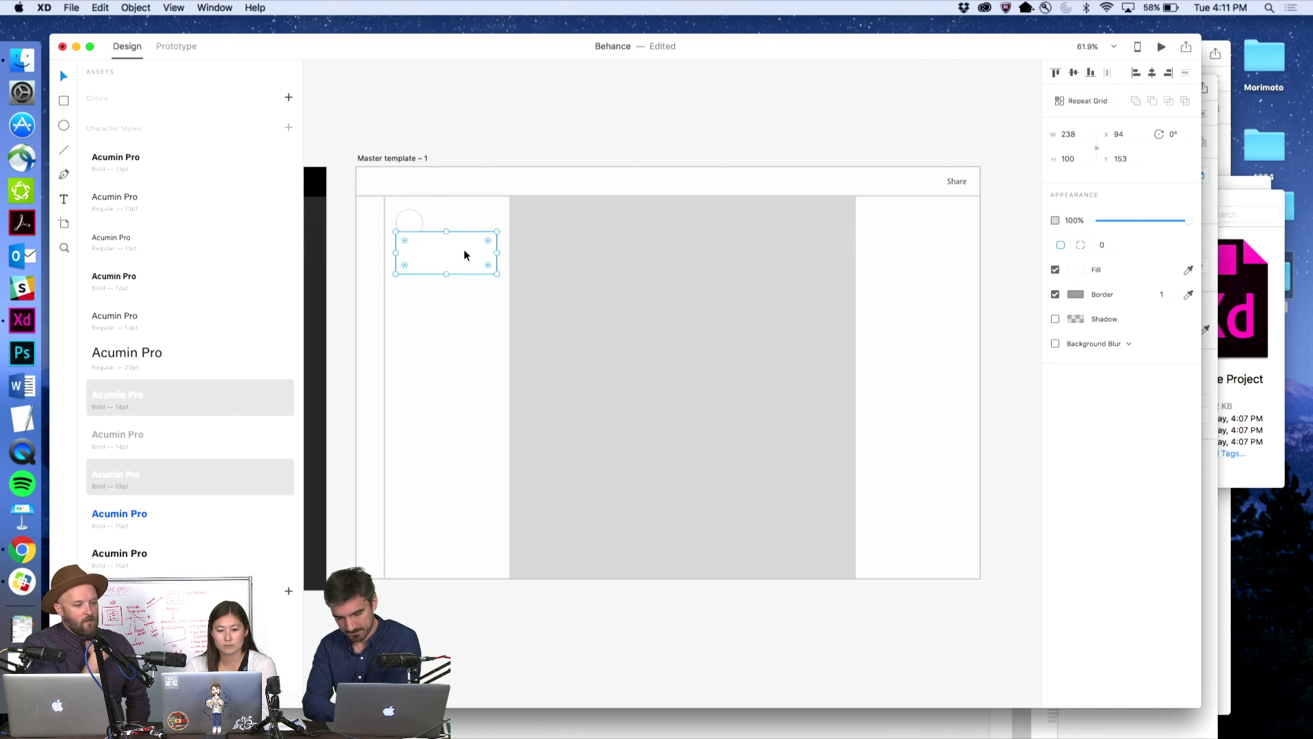
{"action": "left_click", "coordinate": [412, 227]}
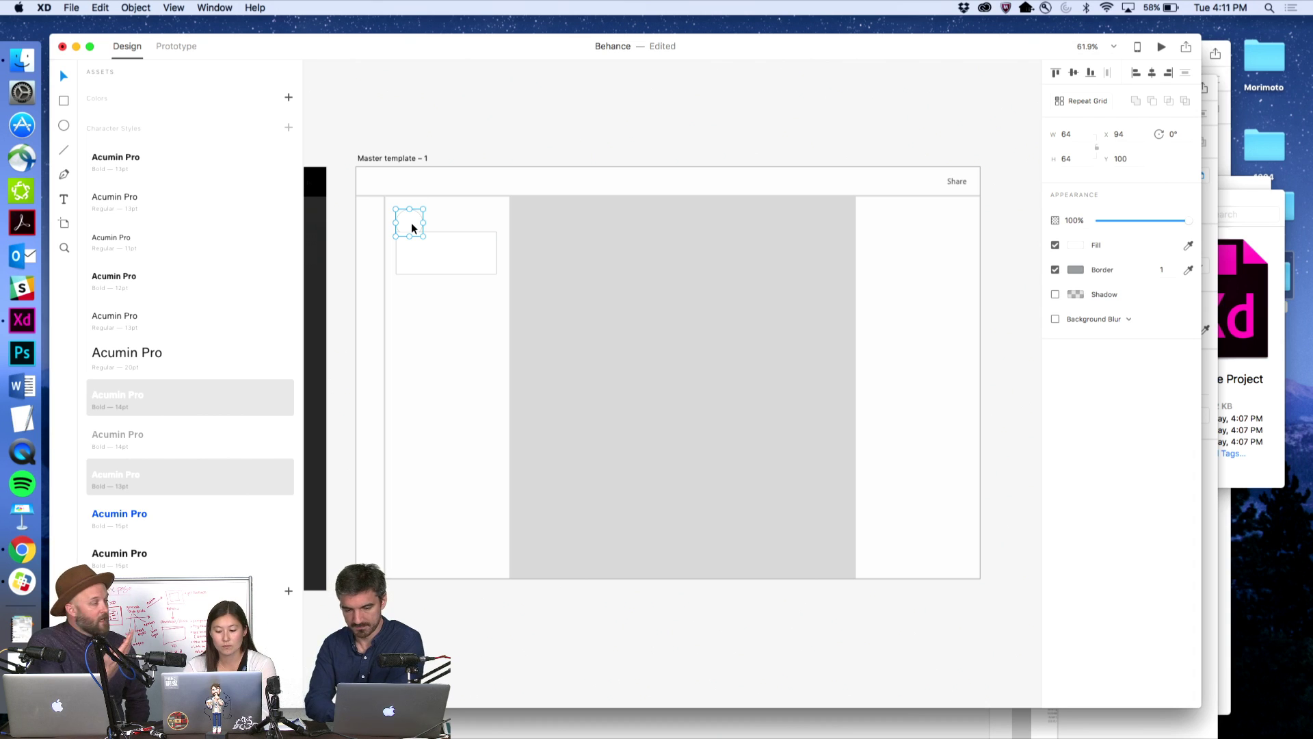
{"action": "right_click", "coordinate": [407, 221]}
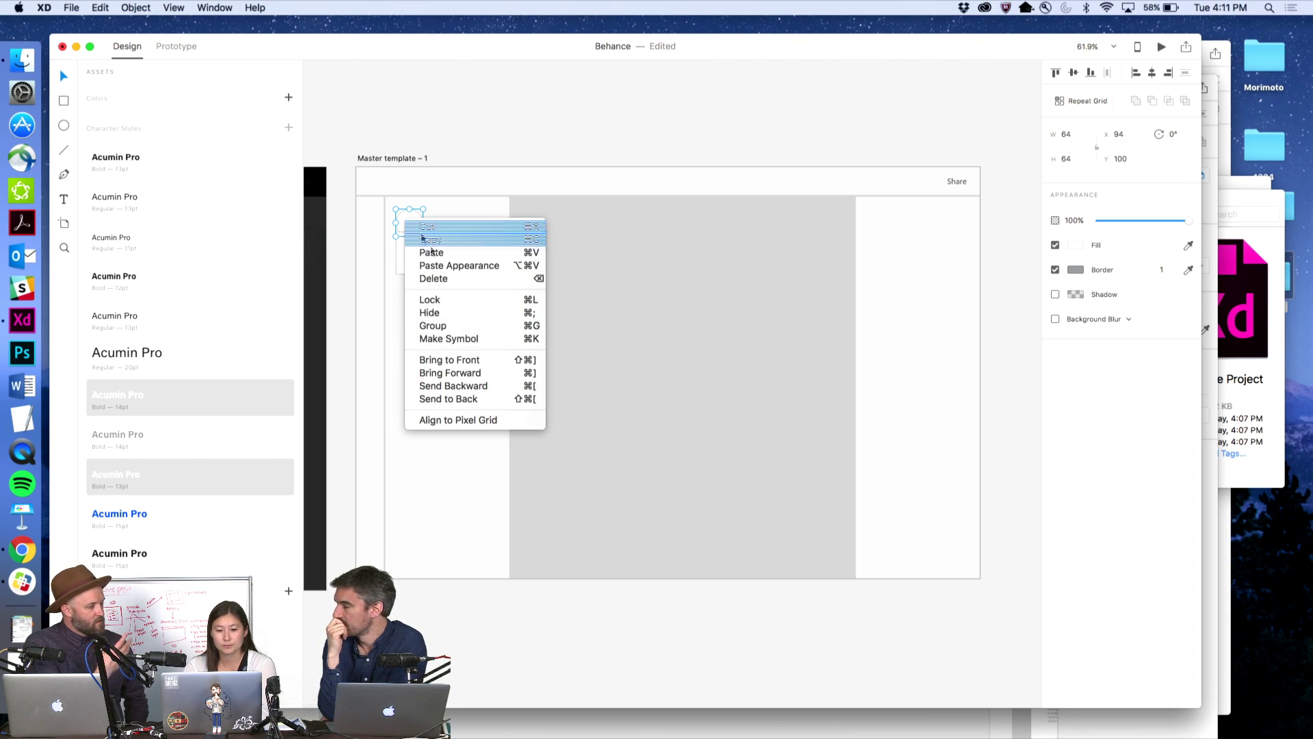
{"action": "left_click", "coordinate": [470, 360]}
{"action": "left_click", "coordinate": [456, 153]}
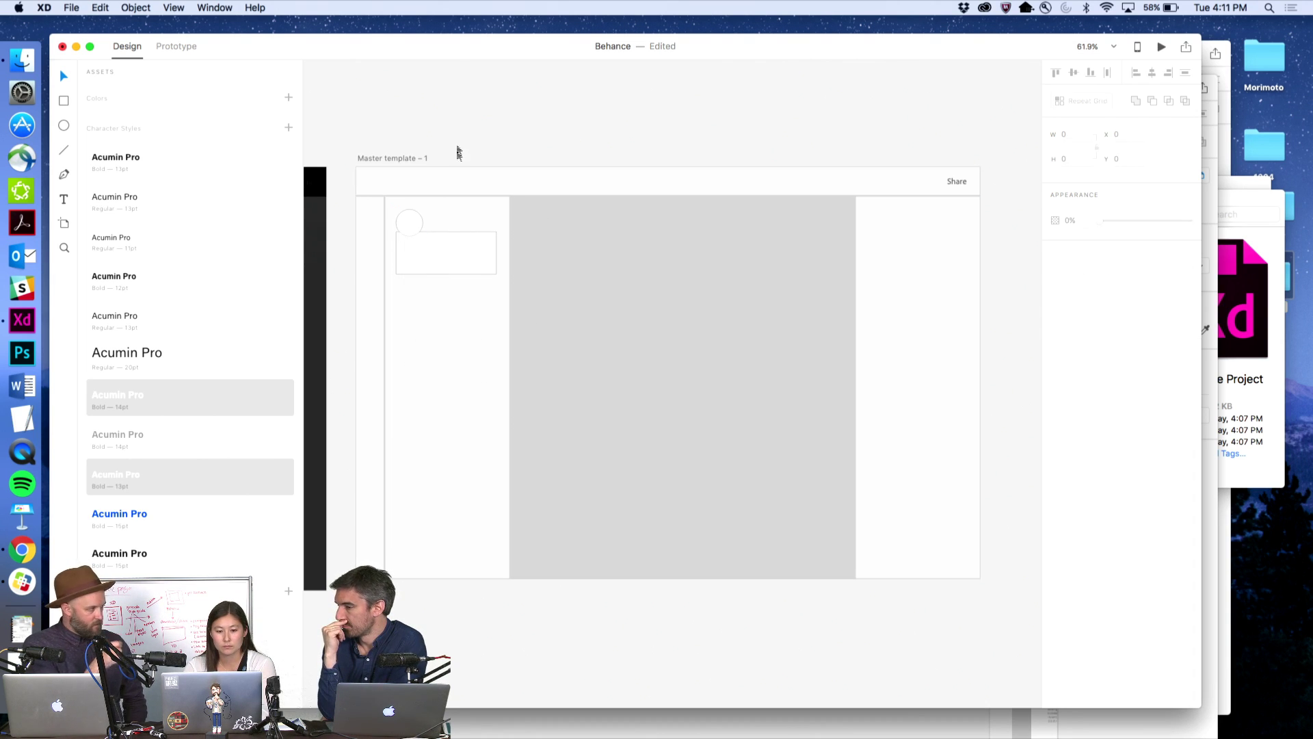
- Overlap the circle with the rectangle's lower edge, then nudge both shapes together to X 96, Y 98
{"action": "left_click_drag", "start_coordinate": [410, 220], "coordinate": [466, 242]}
{"action": "left_click", "coordinate": [478, 260], "text": "shift"}
{"action": "key", "text": "alt"}
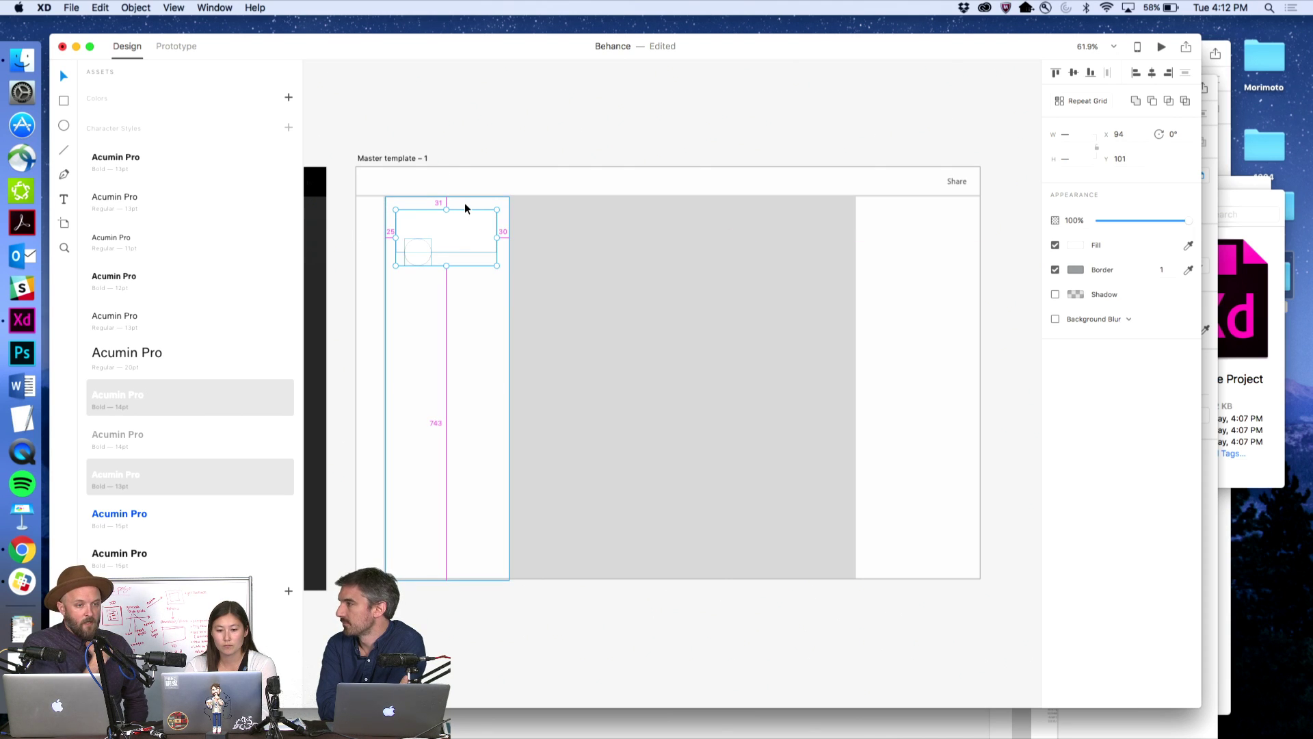
{"action": "key", "text": "Right"}
{"action": "key", "text": "Up"}
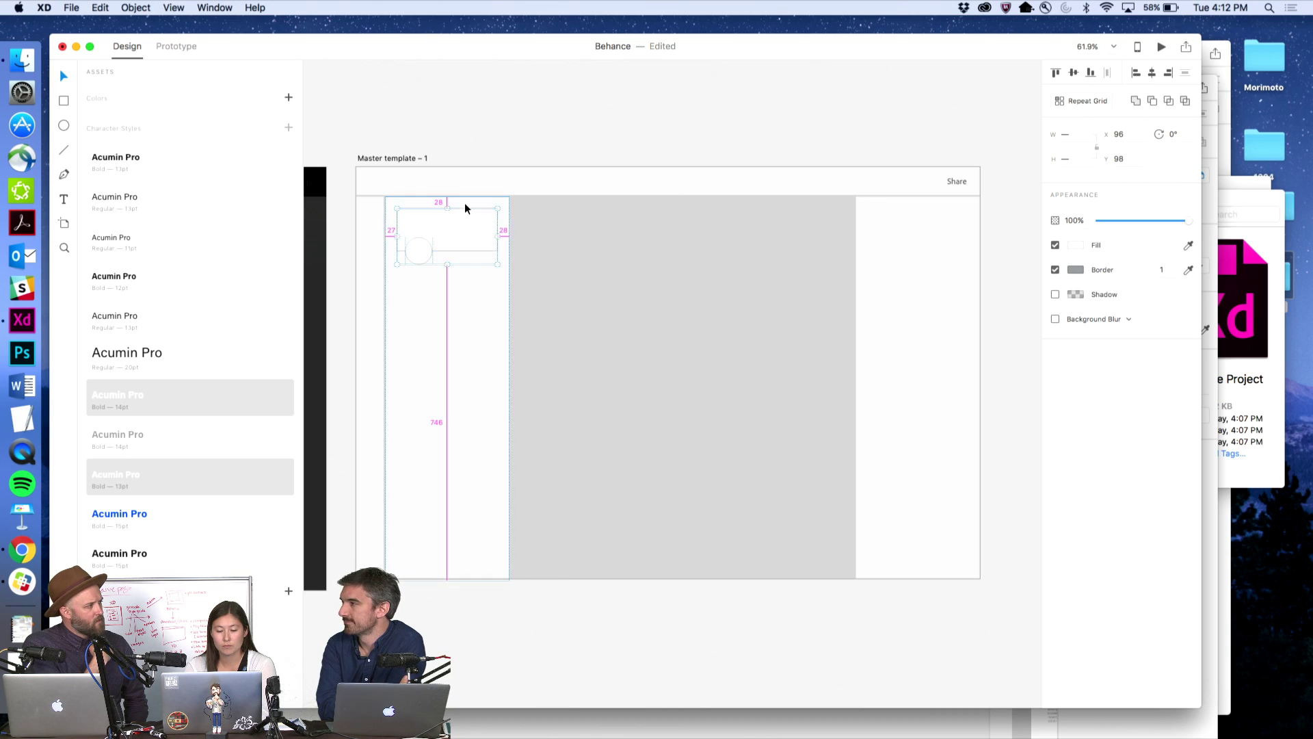
{"action": "left_click", "coordinate": [481, 136]}
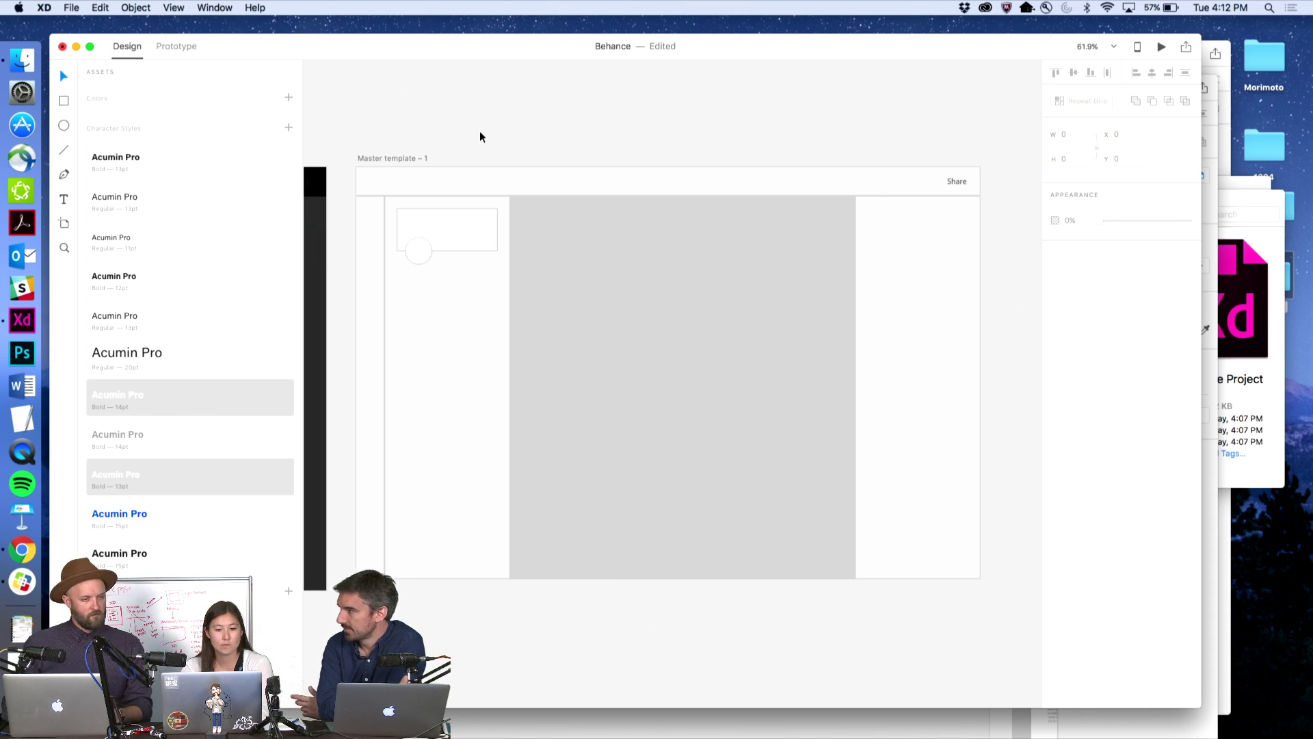
- Add a "Style Guide" text label and place it beside the circle, with both just below the rectangle in the side panel
{"action": "key", "text": "t"}
{"action": "left_click_drag", "start_coordinate": [442, 138], "coordinate": [526, 159]}
{"action": "type", "text": "Style"}
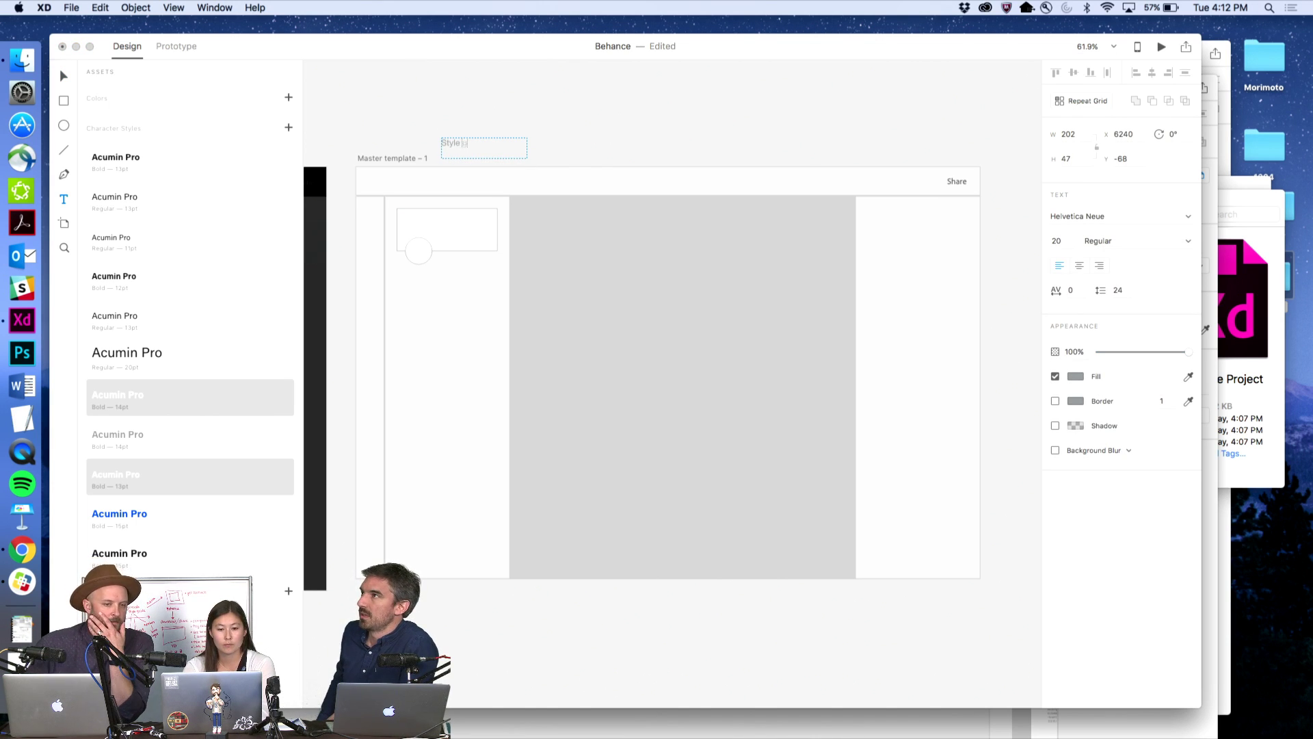
{"action": "type", "text": " Giud"}
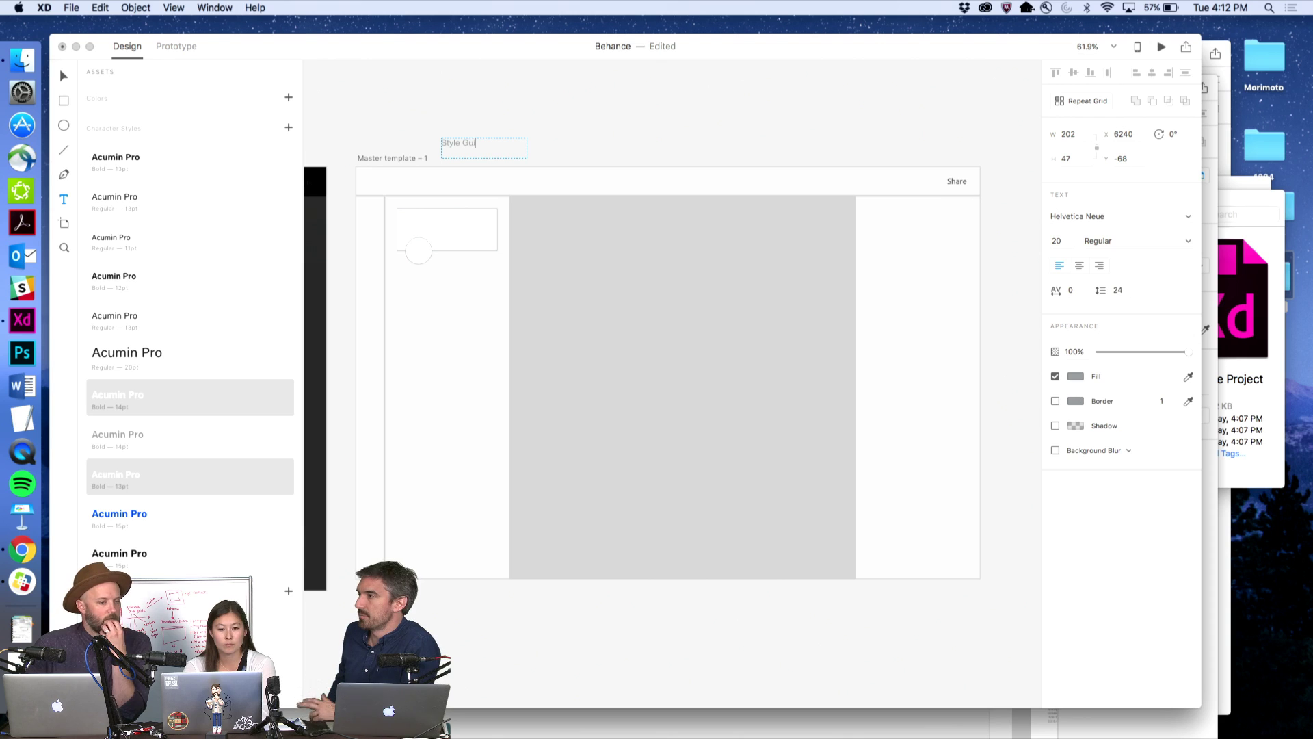
{"action": "type", "text": "de"}
{"action": "key", "text": "Escape"}
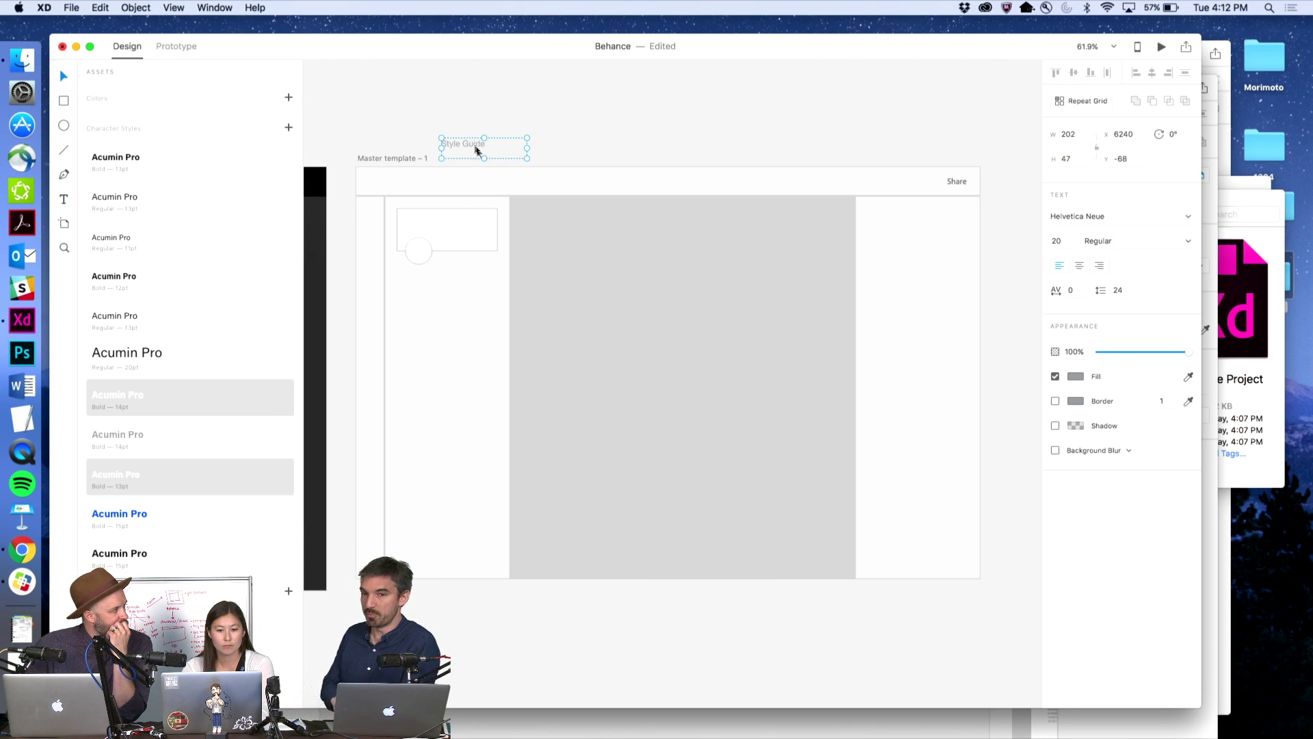
{"action": "left_click_drag", "start_coordinate": [478, 147], "coordinate": [457, 273]}
{"action": "left_click", "coordinate": [457, 264]}
{"action": "left_click", "coordinate": [465, 147]}
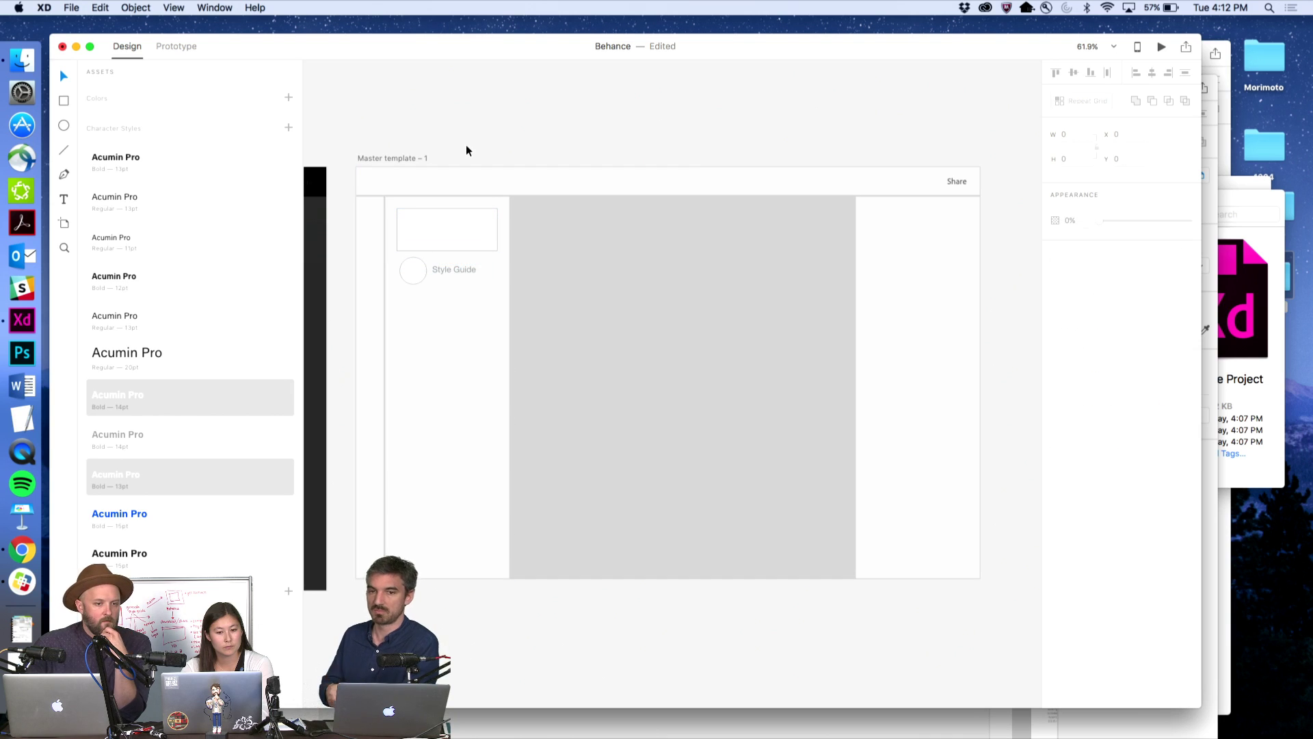
- Add a white rectangle about 640 × 405 on the grey canvas area of Master template – 1
{"action": "left_click", "coordinate": [434, 215]}
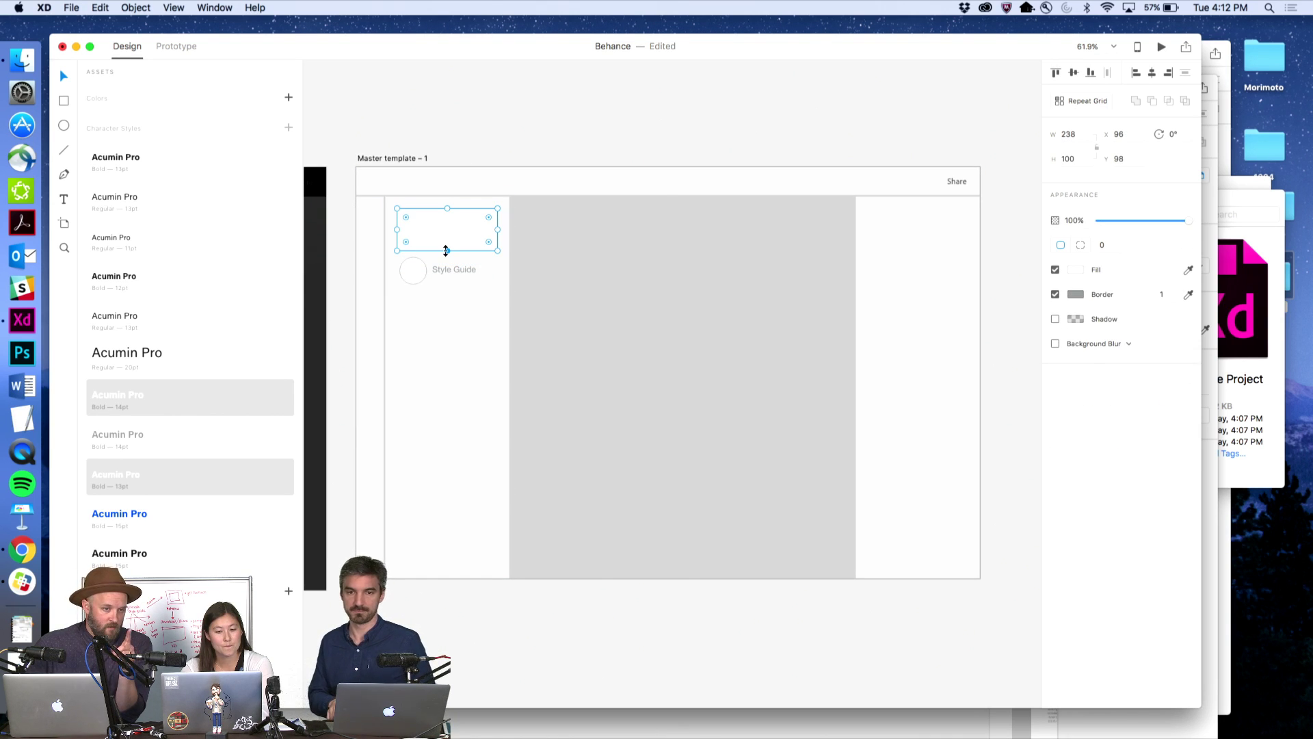
{"action": "left_click", "coordinate": [448, 134]}
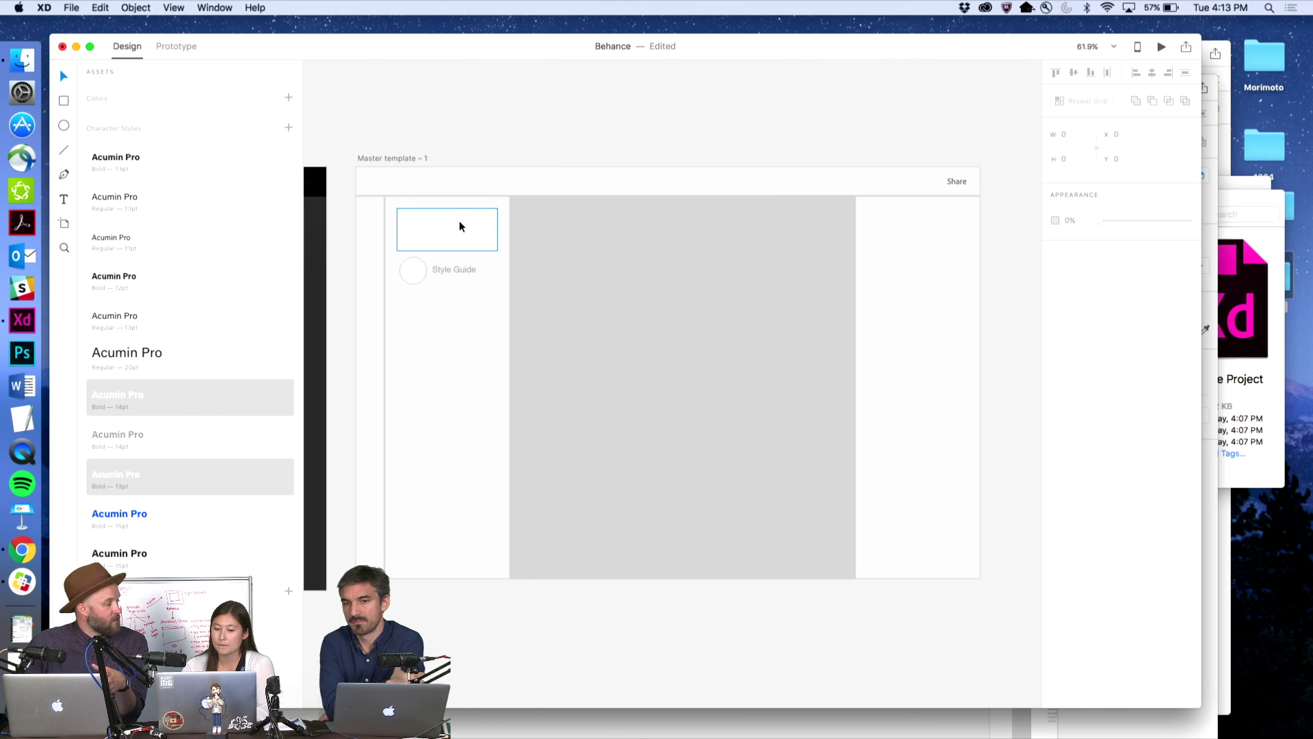
{"action": "left_click_drag", "start_coordinate": [449, 226], "coordinate": [816, 455]}
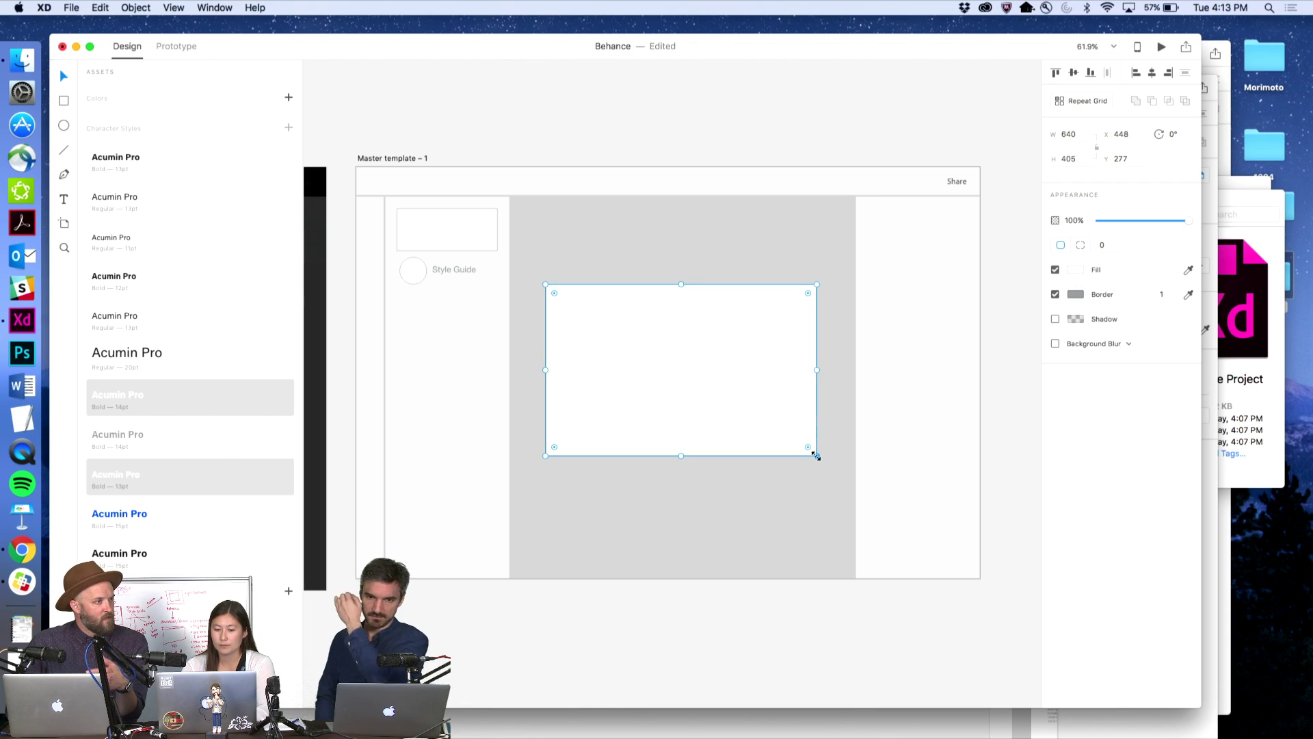
{"action": "left_click", "coordinate": [663, 144]}
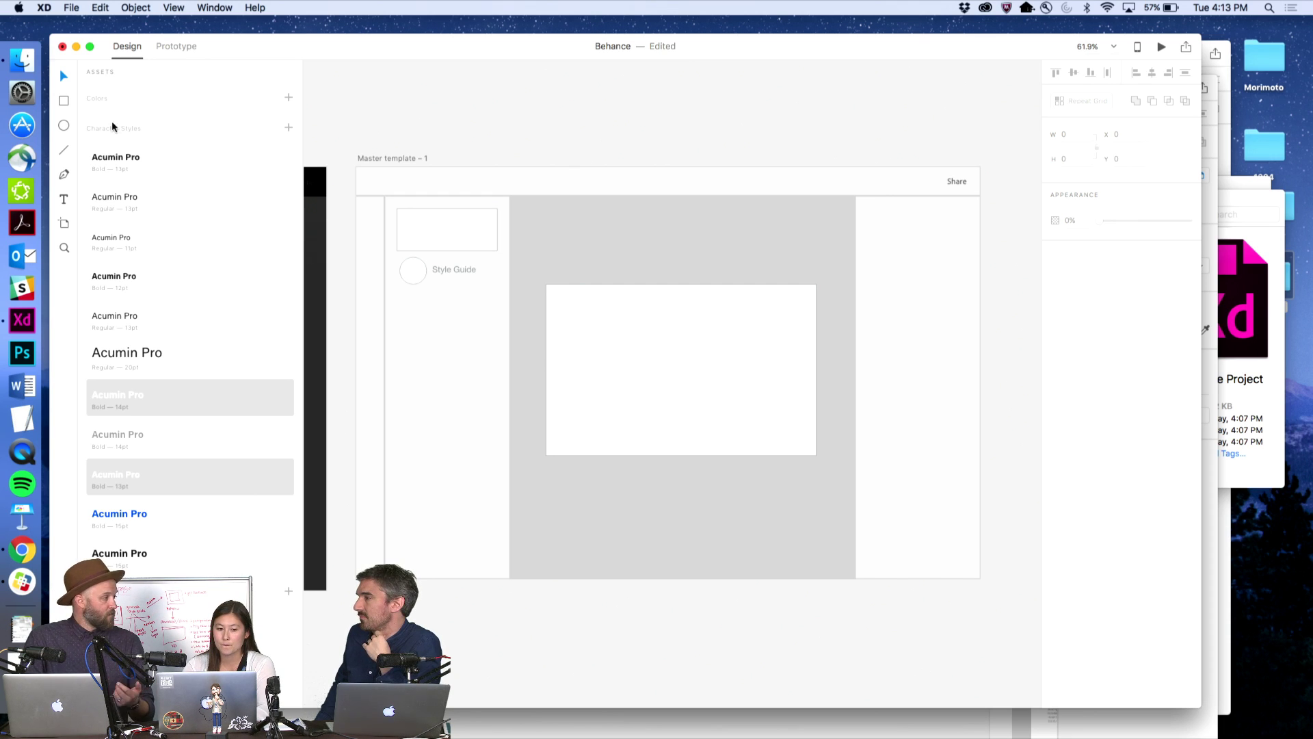
- Reshape the white canvas rectangle to a portrait page about 376 × 527 and centre it on the grey area at X 584, Y 245
{"action": "key", "text": "v"}
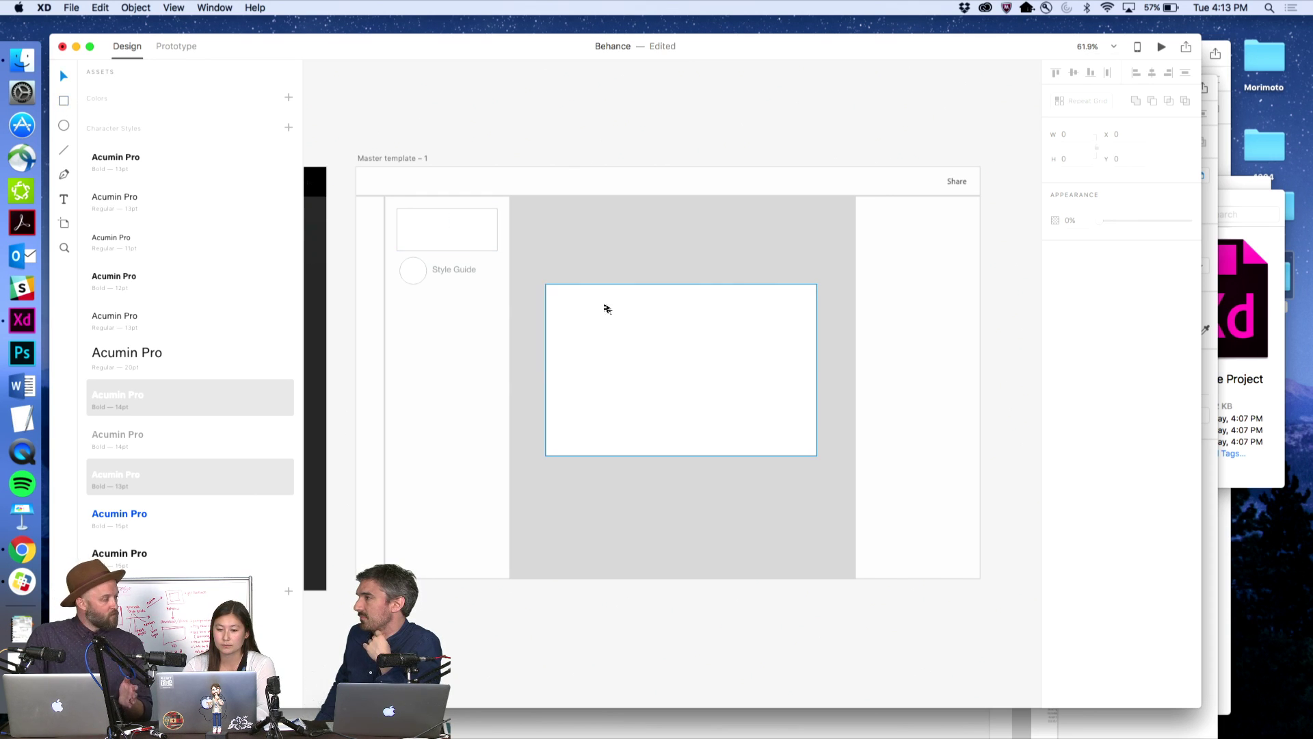
{"action": "left_click", "coordinate": [606, 308]}
{"action": "left_click_drag", "start_coordinate": [817, 376], "coordinate": [668, 378]}
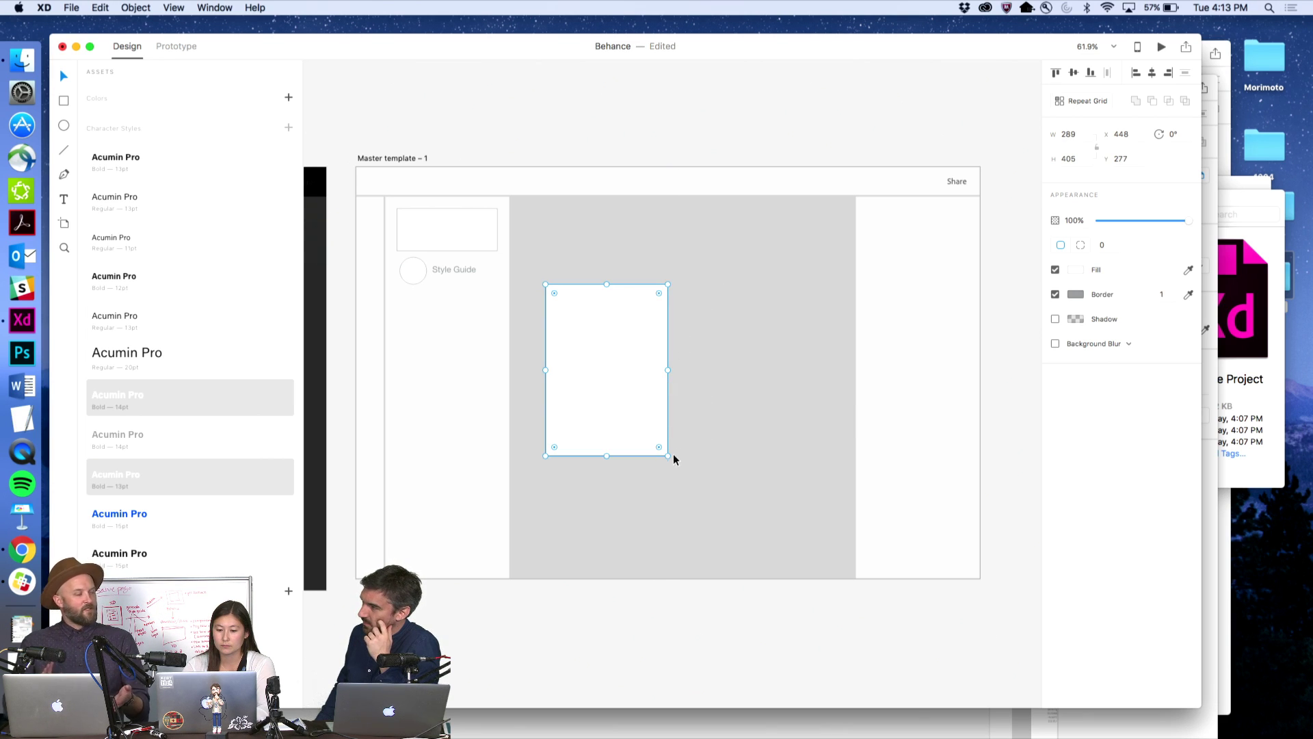
{"action": "left_click_drag", "start_coordinate": [666, 455], "coordinate": [705, 507]}
{"action": "left_click_drag", "start_coordinate": [644, 405], "coordinate": [695, 384]}
{"action": "key", "text": "Right"}
{"action": "key", "text": "Right"}
{"action": "key", "text": "Right"}
{"action": "key", "text": "Right"}
{"action": "key", "text": "Right"}
{"action": "key", "text": "Right"}
{"action": "key", "text": "Right"}
{"action": "key", "text": "Right"}
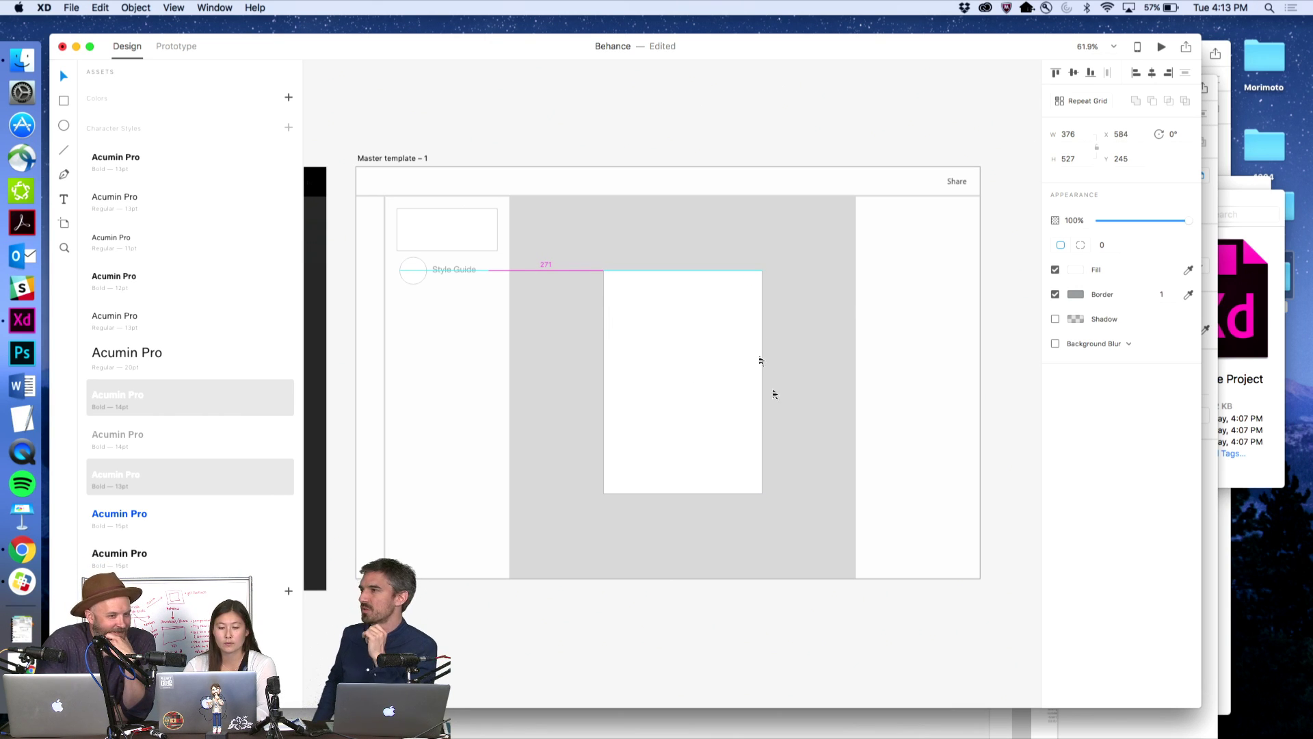
{"action": "left_click", "coordinate": [602, 162]}
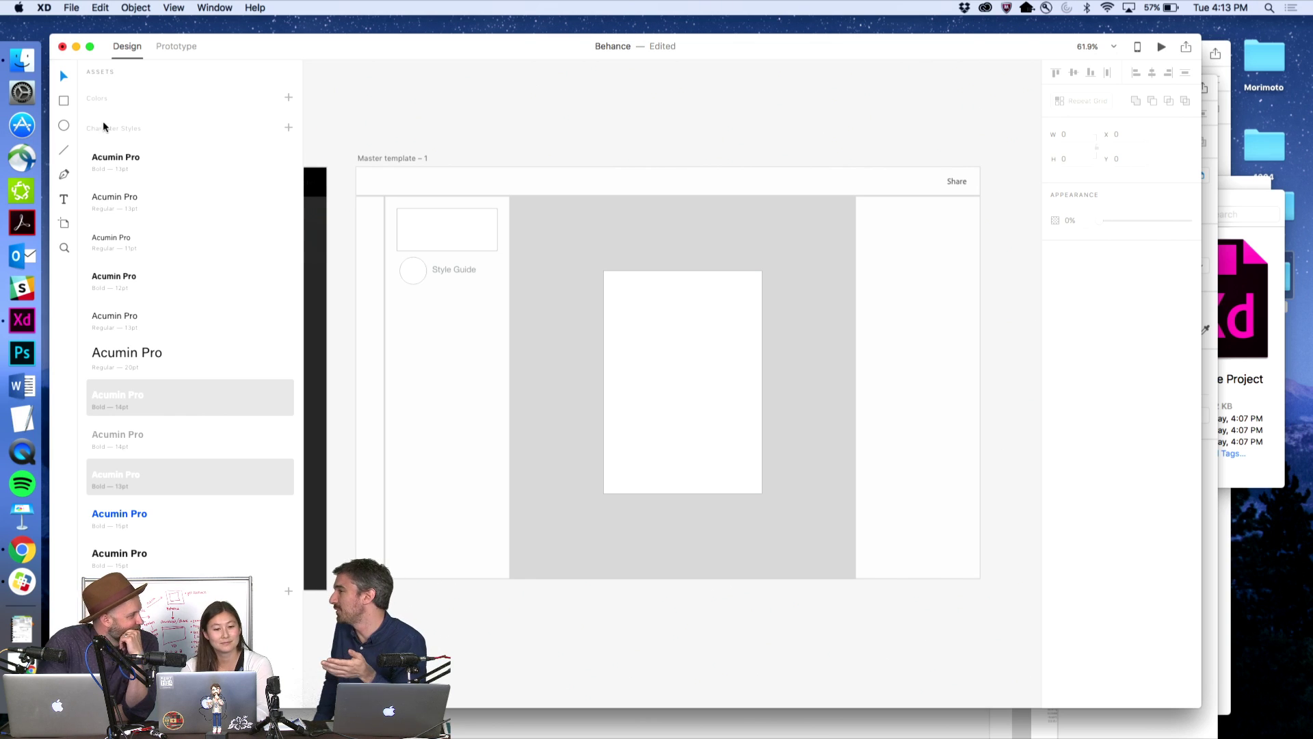
- Draw a 376 × 59 header bar across the top of the white page and fill it light grey
{"action": "left_click", "coordinate": [64, 101]}
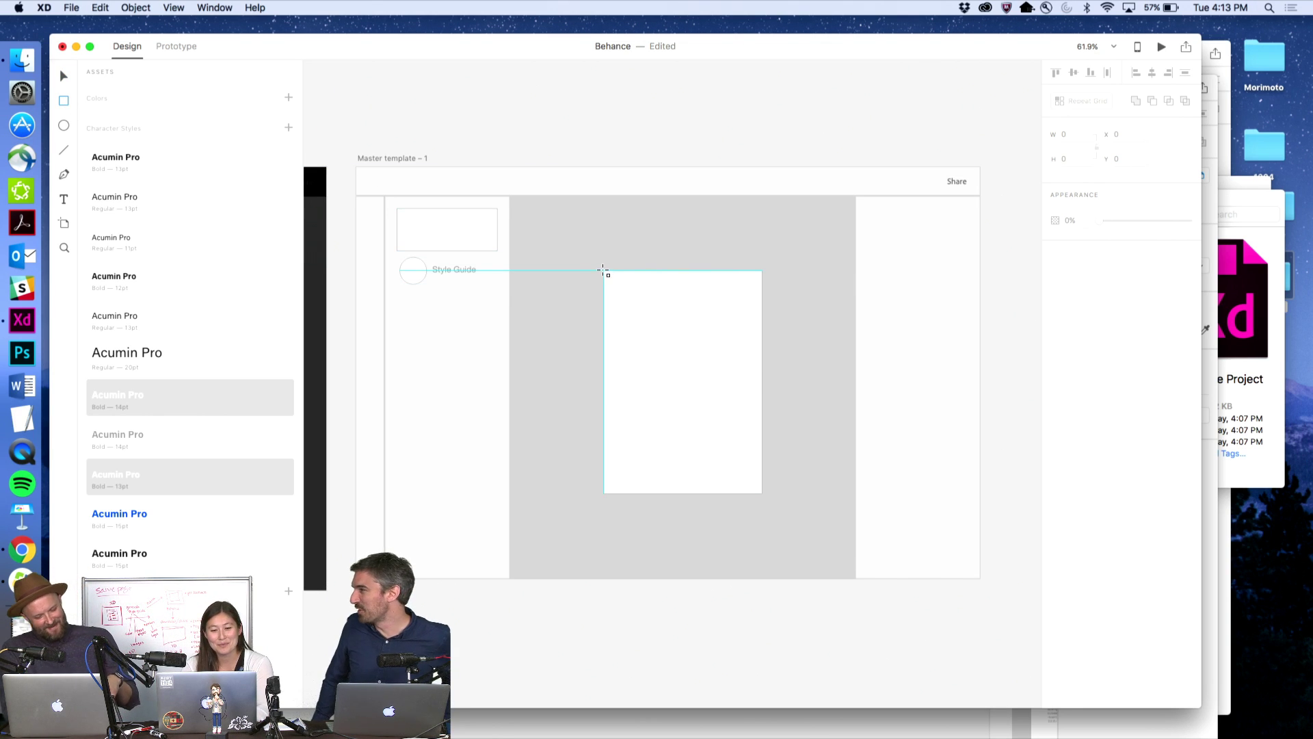
{"action": "mouse_move", "coordinate": [604, 271]}
{"action": "left_mouse_down"}
{"action": "mouse_move", "coordinate": [669, 293]}
{"action": "mouse_move", "coordinate": [763, 295]}
{"action": "left_mouse_up"}
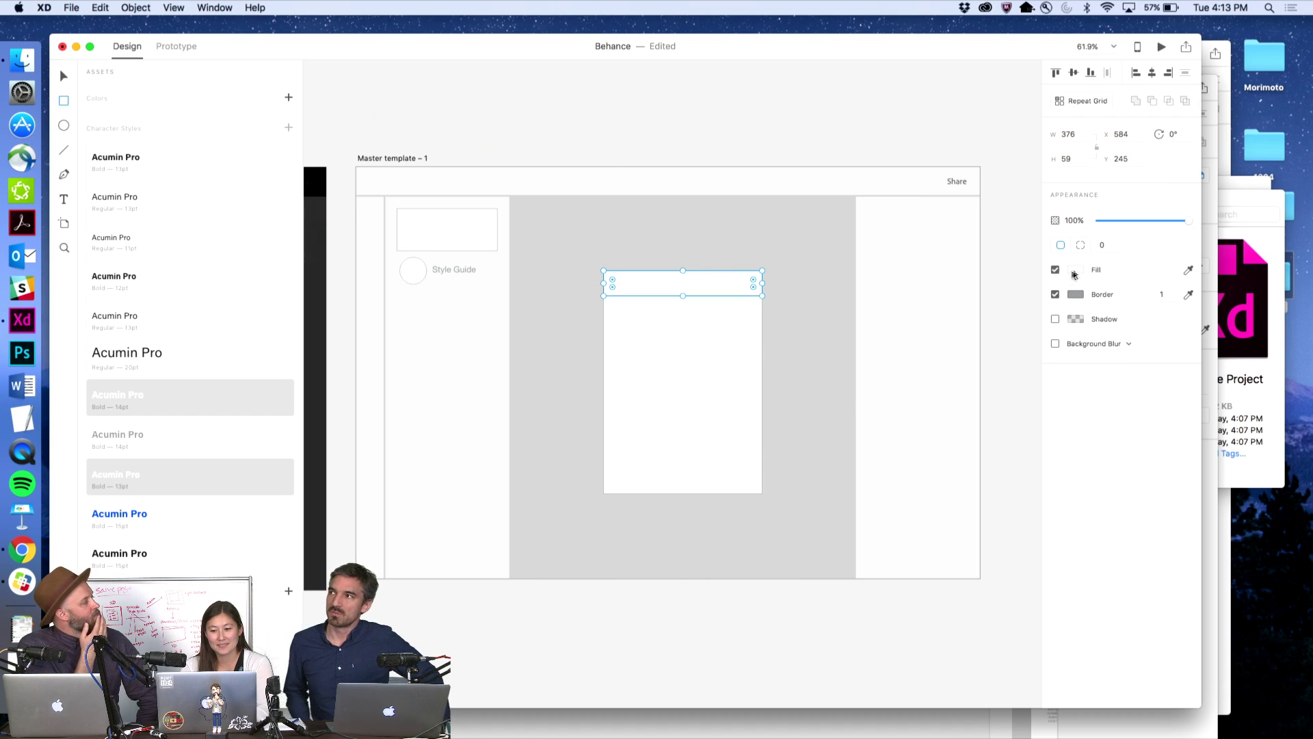
{"action": "left_click", "coordinate": [1075, 269]}
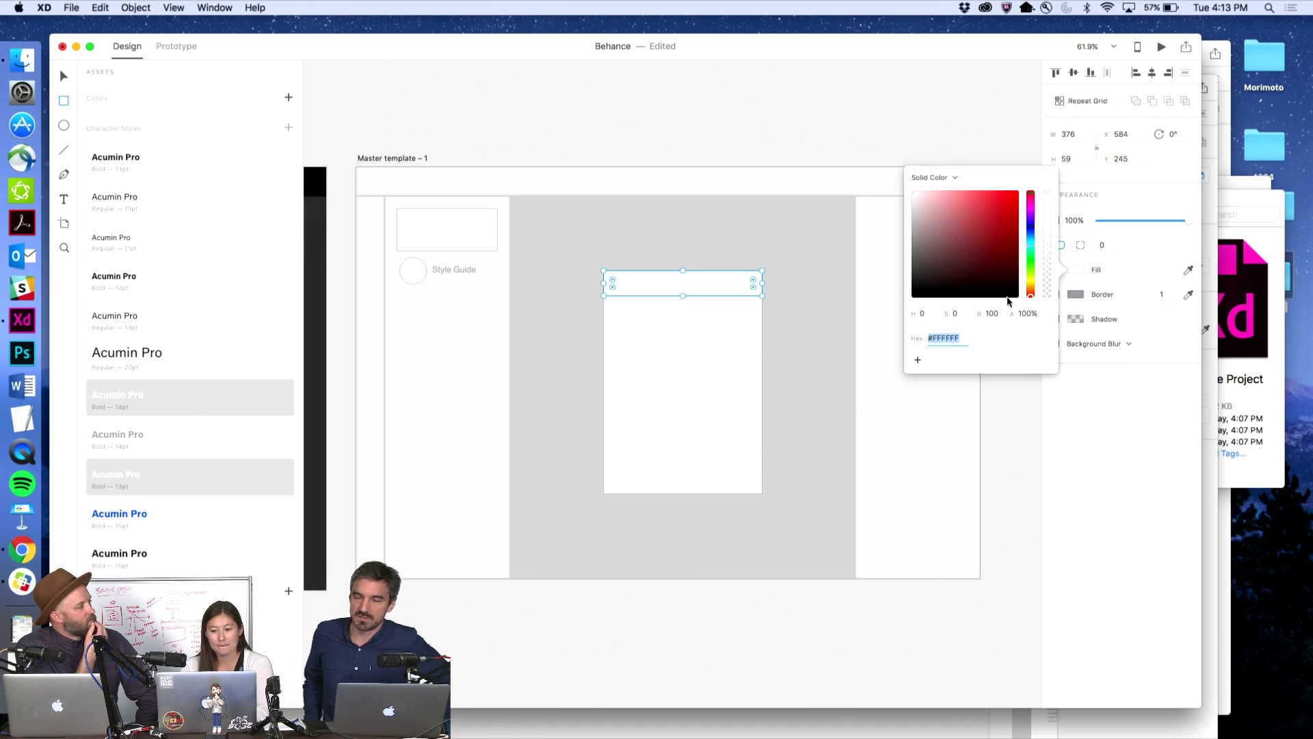
{"action": "left_click", "coordinate": [913, 195]}
{"action": "left_click_drag", "start_coordinate": [912, 196], "coordinate": [913, 204]}
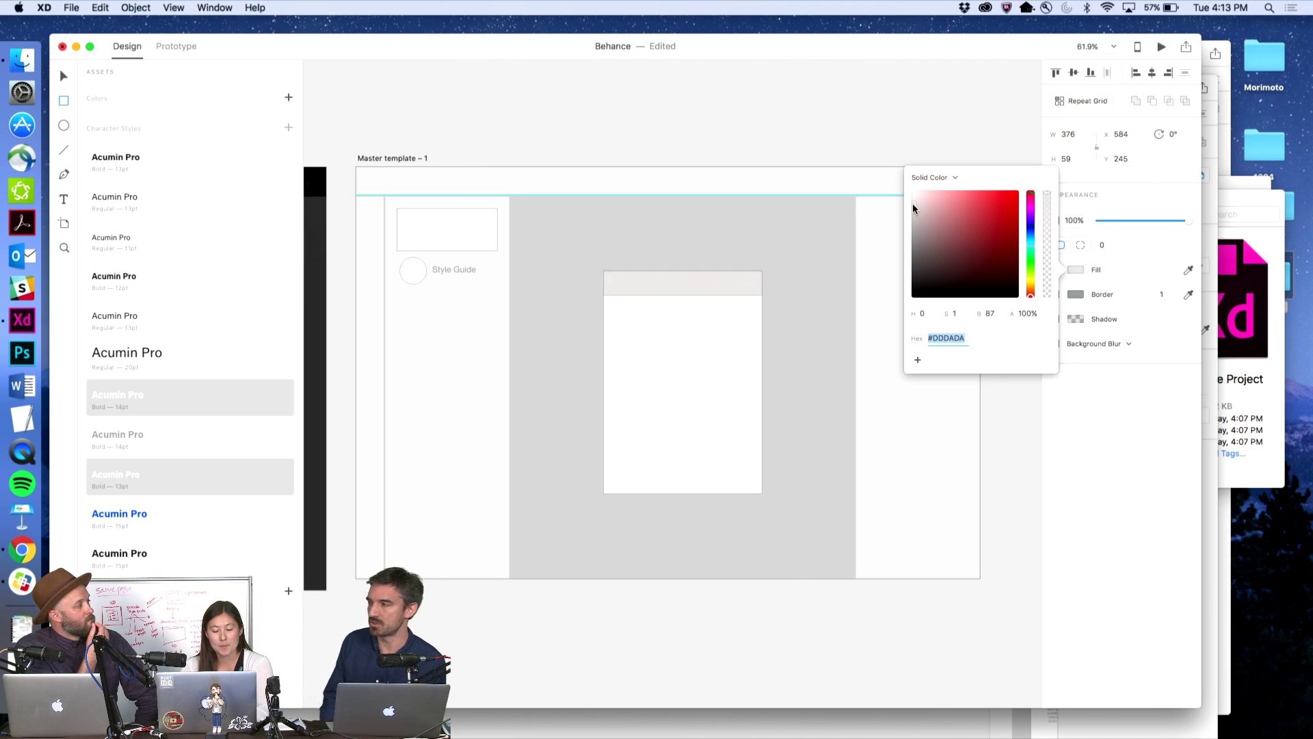
{"action": "key", "text": "Escape"}
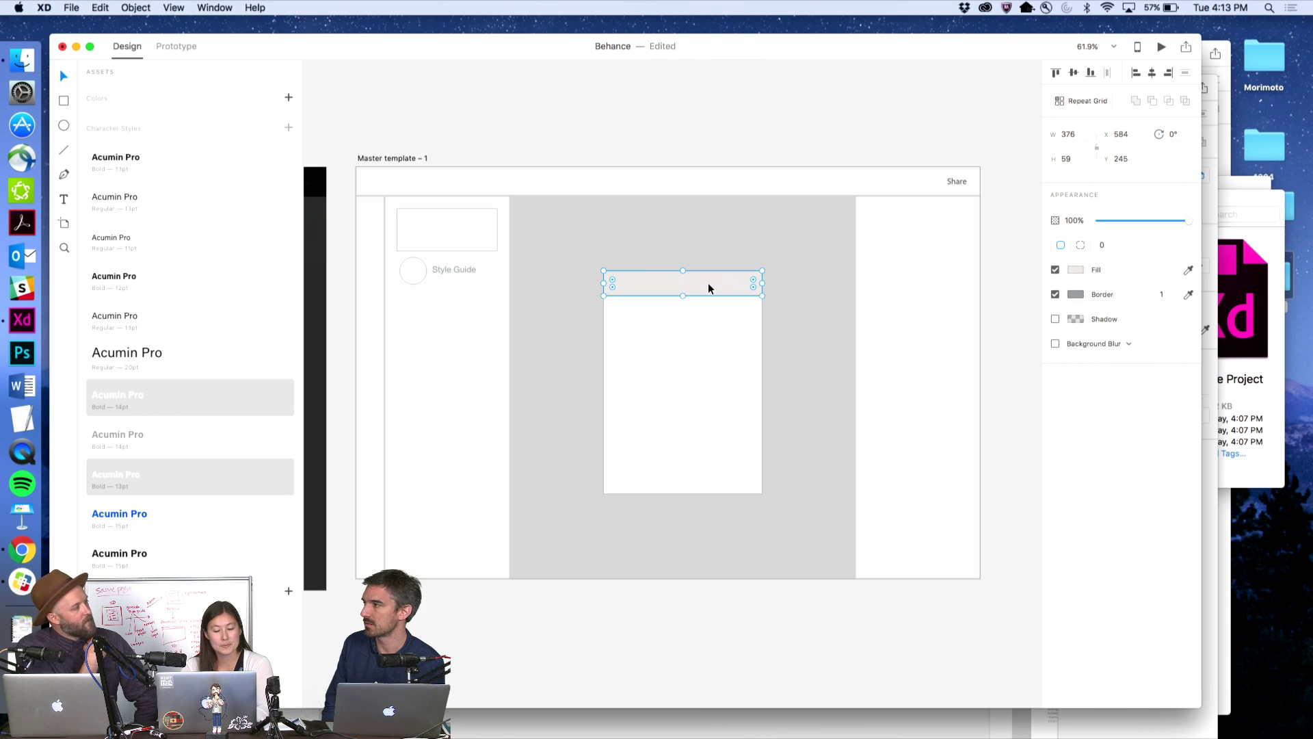
- Copy the header bar to the page's lower part and shape it into a button about 163 × 45 with corner radius 30
{"action": "left_click_drag", "start_coordinate": [661, 279], "coordinate": [697, 462]}
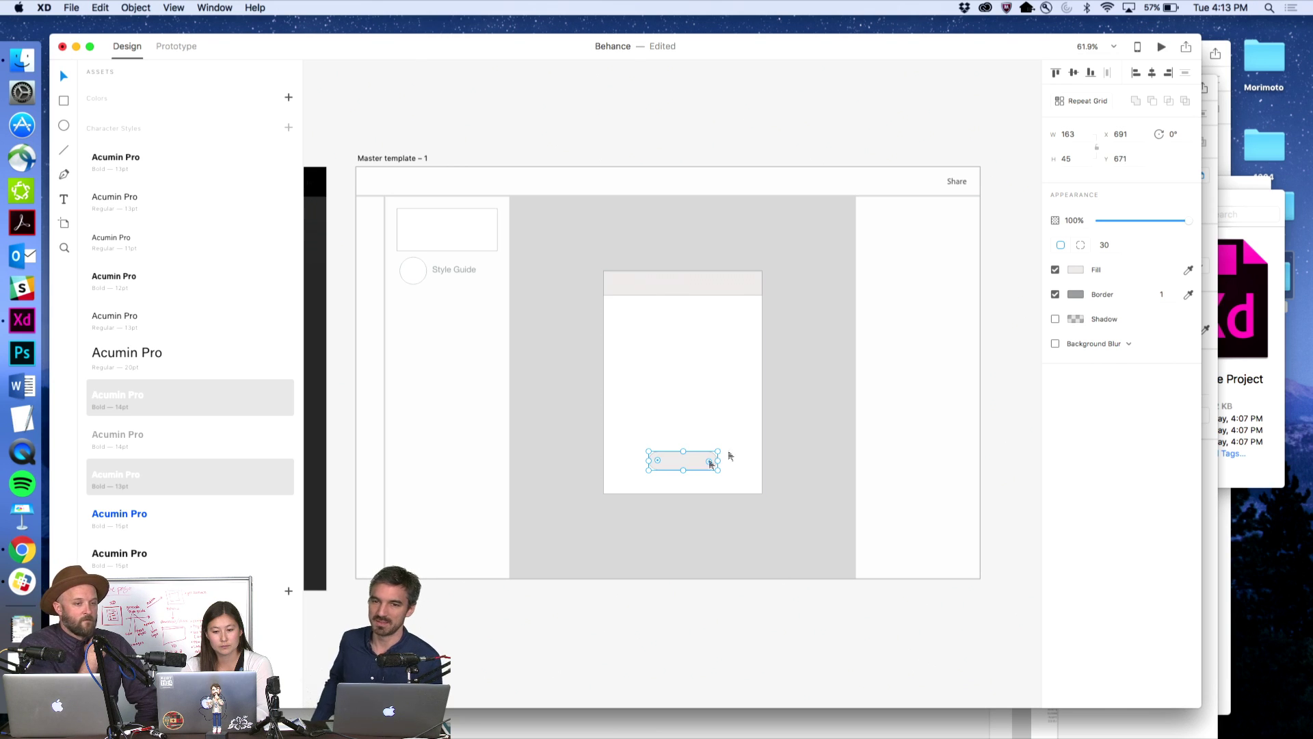
{"action": "left_click", "coordinate": [710, 135]}
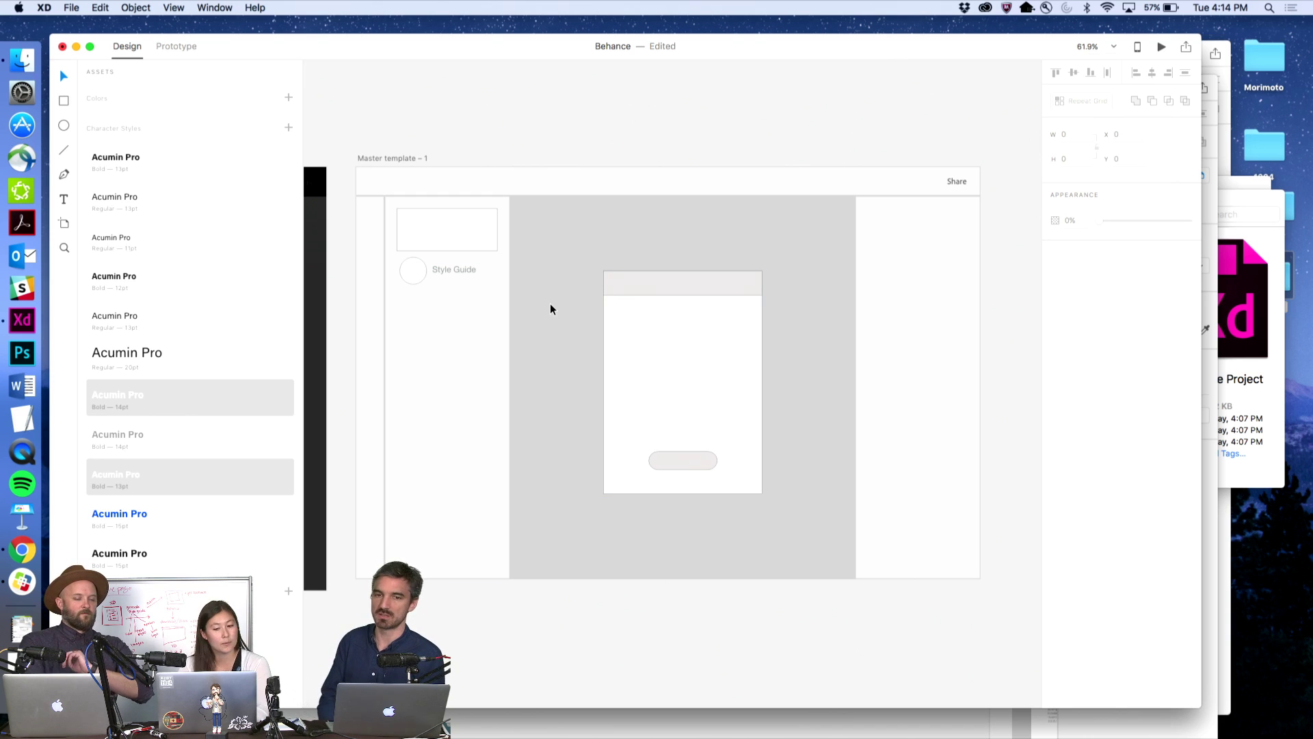
{"action": "left_click", "coordinate": [436, 233]}
{"action": "left_click", "coordinate": [615, 123]}
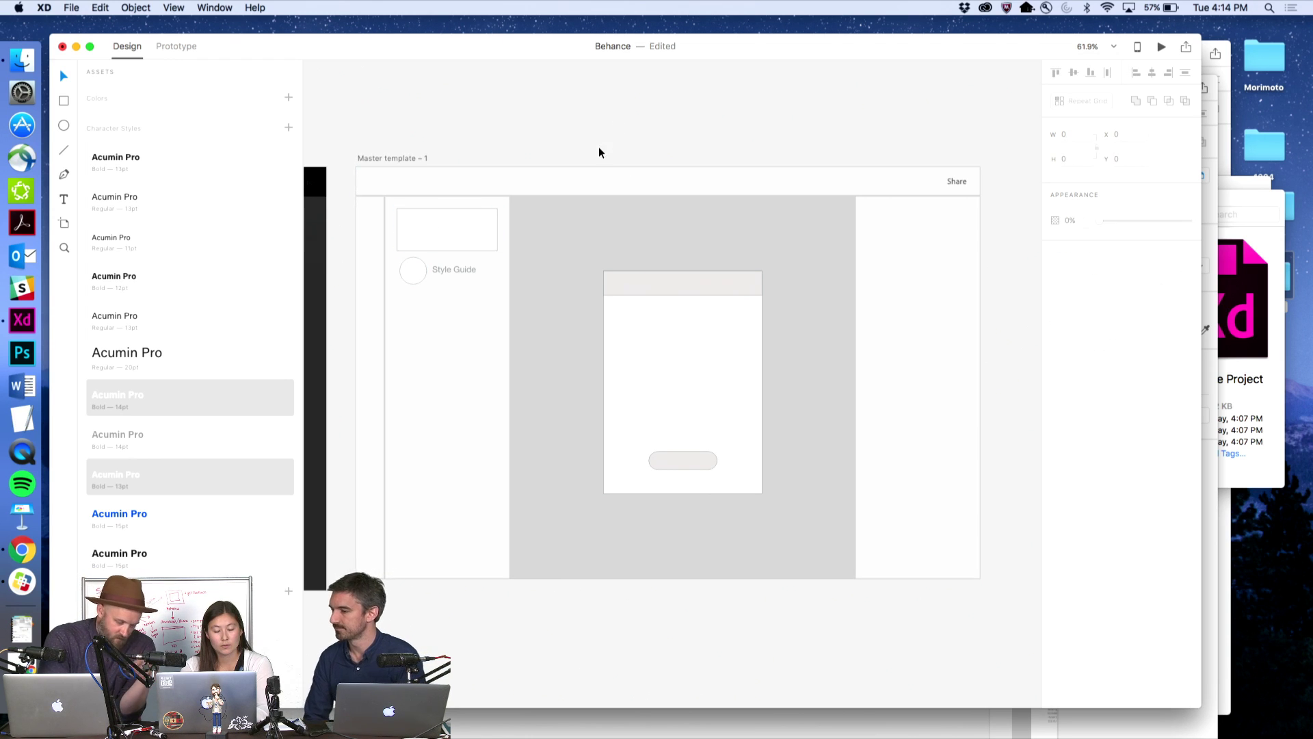
- Move the side panel's rectangle, circle and Style Guide label down together to Y 125
{"action": "left_click", "coordinate": [451, 250]}
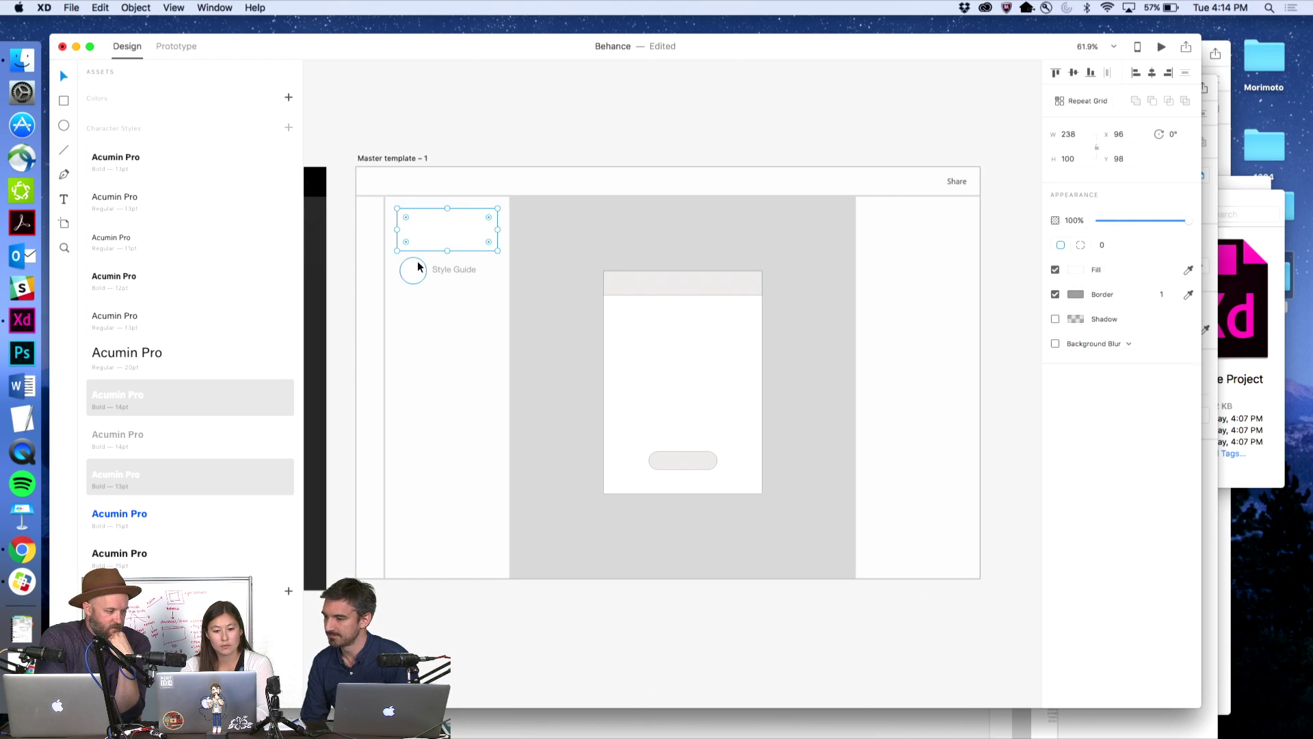
{"action": "left_click", "coordinate": [414, 268], "text": "shift"}
{"action": "left_click", "coordinate": [459, 270], "text": "shift"}
{"action": "left_click_drag", "start_coordinate": [454, 234], "coordinate": [454, 247]}
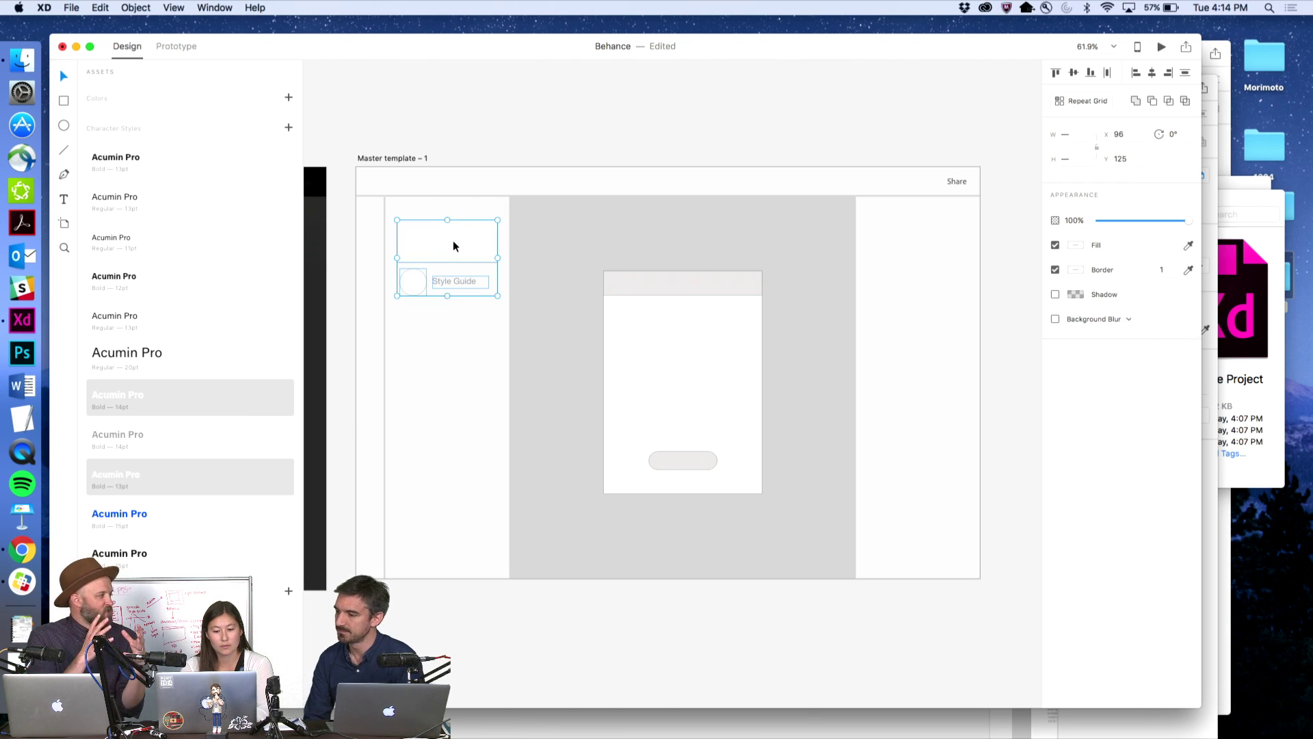
{"action": "left_click", "coordinate": [481, 152]}
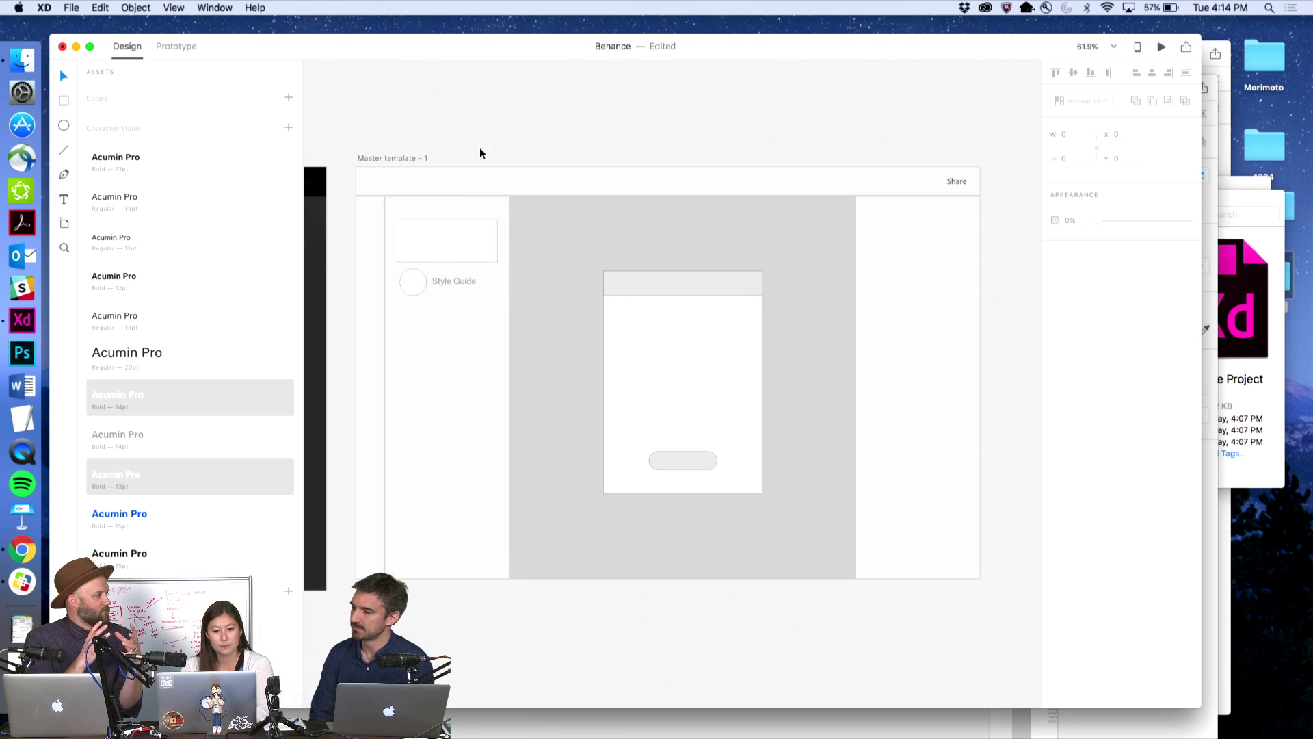
- Move the side panel's Style Guide card to Y 96 and turn it into a vertical Repeat Grid of three cards, about 598 high
{"action": "left_click", "coordinate": [451, 256]}
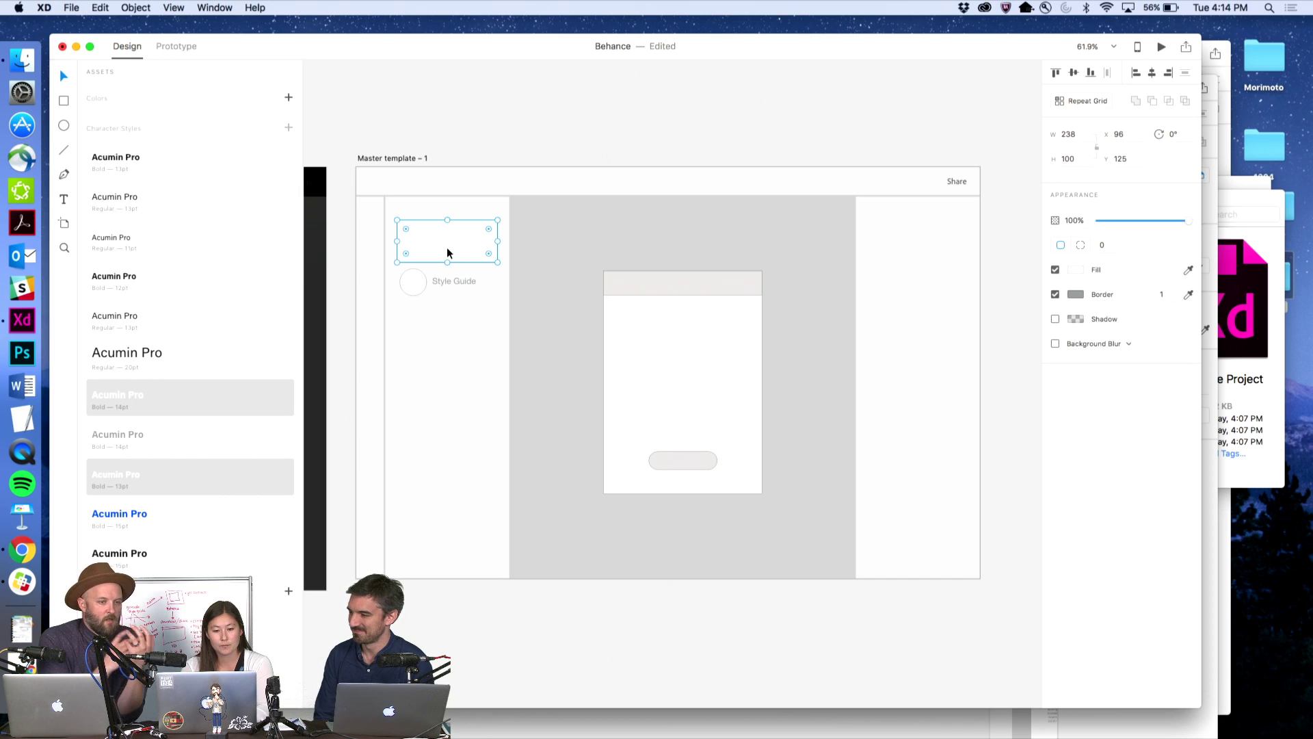
{"action": "left_click", "coordinate": [456, 286], "text": "shift"}
{"action": "left_click_drag", "start_coordinate": [454, 253], "coordinate": [448, 239]}
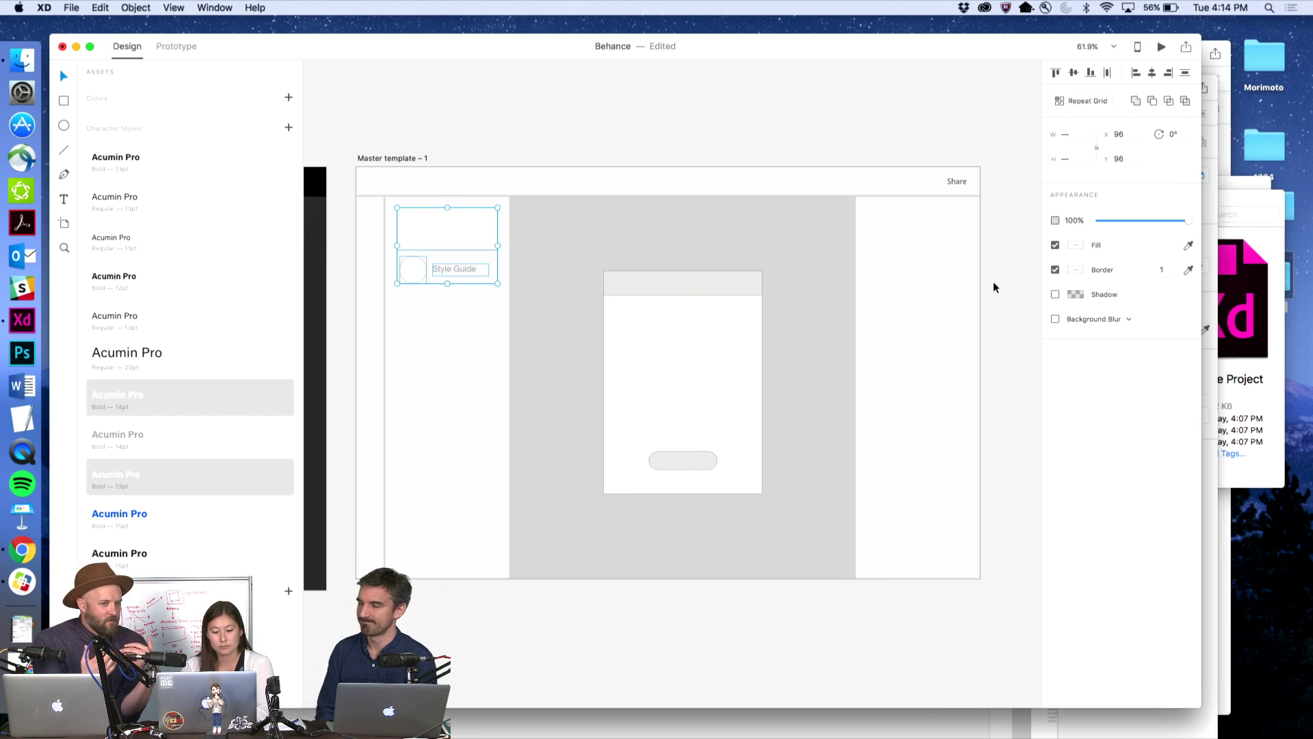
{"action": "left_click", "coordinate": [1089, 101]}
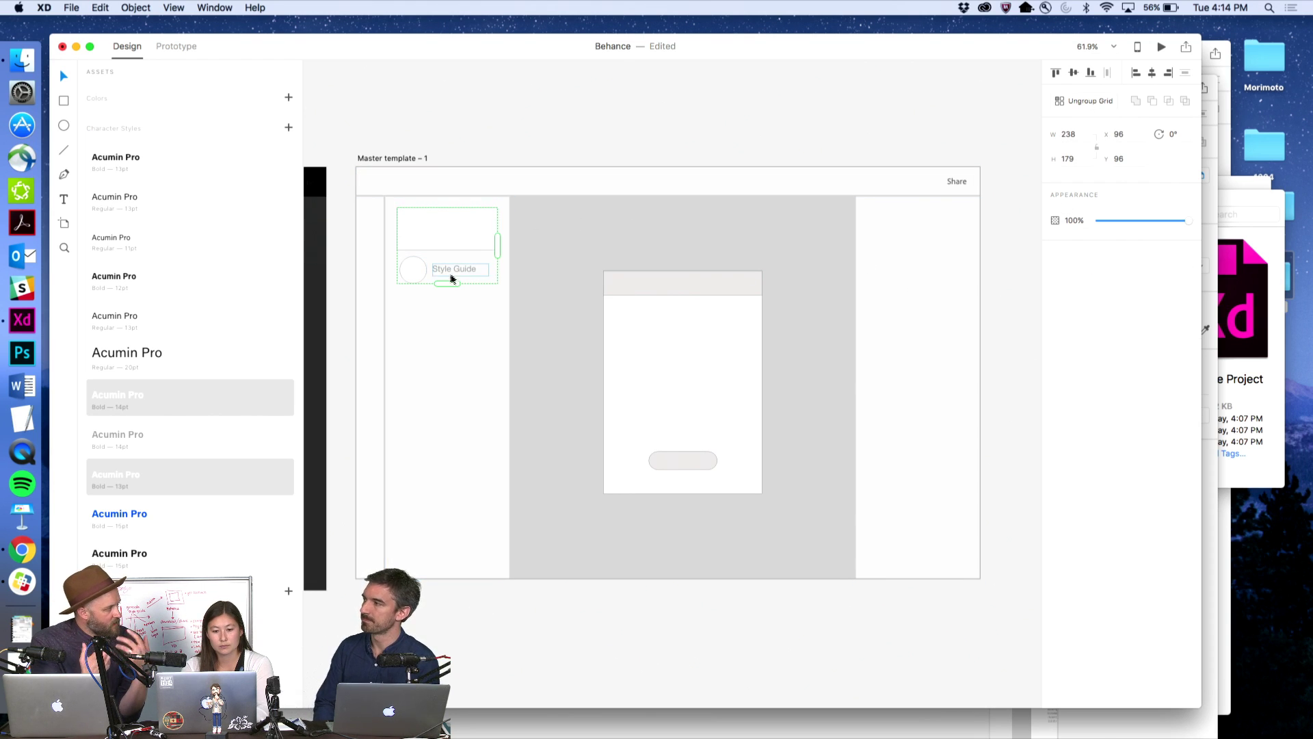
{"action": "left_click_drag", "start_coordinate": [452, 278], "coordinate": [463, 460]}
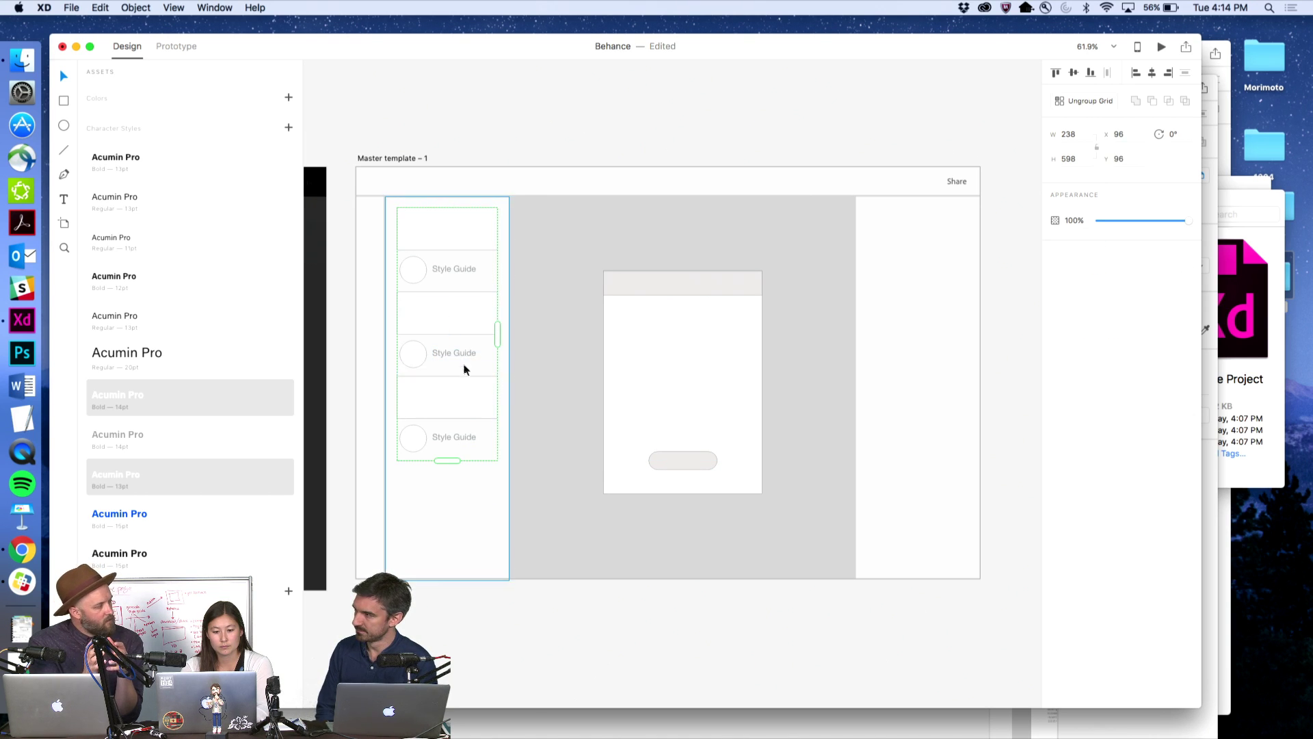
- Increase the spacing of the Style Guide Repeat Grid to about 694 high and fill its card rectangles with styleguide.png from the XD Live folder
{"action": "left_click_drag", "start_coordinate": [460, 369], "coordinate": [460, 397]}
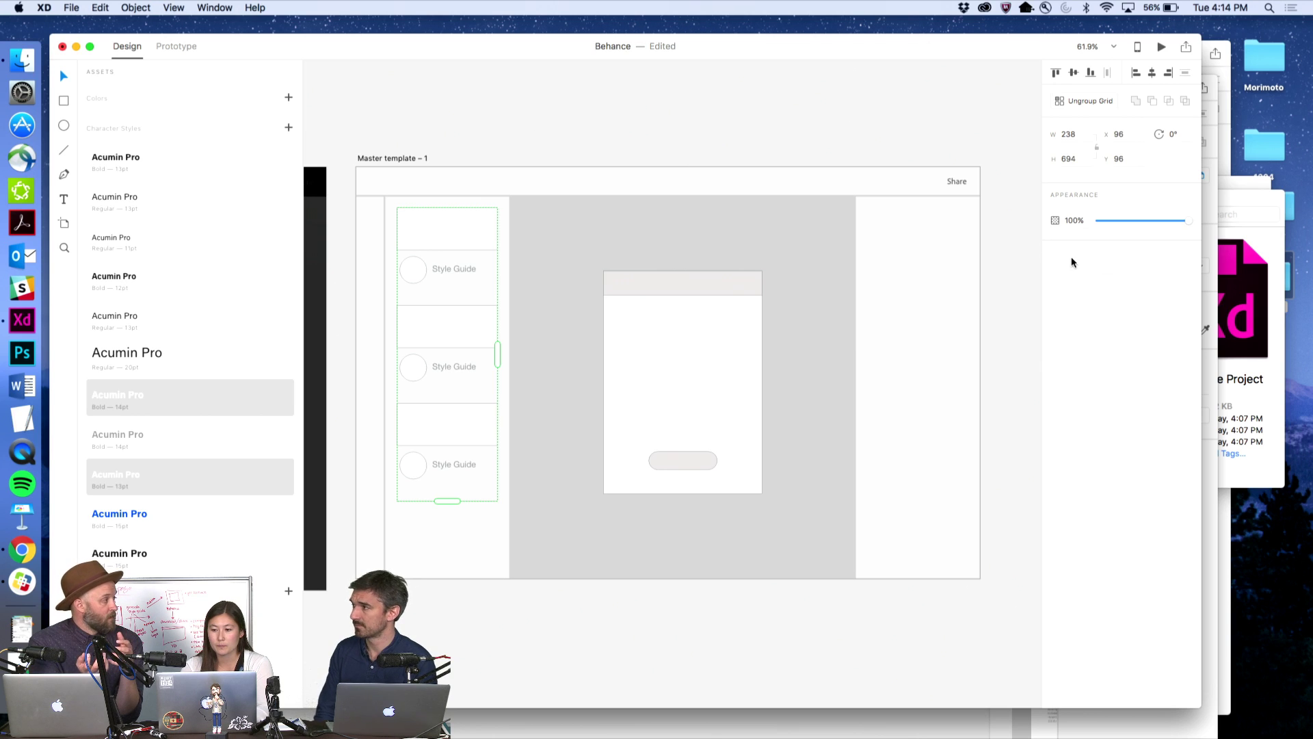
{"action": "left_click", "coordinate": [1245, 407]}
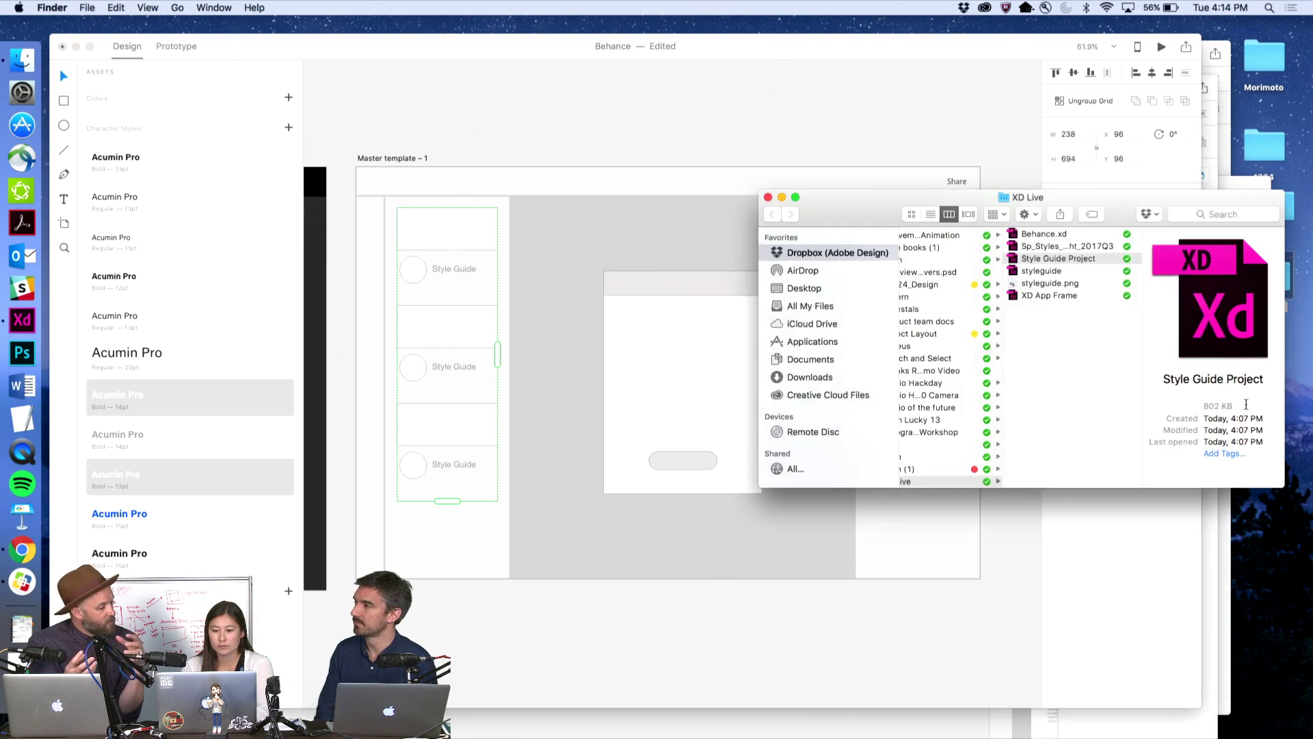
{"action": "left_click", "coordinate": [1034, 290]}
{"action": "left_click_drag", "start_coordinate": [1034, 290], "coordinate": [455, 238]}
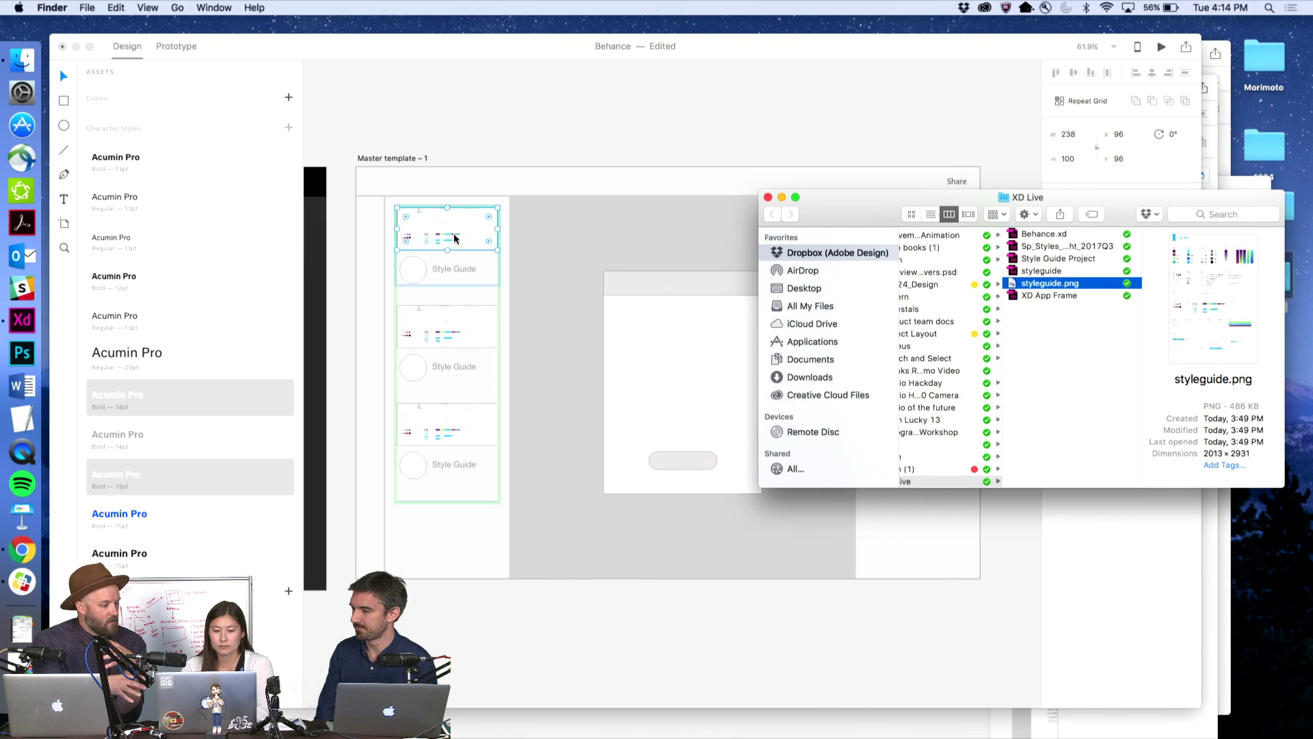
{"action": "left_click", "coordinate": [509, 150]}
{"action": "left_click", "coordinate": [458, 325]}
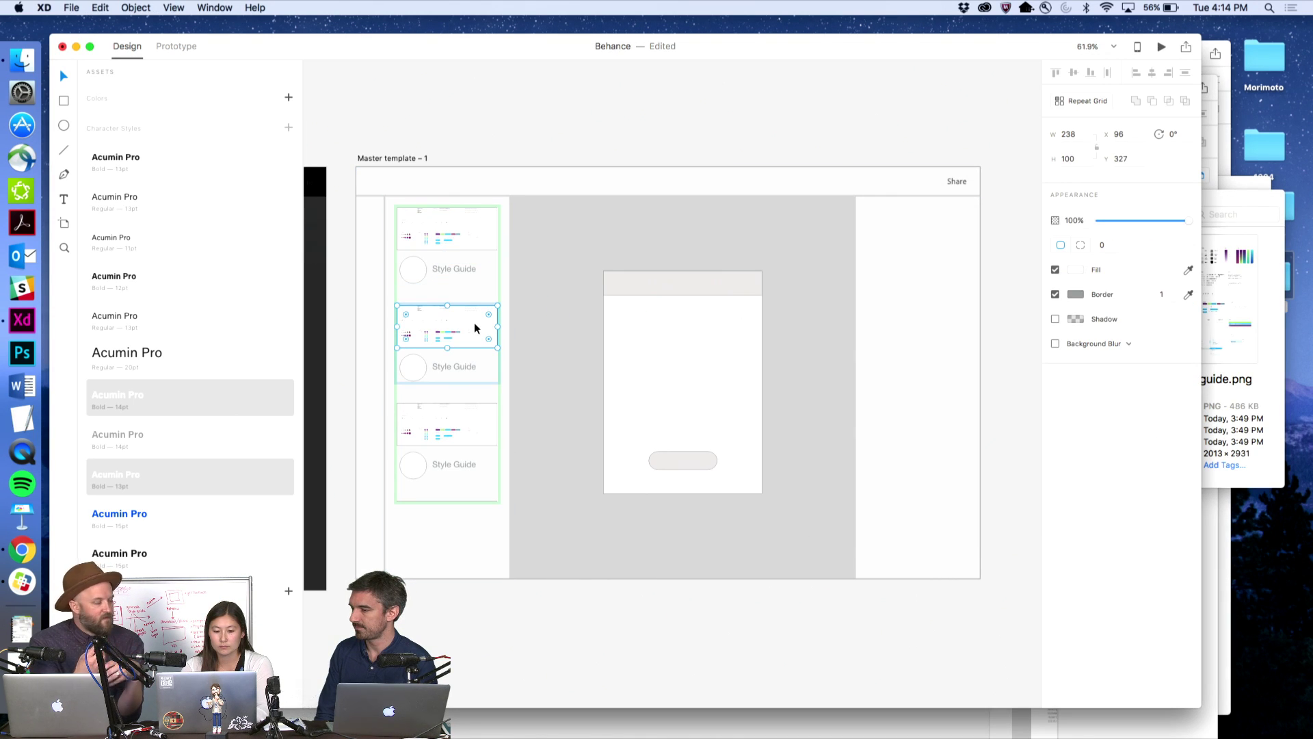
{"action": "left_click", "coordinate": [492, 145]}
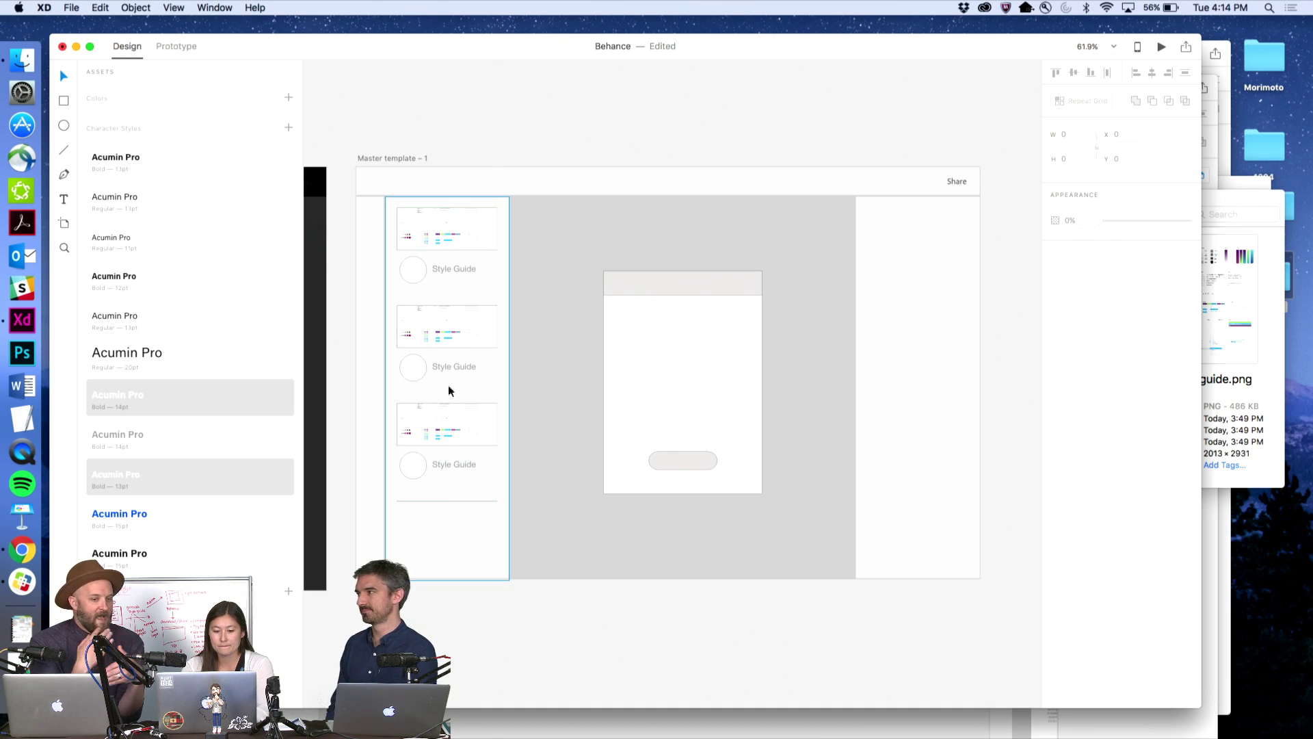
- Shorten the Style Guide Repeat Grid to about 658 high
{"action": "left_click", "coordinate": [455, 419]}
{"action": "left_click_drag", "start_coordinate": [447, 501], "coordinate": [447, 485]}
{"action": "left_click", "coordinate": [498, 130]}
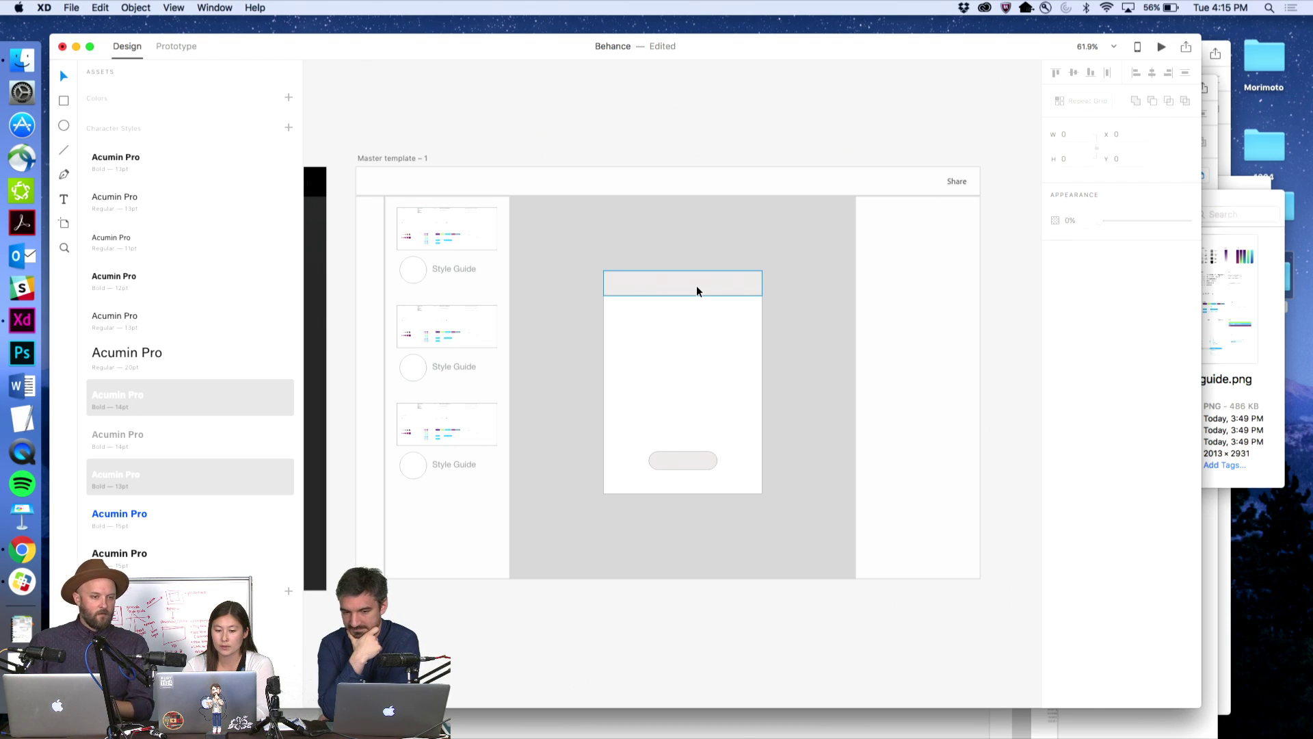
- Reduce the Style Guide grid to one card and place a copy below at Y 389, extended to two cards about 456 high
{"action": "left_click", "coordinate": [463, 333]}
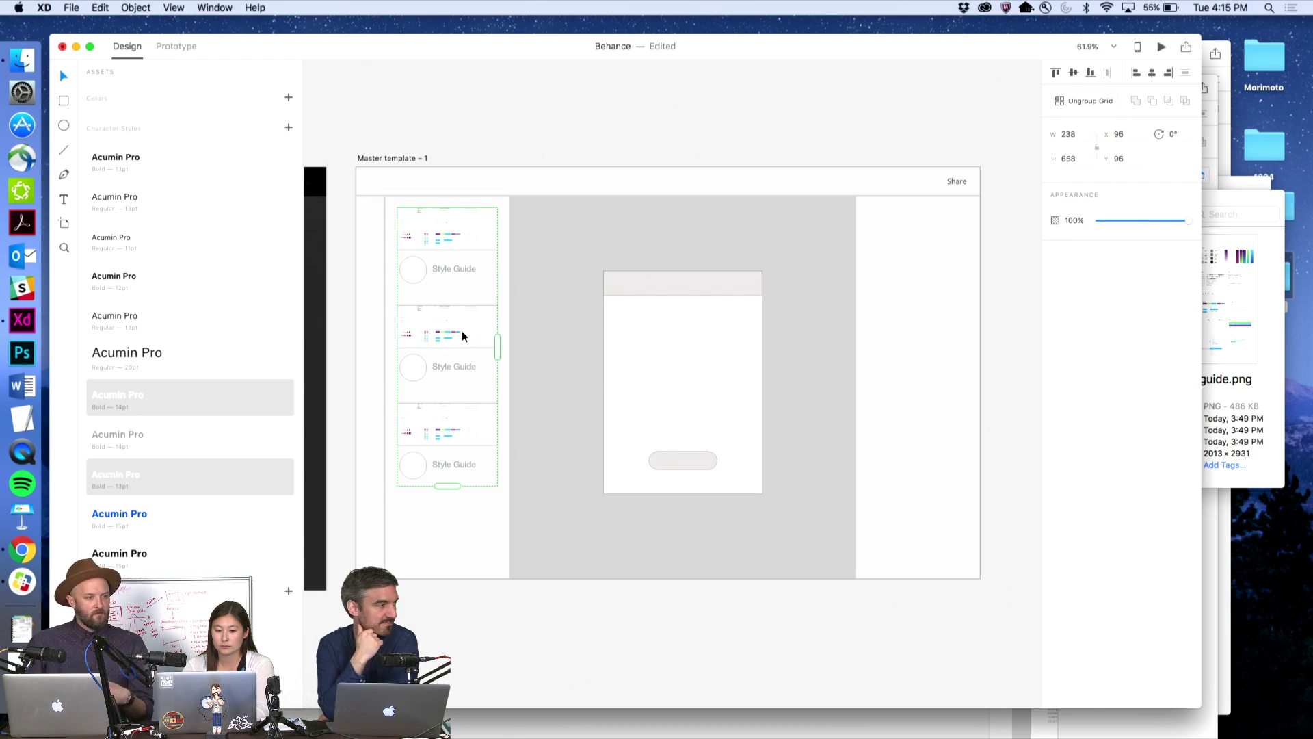
{"action": "left_click_drag", "start_coordinate": [448, 485], "coordinate": [457, 290]}
{"action": "left_click_drag", "start_coordinate": [458, 224], "coordinate": [458, 347]}
{"action": "left_click_drag", "start_coordinate": [446, 413], "coordinate": [454, 525]}
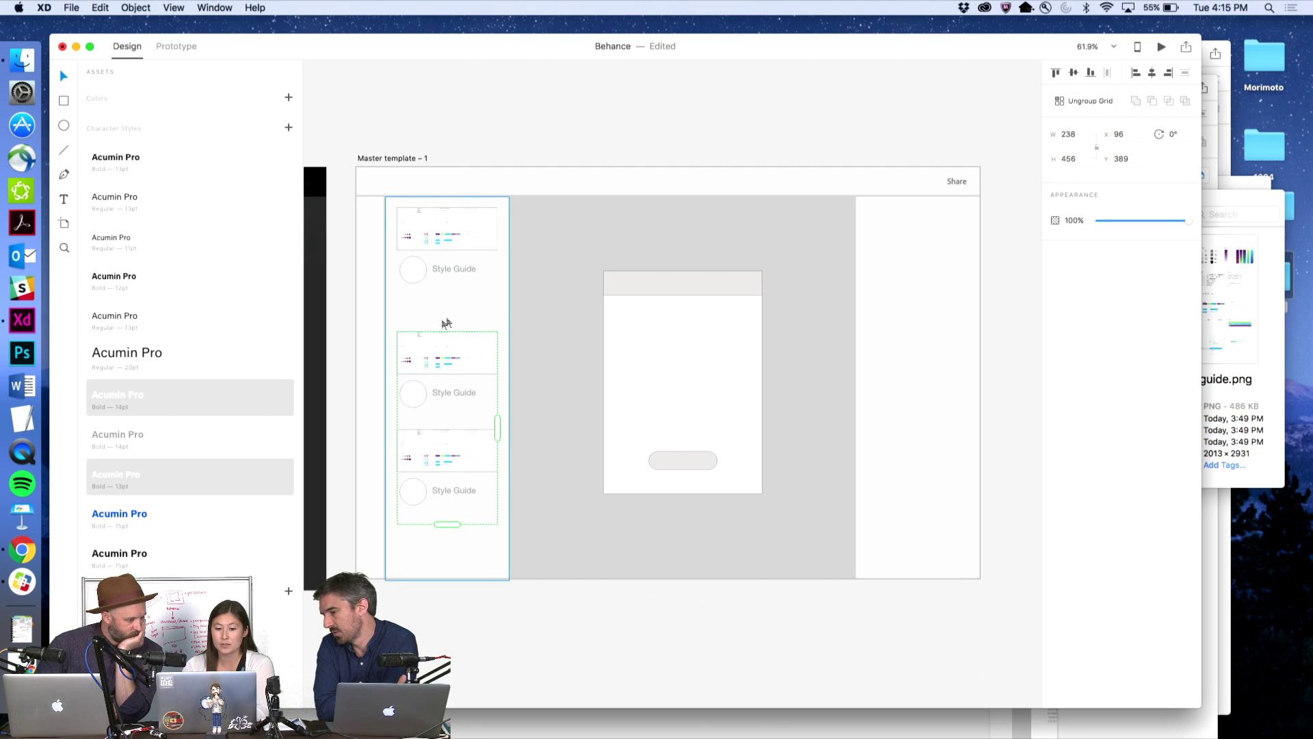
{"action": "left_click", "coordinate": [461, 129]}
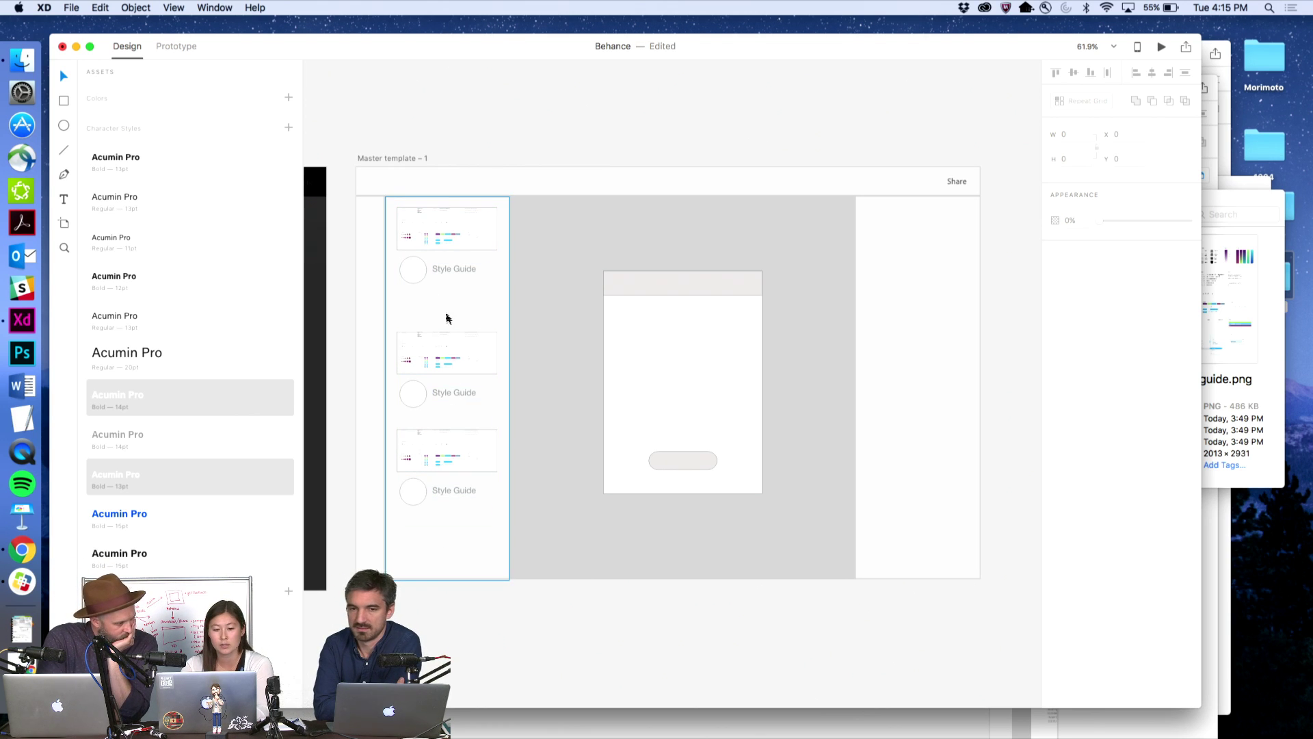
- Add a text box about 269 × 44 above the artboard reading "Subscribed Style Guides"
{"action": "key", "text": "t"}
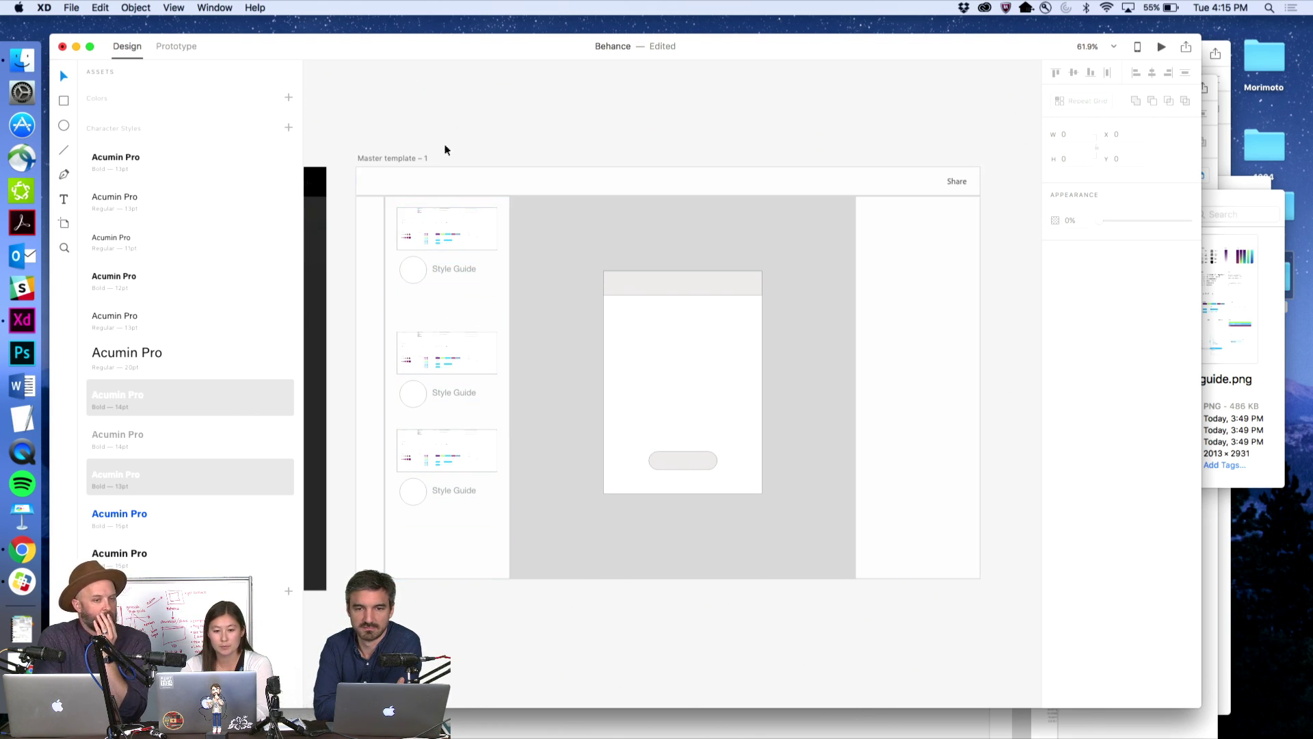
{"action": "left_click_drag", "start_coordinate": [445, 134], "coordinate": [558, 150]}
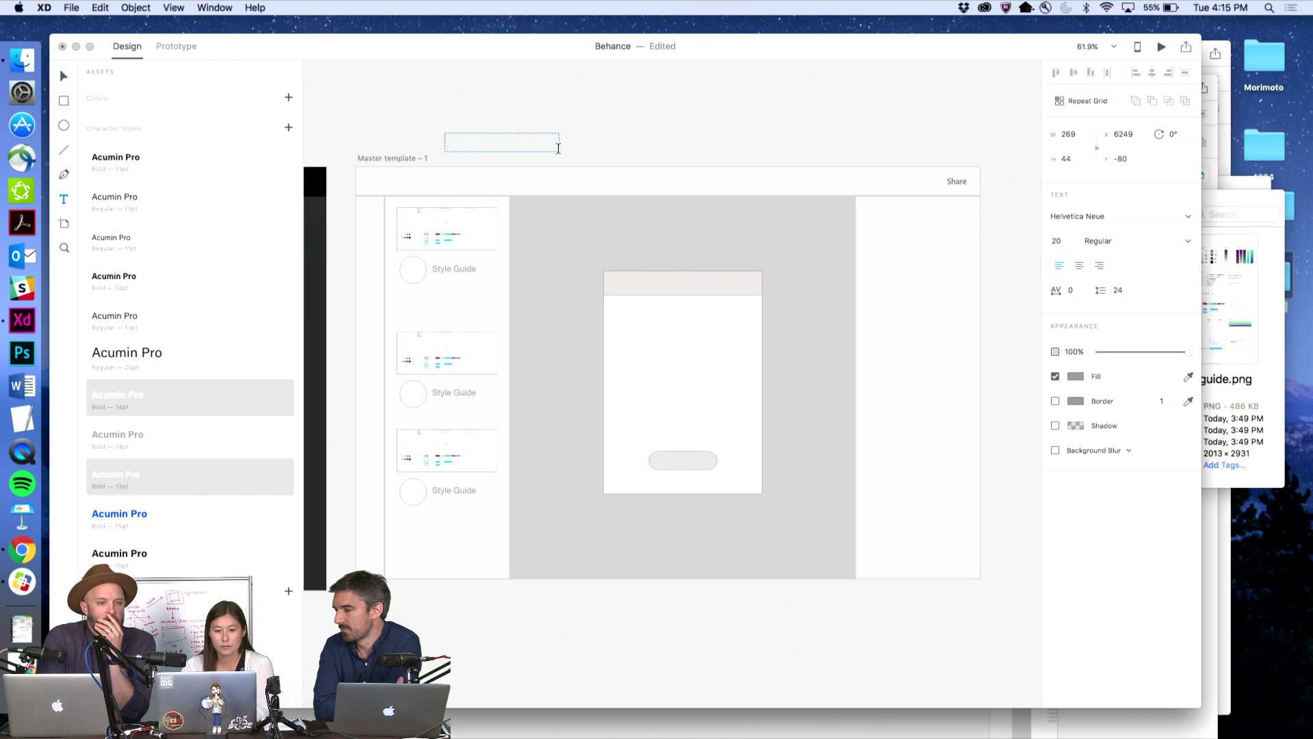
{"action": "type", "text": "Subscri"}
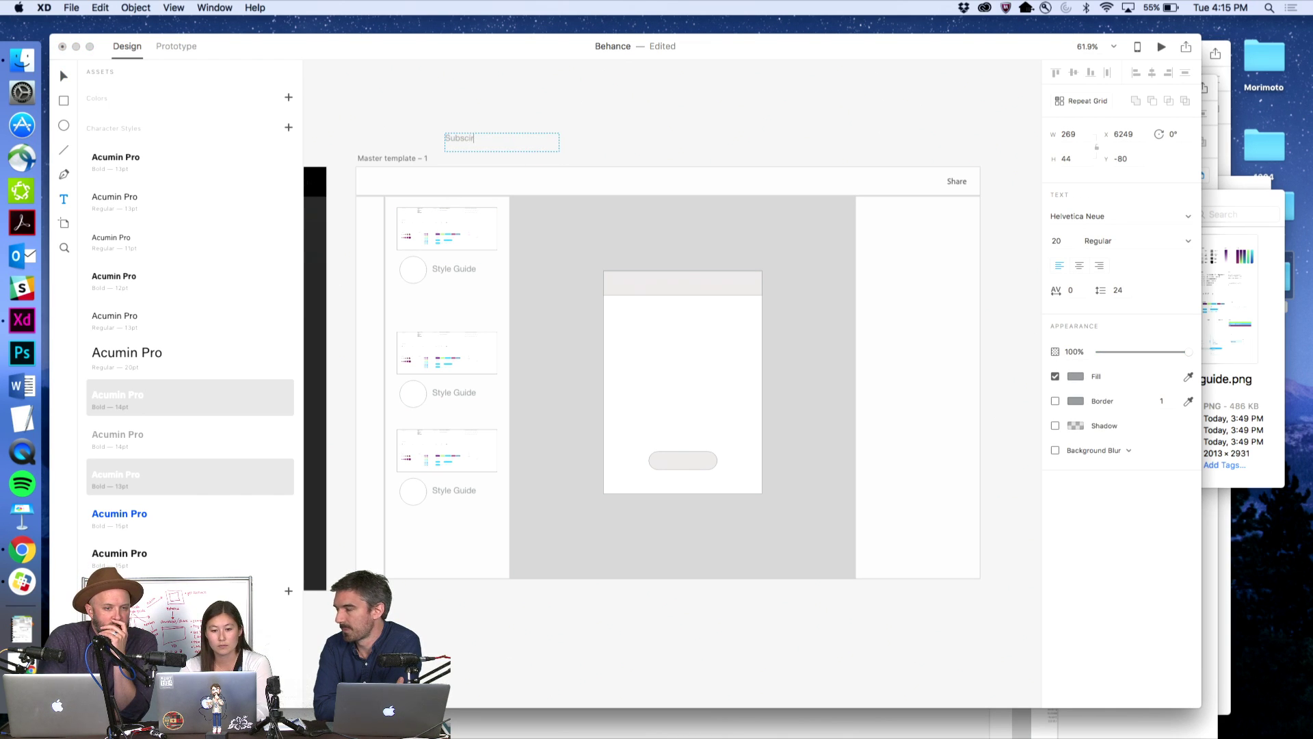
{"action": "type", "text": "bed Style"}
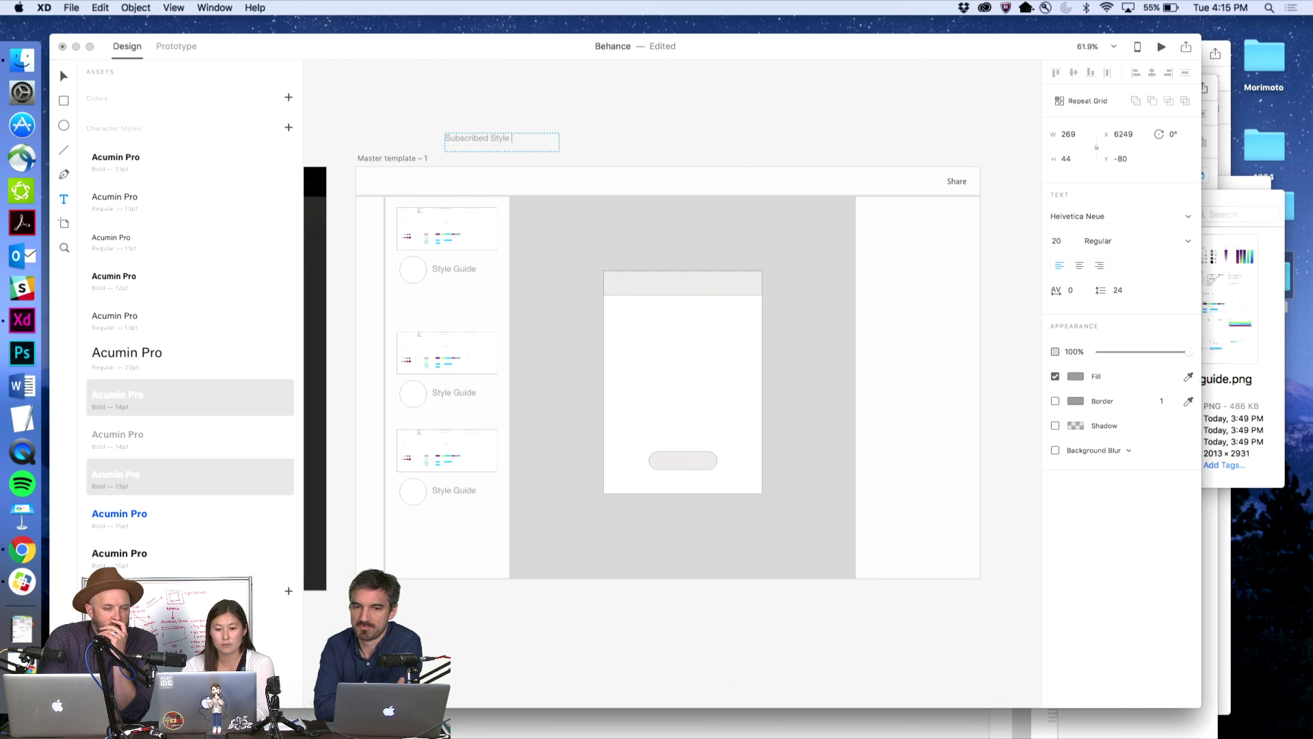
{"action": "type", "text": " Guides"}
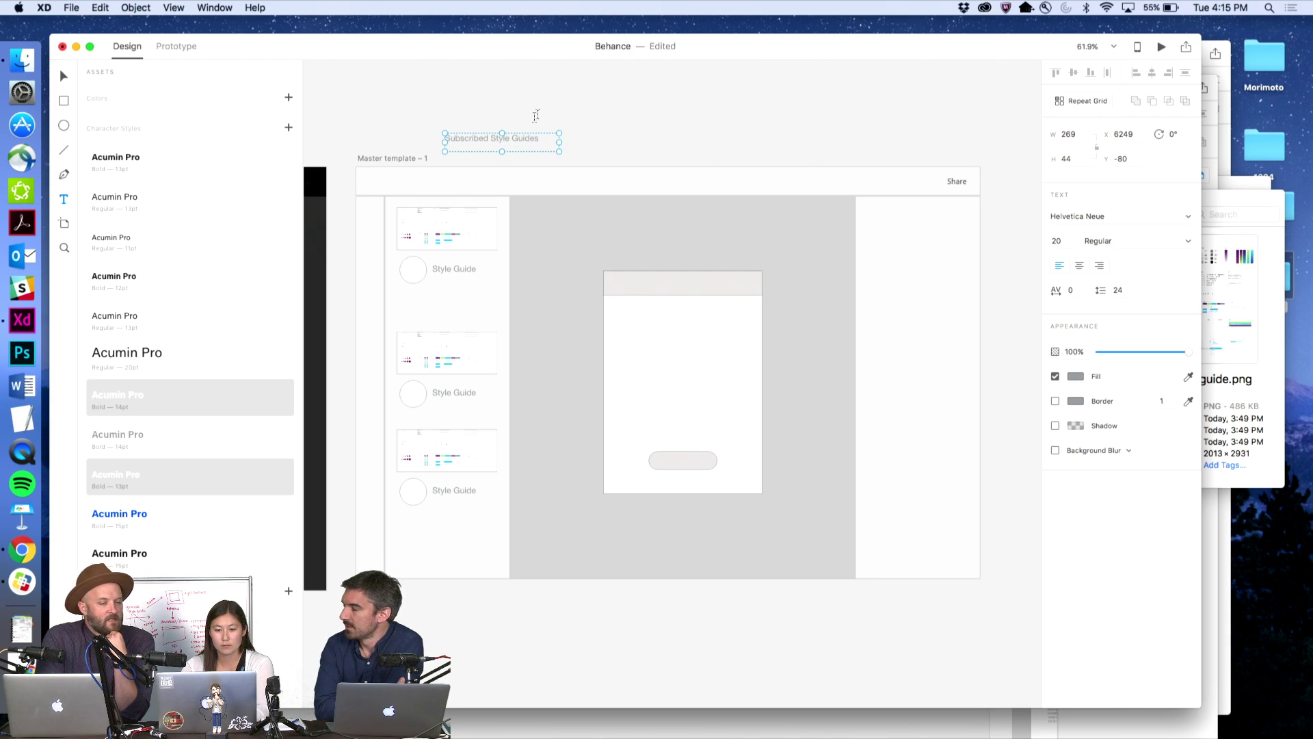
{"action": "left_click", "coordinate": [538, 114]}
- Move the Subscribed Style Guides heading between the first card and the lower cards at X 98, Y 332, and resize it to about 235 × 37
{"action": "left_click", "coordinate": [64, 76]}
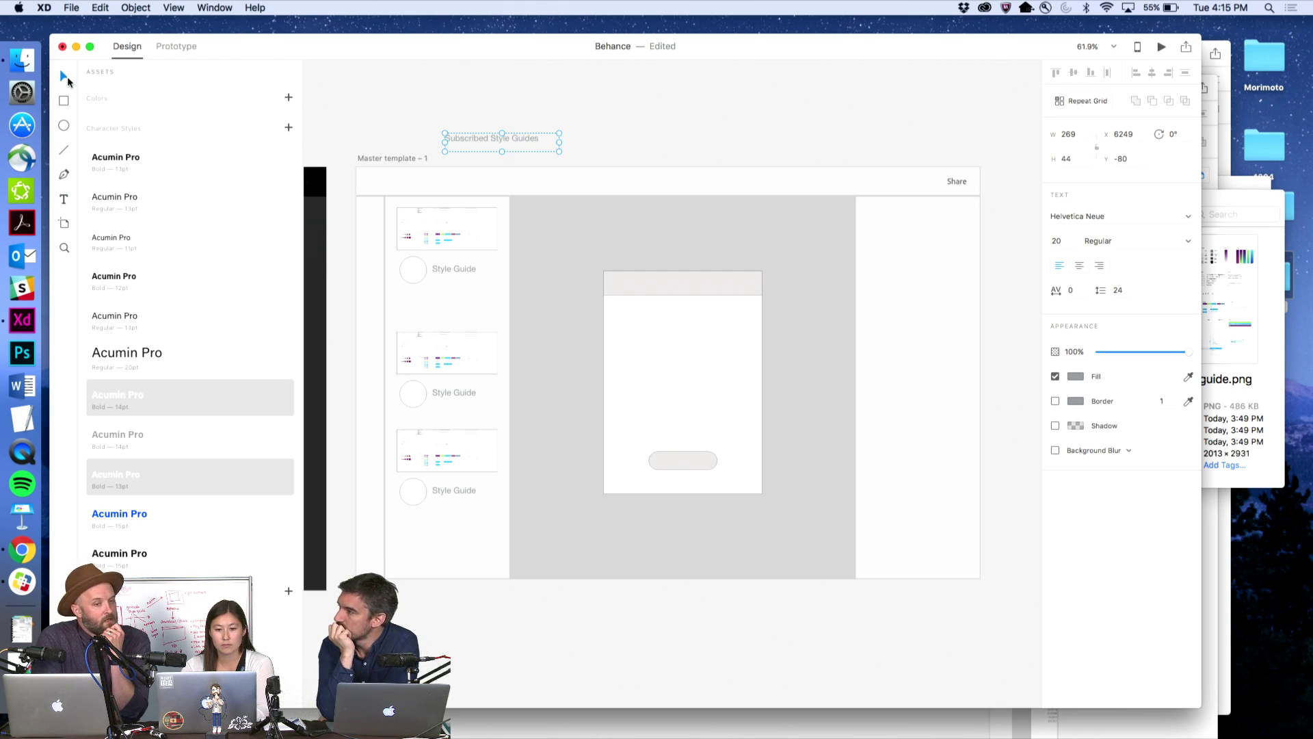
{"action": "left_click_drag", "start_coordinate": [486, 138], "coordinate": [437, 317]}
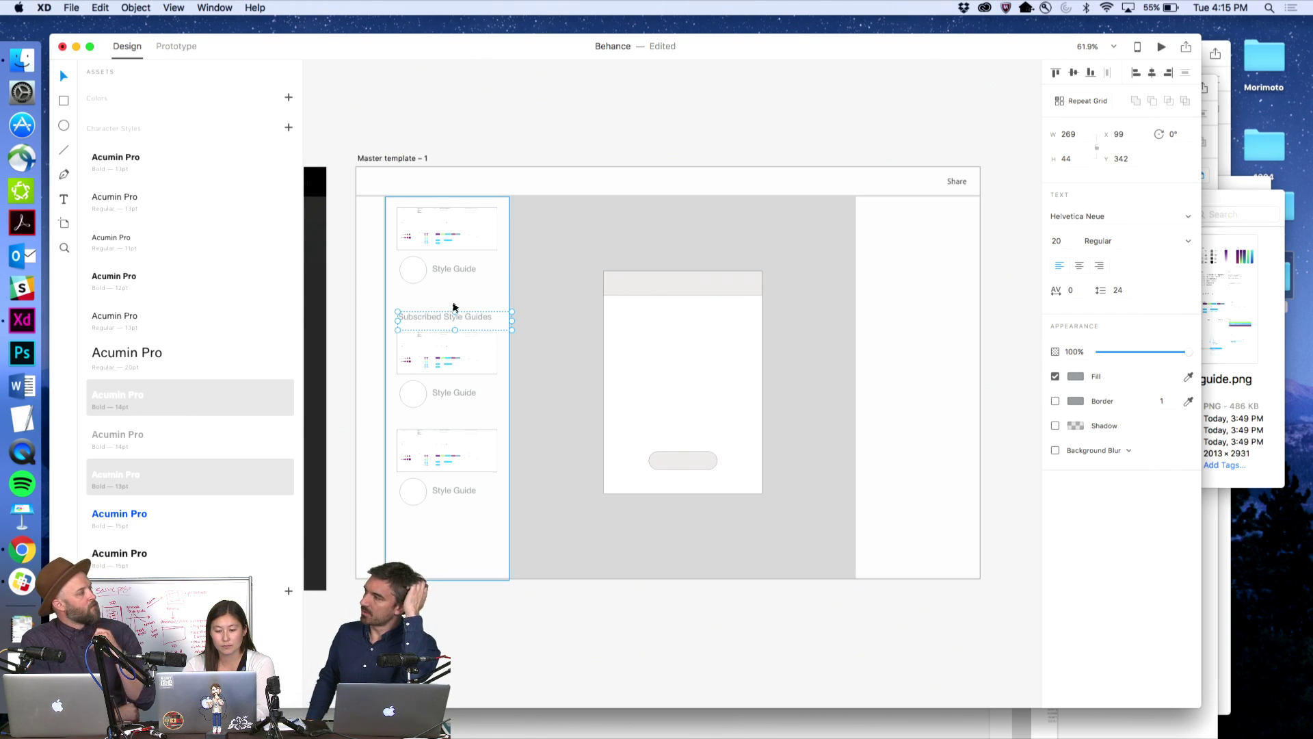
{"action": "left_click_drag", "start_coordinate": [505, 328], "coordinate": [445, 319]}
{"action": "left_click", "coordinate": [483, 153]}
{"action": "left_click", "coordinate": [477, 147]}
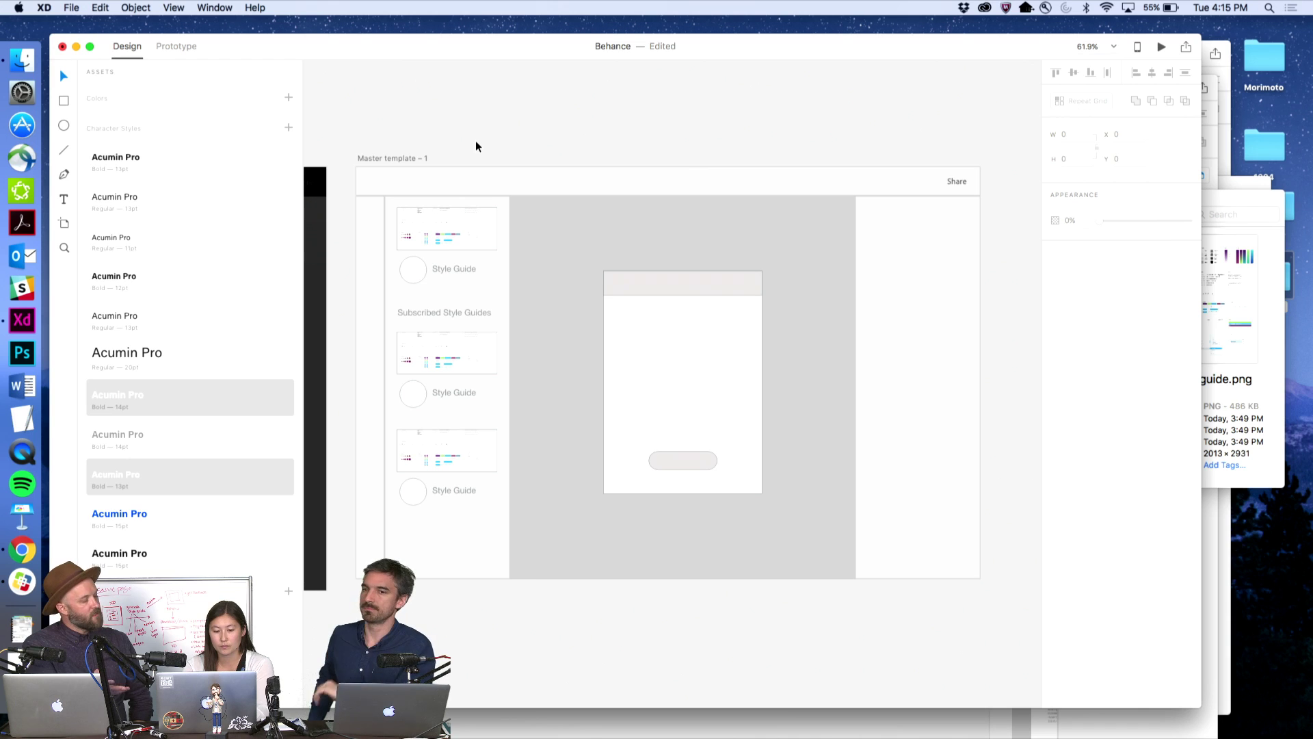
- Set the Subscribed Style Guides heading's font size to 17
{"action": "left_click", "coordinate": [449, 317]}
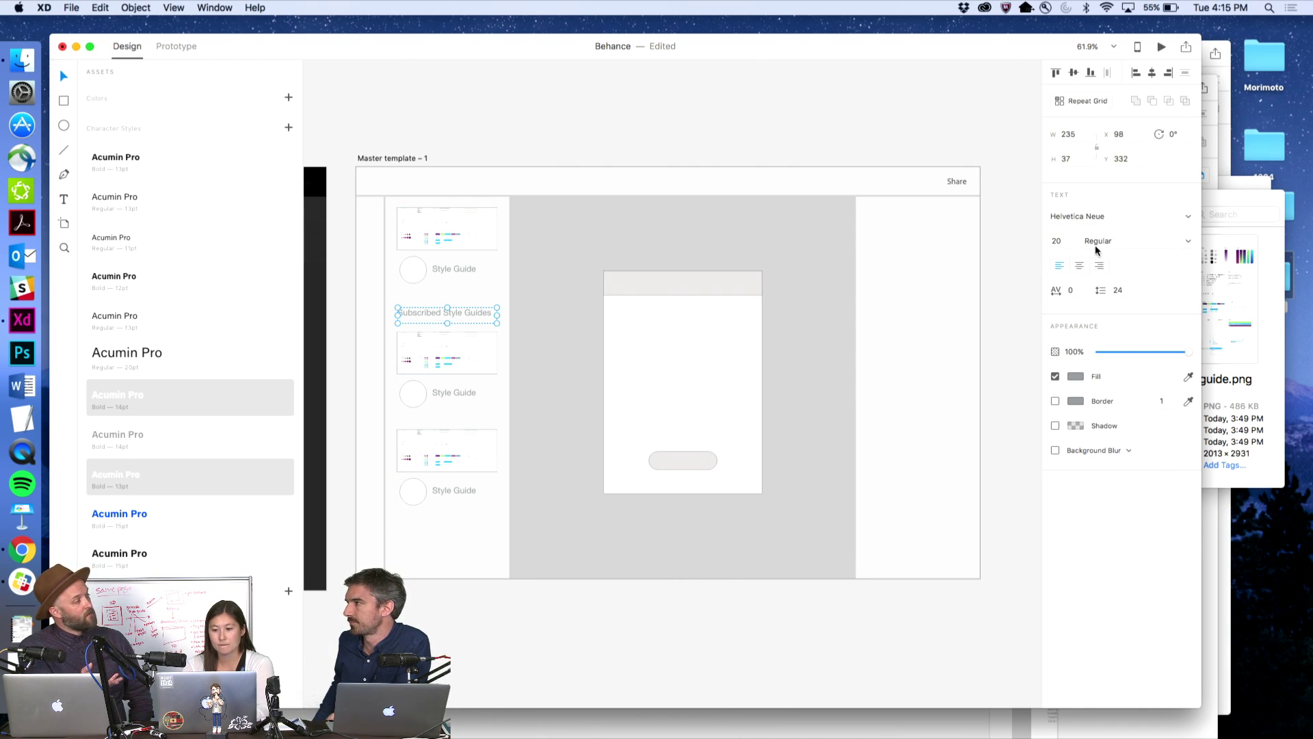
{"action": "type", "text": "11"}
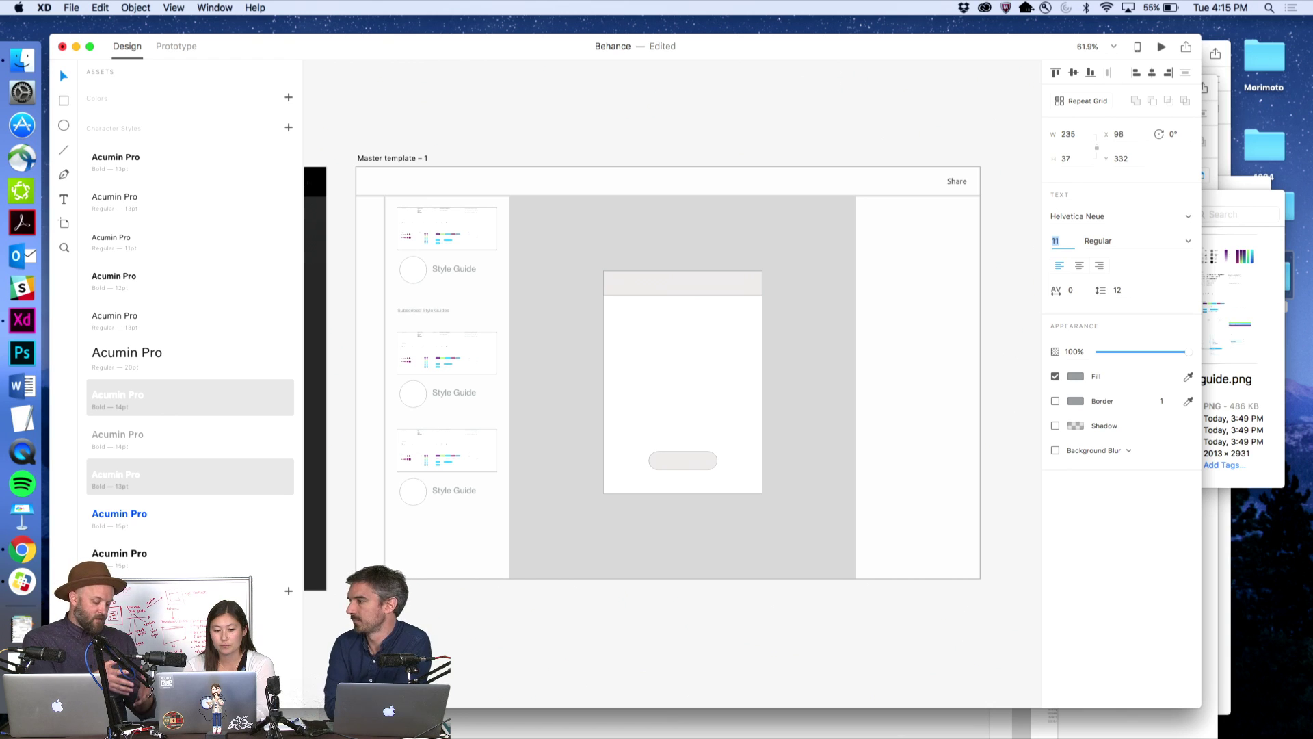
{"action": "left_click", "coordinate": [447, 313]}
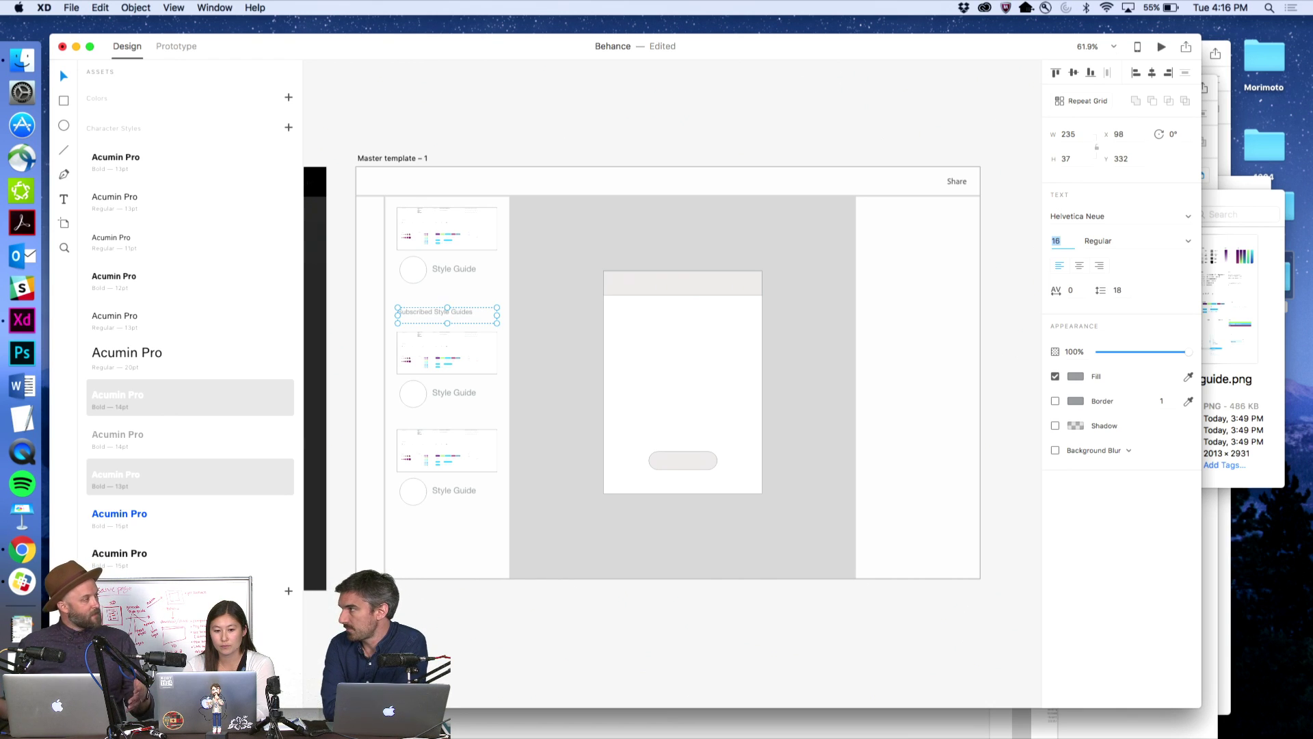
{"action": "key", "text": "Up"}
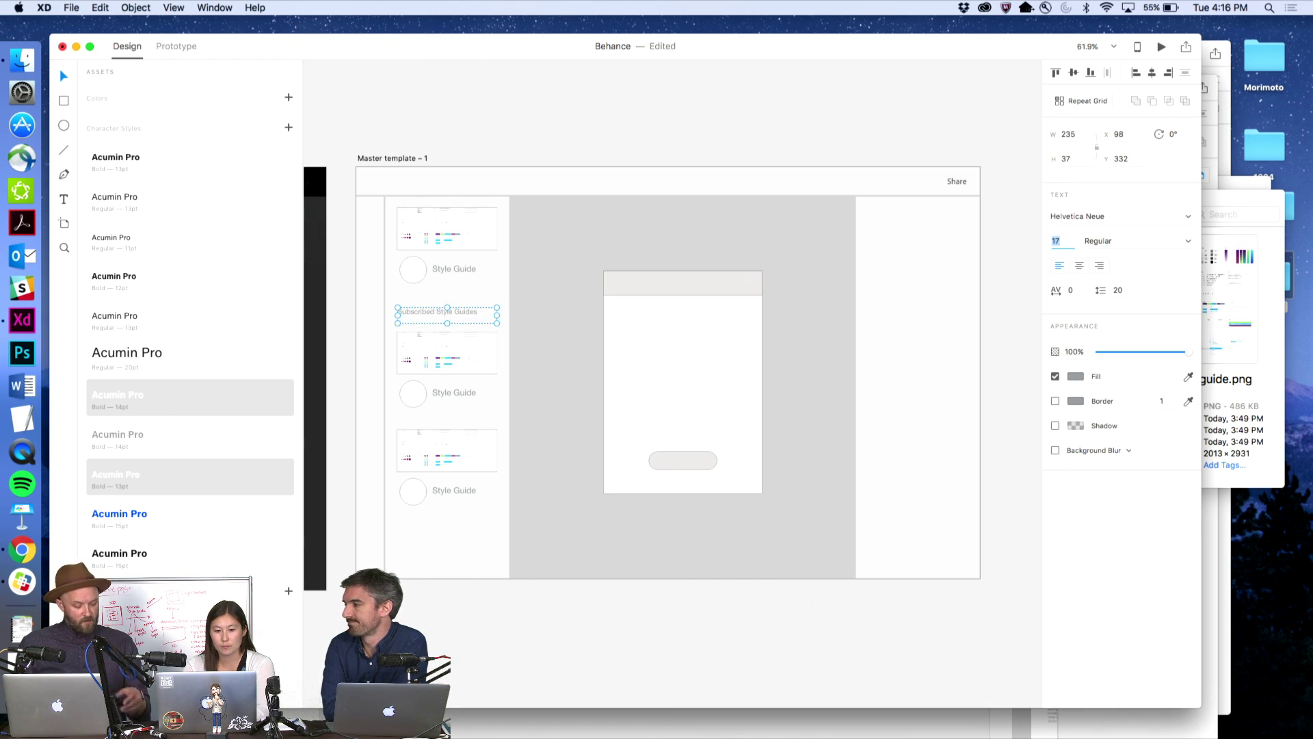
{"action": "left_click", "coordinate": [611, 116]}
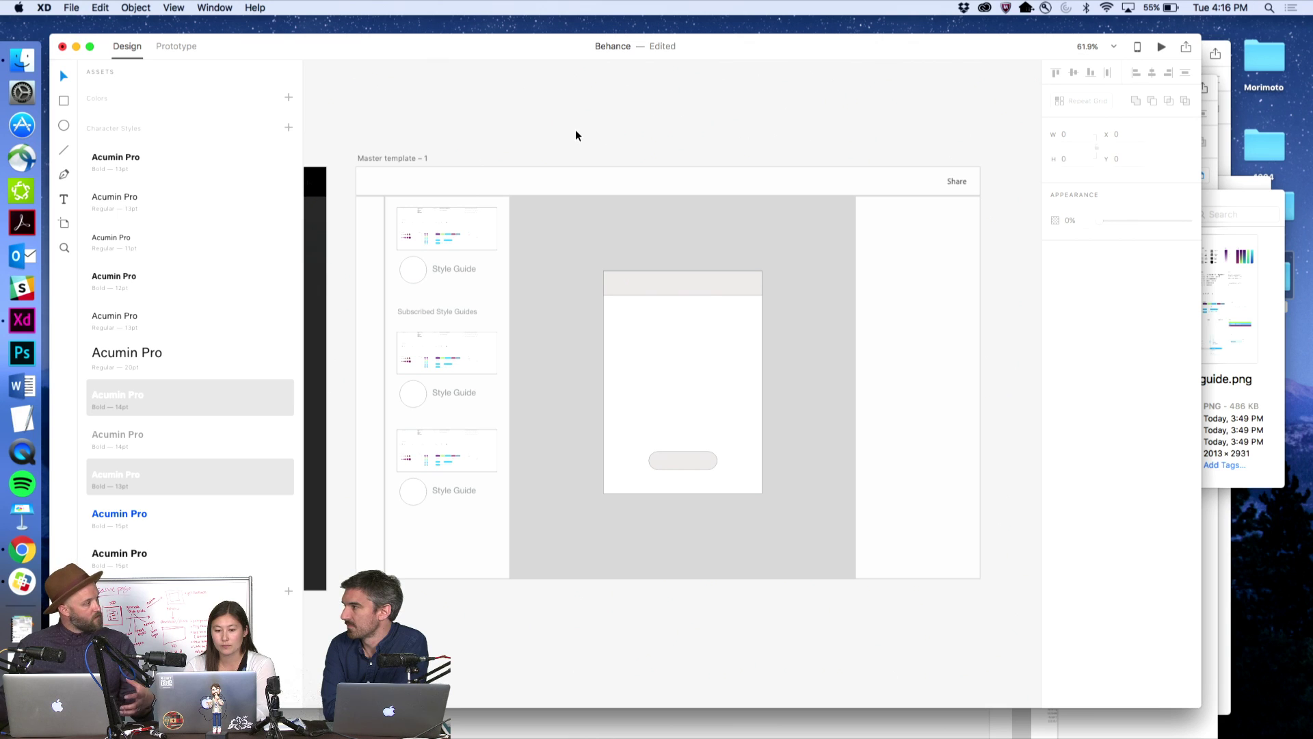
- Nudge the lower two-card Style Guide grid up to Y 369, closer to its heading
{"action": "left_click", "coordinate": [466, 353]}
{"action": "key", "text": "Up"}
{"action": "key", "text": "Up"}
{"action": "key", "text": "Up"}
{"action": "key", "text": "Up"}
{"action": "key", "text": "Up"}
{"action": "key", "text": "Up"}
{"action": "key", "text": "Up"}
{"action": "key", "text": "Up"}
{"action": "key", "text": "Up"}
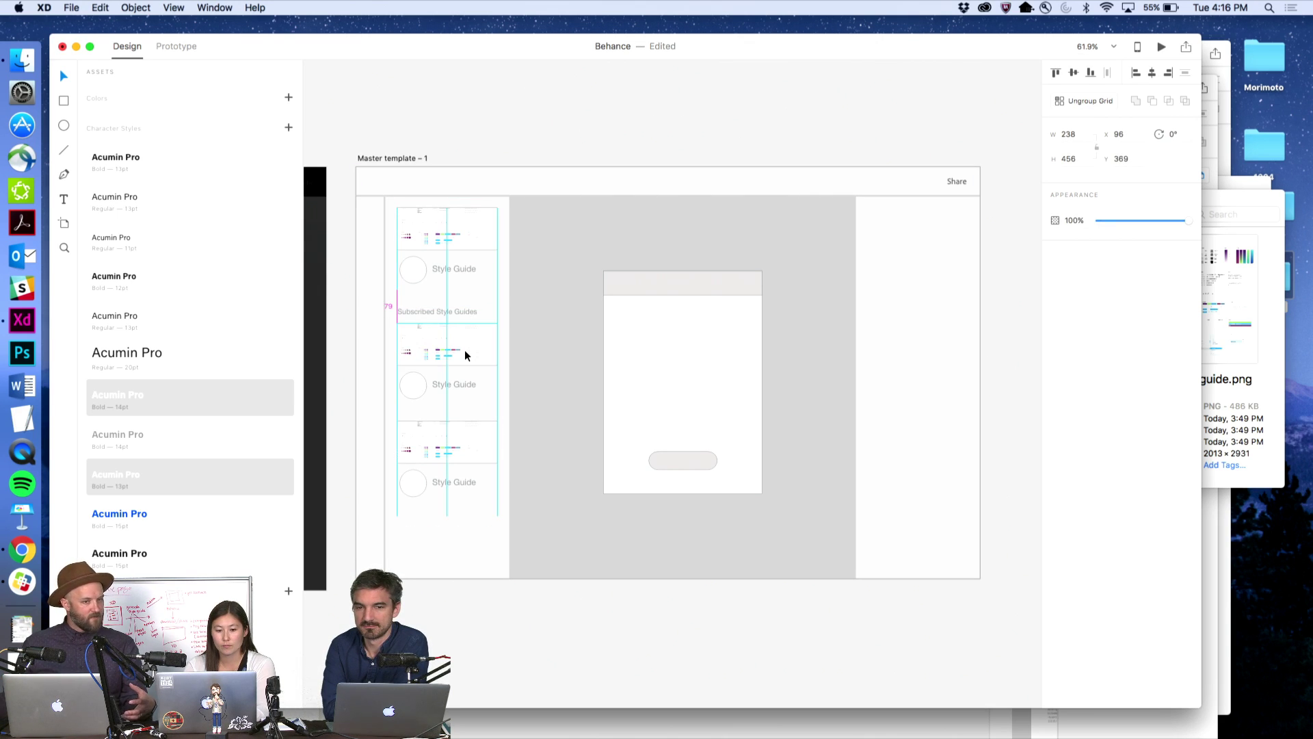
{"action": "left_click", "coordinate": [475, 136]}
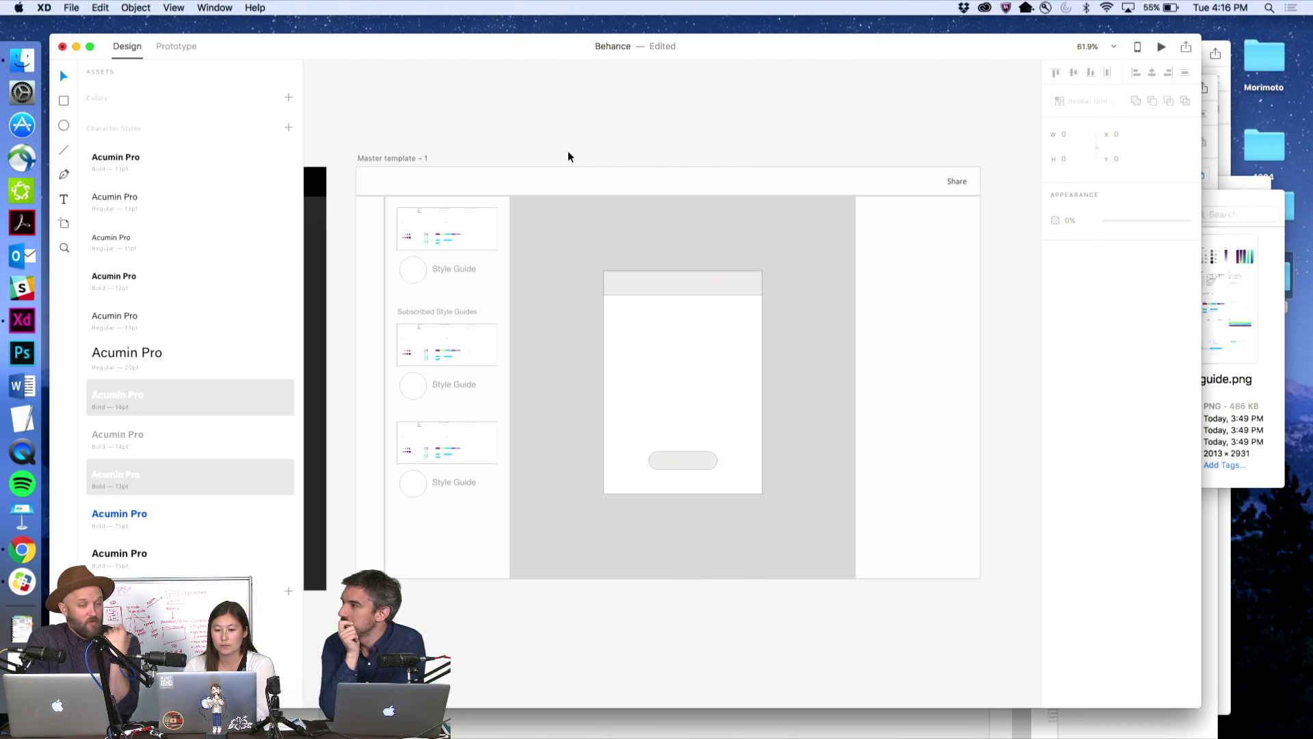
- Make a grey tile about 131 × 110 from a copy of the header bar and place it beneath the bar at X 606, Y 341
{"action": "left_click", "coordinate": [709, 284]}
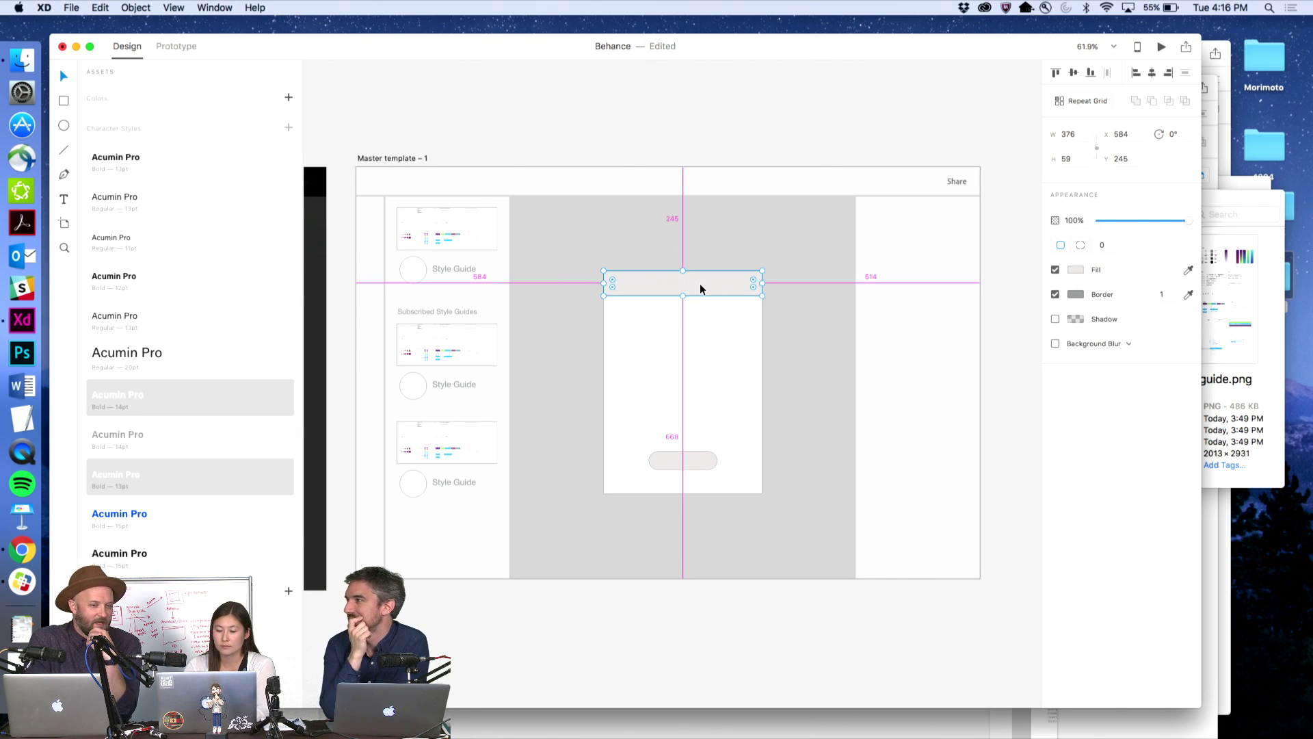
{"action": "left_click_drag", "start_coordinate": [701, 288], "coordinate": [718, 343]}
{"action": "key", "text": "super+z"}
{"action": "left_click", "coordinate": [652, 321]}
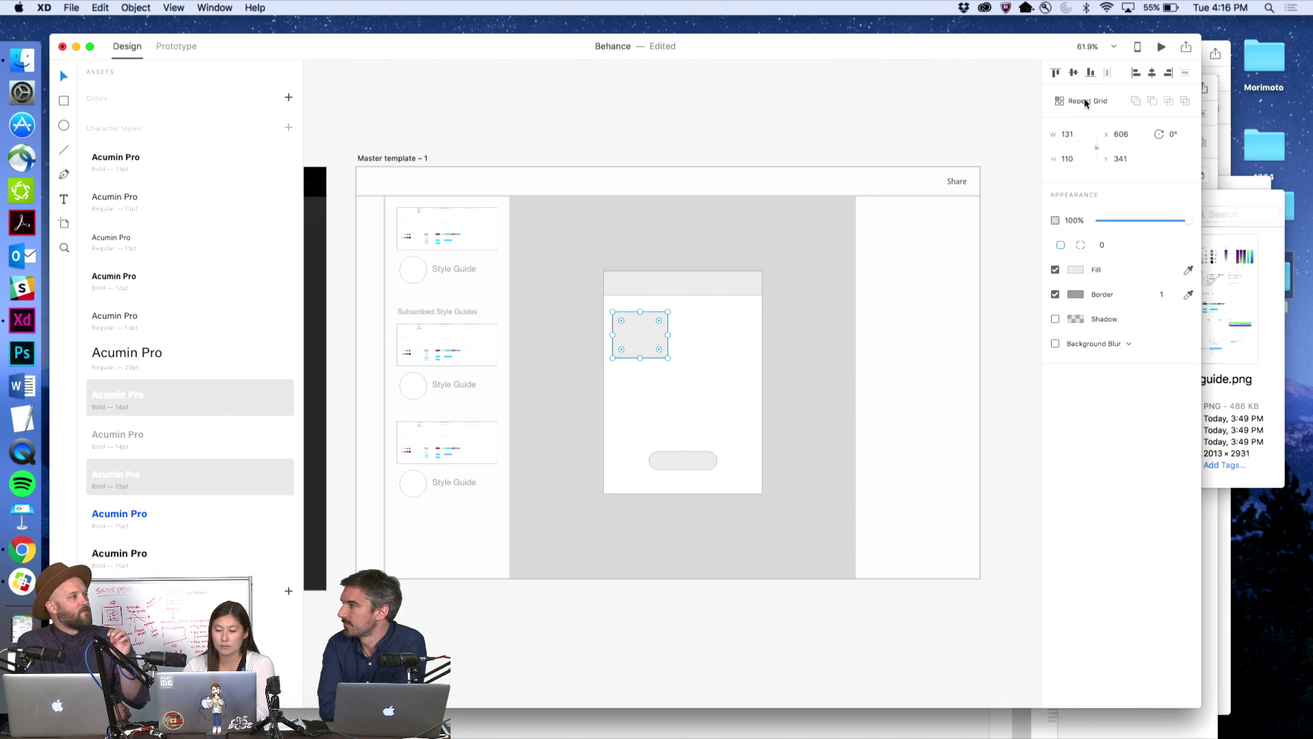
{"action": "left_click", "coordinate": [630, 138]}
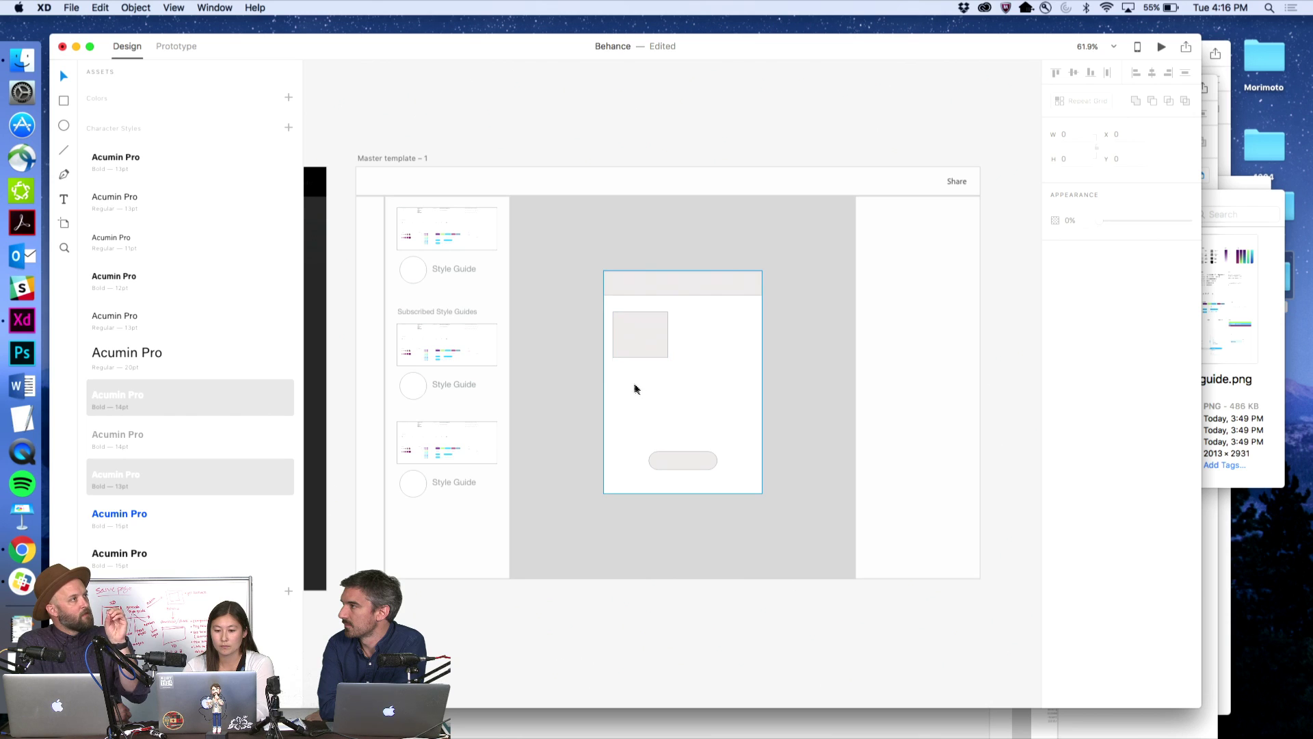
- Turn the grey tile into a Repeat Grid of two columns and two rows, and shrink its tiles to about 94 high
{"action": "left_click", "coordinate": [653, 351]}
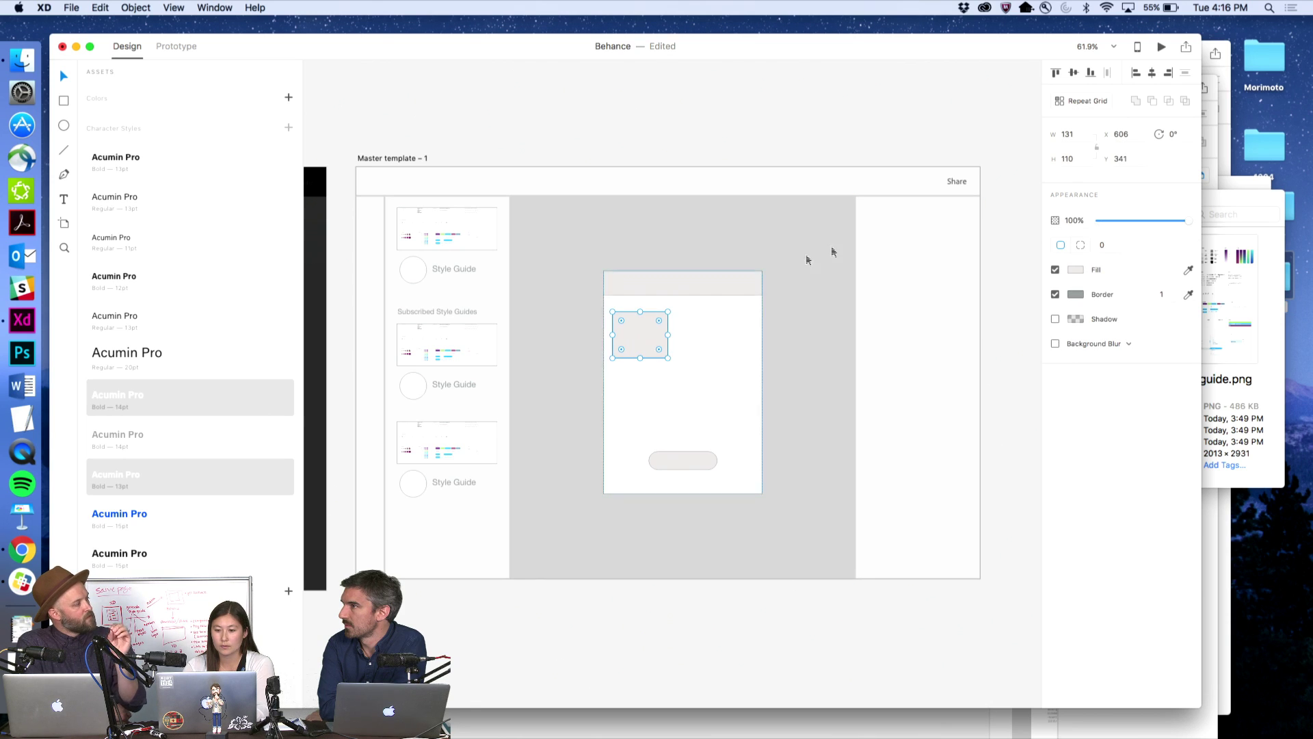
{"action": "left_click", "coordinate": [1076, 109]}
{"action": "left_click_drag", "start_coordinate": [670, 335], "coordinate": [684, 420]}
{"action": "double_click", "coordinate": [654, 343]}
{"action": "left_click_drag", "start_coordinate": [667, 356], "coordinate": [656, 350]}
{"action": "left_click", "coordinate": [671, 360]}
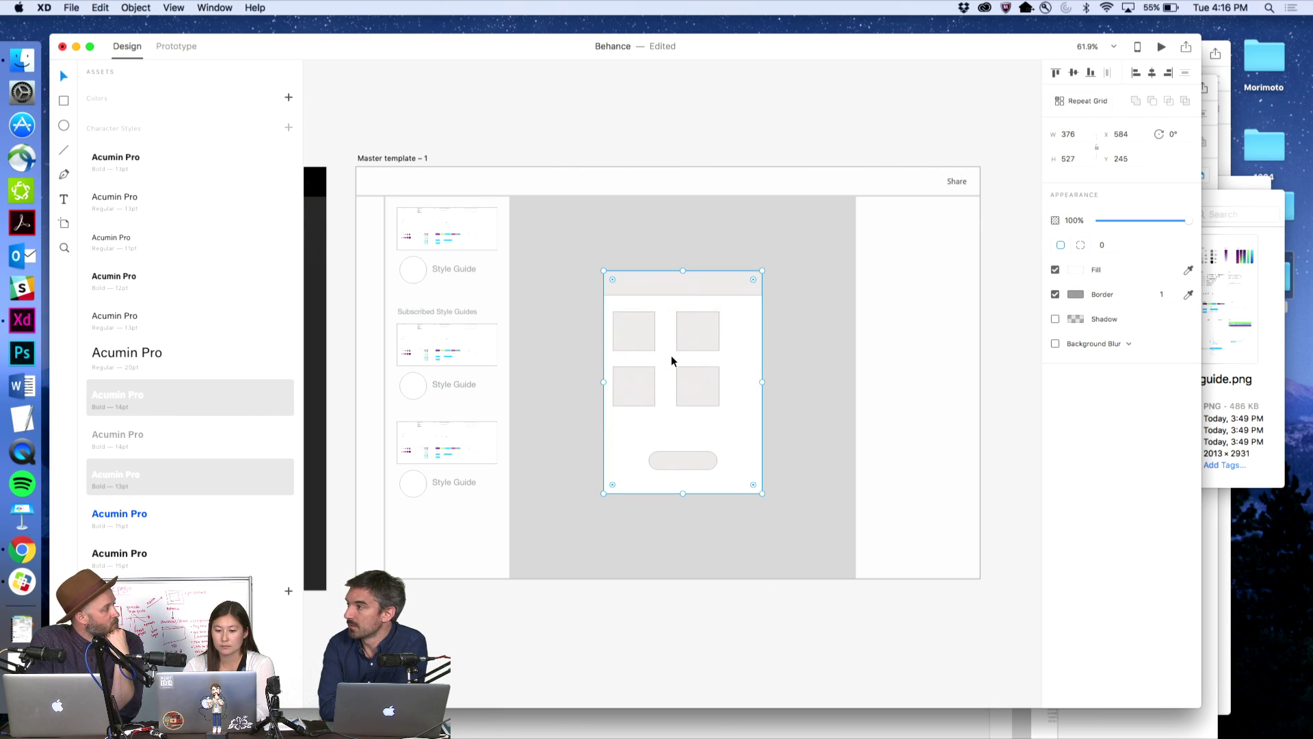
- Extend the tile grid to three rows, tighten the gaps between rows and enlarge the grid to about 323 × 322
{"action": "double_click", "coordinate": [671, 360]}
{"action": "left_click_drag", "start_coordinate": [675, 420], "coordinate": [675, 452]}
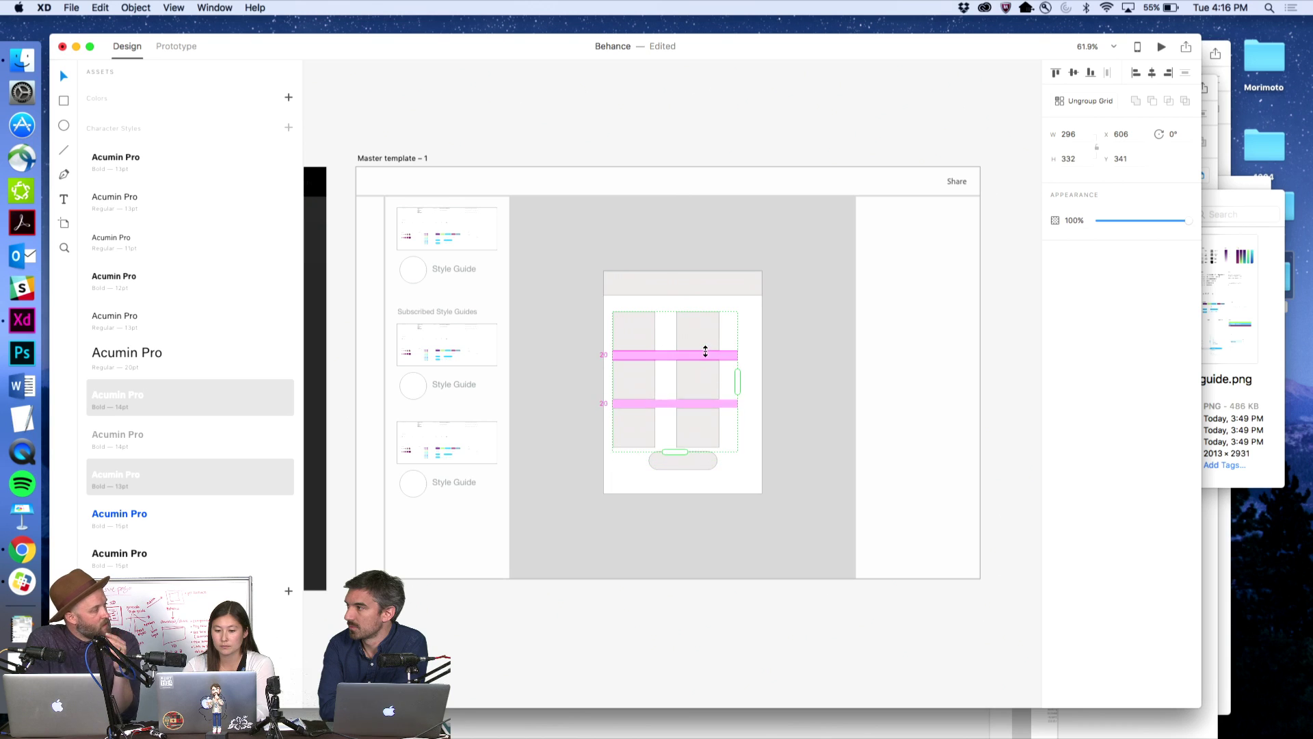
{"action": "left_click_drag", "start_coordinate": [705, 351], "coordinate": [749, 375]}
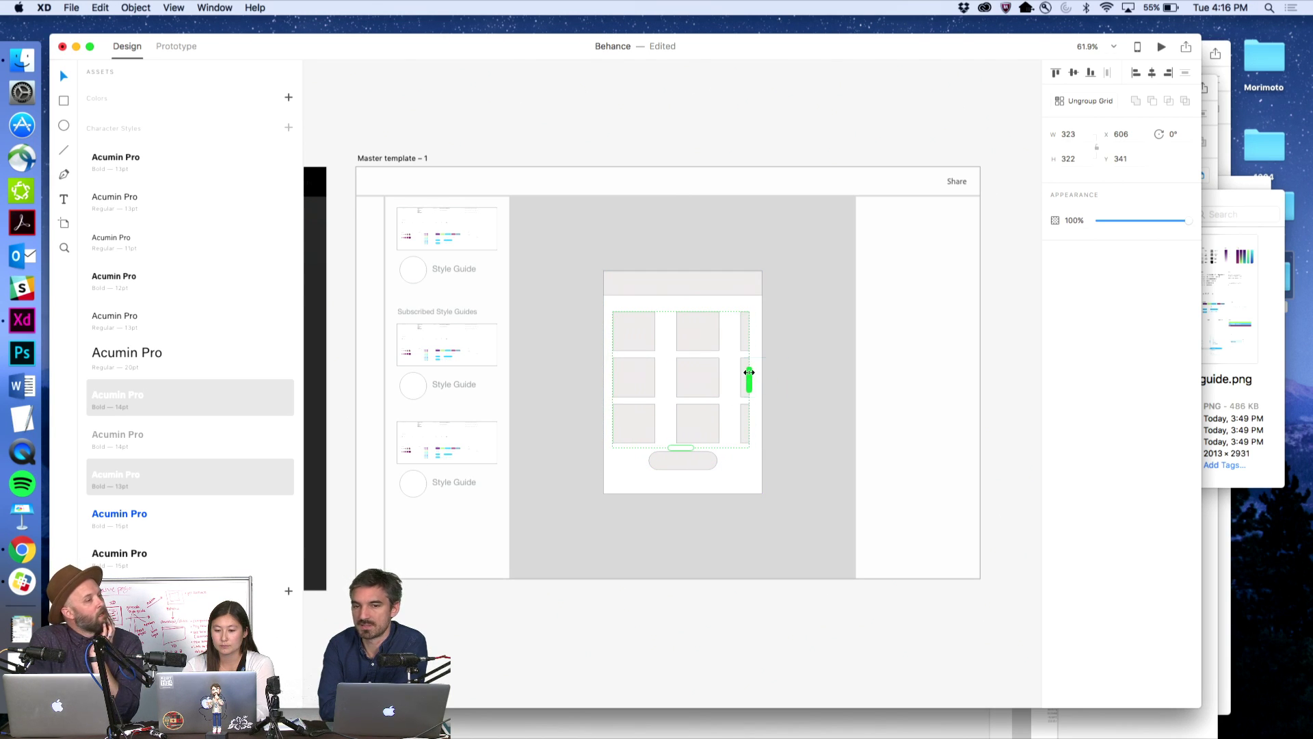
- Widen the tiles inside the Repeat Grid to about 131 × 94
{"action": "double_click", "coordinate": [646, 326]}
{"action": "left_click_drag", "start_coordinate": [656, 332], "coordinate": [667, 332]}
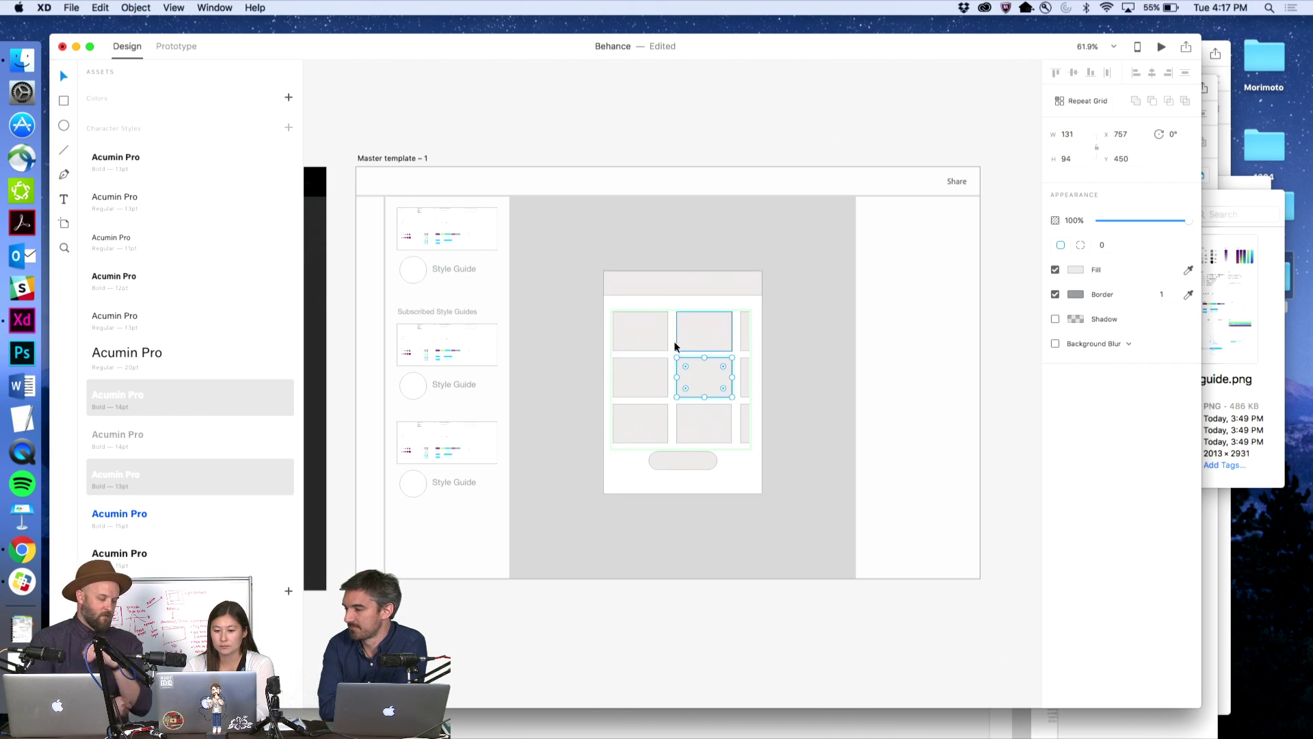
{"action": "left_click", "coordinate": [672, 337]}
{"action": "double_click", "coordinate": [660, 339]}
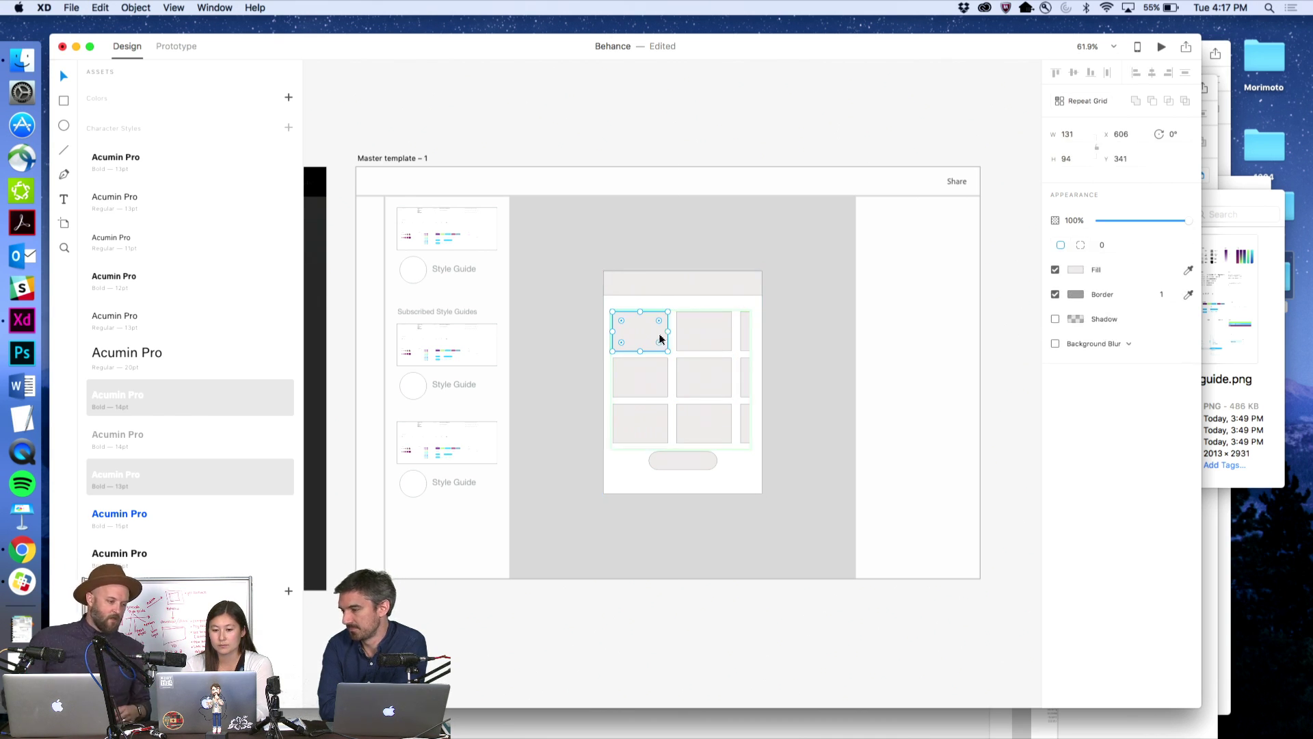
- Trim the tile grid to two full columns and centre it horizontally on the white page
{"action": "left_click", "coordinate": [674, 353]}
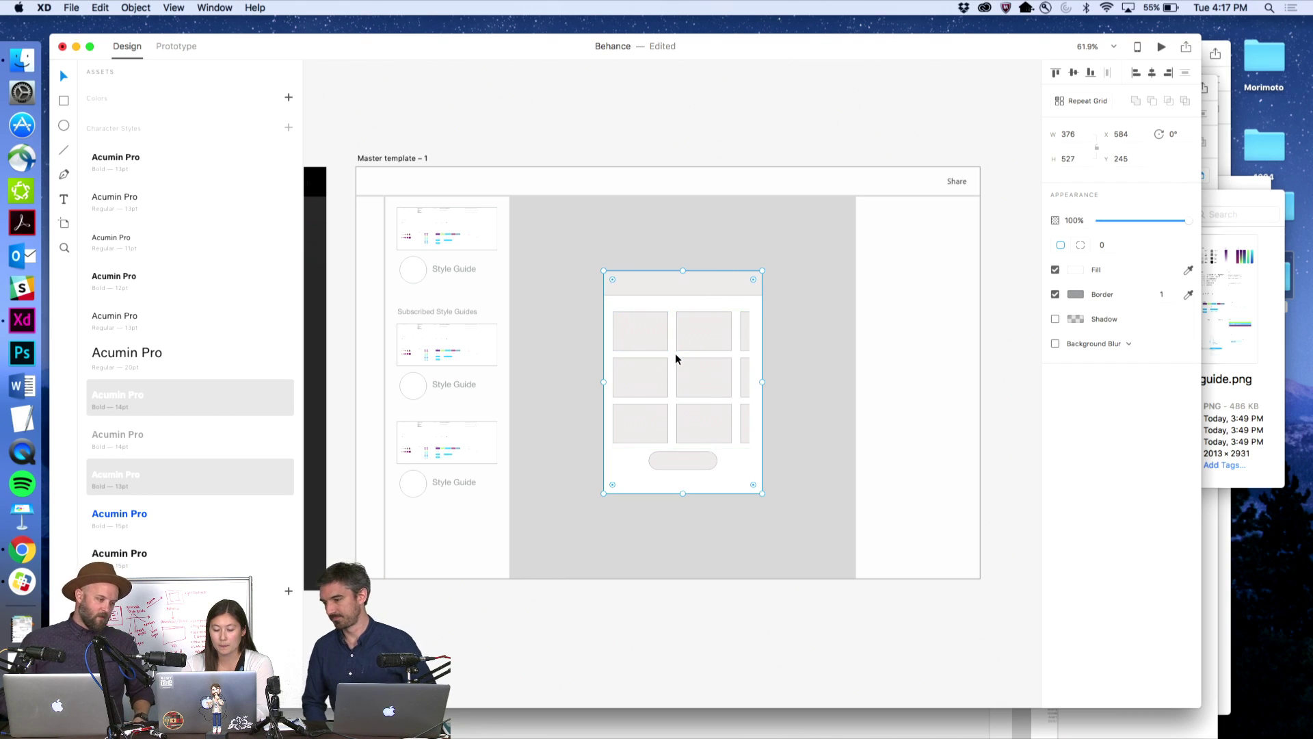
{"action": "left_click", "coordinate": [707, 416]}
{"action": "left_click_drag", "start_coordinate": [749, 381], "coordinate": [717, 386]}
{"action": "left_click", "coordinate": [799, 411]}
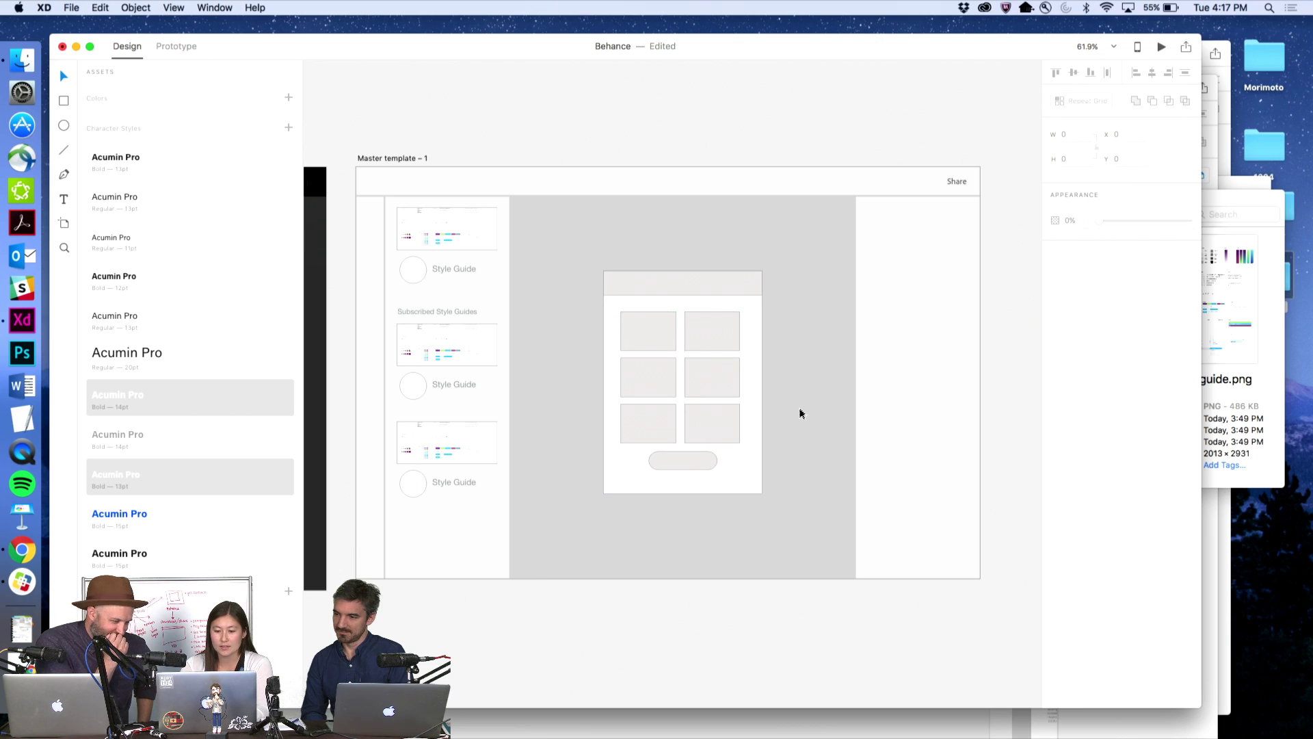
- Move the rounded button slightly lower on the white page and nudge the tile grid right to centre it
{"action": "left_click_drag", "start_coordinate": [687, 458], "coordinate": [687, 471]}
{"action": "left_click", "coordinate": [777, 463]}
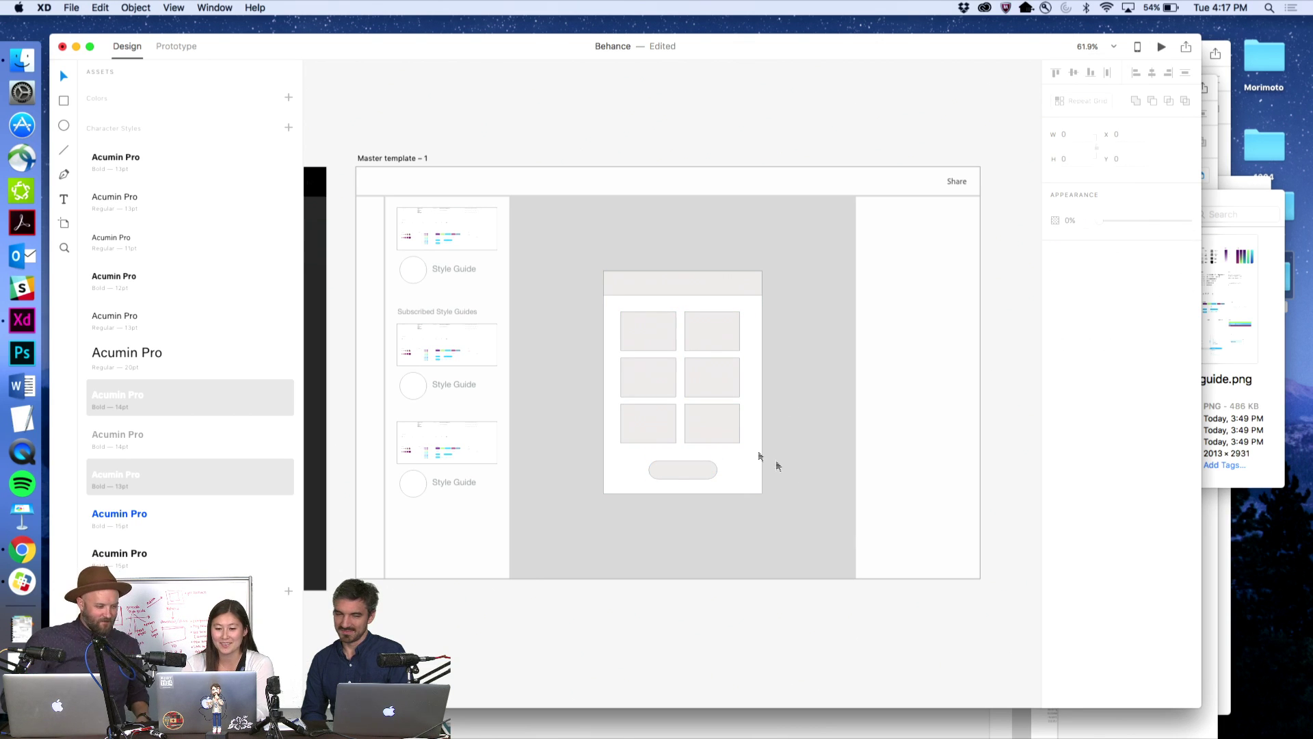
{"action": "left_click", "coordinate": [712, 424]}
{"action": "left_click_drag", "start_coordinate": [746, 384], "coordinate": [743, 385]}
{"action": "left_click", "coordinate": [805, 395]}
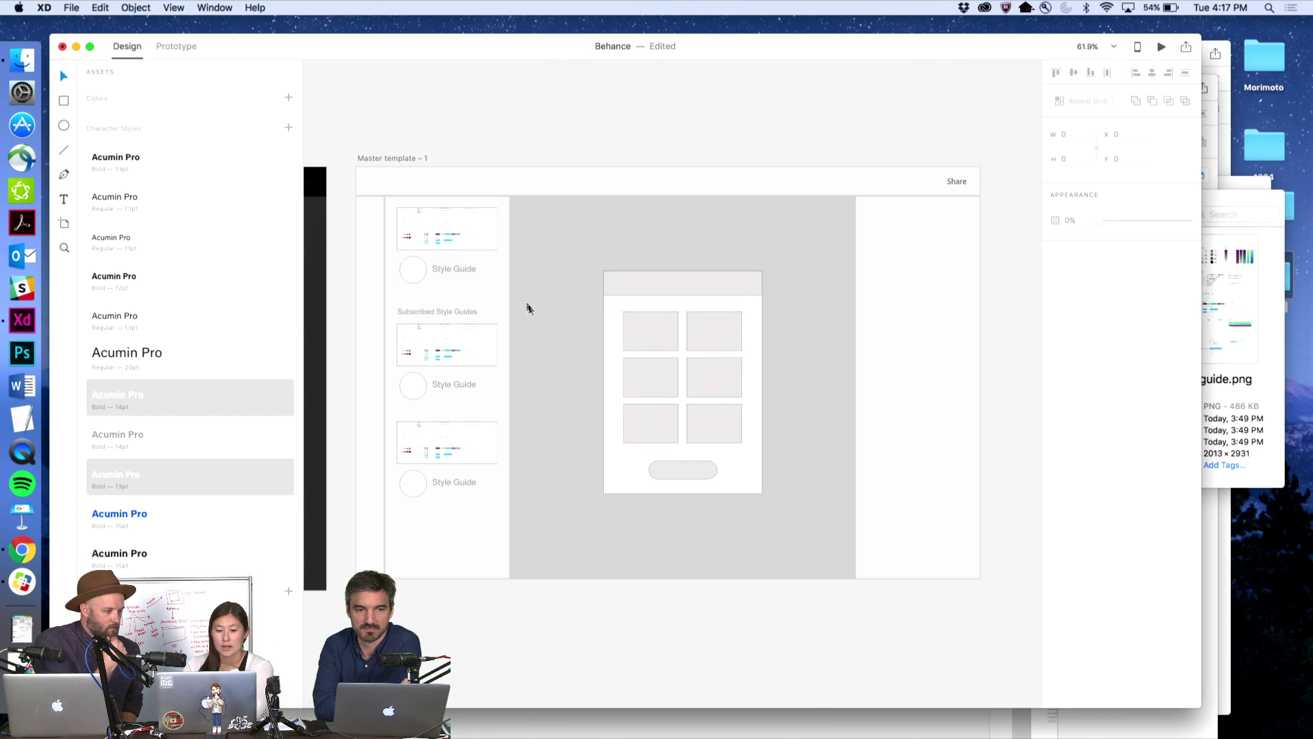
- Duplicate the Master template – 1 artboard and place the copy directly to its right
{"action": "left_click", "coordinate": [439, 352]}
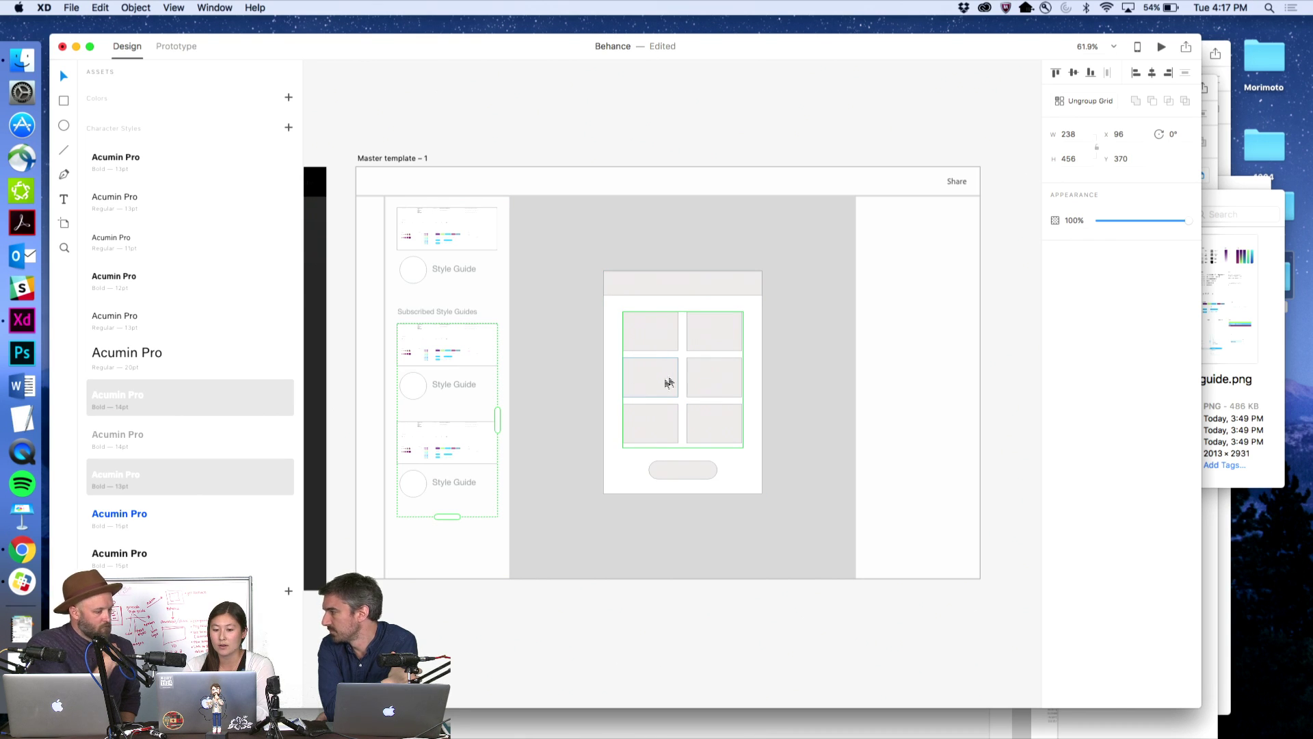
{"action": "key", "text": "z"}
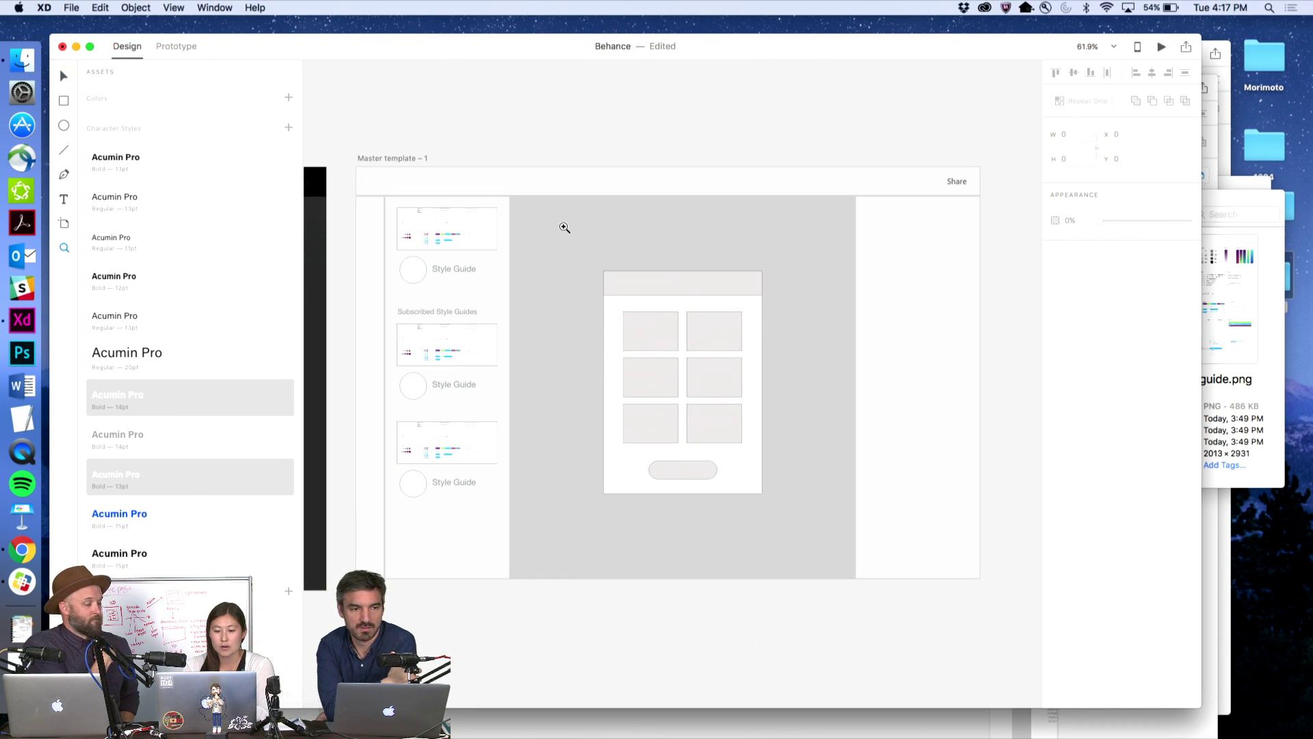
{"action": "left_click", "coordinate": [581, 240], "text": "alt"}
{"action": "scroll", "coordinate": [478, 206], "scroll_direction": "right", "scroll_amount": 2}
{"action": "key", "text": "v"}
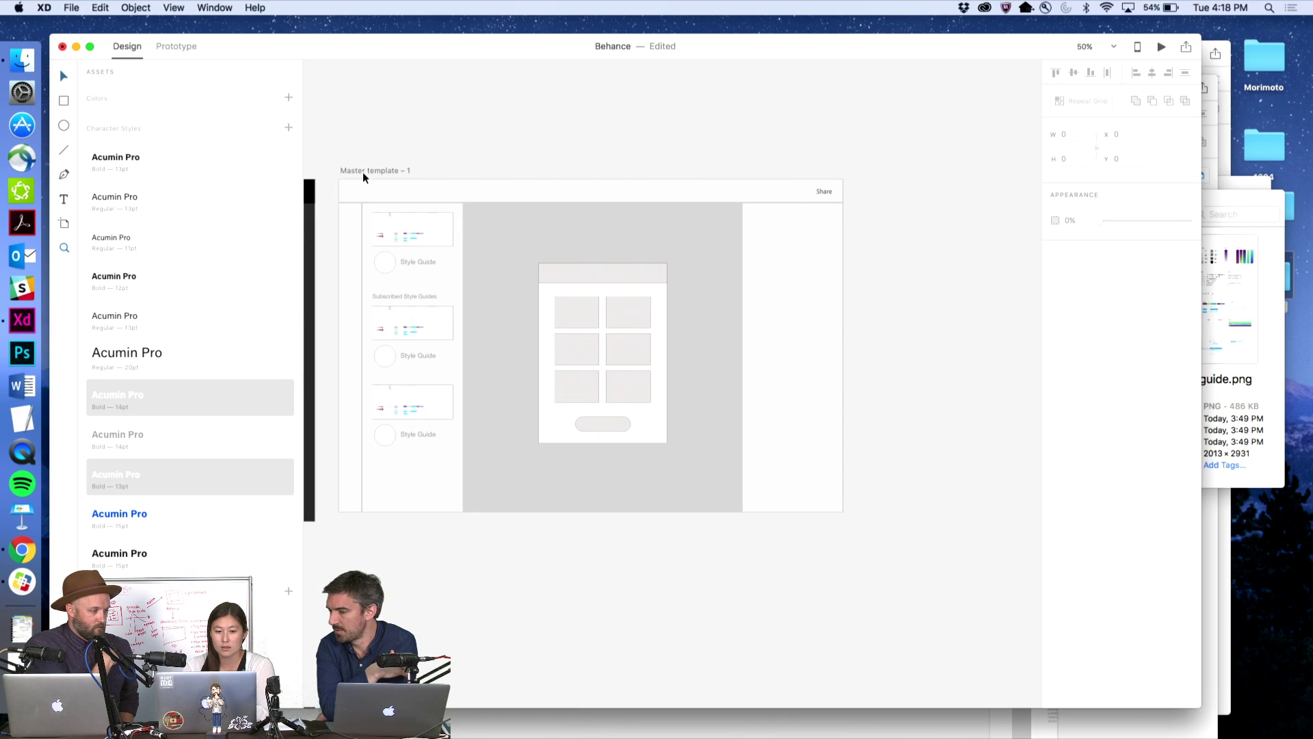
{"action": "left_click", "coordinate": [364, 170]}
{"action": "left_click_drag", "start_coordinate": [357, 172], "coordinate": [882, 192]}
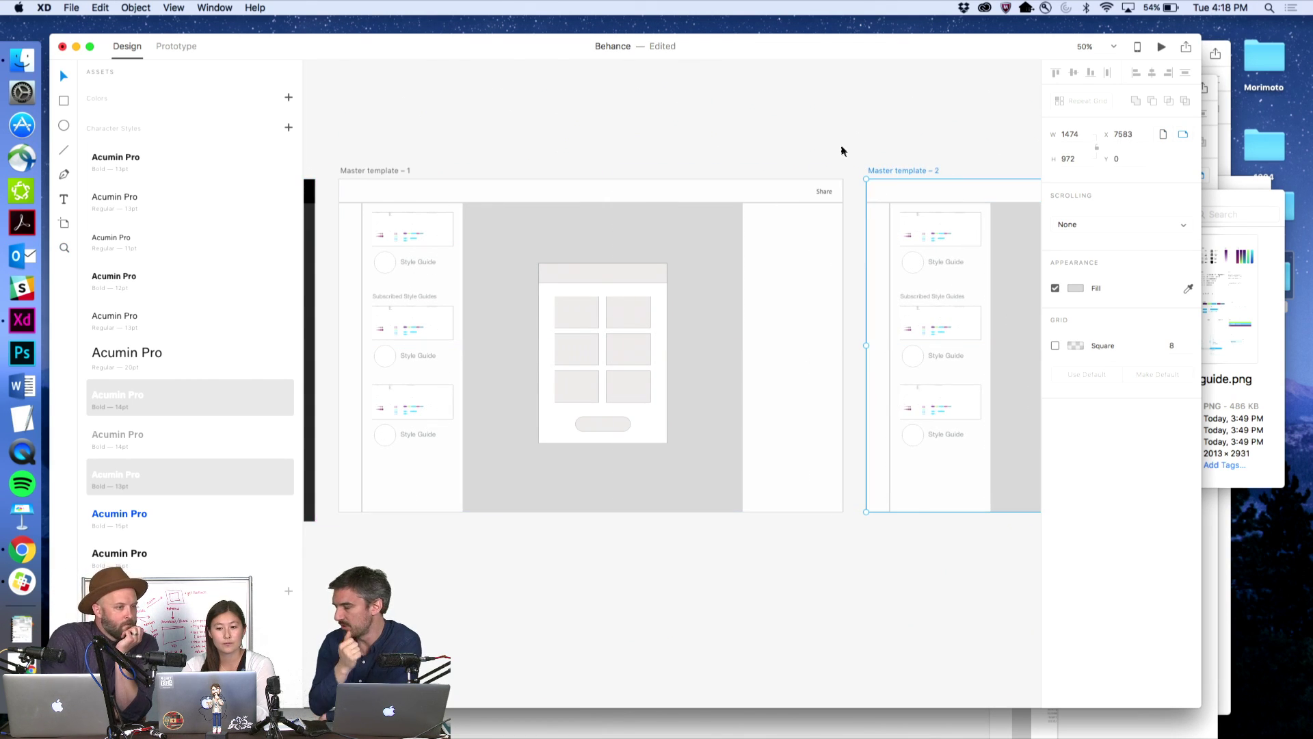
{"action": "left_click", "coordinate": [792, 152]}
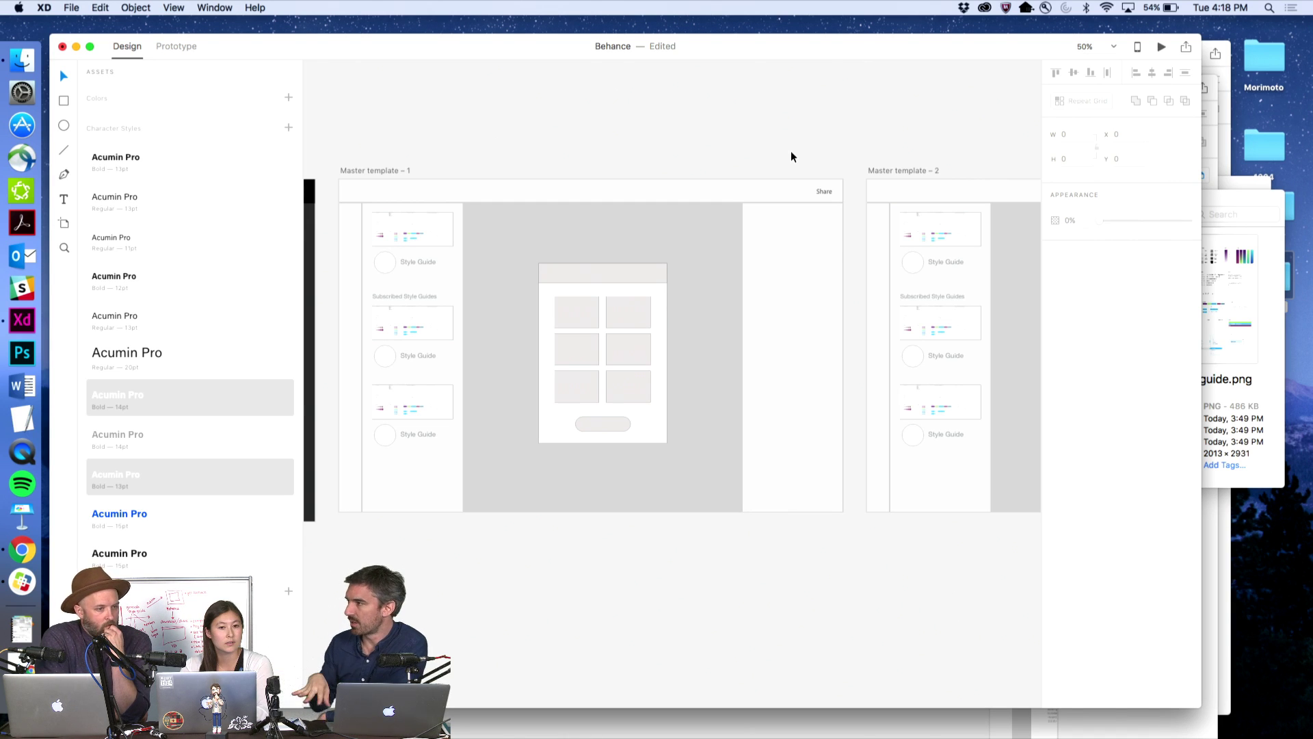
- Shorten the repeated tiles on Master template – 1 and add a 118 × 12 text box reading "text here" beneath the first tile
{"action": "scroll", "coordinate": [698, 212], "scroll_direction": "down", "scroll_amount": 1}
{"action": "scroll", "coordinate": [698, 212], "scroll_direction": "right", "scroll_amount": 1}
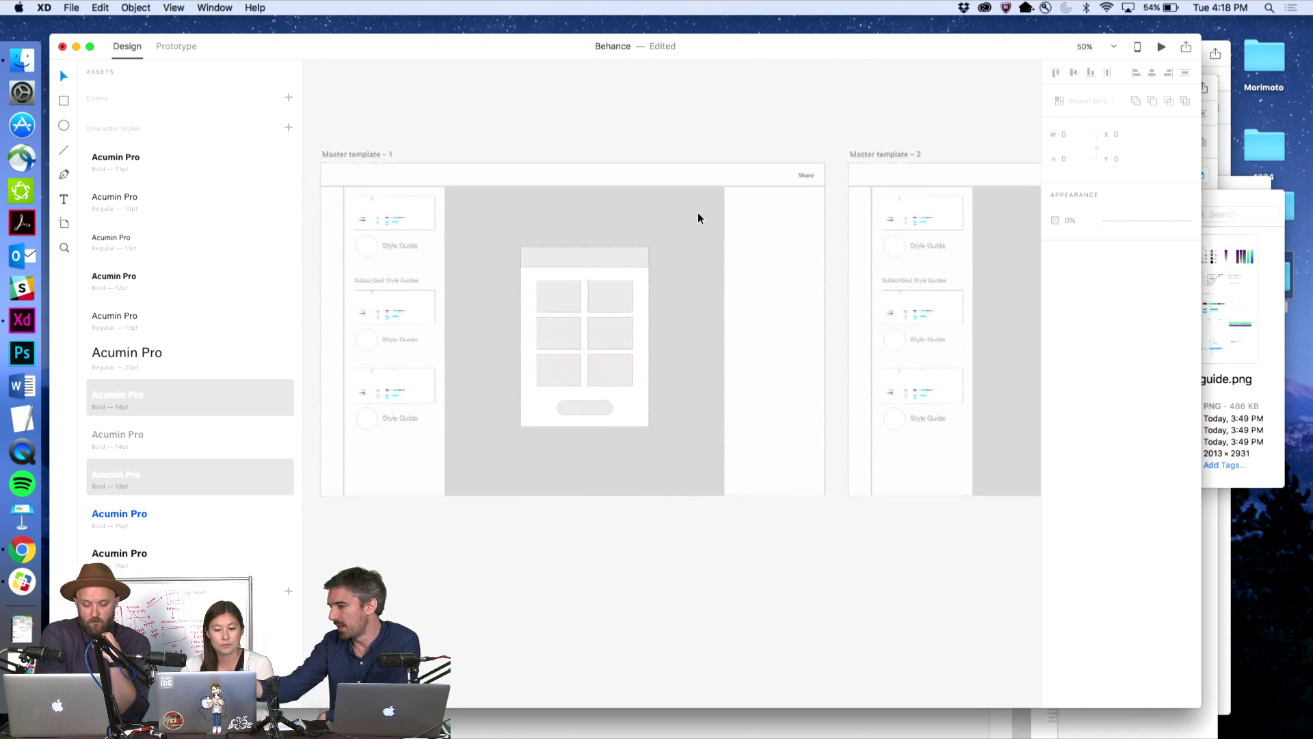
{"action": "left_click", "coordinate": [595, 291]}
{"action": "key", "text": "super+1"}
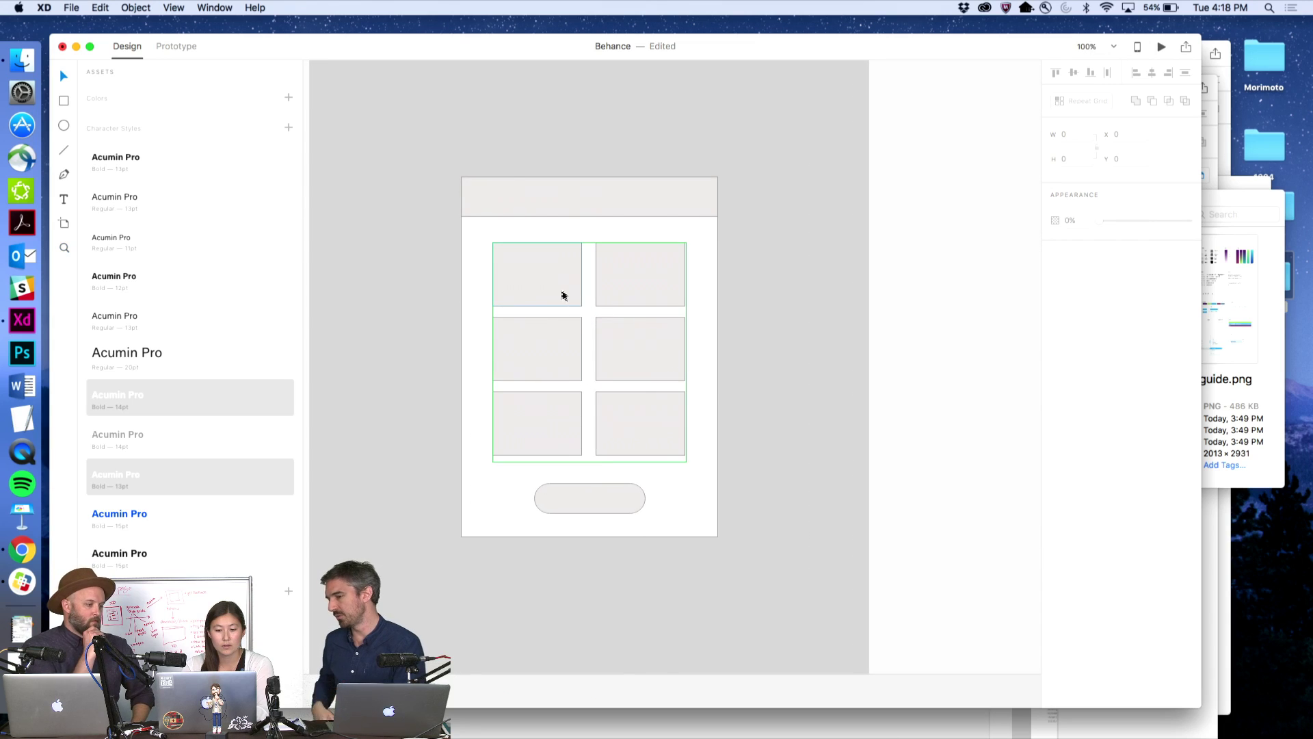
{"action": "double_click", "coordinate": [547, 295]}
{"action": "left_click_drag", "start_coordinate": [537, 306], "coordinate": [577, 310]}
{"action": "key", "text": "t"}
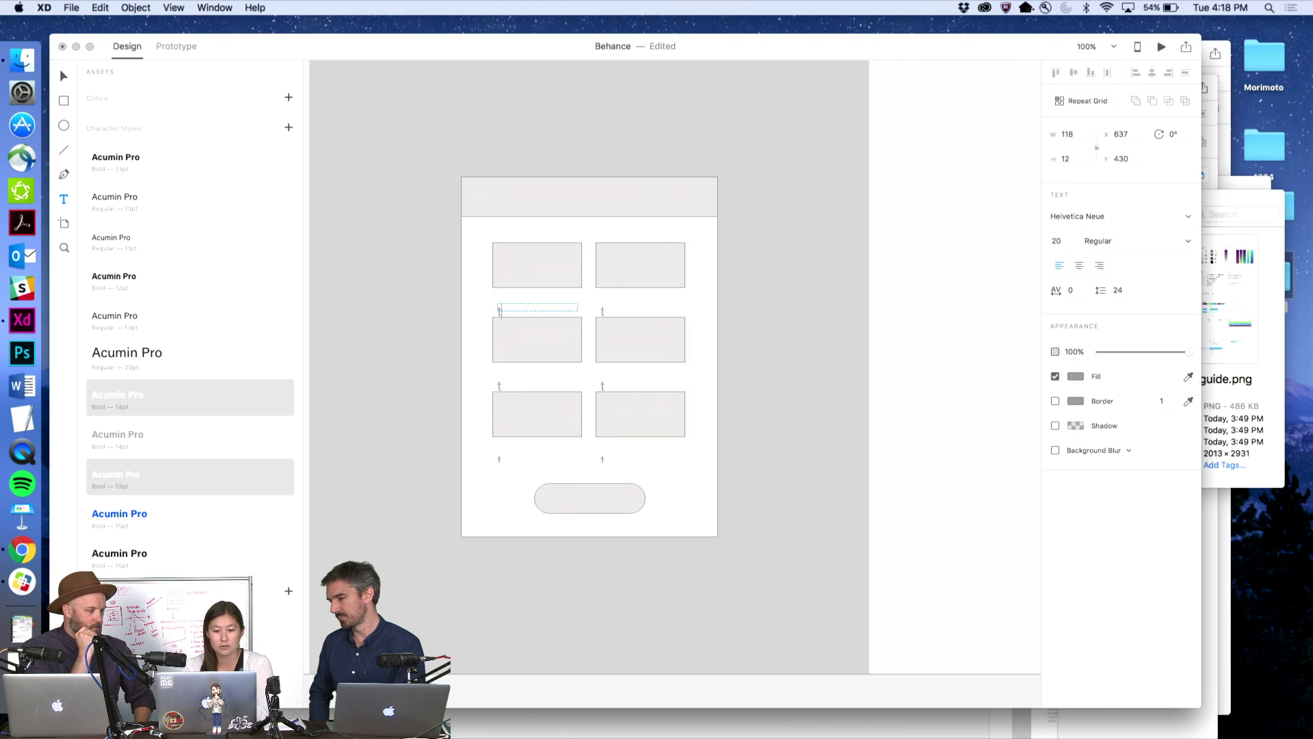
{"action": "type", "text": "text here"}
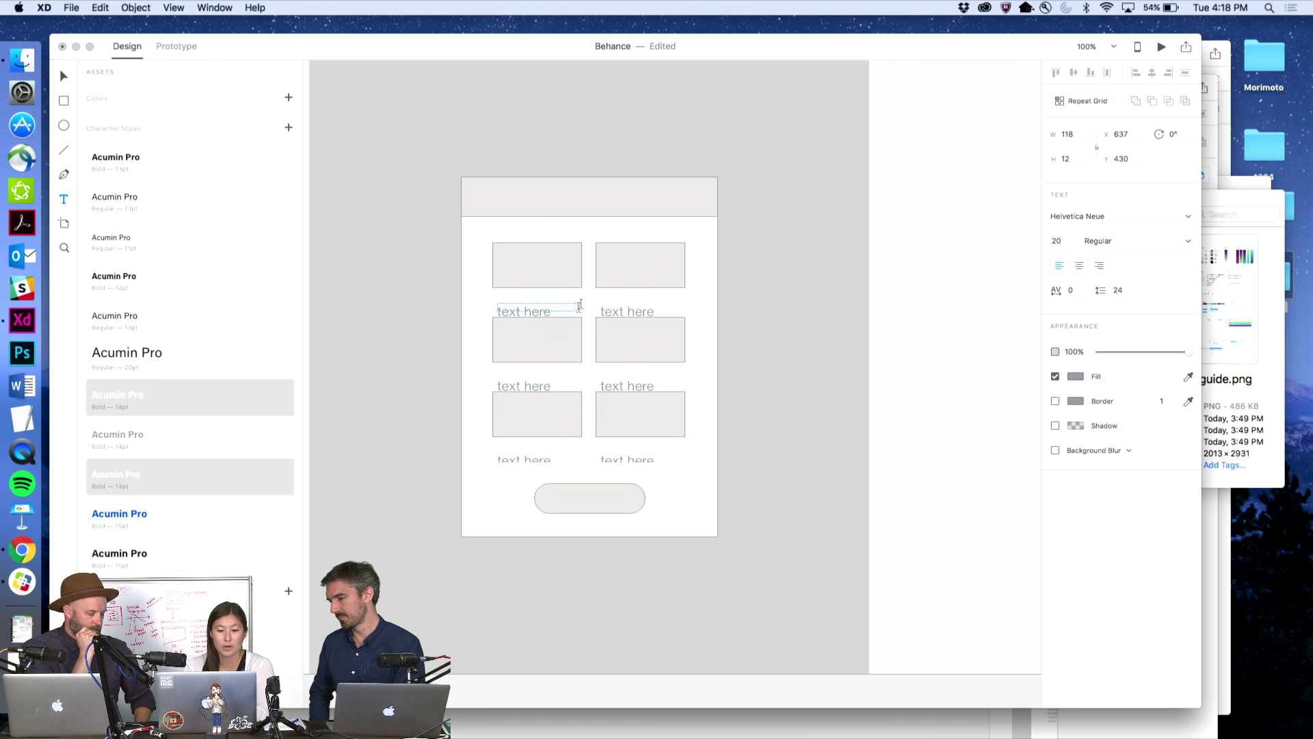
{"action": "key", "text": "Escape"}
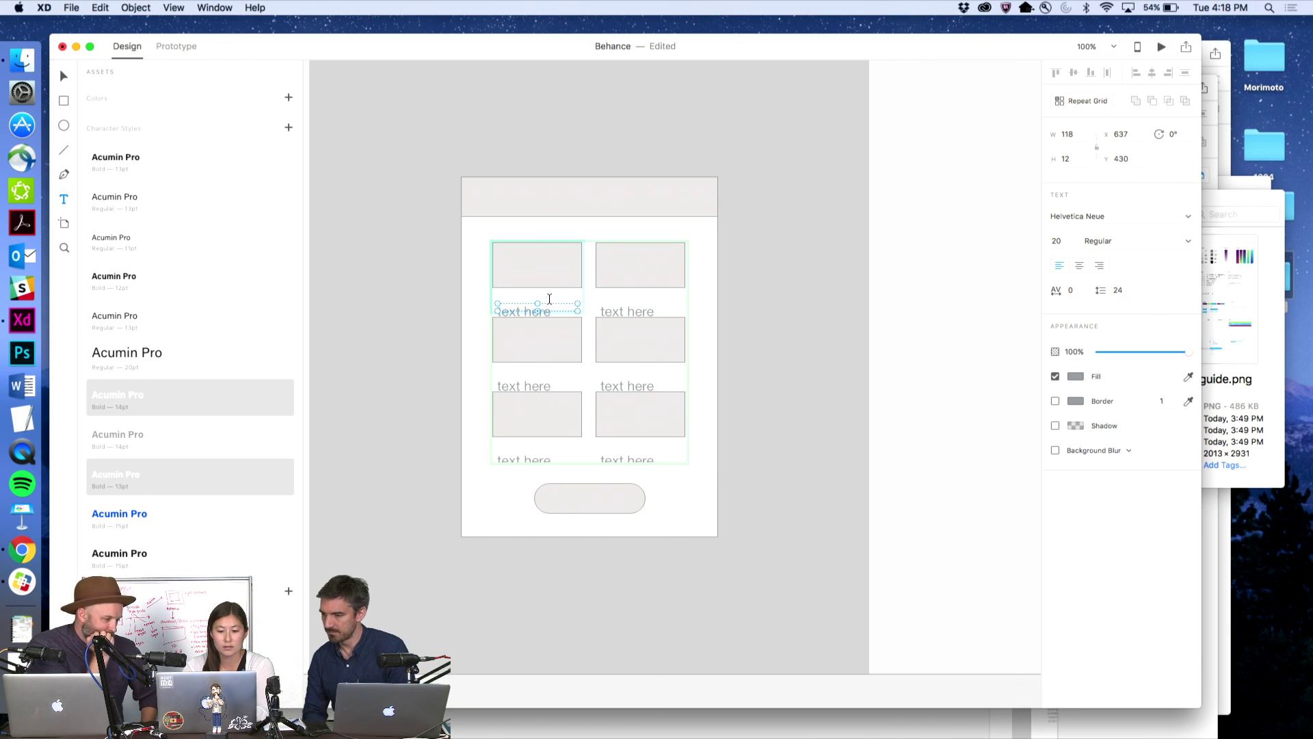
{"action": "key", "text": "Escape"}
- Extend the first tile's caption text box upward to 118 × 29 so the text sits just under its tile
{"action": "key", "text": "z"}
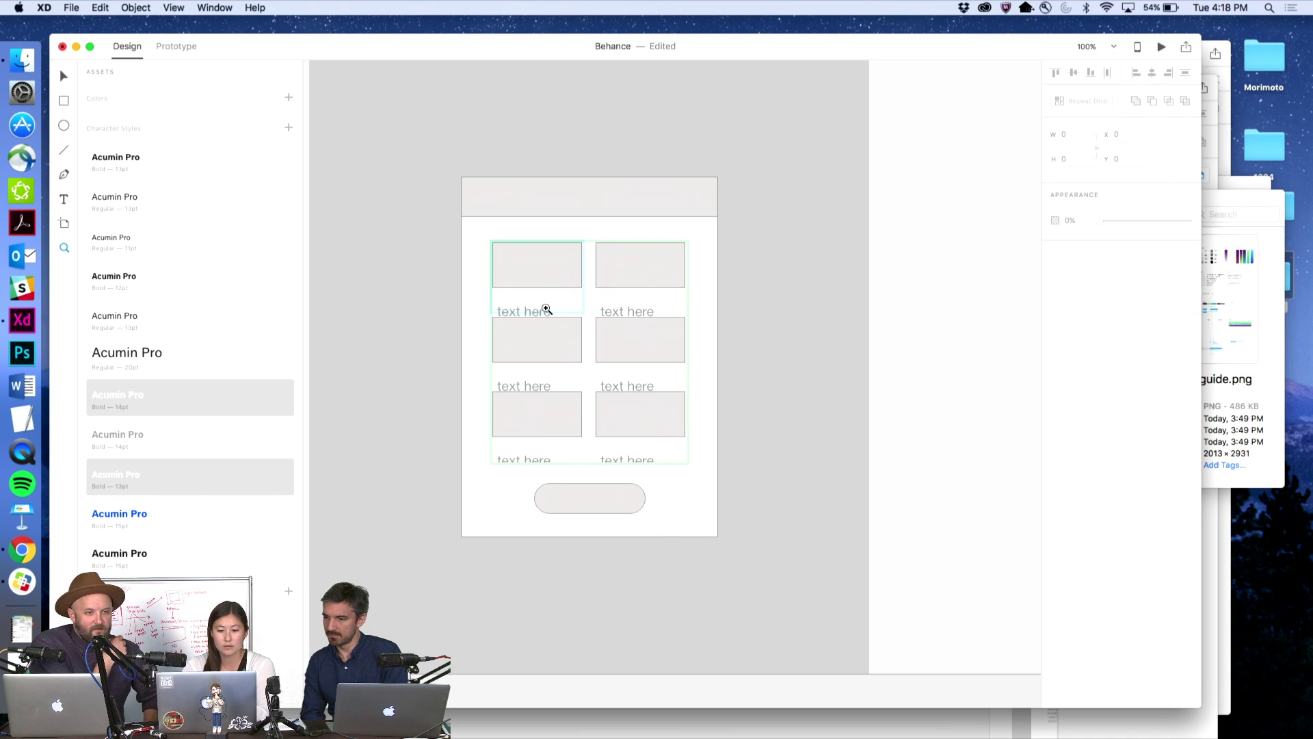
{"action": "left_click", "coordinate": [539, 311]}
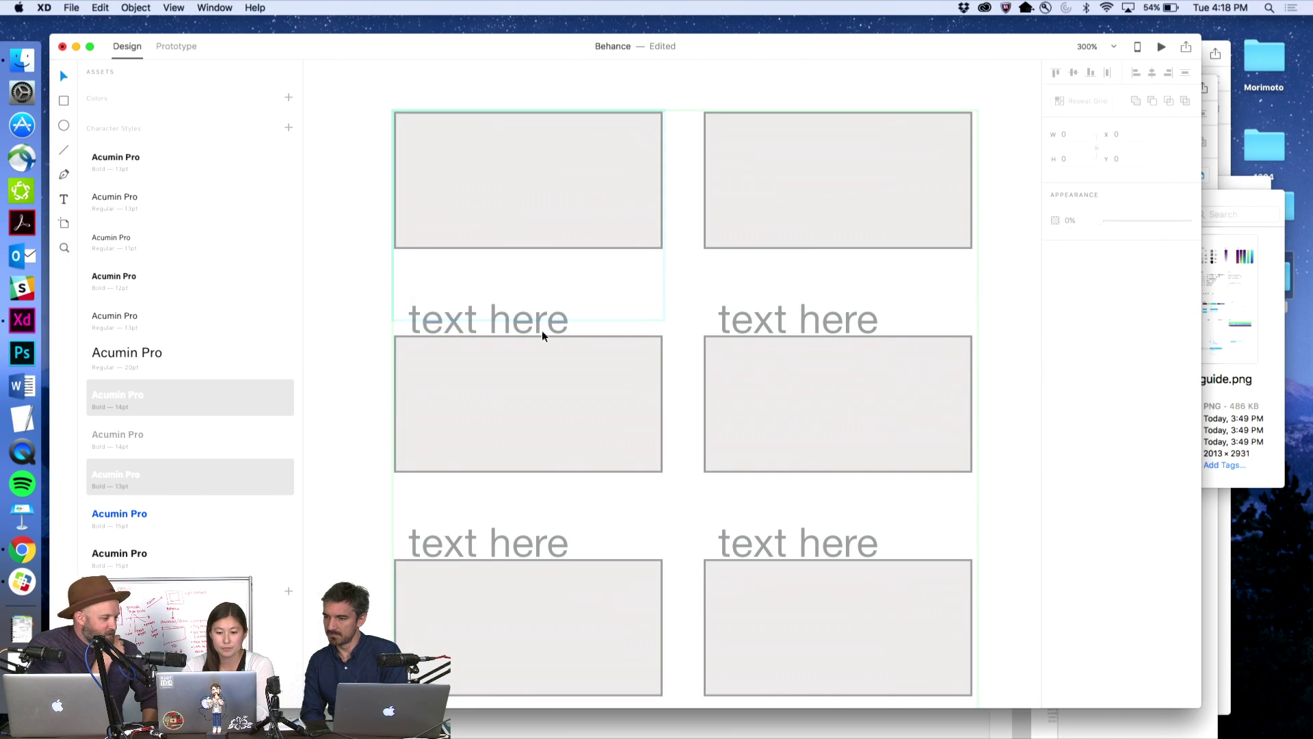
{"action": "double_click", "coordinate": [543, 318]}
{"action": "left_click_drag", "start_coordinate": [530, 294], "coordinate": [531, 261]}
- Set the tile caption to font size 16 with line spacing 23, and align its left edge with the tile
{"action": "double_click", "coordinate": [530, 286]}
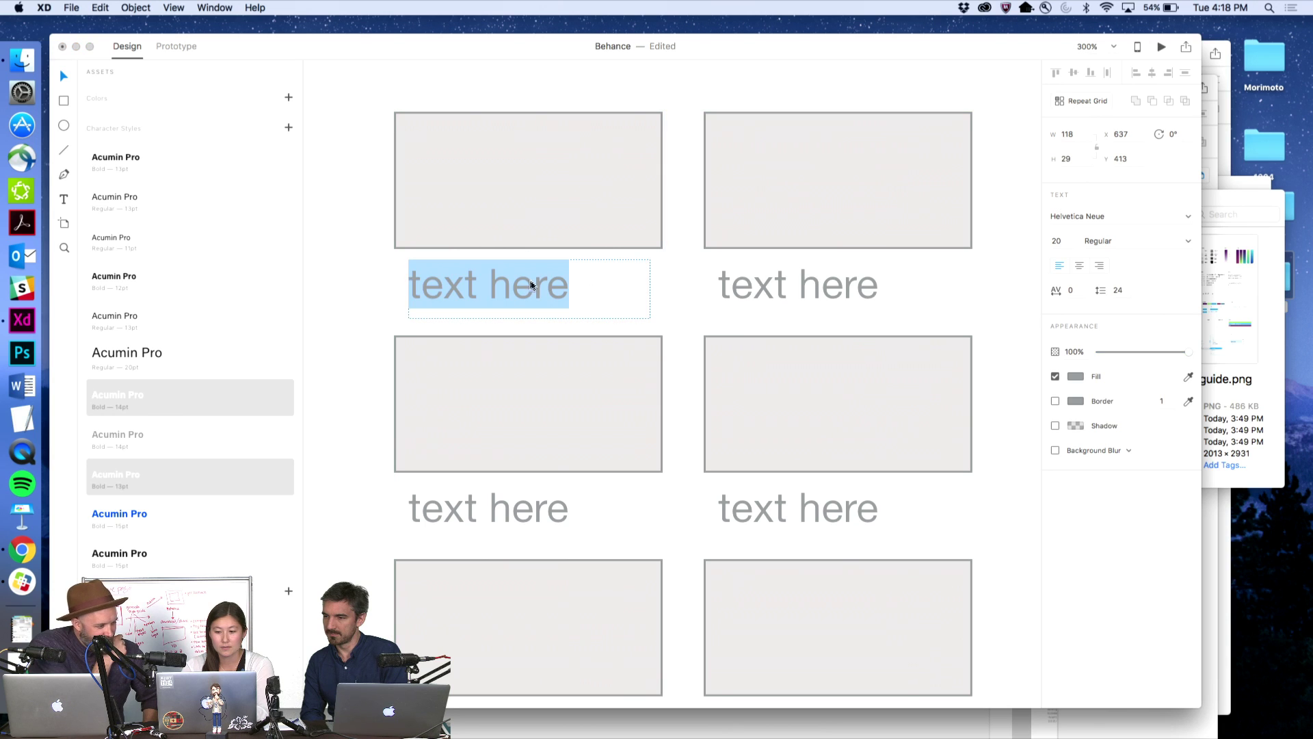
{"action": "left_click", "coordinate": [1121, 290]}
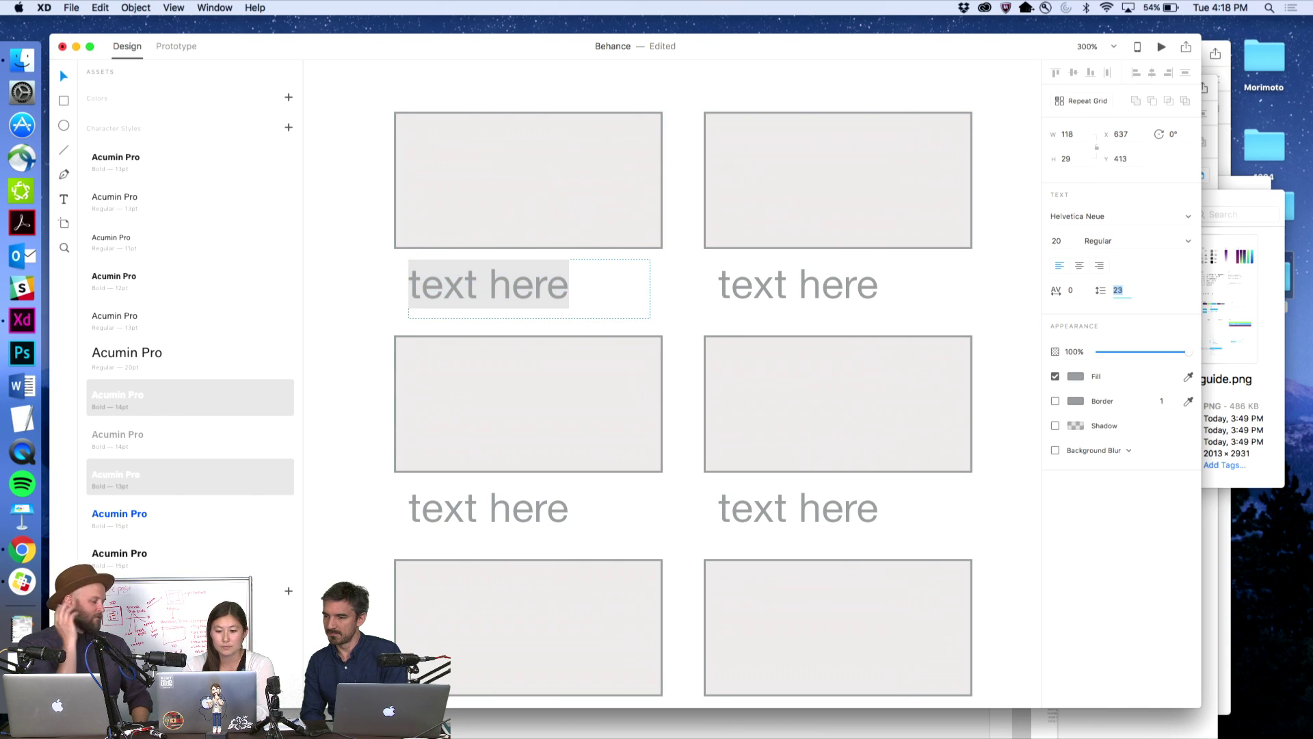
{"action": "left_click", "coordinate": [1057, 241]}
{"action": "type", "text": "18"}
{"action": "key", "text": "Return"}
{"action": "type", "text": "16"}
{"action": "key", "text": "Return"}
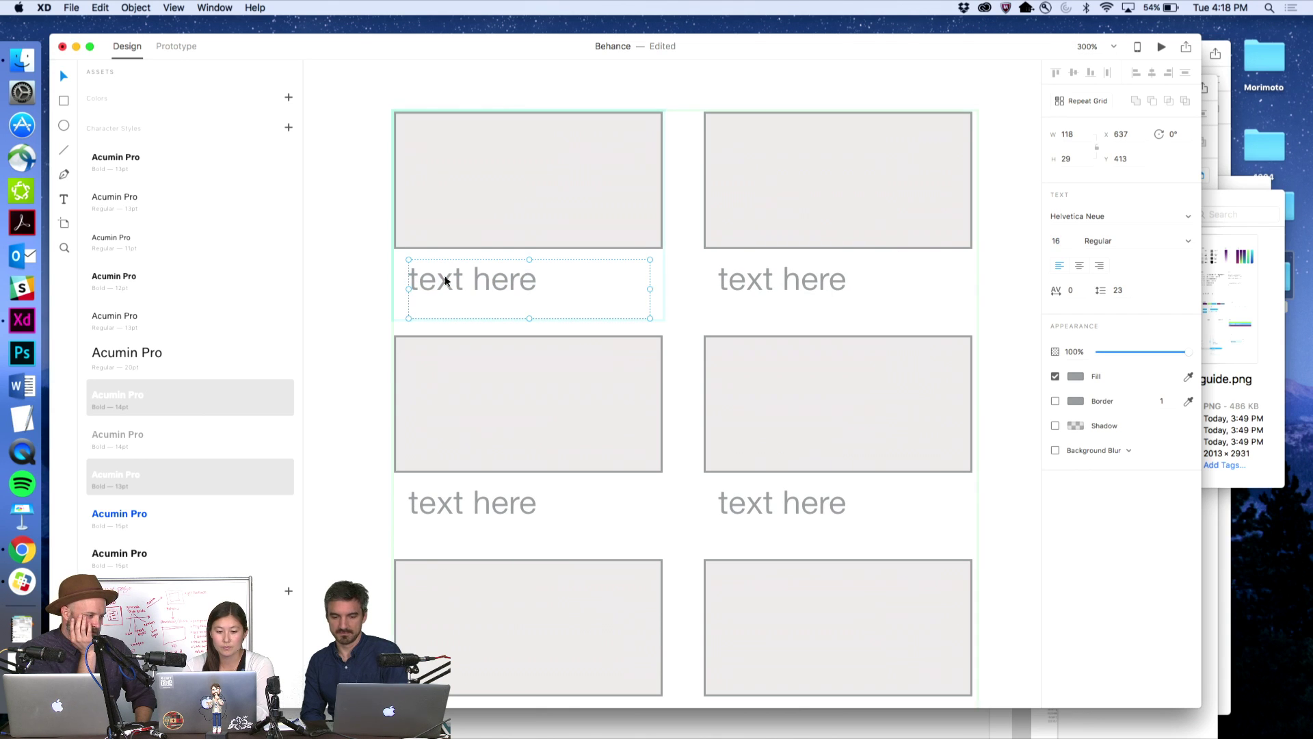
{"action": "left_click_drag", "start_coordinate": [446, 278], "coordinate": [434, 278]}
{"action": "left_click", "coordinate": [390, 253]}
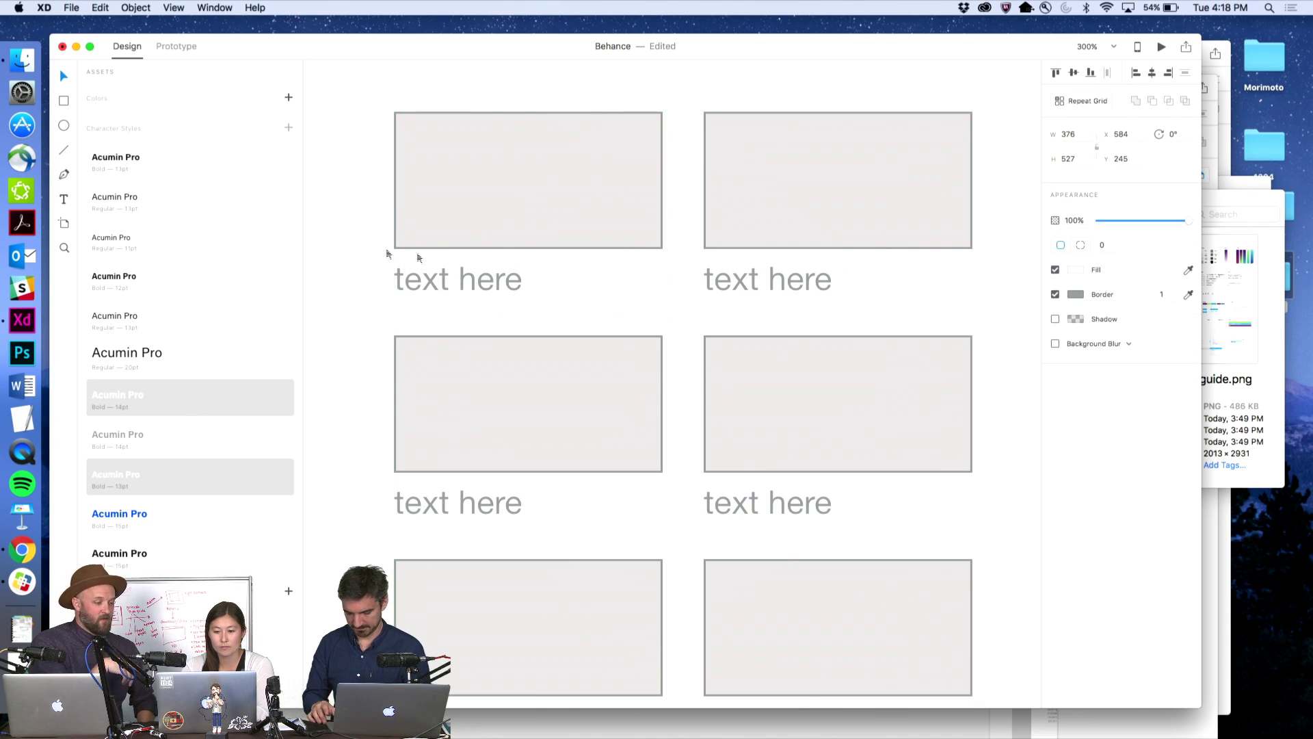
- Replace the caption under the upper-right tile with "different text"
{"action": "key", "text": "z"}
{"action": "left_click", "coordinate": [601, 314], "text": "alt"}
{"action": "left_click", "coordinate": [609, 315], "text": "alt"}
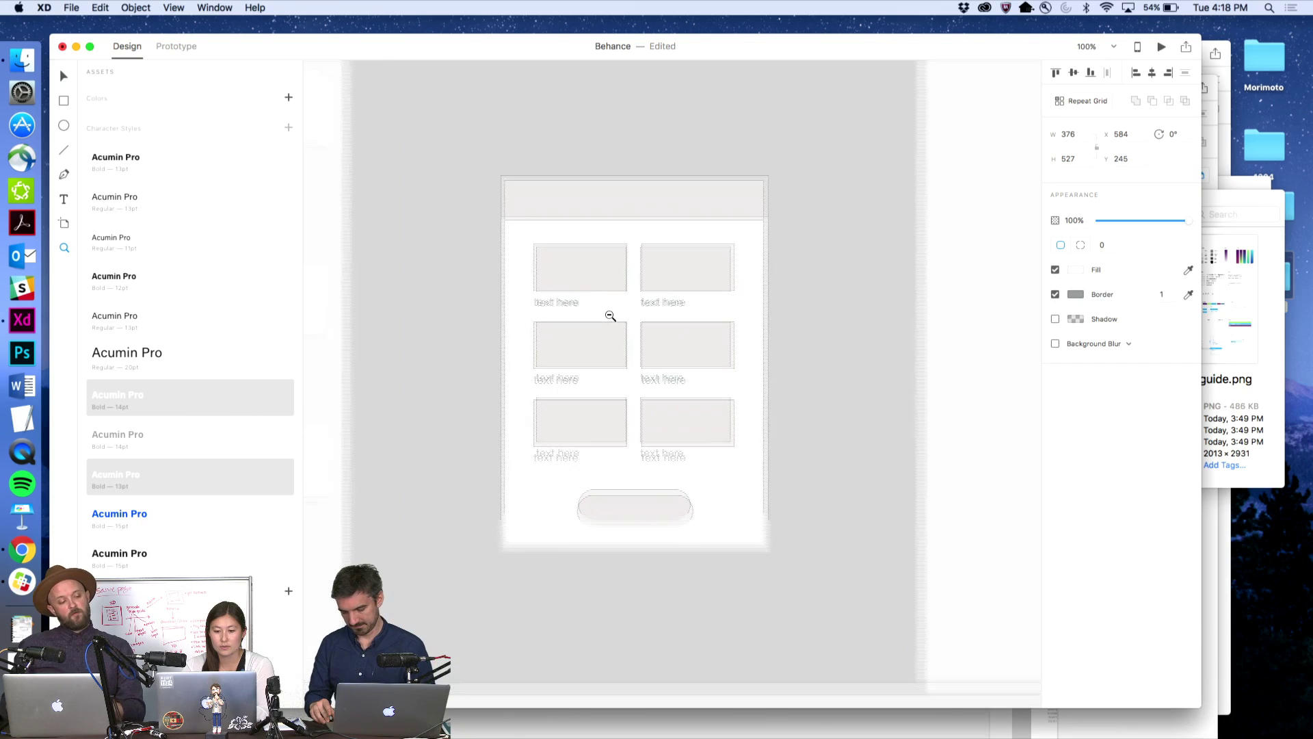
{"action": "key", "text": "v"}
{"action": "left_click", "coordinate": [657, 302]}
{"action": "double_click", "coordinate": [658, 302]}
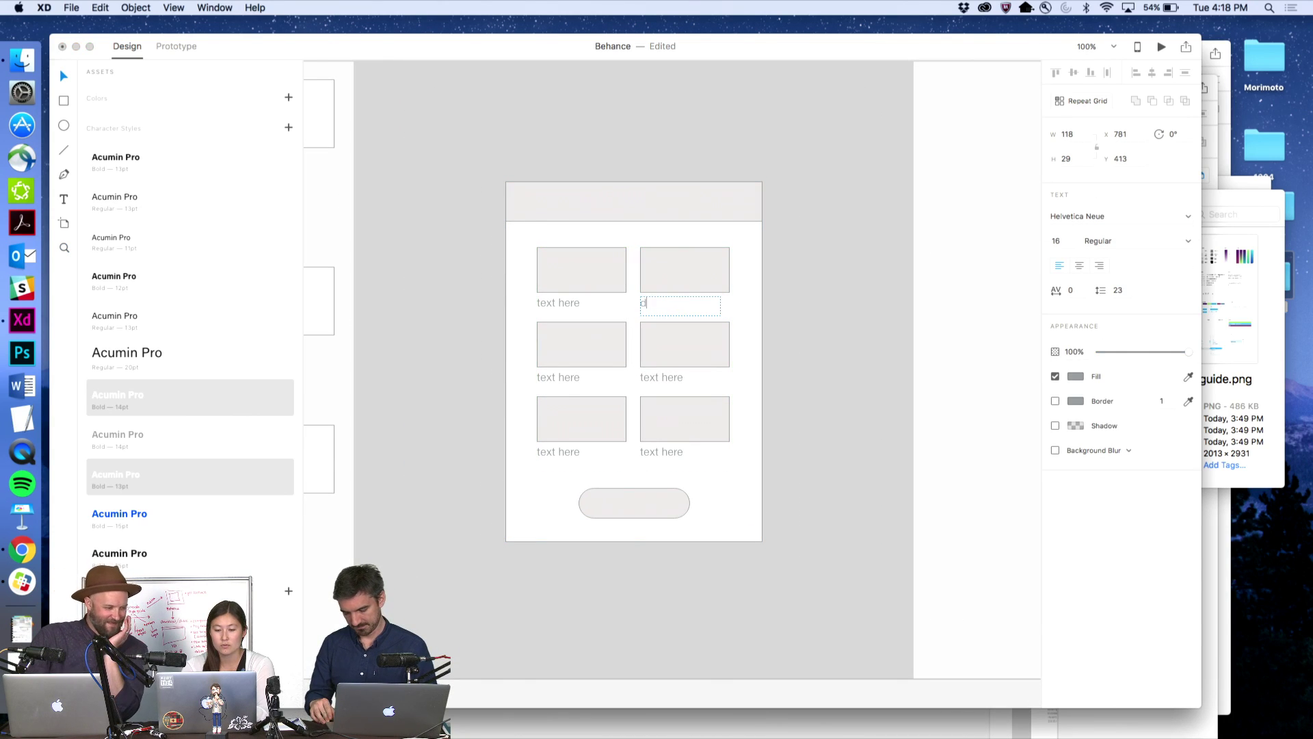
{"action": "type", "text": "different text"}
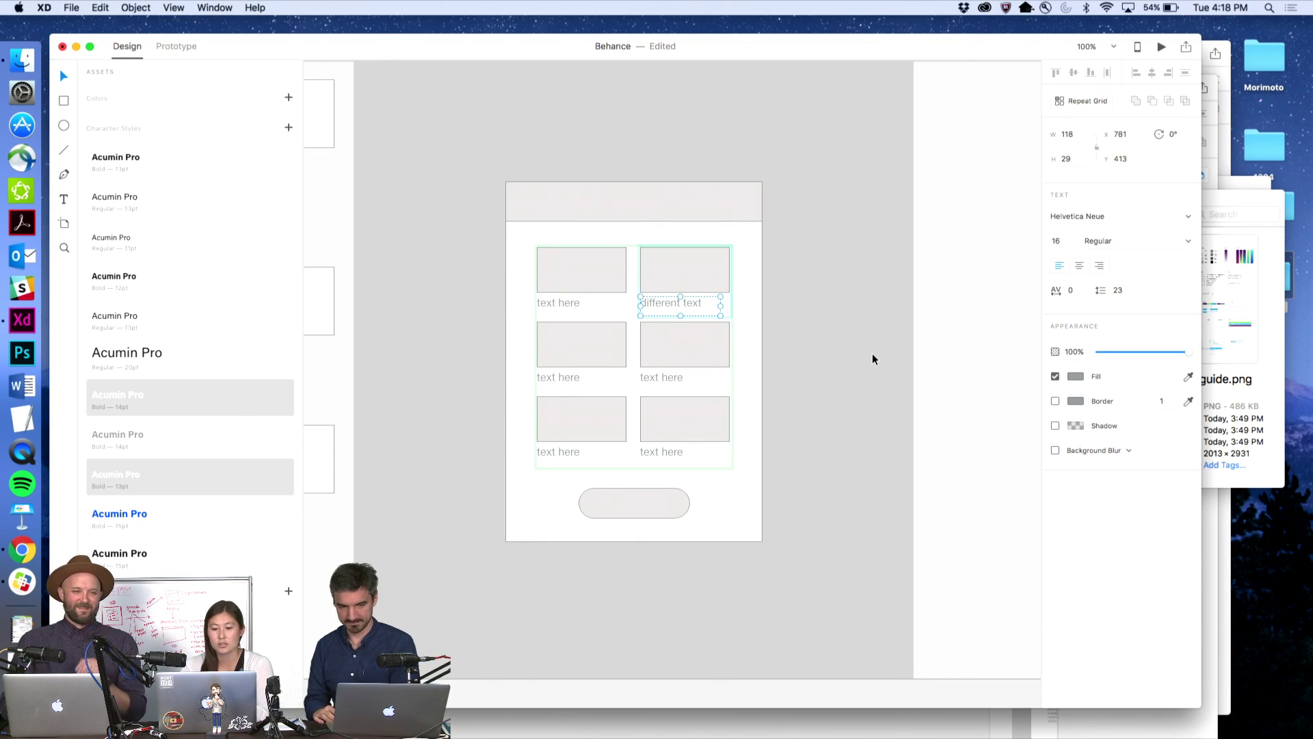
{"action": "left_click", "coordinate": [940, 336]}
- Switch the document from Design to Prototype mode
{"action": "key", "text": "z"}
{"action": "left_click", "coordinate": [700, 330], "text": "alt"}
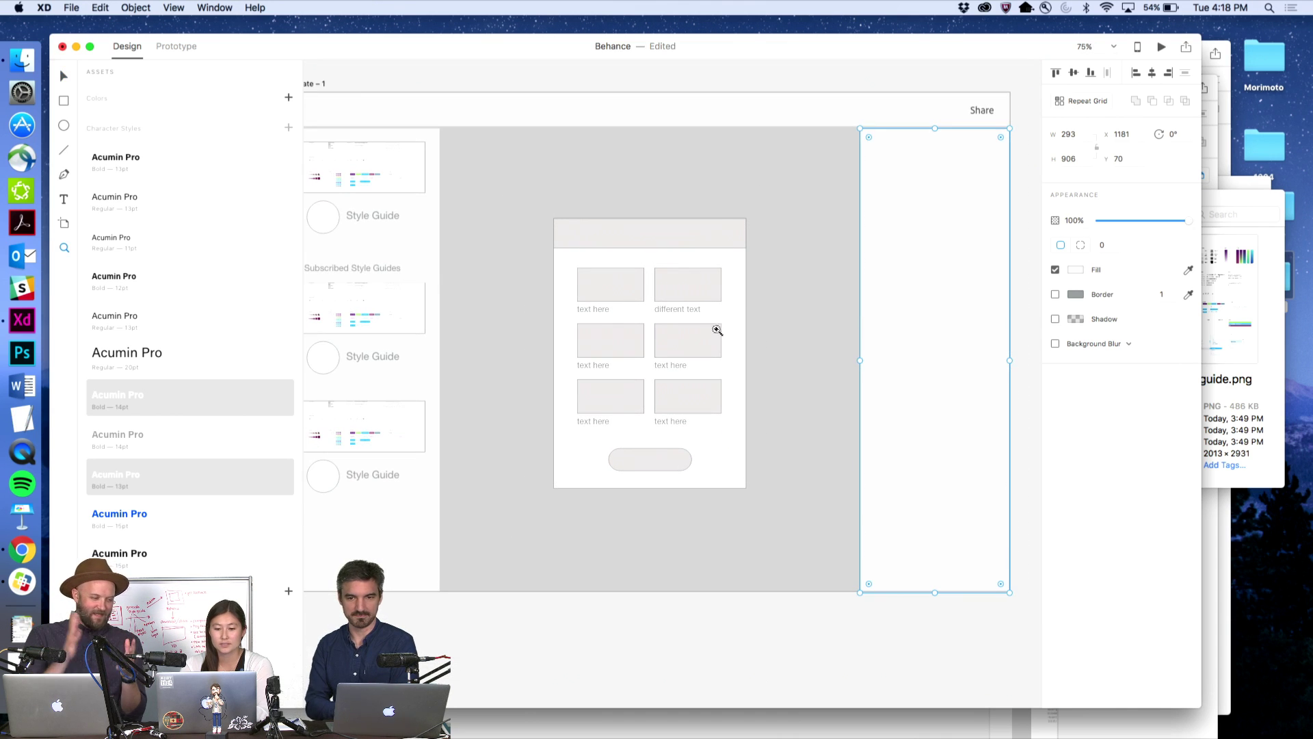
{"action": "key", "text": "v"}
{"action": "left_click", "coordinate": [669, 92]}
{"action": "scroll", "coordinate": [669, 92], "scroll_direction": "up", "scroll_amount": 2}
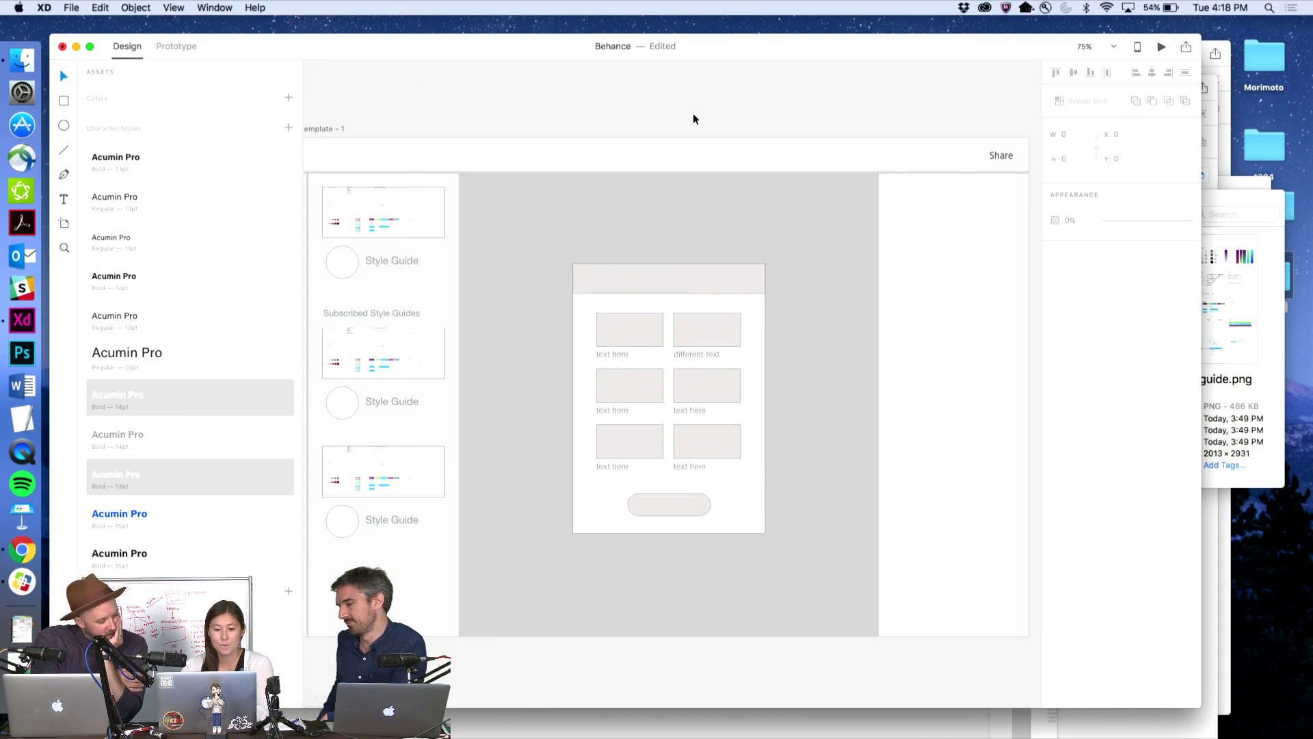
{"action": "key", "text": "z"}
{"action": "left_click", "coordinate": [705, 215], "text": "alt"}
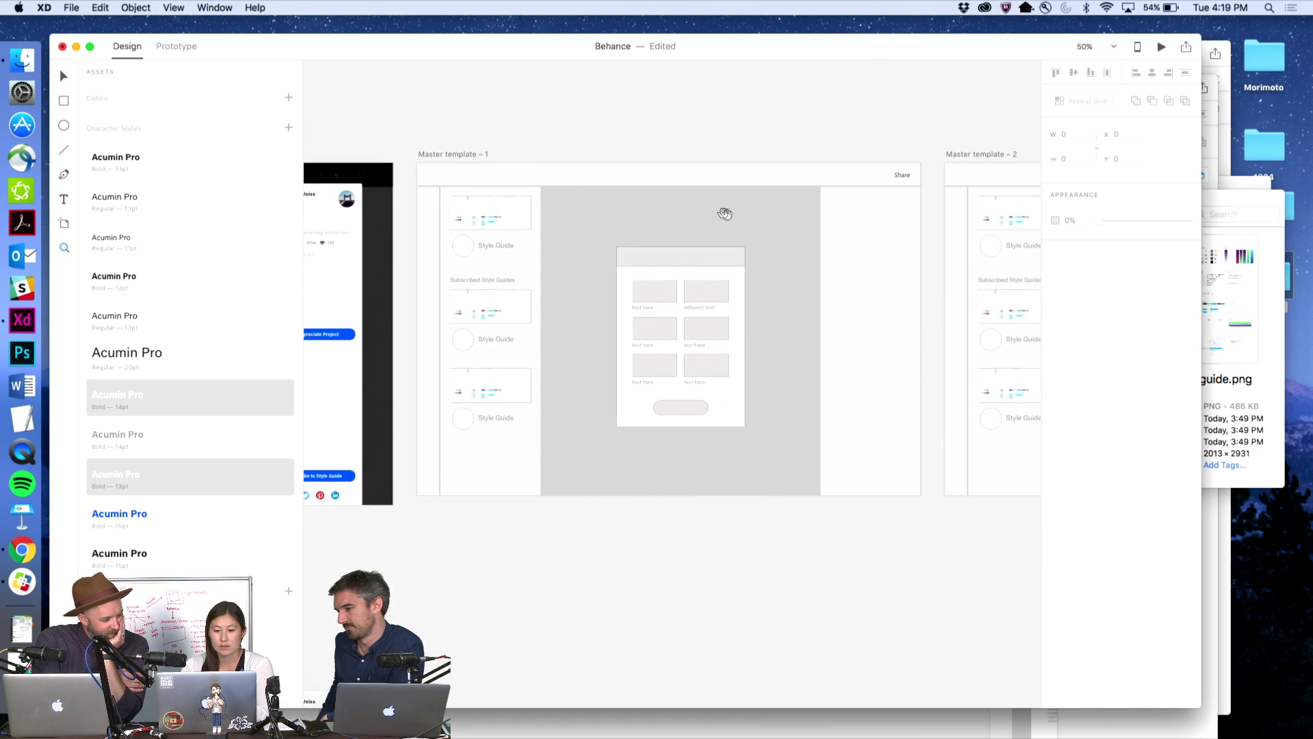
{"action": "left_click_drag", "start_coordinate": [724, 214], "coordinate": [650, 216]}
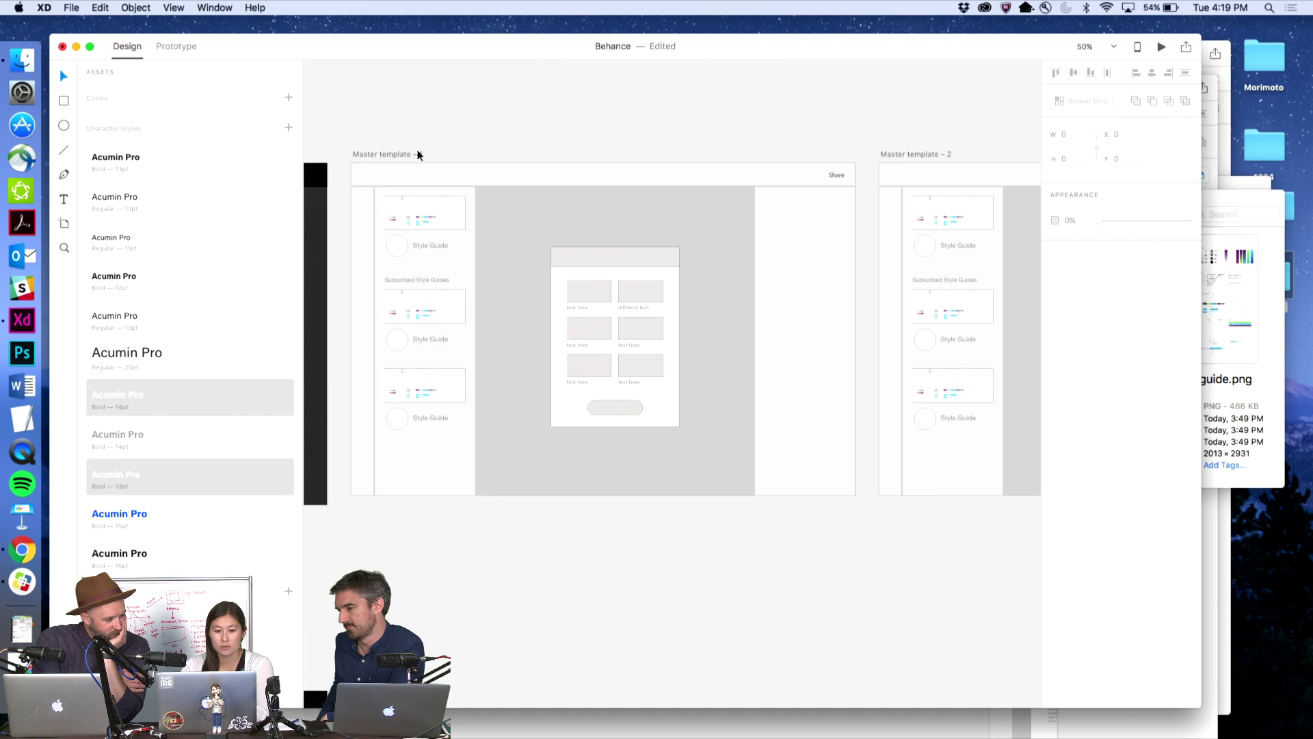
{"action": "left_click", "coordinate": [501, 164], "text": "alt"}
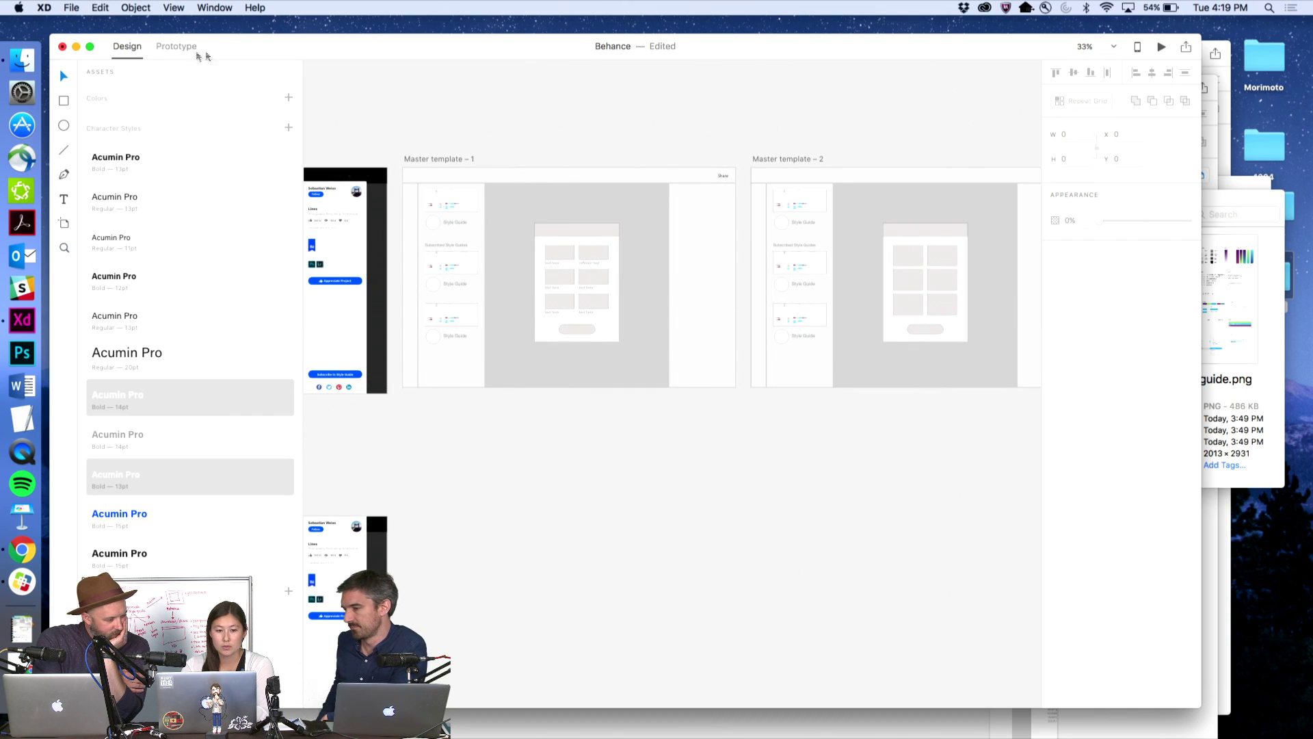
{"action": "left_click", "coordinate": [195, 50]}
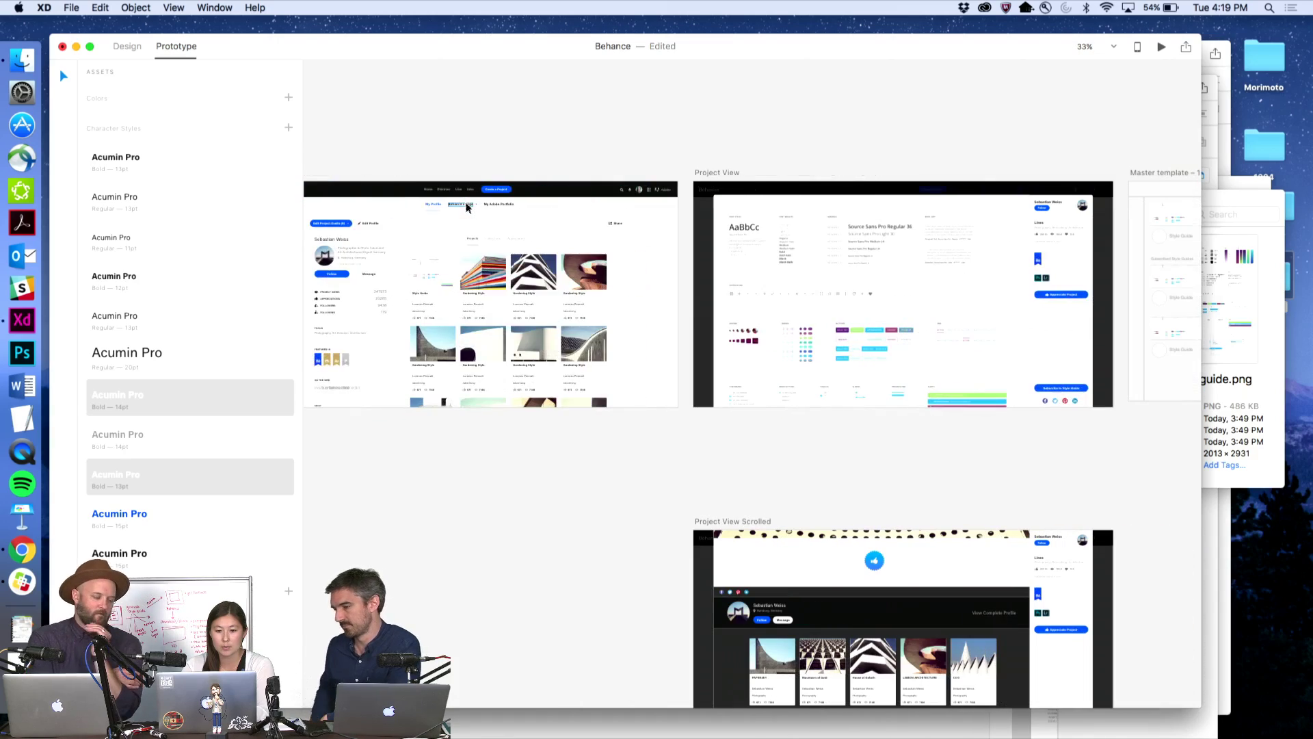
- Link the Subscribe to Style Guide button on the Project View artboard to Master template – 1 with a Dissolve transition
{"action": "left_click", "coordinate": [506, 218]}
{"action": "left_click_drag", "start_coordinate": [682, 281], "coordinate": [740, 294]}
{"action": "scroll", "coordinate": [740, 293], "scroll_direction": "right", "scroll_amount": 10}
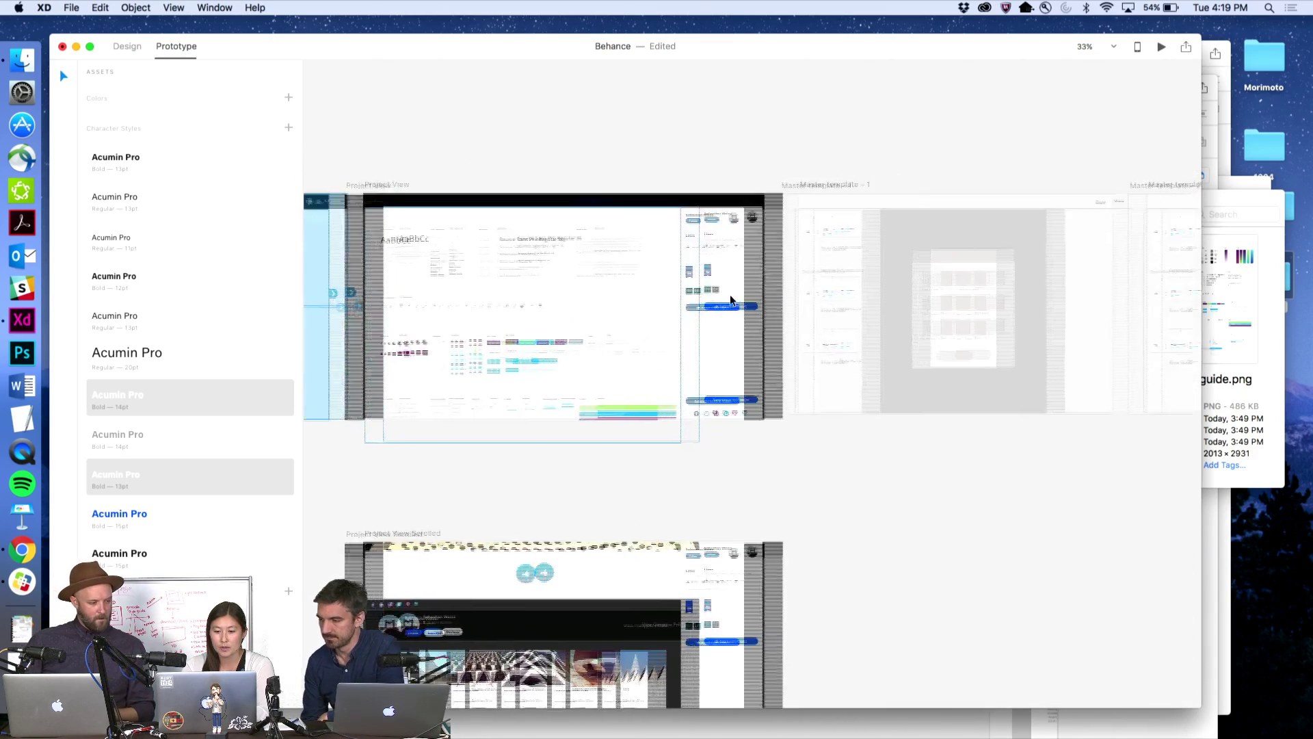
{"action": "left_click", "coordinate": [729, 294]}
{"action": "left_click", "coordinate": [669, 400]}
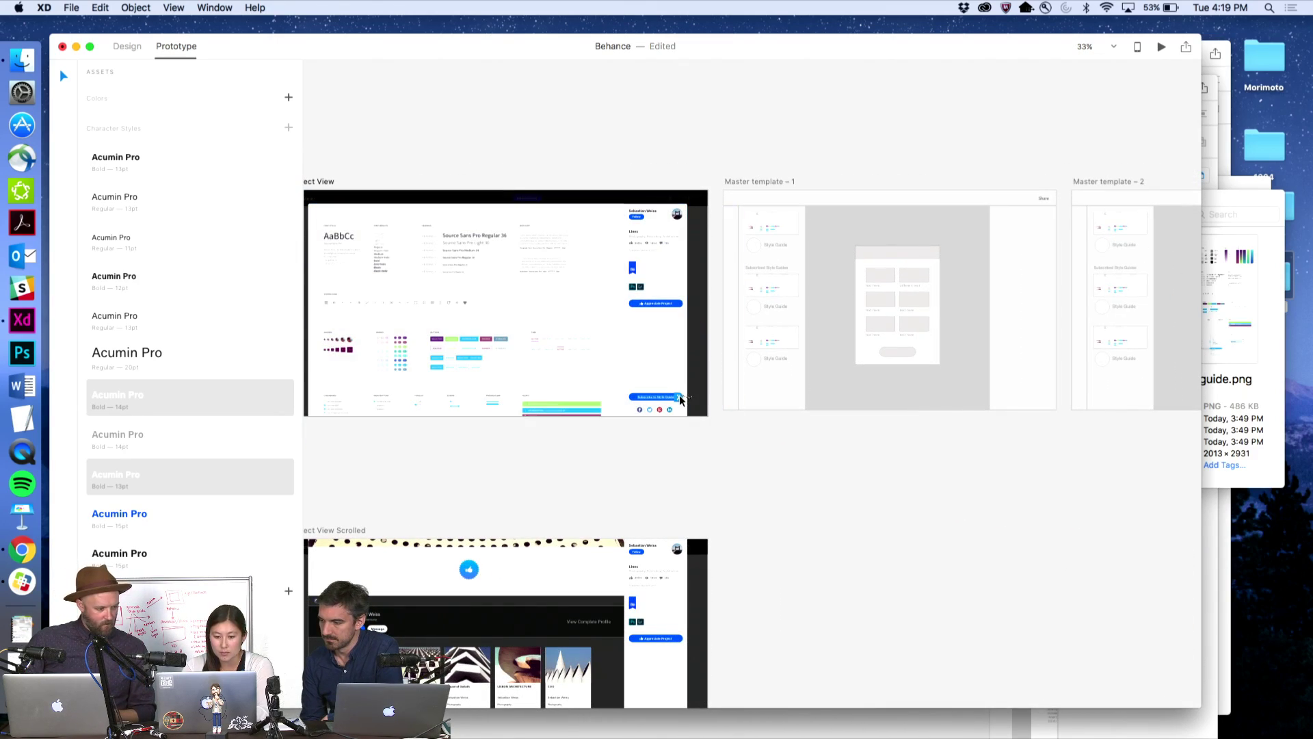
{"action": "left_click_drag", "start_coordinate": [681, 400], "coordinate": [700, 415]}
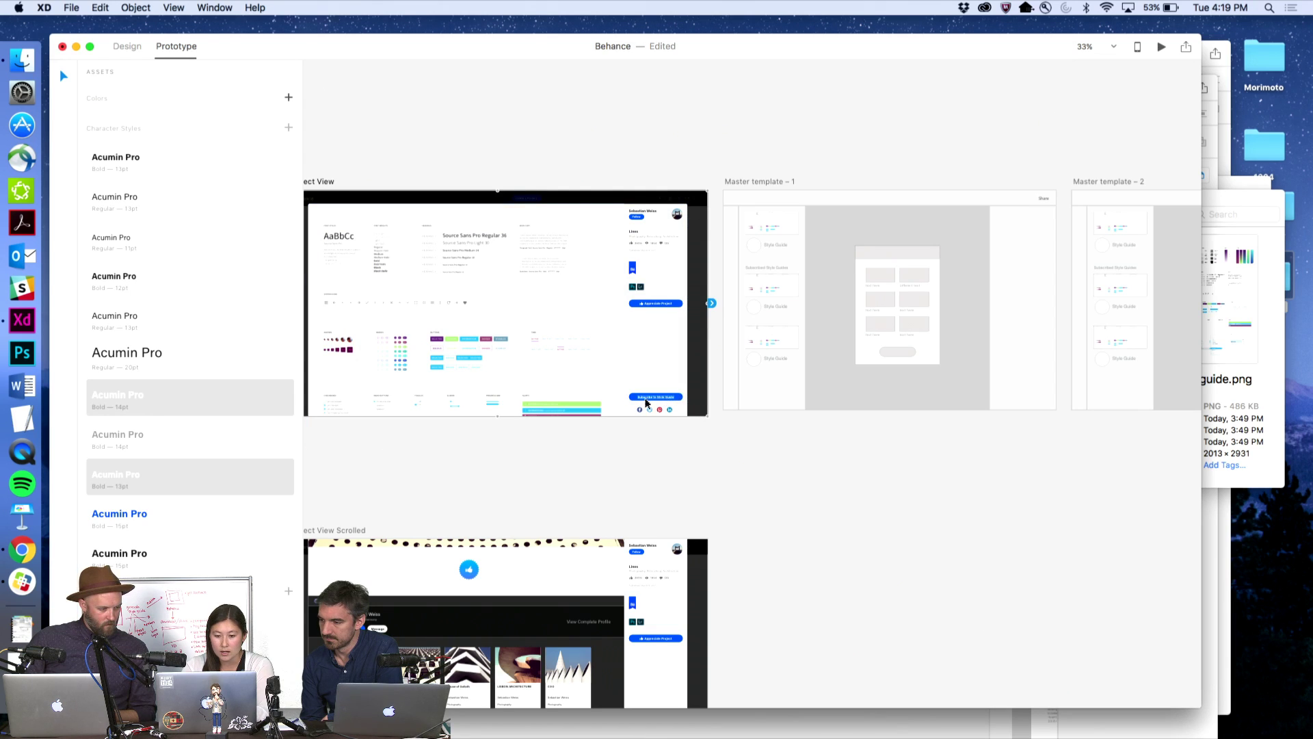
{"action": "left_click", "coordinate": [646, 403]}
{"action": "left_click_drag", "start_coordinate": [690, 400], "coordinate": [730, 360]}
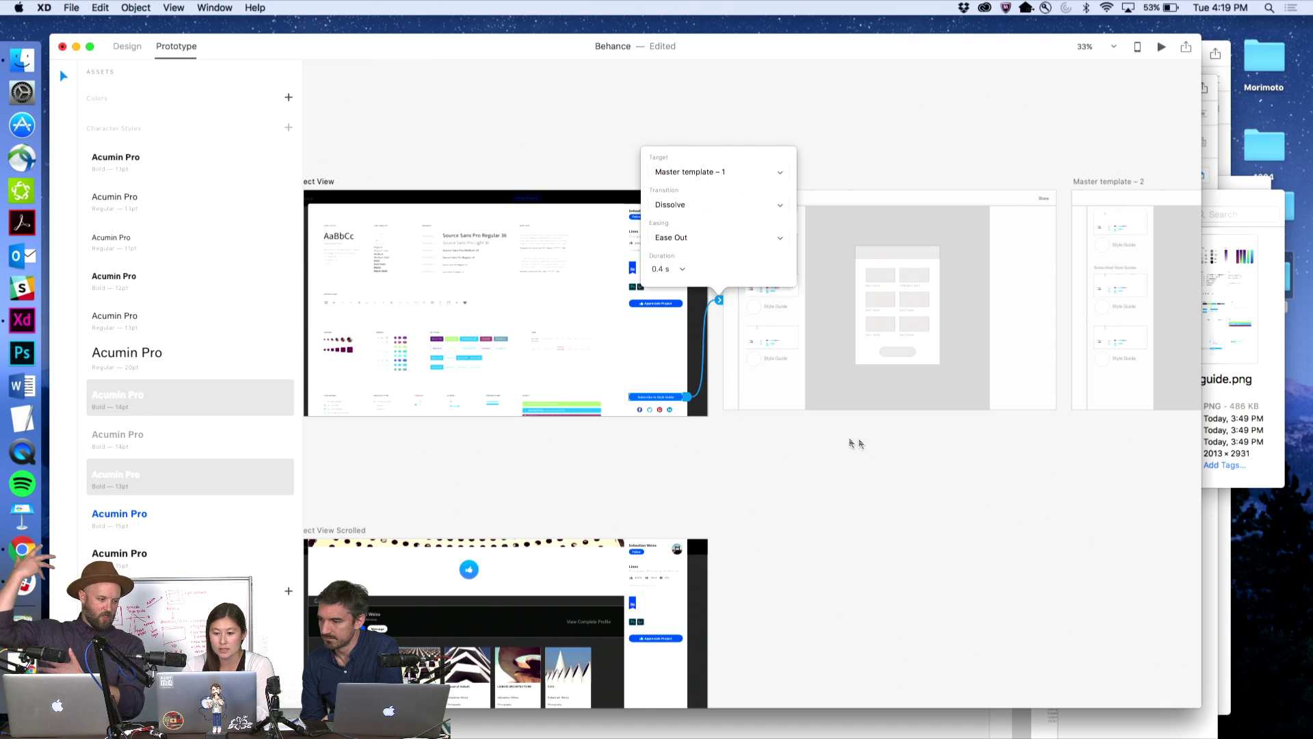
{"action": "left_click", "coordinate": [863, 438]}
- Link the first thumbnail under Subscribed Style Guides on Master template – 1 to the Master template – 2 artboard
{"action": "scroll", "coordinate": [864, 437], "scroll_direction": "right", "scroll_amount": 5}
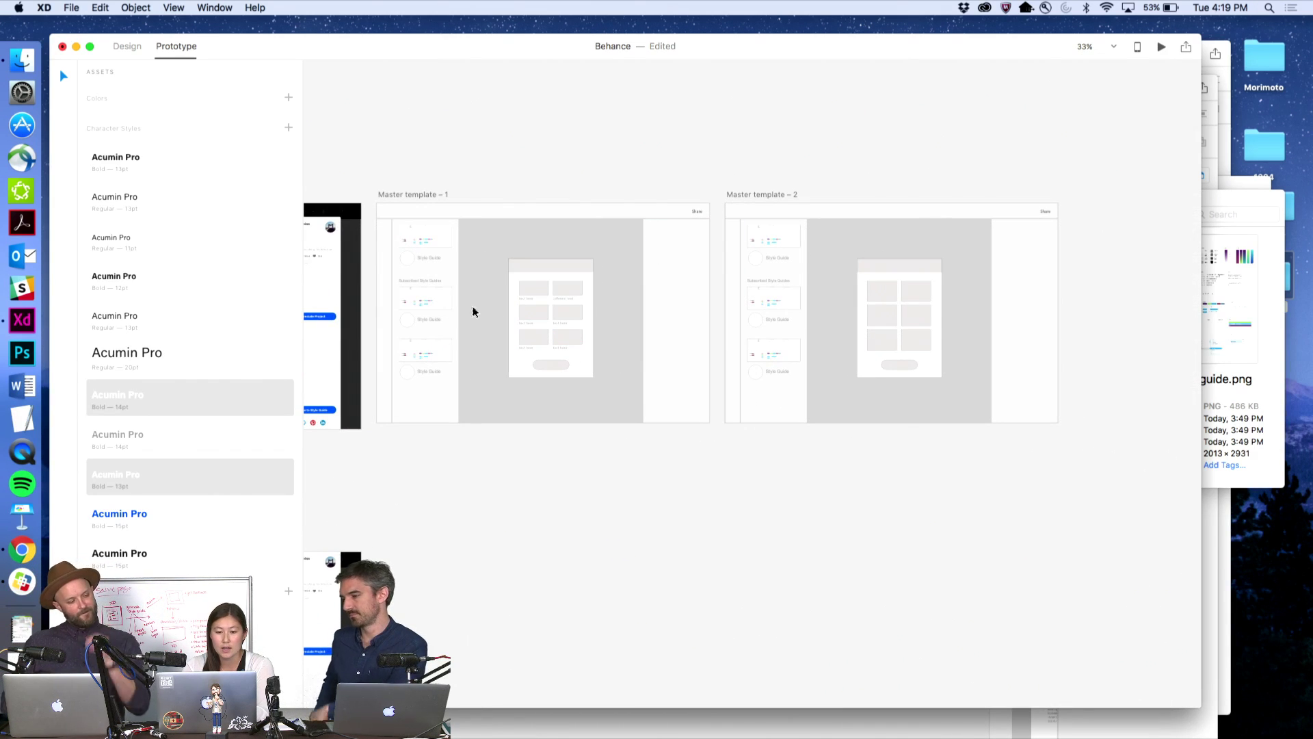
{"action": "scroll", "coordinate": [481, 199], "scroll_direction": "up", "scroll_amount": 2}
{"action": "scroll", "coordinate": [481, 203], "scroll_direction": "up", "scroll_amount": 5}
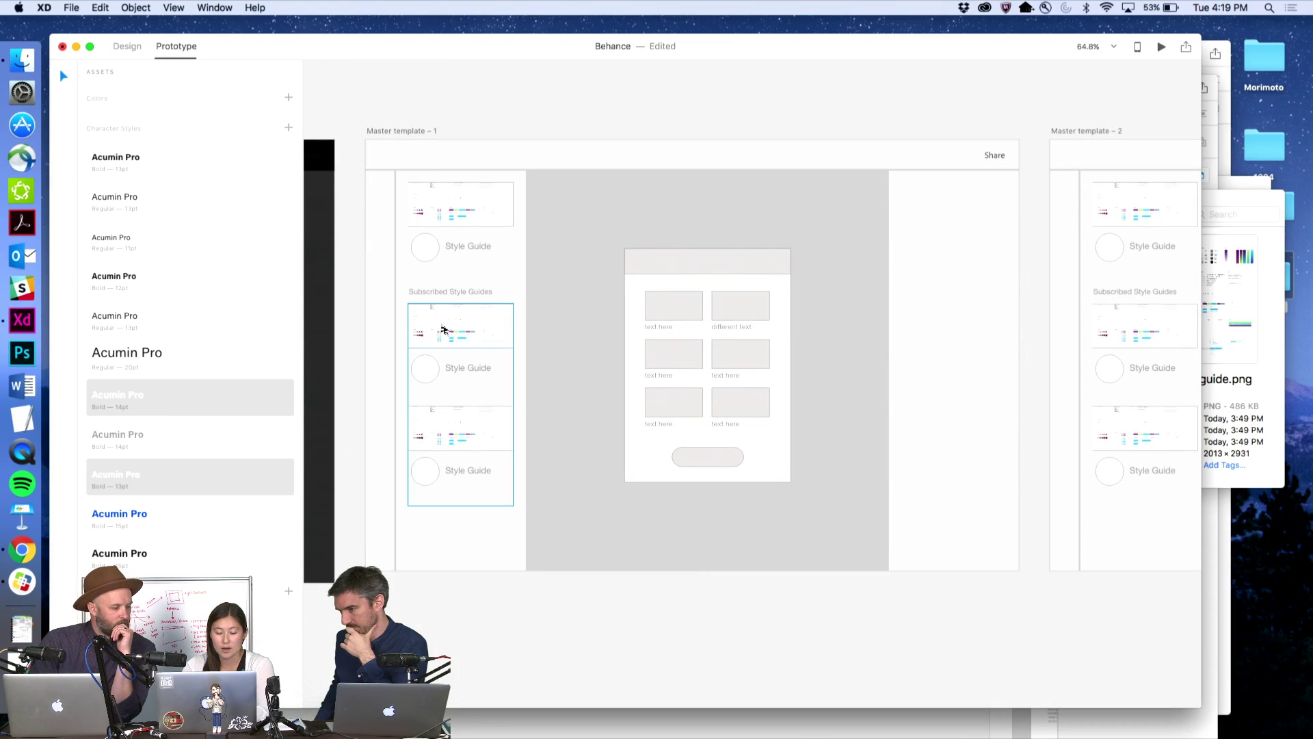
{"action": "left_click", "coordinate": [460, 326]}
{"action": "double_click", "coordinate": [469, 334]}
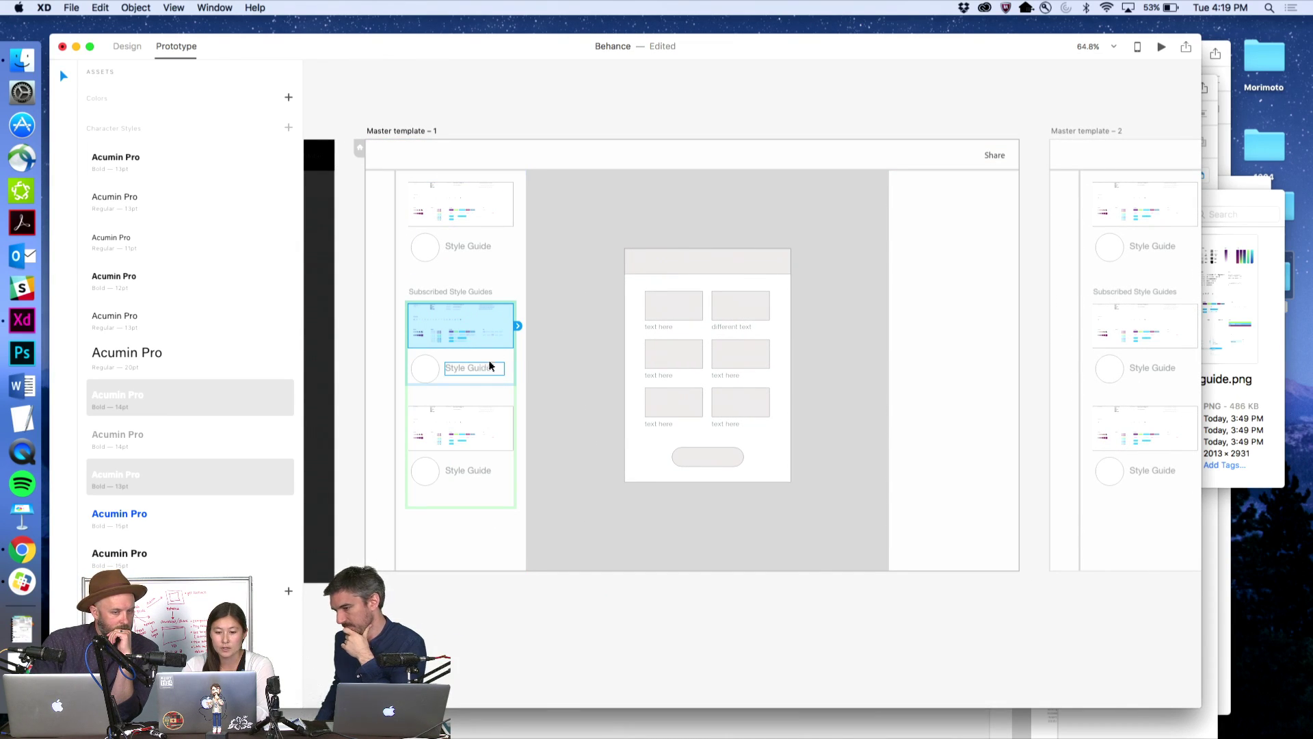
{"action": "left_click_drag", "start_coordinate": [518, 327], "coordinate": [1062, 371]}
{"action": "scroll", "coordinate": [1015, 297], "scroll_direction": "right", "scroll_amount": 10}
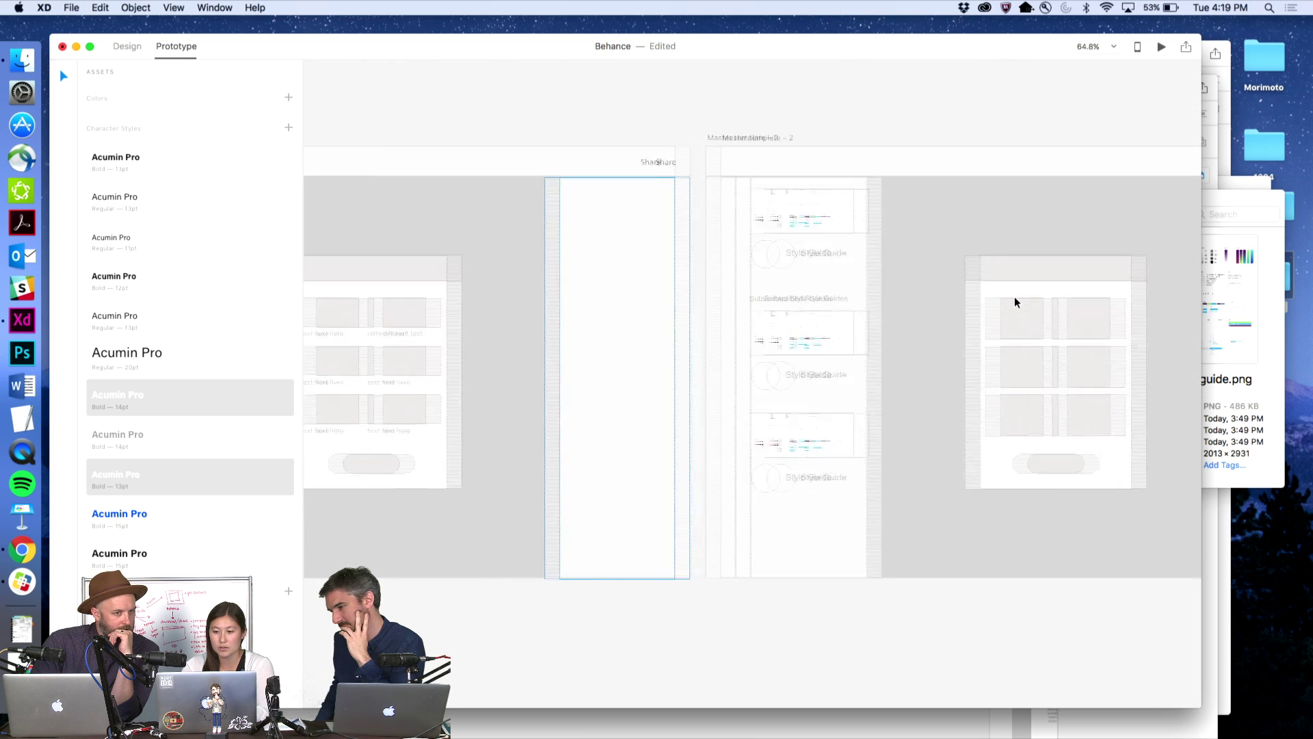
- Return to Design mode and delete the repeat grid of cards under Subscribed Style Guides on the Master template – 2 artboard
{"action": "left_click", "coordinate": [133, 48]}
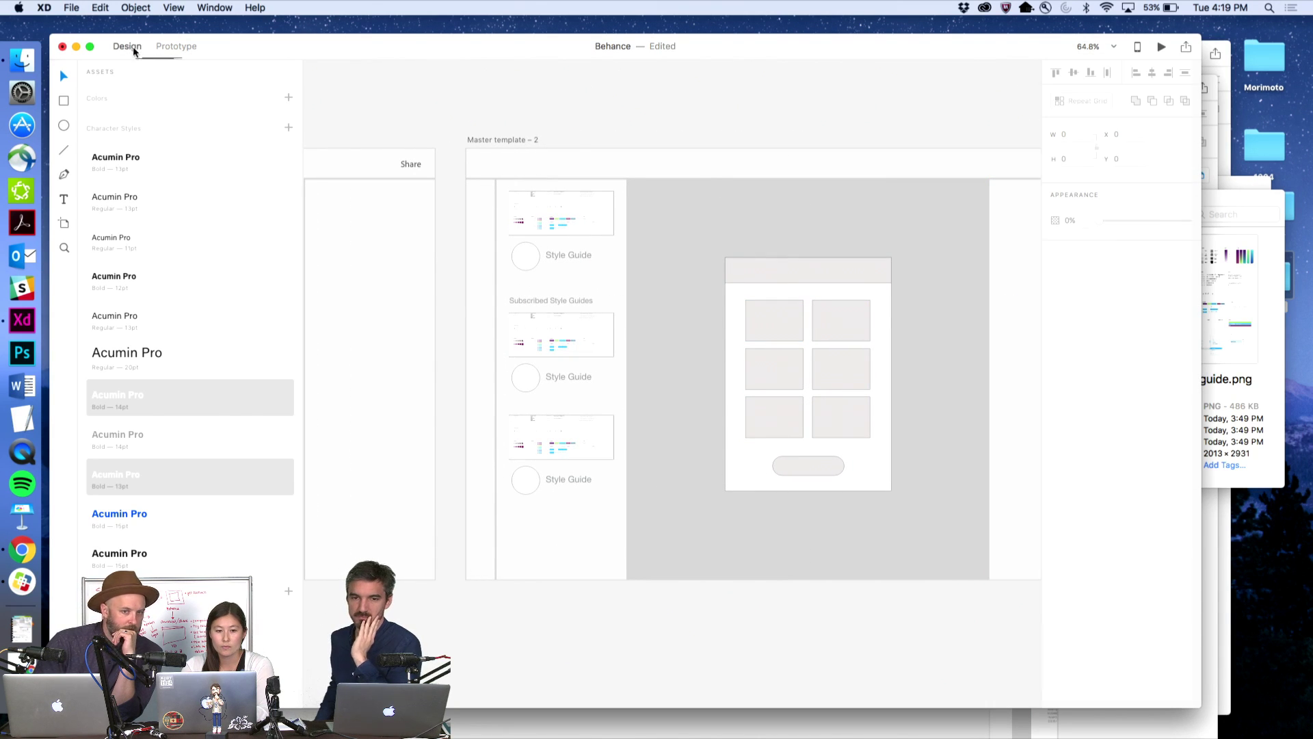
{"action": "scroll", "coordinate": [592, 117], "scroll_direction": "right", "scroll_amount": 5}
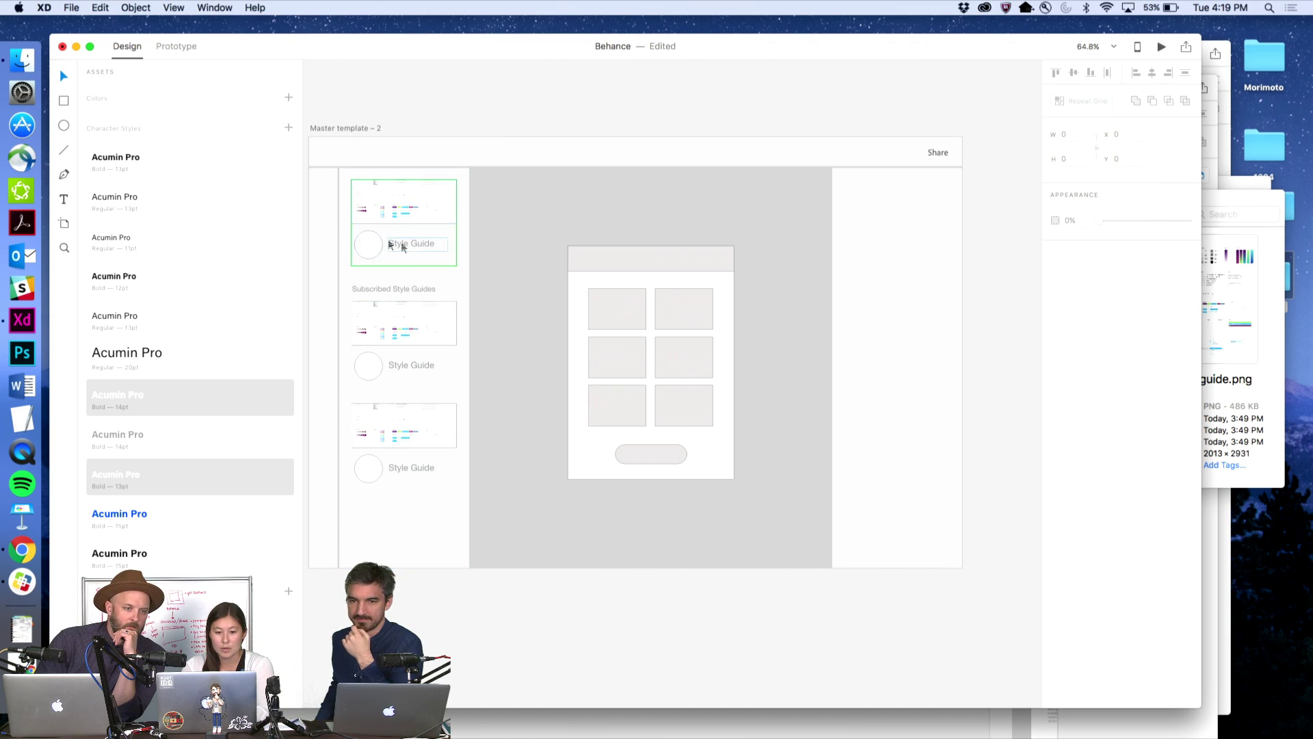
{"action": "left_click", "coordinate": [400, 324]}
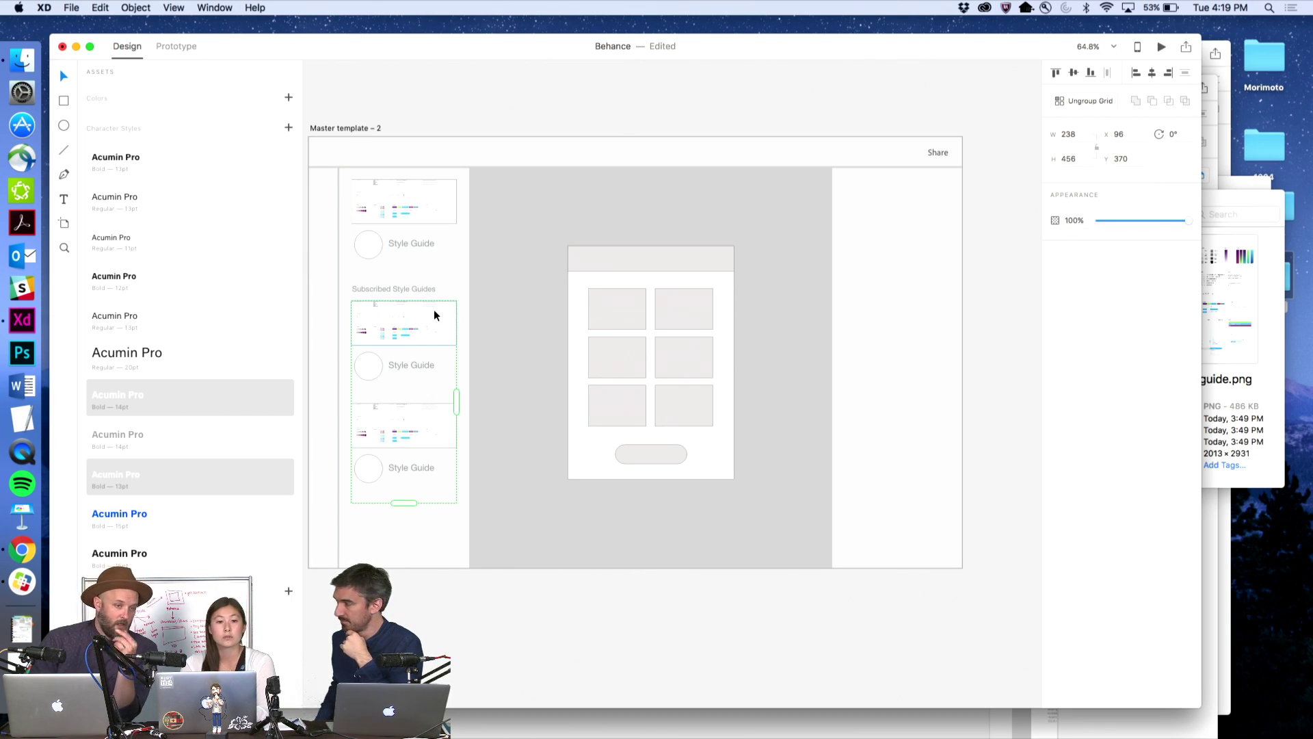
{"action": "left_click", "coordinate": [543, 115]}
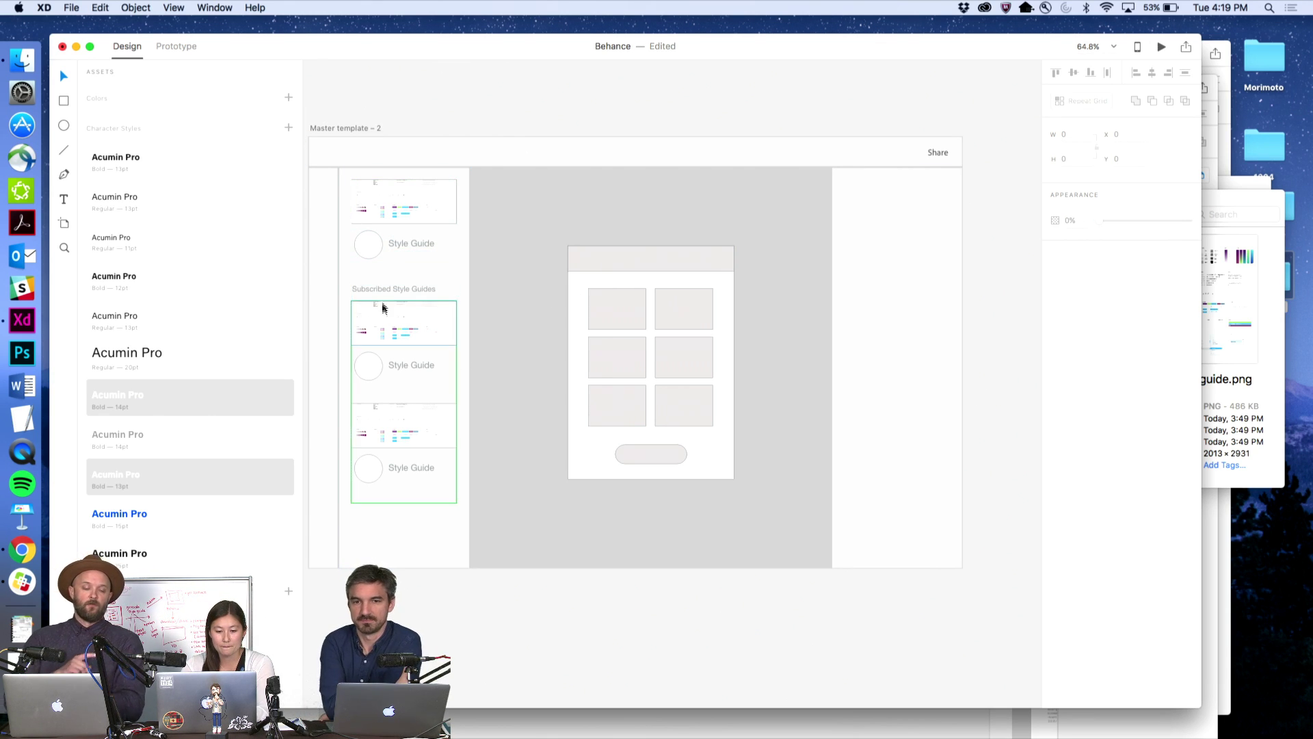
{"action": "left_click", "coordinate": [395, 332]}
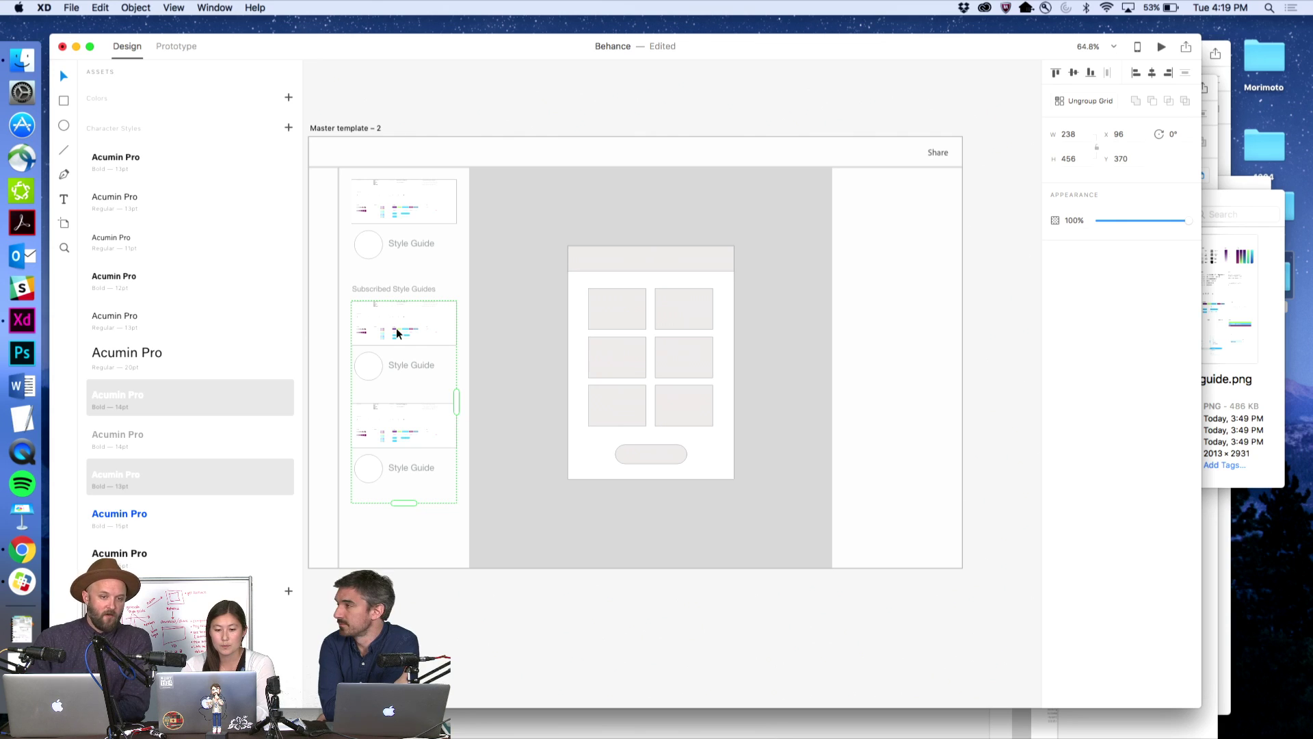
{"action": "key", "text": "Delete"}
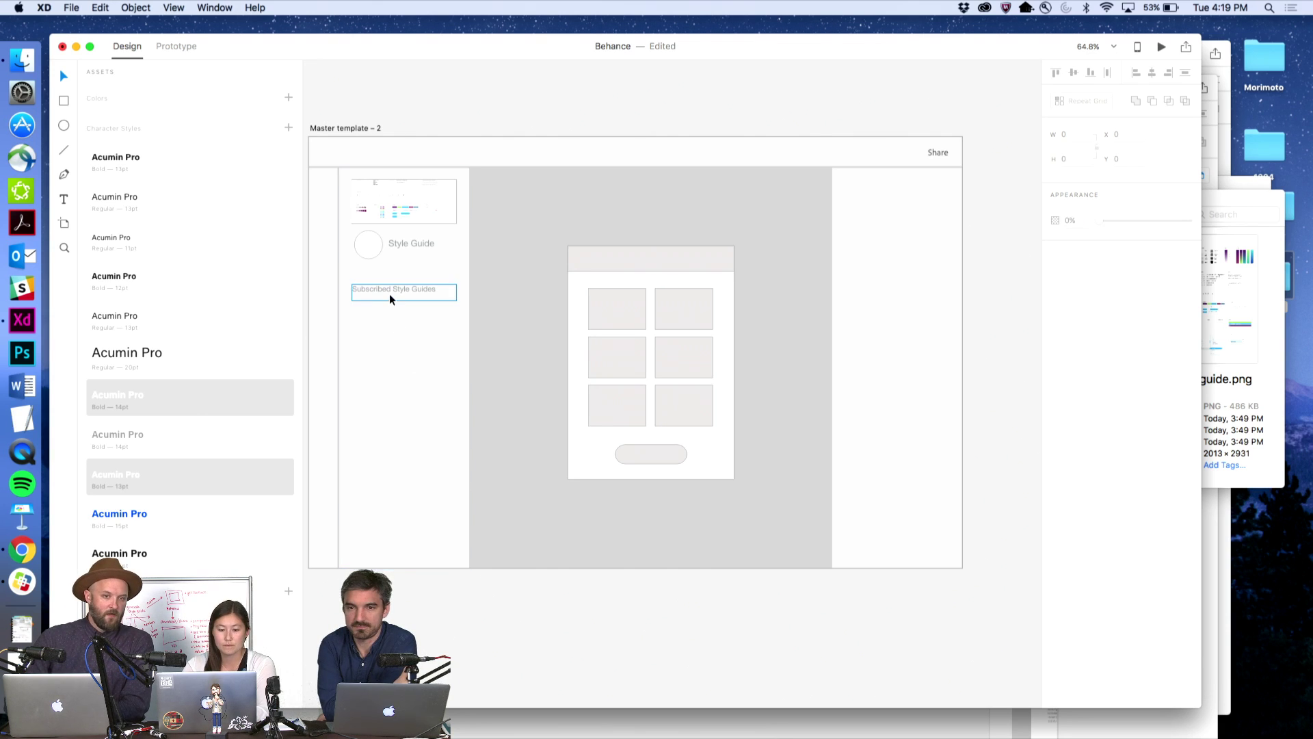
- Replace the "Subscribed Style Guides" heading on Master template – 2 with "Colors"
{"action": "scroll", "coordinate": [389, 293], "scroll_direction": "left", "scroll_amount": 1}
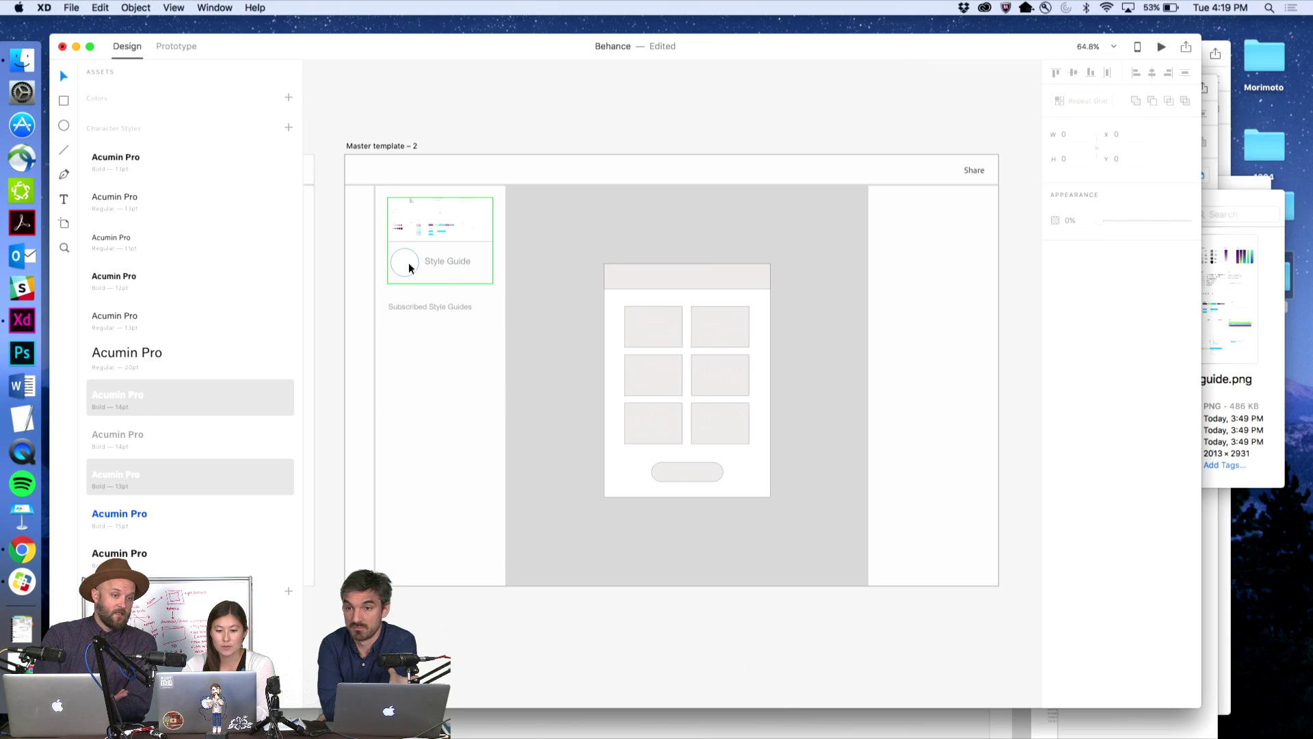
{"action": "double_click", "coordinate": [427, 307]}
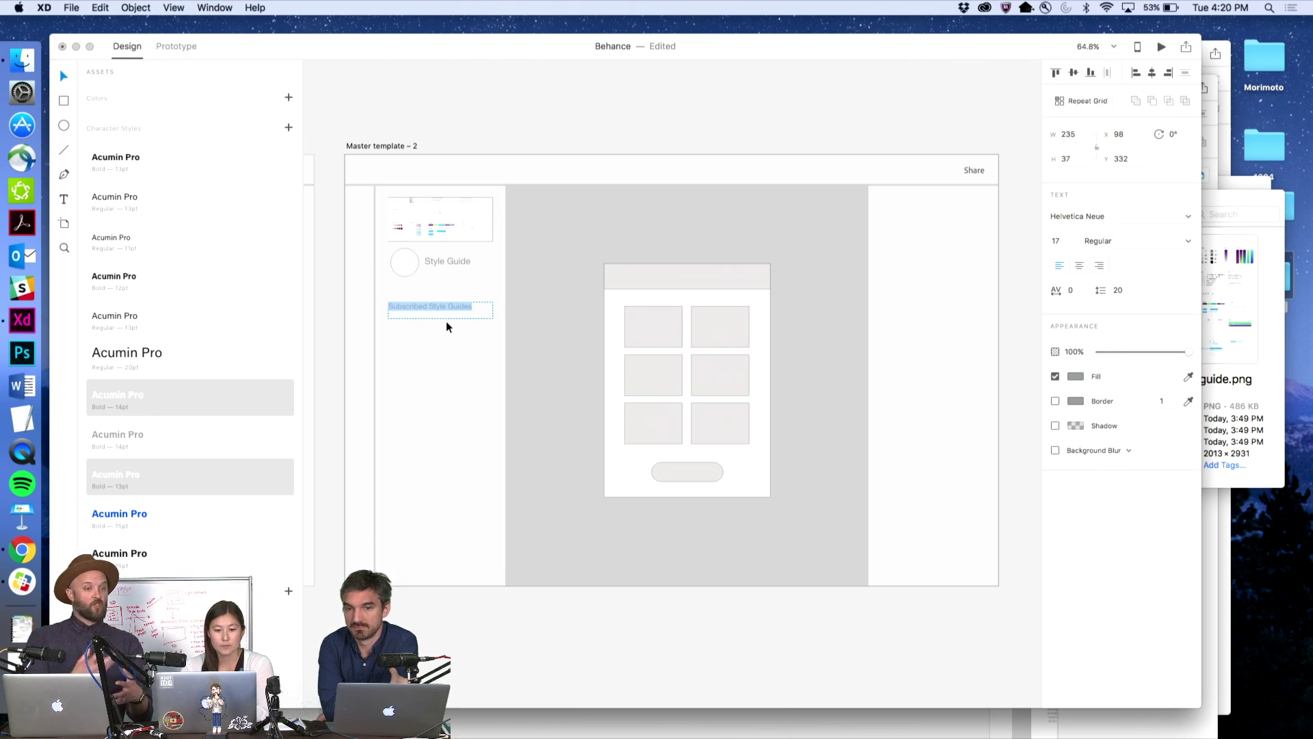
{"action": "type", "text": "Colors"}
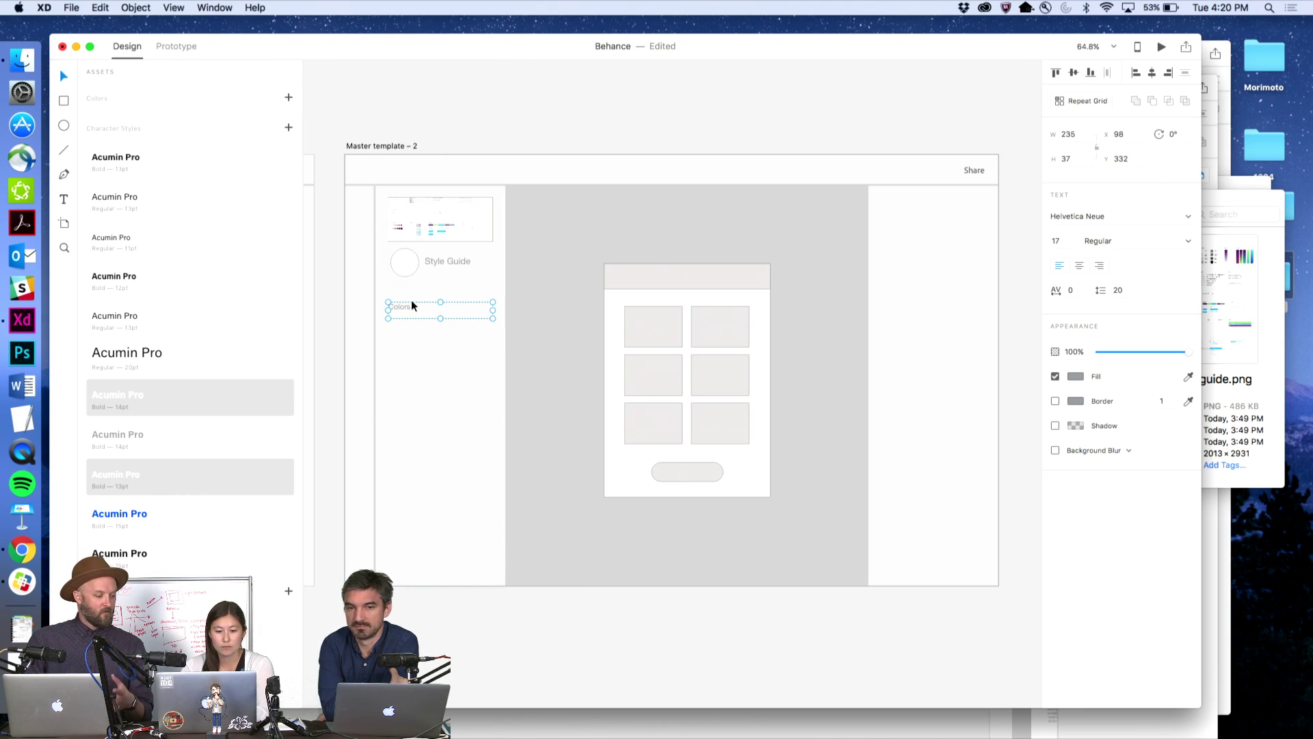
{"action": "left_click_drag", "start_coordinate": [412, 301], "coordinate": [405, 357]}
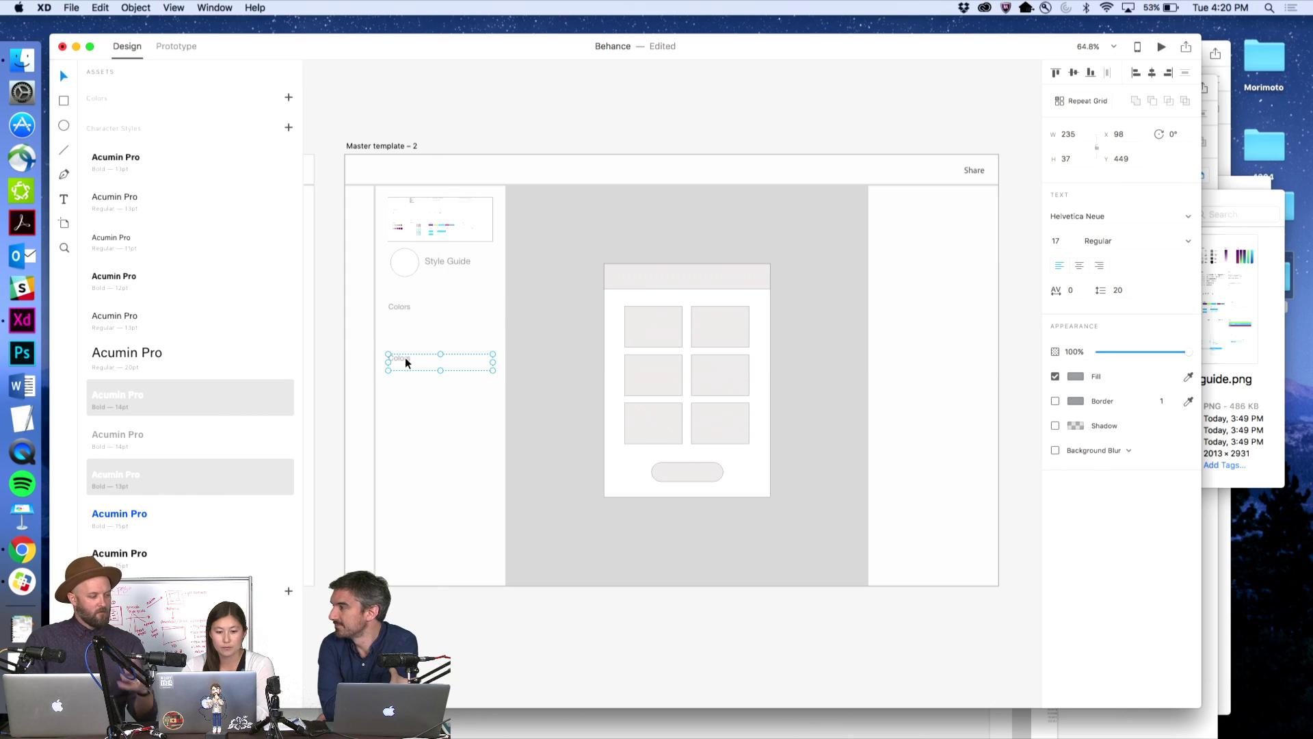
{"action": "key", "text": "BackSpace"}
{"action": "left_click", "coordinate": [403, 305]}
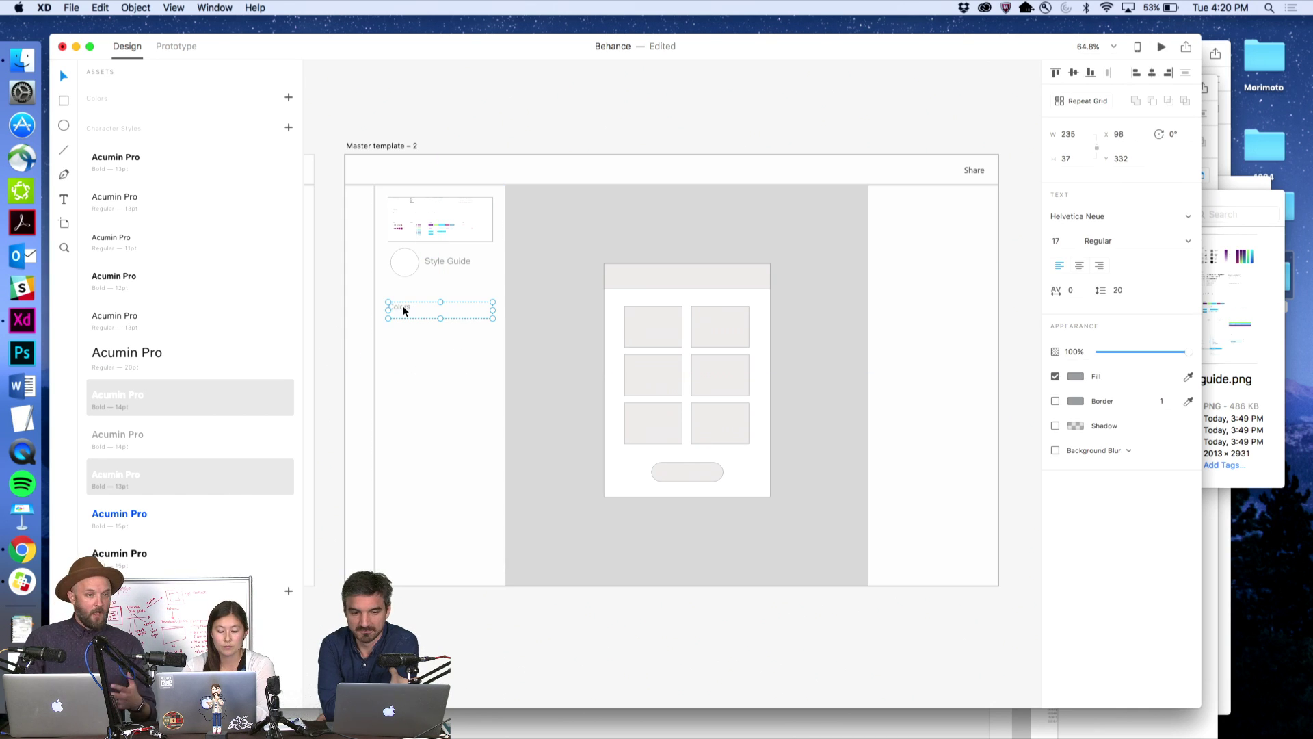
{"action": "left_click", "coordinate": [421, 114]}
- Duplicate the Colors heading further down the same column and change the copy's text to "Character Styles"
{"action": "left_click", "coordinate": [404, 309]}
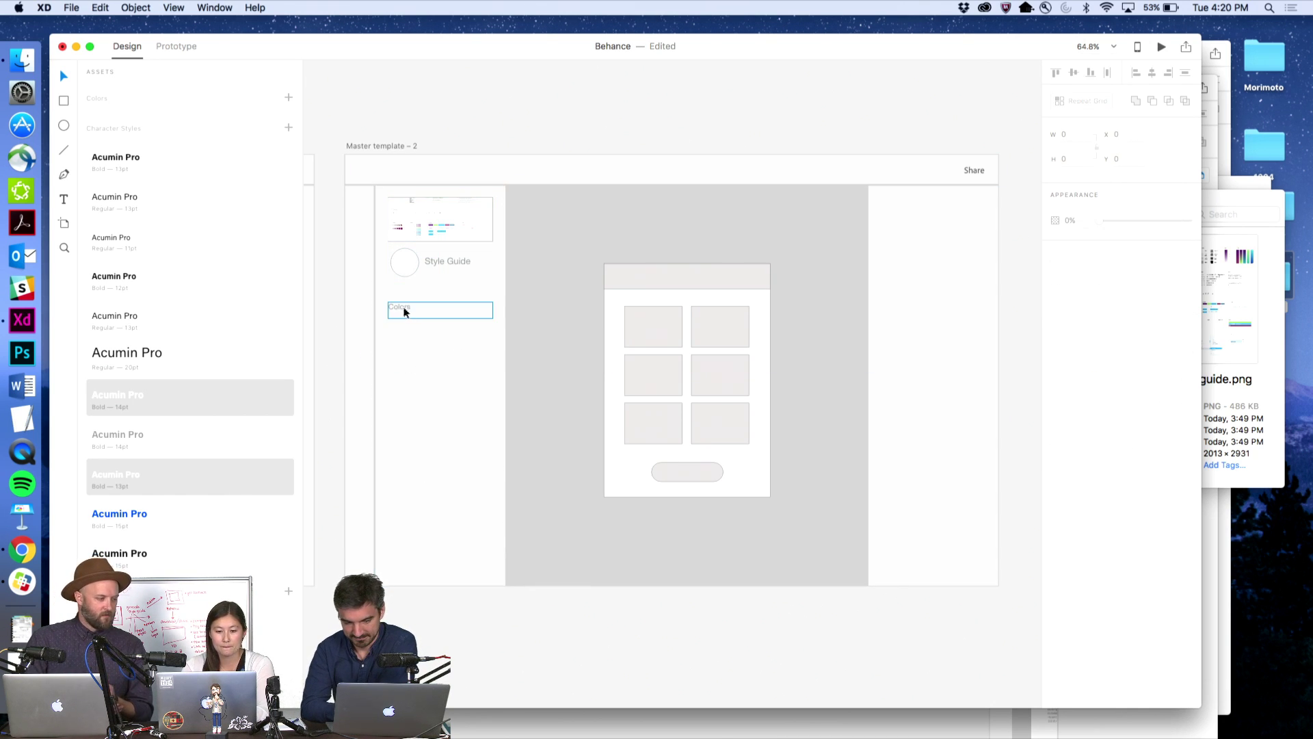
{"action": "left_click_drag", "start_coordinate": [409, 308], "coordinate": [400, 379], "text": "alt"}
{"action": "double_click", "coordinate": [403, 375]}
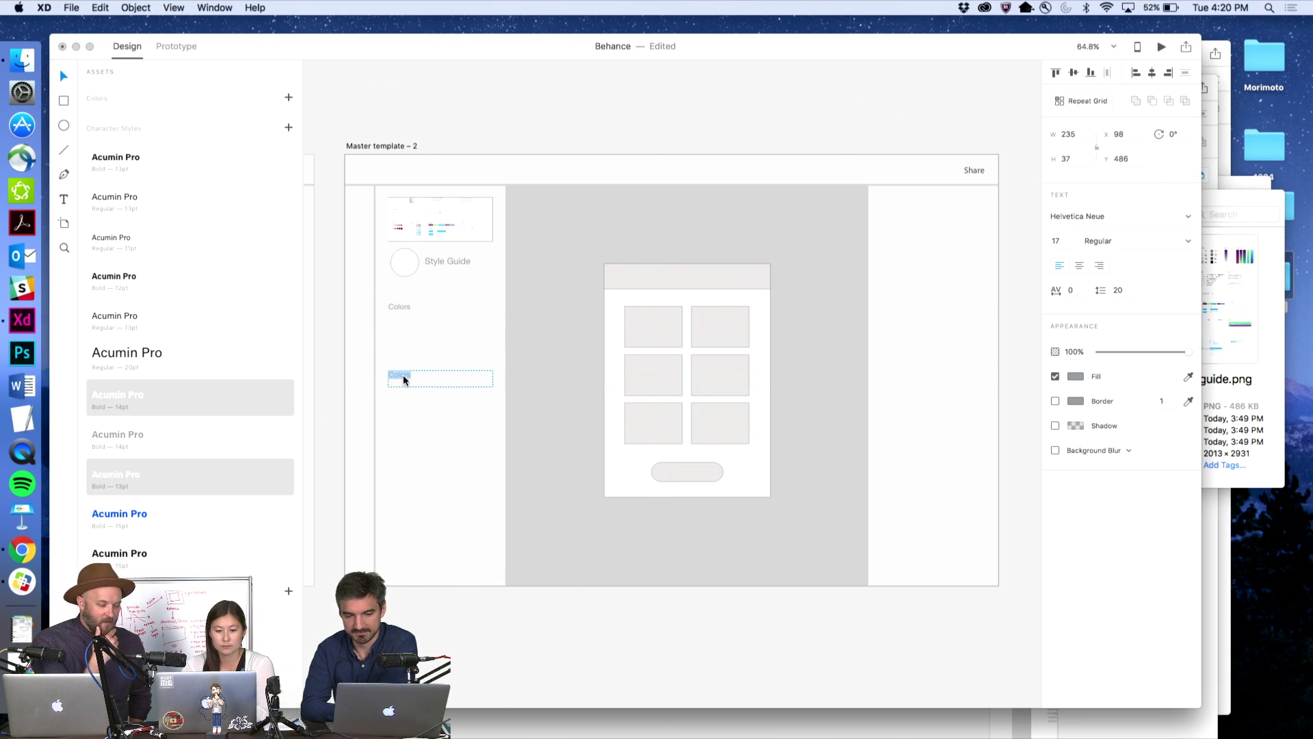
{"action": "type", "text": "Character Style"}
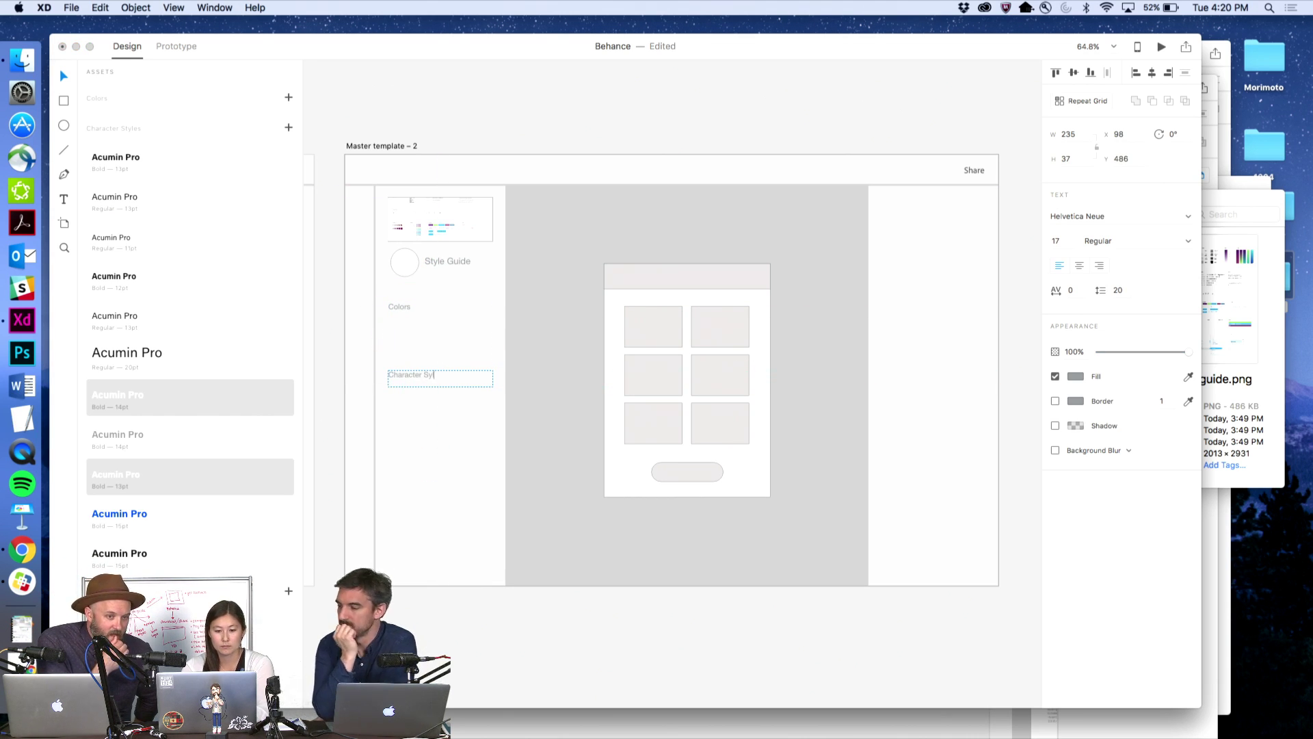
{"action": "left_click", "coordinate": [412, 116]}
- Draw a swatch of about 37 by 34 under the Colors heading, with light blue fill #53C4FF and no border
{"action": "scroll", "coordinate": [487, 135], "scroll_direction": "right", "scroll_amount": 2}
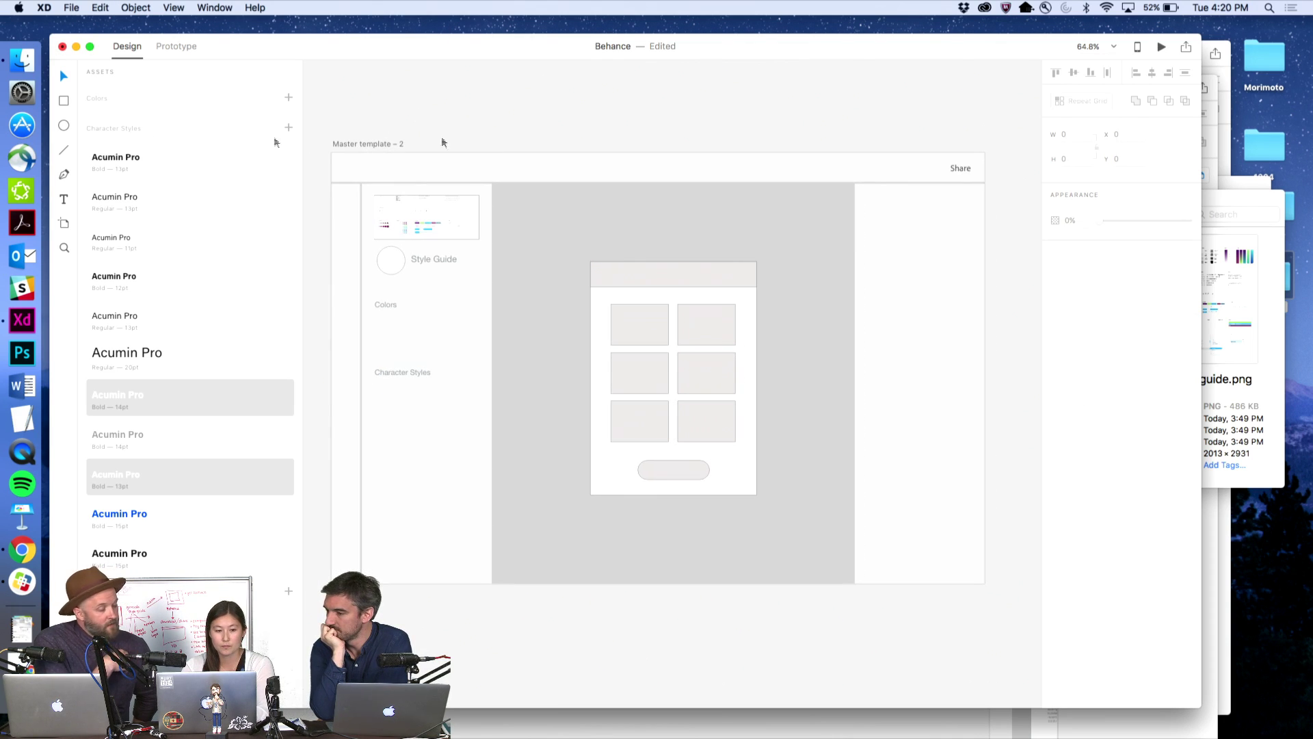
{"action": "left_click", "coordinate": [63, 100]}
{"action": "left_click_drag", "start_coordinate": [372, 314], "coordinate": [395, 336]}
{"action": "left_click", "coordinate": [1076, 269]}
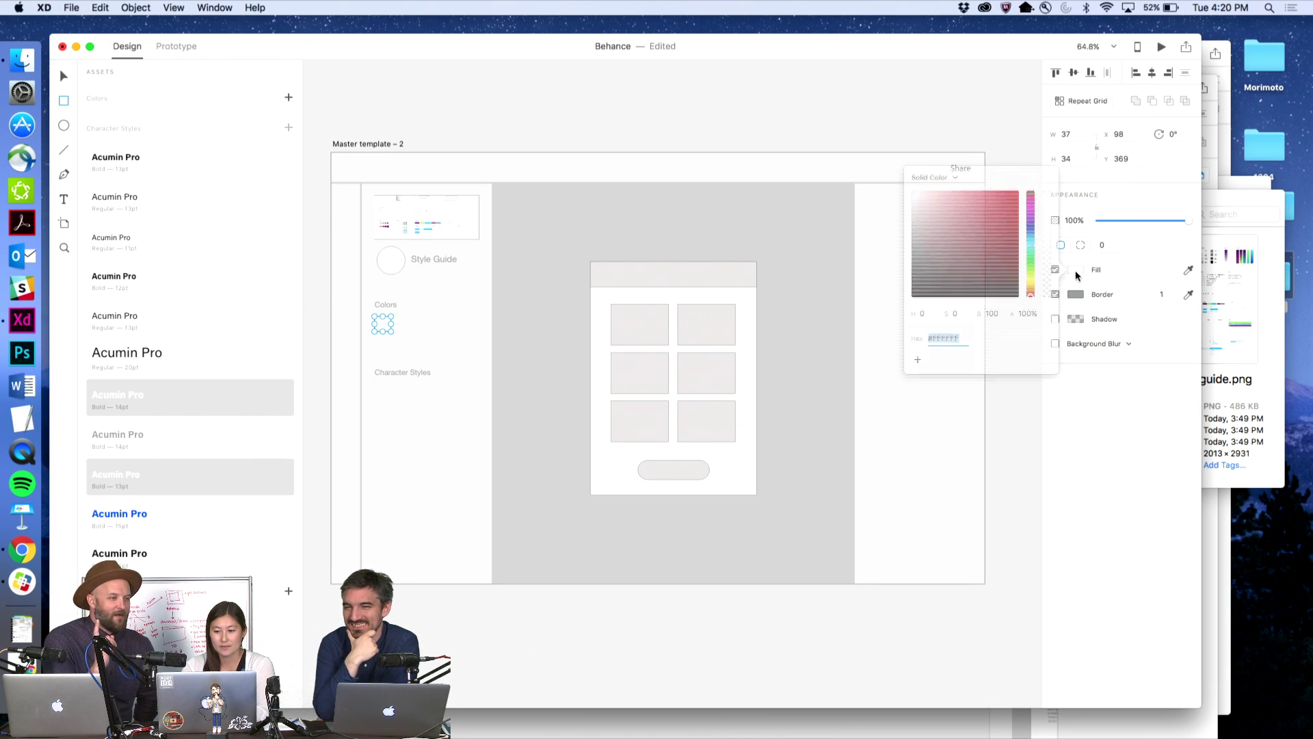
{"action": "left_click", "coordinate": [992, 192]}
{"action": "mouse_move", "coordinate": [992, 191]}
{"action": "left_mouse_down"}
{"action": "mouse_move", "coordinate": [963, 191]}
{"action": "mouse_move", "coordinate": [984, 193]}
{"action": "left_mouse_up"}
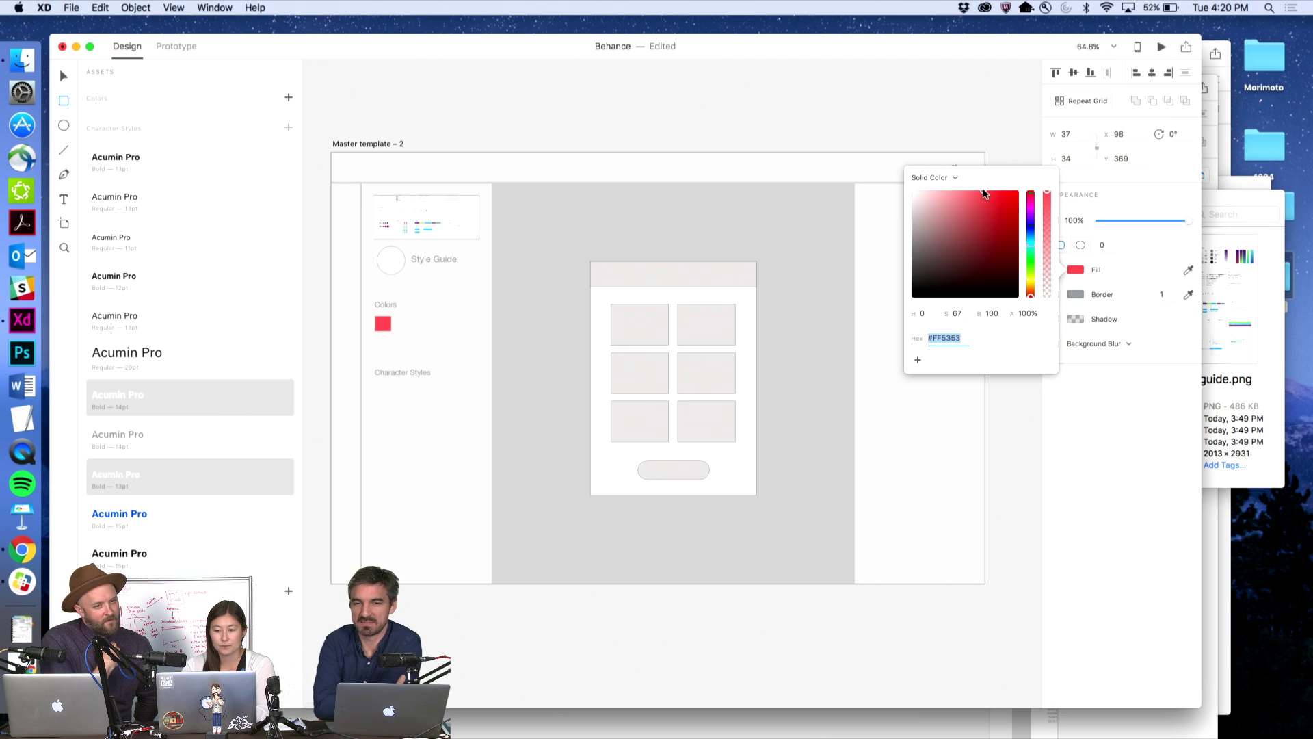
{"action": "left_click_drag", "start_coordinate": [1033, 261], "coordinate": [1032, 238]}
{"action": "type", "text": "V"}
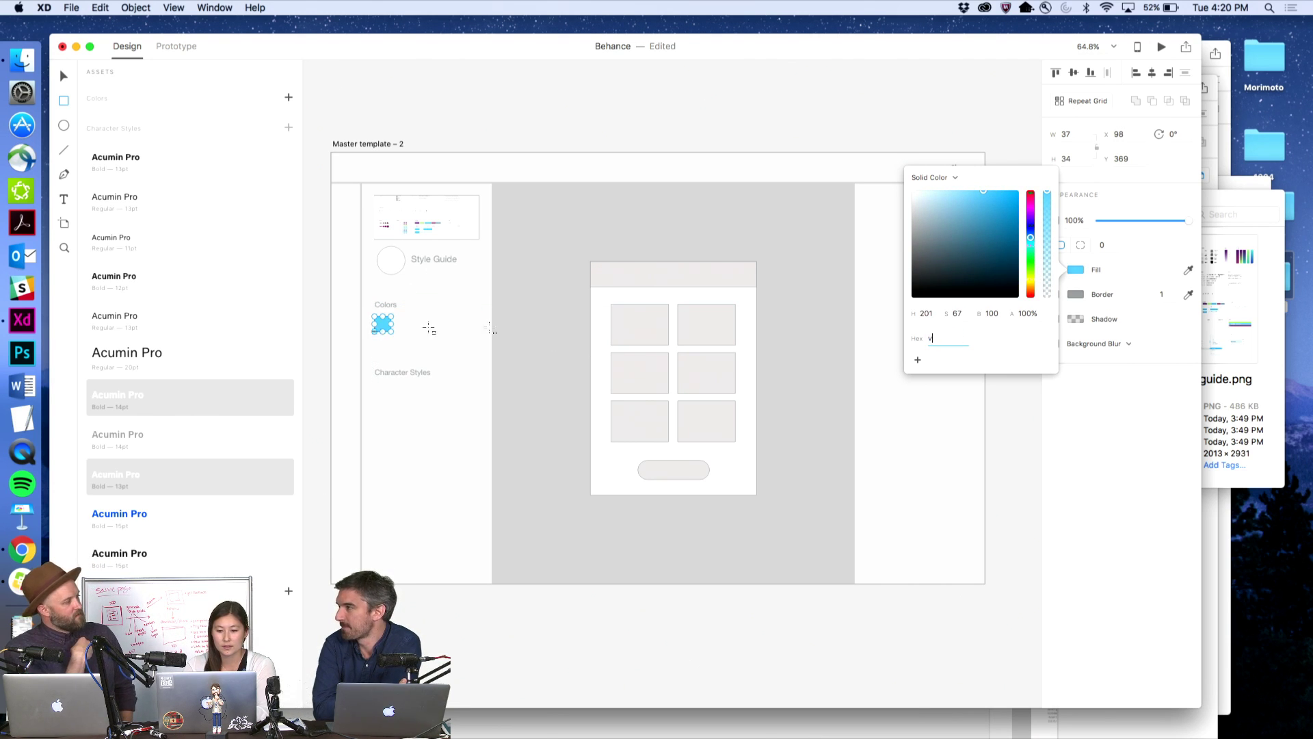
{"action": "left_click", "coordinate": [1071, 388]}
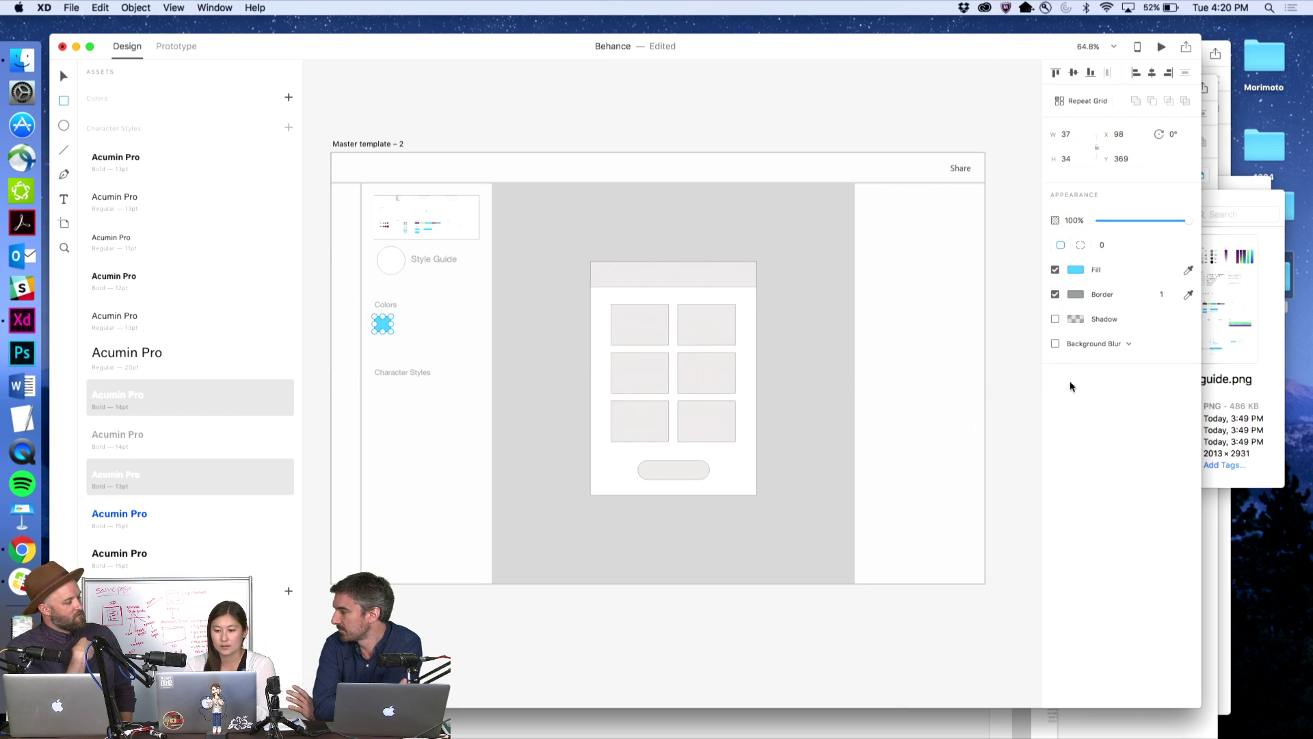
{"action": "left_click", "coordinate": [1055, 294]}
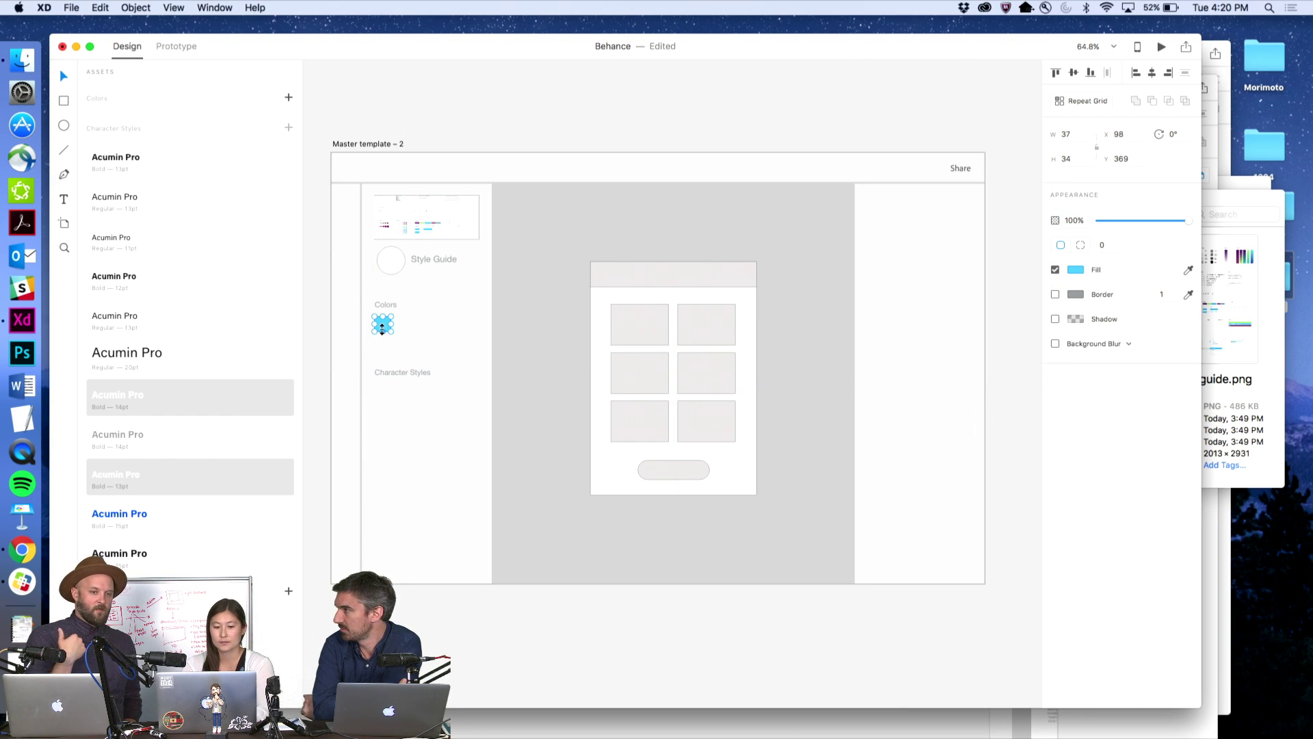
- Duplicate the blue swatch just to its right and fill the copy with dark gray #6C6C6C
{"action": "left_click_drag", "start_coordinate": [382, 329], "coordinate": [404, 326]}
{"action": "left_click", "coordinate": [450, 141]}
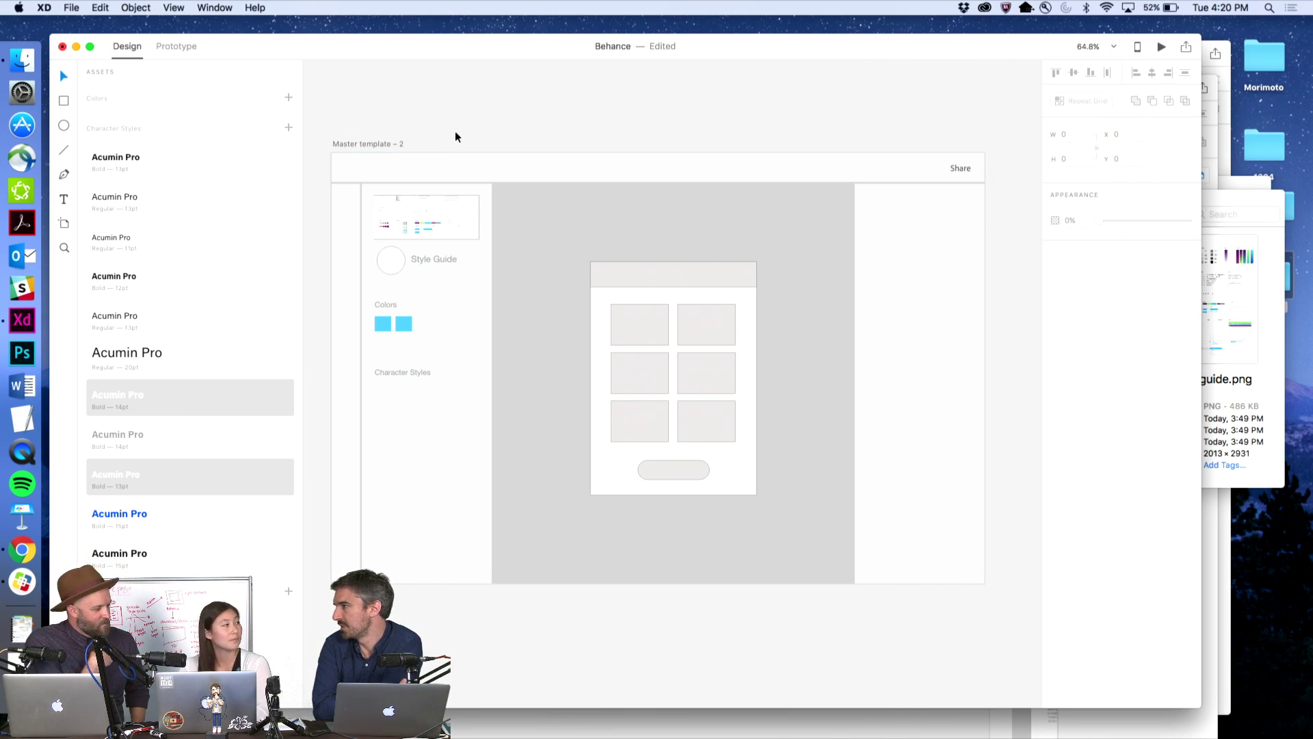
{"action": "left_click", "coordinate": [404, 323]}
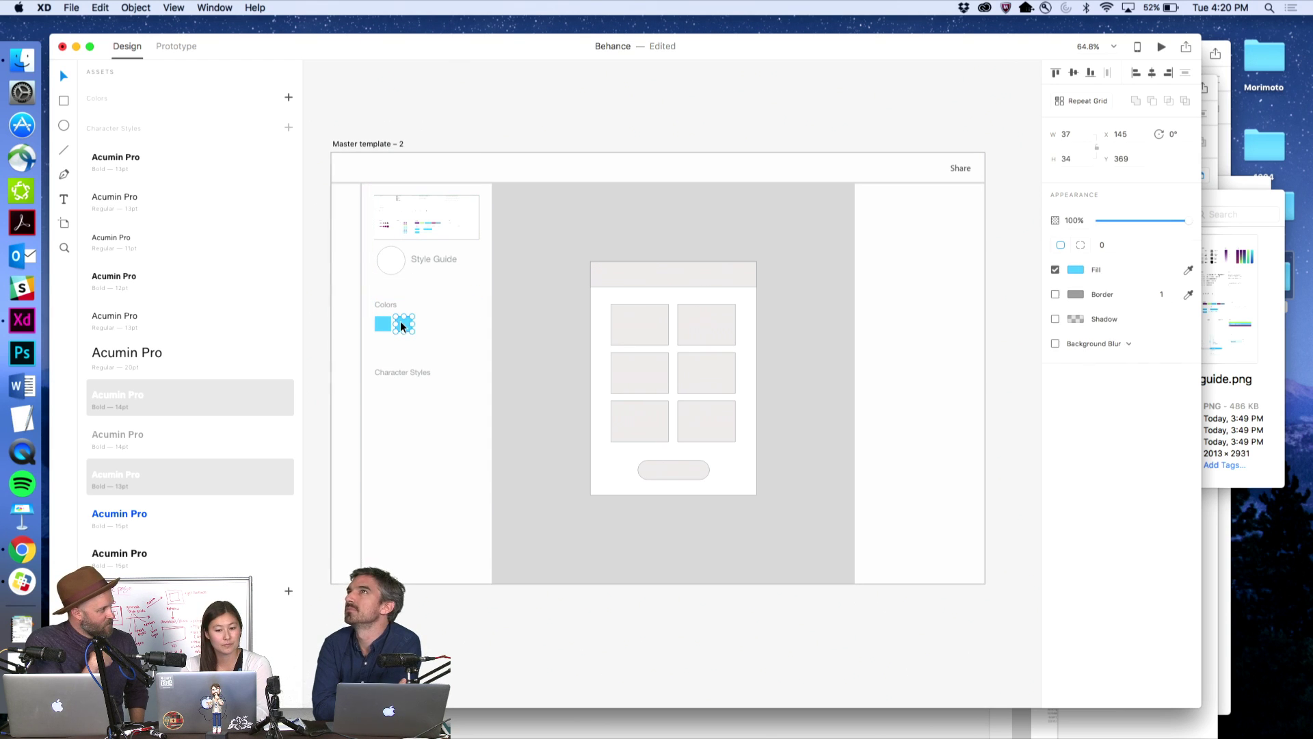
{"action": "left_click", "coordinate": [1076, 270]}
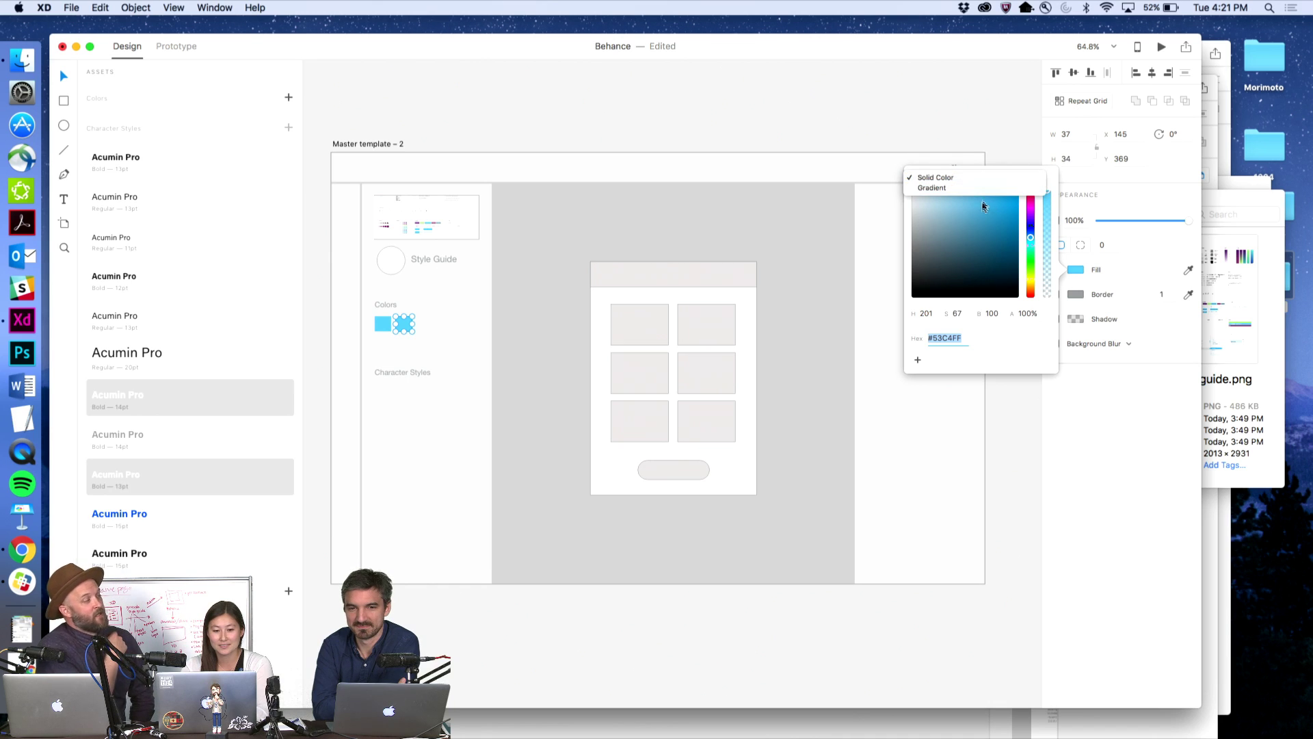
{"action": "mouse_move", "coordinate": [946, 215]}
{"action": "left_mouse_down"}
{"action": "mouse_move", "coordinate": [915, 216]}
{"action": "mouse_move", "coordinate": [910, 254]}
{"action": "left_mouse_up"}
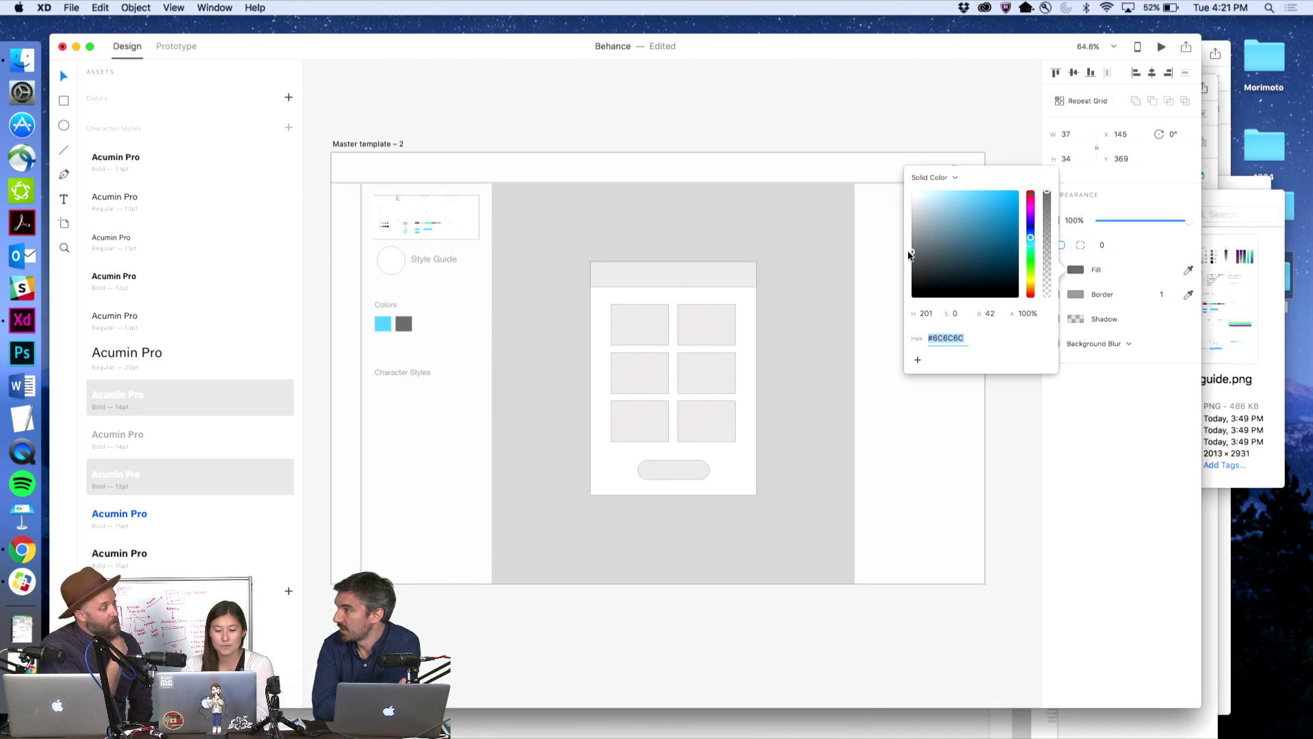
{"action": "left_click", "coordinate": [704, 117]}
- Duplicate the gray swatch to its right with an equal 10 gap and fill the copy with turquoise #43FAE5
{"action": "key", "text": "z"}
{"action": "left_click", "coordinate": [405, 331]}
{"action": "left_click", "coordinate": [405, 331]}
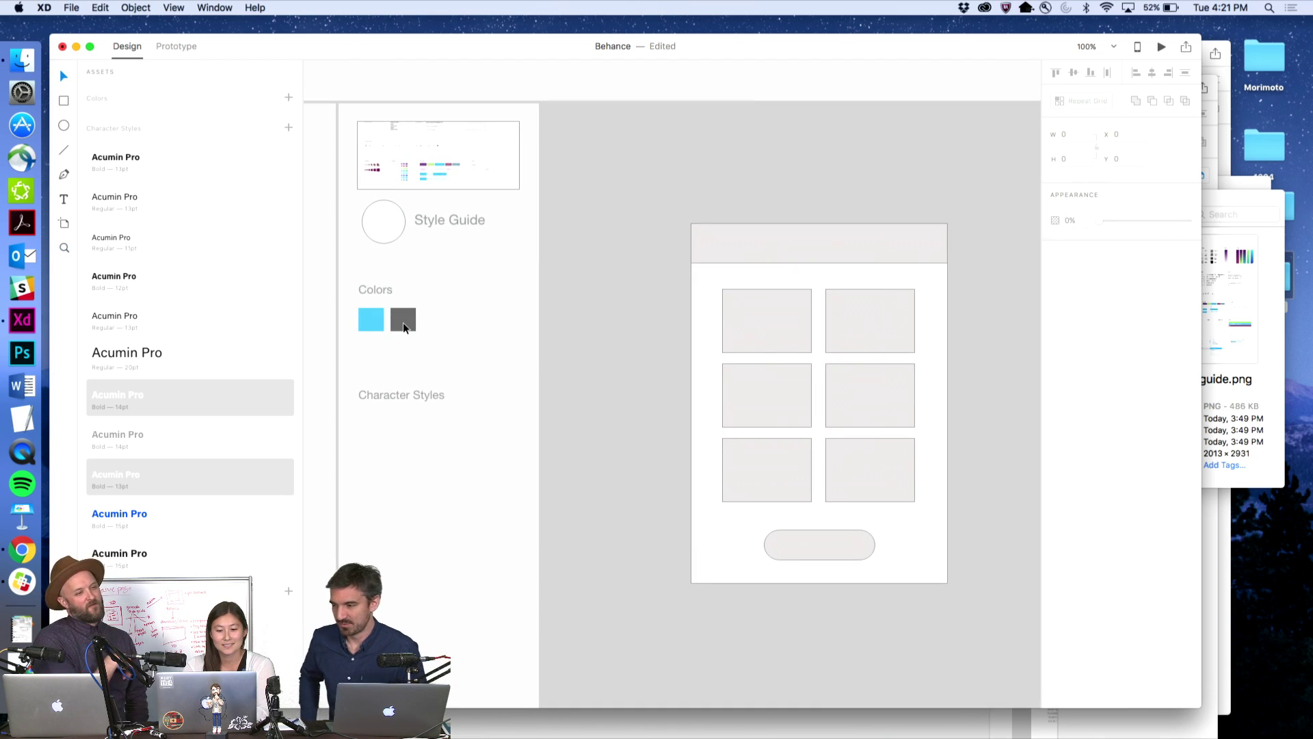
{"action": "key", "text": "v"}
{"action": "left_click", "coordinate": [403, 325]}
{"action": "left_click_drag", "start_coordinate": [394, 334], "coordinate": [426, 327]}
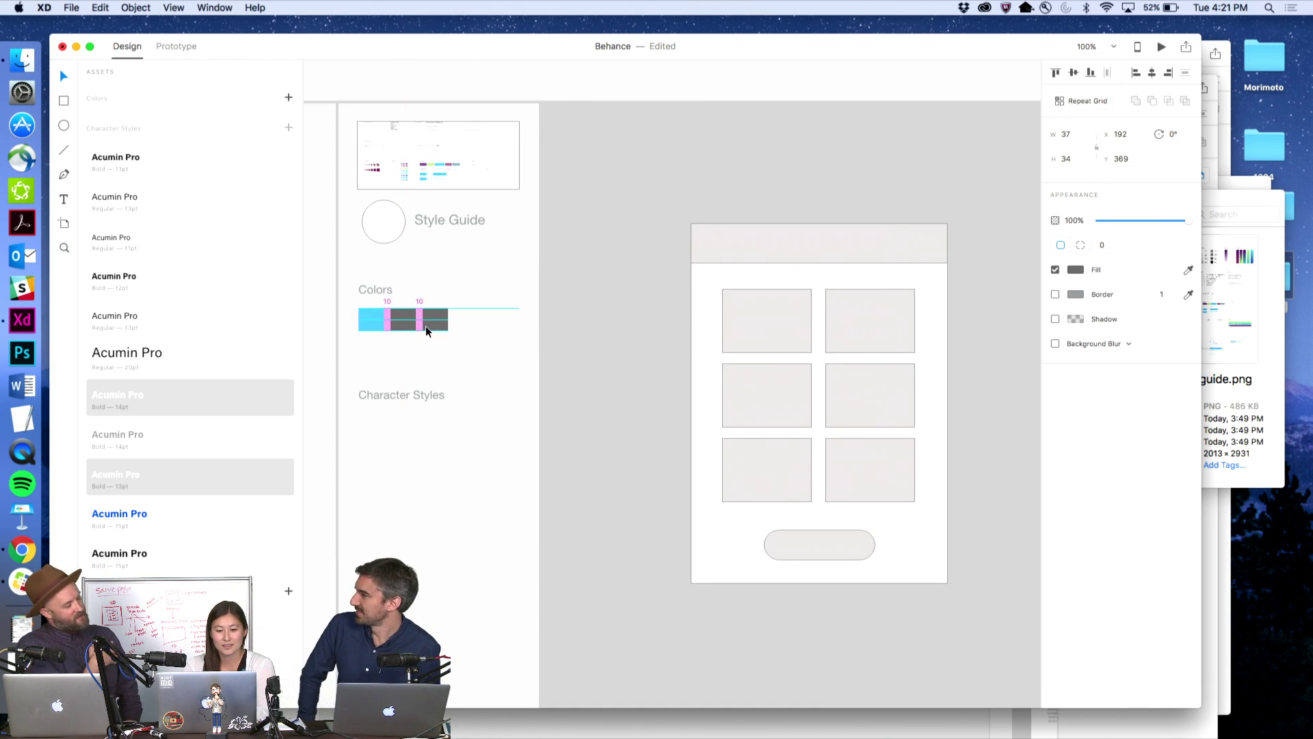
{"action": "left_click", "coordinate": [1073, 269]}
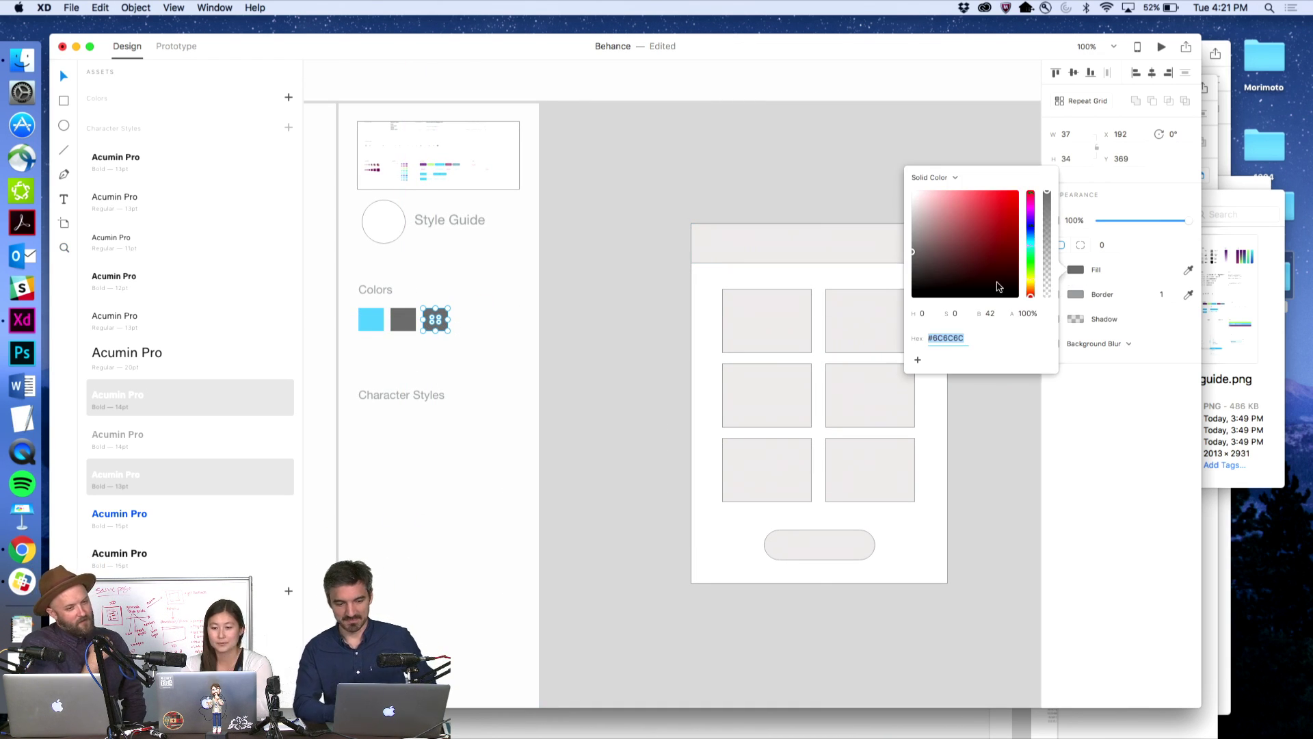
{"action": "left_click", "coordinate": [1032, 260]}
{"action": "left_click_drag", "start_coordinate": [1032, 262], "coordinate": [1032, 249]}
{"action": "left_click_drag", "start_coordinate": [972, 194], "coordinate": [991, 195]}
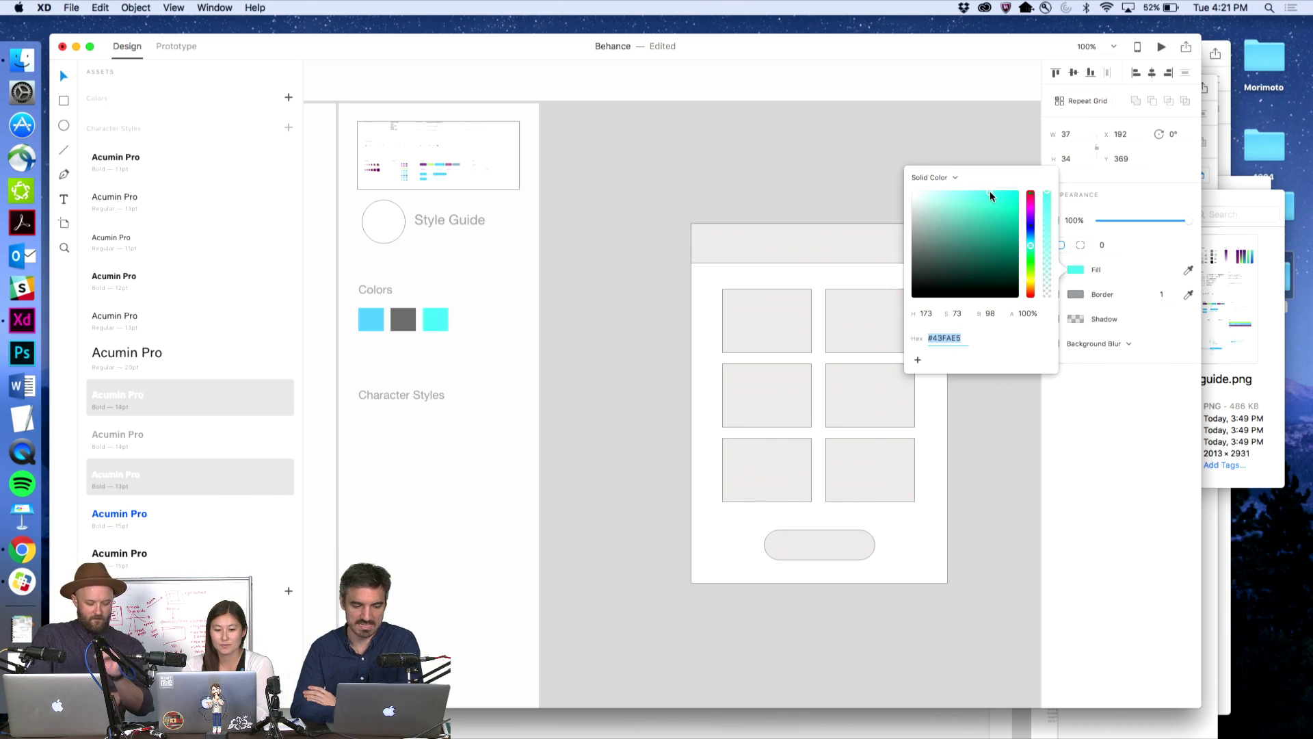
{"action": "left_click", "coordinate": [610, 97]}
- Move the Character Styles heading up closer to the color swatches, to about Y 445
{"action": "key", "text": "z"}
{"action": "left_click", "coordinate": [657, 218], "text": "alt"}
{"action": "left_click", "coordinate": [657, 218], "text": "alt"}
{"action": "left_click", "coordinate": [657, 217], "text": "alt"}
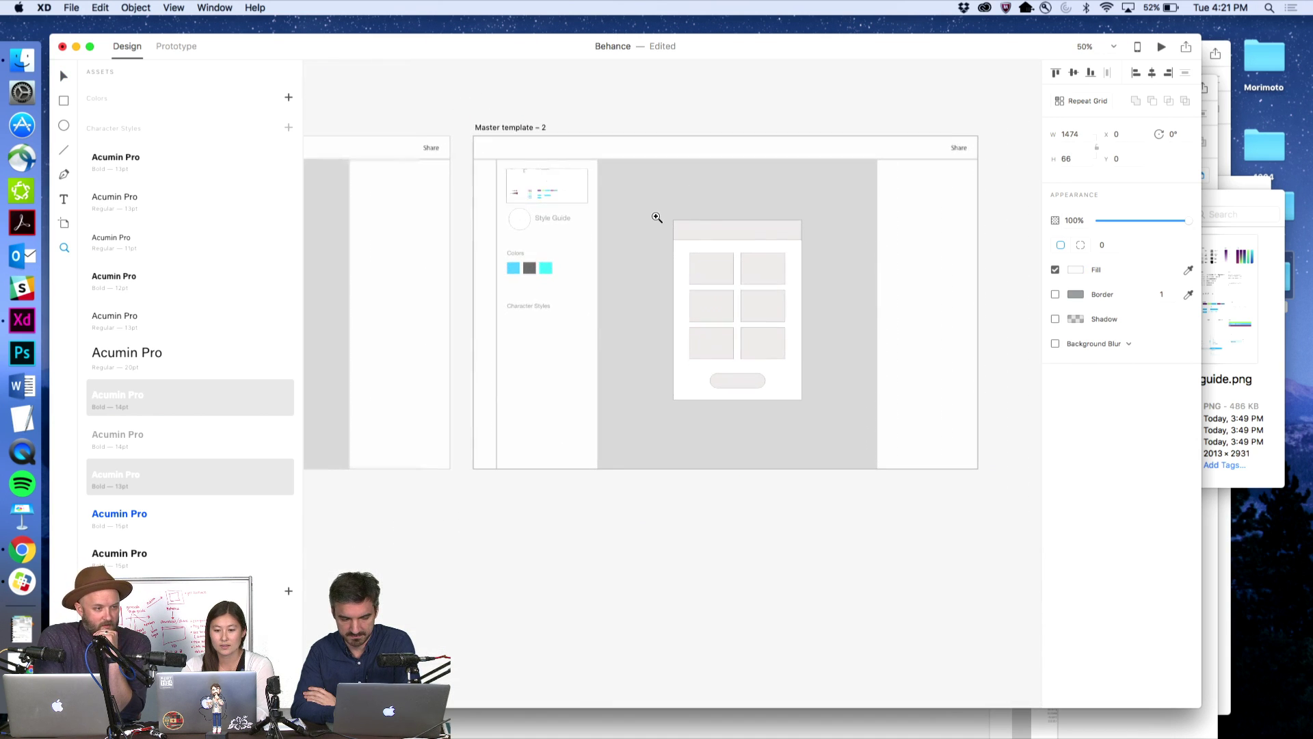
{"action": "key", "text": "v"}
{"action": "left_click", "coordinate": [654, 116]}
{"action": "scroll", "coordinate": [656, 113], "scroll_direction": "up", "scroll_amount": 1}
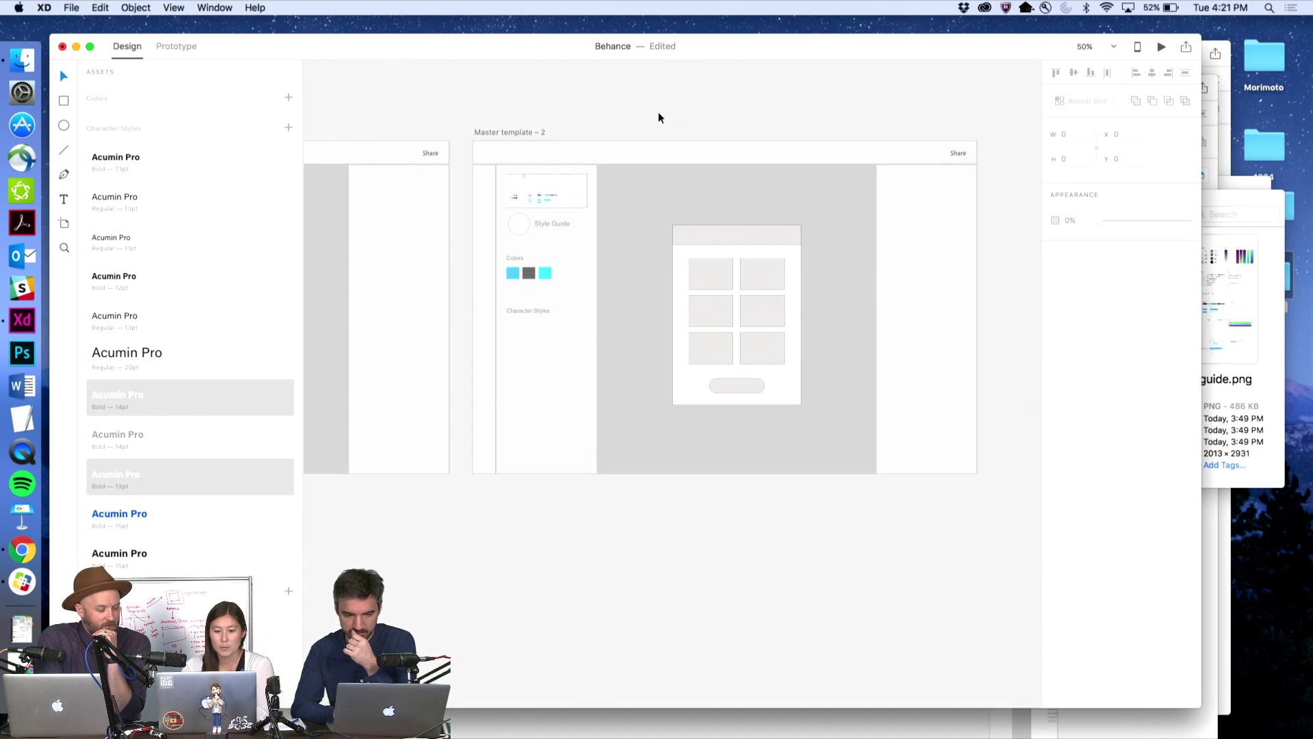
{"action": "left_click_drag", "start_coordinate": [540, 305], "coordinate": [534, 302]}
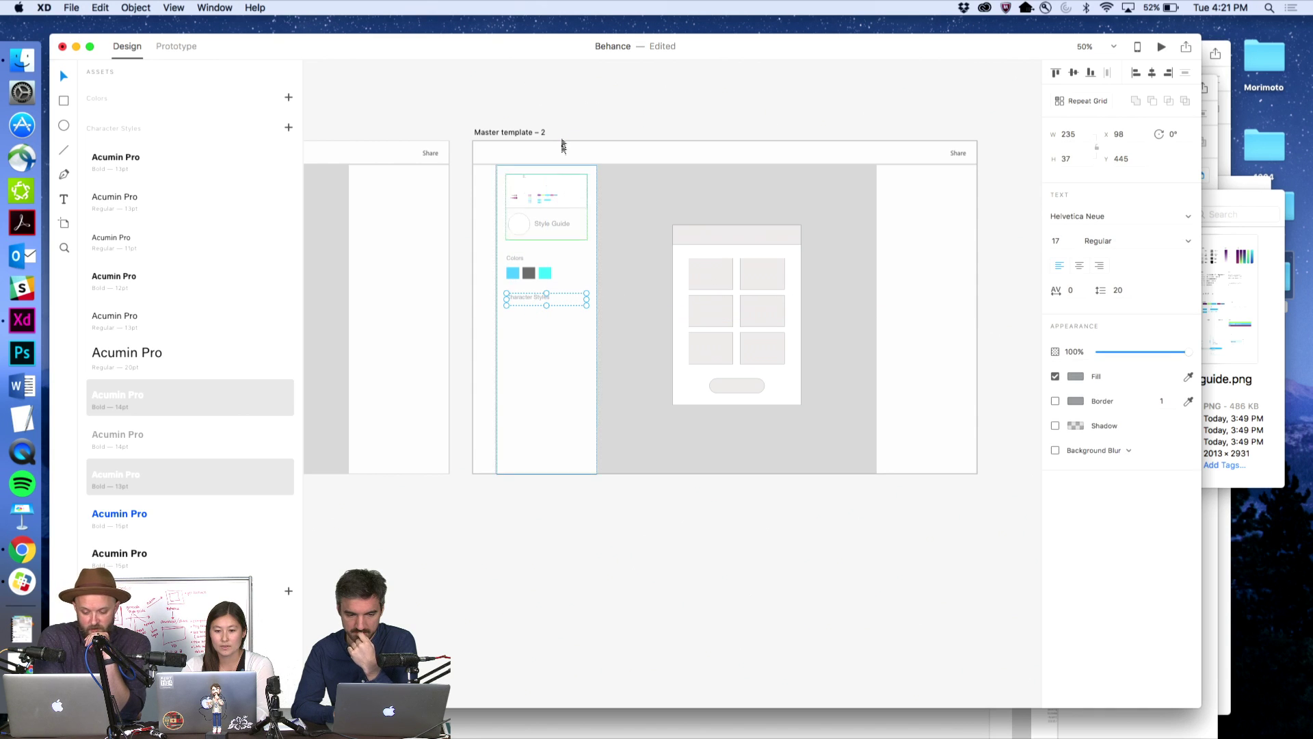
{"action": "left_click", "coordinate": [577, 129]}
{"action": "scroll", "coordinate": [591, 114], "scroll_direction": "left", "scroll_amount": 10}
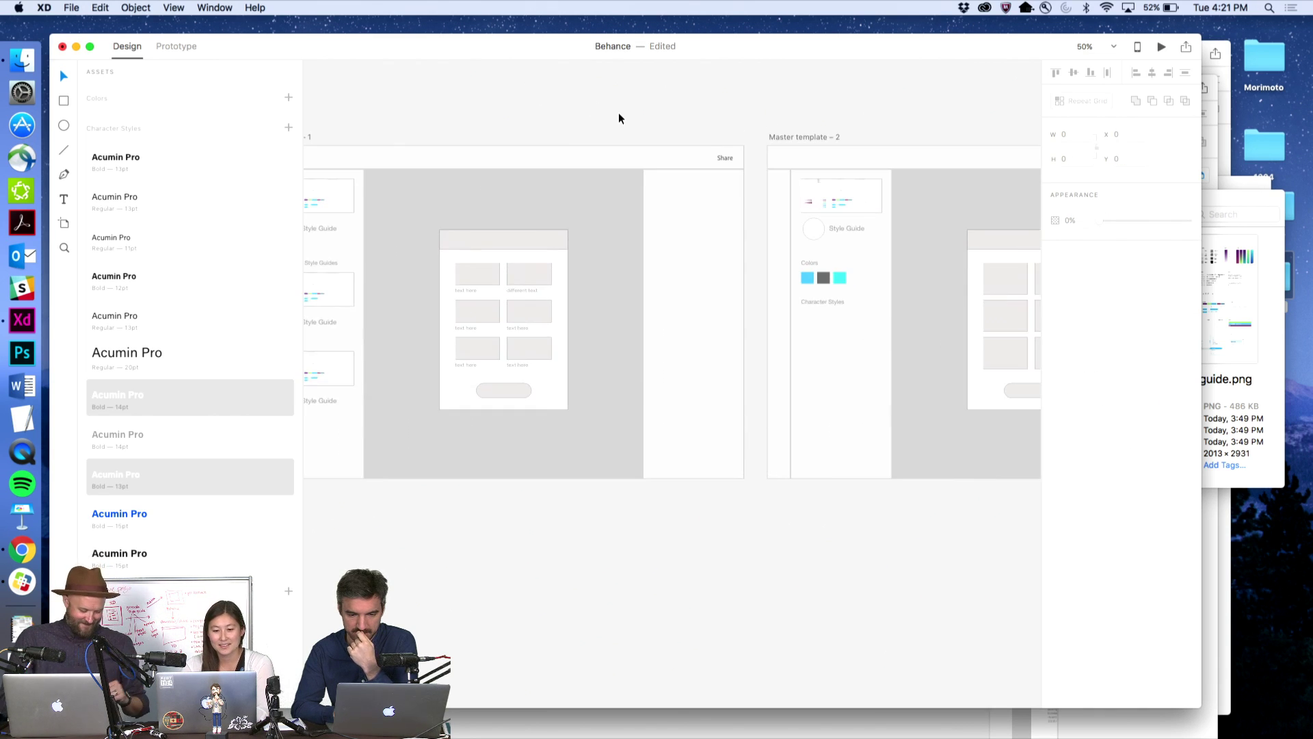
{"action": "scroll", "coordinate": [619, 119], "scroll_direction": "right", "scroll_amount": 3}
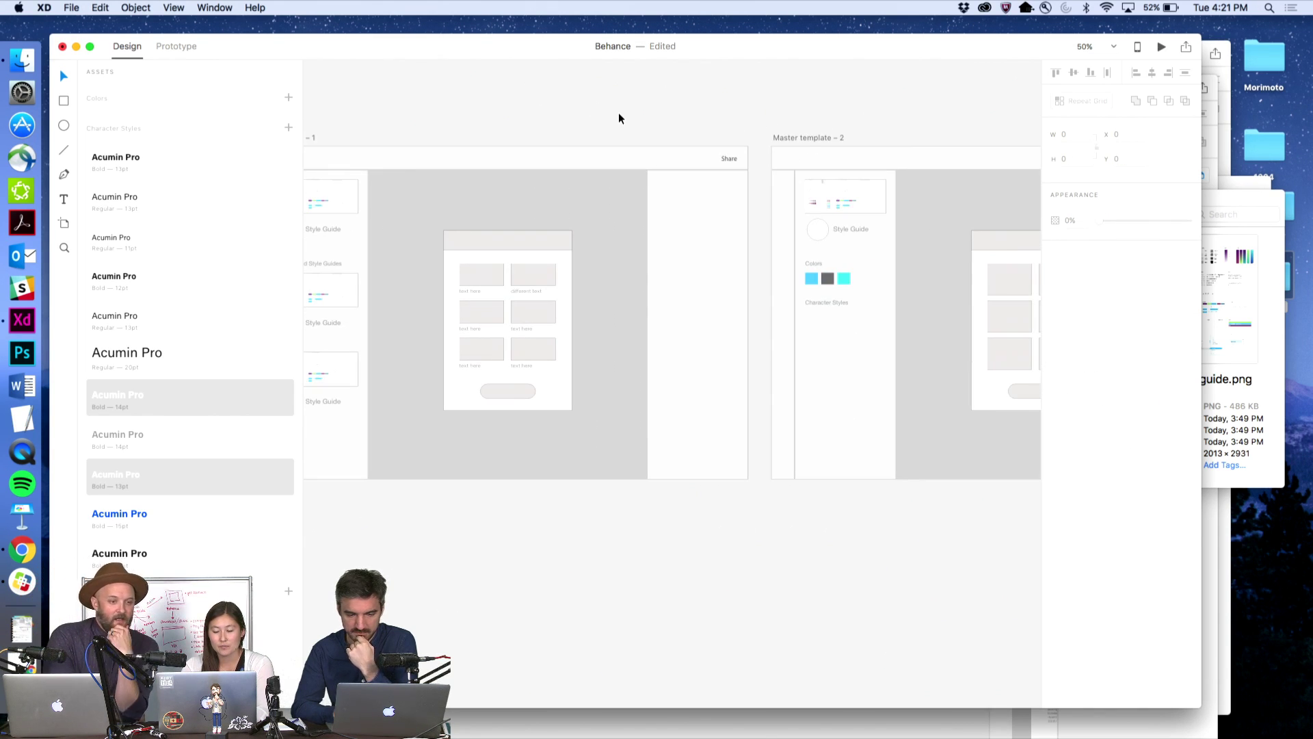
{"action": "scroll", "coordinate": [618, 119], "scroll_direction": "right", "scroll_amount": 2}
{"action": "scroll", "coordinate": [618, 119], "scroll_direction": "left", "scroll_amount": 5}
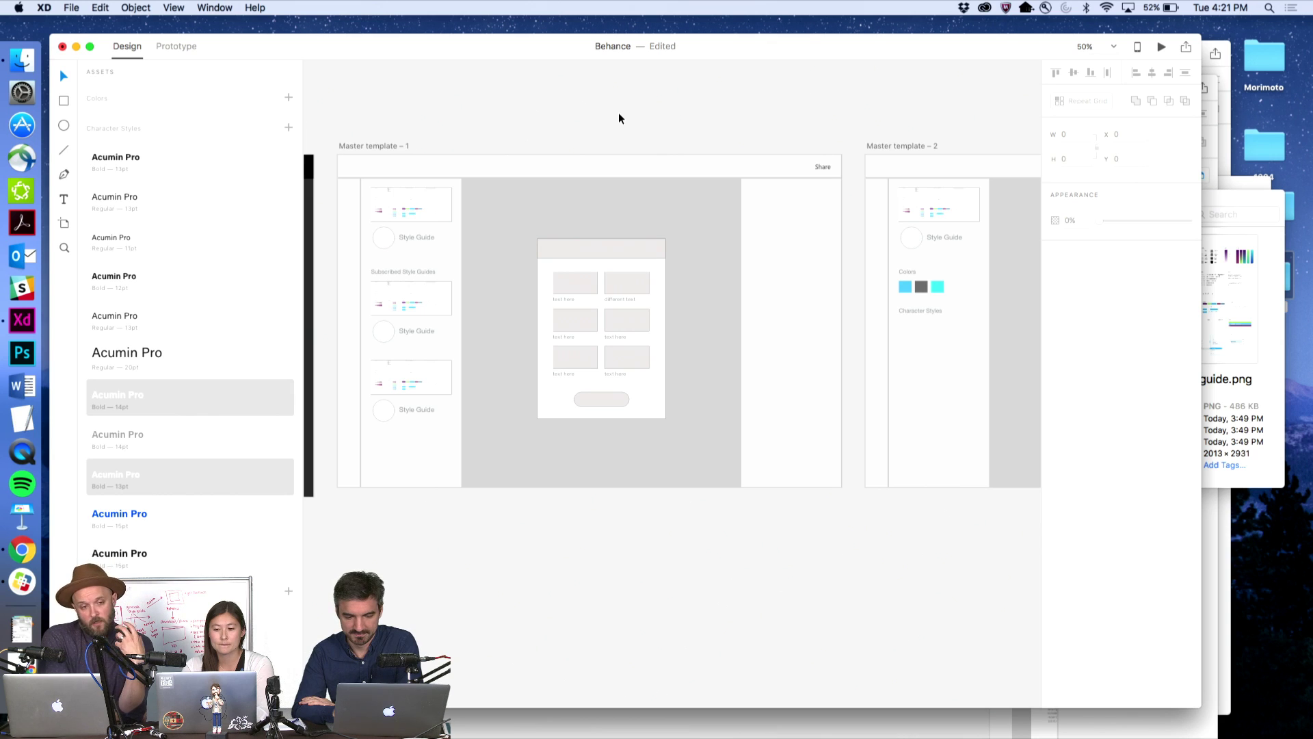
{"action": "scroll", "coordinate": [612, 115], "scroll_direction": "right", "scroll_amount": 1}
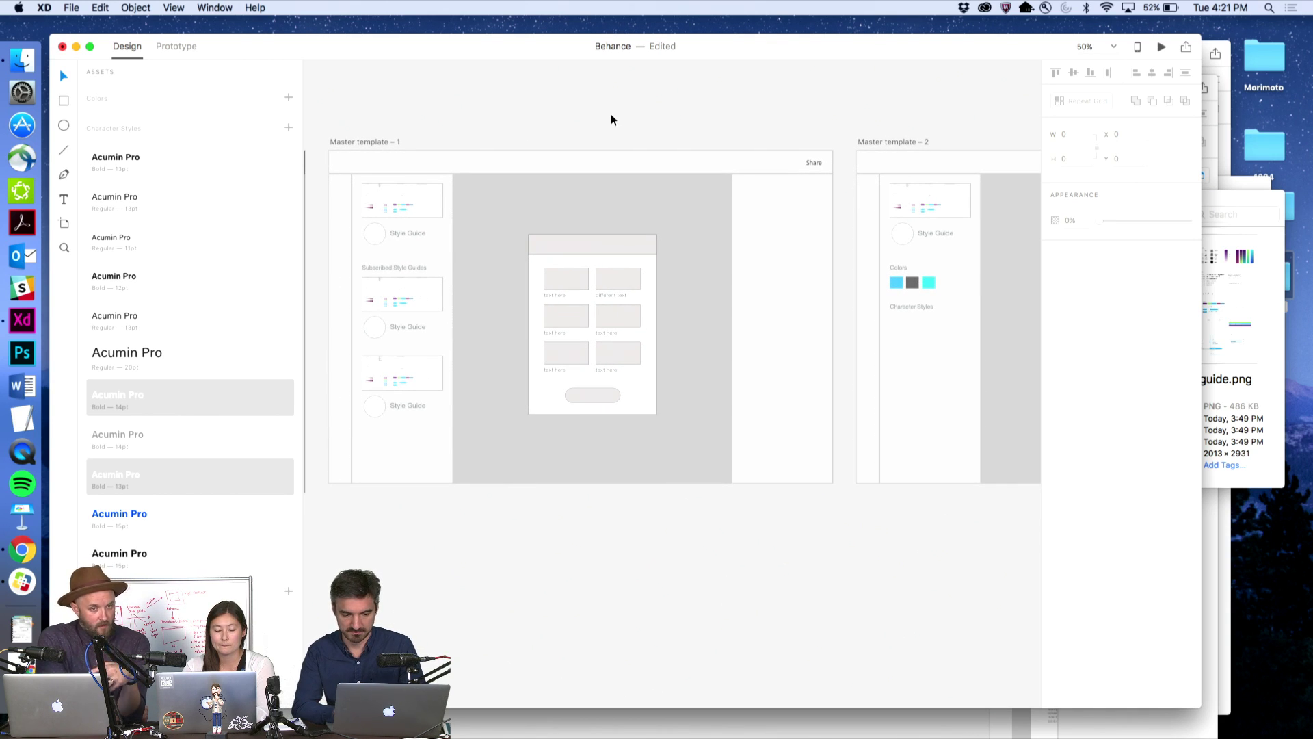
{"action": "scroll", "coordinate": [612, 120], "scroll_direction": "right", "scroll_amount": 3}
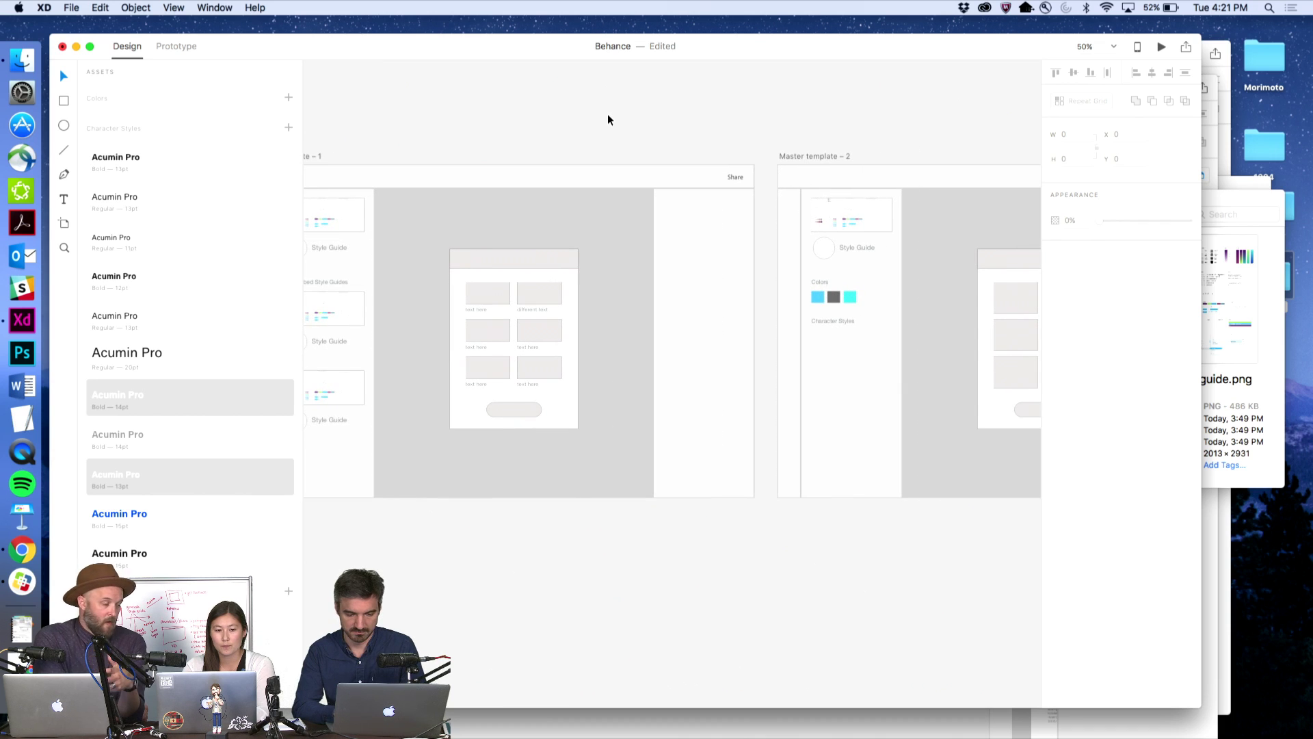
{"action": "scroll", "coordinate": [607, 120], "scroll_direction": "right", "scroll_amount": 2}
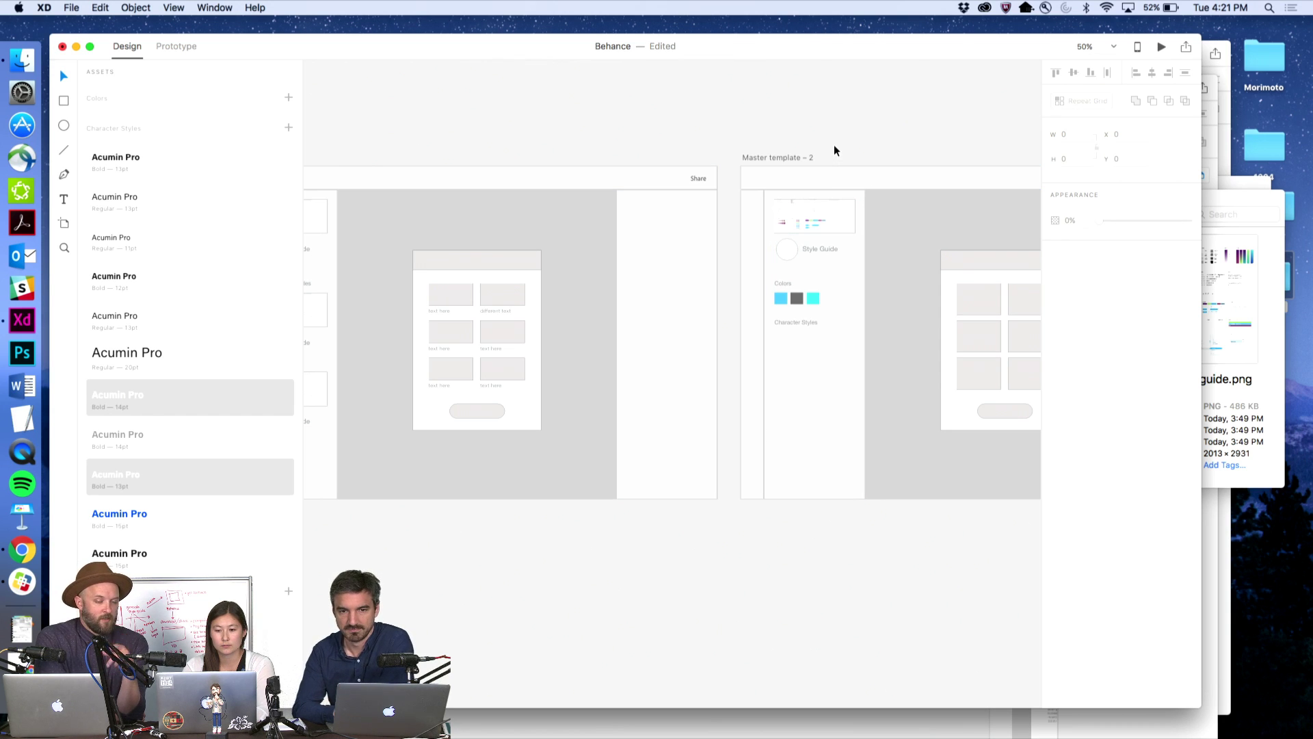
{"action": "scroll", "coordinate": [826, 162], "scroll_direction": "left", "scroll_amount": 5}
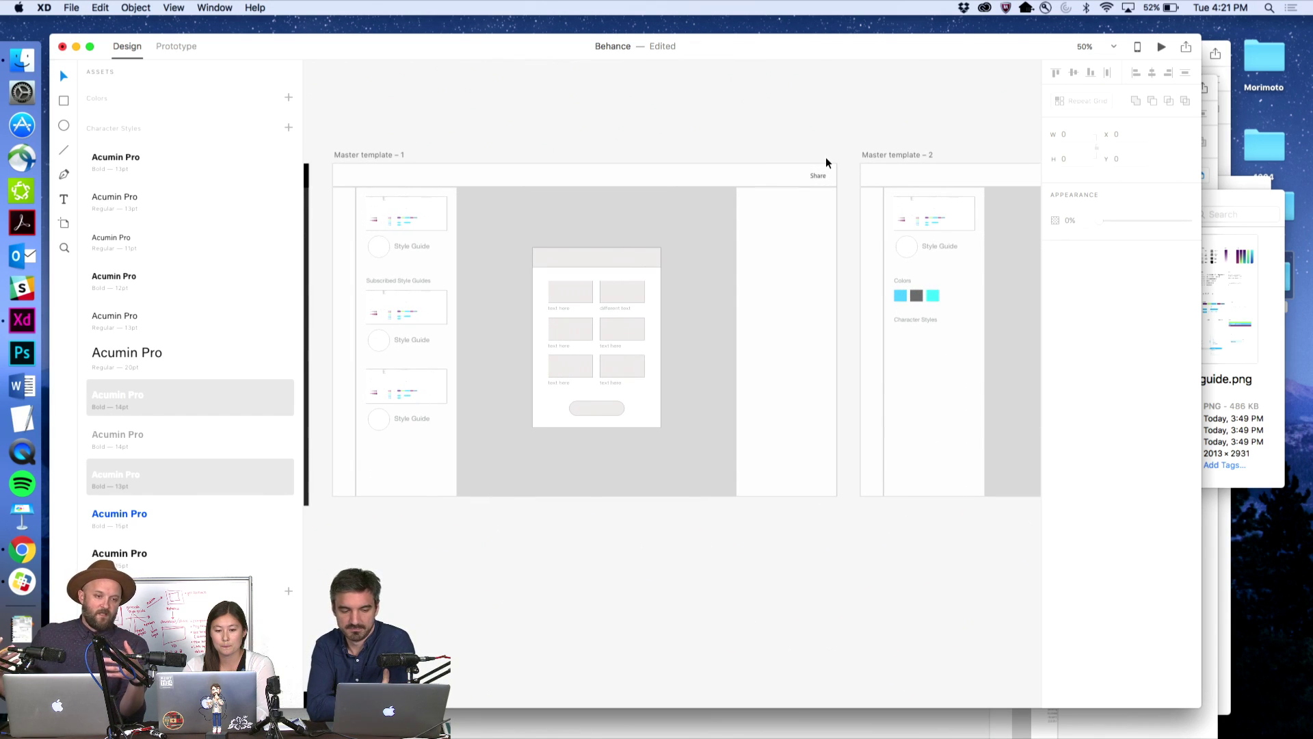
- Draw a rectangle of about 237 by 71 directly under the Character Styles heading on the Master template – 2 artboard
{"action": "scroll", "coordinate": [826, 163], "scroll_direction": "right", "scroll_amount": 15}
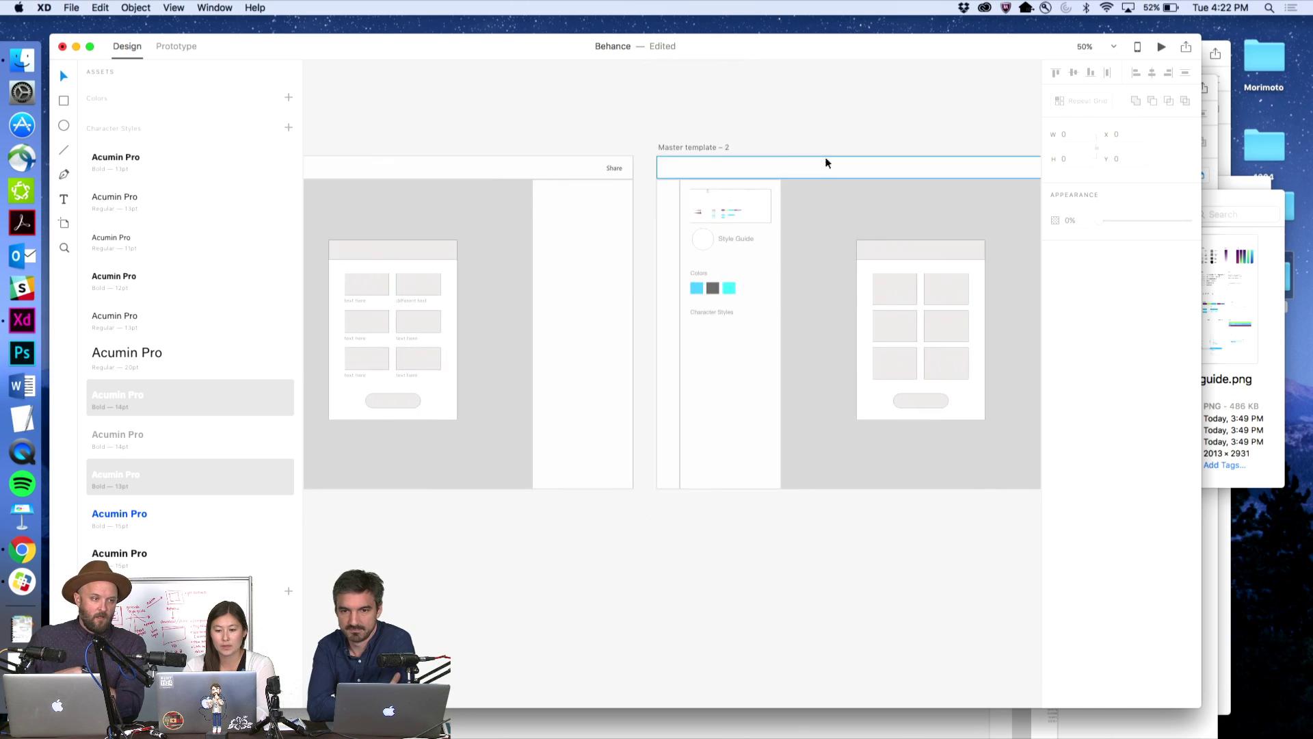
{"action": "scroll", "coordinate": [811, 165], "scroll_direction": "right", "scroll_amount": 2}
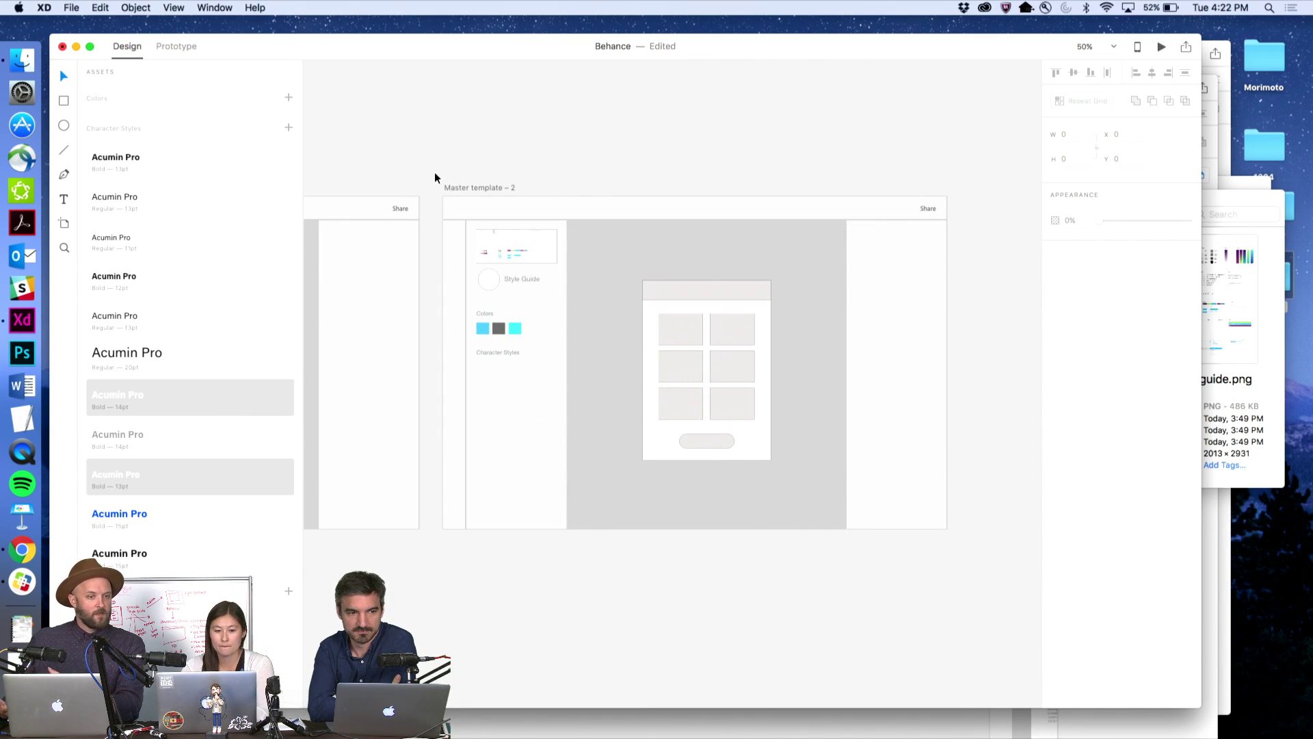
{"action": "key", "text": "z"}
{"action": "left_click_drag", "start_coordinate": [434, 176], "coordinate": [975, 551]}
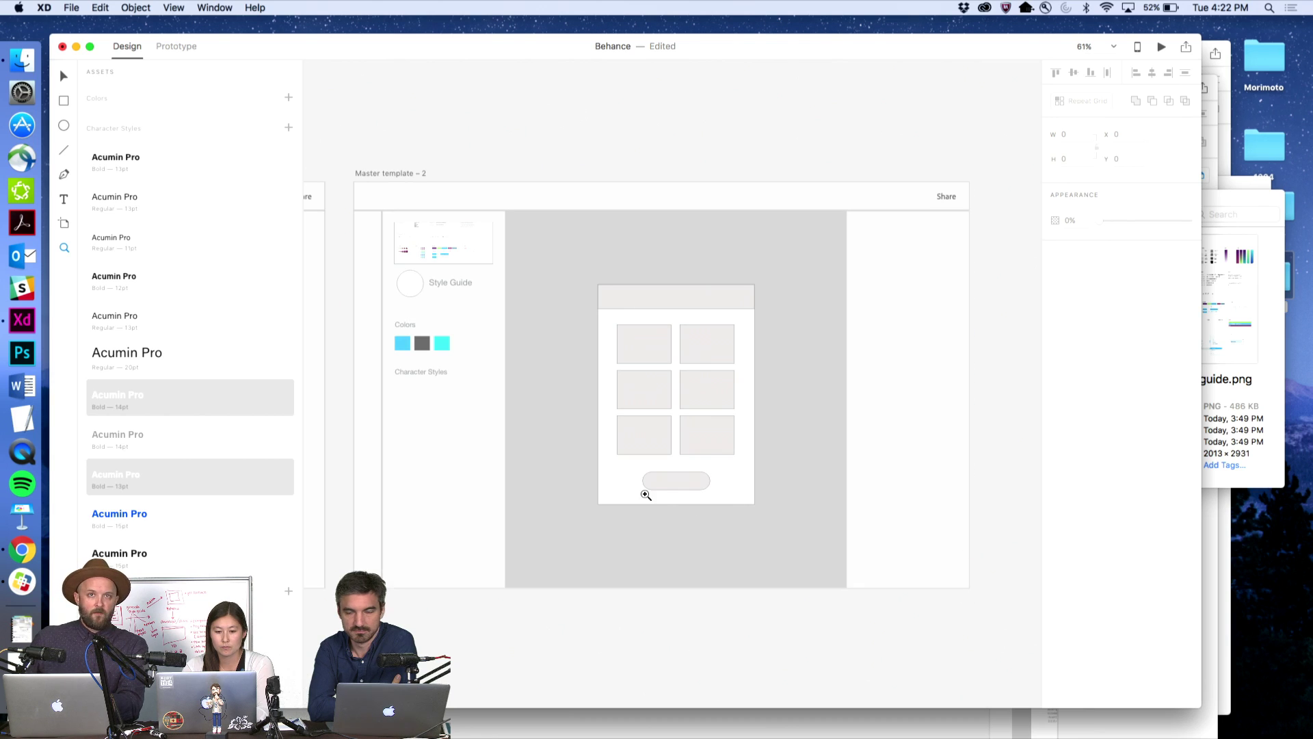
{"action": "key", "text": "t"}
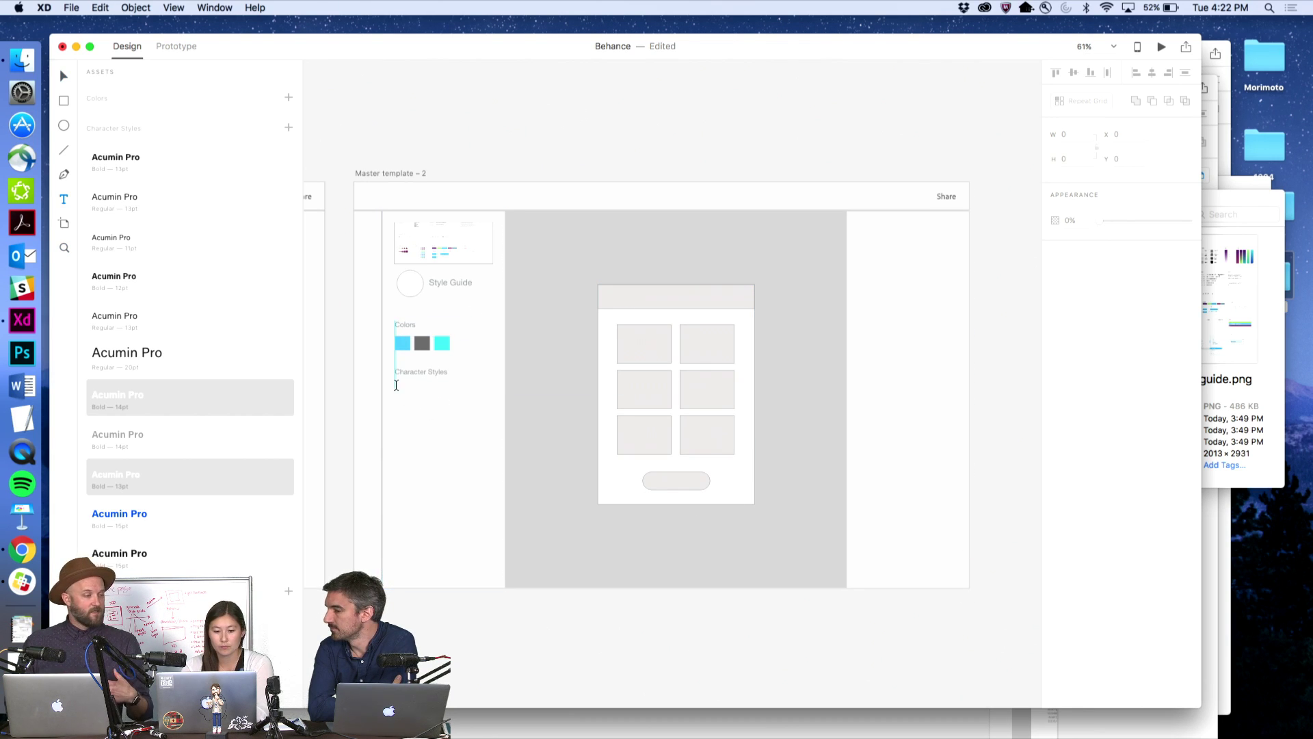
{"action": "key", "text": "v"}
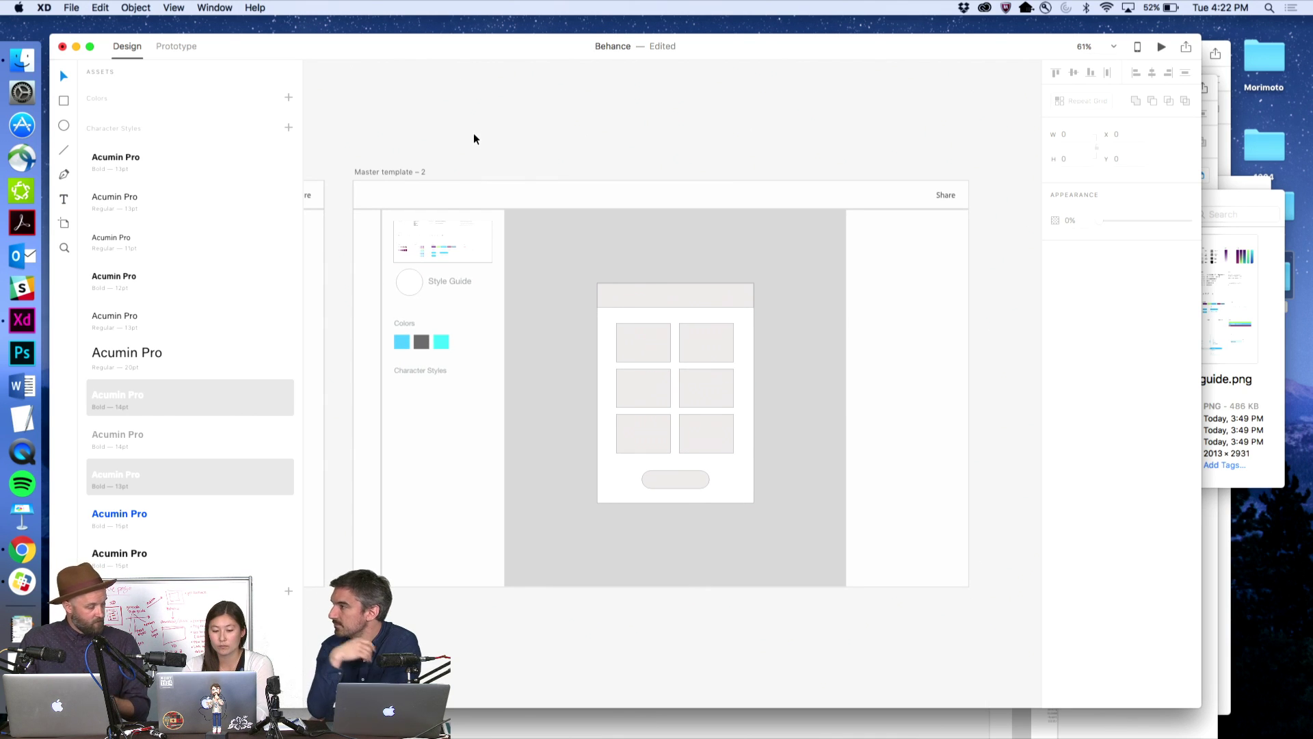
{"action": "key", "text": "r"}
{"action": "mouse_move", "coordinate": [393, 383]}
{"action": "left_mouse_down"}
{"action": "mouse_move", "coordinate": [493, 421]}
{"action": "mouse_move", "coordinate": [444, 412]}
{"action": "left_mouse_up"}
{"action": "left_click", "coordinate": [501, 161]}
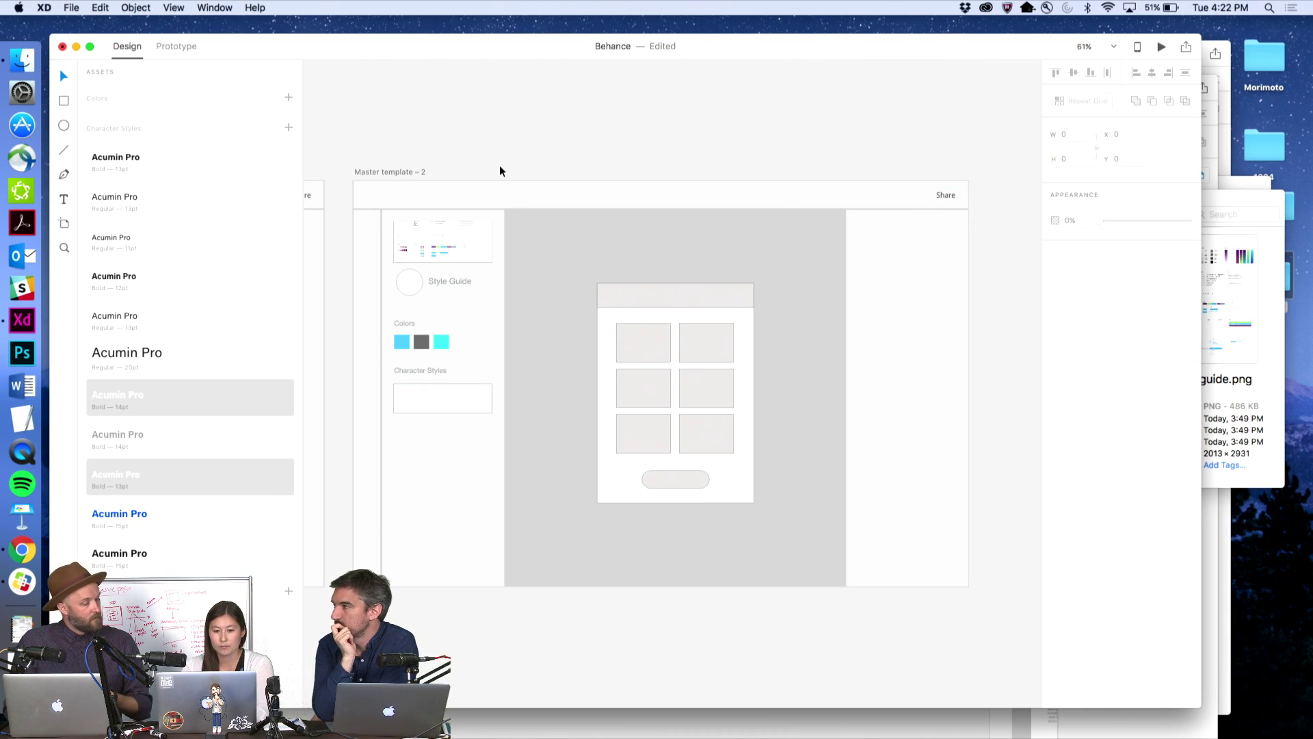
- Add a text box of about 141 by 46 below the new rectangle, reading "Helvetica Neue"
{"action": "key", "text": "t"}
{"action": "scroll", "coordinate": [426, 400], "scroll_direction": "up", "scroll_amount": 2}
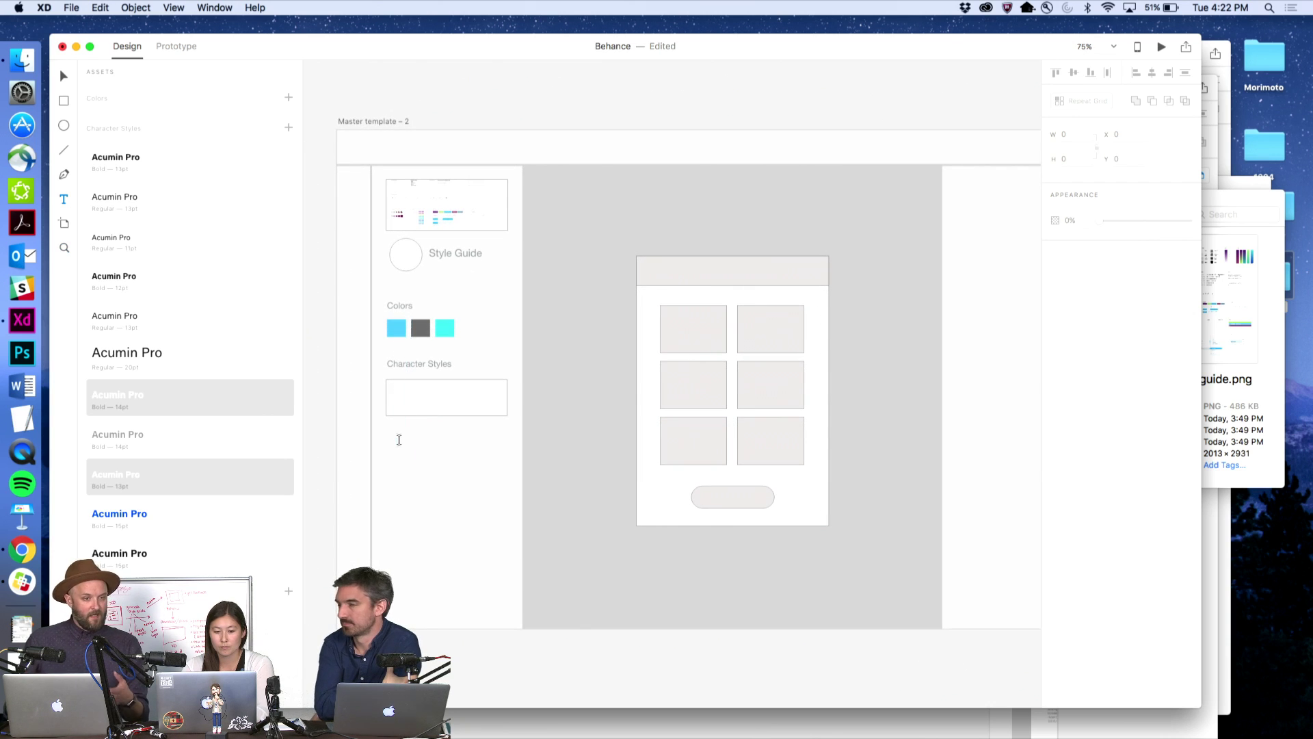
{"action": "left_click_drag", "start_coordinate": [391, 440], "coordinate": [463, 464]}
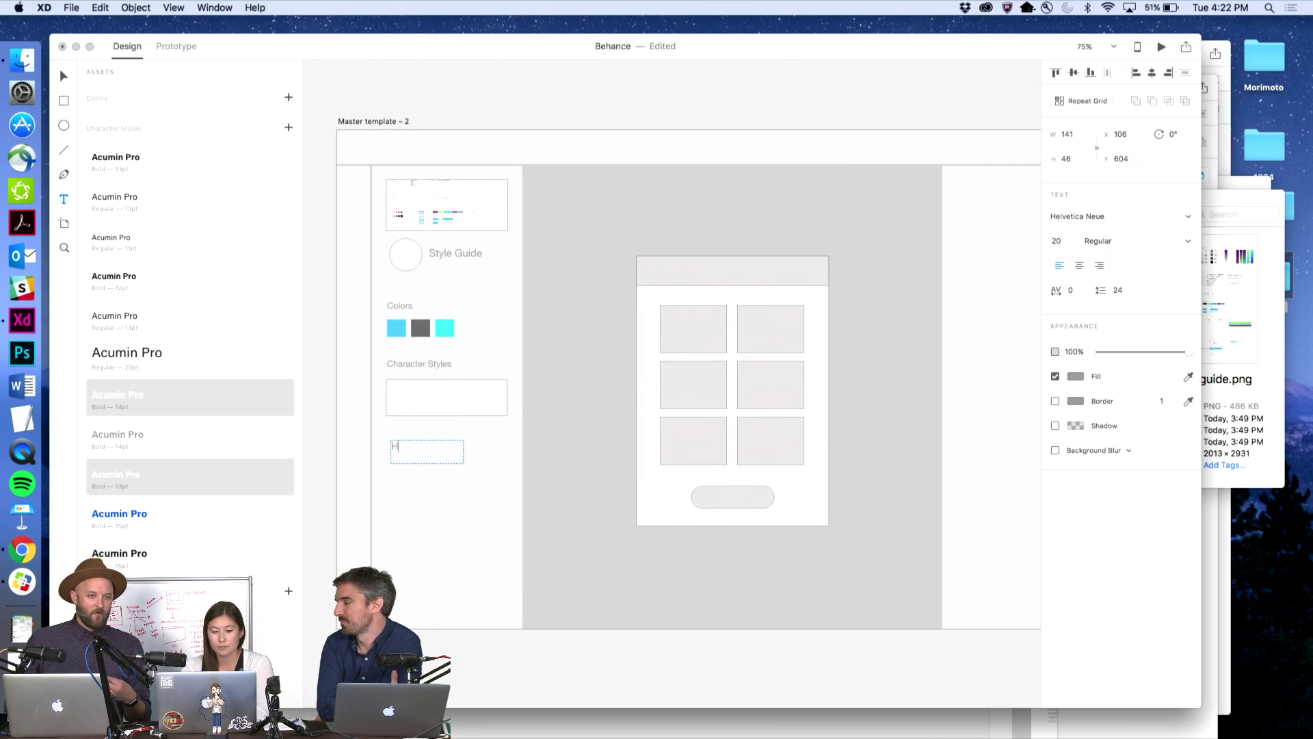
{"action": "type", "text": "Helvetica N"}
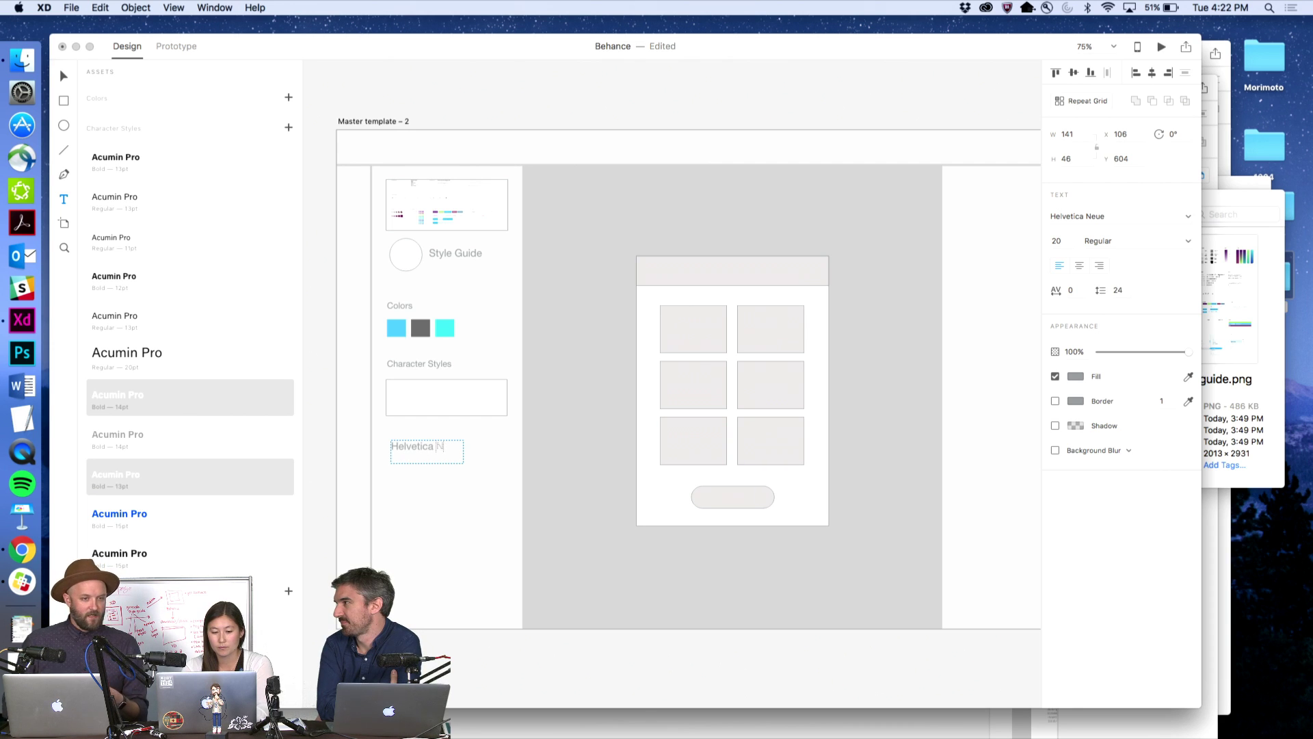
{"action": "type", "text": "eue"}
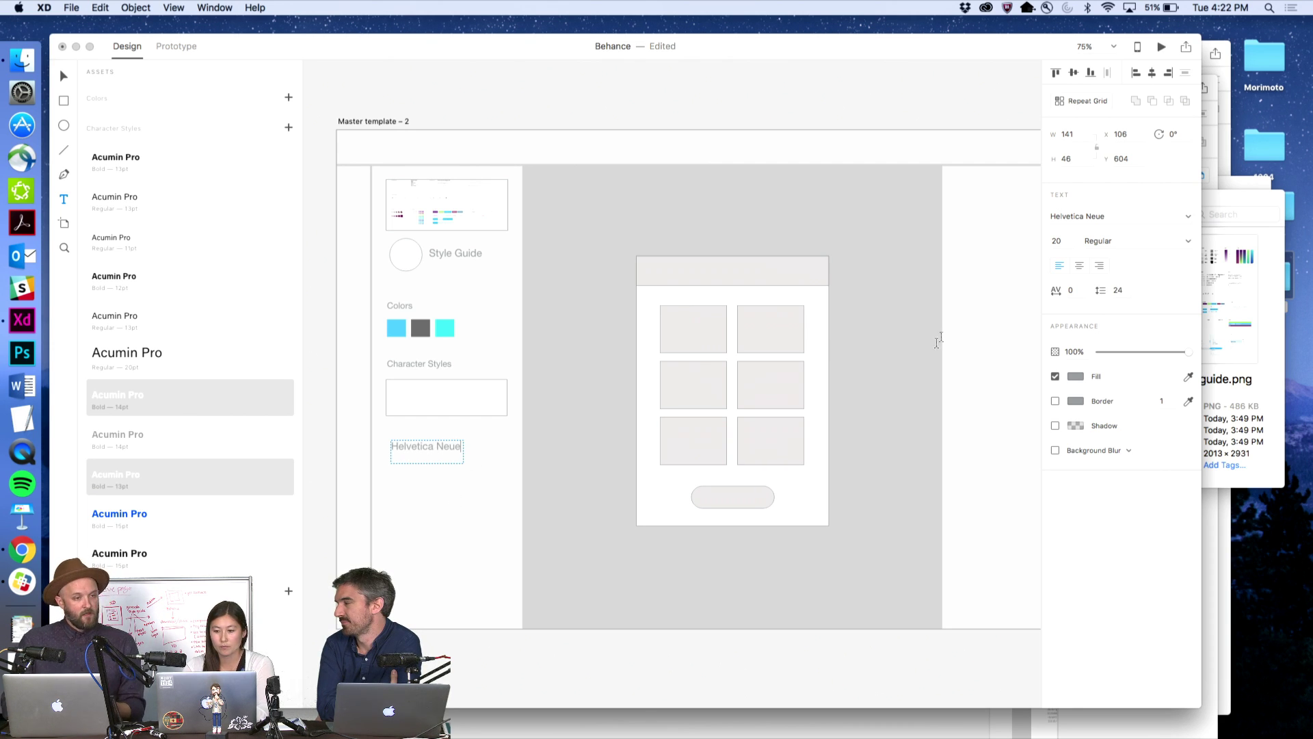
- Change the fill of the Helvetica Neue text to near-black #0B0B0B
{"action": "key", "text": "super+a"}
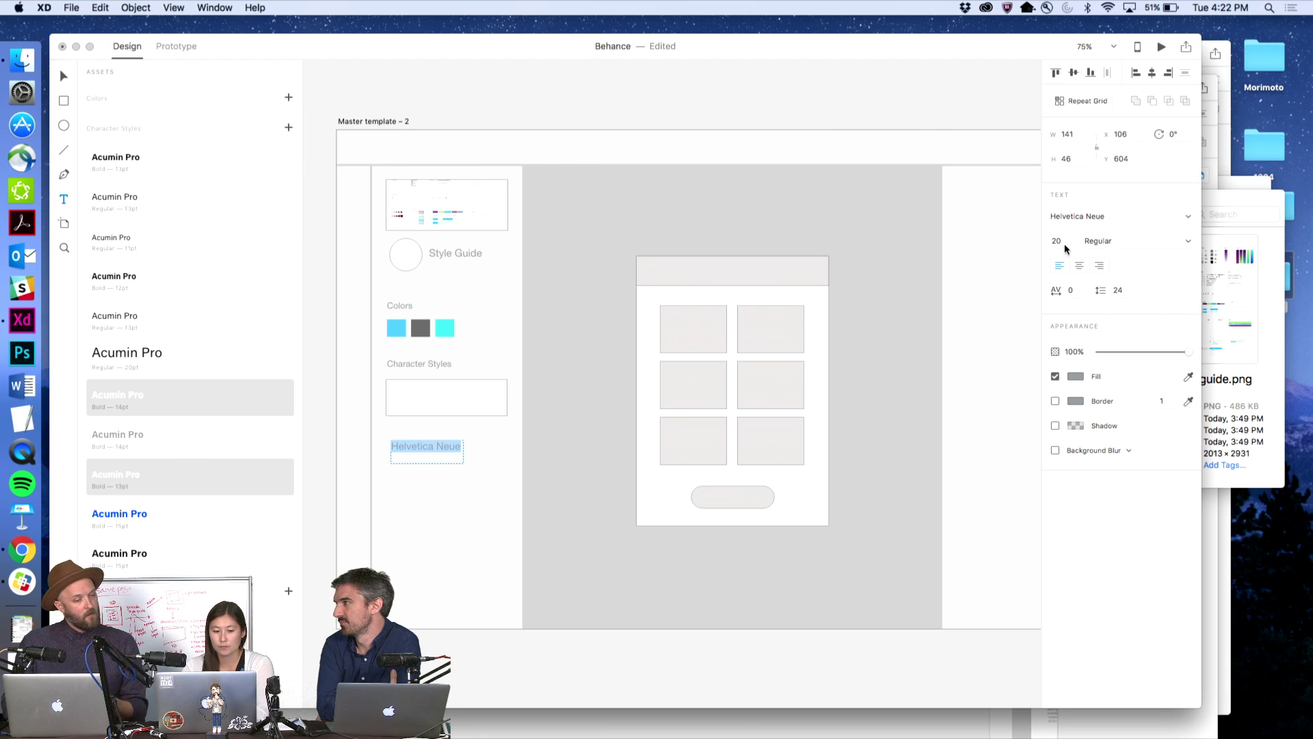
{"action": "left_click", "coordinate": [1076, 376]}
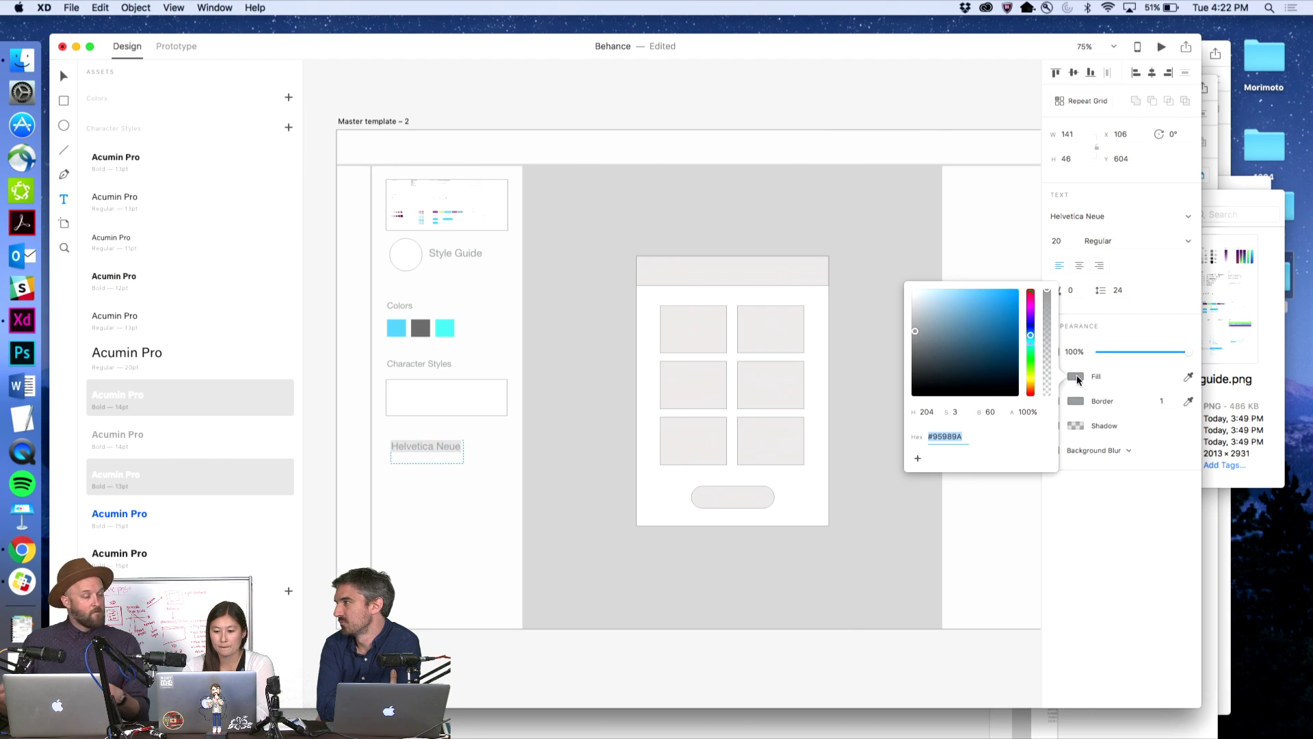
{"action": "left_click_drag", "start_coordinate": [951, 380], "coordinate": [894, 389]}
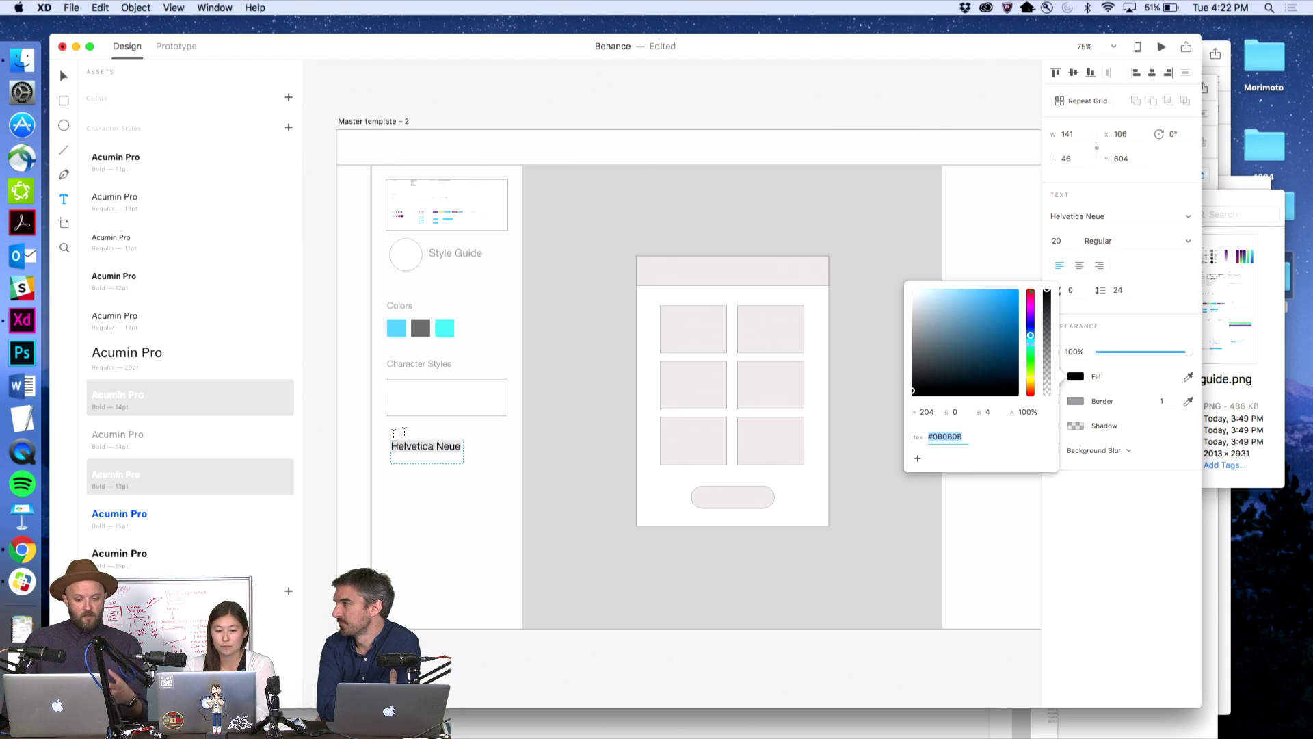
{"action": "left_click", "coordinate": [322, 445]}
{"action": "left_click", "coordinate": [331, 421]}
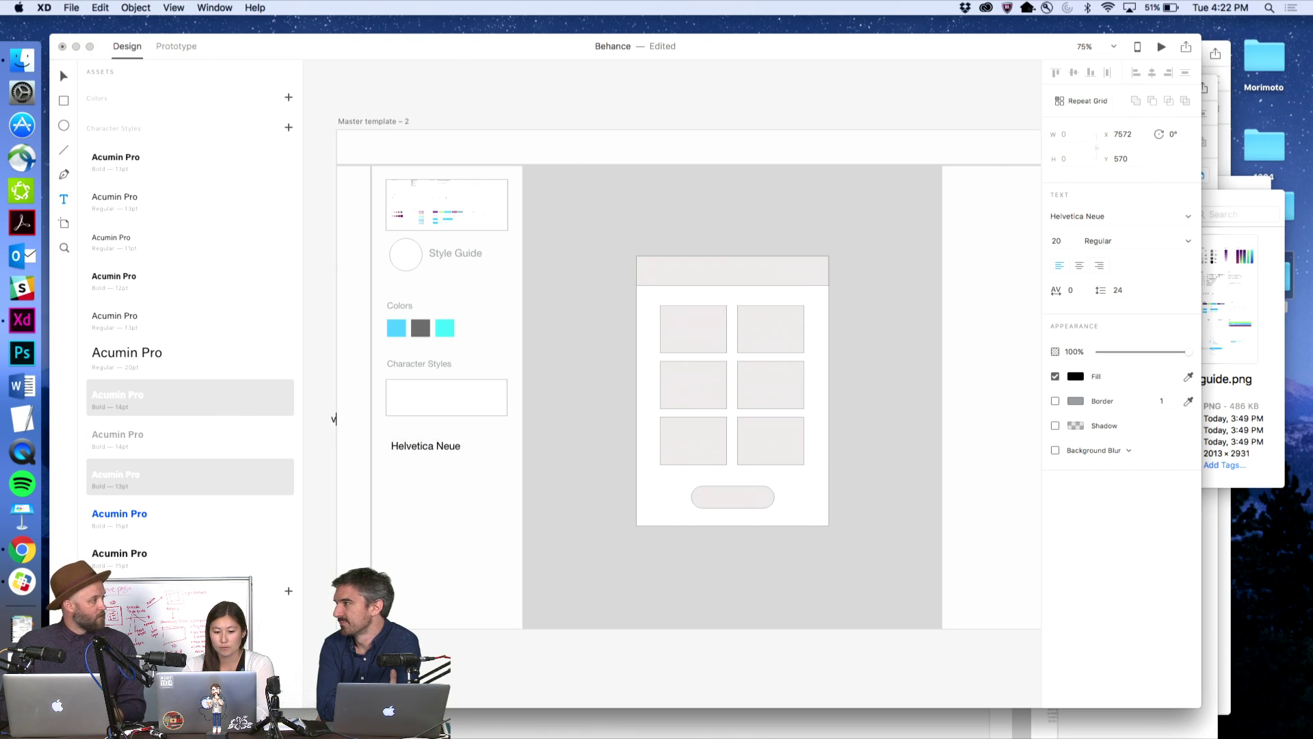
{"action": "key", "text": "Escape"}
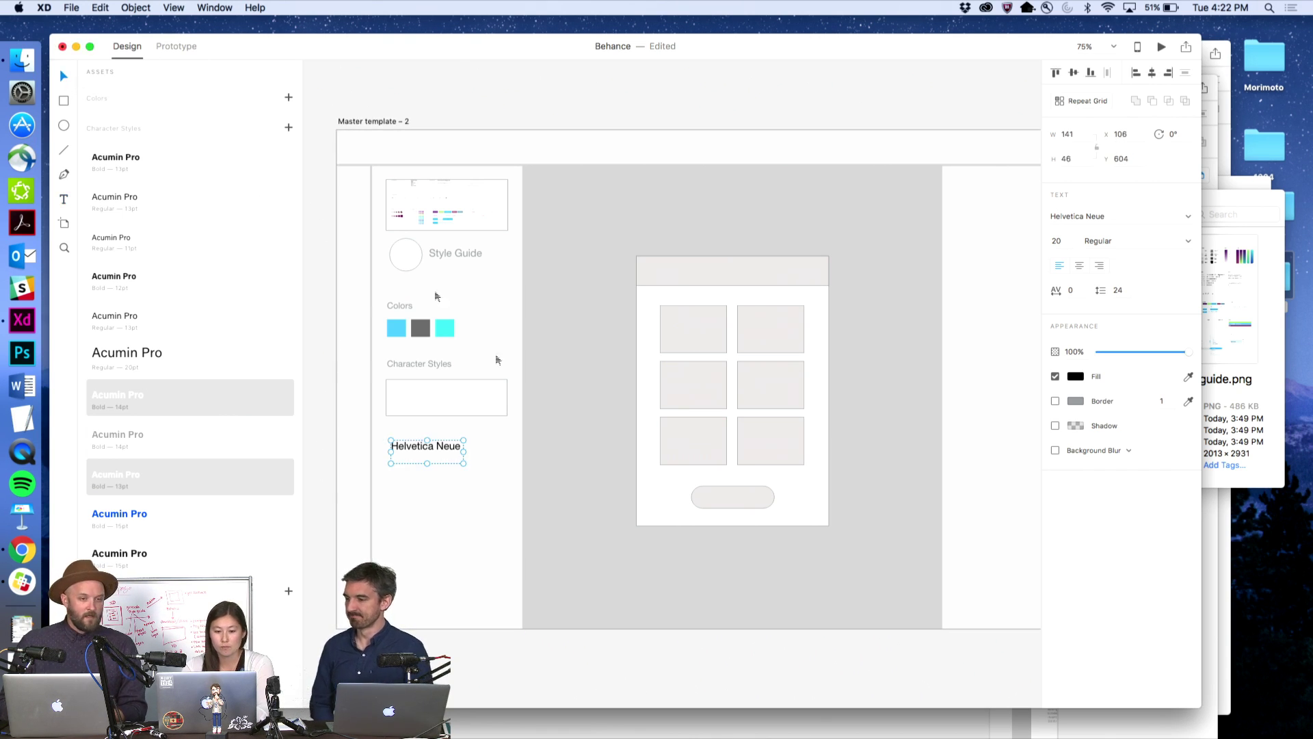
- Move the Helvetica Neue text into the rectangle at about X 112, Y 509, with its text box 31 high
{"action": "left_click_drag", "start_coordinate": [427, 449], "coordinate": [431, 401]}
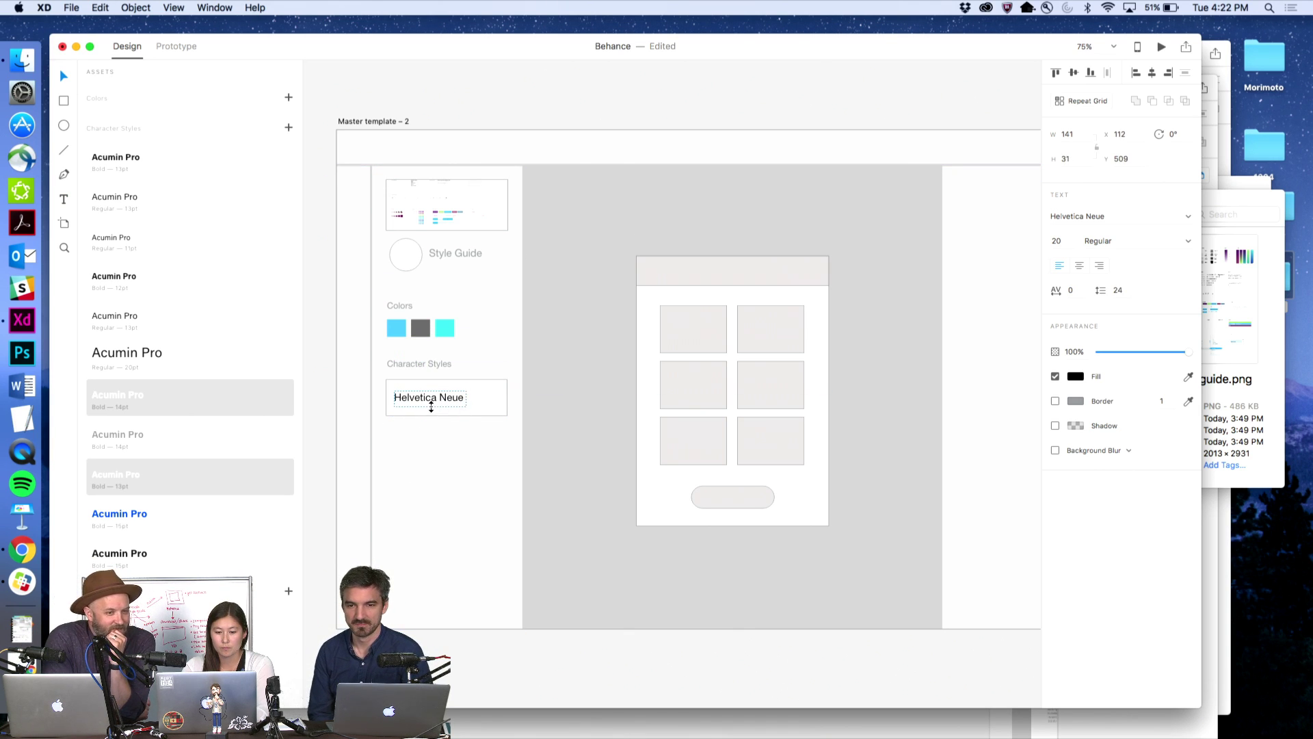
{"action": "left_click", "coordinate": [322, 393]}
{"action": "left_click", "coordinate": [430, 402]}
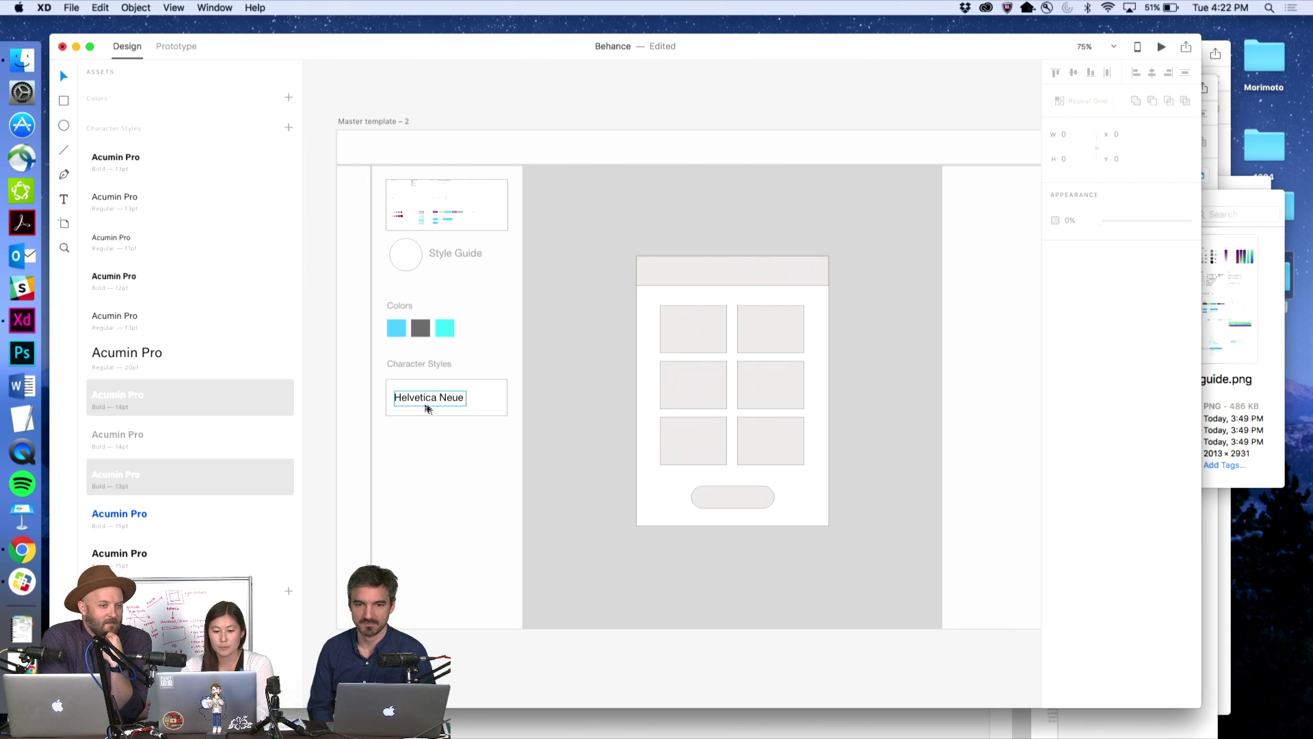
- Set the font size of the Colors and Character Styles headings to 16
{"action": "left_click", "coordinate": [417, 368]}
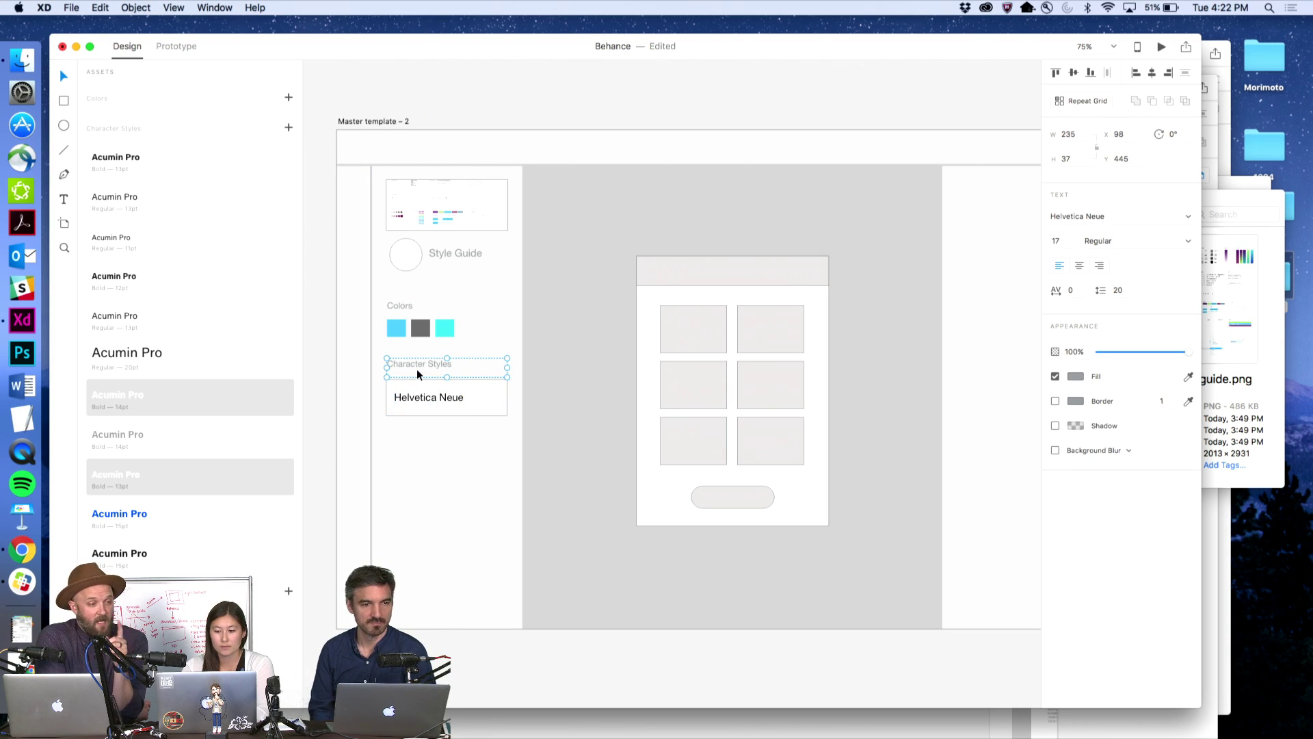
{"action": "left_click", "coordinate": [408, 305], "text": "shift"}
{"action": "left_click", "coordinate": [1057, 241]}
{"action": "type", "text": "16"}
{"action": "key", "text": "Return"}
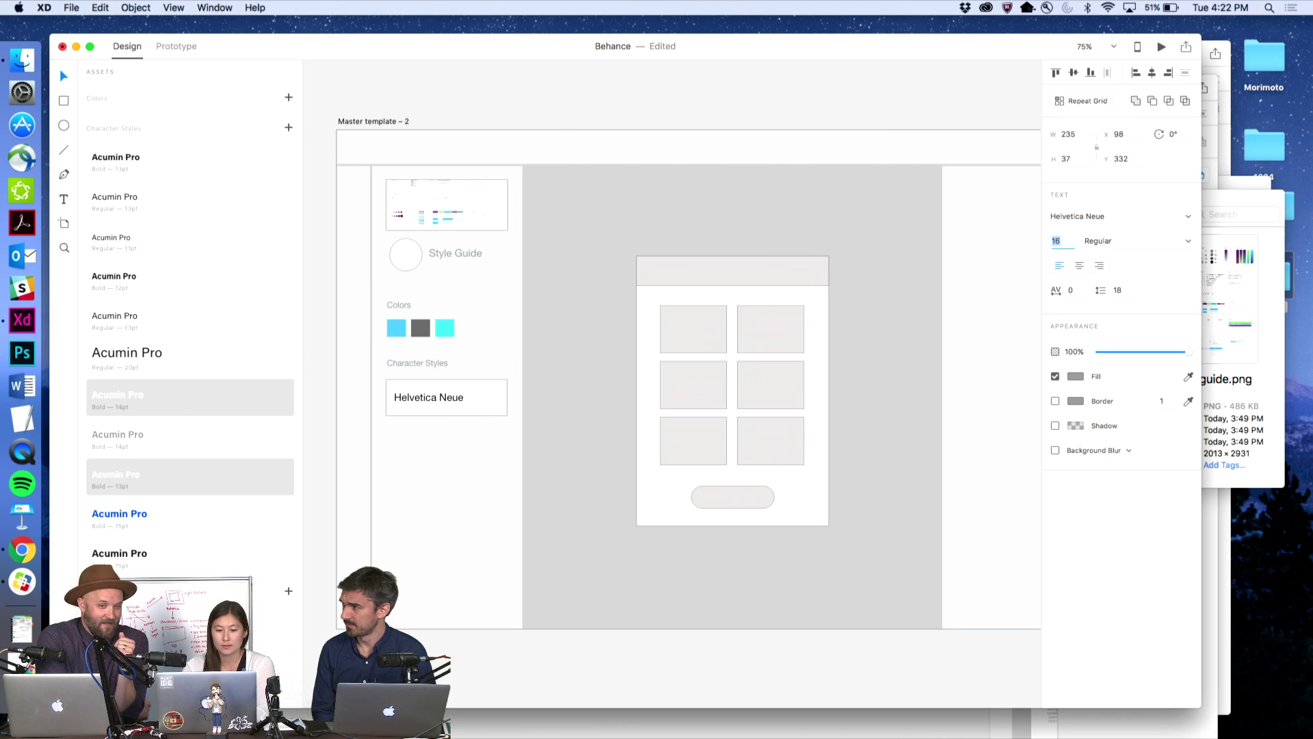
{"action": "left_click", "coordinate": [322, 305]}
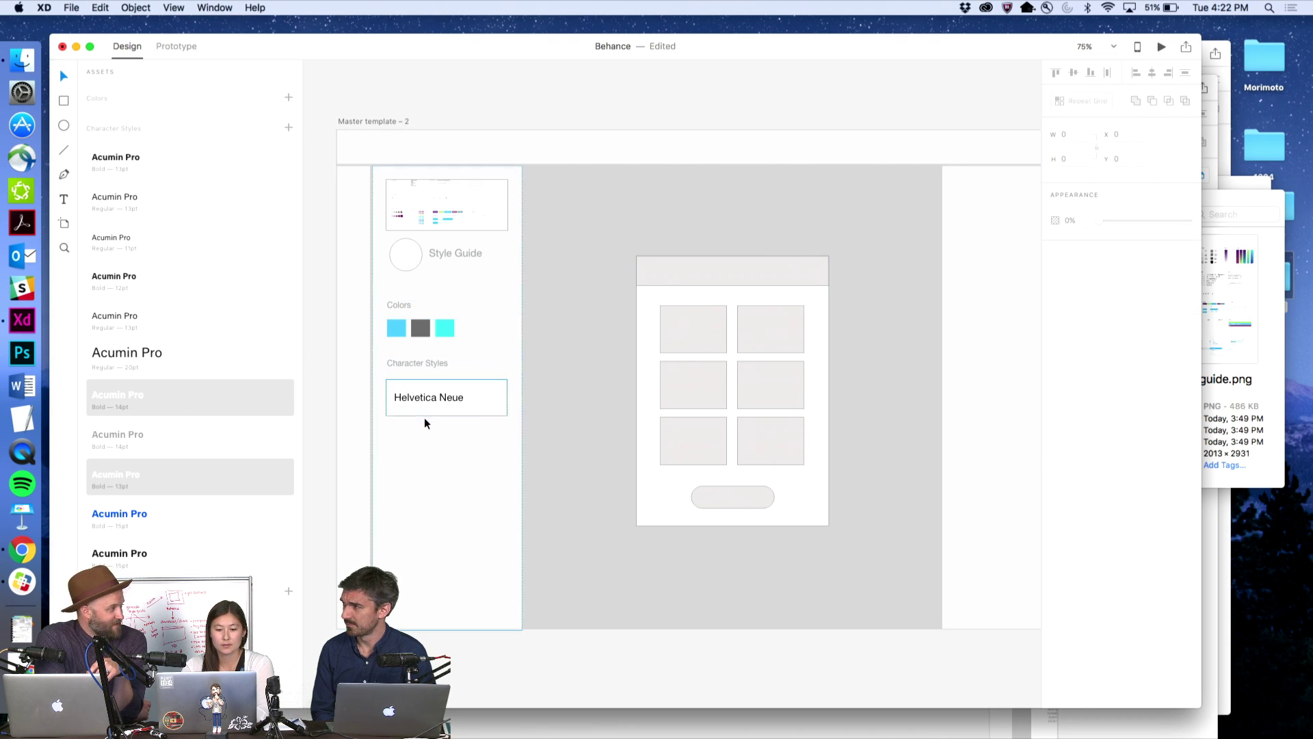
- Move the rectangle and its Helvetica Neue text up closer to the Character Styles heading, with the rectangle at Y 478
{"action": "left_click", "coordinate": [429, 398]}
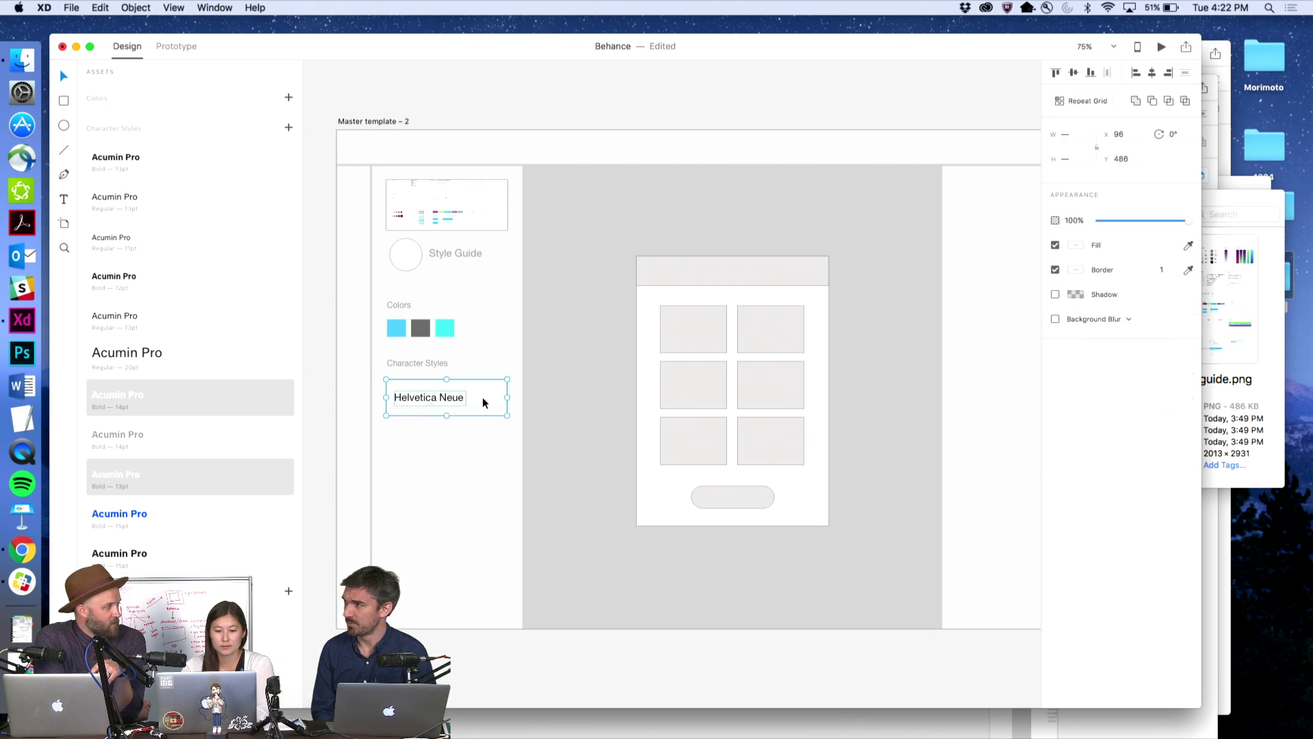
{"action": "key", "text": "Up"}
{"action": "key", "text": "Up"}
{"action": "key", "text": "Up"}
{"action": "key", "text": "Up"}
{"action": "key", "text": "Up"}
{"action": "key", "text": "Up"}
{"action": "key", "text": "Up"}
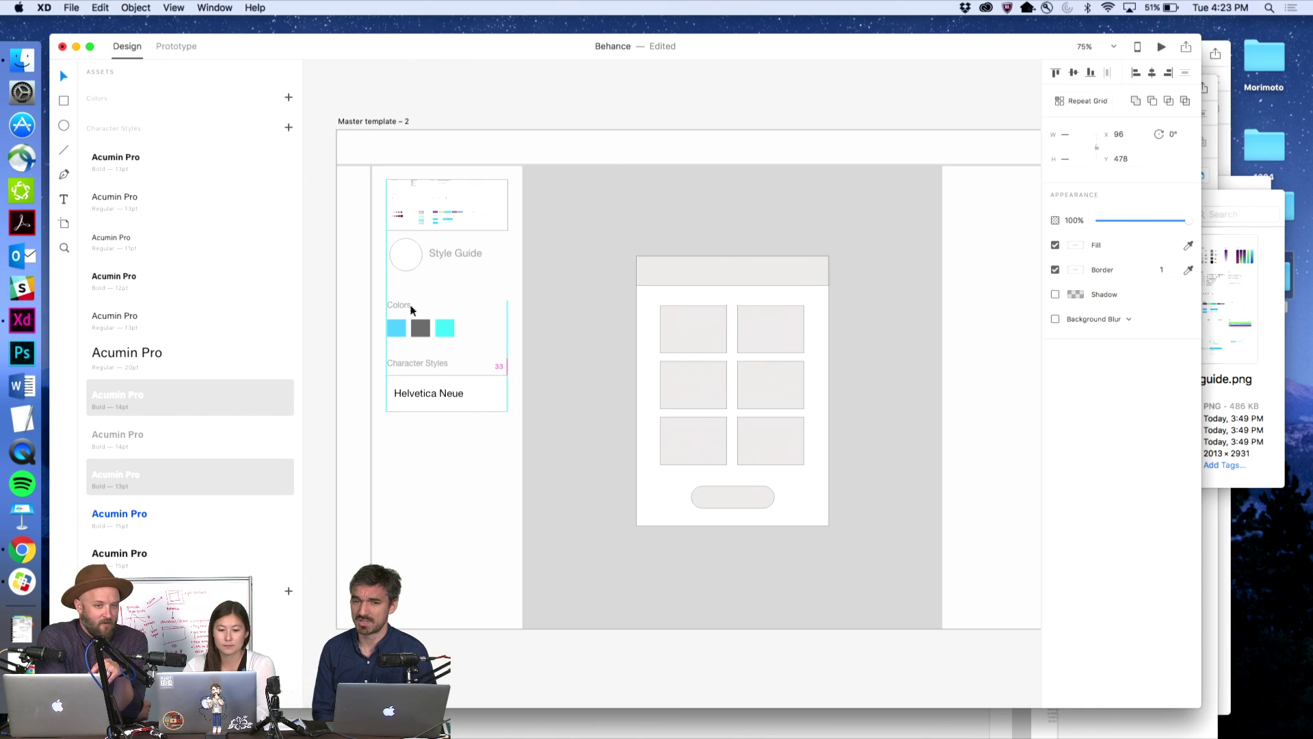
- Move the three color swatches up closer to the Colors heading, to Y 359
{"action": "double_click", "coordinate": [402, 327]}
{"action": "key", "text": "shift+Up"}
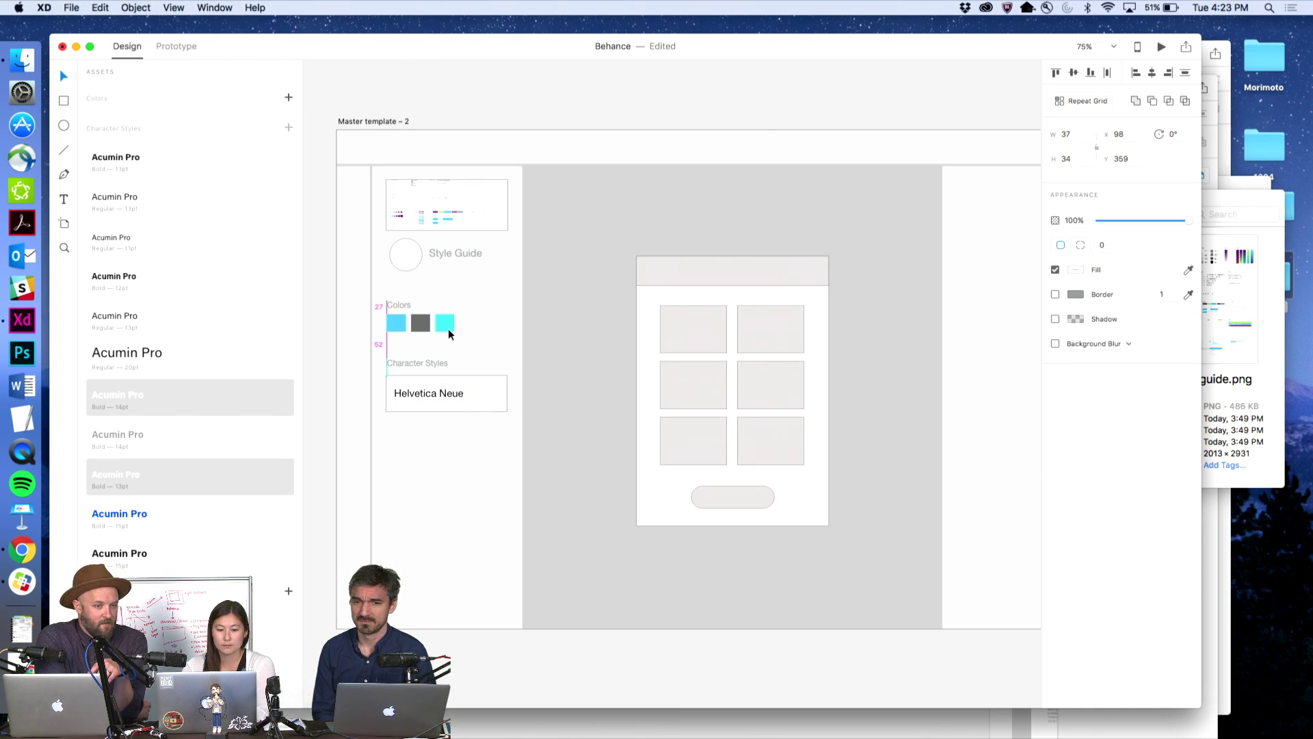
{"action": "left_click", "coordinate": [322, 293]}
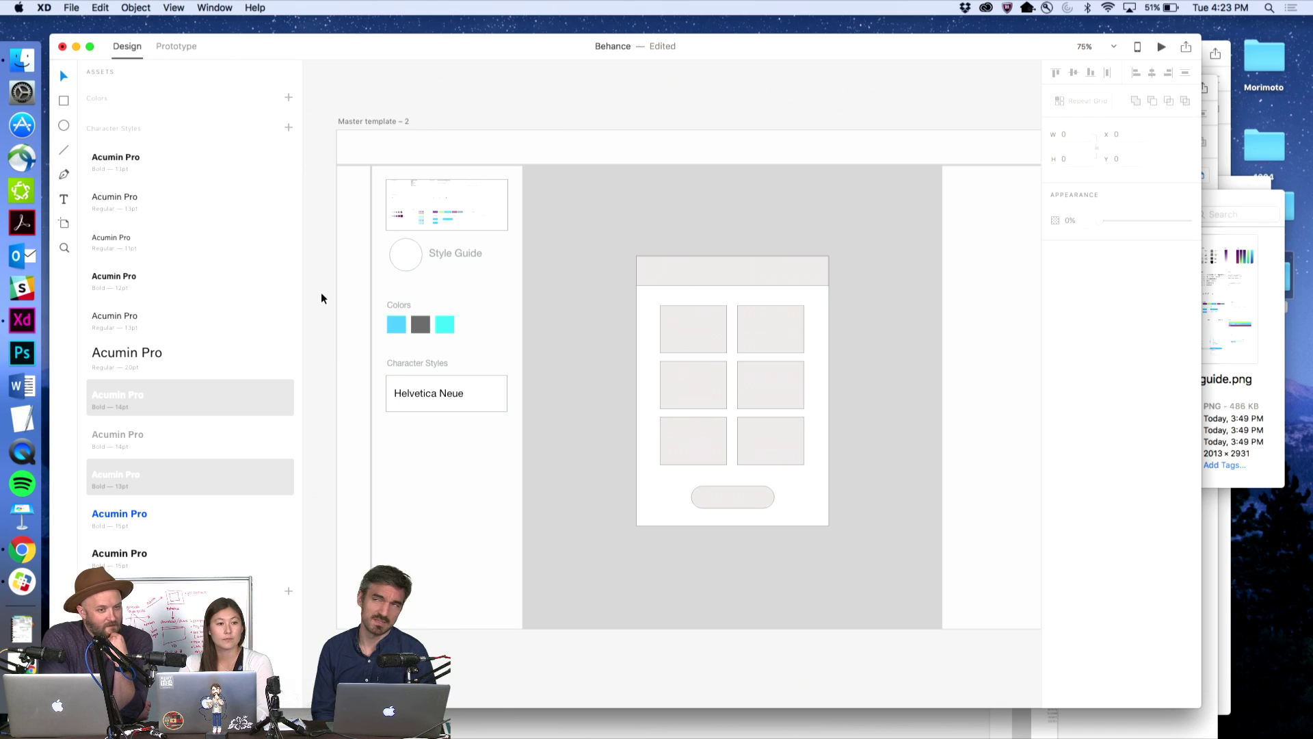
- Remove the border from the rectangle behind the Helvetica Neue text and round its corners to a radius of 11
{"action": "scroll", "coordinate": [330, 294], "scroll_direction": "right", "scroll_amount": 2}
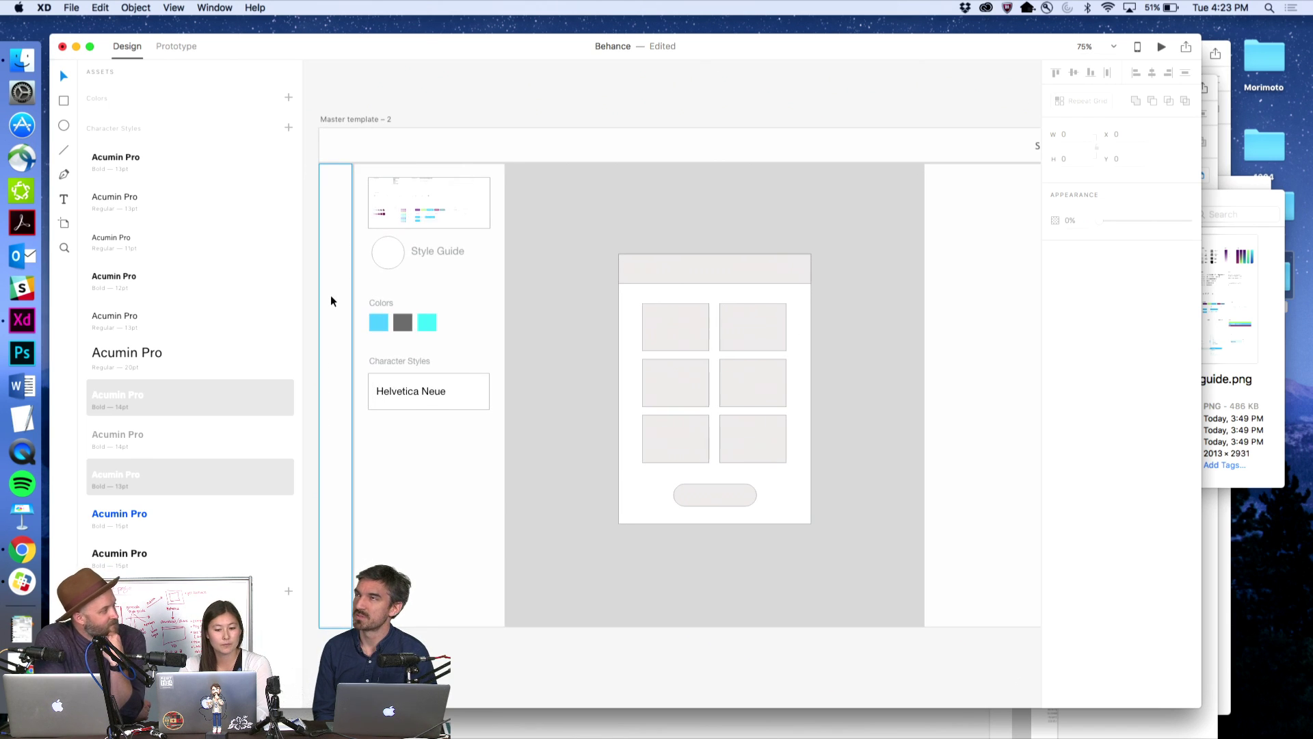
{"action": "left_click", "coordinate": [465, 386]}
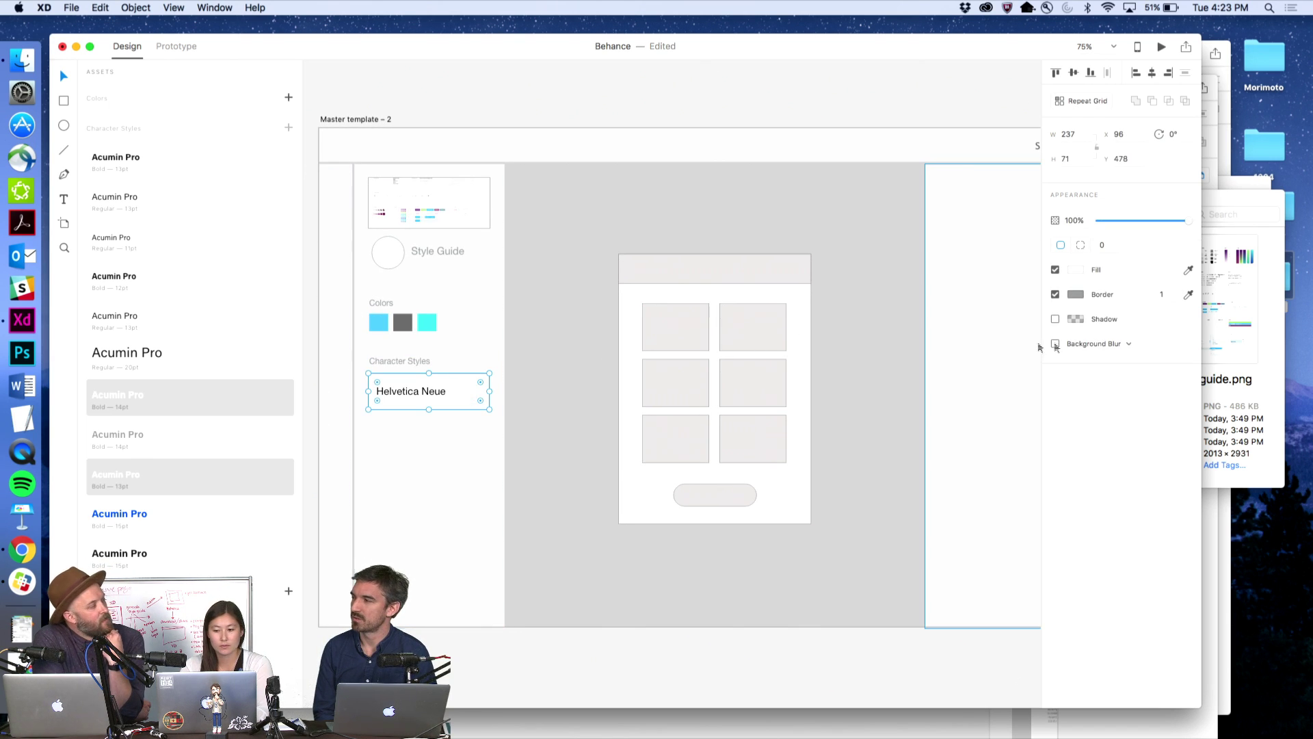
{"action": "left_click", "coordinate": [1055, 295]}
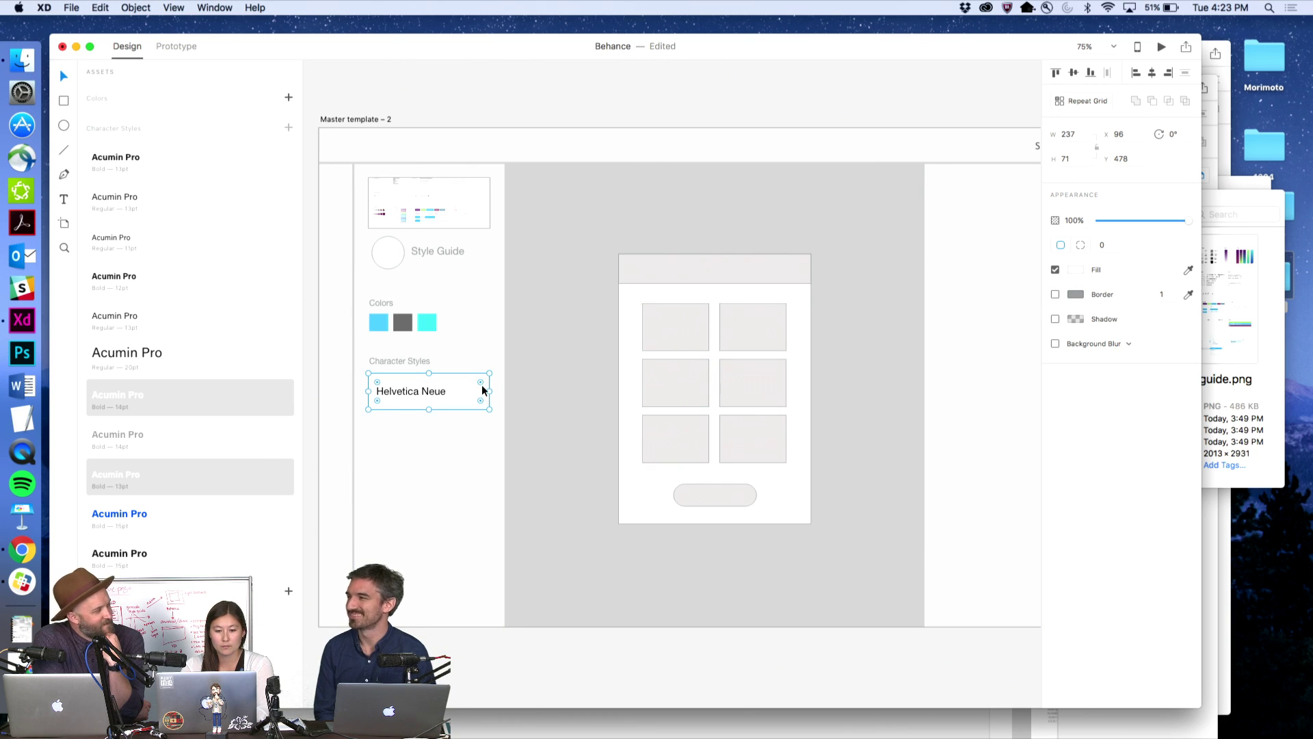
{"action": "left_click_drag", "start_coordinate": [484, 387], "coordinate": [476, 386]}
{"action": "key", "text": "super+z"}
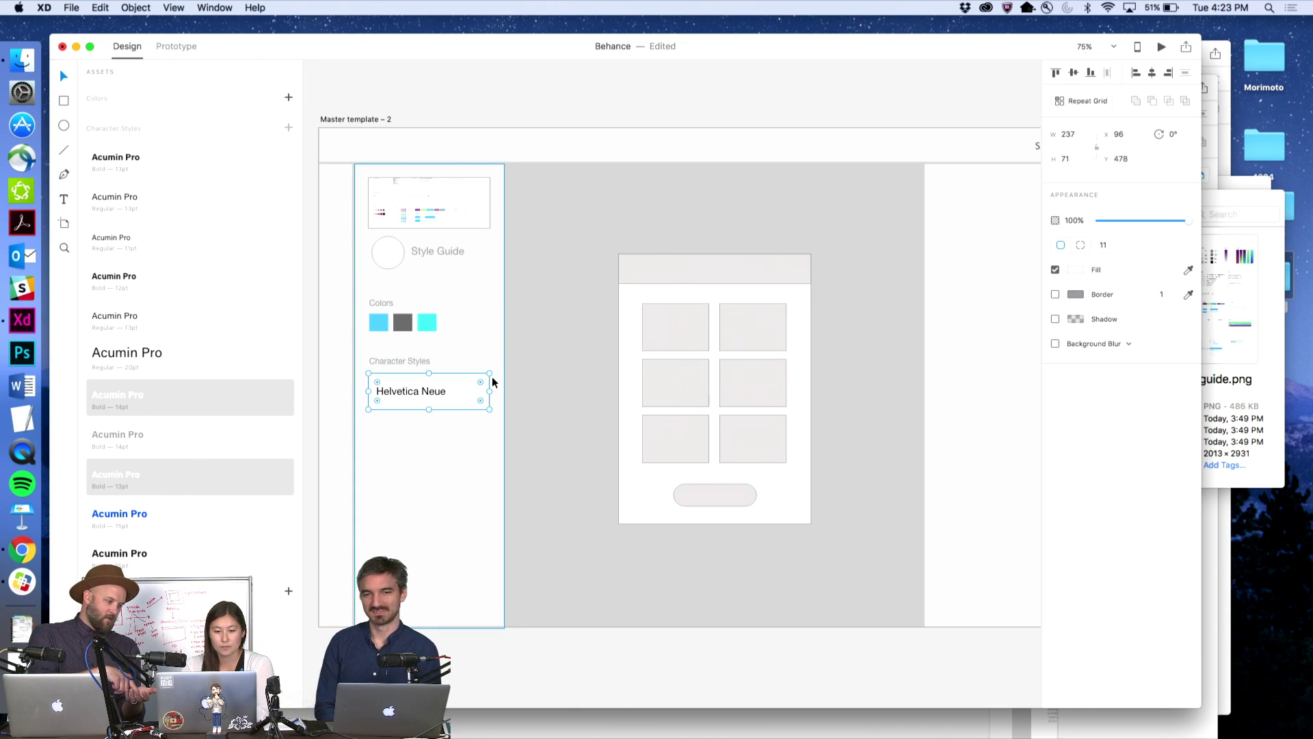
{"action": "left_click", "coordinate": [501, 103]}
{"action": "key", "text": "z"}
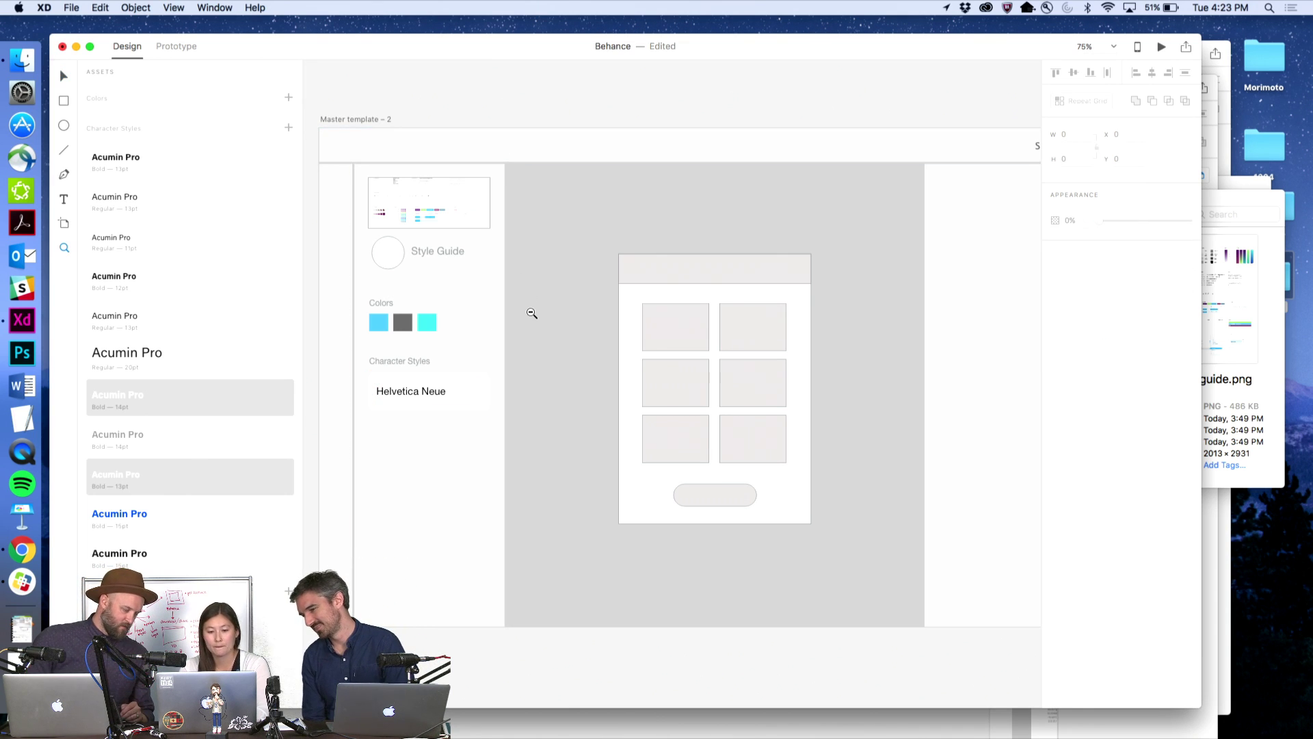
{"action": "key", "text": "super+minus"}
{"action": "key", "text": "v"}
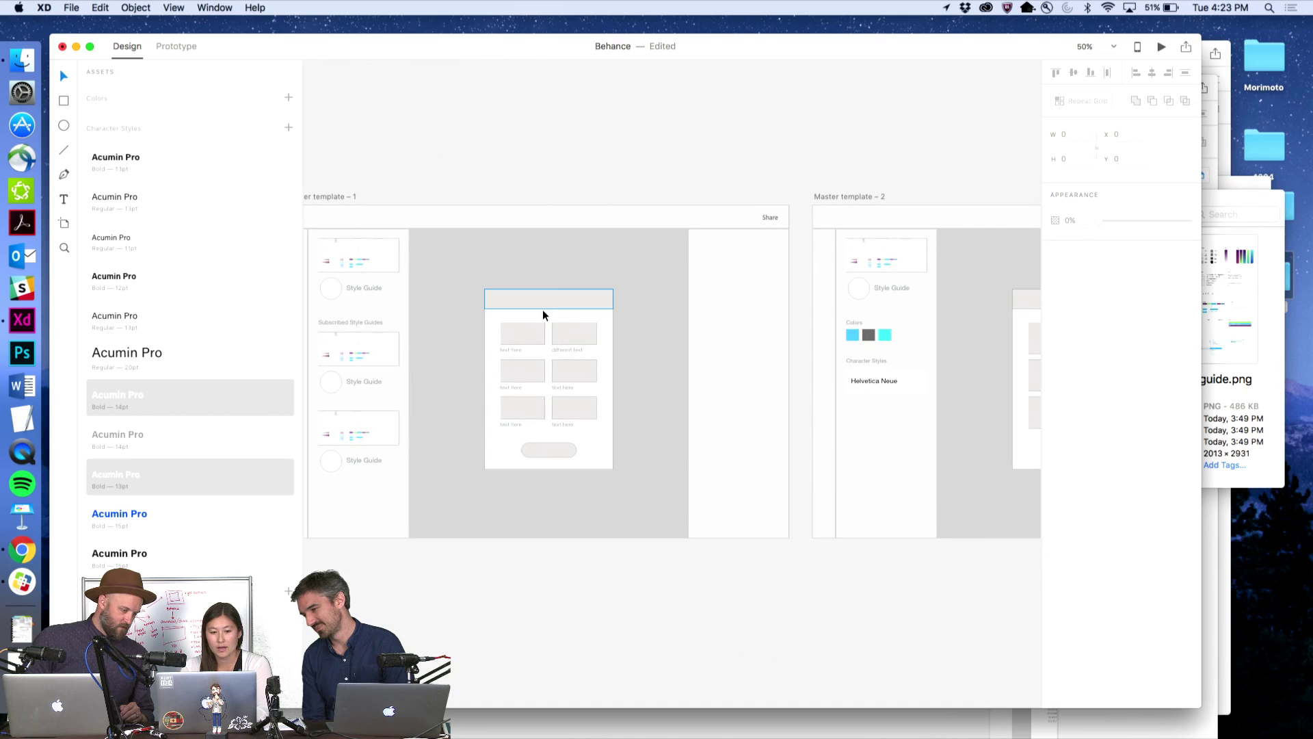
{"action": "scroll", "coordinate": [479, 372], "scroll_direction": "right", "scroll_amount": 10}
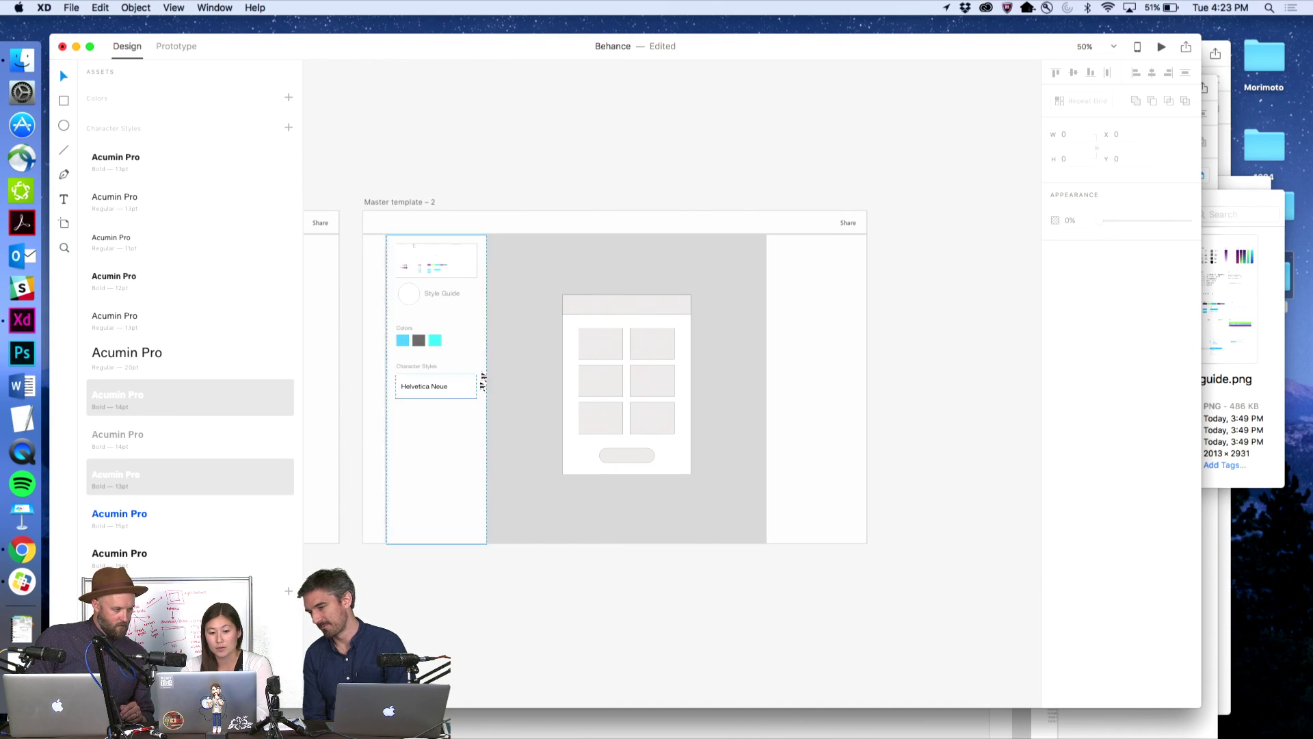
{"action": "double_click", "coordinate": [449, 385]}
{"action": "left_click", "coordinate": [437, 437]}
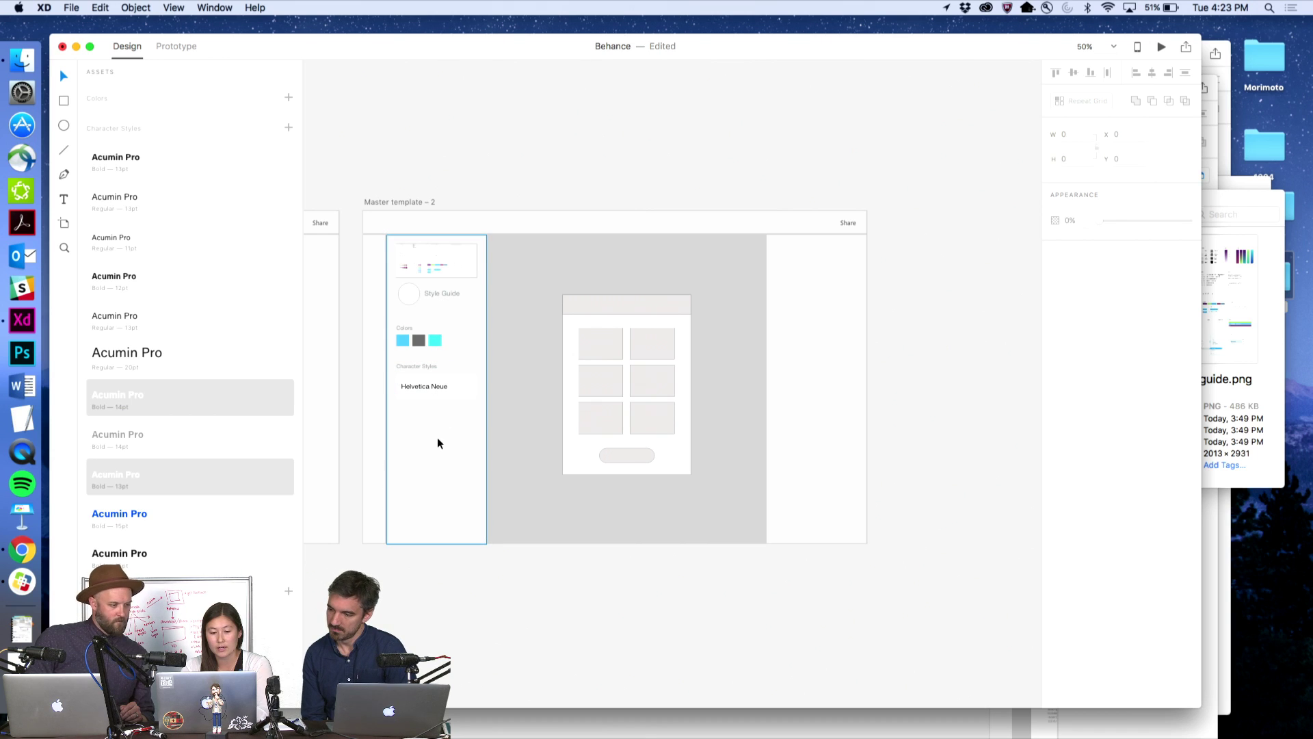
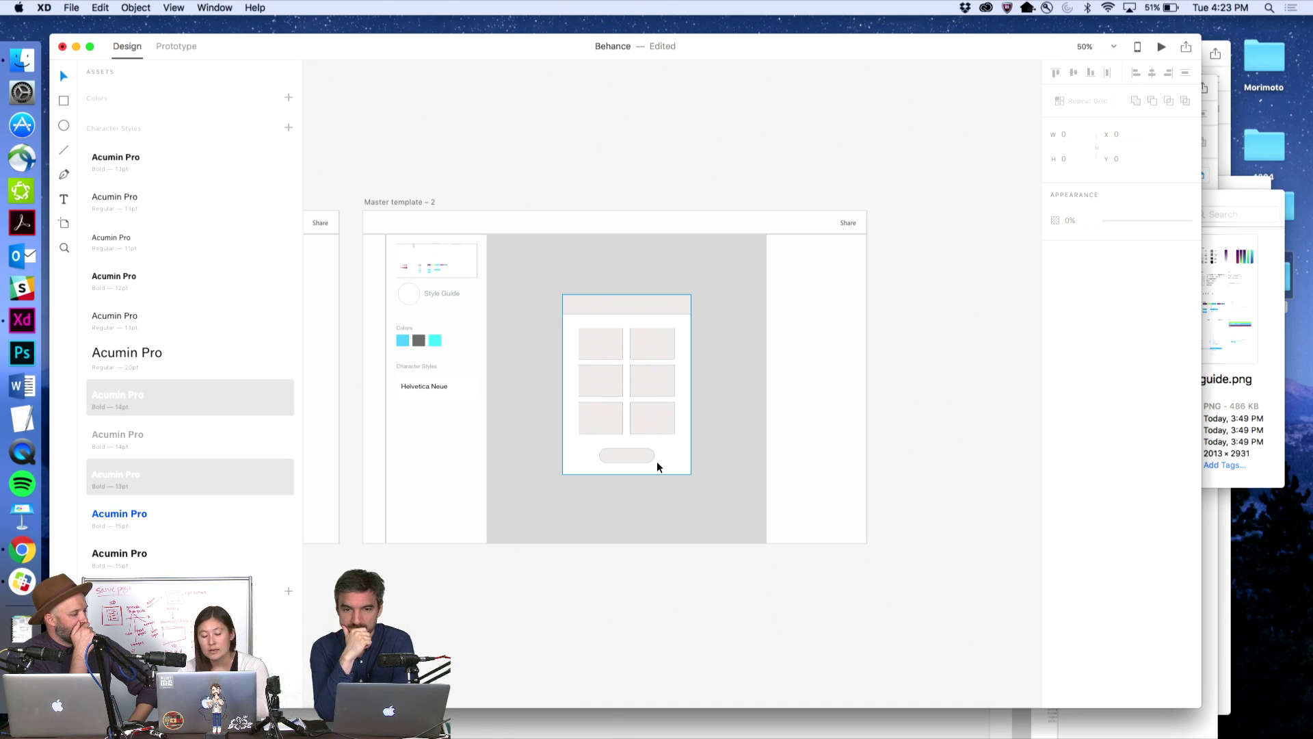
- Duplicate the Master template – 2 artboard and place the copy beside it on the right
{"action": "left_click", "coordinate": [377, 203]}
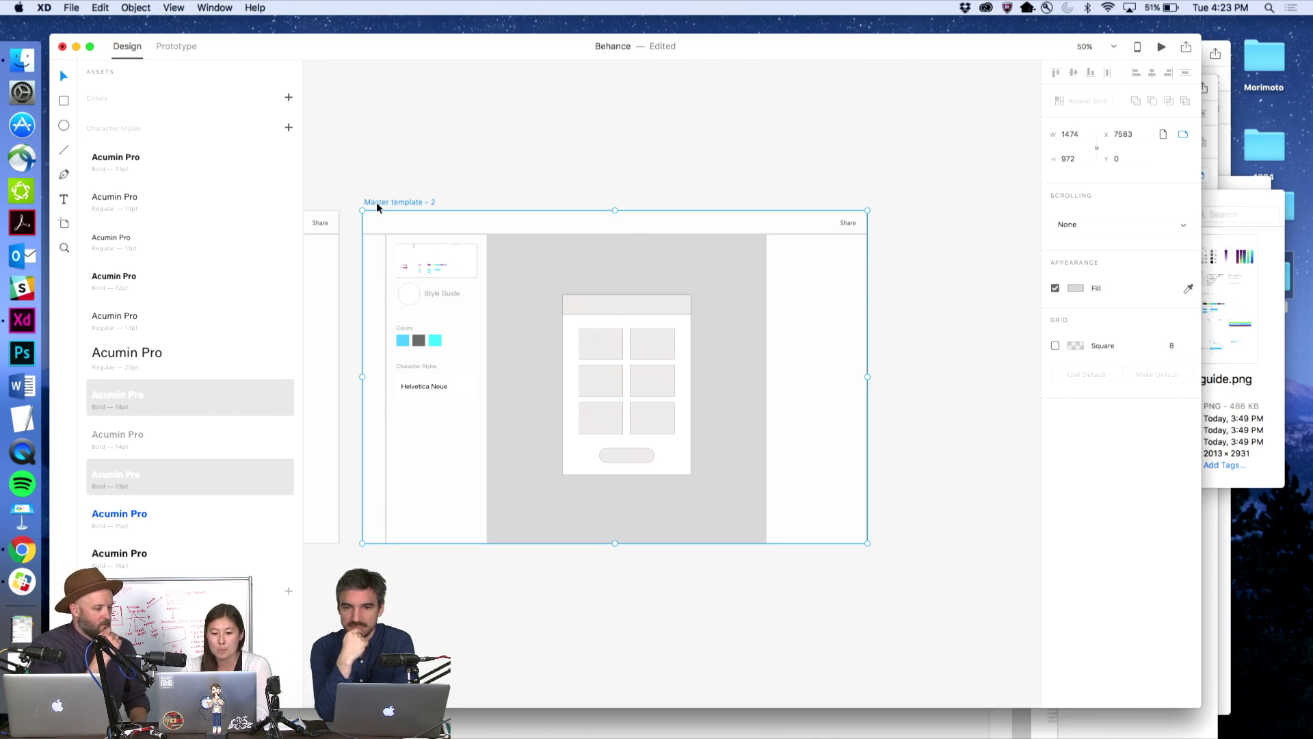
{"action": "left_click_drag", "start_coordinate": [376, 202], "coordinate": [897, 243]}
{"action": "left_click", "coordinate": [876, 176]}
{"action": "left_click_drag", "start_coordinate": [877, 176], "coordinate": [443, 167]}
- Delete the white panel along the right side of the new artboard and place a copy of the wireframe mockup beside the original
{"action": "left_click", "coordinate": [912, 283]}
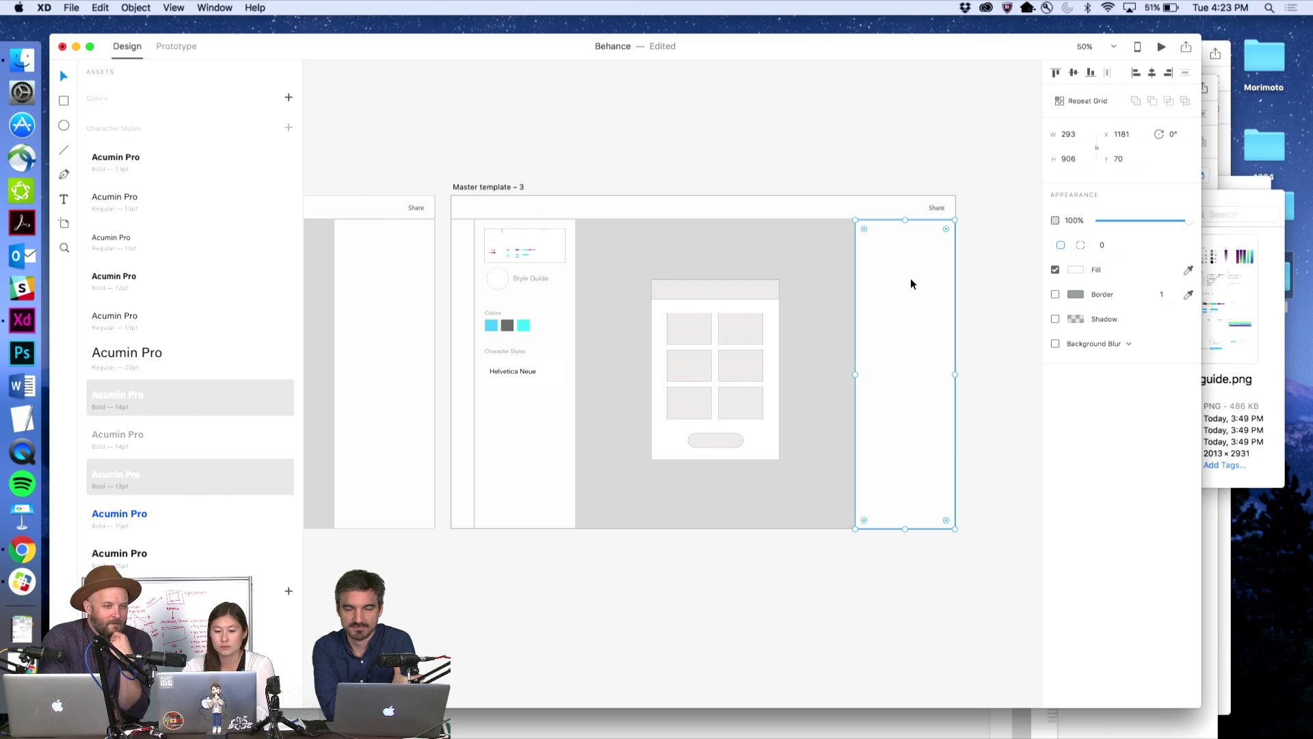
{"action": "key", "text": "Delete"}
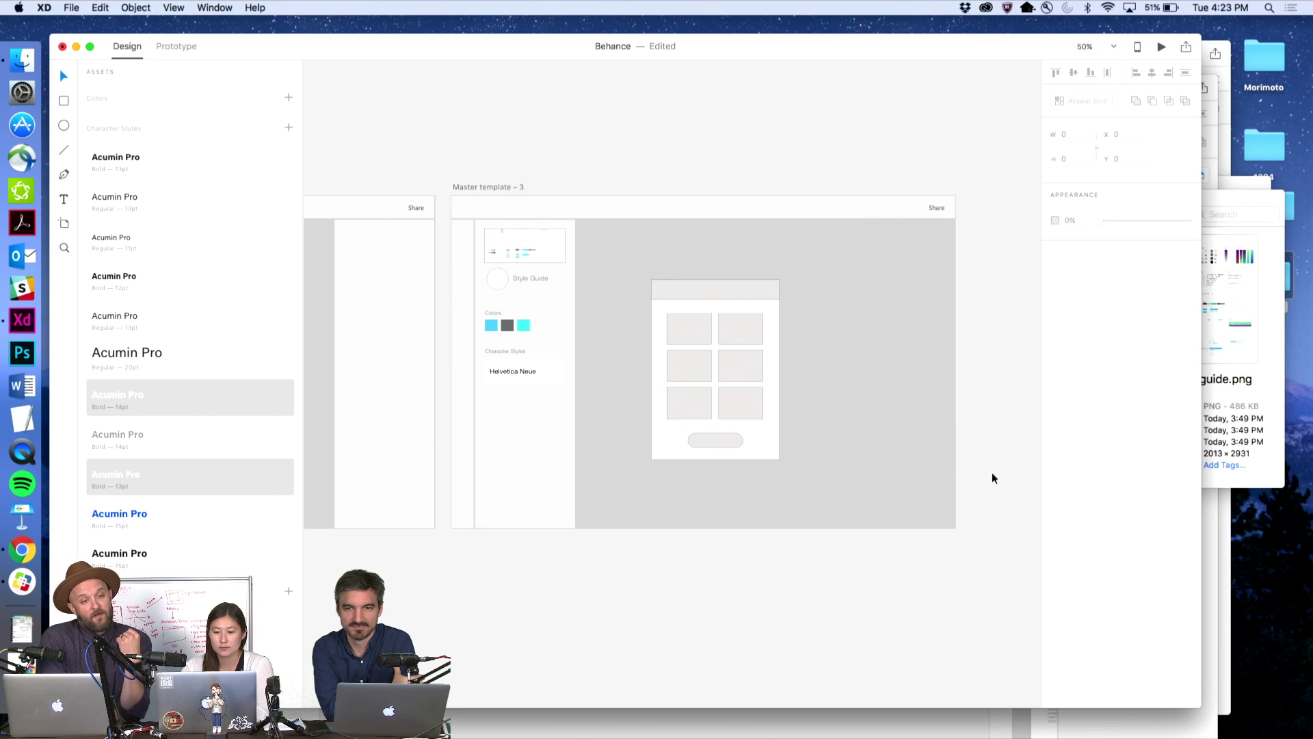
{"action": "left_click_drag", "start_coordinate": [991, 473], "coordinate": [813, 298]}
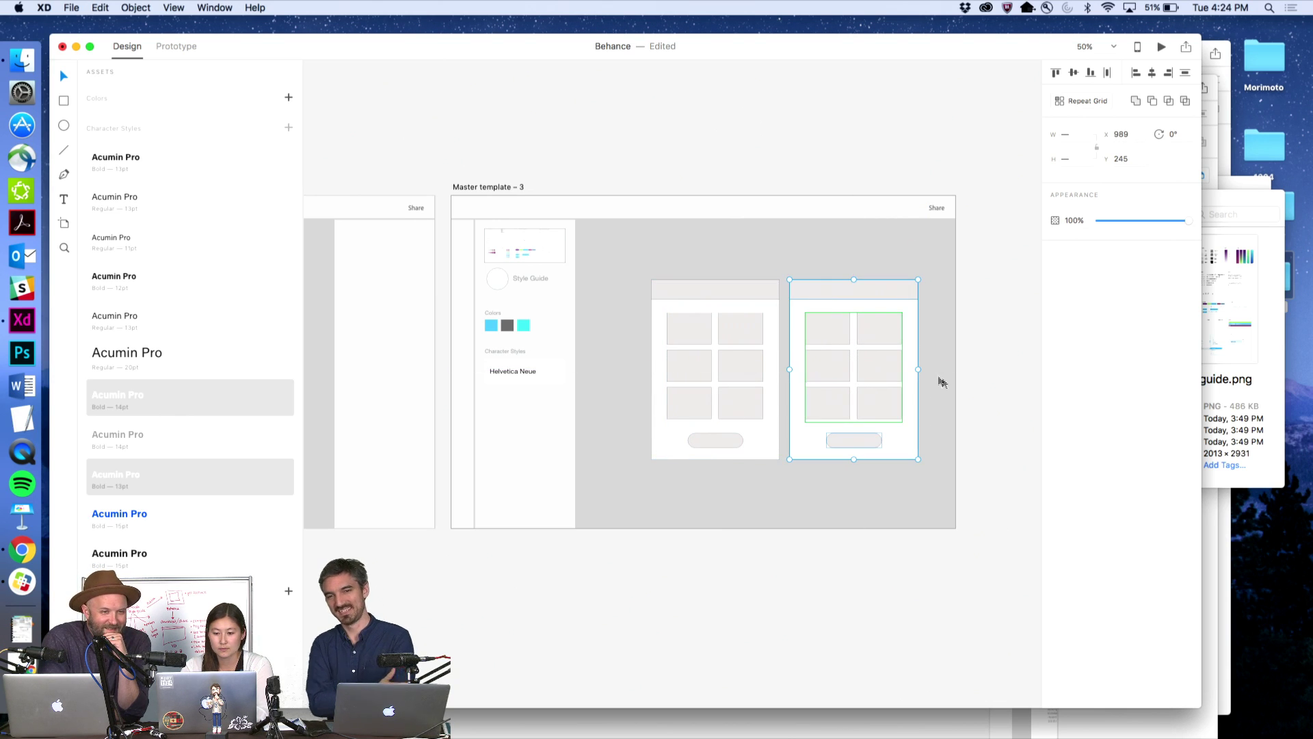
{"action": "left_click", "coordinate": [989, 413]}
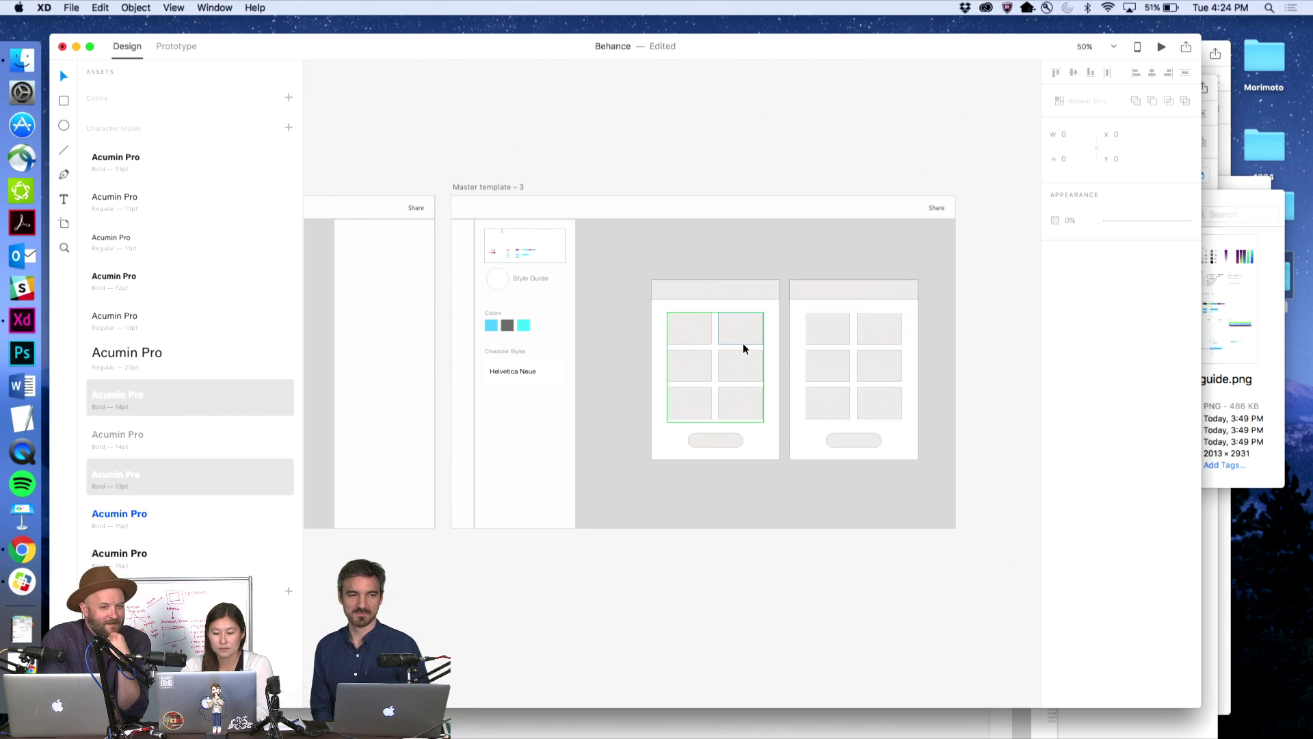
- Replace the wireframe mockup in Master template – 2 with a copy of the text-labelled mockup from Master template – 1
{"action": "key", "text": "z"}
{"action": "left_click", "coordinate": [720, 353], "text": "alt"}
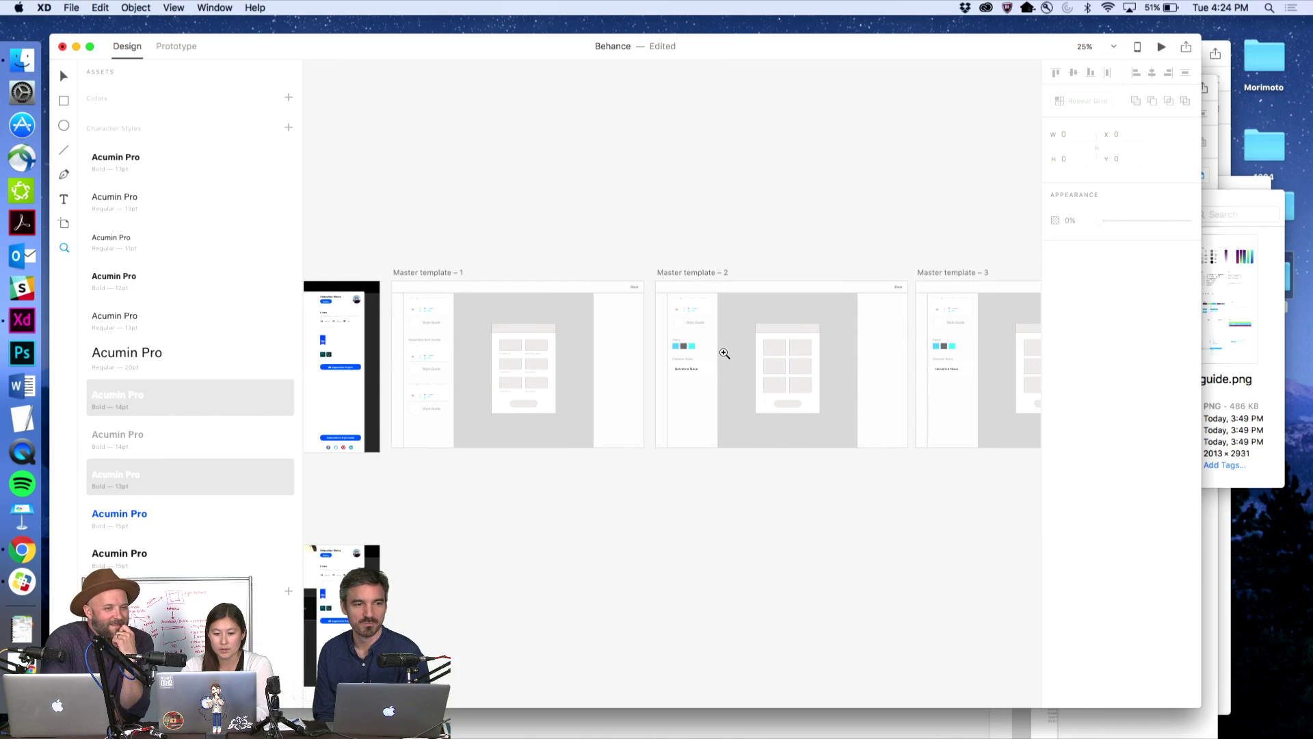
{"action": "left_click", "coordinate": [525, 327]}
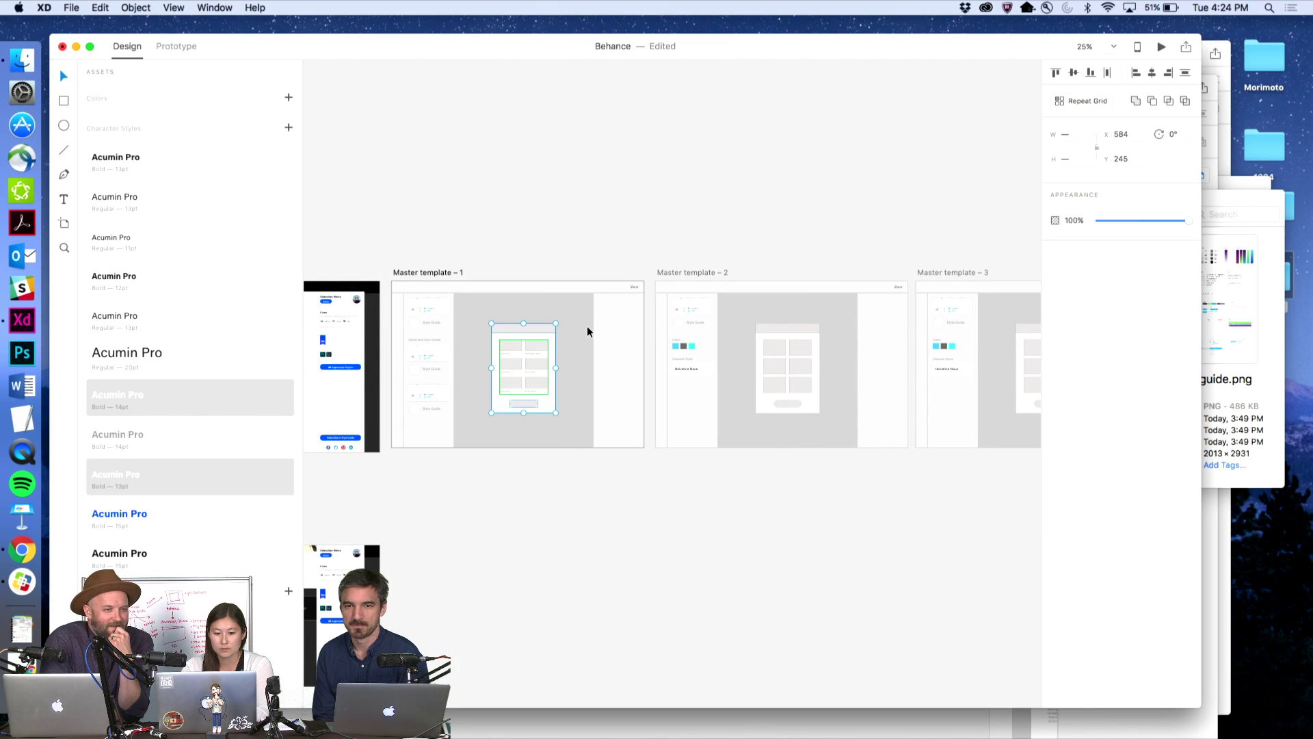
{"action": "left_click_drag", "start_coordinate": [835, 469], "coordinate": [753, 314]}
{"action": "key", "text": "BackSpace"}
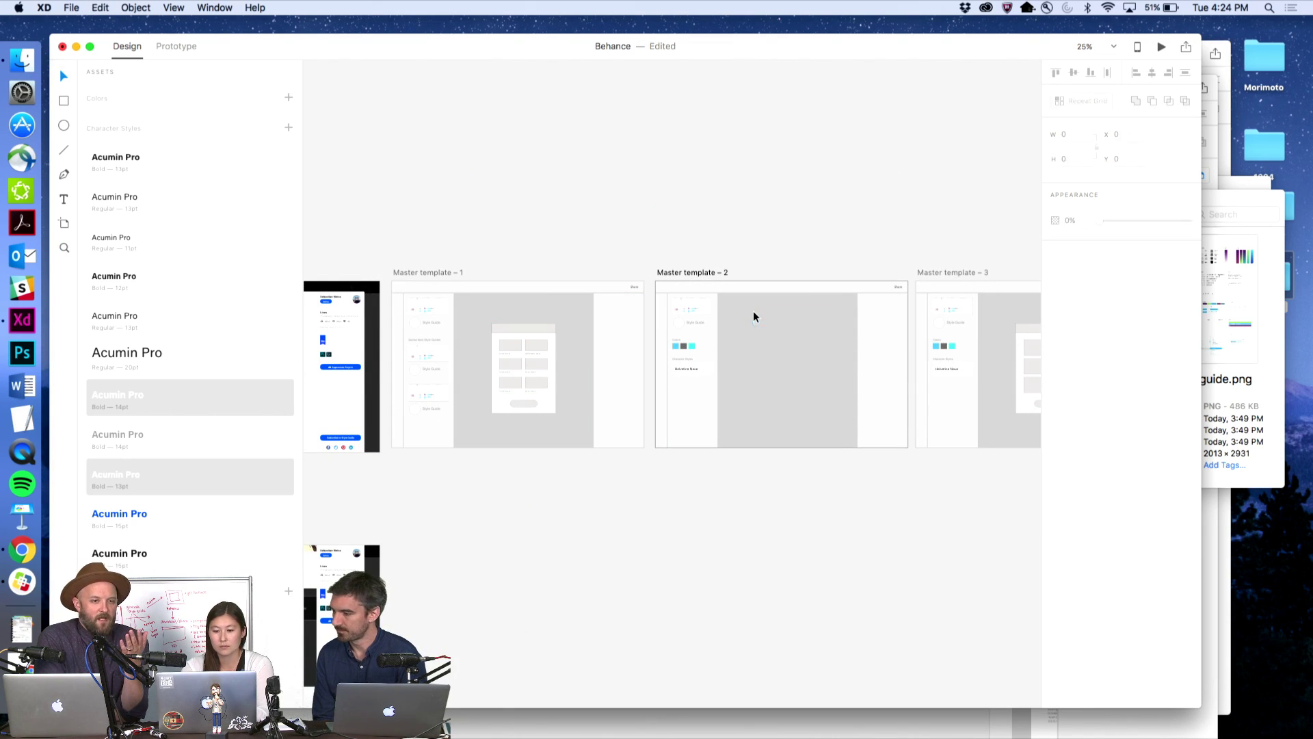
{"action": "key", "text": "super+z"}
- Replace both unlabelled mockups in Master template – 3 with side-by-side copies of the text-labelled mockup
{"action": "key", "text": "z"}
{"action": "left_click_drag", "start_coordinate": [892, 302], "coordinate": [604, 290]}
{"action": "left_click", "coordinate": [846, 385]}
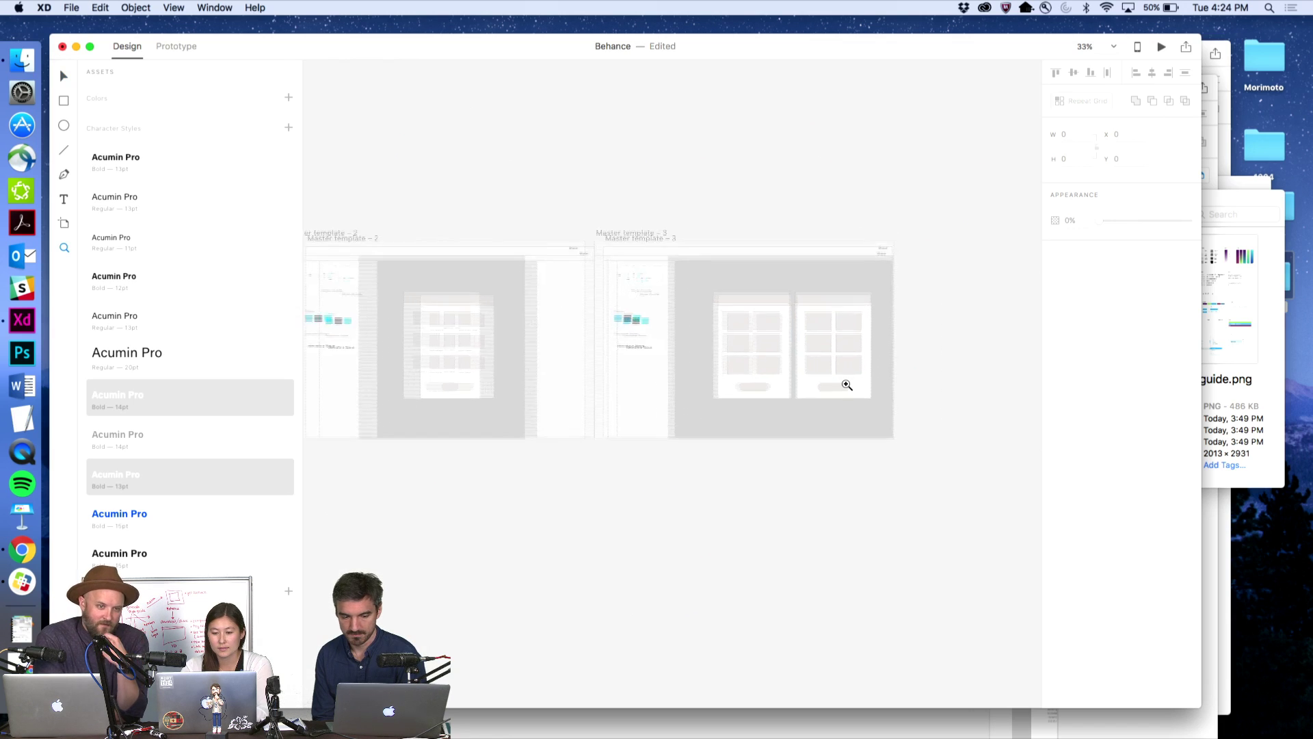
{"action": "left_click_drag", "start_coordinate": [891, 454], "coordinate": [822, 316]}
{"action": "key", "text": "BackSpace"}
{"action": "left_click", "coordinate": [722, 287]}
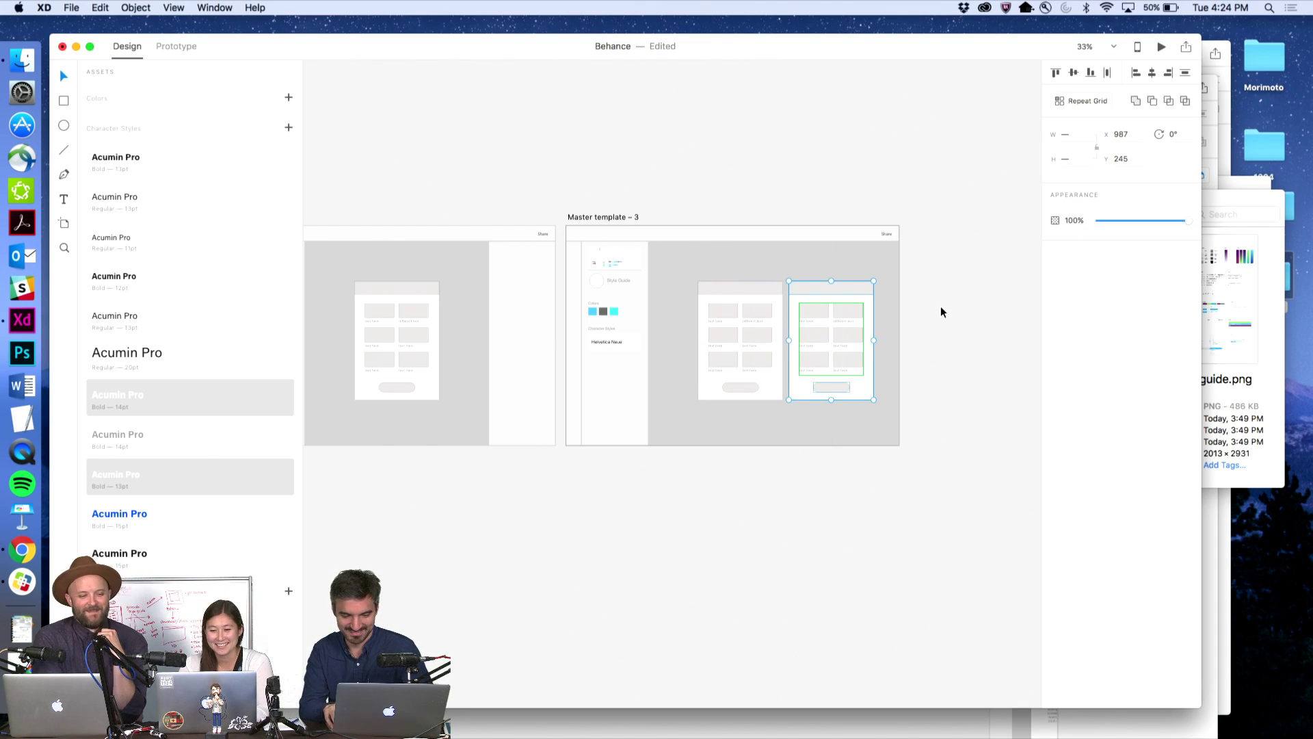
- Fill the header bar of the right mockup in Master template – 3 with the cyan sampled from the third color swatch
{"action": "key", "text": "z"}
{"action": "left_click", "coordinate": [819, 343]}
{"action": "left_click", "coordinate": [818, 347]}
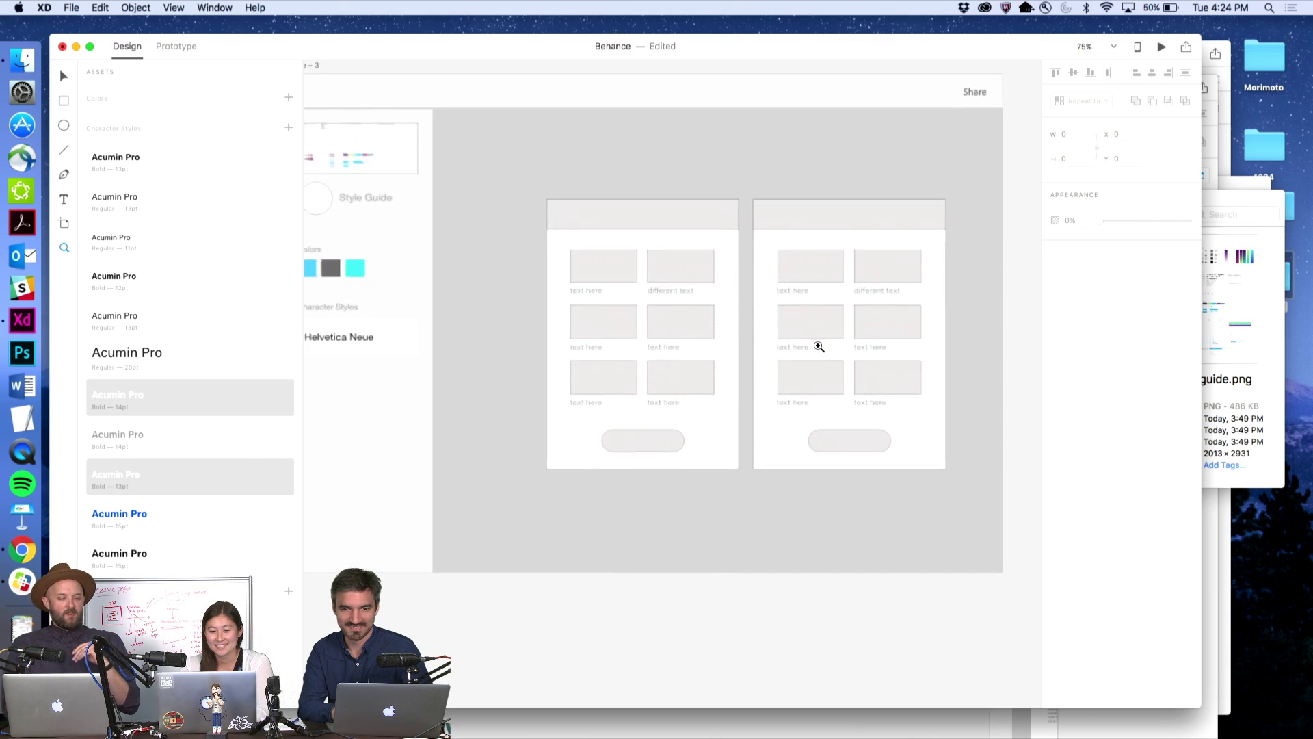
{"action": "key", "text": "v"}
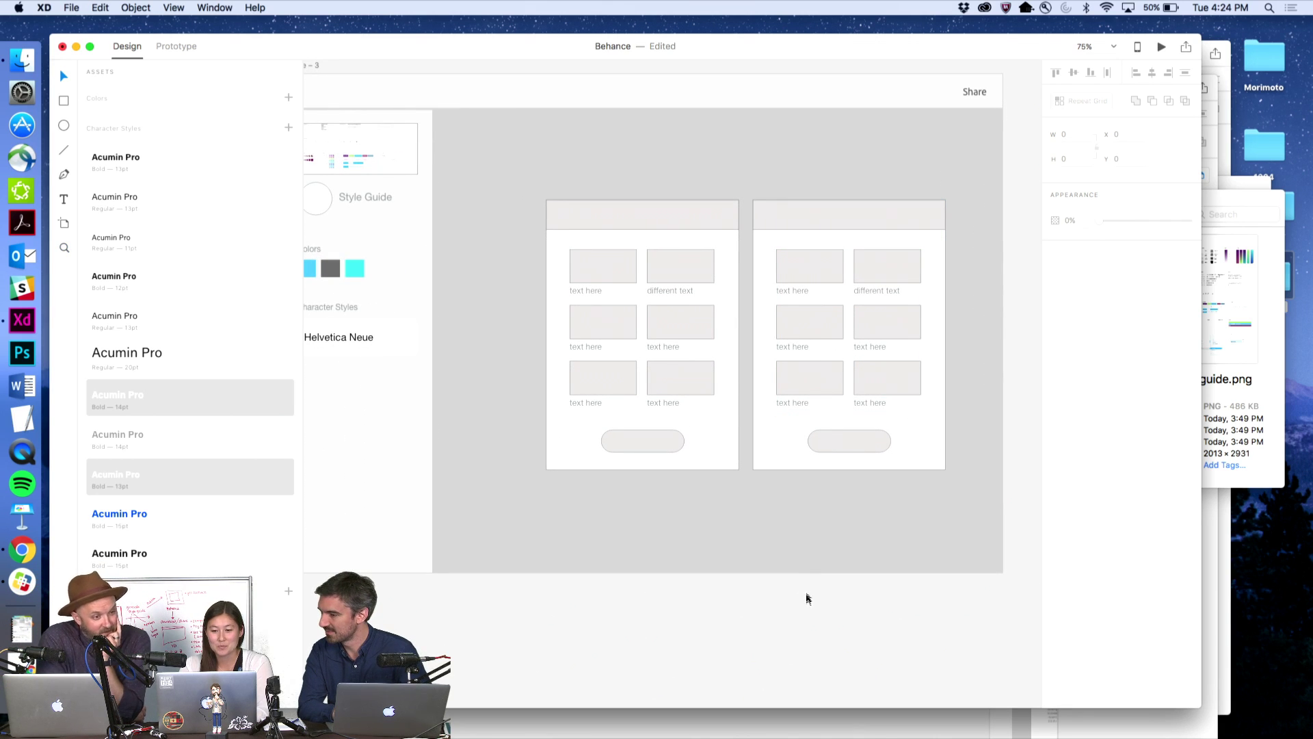
{"action": "scroll", "coordinate": [720, 351], "scroll_direction": "down", "scroll_amount": 2}
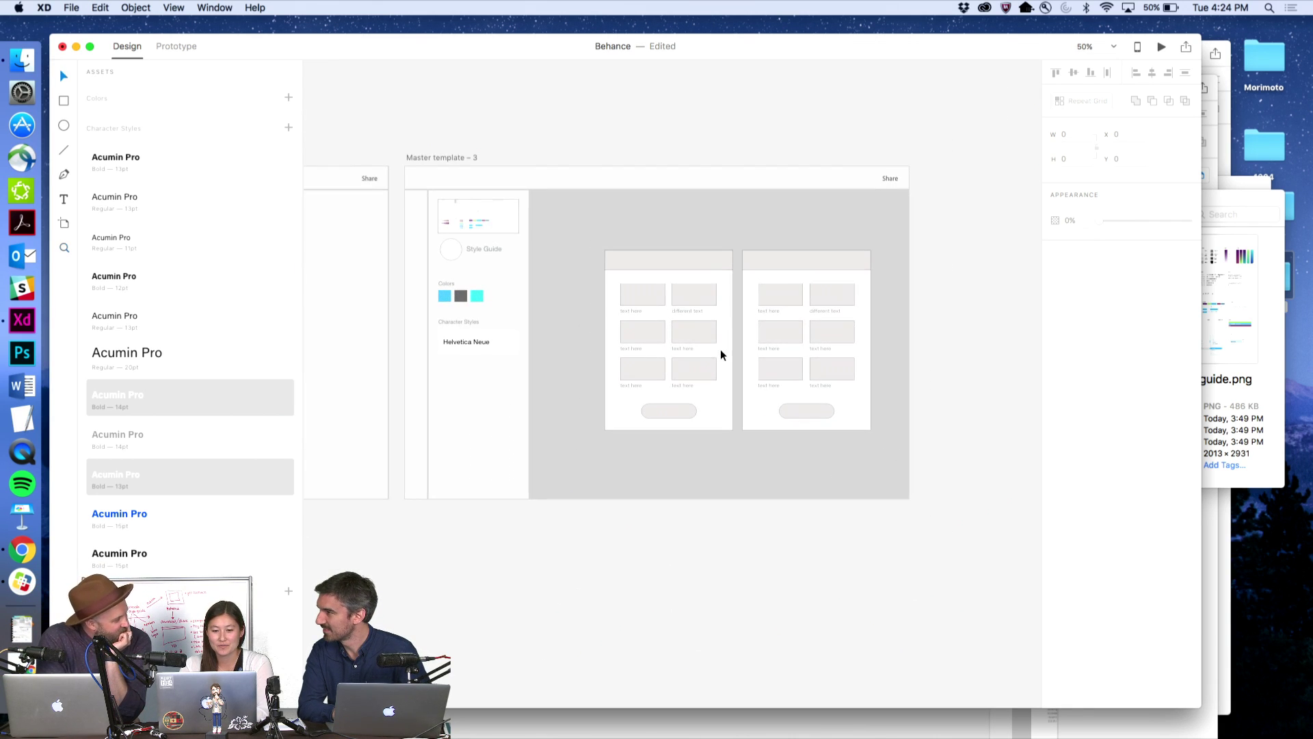
{"action": "left_click", "coordinate": [765, 266]}
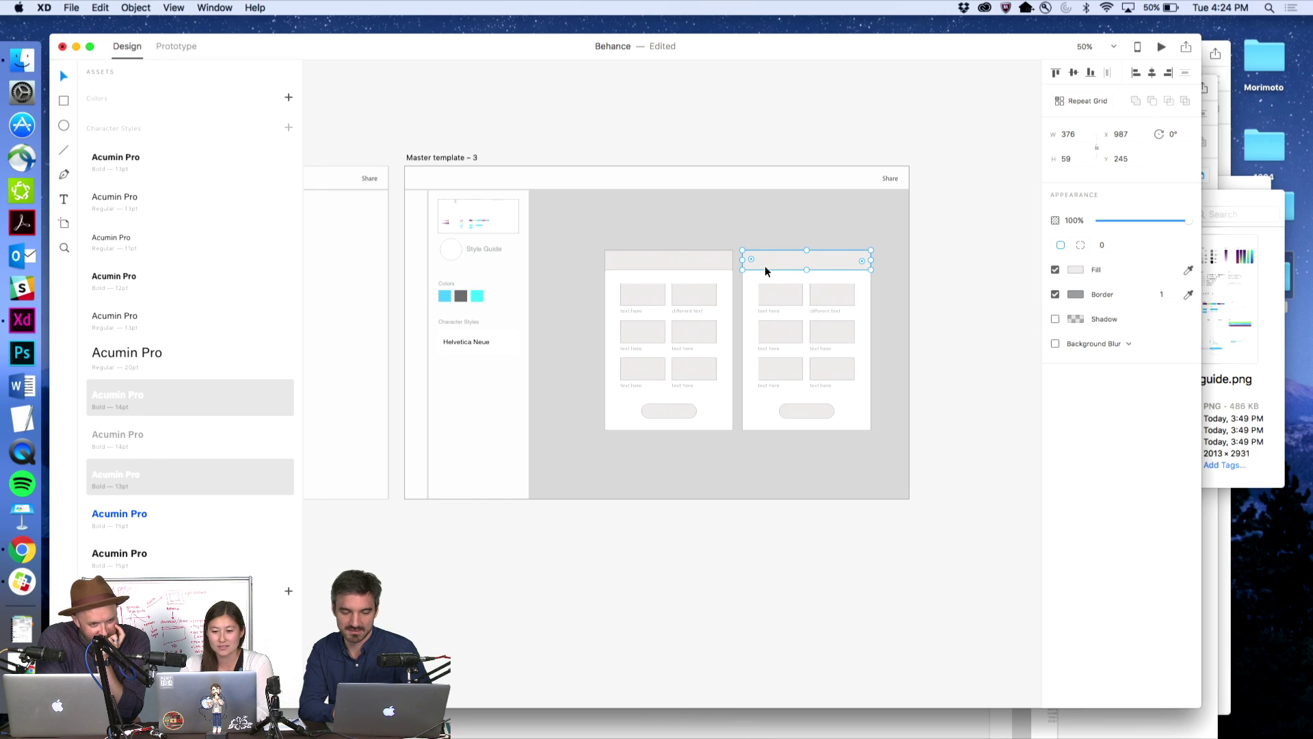
{"action": "left_click", "coordinate": [1077, 271]}
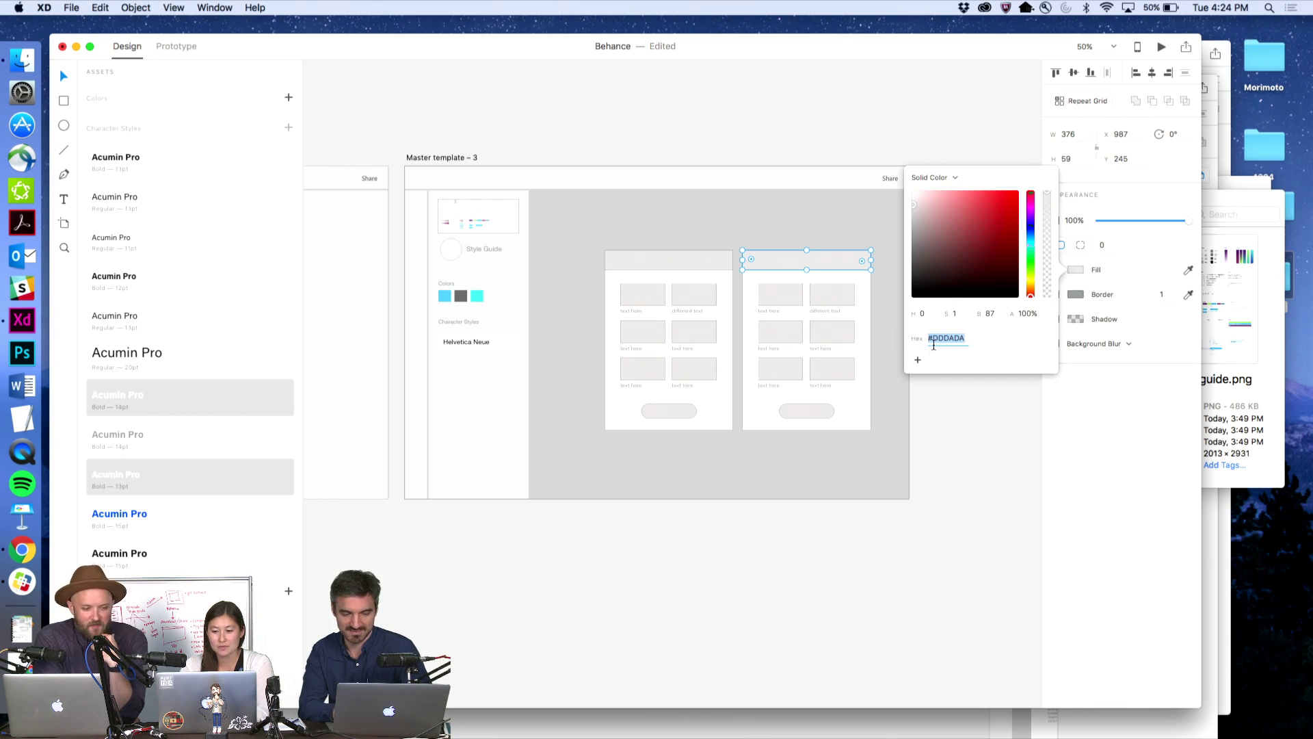
{"action": "left_click", "coordinate": [1090, 405]}
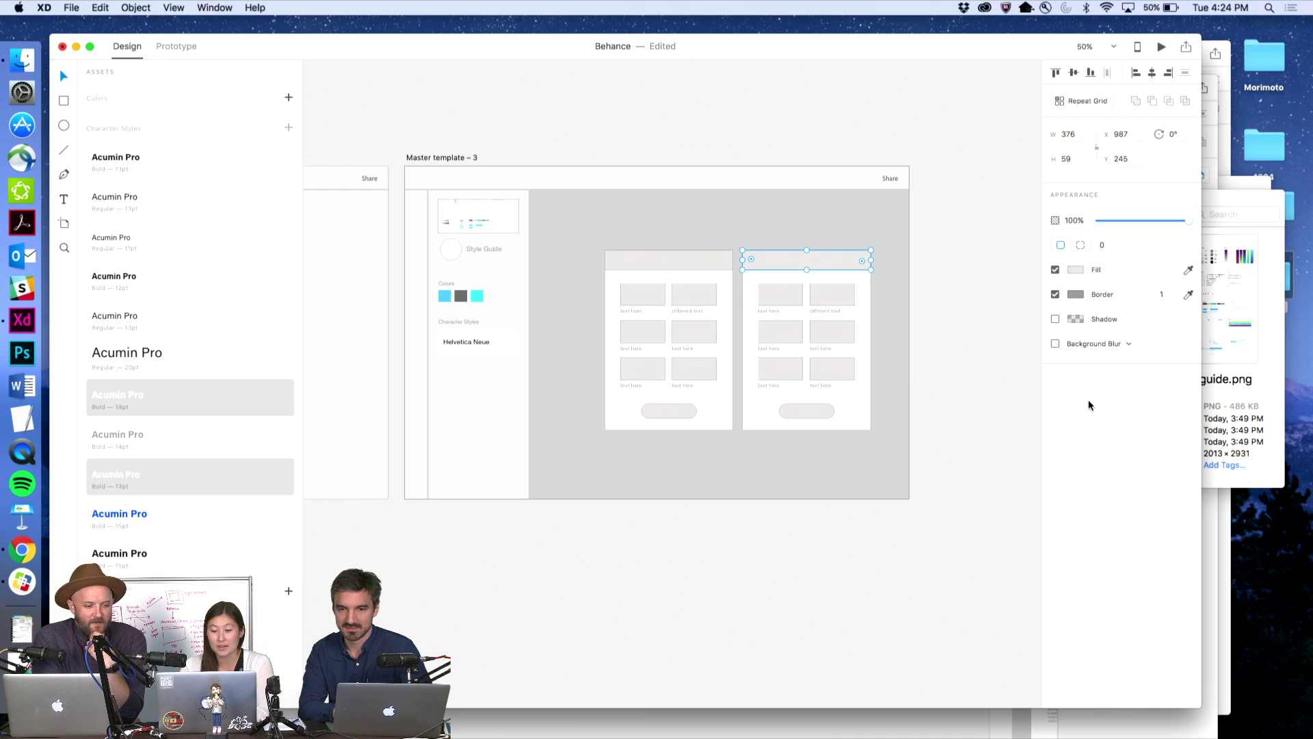
{"action": "left_click", "coordinate": [1077, 271]}
{"action": "left_click", "coordinate": [1188, 269]}
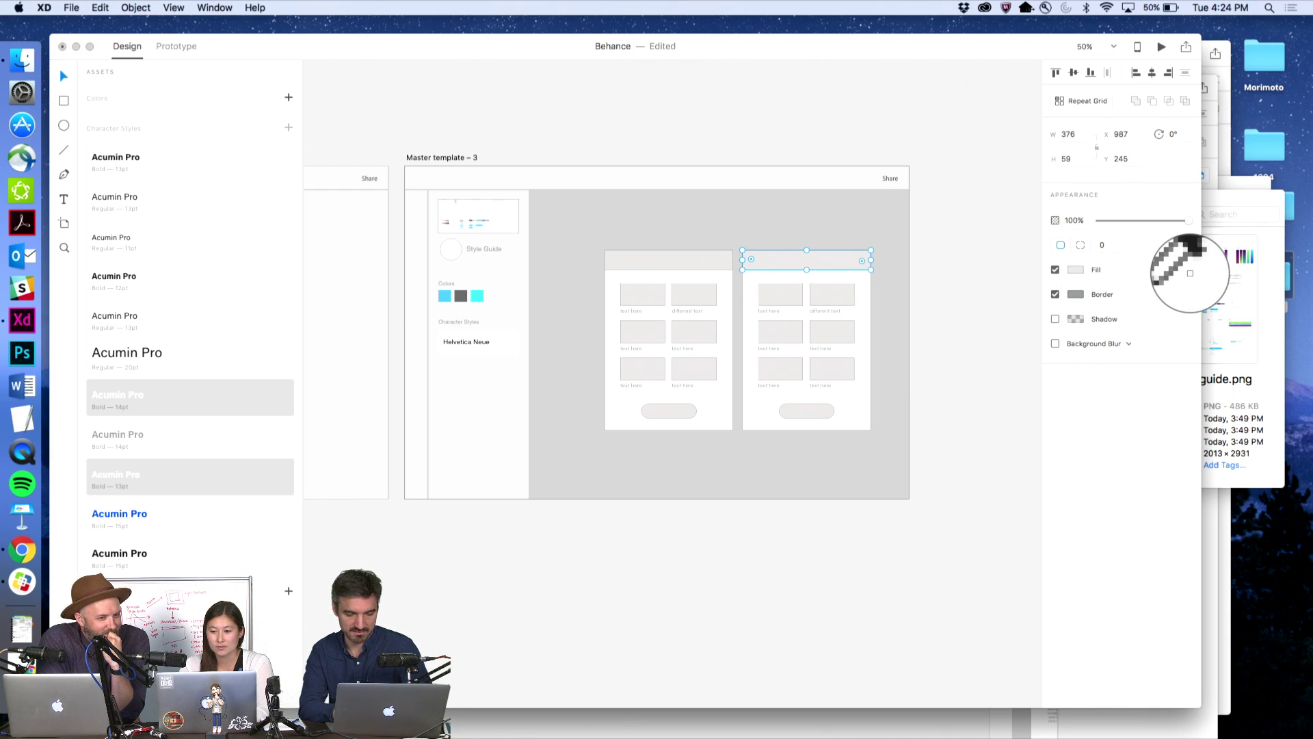
{"action": "left_click", "coordinate": [477, 296]}
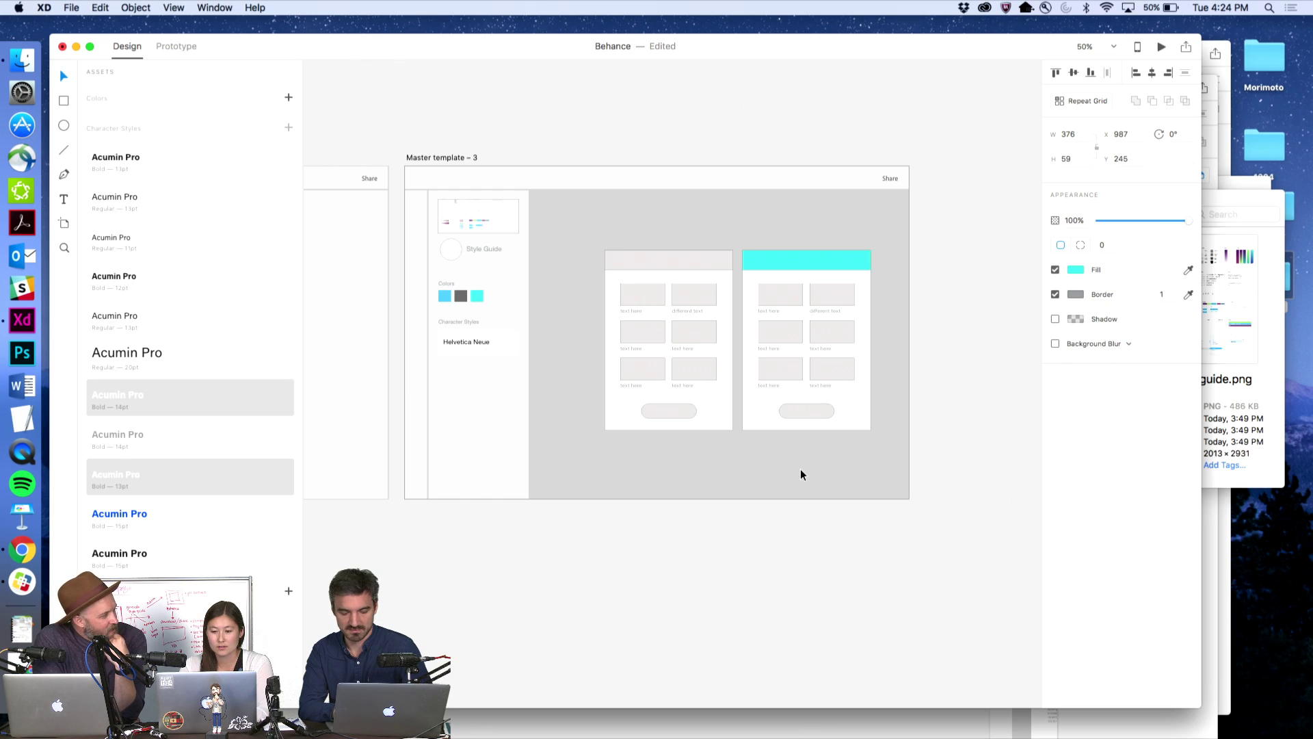
{"action": "left_click", "coordinate": [954, 388]}
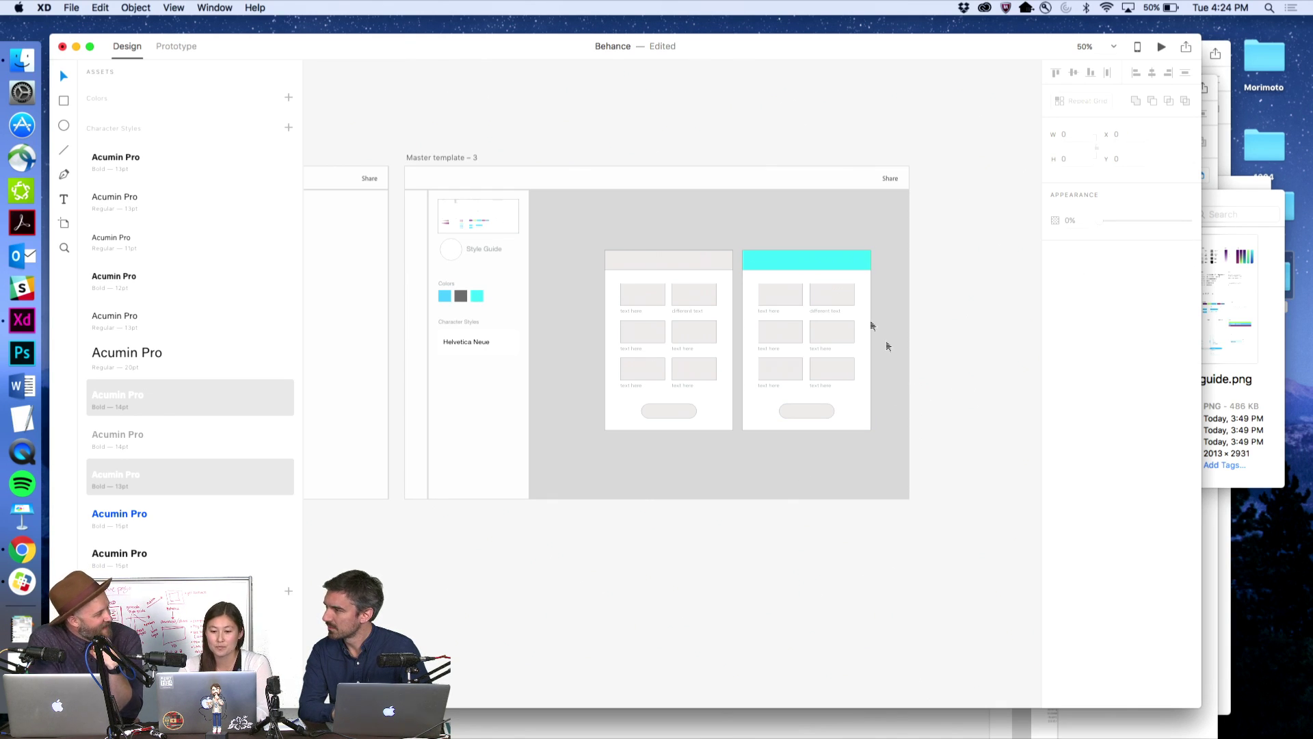
- Fill the right mockup's header bar with the blue sampled from the first color swatch
{"action": "left_click", "coordinate": [821, 260]}
{"action": "left_click", "coordinate": [1186, 269]}
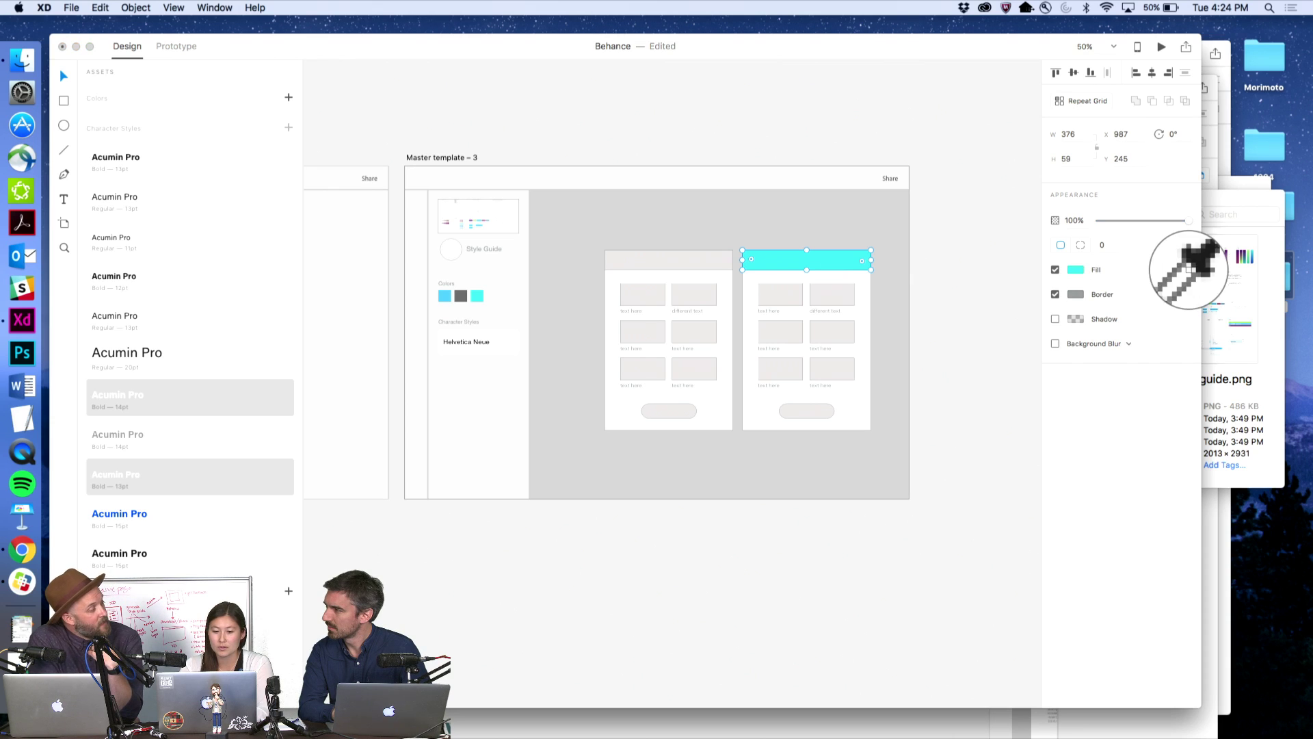
{"action": "left_click", "coordinate": [444, 296]}
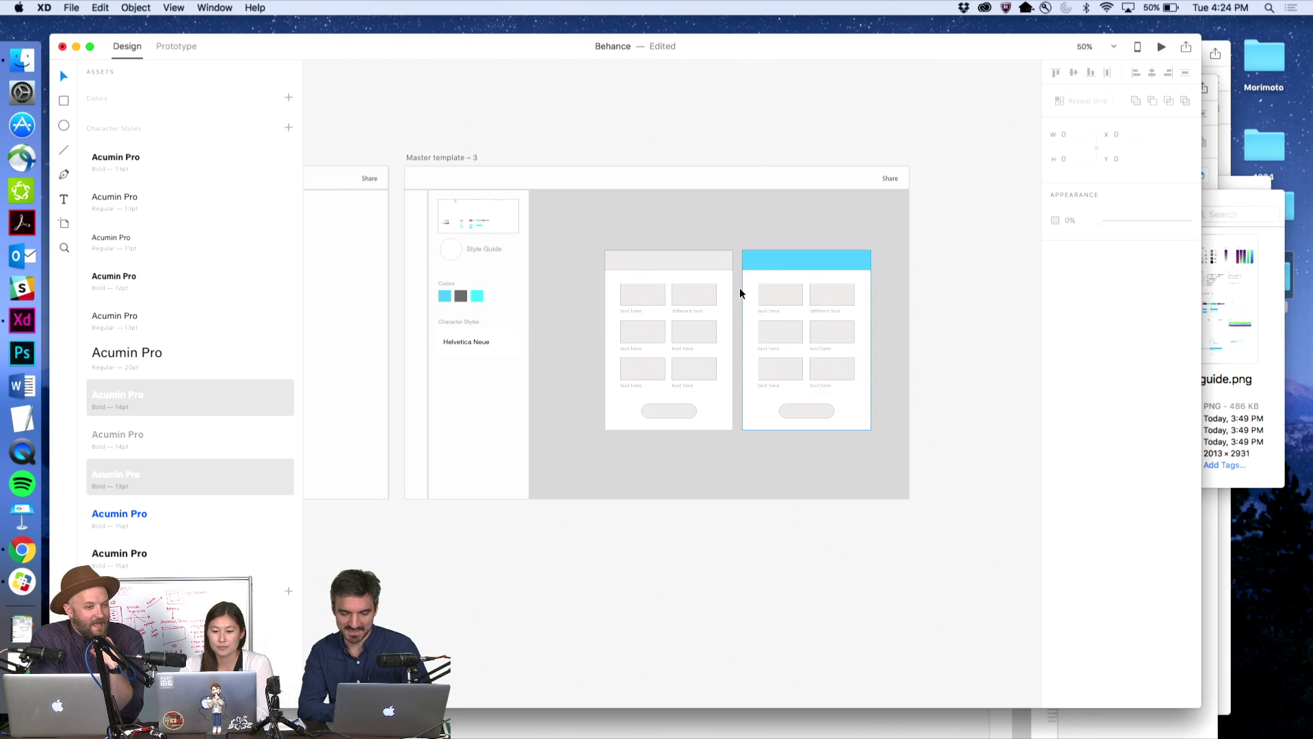
{"action": "left_click", "coordinate": [778, 295]}
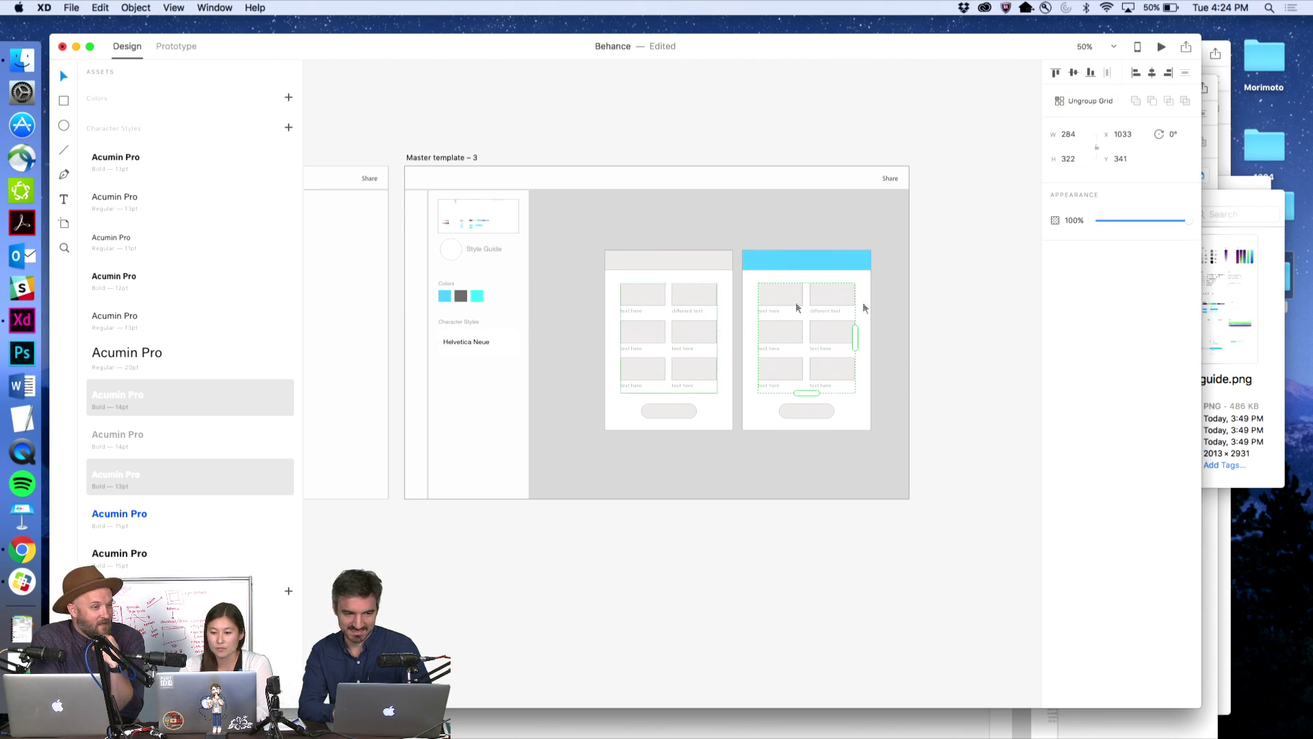
{"action": "left_click", "coordinate": [950, 323]}
- Set the font of the Helvetica Neue sample text under Character Styles in Master template – 2 to Bodoni 72
{"action": "scroll", "coordinate": [950, 323], "scroll_direction": "left", "scroll_amount": 5}
{"action": "scroll", "coordinate": [950, 323], "scroll_direction": "left", "scroll_amount": 5}
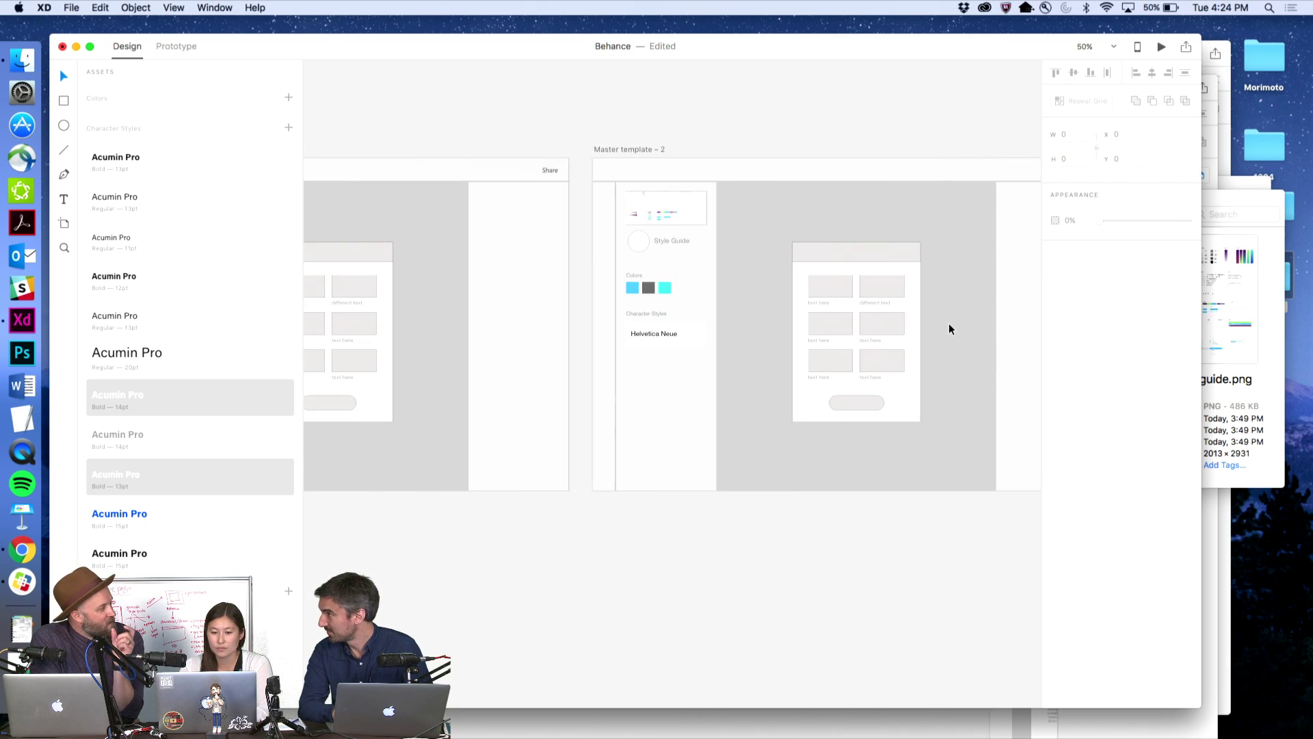
{"action": "left_click", "coordinate": [549, 340]}
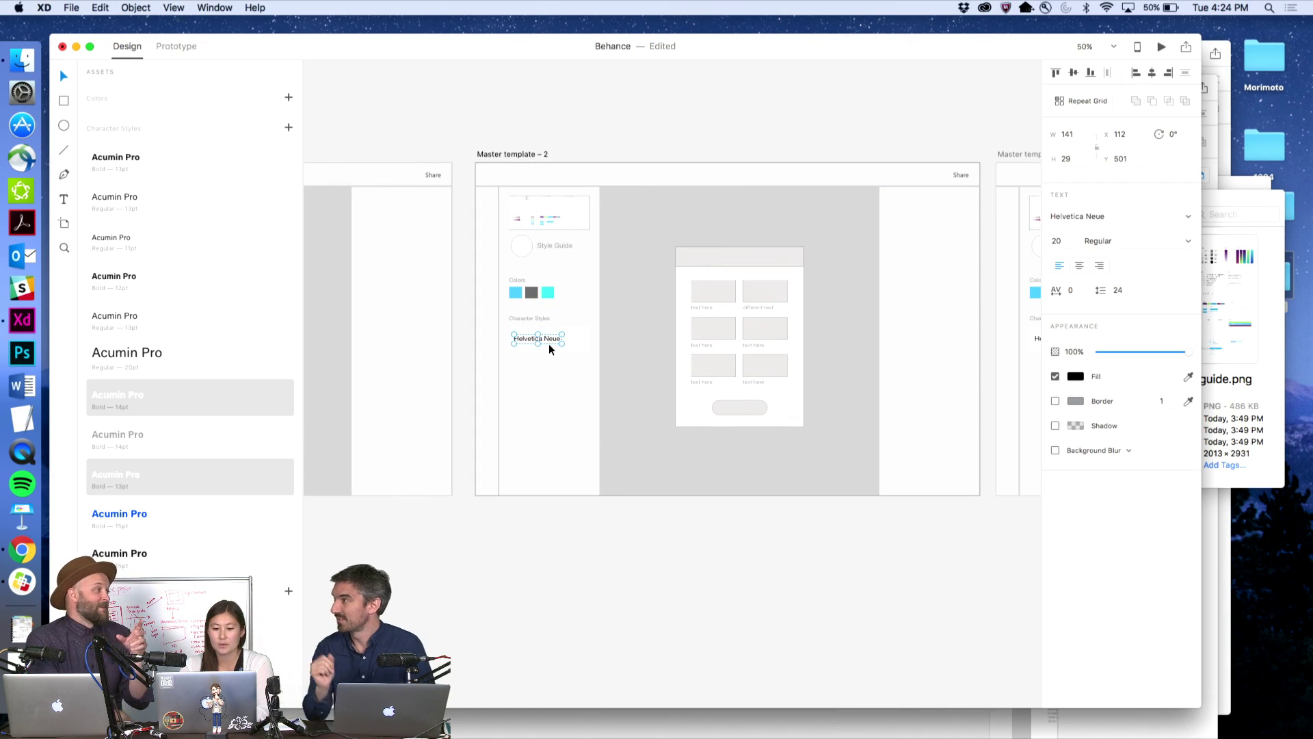
{"action": "double_click", "coordinate": [549, 339]}
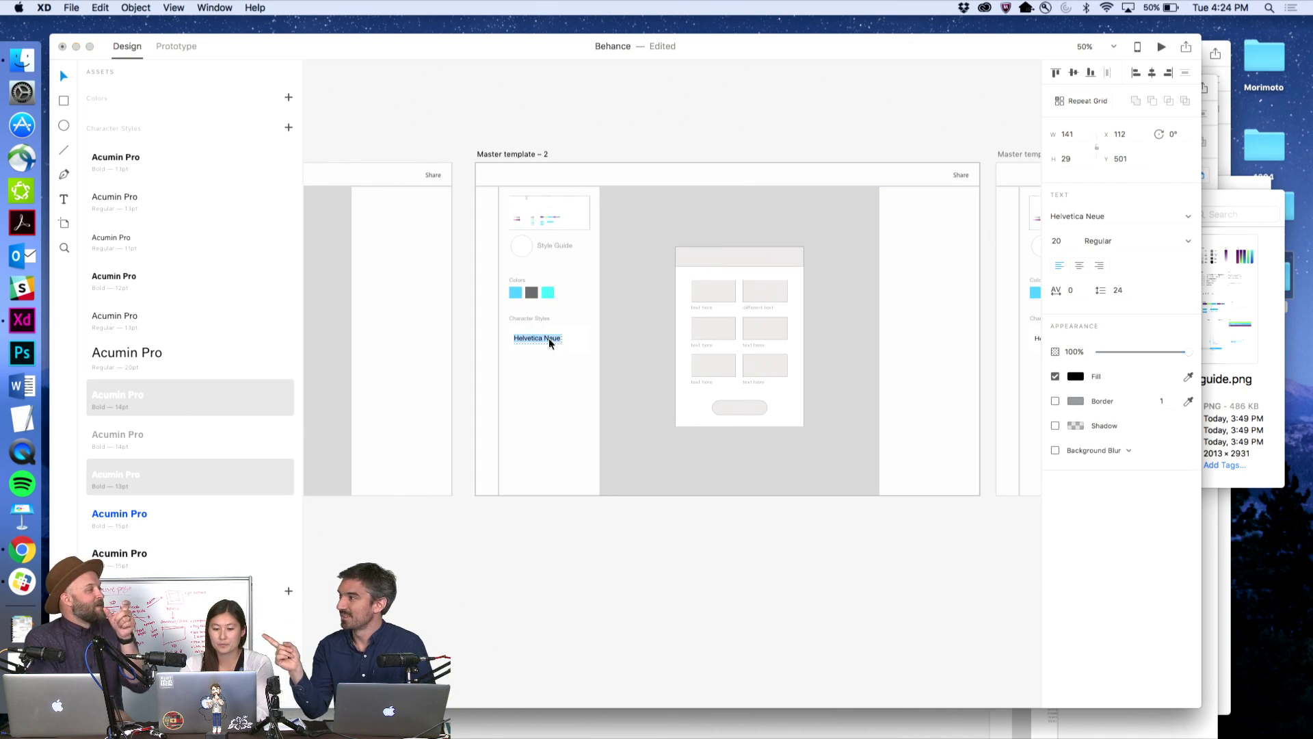
{"action": "left_click", "coordinate": [1189, 217]}
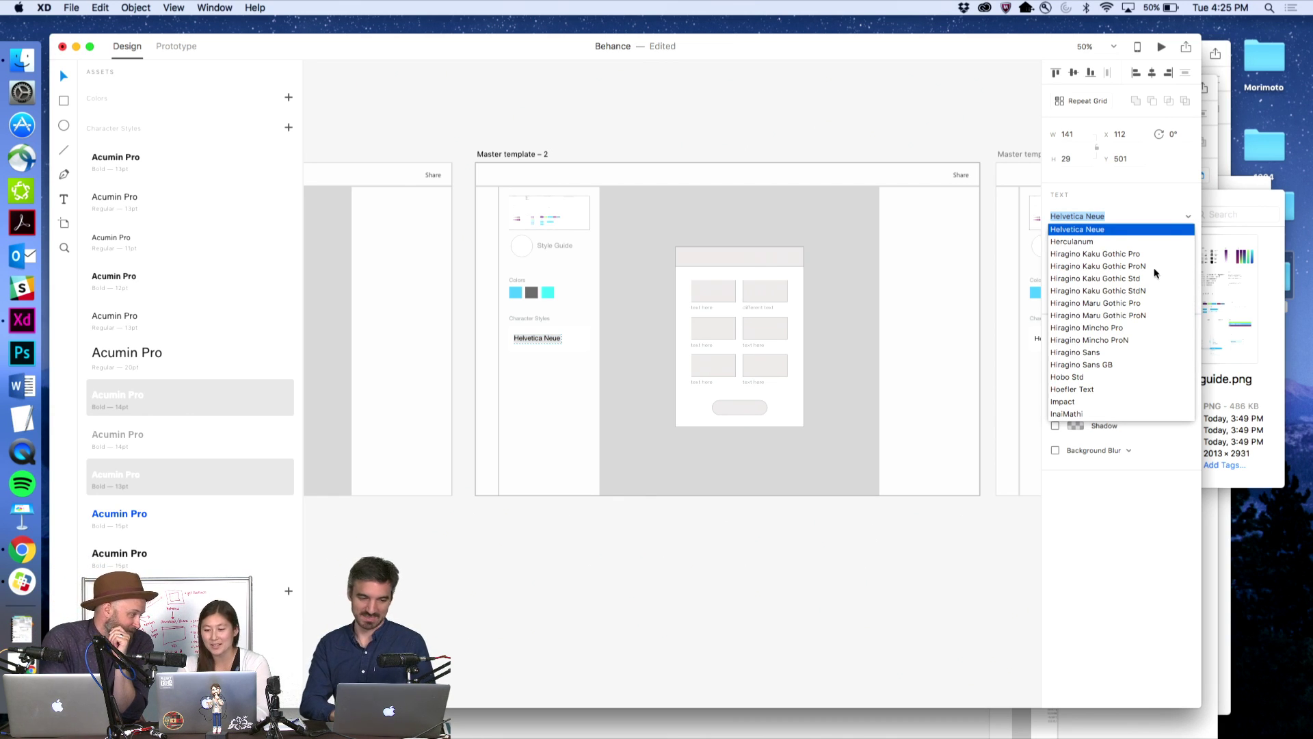
{"action": "scroll", "coordinate": [1155, 277], "scroll_direction": "up", "scroll_amount": 10}
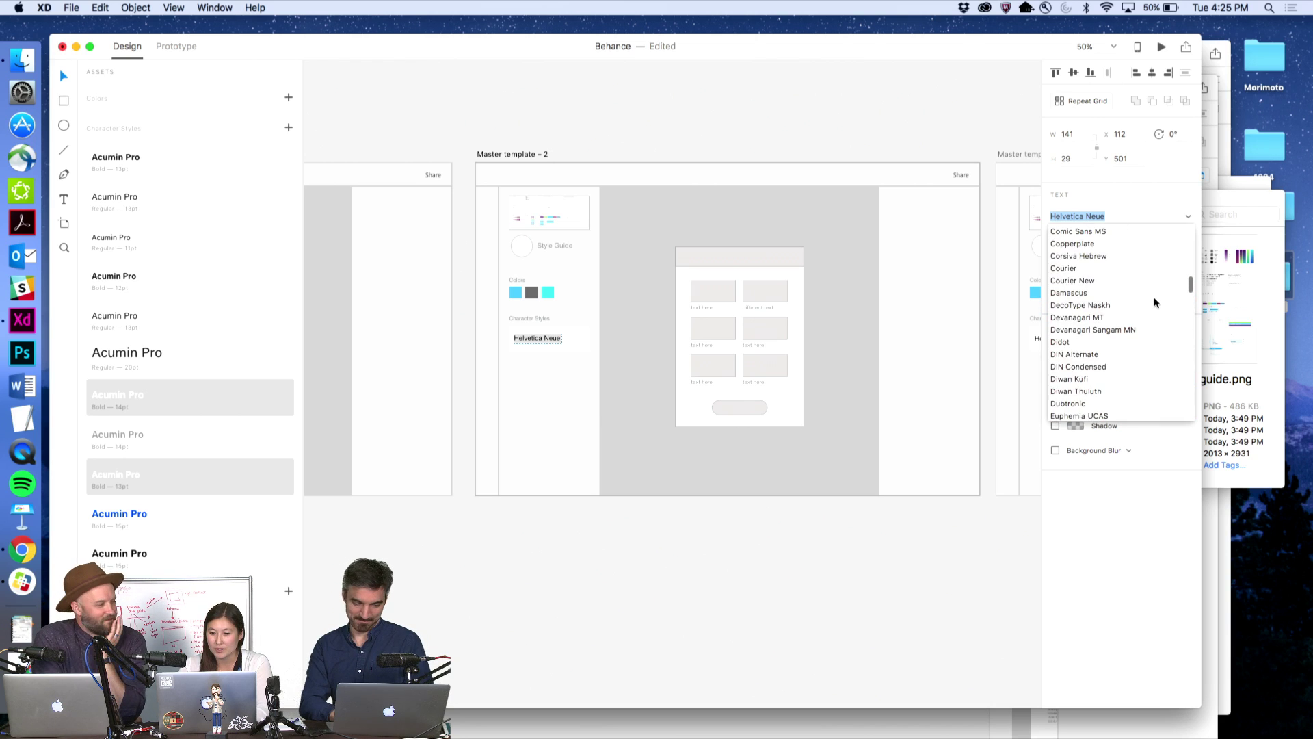
{"action": "scroll", "coordinate": [1154, 307], "scroll_direction": "up", "scroll_amount": 8}
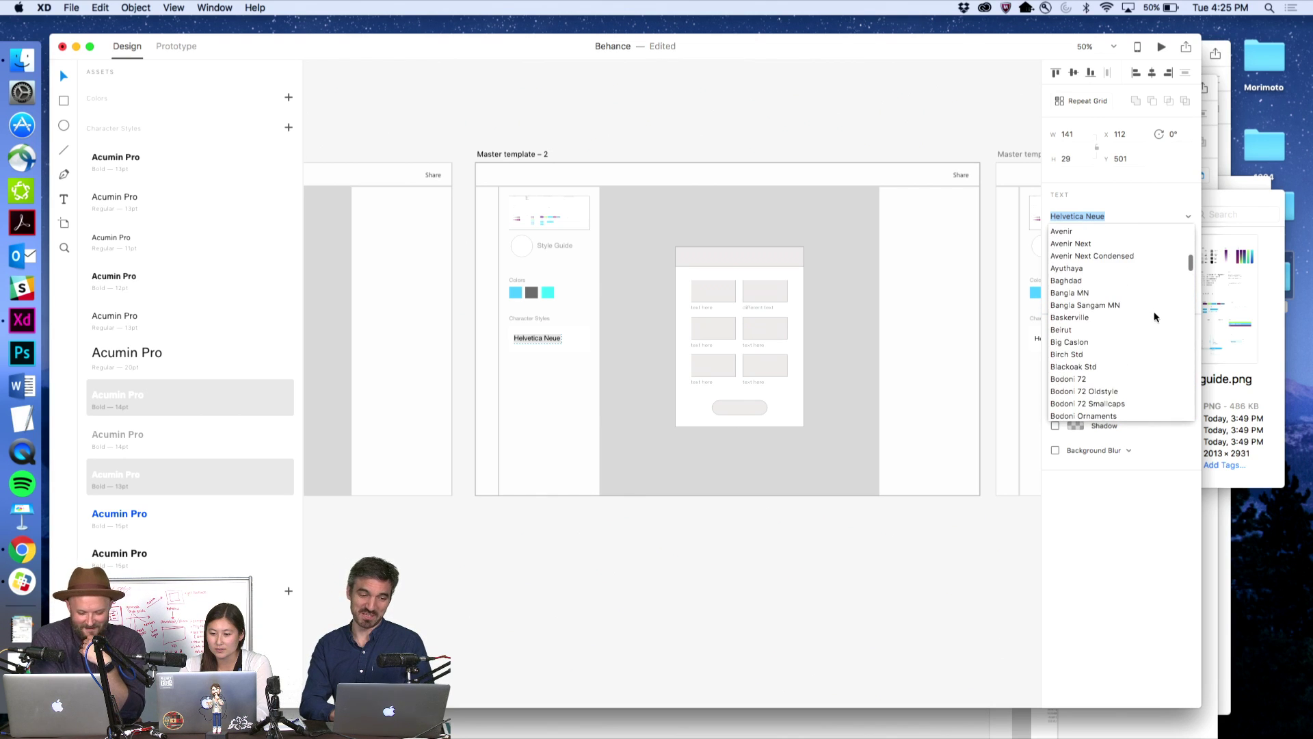
{"action": "scroll", "coordinate": [1101, 373], "scroll_direction": "down", "scroll_amount": 2}
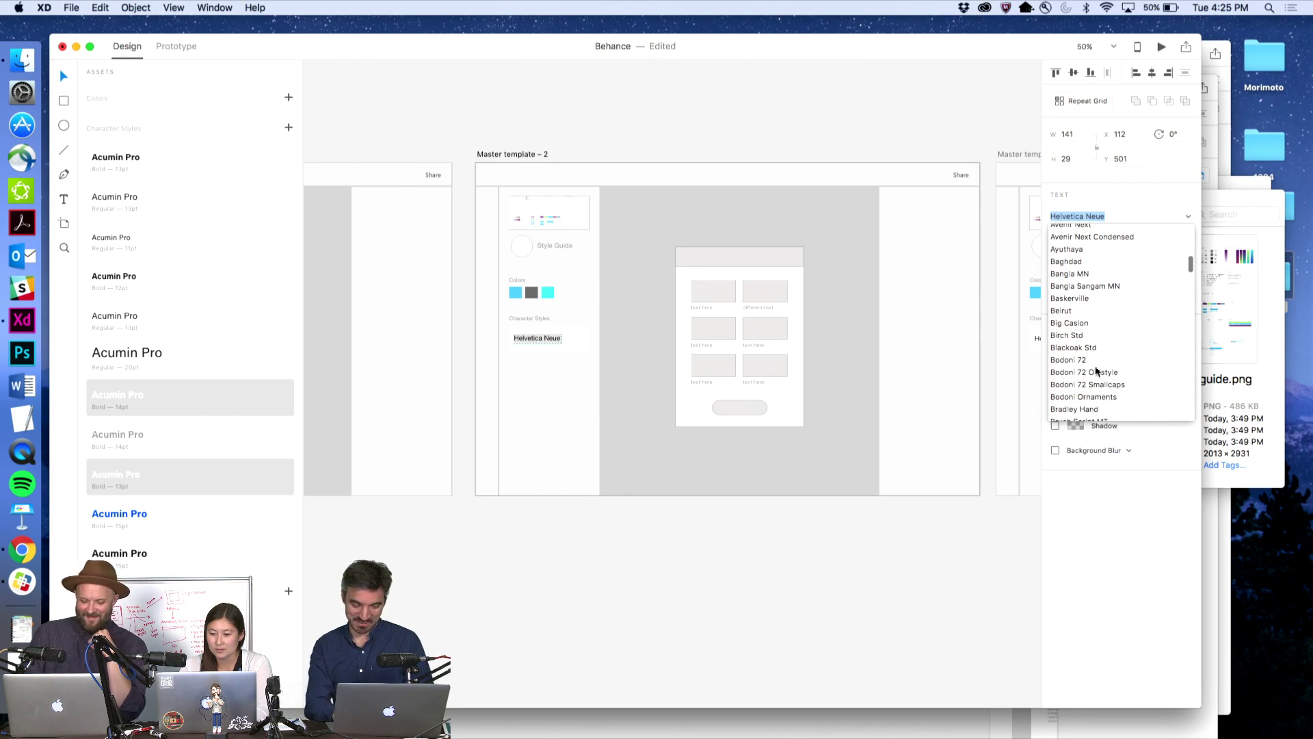
{"action": "left_click", "coordinate": [1083, 360]}
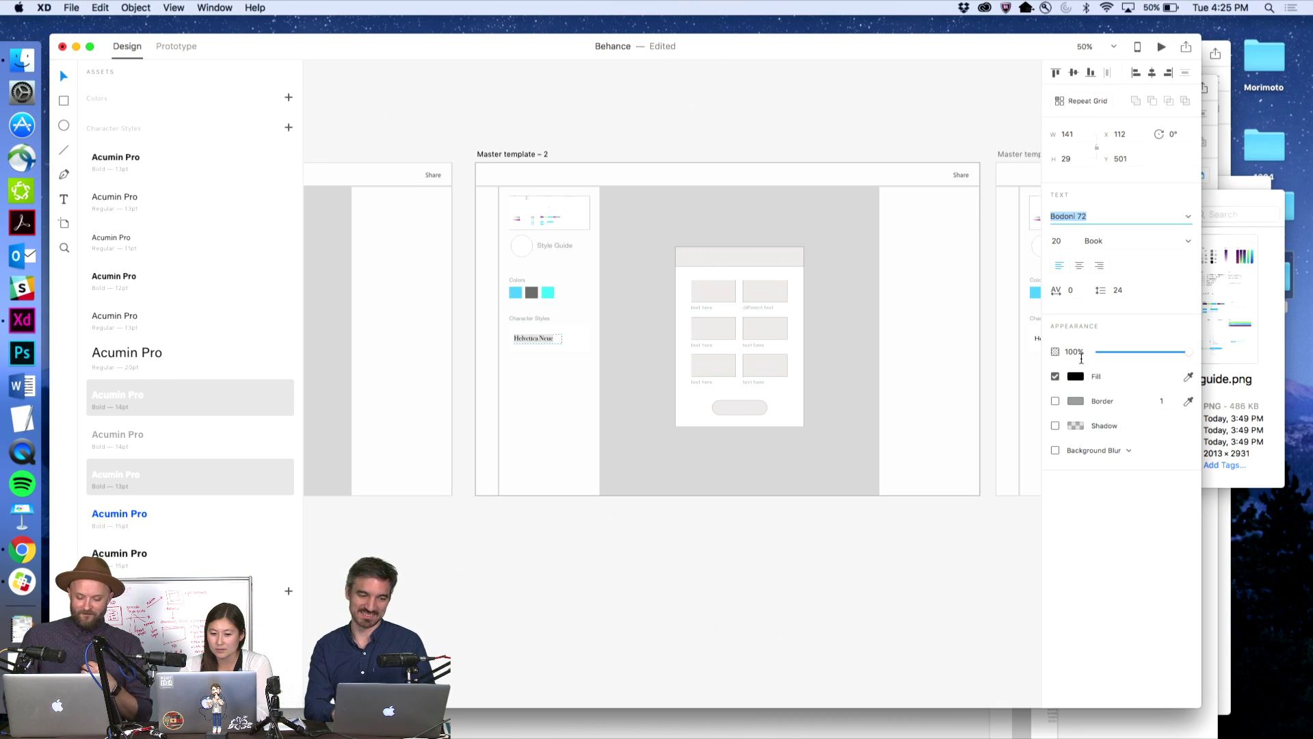
- Set the font of the sample text under Character Styles in Master template – 2 to Blackoak Std
{"action": "left_click", "coordinate": [1188, 216]}
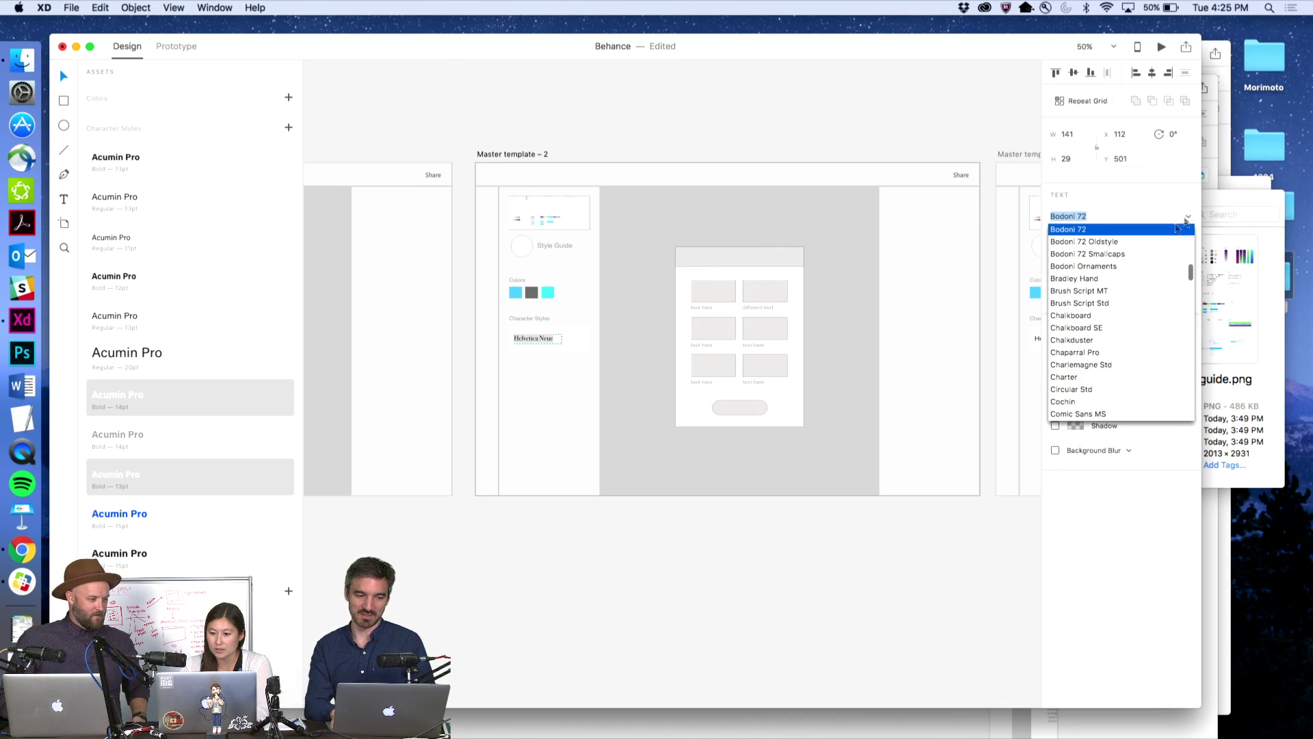
{"action": "scroll", "coordinate": [1118, 294], "scroll_direction": "up", "scroll_amount": 6}
{"action": "scroll", "coordinate": [1120, 296], "scroll_direction": "up", "scroll_amount": 2}
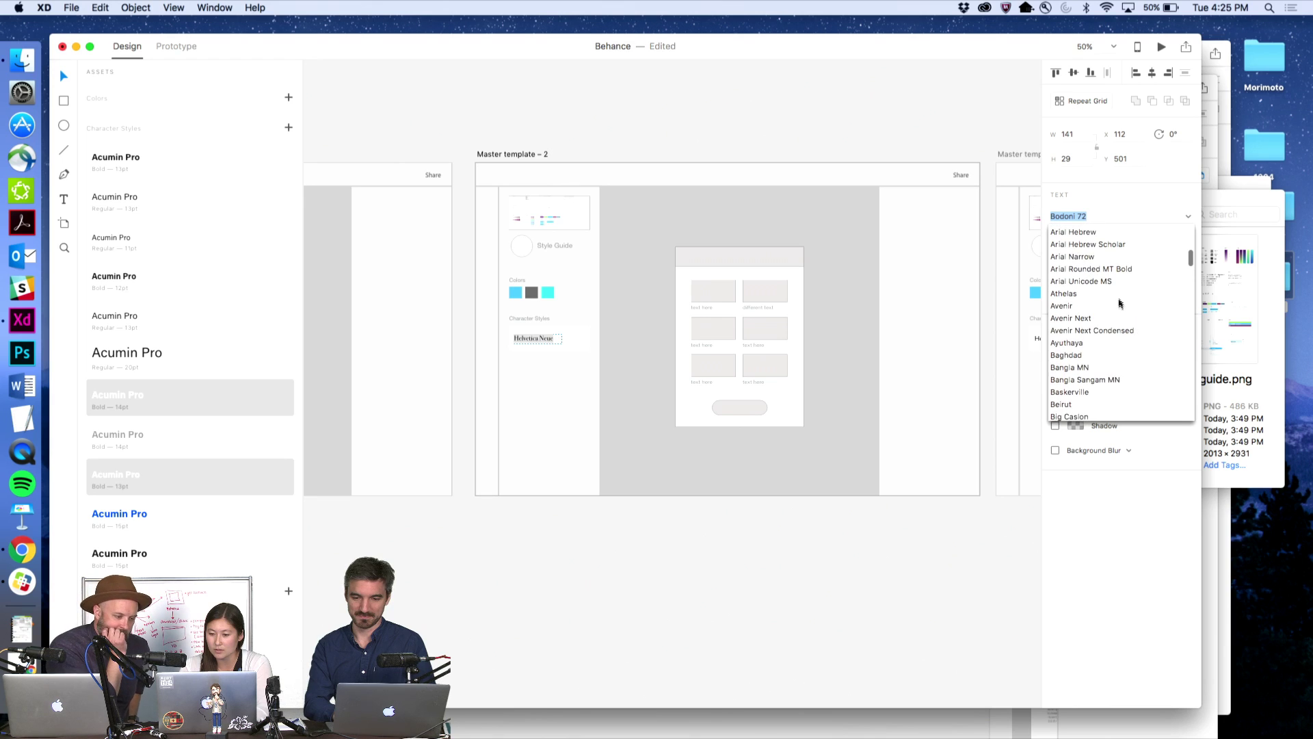
{"action": "scroll", "coordinate": [1110, 324], "scroll_direction": "up", "scroll_amount": 3}
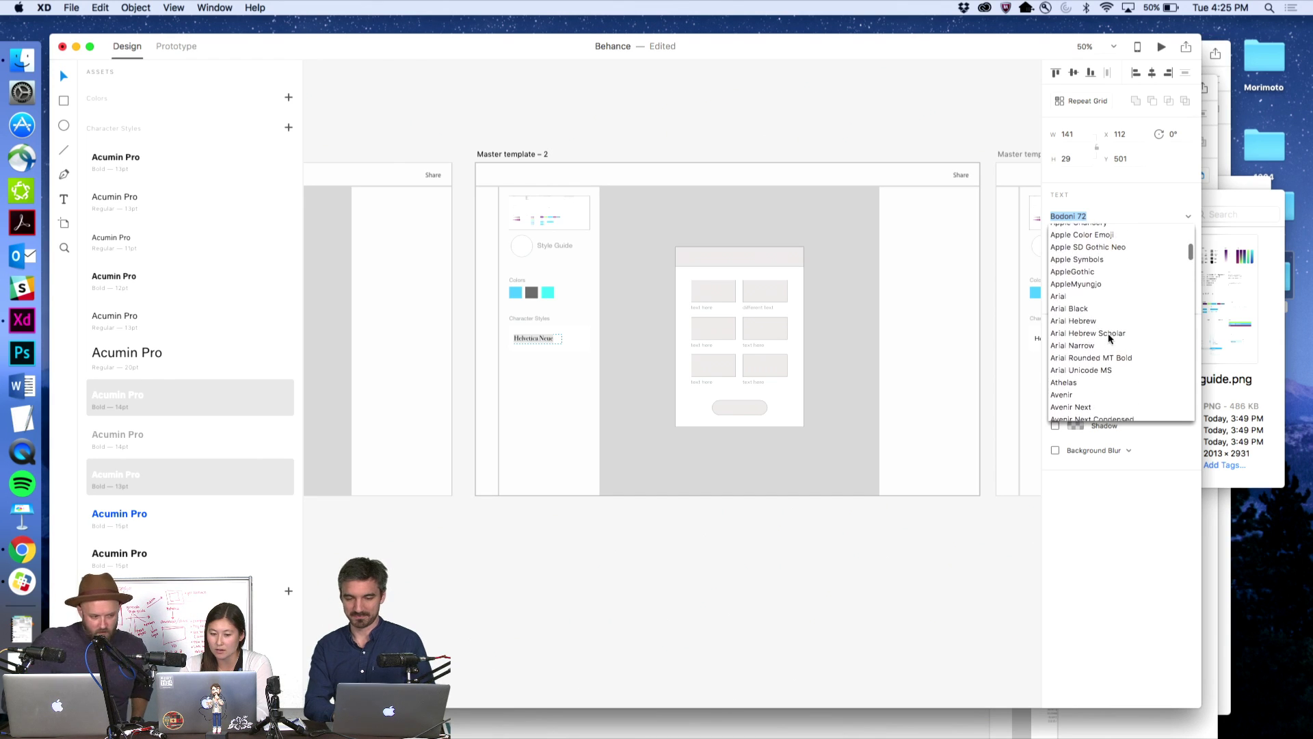
{"action": "scroll", "coordinate": [1109, 338], "scroll_direction": "down", "scroll_amount": 1}
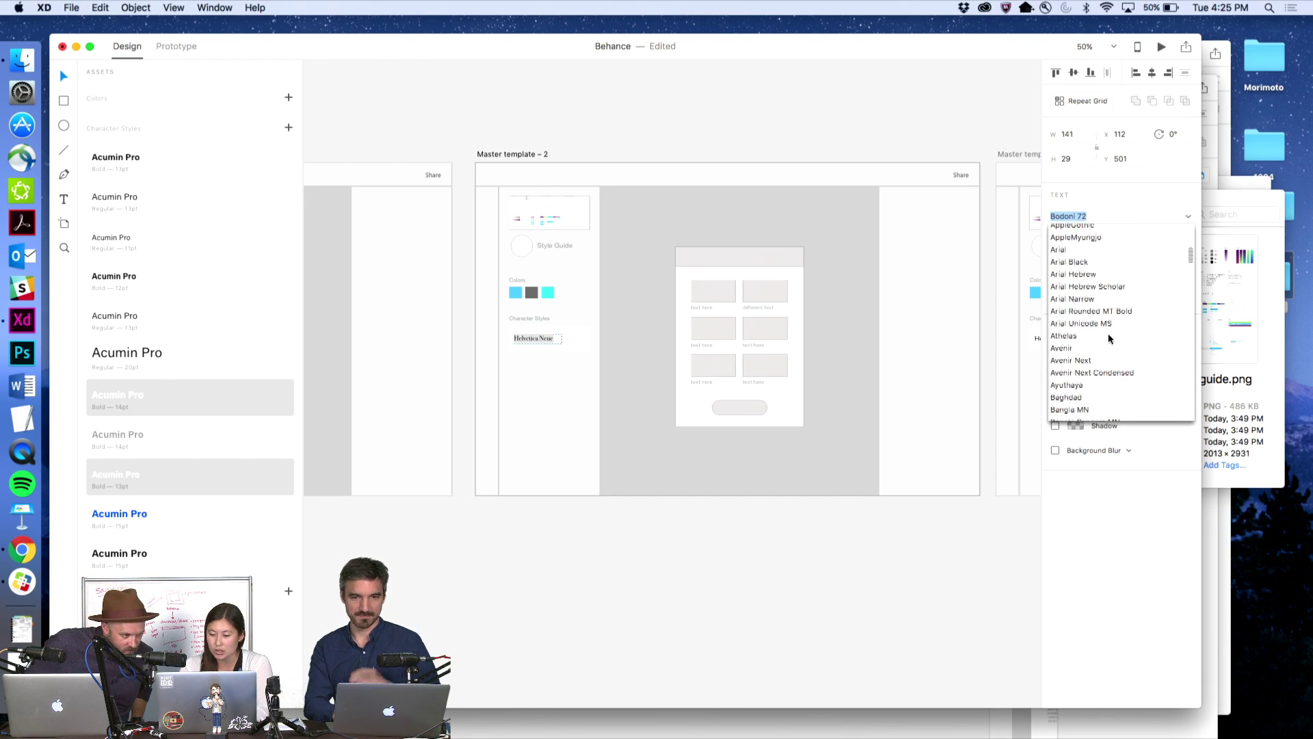
{"action": "scroll", "coordinate": [1110, 338], "scroll_direction": "down", "scroll_amount": 2}
{"action": "scroll", "coordinate": [1109, 338], "scroll_direction": "down", "scroll_amount": 3}
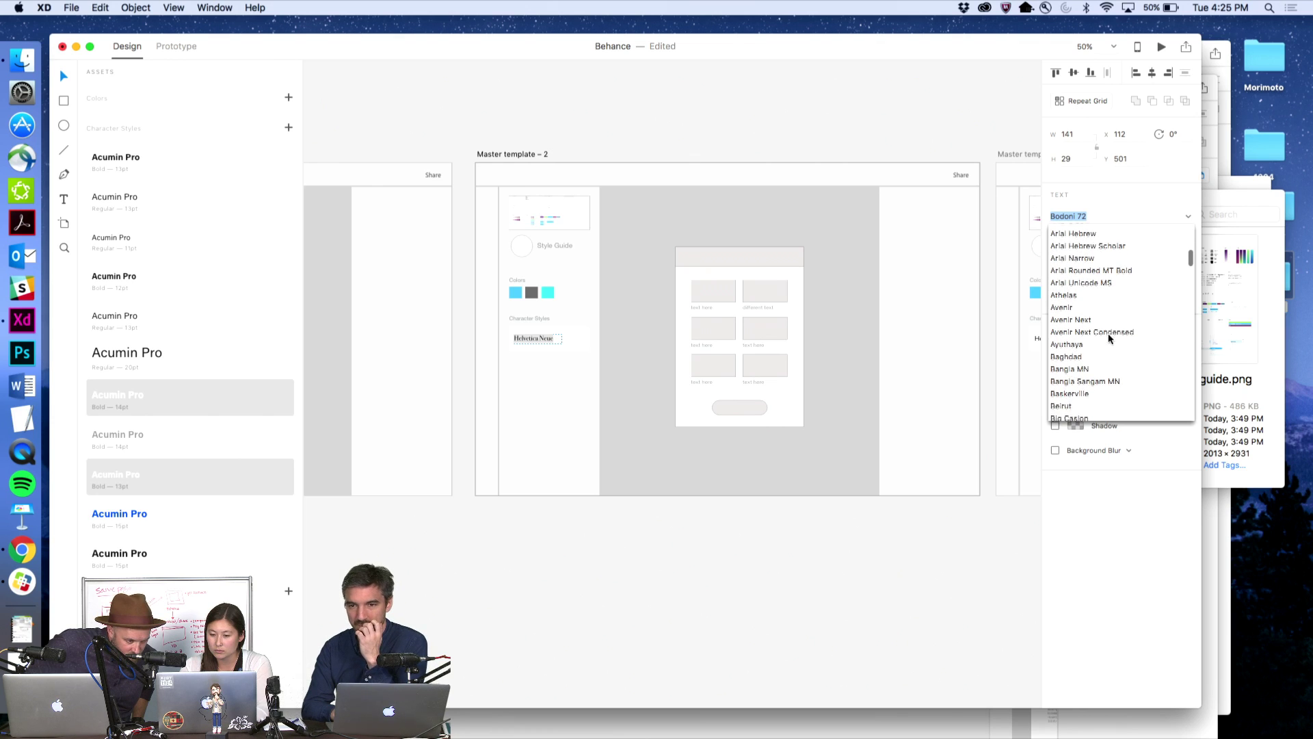
{"action": "scroll", "coordinate": [1109, 338], "scroll_direction": "down", "scroll_amount": 4}
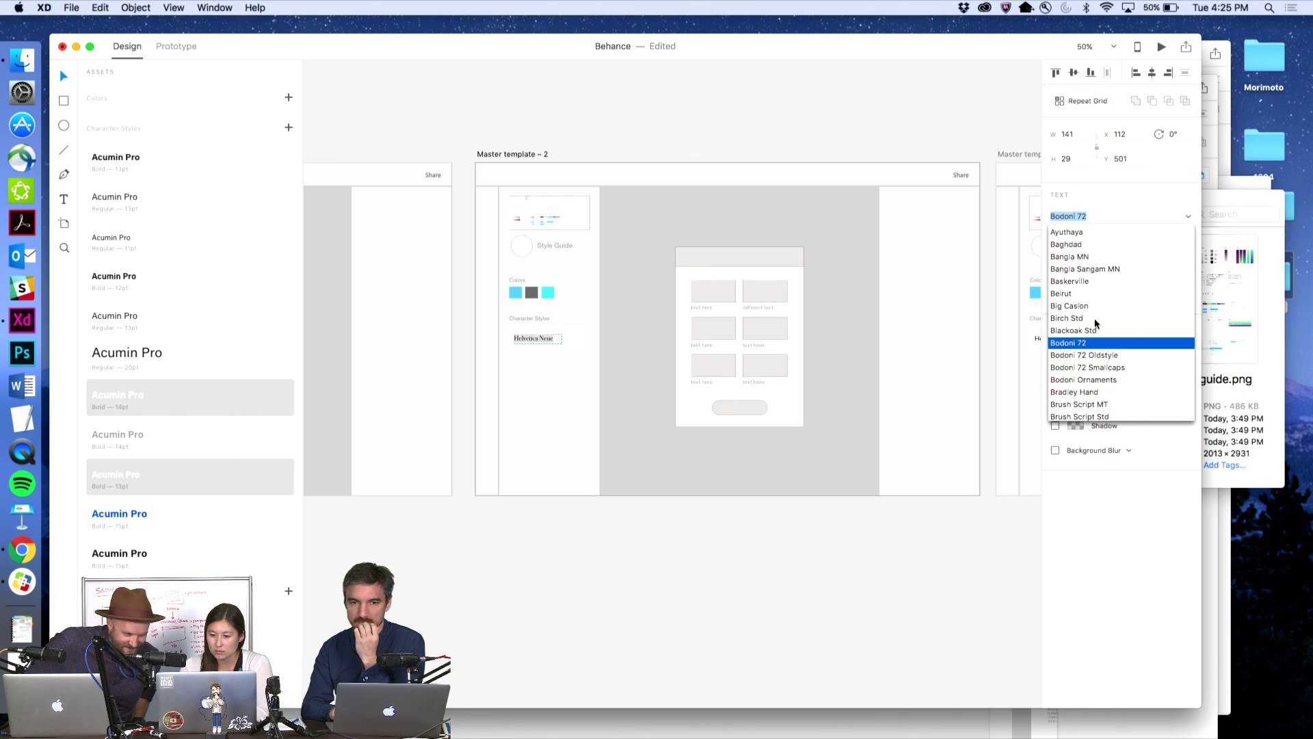
{"action": "scroll", "coordinate": [1096, 324], "scroll_direction": "down", "scroll_amount": 4}
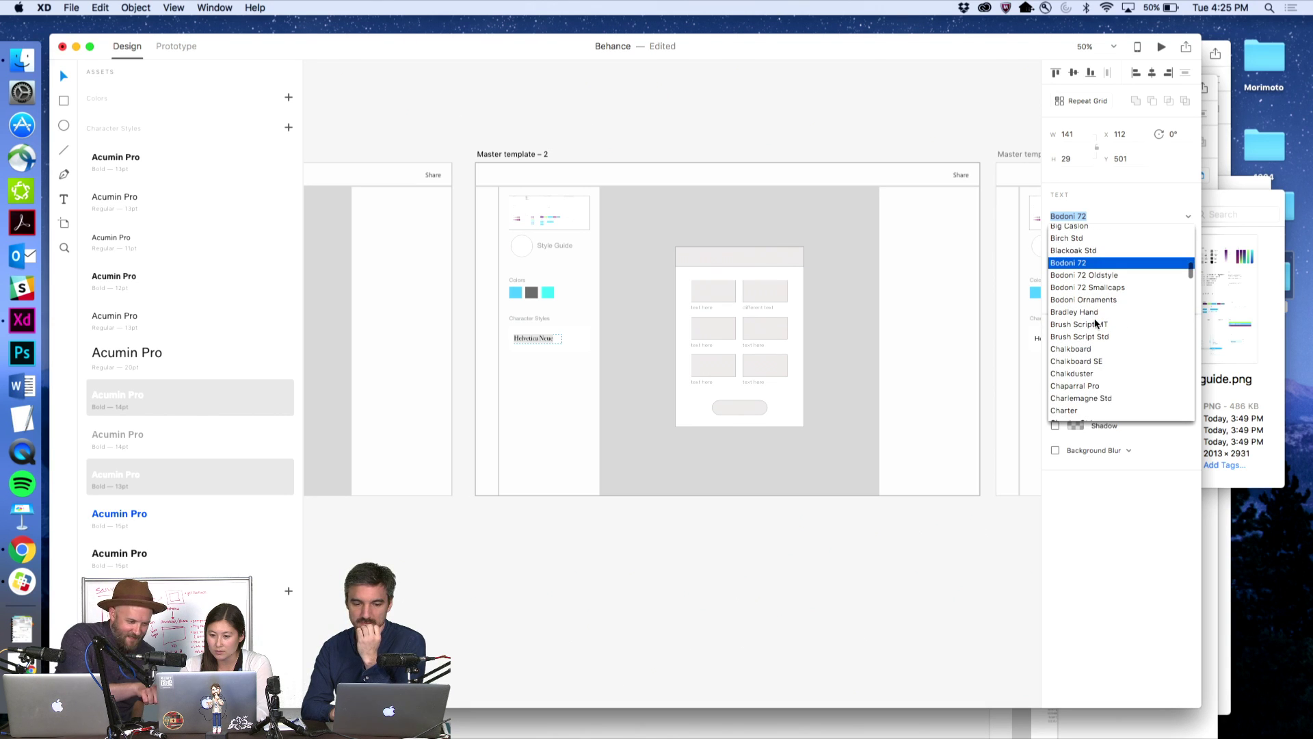
{"action": "left_click", "coordinate": [1087, 251]}
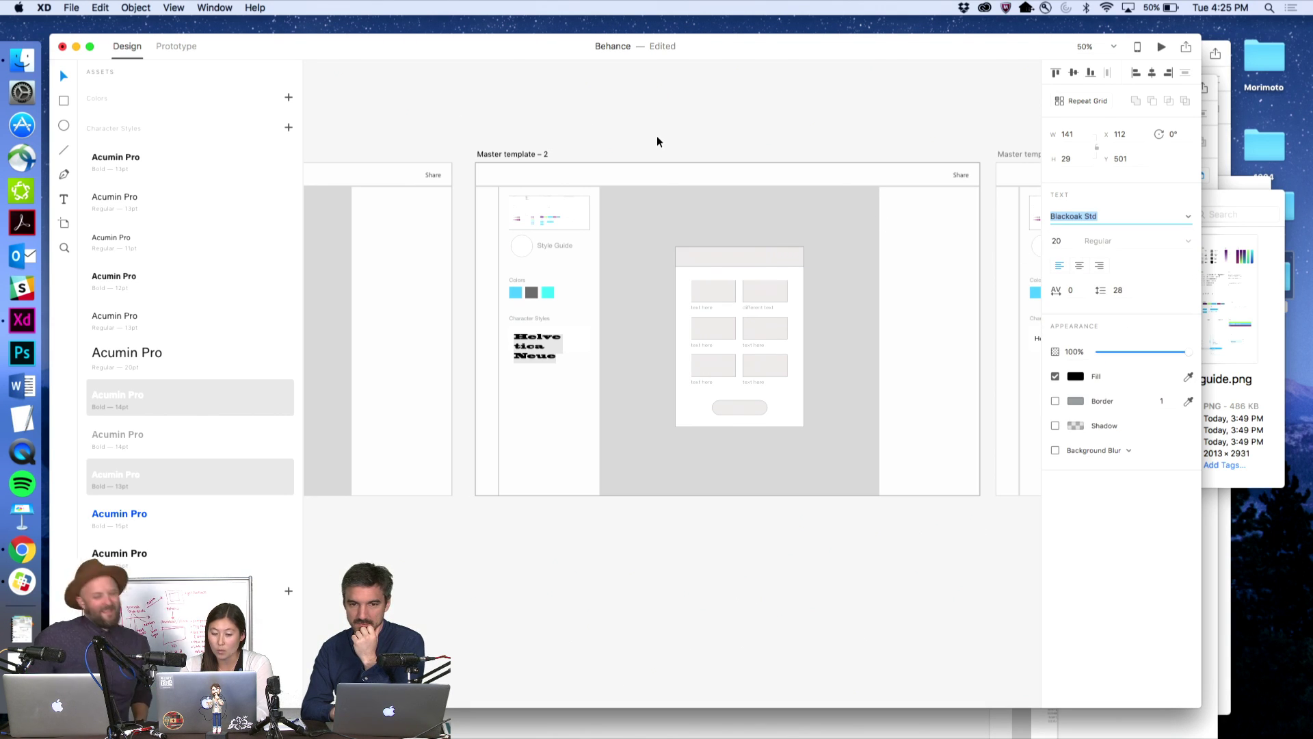
- Set the font of the Character Styles sample text in Master template – 2 to Source Sans Pro
{"action": "left_click", "coordinate": [1188, 216]}
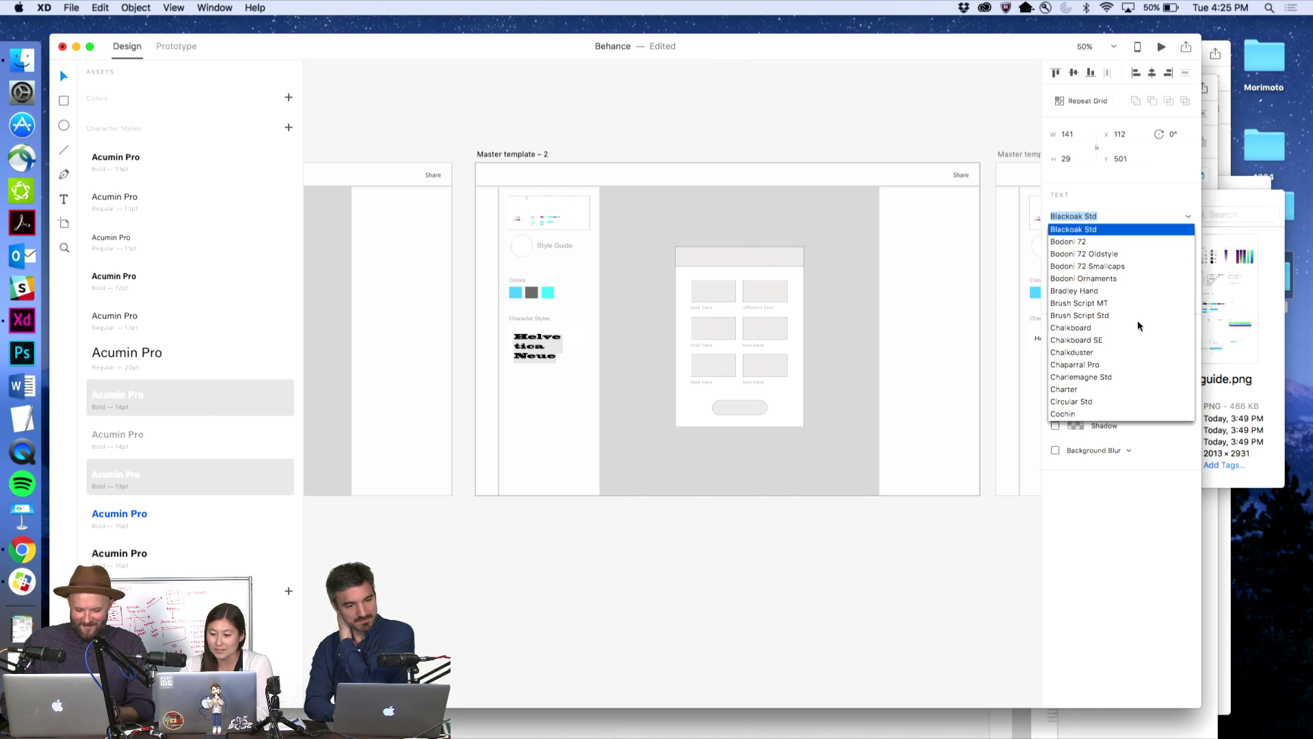
{"action": "scroll", "coordinate": [1138, 326], "scroll_direction": "down", "scroll_amount": 5}
{"action": "scroll", "coordinate": [1138, 335], "scroll_direction": "up", "scroll_amount": 10}
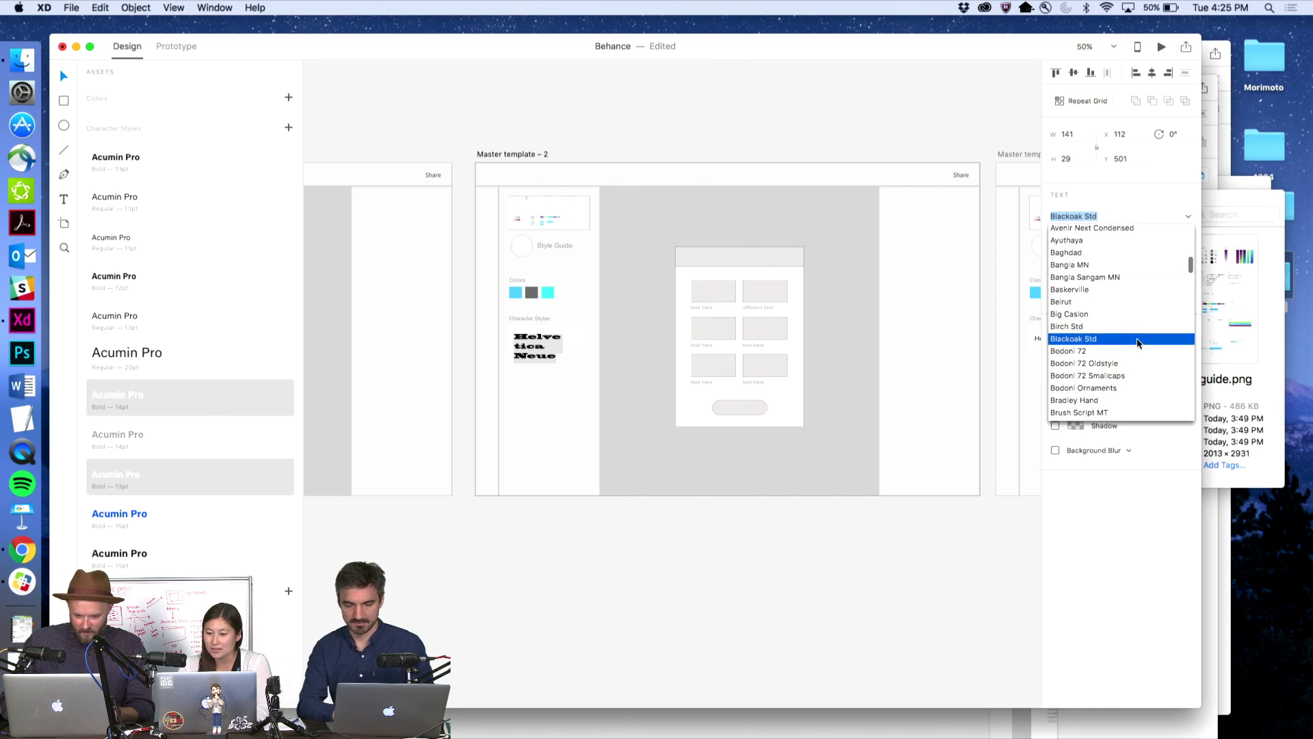
{"action": "scroll", "coordinate": [1139, 342], "scroll_direction": "up", "scroll_amount": 3}
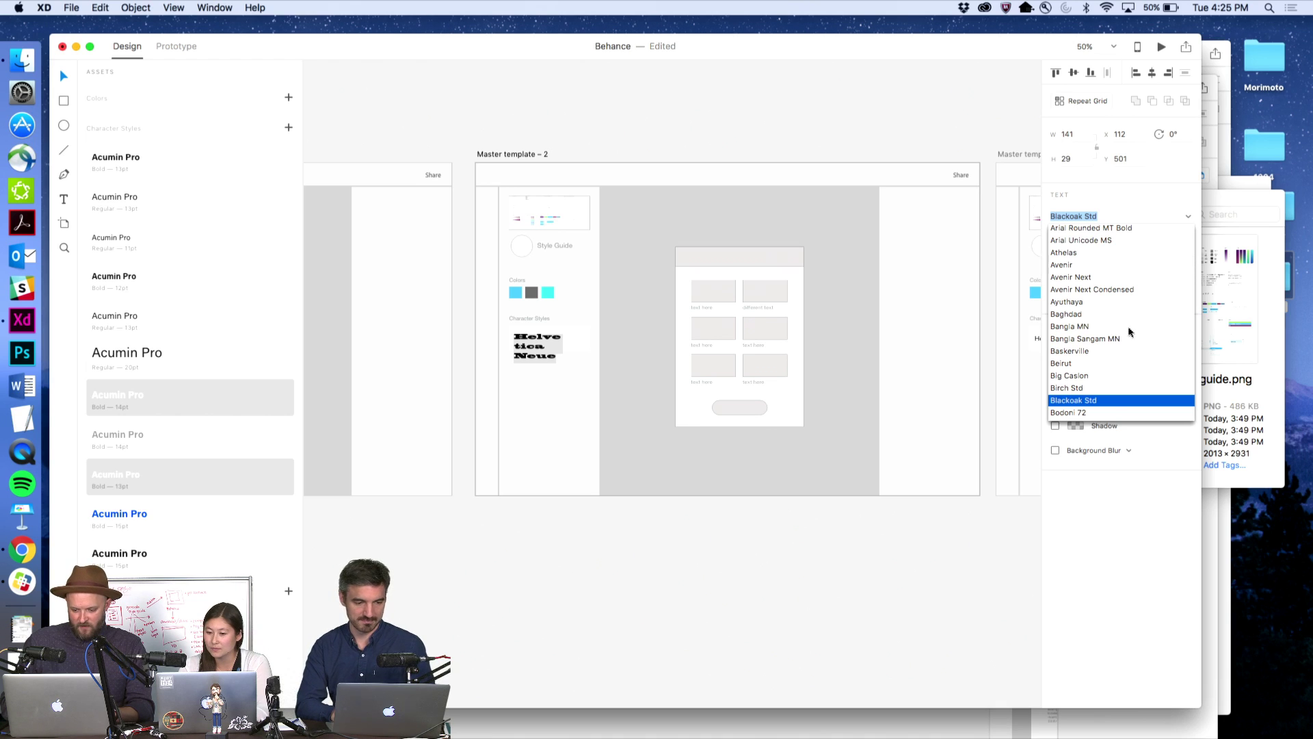
{"action": "scroll", "coordinate": [1130, 331], "scroll_direction": "down", "scroll_amount": 15}
{"action": "type", "text": "s"}
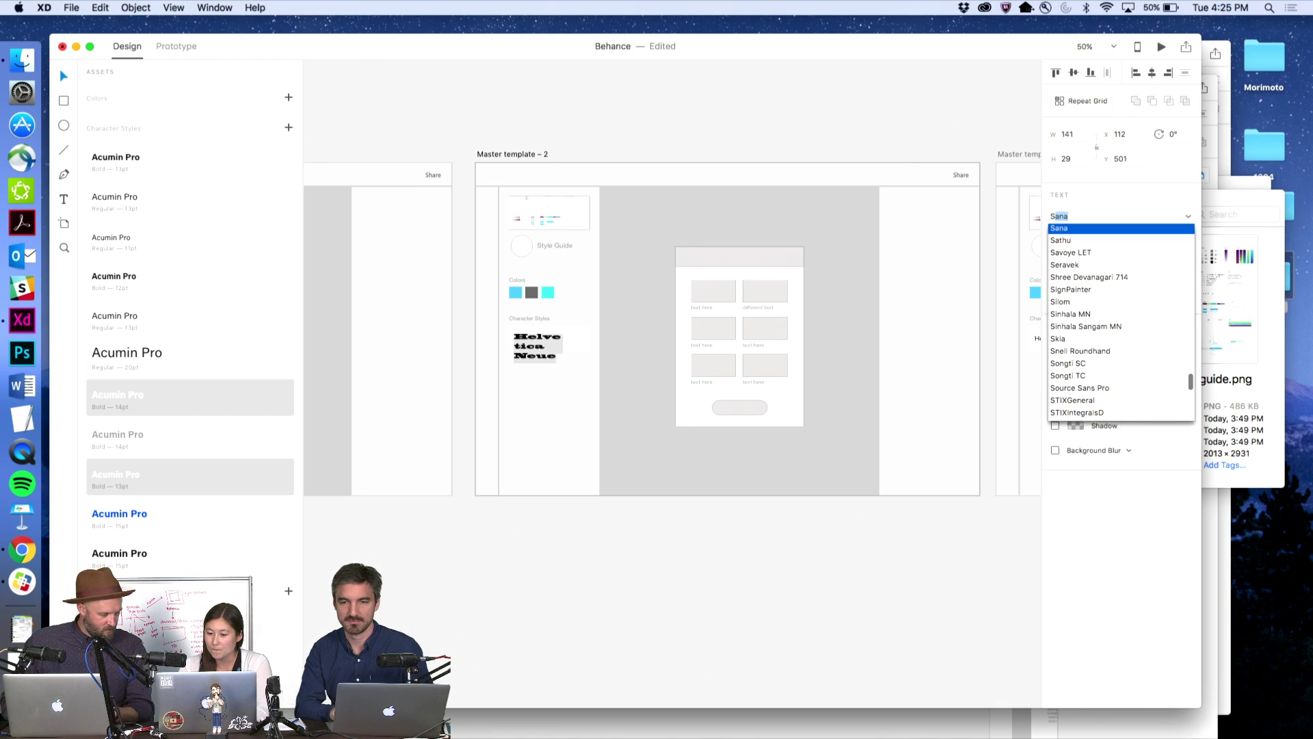
{"action": "type", "text": "ource"}
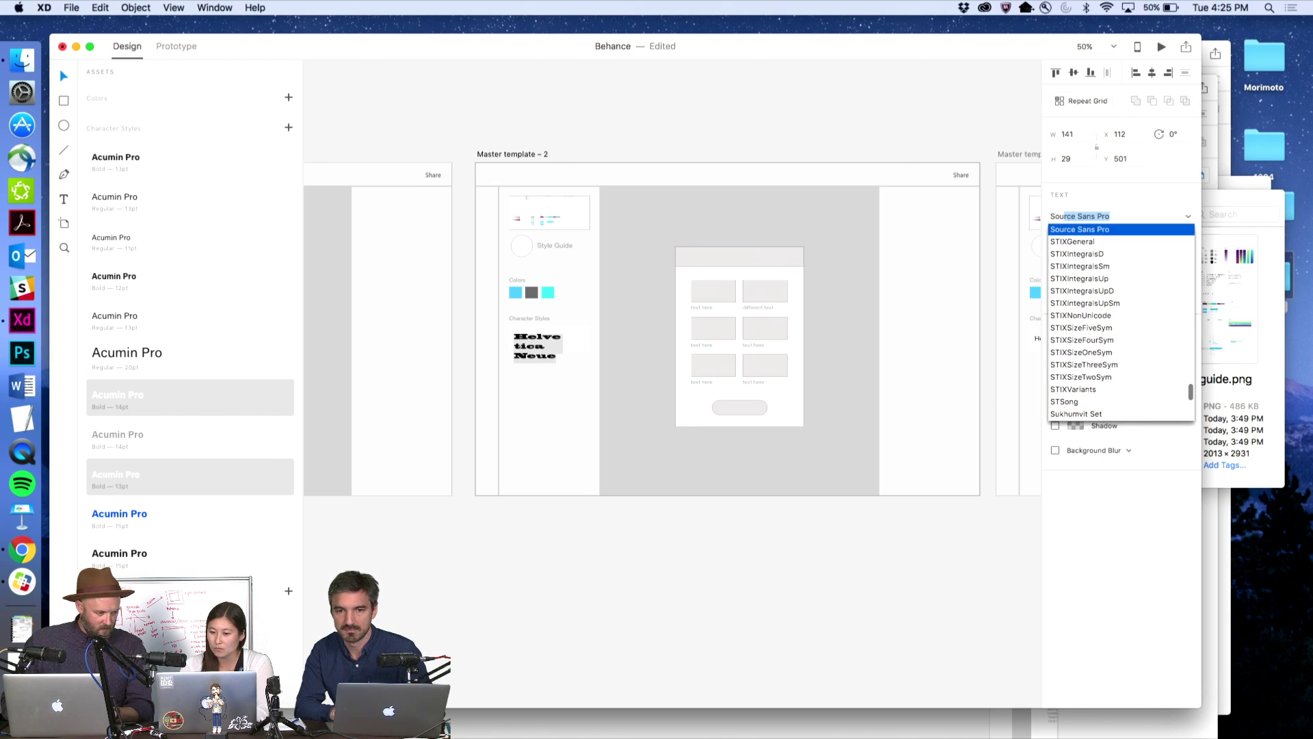
{"action": "left_click", "coordinate": [1080, 231]}
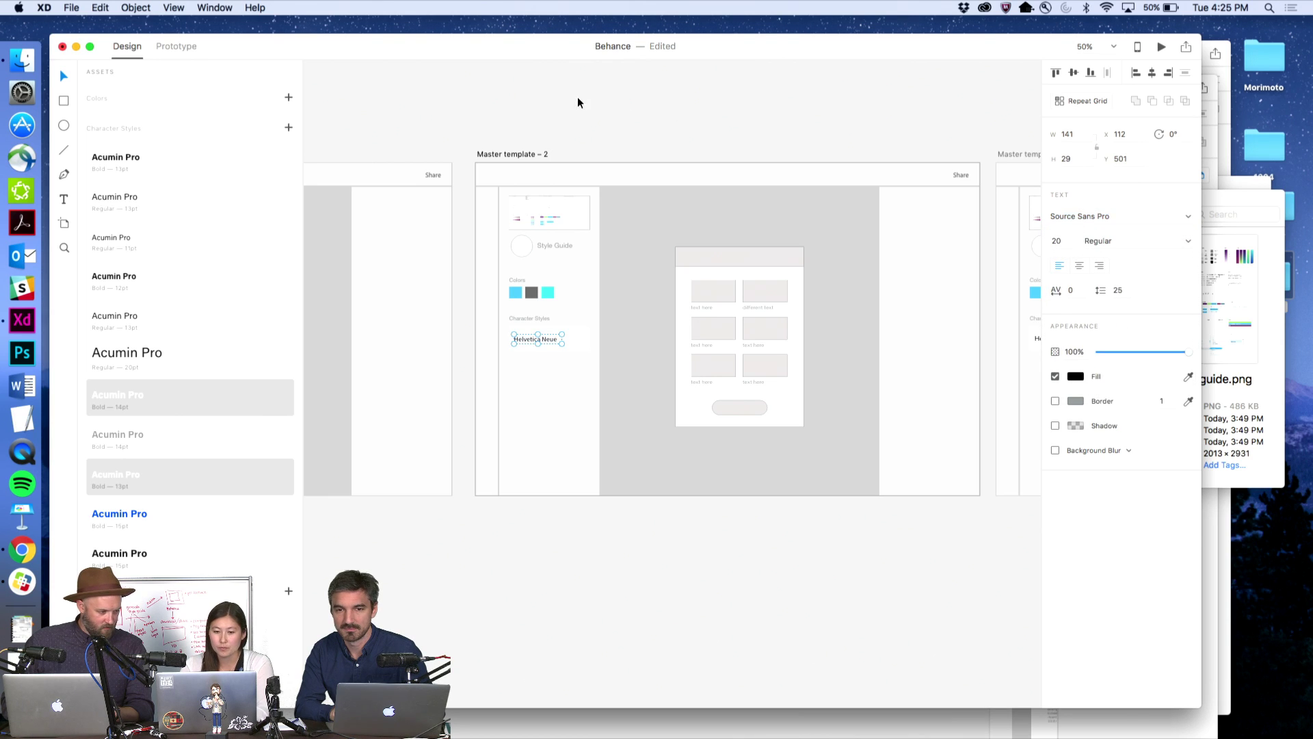
{"action": "left_click", "coordinate": [593, 124]}
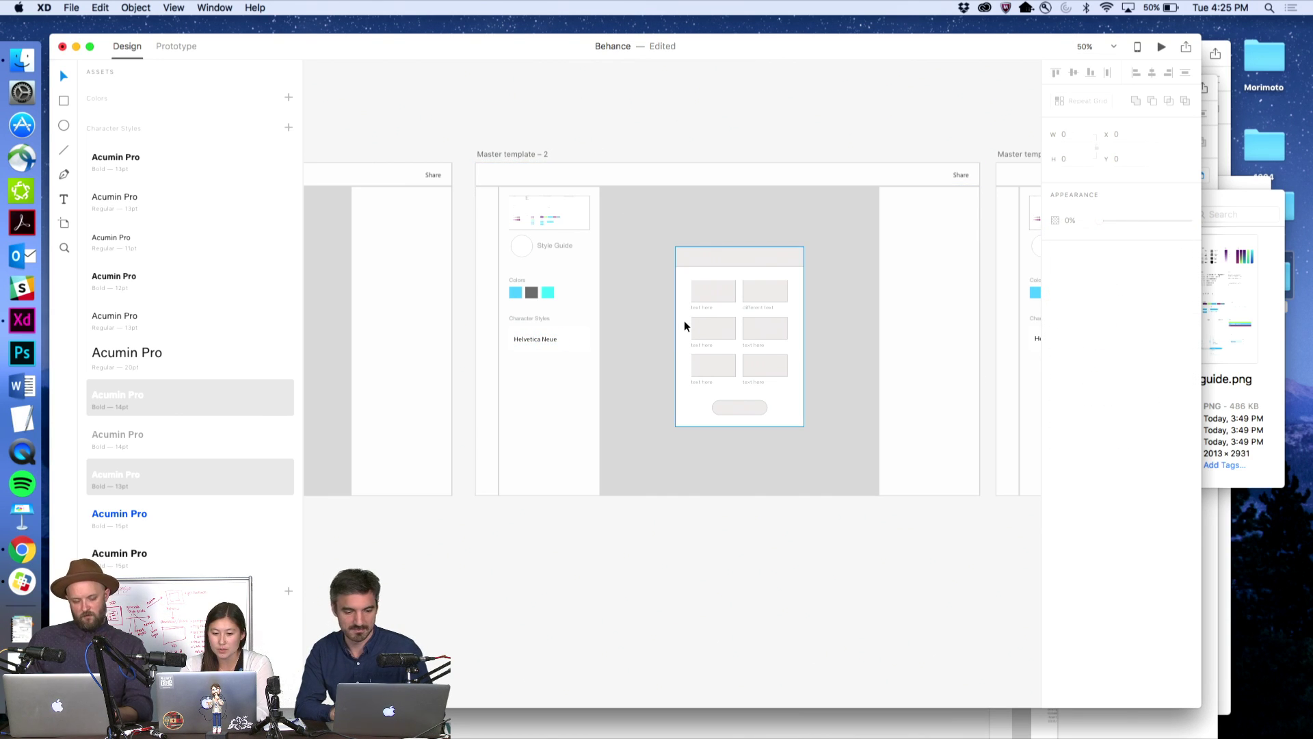
- Apply the Source Sans Pro style of the sample text in Master template – 2 to the matching text in Master template – 3
{"action": "left_click", "coordinate": [554, 341]}
{"action": "left_click", "coordinate": [578, 362], "text": "alt"}
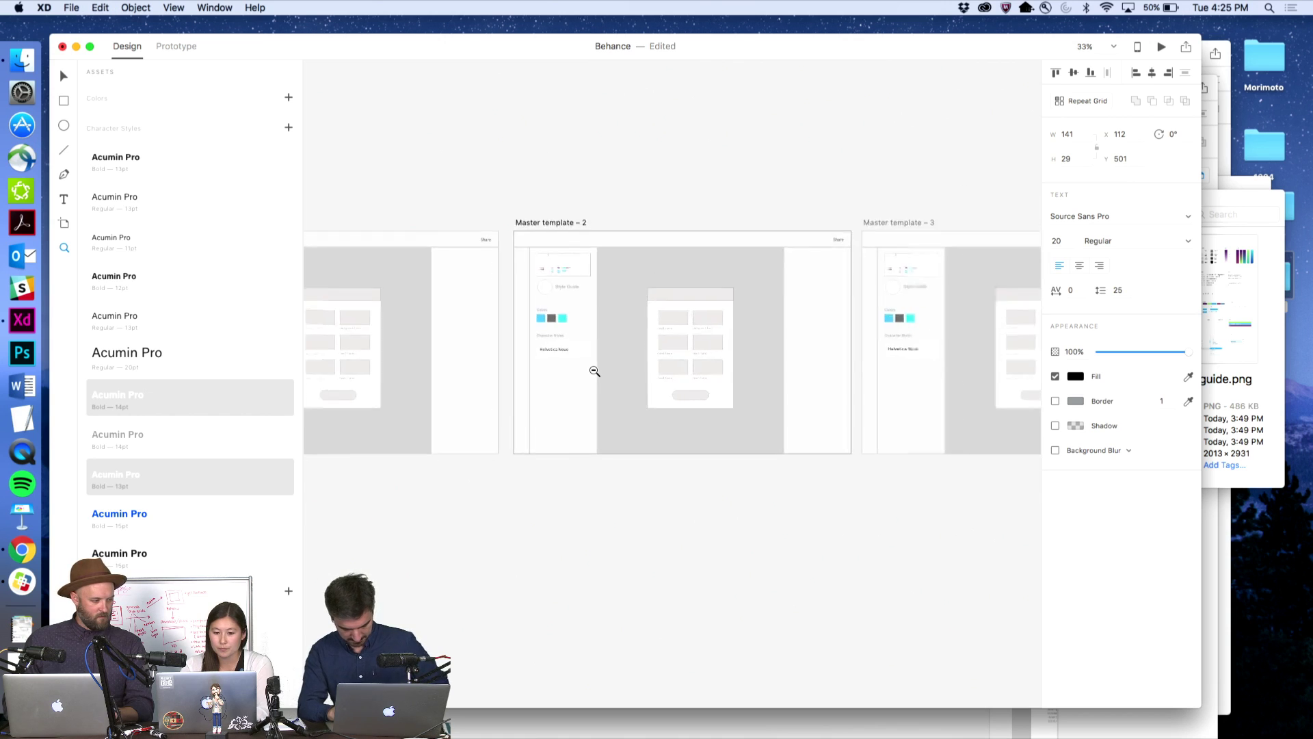
{"action": "left_click_drag", "start_coordinate": [812, 381], "coordinate": [594, 385]}
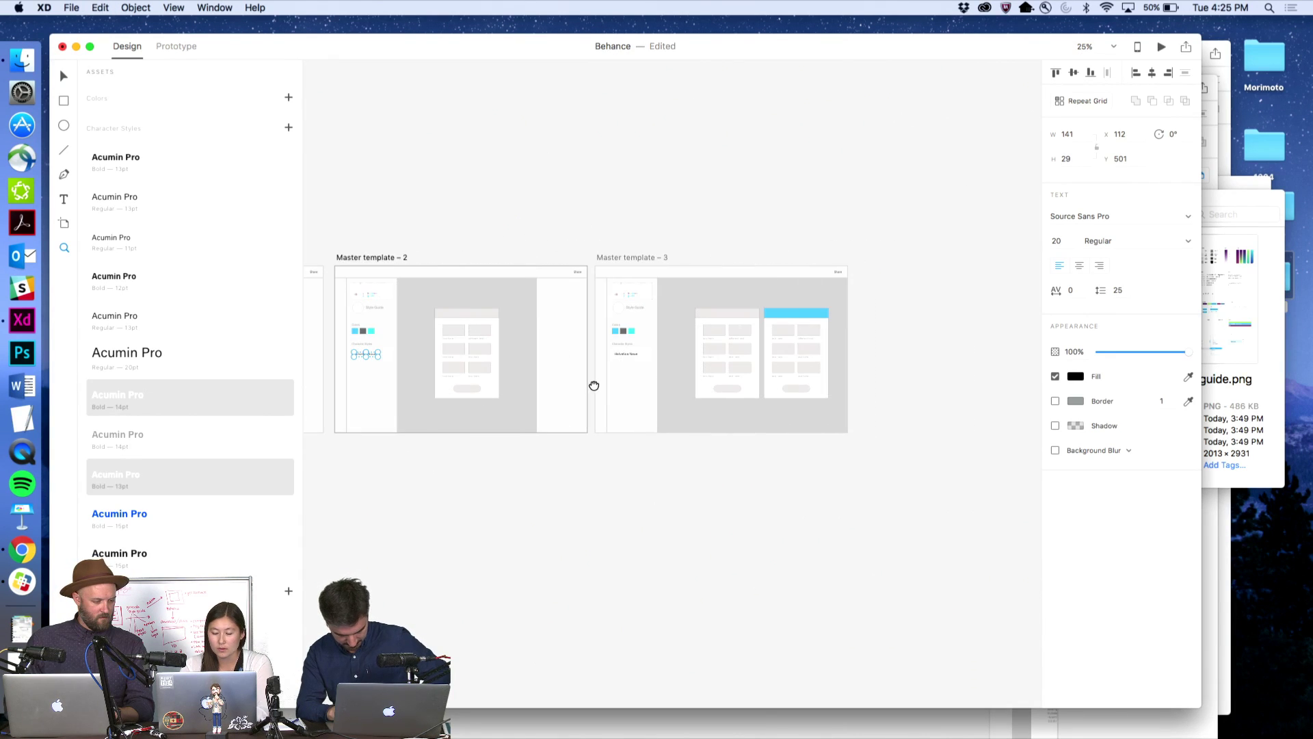
{"action": "left_click", "coordinate": [636, 364]}
{"action": "key", "text": "v"}
{"action": "left_click", "coordinate": [614, 569]}
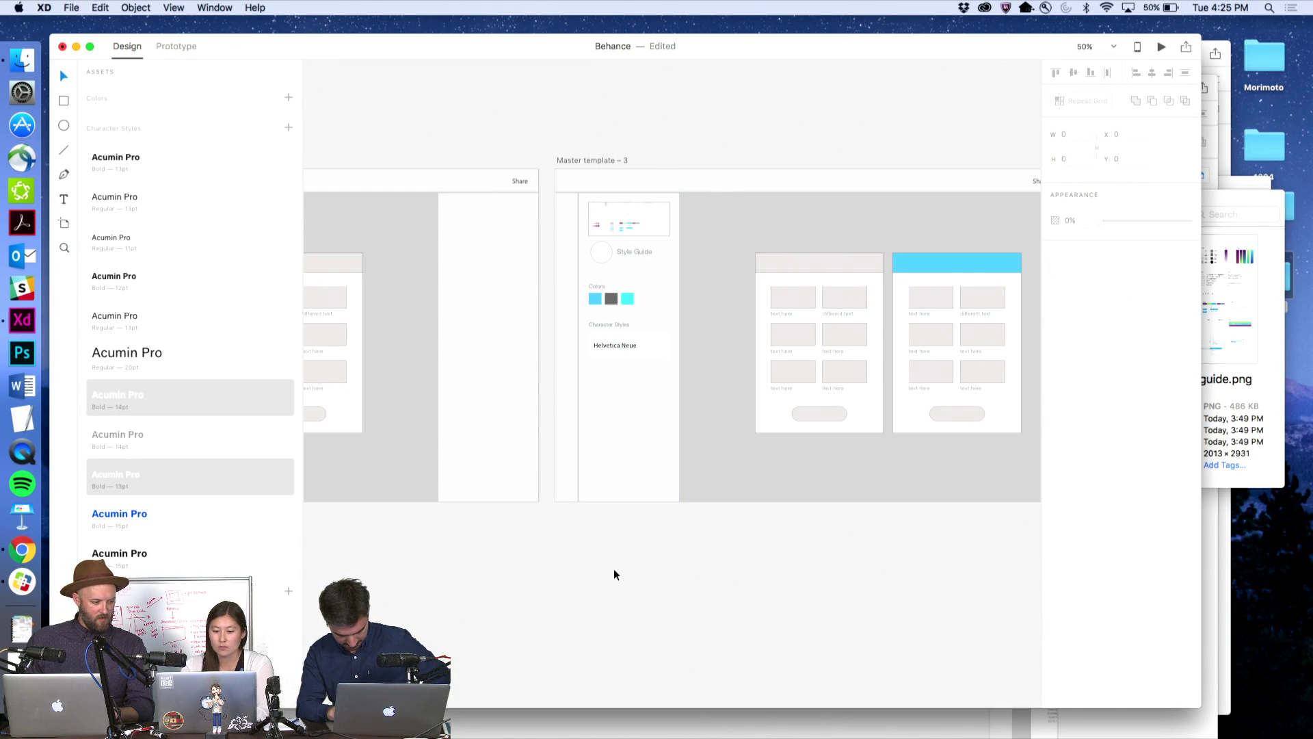
- Change the wording of the Character Styles sample in Master template – 2 to "Source Sans Pro"
{"action": "scroll", "coordinate": [623, 370], "scroll_direction": "left", "scroll_amount": 5}
{"action": "left_click", "coordinate": [367, 356]}
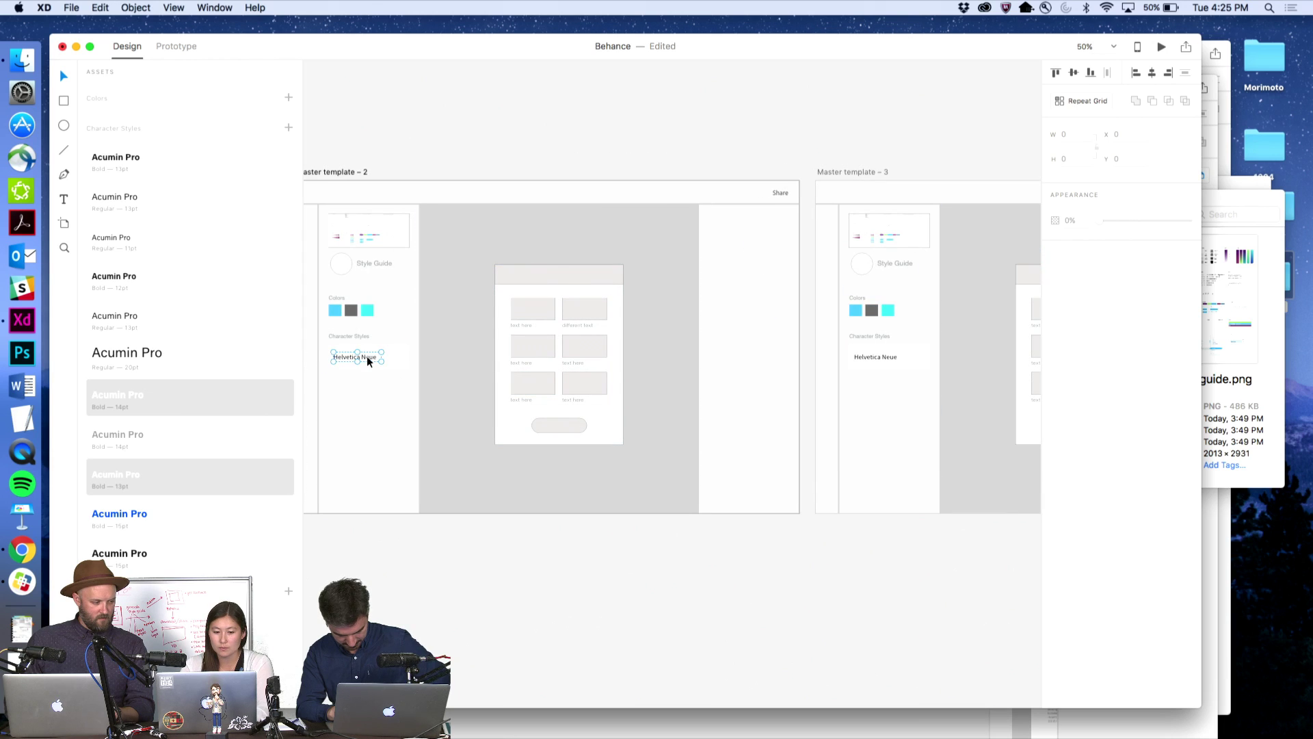
{"action": "double_click", "coordinate": [367, 356]}
{"action": "type", "text": "Source Sa"}
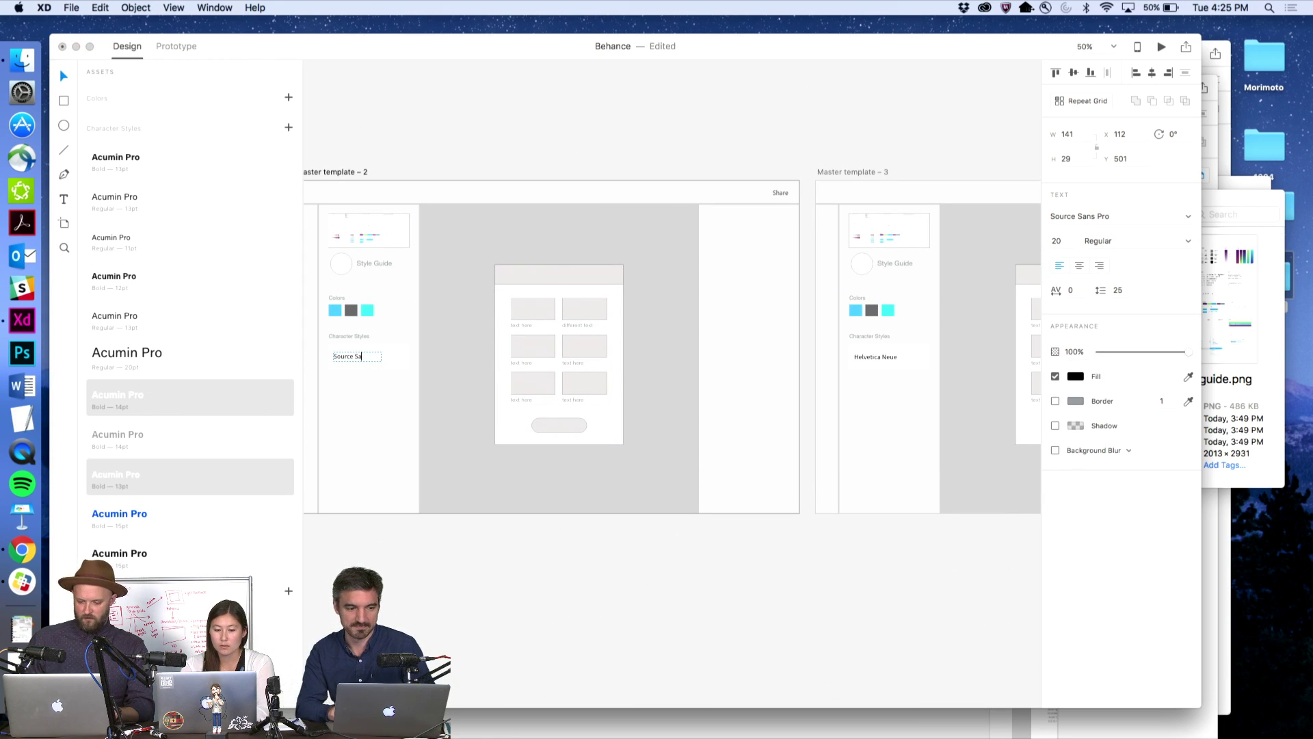
{"action": "type", "text": "ns pRO"}
{"action": "key", "text": "BackSpace"}
{"action": "key", "text": "BackSpace"}
{"action": "key", "text": "BackSpace"}
{"action": "type", "text": "Pro"}
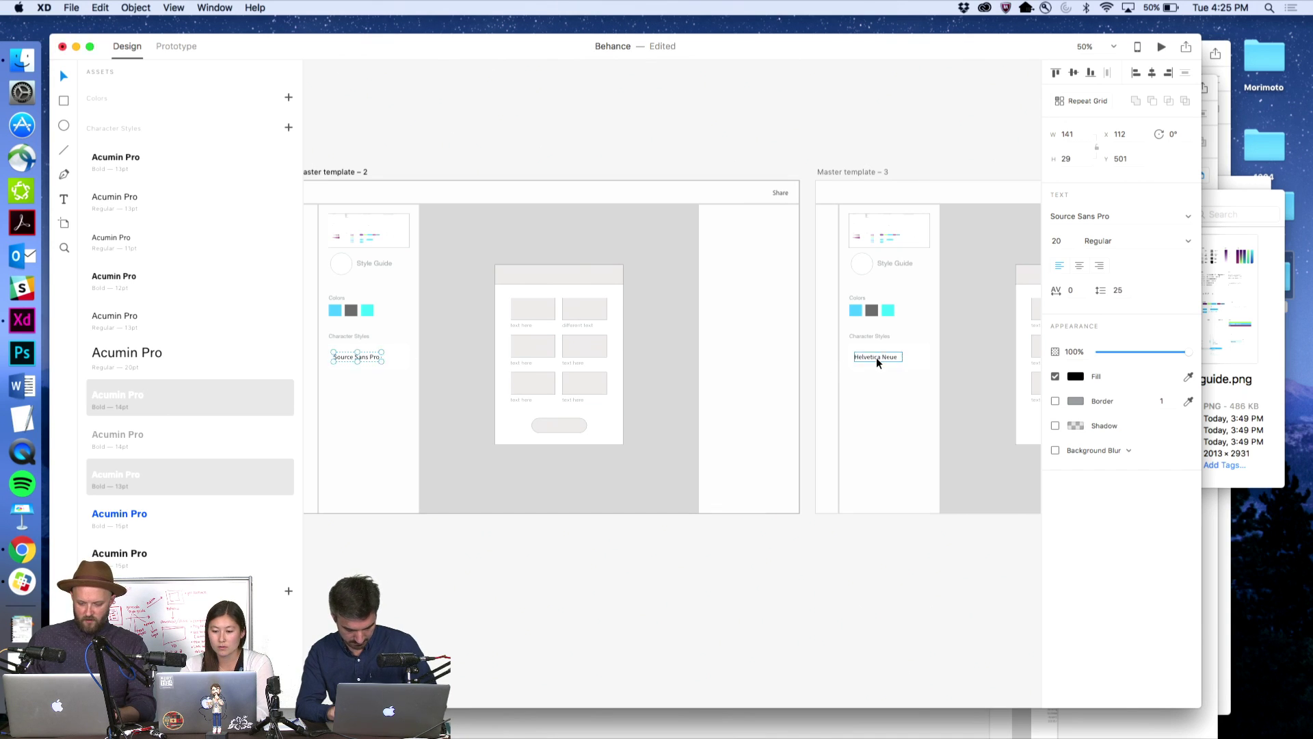
- Change the wording of the Character Styles sample in Master template – 3 to "Source Sans Pro"
{"action": "double_click", "coordinate": [877, 358]}
{"action": "type", "text": "Source Sans"}
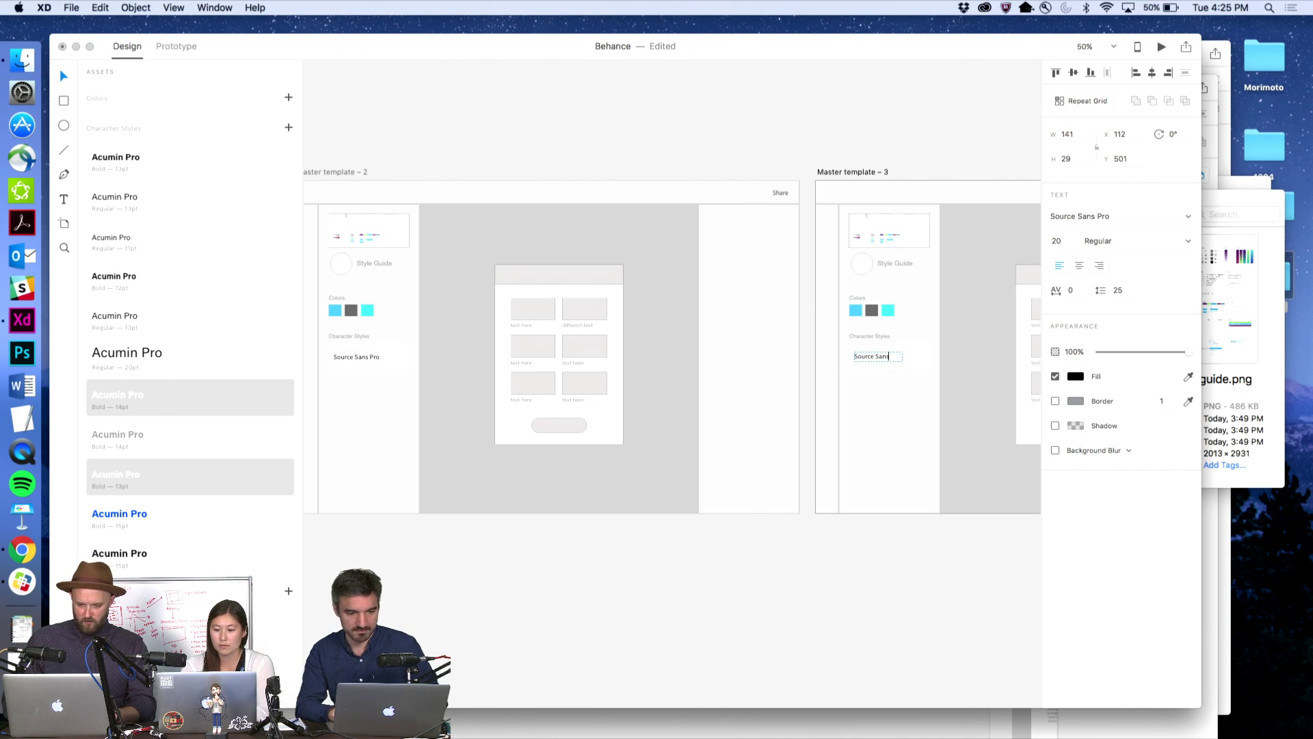
{"action": "type", "text": " pr"}
{"action": "key", "text": "BackSpace"}
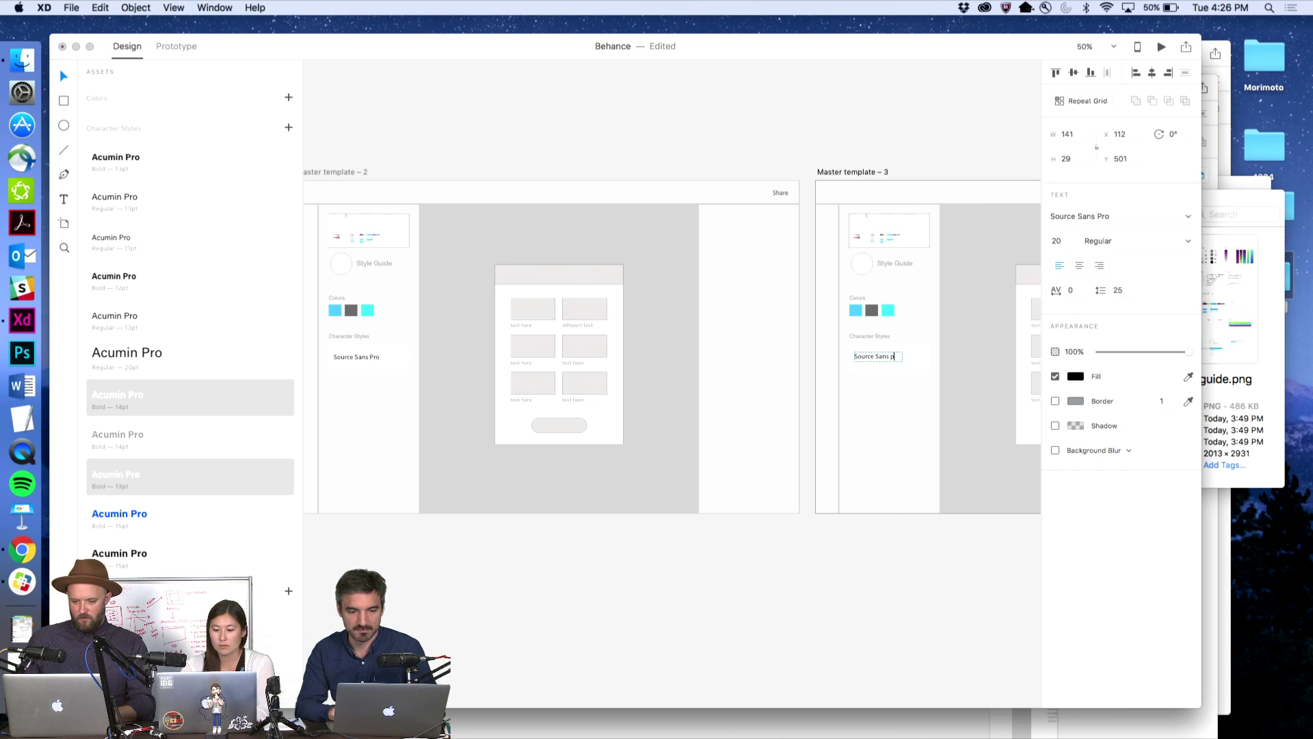
{"action": "key", "text": "Escape"}
{"action": "key", "text": "Escape"}
- Review the Master template – 1 and Master template – 2 artboards up close, comparing their style guide sidebars and mockups
{"action": "key", "text": "z"}
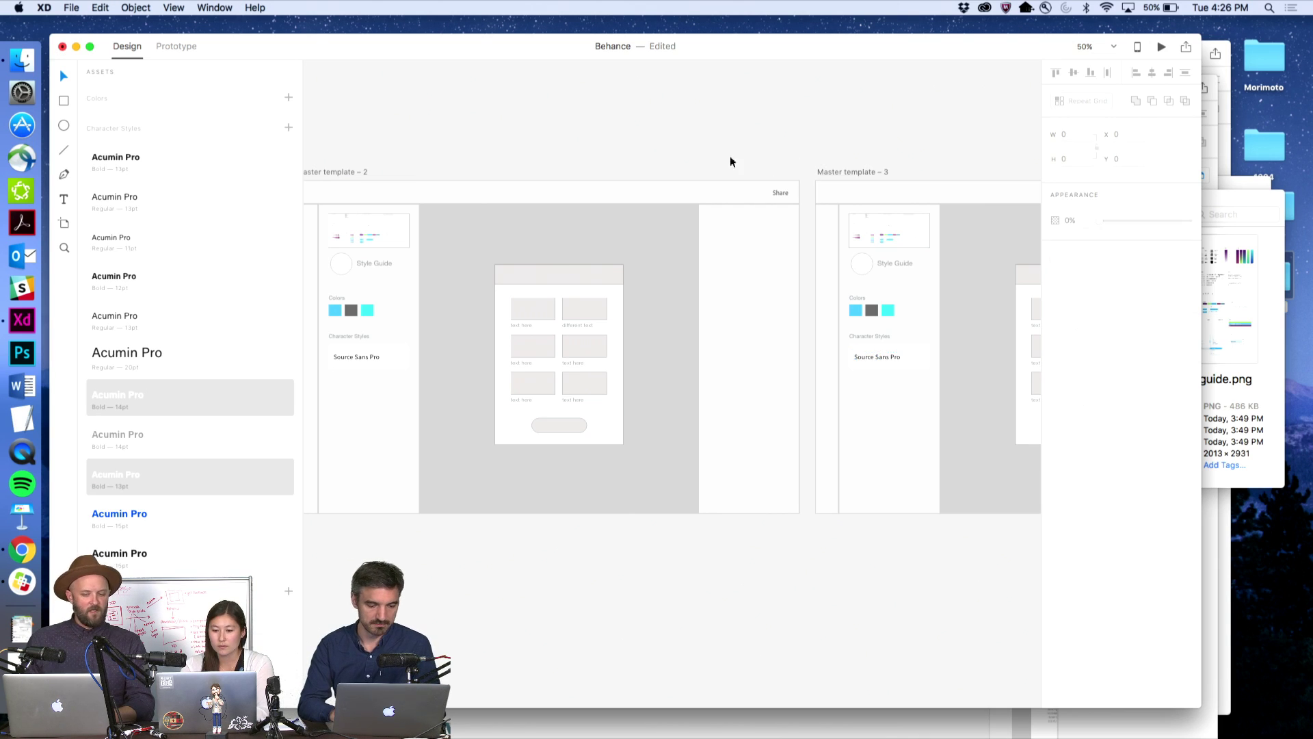
{"action": "left_click", "coordinate": [677, 302], "text": "alt"}
{"action": "scroll", "coordinate": [677, 301], "scroll_direction": "left", "scroll_amount": 3}
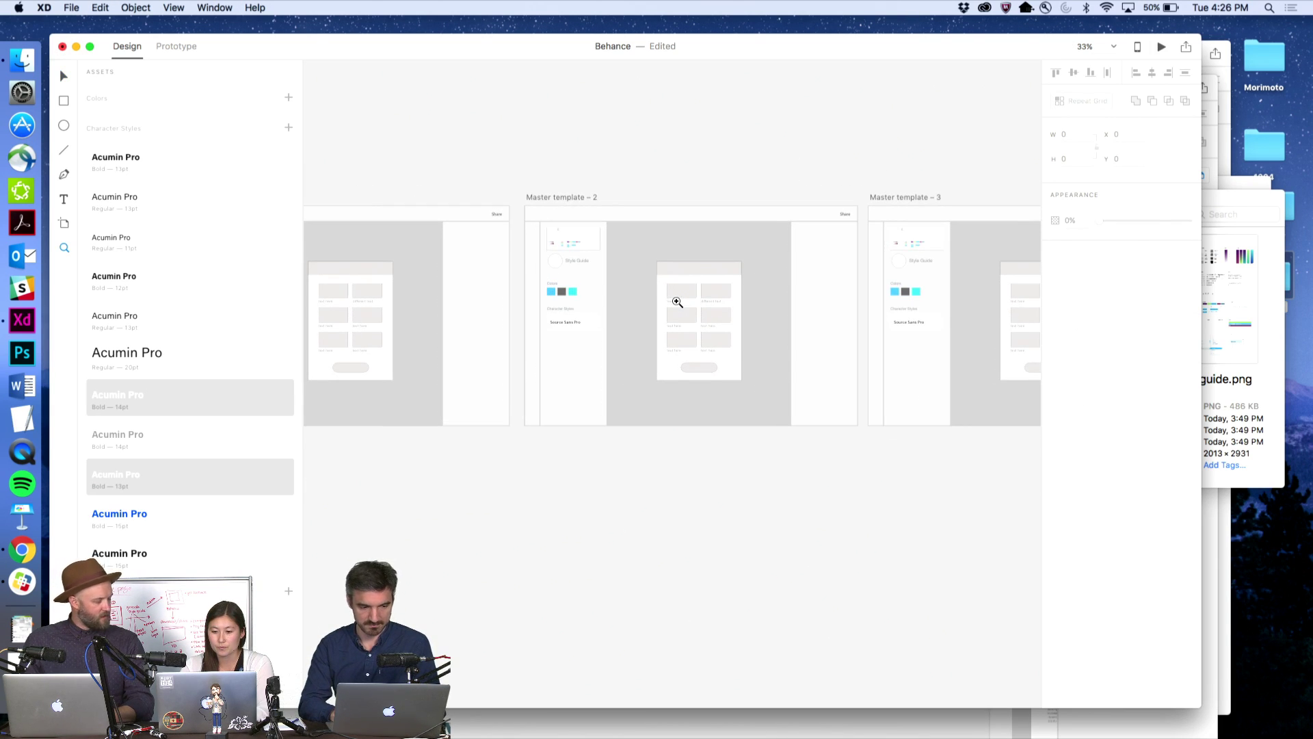
{"action": "key", "text": "v"}
{"action": "scroll", "coordinate": [669, 203], "scroll_direction": "left", "scroll_amount": 5}
{"action": "key", "text": "z"}
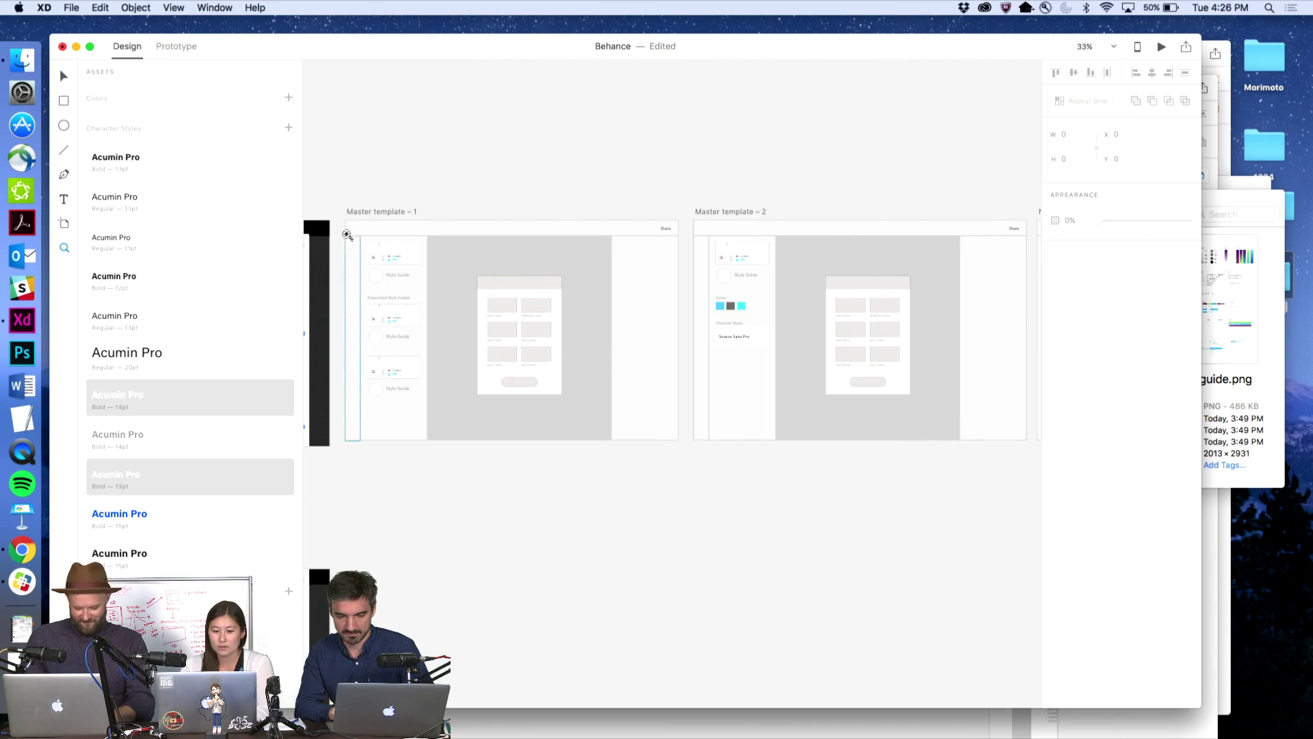
{"action": "left_click_drag", "start_coordinate": [340, 214], "coordinate": [692, 434]}
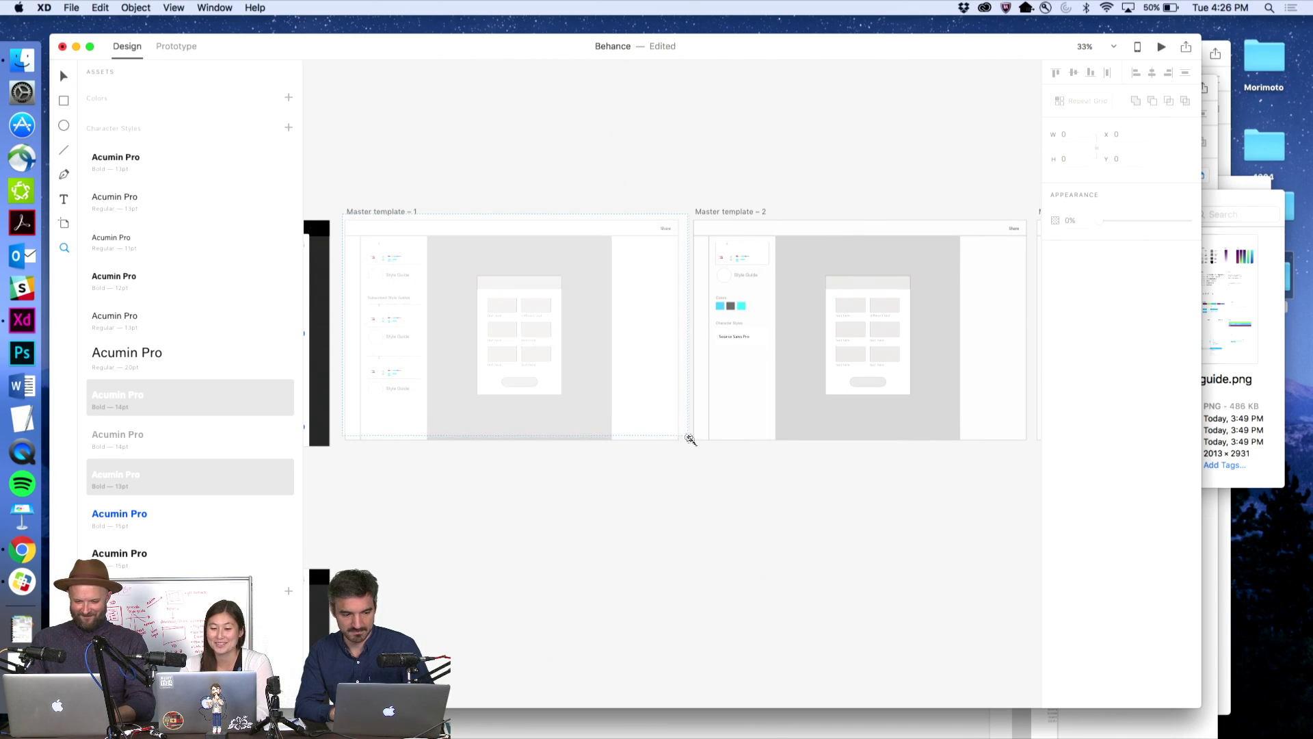
{"action": "key", "text": "v"}
{"action": "scroll", "coordinate": [864, 446], "scroll_direction": "right", "scroll_amount": 2}
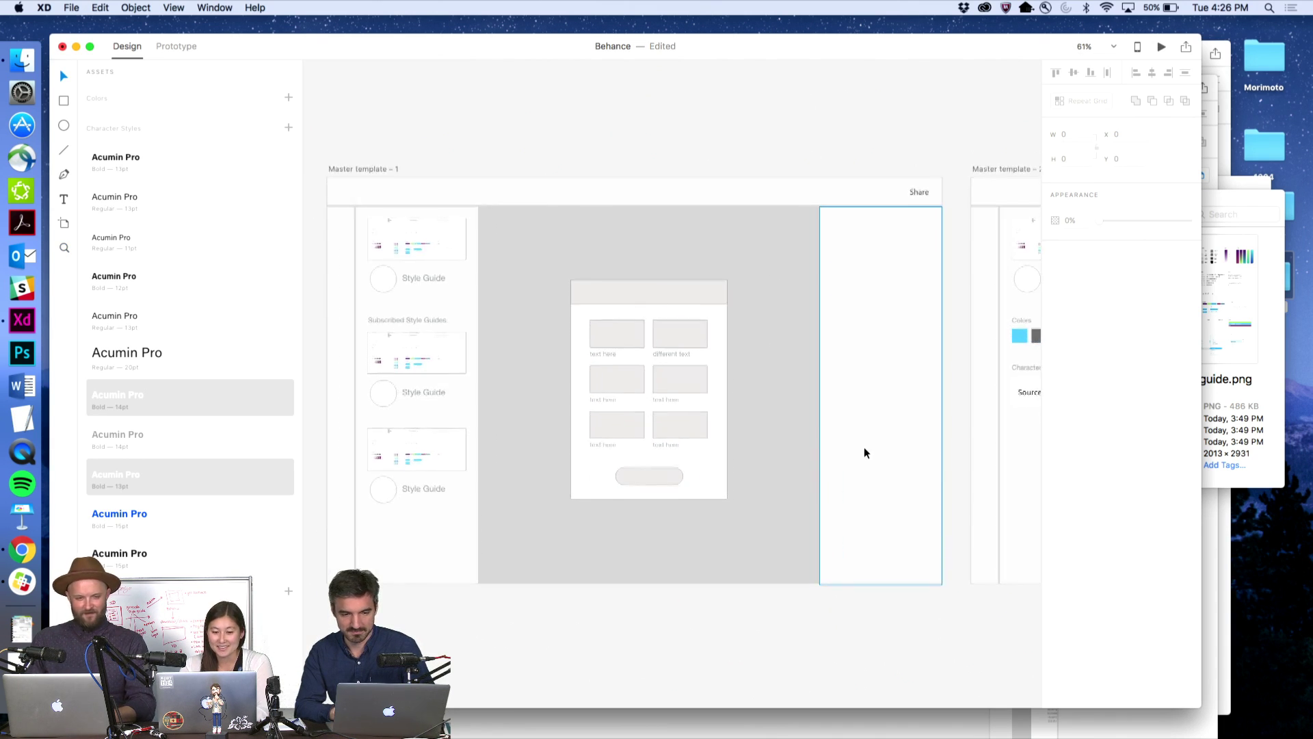
{"action": "scroll", "coordinate": [864, 446], "scroll_direction": "right", "scroll_amount": 10}
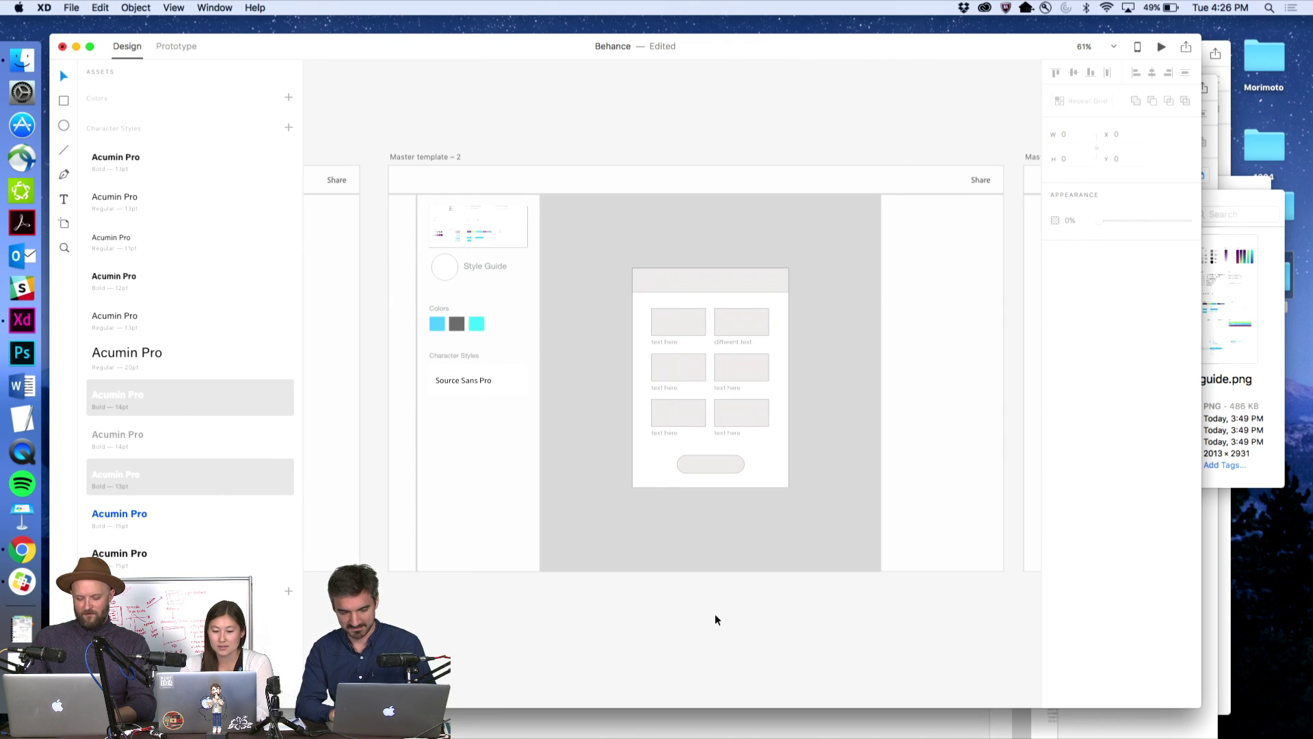
{"action": "key", "text": "z"}
{"action": "left_click", "coordinate": [659, 448], "text": "alt"}
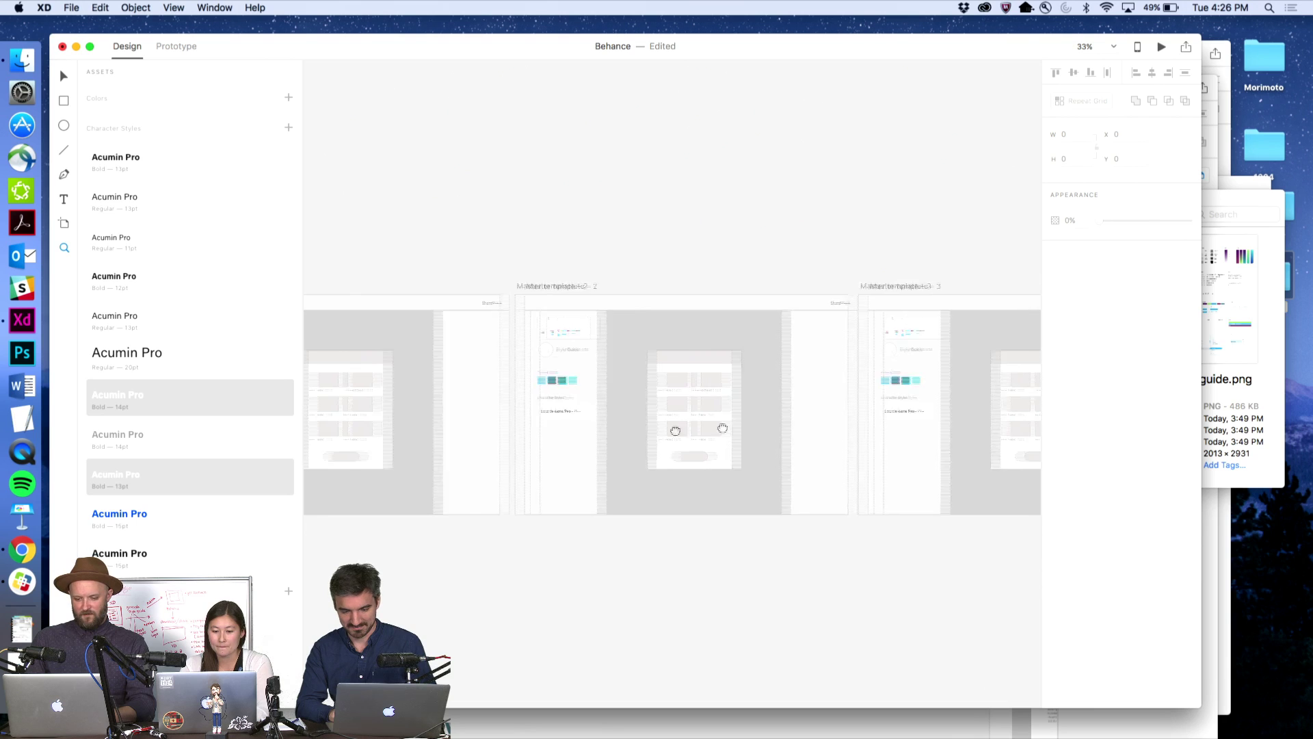
{"action": "left_click_drag", "start_coordinate": [669, 428], "coordinate": [931, 369]}
- Inspect the prototype links leading to Master template – 1 and Master template – 2, then return to design mode with Master template – 2 in view
{"action": "left_click", "coordinate": [176, 46]}
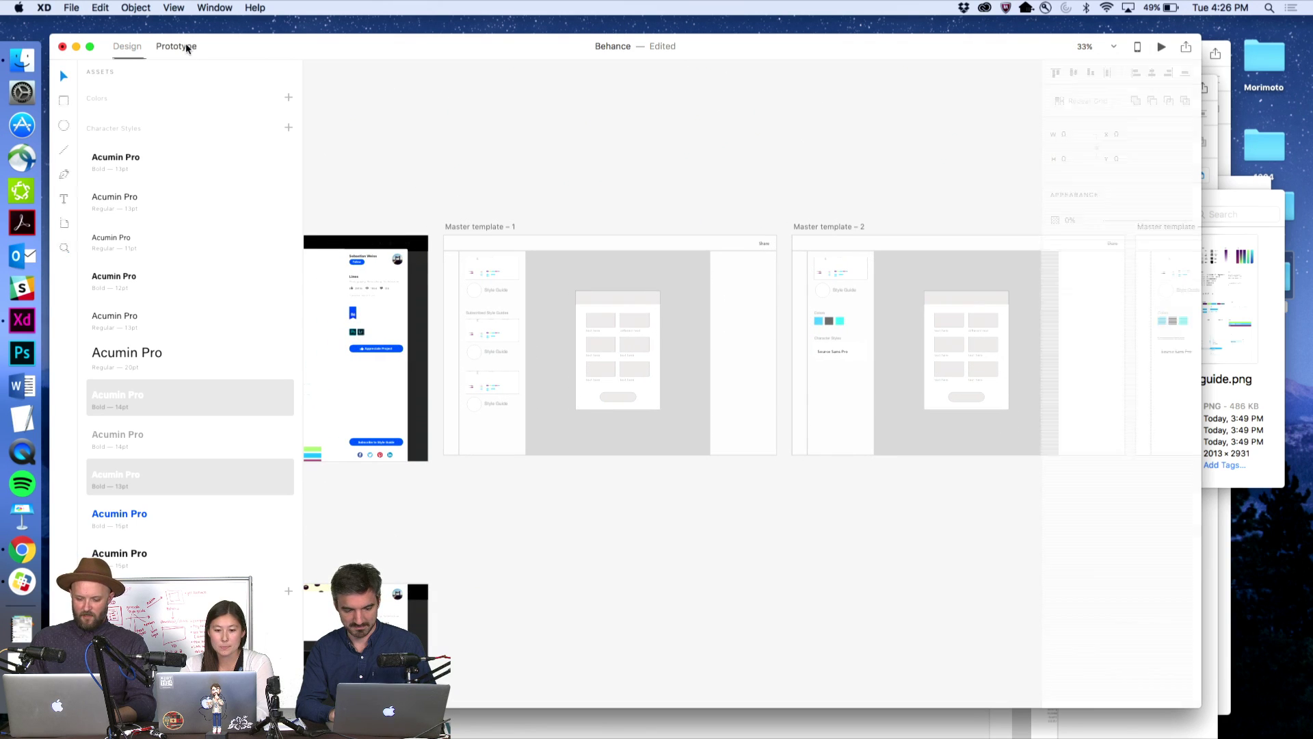
{"action": "left_click", "coordinate": [387, 403]}
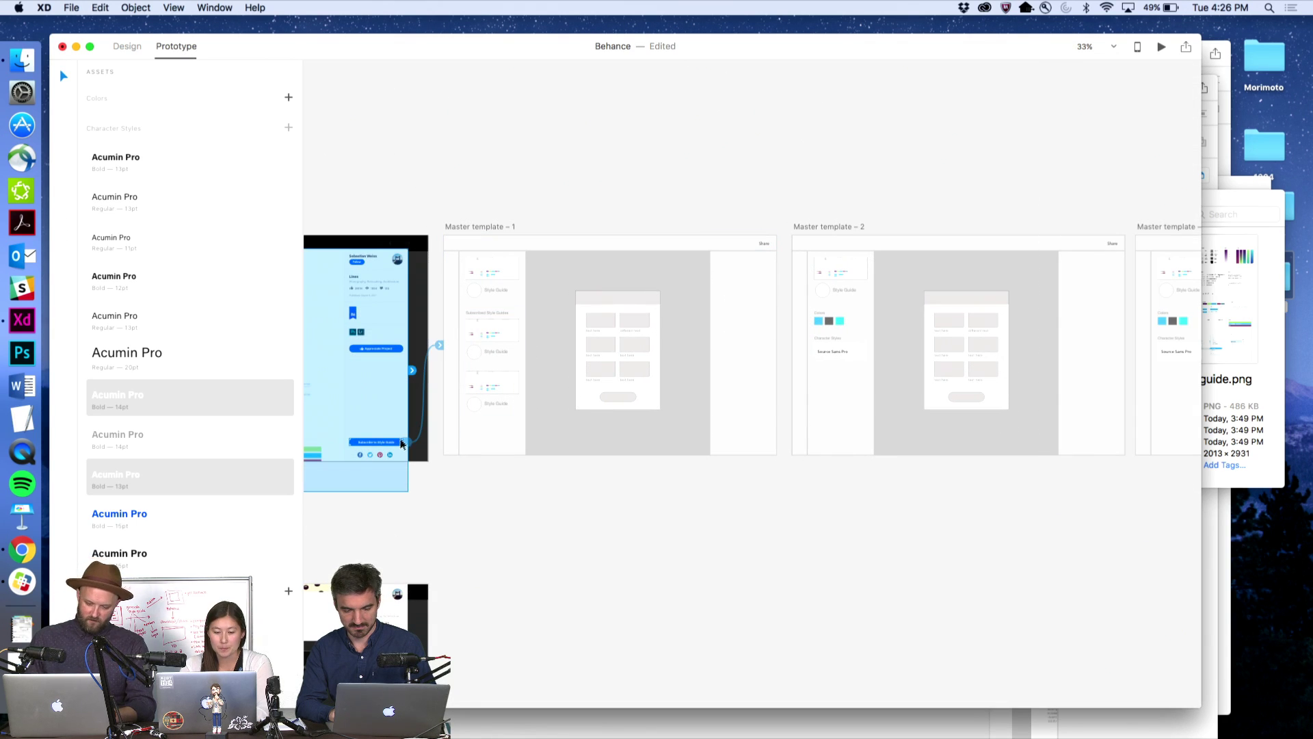
{"action": "left_click", "coordinate": [495, 333]}
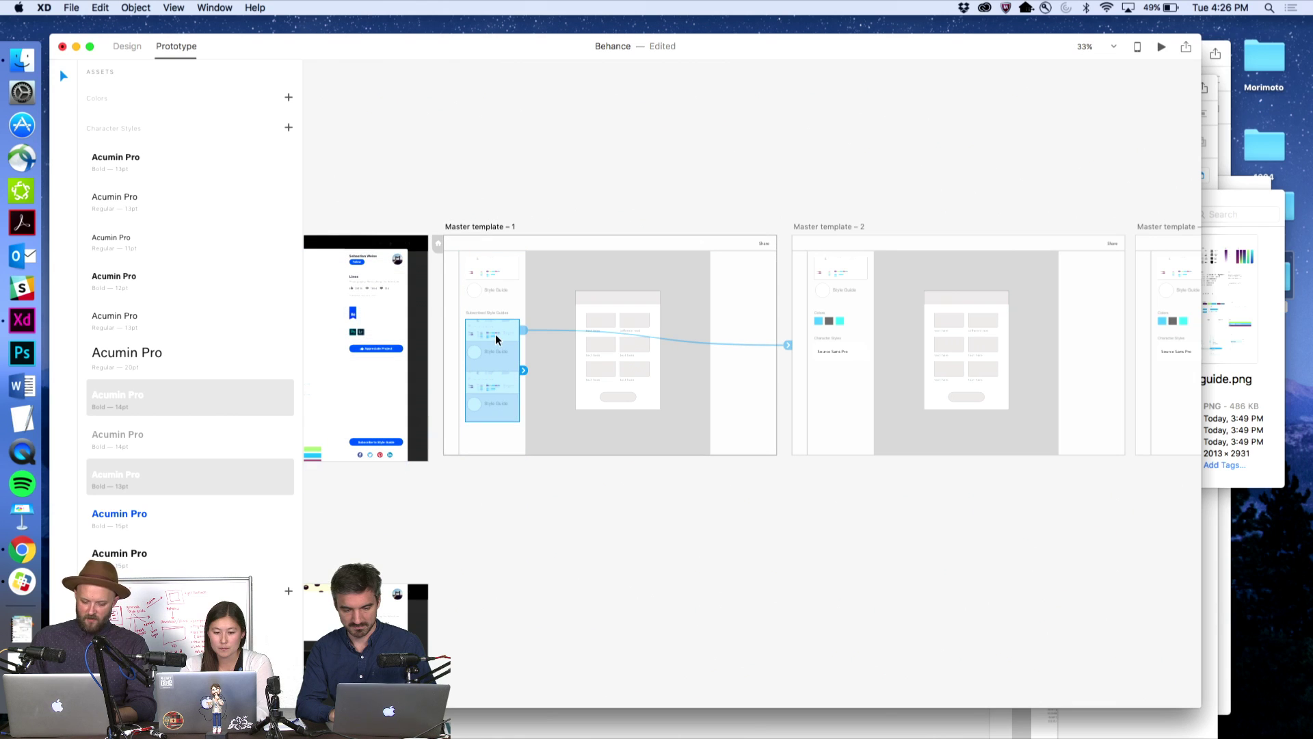
{"action": "scroll", "coordinate": [740, 343], "scroll_direction": "right", "scroll_amount": 5}
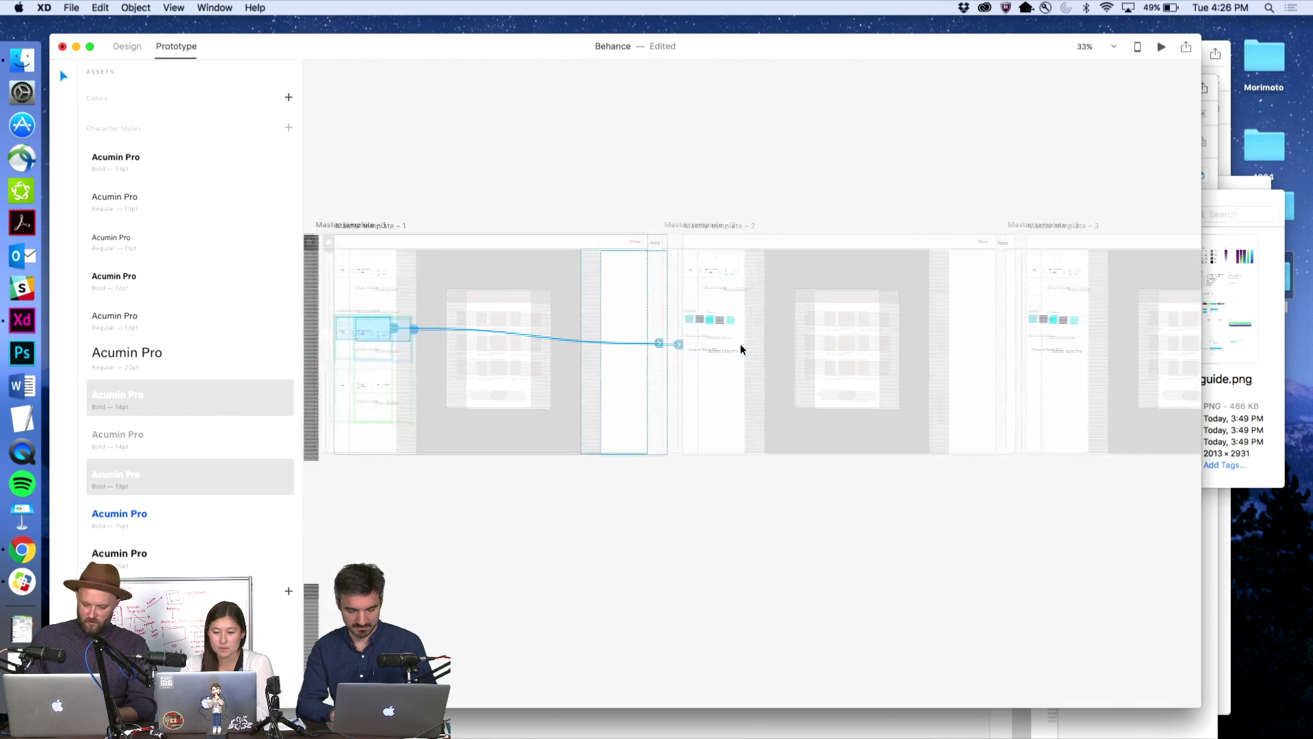
{"action": "scroll", "coordinate": [740, 349], "scroll_direction": "right", "scroll_amount": 2}
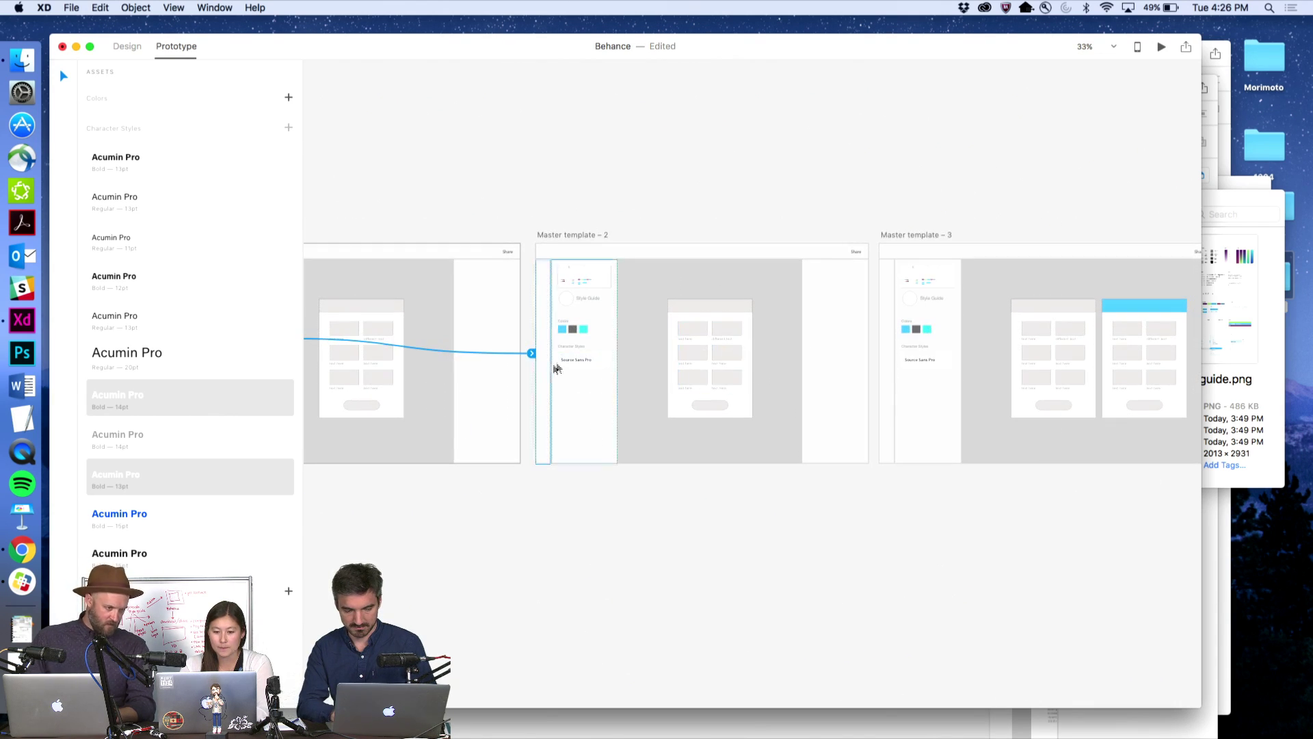
{"action": "left_click", "coordinate": [586, 360]}
{"action": "left_click", "coordinate": [597, 361]}
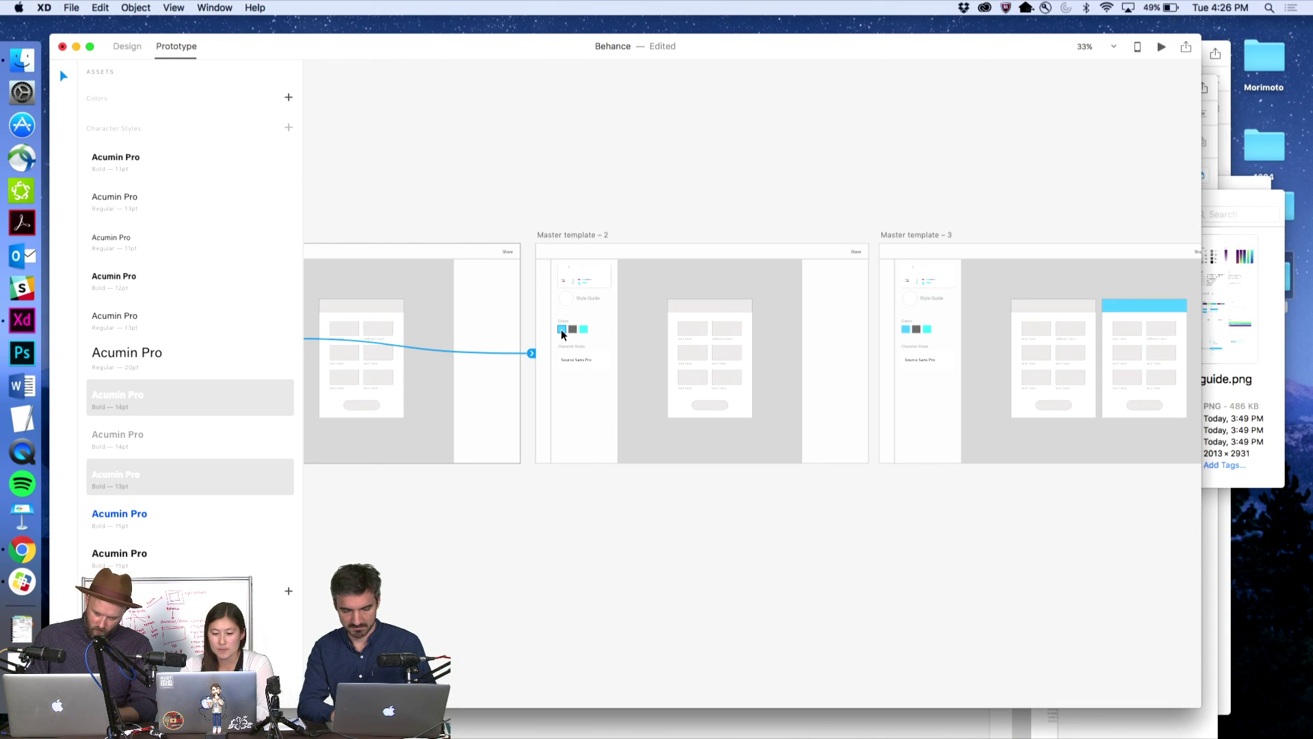
{"action": "left_click", "coordinate": [541, 197]}
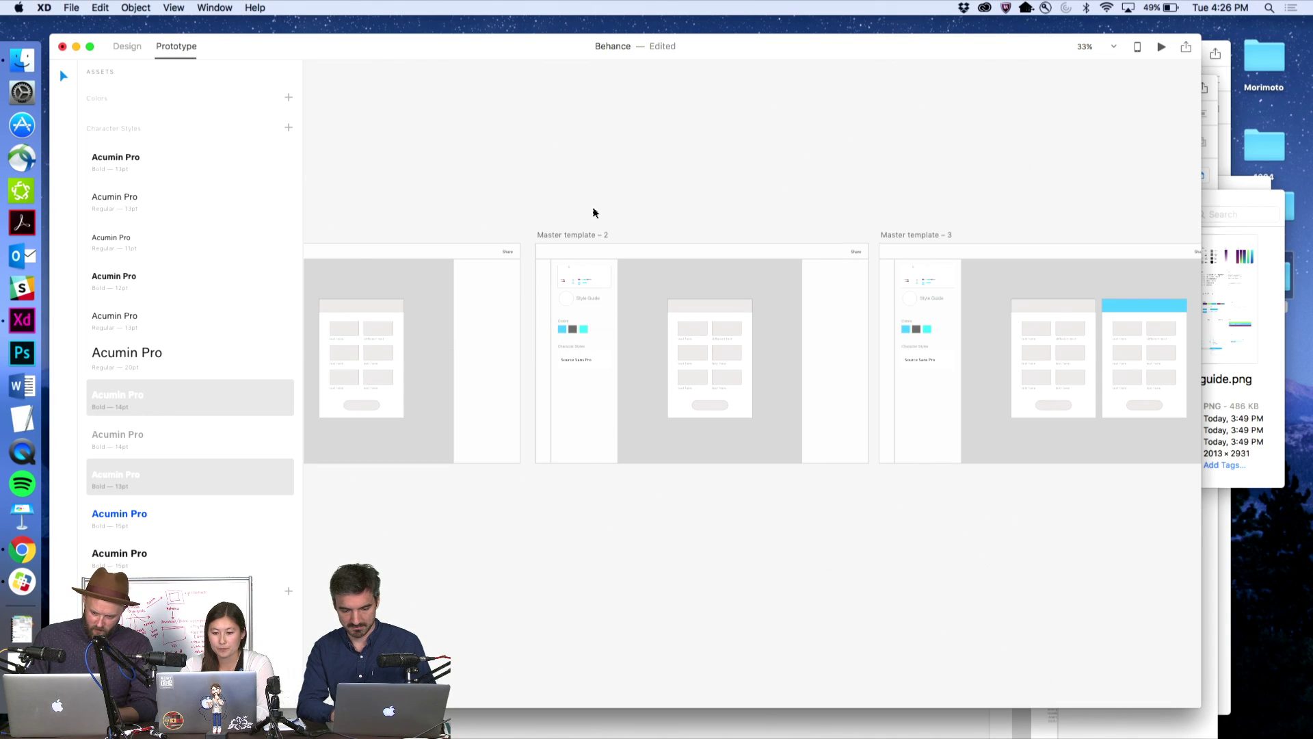
{"action": "left_click", "coordinate": [133, 48]}
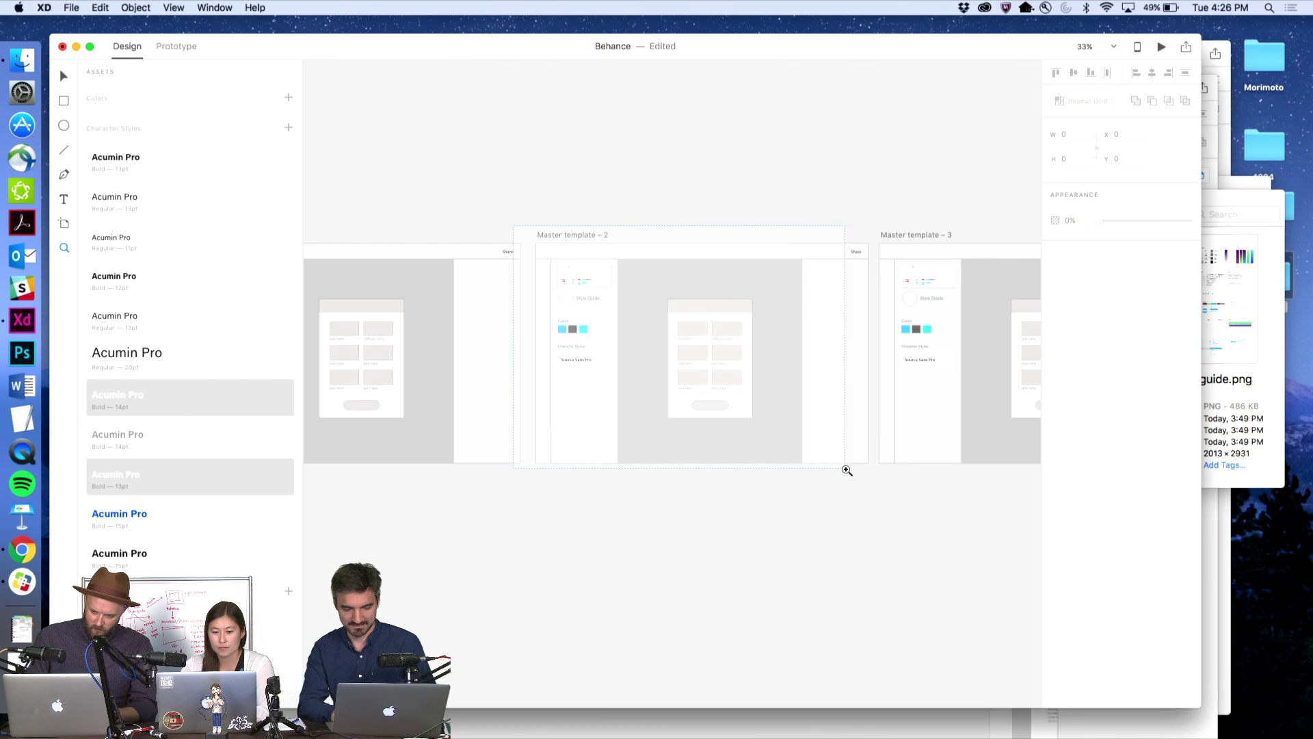
{"action": "scroll", "coordinate": [847, 469], "scroll_direction": "up", "scroll_amount": 5}
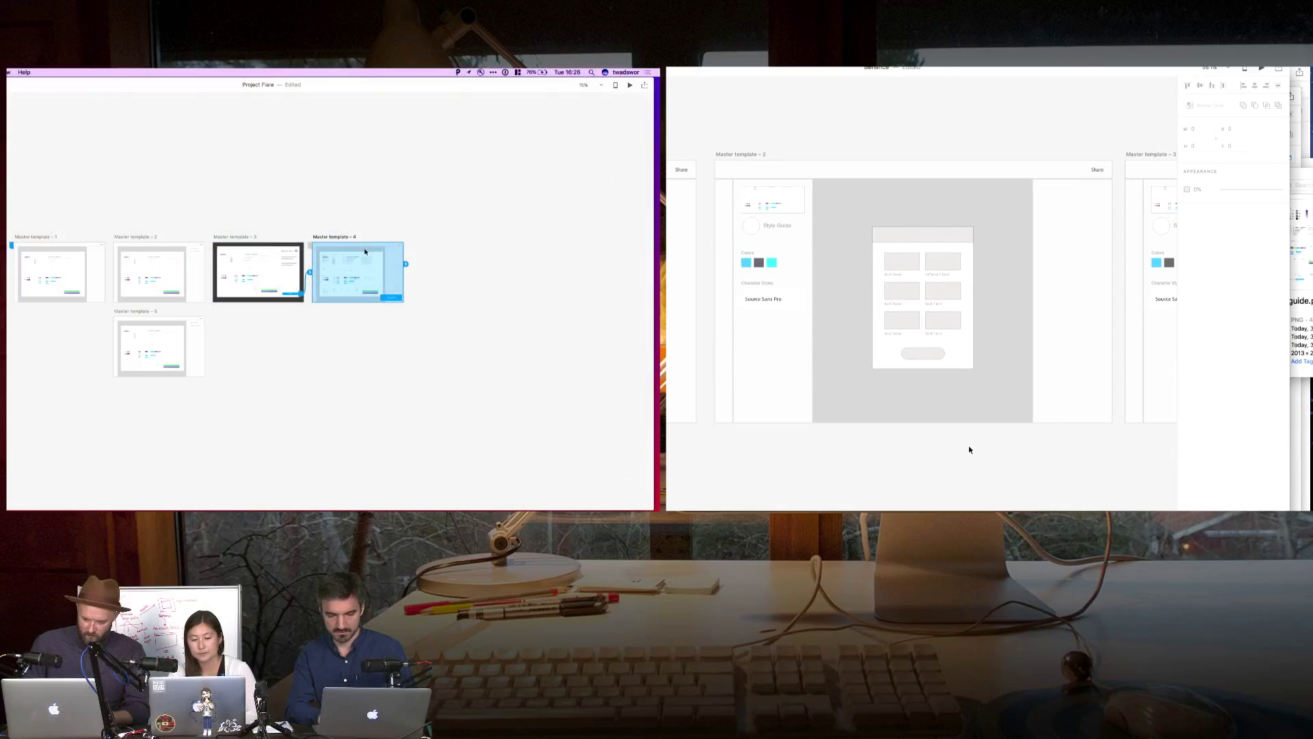
- In the Project Flare document, link the Master template – 4 artboard to Master template – 1 with a Dissolve transition and Ease Out easing
{"action": "left_click_drag", "start_coordinate": [406, 264], "coordinate": [54, 280]}
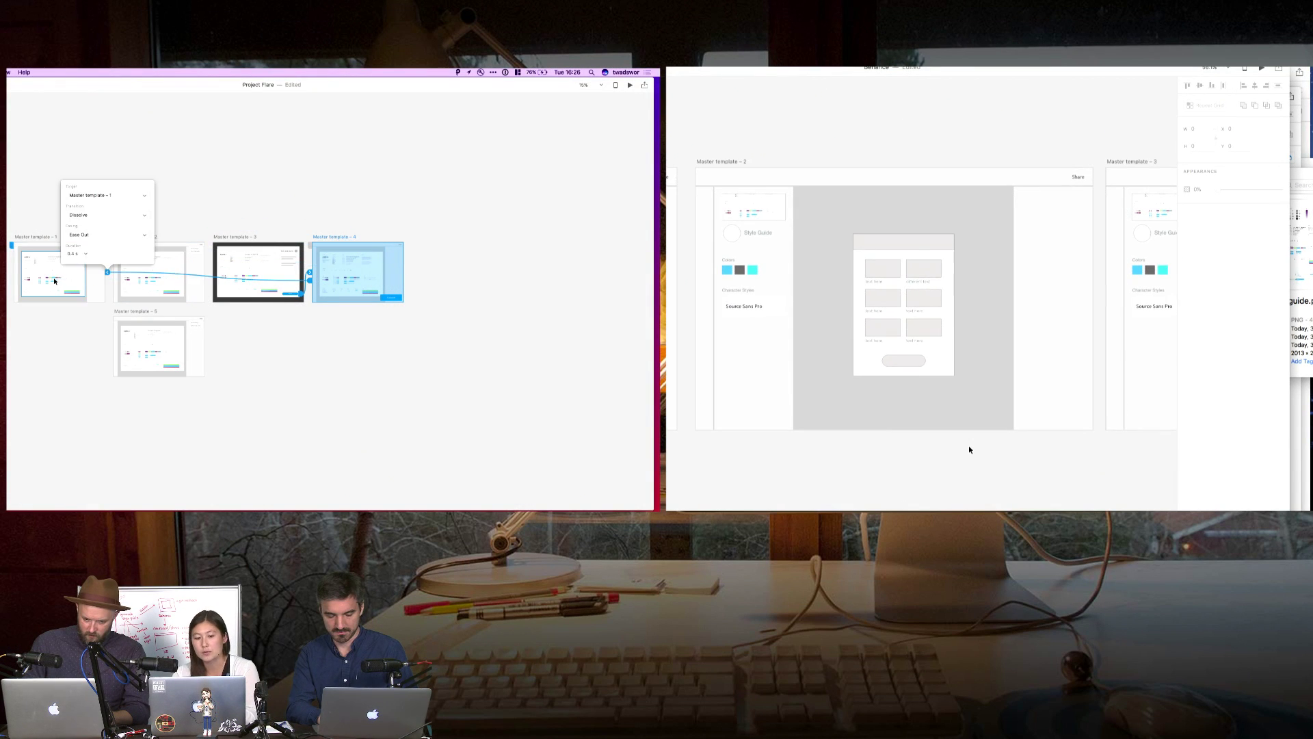
{"action": "left_click", "coordinate": [193, 198]}
- In the Behance document, repeat Master template – 2's Source Sans Pro sample into four vertical rows with Repeat Grid and tighten the spacing between rows
{"action": "scroll", "coordinate": [739, 278], "scroll_direction": "left", "scroll_amount": 10}
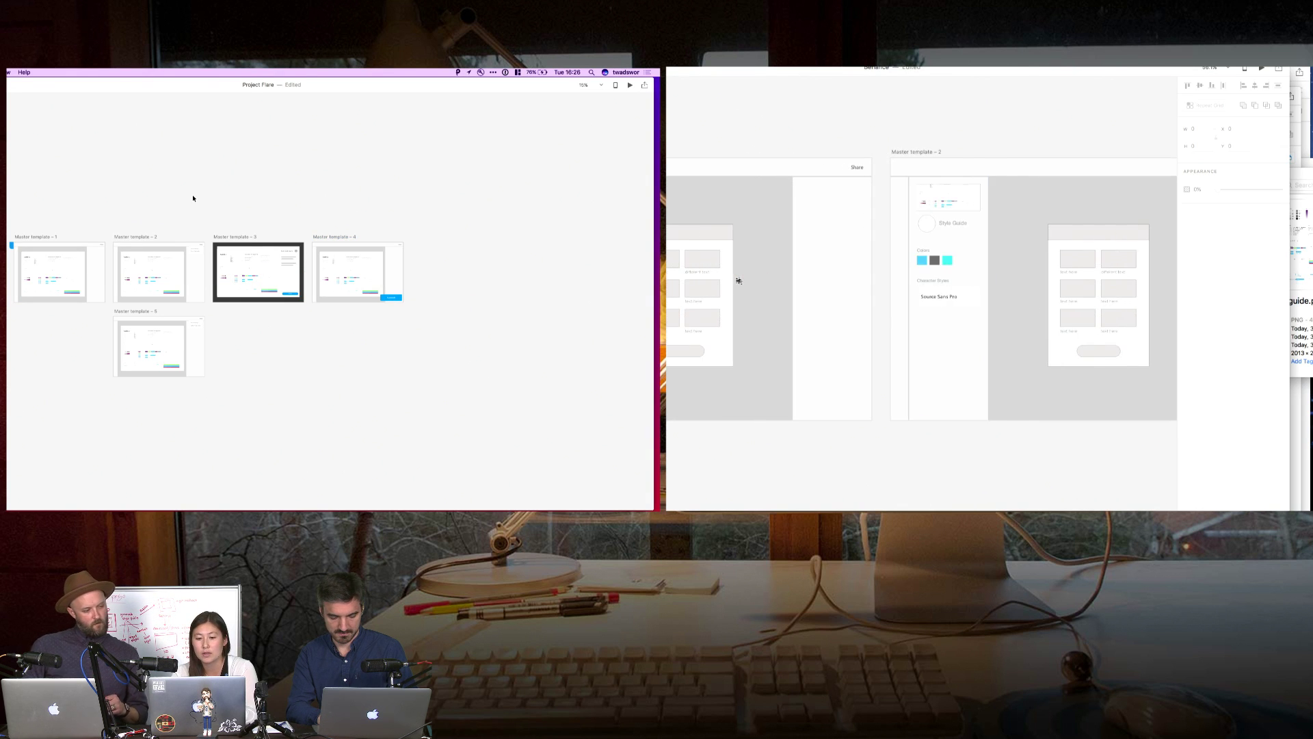
{"action": "scroll", "coordinate": [944, 240], "scroll_direction": "right", "scroll_amount": 10}
{"action": "scroll", "coordinate": [193, 198], "scroll_direction": "right", "scroll_amount": 2}
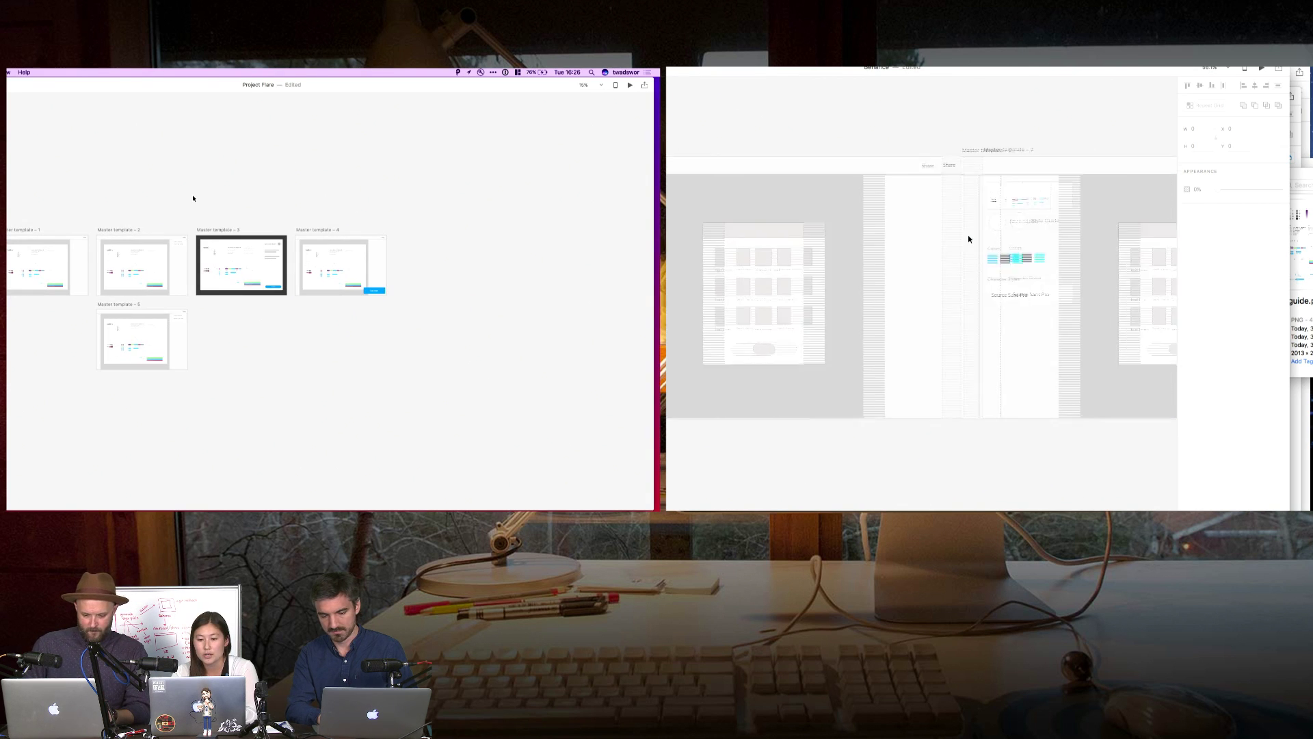
{"action": "scroll", "coordinate": [969, 238], "scroll_direction": "right", "scroll_amount": 3}
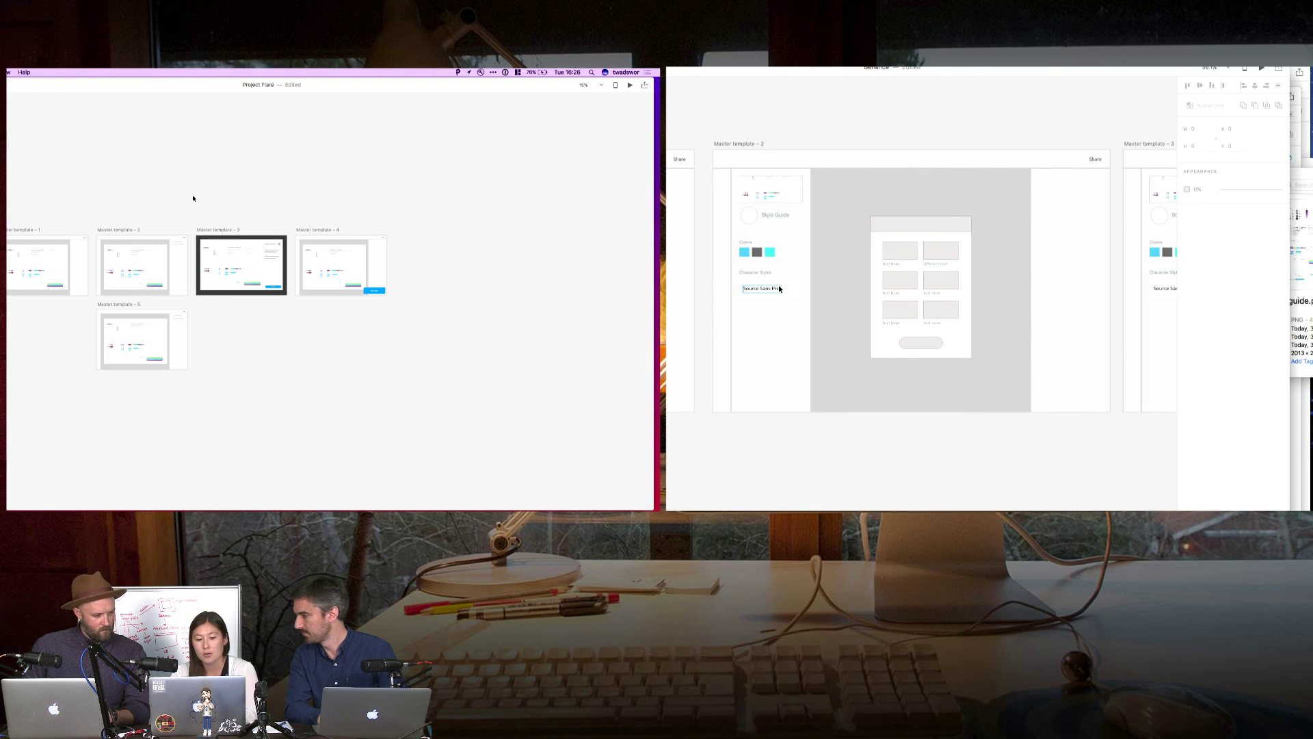
{"action": "left_click", "coordinate": [787, 290]}
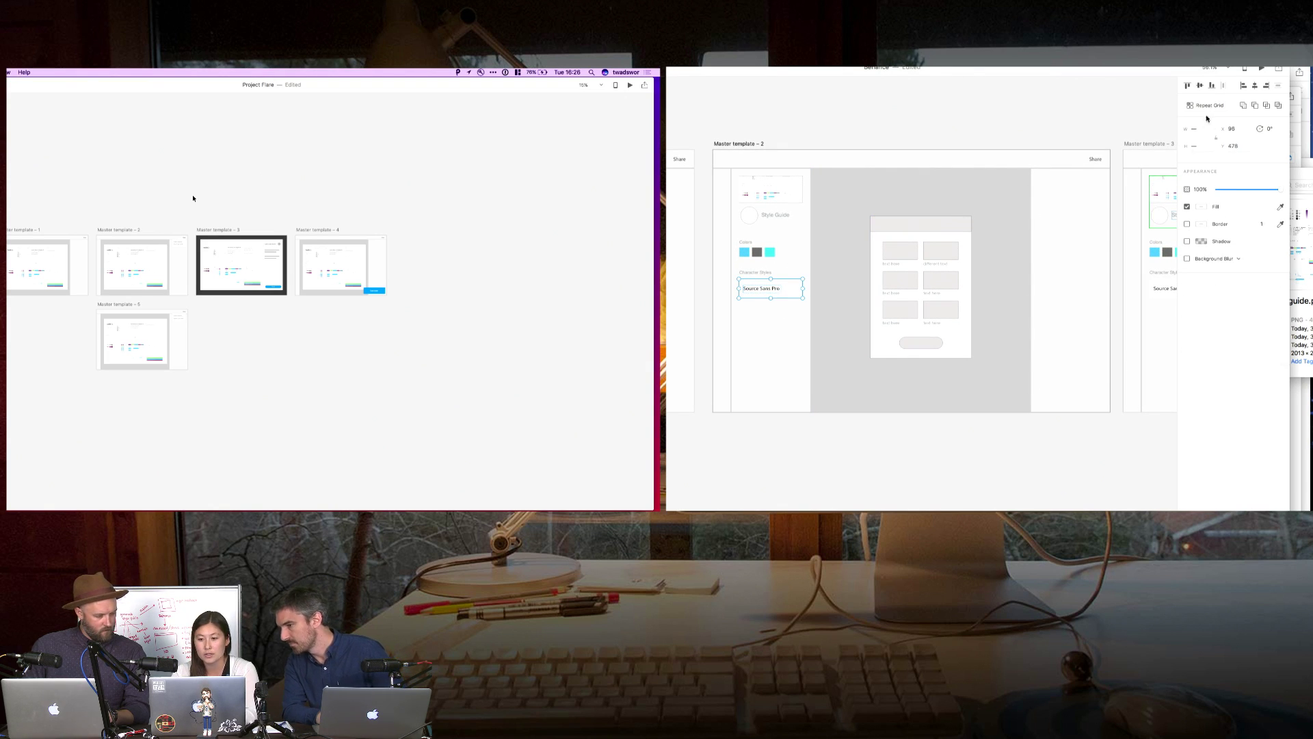
{"action": "left_click", "coordinate": [1207, 106]}
{"action": "left_click_drag", "start_coordinate": [771, 299], "coordinate": [775, 374]}
{"action": "left_click_drag", "start_coordinate": [775, 299], "coordinate": [776, 301]}
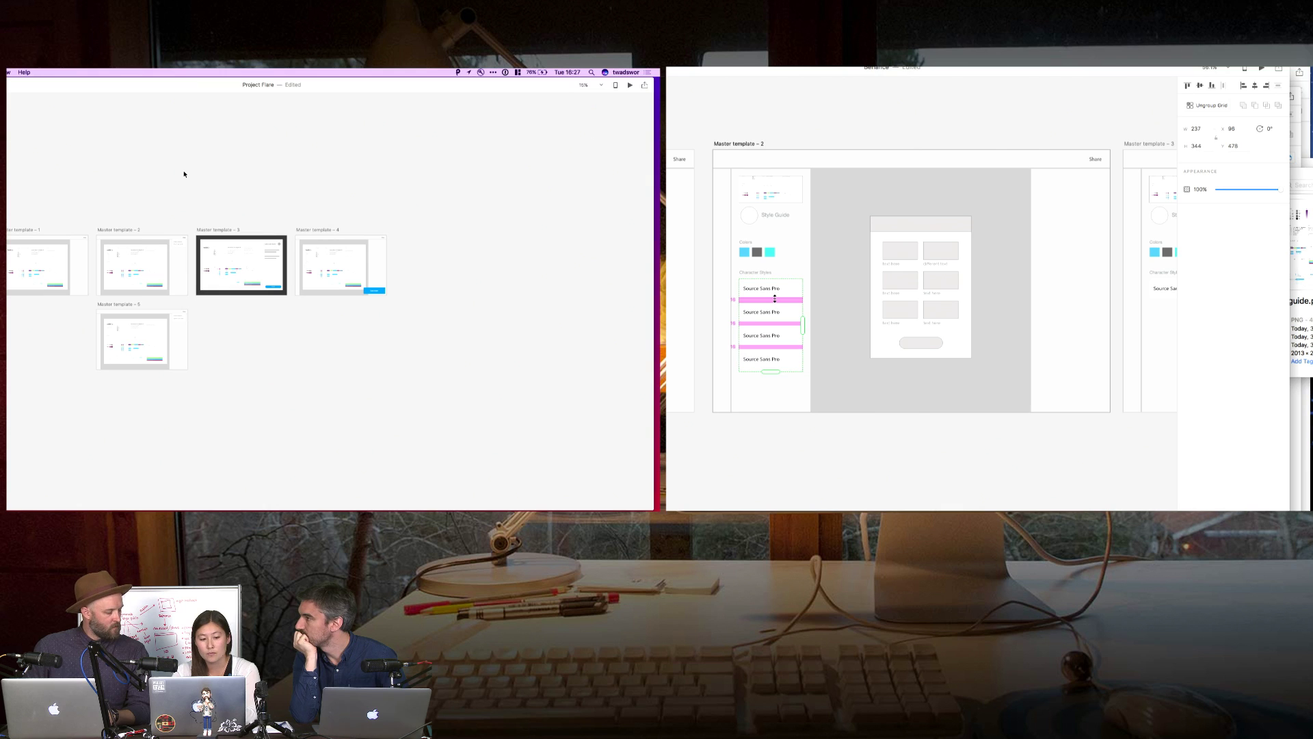
{"action": "left_click_drag", "start_coordinate": [775, 299], "coordinate": [775, 296]}
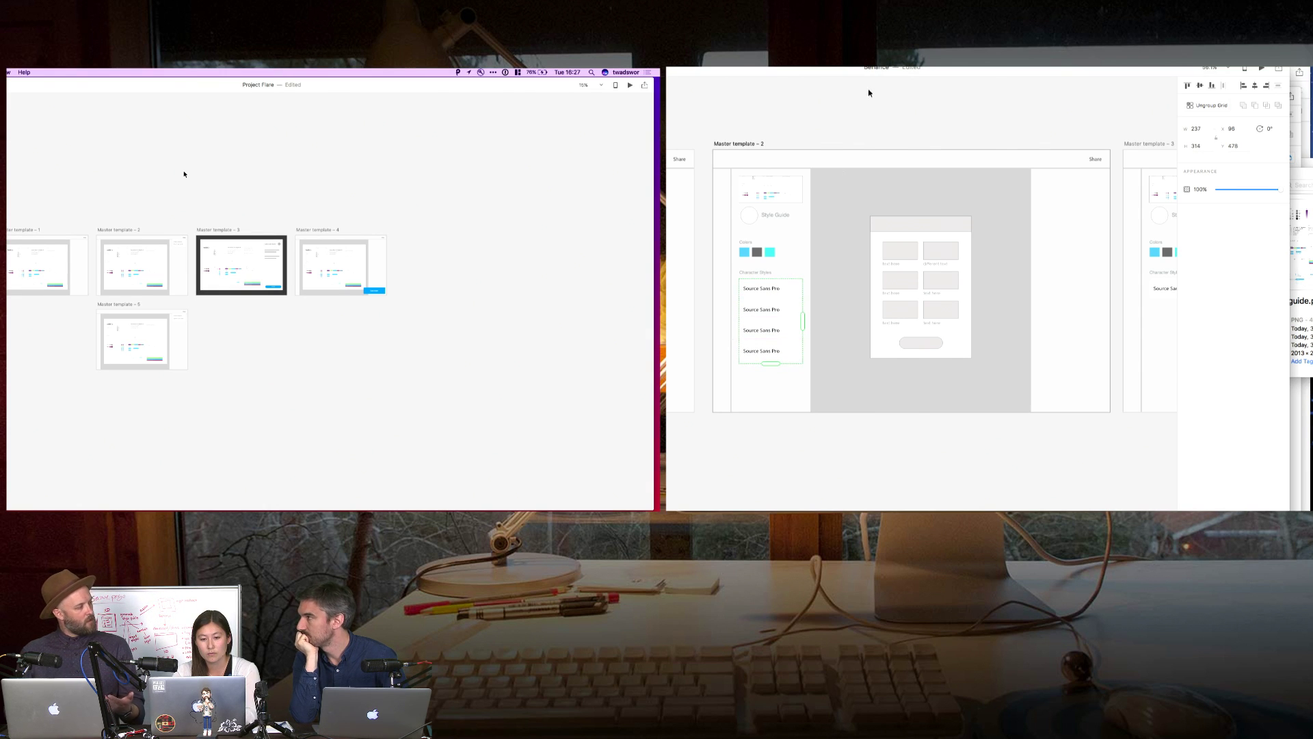
{"action": "left_click", "coordinate": [862, 120]}
- Examine the Project Flare prototype links of Master template – 2, 3 and 4 alongside the style guide list in the Behance document
{"action": "scroll", "coordinate": [876, 133], "scroll_direction": "right", "scroll_amount": 2}
{"action": "scroll", "coordinate": [877, 133], "scroll_direction": "right", "scroll_amount": 1}
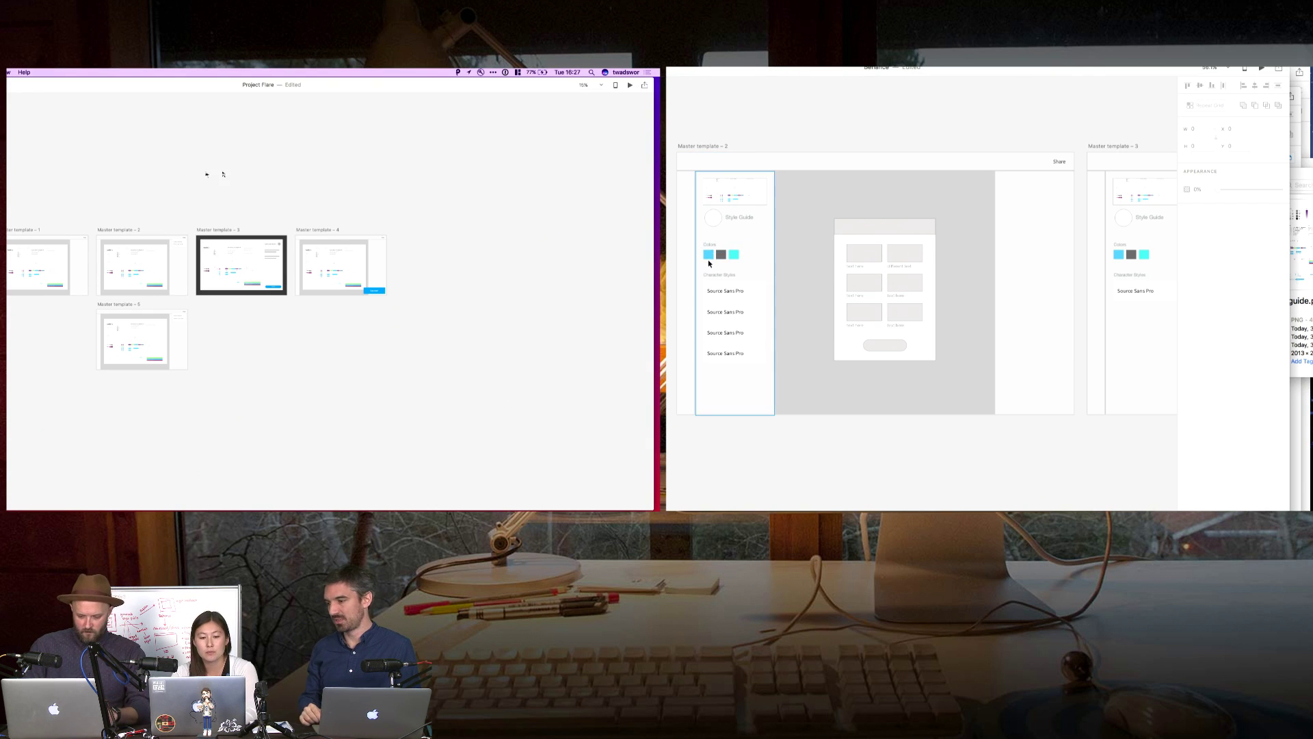
{"action": "scroll", "coordinate": [207, 174], "scroll_direction": "up", "scroll_amount": 5}
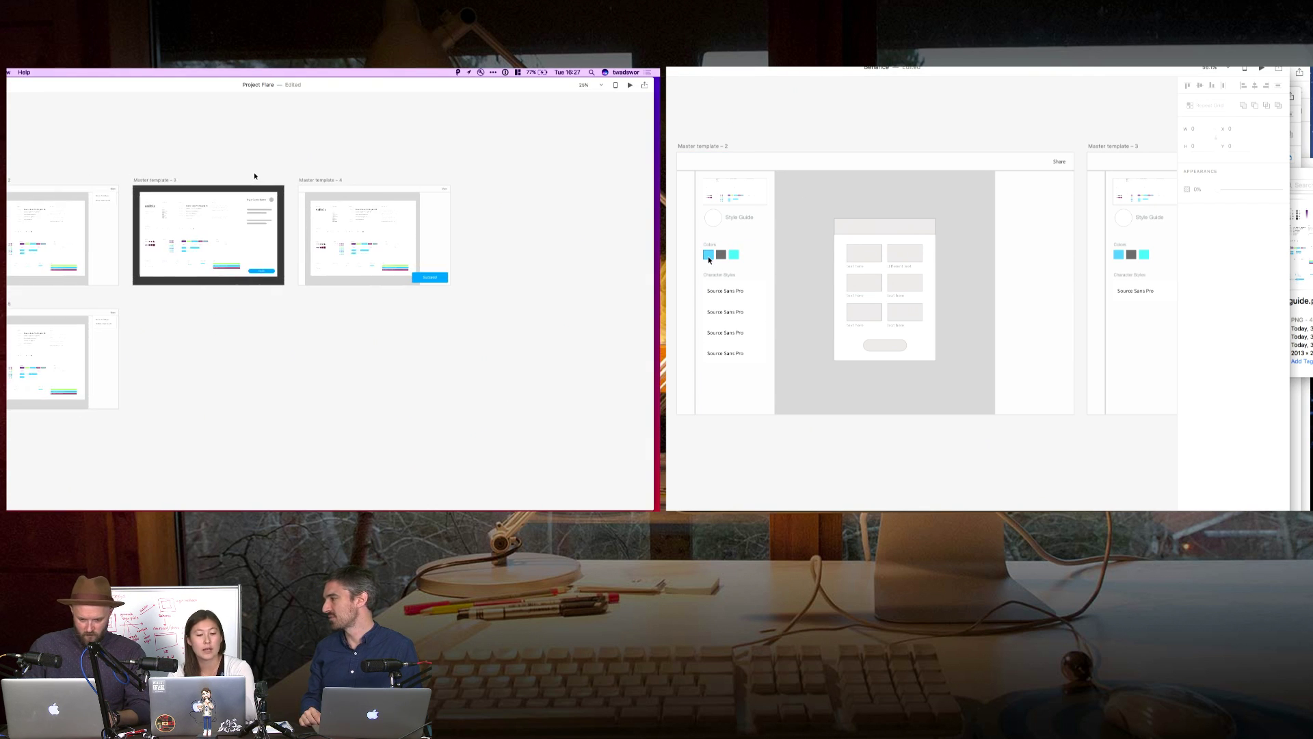
{"action": "scroll", "coordinate": [254, 176], "scroll_direction": "left", "scroll_amount": 5}
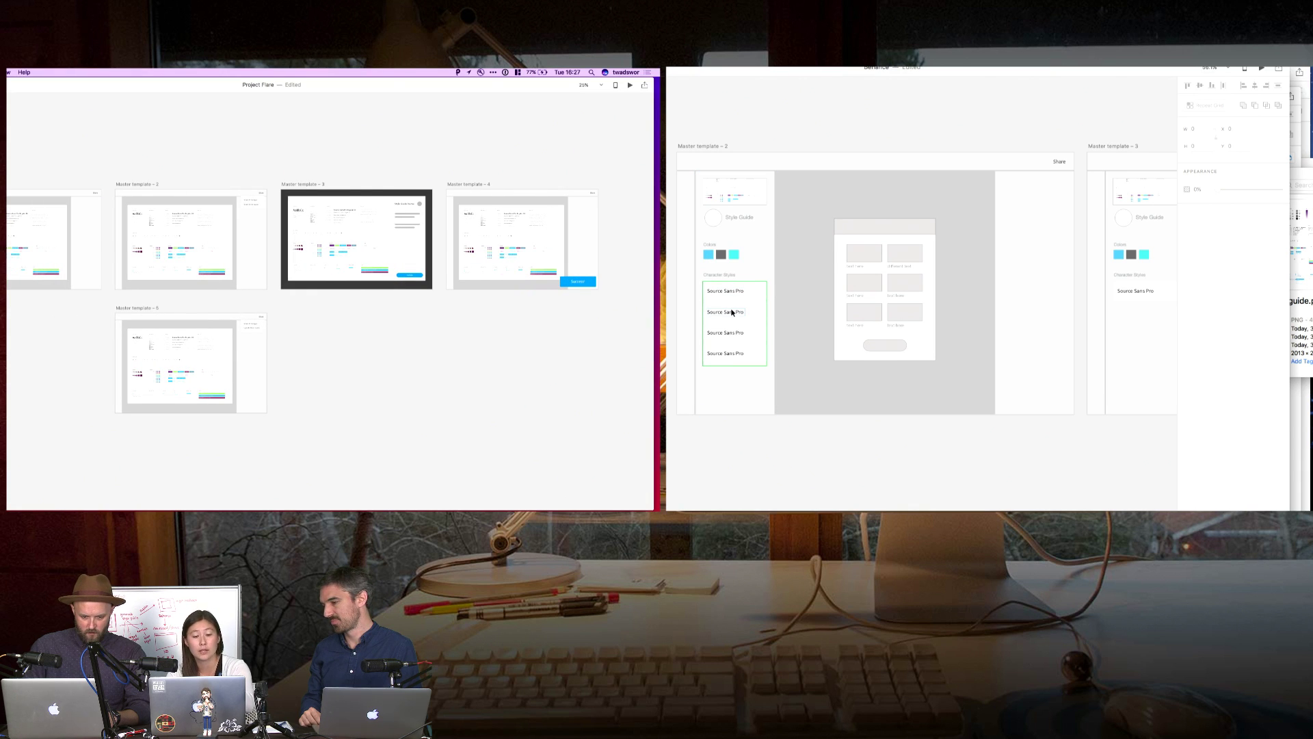
{"action": "left_click", "coordinate": [135, 184]}
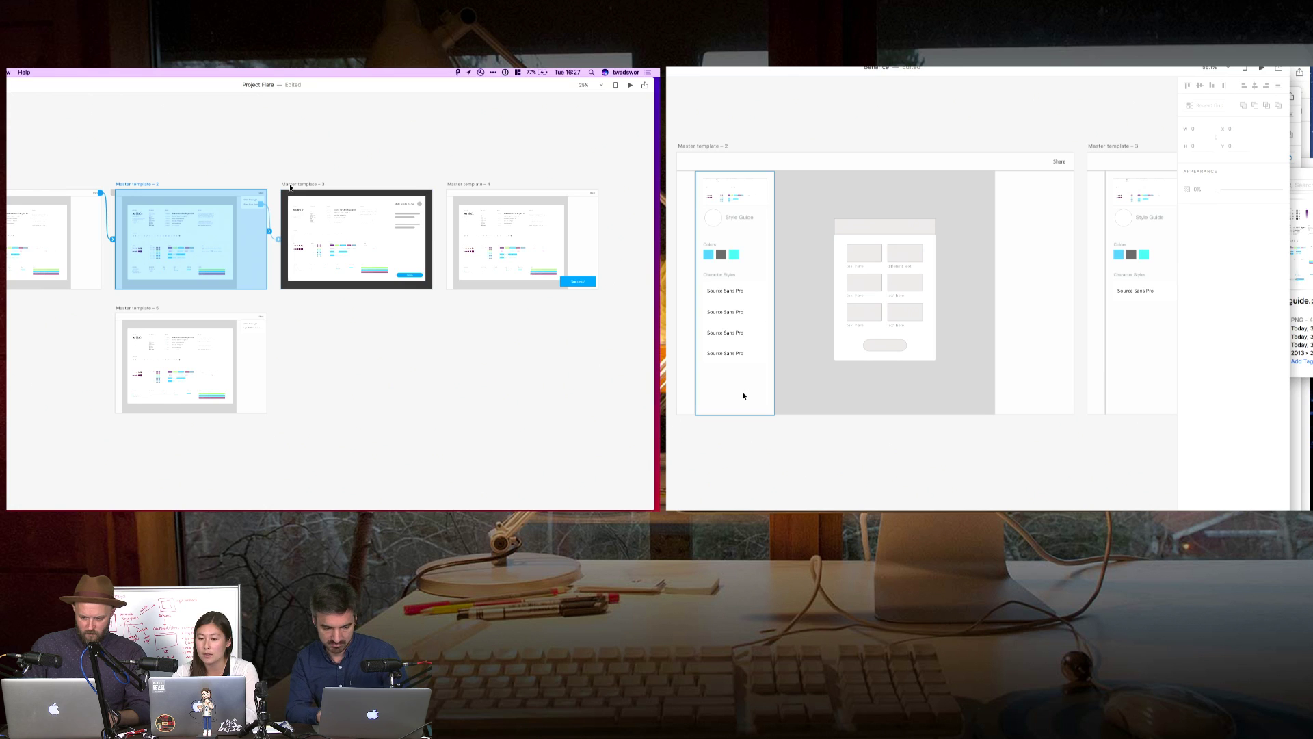
{"action": "left_click", "coordinate": [290, 189]}
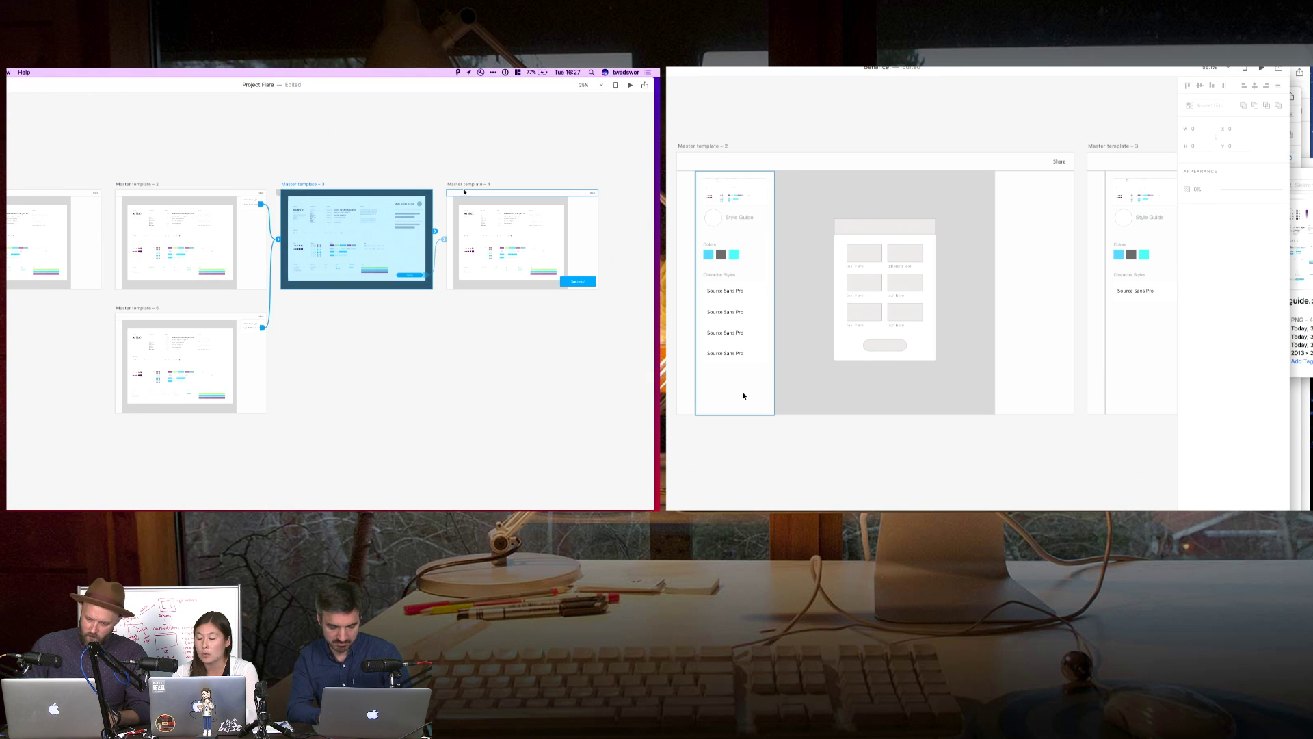
{"action": "left_click", "coordinate": [464, 192]}
{"action": "scroll", "coordinate": [464, 188], "scroll_direction": "right", "scroll_amount": 3}
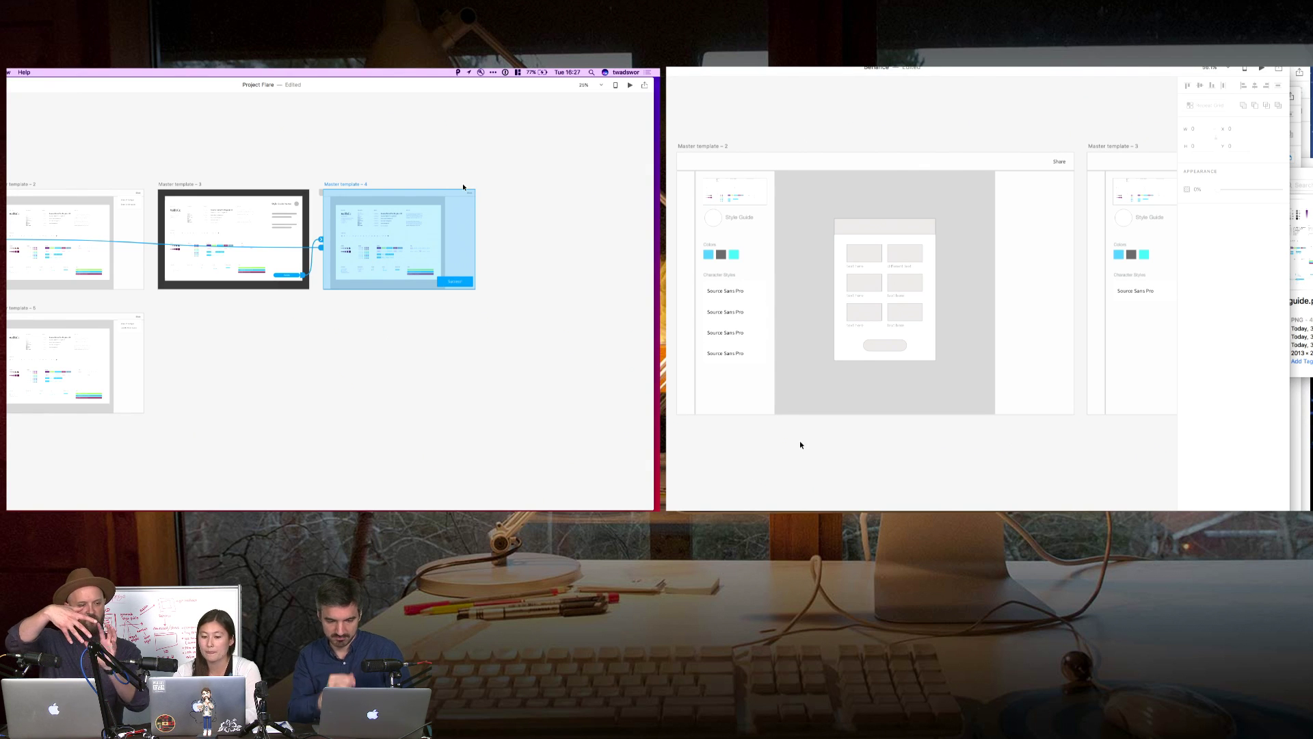
{"action": "scroll", "coordinate": [801, 445], "scroll_direction": "right", "scroll_amount": 3}
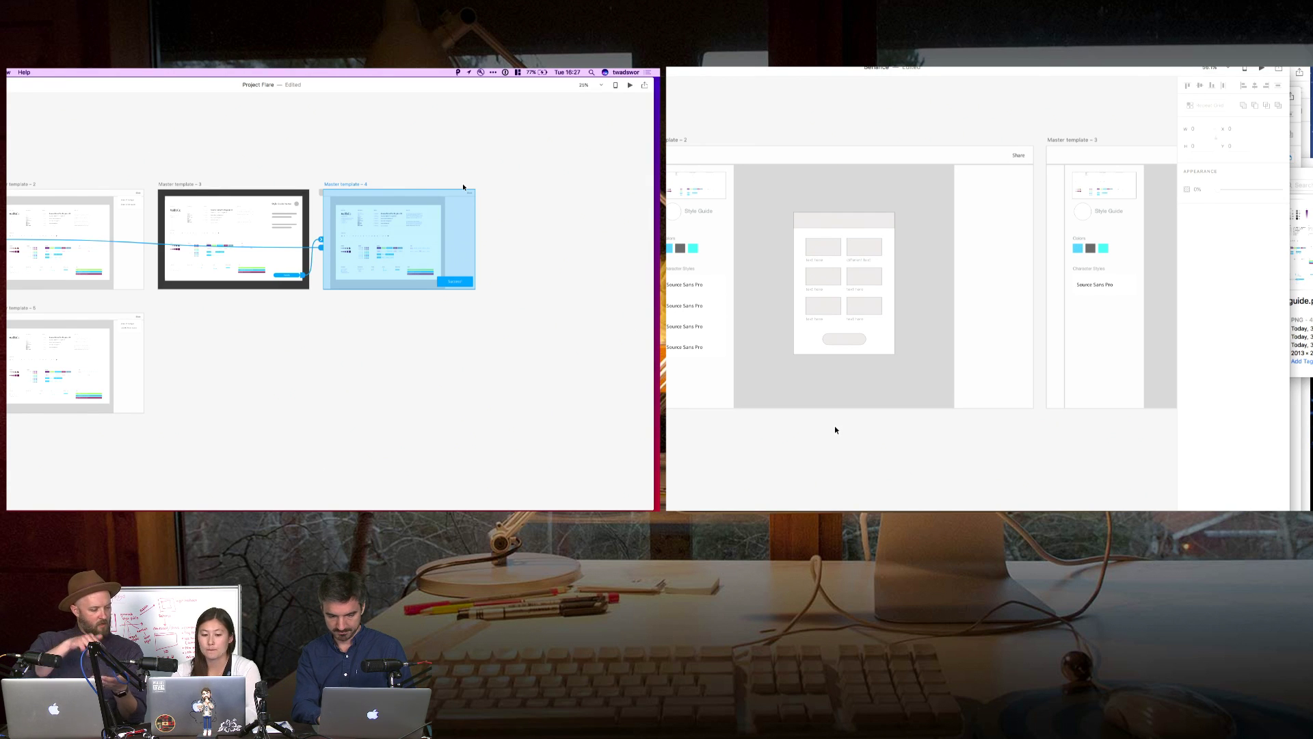
{"action": "scroll", "coordinate": [837, 430], "scroll_direction": "left", "scroll_amount": 2}
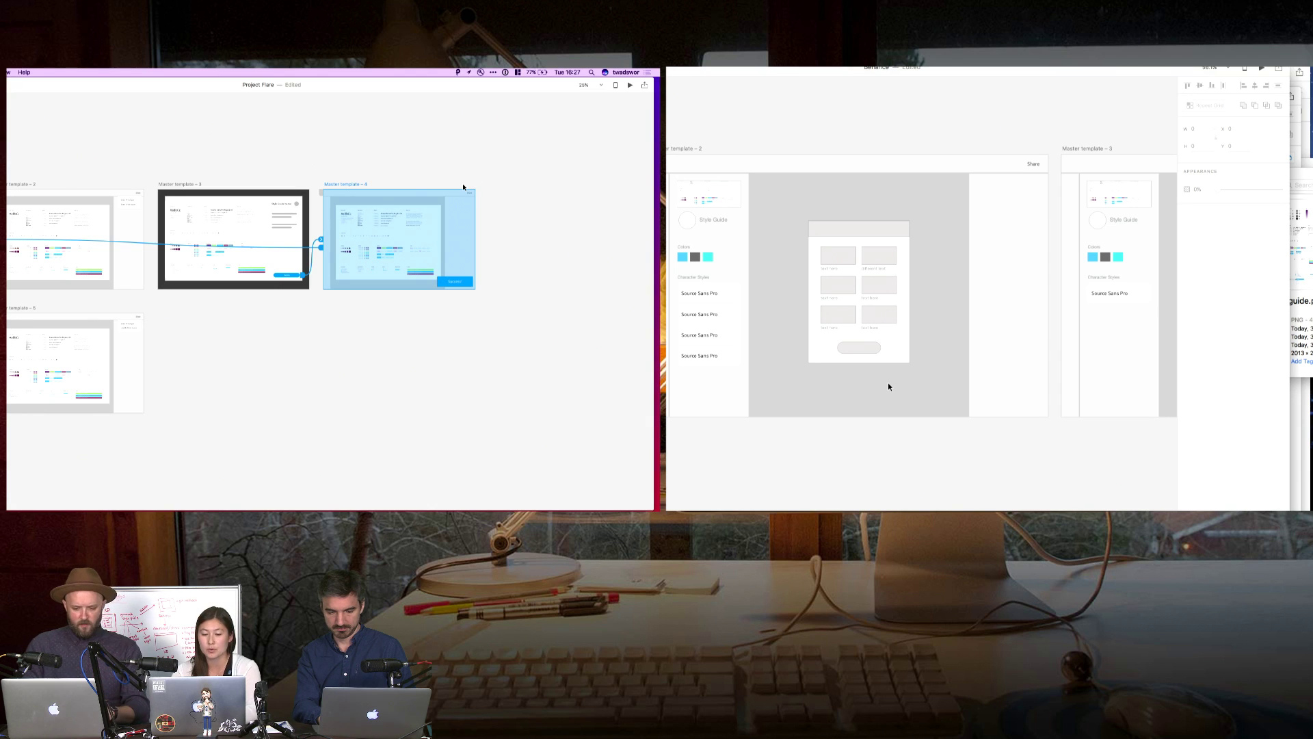
{"action": "scroll", "coordinate": [889, 428], "scroll_direction": "left", "scroll_amount": 3}
{"action": "left_click", "coordinate": [280, 122]}
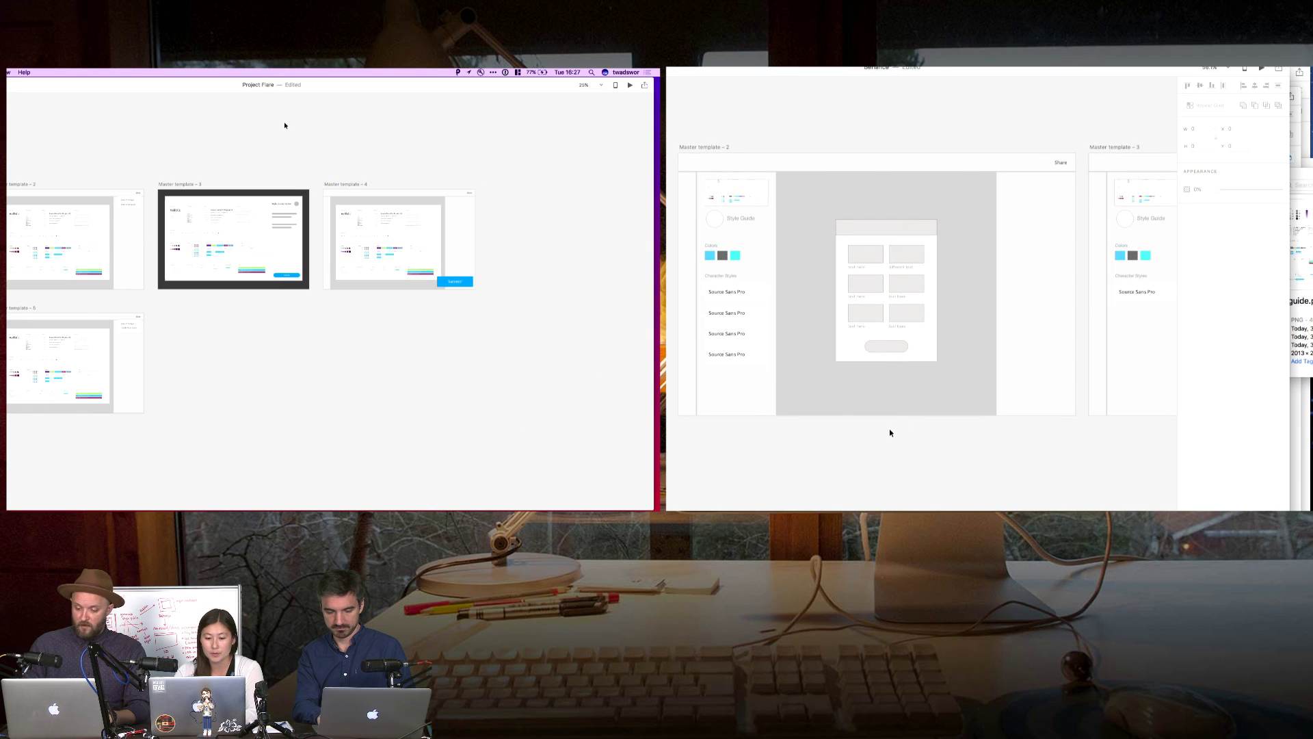
- Create a shareable link for the Project Flare prototype with comments allowed
{"action": "scroll", "coordinate": [891, 432], "scroll_direction": "right", "scroll_amount": 1}
{"action": "left_click", "coordinate": [643, 85]}
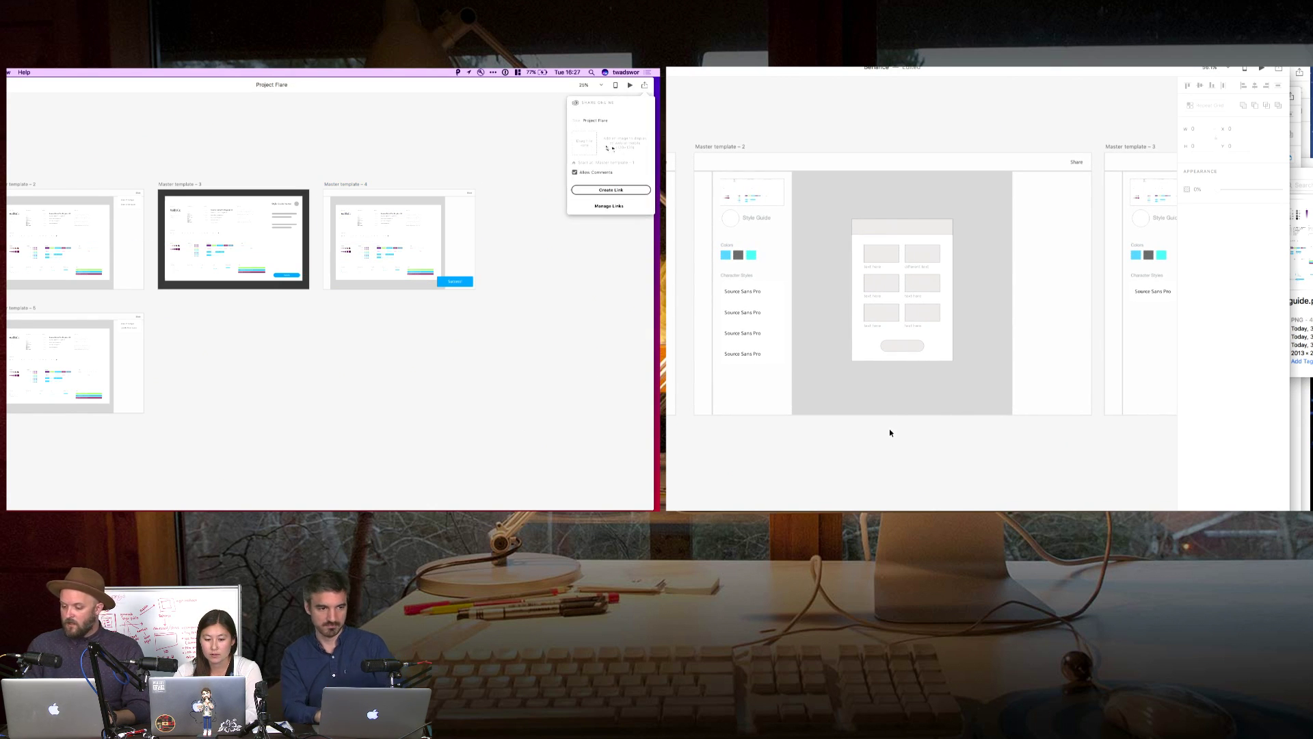
{"action": "scroll", "coordinate": [890, 432], "scroll_direction": "left", "scroll_amount": 2}
{"action": "scroll", "coordinate": [891, 432], "scroll_direction": "left", "scroll_amount": 5}
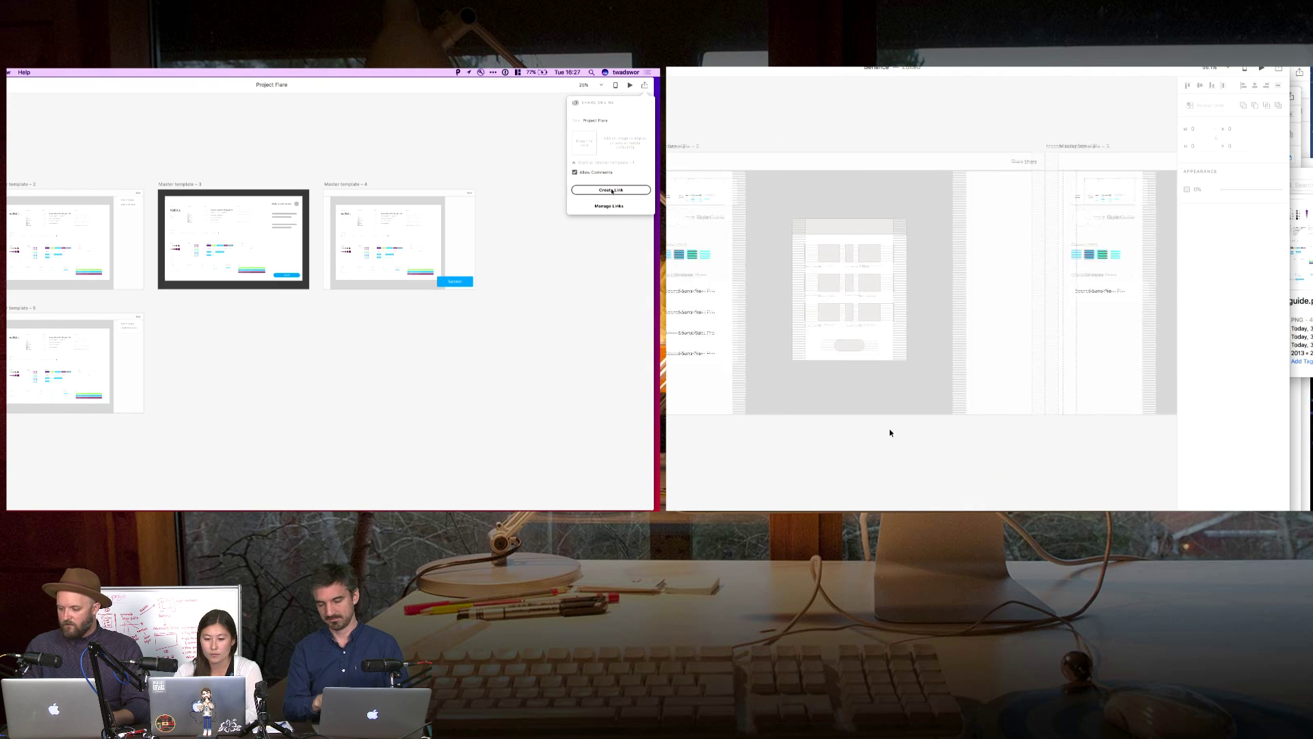
{"action": "left_click", "coordinate": [612, 190]}
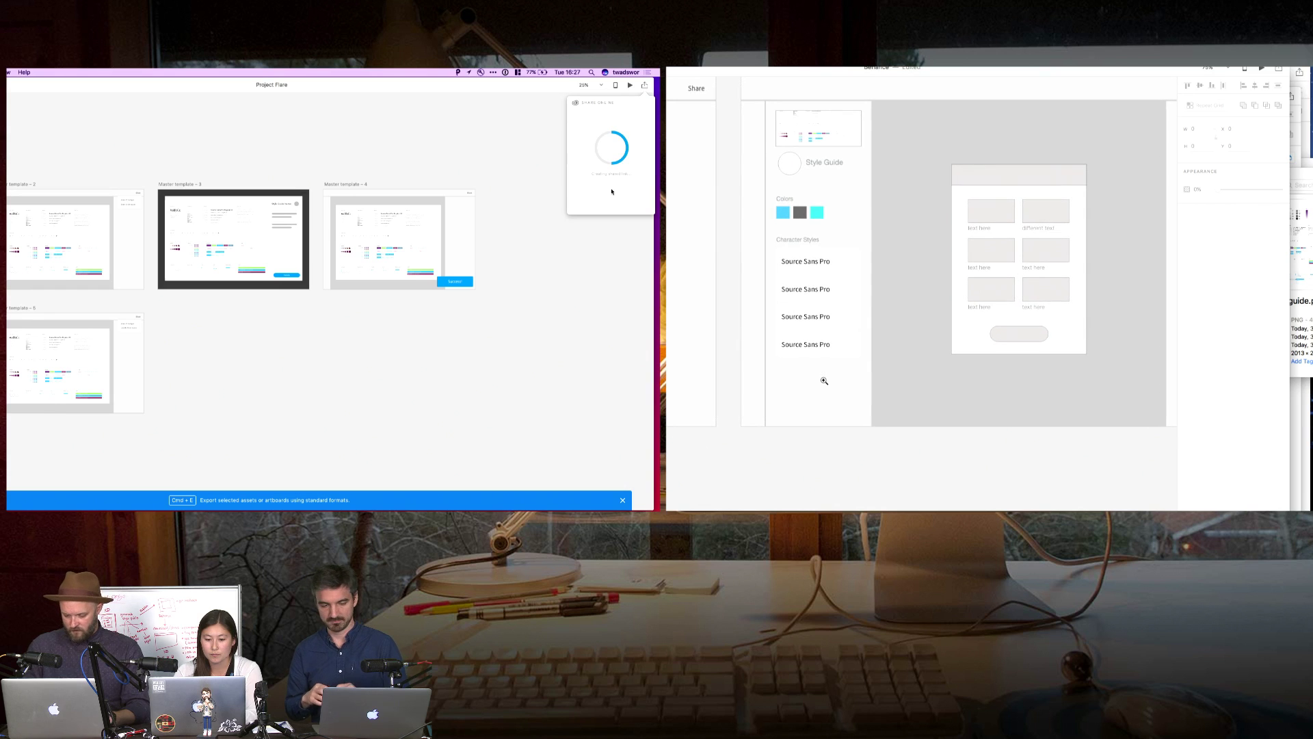
- Draw a rectangle about 235 by 52 near the lower end of the Master template – 2 side panel and dismiss the export tip
{"action": "left_click_drag", "start_coordinate": [777, 395], "coordinate": [859, 414]}
{"action": "left_click", "coordinate": [624, 502]}
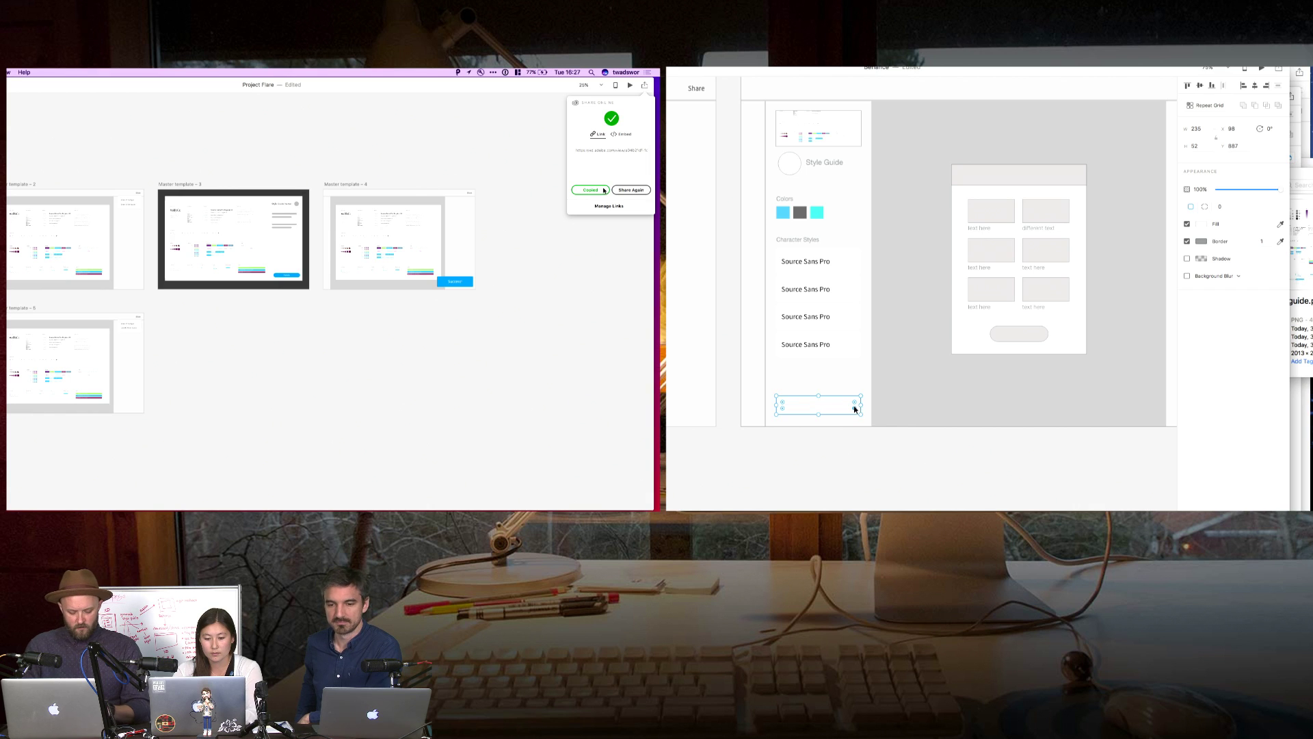
- Switch to Slack on the computer holding Project Flare
{"action": "key", "text": "super+space"}
{"action": "type", "text": "slack"}
{"action": "left_click", "coordinate": [855, 460]}
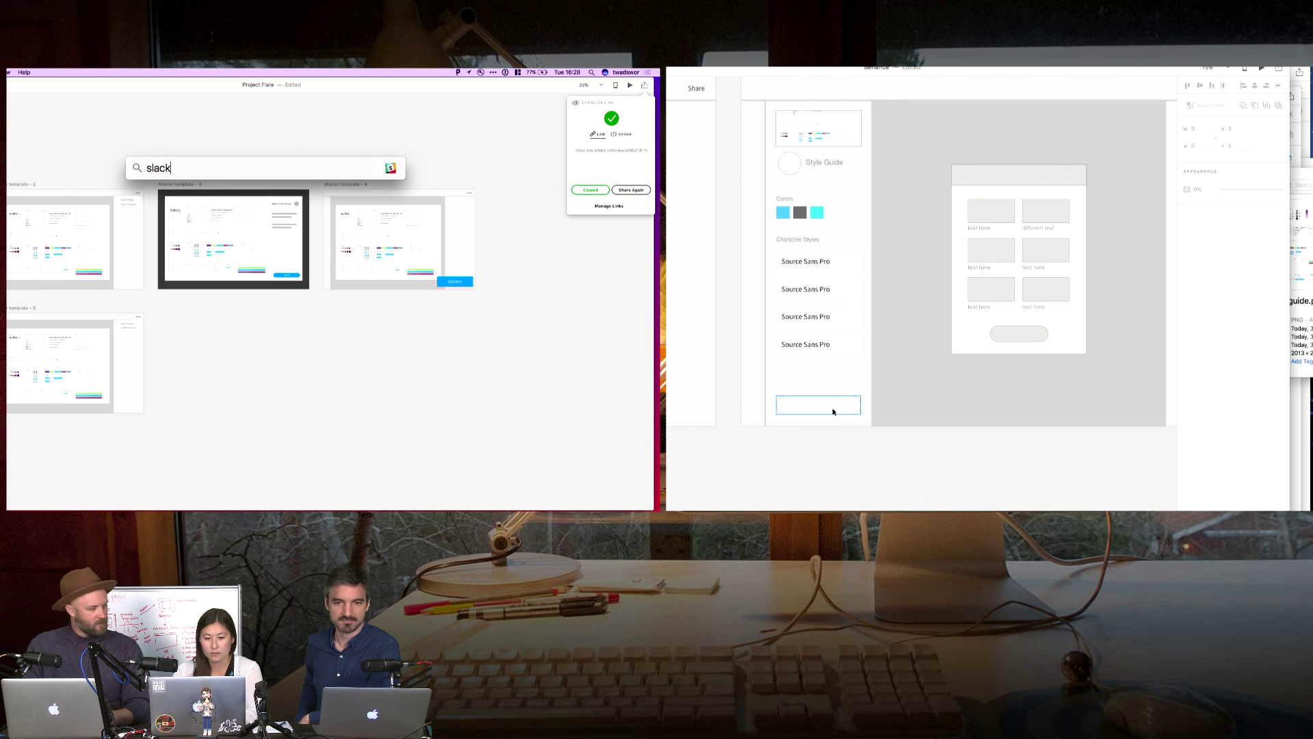
{"action": "key", "text": "Return"}
- Round the corners of the new rectangle in Master template – 2 to a radius of 26
{"action": "left_click", "coordinate": [894, 364], "text": "alt"}
{"action": "left_click", "coordinate": [895, 366], "text": "alt"}
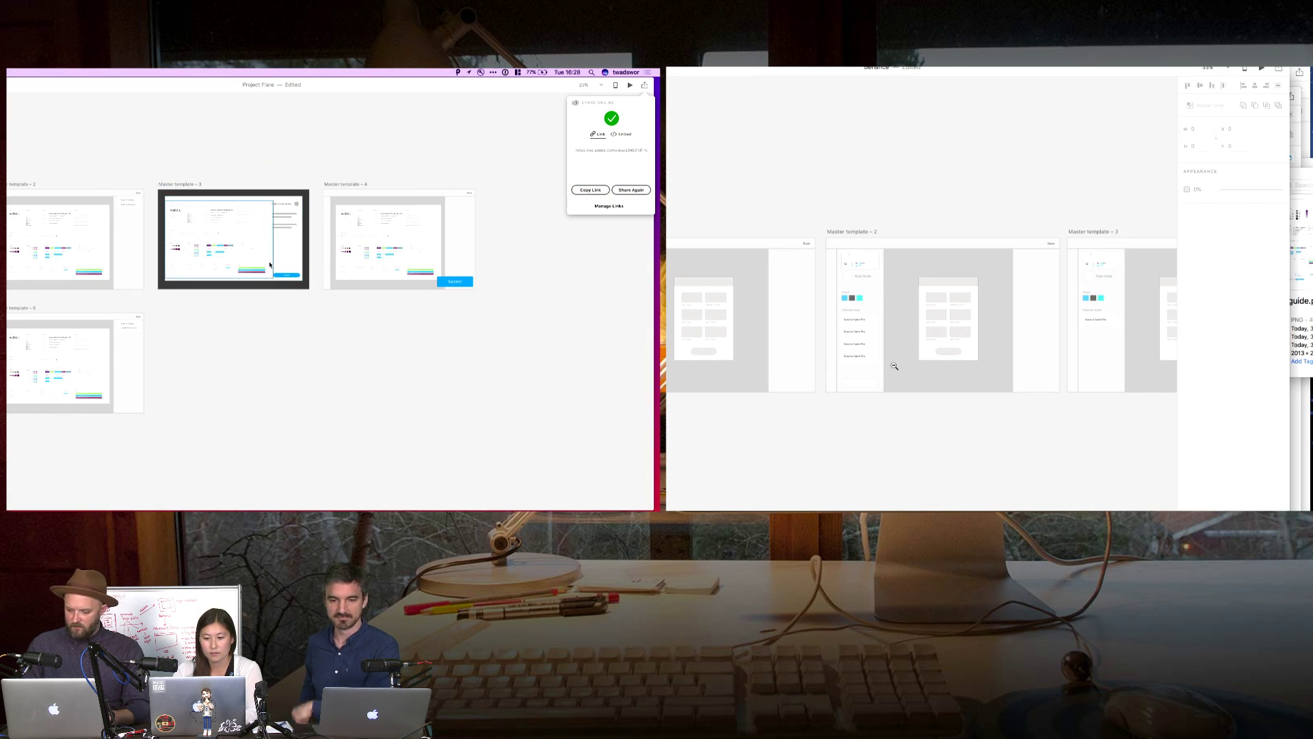
{"action": "scroll", "coordinate": [894, 366], "scroll_direction": "left", "scroll_amount": 5}
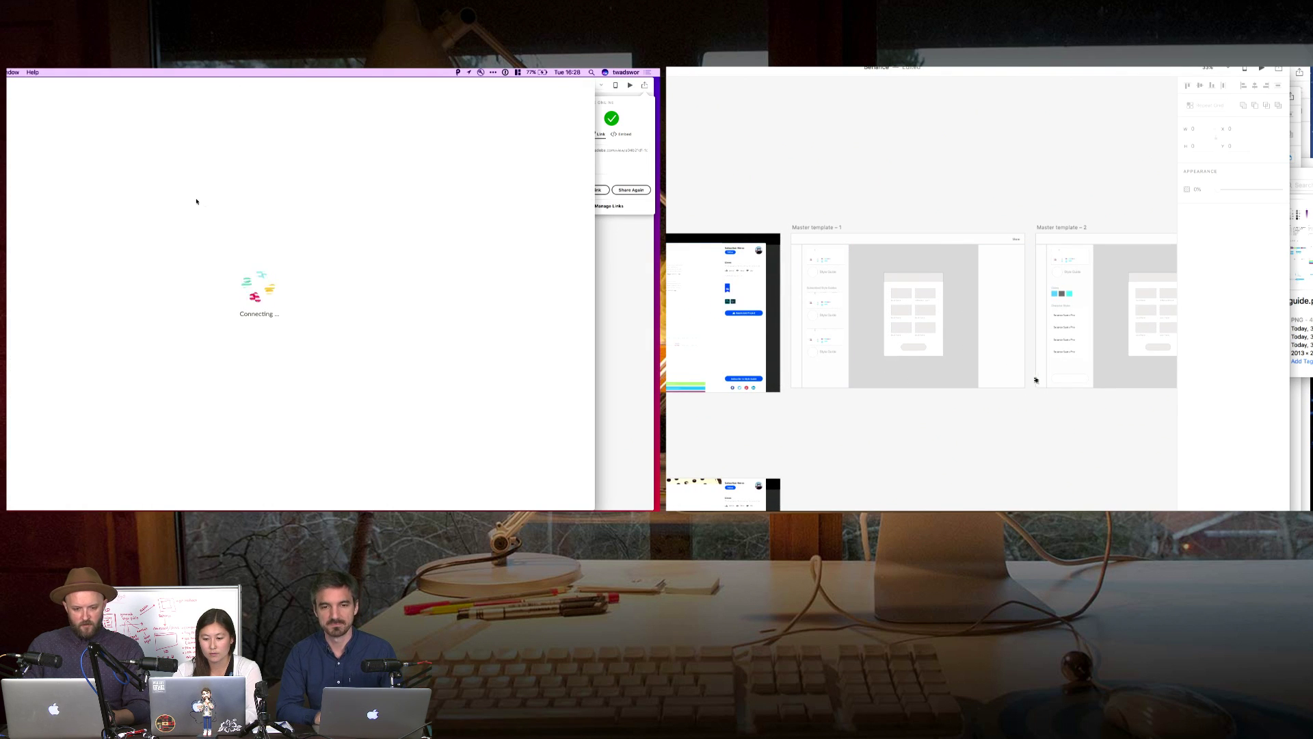
{"action": "left_click", "coordinate": [1059, 381]}
{"action": "left_click", "coordinate": [628, 234]}
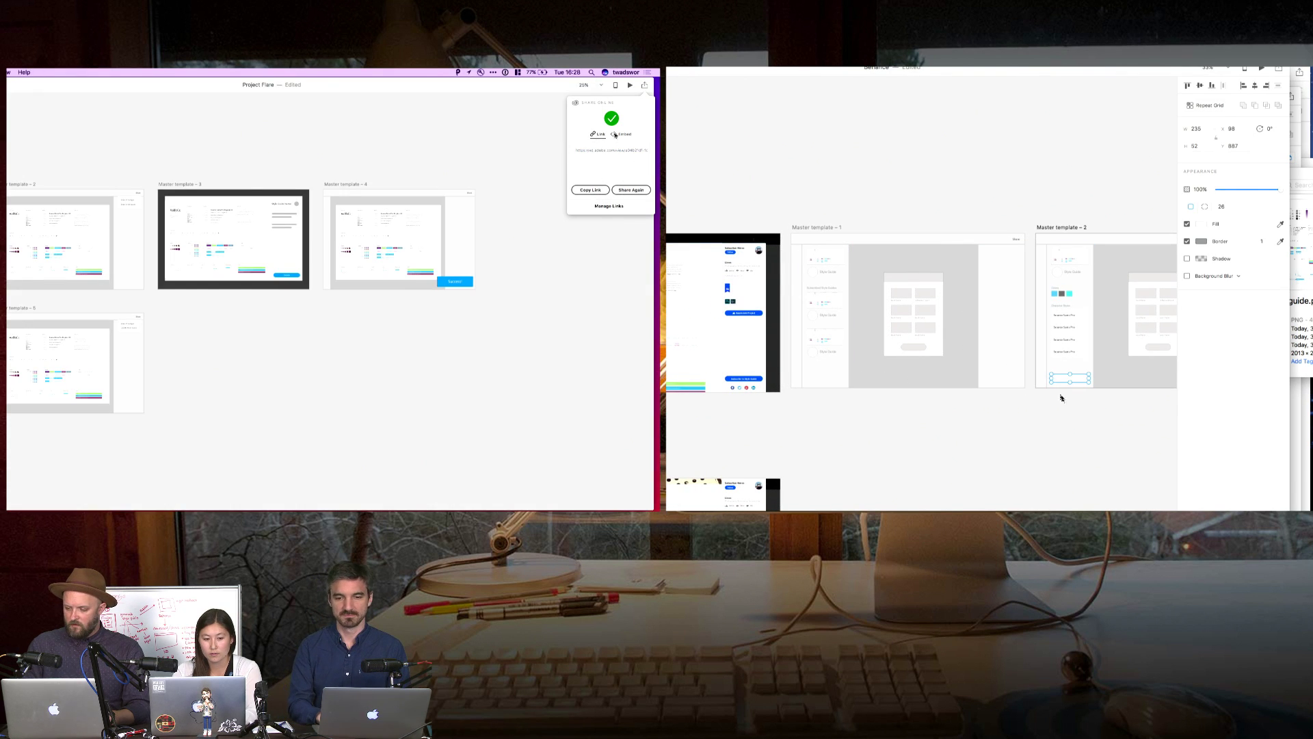
{"action": "left_click", "coordinate": [1068, 404]}
{"action": "left_click", "coordinate": [1095, 383]}
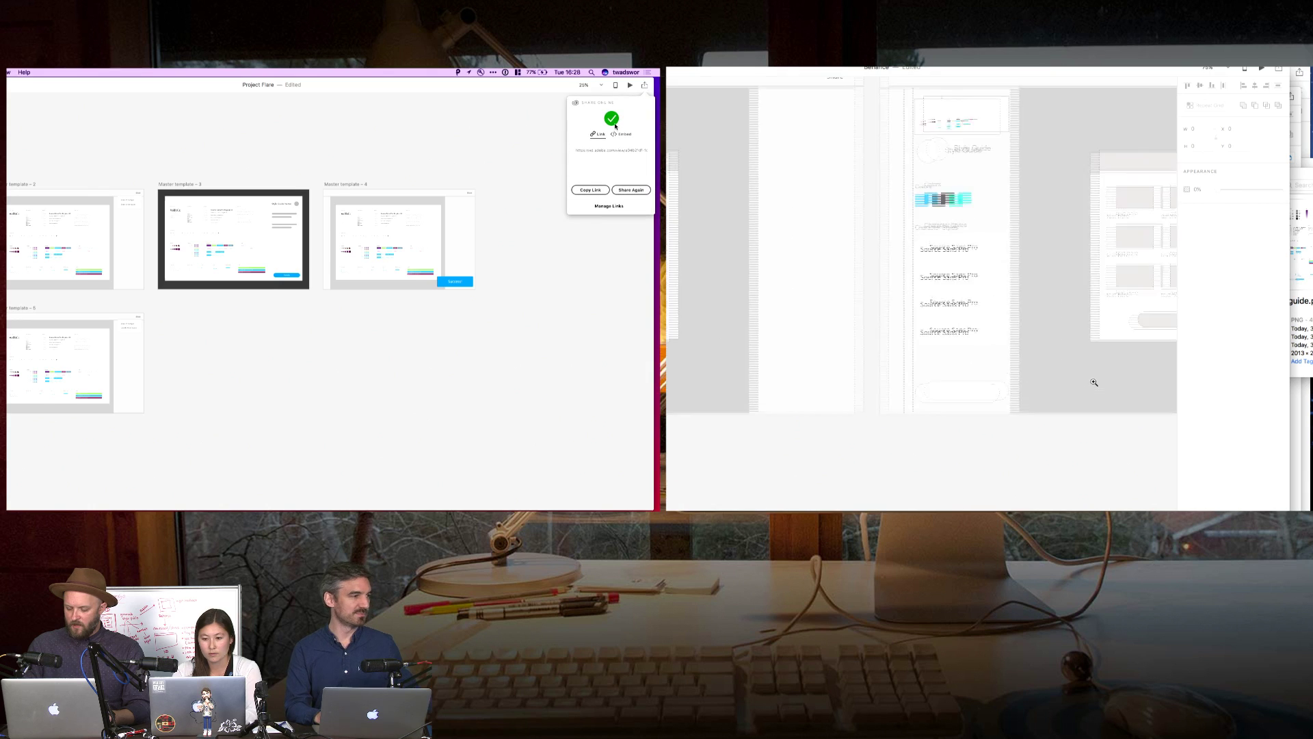
- Duplicate the Style Guide text into the rounded rectangle, change it to "Apply" and center it as the button label
{"action": "left_click", "coordinate": [956, 210]}
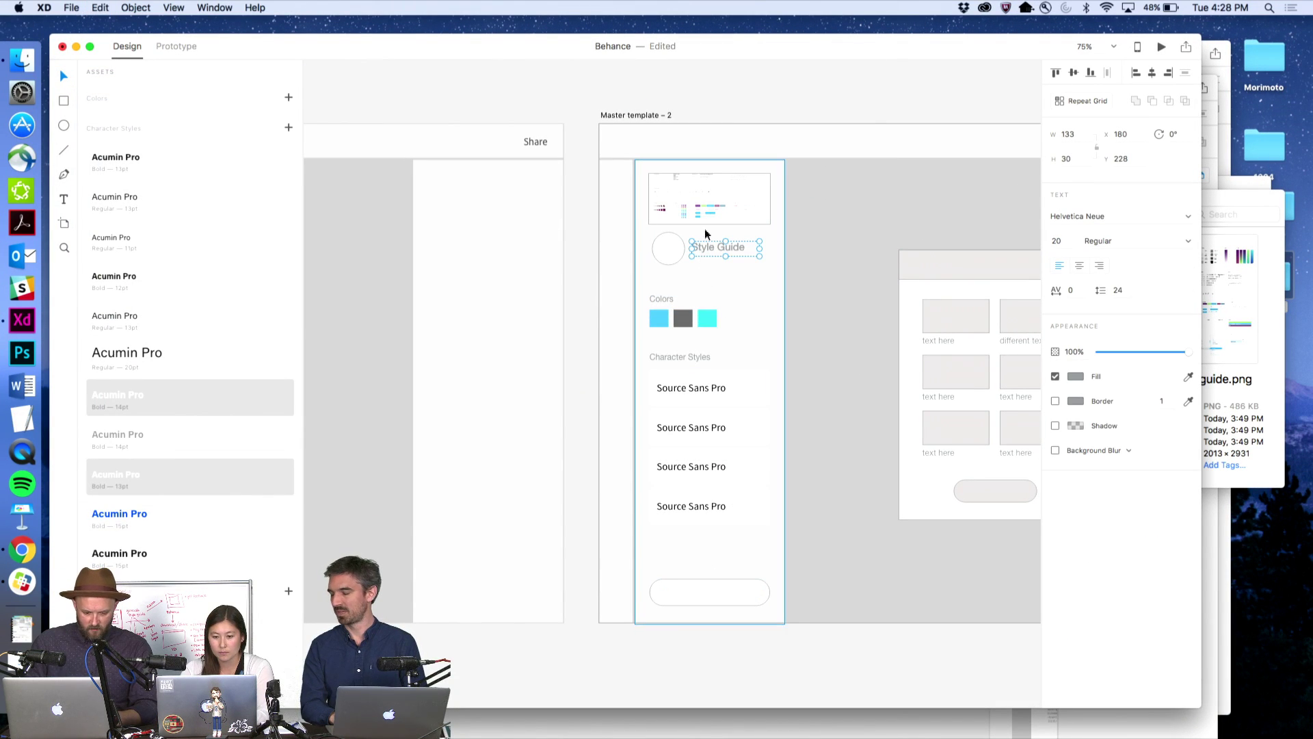
{"action": "left_click_drag", "start_coordinate": [706, 234], "coordinate": [705, 597]}
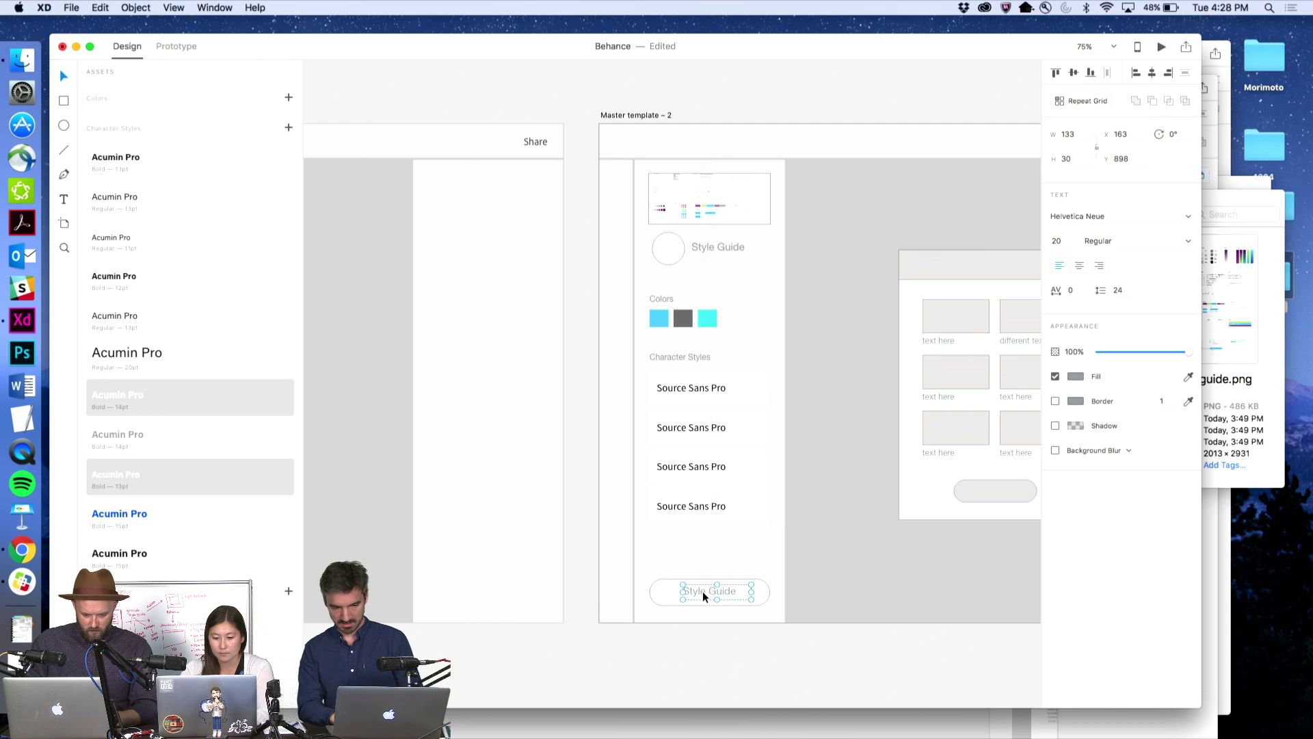
{"action": "double_click", "coordinate": [705, 597]}
{"action": "type", "text": "Apply"}
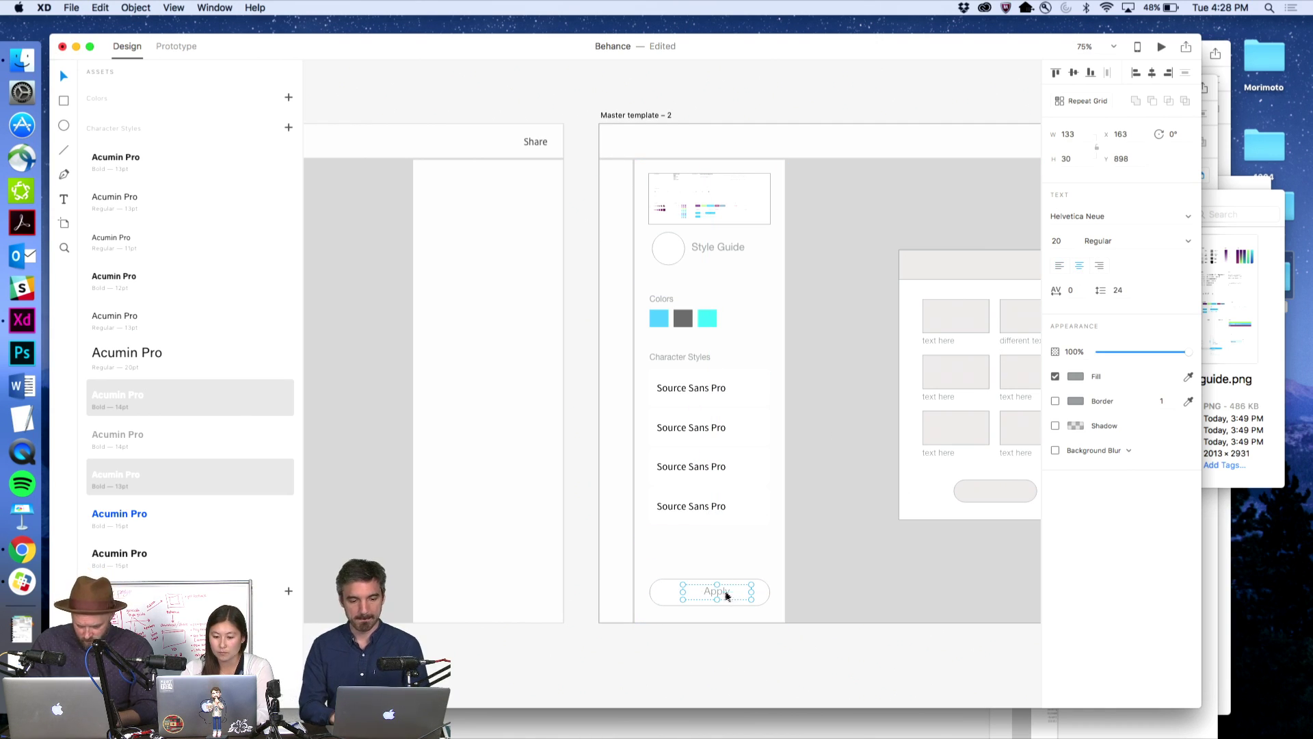
{"action": "left_click_drag", "start_coordinate": [727, 596], "coordinate": [719, 597]}
{"action": "left_click", "coordinate": [727, 664]}
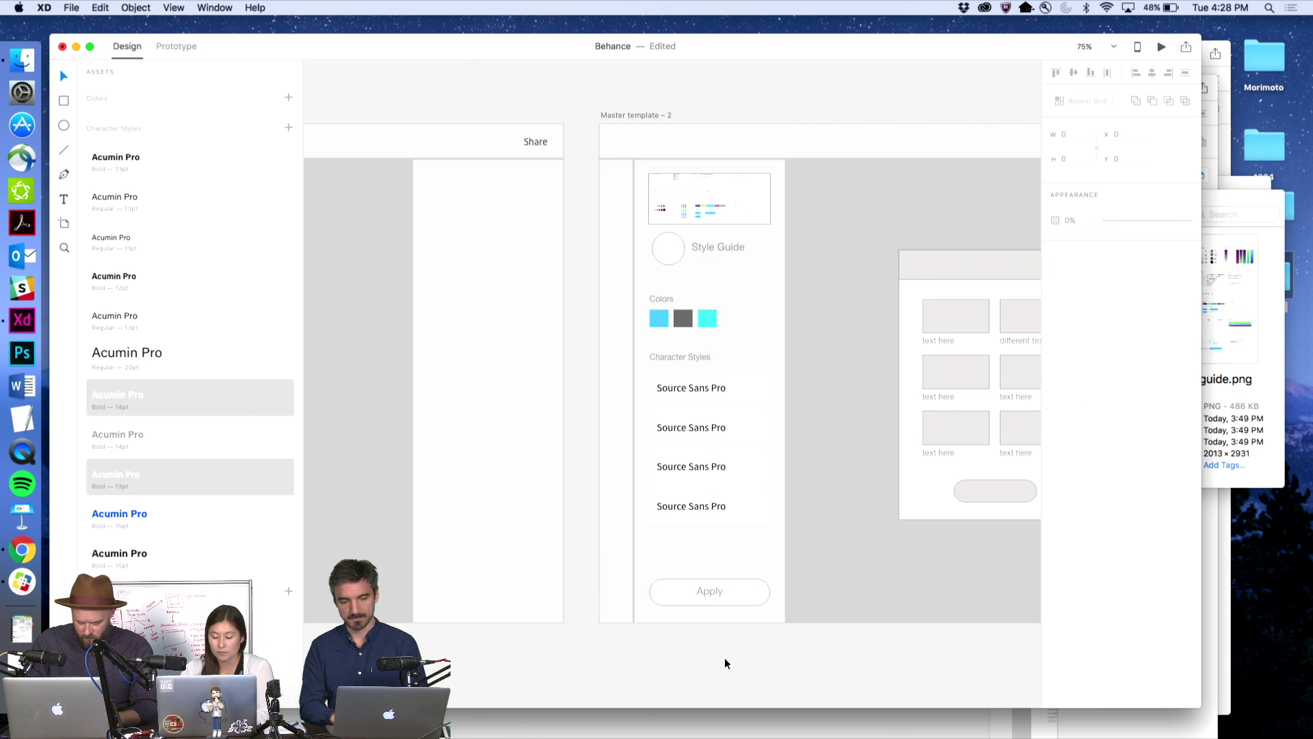
- Link the style guide list in Master template – 1 to Master template – 2 in the prototype
{"action": "scroll", "coordinate": [726, 663], "scroll_direction": "right", "scroll_amount": 10}
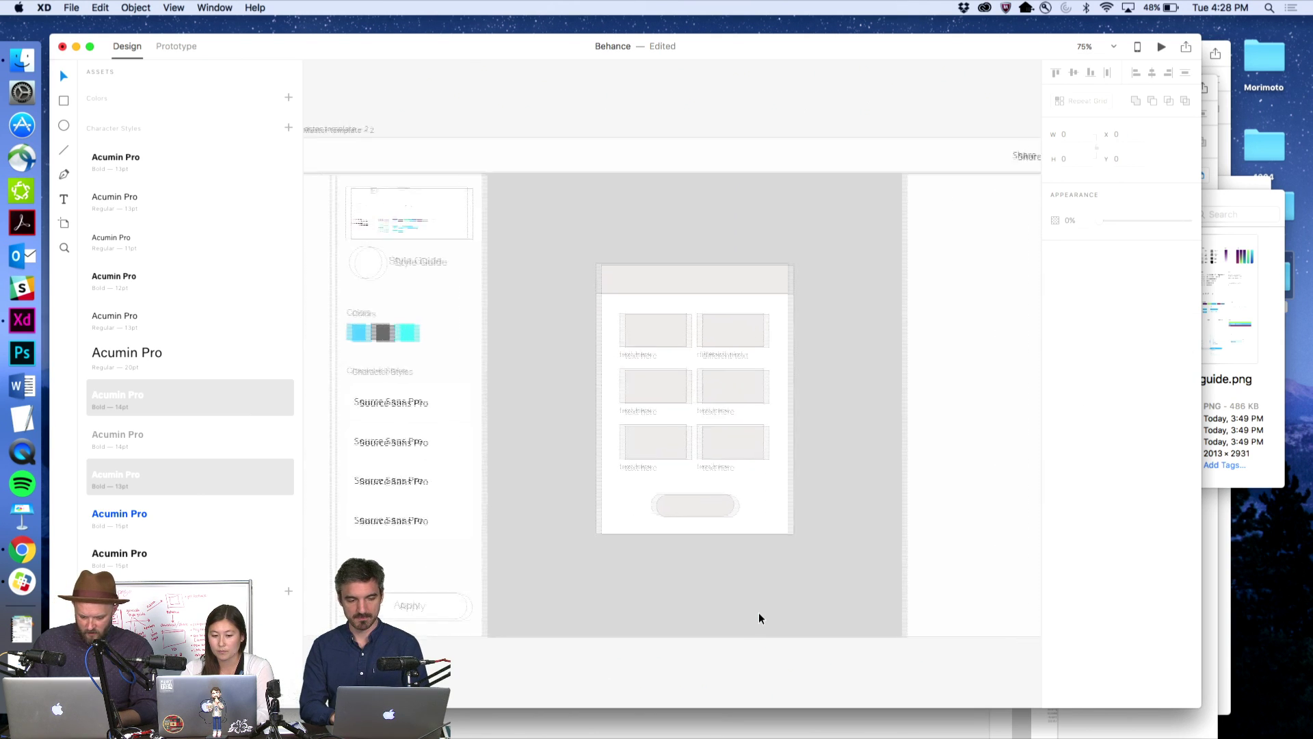
{"action": "key", "text": "z"}
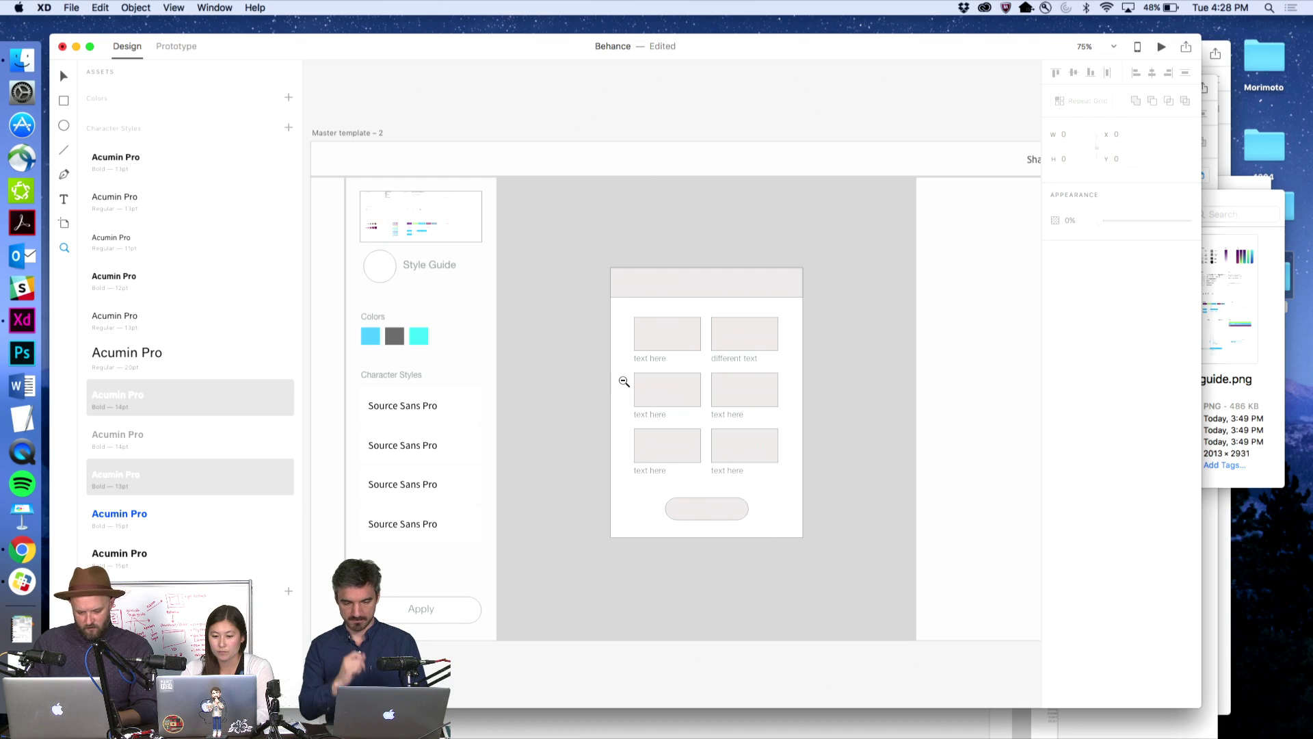
{"action": "left_click", "coordinate": [624, 381], "text": "alt"}
{"action": "key", "text": "v"}
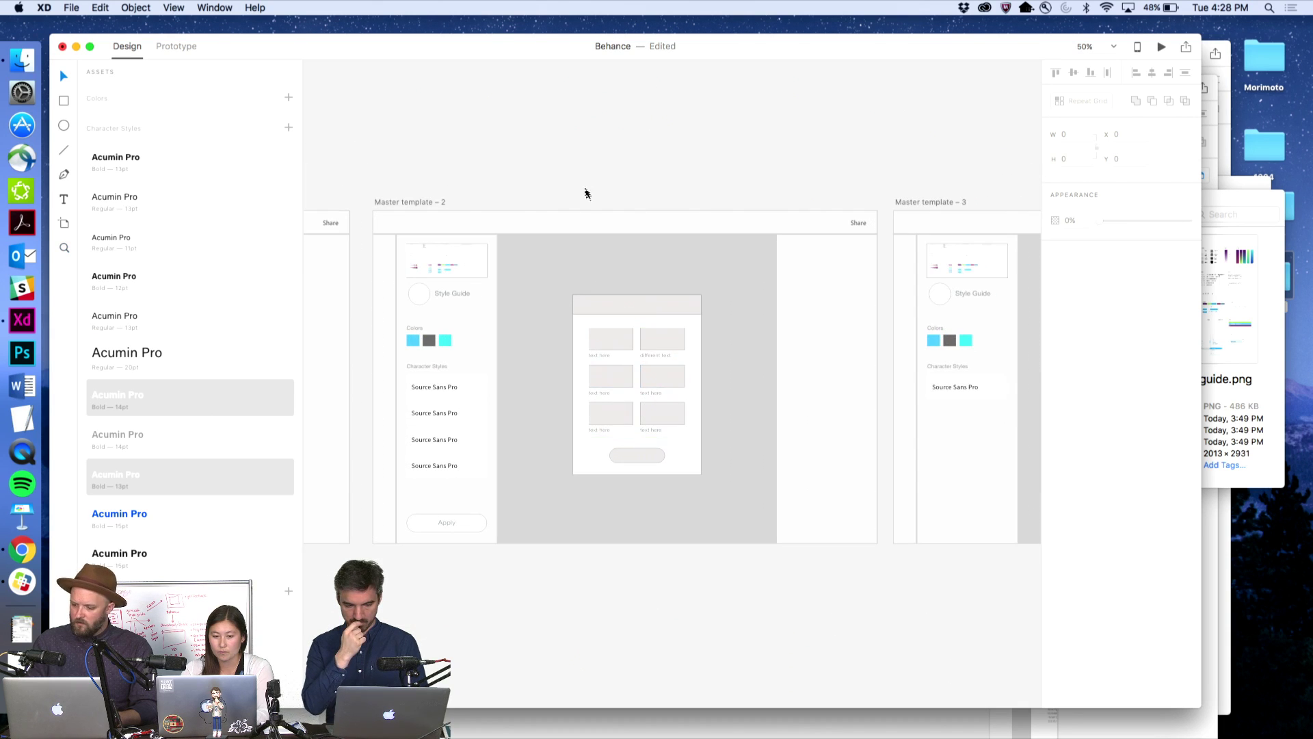
{"action": "scroll", "coordinate": [565, 244], "scroll_direction": "down", "scroll_amount": 3}
{"action": "scroll", "coordinate": [565, 244], "scroll_direction": "left", "scroll_amount": 6}
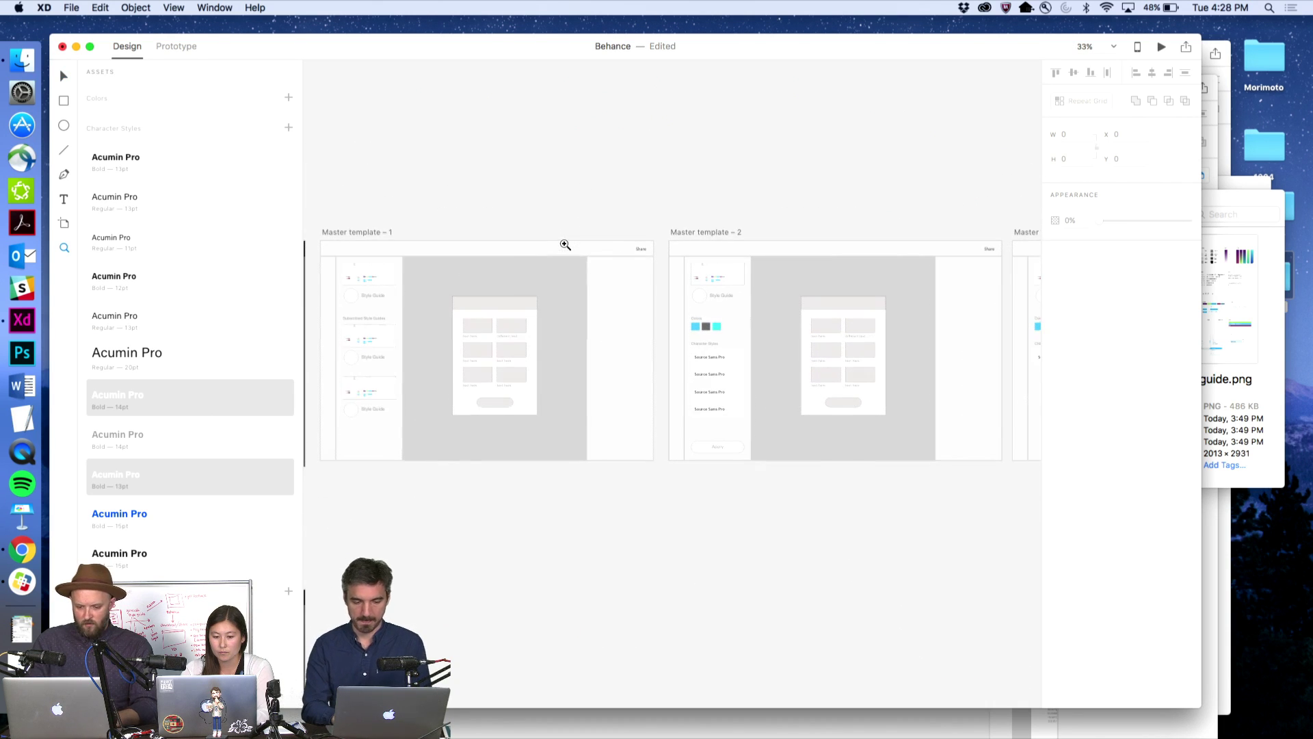
{"action": "left_click", "coordinate": [176, 46]}
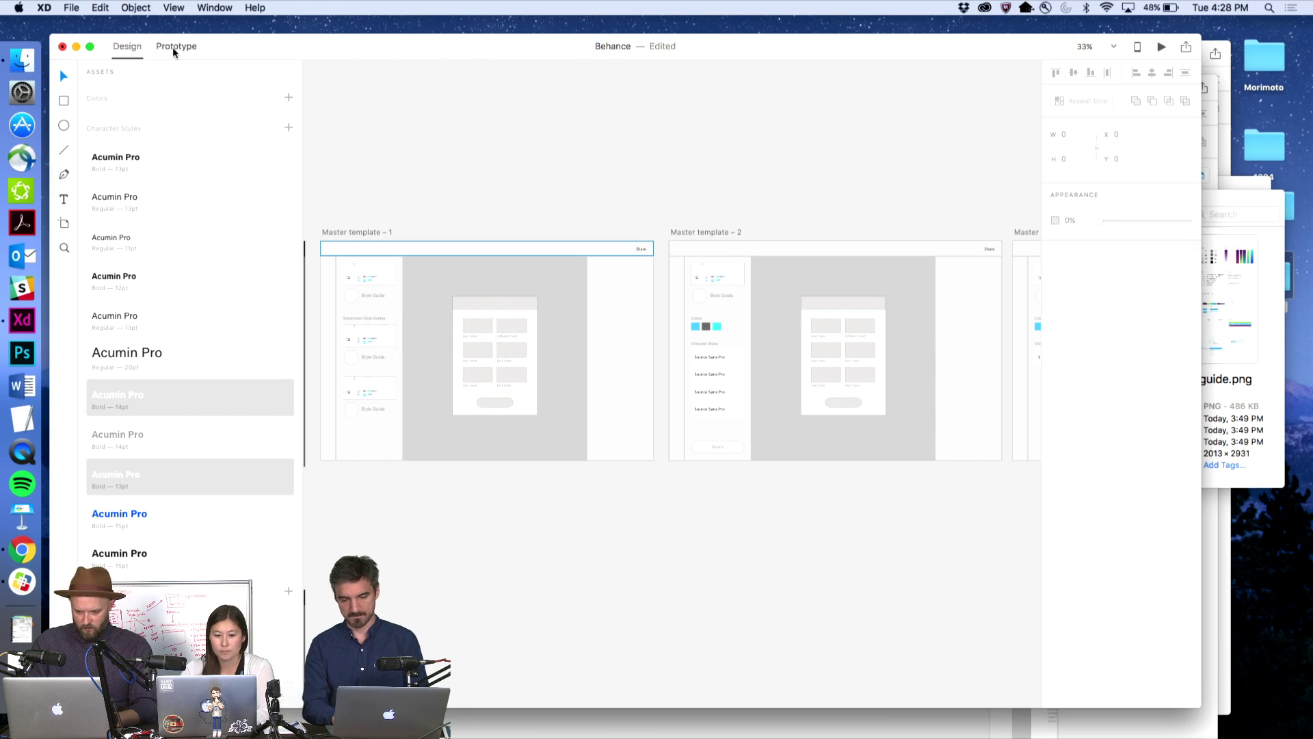
{"action": "left_click", "coordinate": [369, 326]}
{"action": "left_click_drag", "start_coordinate": [400, 335], "coordinate": [665, 354]}
- Link the Apply button in Master template – 2 to Master template – 3 with a Dissolve transition
{"action": "left_click", "coordinate": [734, 450]}
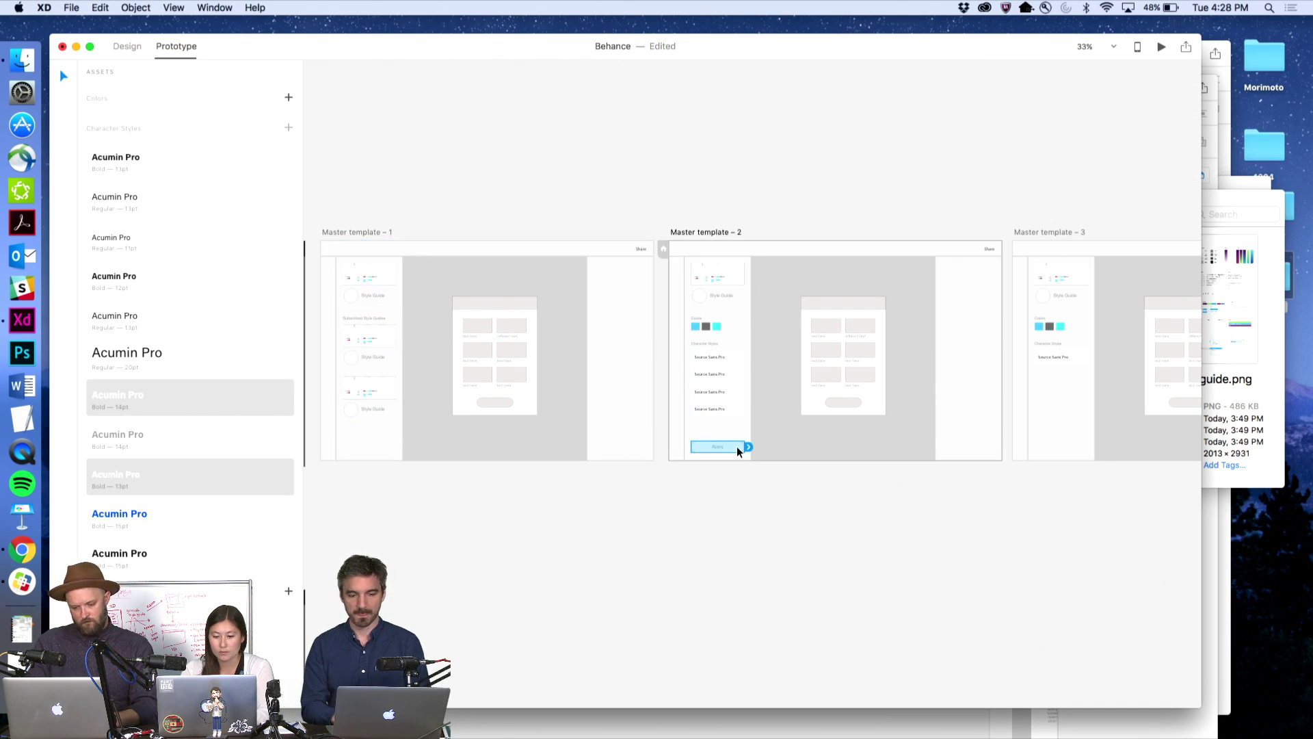
{"action": "scroll", "coordinate": [736, 451], "scroll_direction": "right", "scroll_amount": 5}
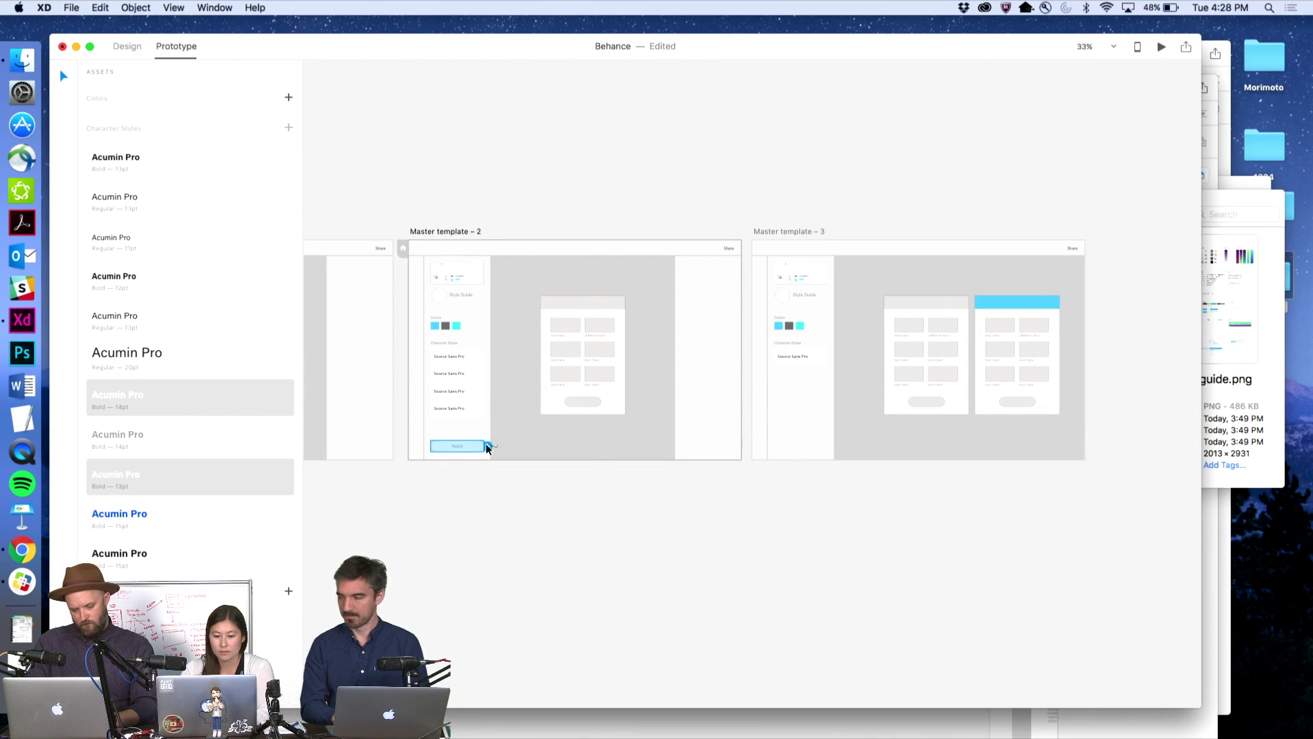
{"action": "left_click_drag", "start_coordinate": [487, 445], "coordinate": [763, 434]}
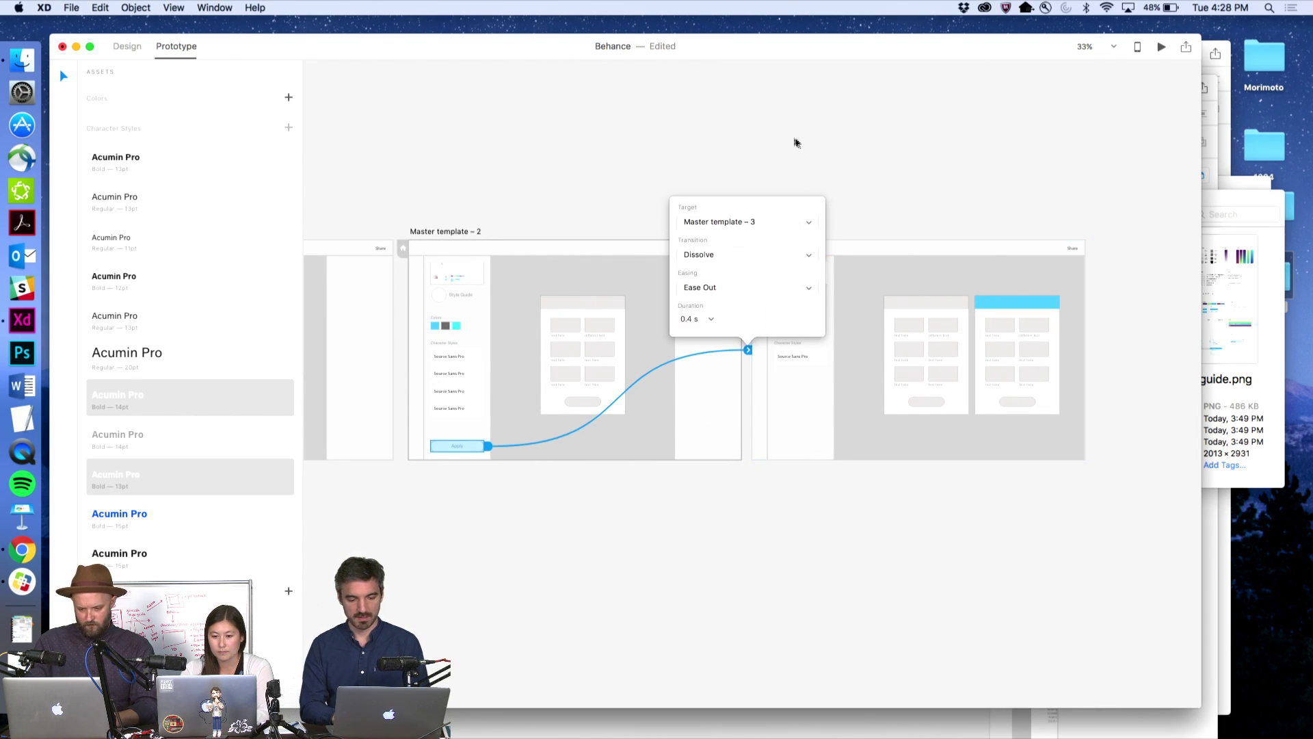
{"action": "left_click", "coordinate": [863, 158]}
- Return to design mode and delete the second mockup with the blue header from Master template – 3
{"action": "scroll", "coordinate": [858, 199], "scroll_direction": "right", "scroll_amount": 4}
{"action": "key", "text": "ctrl+Tab"}
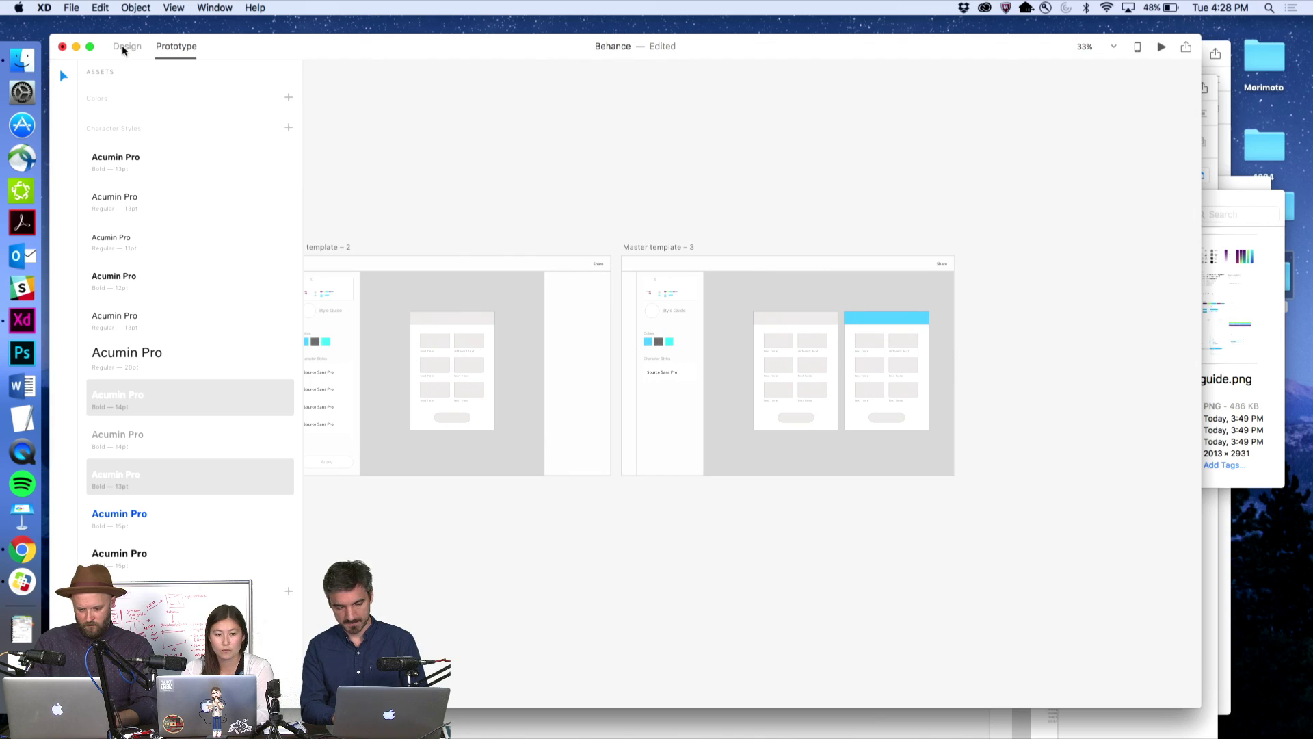
{"action": "key", "text": "z"}
{"action": "left_click", "coordinate": [898, 377]}
{"action": "left_click", "coordinate": [898, 378]}
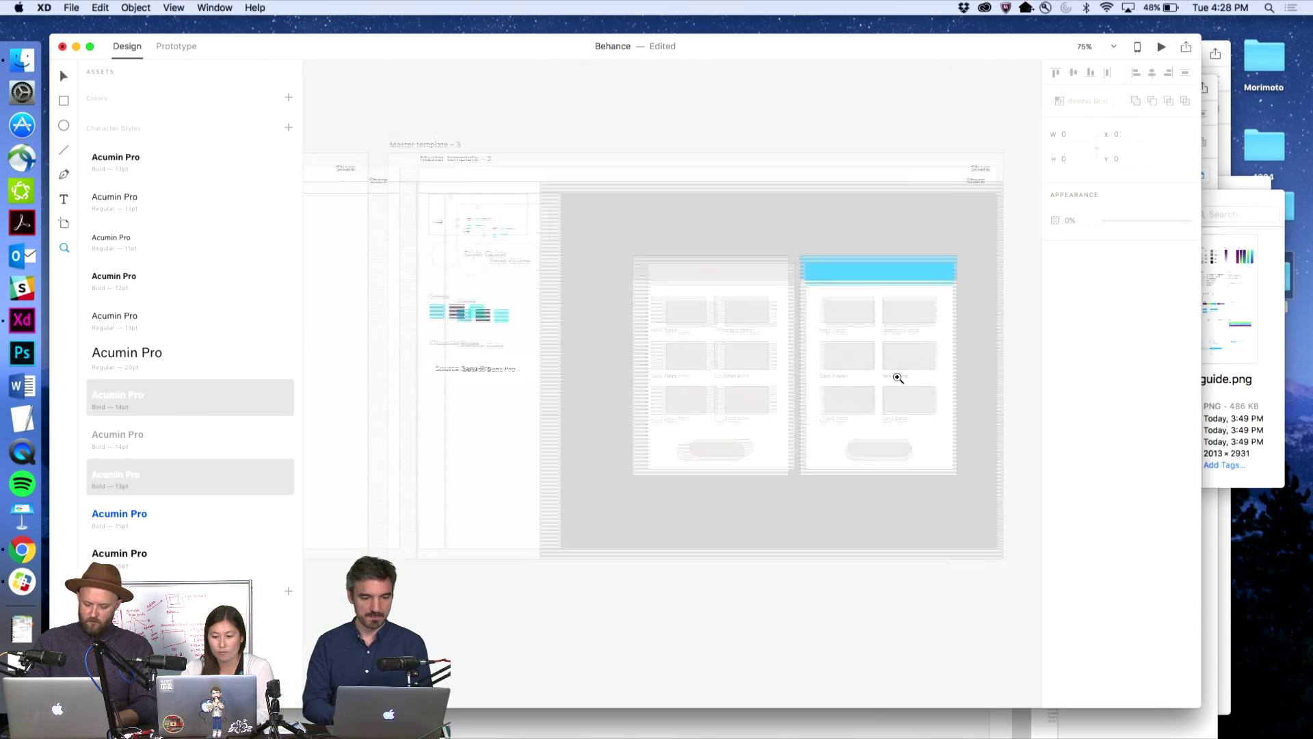
{"action": "left_click_drag", "start_coordinate": [1035, 507], "coordinate": [793, 230]}
{"action": "left_click", "coordinate": [739, 635]}
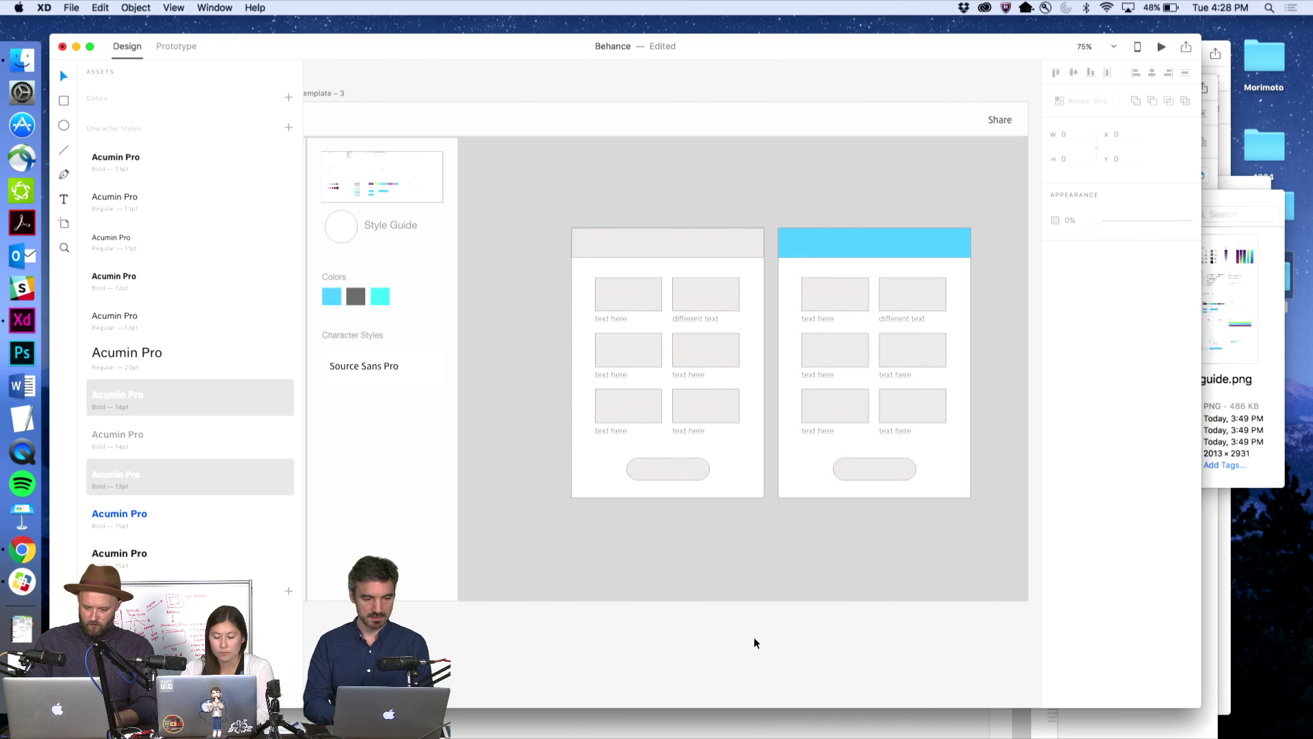
{"action": "left_click_drag", "start_coordinate": [752, 644], "coordinate": [577, 223]}
{"action": "left_click_drag", "start_coordinate": [976, 640], "coordinate": [777, 220]}
{"action": "key", "text": "Delete"}
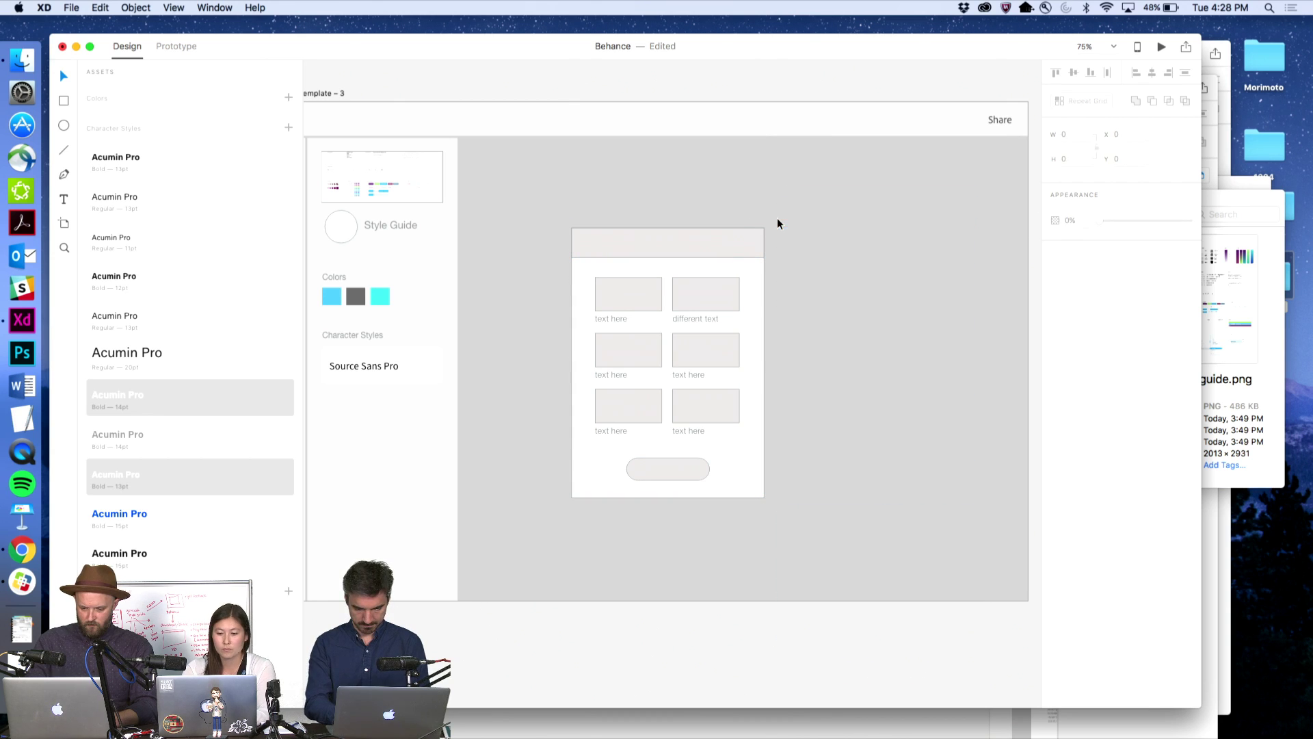
- Fill the remaining mockup's header bar with the blue sampled from the first swatch under Colors
{"action": "left_click", "coordinate": [670, 251]}
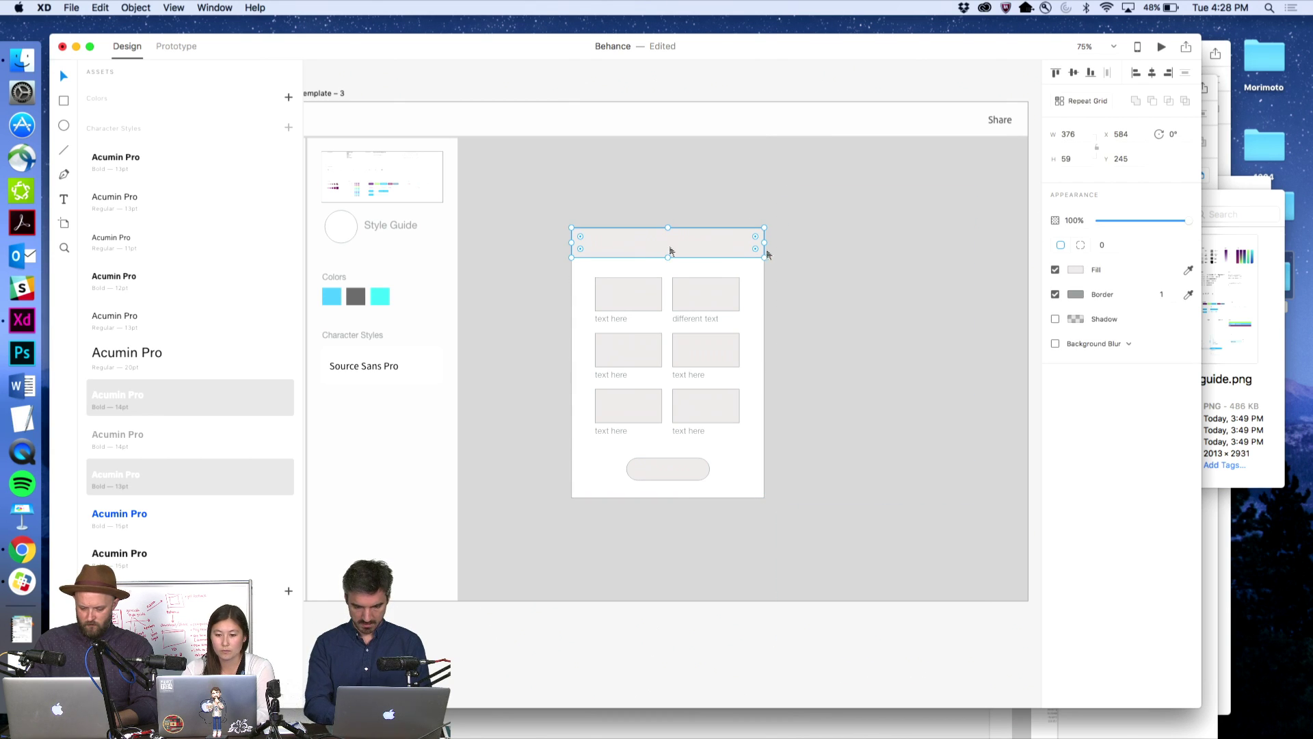
{"action": "left_click", "coordinate": [1076, 271]}
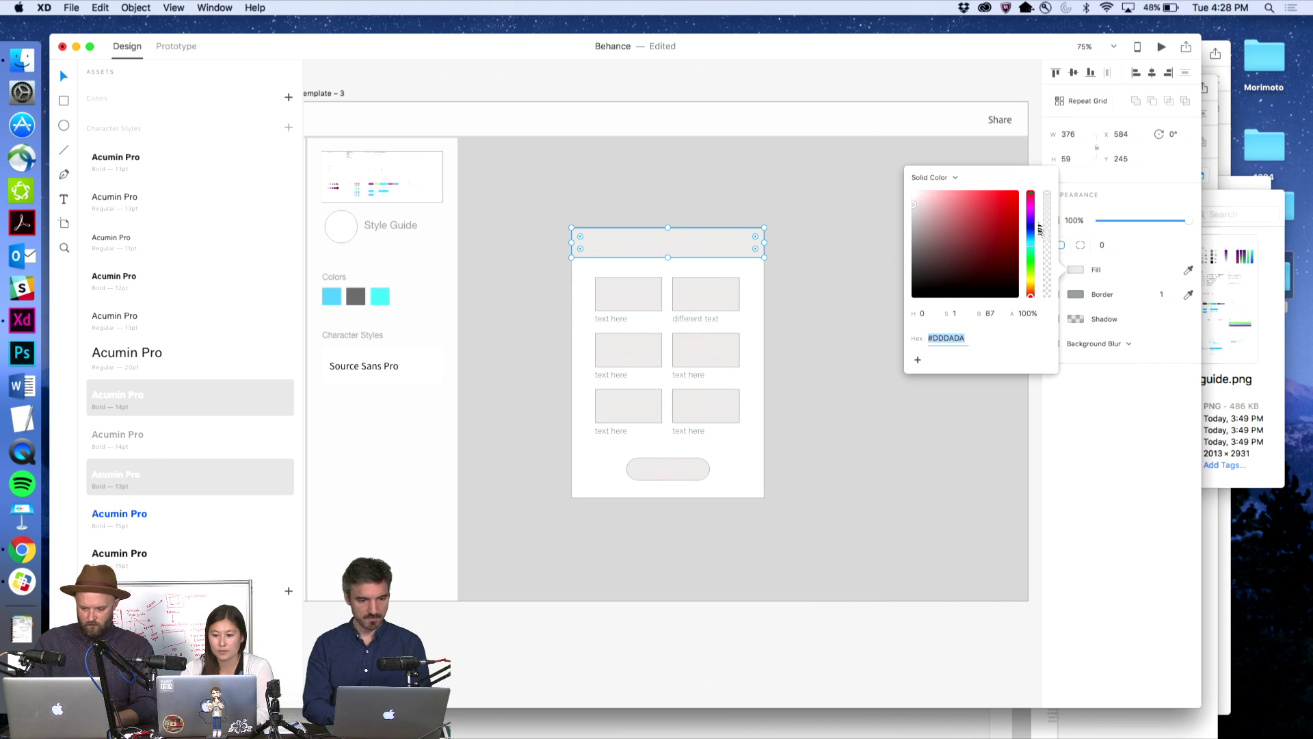
{"action": "left_click", "coordinate": [1189, 269]}
{"action": "left_click", "coordinate": [333, 296]}
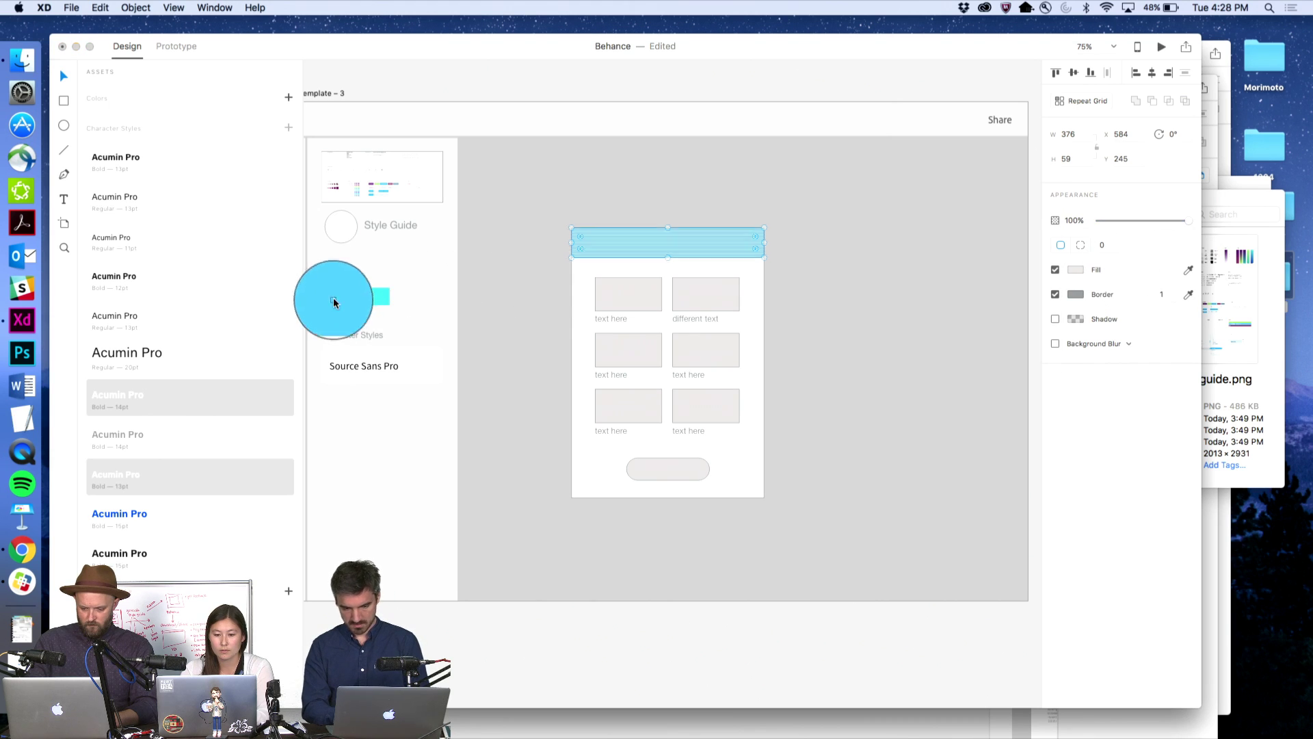
- Set the caption text in the mockup's repeat grid to Source Sans Pro
{"action": "left_click", "coordinate": [641, 332]}
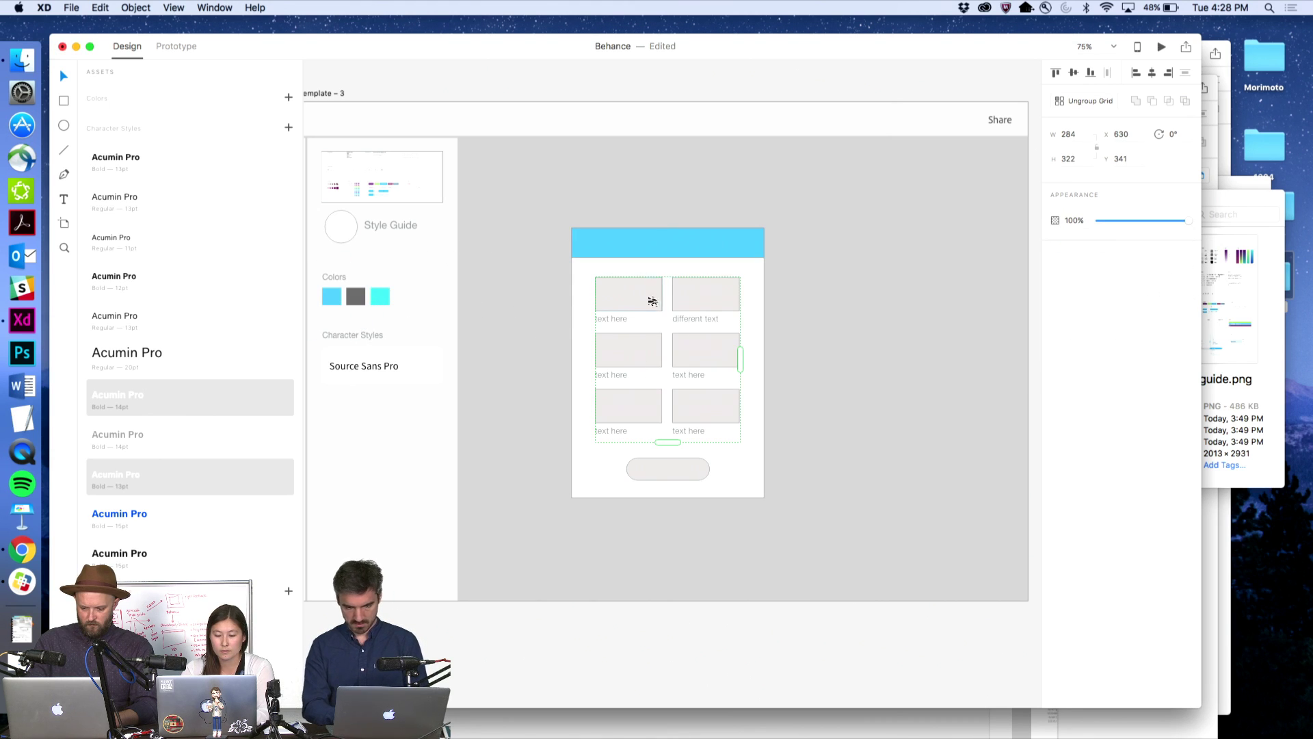
{"action": "double_click", "coordinate": [611, 323]}
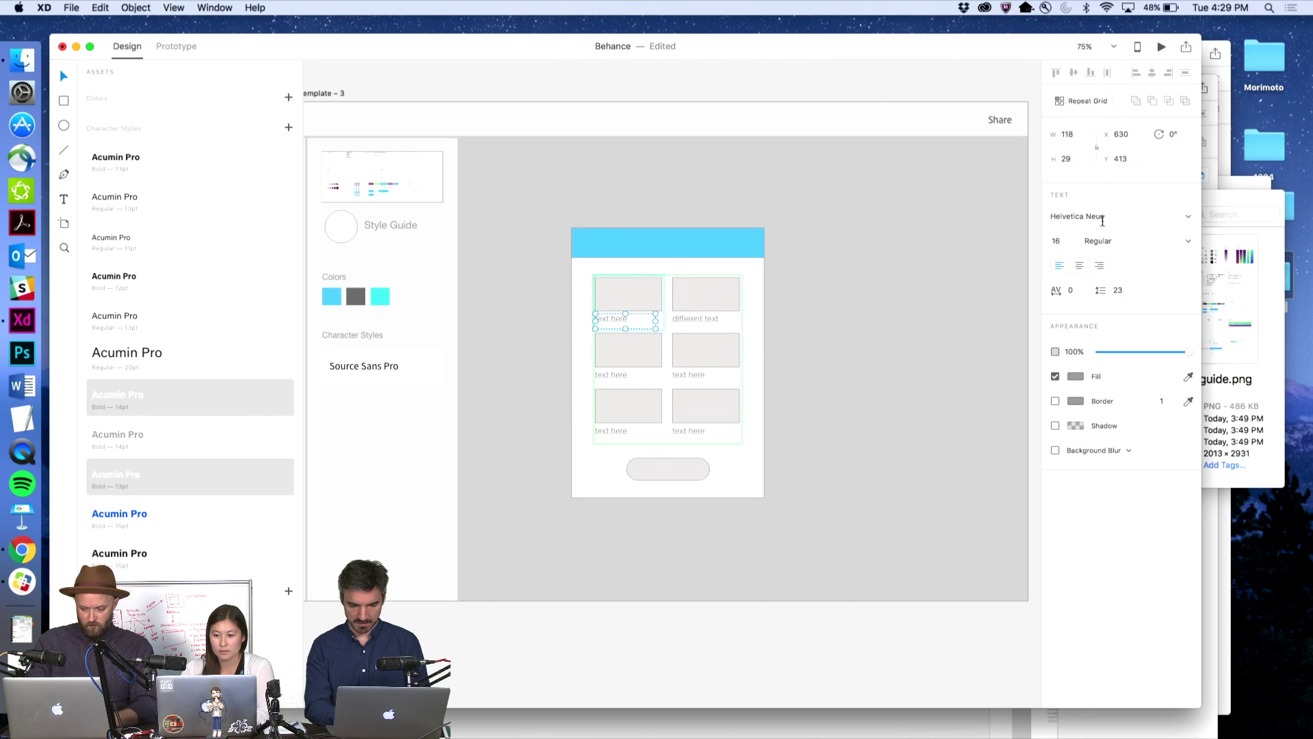
{"action": "left_click", "coordinate": [1103, 221]}
{"action": "type", "text": "Source Sans Pro"}
{"action": "key", "text": "Return"}
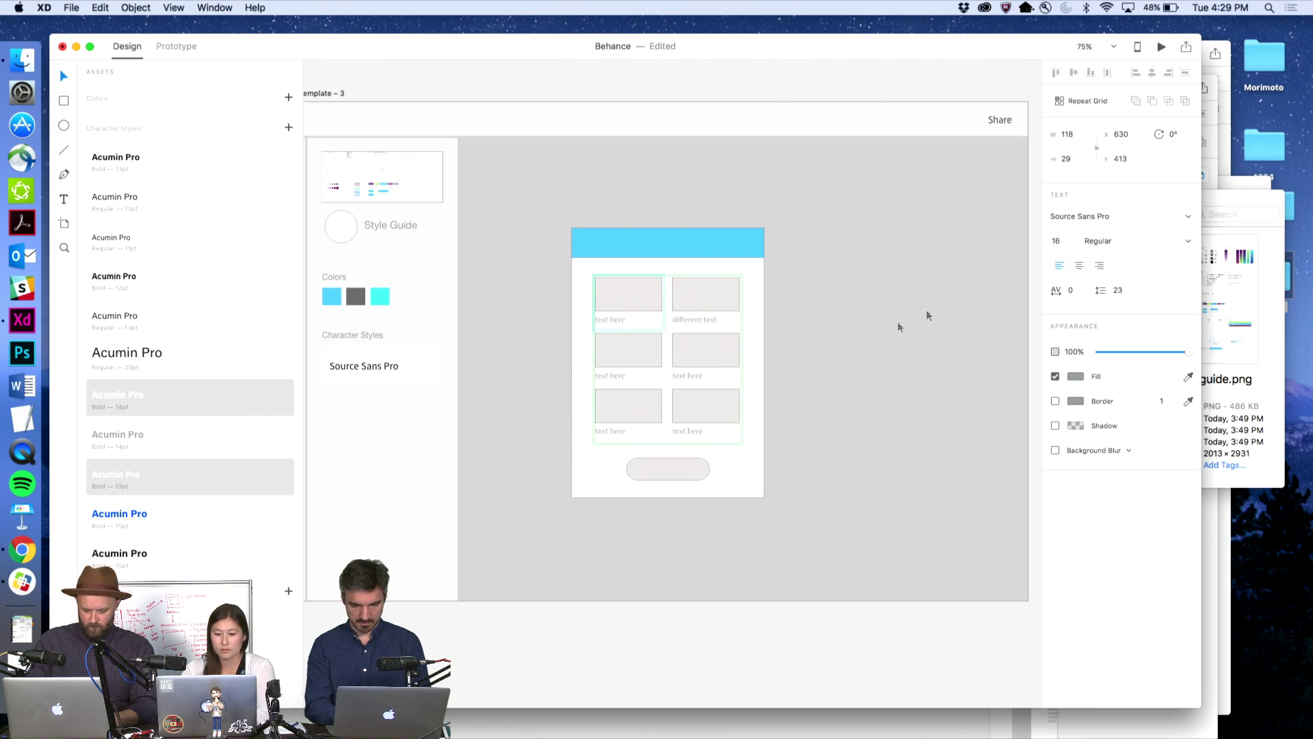
{"action": "left_click", "coordinate": [804, 385]}
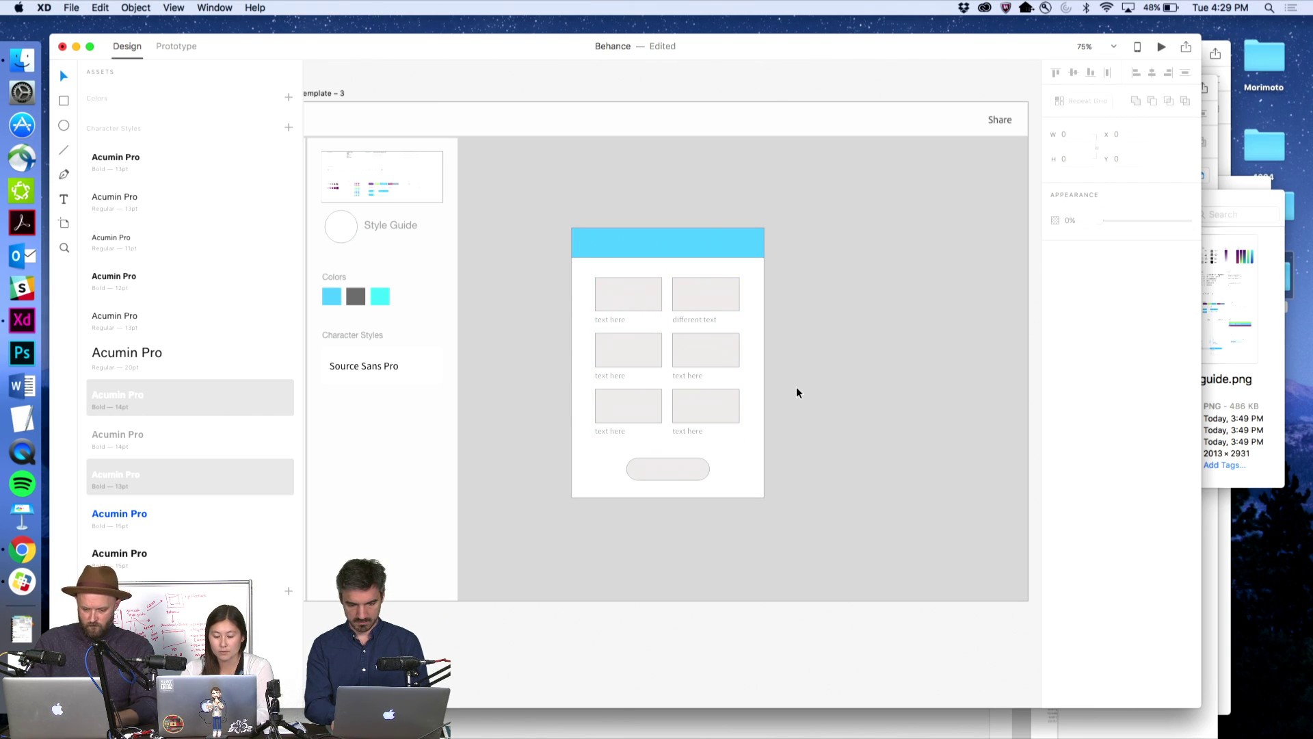
- Fill the mockup's rounded button with the blue sampled from its header bar
{"action": "scroll", "coordinate": [797, 392], "scroll_direction": "left", "scroll_amount": 3}
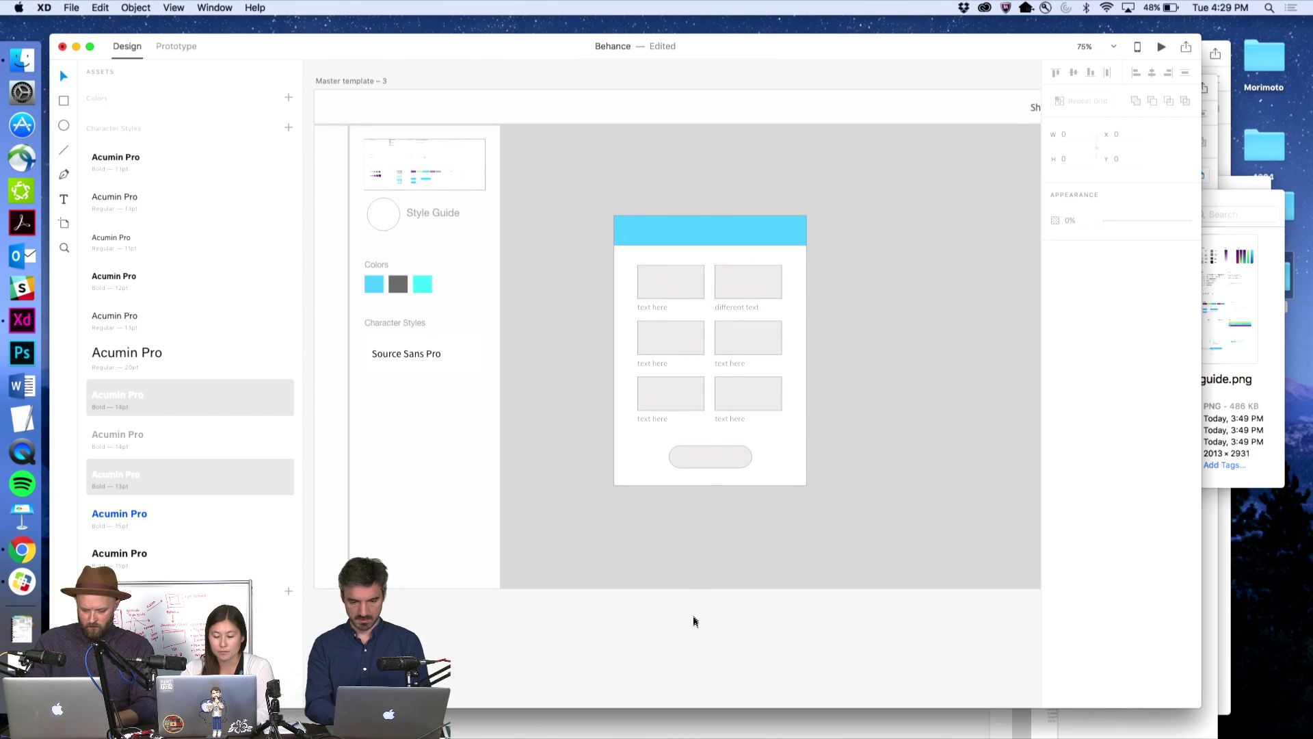
{"action": "left_click", "coordinate": [712, 455]}
{"action": "left_click", "coordinate": [1194, 270]}
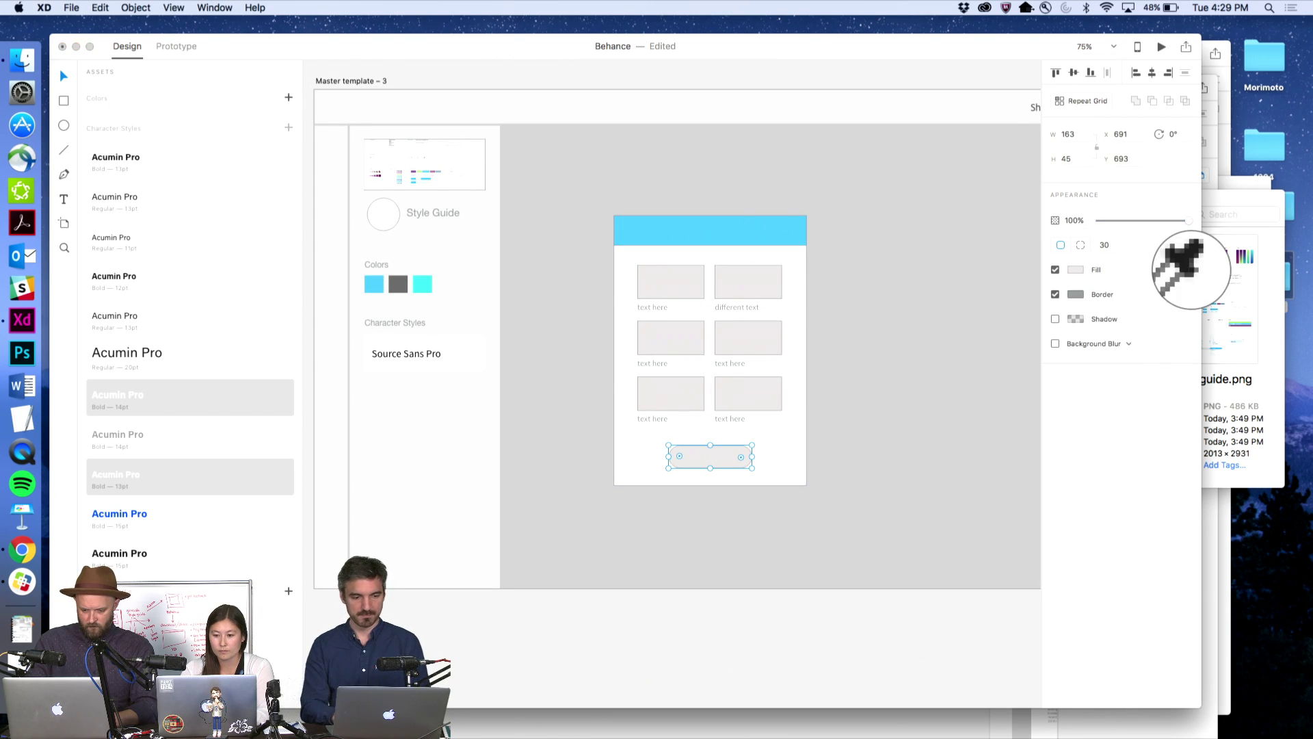
{"action": "left_click", "coordinate": [748, 235]}
{"action": "left_click", "coordinate": [740, 620]}
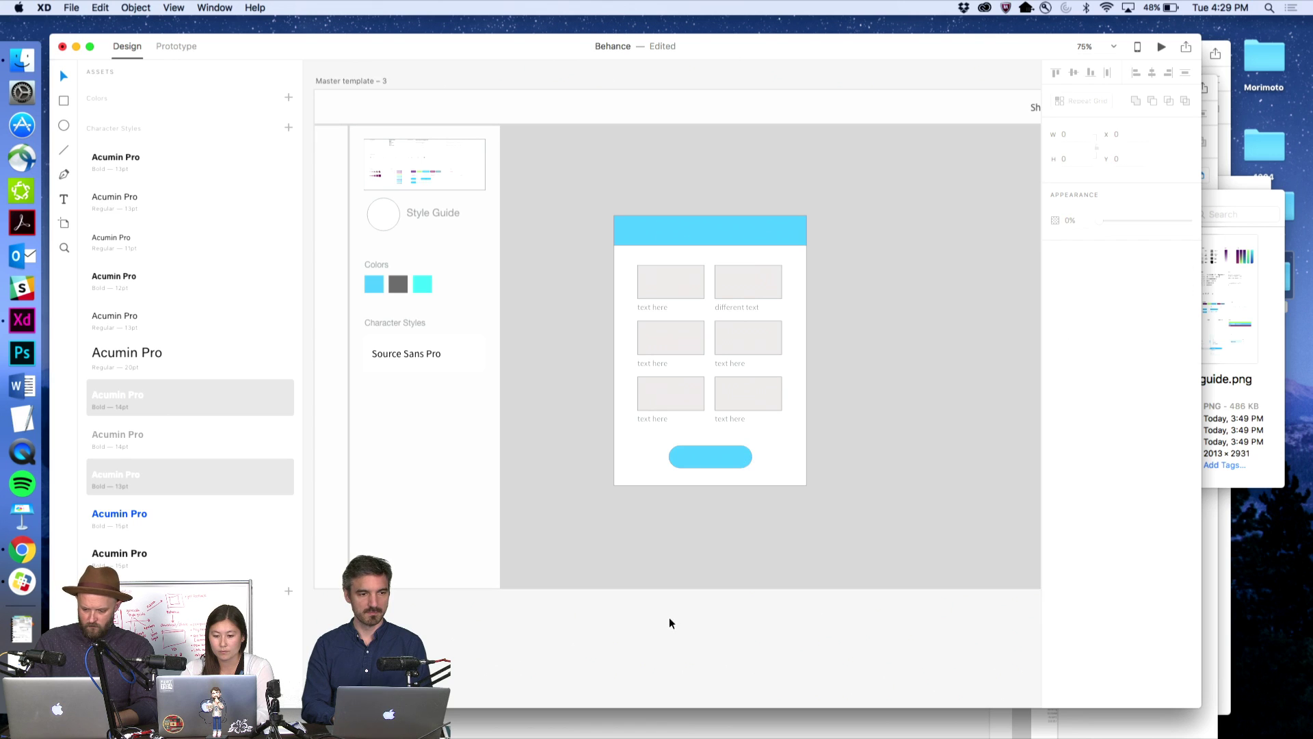
- Fill the mockup's header bar in Master template – 1 with the purple-blue #6D72FD
{"action": "scroll", "coordinate": [645, 405], "scroll_direction": "down", "scroll_amount": 5}
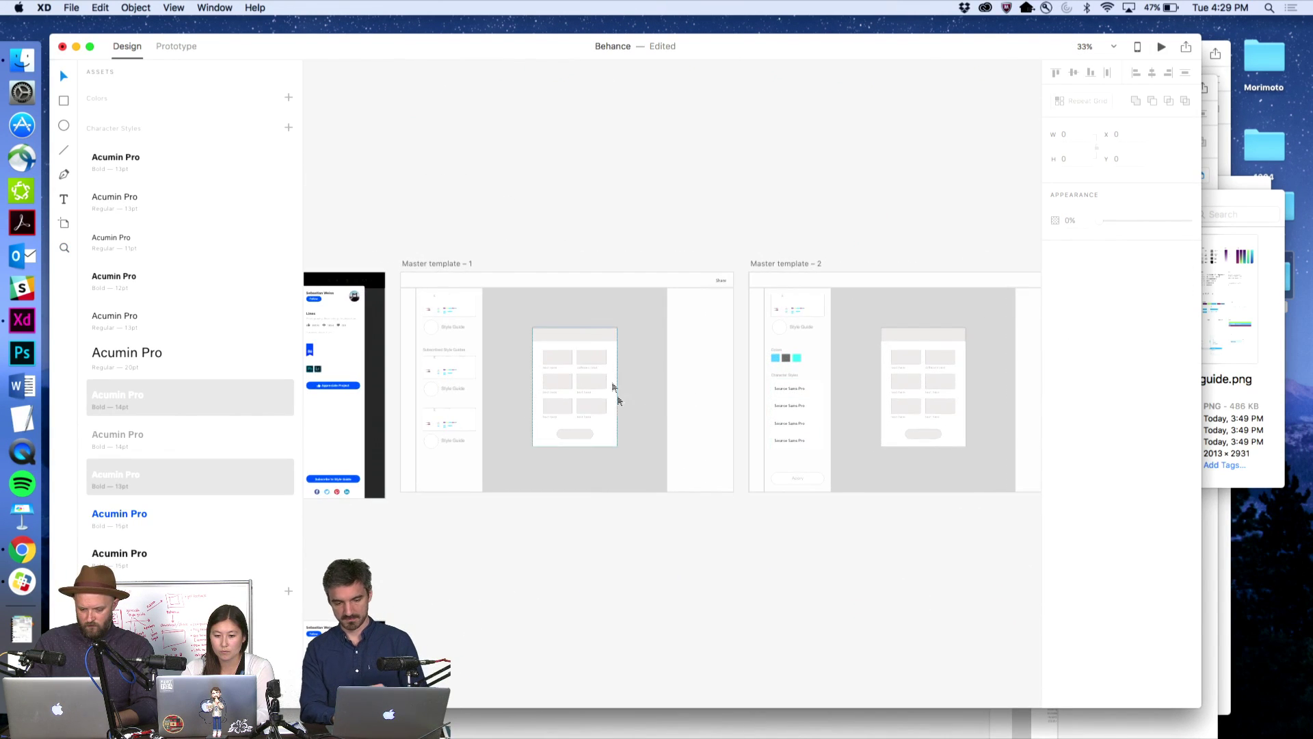
{"action": "left_click", "coordinate": [597, 335]}
{"action": "left_click", "coordinate": [1076, 269]}
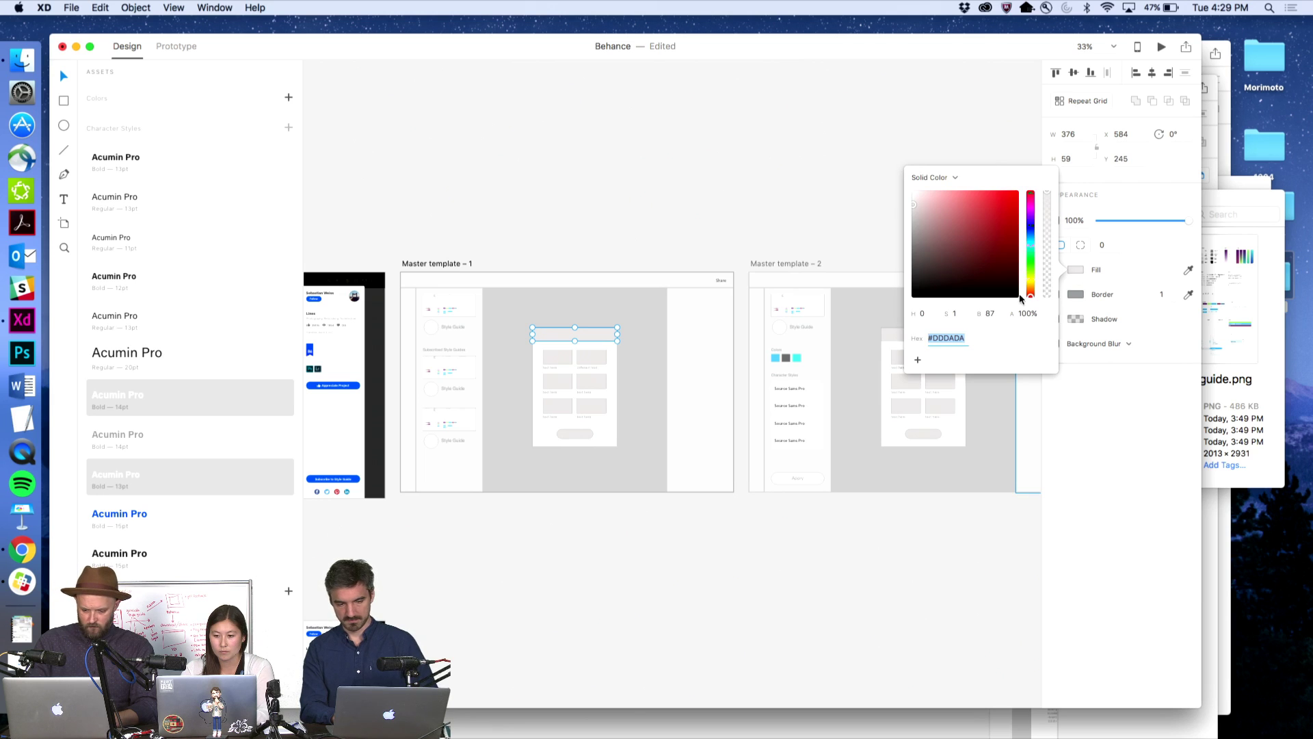
{"action": "mouse_move", "coordinate": [1033, 243]}
{"action": "left_mouse_down"}
{"action": "mouse_move", "coordinate": [1033, 209]}
{"action": "mouse_move", "coordinate": [1032, 230]}
{"action": "left_mouse_up"}
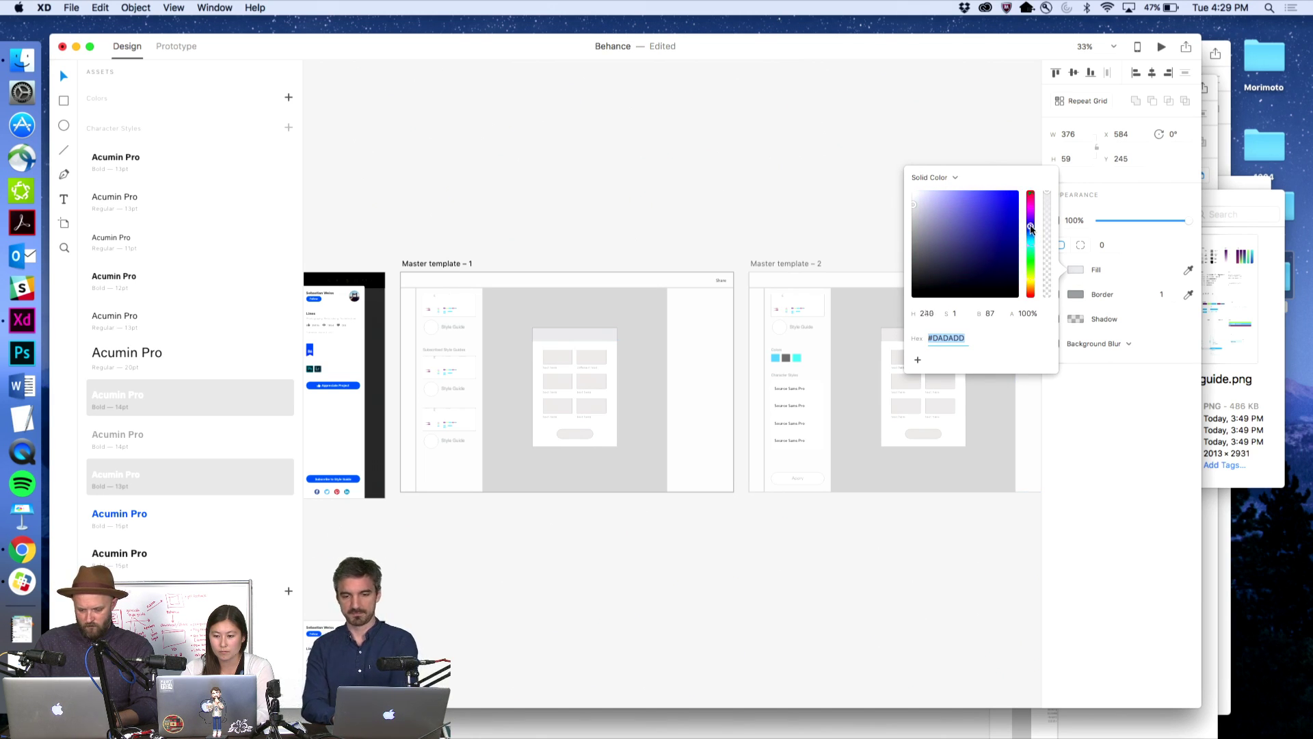
{"action": "left_click_drag", "start_coordinate": [963, 197], "coordinate": [972, 192]}
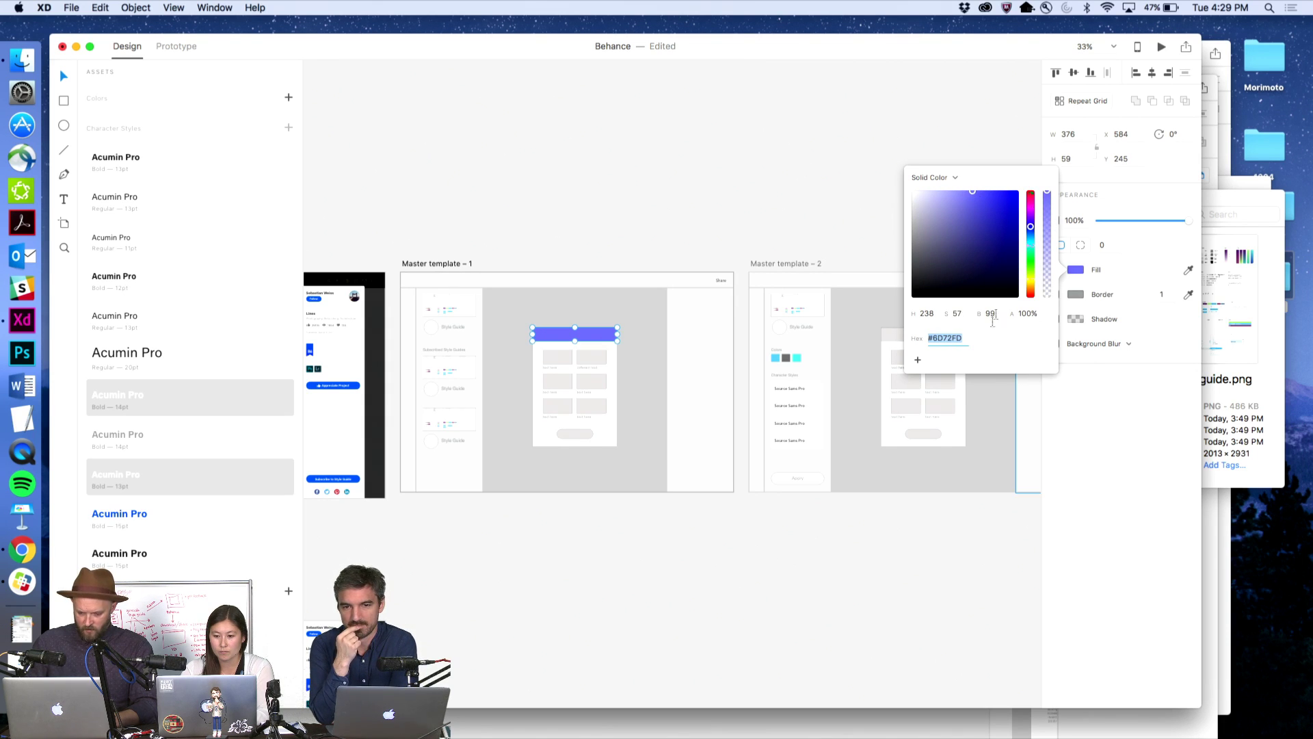
{"action": "key", "text": "super+shift+a"}
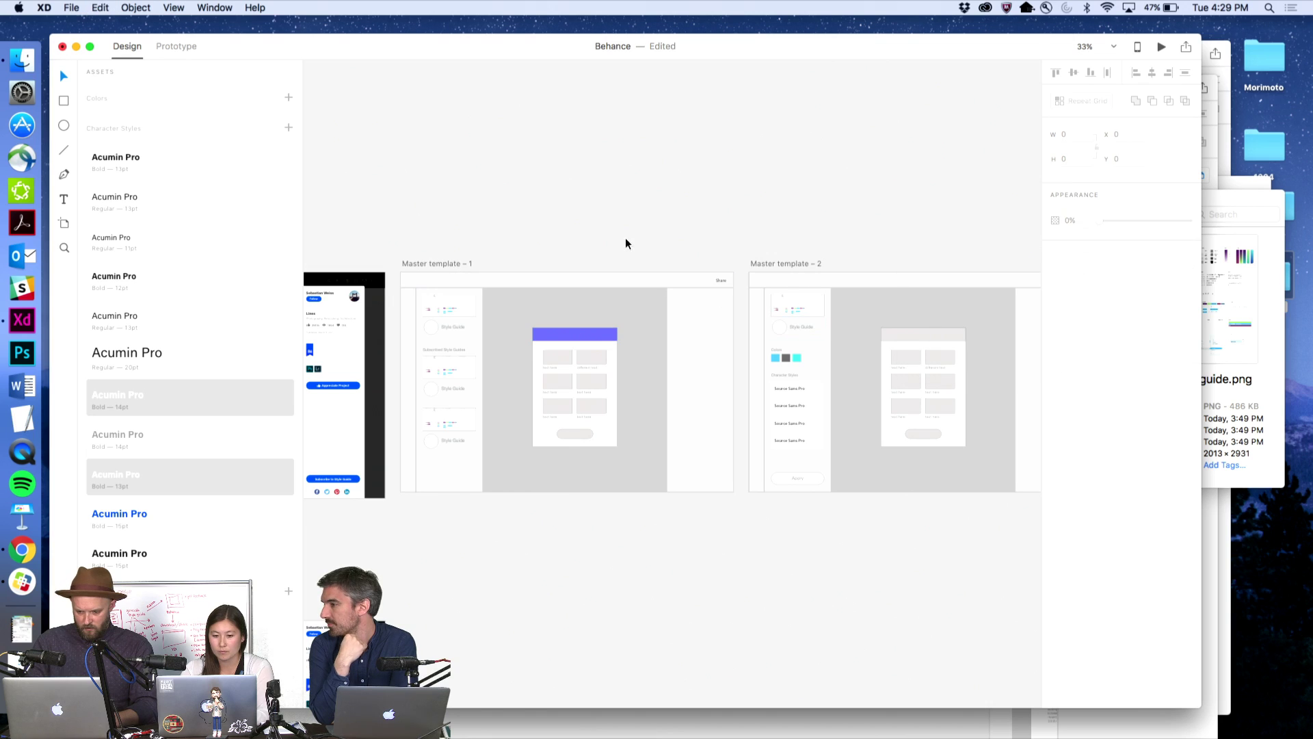
- Fill the rounded button of the mockup in Master template – 1 with #6D72FD
{"action": "key", "text": "z"}
{"action": "left_click", "coordinate": [584, 401]}
{"action": "key", "text": "v"}
{"action": "left_click", "coordinate": [571, 477]}
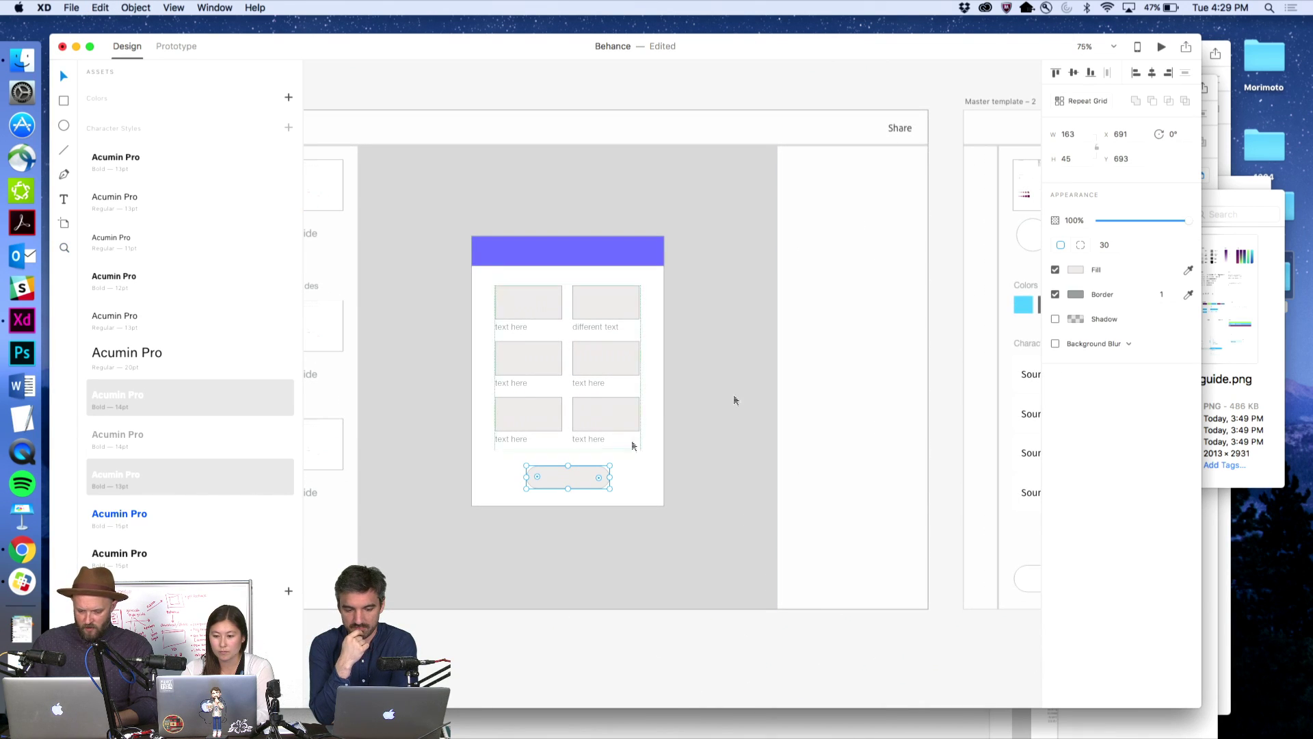
{"action": "left_click", "coordinate": [1076, 271]}
{"action": "type", "text": "#6D72FD"}
{"action": "key", "text": "Return"}
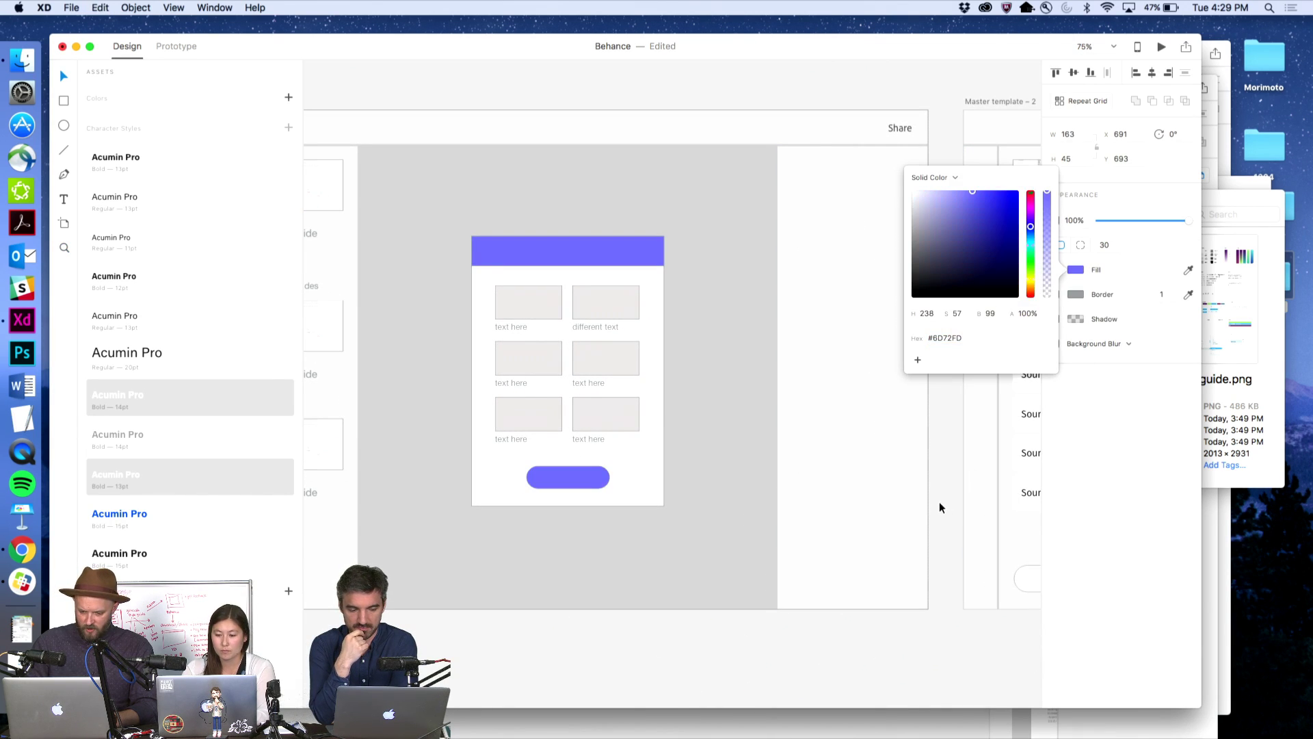
- Fill the mockup's header bar in Master template – 2 with #6D72FD
{"action": "scroll", "coordinate": [940, 508], "scroll_direction": "right", "scroll_amount": 5}
{"action": "key", "text": "super+z"}
{"action": "key", "text": "super+z"}
{"action": "scroll", "coordinate": [939, 508], "scroll_direction": "left", "scroll_amount": 5}
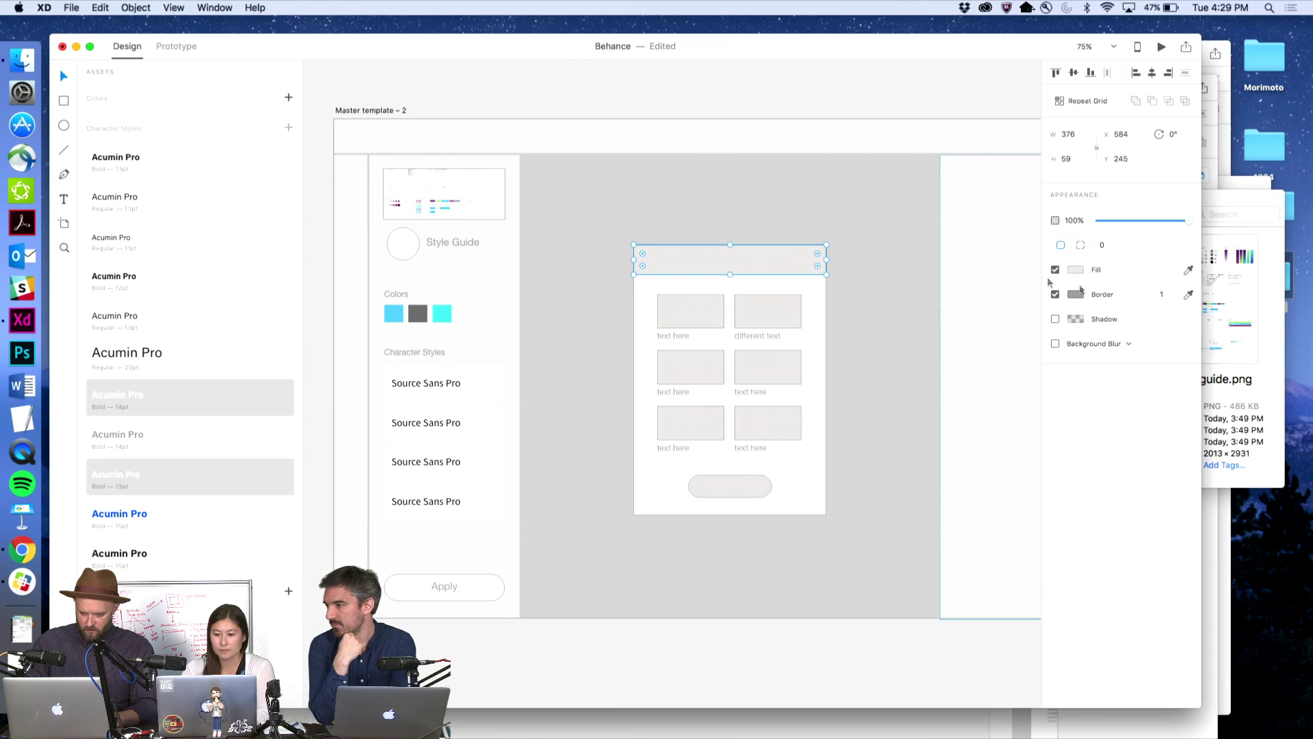
{"action": "left_click", "coordinate": [1076, 269]}
{"action": "type", "text": "#6D72FD"}
{"action": "key", "text": "Return"}
- Fill the rounded button of the mockup in Master template – 2 with #6D72FD
{"action": "left_click", "coordinate": [740, 489]}
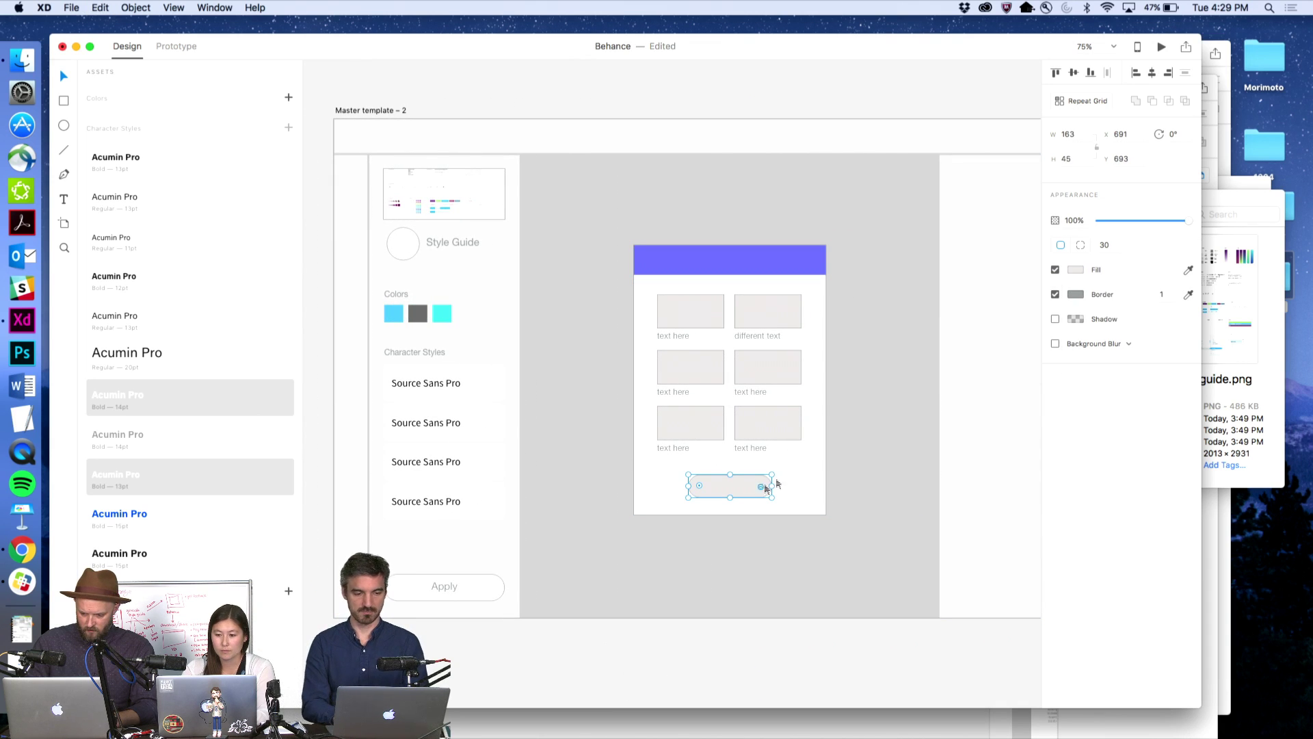
{"action": "left_click", "coordinate": [1078, 273]}
{"action": "type", "text": "6D72FD"}
{"action": "key", "text": "Return"}
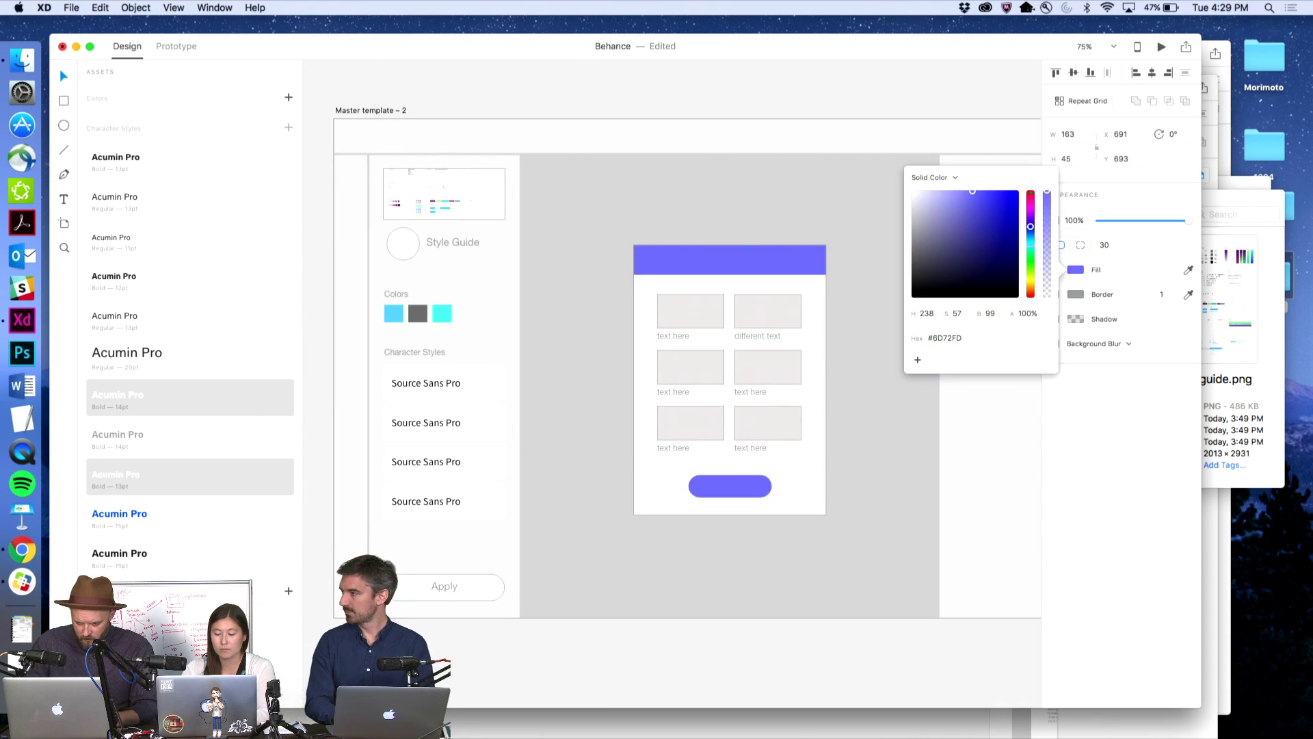
{"action": "left_click", "coordinate": [854, 113]}
- Copy the empty white side panel beside the gray canvas from Master template – 2 into Master template – 3
{"action": "scroll", "coordinate": [873, 132], "scroll_direction": "right", "scroll_amount": 10}
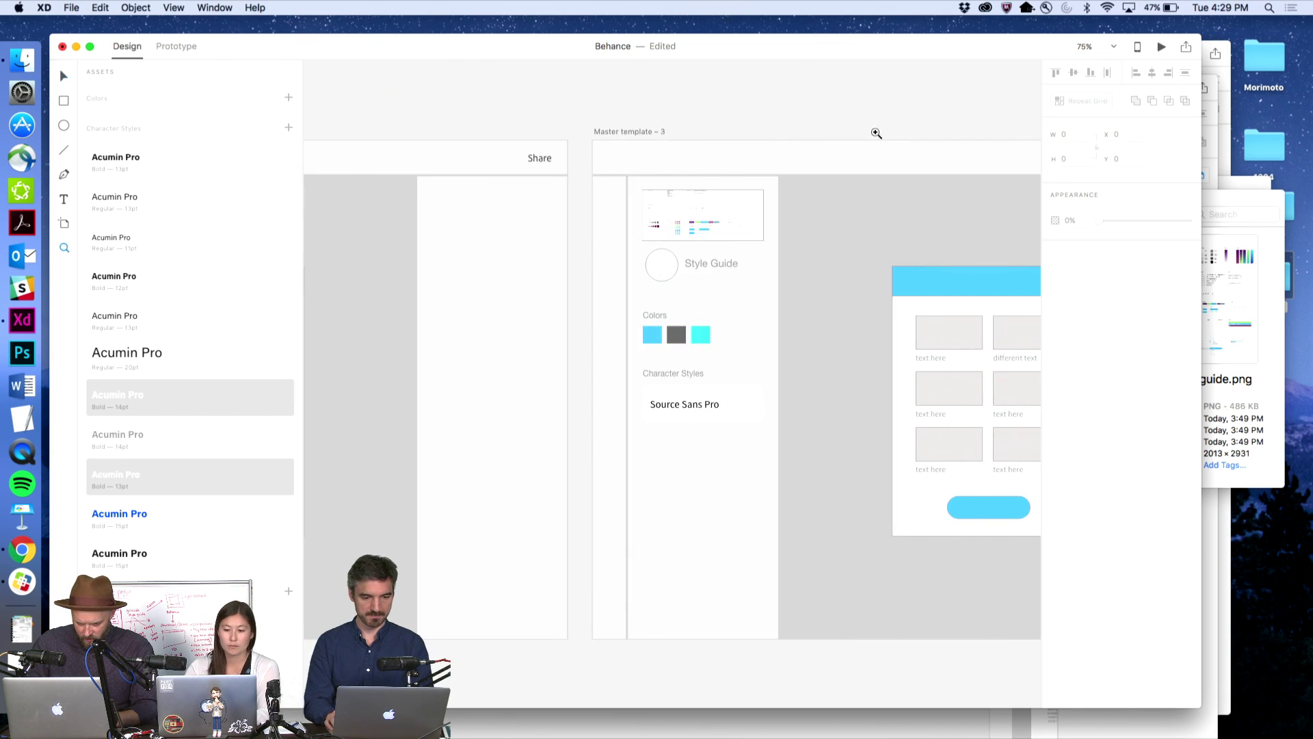
{"action": "key", "text": "z"}
{"action": "left_click", "coordinate": [862, 237], "text": "alt"}
{"action": "left_click", "coordinate": [862, 238], "text": "alt"}
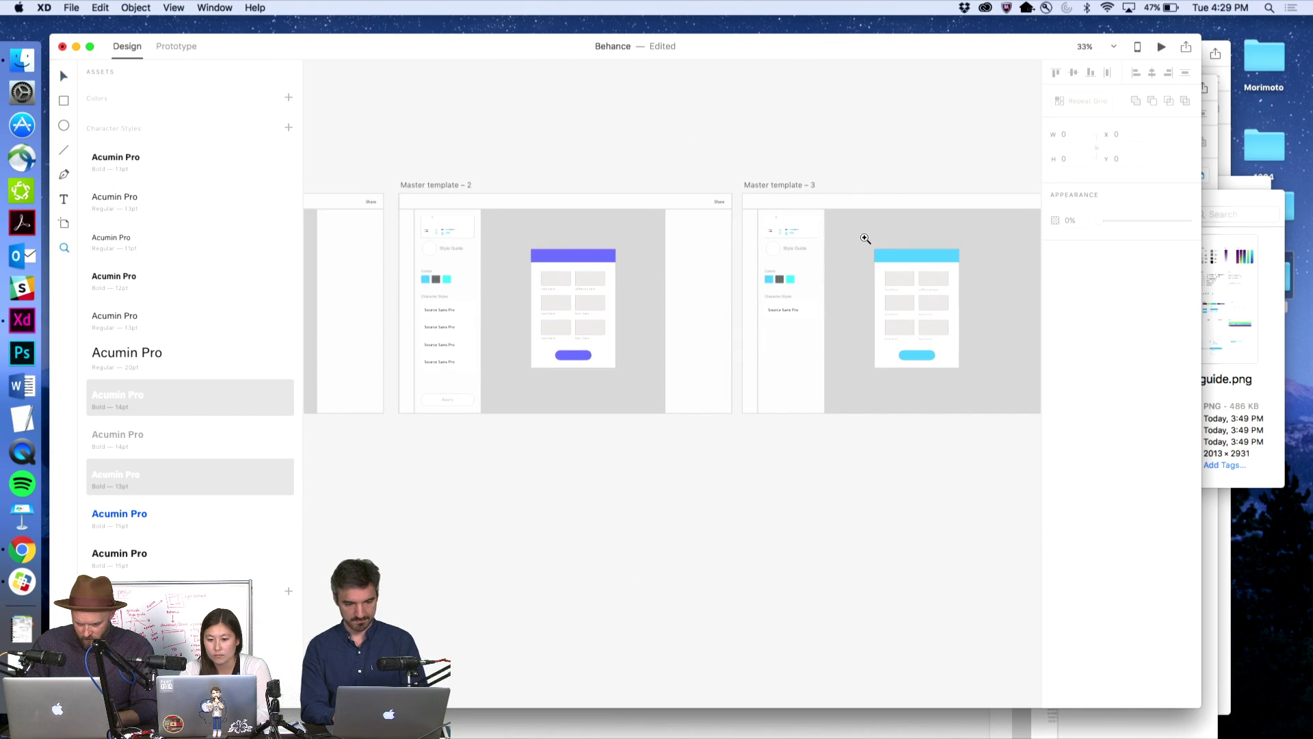
{"action": "left_click_drag", "start_coordinate": [882, 243], "coordinate": [681, 242]}
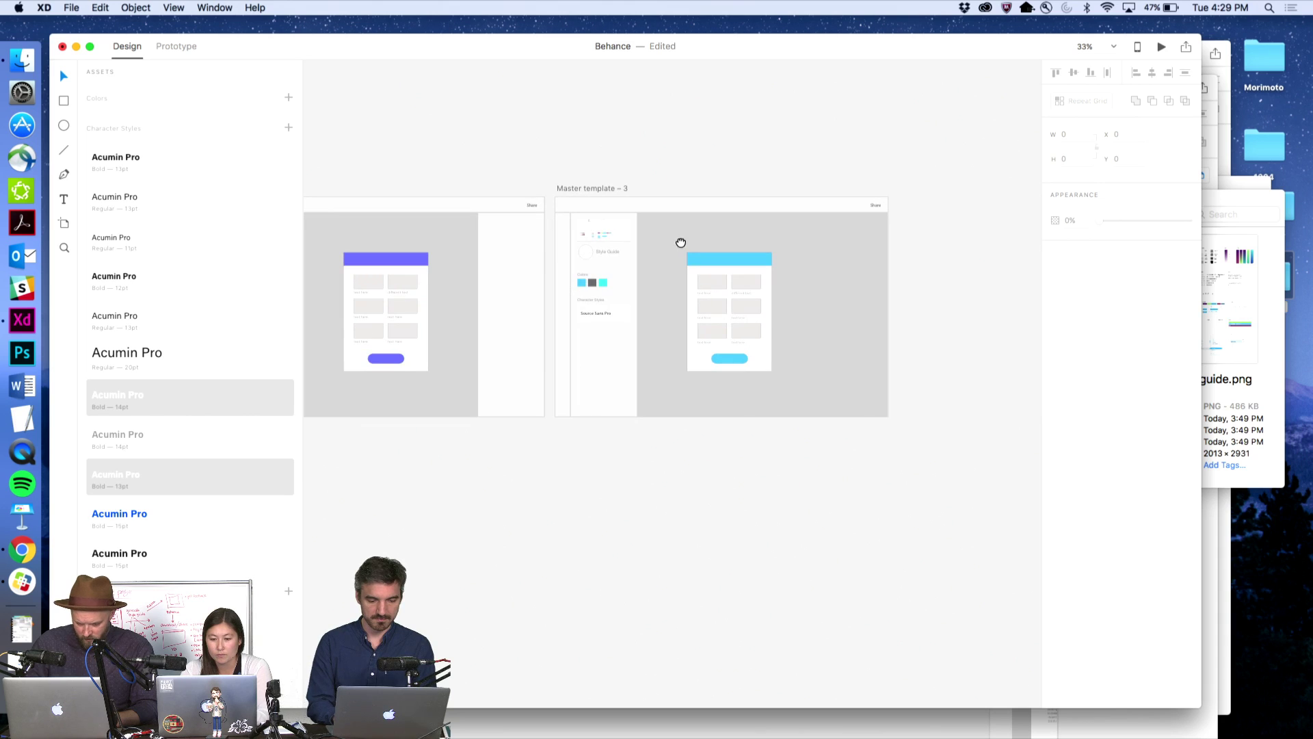
{"action": "scroll", "coordinate": [757, 301], "scroll_direction": "left", "scroll_amount": 3}
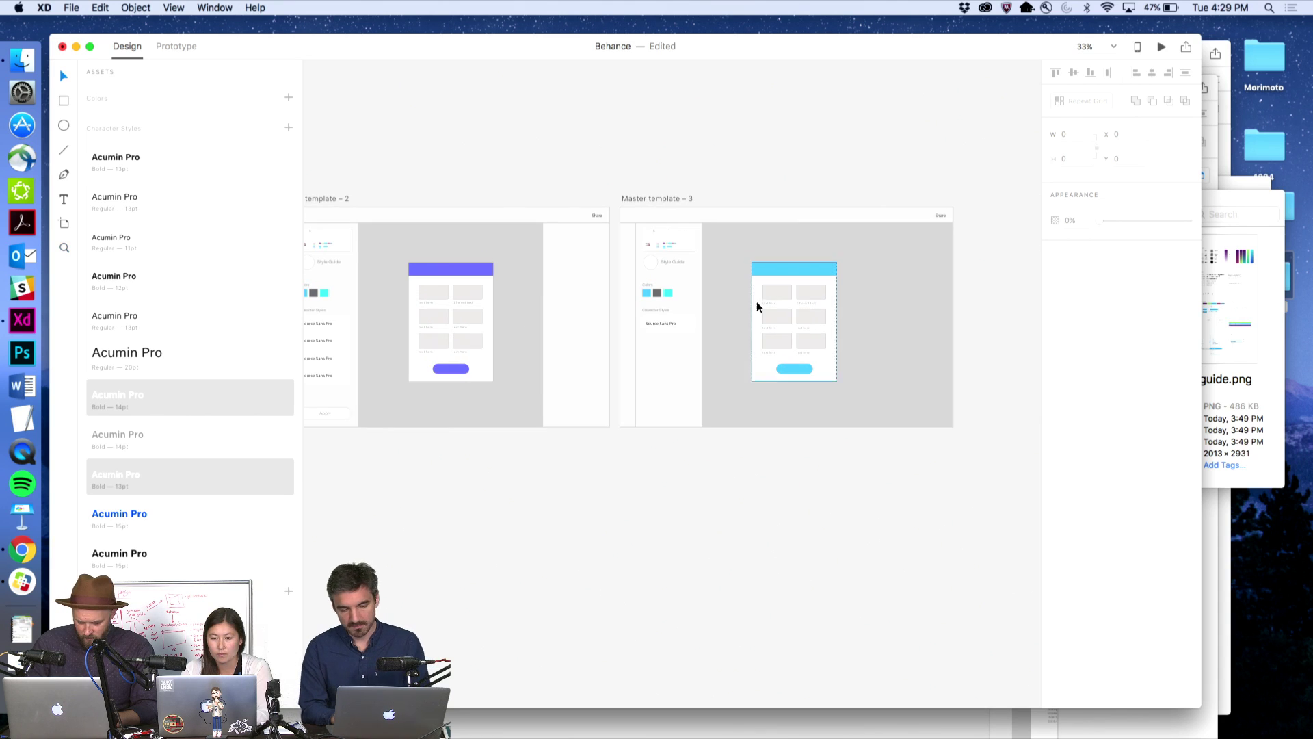
{"action": "left_click", "coordinate": [561, 302]}
{"action": "key", "text": "super+c"}
{"action": "left_click", "coordinate": [938, 328]}
{"action": "key", "text": "super+v"}
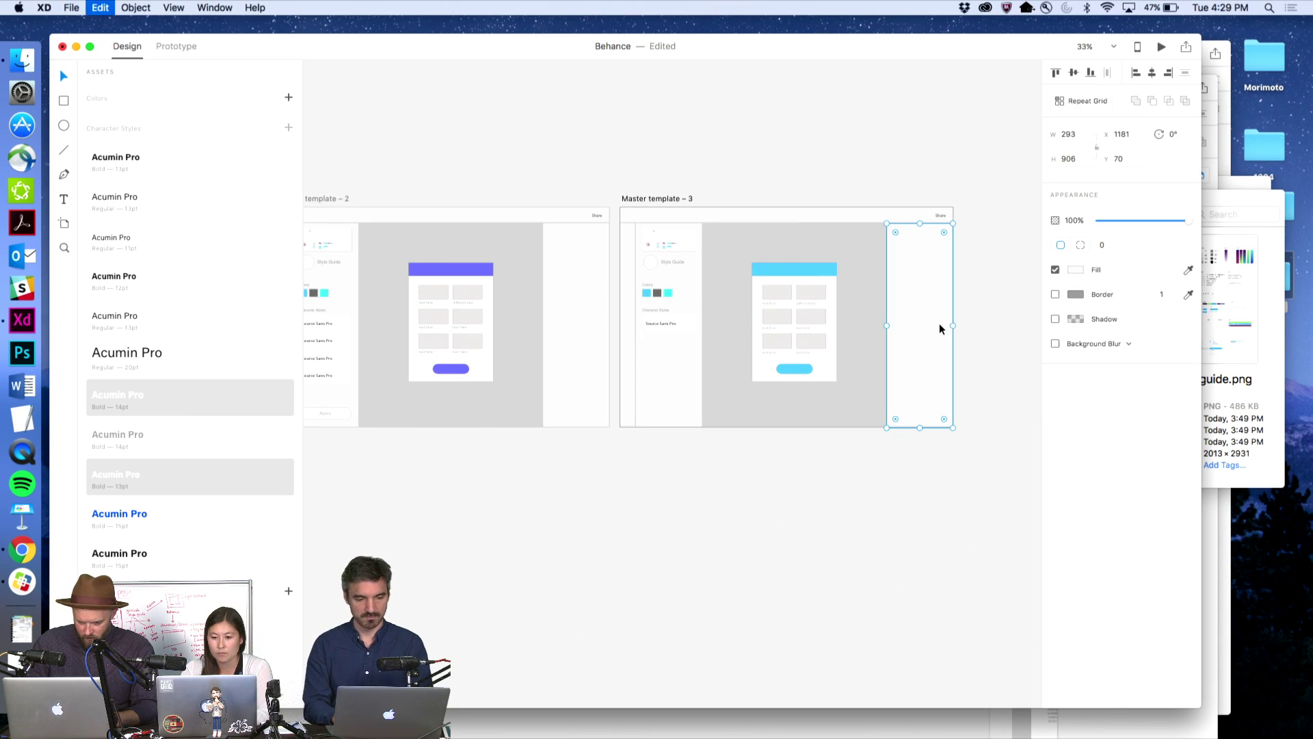
{"action": "left_click", "coordinate": [841, 484]}
- Draw a 106 by 106 square below the mockup in Master template – 3, duplicate it alongside, and center the pair under the mockup
{"action": "scroll", "coordinate": [839, 411], "scroll_direction": "up", "scroll_amount": 5}
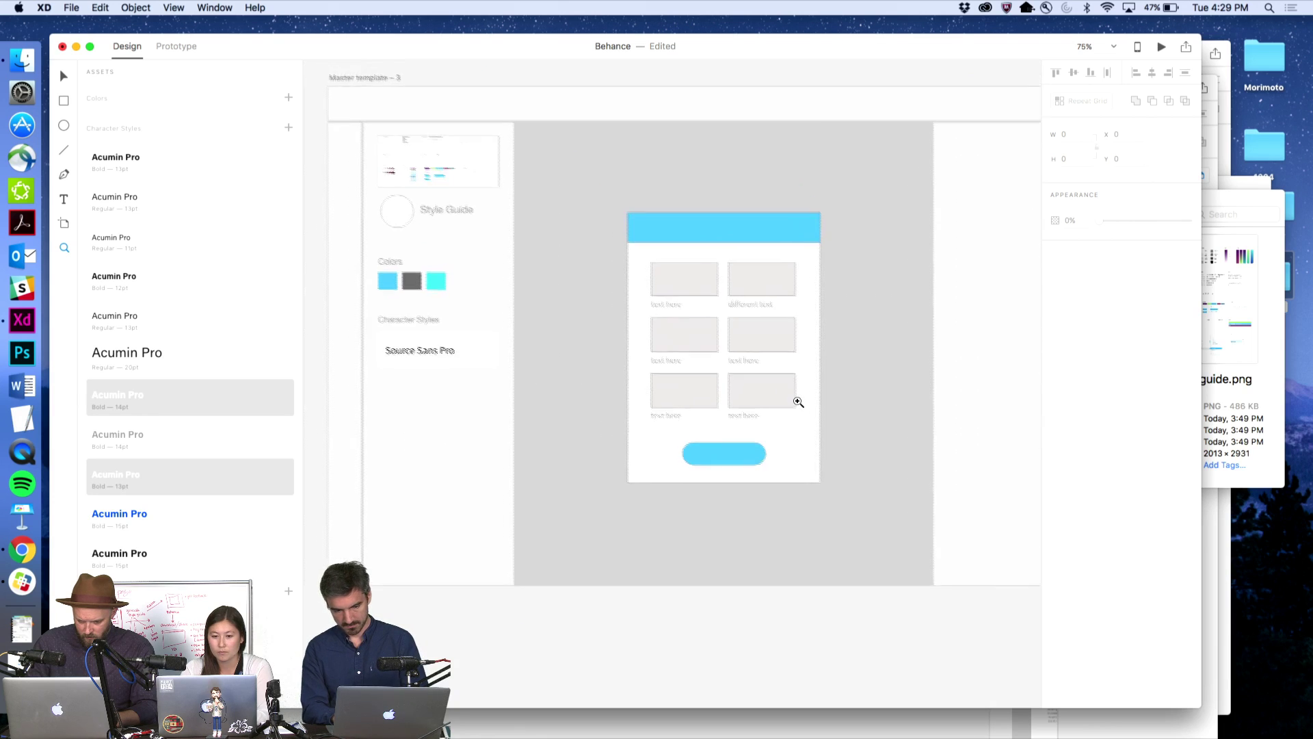
{"action": "key", "text": "r"}
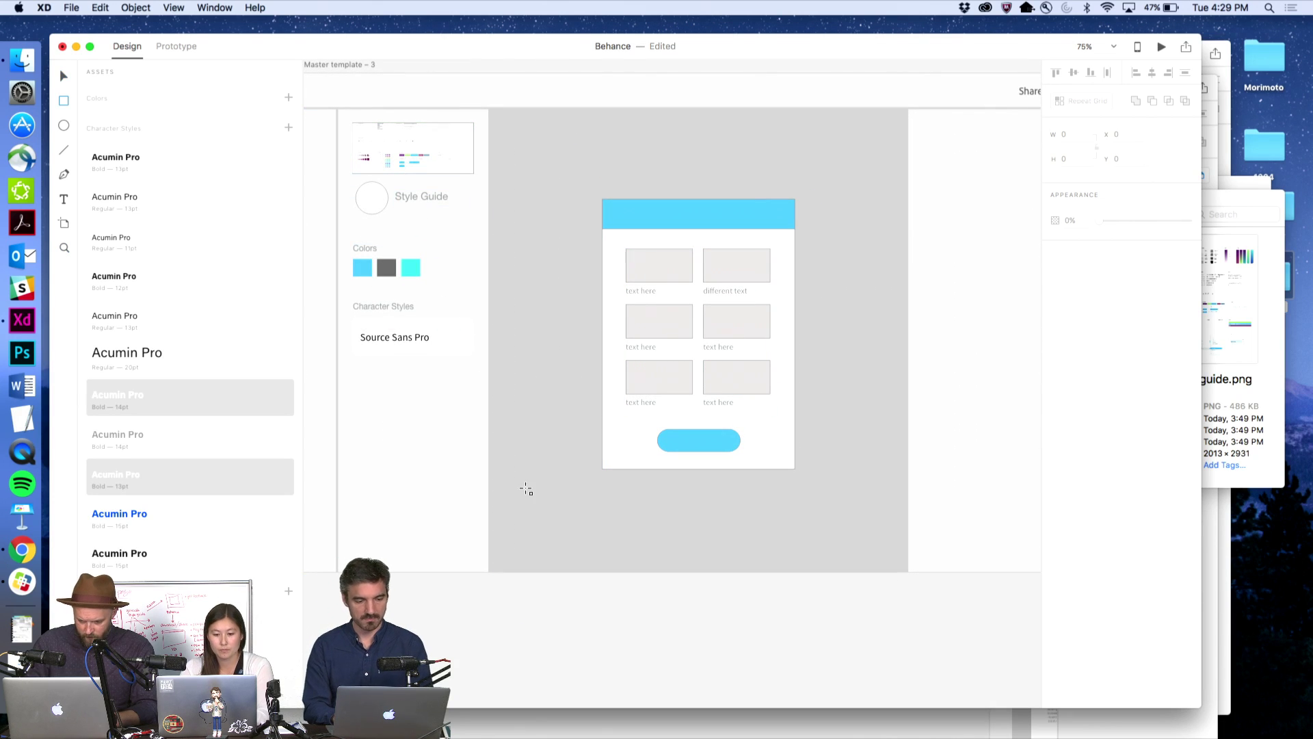
{"action": "mouse_move", "coordinate": [632, 510]}
{"action": "left_mouse_down"}
{"action": "mouse_move", "coordinate": [699, 565]}
{"action": "mouse_move", "coordinate": [672, 531]}
{"action": "mouse_move", "coordinate": [731, 537]}
{"action": "left_mouse_up"}
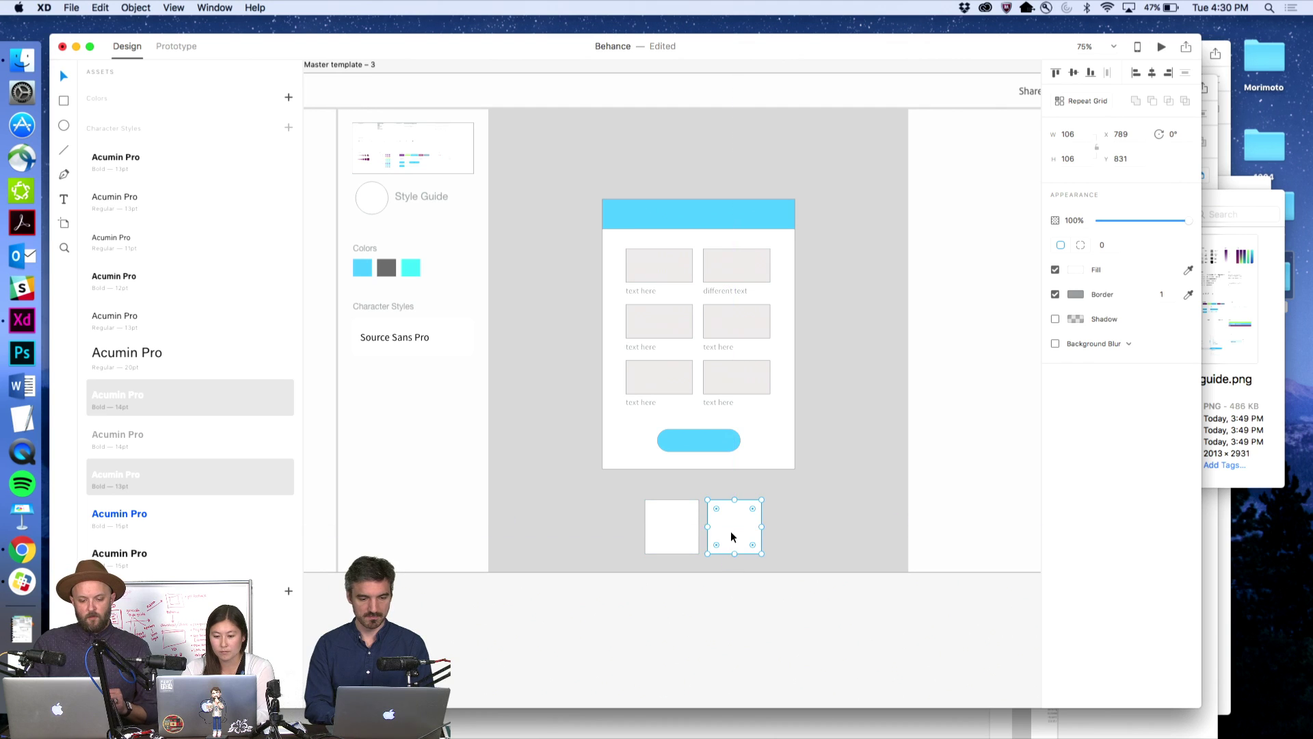
{"action": "left_click", "coordinate": [672, 526], "text": "shift"}
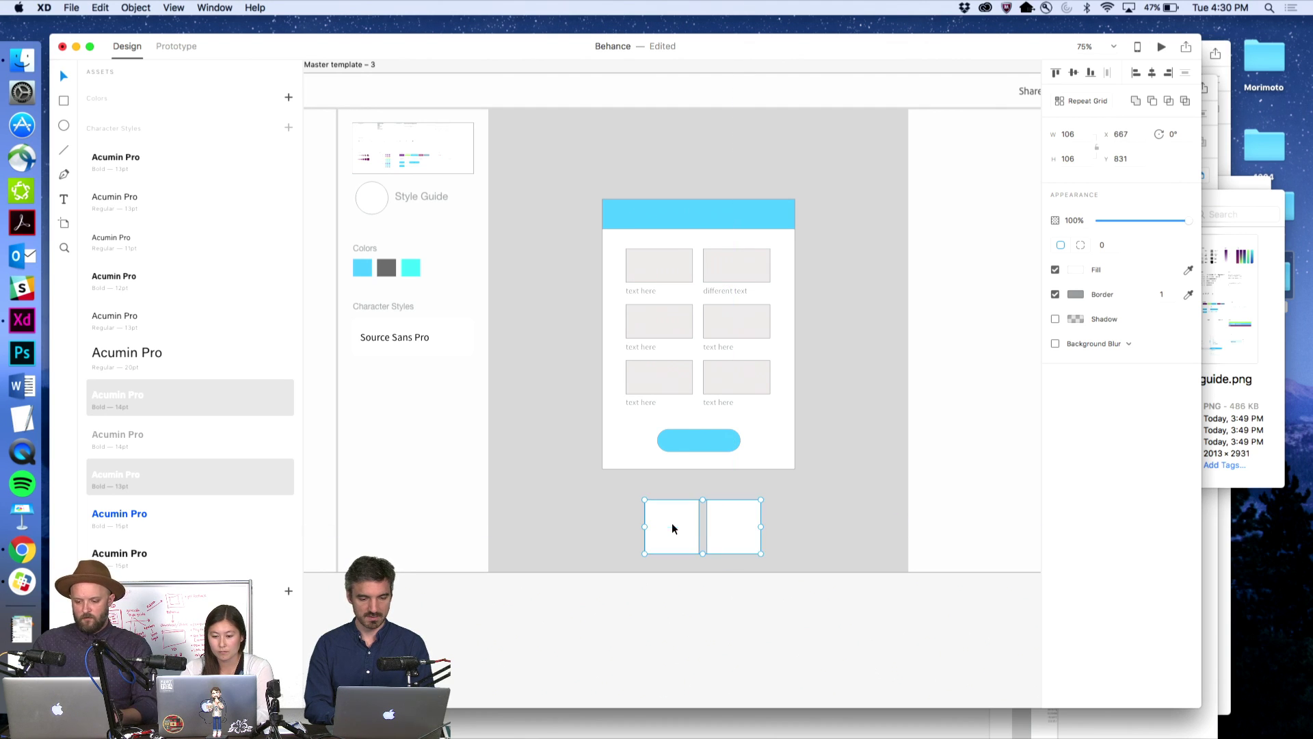
{"action": "left_click_drag", "start_coordinate": [680, 540], "coordinate": [678, 538]}
{"action": "left_click", "coordinate": [714, 602]}
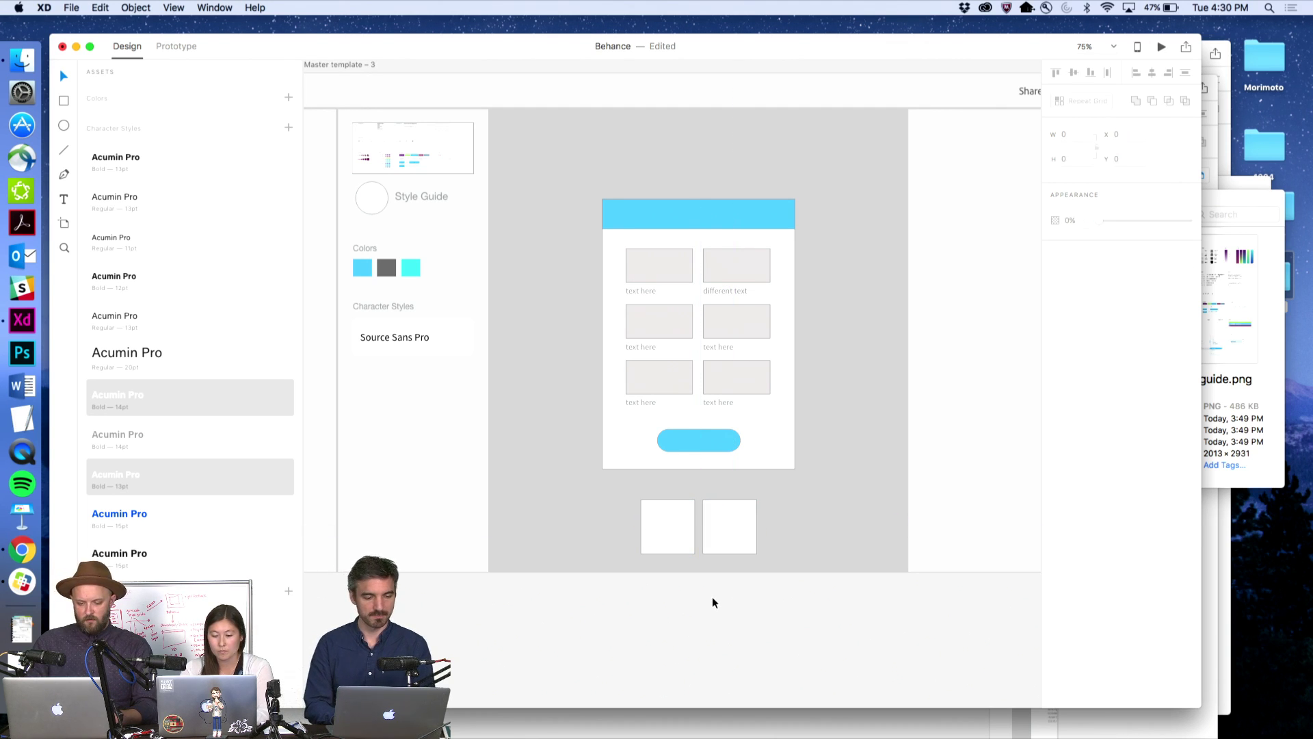
- Try to place a duplicate of the whole blue mockup below the Master template – 3 artboard
{"action": "left_click", "coordinate": [692, 217]}
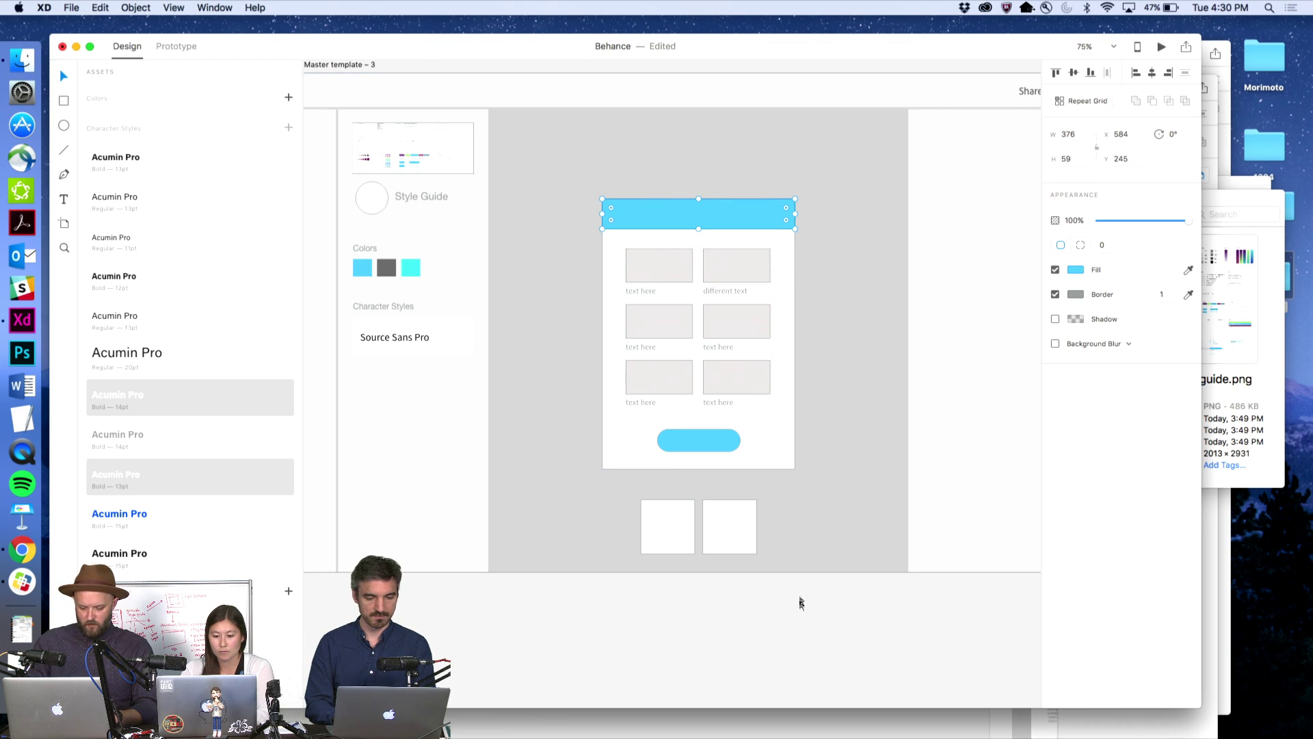
{"action": "left_click_drag", "start_coordinate": [800, 606], "coordinate": [667, 333]}
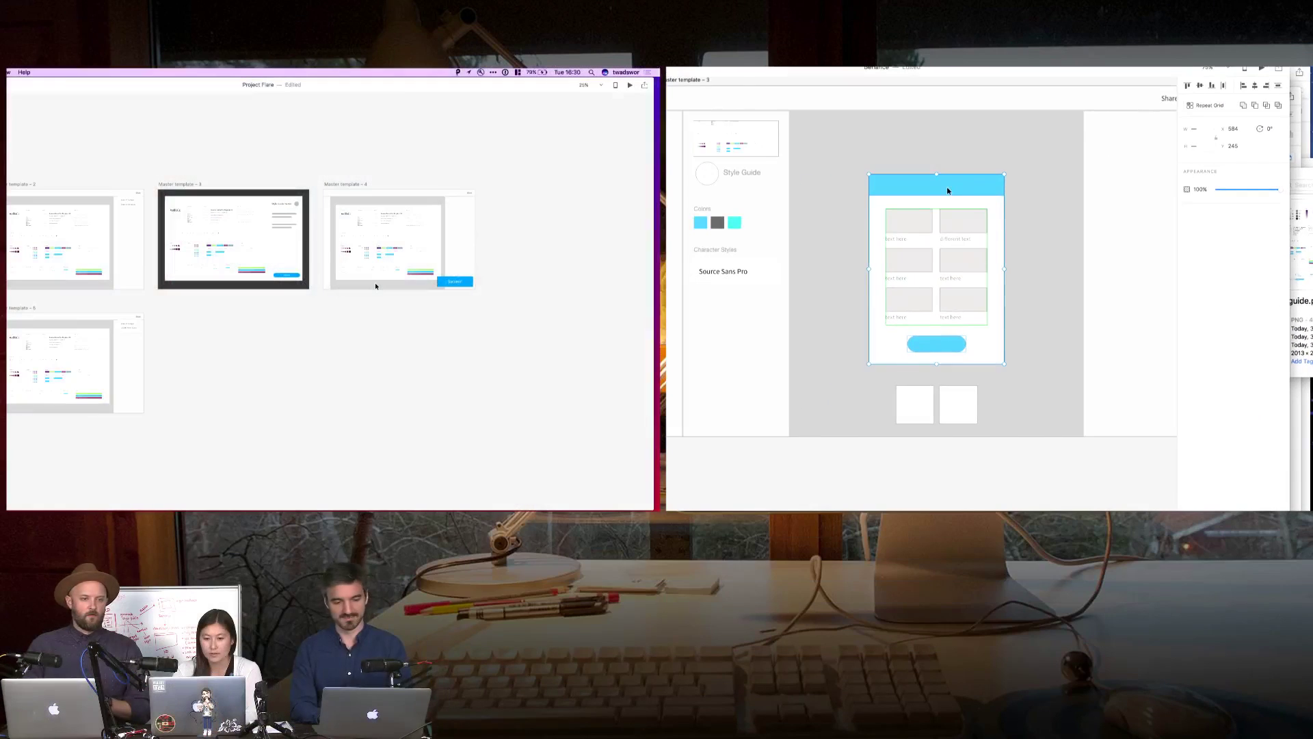
{"action": "left_click_drag", "start_coordinate": [937, 273], "coordinate": [923, 358]}
{"action": "scroll", "coordinate": [968, 470], "scroll_direction": "down", "scroll_amount": 3}
{"action": "key", "text": "super+z"}
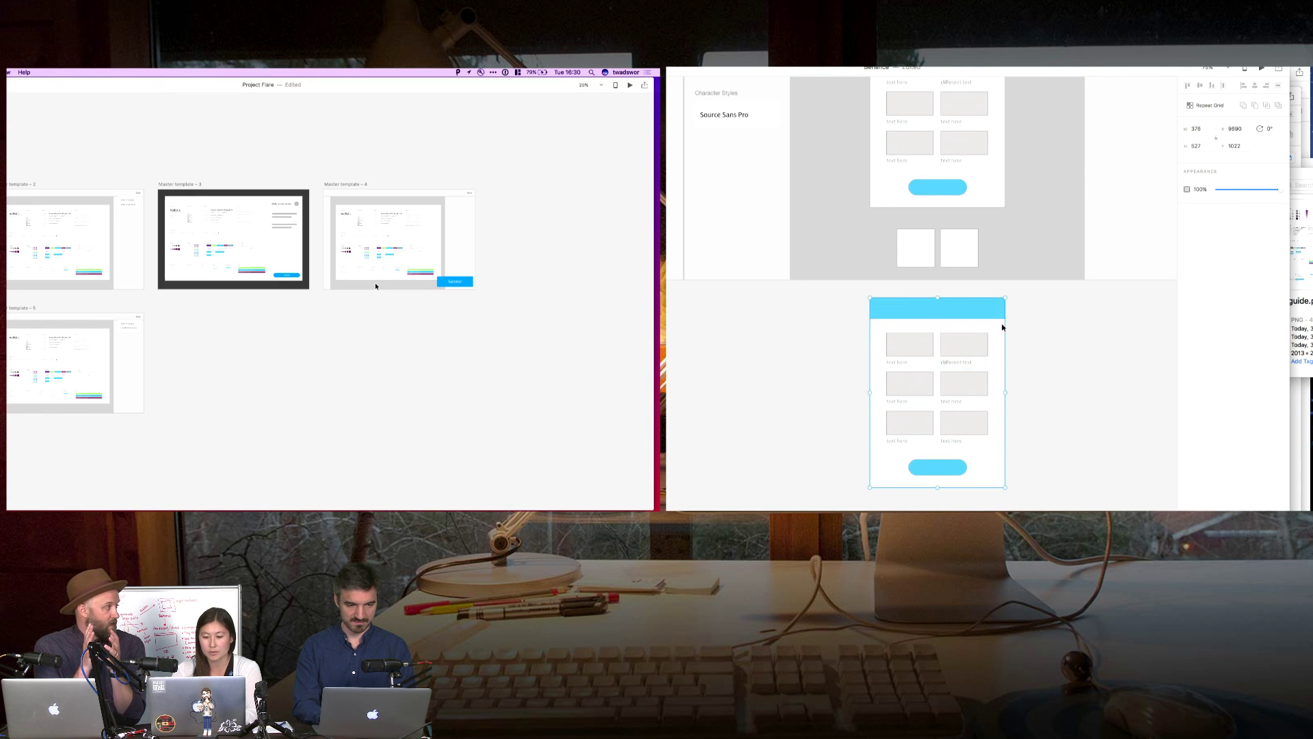
{"action": "key", "text": "super+z"}
{"action": "scroll", "coordinate": [999, 335], "scroll_direction": "up", "scroll_amount": 3}
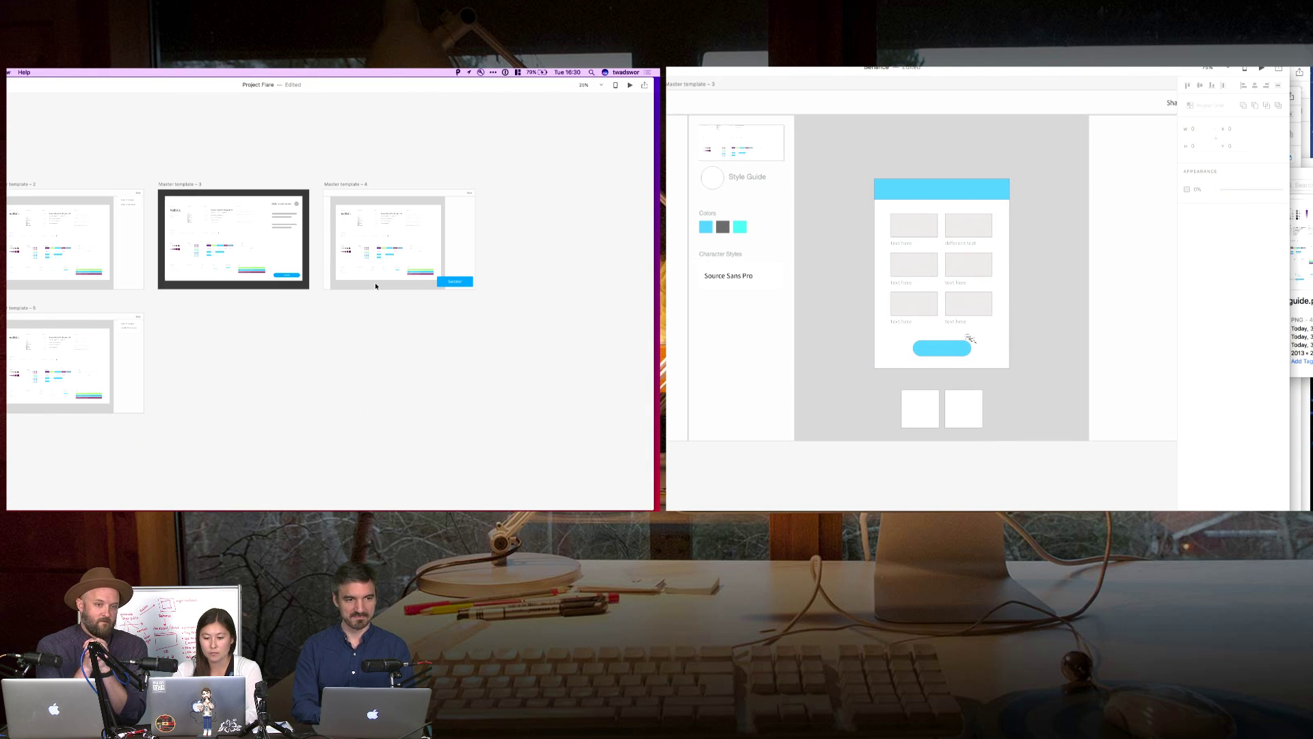
- Copy the purple header bar from Master template – 2 into the first small square of Master template – 3, shrunk to about 55 by 12
{"action": "left_click", "coordinate": [971, 337], "text": "alt"}
{"action": "scroll", "coordinate": [950, 436], "scroll_direction": "left", "scroll_amount": 3}
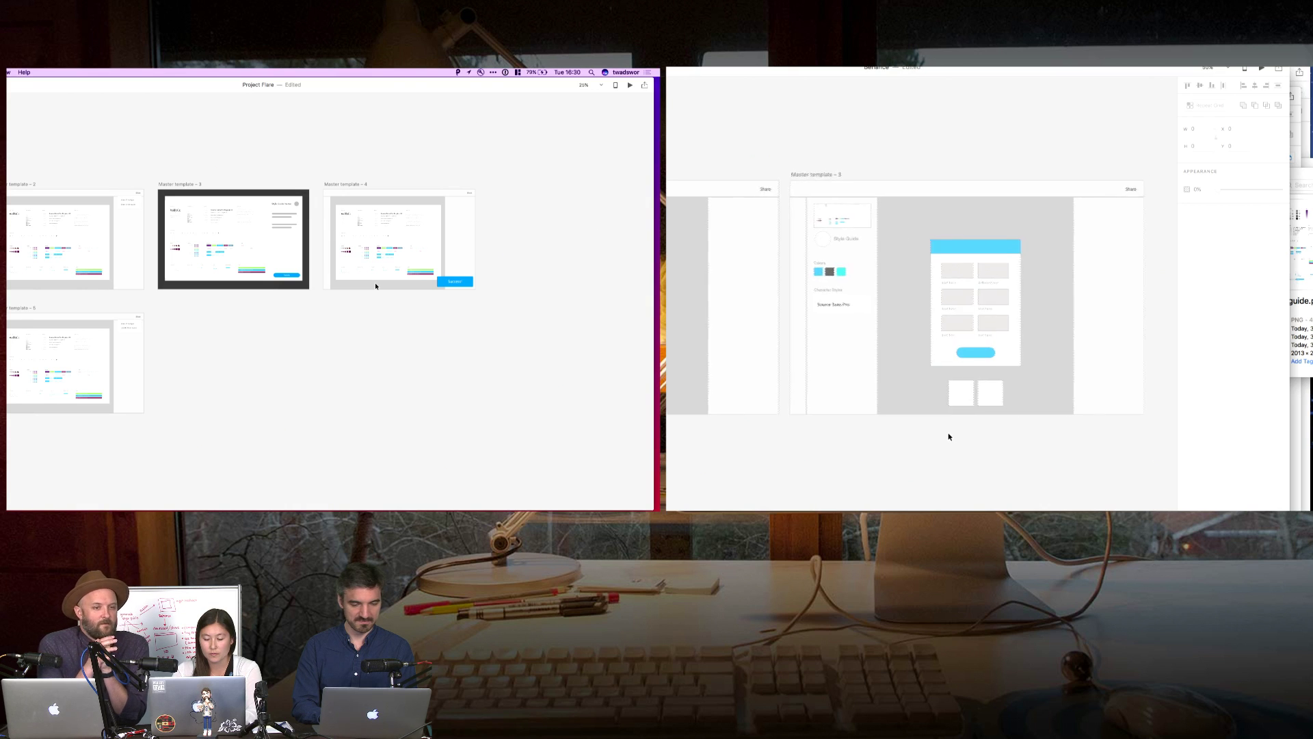
{"action": "scroll", "coordinate": [949, 436], "scroll_direction": "right", "scroll_amount": 3}
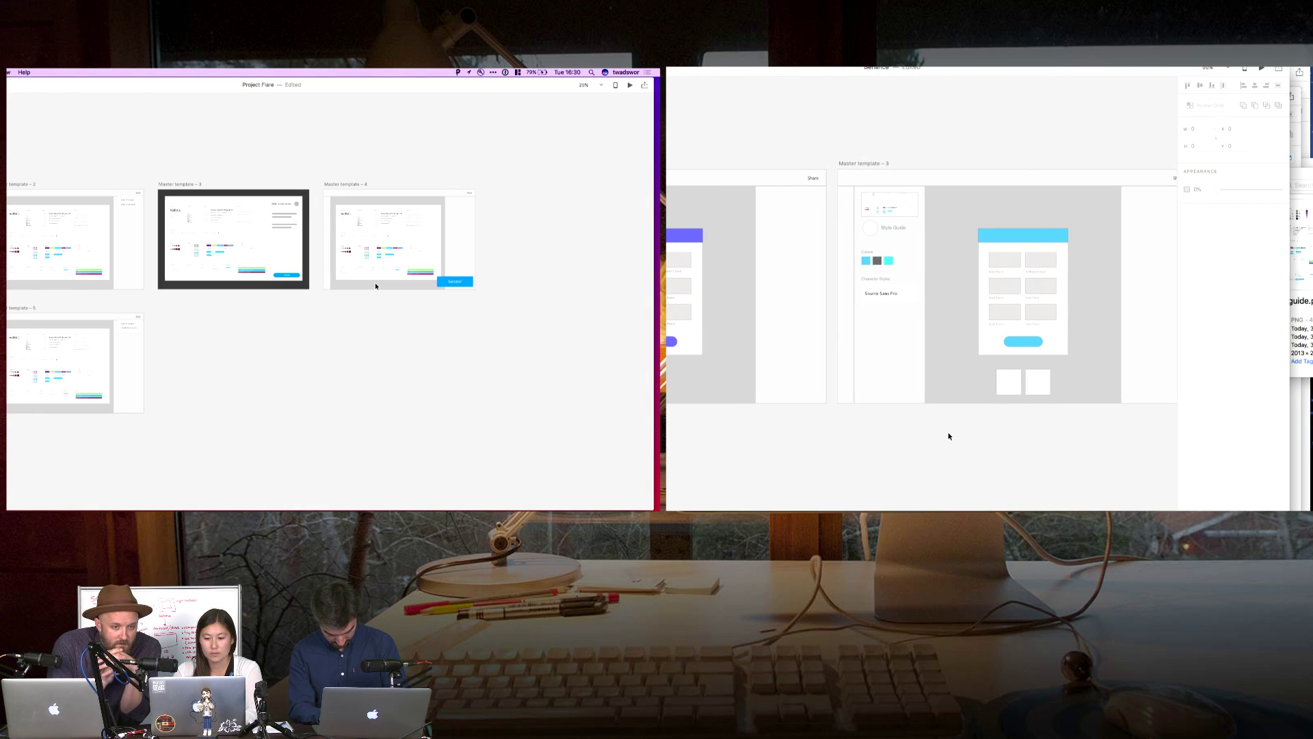
{"action": "scroll", "coordinate": [949, 436], "scroll_direction": "left", "scroll_amount": 8}
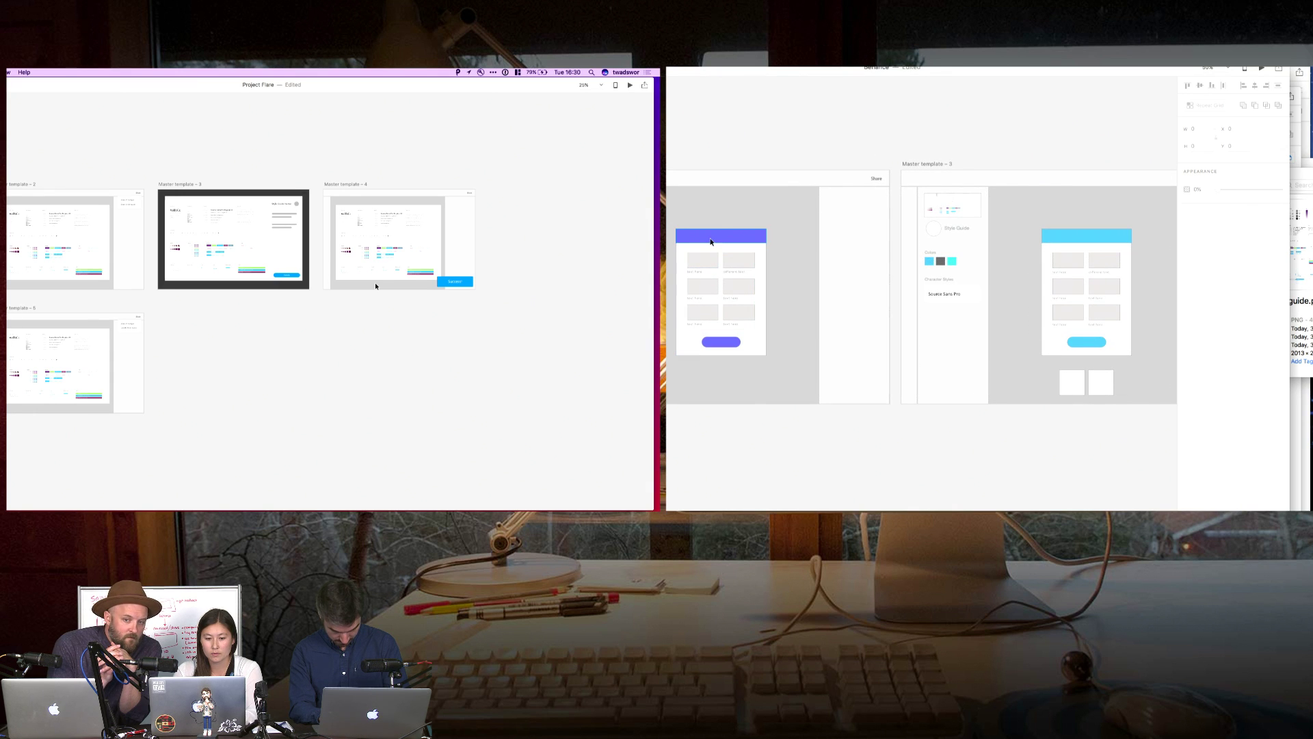
{"action": "left_click", "coordinate": [711, 236]}
{"action": "left_click", "coordinate": [1046, 446]}
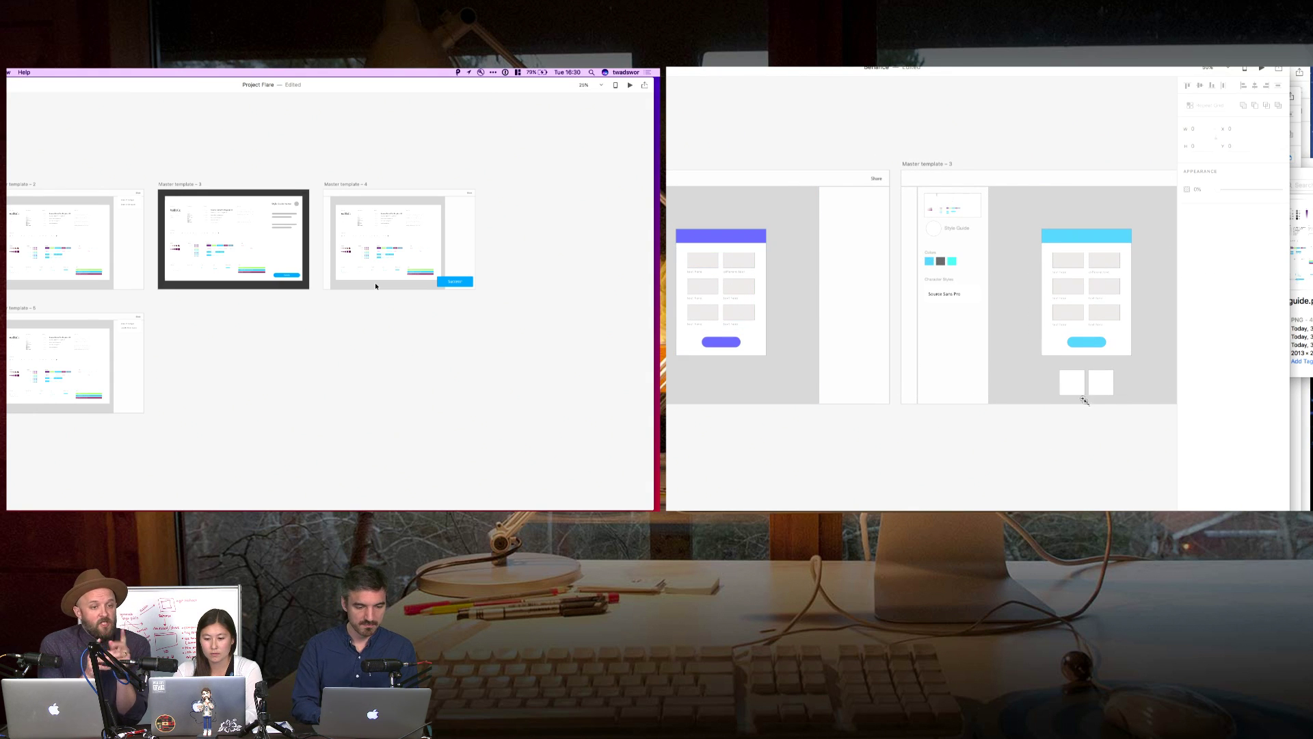
{"action": "left_click", "coordinate": [1088, 381]}
{"action": "left_click", "coordinate": [1086, 390]}
{"action": "key", "text": "super+v"}
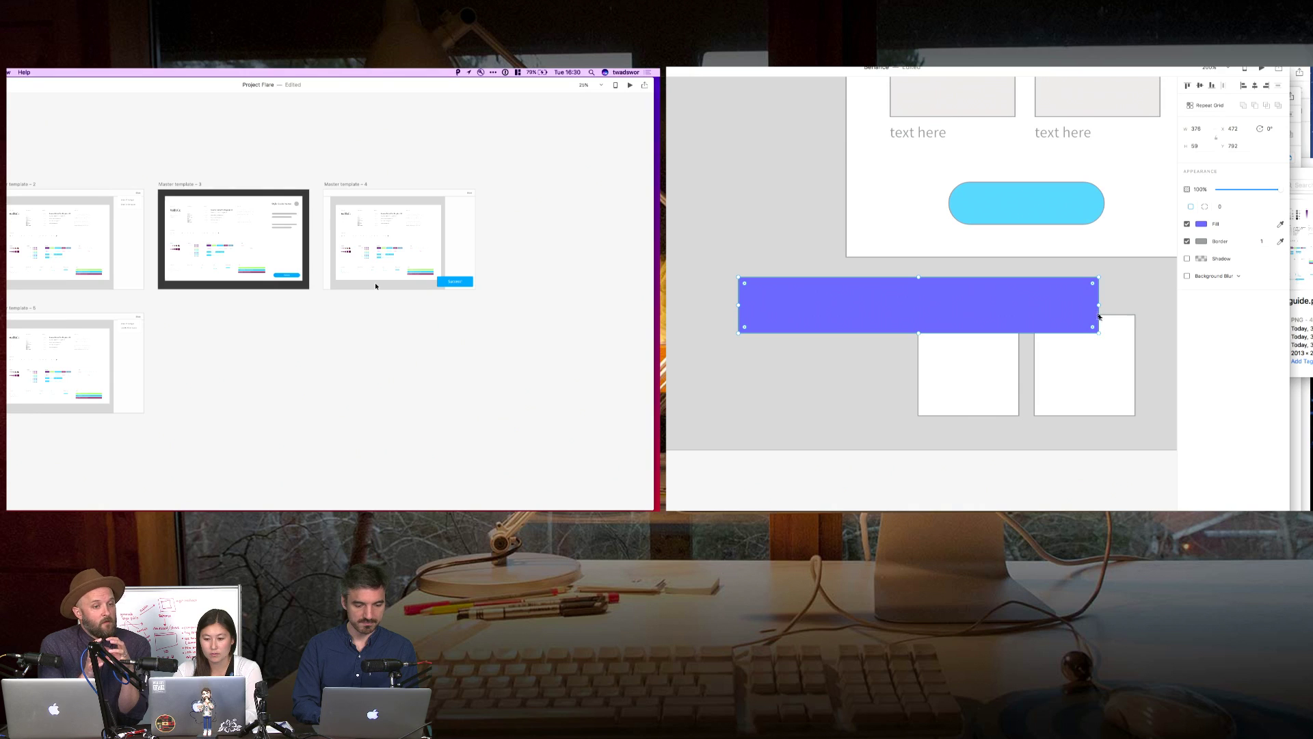
{"action": "left_click_drag", "start_coordinate": [1099, 316], "coordinate": [982, 340]}
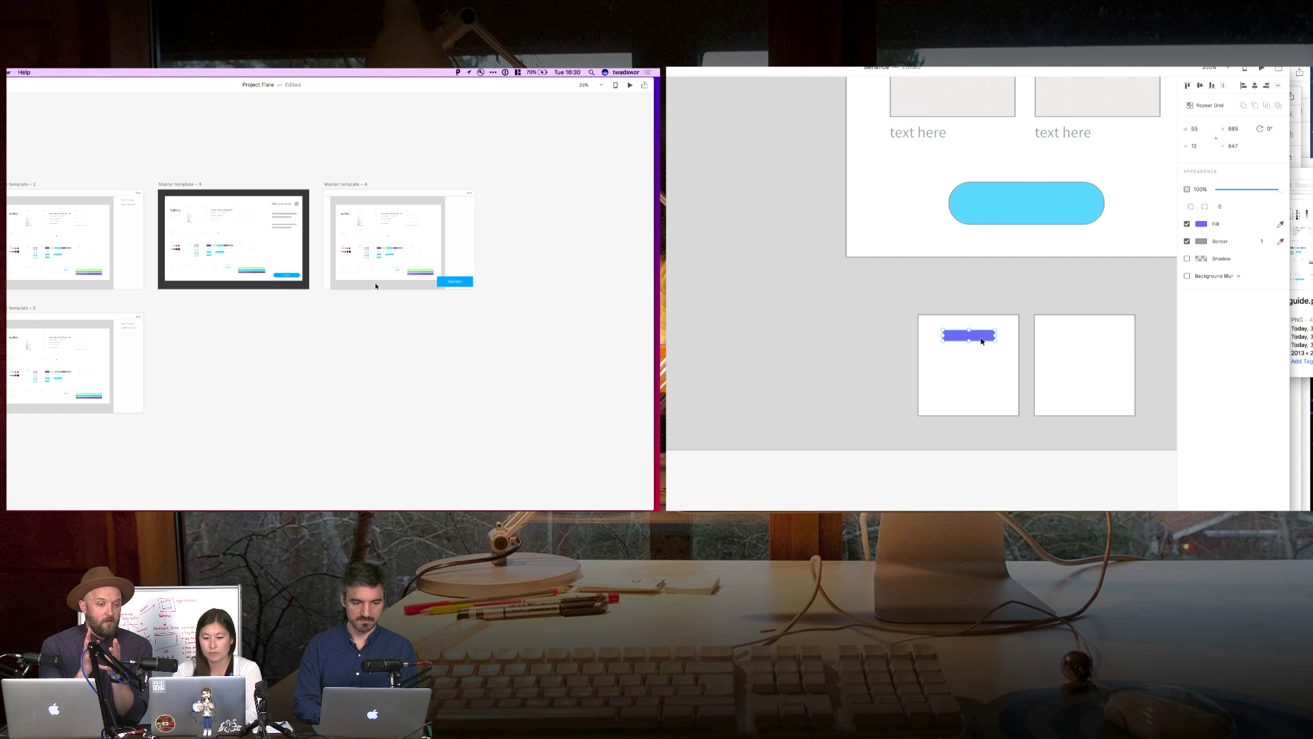
{"action": "left_click", "coordinate": [860, 337]}
- Copy the large mockup's white background into the first small square below it, in front, shrunk to about 55 by 67
{"action": "scroll", "coordinate": [894, 329], "scroll_direction": "down", "scroll_amount": 5}
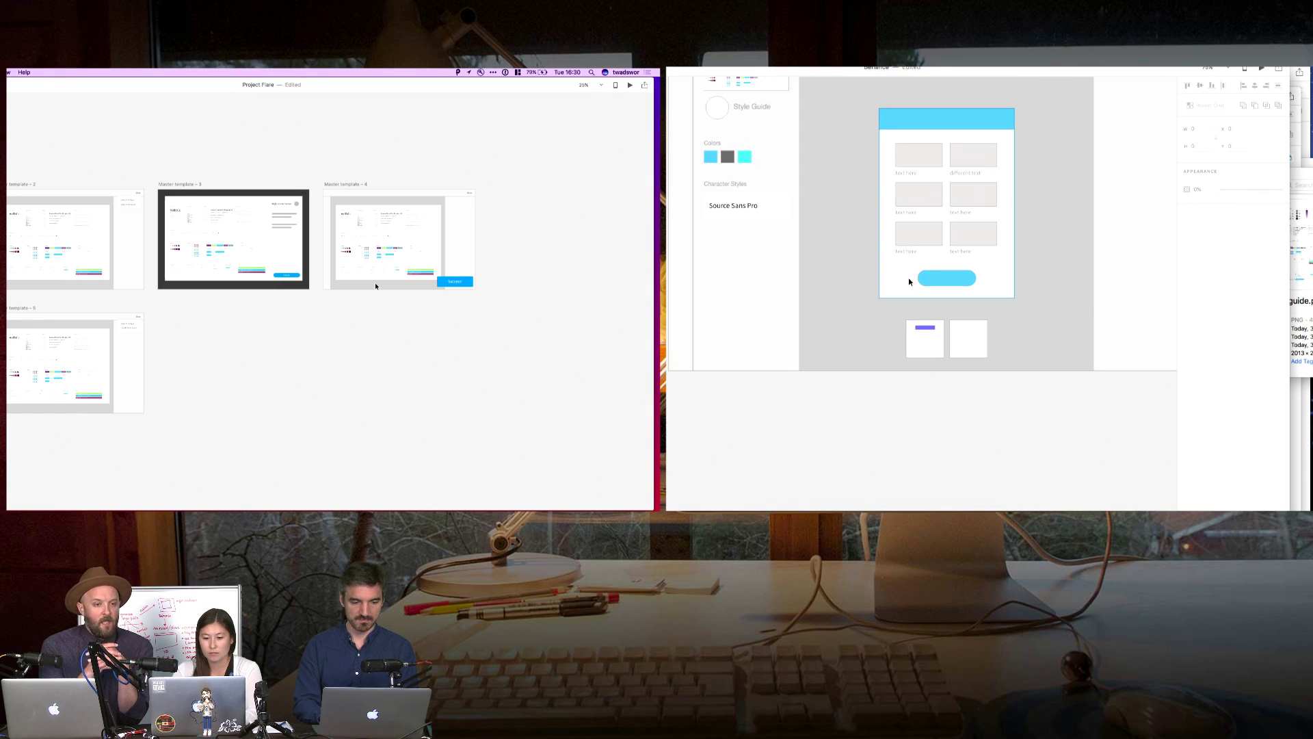
{"action": "left_click_drag", "start_coordinate": [909, 281], "coordinate": [943, 497]}
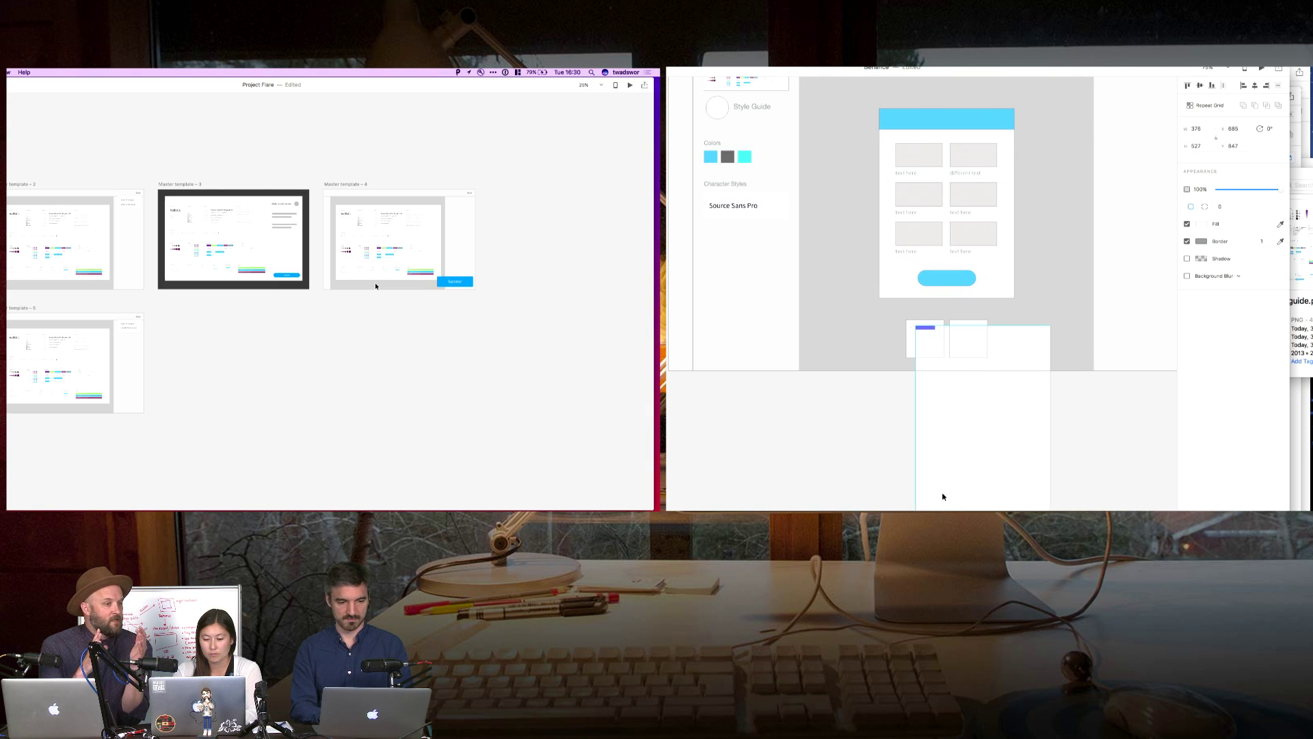
{"action": "right_click", "coordinate": [930, 330]}
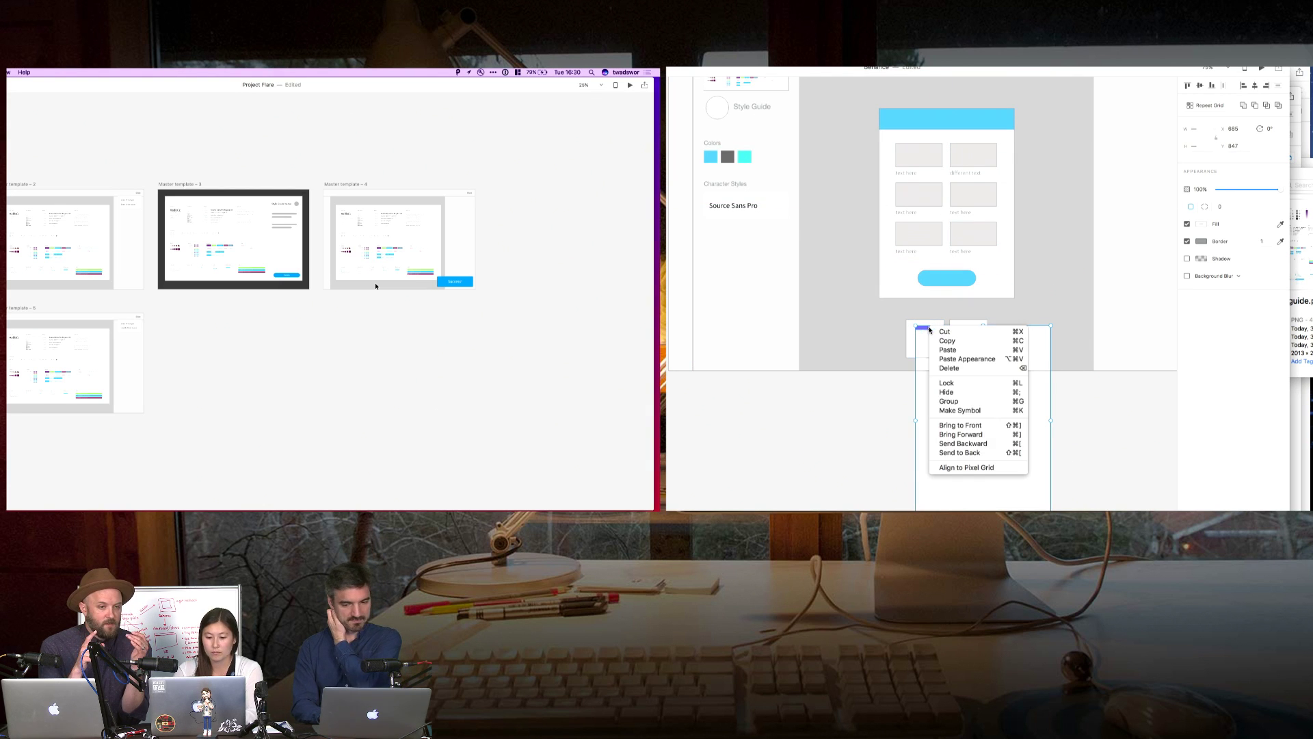
{"action": "left_click", "coordinate": [970, 426]}
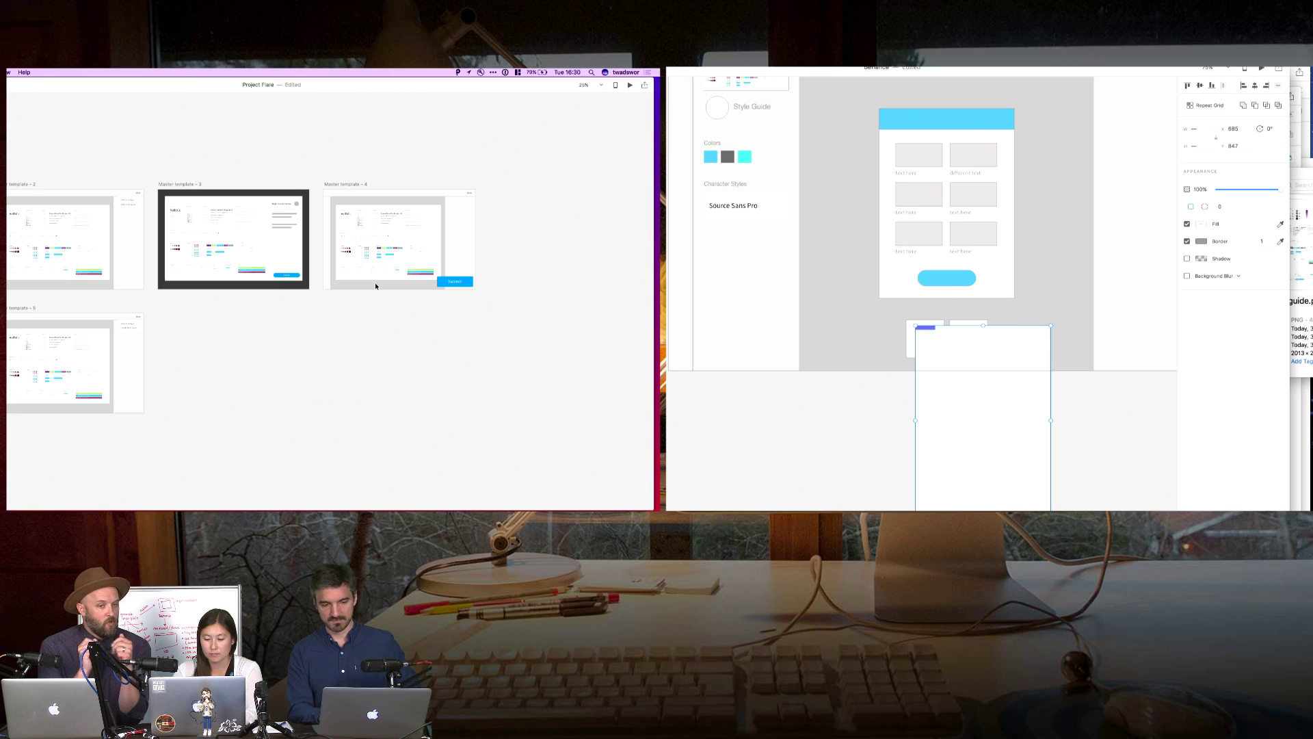
{"action": "left_click", "coordinate": [954, 344]}
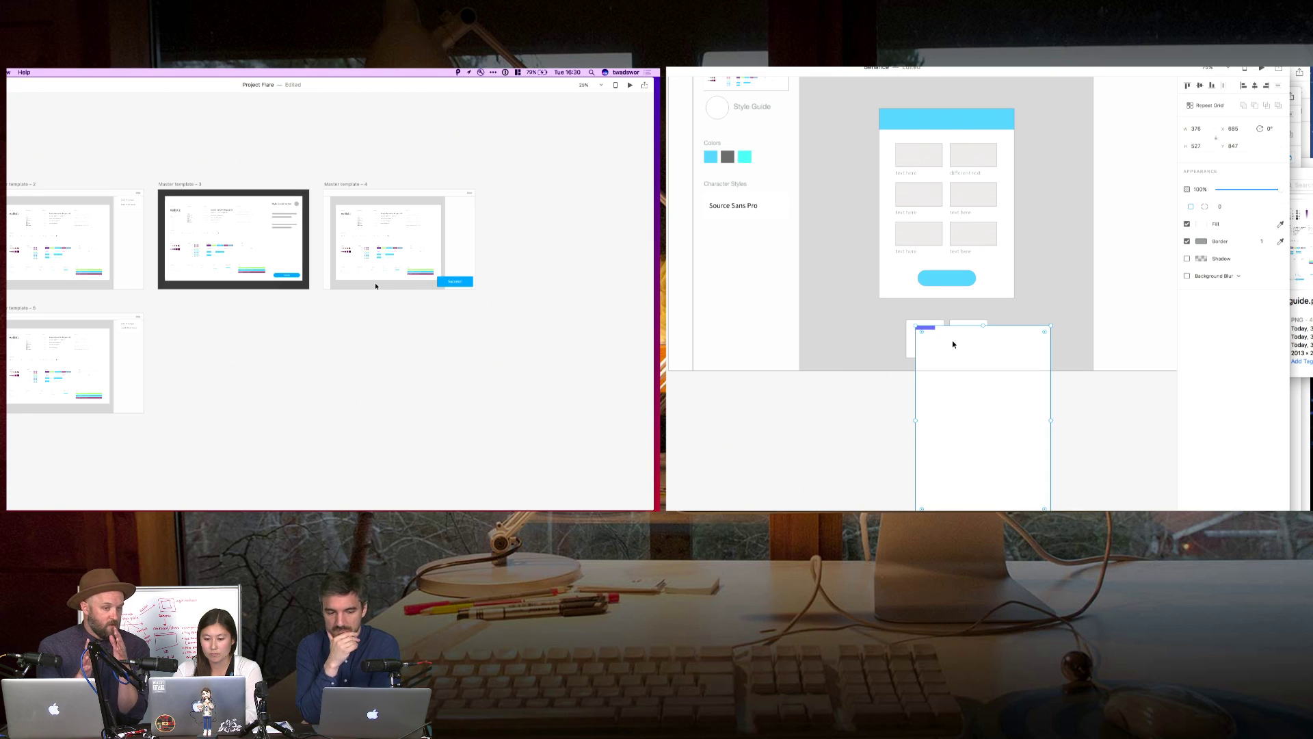
{"action": "left_click_drag", "start_coordinate": [1051, 512], "coordinate": [936, 350]}
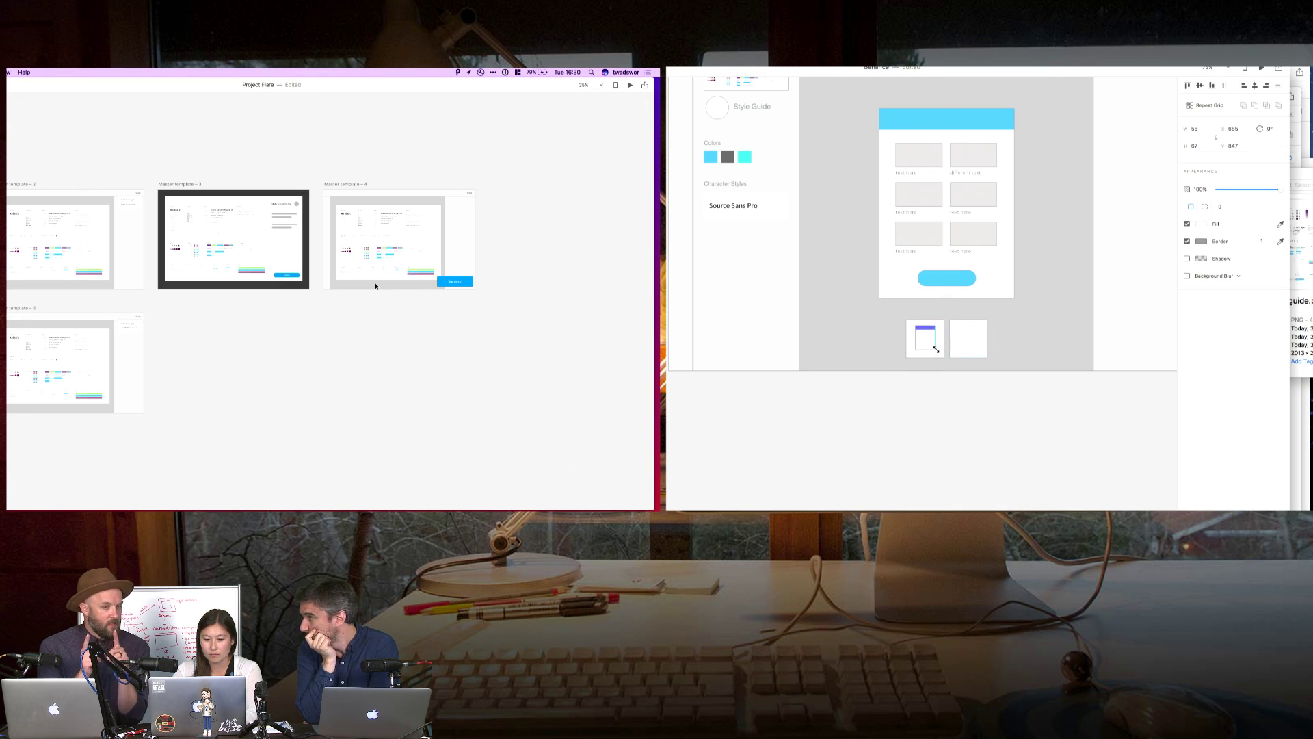
- Duplicate the first thumbnail's purple header and white page outline into the second small square
{"action": "key", "text": "z"}
{"action": "left_click", "coordinate": [956, 338]}
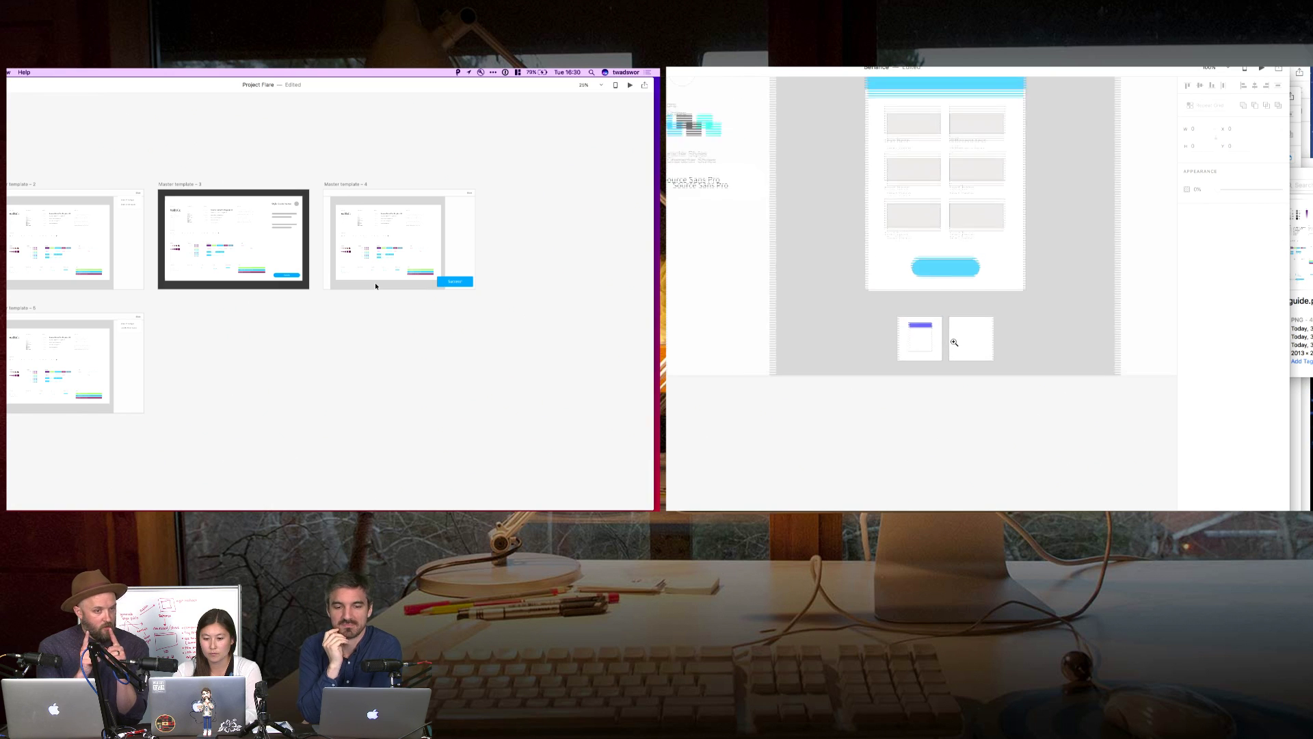
{"action": "left_click", "coordinate": [889, 311]}
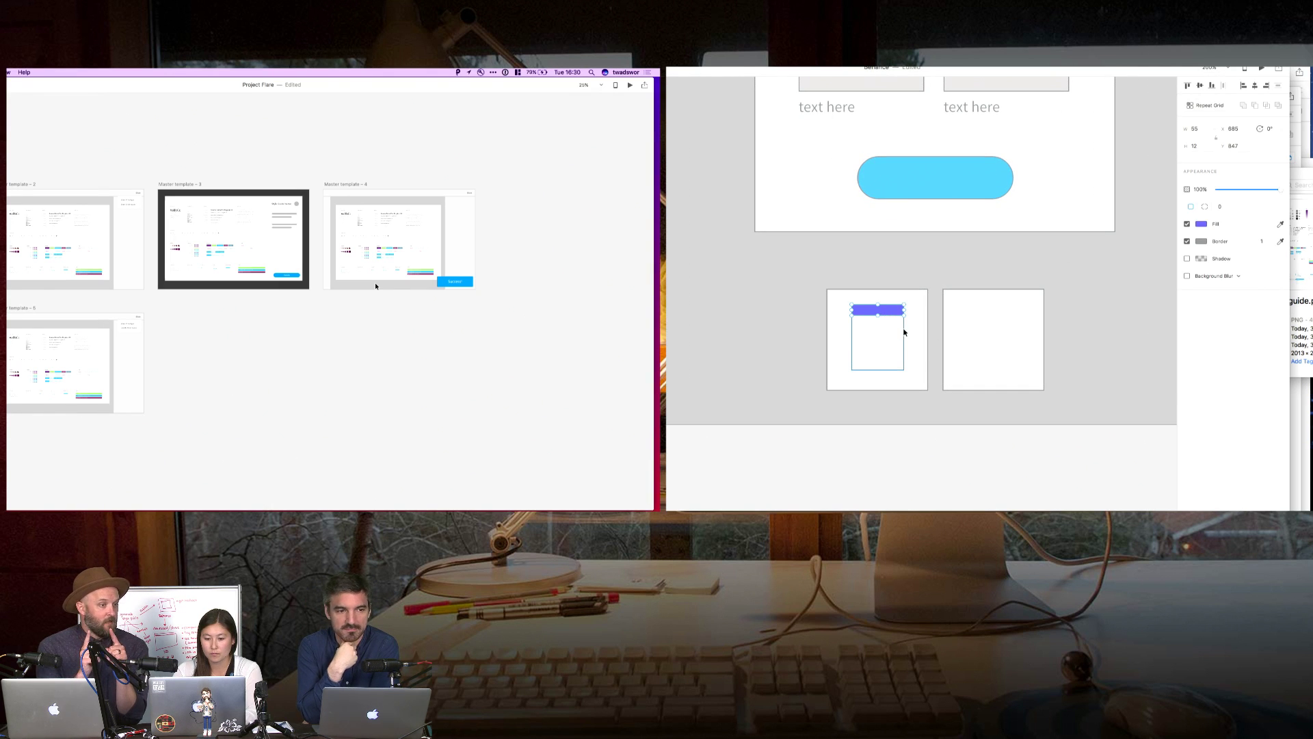
{"action": "left_click", "coordinate": [904, 332], "text": "shift"}
{"action": "left_click_drag", "start_coordinate": [903, 336], "coordinate": [1018, 333]}
{"action": "left_click", "coordinate": [985, 423]}
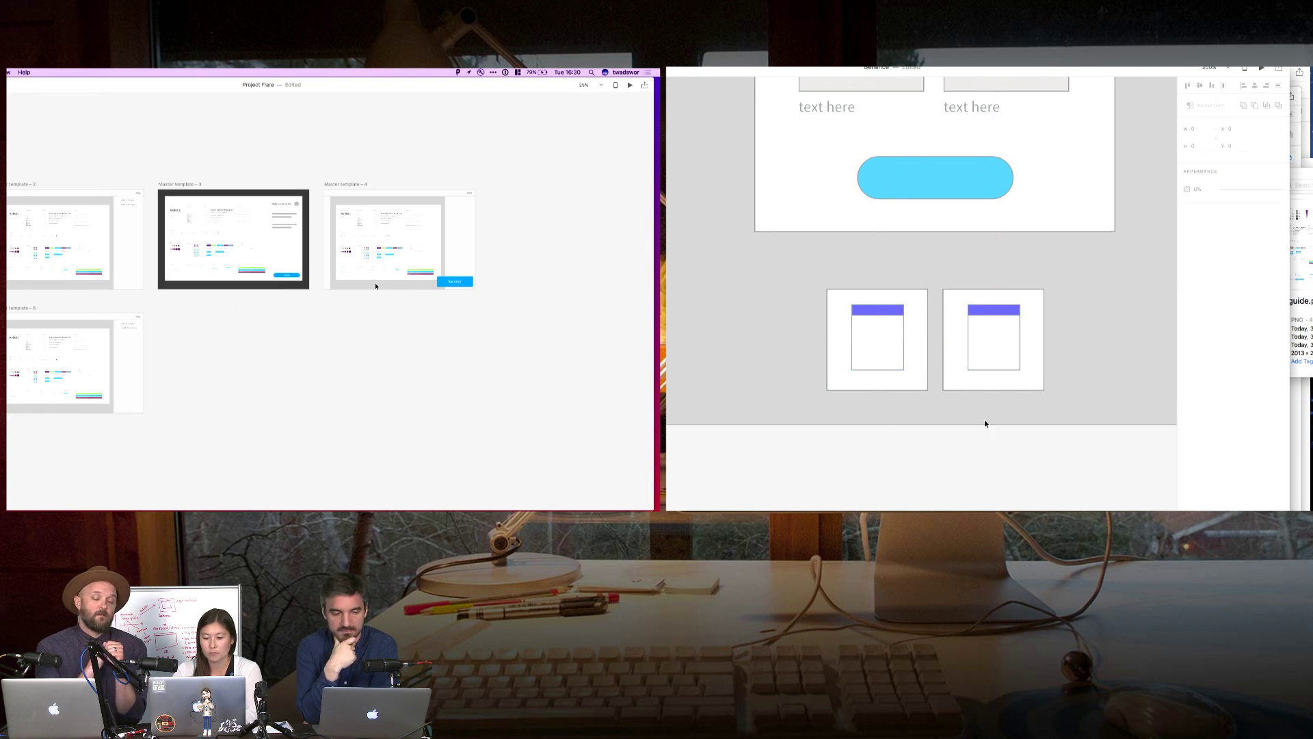
- Recolor the second thumbnail's header with the light blue sampled from the large mockup's header
{"action": "key", "text": "super+minus"}
{"action": "key", "text": "super+minus"}
{"action": "key", "text": "super+minus"}
{"action": "key", "text": "super+shift+y"}
{"action": "scroll", "coordinate": [965, 356], "scroll_direction": "up", "scroll_amount": 2}
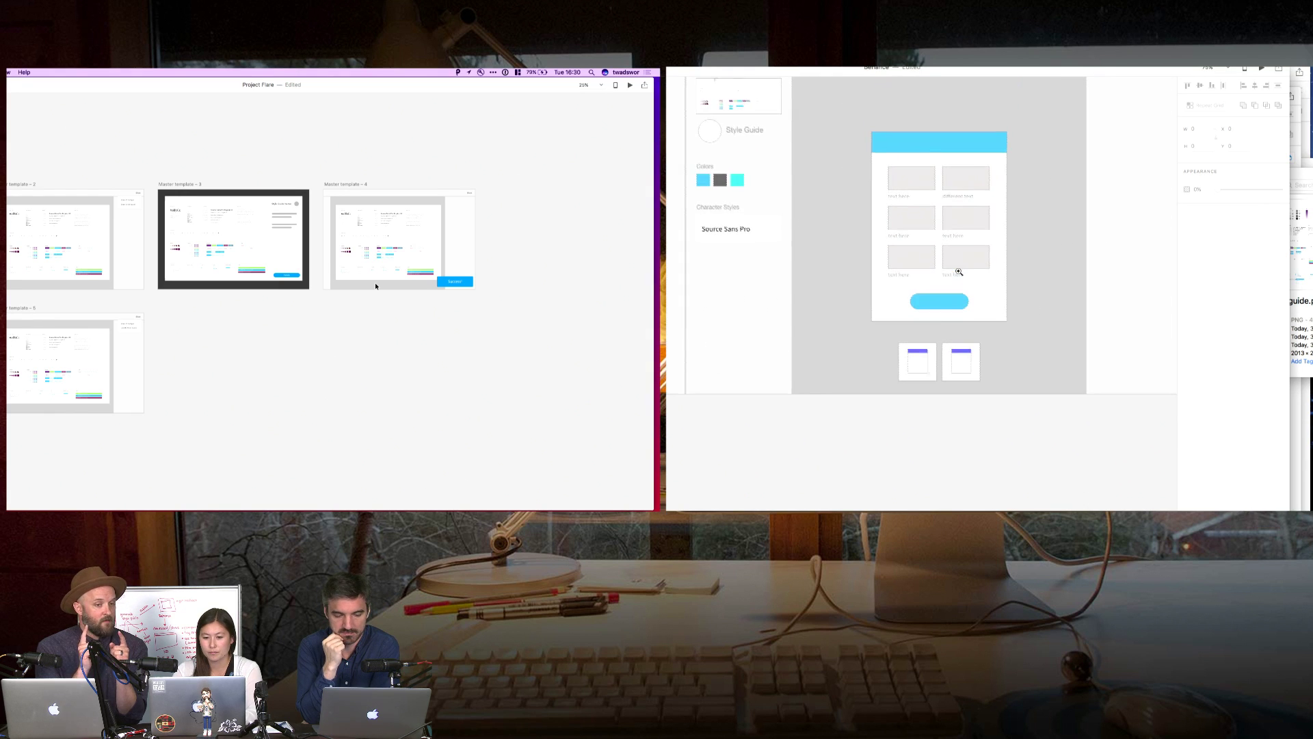
{"action": "left_click", "coordinate": [964, 350]}
{"action": "left_click", "coordinate": [1202, 224]}
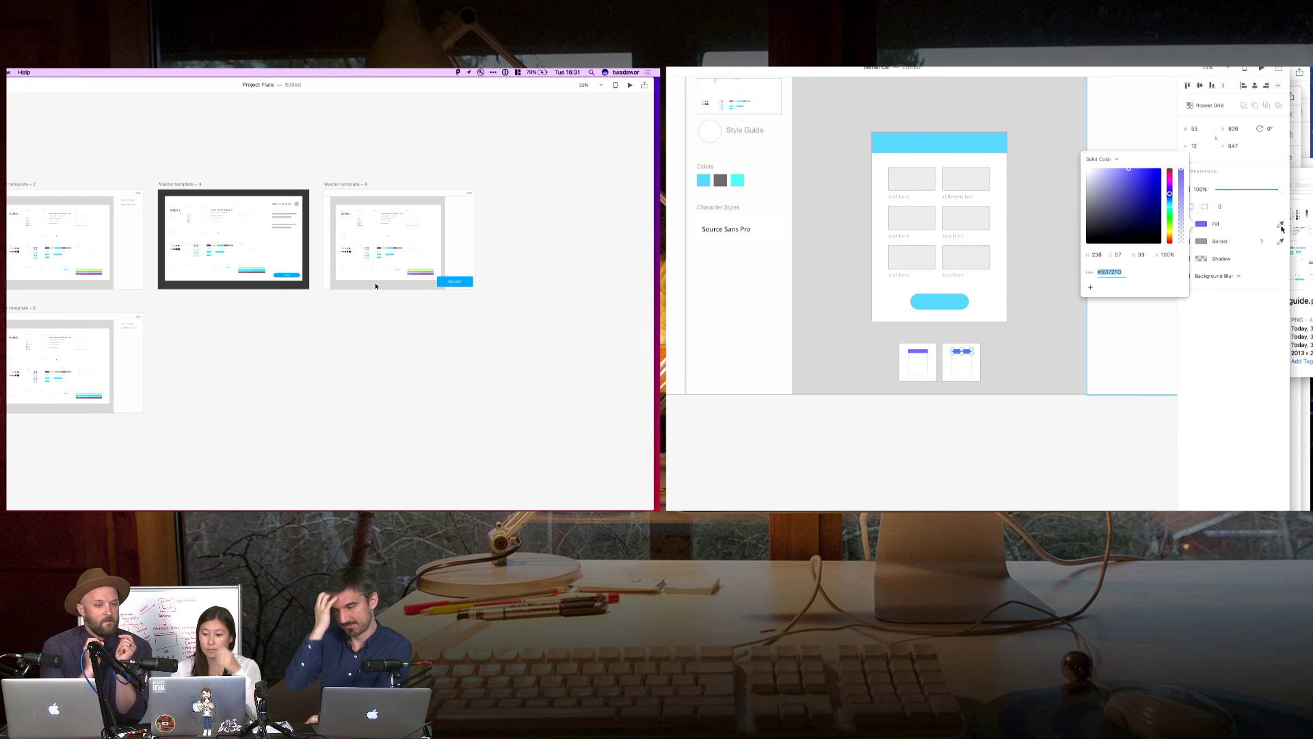
{"action": "left_click", "coordinate": [1281, 226]}
{"action": "left_click", "coordinate": [953, 145]}
{"action": "left_click", "coordinate": [964, 473]}
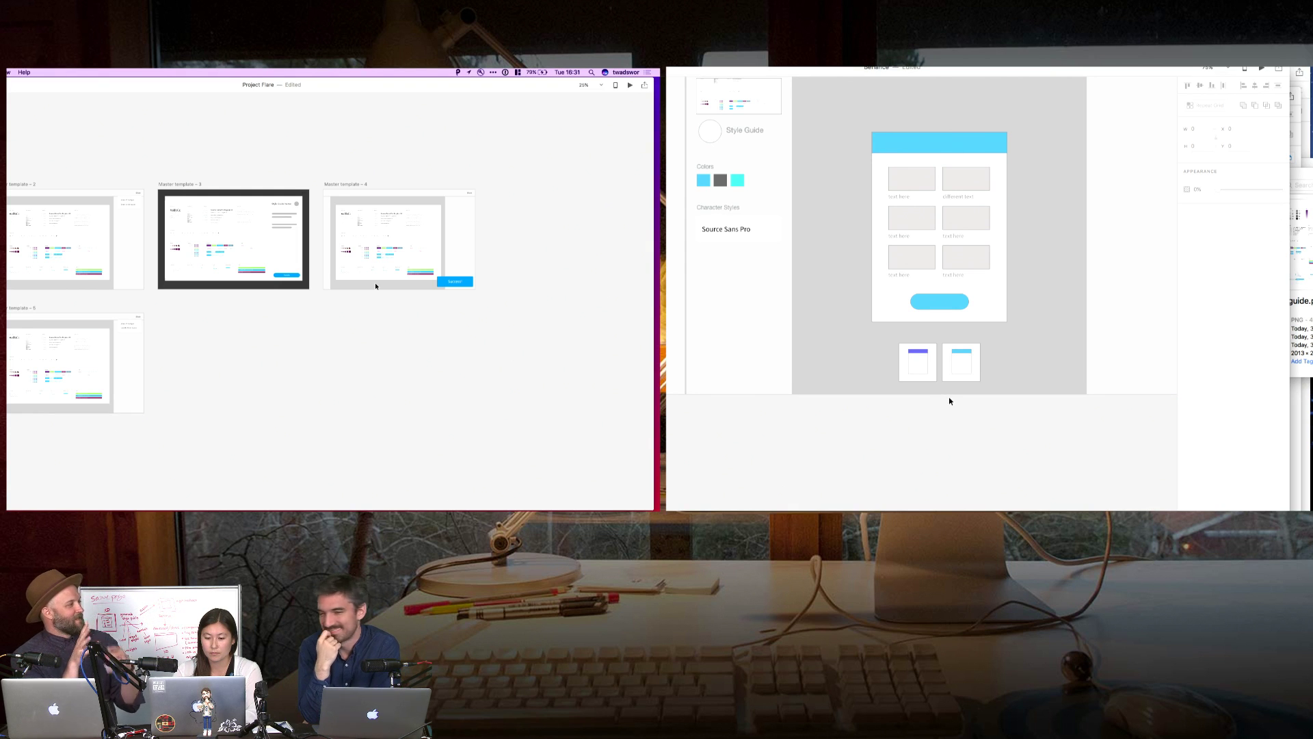
- Set the second small square's border to a bright green of about hue 141, saturation 96, brightness 94
{"action": "left_click", "coordinate": [948, 350]}
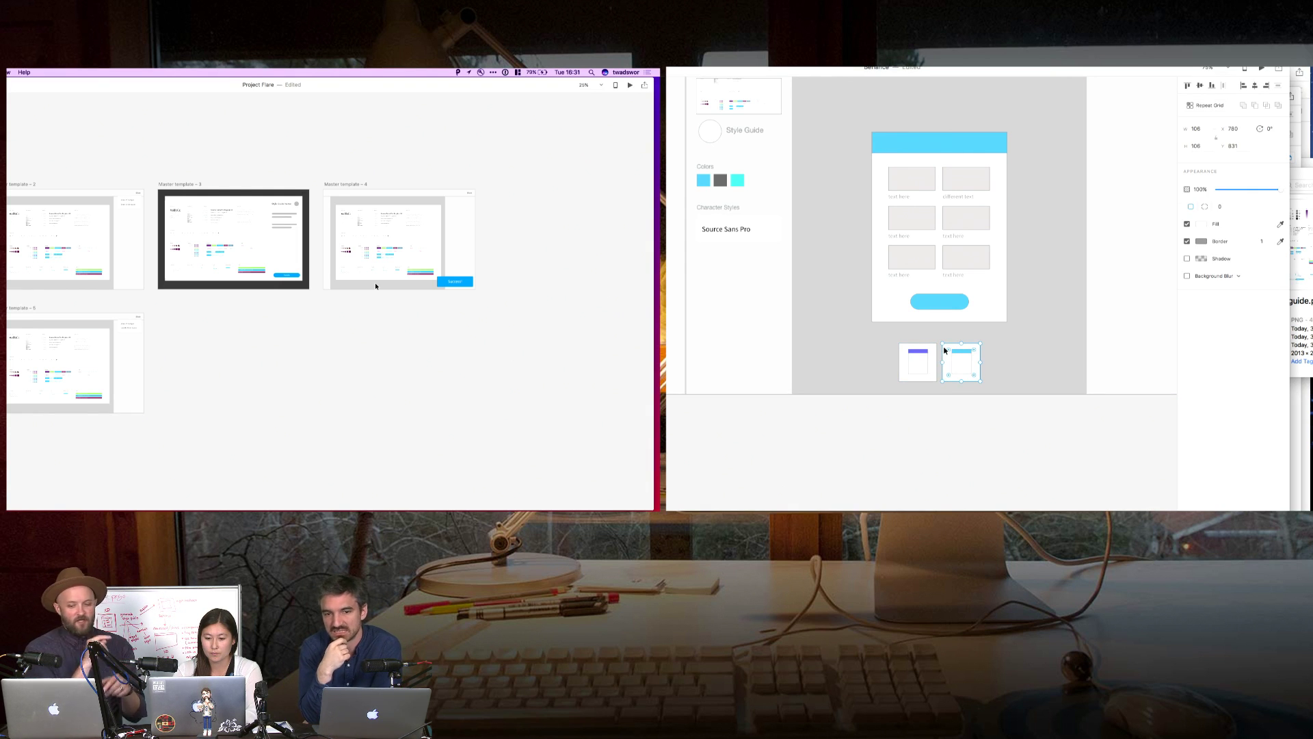
{"action": "left_click", "coordinate": [1201, 242]}
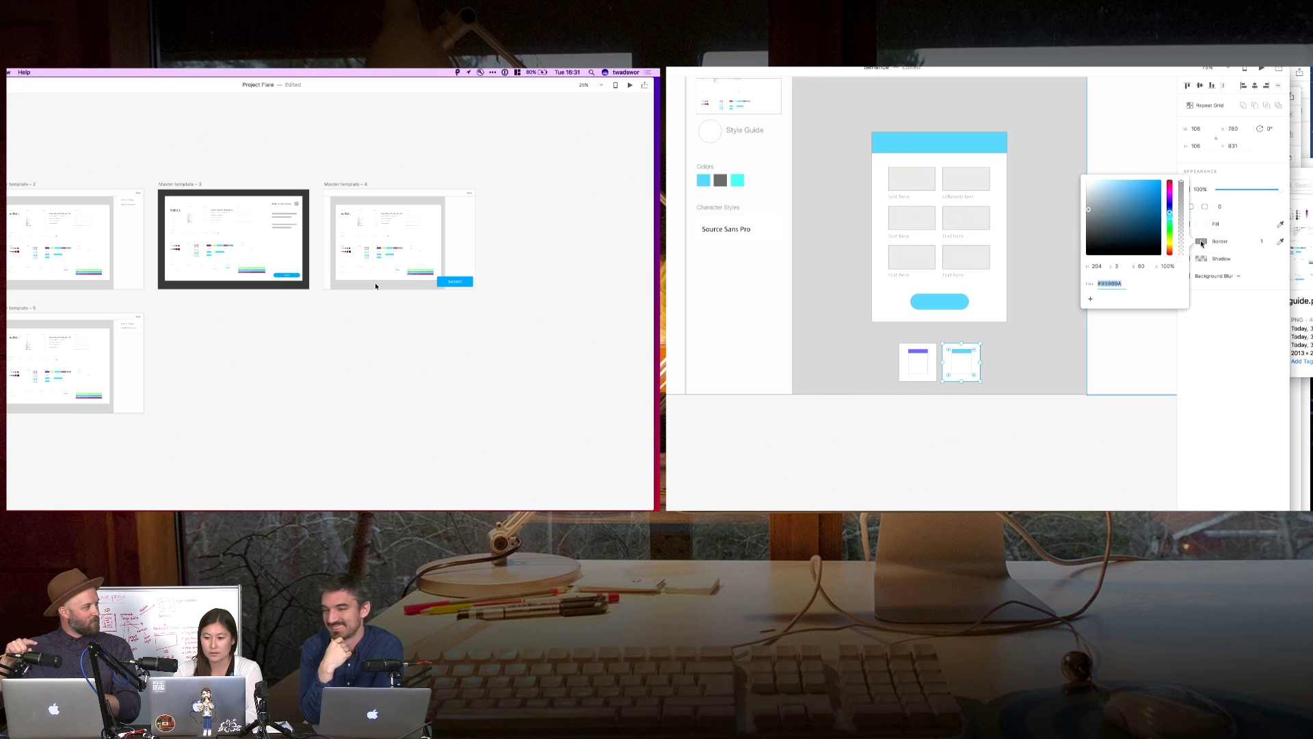
{"action": "left_click_drag", "start_coordinate": [1170, 212], "coordinate": [1169, 212]}
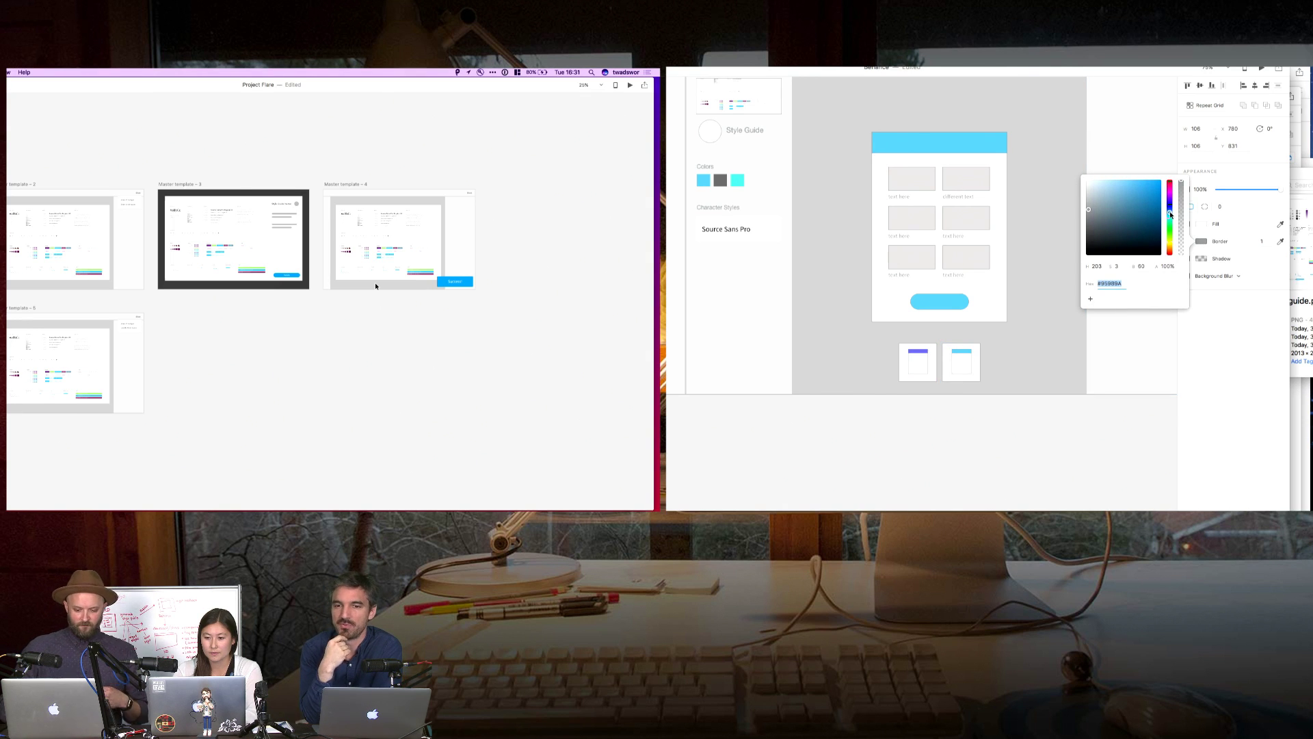
{"action": "left_click", "coordinate": [1149, 182]}
{"action": "left_click", "coordinate": [1170, 229]}
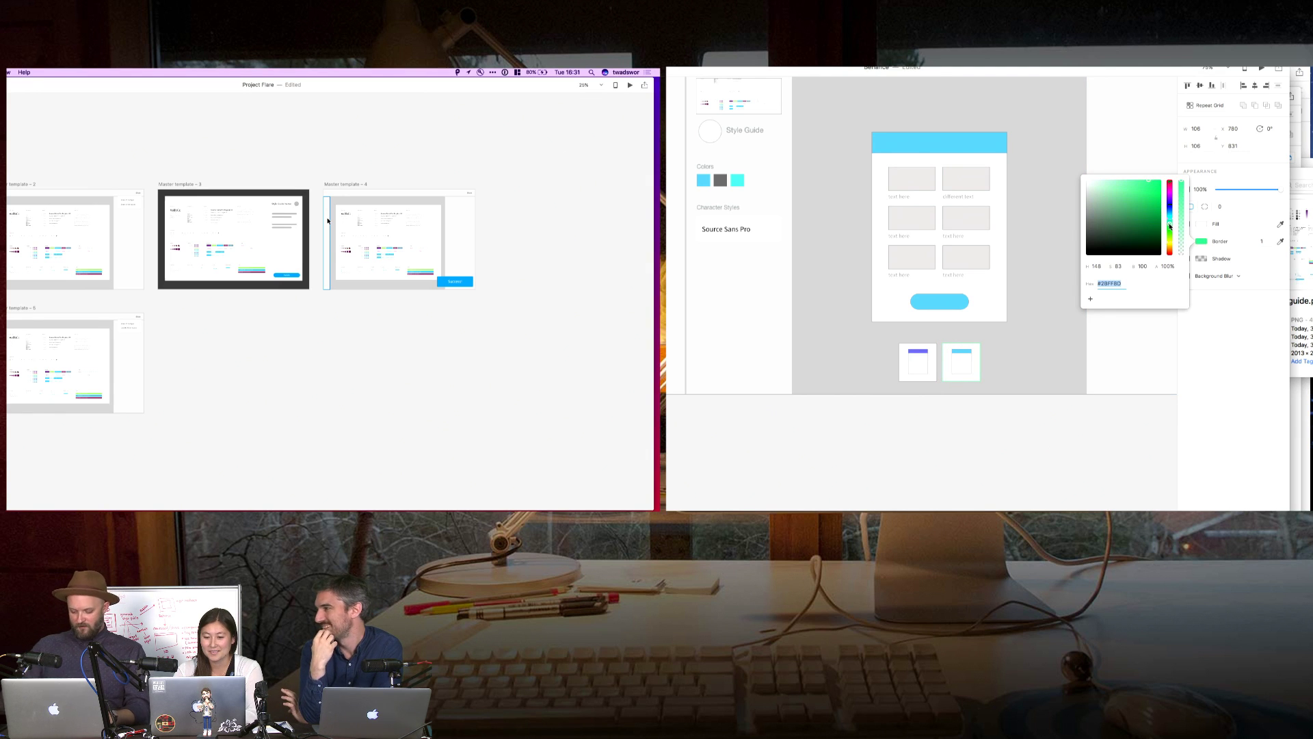
{"action": "key", "text": "XF86AudioLowerVolume"}
{"action": "scroll", "coordinate": [328, 220], "scroll_direction": "up", "scroll_amount": 3}
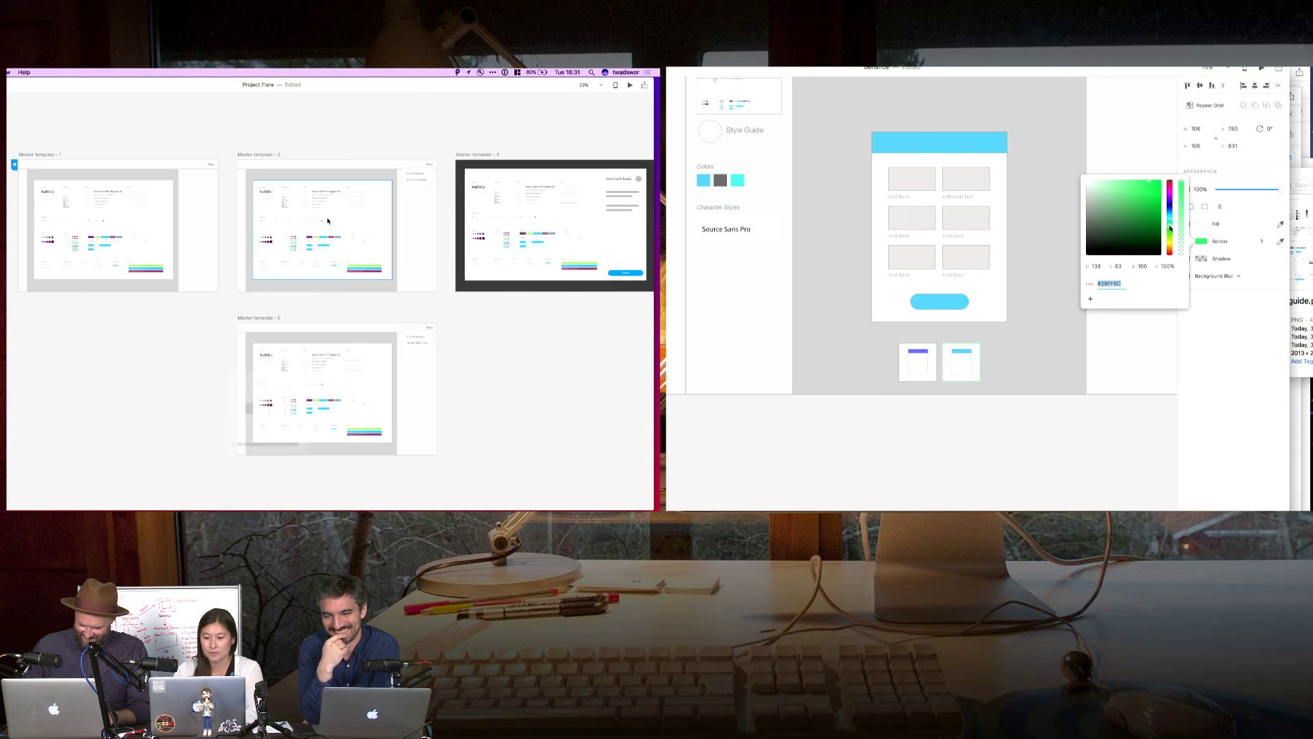
{"action": "key", "text": "XF86AudioMute"}
{"action": "left_click", "coordinate": [1158, 186]}
{"action": "scroll", "coordinate": [196, 220], "scroll_direction": "left", "scroll_amount": 3}
{"action": "scroll", "coordinate": [196, 220], "scroll_direction": "up", "scroll_amount": 5}
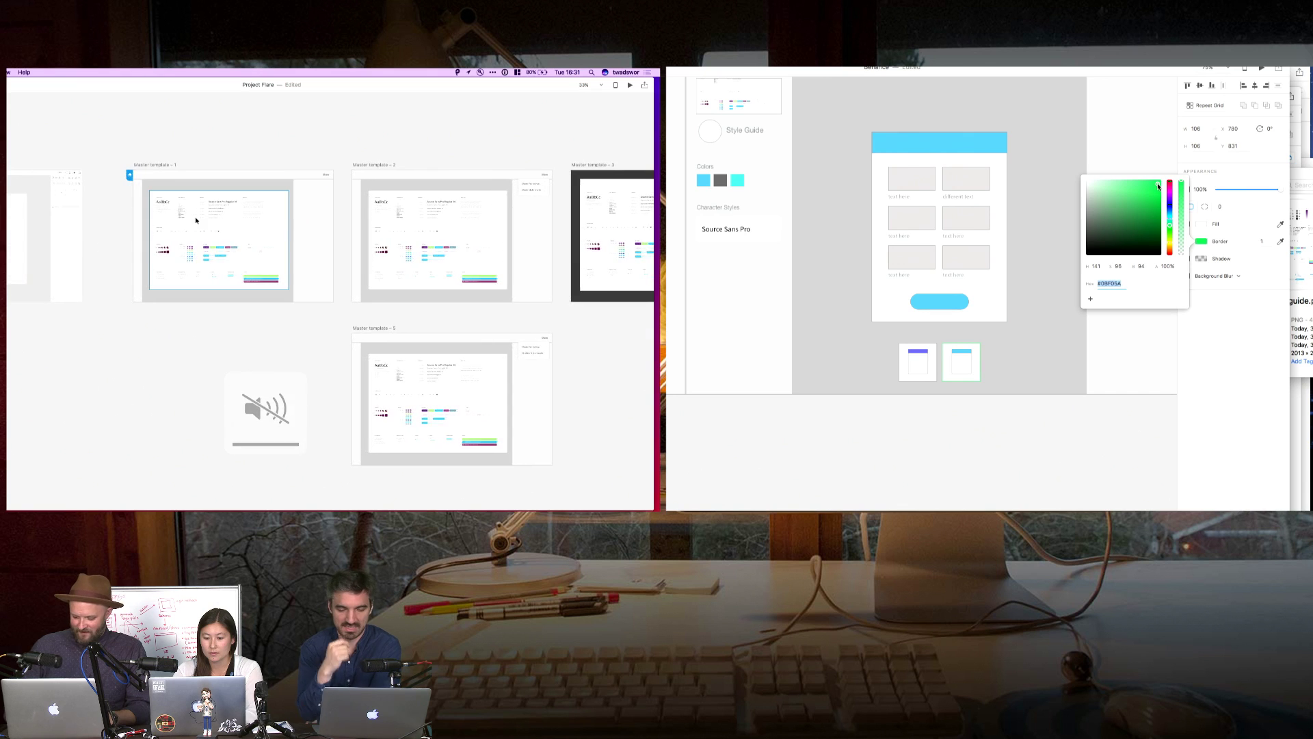
{"action": "left_click", "coordinate": [1038, 422]}
- Check the prototype links from Master template – 1 and from the button at the base of Master template – 2's style panel
{"action": "scroll", "coordinate": [197, 220], "scroll_direction": "right", "scroll_amount": 2}
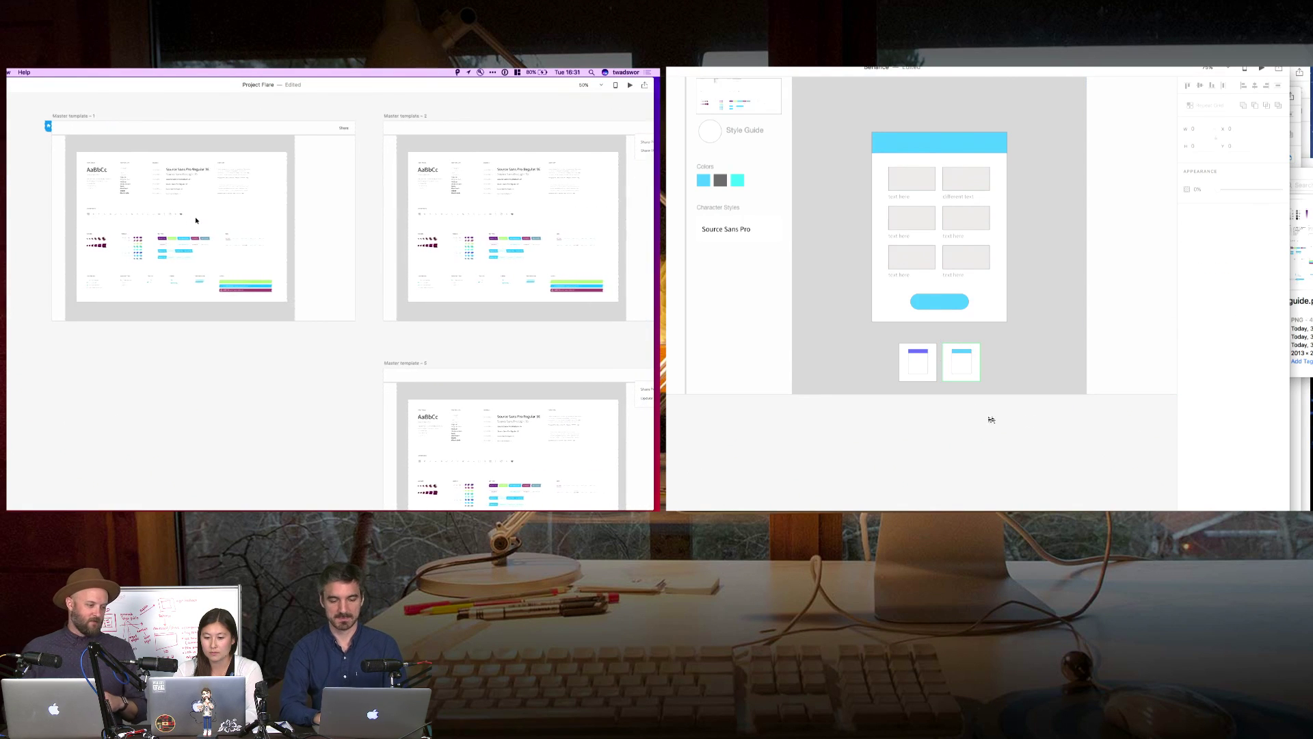
{"action": "scroll", "coordinate": [931, 311], "scroll_direction": "down", "scroll_amount": 5}
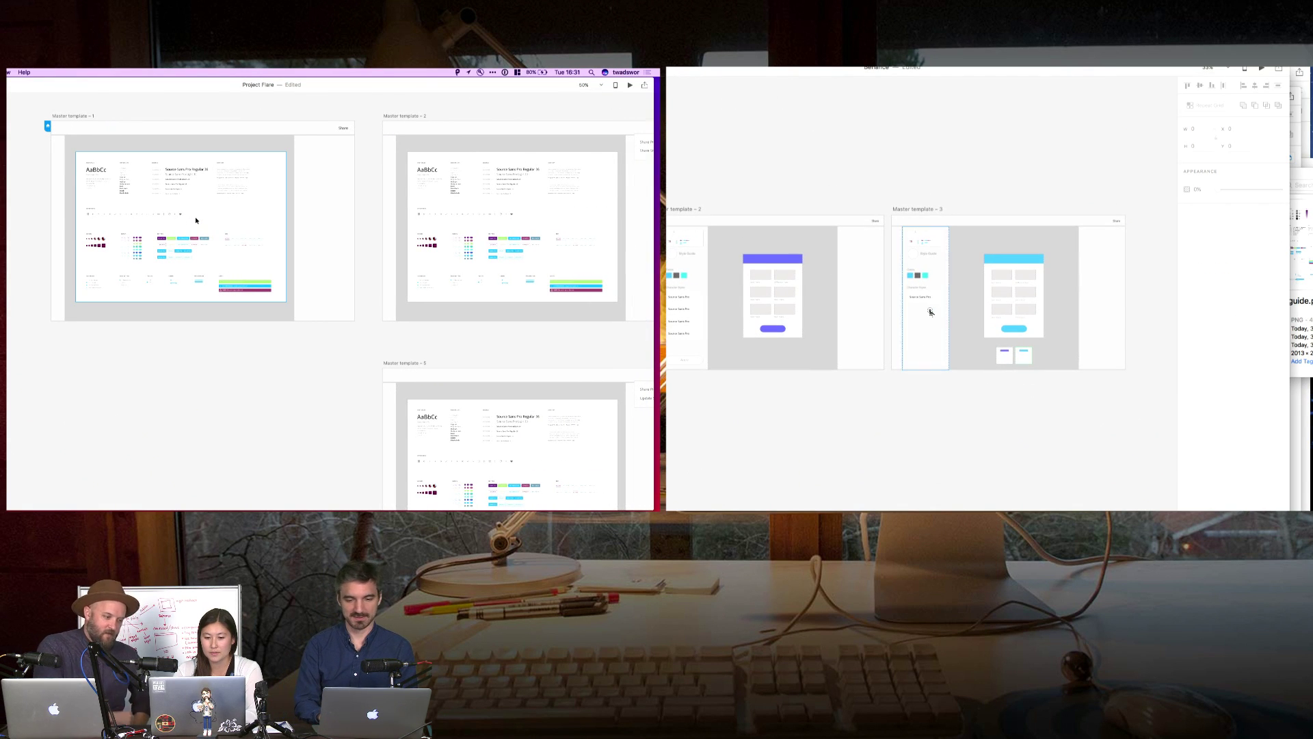
{"action": "scroll", "coordinate": [865, 420], "scroll_direction": "left", "scroll_amount": 5}
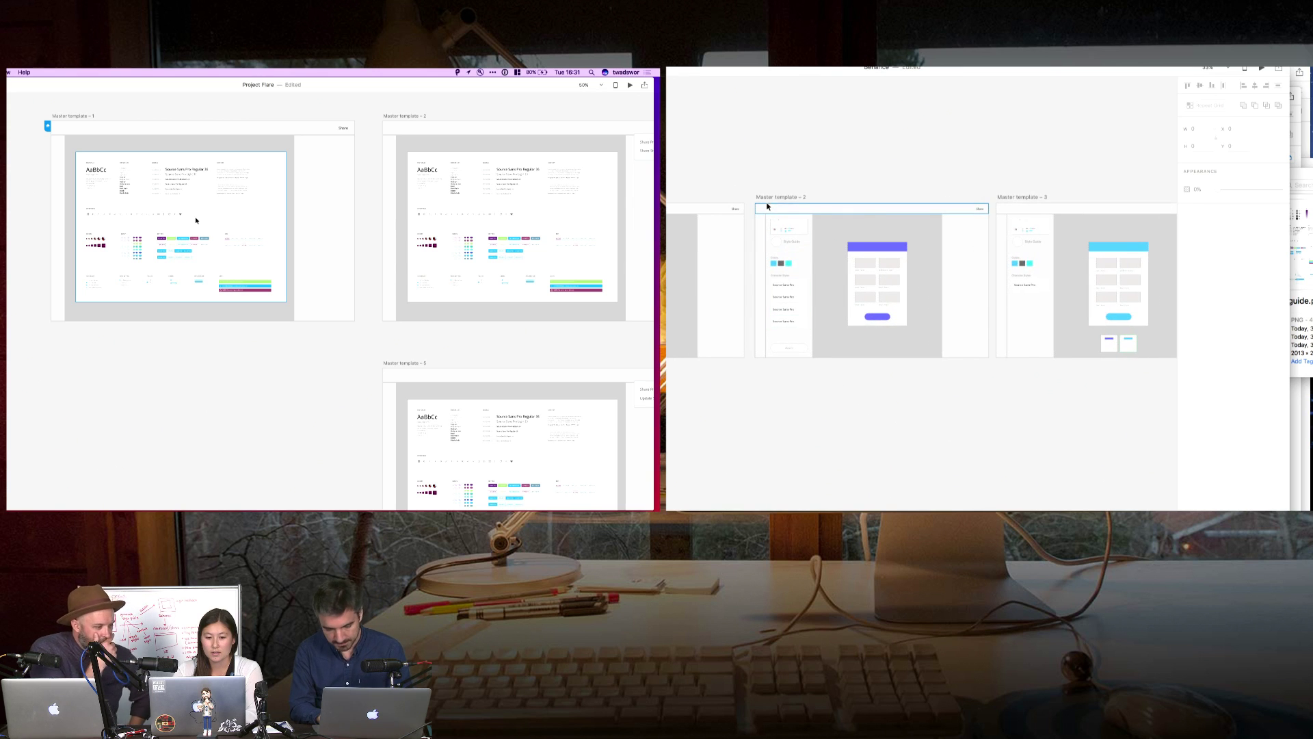
{"action": "scroll", "coordinate": [772, 202], "scroll_direction": "left", "scroll_amount": 5}
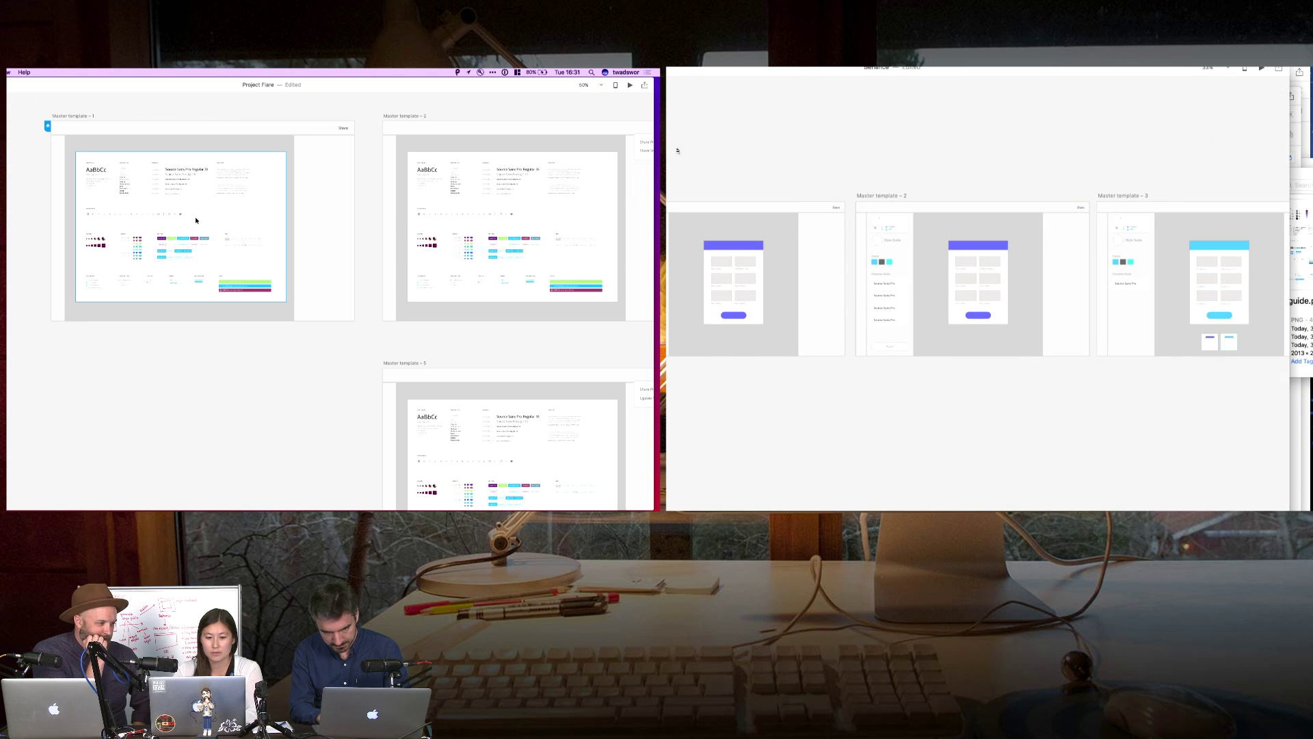
{"action": "scroll", "coordinate": [696, 201], "scroll_direction": "left", "scroll_amount": 2}
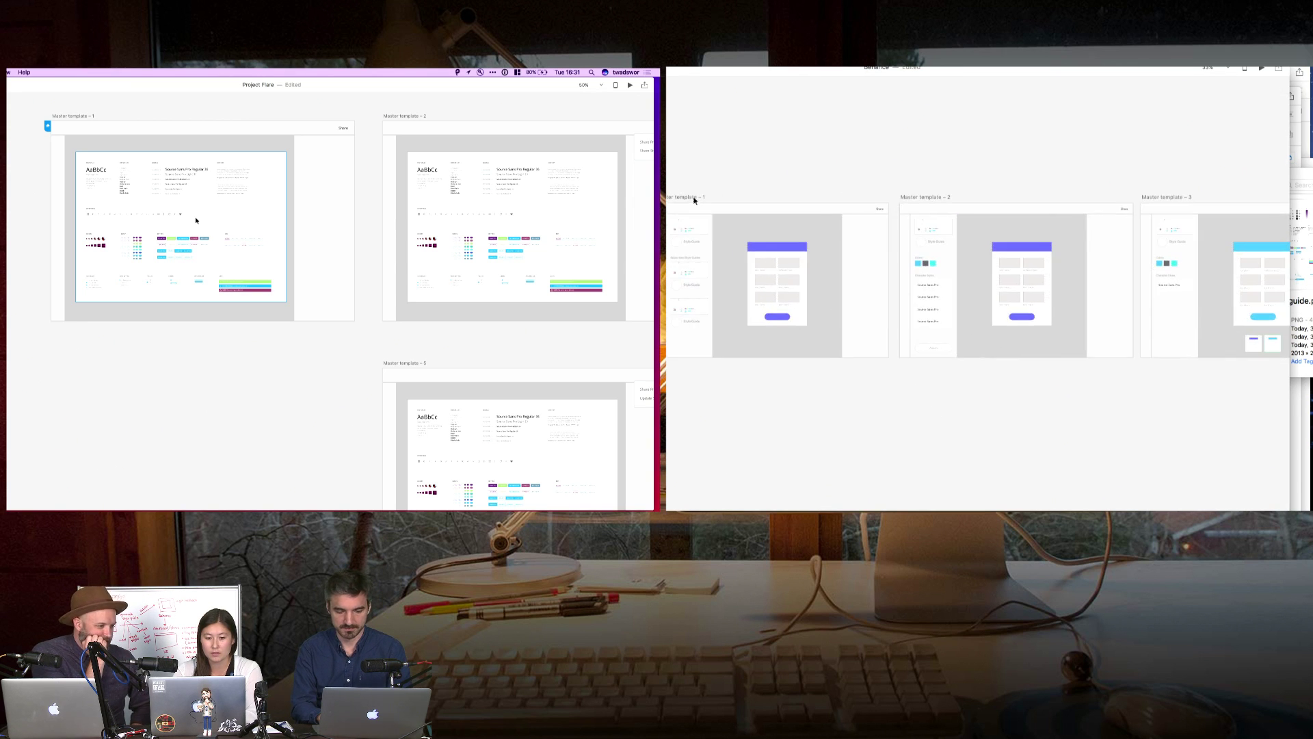
{"action": "left_click", "coordinate": [740, 202]}
{"action": "left_click_drag", "start_coordinate": [891, 271], "coordinate": [934, 293]}
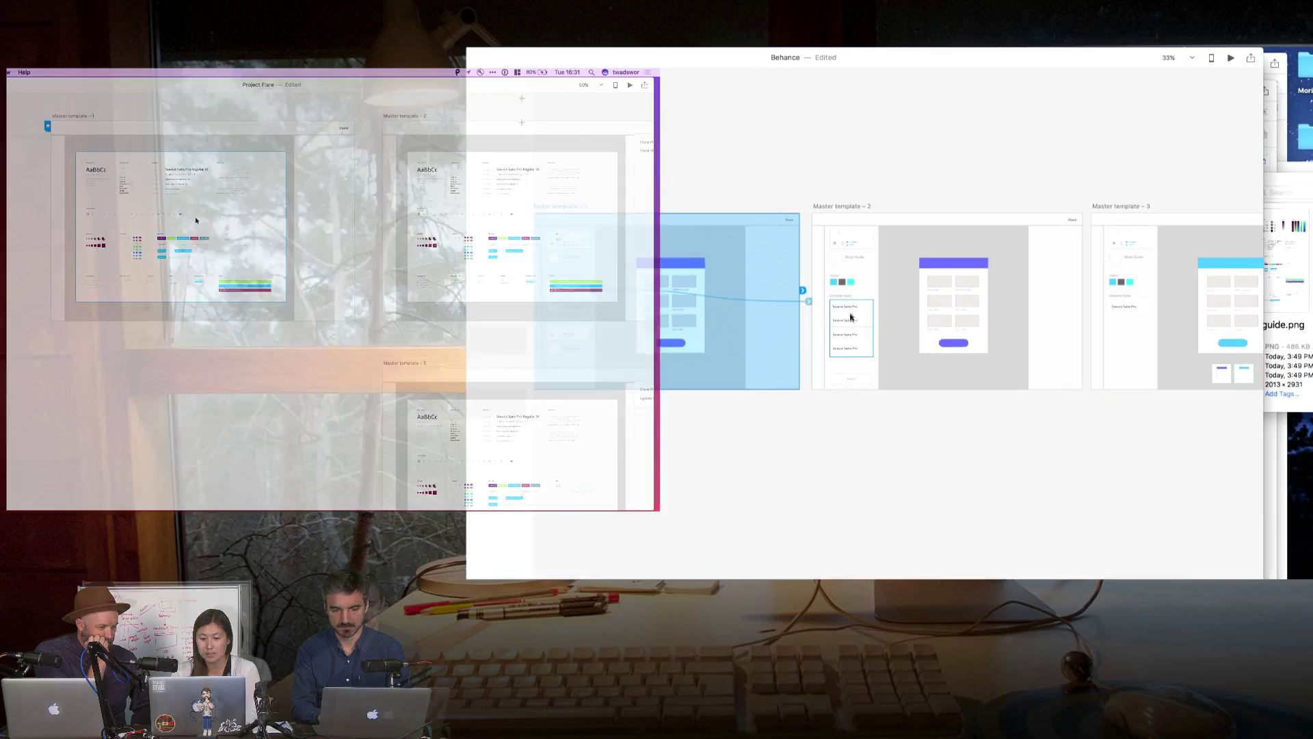
{"action": "left_click_drag", "start_coordinate": [852, 317], "coordinate": [851, 318]}
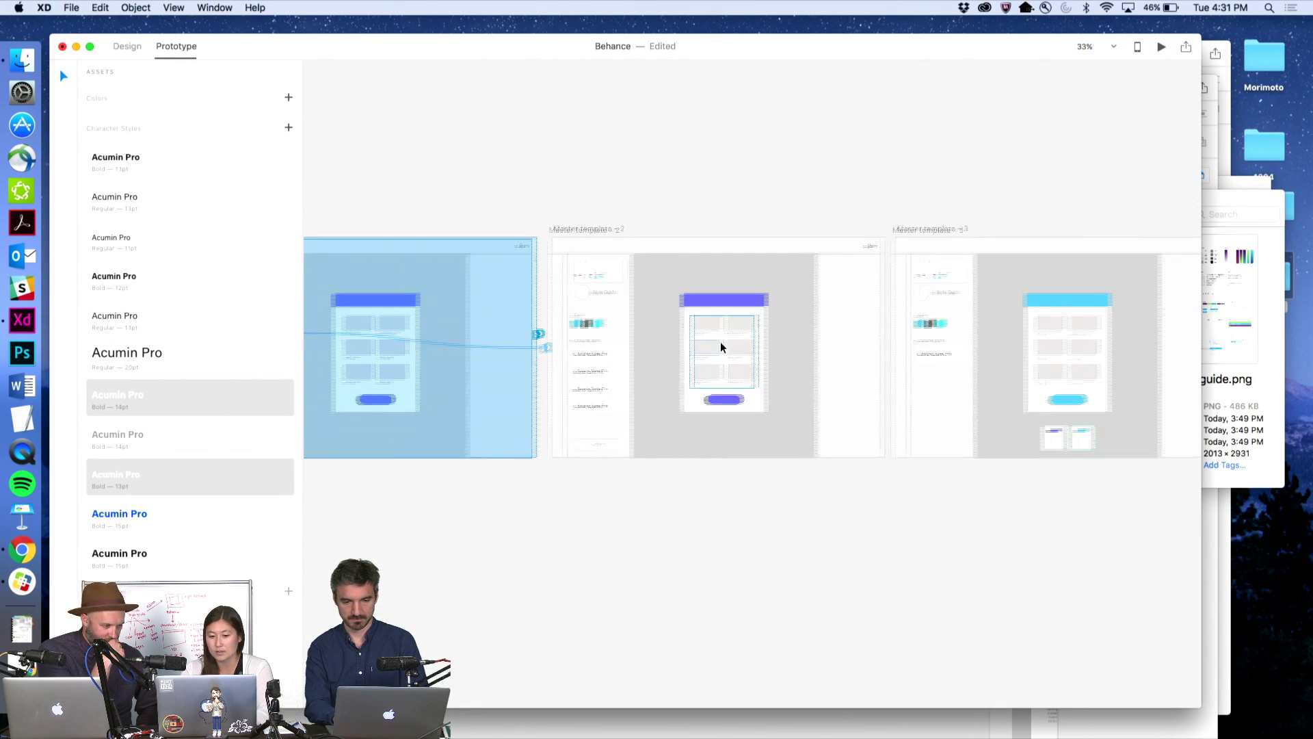
{"action": "scroll", "coordinate": [721, 346], "scroll_direction": "right", "scroll_amount": 3}
{"action": "scroll", "coordinate": [710, 347], "scroll_direction": "right", "scroll_amount": 2}
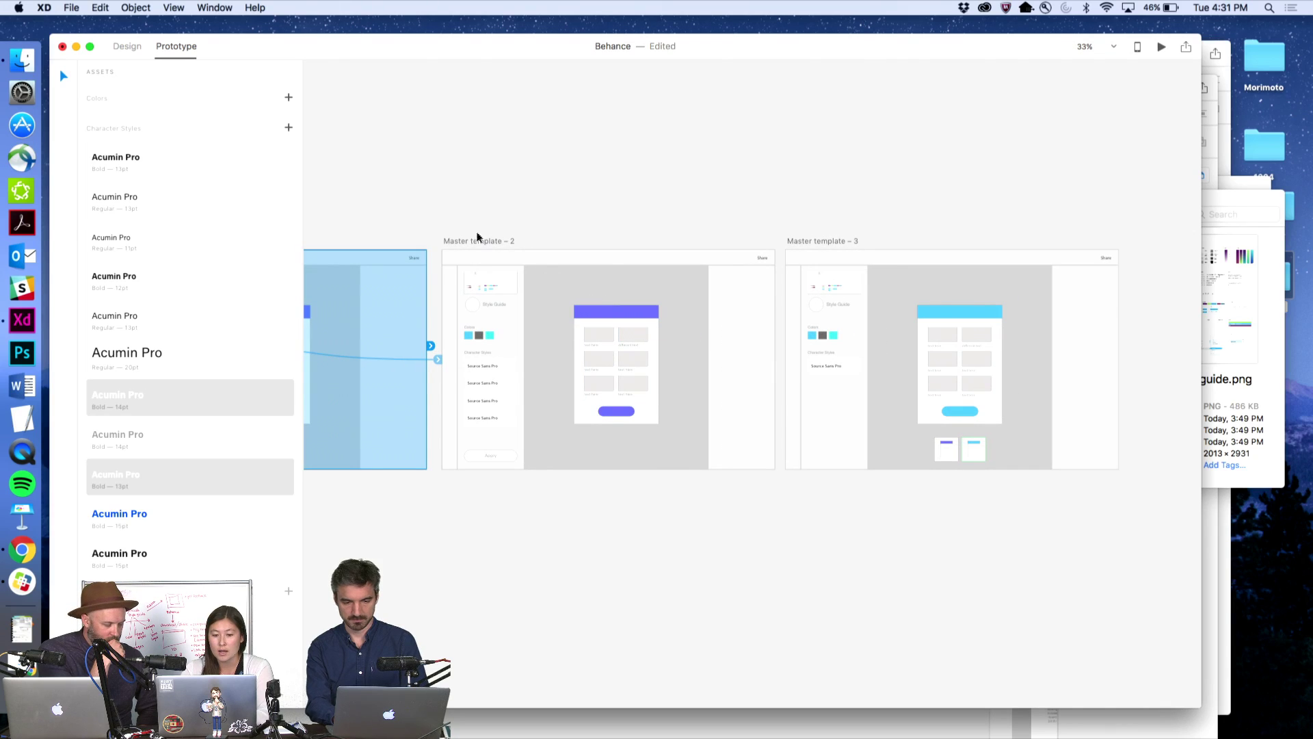
{"action": "left_click", "coordinate": [510, 455]}
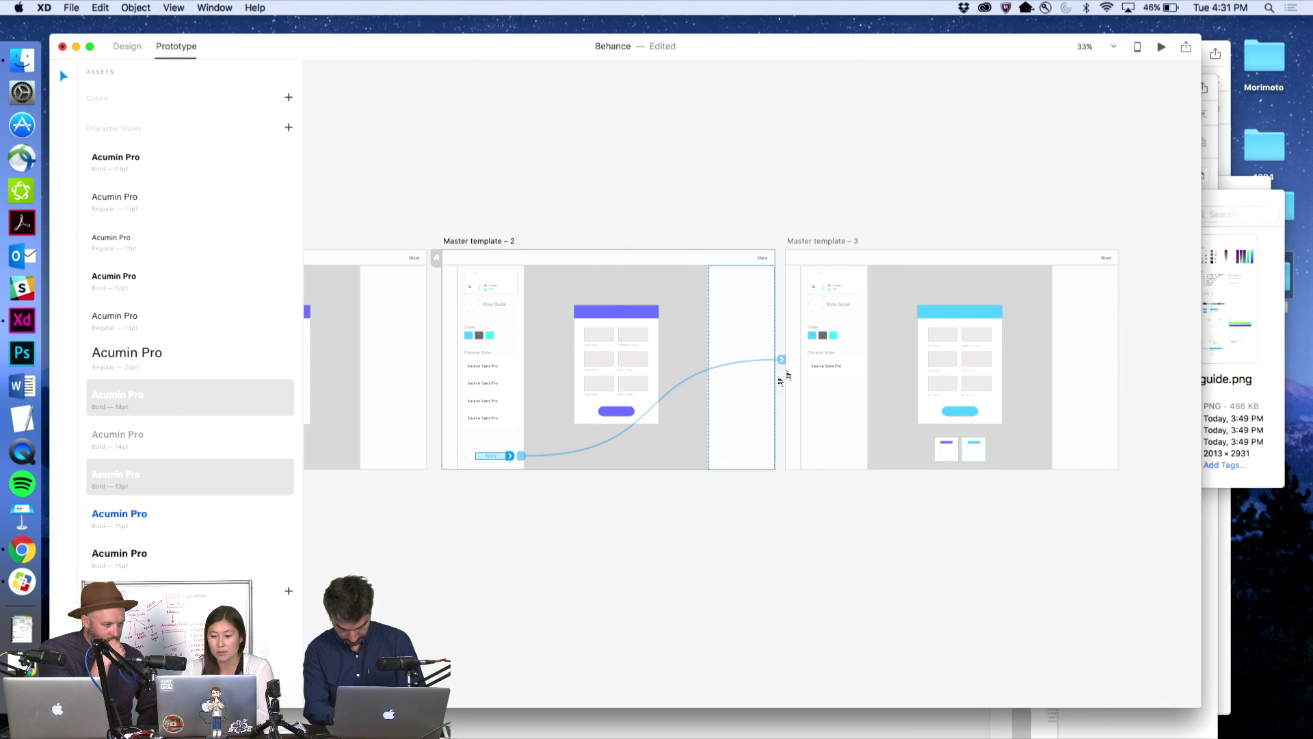
{"action": "scroll", "coordinate": [826, 359], "scroll_direction": "right", "scroll_amount": 2}
{"action": "scroll", "coordinate": [826, 359], "scroll_direction": "right", "scroll_amount": 2}
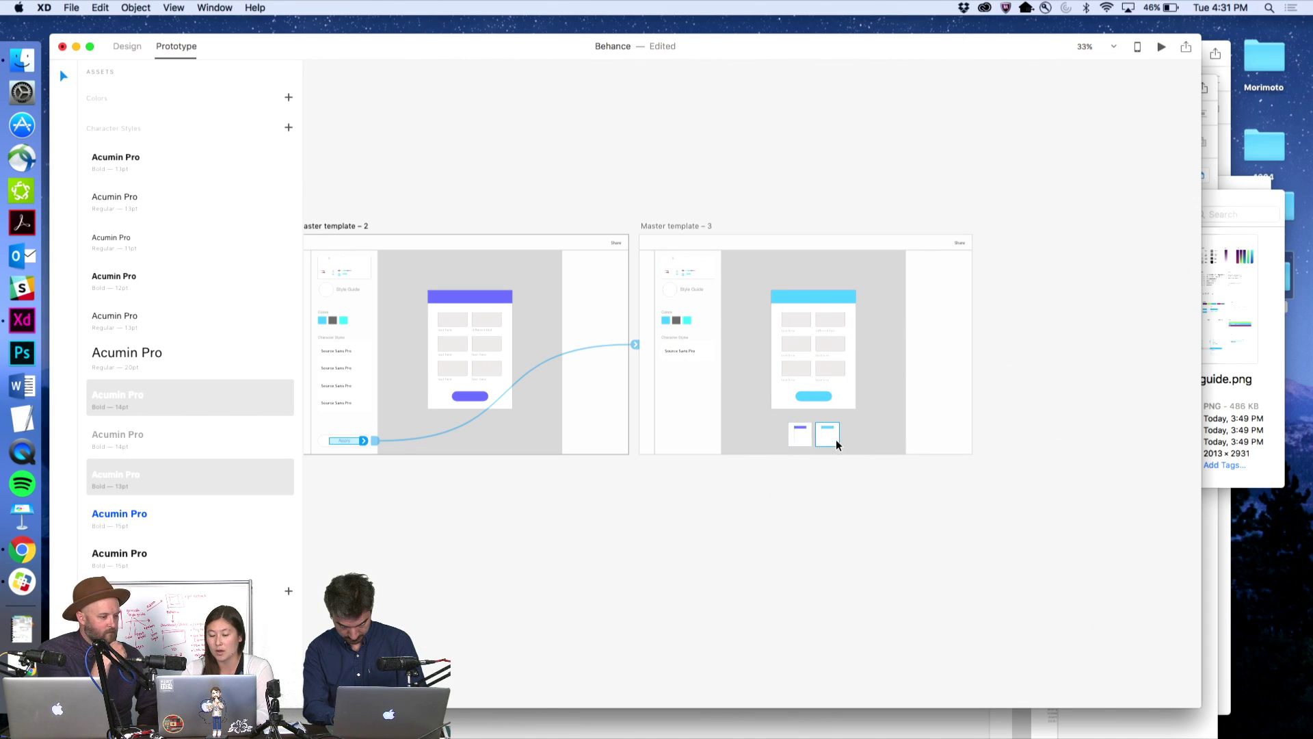
{"action": "left_click", "coordinate": [731, 191]}
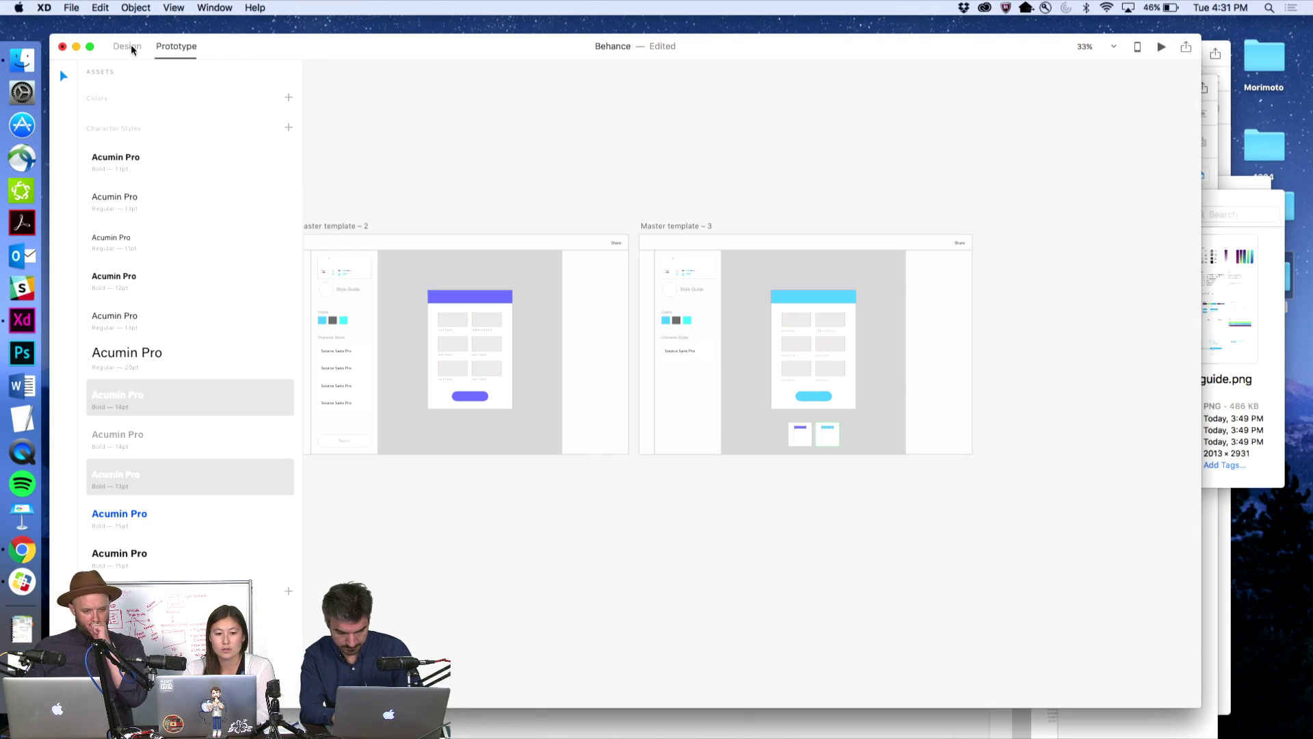
- Preview the prototype by opening the Style Guide project, subscribing to it and choosing the subscribed guide for the mockup, and close the preview
{"action": "left_click", "coordinate": [1162, 48]}
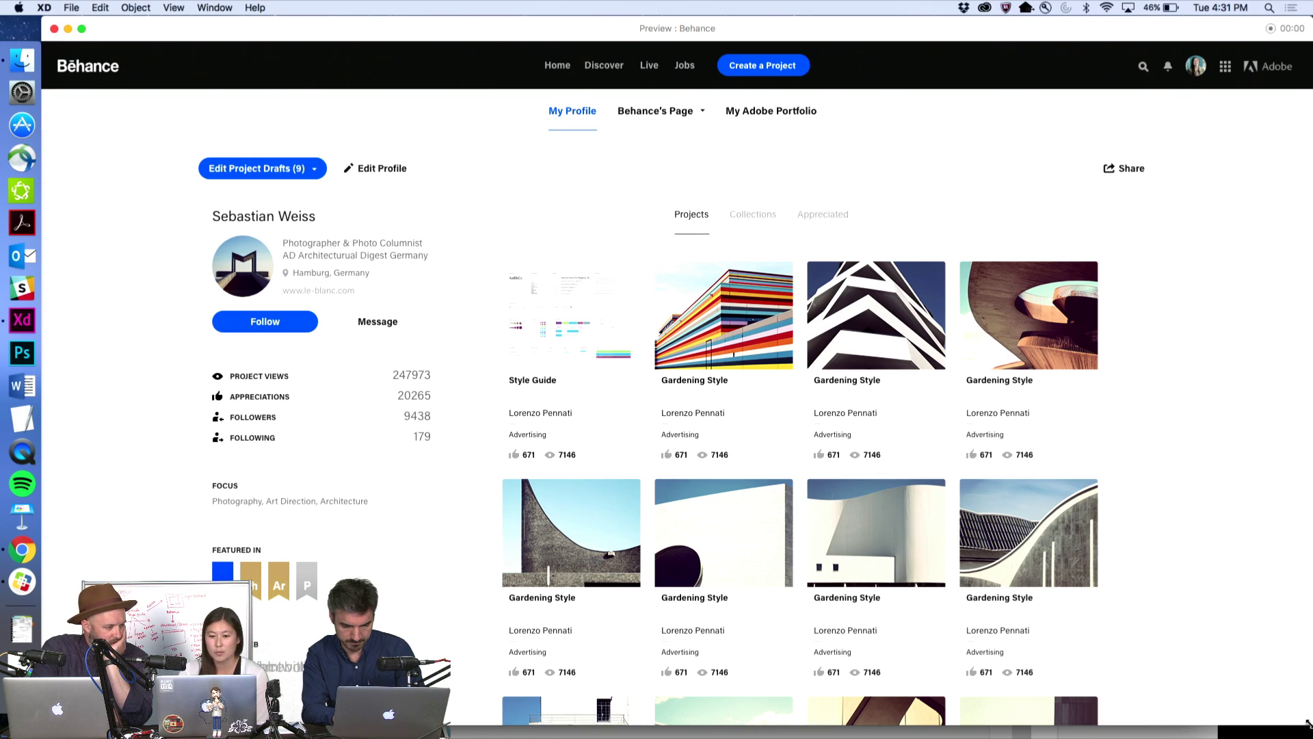
{"action": "left_click_drag", "start_coordinate": [1308, 723], "coordinate": [1238, 698]}
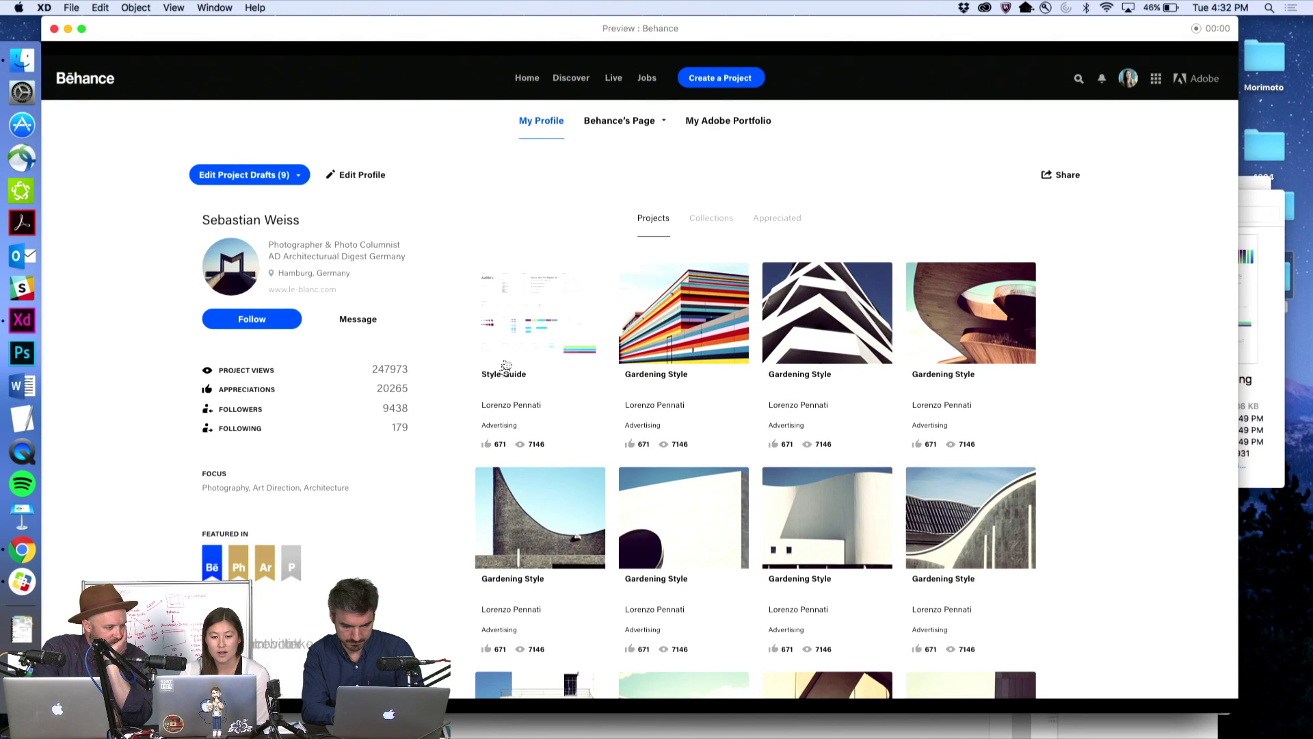
{"action": "left_click", "coordinate": [537, 314]}
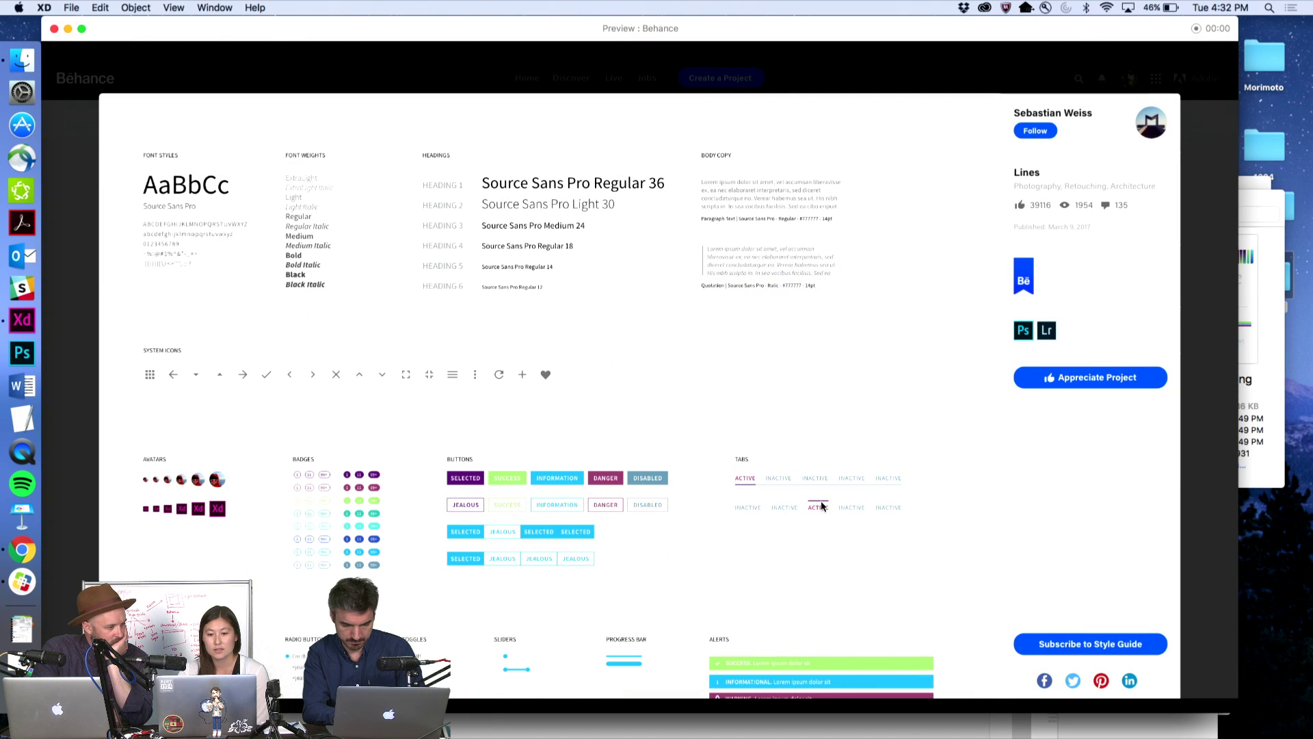
{"action": "left_click", "coordinate": [1086, 645]}
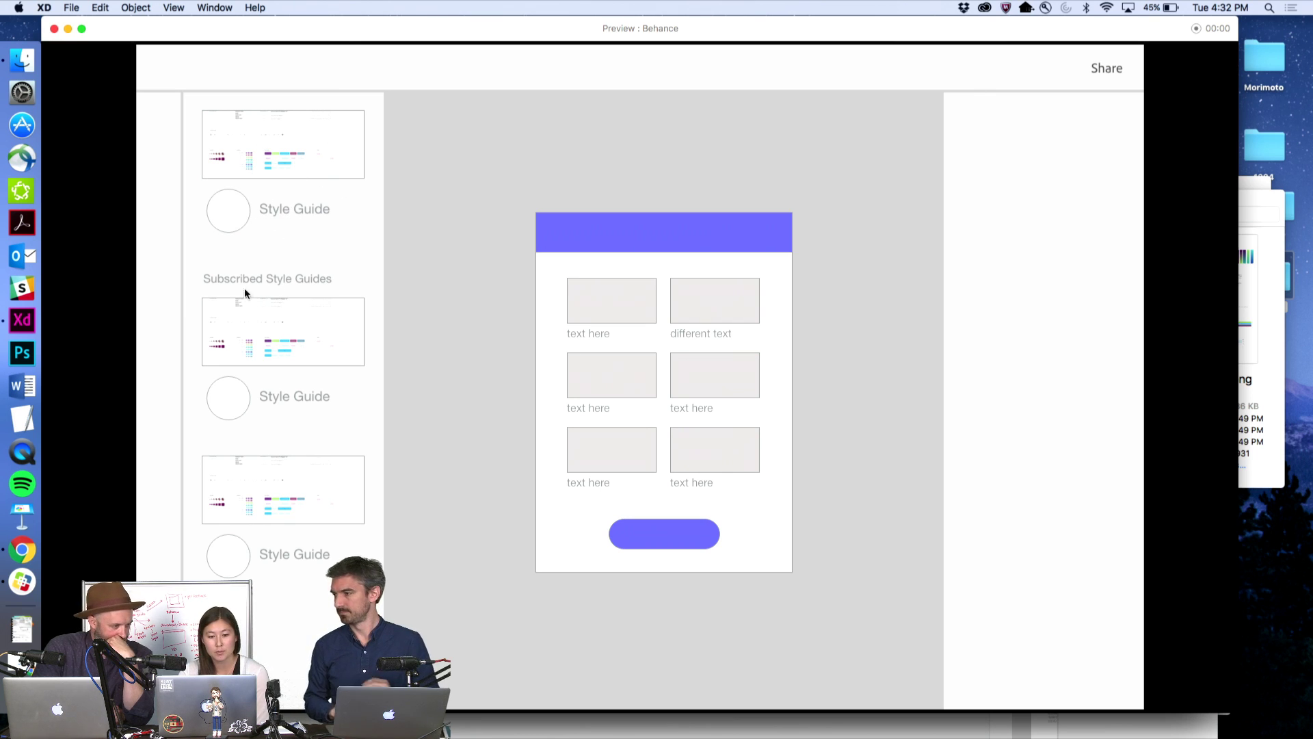
{"action": "left_click", "coordinate": [299, 352]}
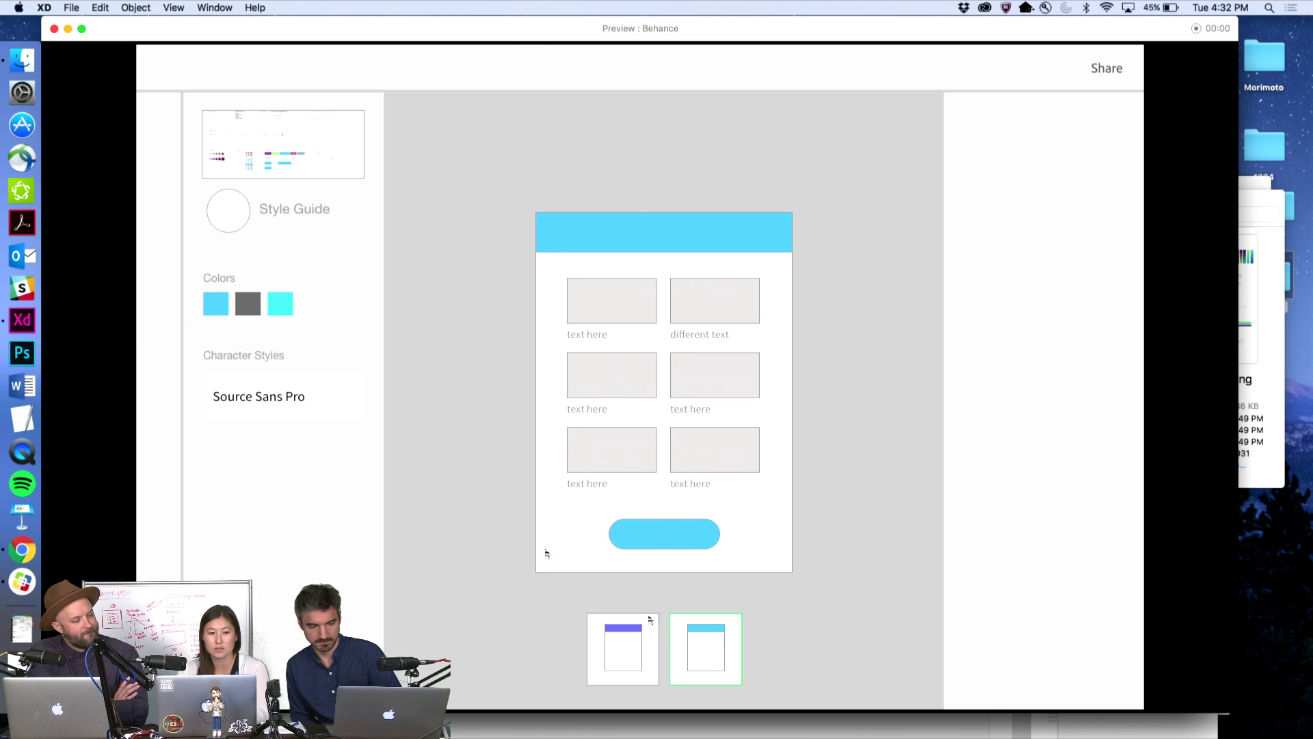
{"action": "left_click", "coordinate": [54, 29]}
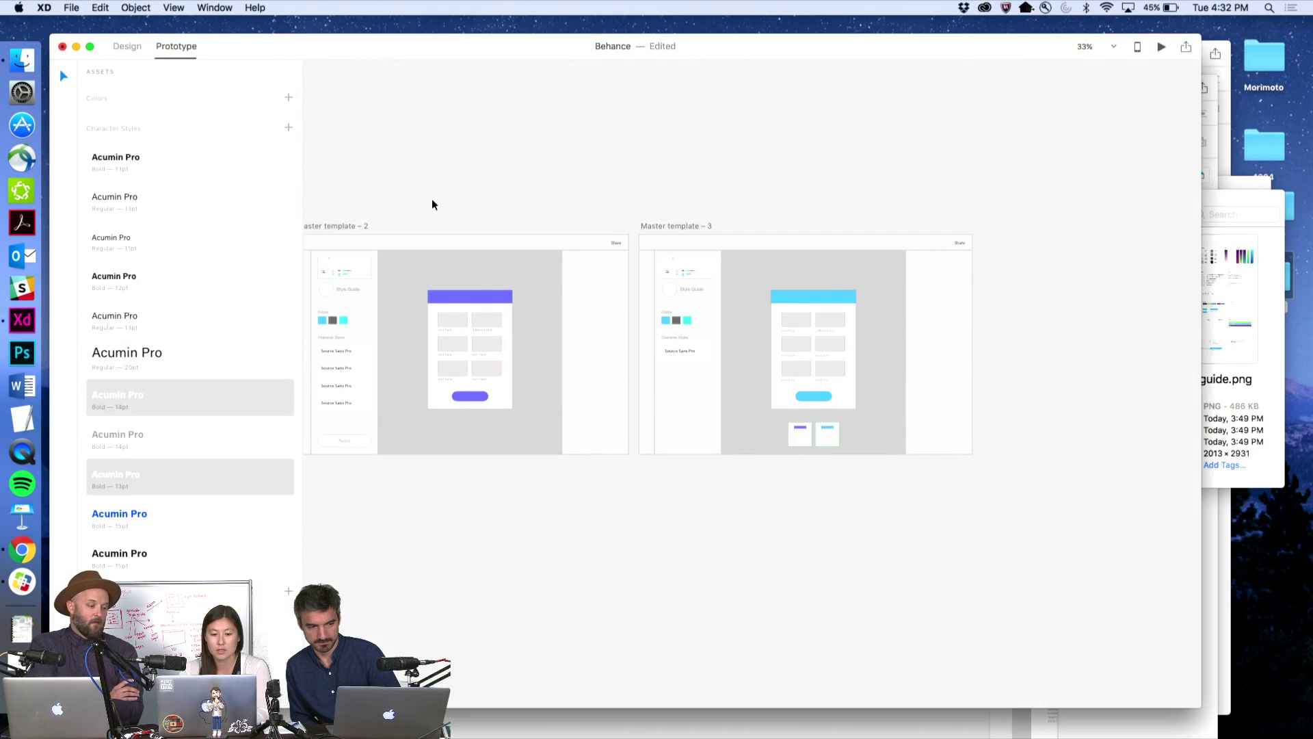
- Replace the single character style in Master template – 3's style panel with the four-item Source Sans Pro list copied from Master template – 2
{"action": "scroll", "coordinate": [432, 204], "scroll_direction": "left", "scroll_amount": 2}
{"action": "left_click", "coordinate": [419, 360]}
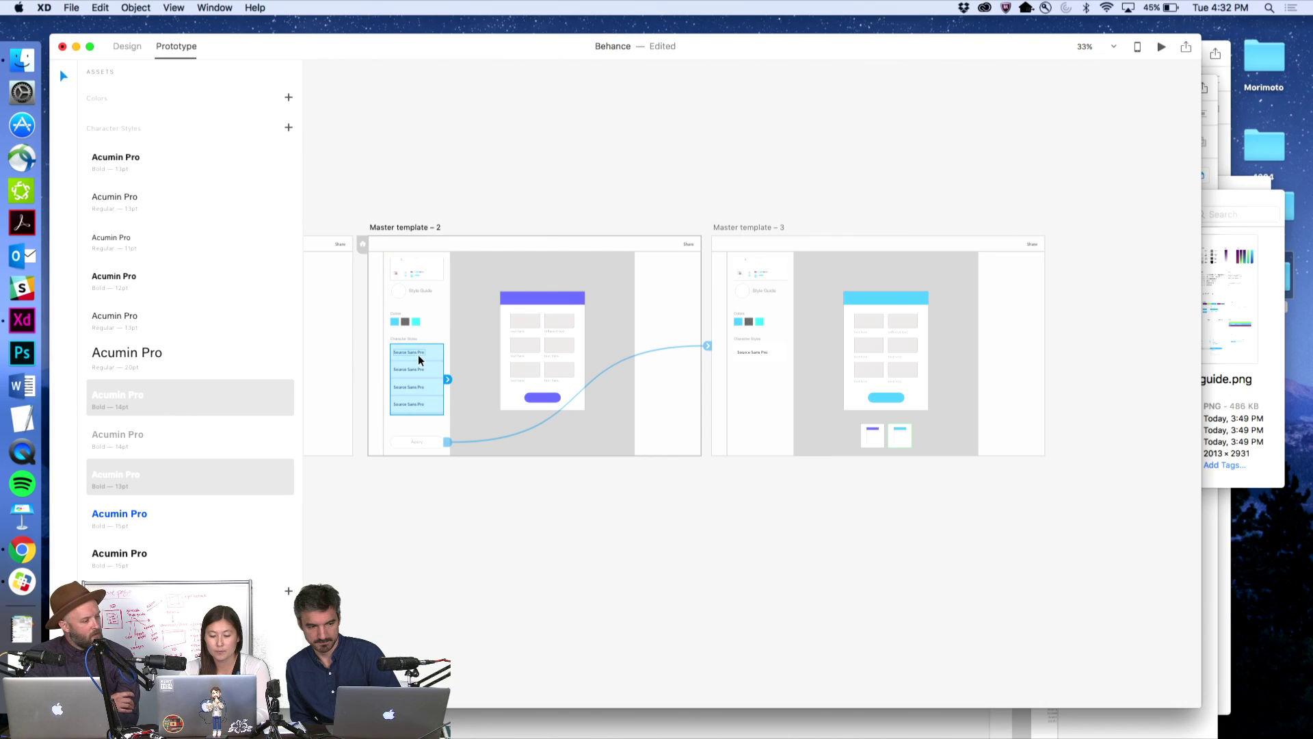
{"action": "left_click", "coordinate": [126, 45]}
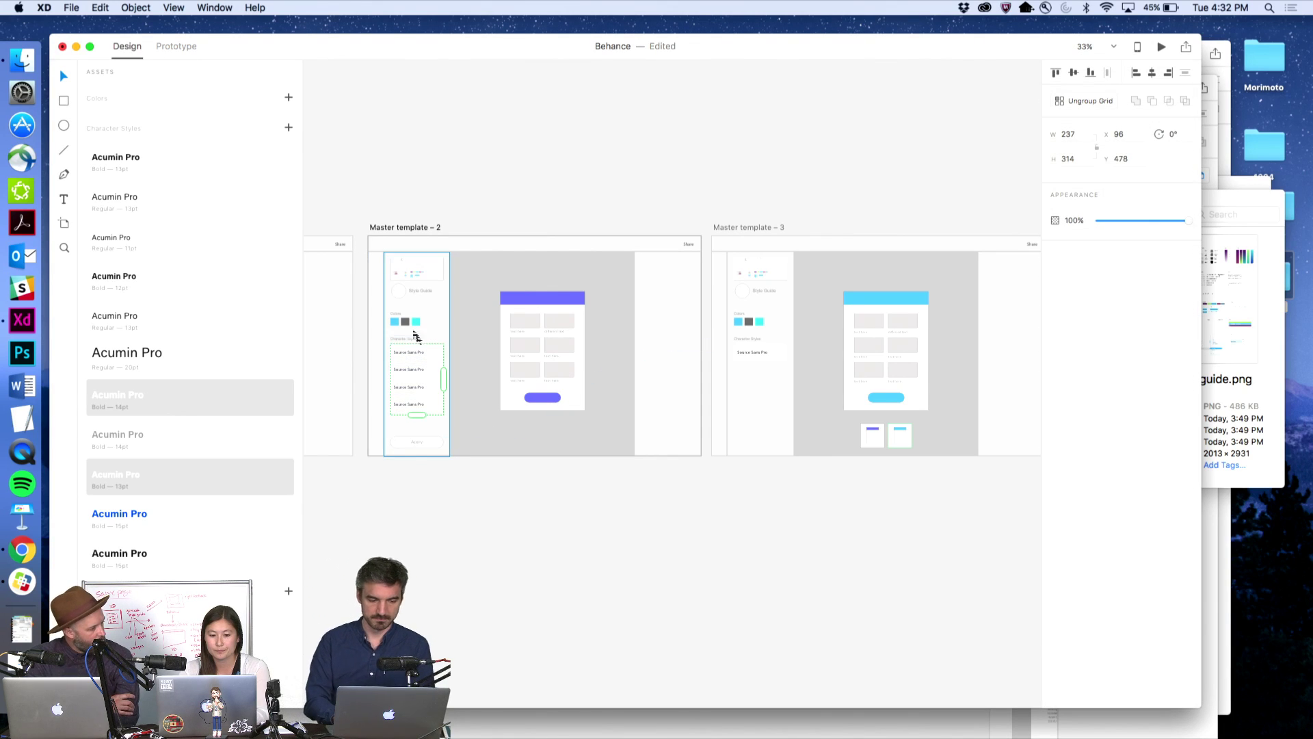
{"action": "left_click", "coordinate": [751, 351]}
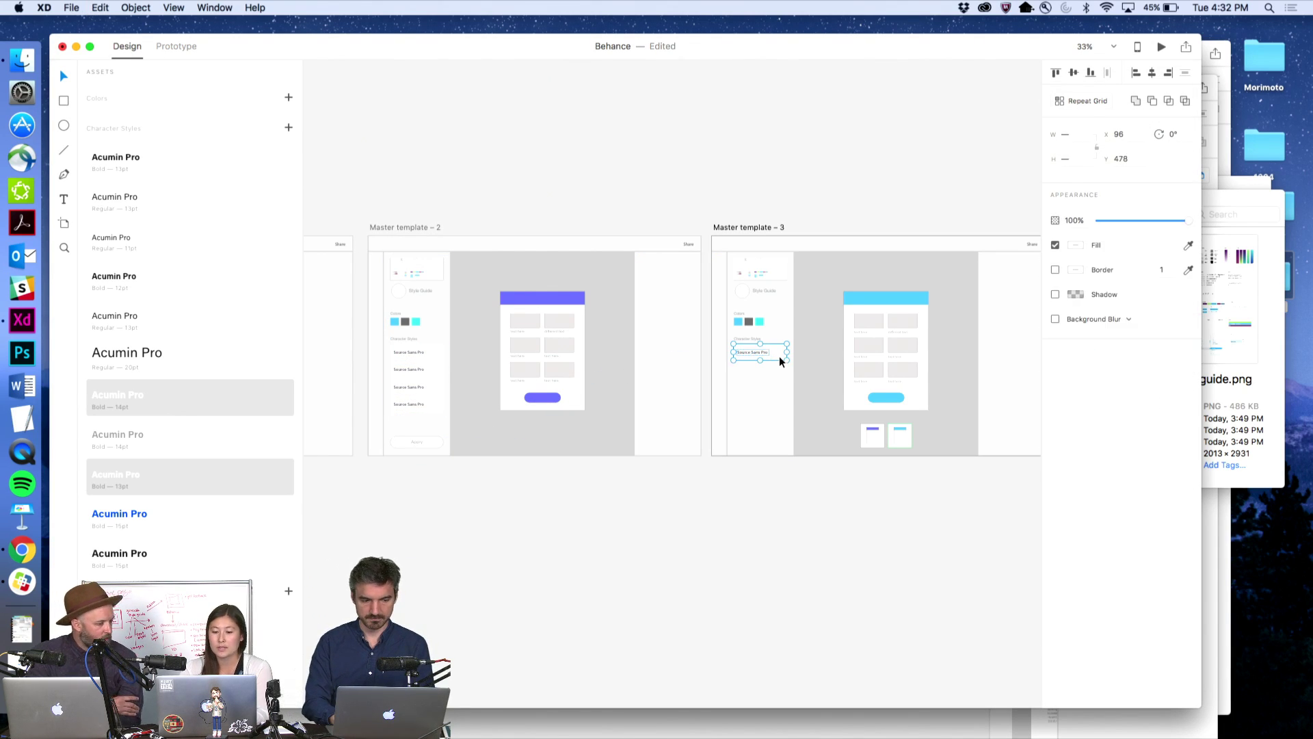
{"action": "key", "text": "cmd+v"}
{"action": "left_click", "coordinate": [748, 188]}
- Set the large mockup's border in Master template – 1 to the green #03E047
{"action": "scroll", "coordinate": [668, 206], "scroll_direction": "left", "scroll_amount": 3}
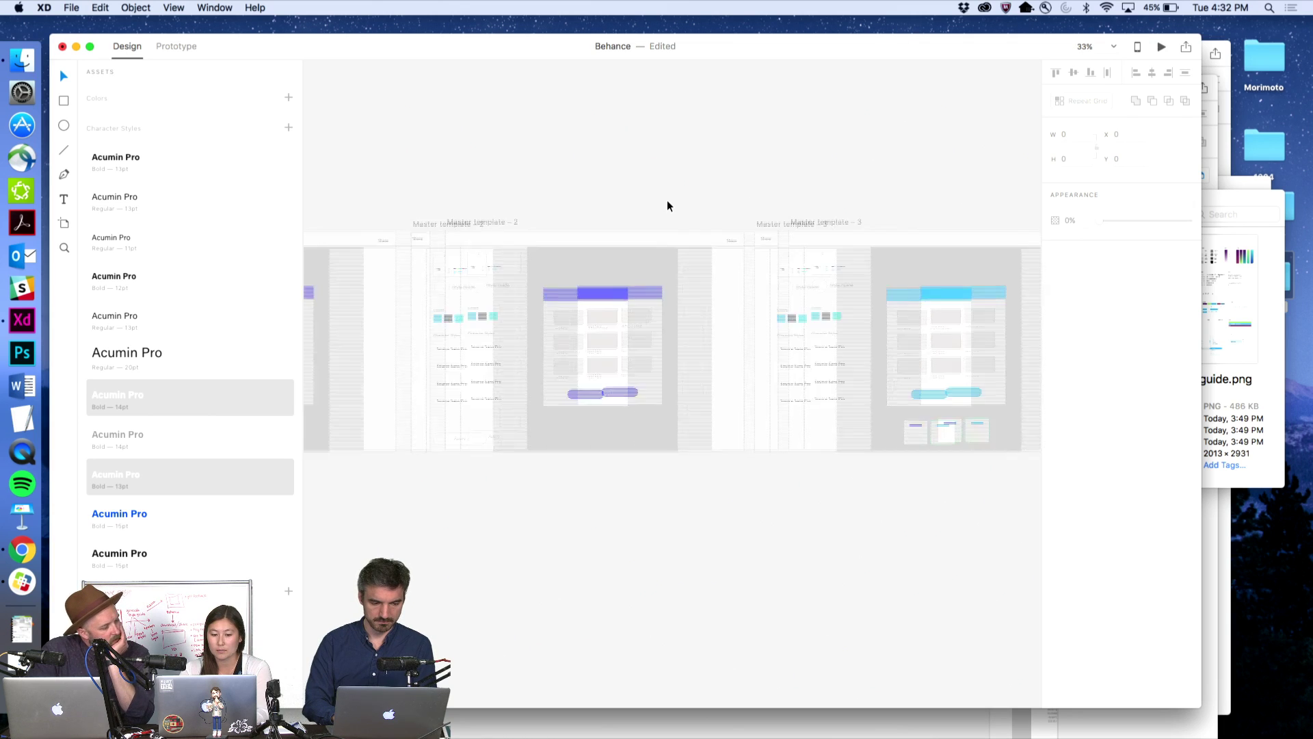
{"action": "scroll", "coordinate": [668, 206], "scroll_direction": "left", "scroll_amount": 5}
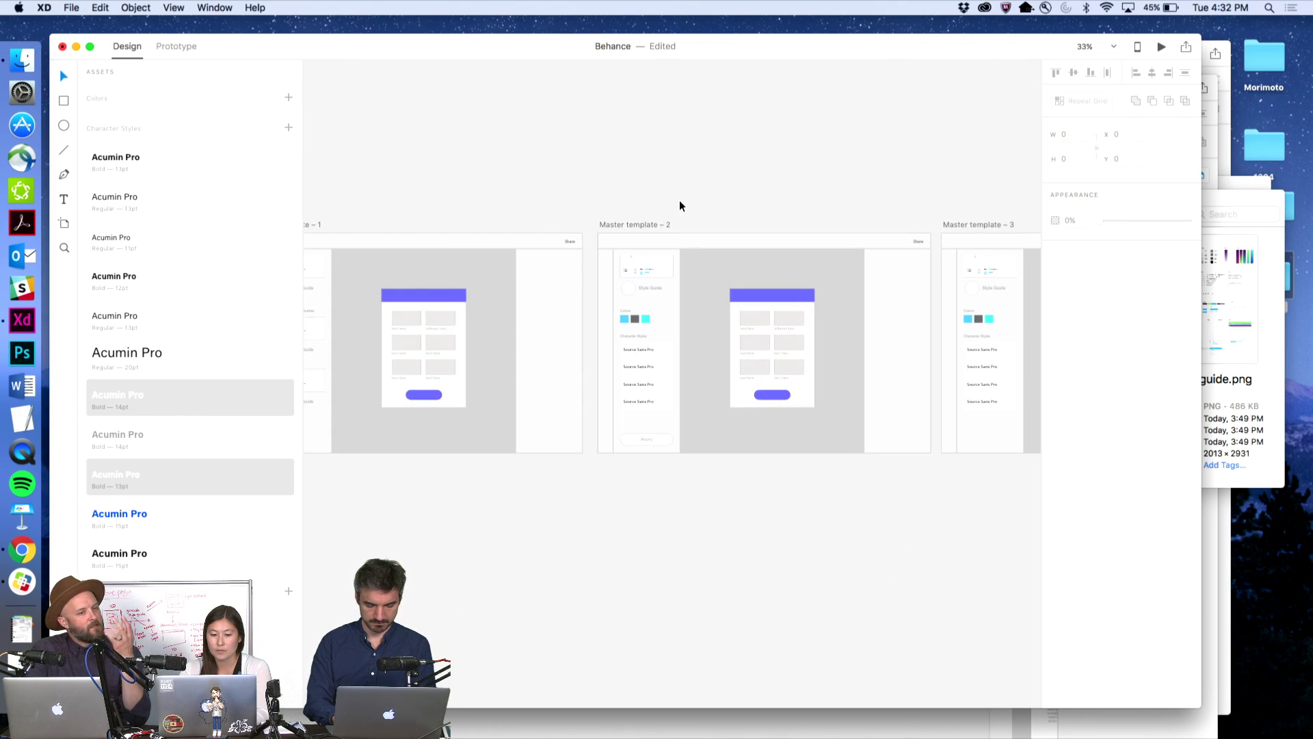
{"action": "scroll", "coordinate": [680, 205], "scroll_direction": "left", "scroll_amount": 2}
{"action": "scroll", "coordinate": [680, 205], "scroll_direction": "left", "scroll_amount": 4}
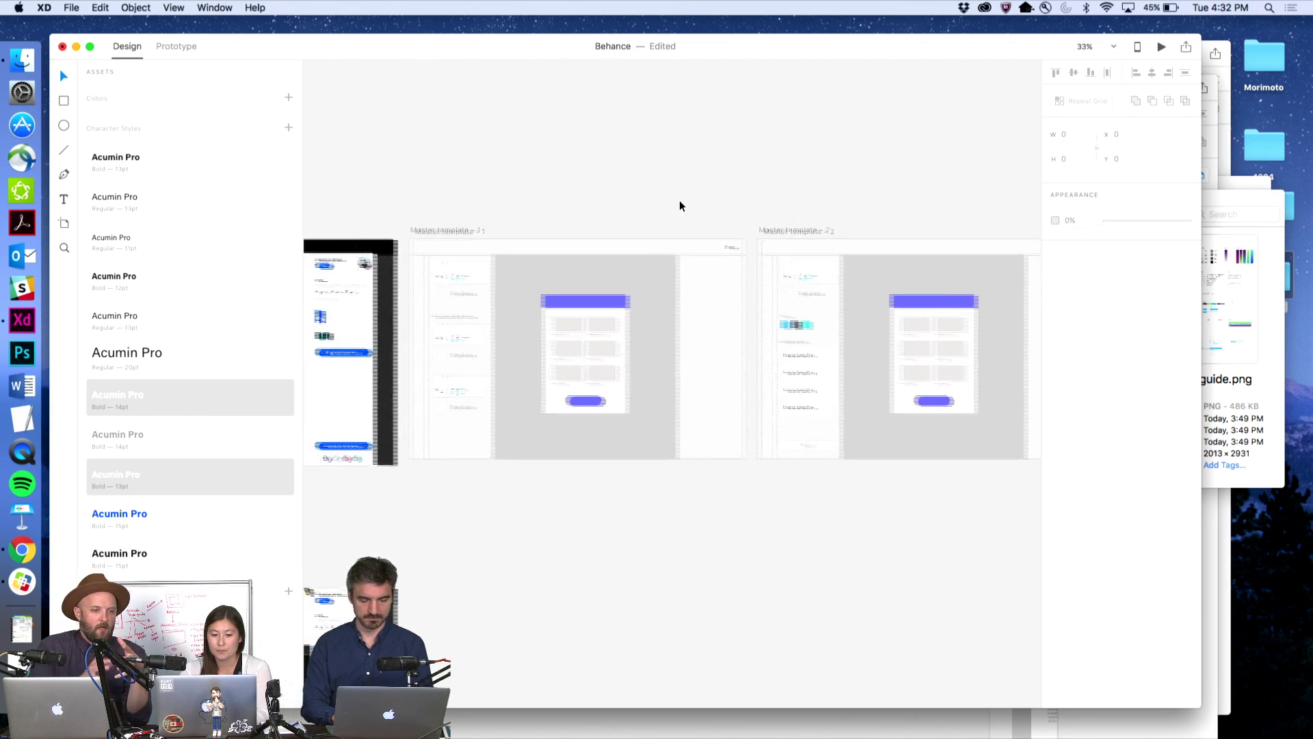
{"action": "left_click", "coordinate": [682, 335]}
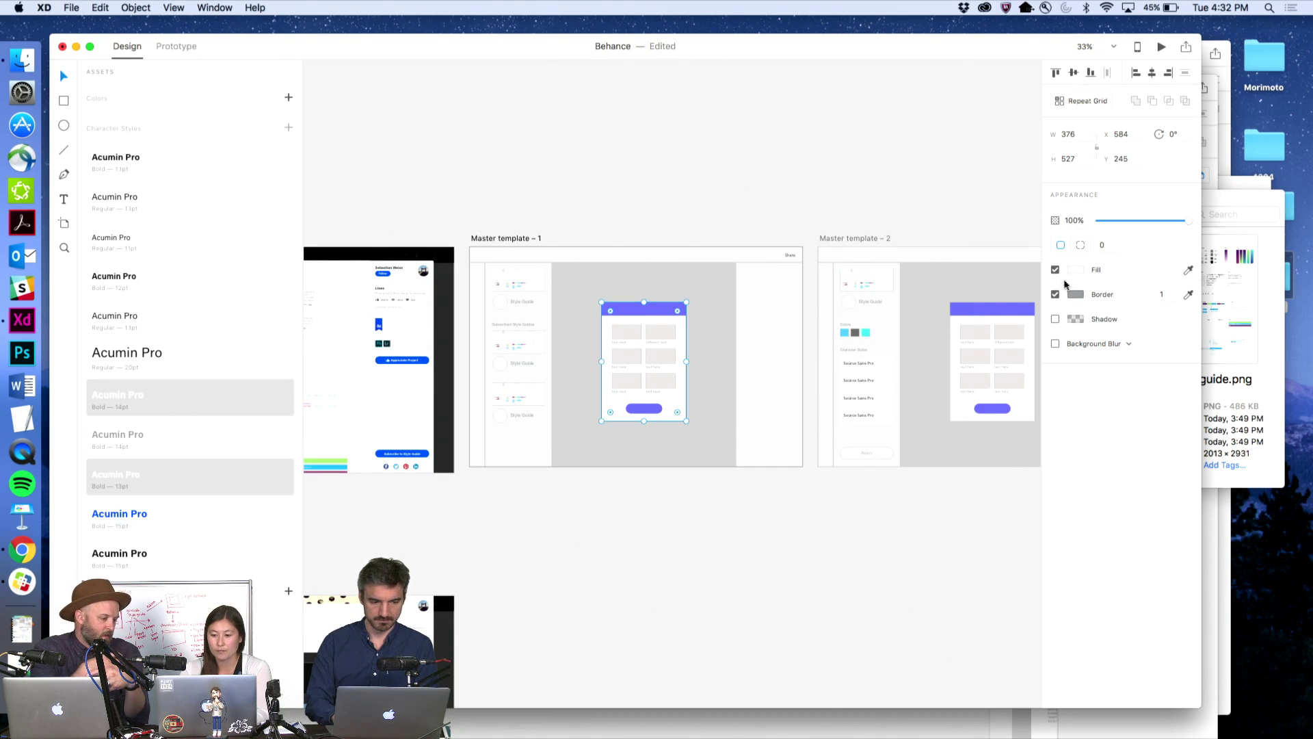
{"action": "left_click", "coordinate": [1076, 296]}
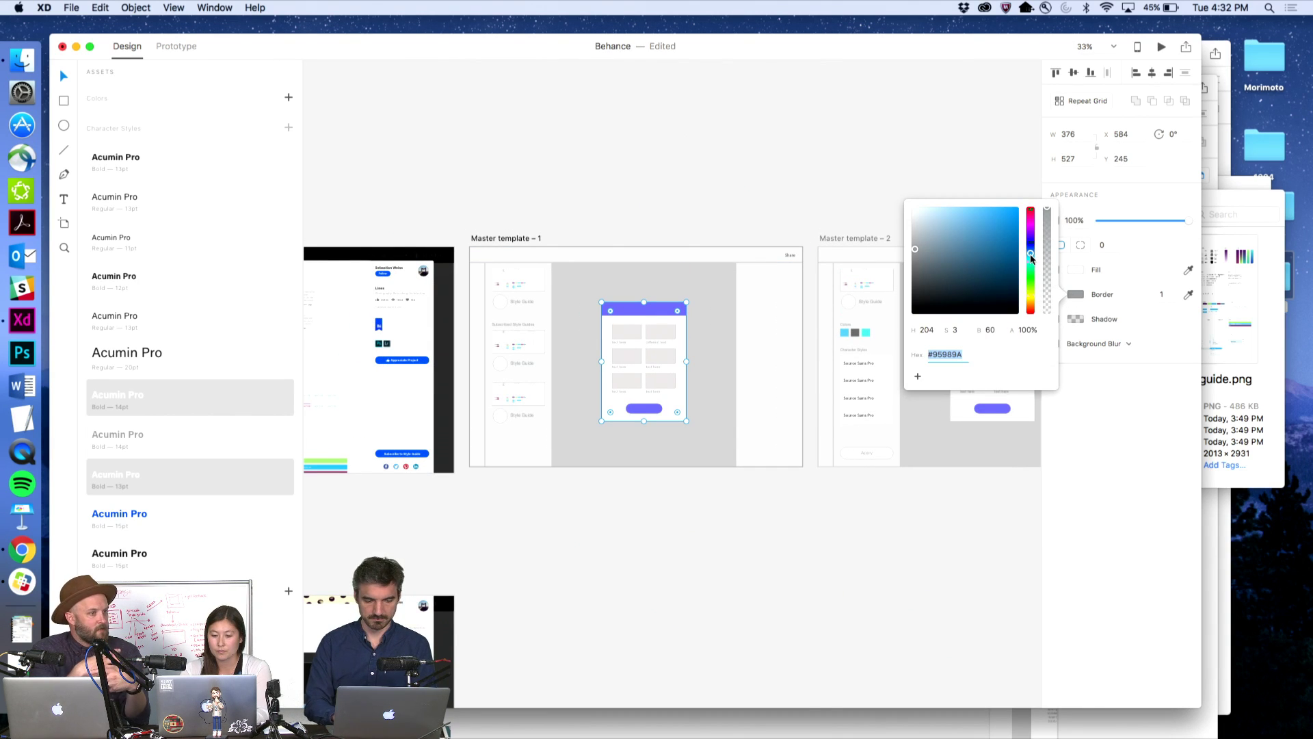
{"action": "left_click_drag", "start_coordinate": [1032, 259], "coordinate": [1017, 222]}
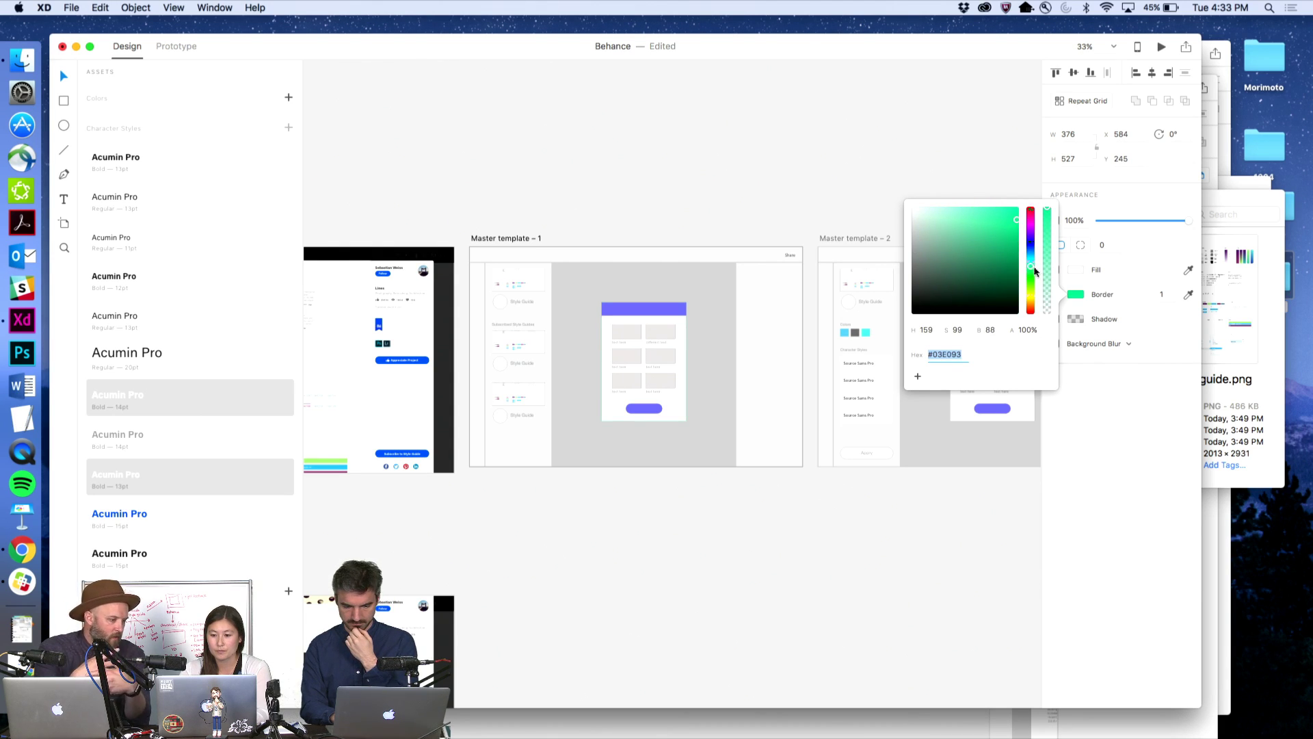
{"action": "left_click", "coordinate": [712, 147]}
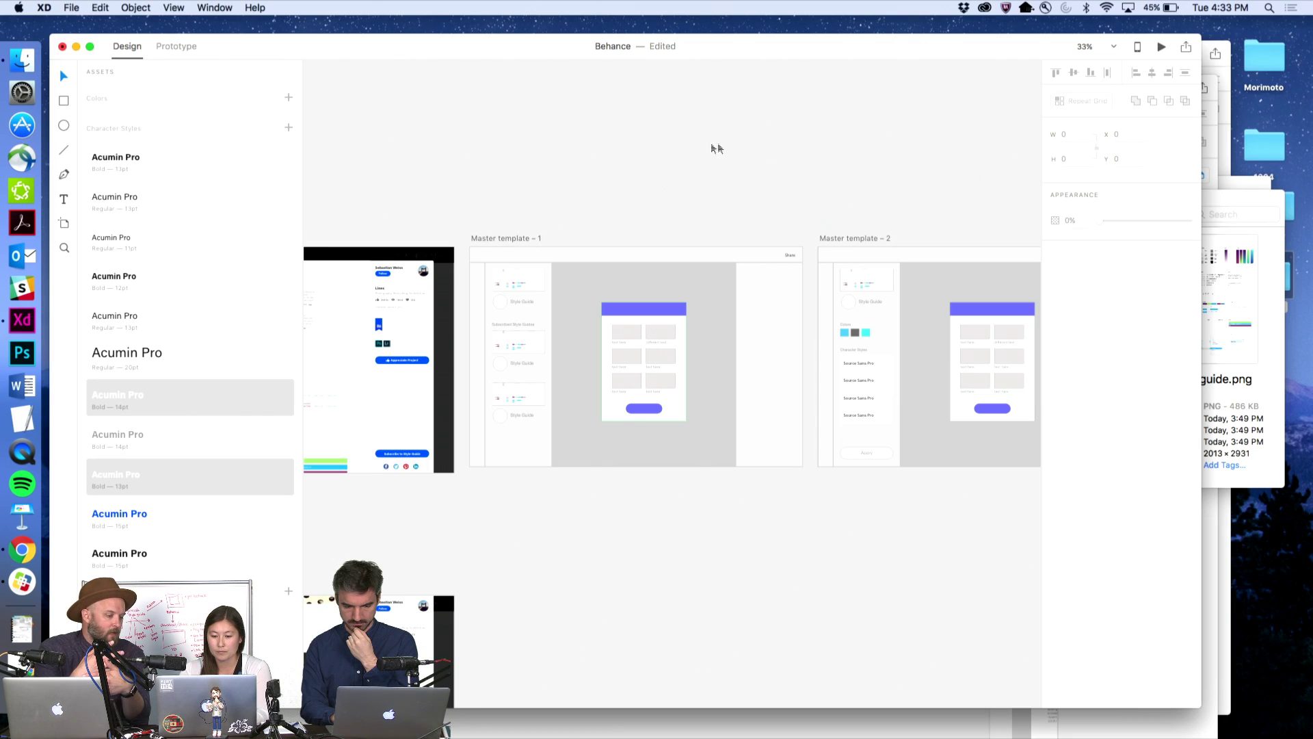
- Copy the green border color #03E047 from Master template – 1's mockup onto the mockup in Master template – 2
{"action": "scroll", "coordinate": [713, 146], "scroll_direction": "right", "scroll_amount": 4}
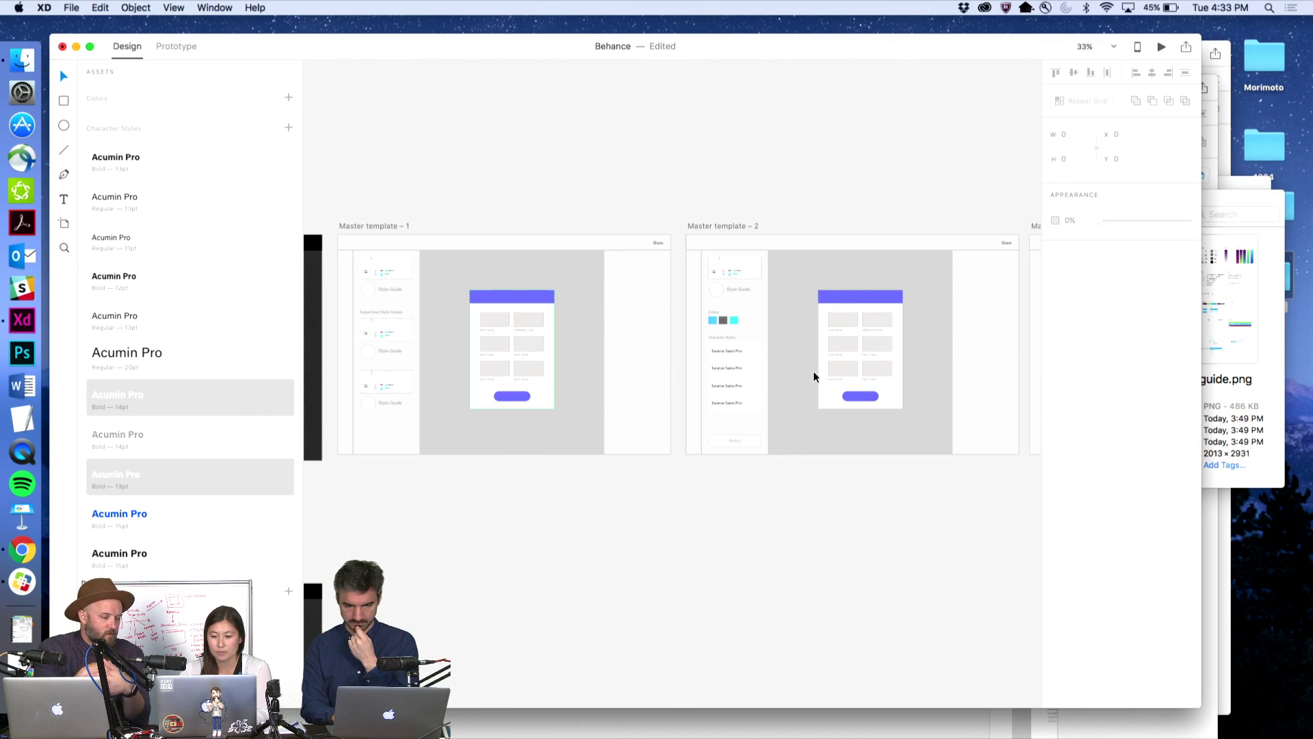
{"action": "scroll", "coordinate": [814, 376], "scroll_direction": "right", "scroll_amount": 3}
{"action": "left_click", "coordinate": [788, 394]}
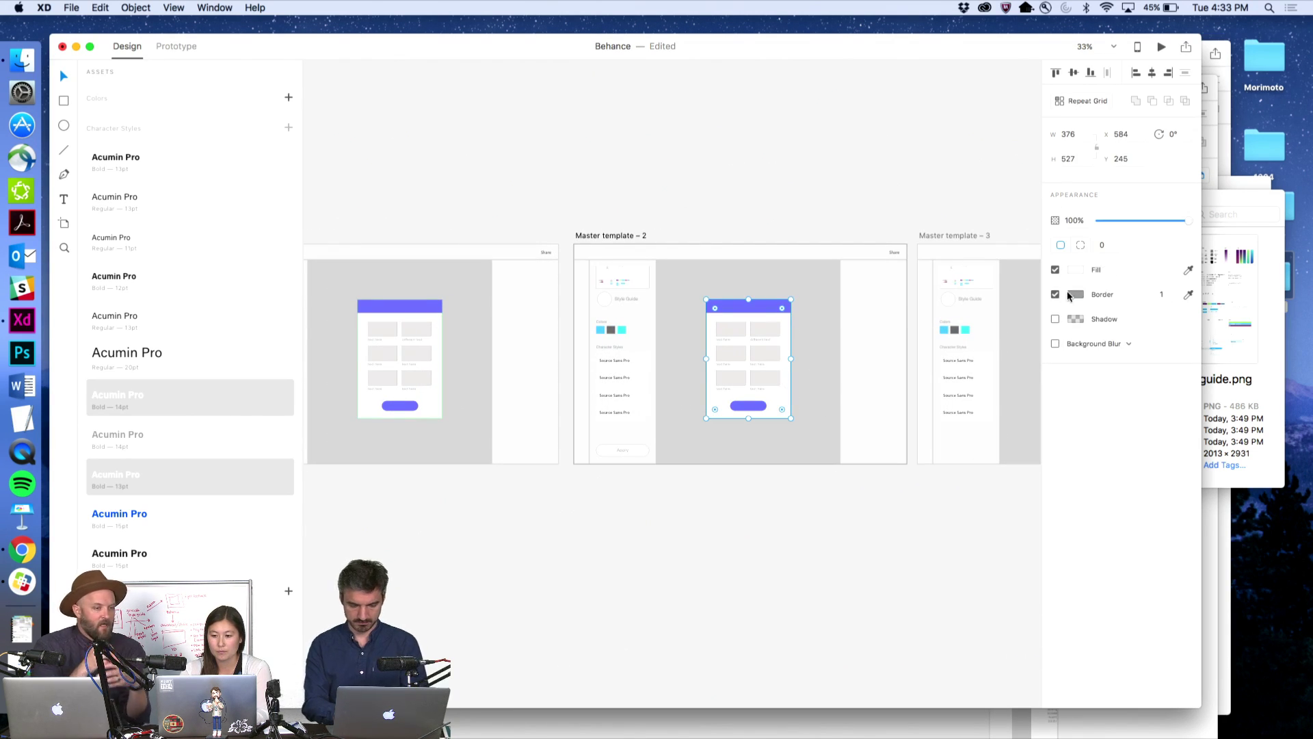
{"action": "left_click", "coordinate": [437, 375]}
{"action": "left_click", "coordinate": [1079, 294]}
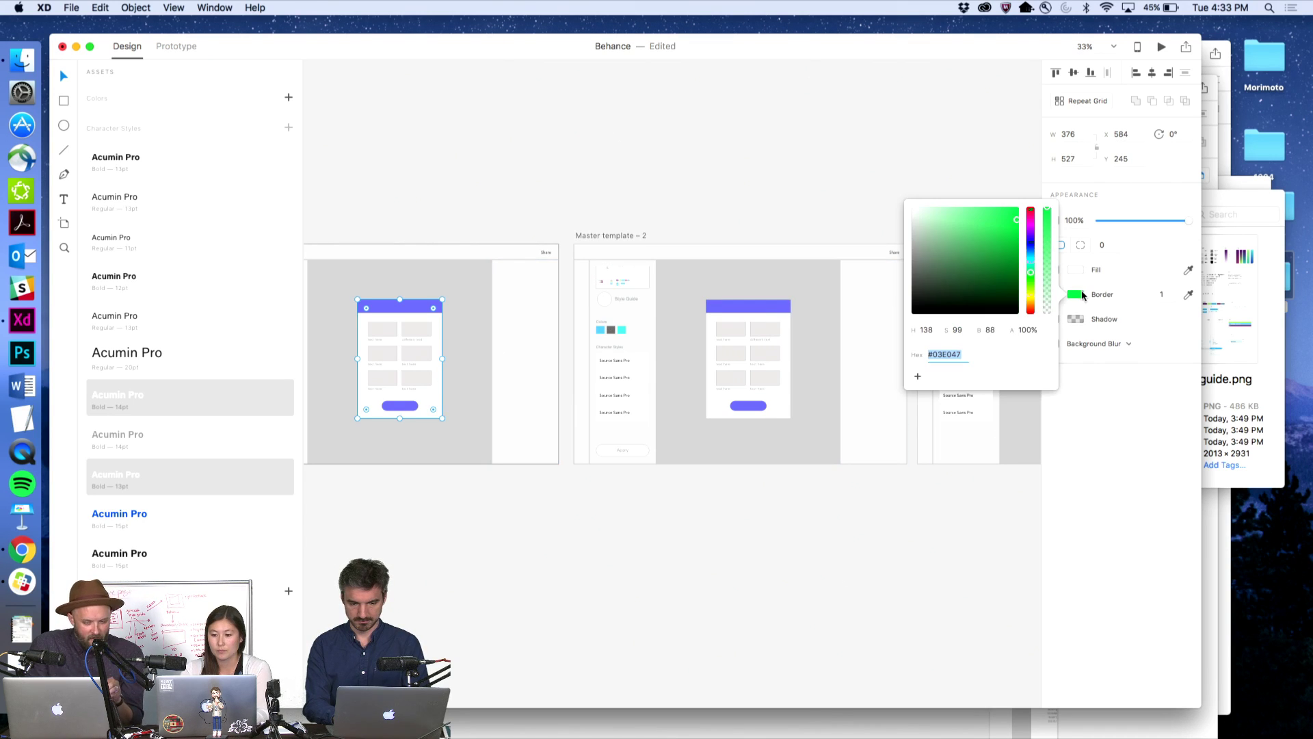
{"action": "key", "text": "super+shift+a"}
{"action": "left_click", "coordinate": [786, 328]}
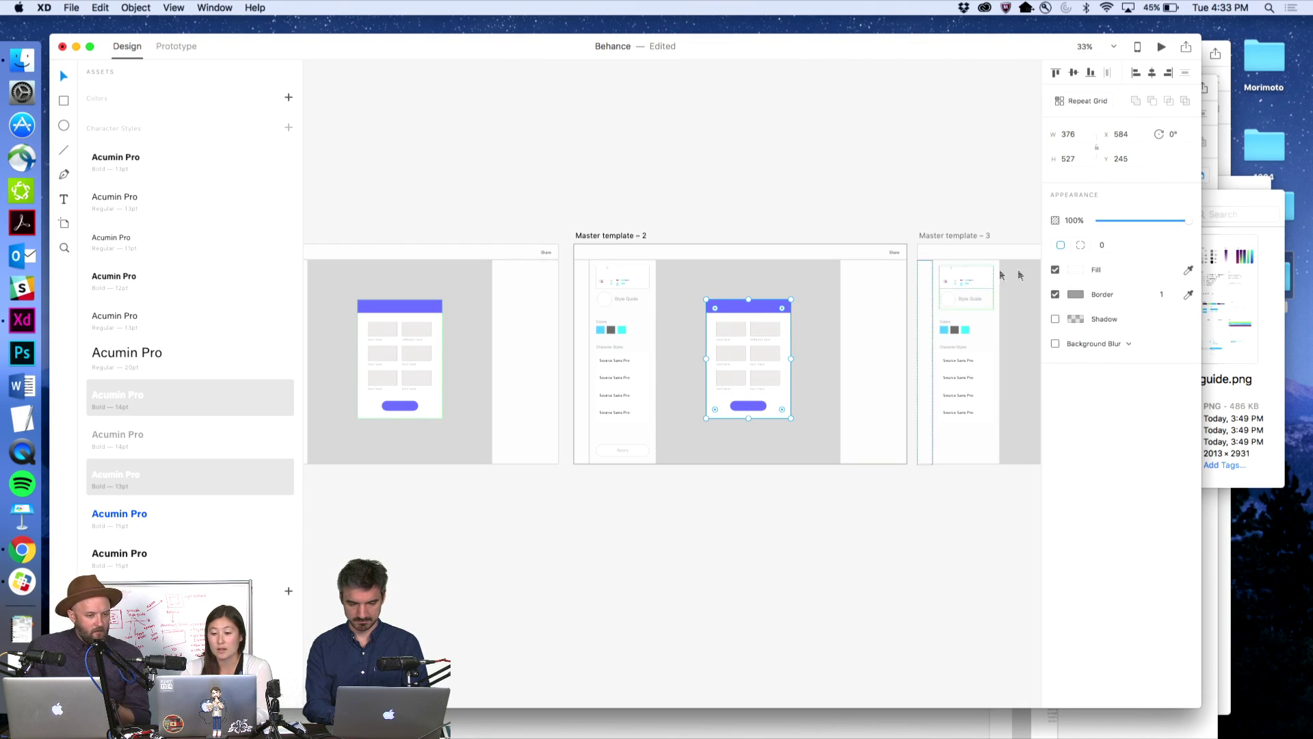
{"action": "left_click", "coordinate": [1076, 294]}
{"action": "left_click", "coordinate": [796, 222]}
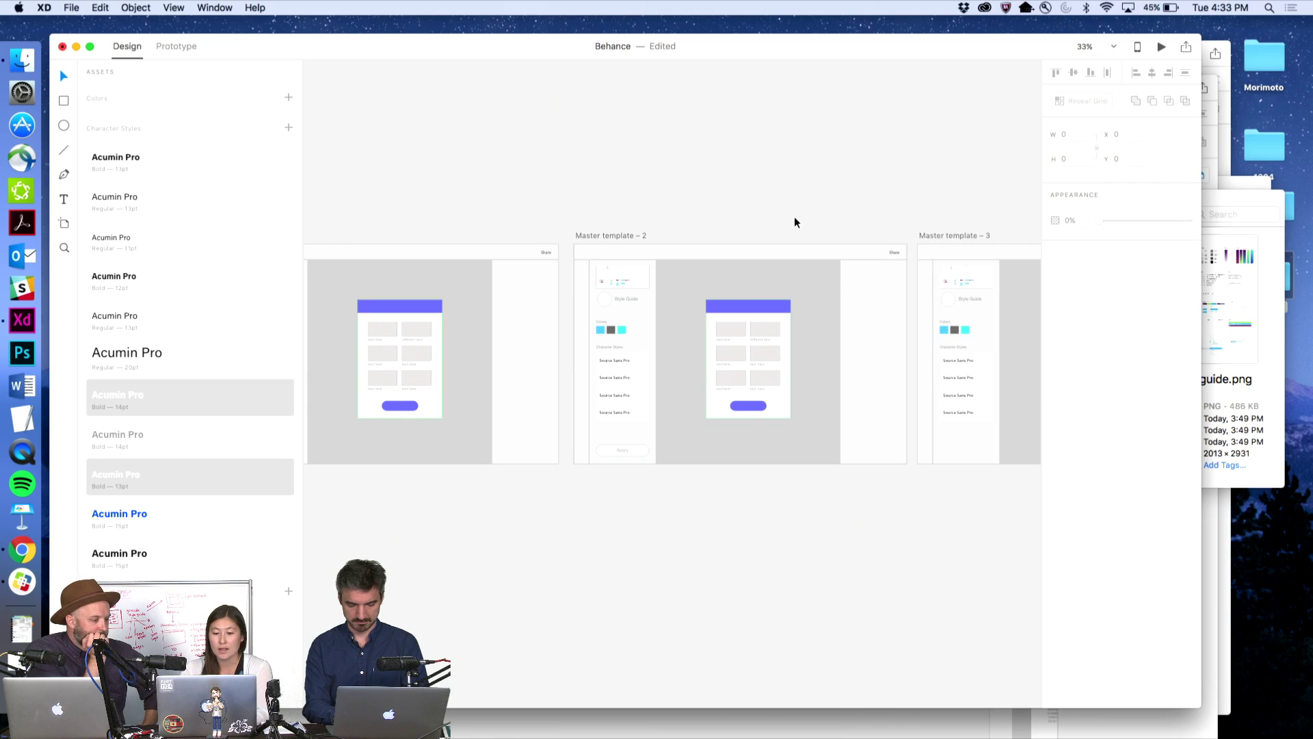
- Review the style panels, mockups and thumbnails across Master template – 1, – 2 and – 3
{"action": "scroll", "coordinate": [831, 226], "scroll_direction": "right", "scroll_amount": 2}
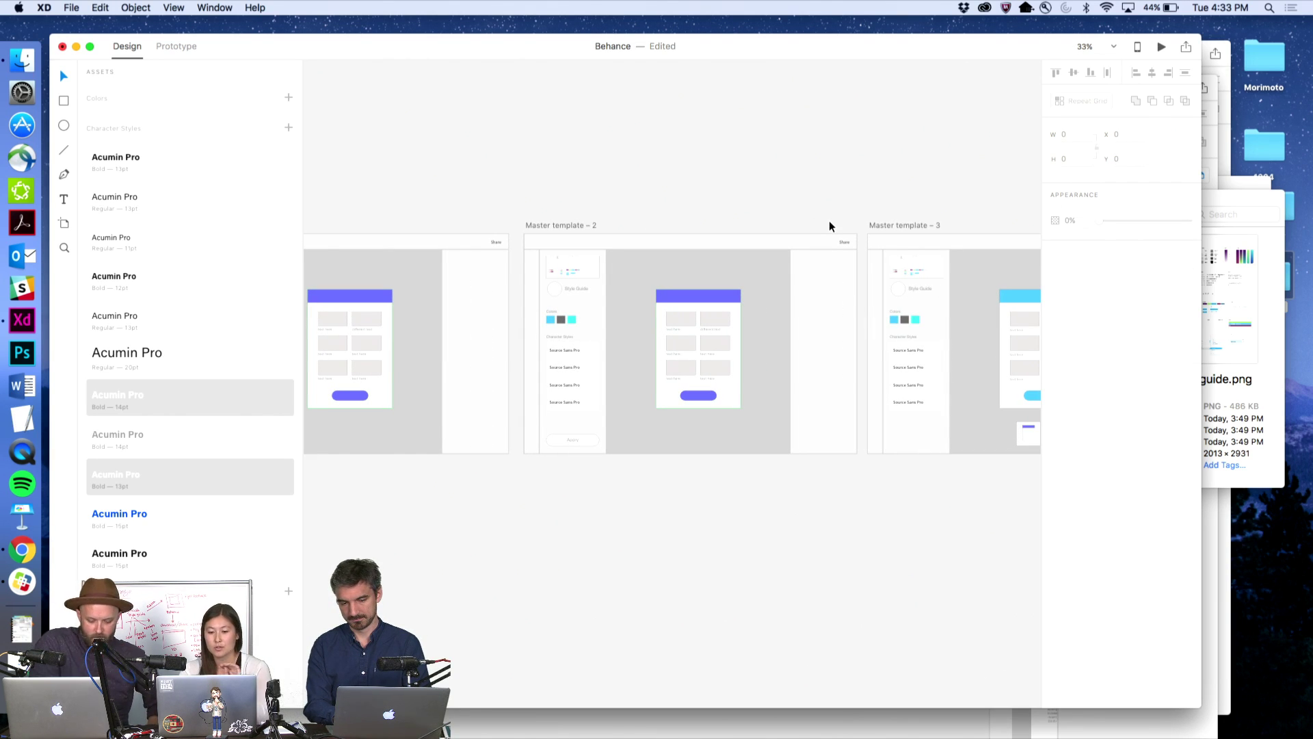
{"action": "key", "text": "z"}
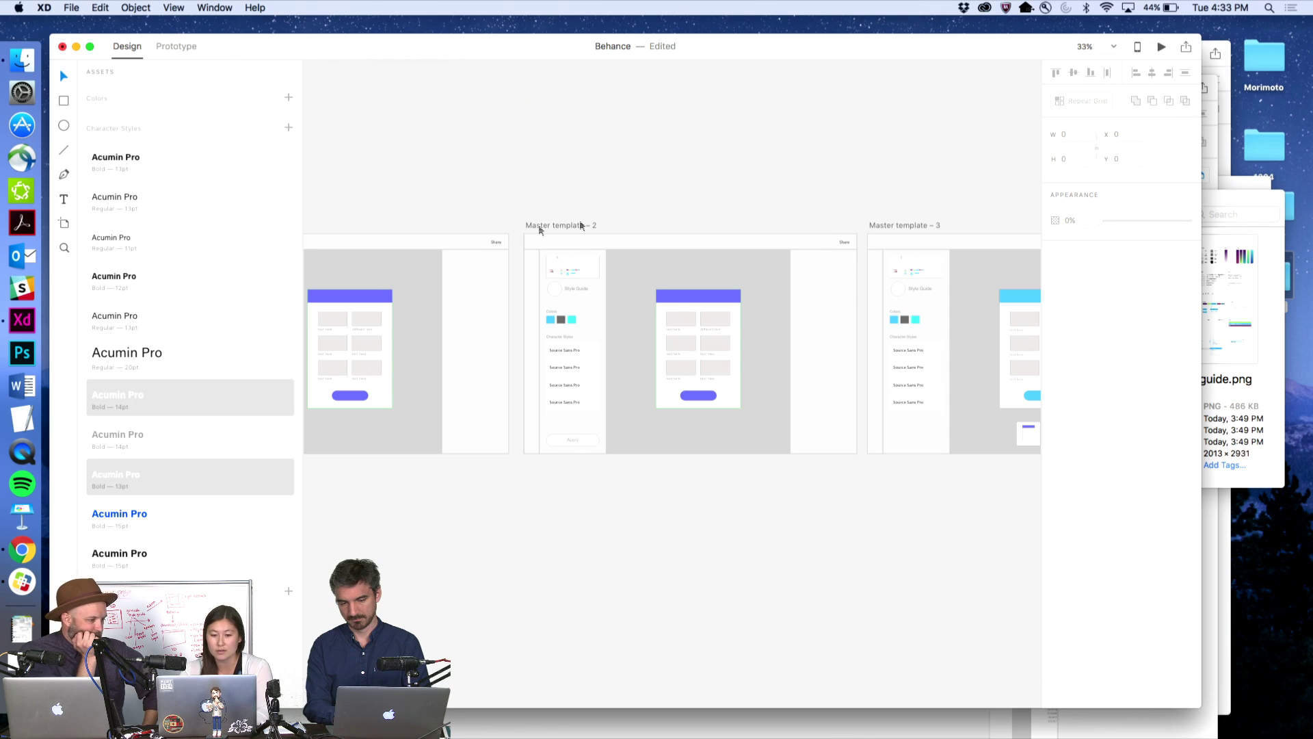
{"action": "left_click_drag", "start_coordinate": [447, 215], "coordinate": [892, 484]}
{"action": "key", "text": "v"}
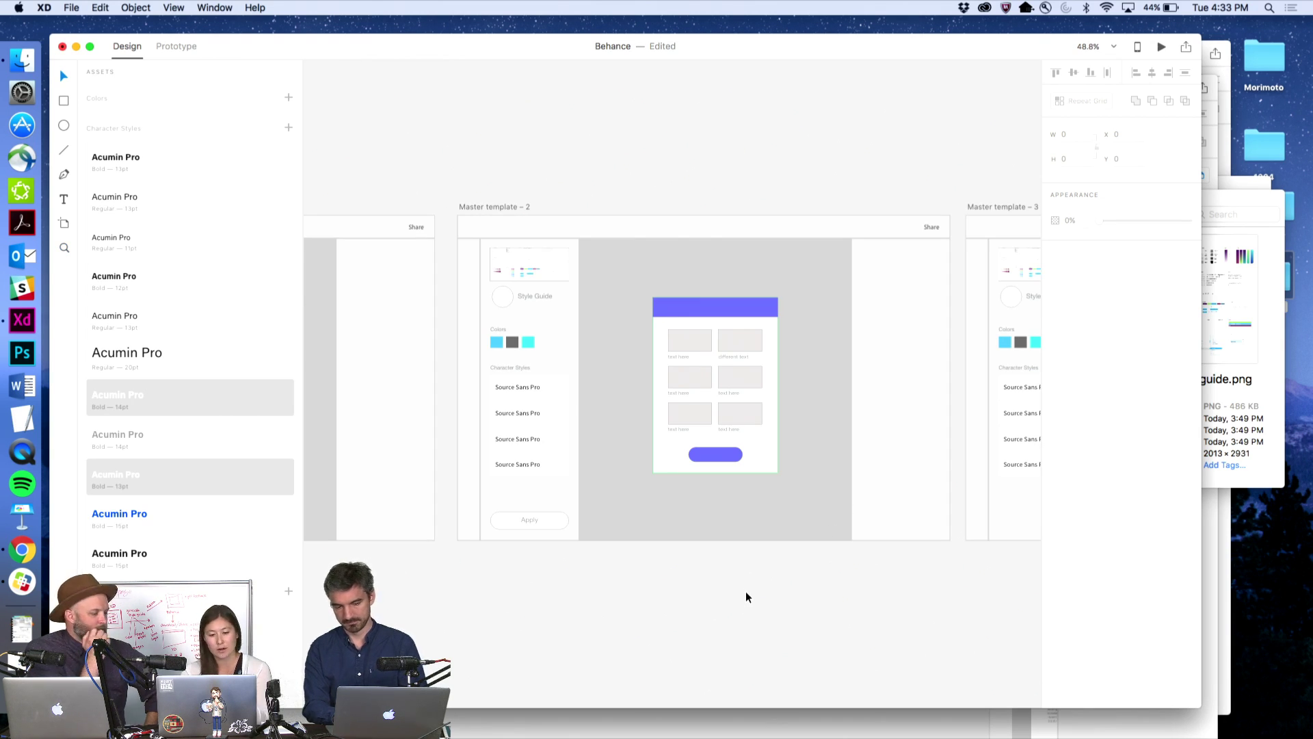
{"action": "scroll", "coordinate": [747, 597], "scroll_direction": "left", "scroll_amount": 8}
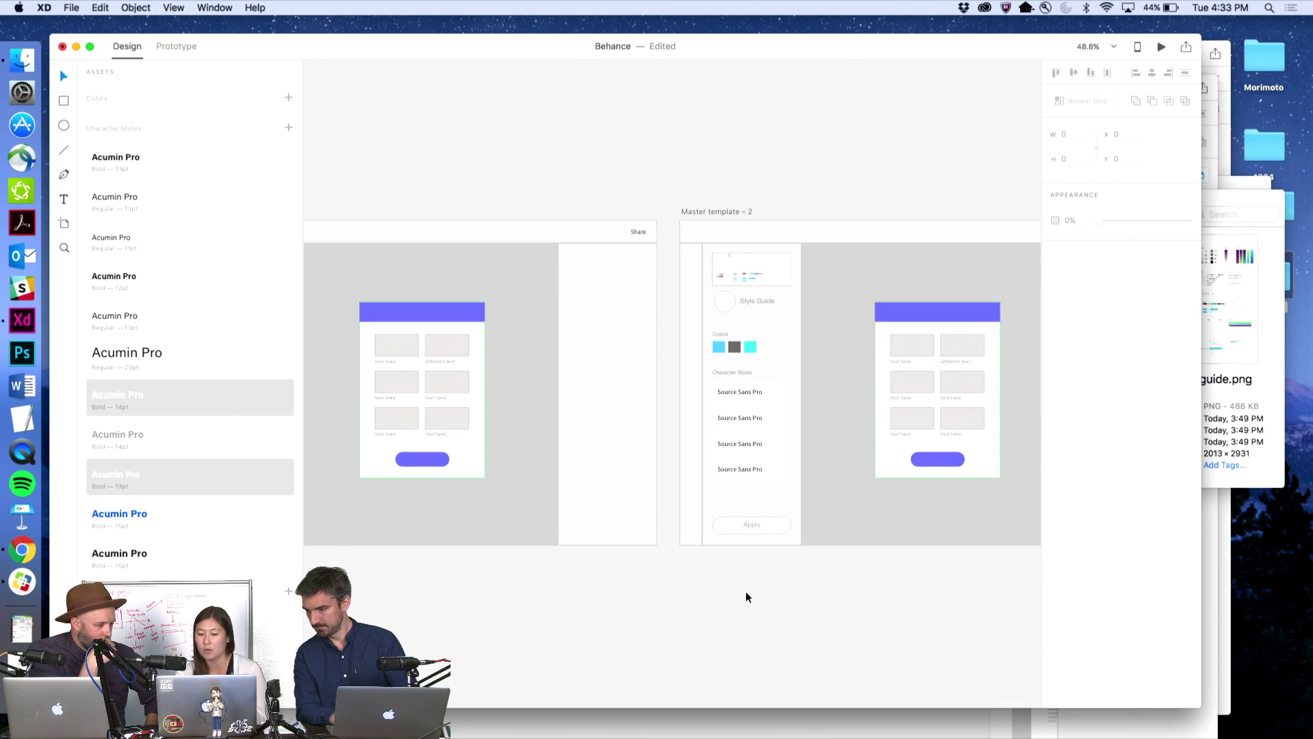
{"action": "scroll", "coordinate": [747, 598], "scroll_direction": "right", "scroll_amount": 13}
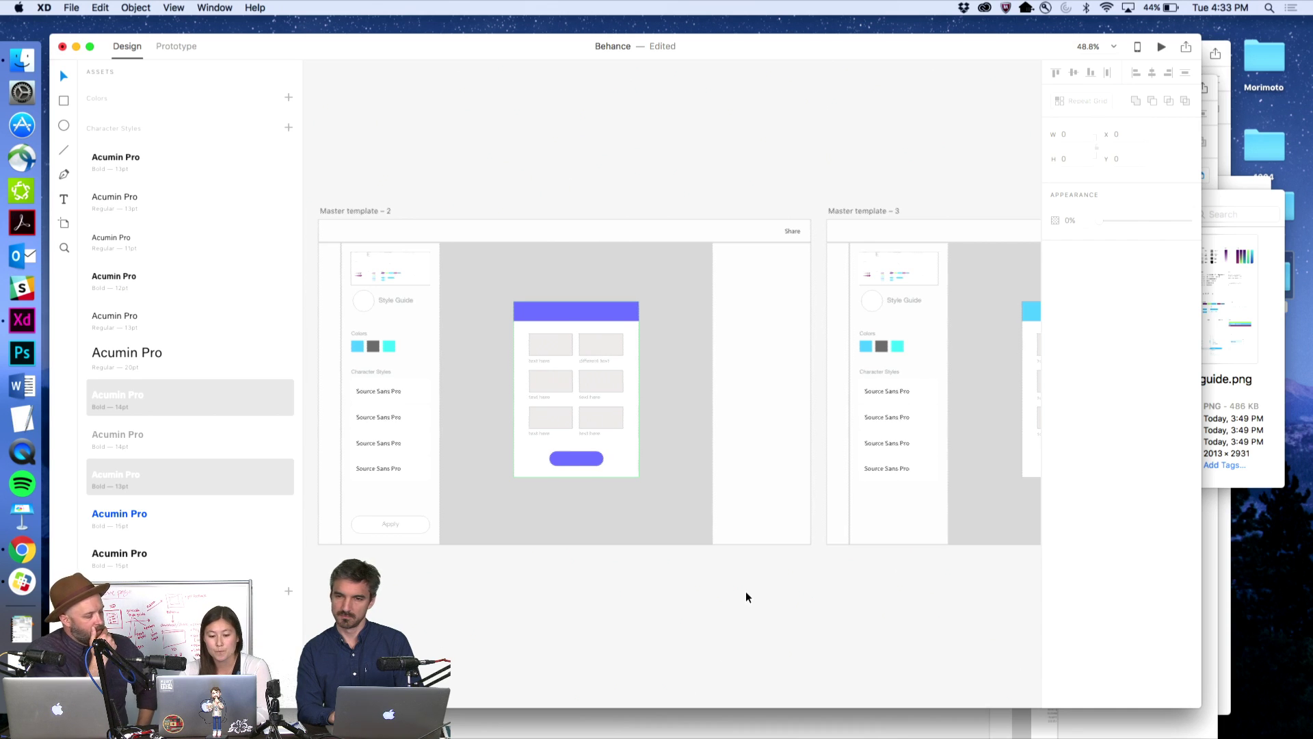
{"action": "scroll", "coordinate": [747, 597], "scroll_direction": "down", "scroll_amount": 1}
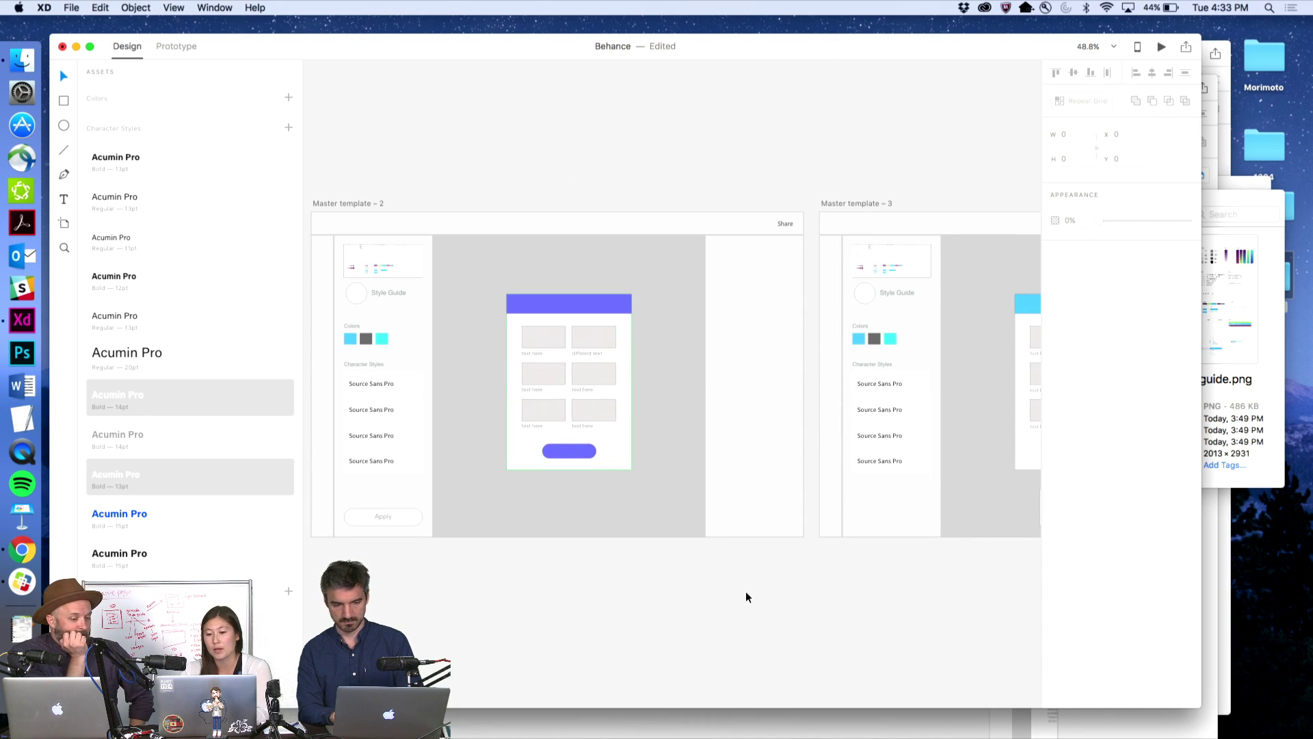
{"action": "scroll", "coordinate": [747, 597], "scroll_direction": "right", "scroll_amount": 12}
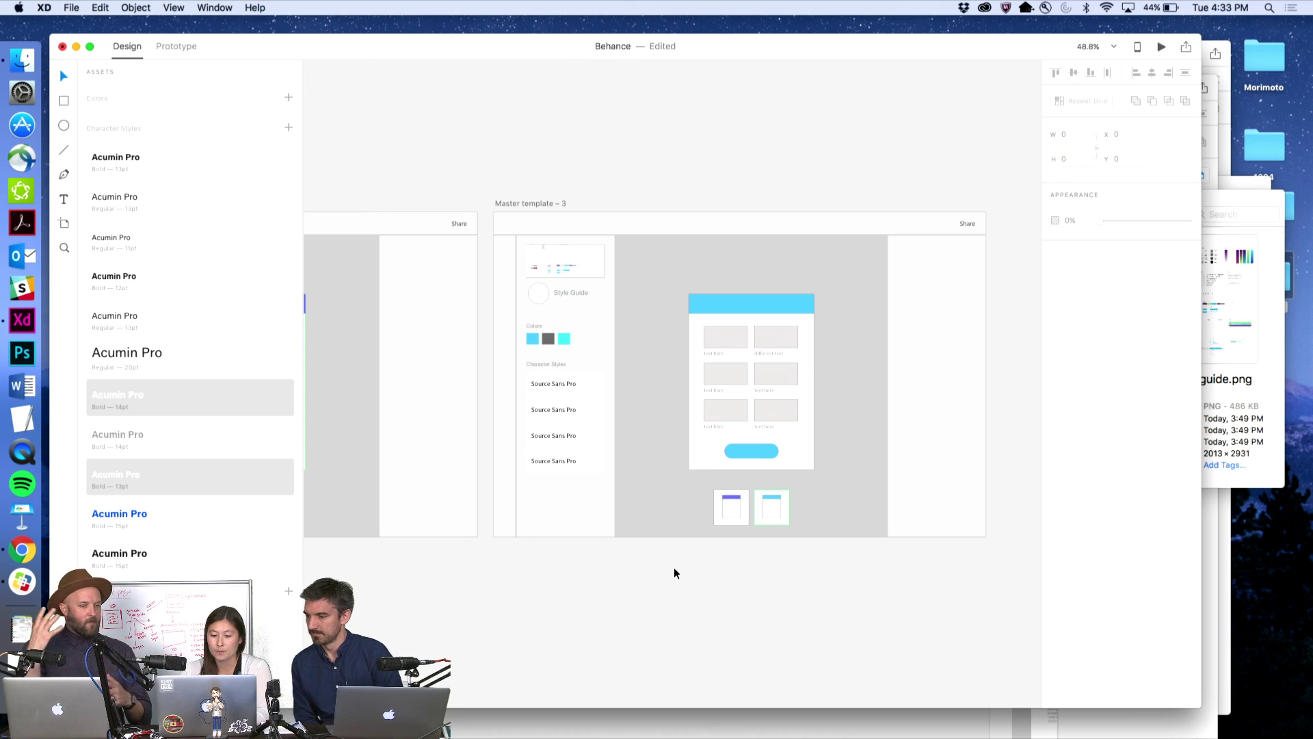
{"action": "scroll", "coordinate": [676, 573], "scroll_direction": "right", "scroll_amount": 1}
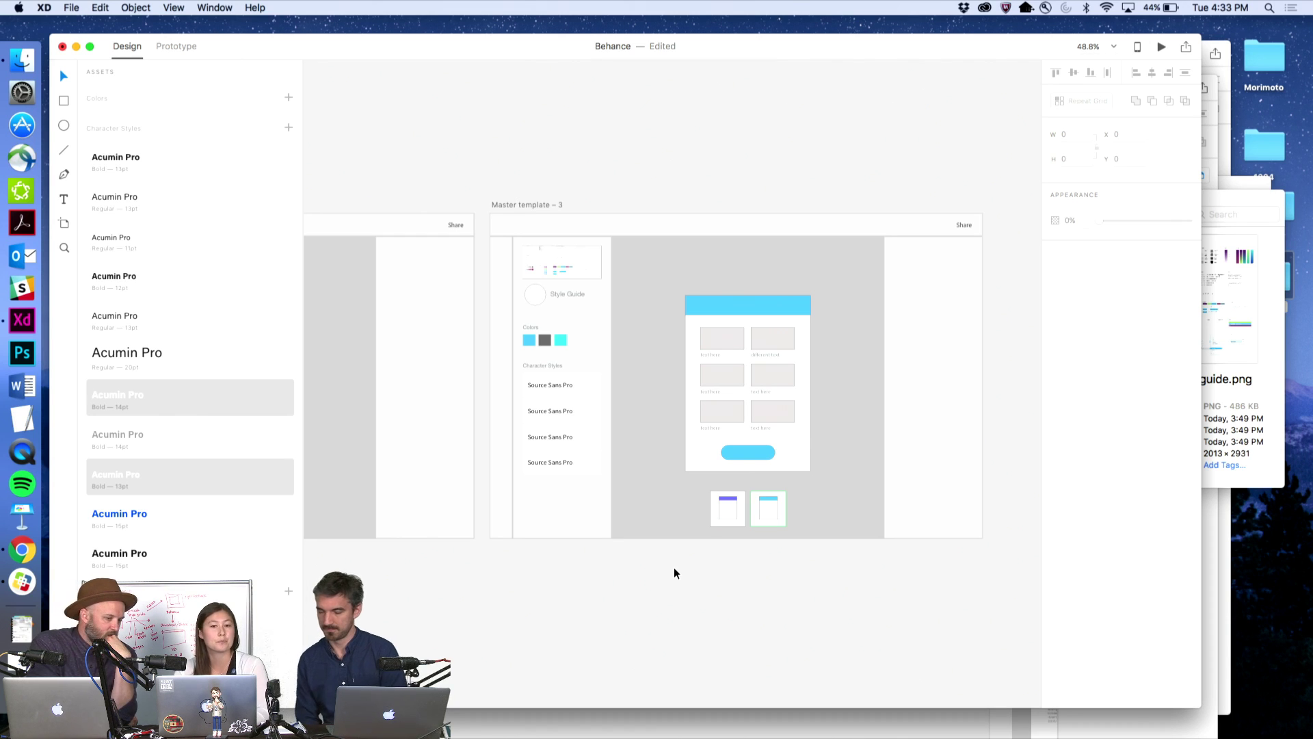
{"action": "scroll", "coordinate": [676, 574], "scroll_direction": "right", "scroll_amount": 5}
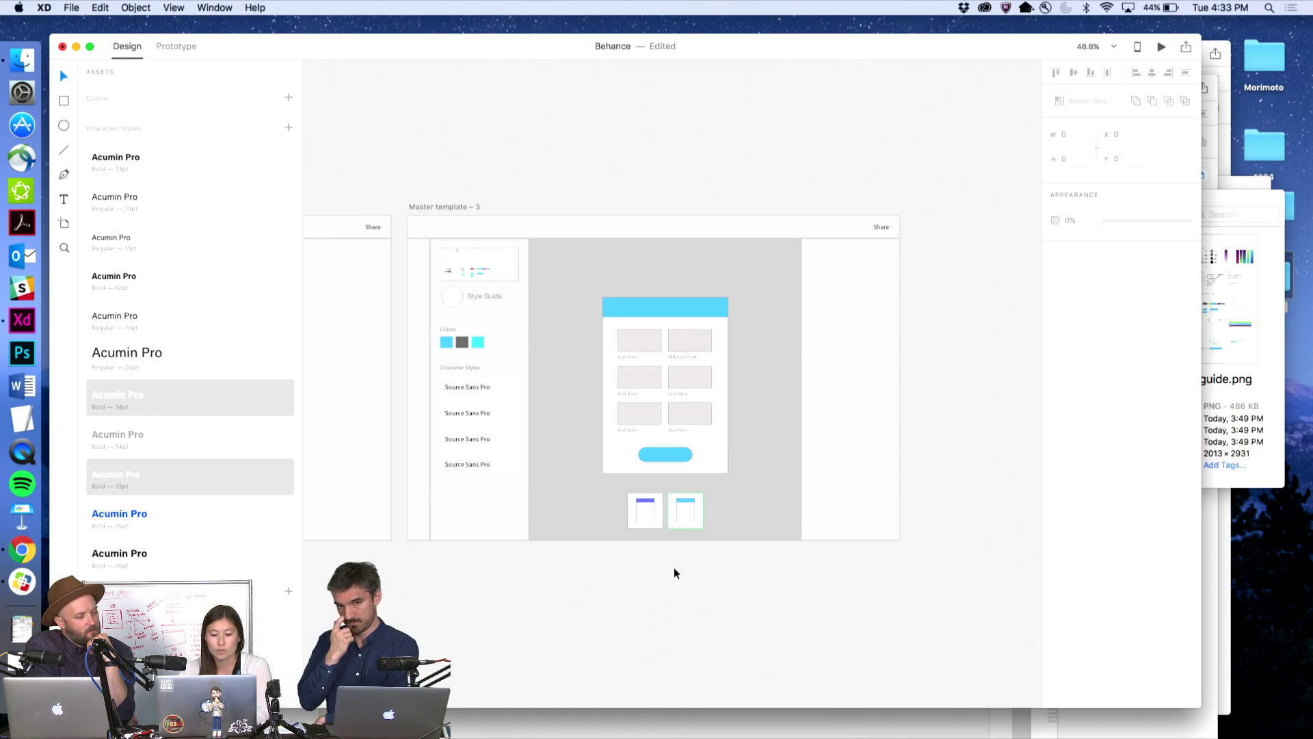
- Duplicate the Master template – 3 artboard and place the copy directly to its right
{"action": "left_click", "coordinate": [386, 208]}
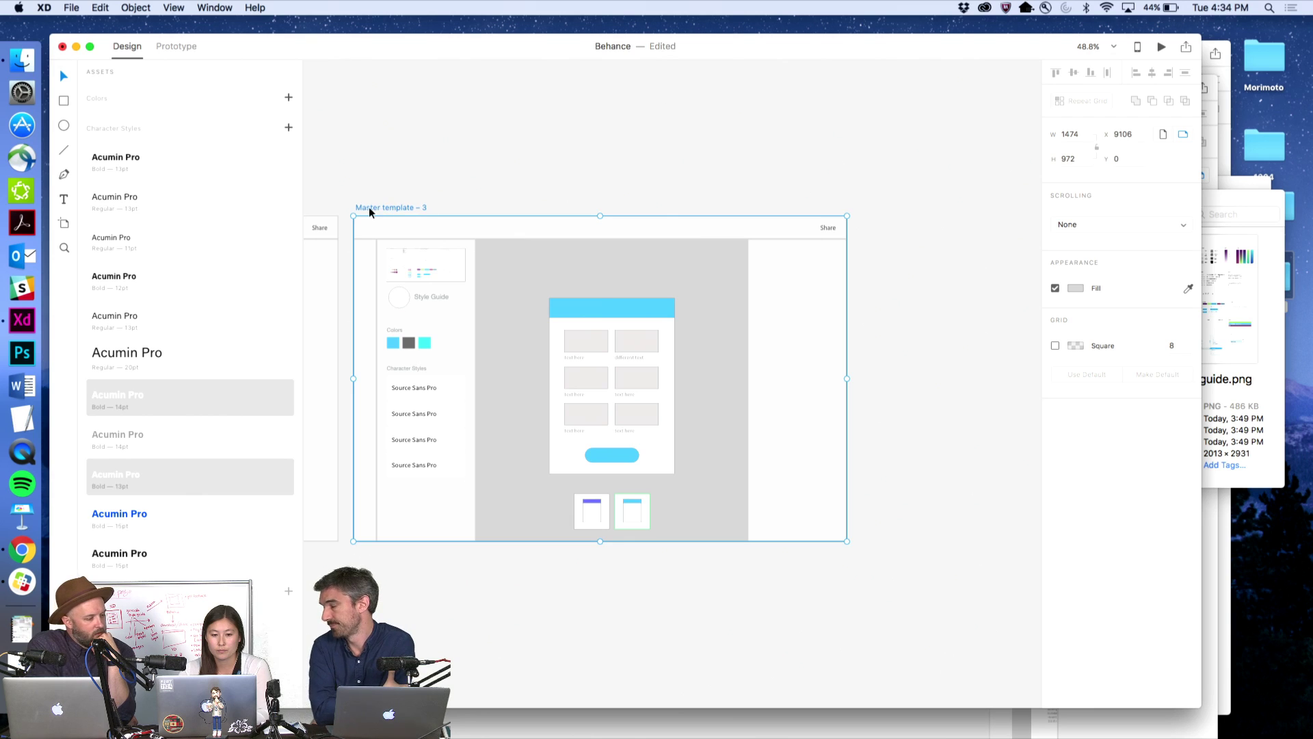
{"action": "left_click_drag", "start_coordinate": [369, 212], "coordinate": [878, 212]}
{"action": "left_click", "coordinate": [864, 177]}
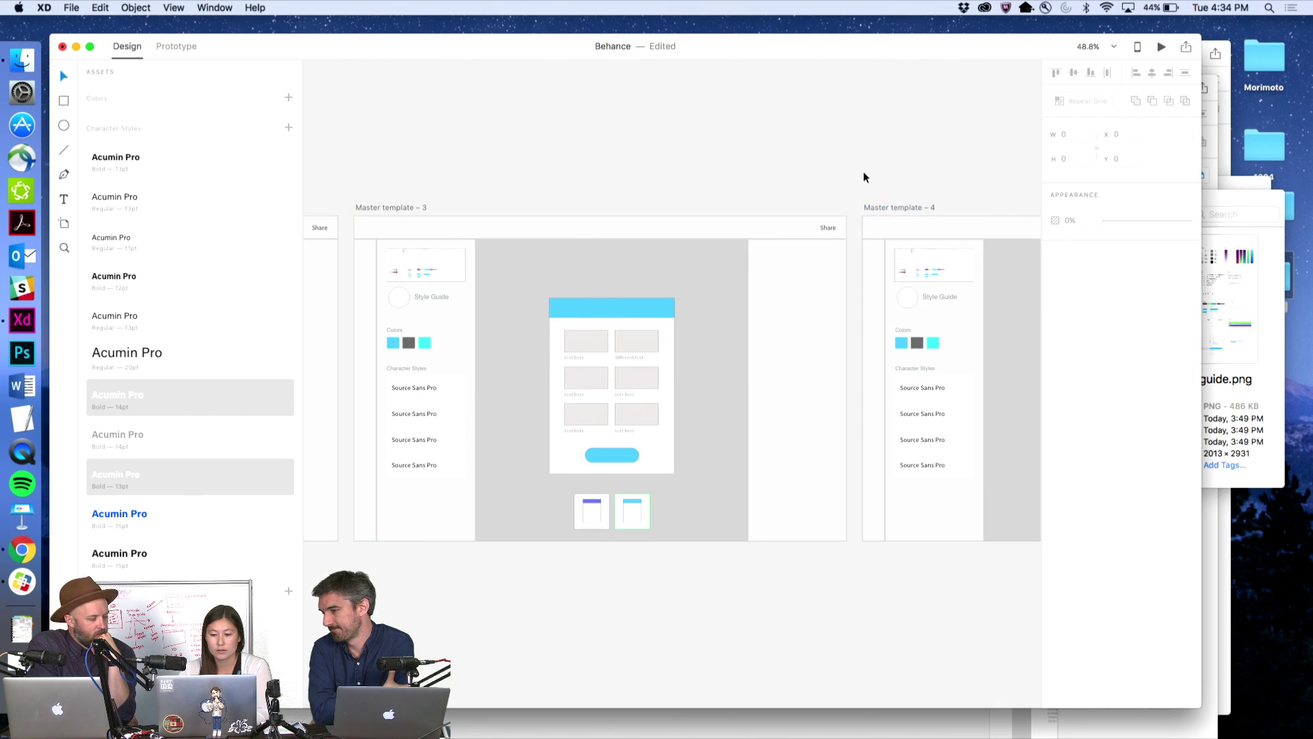
- Give the purple thumbnail in Master template – 4 the same green border as the blue one, hue 141, saturation 95, brightness 94
{"action": "scroll", "coordinate": [864, 178], "scroll_direction": "right", "scroll_amount": 5}
{"action": "left_click", "coordinate": [791, 532]}
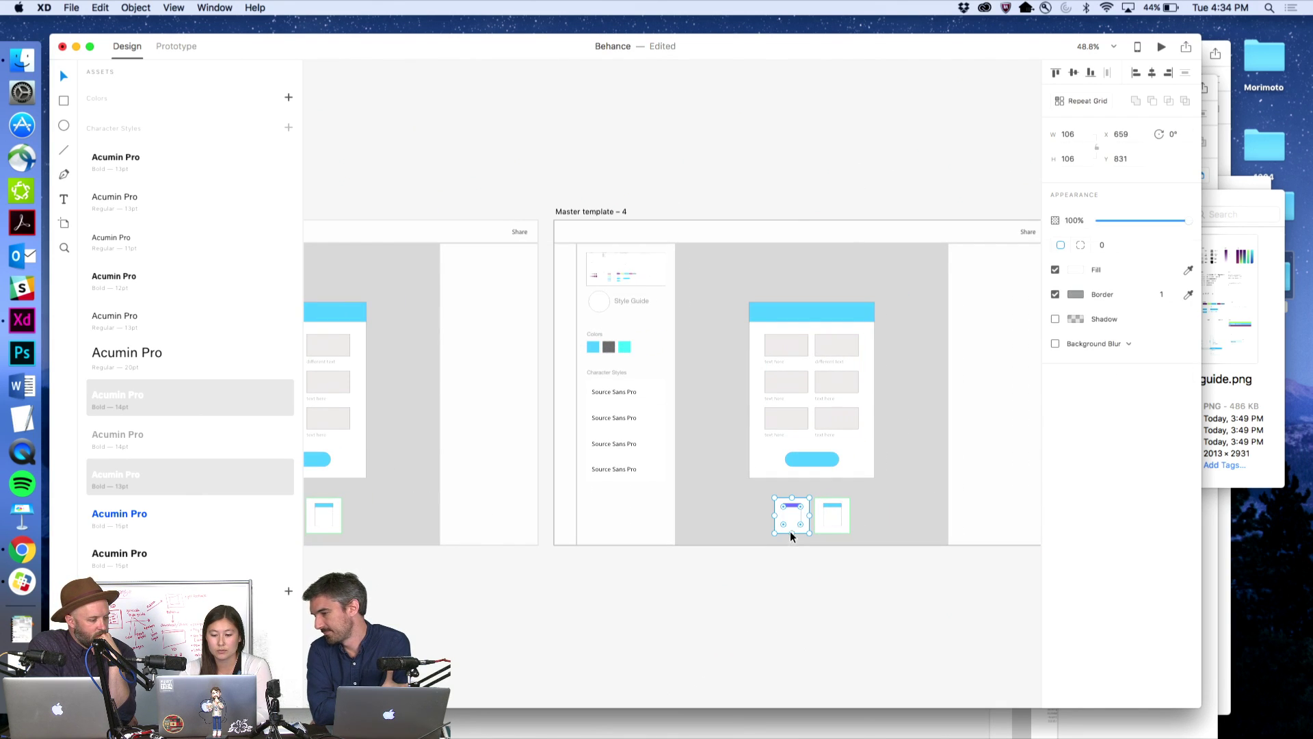
{"action": "left_click", "coordinate": [842, 528]}
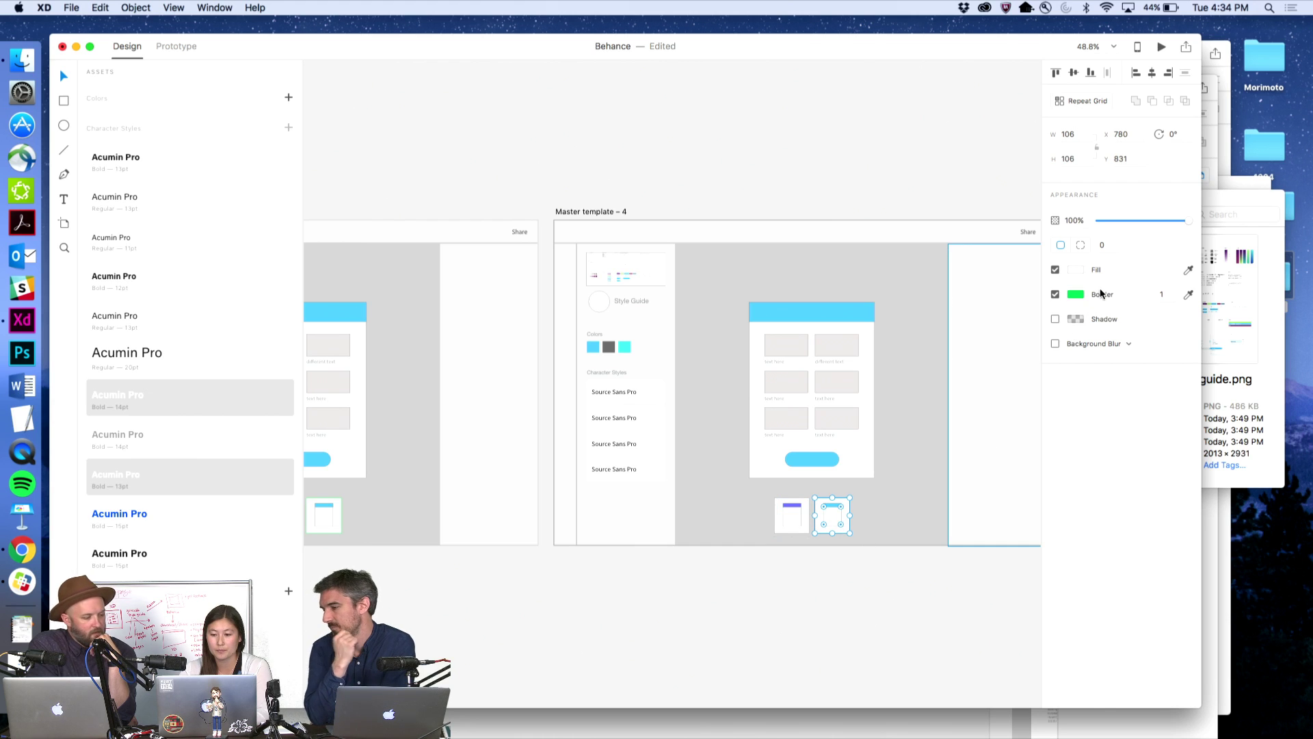
{"action": "left_click", "coordinate": [1073, 299]}
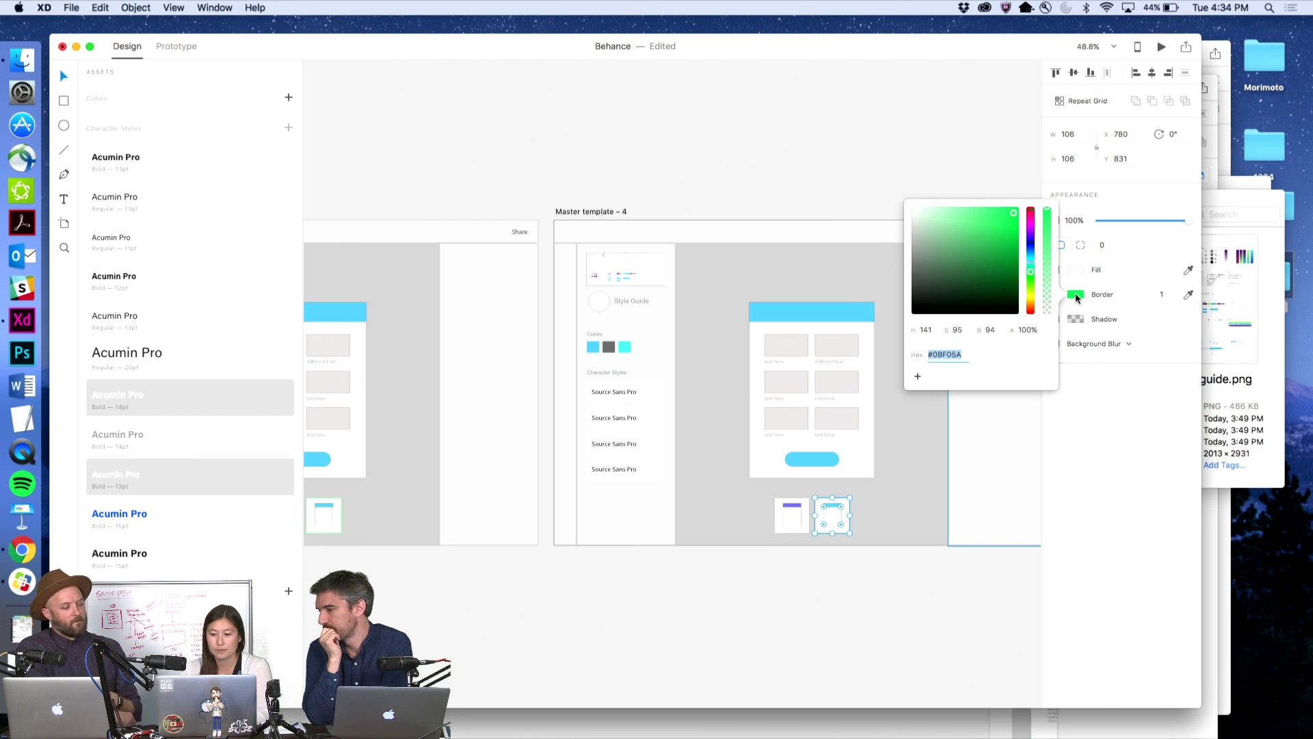
{"action": "left_click", "coordinate": [786, 531]}
{"action": "left_click", "coordinate": [1075, 294]}
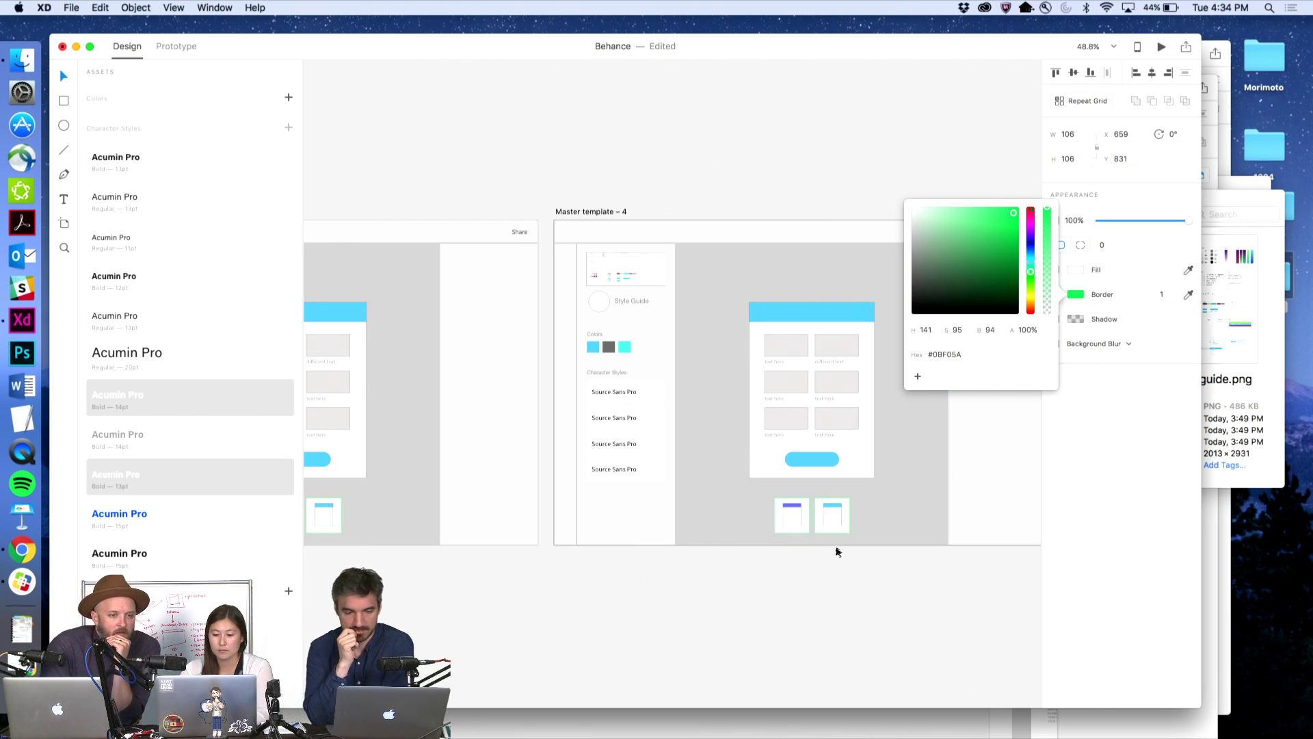
{"action": "left_click", "coordinate": [844, 528]}
{"action": "left_click", "coordinate": [883, 571]}
- Set the blue thumbnail's border in Master template – 4 to gray #95989A, copied from the purple thumbnail's border in Master template – 3
{"action": "scroll", "coordinate": [885, 573], "scroll_direction": "left", "scroll_amount": 6}
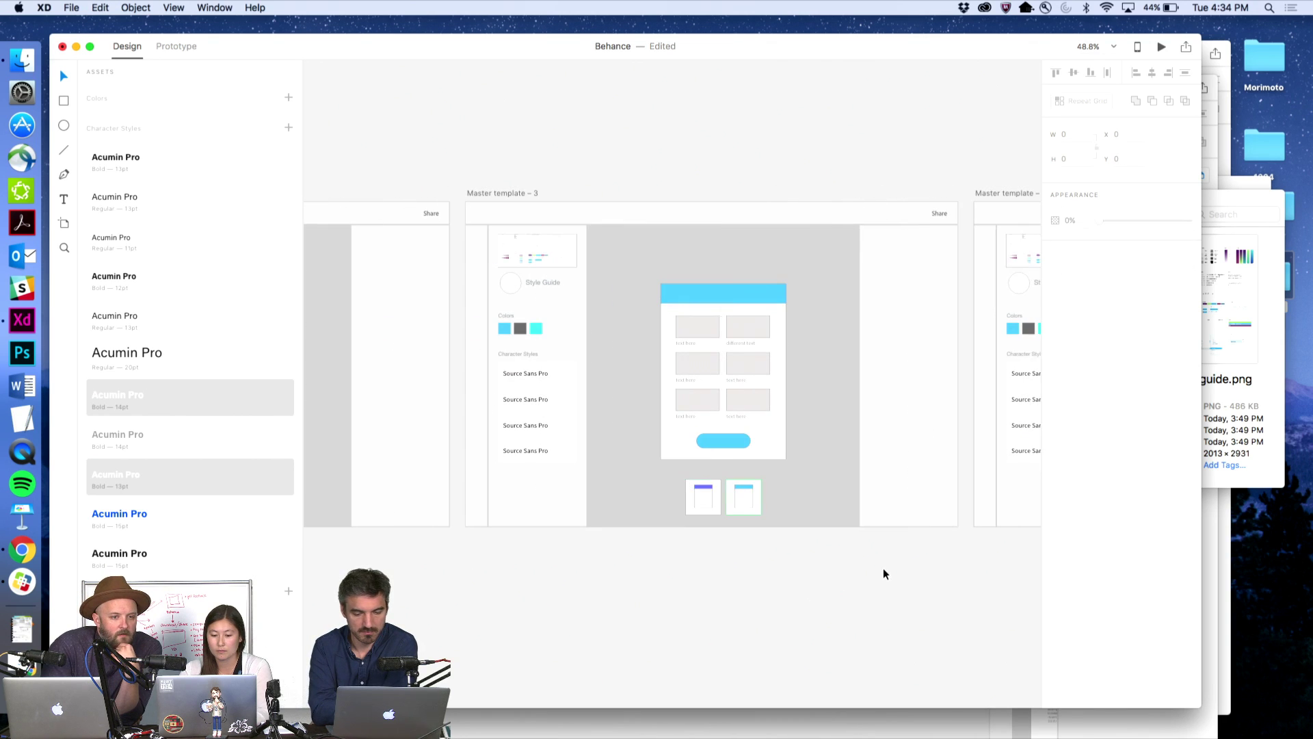
{"action": "left_click", "coordinate": [717, 507]}
{"action": "left_click", "coordinate": [1074, 296]}
{"action": "key", "text": "super+c"}
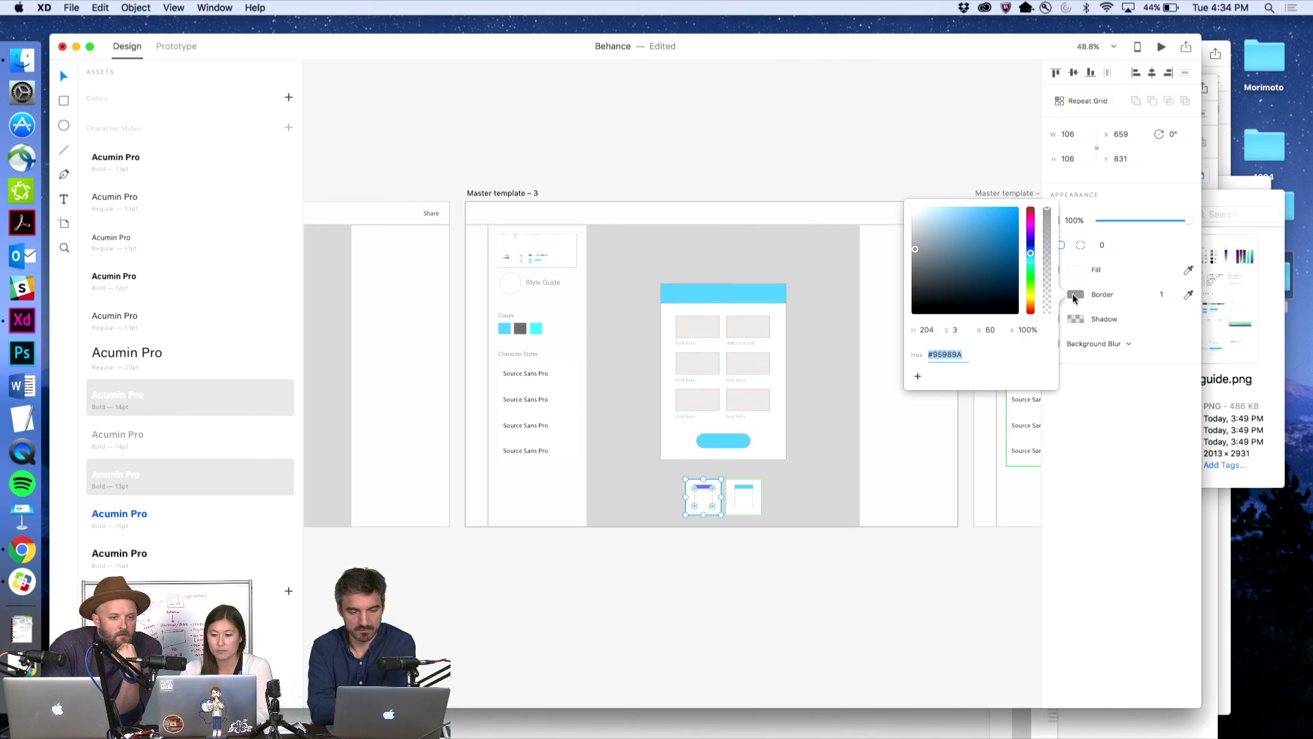
{"action": "left_click", "coordinate": [851, 182]}
{"action": "scroll", "coordinate": [851, 182], "scroll_direction": "right", "scroll_amount": 10}
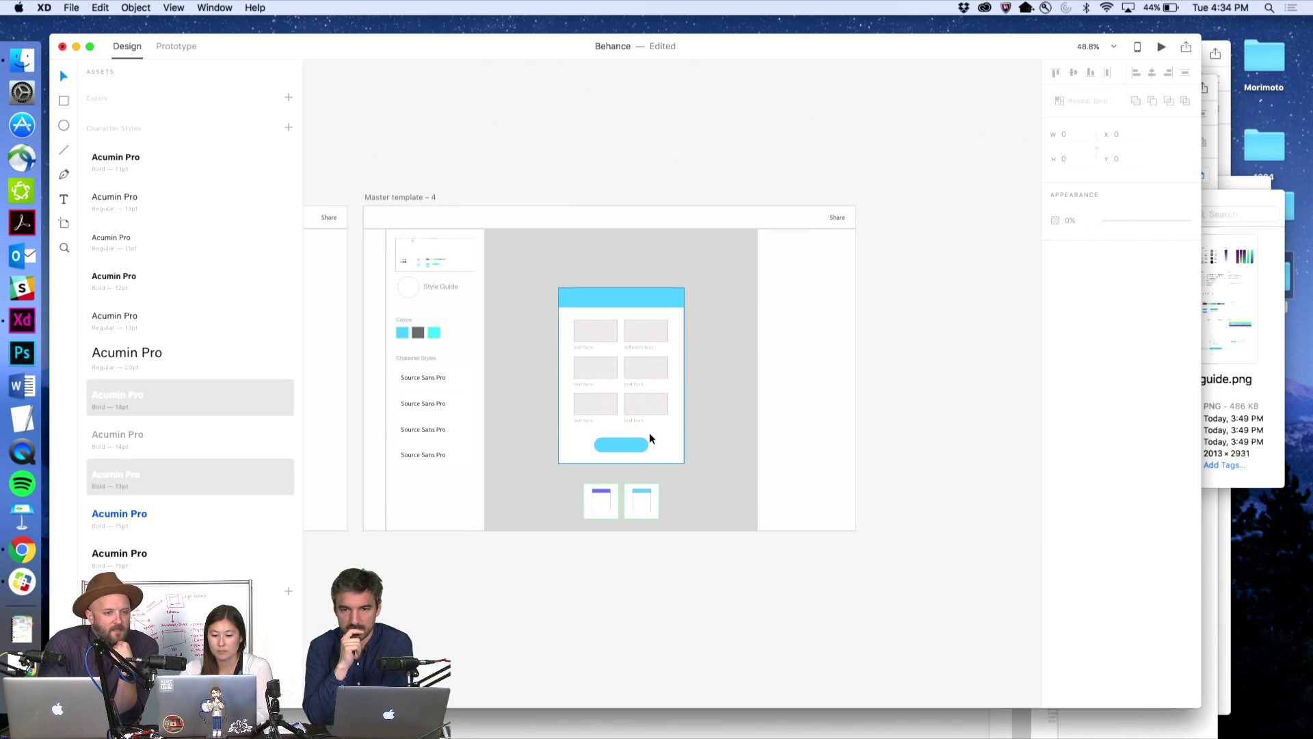
{"action": "left_click", "coordinate": [655, 513]}
{"action": "left_click", "coordinate": [1076, 296]}
{"action": "key", "text": "super+v"}
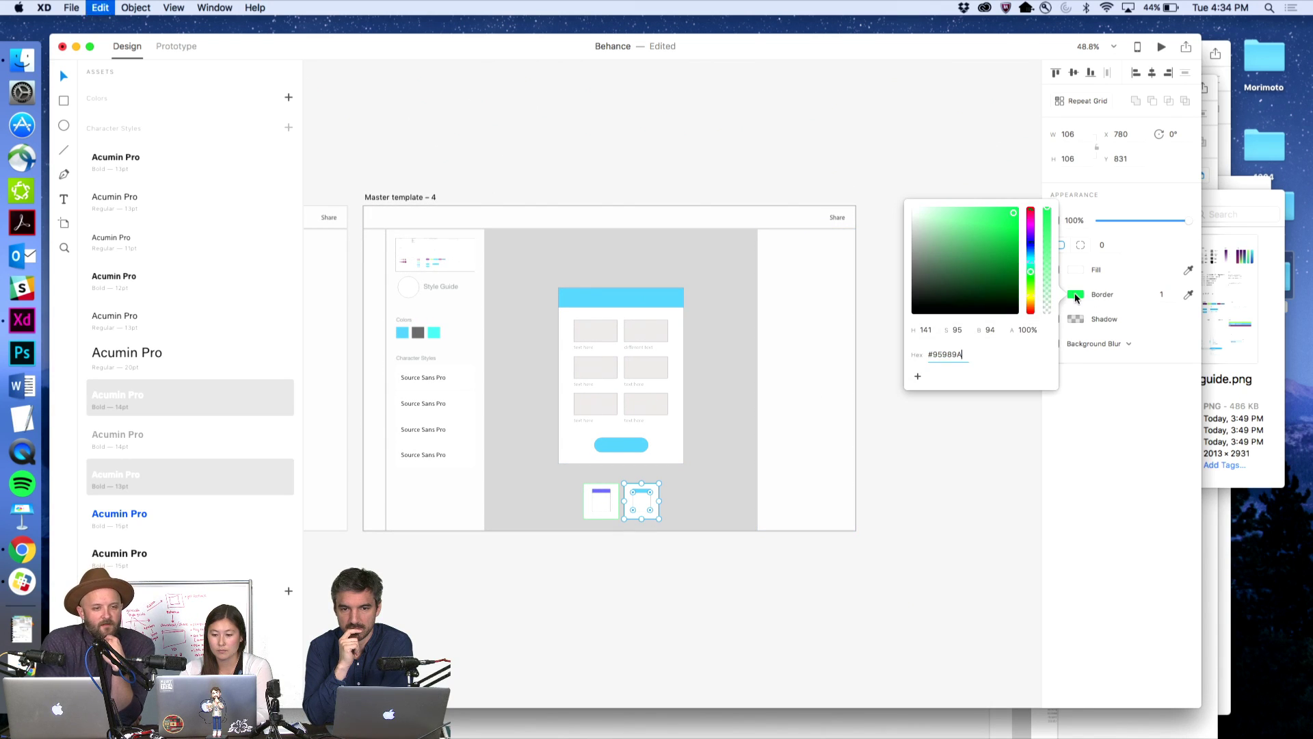
{"action": "left_click", "coordinate": [714, 168]}
{"action": "scroll", "coordinate": [717, 169], "scroll_direction": "left", "scroll_amount": 5}
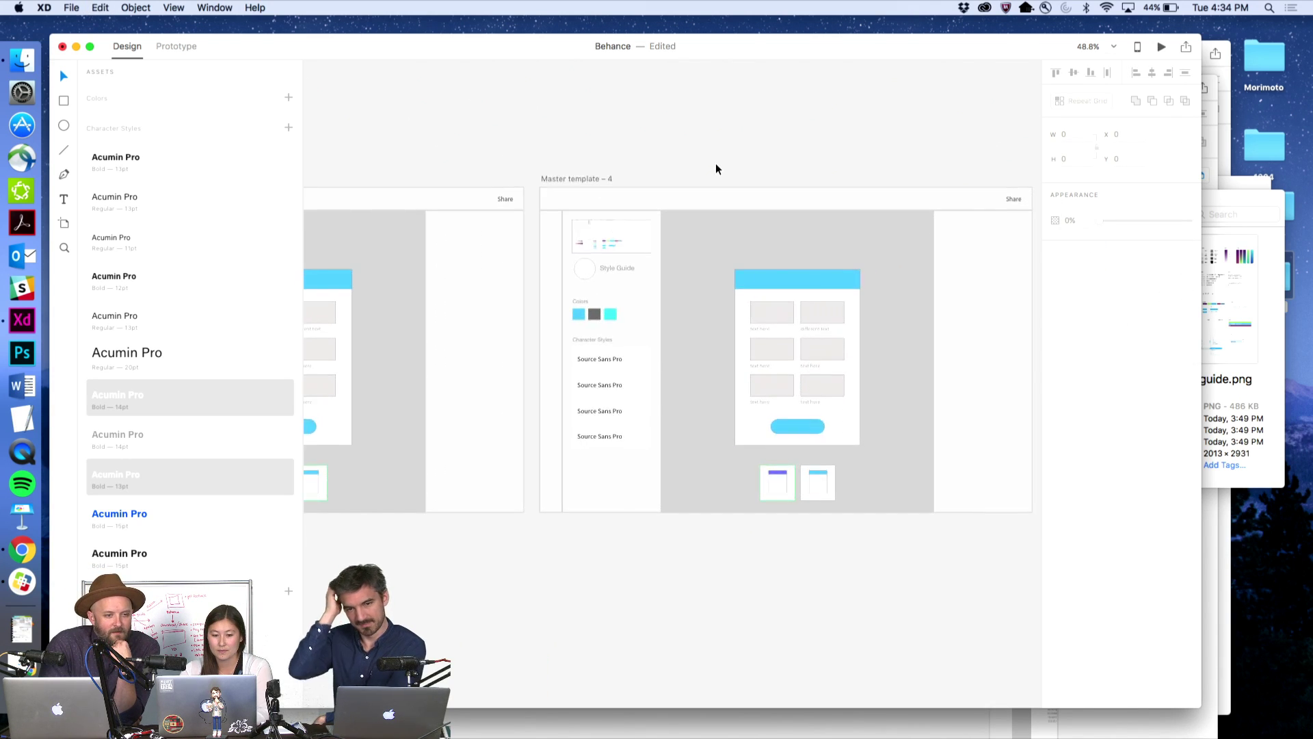
- Replace the blue mockup in Master template – 4 with a copy of the purple mockup from Master template – 2
{"action": "scroll", "coordinate": [717, 169], "scroll_direction": "left", "scroll_amount": 10}
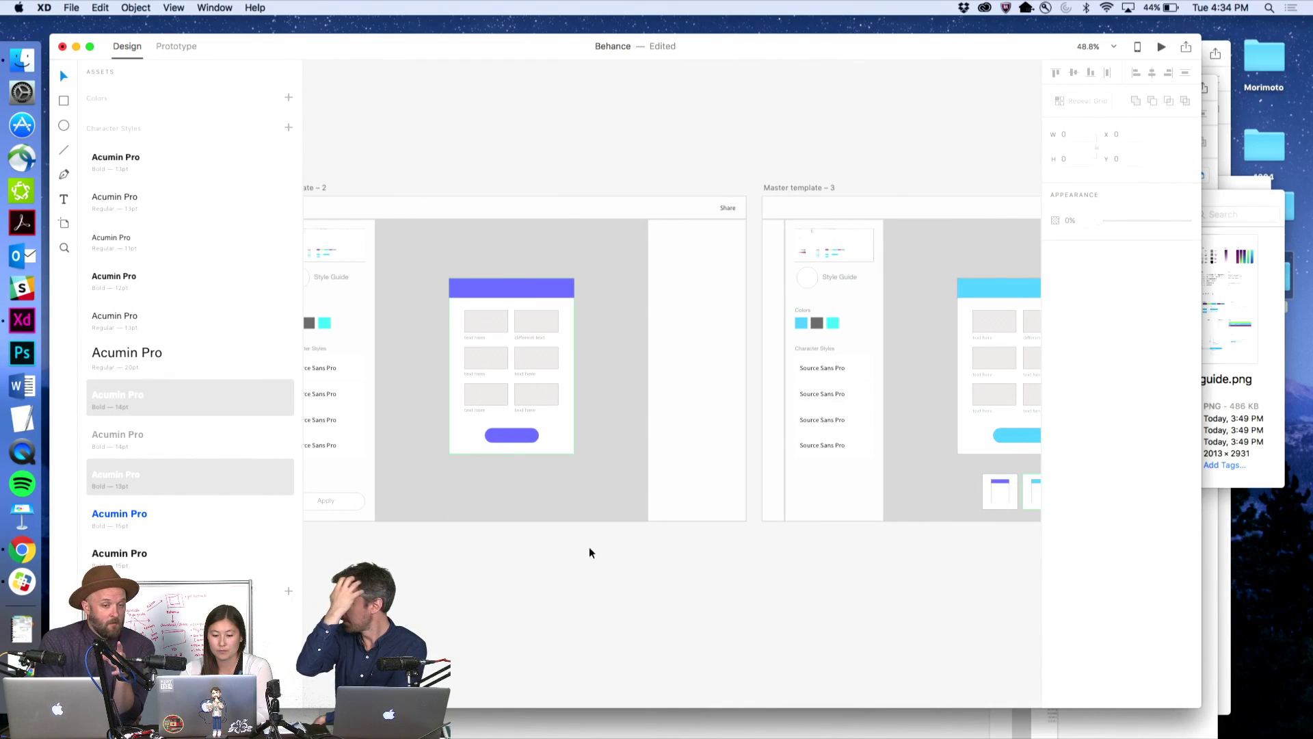
{"action": "left_click_drag", "start_coordinate": [591, 552], "coordinate": [428, 261]}
{"action": "key", "text": "super+z"}
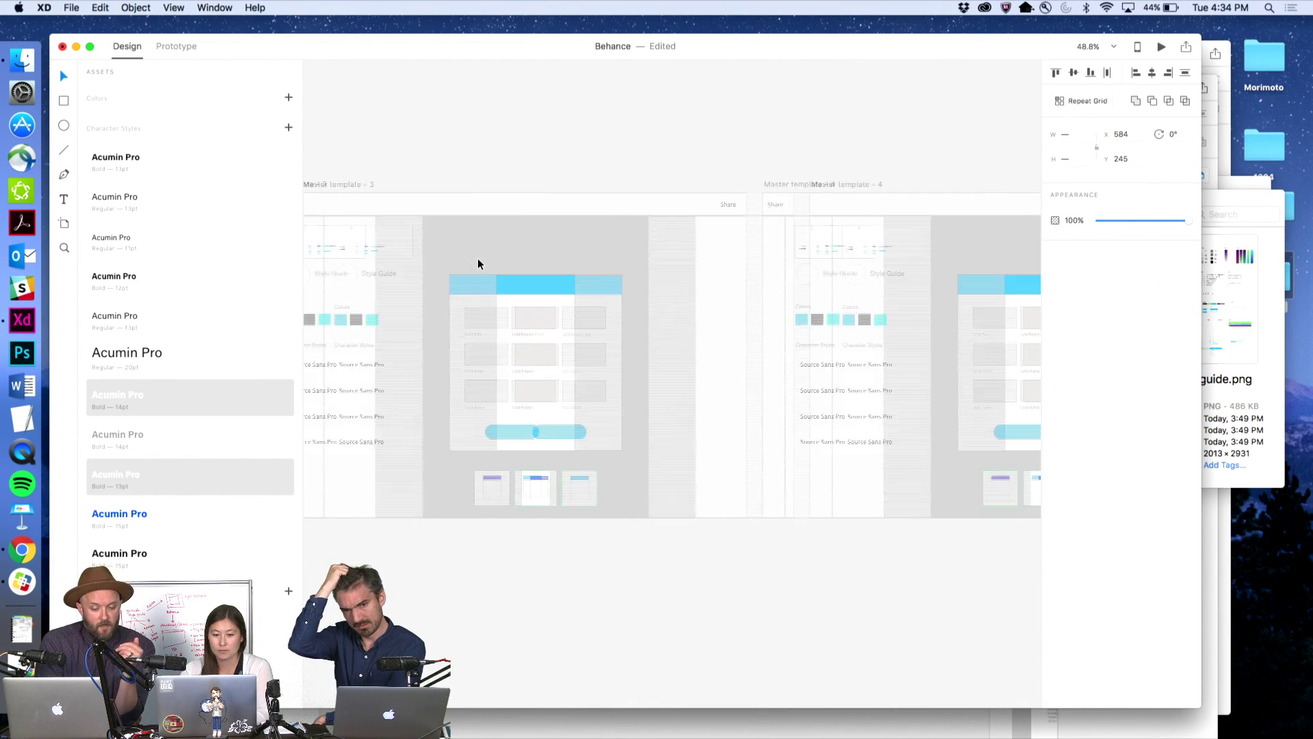
{"action": "scroll", "coordinate": [479, 264], "scroll_direction": "right", "scroll_amount": 10}
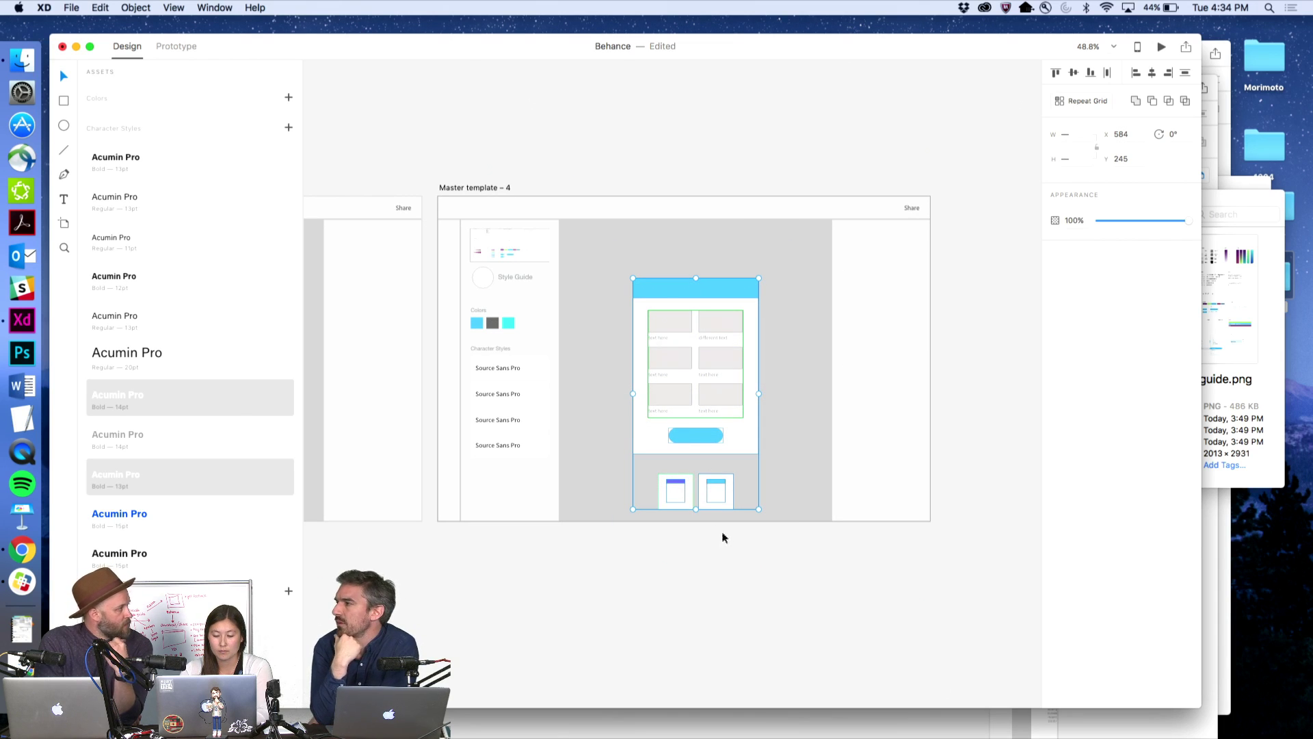
{"action": "left_click_drag", "start_coordinate": [739, 544], "coordinate": [639, 464]}
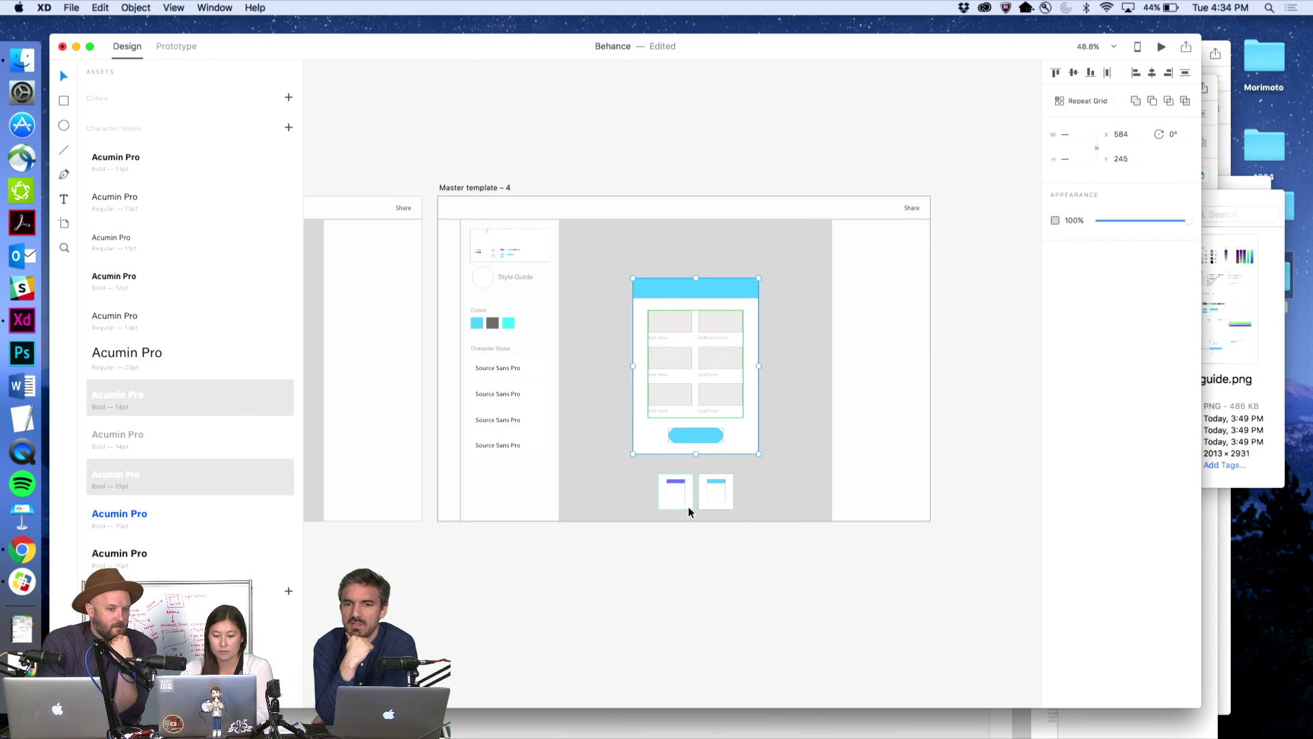
{"action": "key", "text": "super+z"}
{"action": "key", "text": "super+z"}
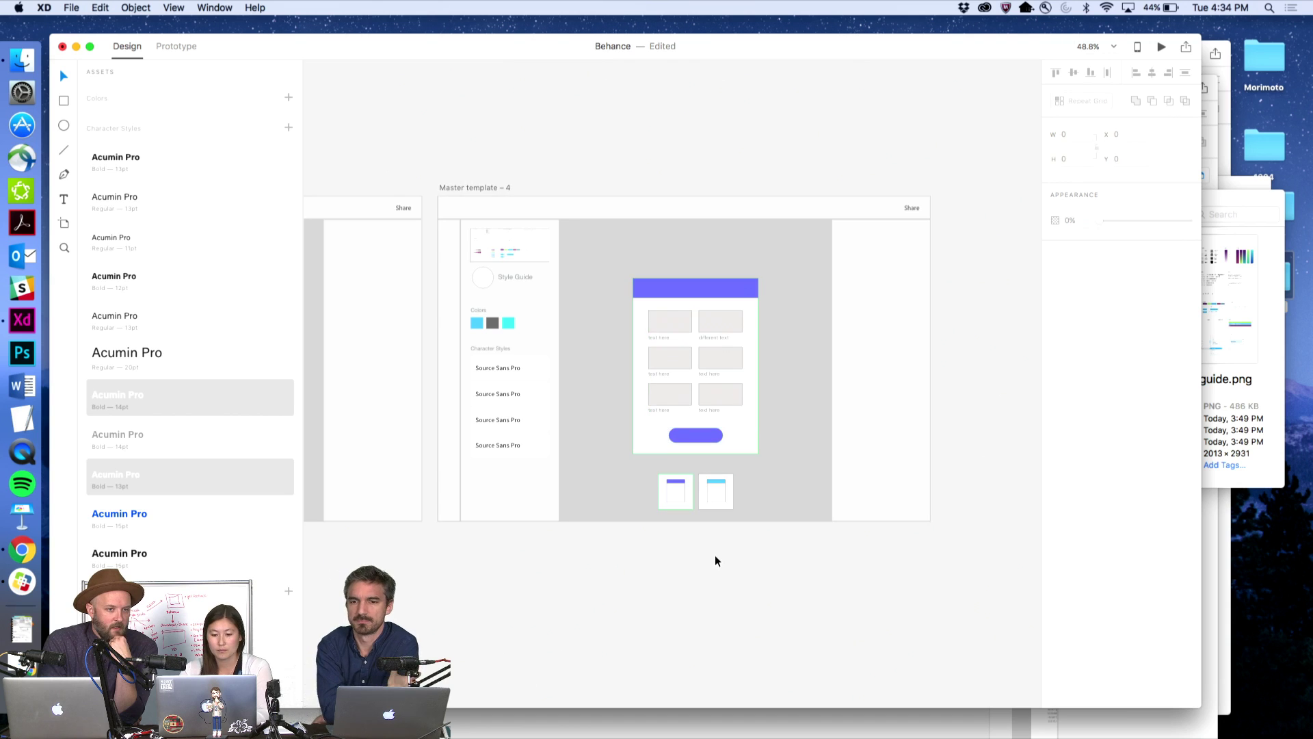
- Link the purple thumbnail in Master template – 3 to Master template – 4 with a Dissolve transition, Ease Out, 0.4 s
{"action": "scroll", "coordinate": [717, 561], "scroll_direction": "left", "scroll_amount": 3}
{"action": "key", "text": "super+minus"}
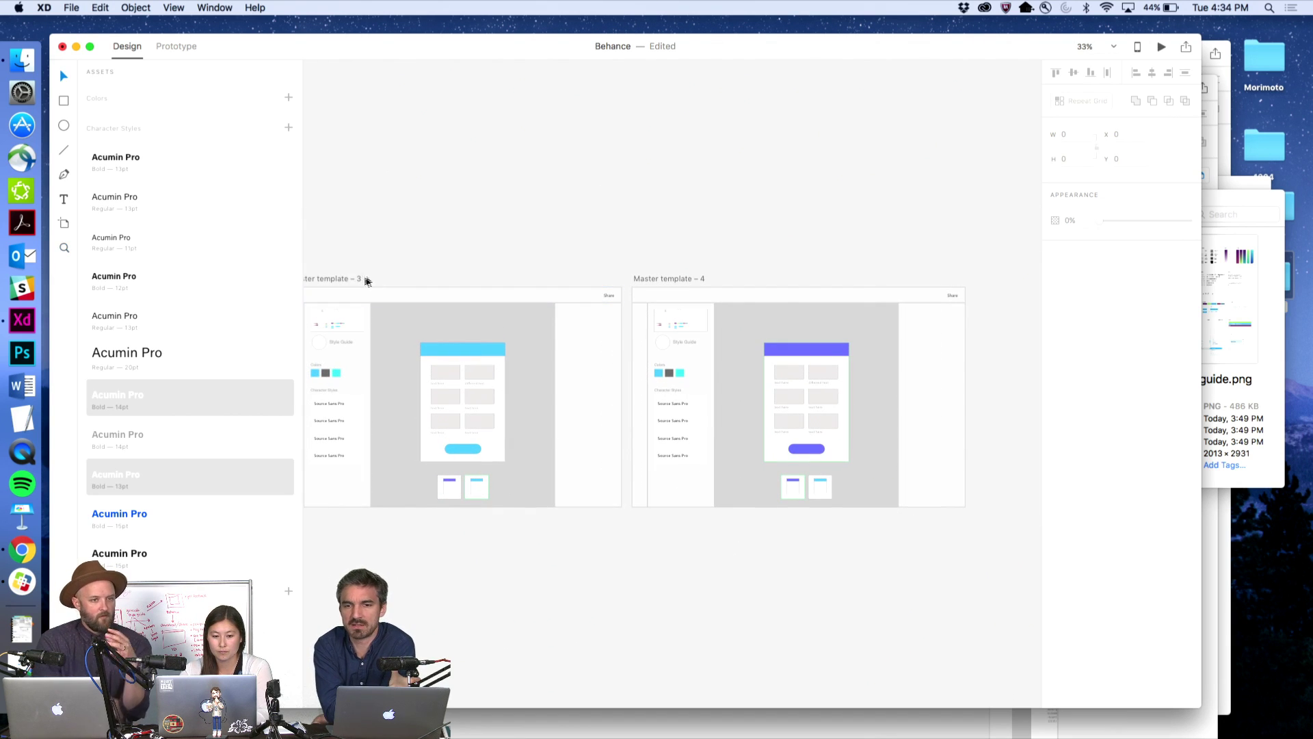
{"action": "left_click", "coordinate": [357, 283]}
{"action": "scroll", "coordinate": [545, 360], "scroll_direction": "left", "scroll_amount": 3}
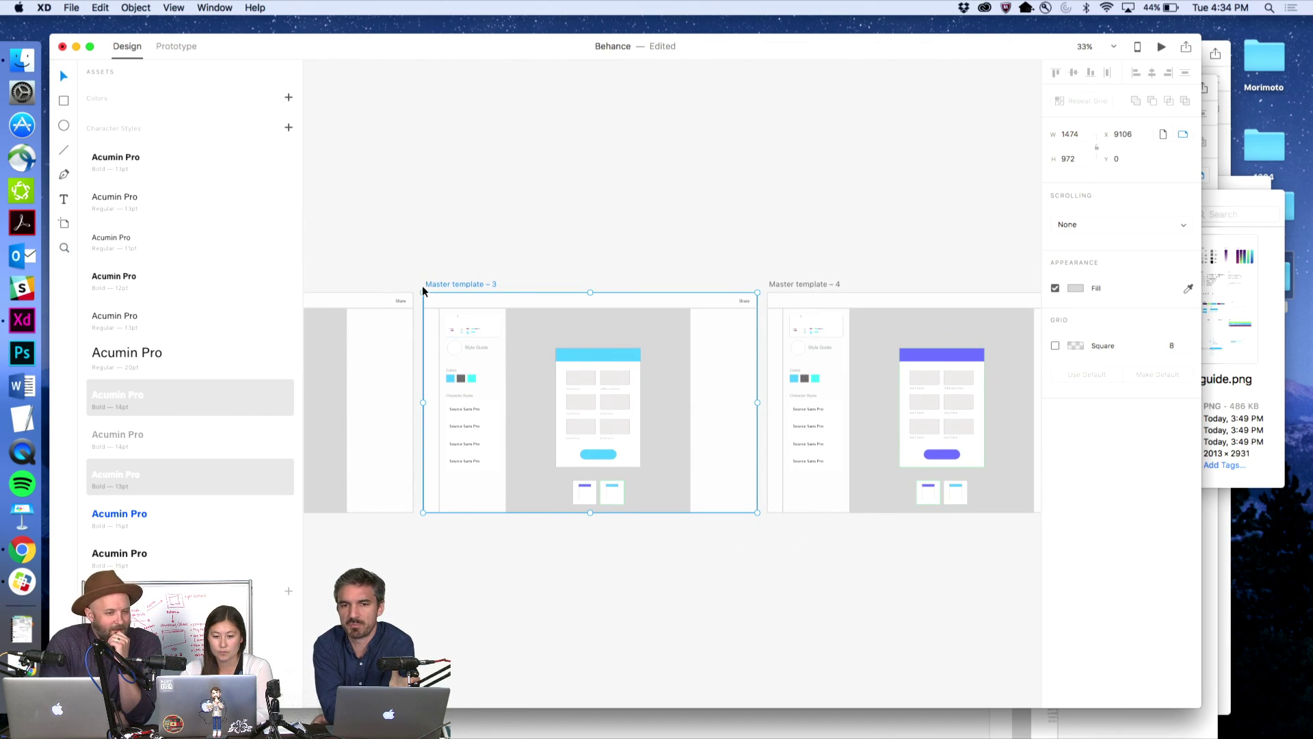
{"action": "left_click", "coordinate": [188, 48]}
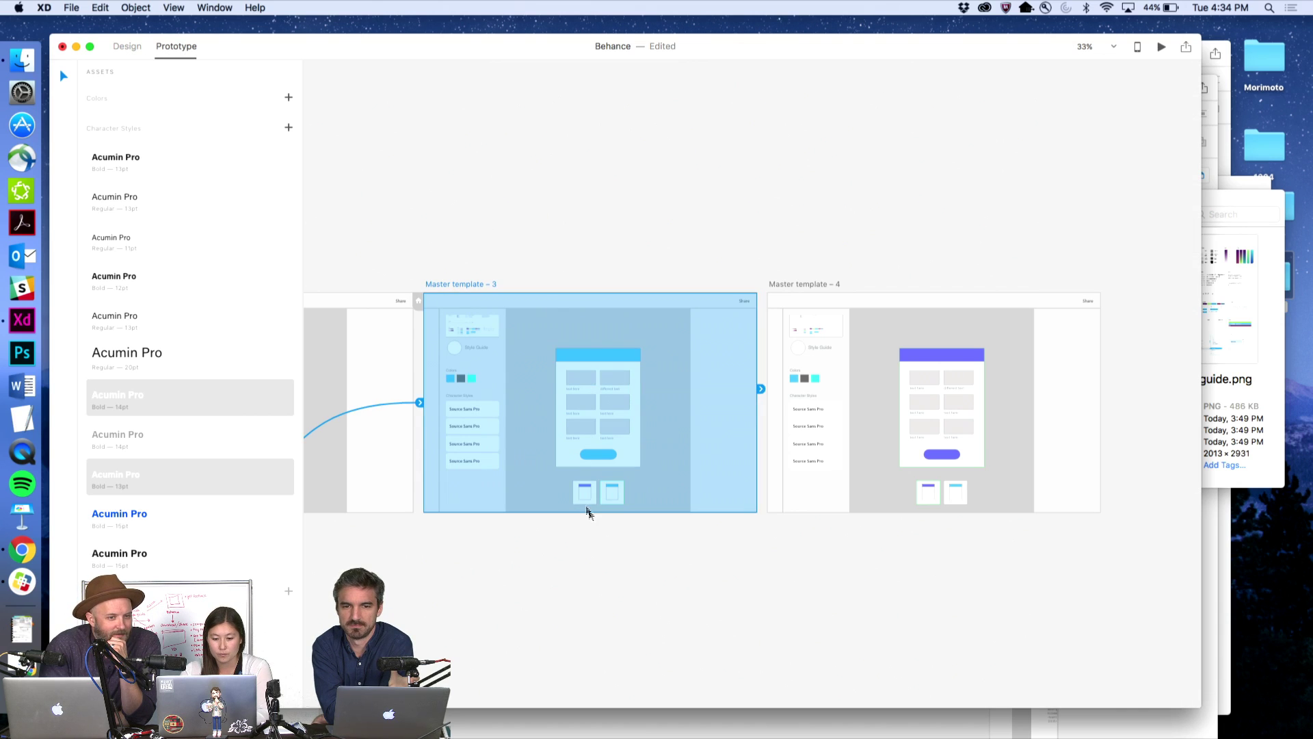
{"action": "left_click", "coordinate": [585, 492]}
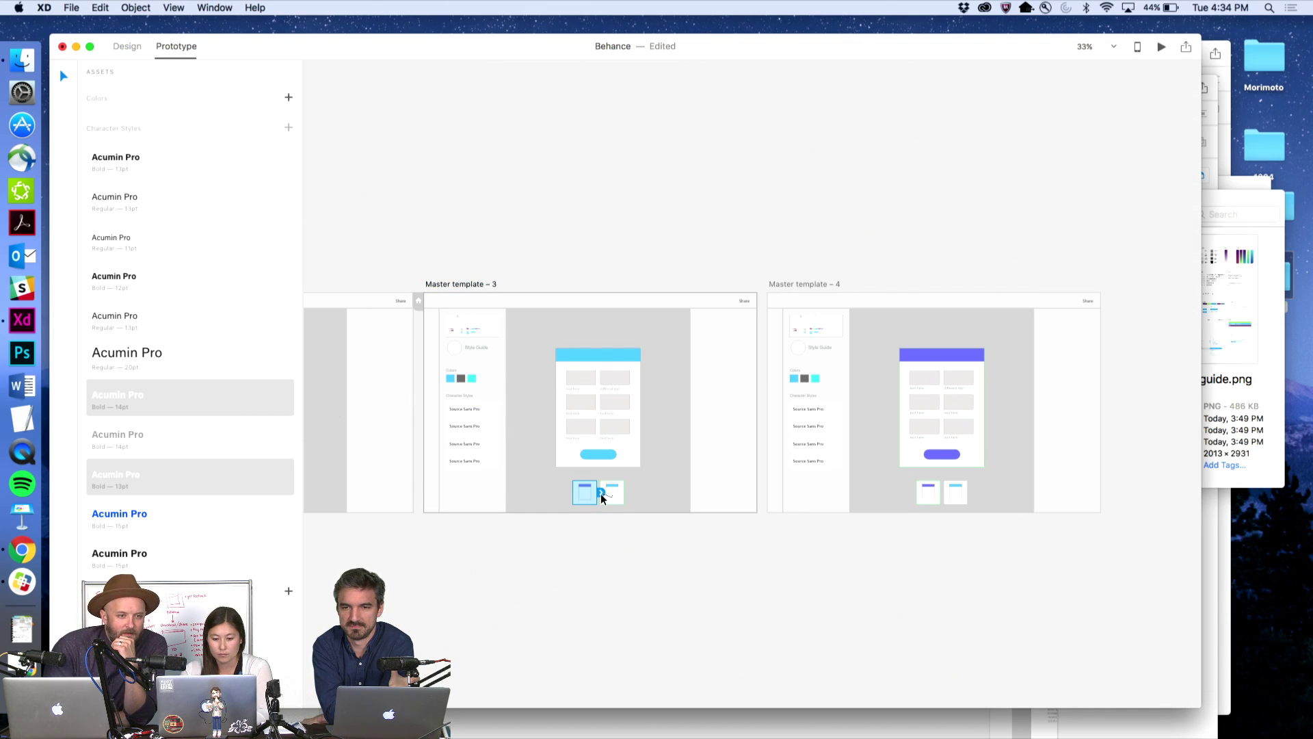
{"action": "left_click_drag", "start_coordinate": [601, 494], "coordinate": [865, 501]}
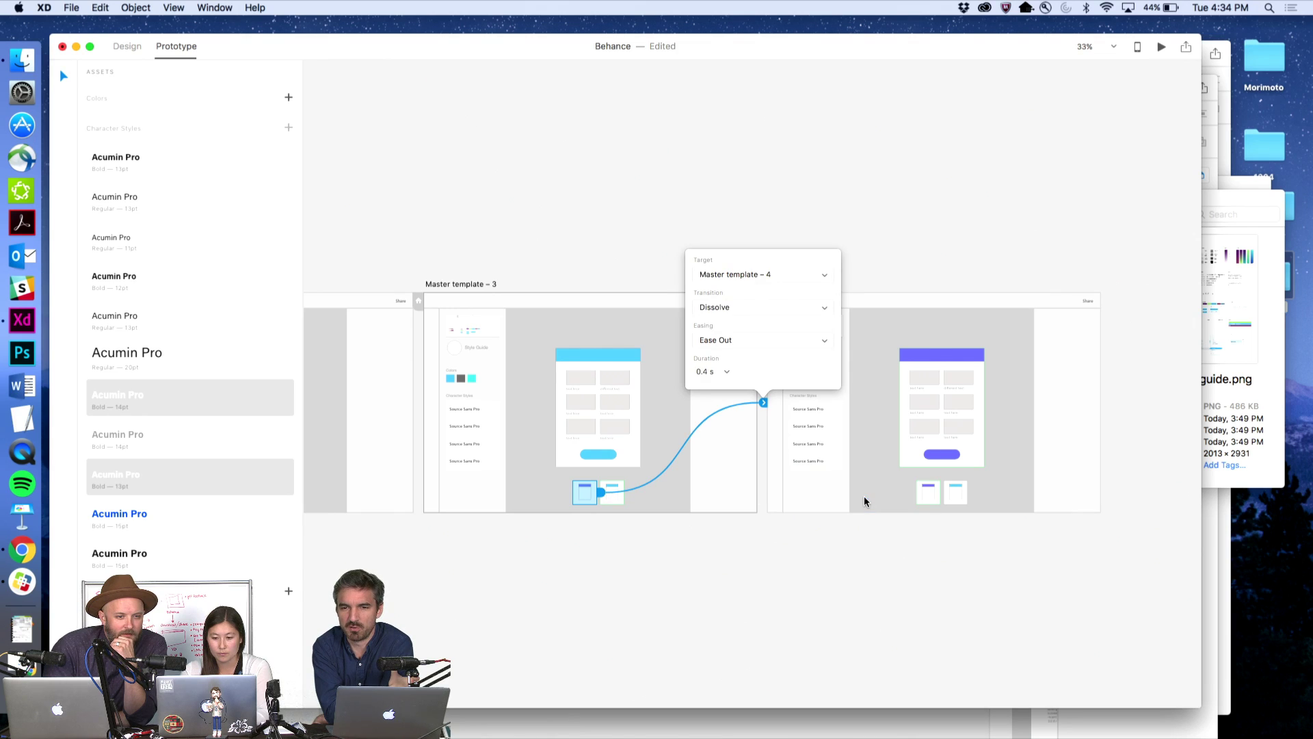
{"action": "left_click", "coordinate": [879, 210]}
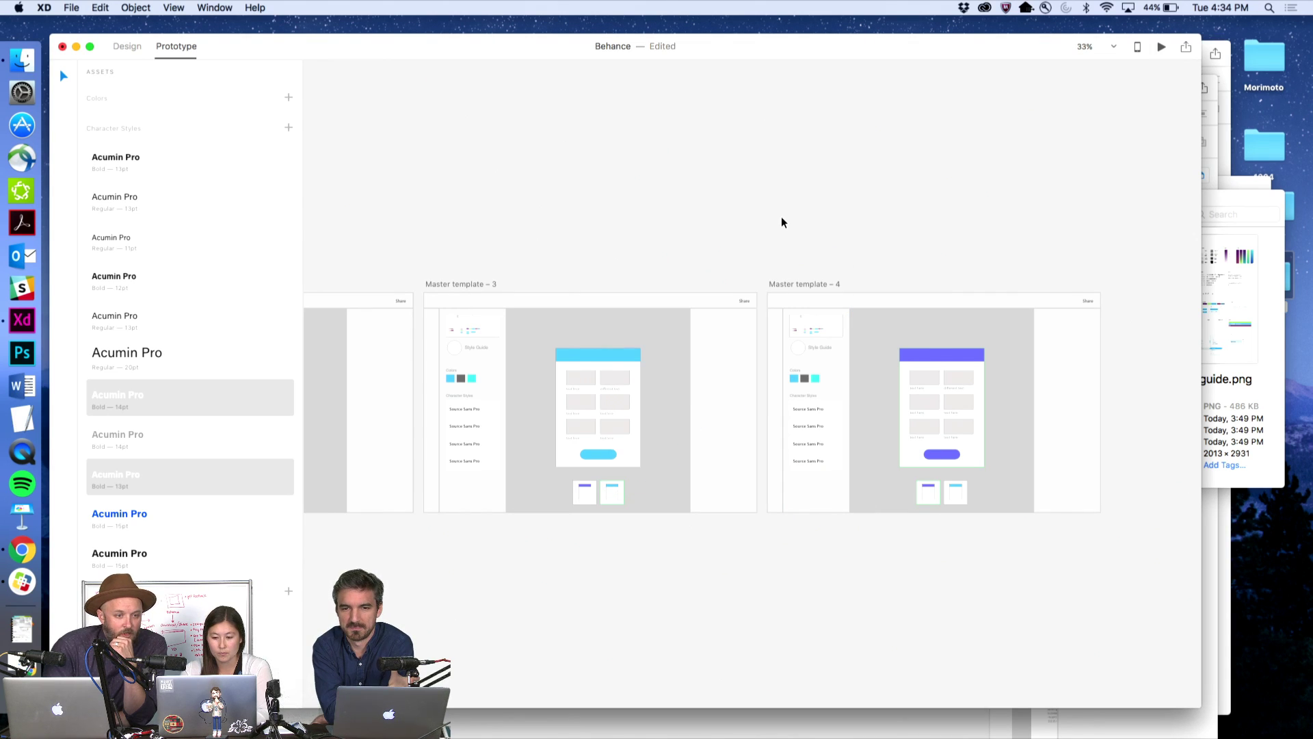
- Preview the prototype from Master template – 2, advance to the blue version, switch via the purple thumbnail and close the preview
{"action": "scroll", "coordinate": [596, 206], "scroll_direction": "up", "scroll_amount": 1}
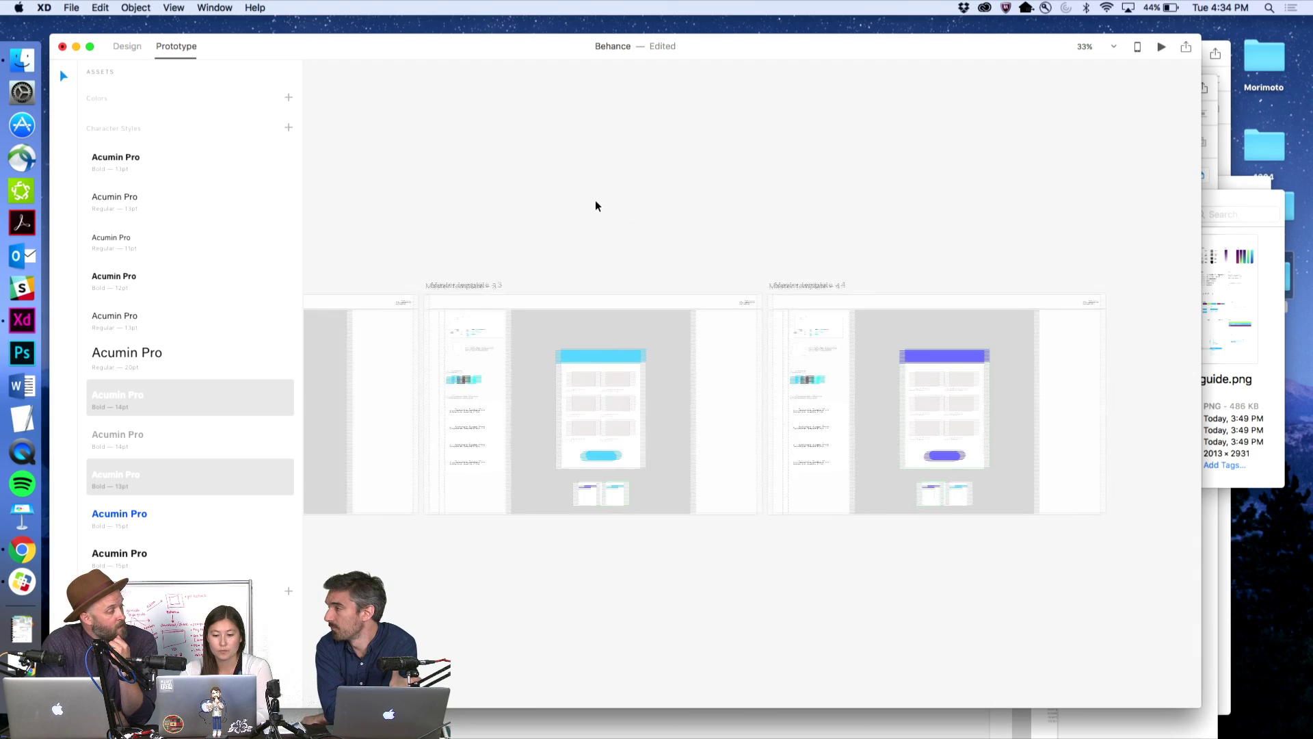
{"action": "scroll", "coordinate": [354, 252], "scroll_direction": "up", "scroll_amount": 1}
{"action": "left_click", "coordinate": [349, 274]}
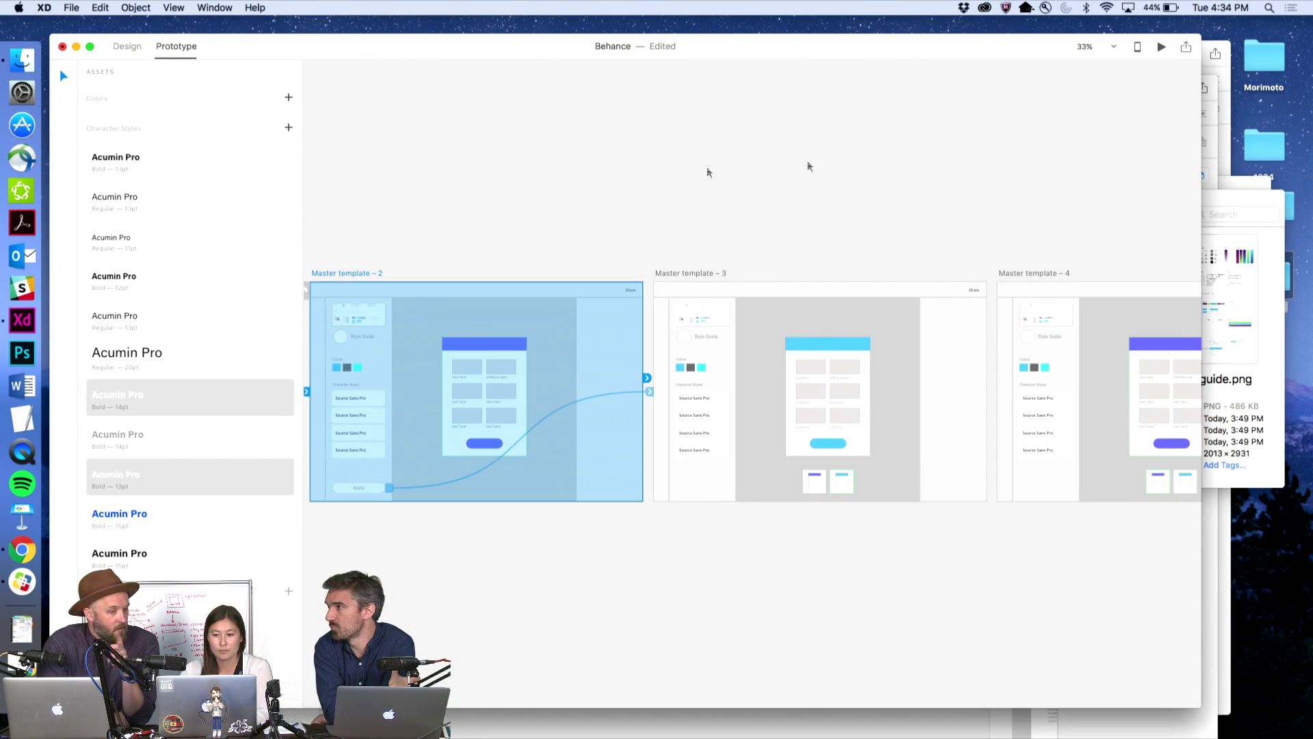
{"action": "left_click", "coordinate": [1163, 47]}
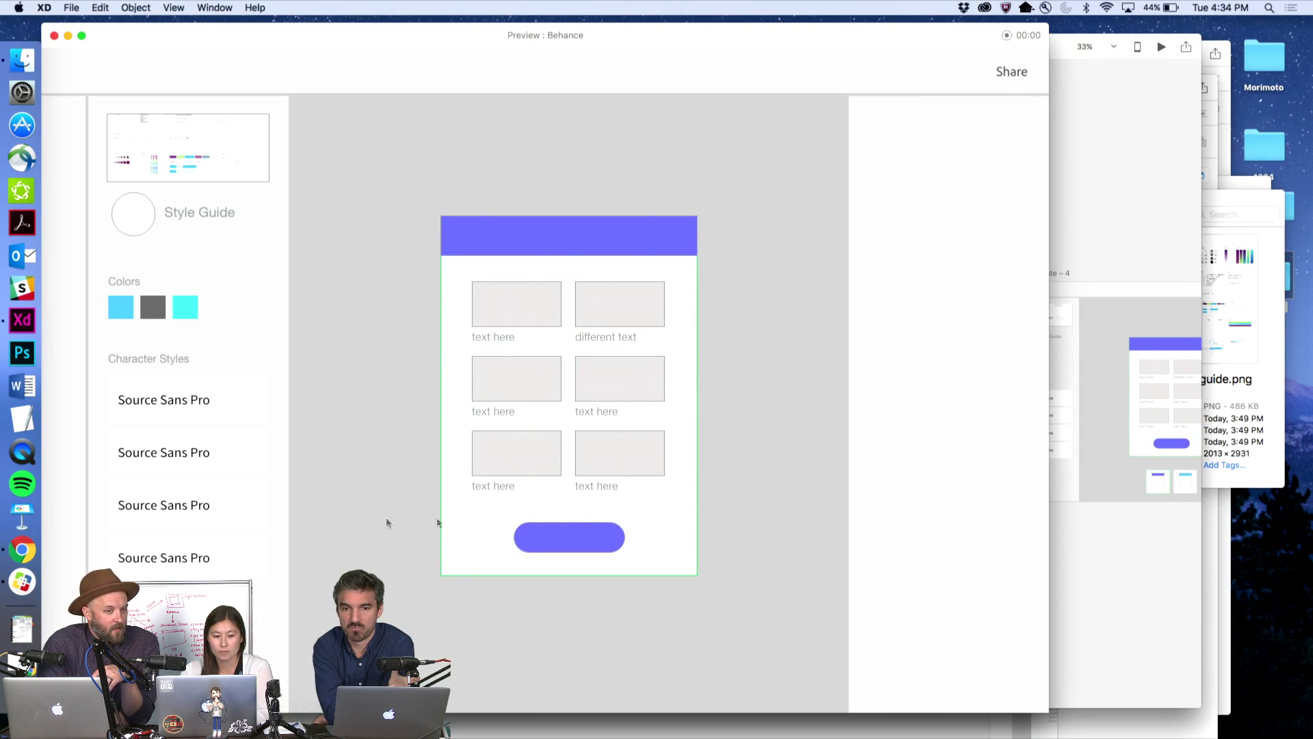
{"action": "key", "text": "Right"}
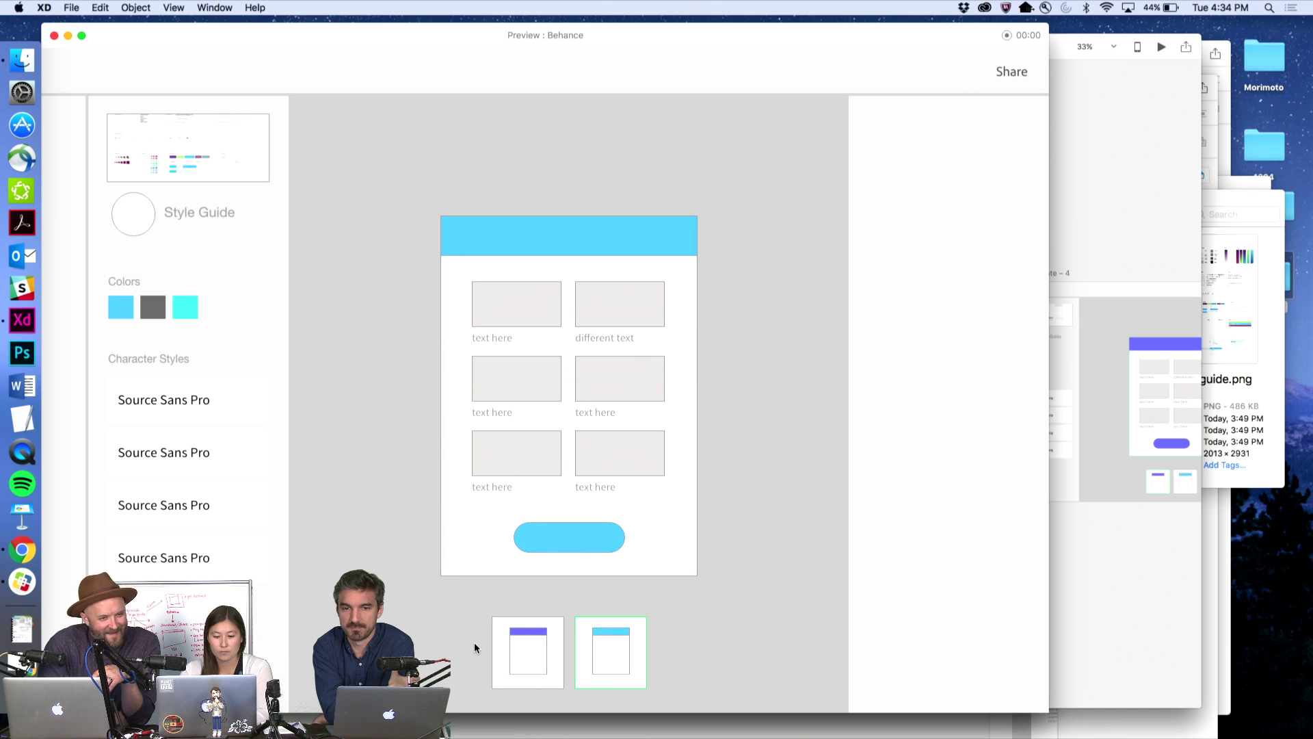
{"action": "left_click", "coordinate": [542, 645]}
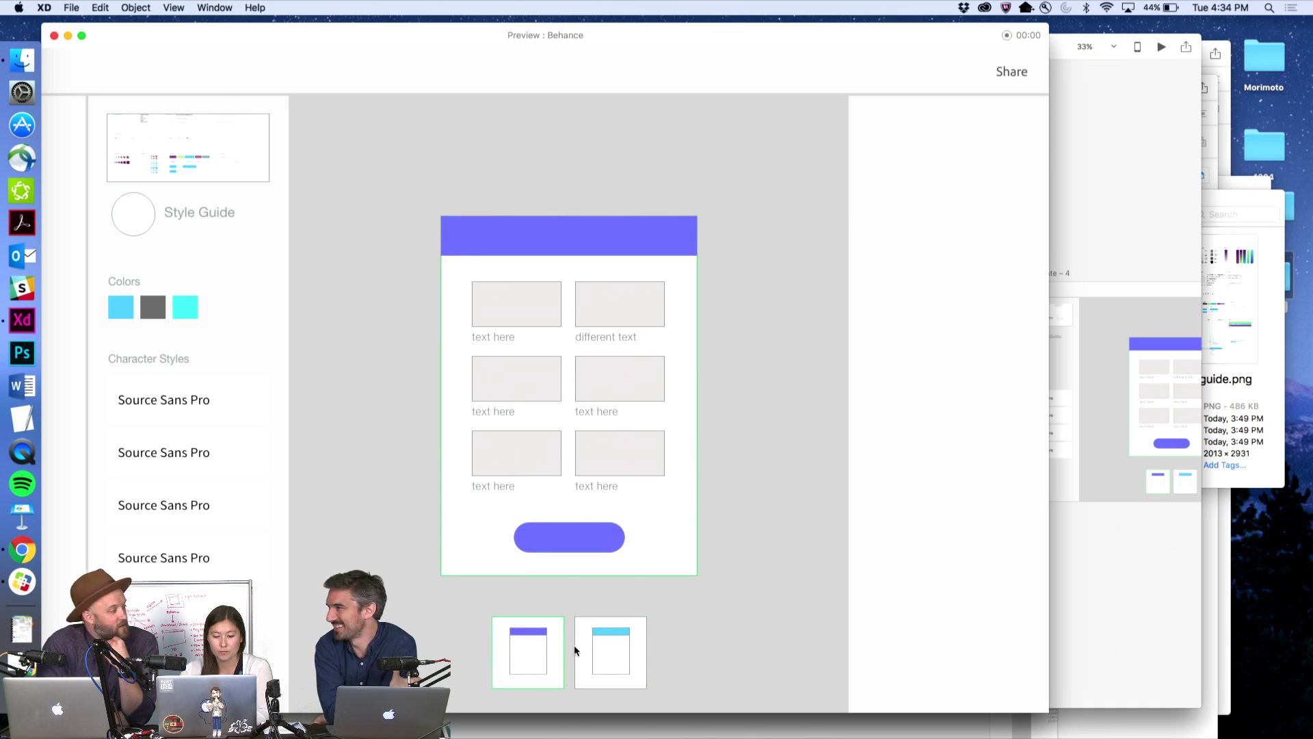
{"action": "left_click", "coordinate": [53, 36]}
{"action": "left_click", "coordinate": [614, 205]}
{"action": "scroll", "coordinate": [684, 223], "scroll_direction": "right", "scroll_amount": 6}
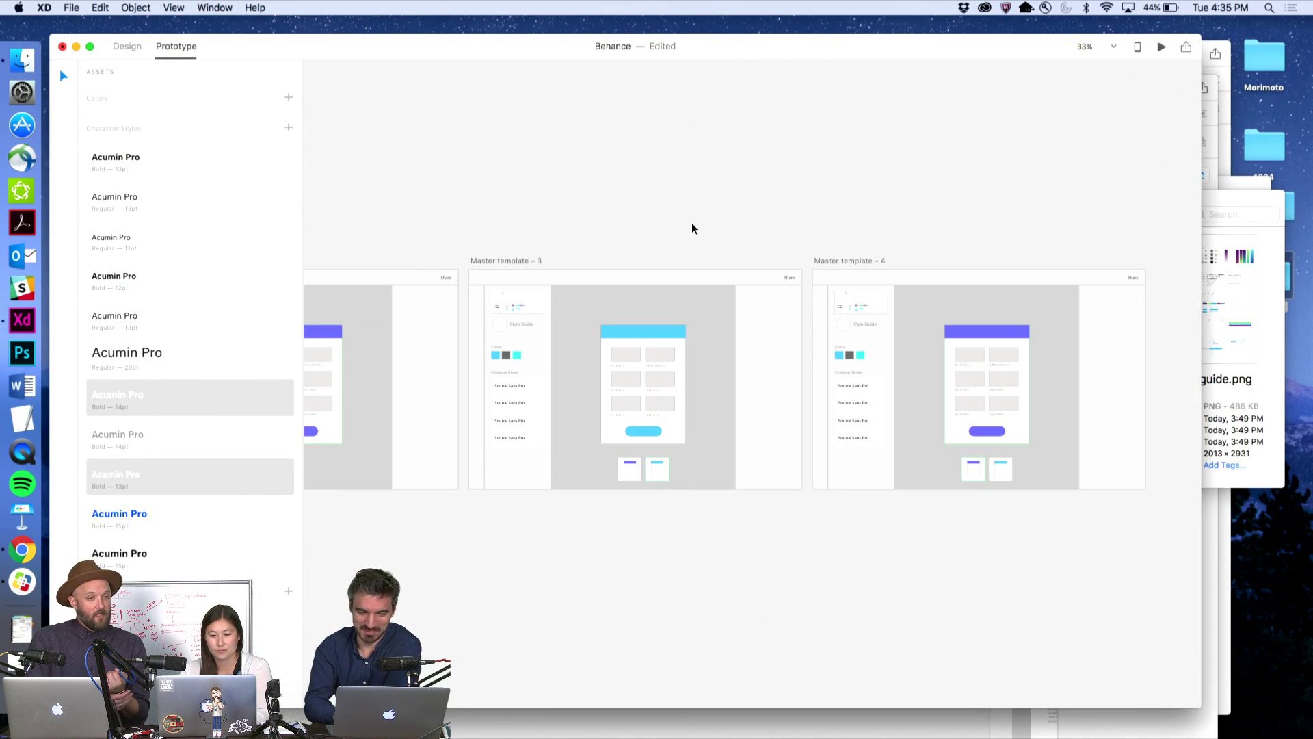
{"action": "left_click", "coordinate": [622, 388]}
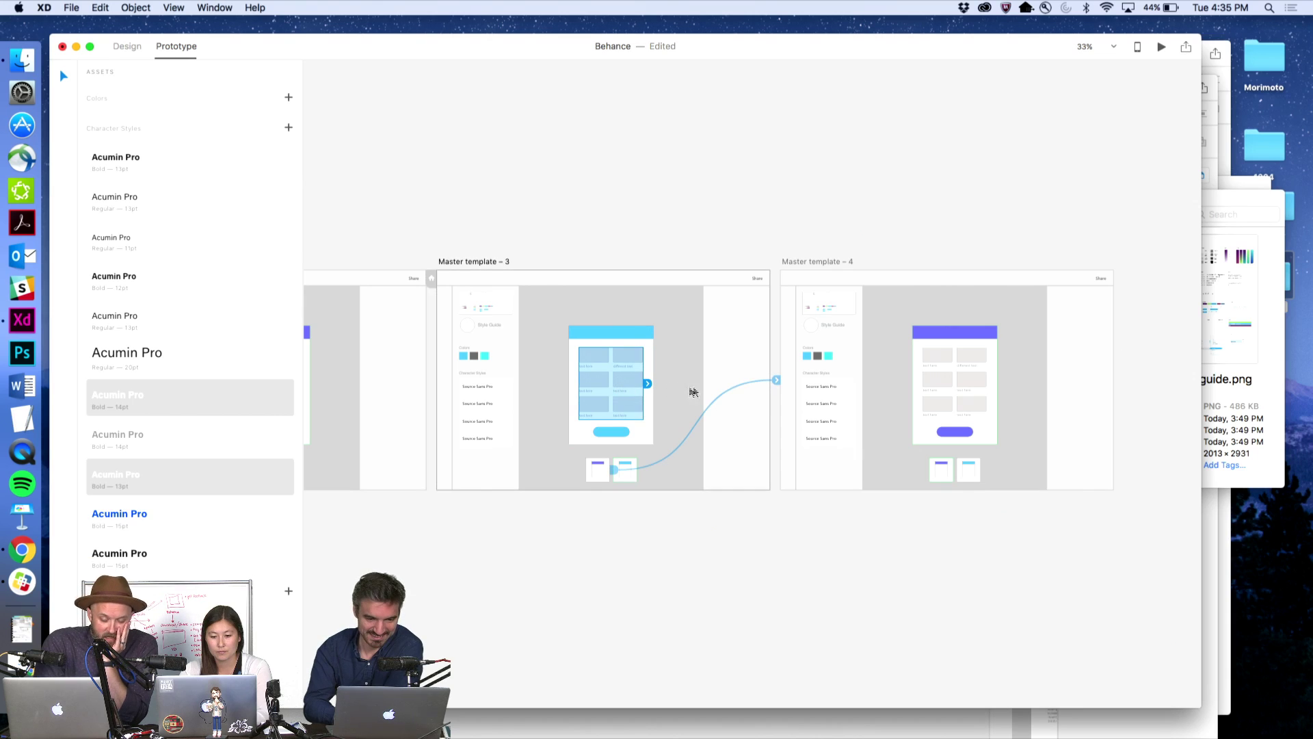
{"action": "left_click", "coordinate": [685, 160]}
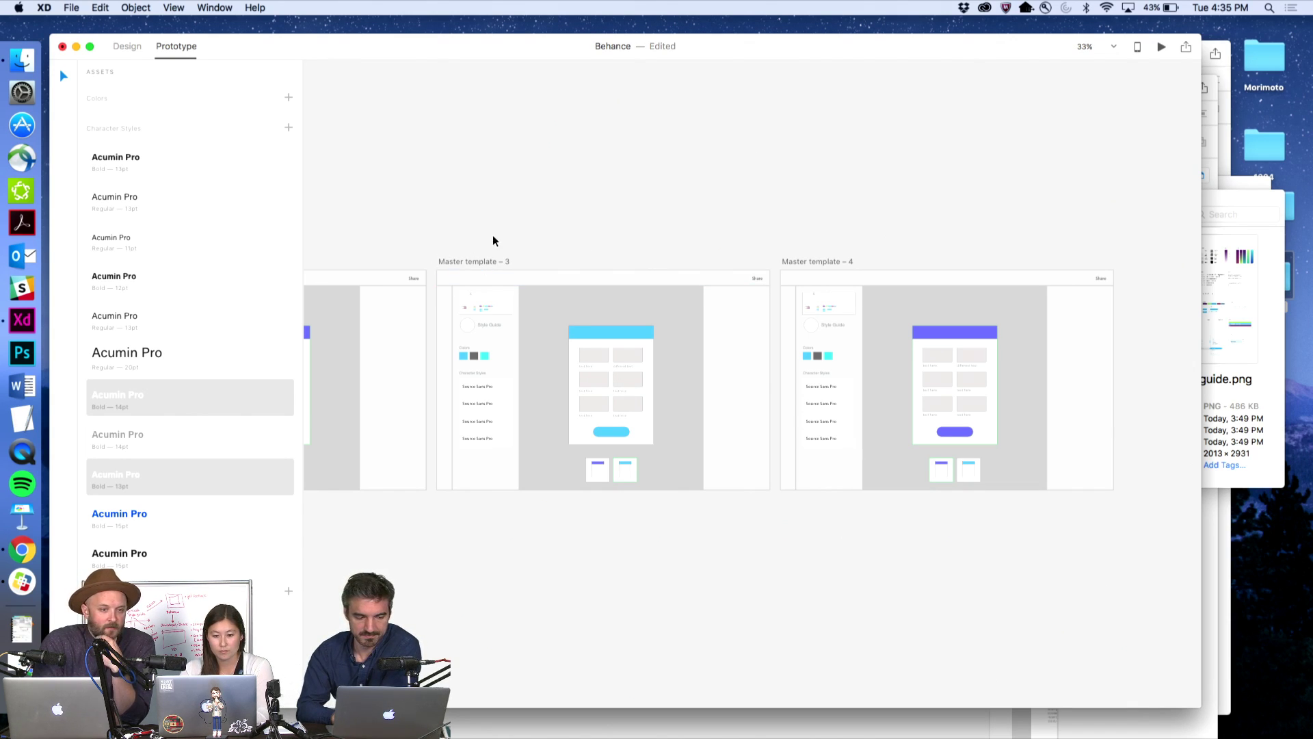
{"action": "scroll", "coordinate": [494, 240], "scroll_direction": "left", "scroll_amount": 2}
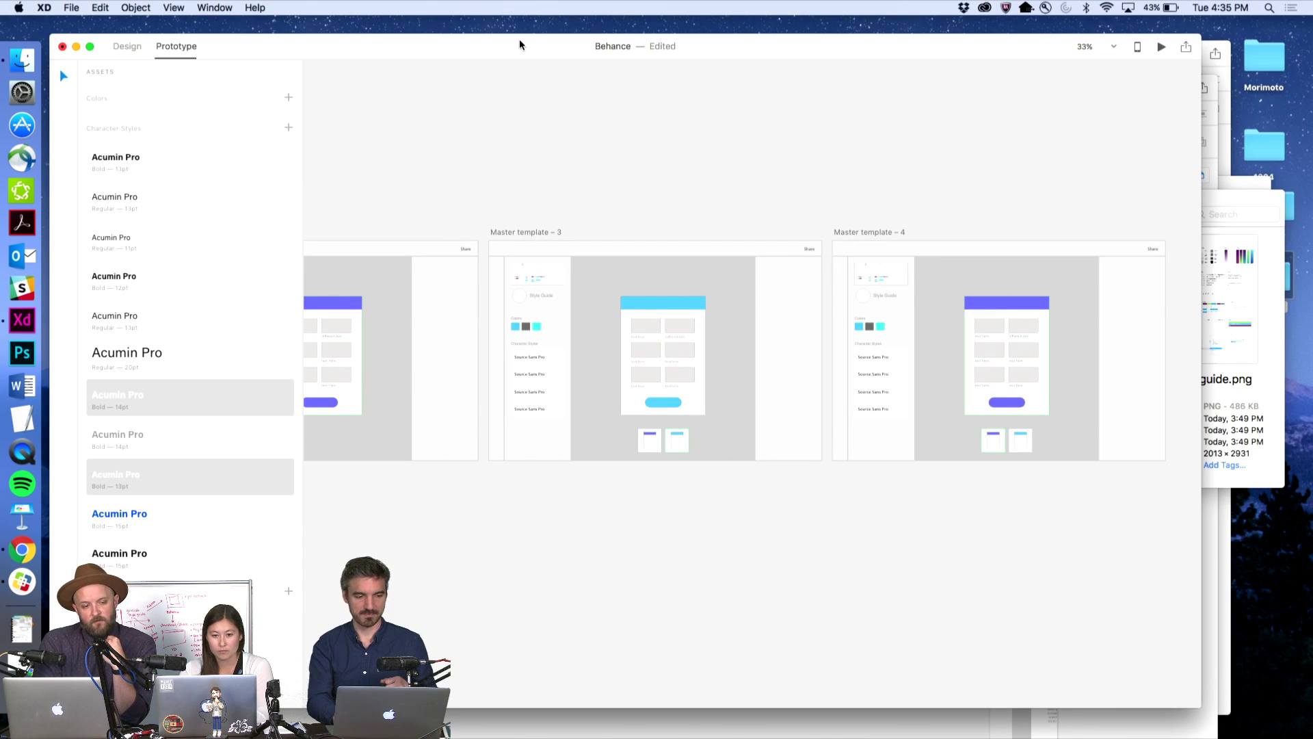
{"action": "left_click", "coordinate": [569, 331]}
{"action": "left_click", "coordinate": [656, 198]}
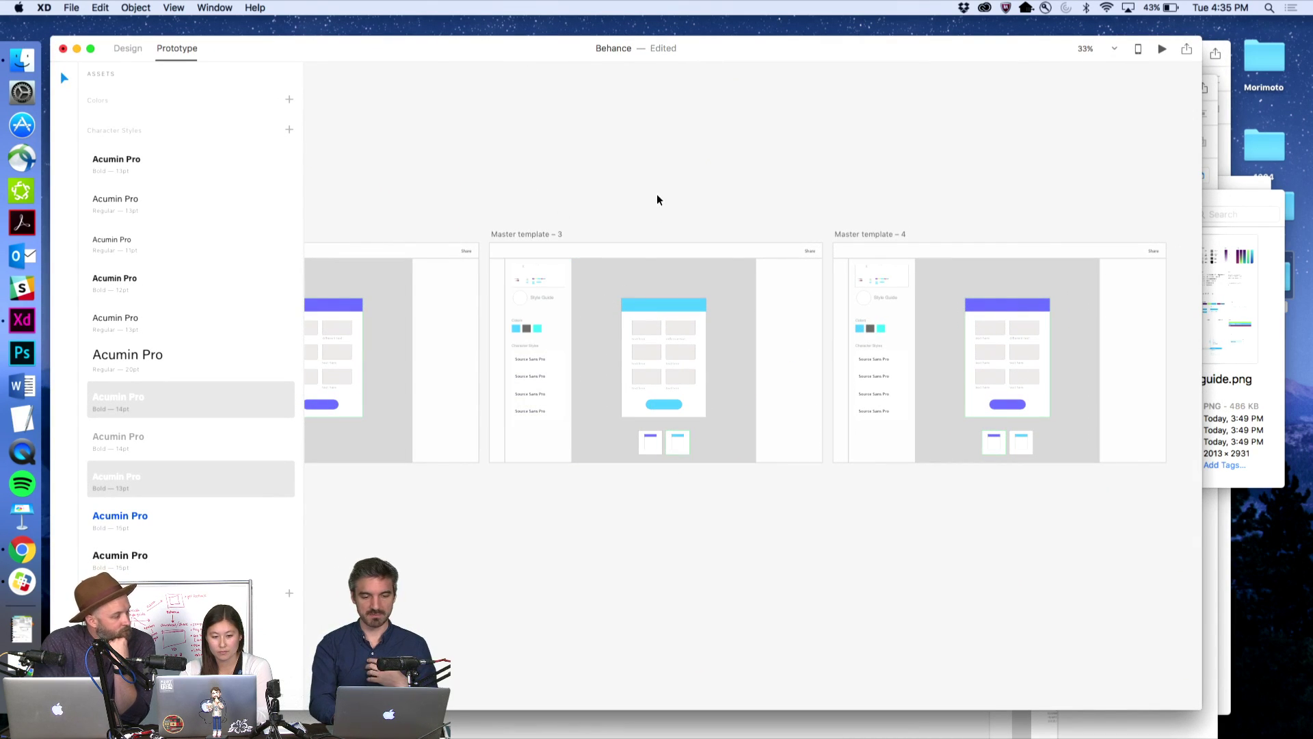
{"action": "left_click", "coordinate": [127, 47]}
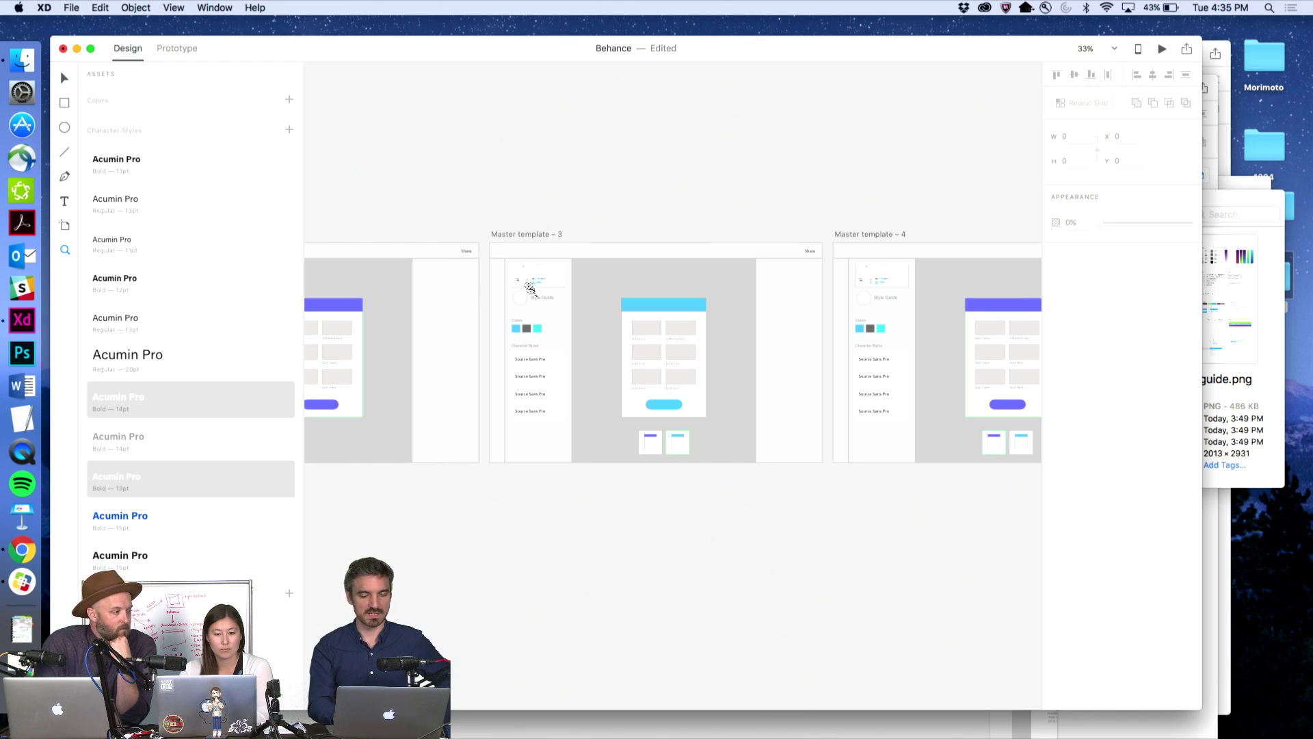
{"action": "scroll", "coordinate": [534, 291], "scroll_direction": "up", "scroll_amount": 2}
{"action": "scroll", "coordinate": [566, 212], "scroll_direction": "left", "scroll_amount": 2}
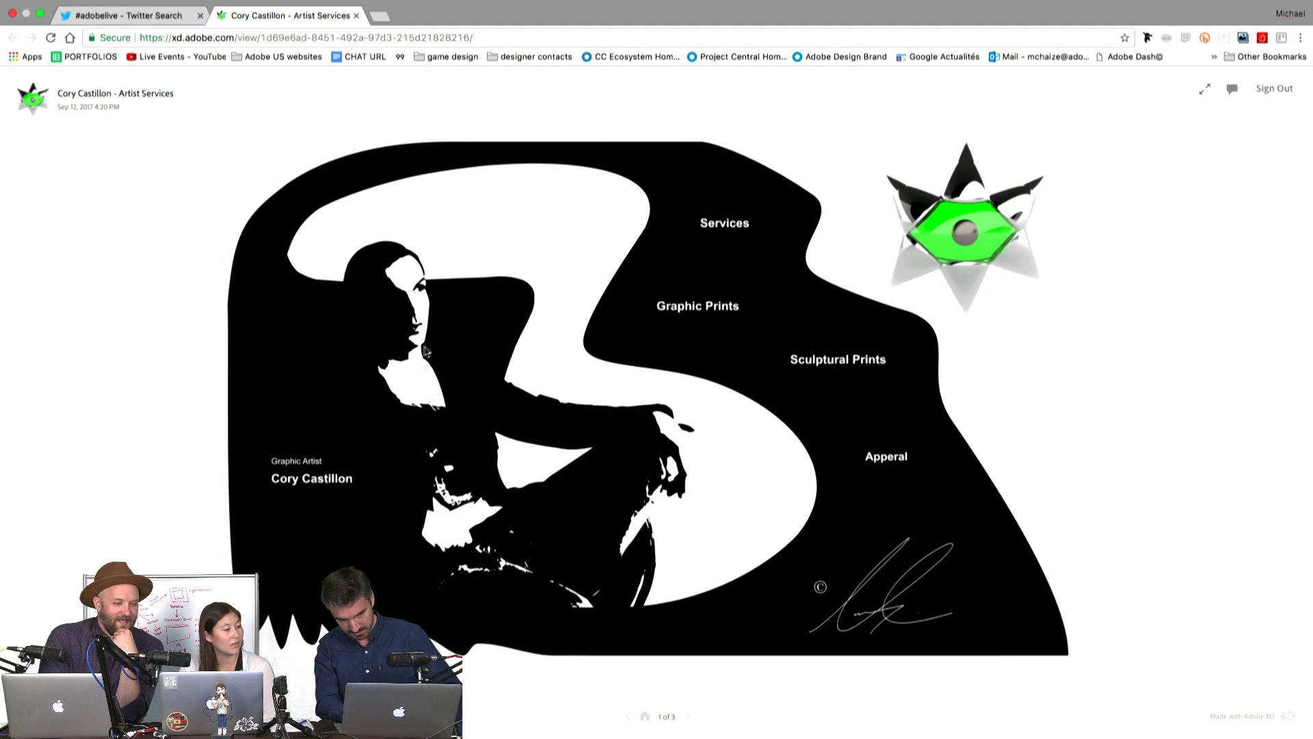
- In the browser, review the Artist Services prototype through Services and Scanning and Printing 2D and 3D, and return to its first screen
{"action": "left_click", "coordinate": [720, 382]}
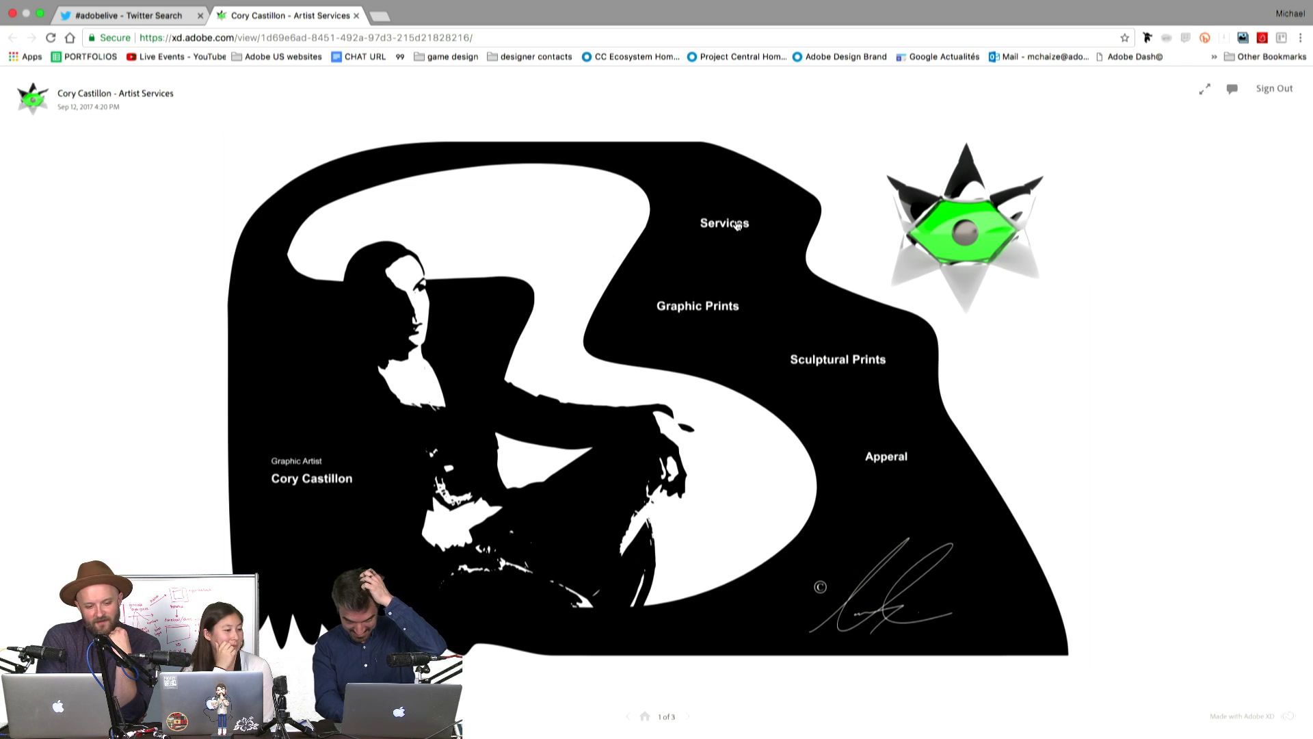
{"action": "left_click", "coordinate": [737, 225]}
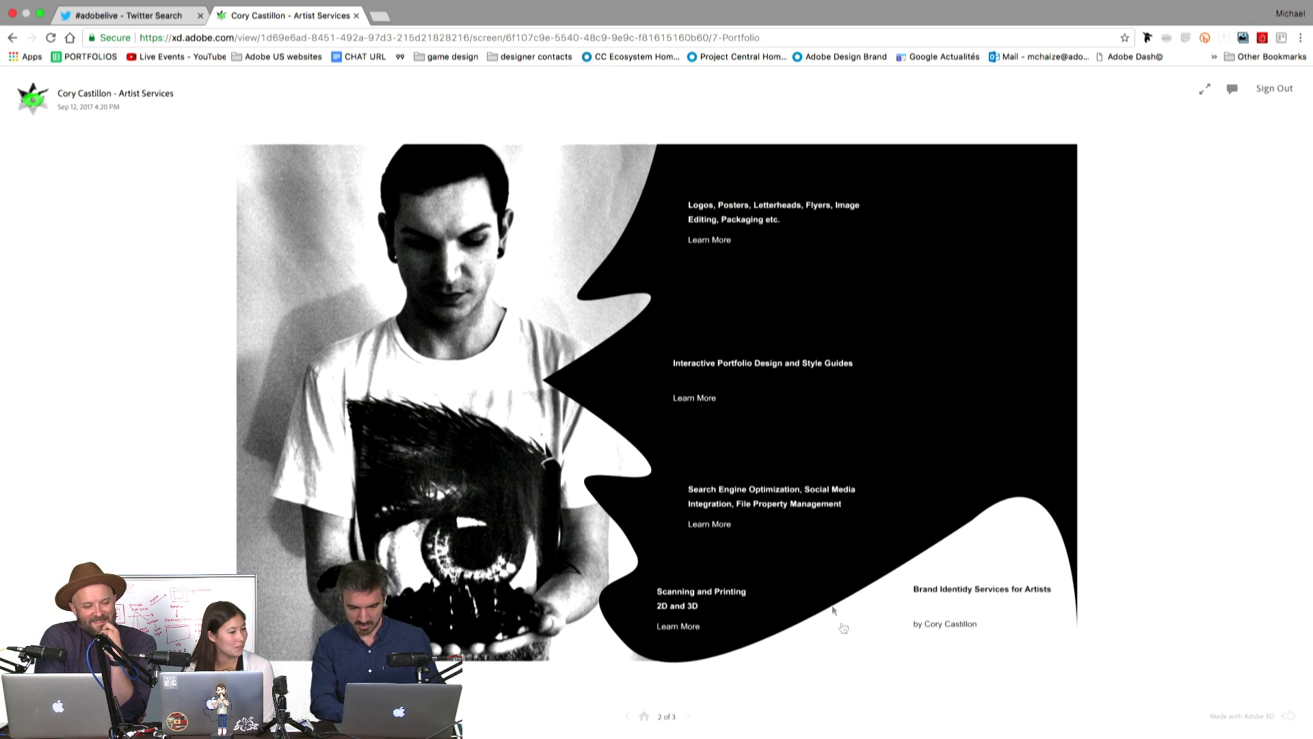
{"action": "left_click", "coordinate": [937, 373]}
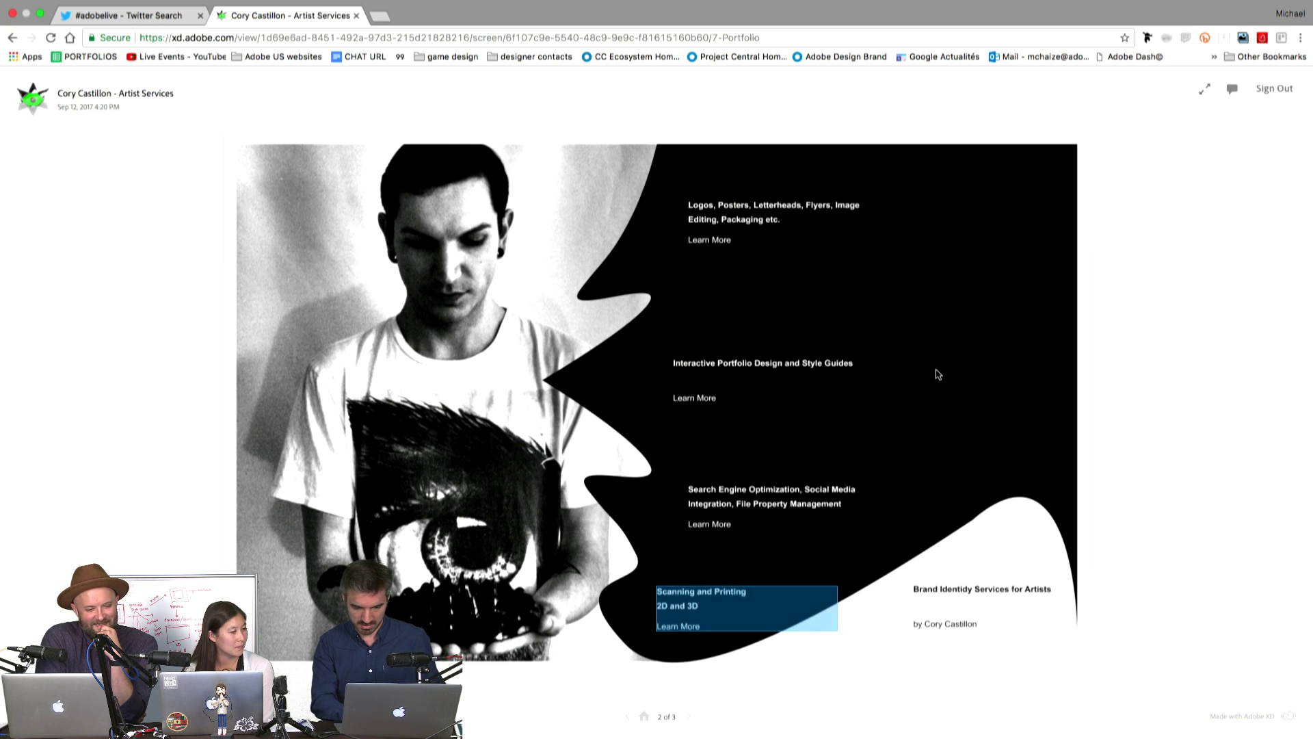
{"action": "left_click", "coordinate": [722, 614]}
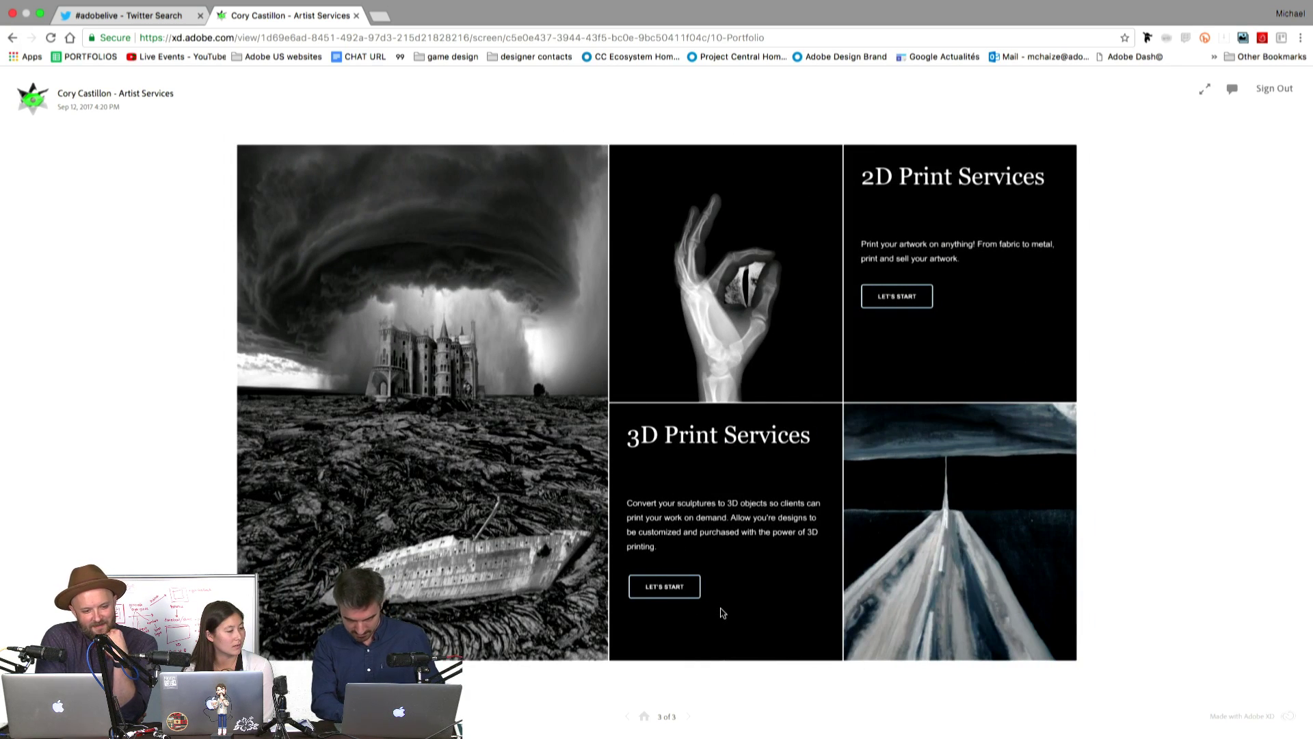
{"action": "left_click", "coordinate": [627, 716]}
{"action": "left_click", "coordinate": [627, 717]}
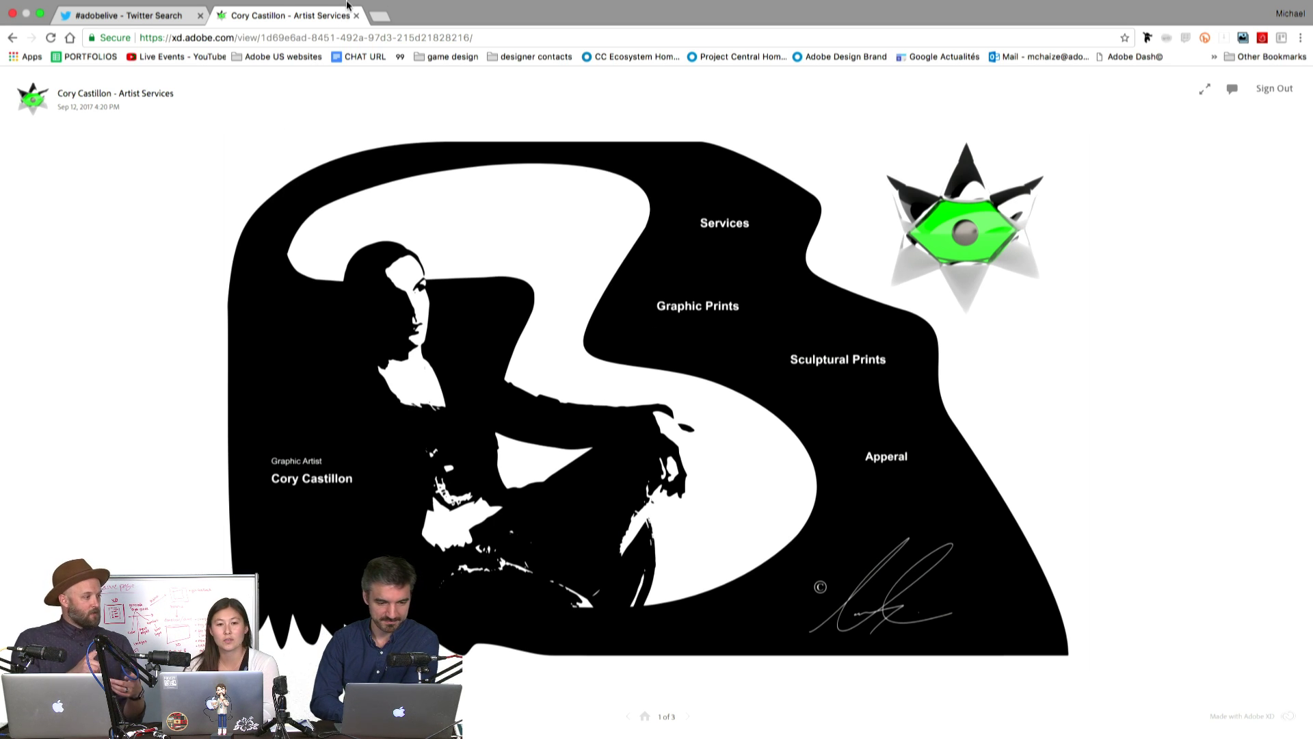
- Close the Artist Services prototype and return to the #adobelive Twitter search
{"action": "mouse_move", "coordinate": [349, 7]}
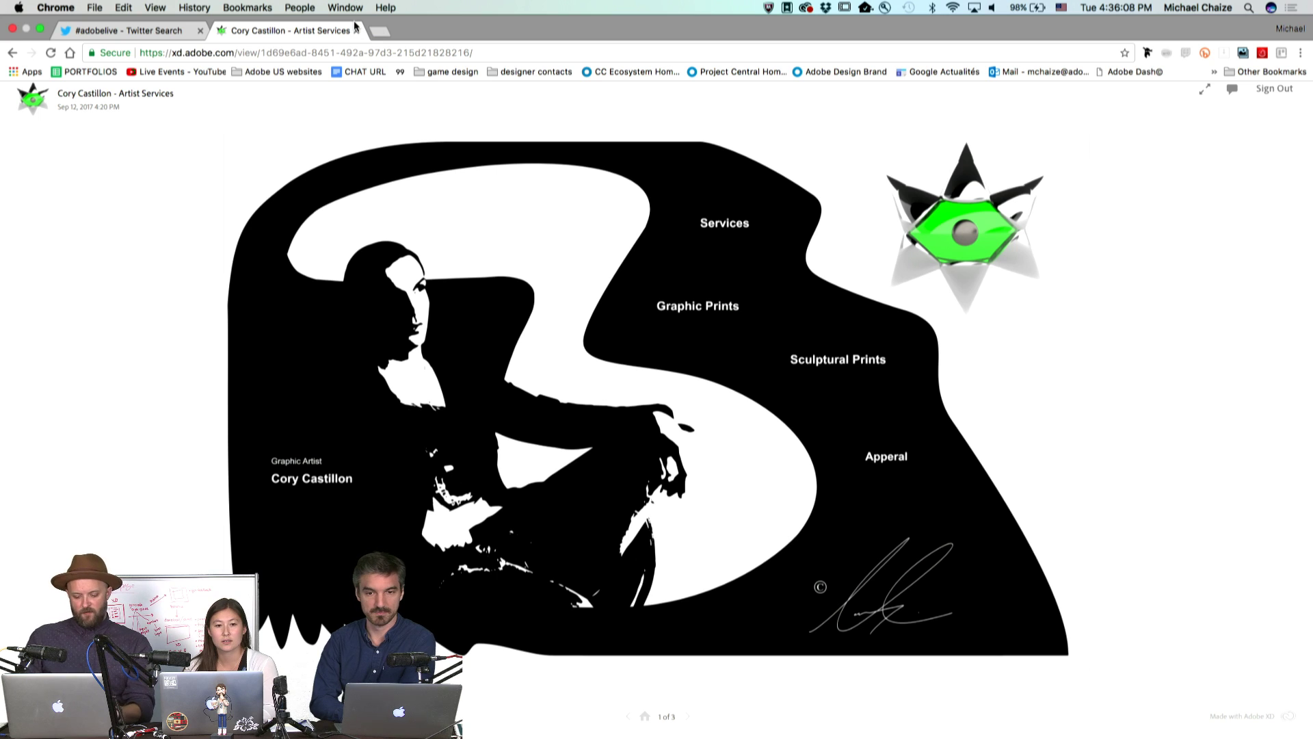
{"action": "left_click", "coordinate": [130, 30]}
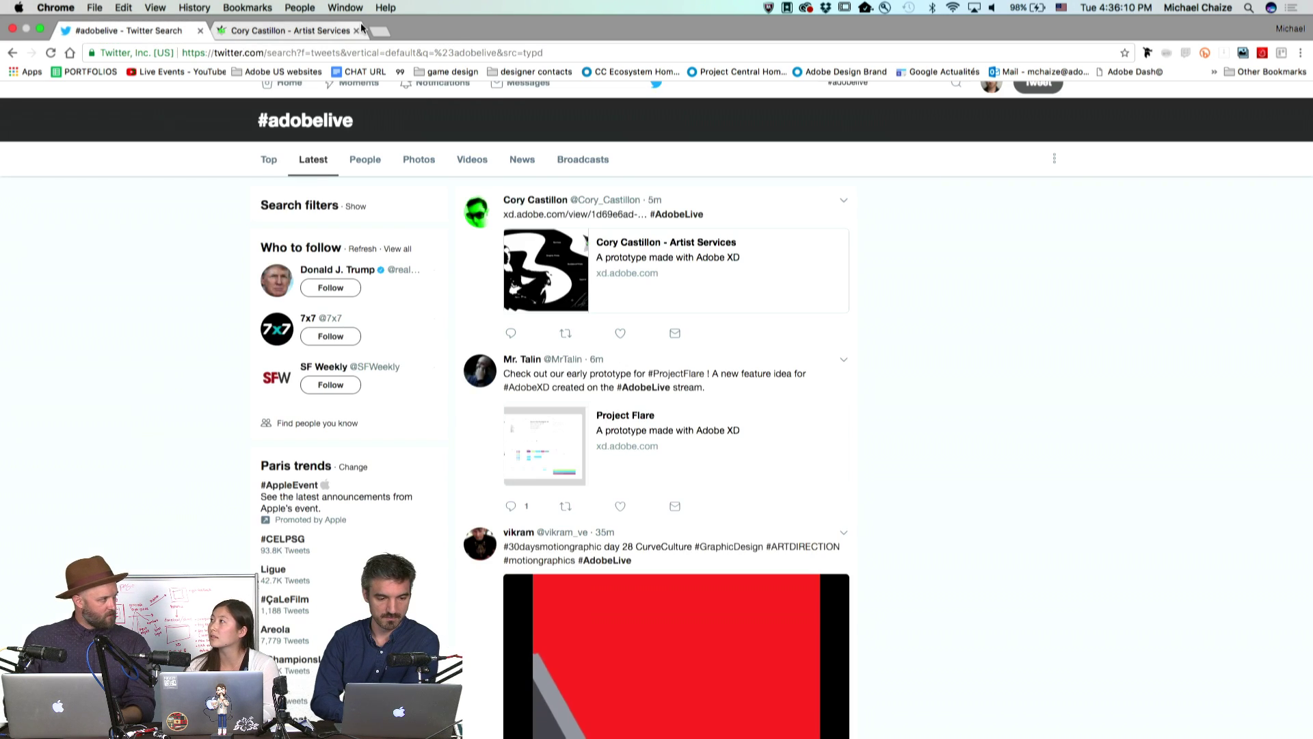
{"action": "left_click", "coordinate": [357, 31]}
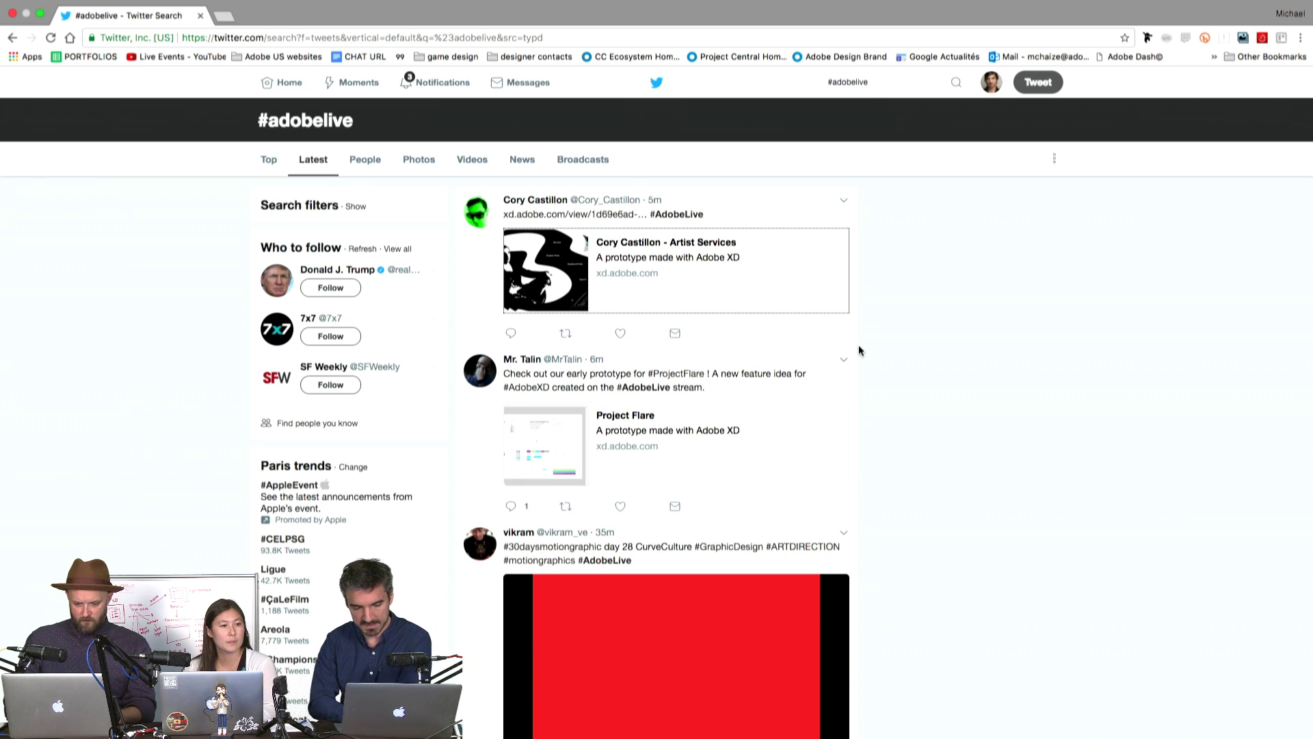
- Open the Jingle - Secret Santa - App prototype from the #adobelive tweets and choose the first network on its opening screen
{"action": "scroll", "coordinate": [860, 348], "scroll_direction": "down", "scroll_amount": 8}
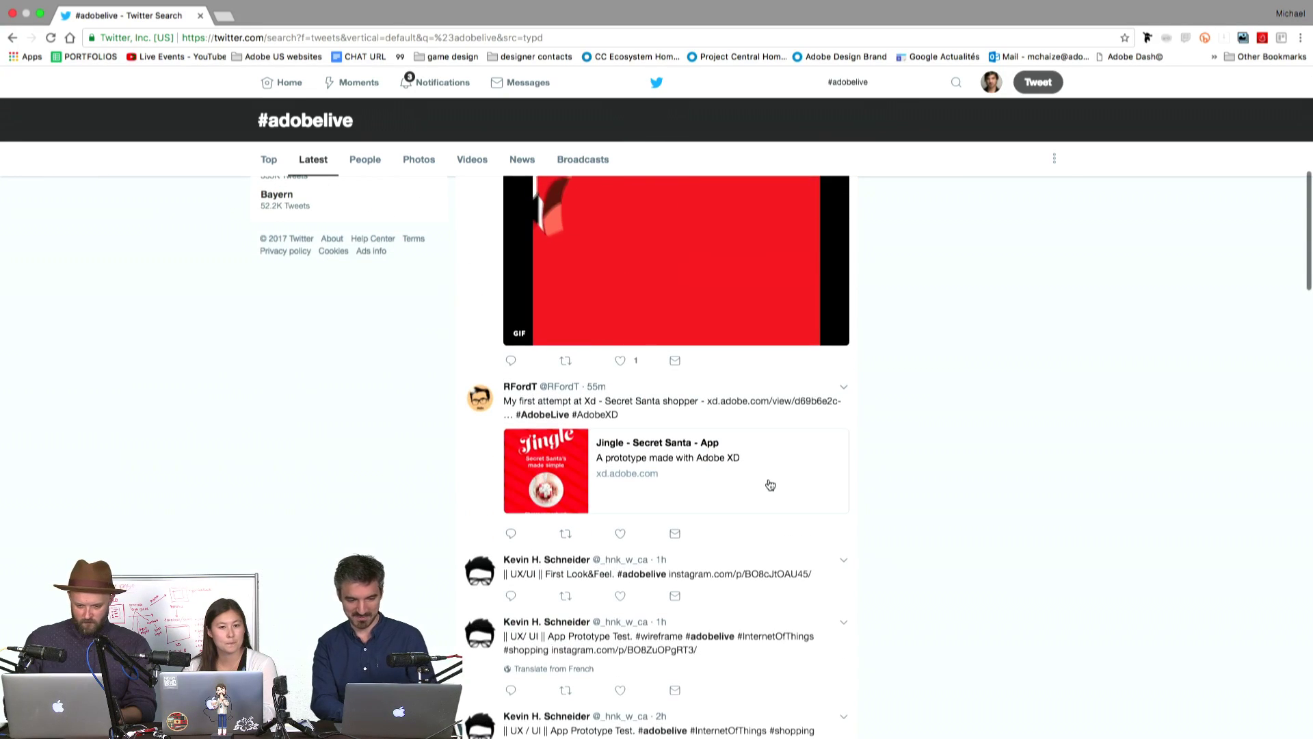
{"action": "left_click", "coordinate": [300, 8]}
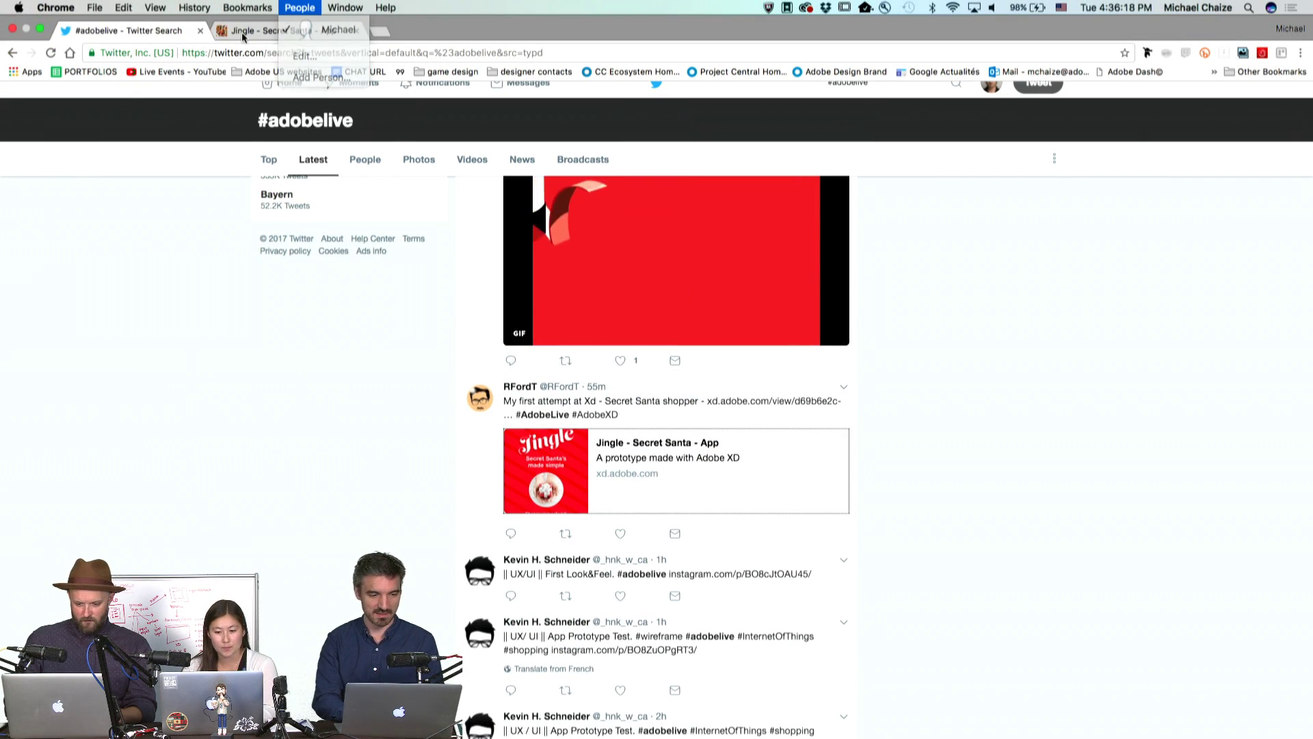
{"action": "left_click", "coordinate": [256, 35]}
{"action": "left_click", "coordinate": [256, 34]}
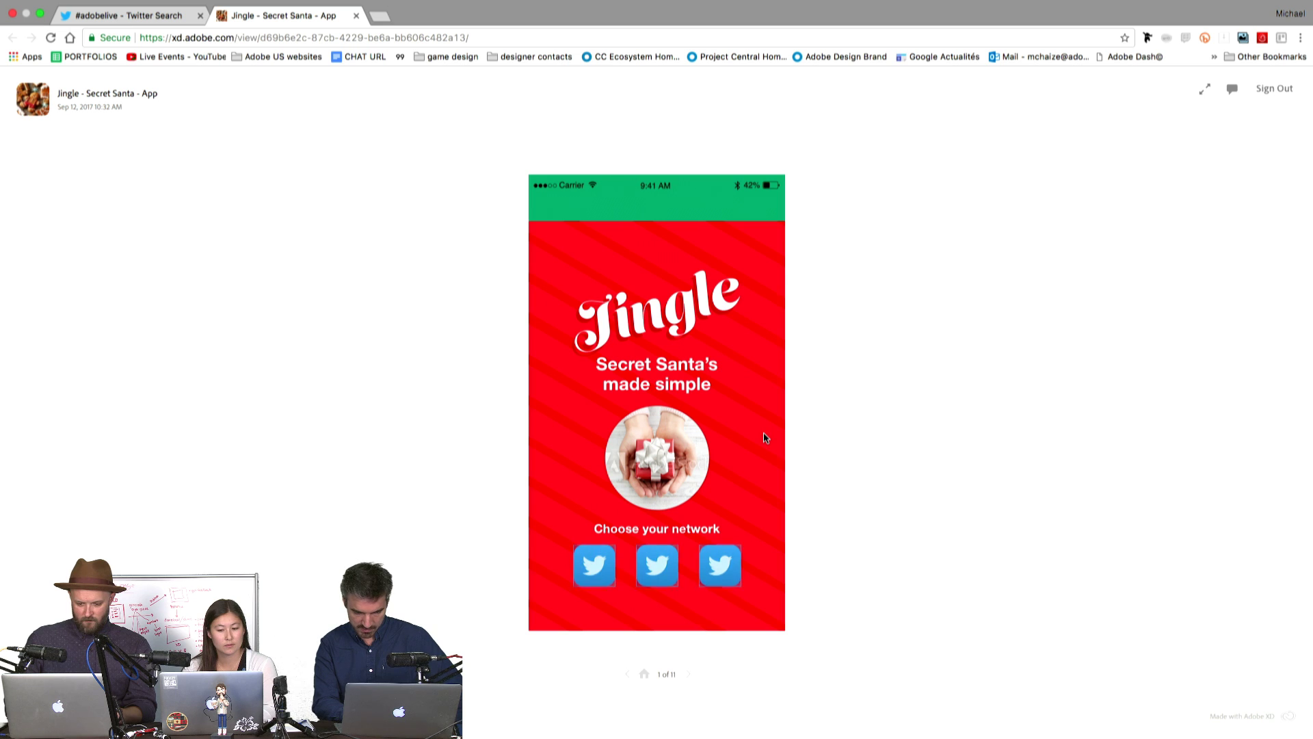
{"action": "left_click", "coordinate": [586, 579]}
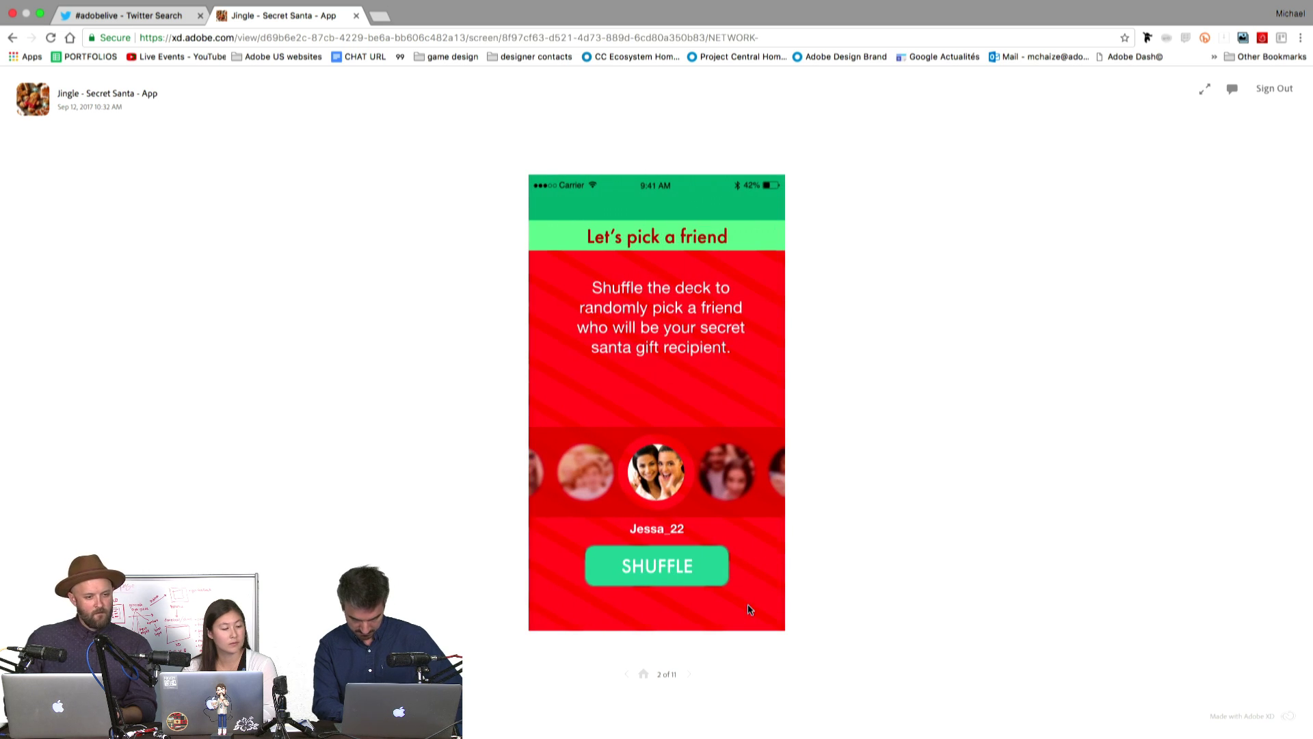
- Review the Jingle prototype from the friend shuffle through Start Shopping to Cookies, select White Snowflake and return to the gallery
{"action": "left_click", "coordinate": [678, 570]}
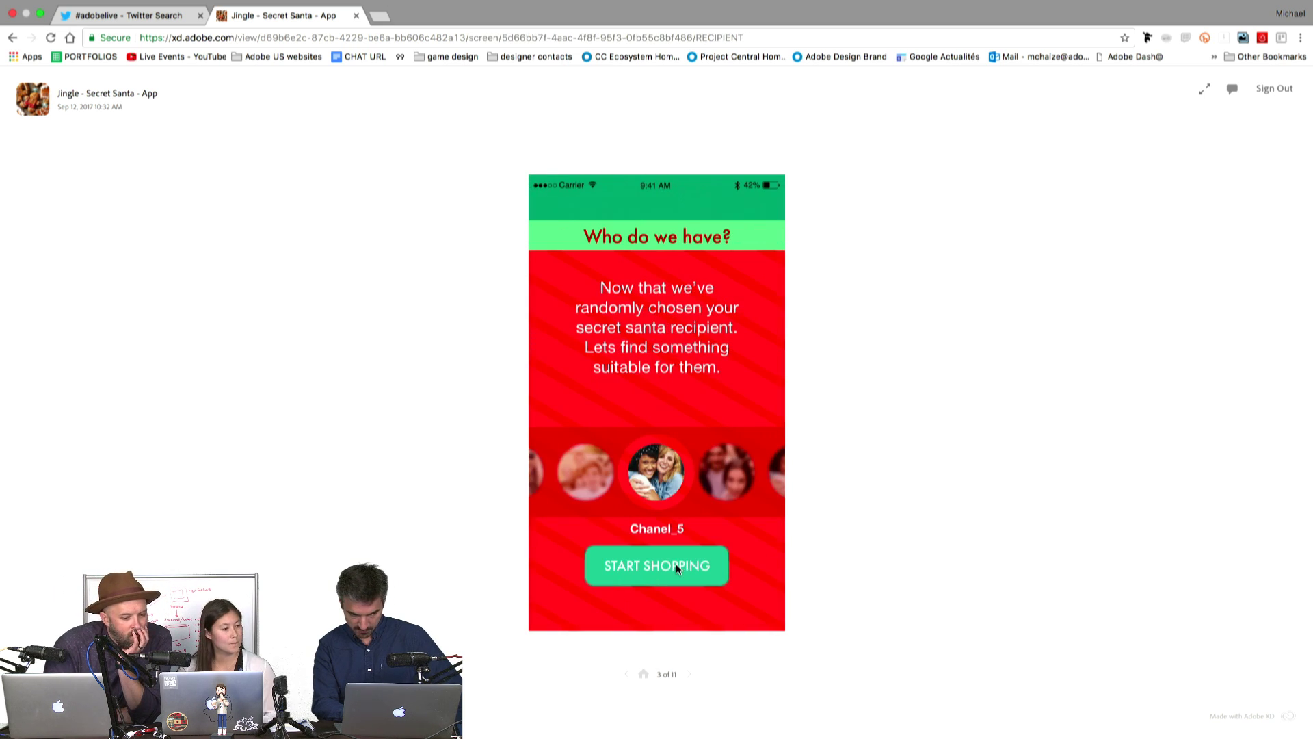
{"action": "left_click", "coordinate": [677, 568]}
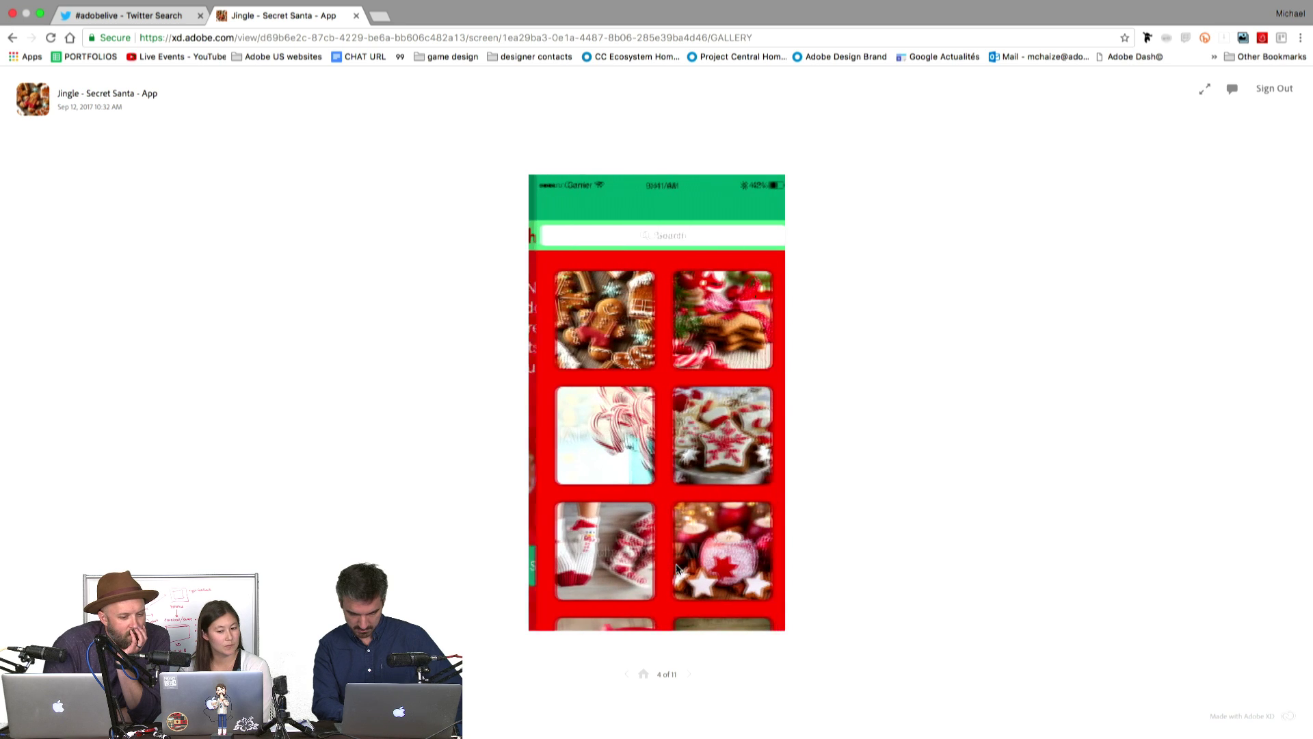
{"action": "left_click", "coordinate": [613, 342]}
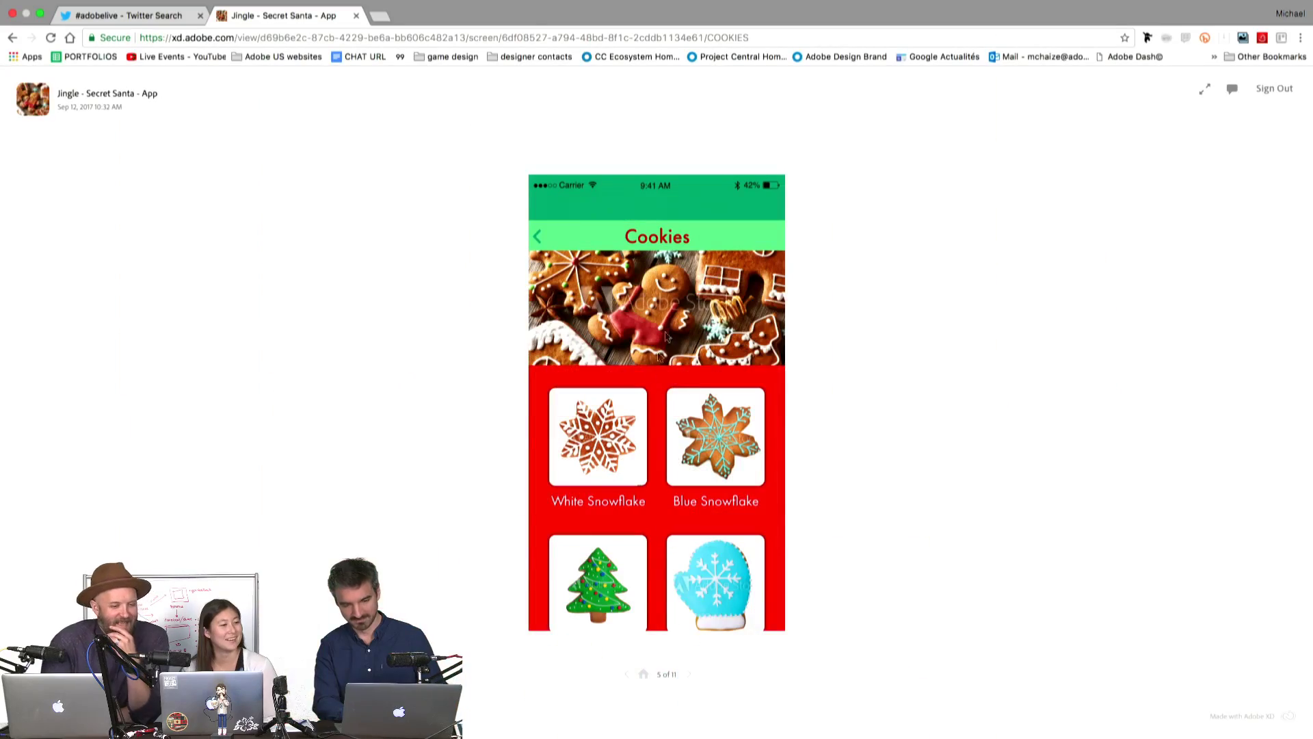
{"action": "left_click", "coordinate": [617, 444]}
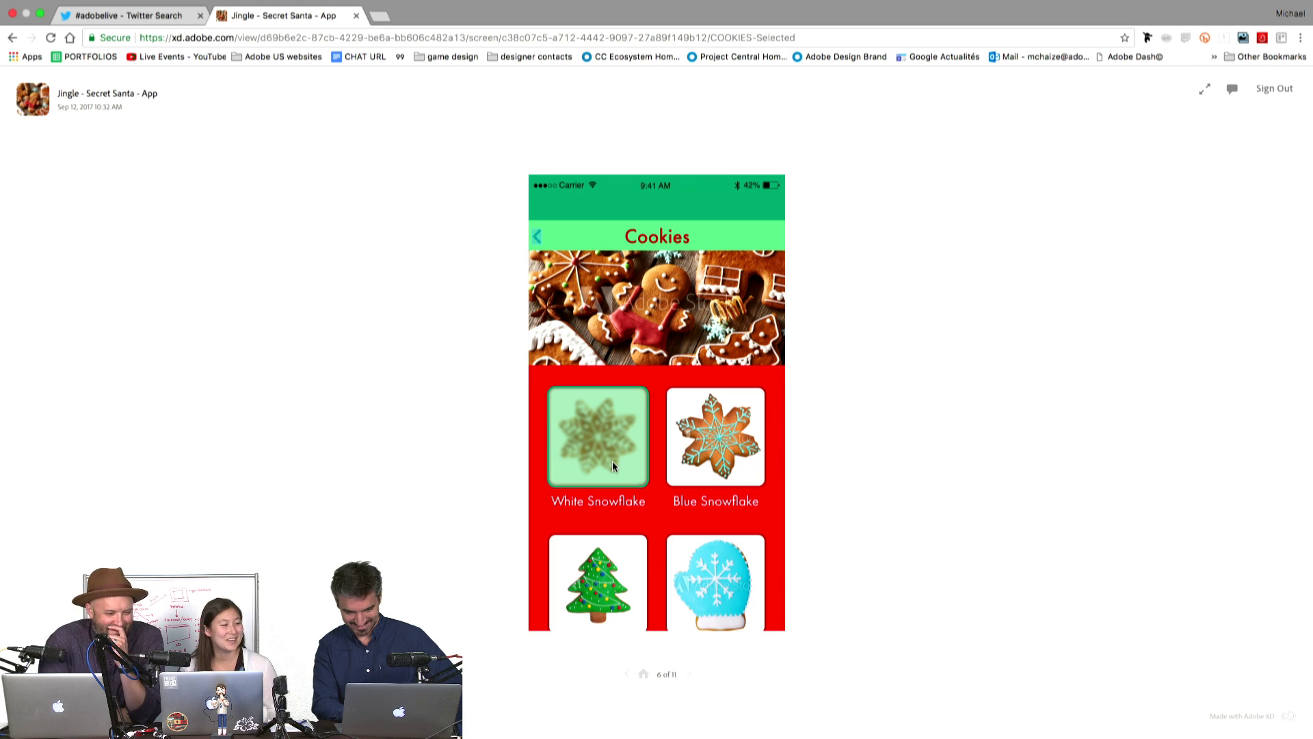
{"action": "left_click", "coordinate": [534, 233]}
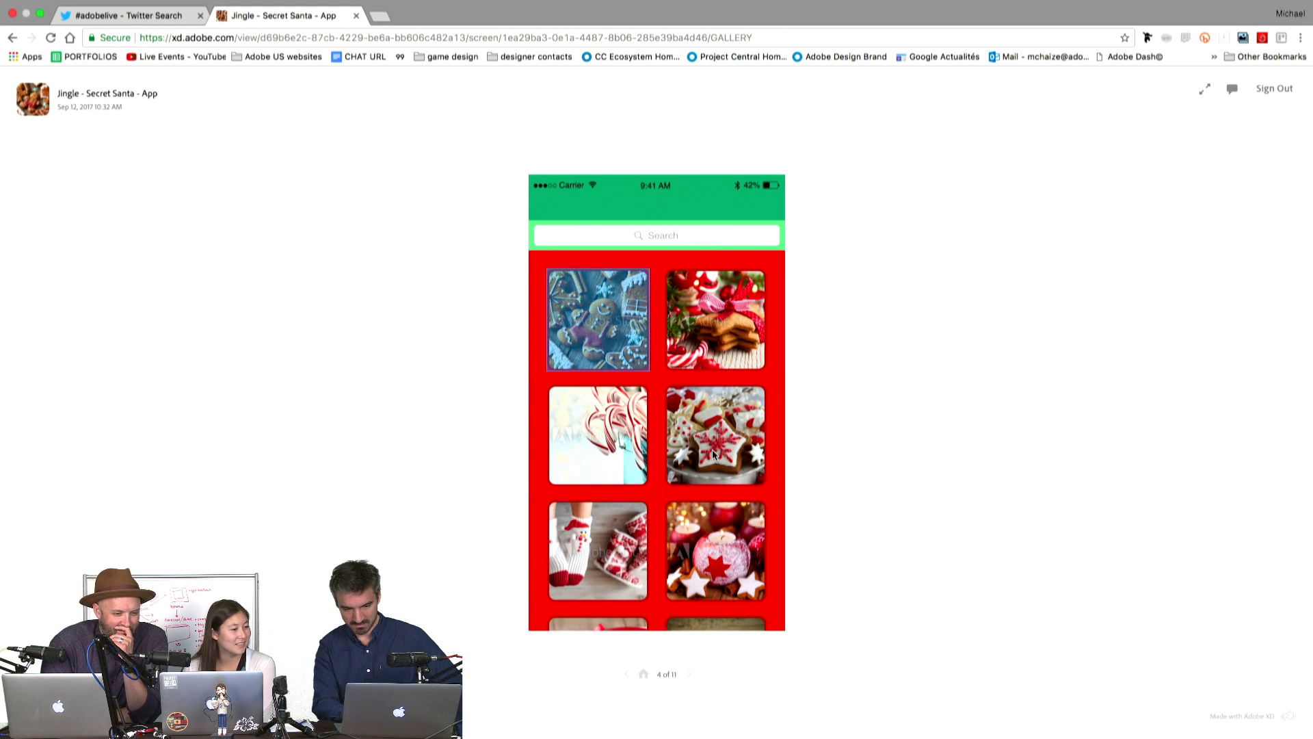
- Look through the gift gallery, try Blue Snowflake and Purchase on the Cookies screen, and go back to the gallery
{"action": "scroll", "coordinate": [712, 450], "scroll_direction": "down", "scroll_amount": 5}
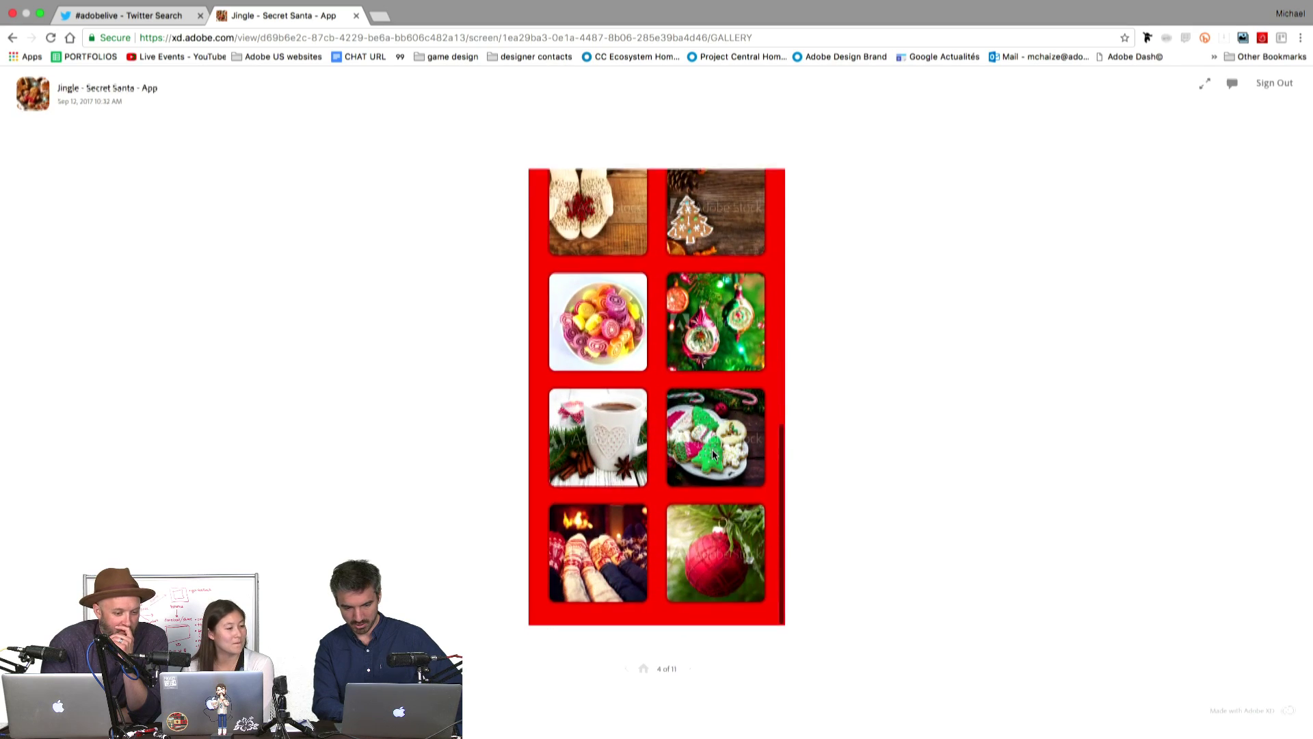
{"action": "scroll", "coordinate": [712, 450], "scroll_direction": "up", "scroll_amount": 5}
{"action": "left_click", "coordinate": [609, 331]}
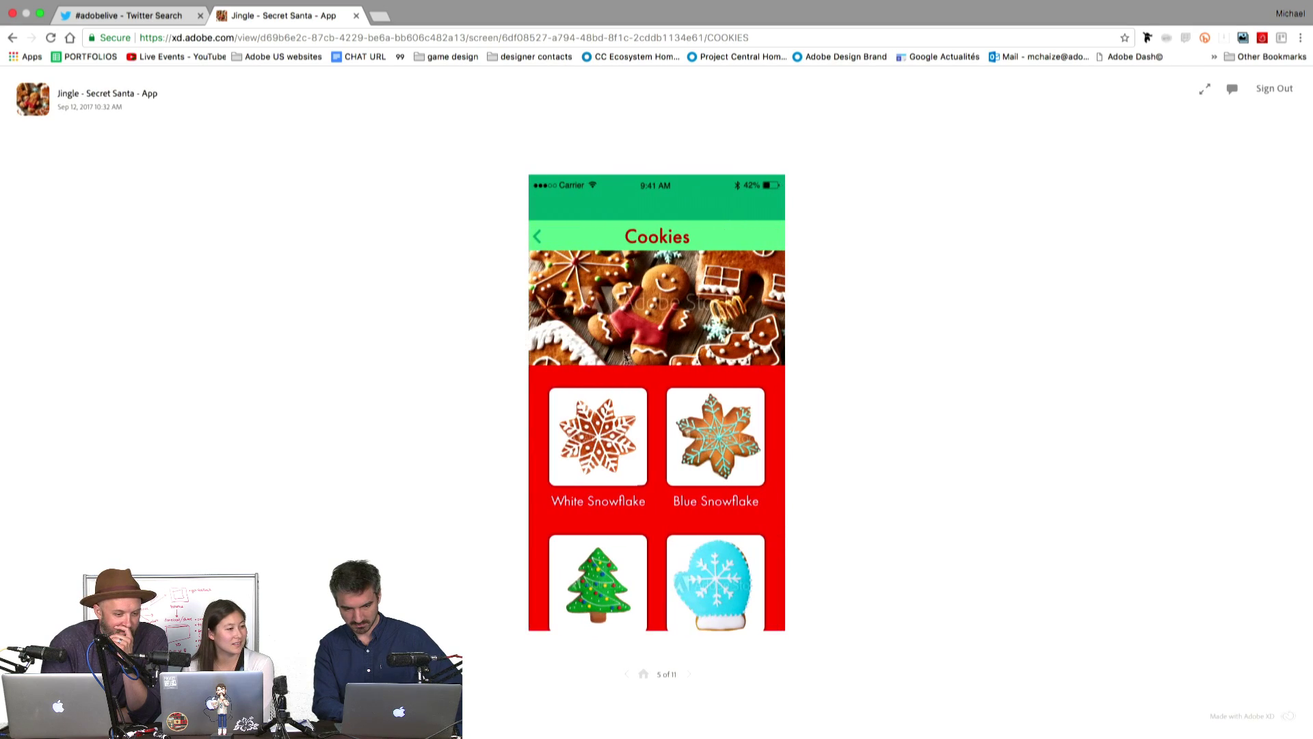
{"action": "left_click", "coordinate": [702, 446]}
{"action": "scroll", "coordinate": [702, 447], "scroll_direction": "down", "scroll_amount": 3}
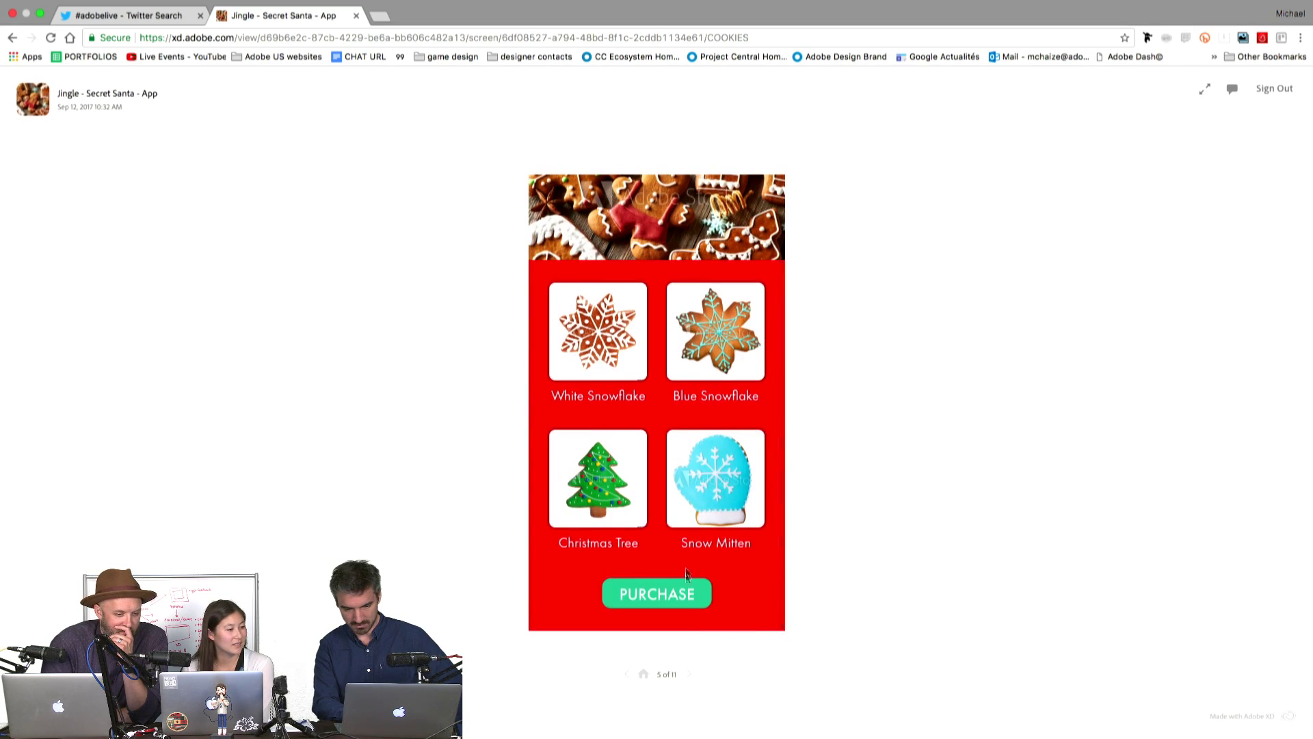
{"action": "left_click", "coordinate": [684, 607]}
{"action": "scroll", "coordinate": [657, 402], "scroll_direction": "up", "scroll_amount": 3}
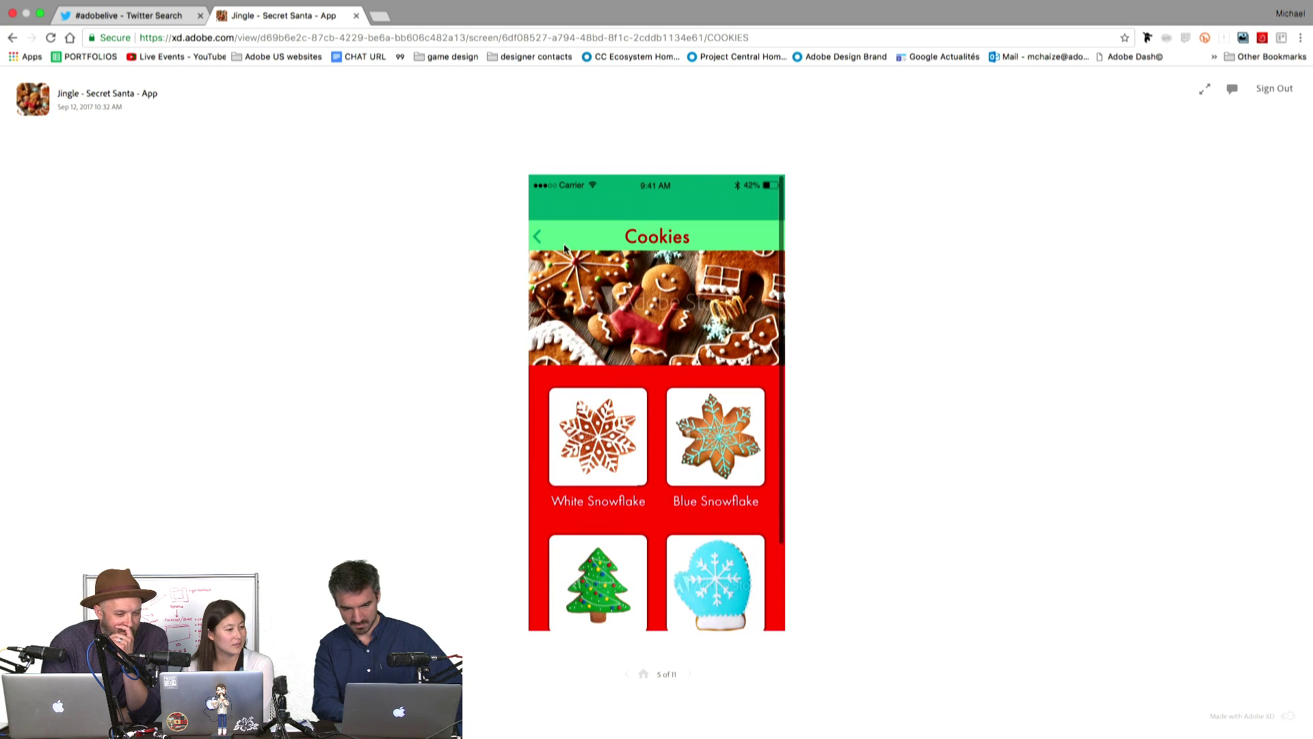
{"action": "left_click", "coordinate": [536, 236]}
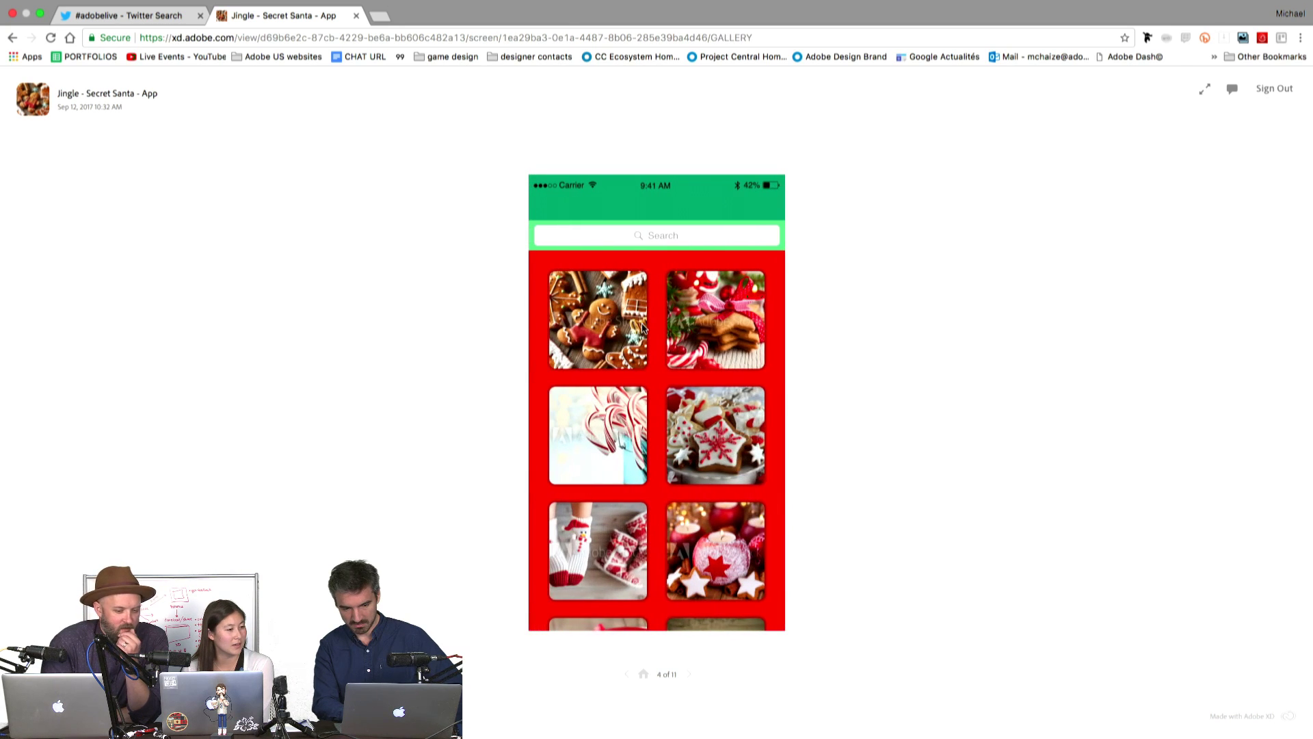
- Reopen Cookies from the gallery, select White Snowflake and purchase it to reach its product screen
{"action": "left_click", "coordinate": [643, 330]}
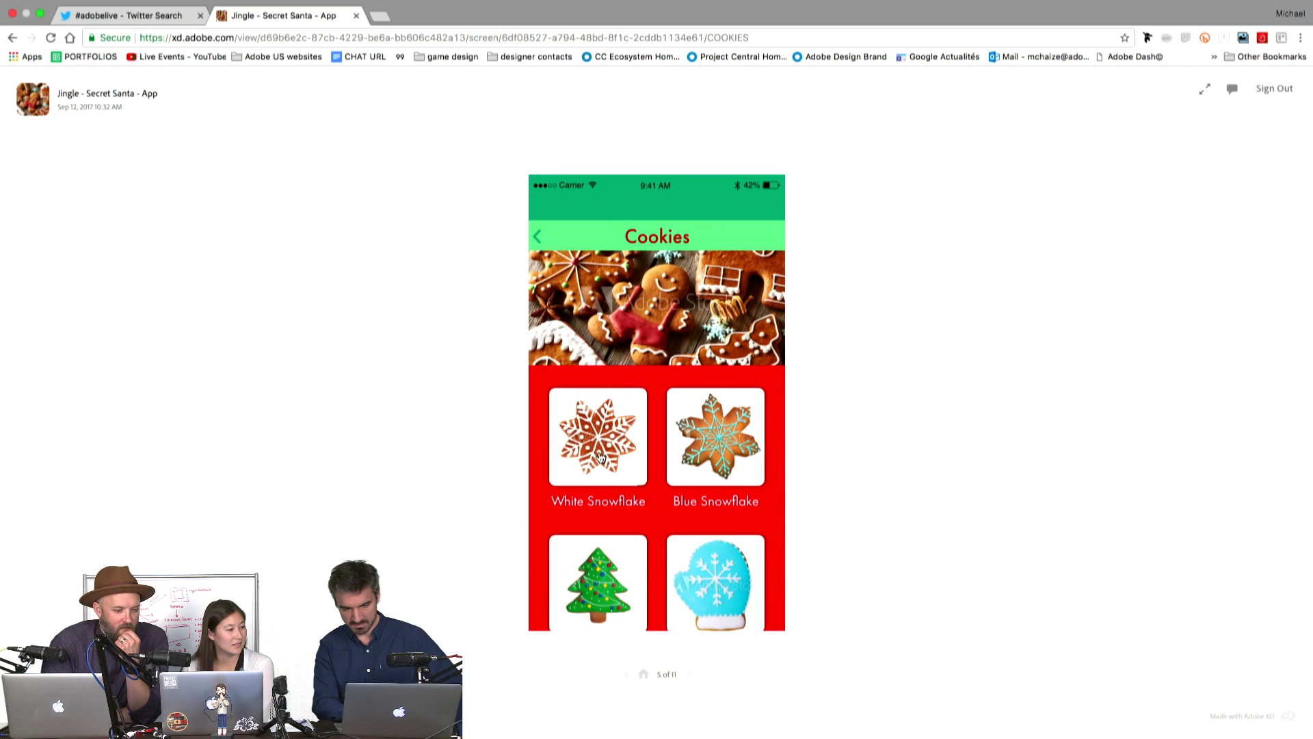
{"action": "left_click", "coordinate": [598, 450]}
{"action": "scroll", "coordinate": [598, 450], "scroll_direction": "down", "scroll_amount": 3}
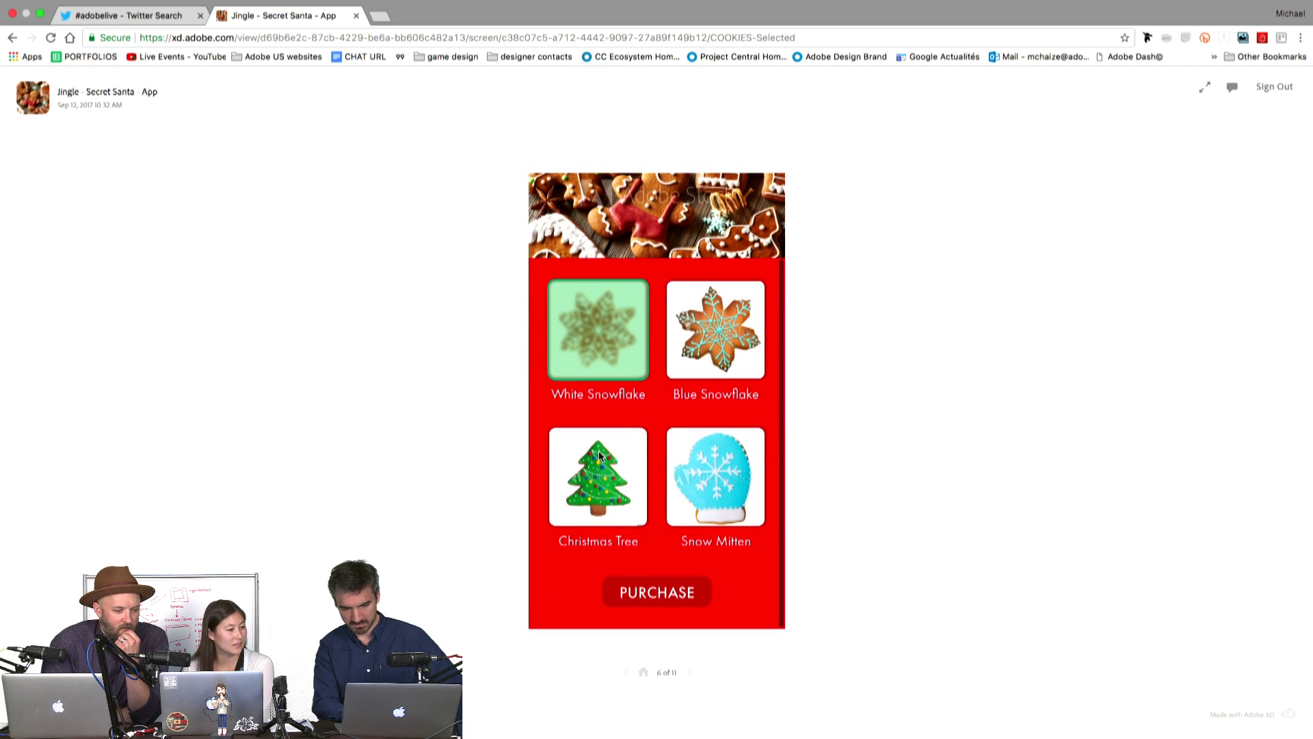
{"action": "left_click", "coordinate": [655, 605]}
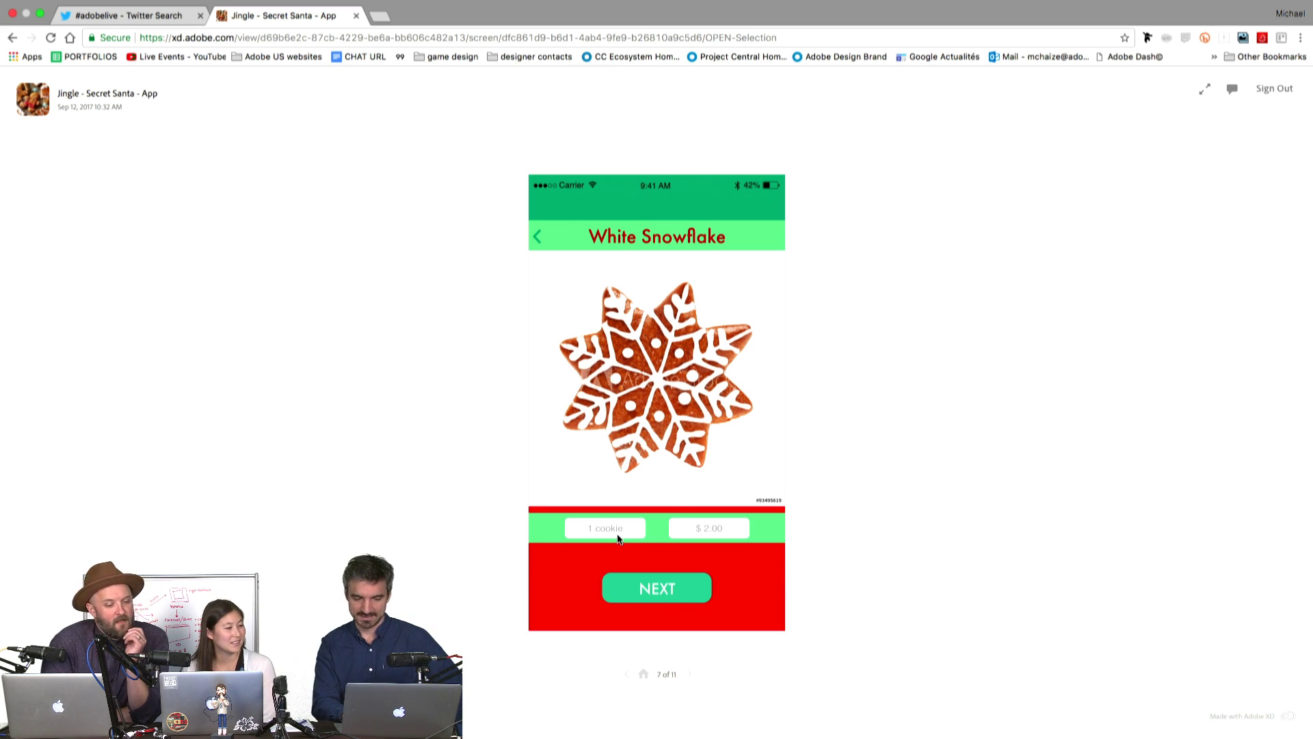
- Test the White Snowflake quantity and price fields, continue to the recipient form and step through its filled version
{"action": "left_click", "coordinate": [679, 505]}
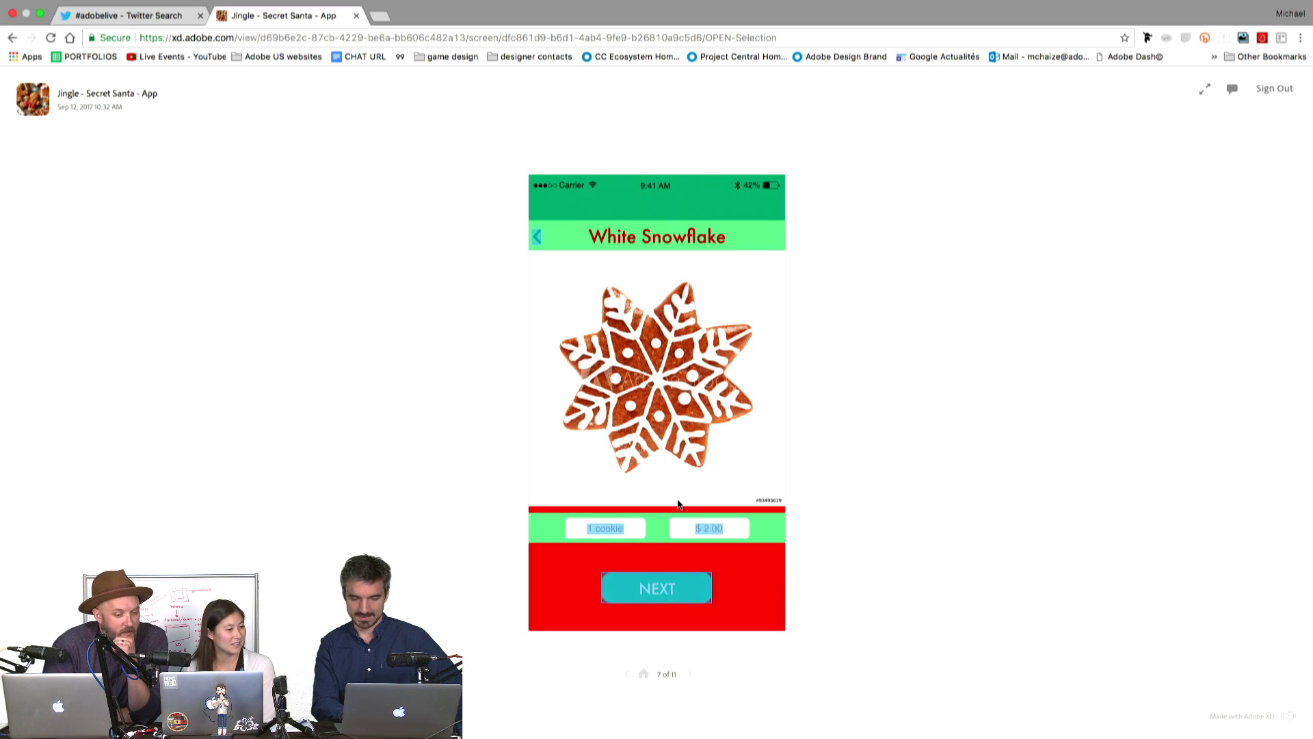
{"action": "left_click", "coordinate": [711, 530]}
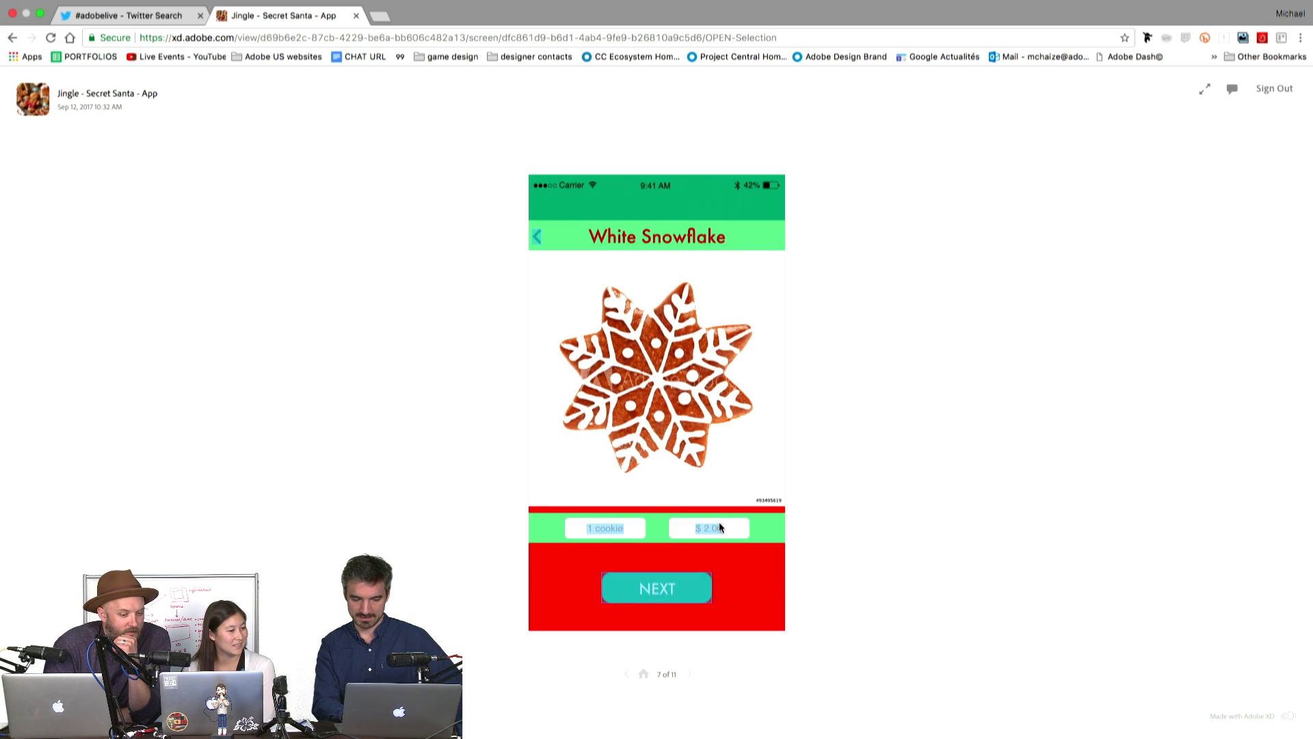
{"action": "left_click", "coordinate": [665, 590]}
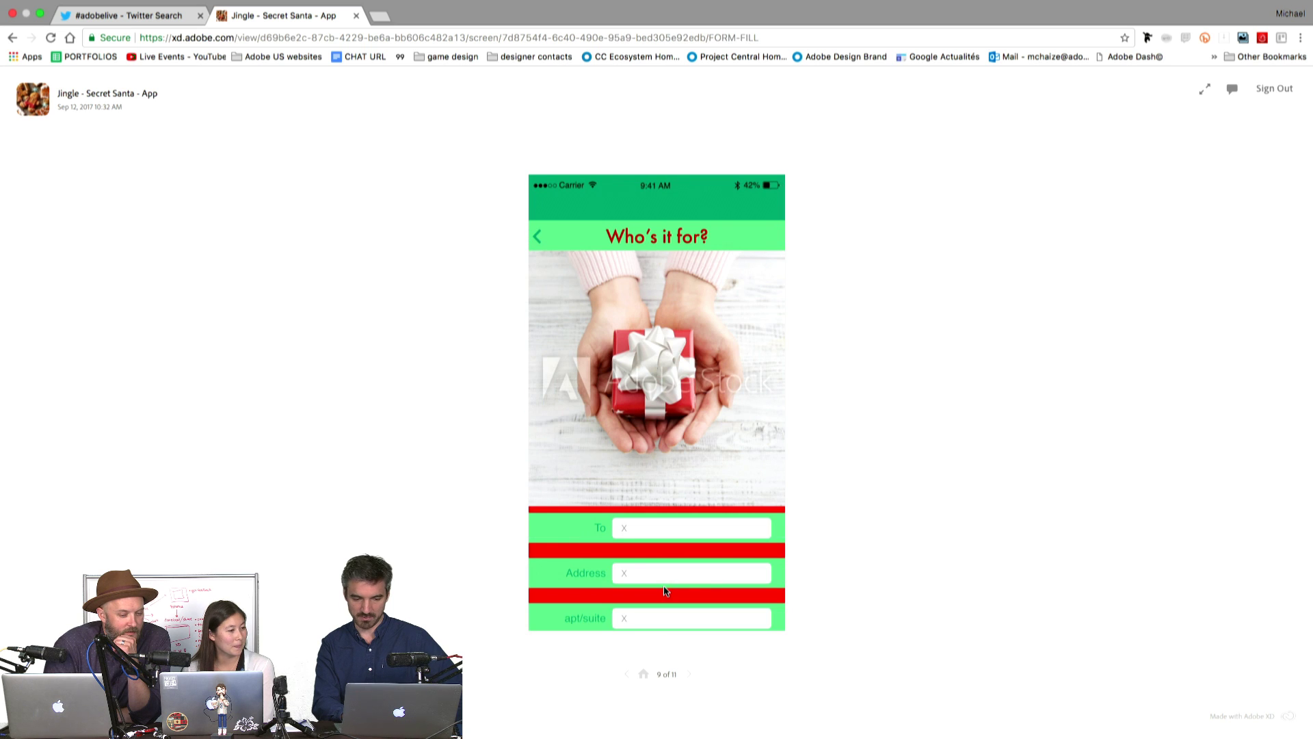
{"action": "left_click", "coordinate": [673, 527]}
{"action": "scroll", "coordinate": [694, 572], "scroll_direction": "down", "scroll_amount": 10}
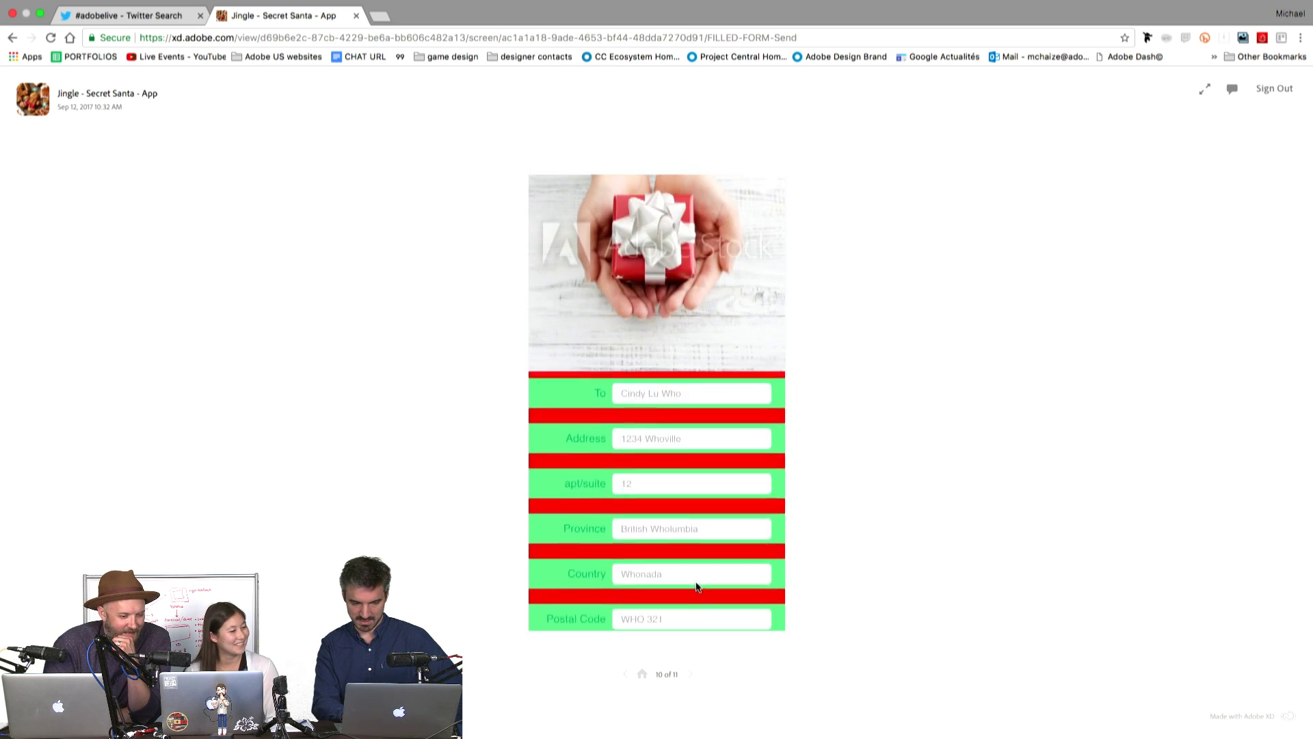
{"action": "left_click", "coordinate": [675, 597]}
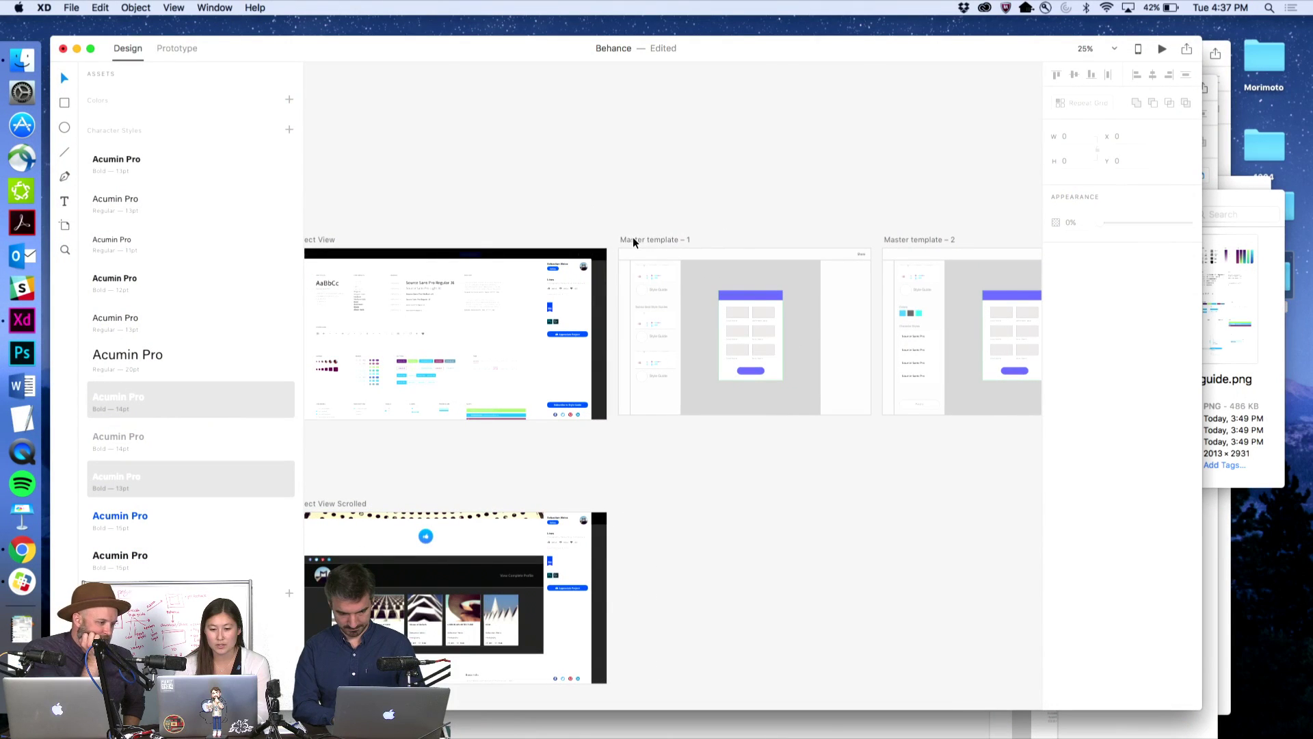
- Switch to Adobe XD, preview Behance from Master template – 1 through the subscribed style guide and color-version thumbnails, and close the preview
{"action": "left_click", "coordinate": [633, 239]}
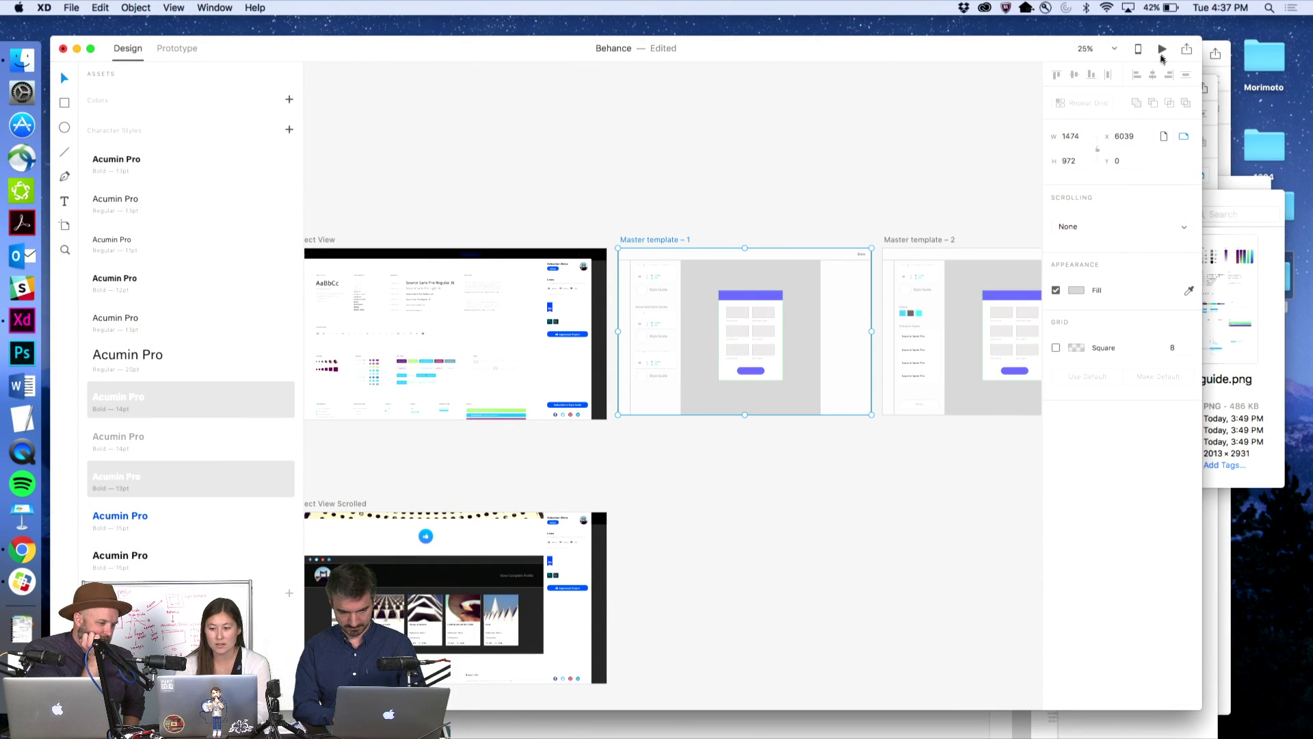
{"action": "left_click", "coordinate": [1162, 50]}
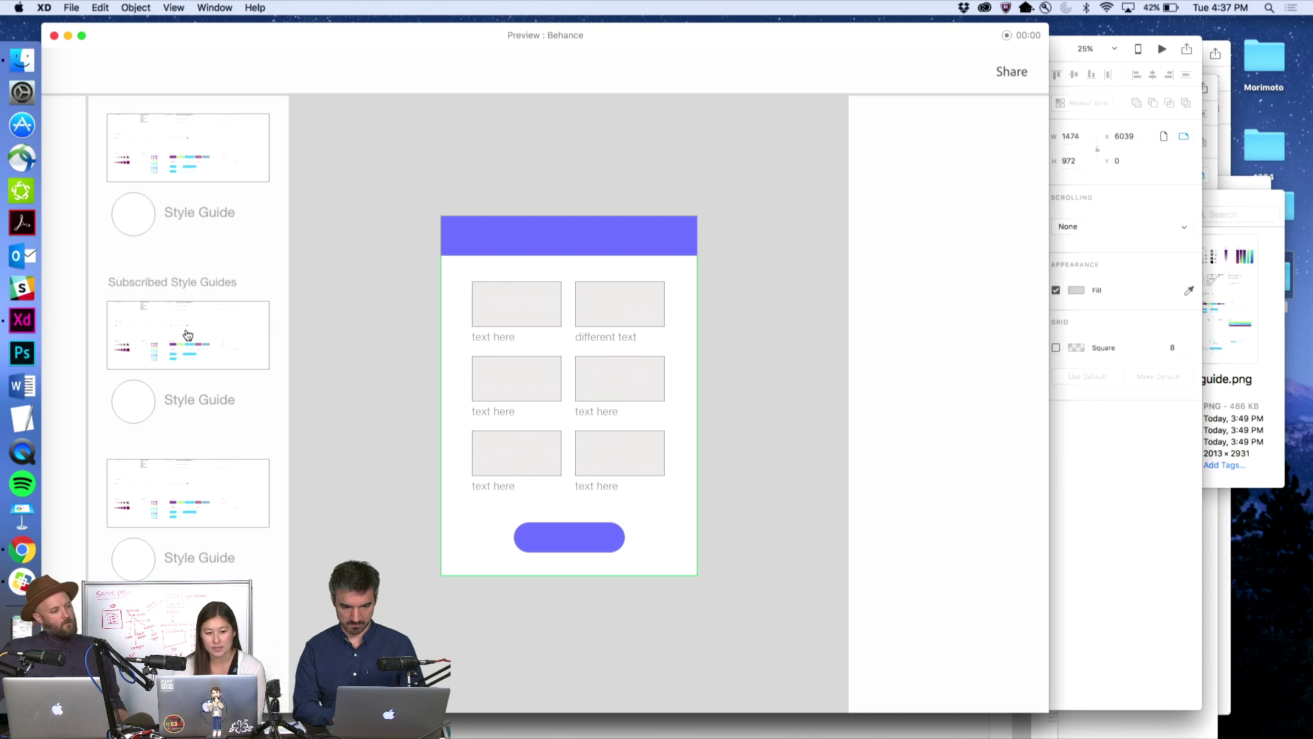
{"action": "left_click", "coordinate": [187, 334]}
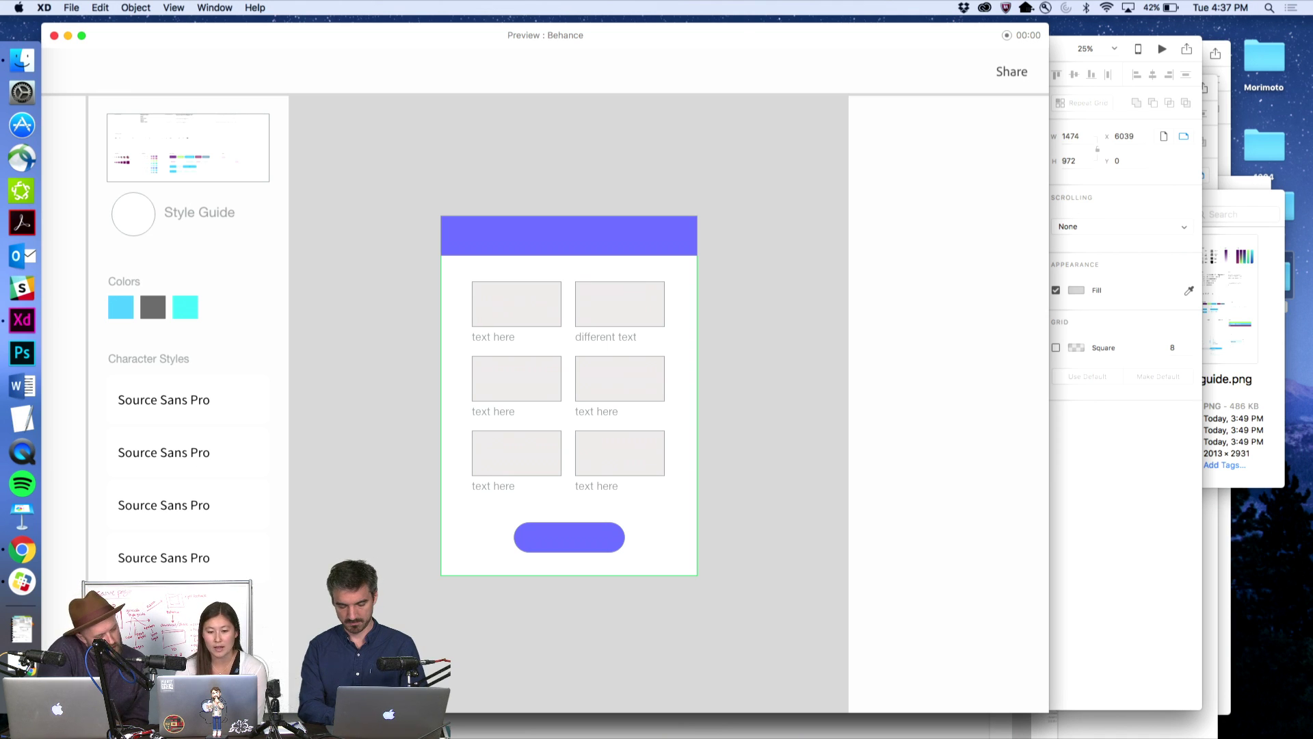
{"action": "key", "text": "Right"}
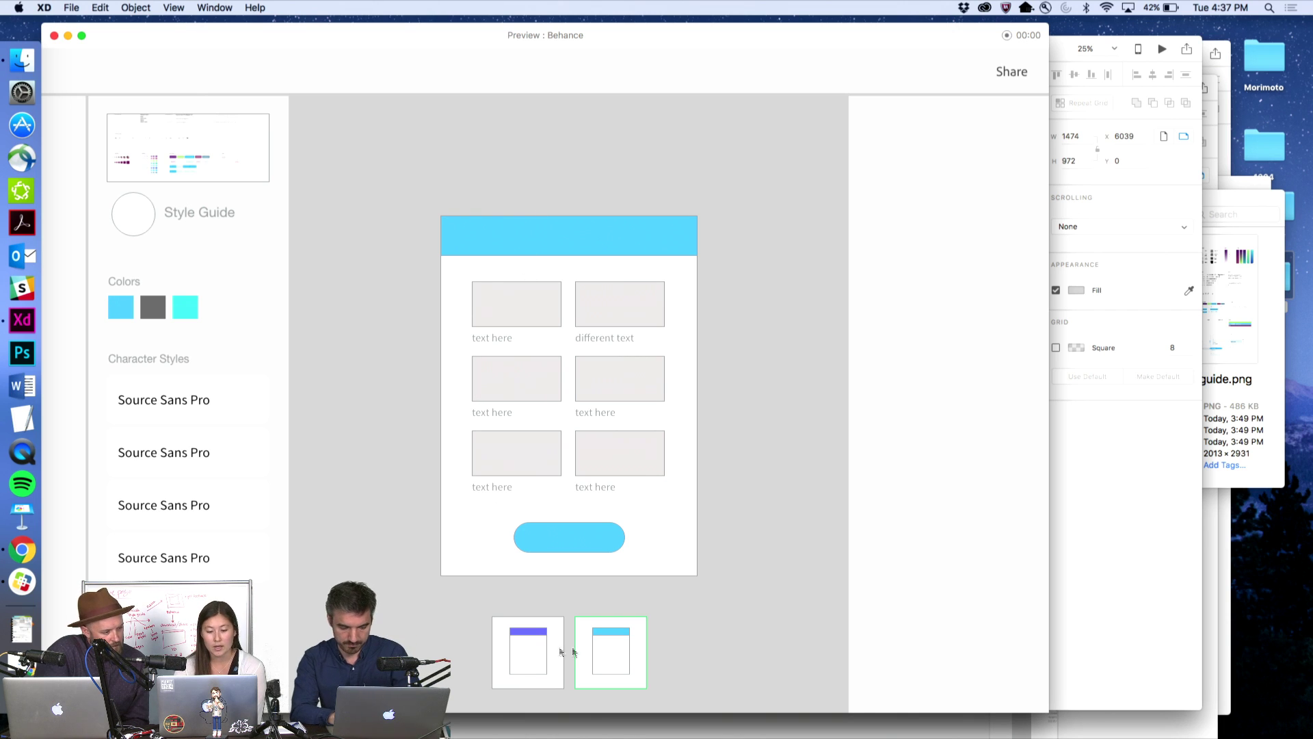
{"action": "left_click", "coordinate": [526, 652]}
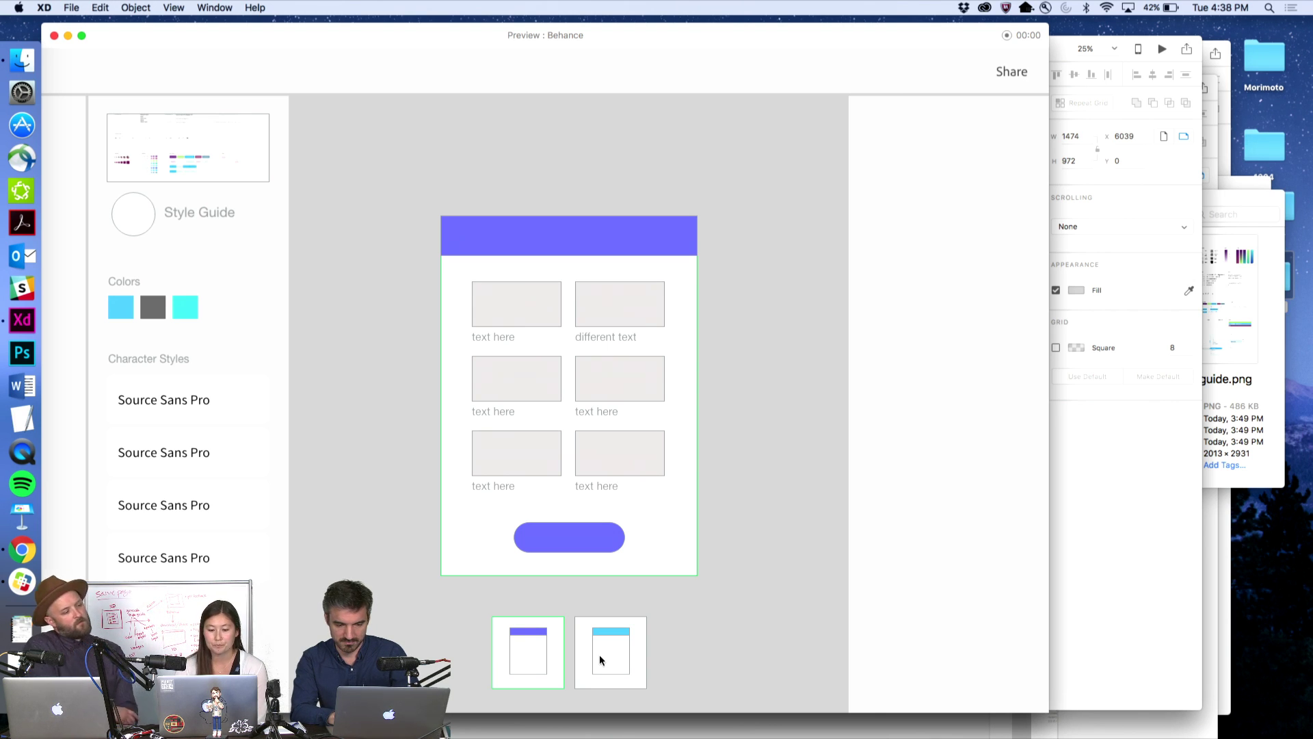
{"action": "left_click", "coordinate": [54, 36]}
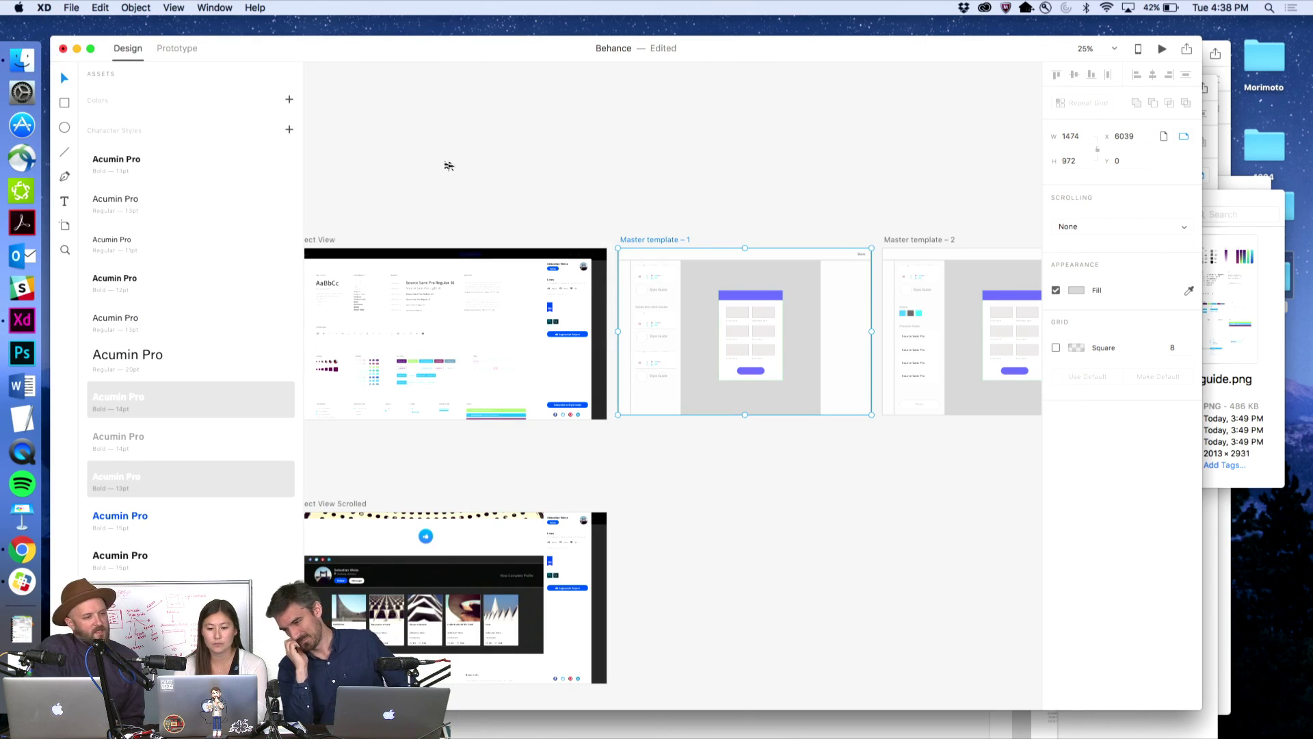
- Inspect the Master template – 3 and Master template – 4 artboards up close in the Behance document
{"action": "left_click", "coordinate": [451, 165]}
{"action": "scroll", "coordinate": [581, 185], "scroll_direction": "right", "scroll_amount": 5}
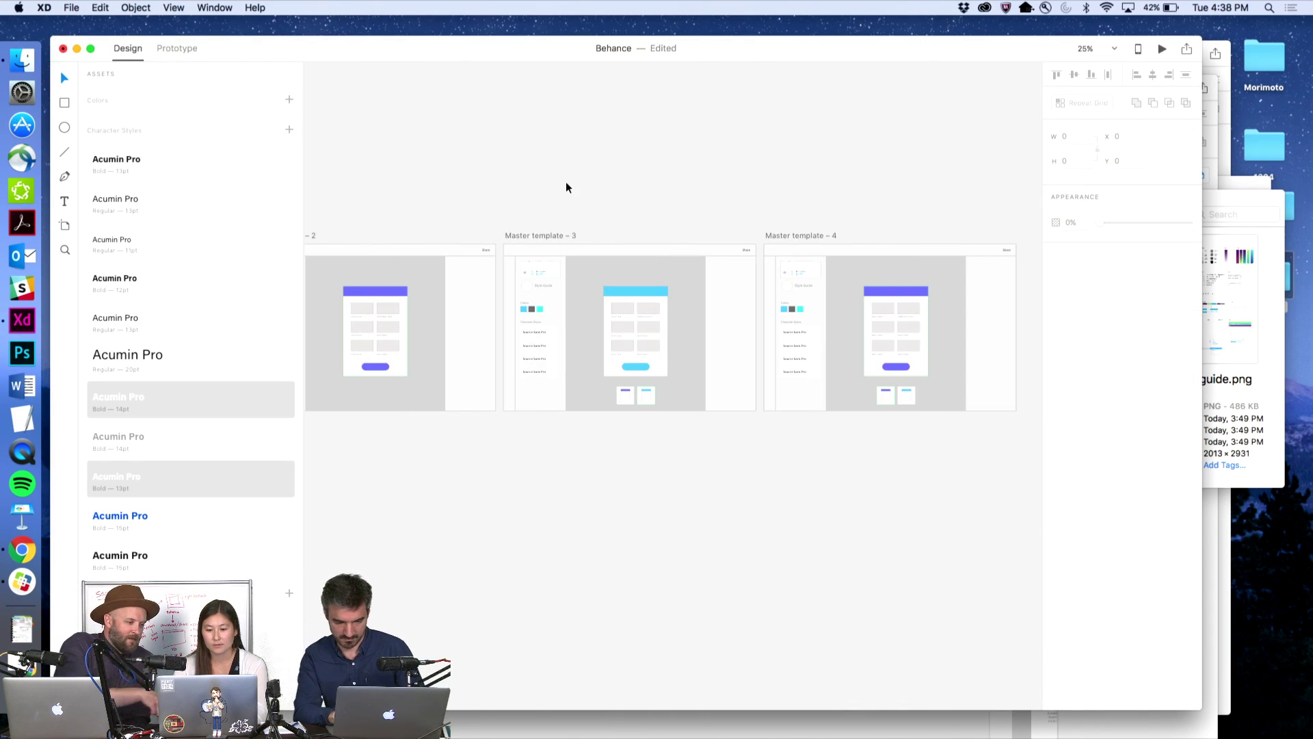
{"action": "key", "text": "z"}
{"action": "left_click_drag", "start_coordinate": [501, 219], "coordinate": [773, 440]}
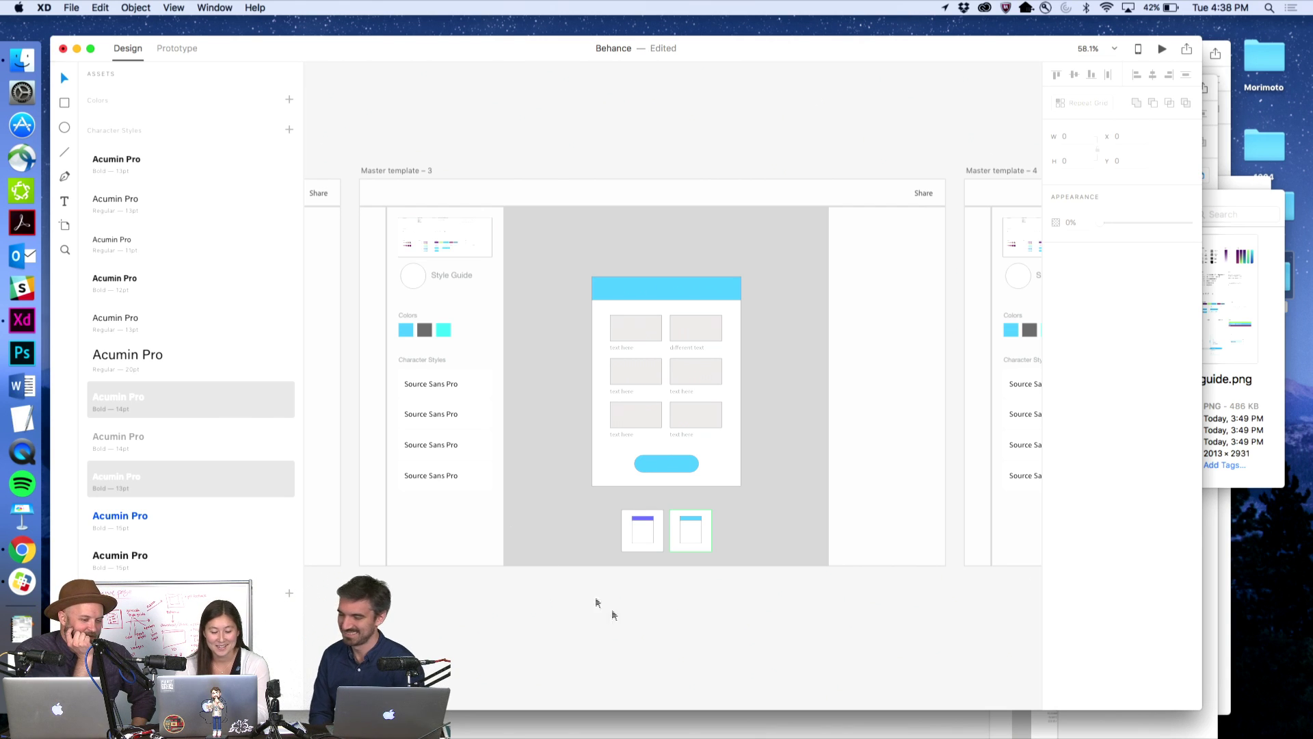
{"action": "scroll", "coordinate": [634, 171], "scroll_direction": "right", "scroll_amount": 8}
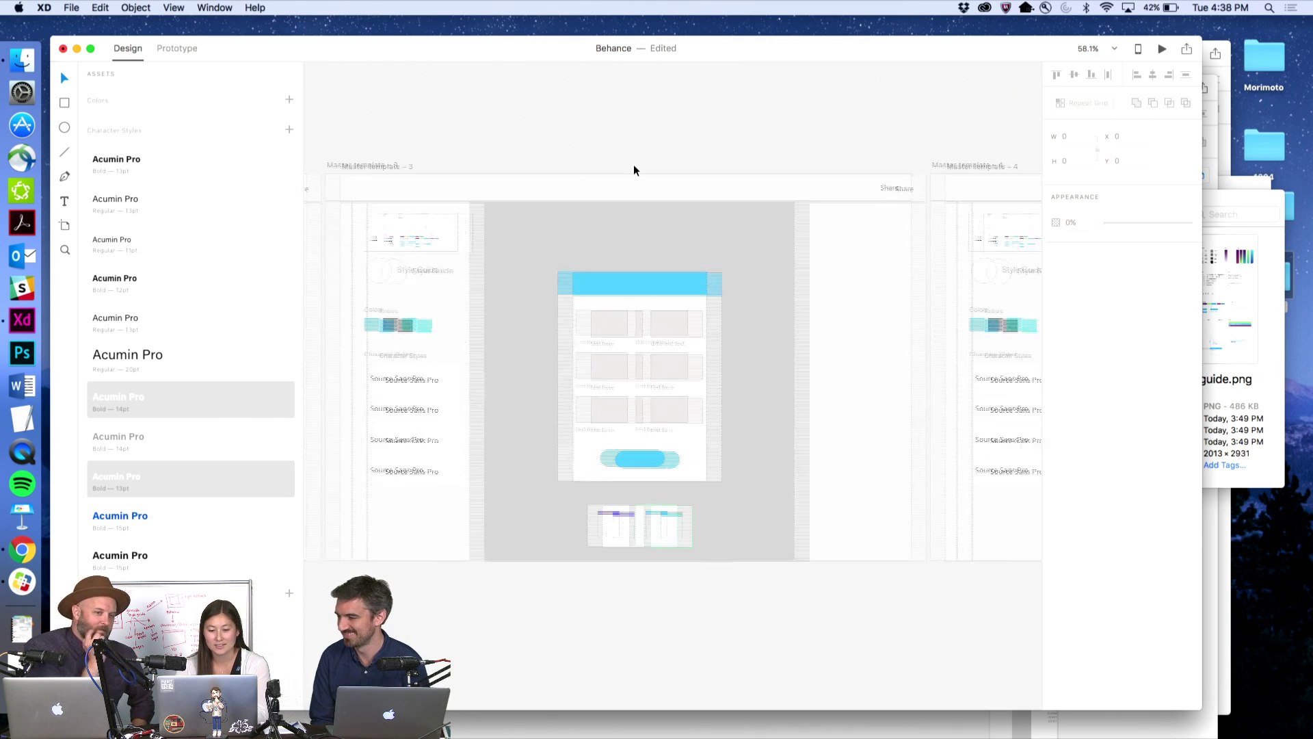
{"action": "scroll", "coordinate": [634, 170], "scroll_direction": "right", "scroll_amount": 6}
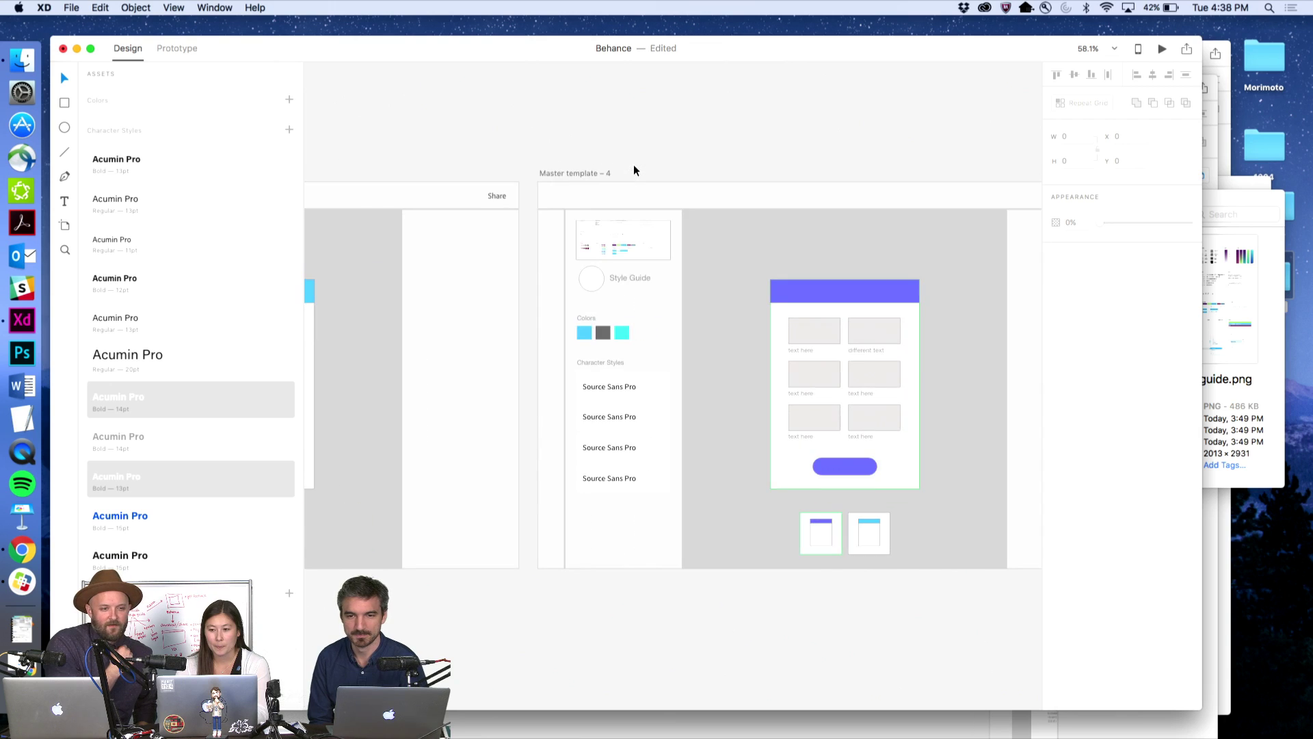
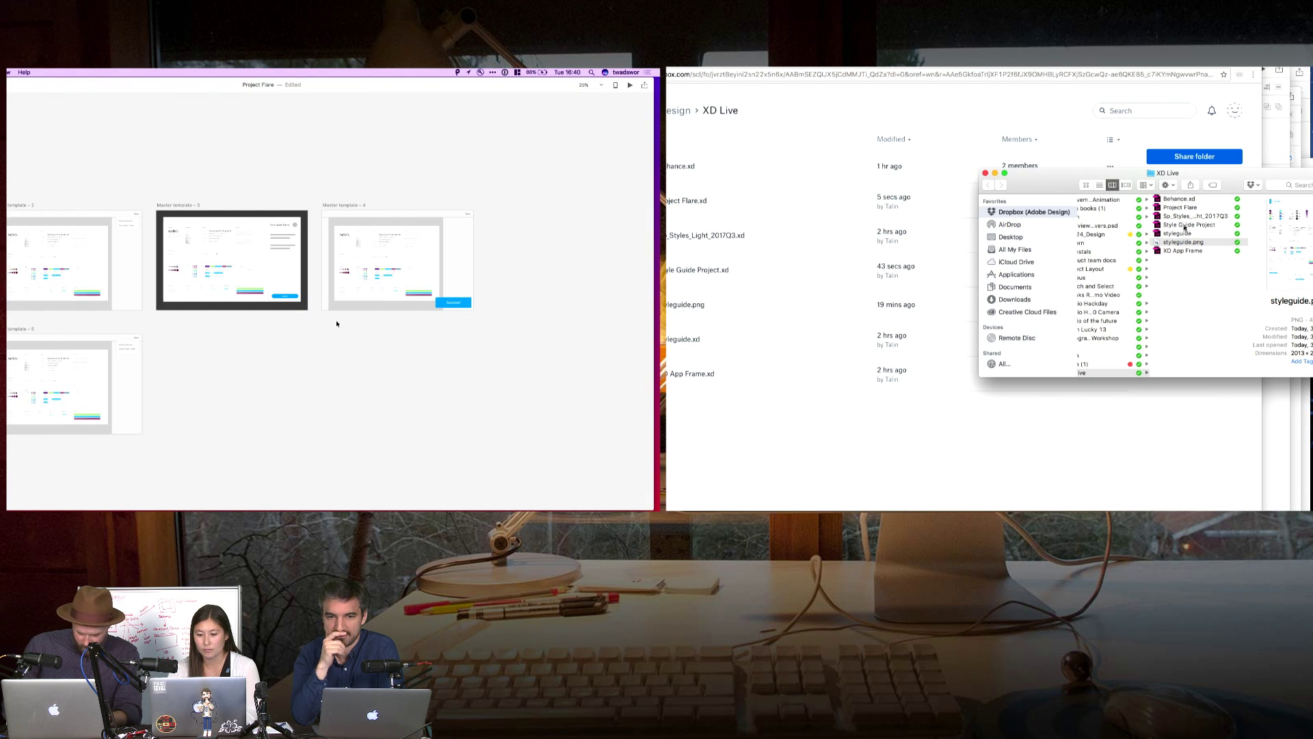
- Bring up Master template – 1 in Project Flare, check the files in the Dropbox XD Live folder and close its window
{"action": "scroll", "coordinate": [337, 324], "scroll_direction": "left", "scroll_amount": 3}
{"action": "scroll", "coordinate": [356, 322], "scroll_direction": "up", "scroll_amount": 3}
{"action": "scroll", "coordinate": [375, 321], "scroll_direction": "left", "scroll_amount": 3}
{"action": "left_click", "coordinate": [1179, 199]}
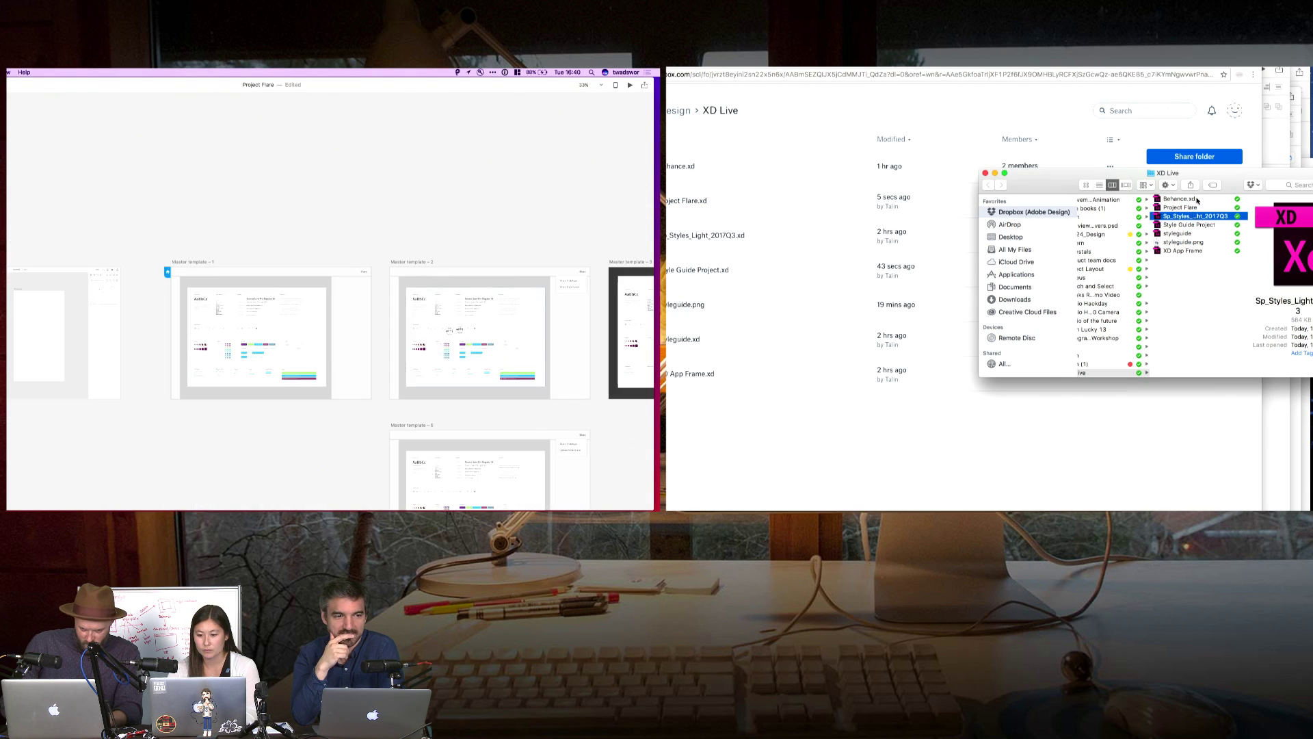
{"action": "left_click", "coordinate": [985, 174]}
- Add a text label in Adobe Clean above Master template – 1 in Project Flare, and open the Behance Workflow file
{"action": "left_click", "coordinate": [171, 240]}
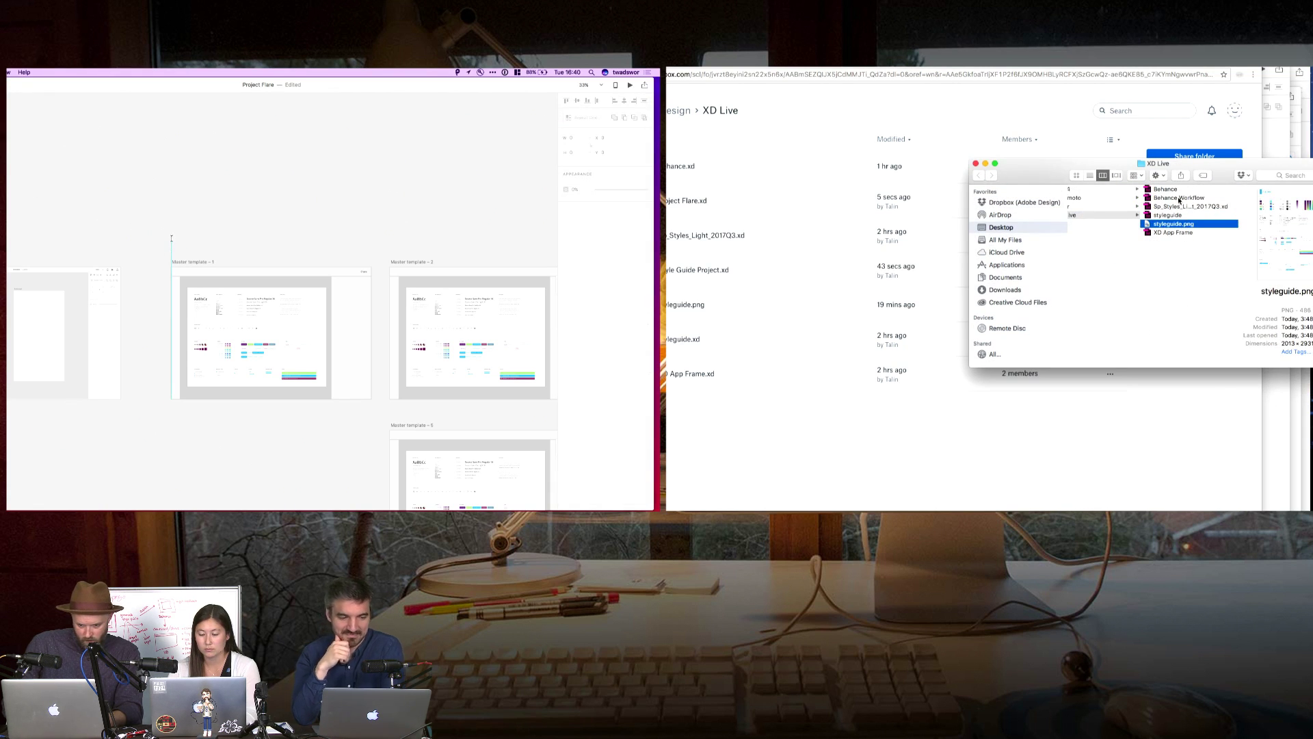
{"action": "left_click", "coordinate": [1180, 198]}
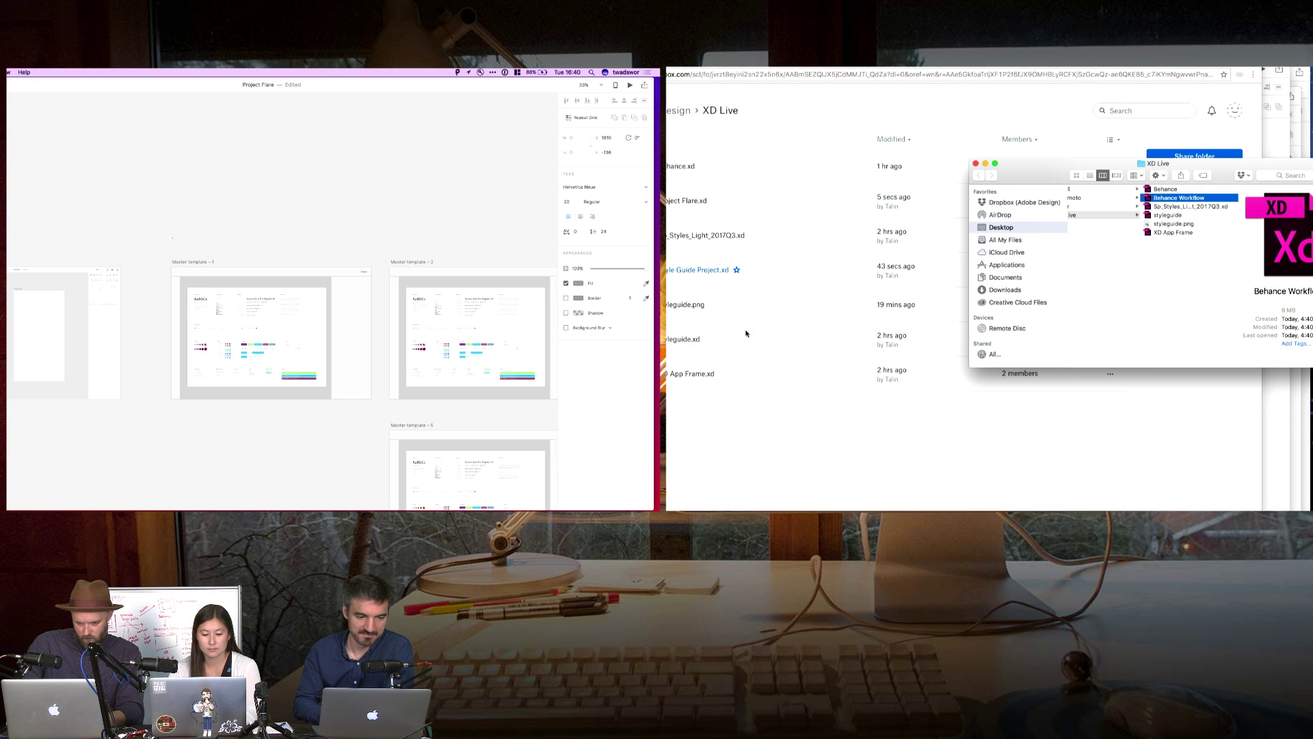
{"action": "type", "text": "Hello"}
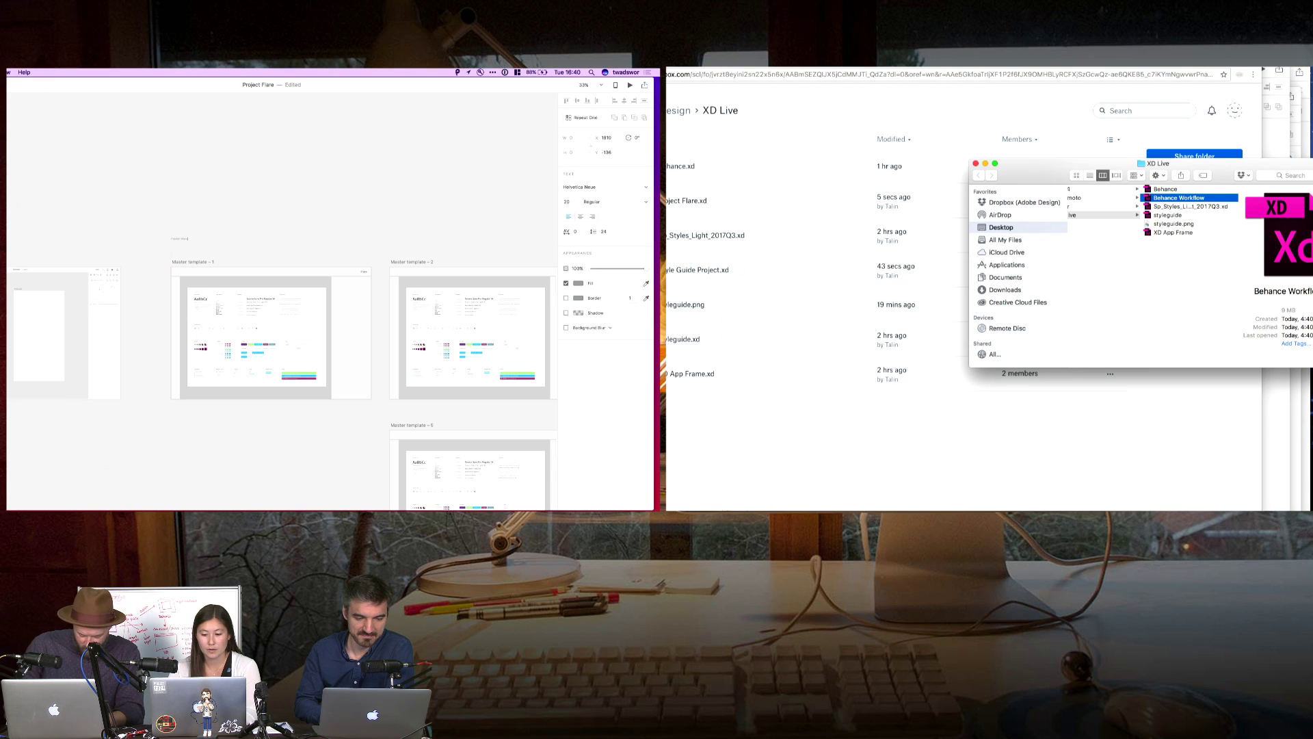
{"action": "key", "text": "super+a"}
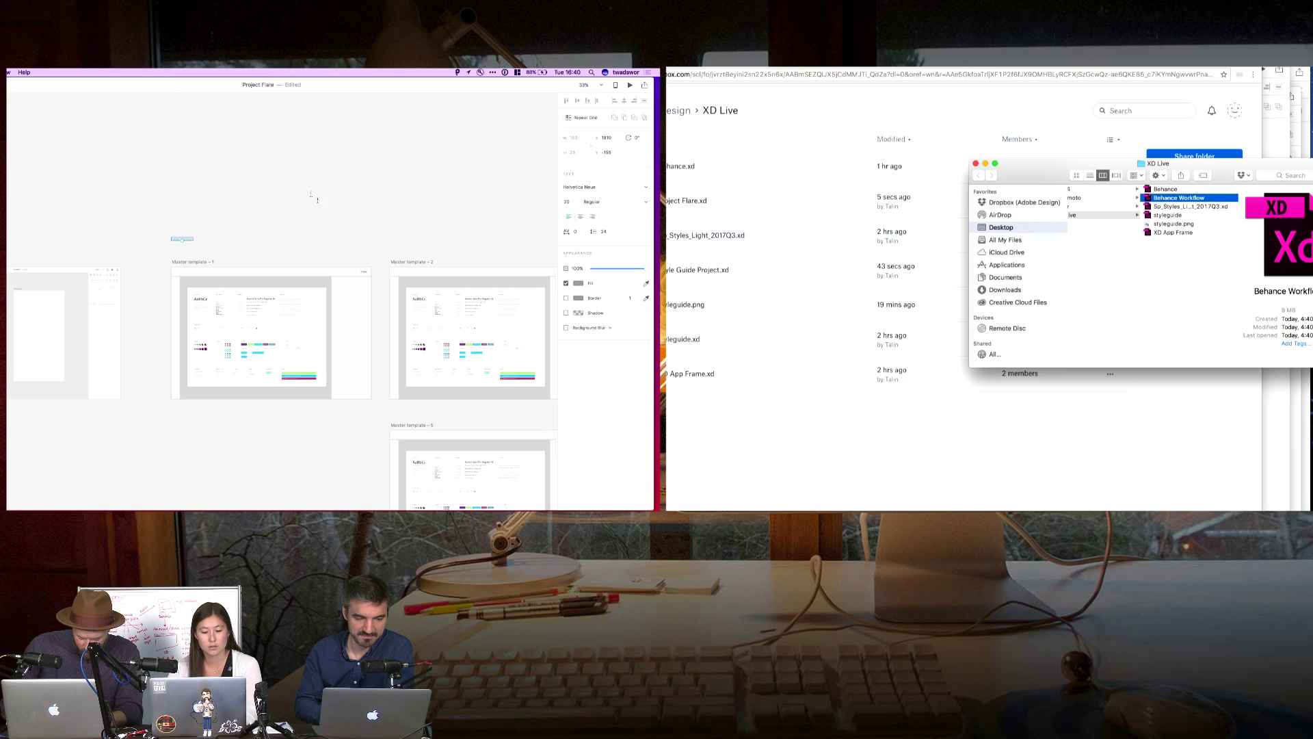
{"action": "key", "text": "super+o"}
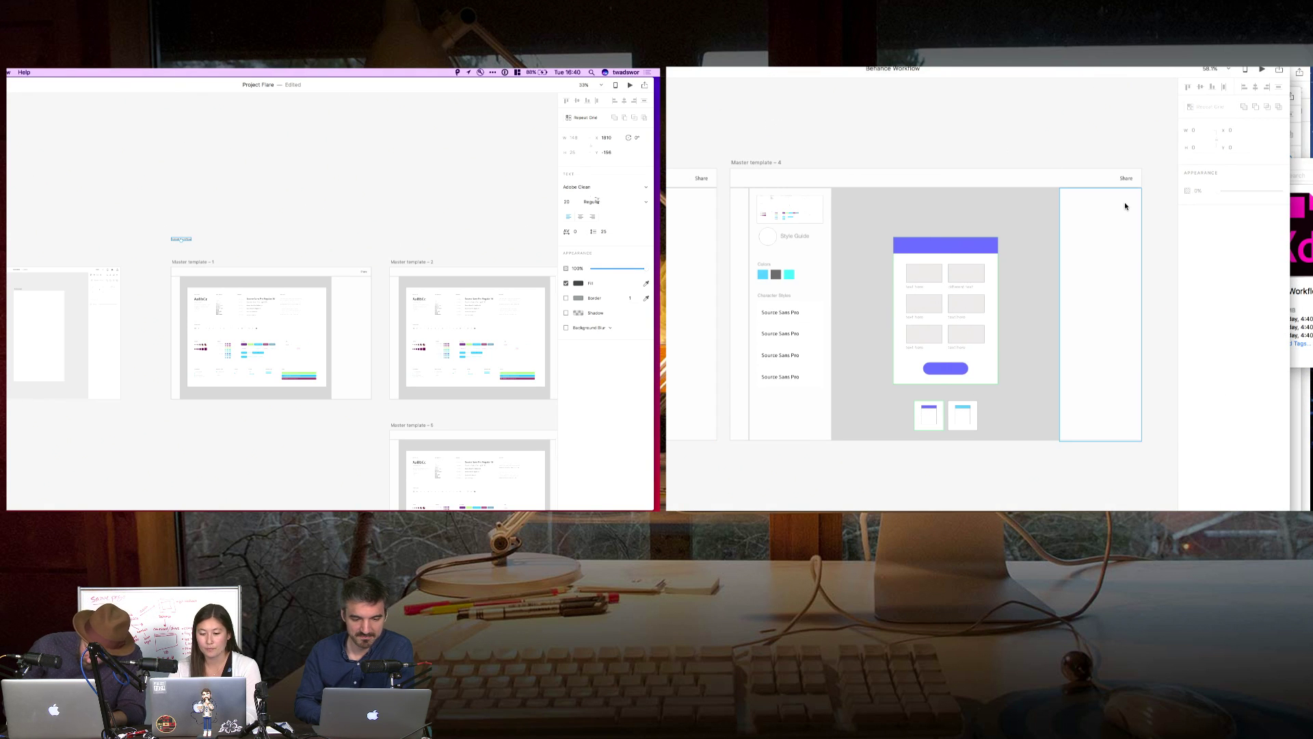
- Enlarge the text label above Master template – 1 in Project Flare to font size 70
{"action": "left_click", "coordinate": [566, 202]}
{"action": "key", "text": "shift+Up"}
{"action": "key", "text": "shift+Up"}
{"action": "key", "text": "shift+Up"}
{"action": "key", "text": "shift+Up"}
{"action": "key", "text": "shift+Up"}
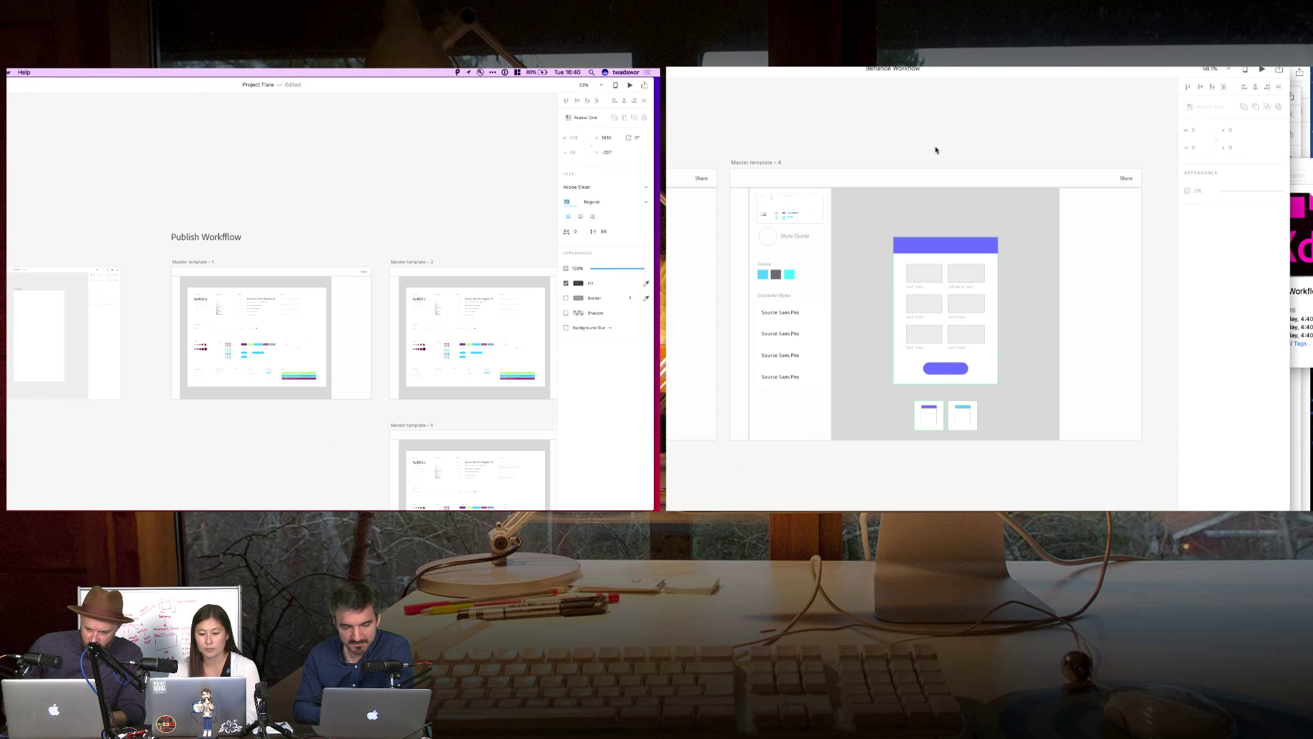
- Correct the label's wording to Publish Workflow and move it slightly closer to the Master template – 1 artboard
{"action": "left_click", "coordinate": [110, 207]}
{"action": "left_click", "coordinate": [226, 237]}
{"action": "double_click", "coordinate": [226, 237]}
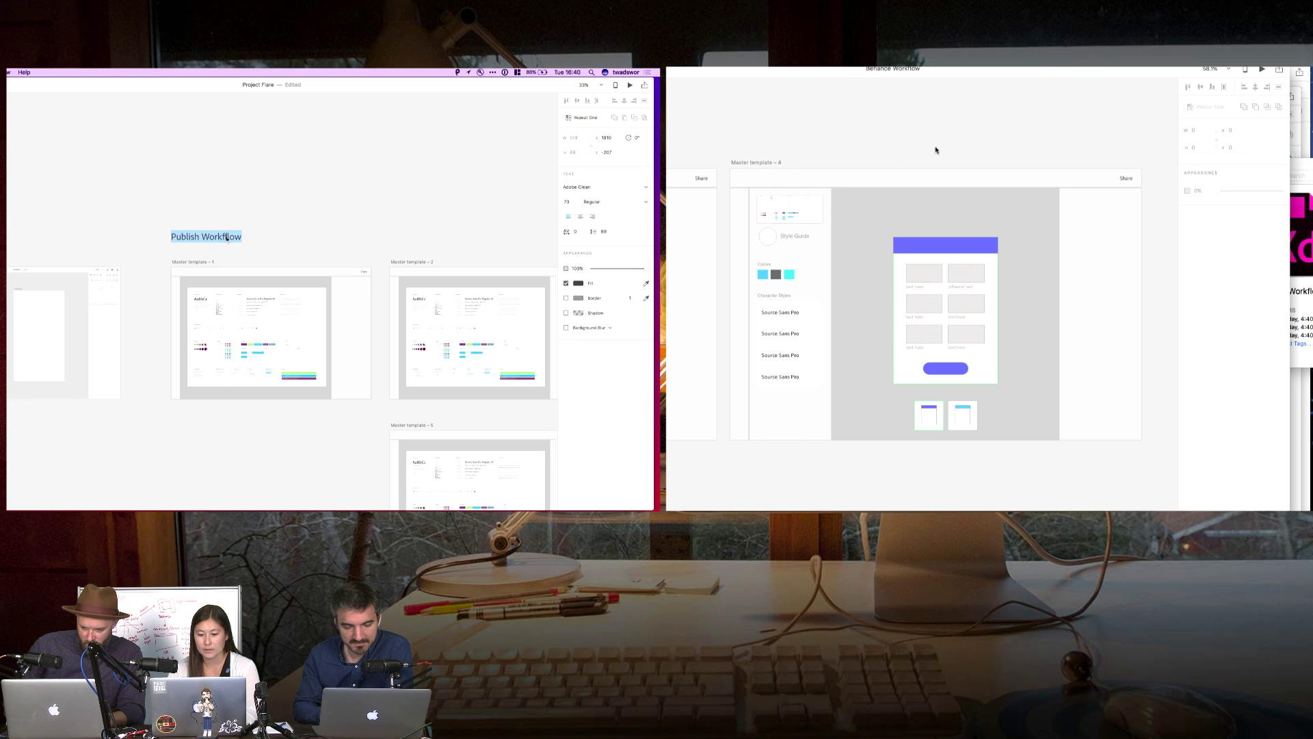
{"action": "left_click", "coordinate": [227, 236]}
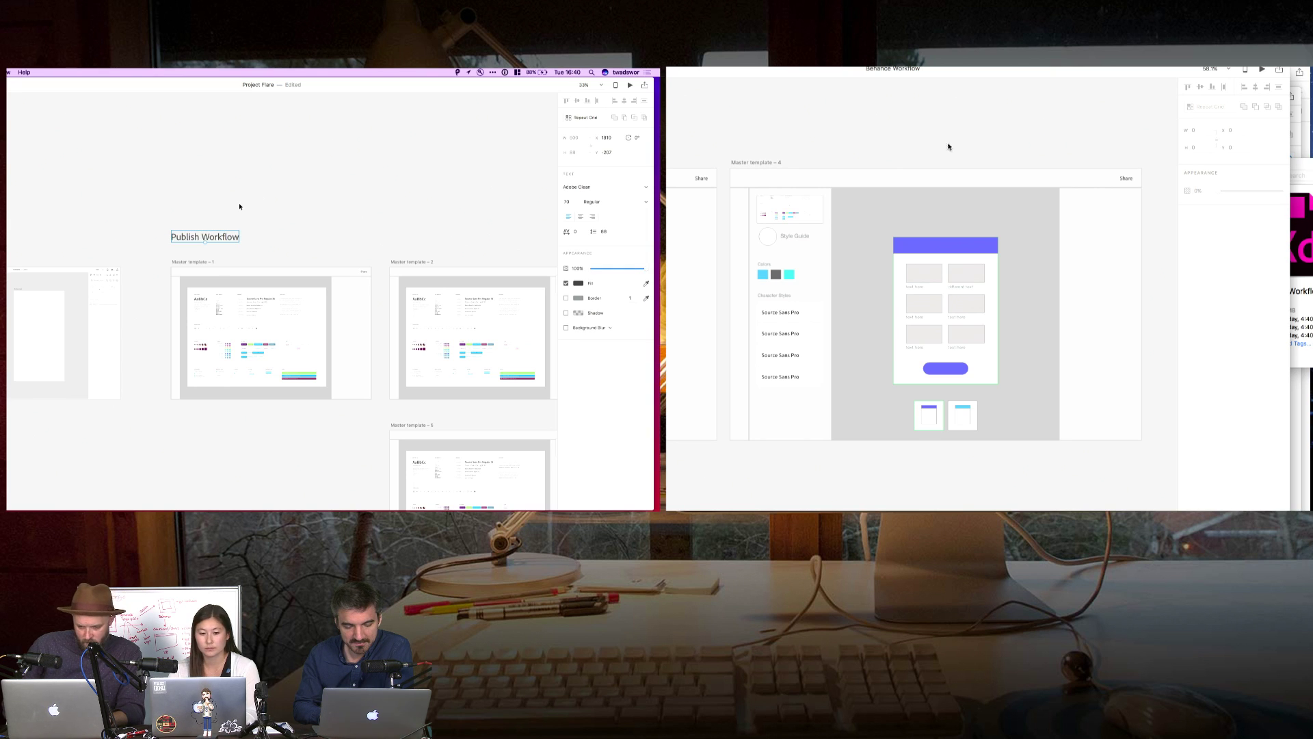
{"action": "left_click", "coordinate": [199, 216]}
{"action": "left_click_drag", "start_coordinate": [195, 236], "coordinate": [196, 241]}
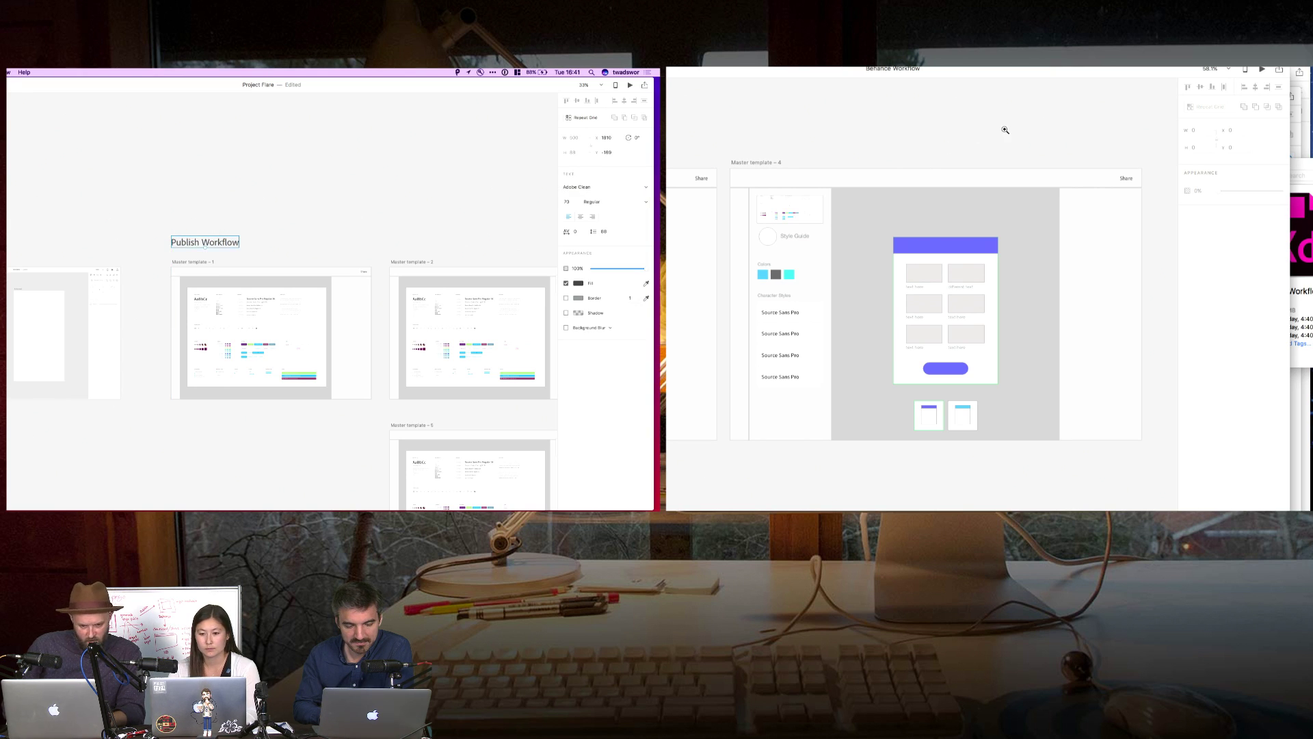
- Duplicate the Publish Workflow label below the existing artboards, reword the copy as Subscribe Workflow, and save the file
{"action": "left_click", "coordinate": [88, 167]}
{"action": "scroll", "coordinate": [89, 174], "scroll_direction": "right", "scroll_amount": 3}
{"action": "scroll", "coordinate": [89, 175], "scroll_direction": "down", "scroll_amount": 1}
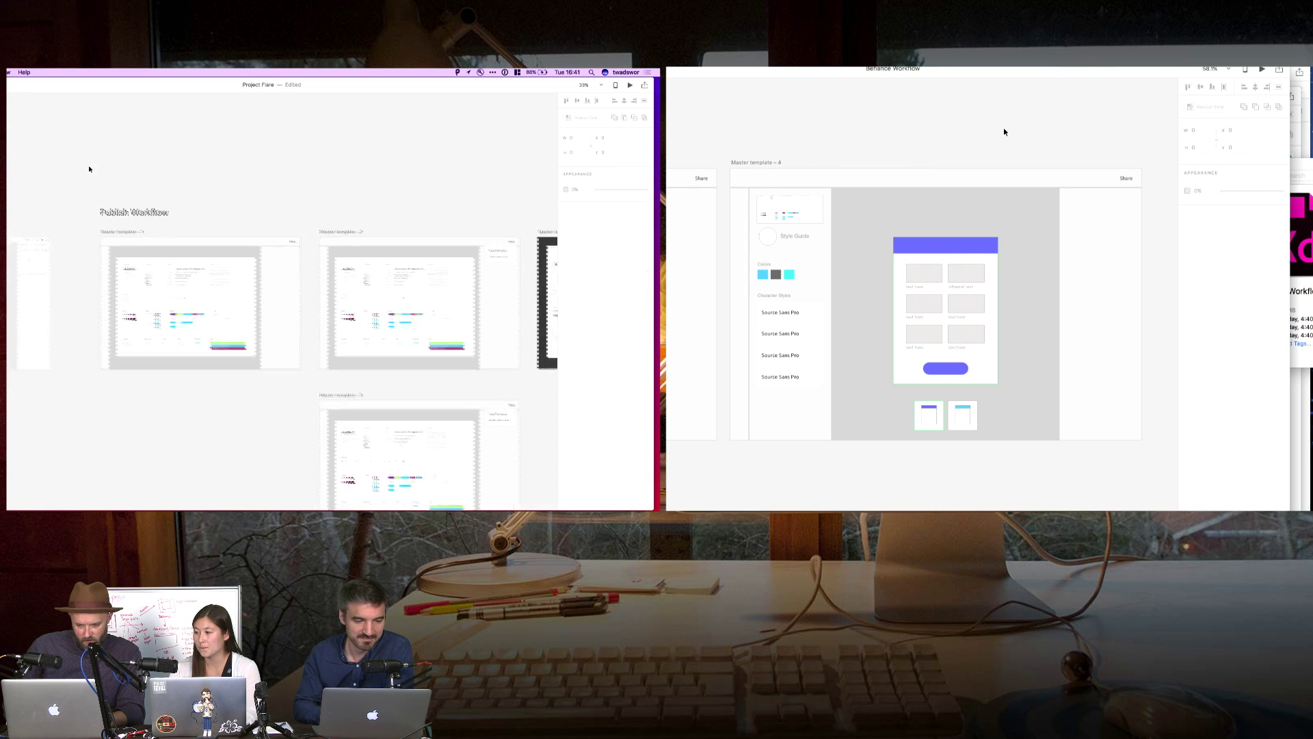
{"action": "scroll", "coordinate": [90, 182], "scroll_direction": "down", "scroll_amount": 3}
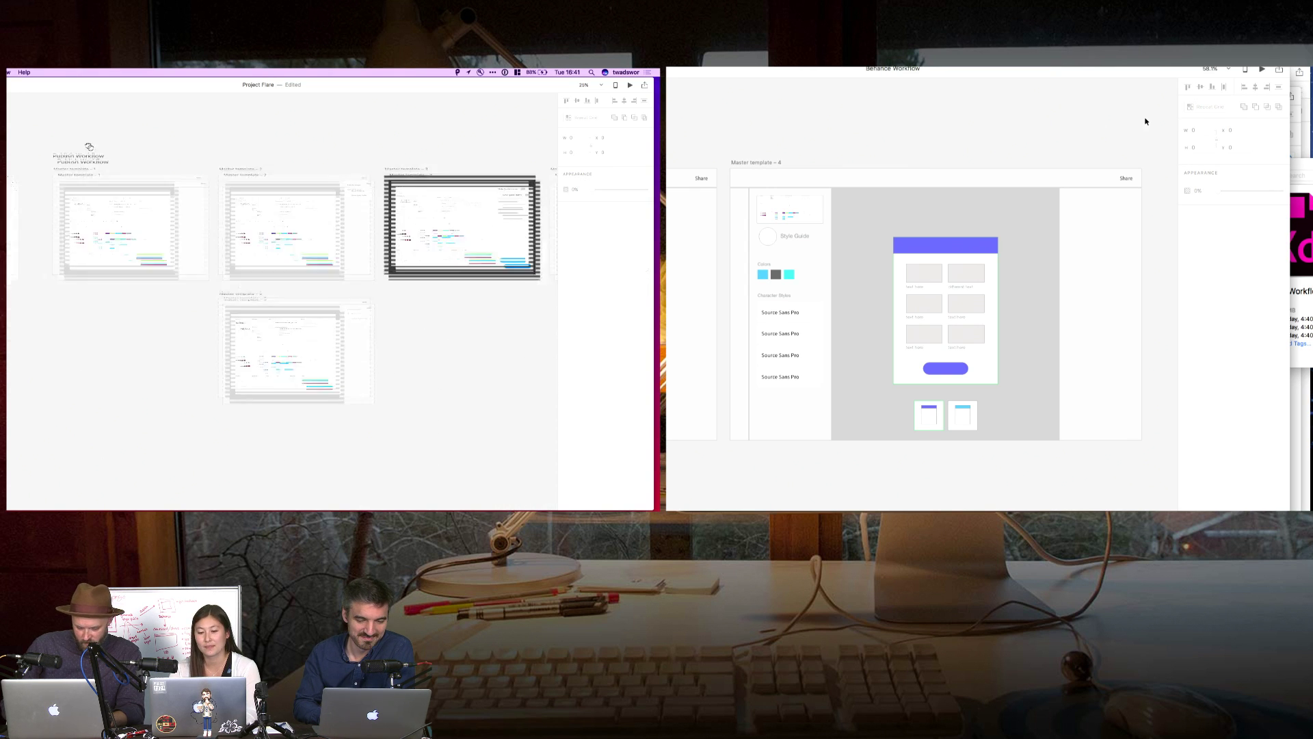
{"action": "left_click", "coordinate": [83, 139]}
{"action": "left_click_drag", "start_coordinate": [83, 139], "coordinate": [89, 425]}
{"action": "double_click", "coordinate": [89, 425]}
{"action": "key", "text": "BackSpace"}
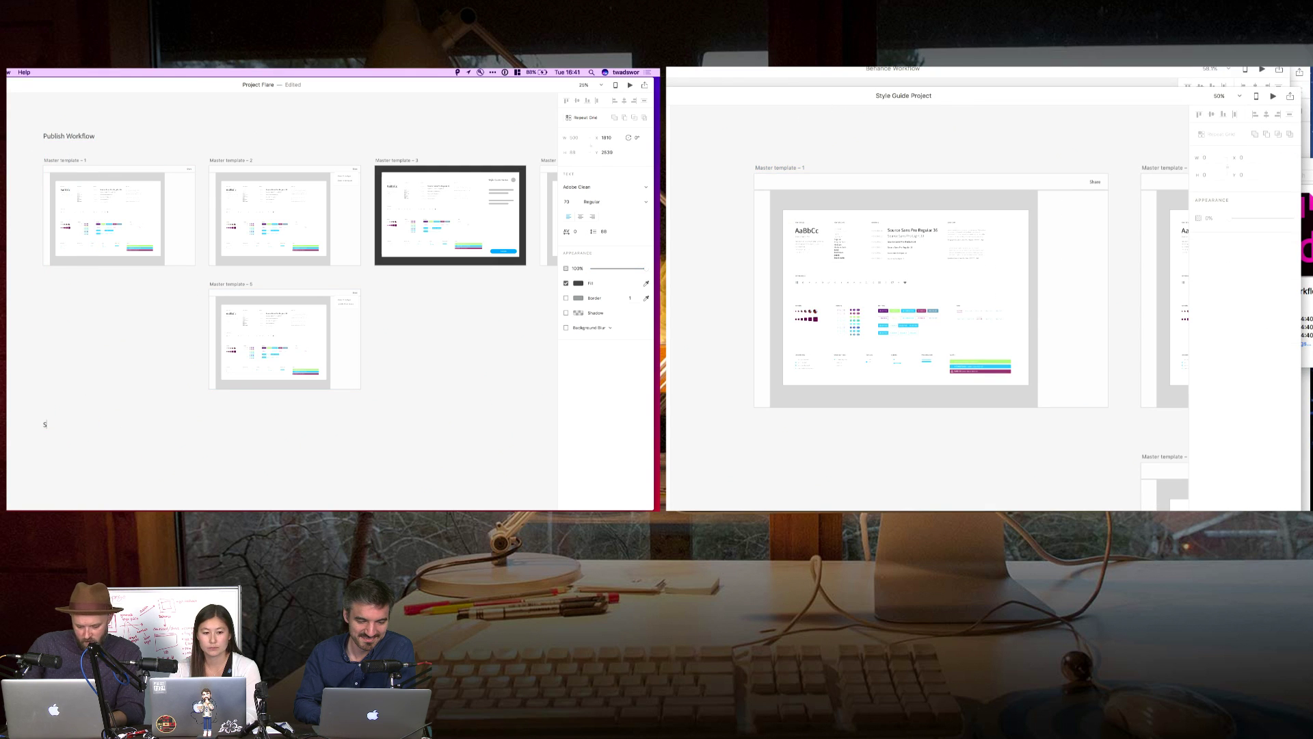
{"action": "type", "text": "Subscribe Work"}
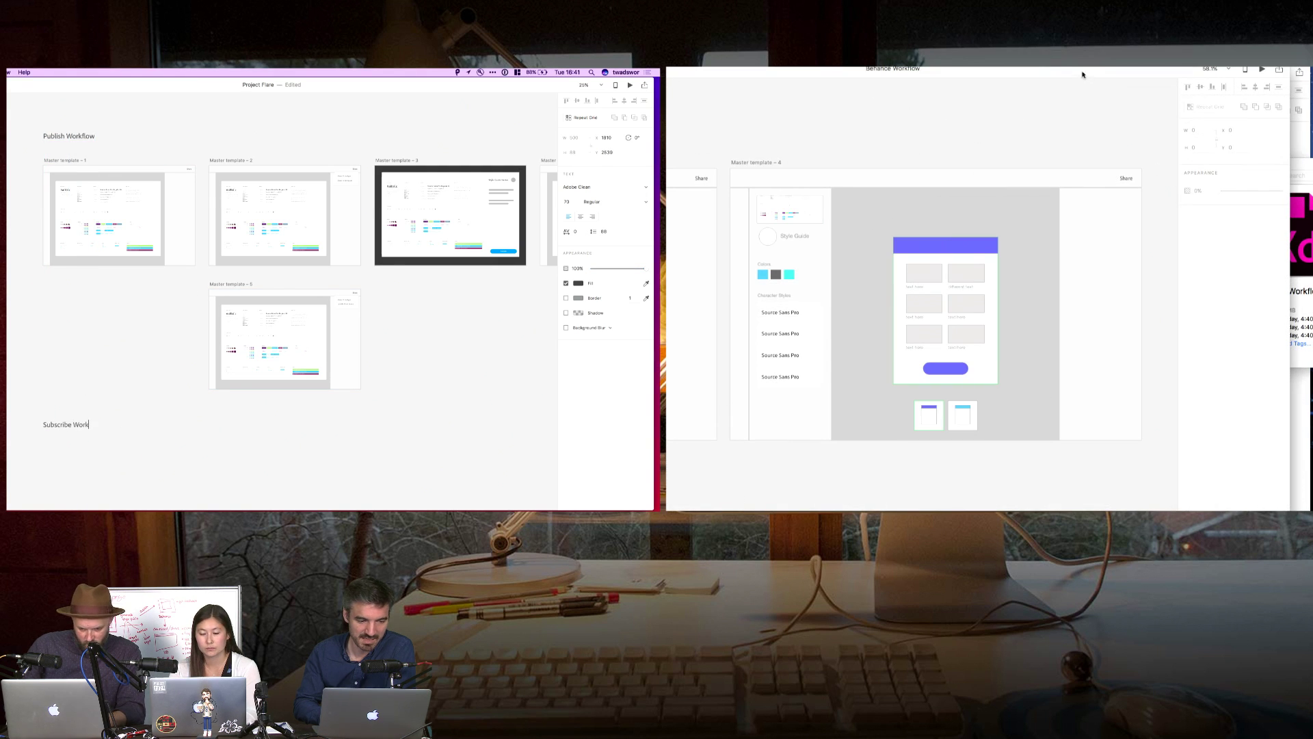
{"action": "type", "text": "flow"}
{"action": "left_click", "coordinate": [109, 406]}
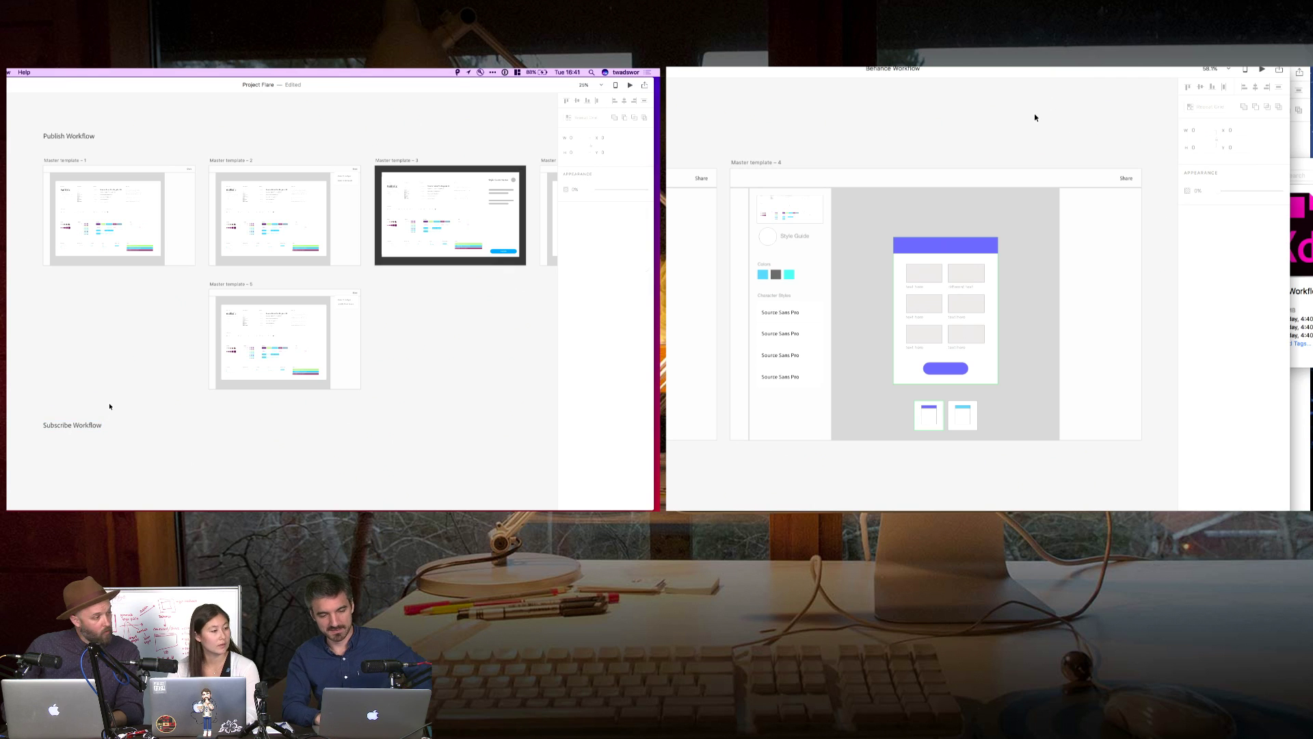
{"action": "scroll", "coordinate": [110, 407], "scroll_direction": "down", "scroll_amount": 4}
{"action": "scroll", "coordinate": [110, 406], "scroll_direction": "up", "scroll_amount": 1}
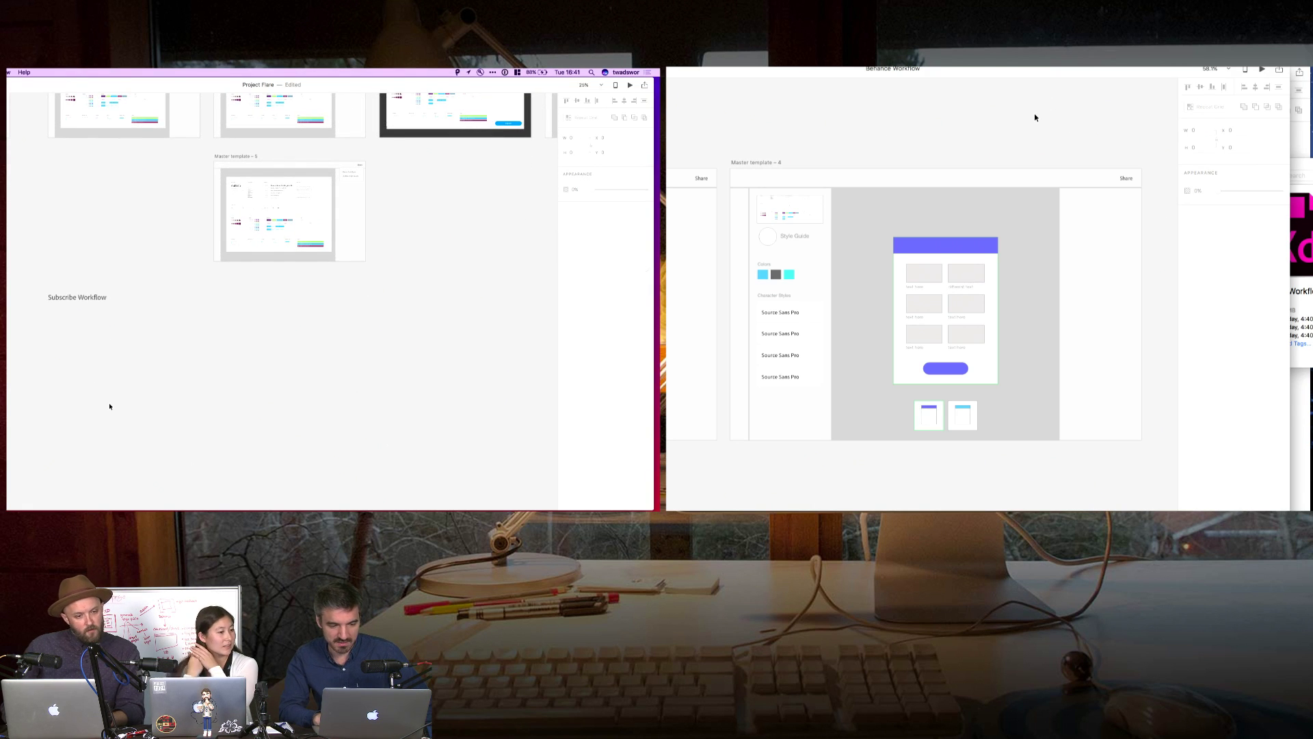
{"action": "key", "text": "super+s"}
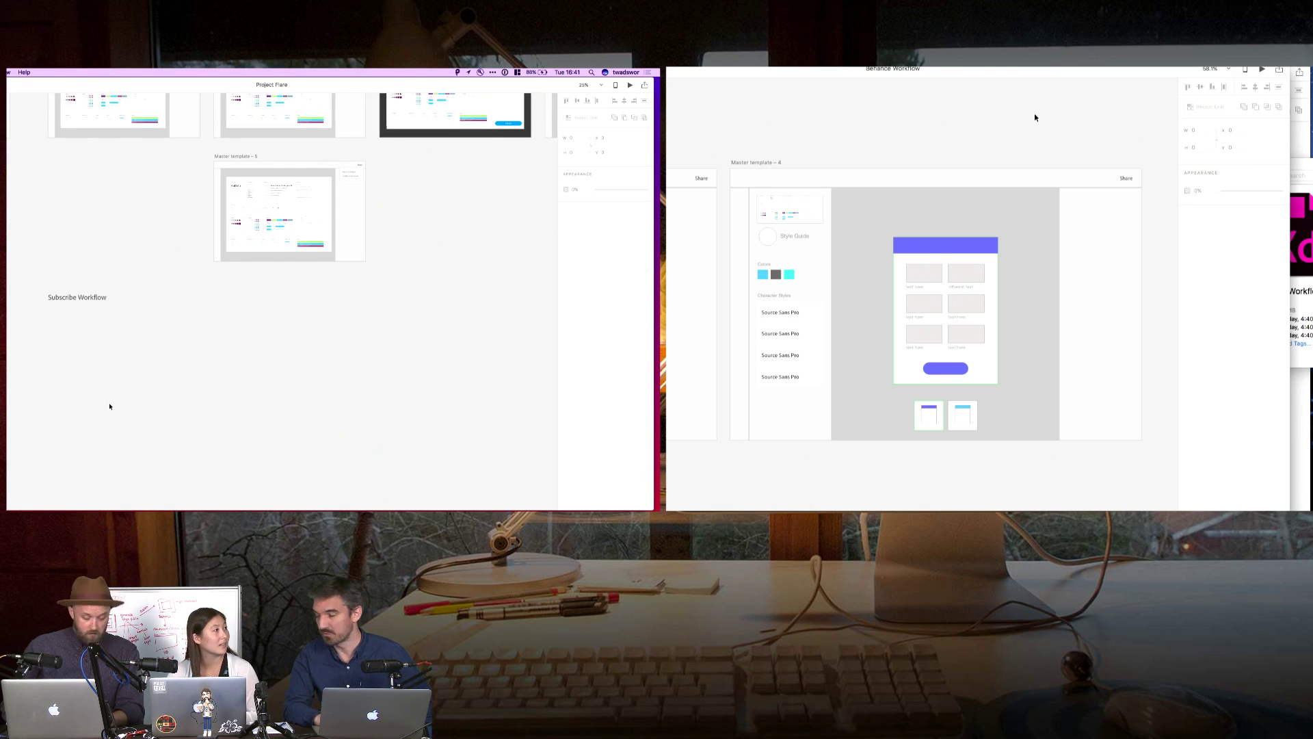
- Switch to Chrome, bring up the shared Hair Therapy prototype and page back and forth through its mood screens
{"action": "key", "text": "super+Tab"}
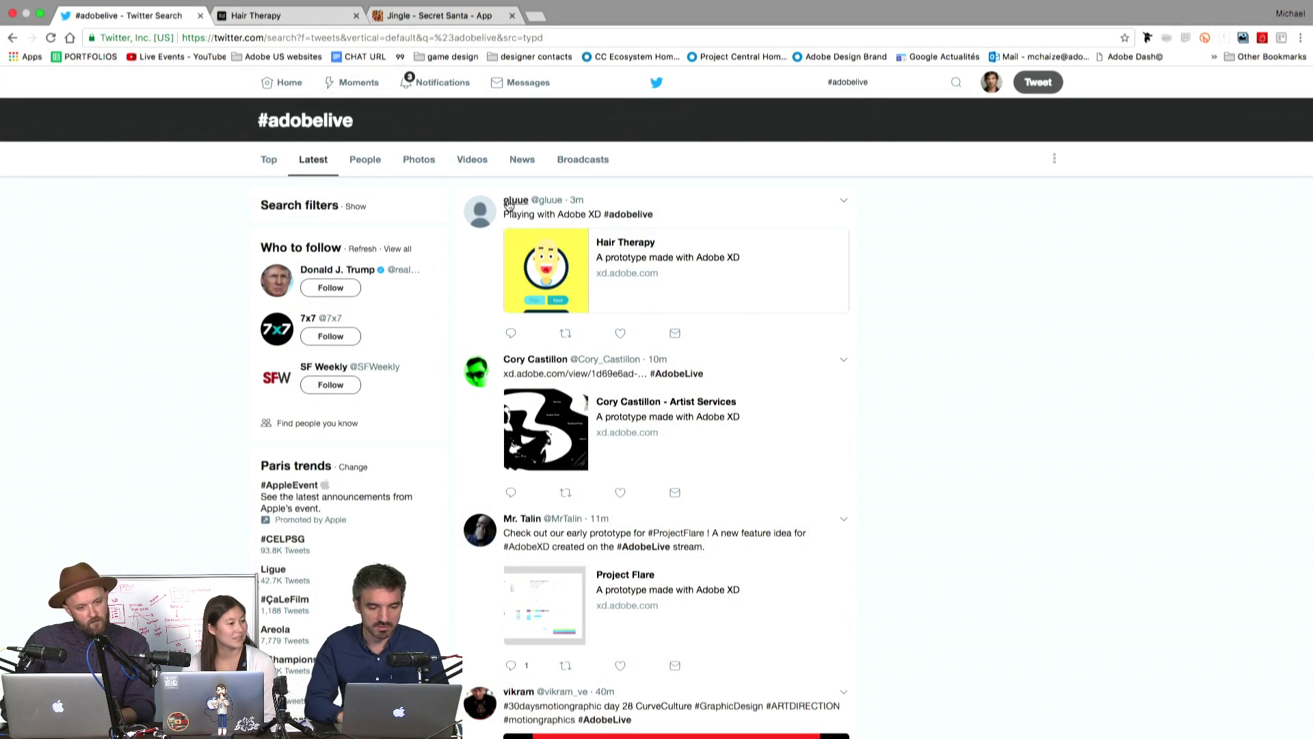
{"action": "mouse_move", "coordinate": [509, 205]}
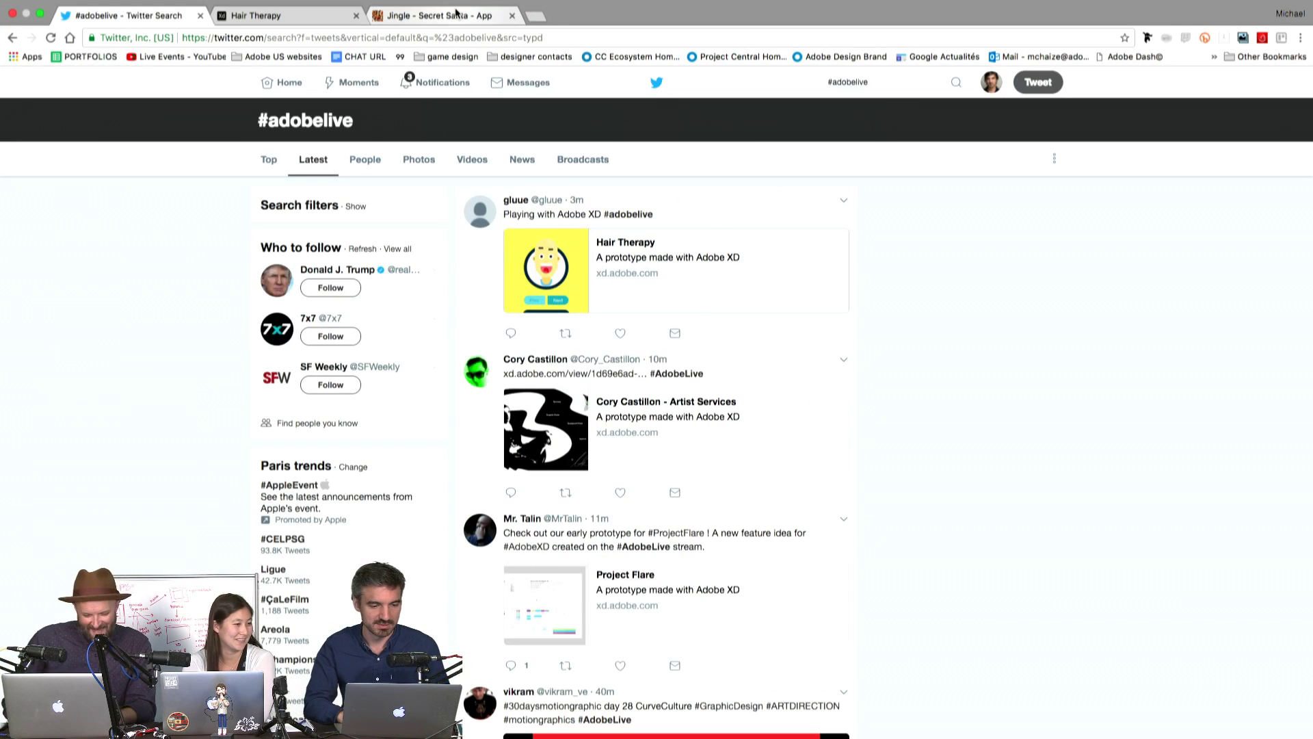
{"action": "left_click", "coordinate": [311, 15]}
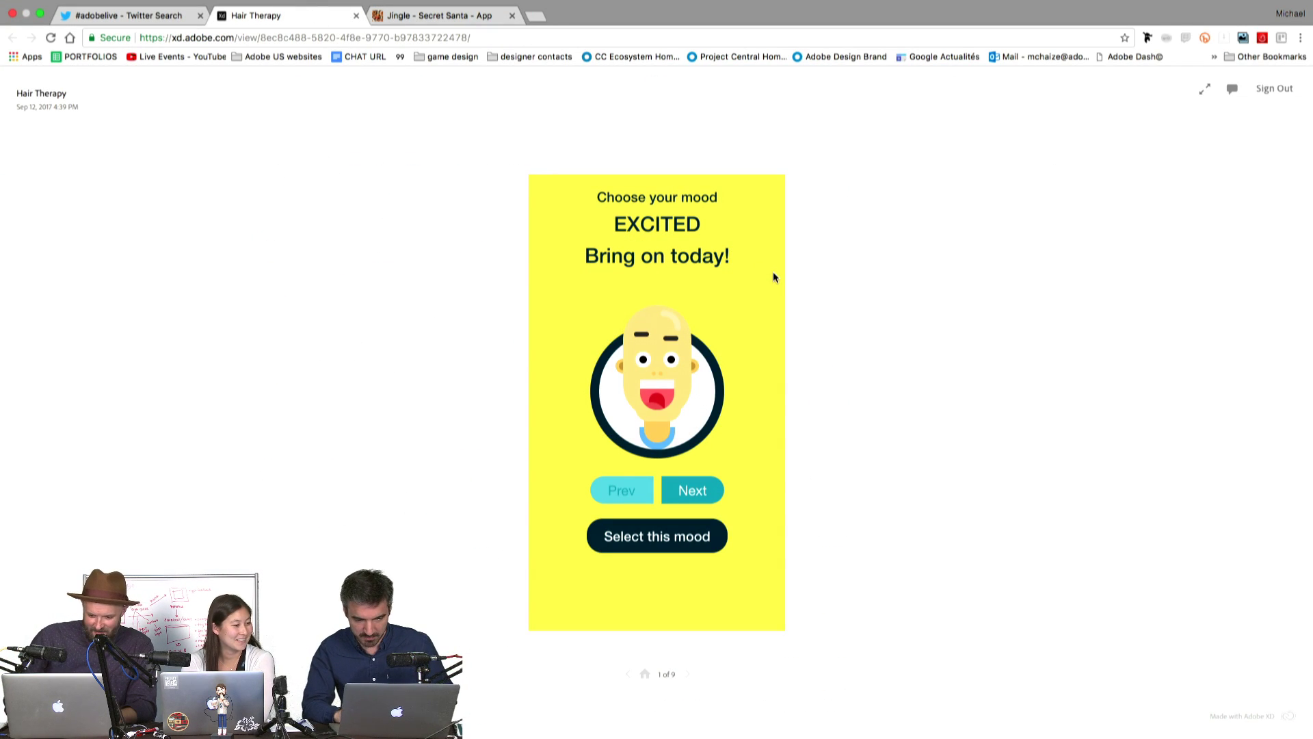
{"action": "left_click", "coordinate": [700, 493]}
{"action": "left_click", "coordinate": [700, 496]}
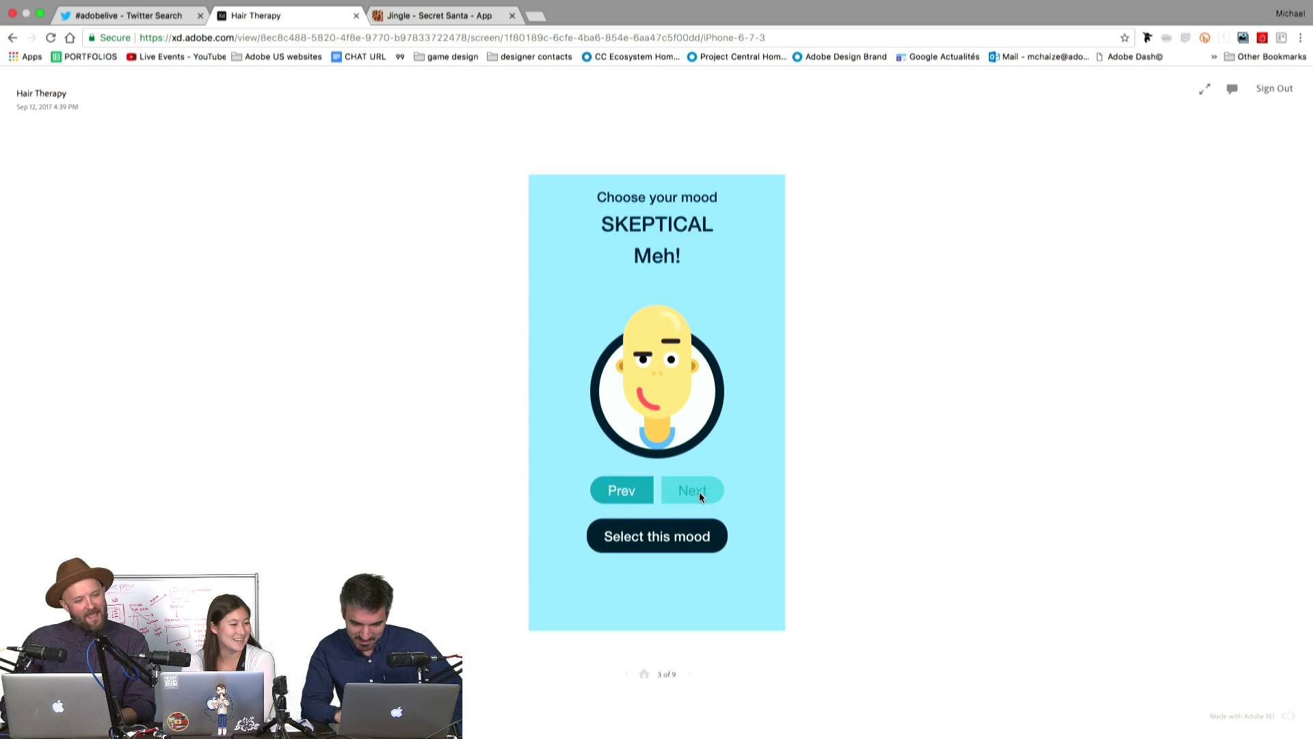
{"action": "left_click", "coordinate": [622, 490]}
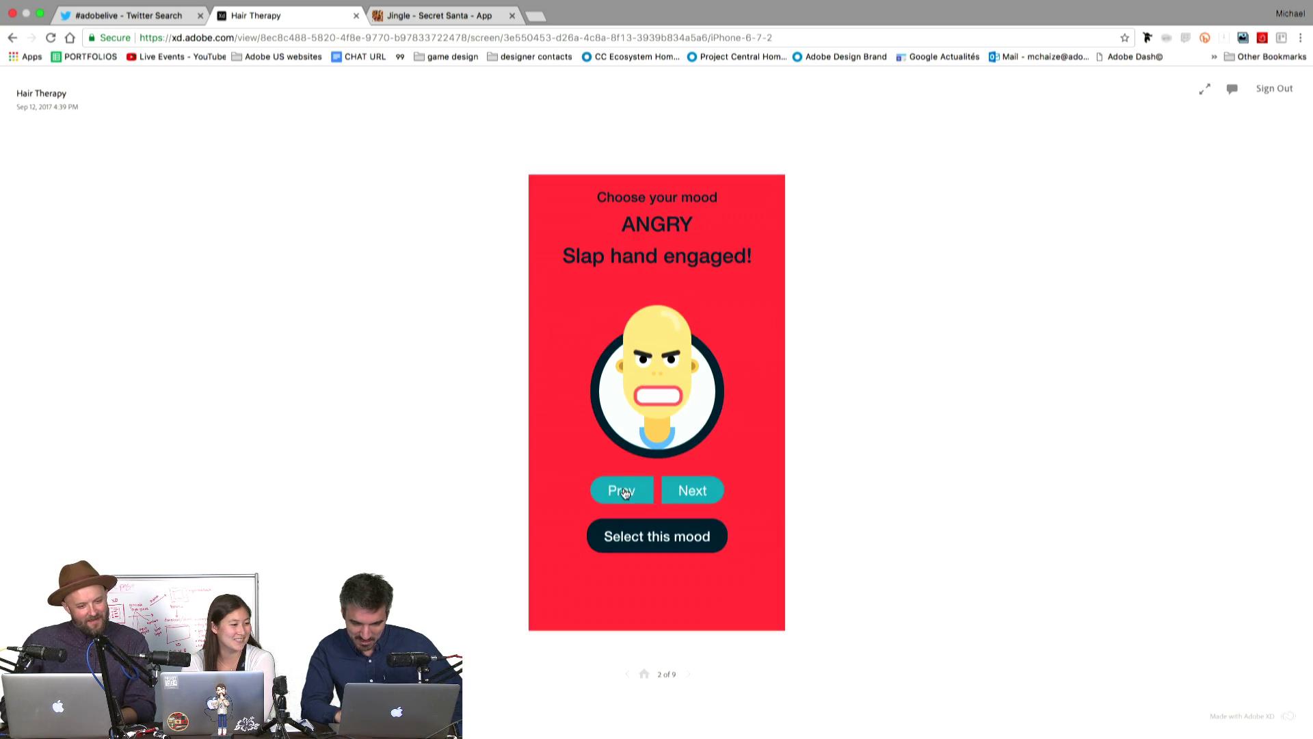
{"action": "left_click", "coordinate": [699, 495]}
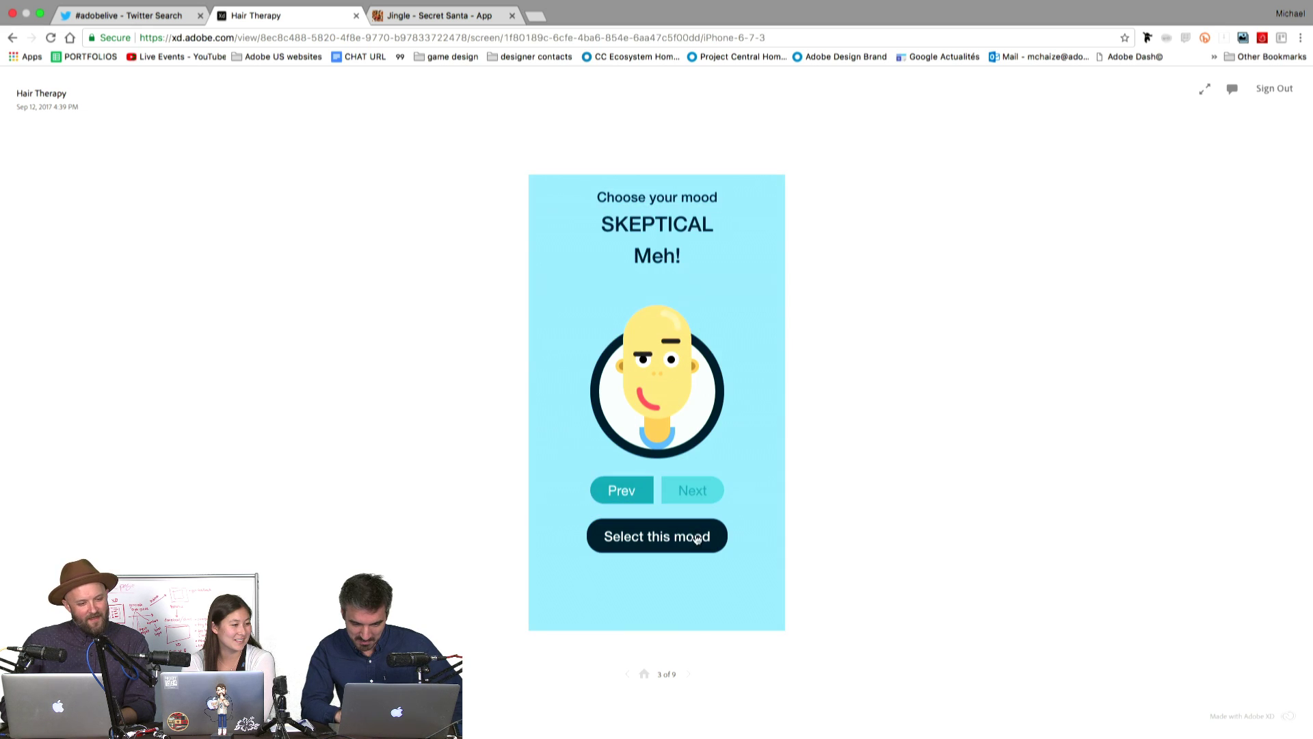
- Choose the Skeptical mood in the prototype, step through the recommended hairstyles and book Low and Slow
{"action": "left_click", "coordinate": [682, 540]}
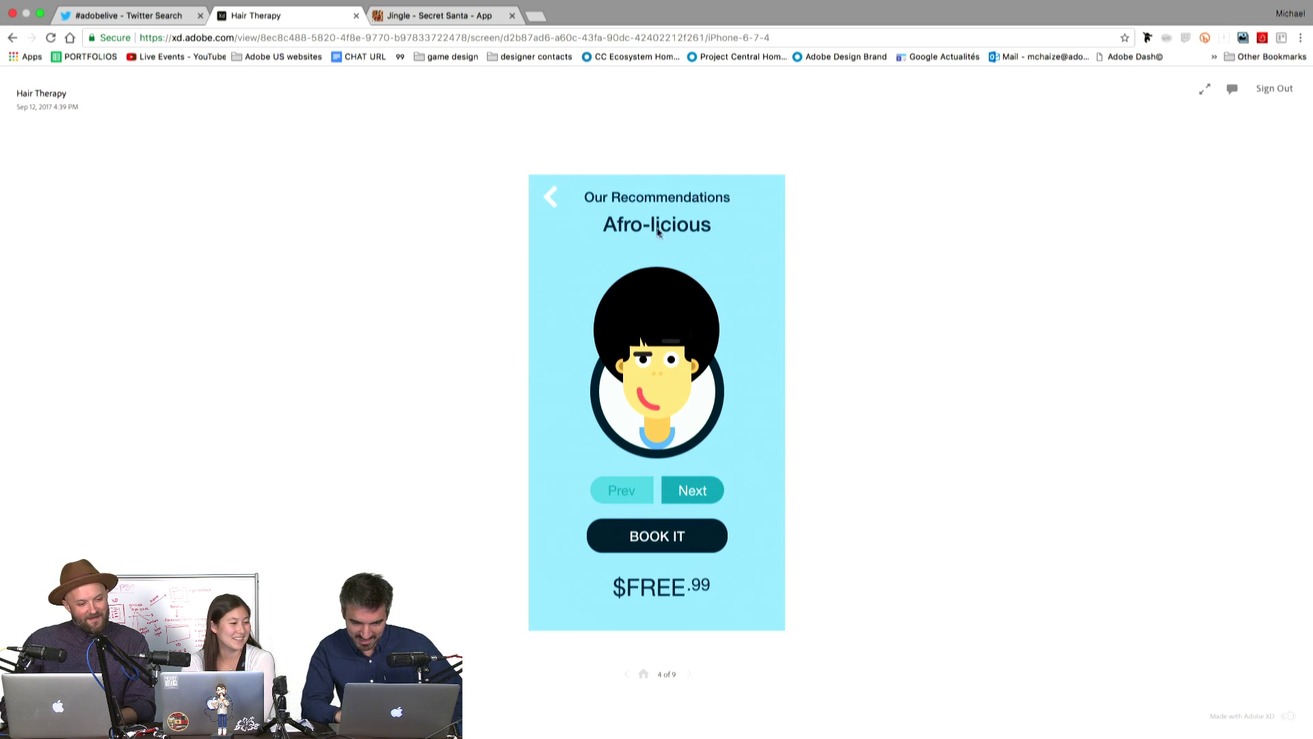
{"action": "left_click", "coordinate": [706, 501]}
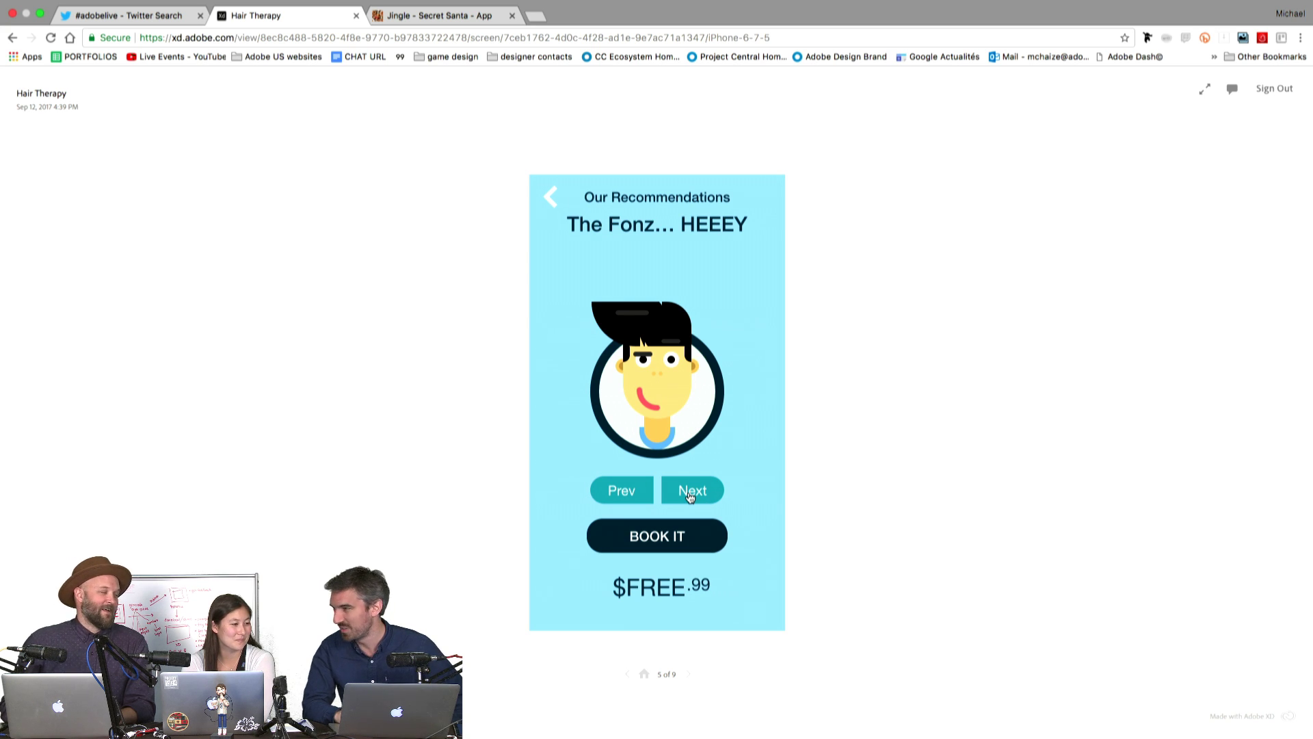
{"action": "left_click", "coordinate": [690, 494]}
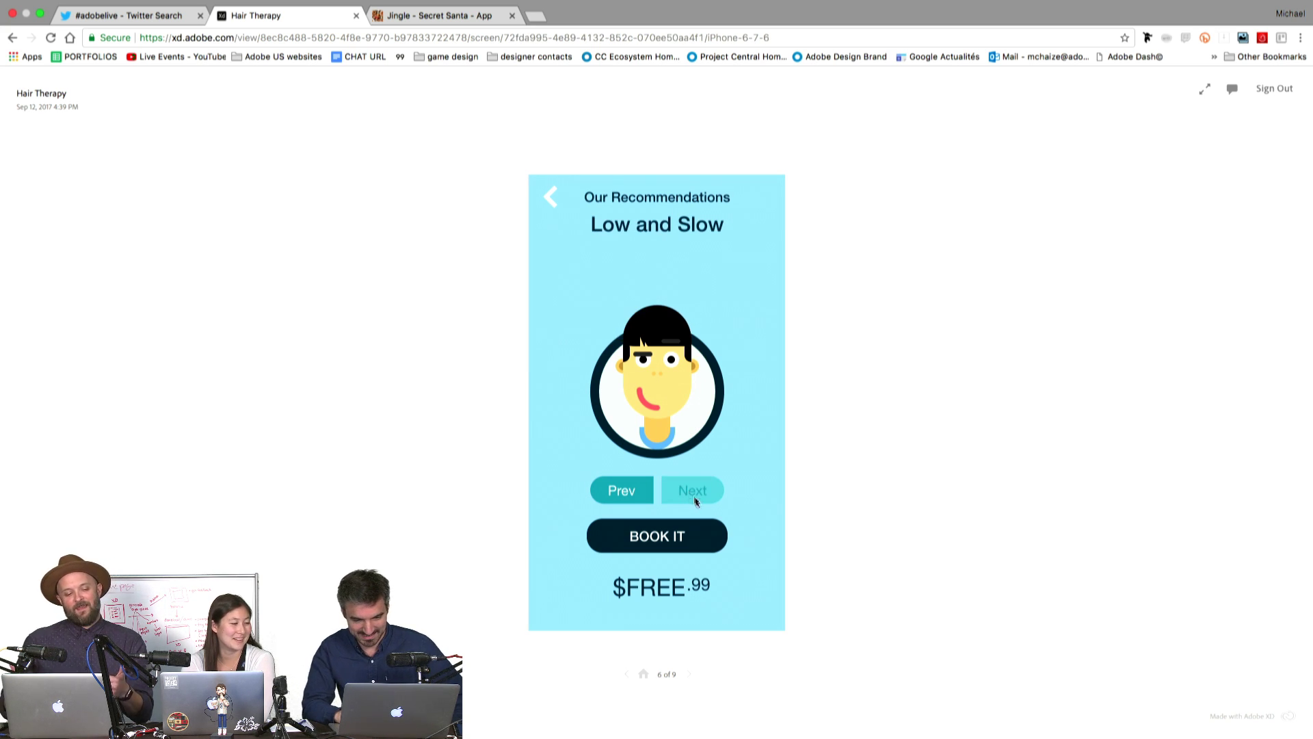
{"action": "left_click", "coordinate": [702, 534]}
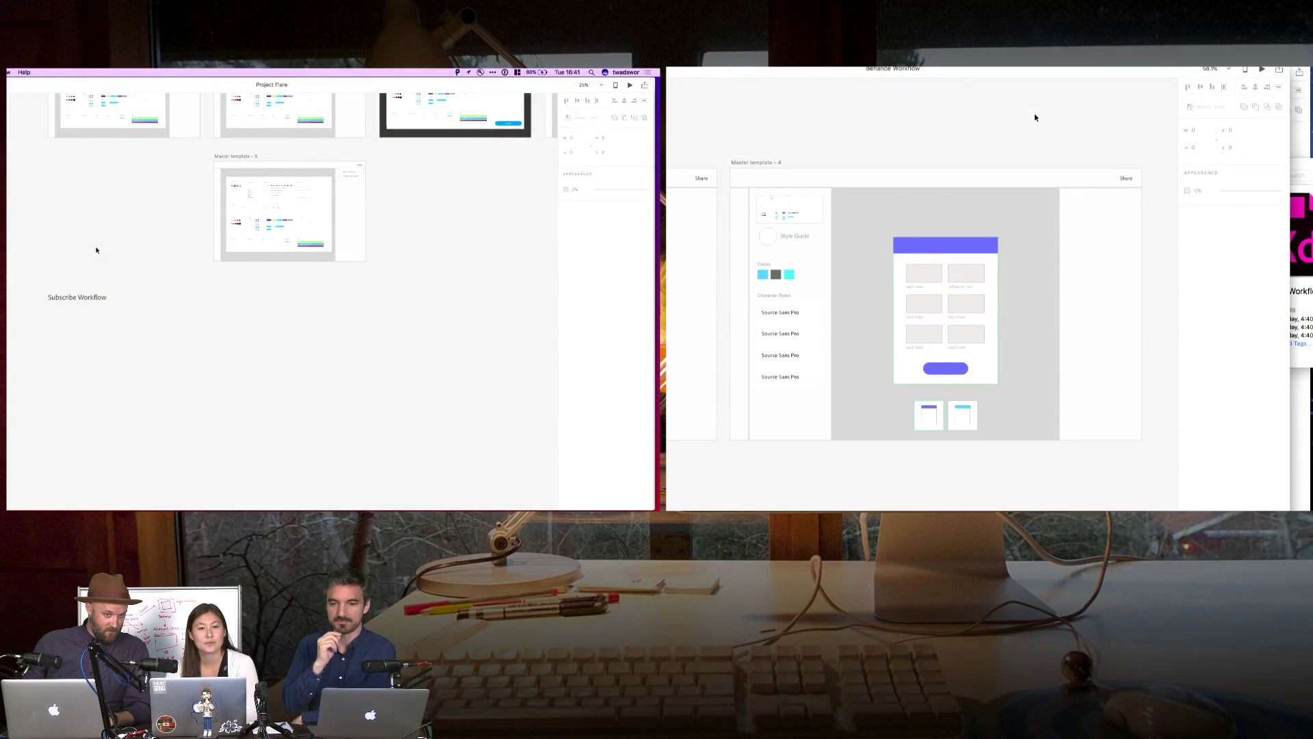
- Return to Adobe XD, paste the three Behance artboards into Project Flare and align them in a row under the Subscribe Workflow label
{"action": "scroll", "coordinate": [178, 308], "scroll_direction": "down", "scroll_amount": 3}
{"action": "scroll", "coordinate": [178, 308], "scroll_direction": "right", "scroll_amount": 2}
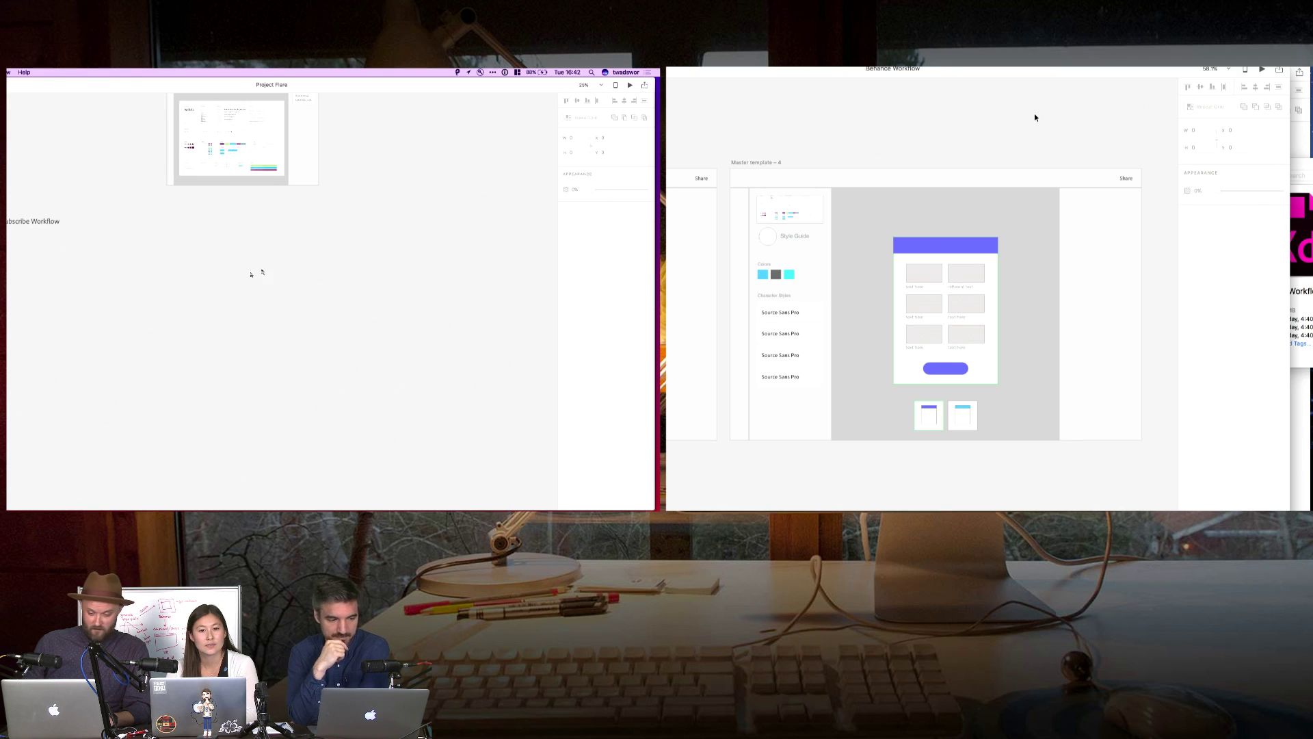
{"action": "key", "text": "super+v"}
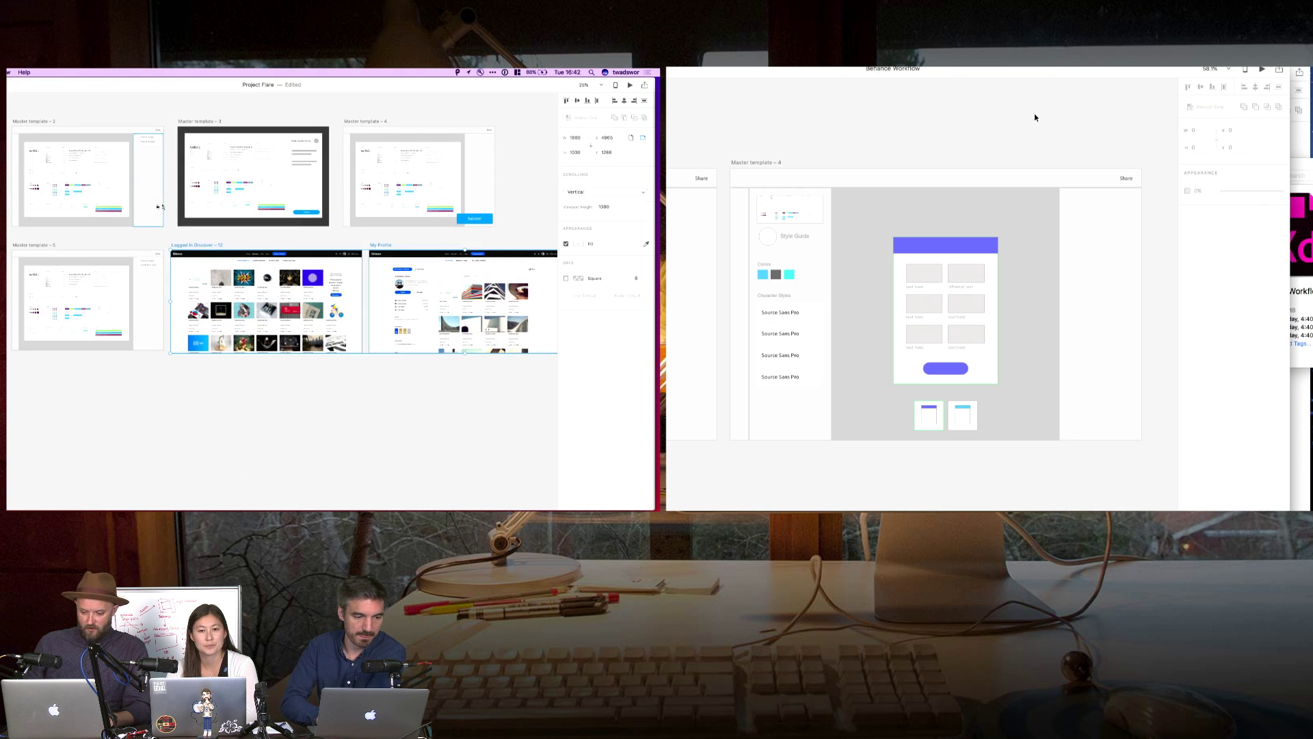
{"action": "left_click_drag", "start_coordinate": [215, 245], "coordinate": [79, 405]}
{"action": "scroll", "coordinate": [78, 405], "scroll_direction": "down", "scroll_amount": 5}
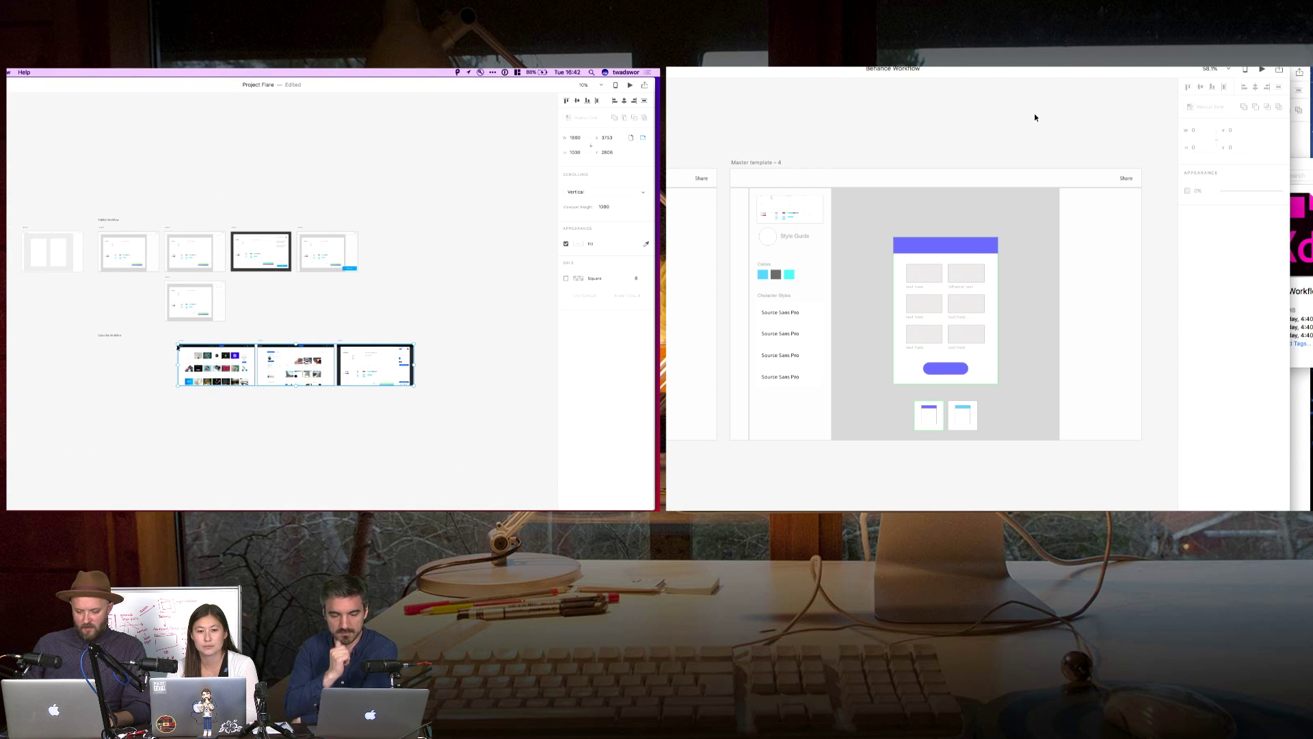
{"action": "left_click_drag", "start_coordinate": [179, 344], "coordinate": [436, 413]}
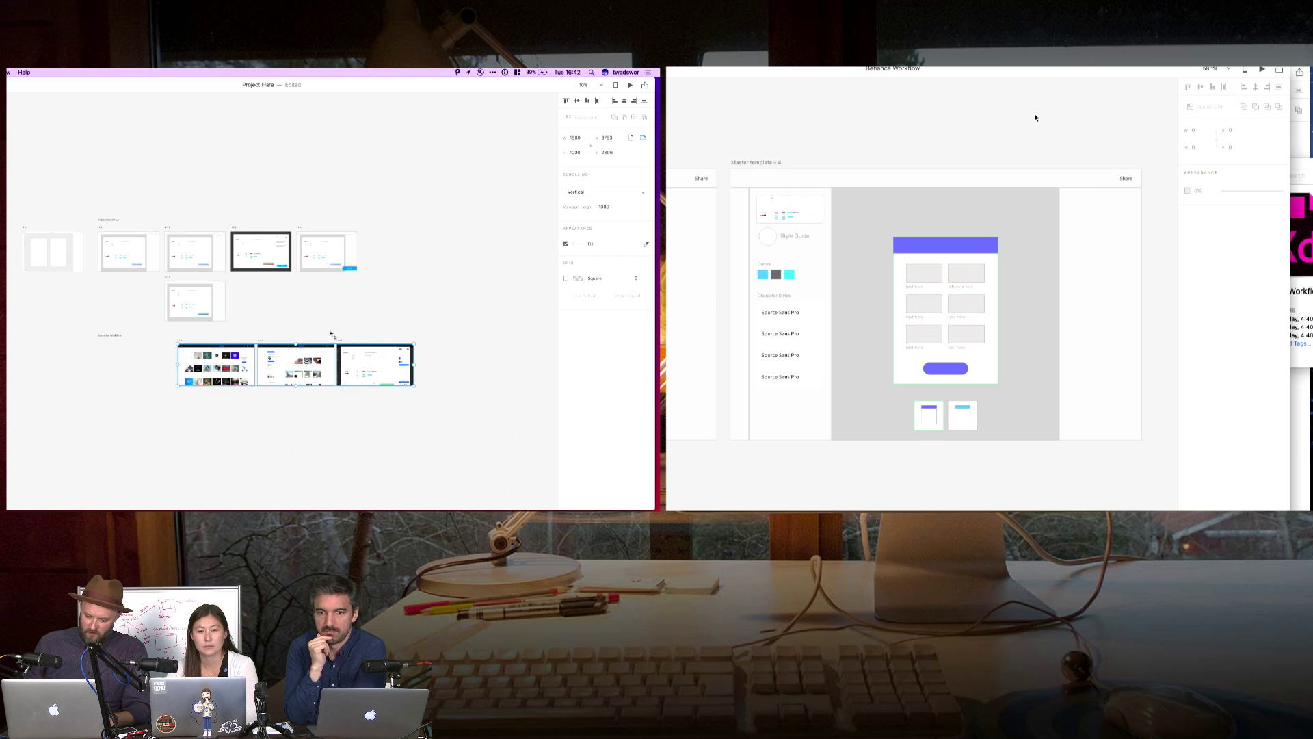
{"action": "left_click_drag", "start_coordinate": [340, 344], "coordinate": [262, 344]}
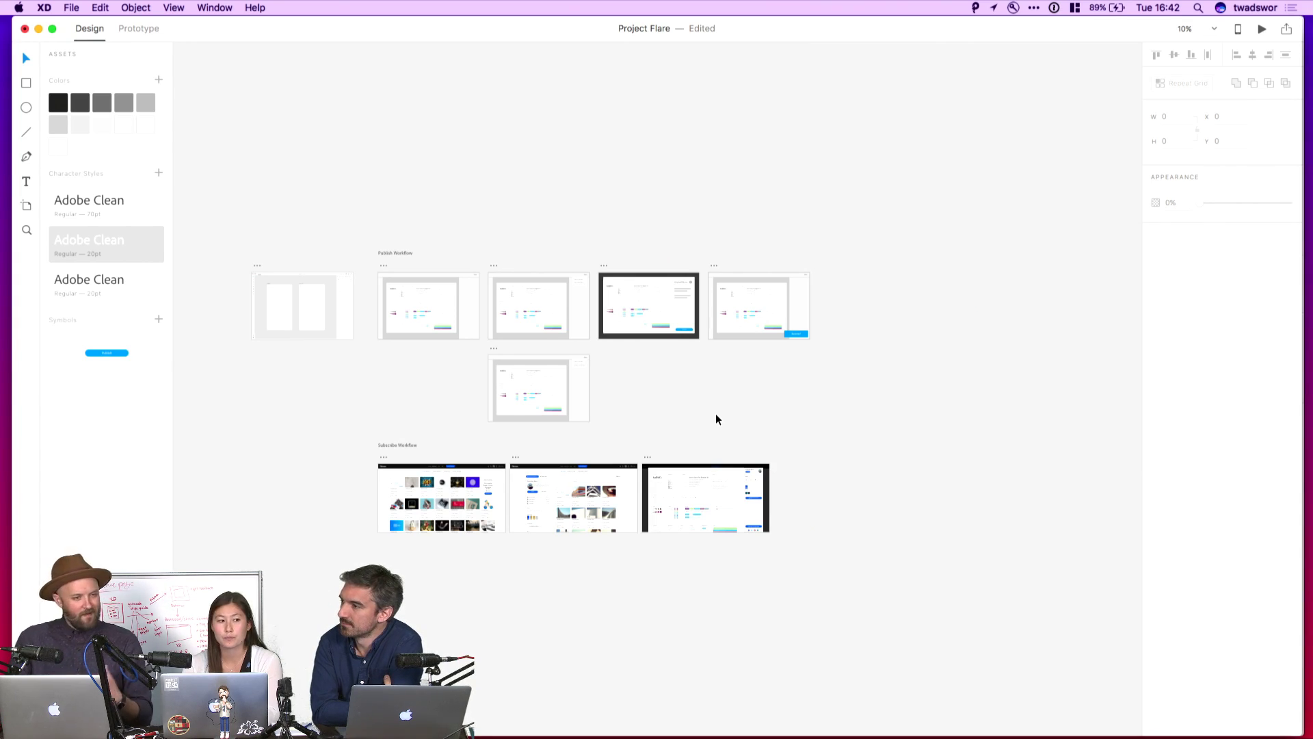
- Bring up the Behance Workflow file, copy its four Master template artboards and return to Project Flare
{"action": "key", "text": "super+Tab"}
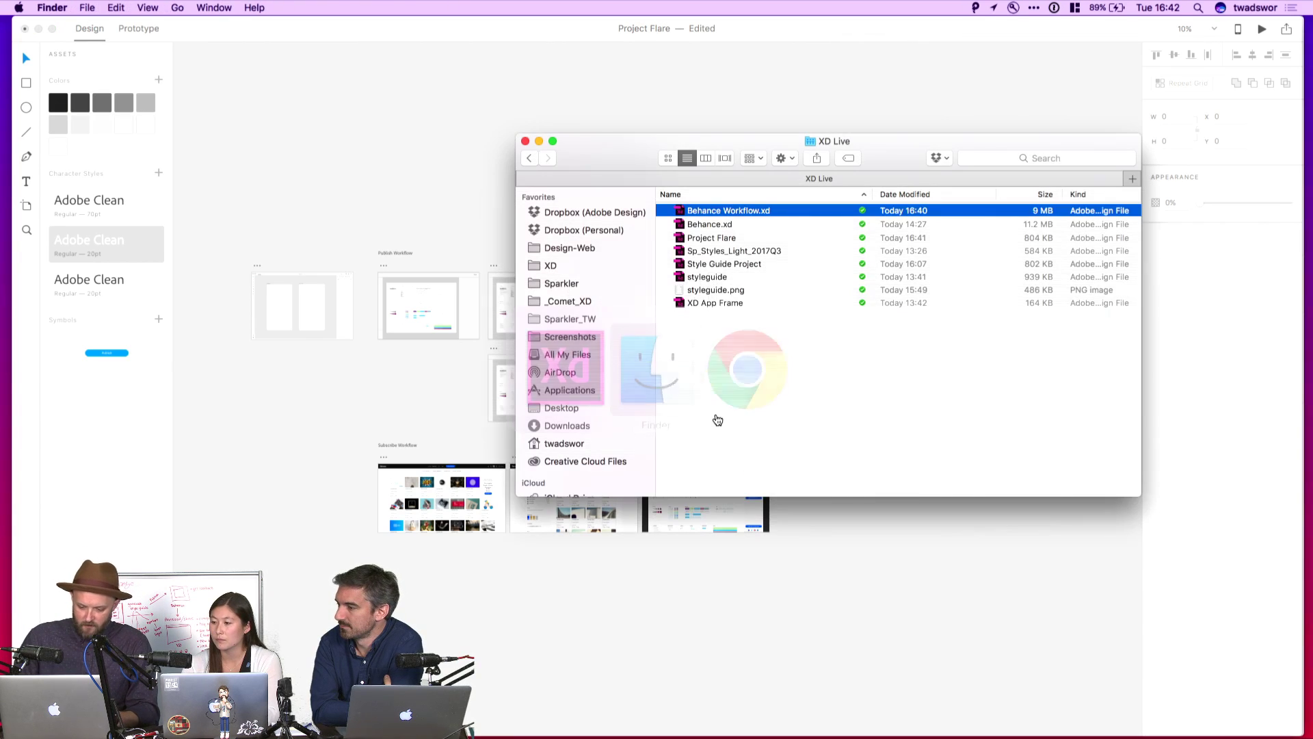
{"action": "key", "text": "super+o"}
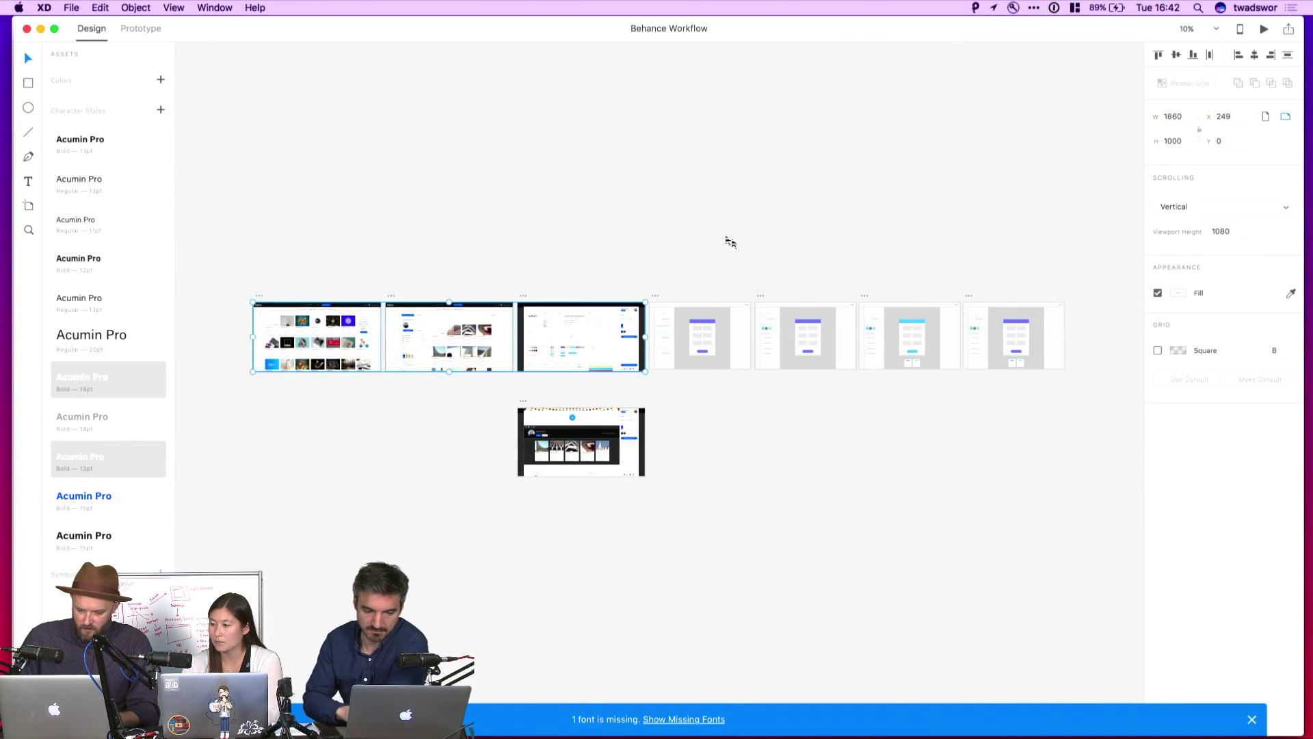
{"action": "left_click_drag", "start_coordinate": [651, 277], "coordinate": [1076, 436]}
{"action": "key", "text": "super+grave"}
- Duplicate the Subscribe Workflow label below the Behance artboards and reword the copy as Apply Workflow
{"action": "scroll", "coordinate": [671, 449], "scroll_direction": "down", "scroll_amount": 3}
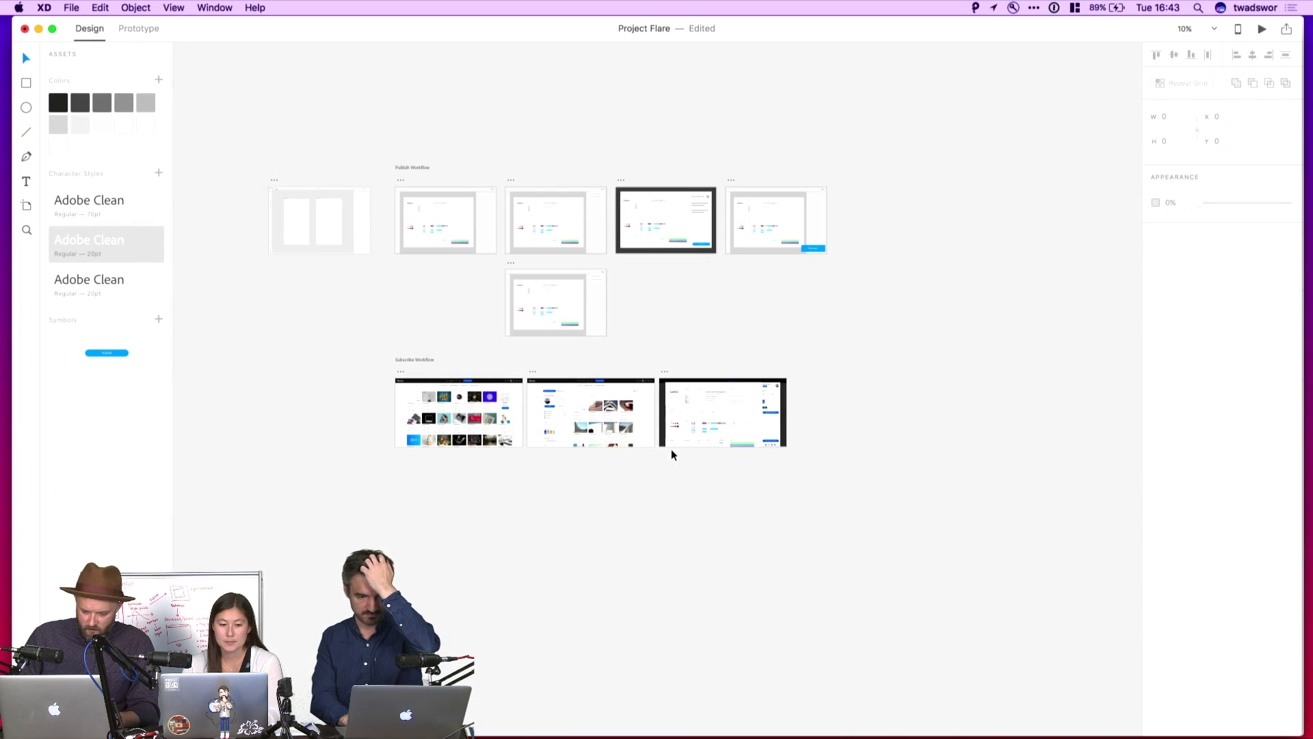
{"action": "left_click_drag", "start_coordinate": [423, 364], "coordinate": [430, 485]}
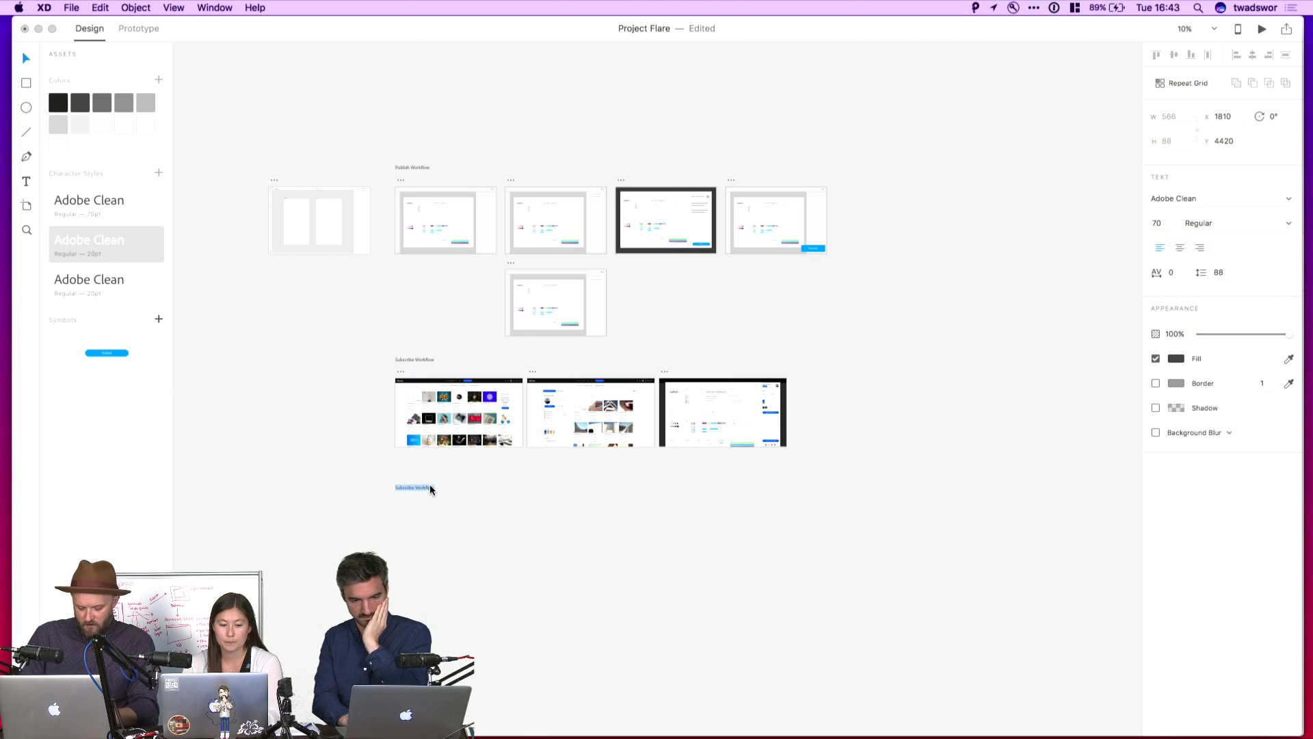
{"action": "key", "text": "Return"}
{"action": "type", "text": "Apply"}
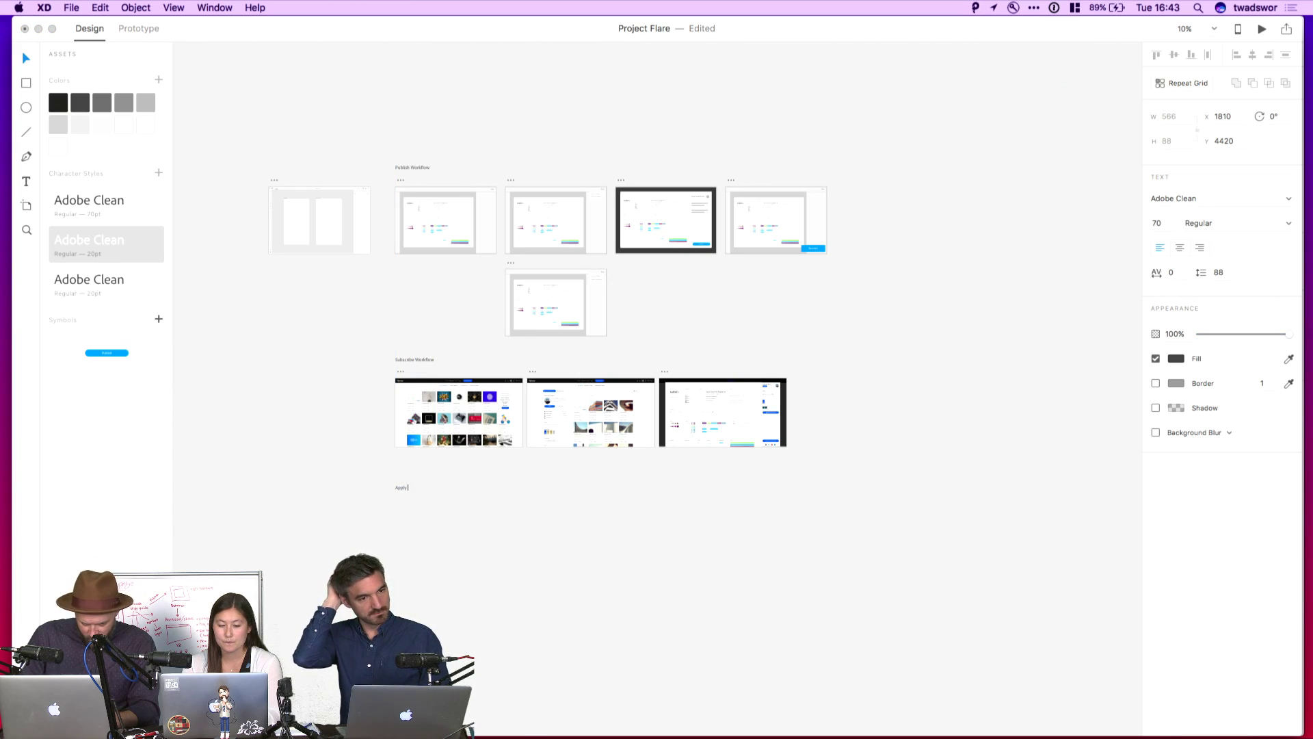
{"action": "type", "text": " Workflow"}
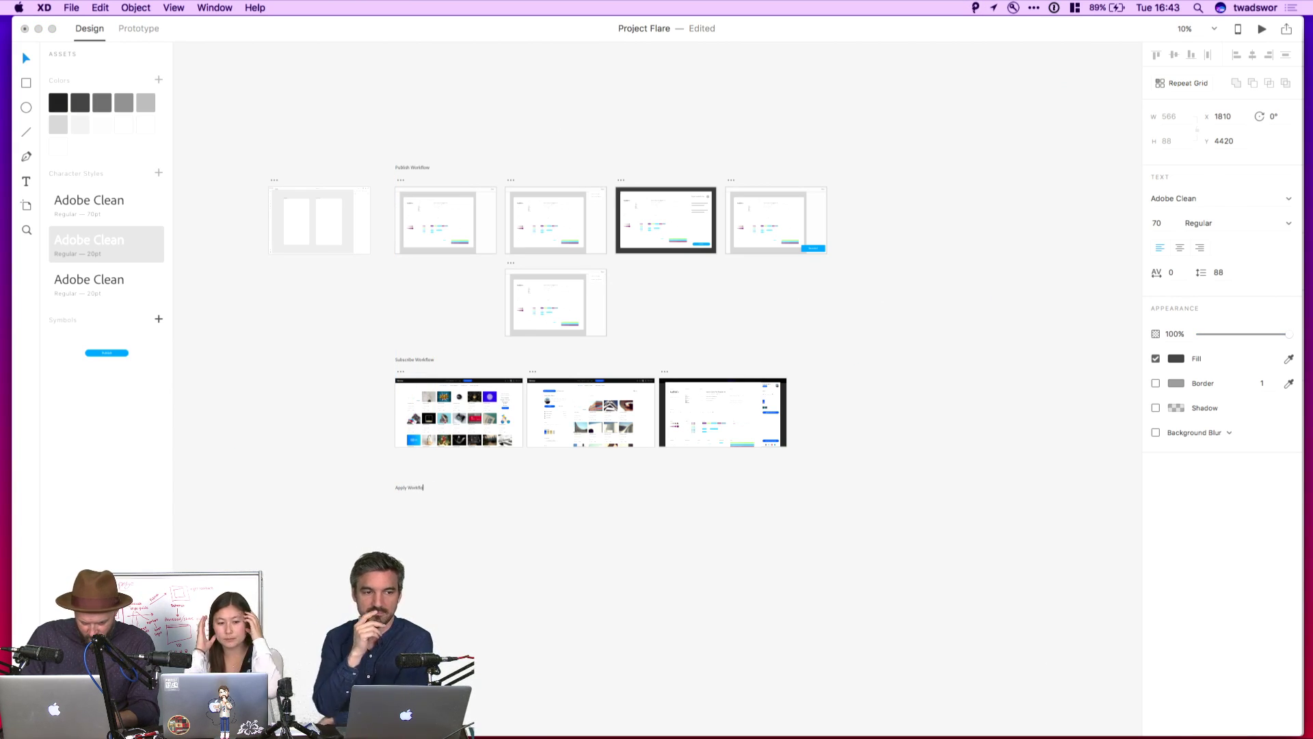
- Paste the four copied Master template artboards and place them in a row under the Apply Workflow label
{"action": "left_click", "coordinate": [488, 493]}
{"action": "key", "text": "super+v"}
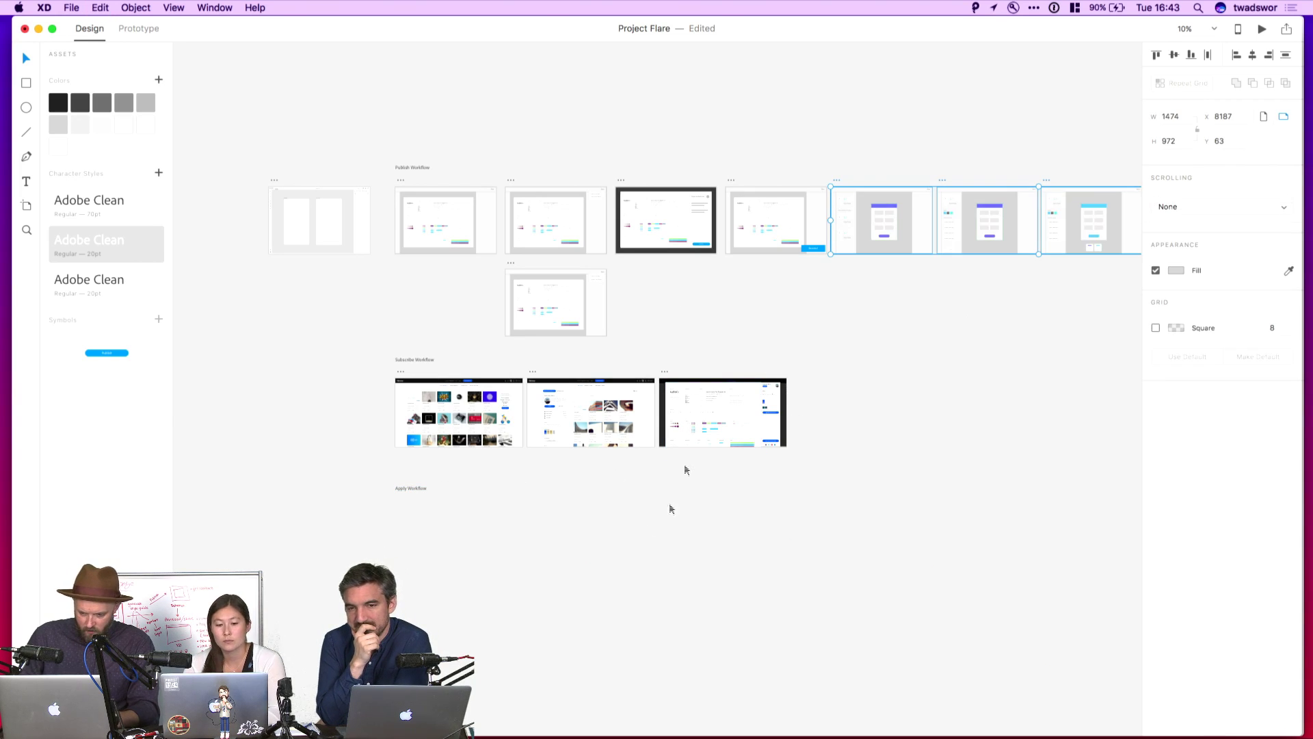
{"action": "left_click_drag", "start_coordinate": [836, 186], "coordinate": [400, 509]}
- In prototype mode, wire the Master template – 4 artboard to Logged In Discover – 13 with a 0.4 s Dissolve, Ease Out
{"action": "left_click", "coordinate": [143, 29]}
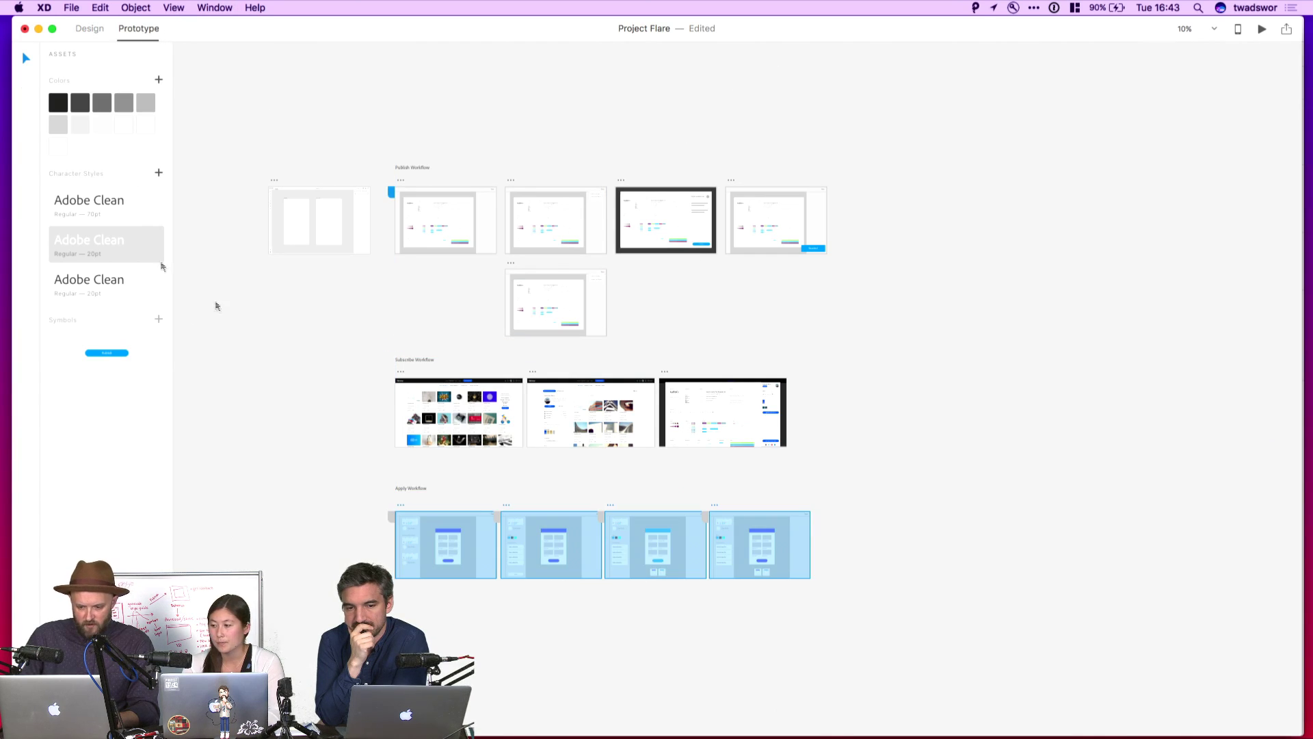
{"action": "left_click", "coordinate": [730, 183]}
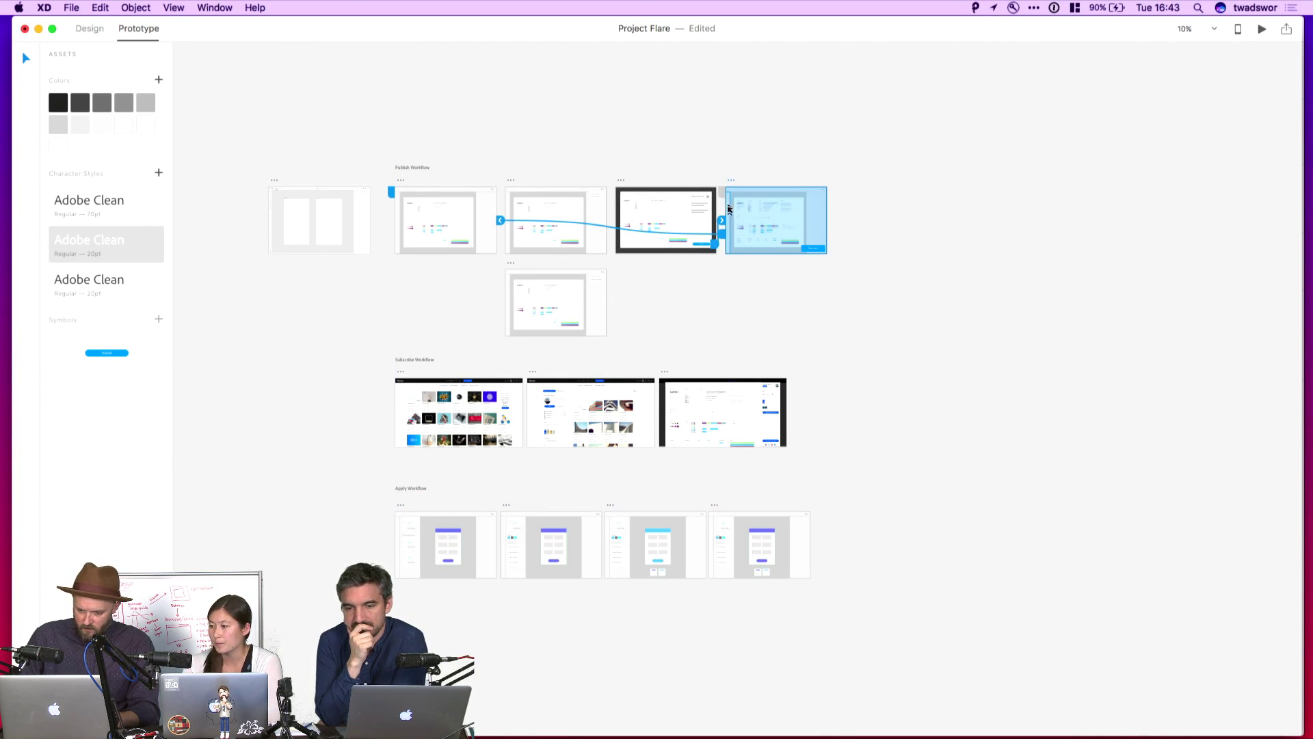
{"action": "left_click_drag", "start_coordinate": [723, 220], "coordinate": [510, 414]}
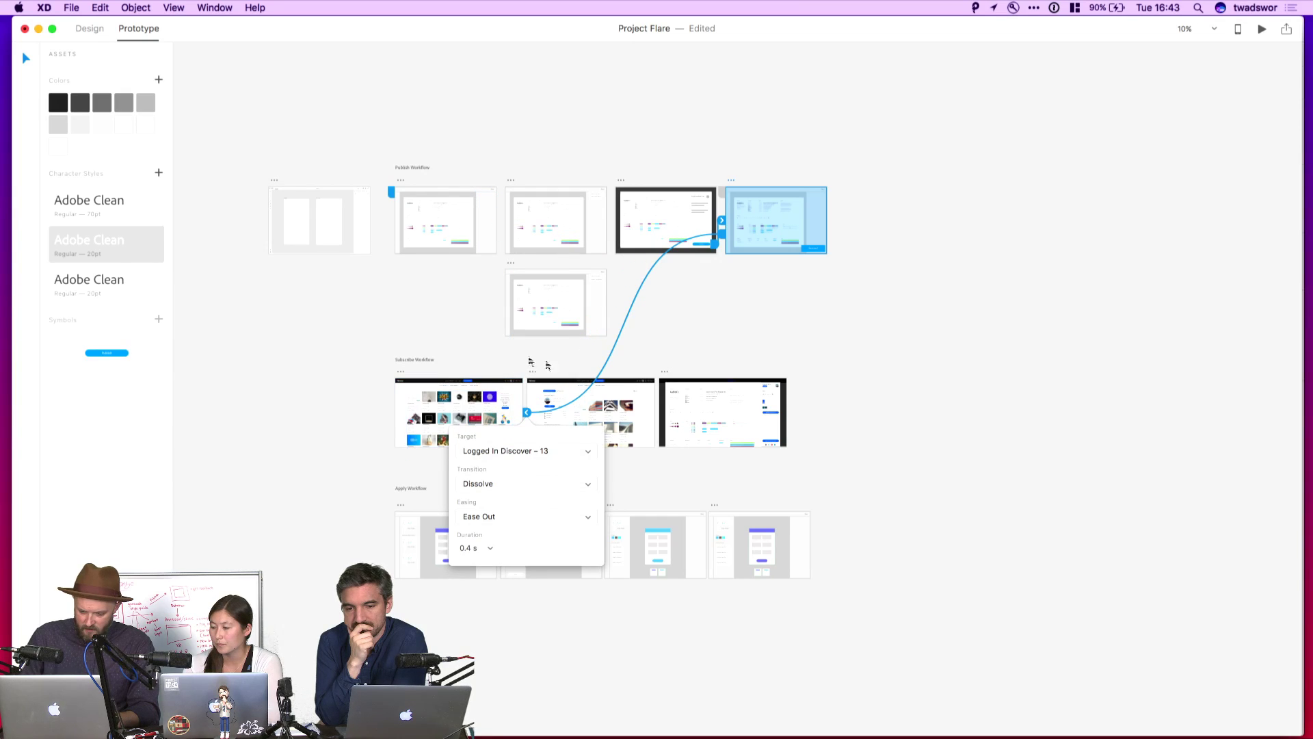
- Move Logged In Discover – 13 out of the Subscribe row to its left and retarget Master template – 4's wire to My Profile
{"action": "left_click", "coordinate": [409, 379]}
{"action": "scroll", "coordinate": [565, 387], "scroll_direction": "up", "scroll_amount": 5}
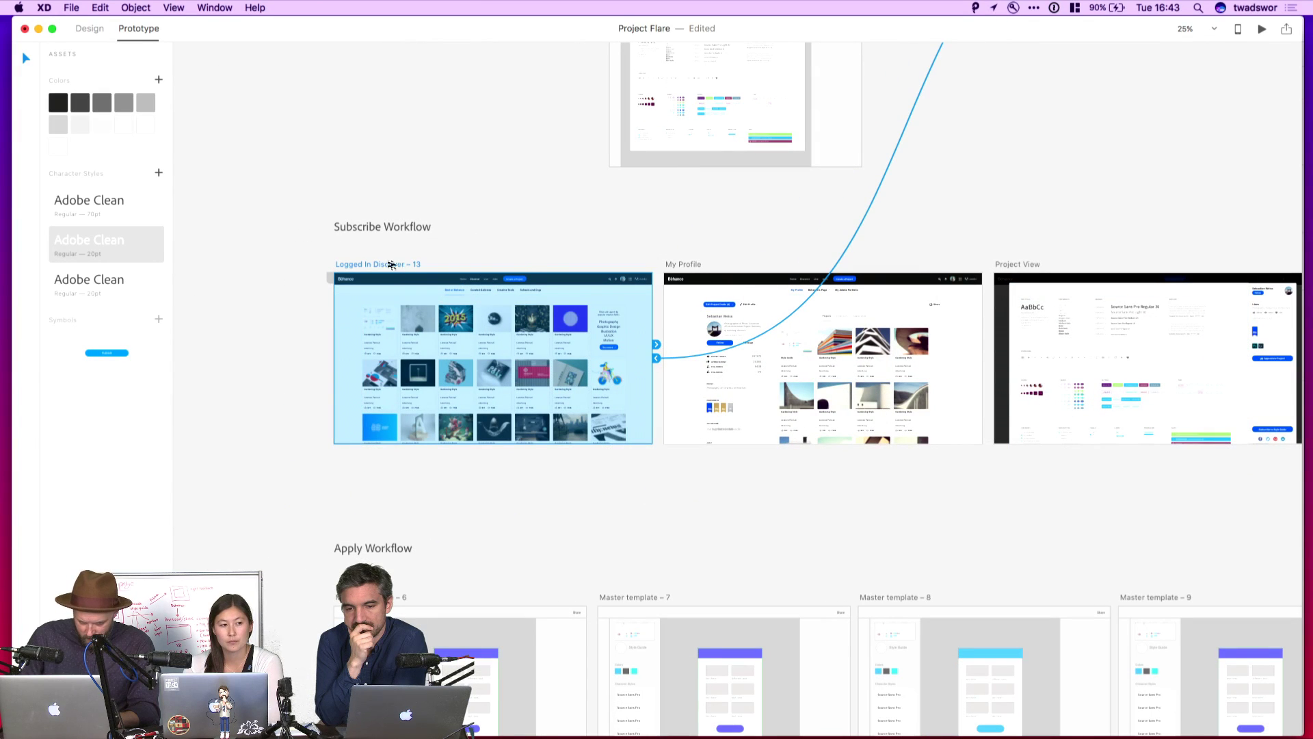
{"action": "left_click", "coordinate": [496, 256]}
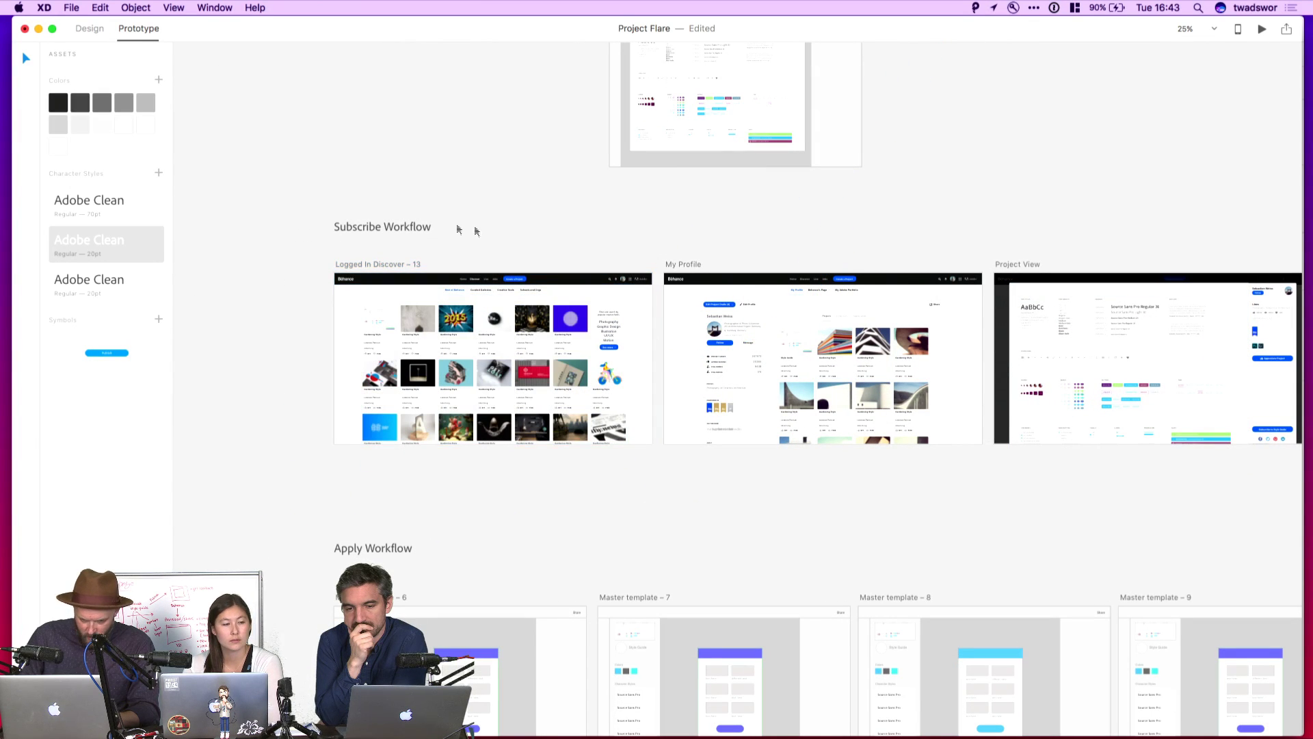
{"action": "key", "text": "super+minus"}
{"action": "left_click_drag", "start_coordinate": [526, 309], "coordinate": [232, 313]}
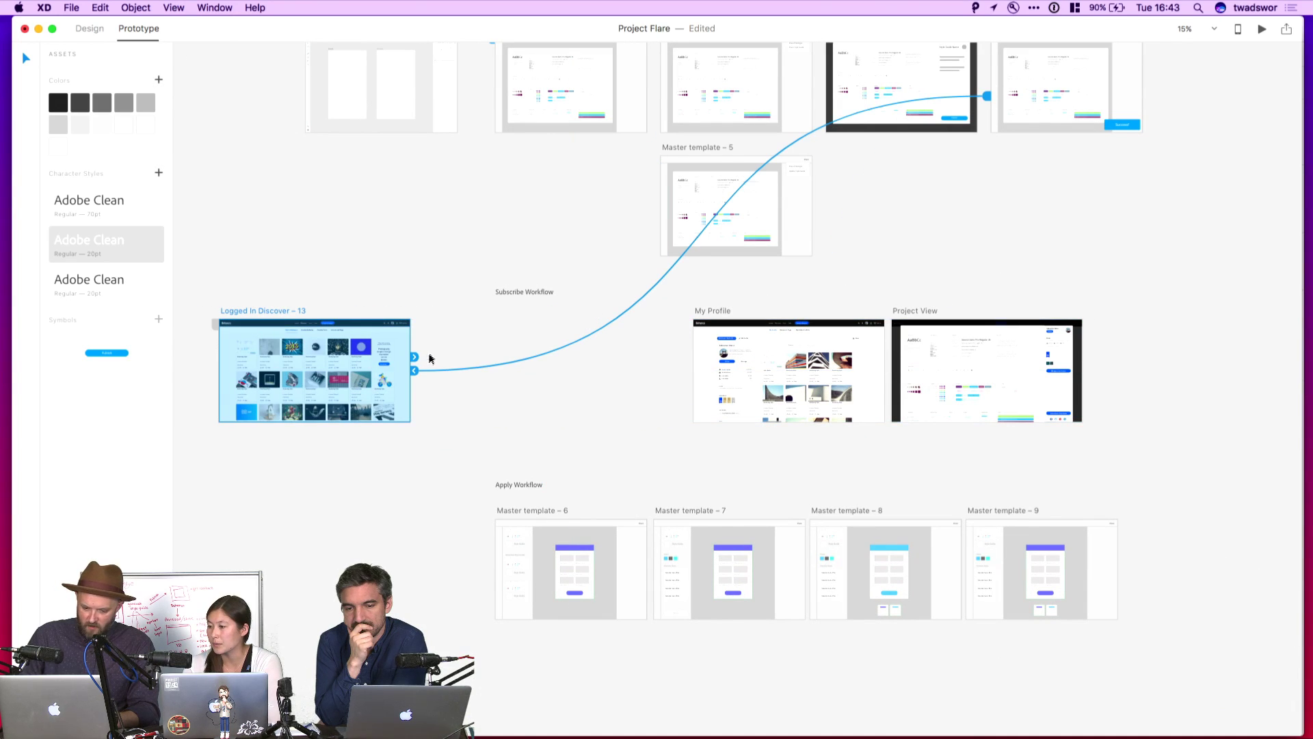
{"action": "left_click", "coordinate": [838, 304]}
- Wire the style guide tile in My Profile to Project View, and Project View's lower blue button to Master template – 6
{"action": "scroll", "coordinate": [839, 295], "scroll_direction": "right", "scroll_amount": 3}
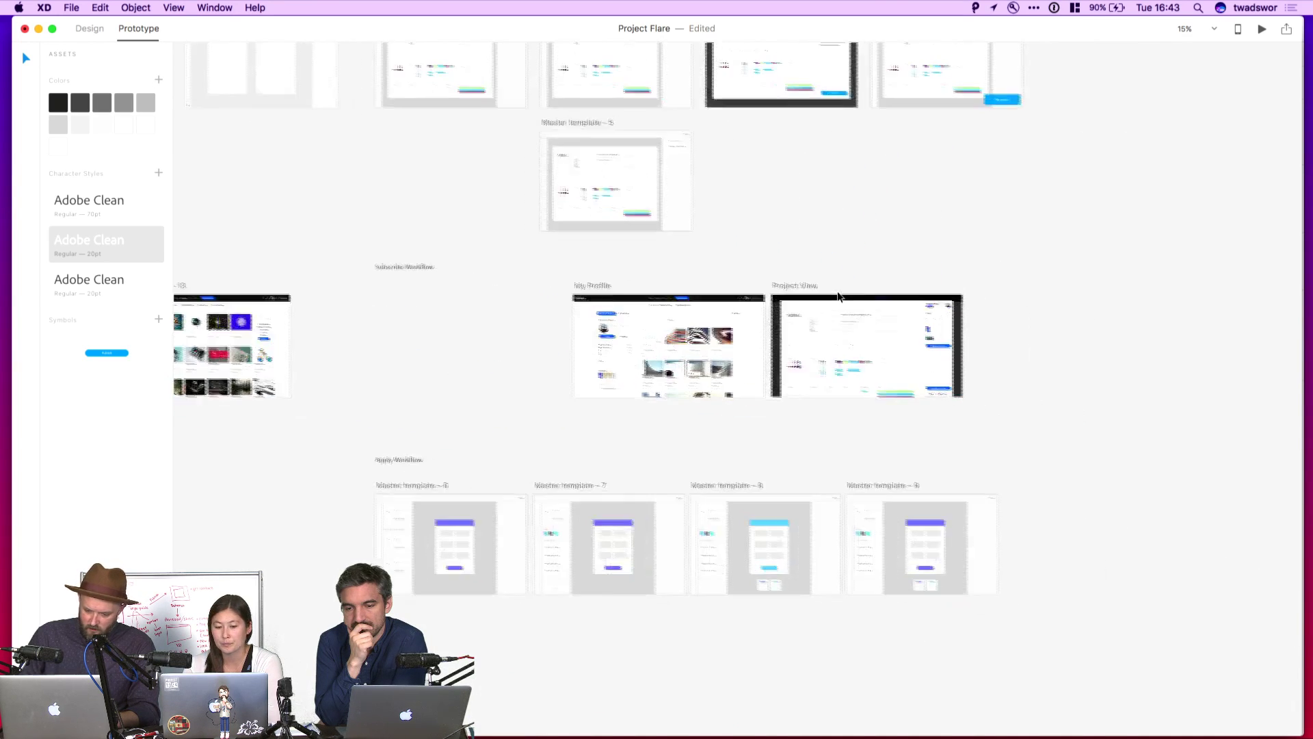
{"action": "scroll", "coordinate": [838, 295], "scroll_direction": "right", "scroll_amount": 2}
{"action": "left_click", "coordinate": [582, 336]}
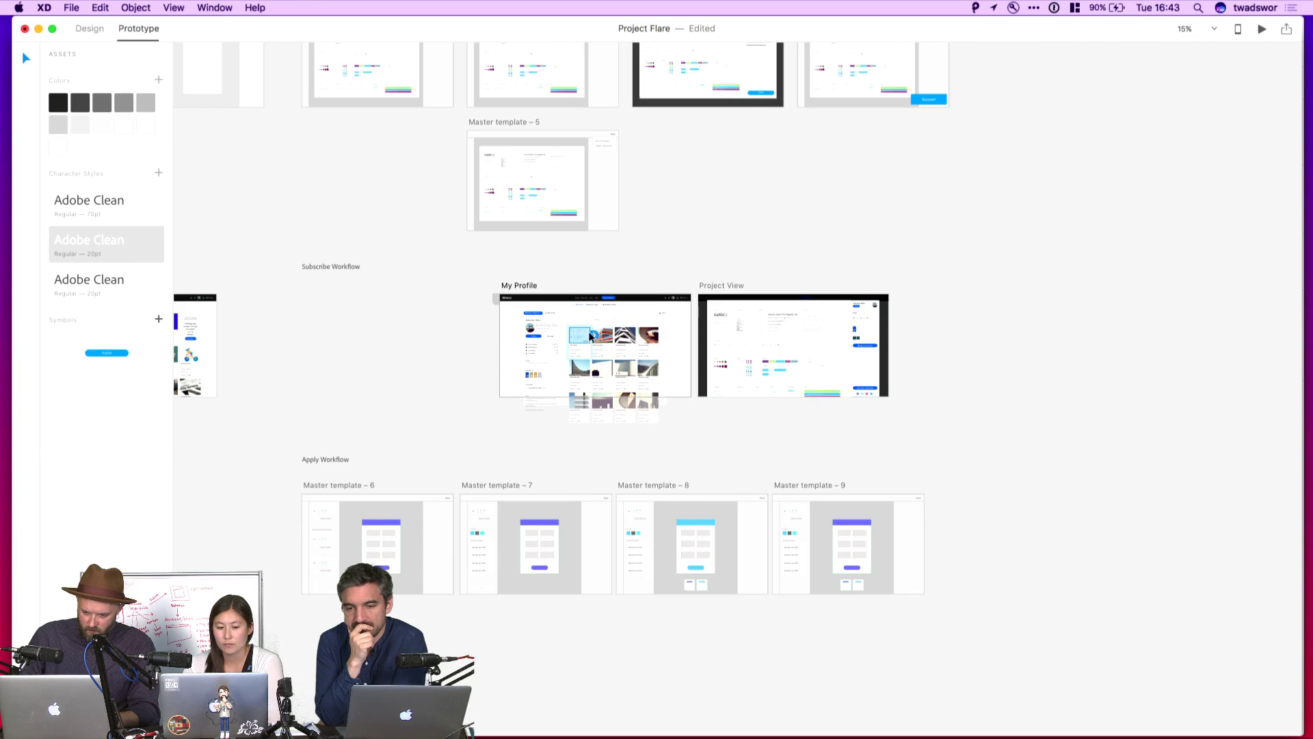
{"action": "left_click_drag", "start_coordinate": [593, 335], "coordinate": [884, 340]}
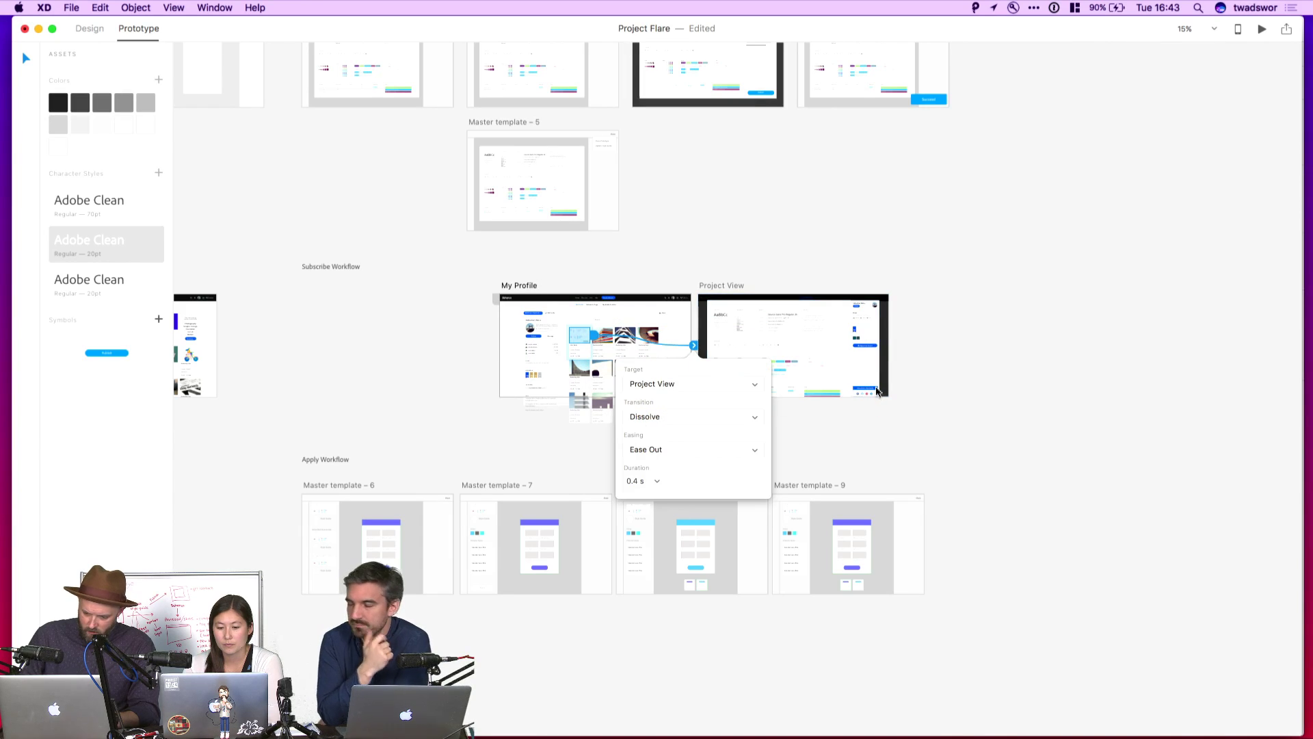
{"action": "left_click", "coordinate": [860, 411]}
{"action": "left_click_drag", "start_coordinate": [878, 387], "coordinate": [384, 530]}
- Wire the middle style guide in Master template – 6 to Master template – 7, and the button below 7's character styles to Master template – 8
{"action": "key", "text": "super+equal"}
{"action": "scroll", "coordinate": [470, 472], "scroll_direction": "down", "scroll_amount": 5}
{"action": "scroll", "coordinate": [469, 472], "scroll_direction": "left", "scroll_amount": 5}
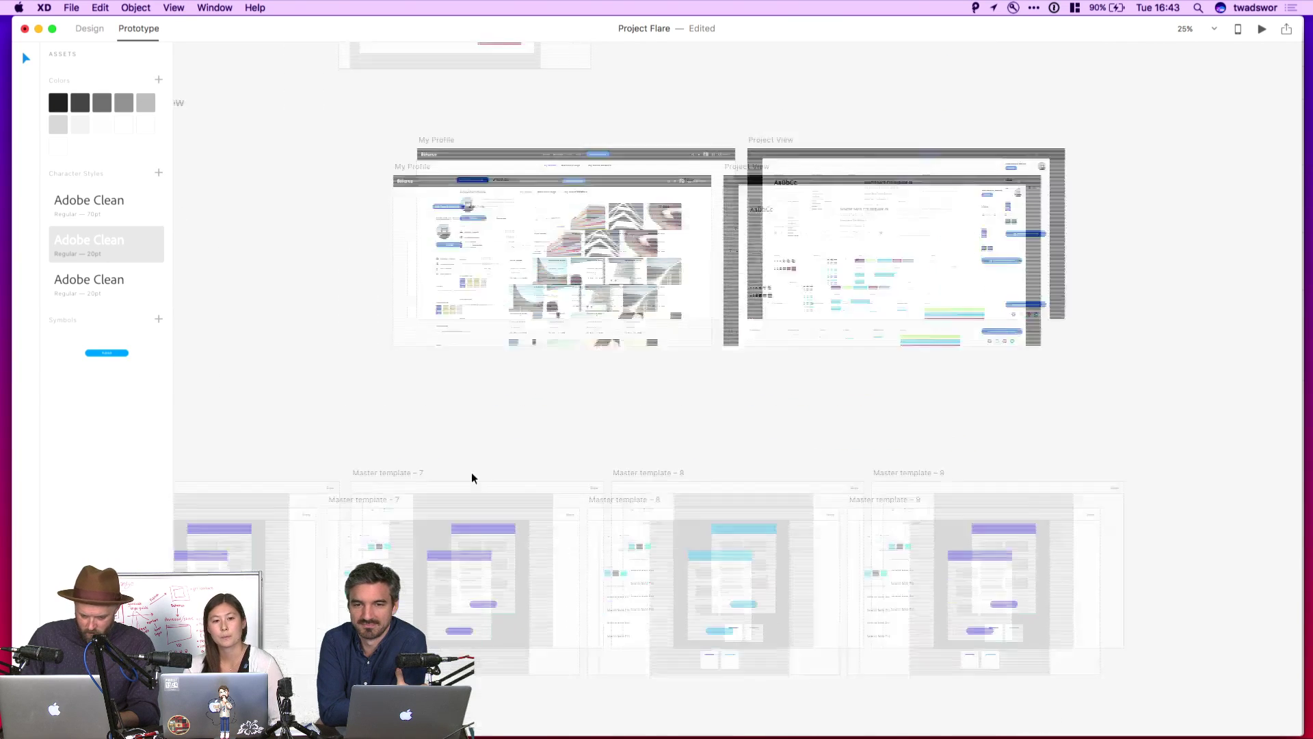
{"action": "left_click", "coordinate": [287, 413]}
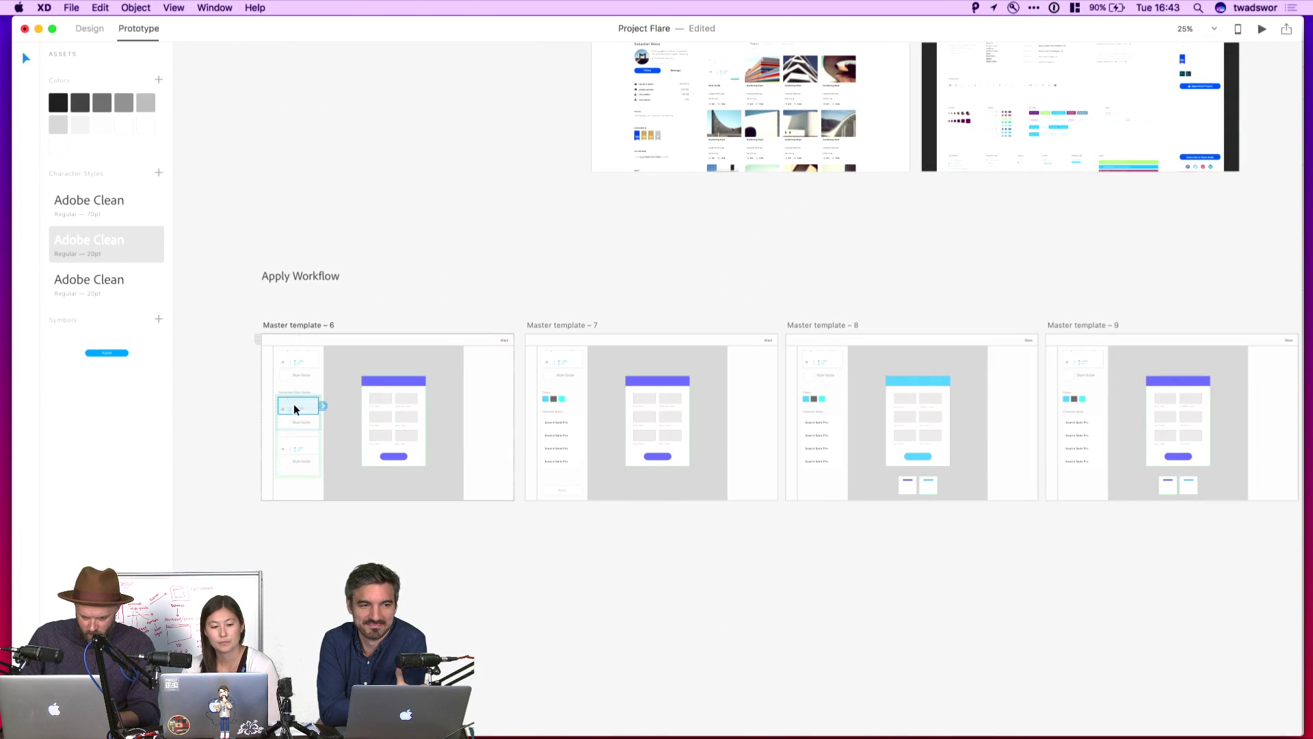
{"action": "left_click_drag", "start_coordinate": [326, 408], "coordinate": [645, 357]}
{"action": "left_click", "coordinate": [640, 509]}
{"action": "left_click", "coordinate": [576, 494]}
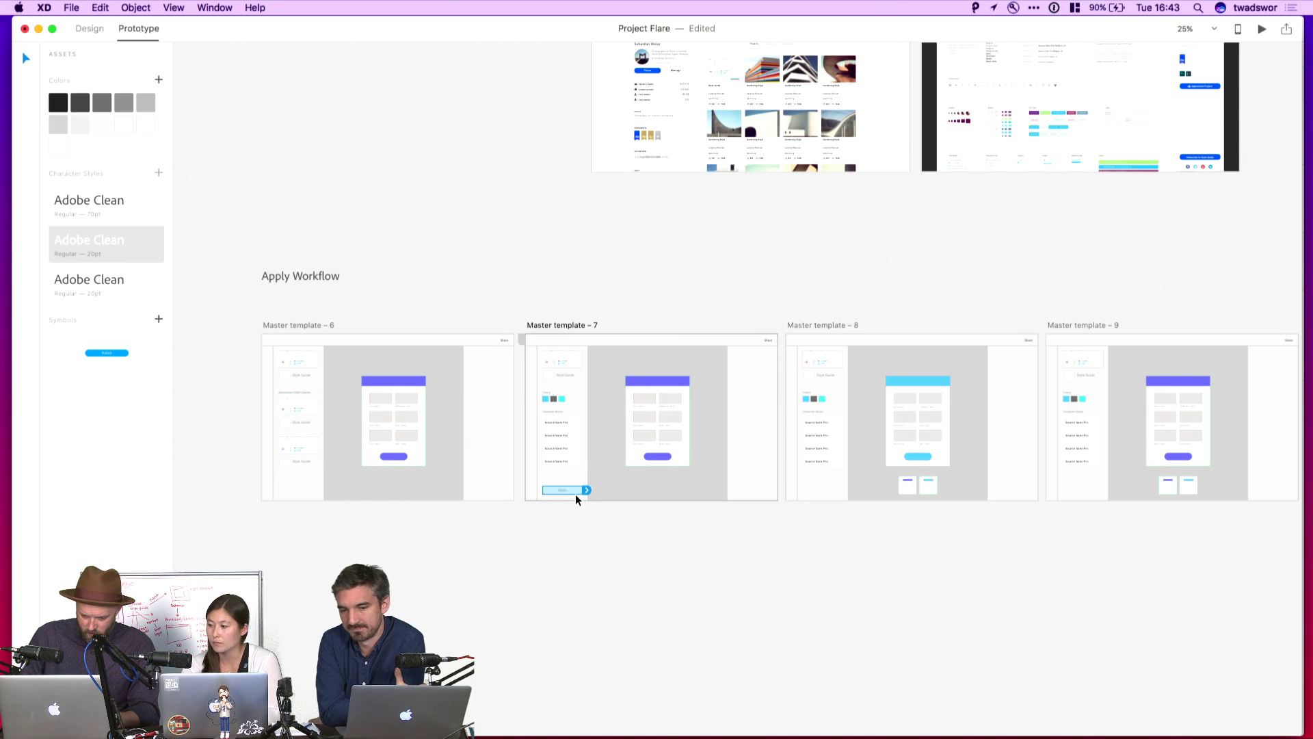
{"action": "left_click_drag", "start_coordinate": [586, 494], "coordinate": [786, 417]}
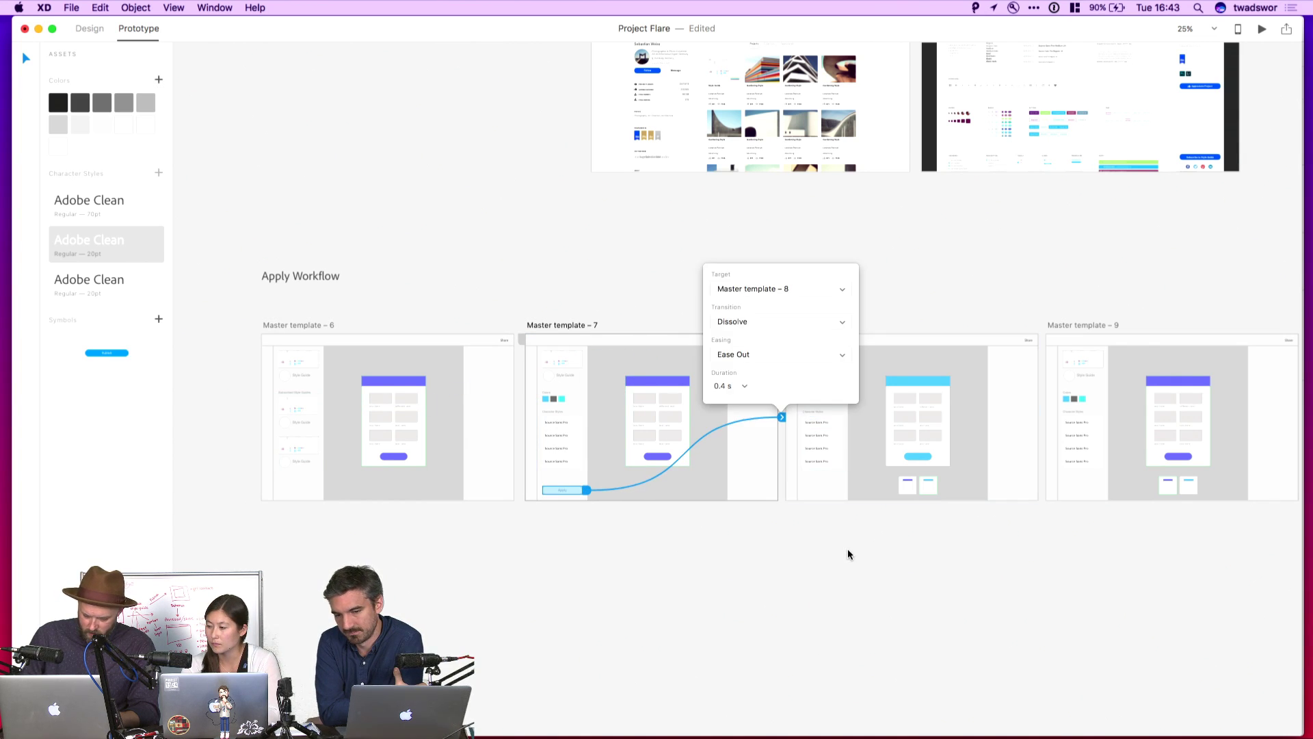
- Wire the purple thumbnail below the mockup in Master template – 8 to Master template – 9 with a 0.4 s Dissolve
{"action": "scroll", "coordinate": [850, 551], "scroll_direction": "right", "scroll_amount": 3}
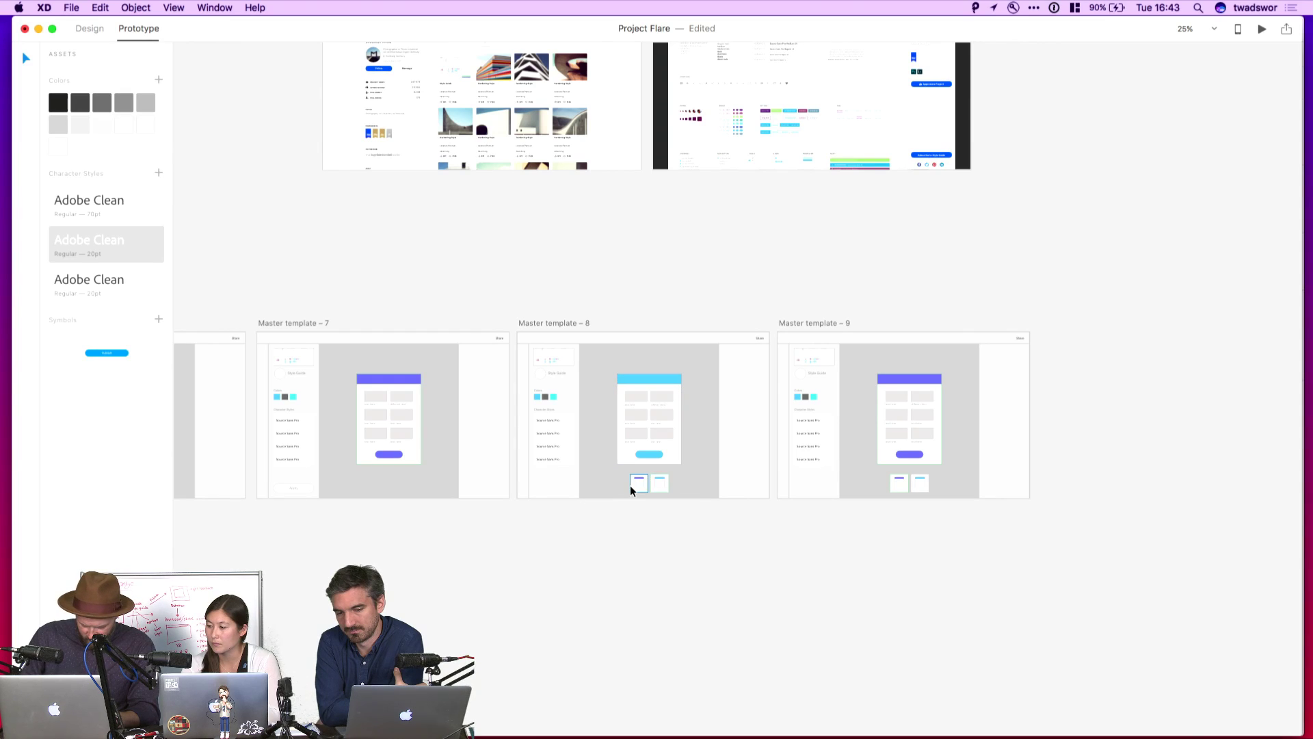
{"action": "left_click", "coordinate": [645, 487]}
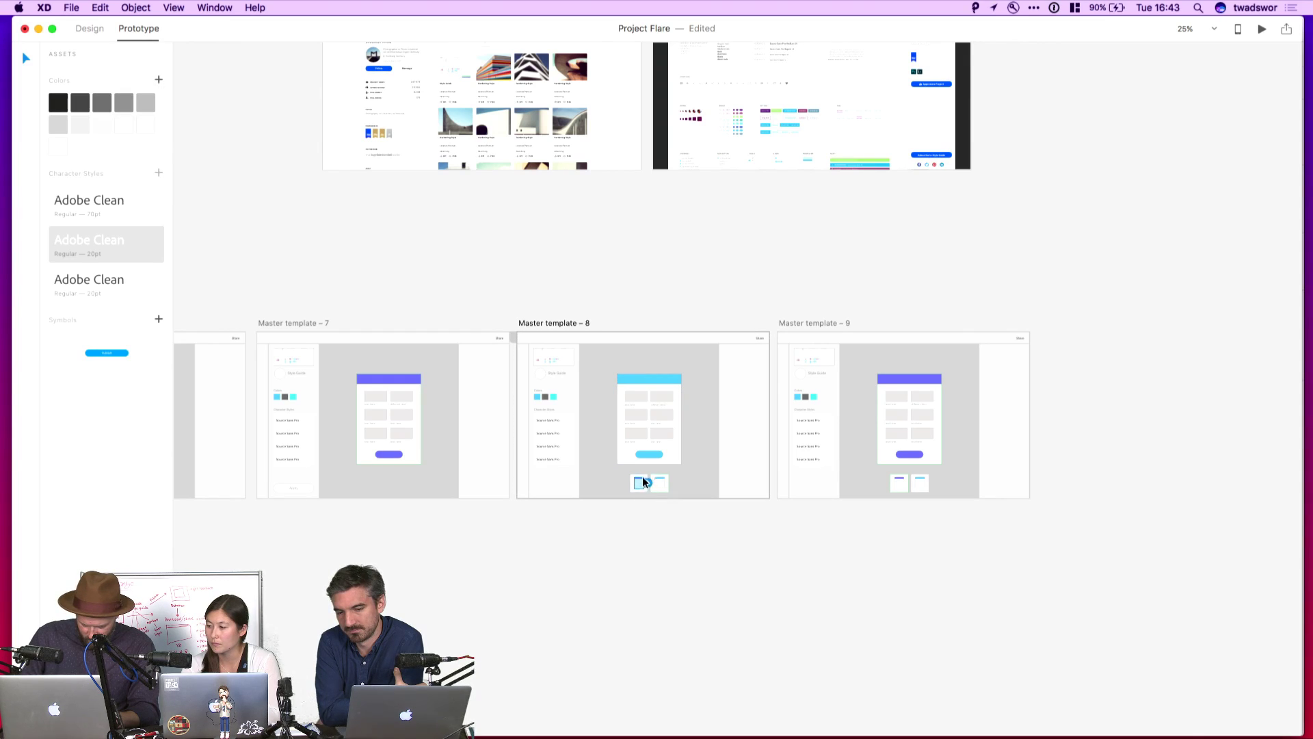
{"action": "key", "text": "super+equal"}
{"action": "key", "text": "super+equal"}
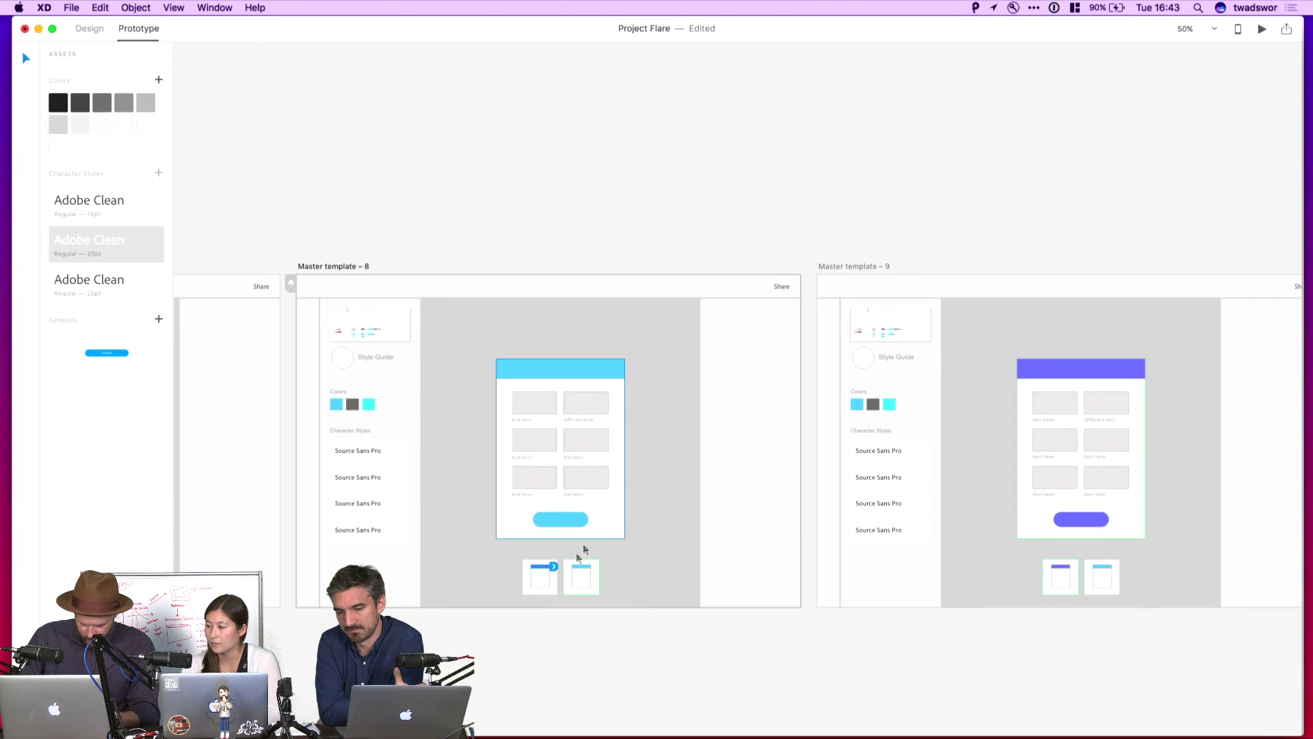
{"action": "left_click_drag", "start_coordinate": [563, 579], "coordinate": [967, 417]}
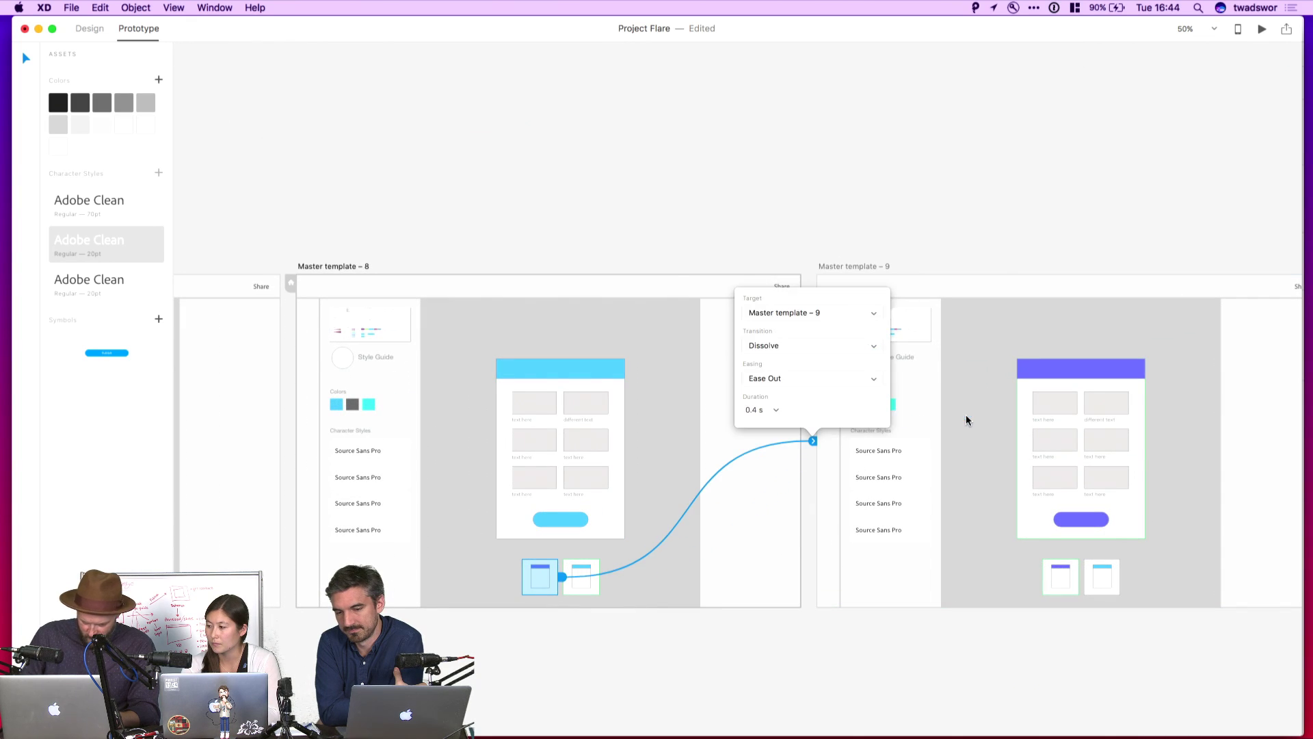
{"action": "left_click", "coordinate": [954, 197]}
- Wire the Master template – 9 artboard back to Master template – 1 at the start of the Publish Workflow
{"action": "key", "text": "super+minus"}
{"action": "key", "text": "super+0"}
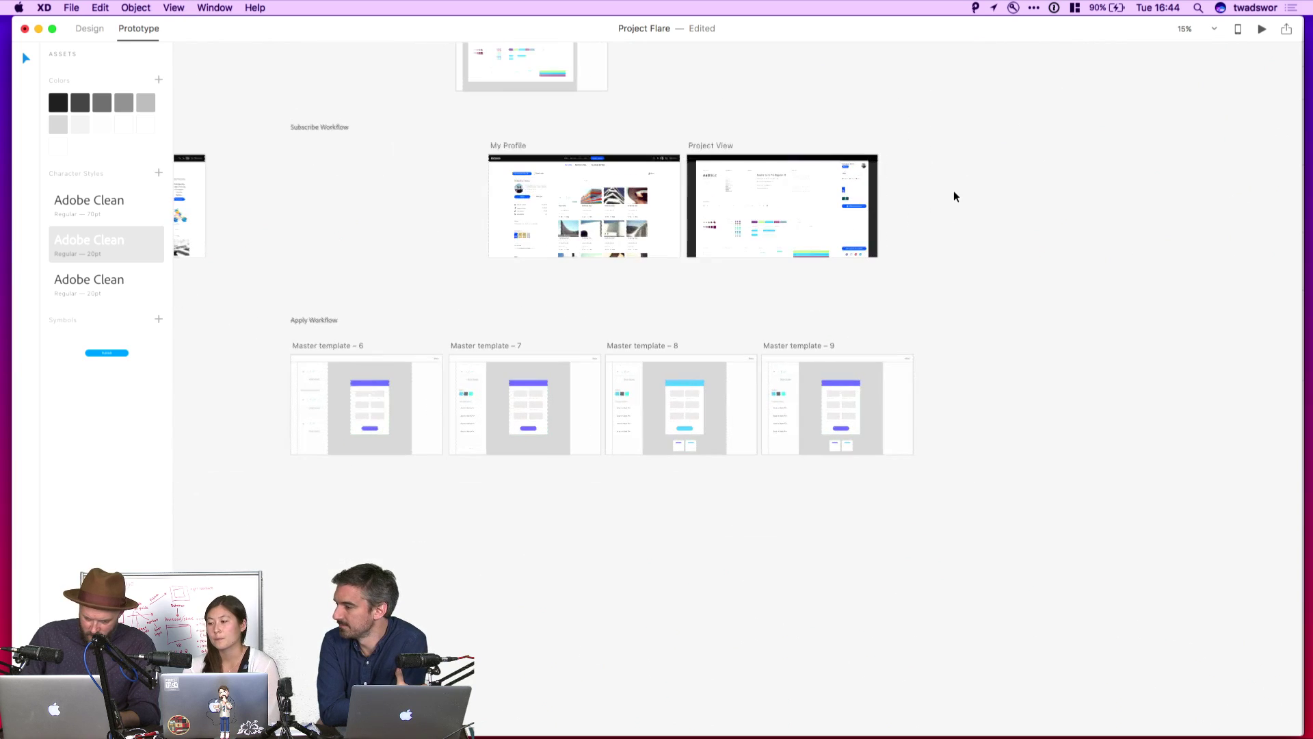
{"action": "left_click", "coordinate": [818, 347]}
{"action": "key", "text": "super+minus"}
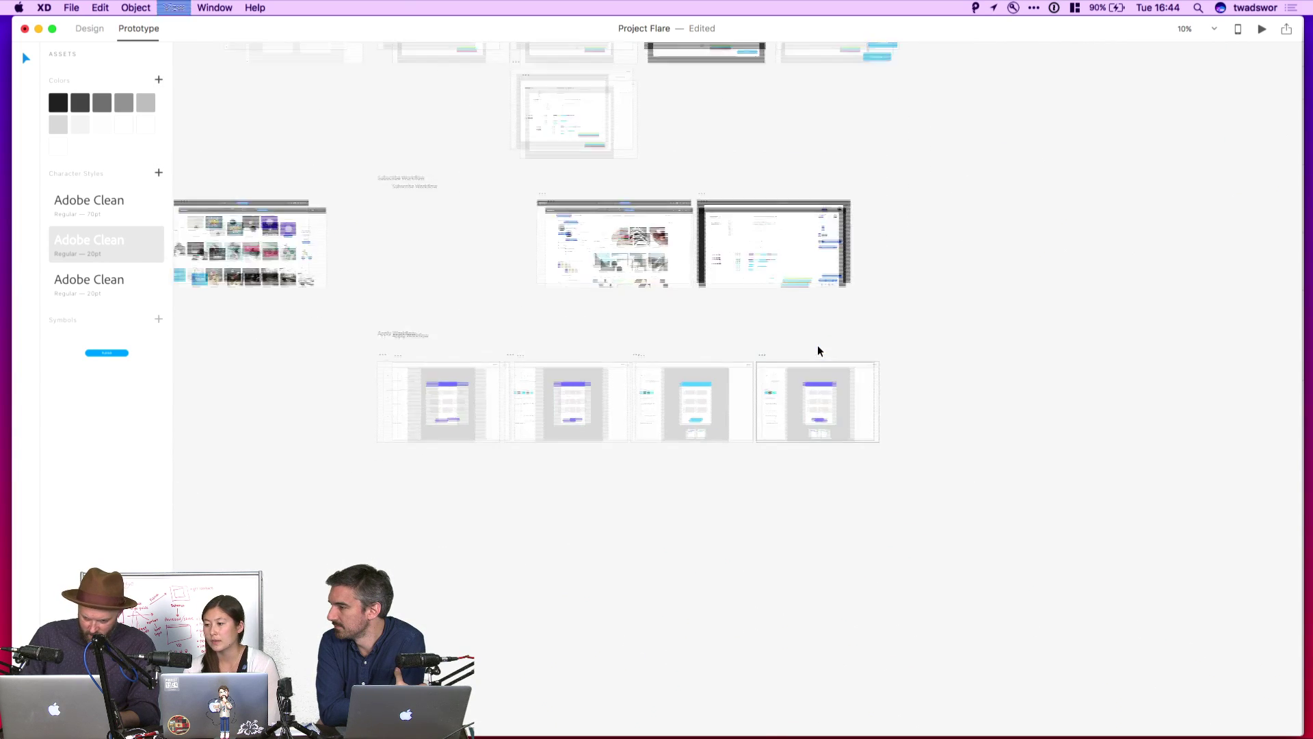
{"action": "left_click_drag", "start_coordinate": [858, 385], "coordinate": [497, 99]}
{"action": "left_click", "coordinate": [475, 327]}
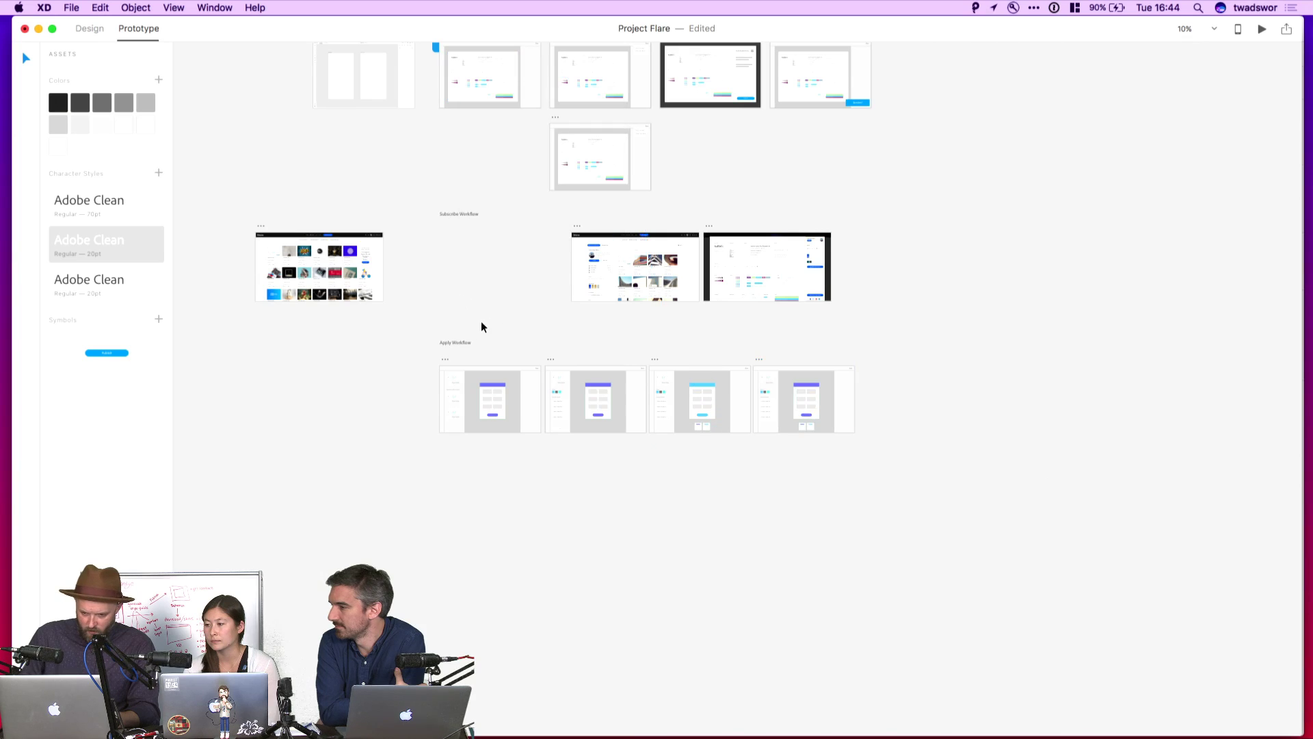
- Examine the home marker on Master template – 1 in the Publish Workflow
{"action": "scroll", "coordinate": [482, 328], "scroll_direction": "up", "scroll_amount": 3}
{"action": "key", "text": "super+equal"}
{"action": "scroll", "coordinate": [492, 110], "scroll_direction": "up", "scroll_amount": 5}
{"action": "scroll", "coordinate": [492, 110], "scroll_direction": "left", "scroll_amount": 5}
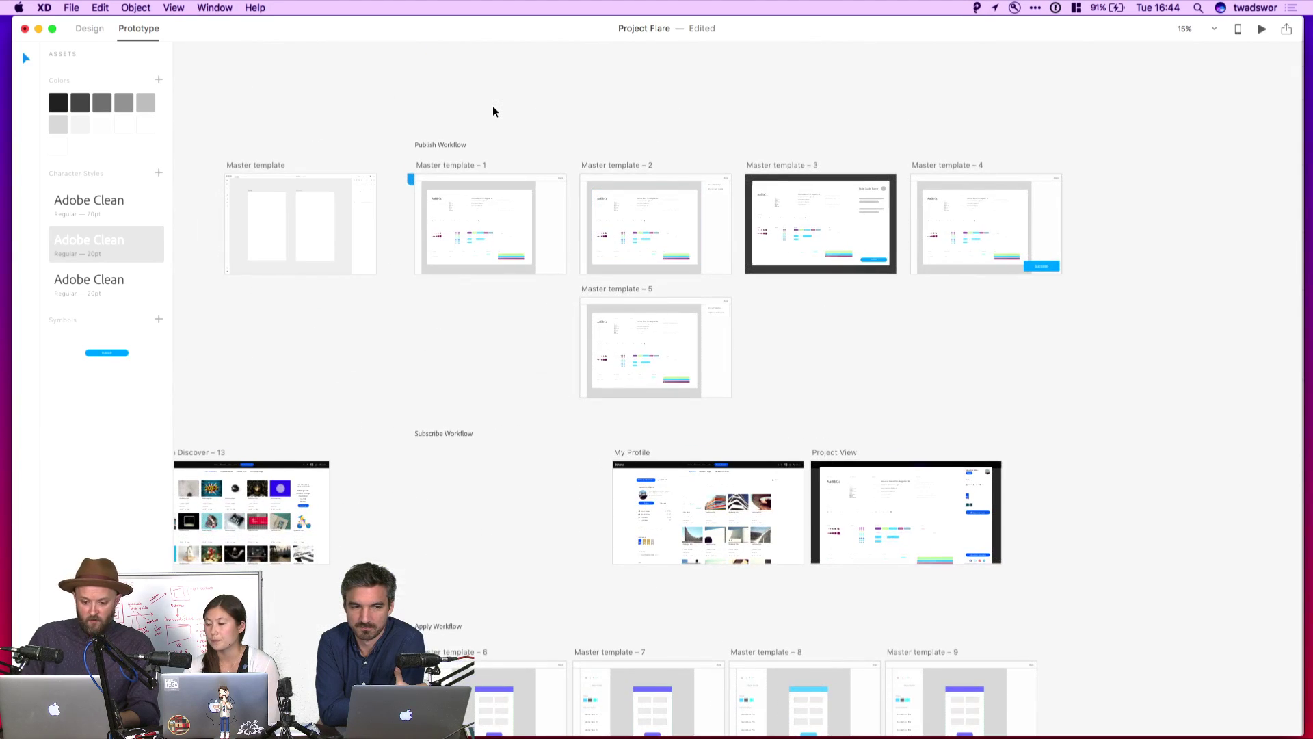
{"action": "mouse_move", "coordinate": [409, 184]}
{"action": "key", "text": "super+equal"}
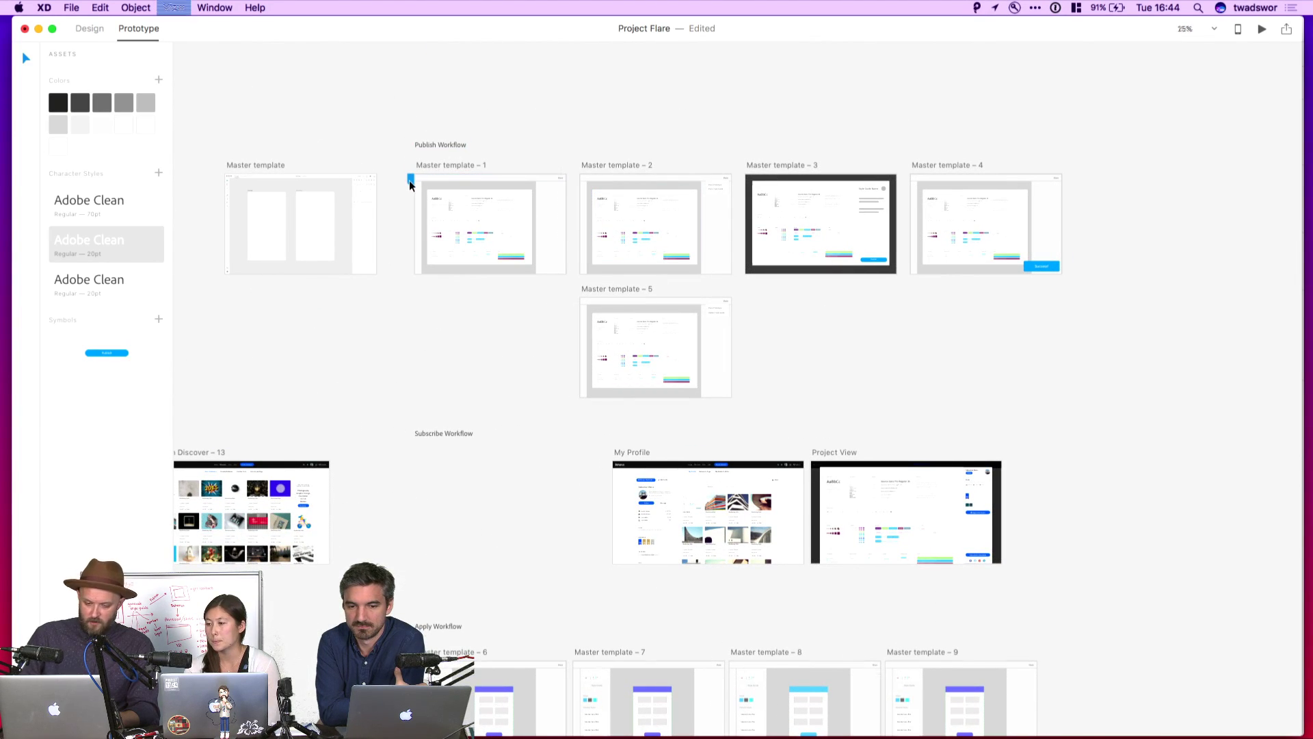
{"action": "key", "text": "super+equal"}
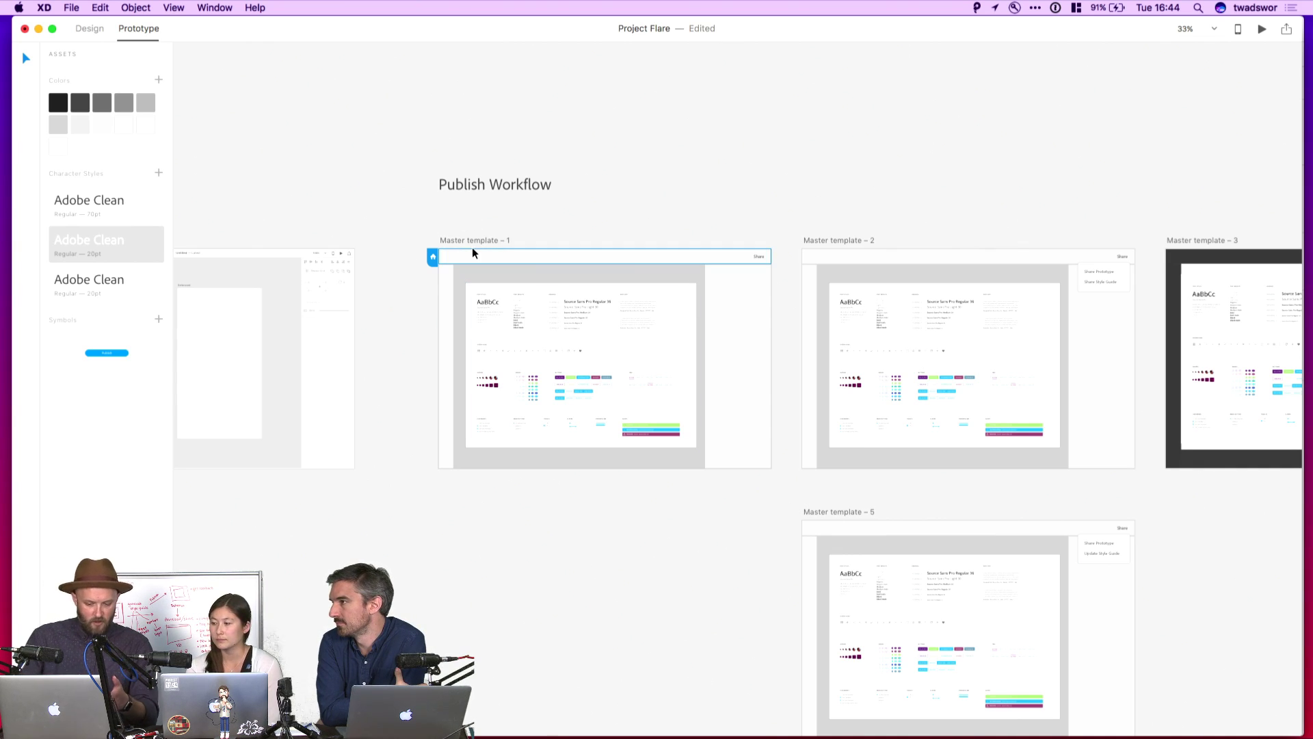
- Make the My Profile artboard in the Subscribe Workflow the prototype's home screen
{"action": "scroll", "coordinate": [688, 491], "scroll_direction": "down", "scroll_amount": 3}
{"action": "scroll", "coordinate": [686, 489], "scroll_direction": "down", "scroll_amount": 10}
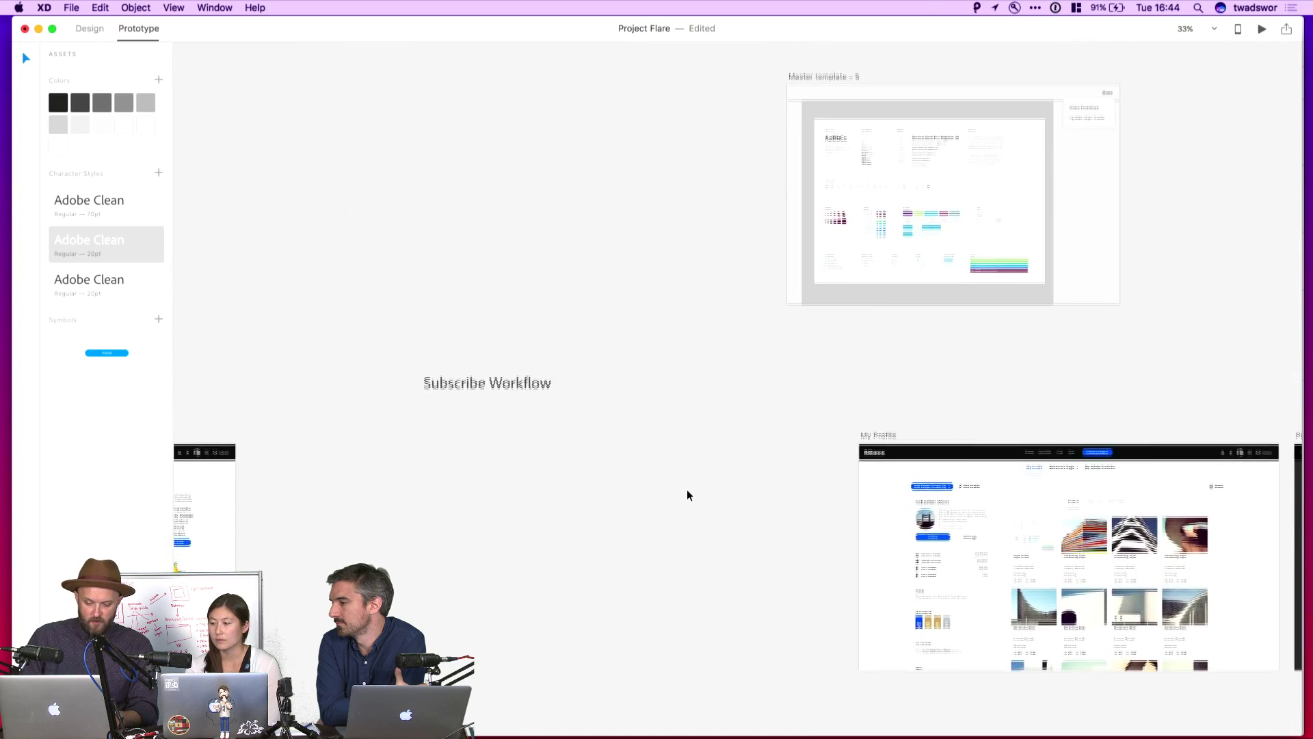
{"action": "scroll", "coordinate": [515, 562], "scroll_direction": "down", "scroll_amount": 2}
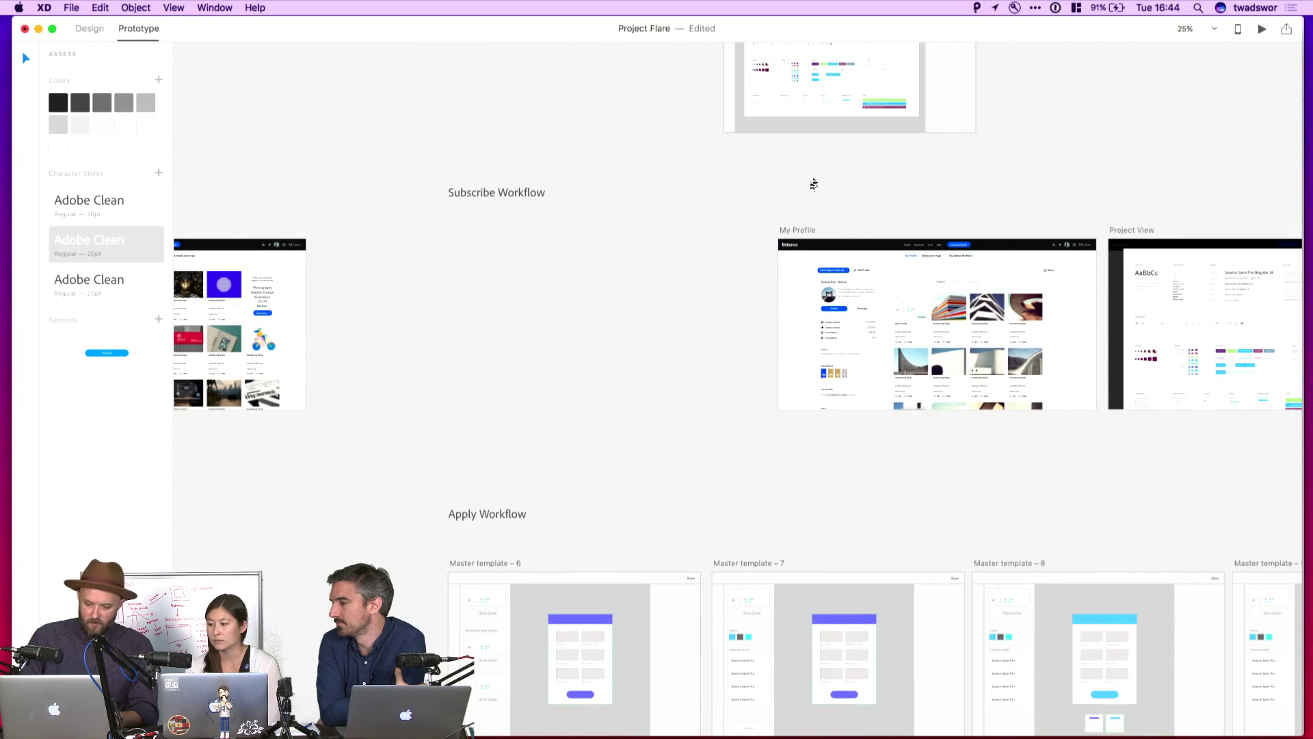
{"action": "left_click", "coordinate": [797, 229]}
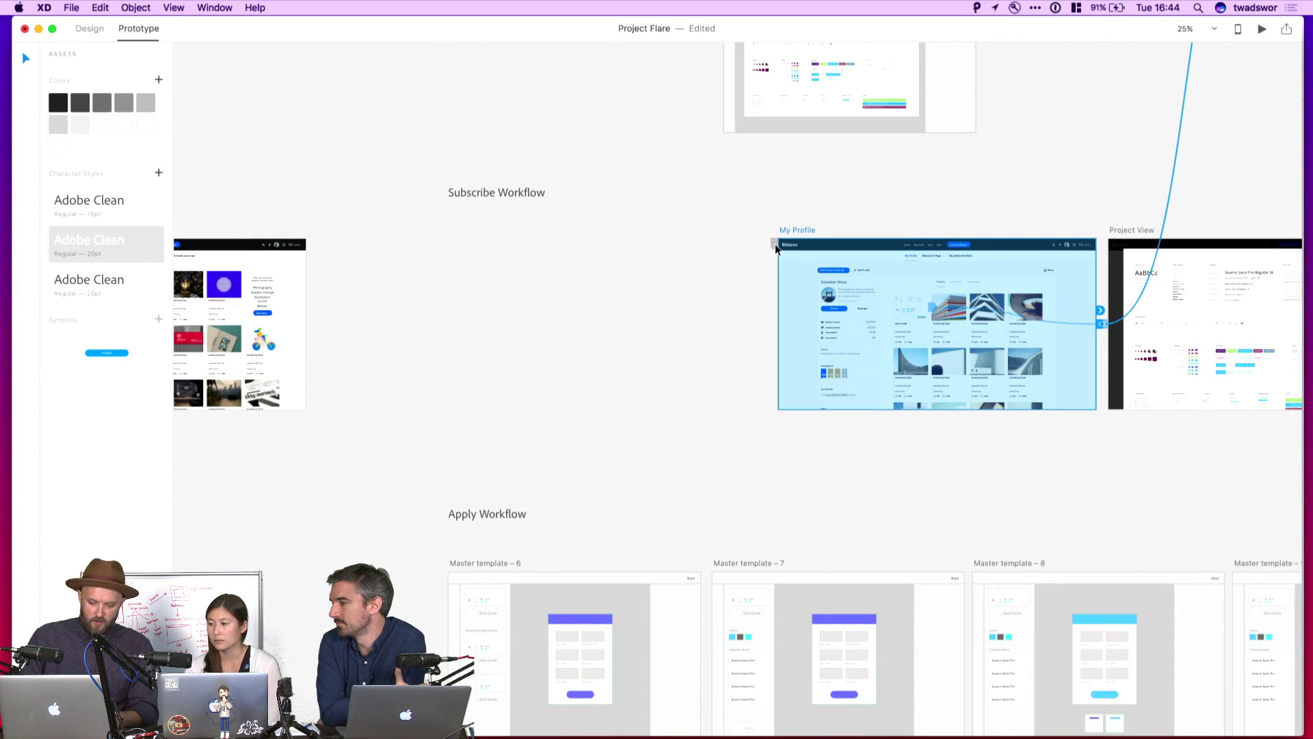
{"action": "left_click", "coordinate": [774, 245]}
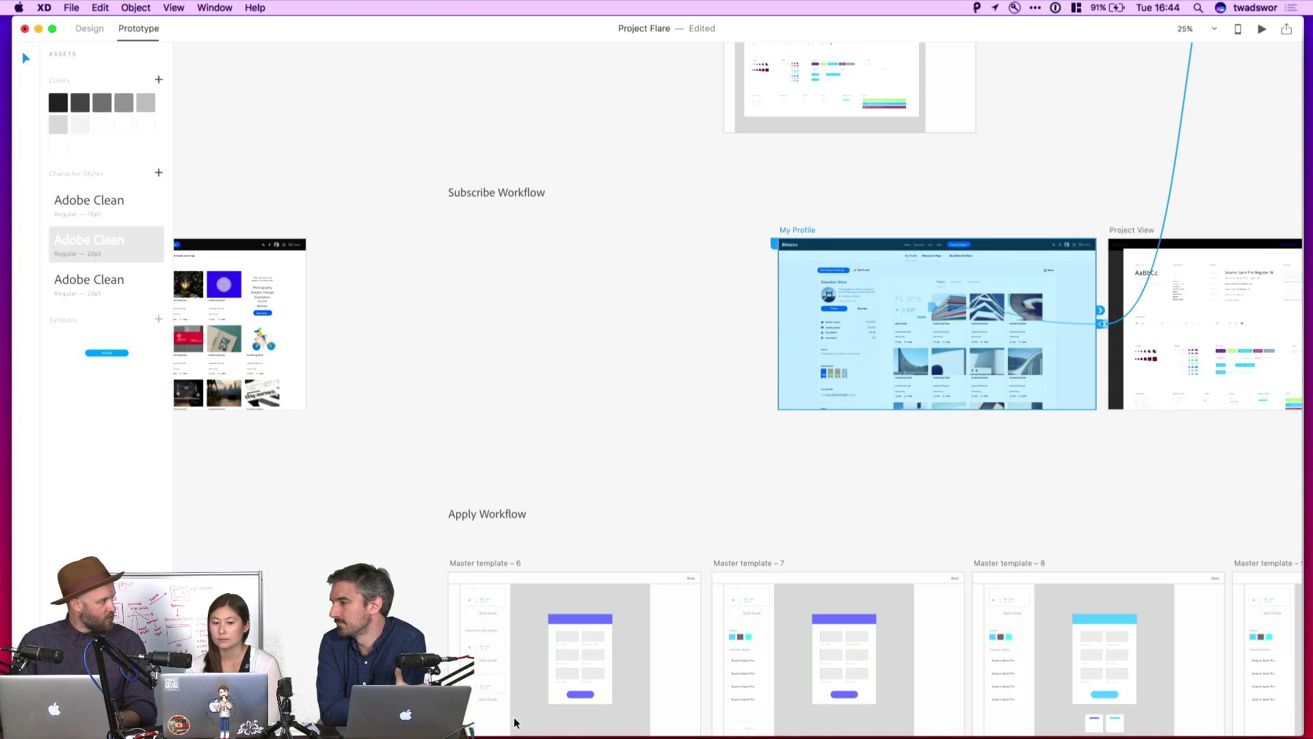
{"action": "left_click", "coordinate": [542, 246]}
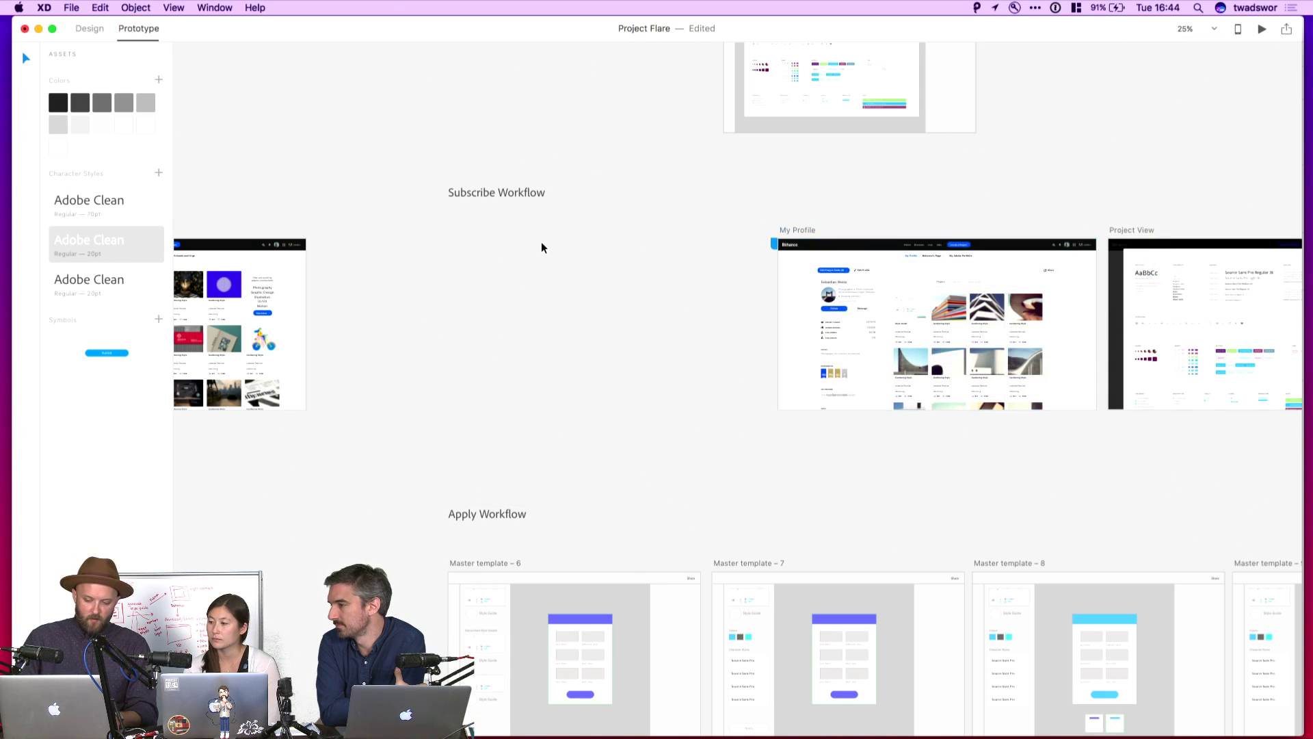
- Make Master template – 1 in the Publish Workflow the prototype's home screen
{"action": "scroll", "coordinate": [542, 248], "scroll_direction": "up", "scroll_amount": 4}
{"action": "scroll", "coordinate": [542, 248], "scroll_direction": "up", "scroll_amount": 4}
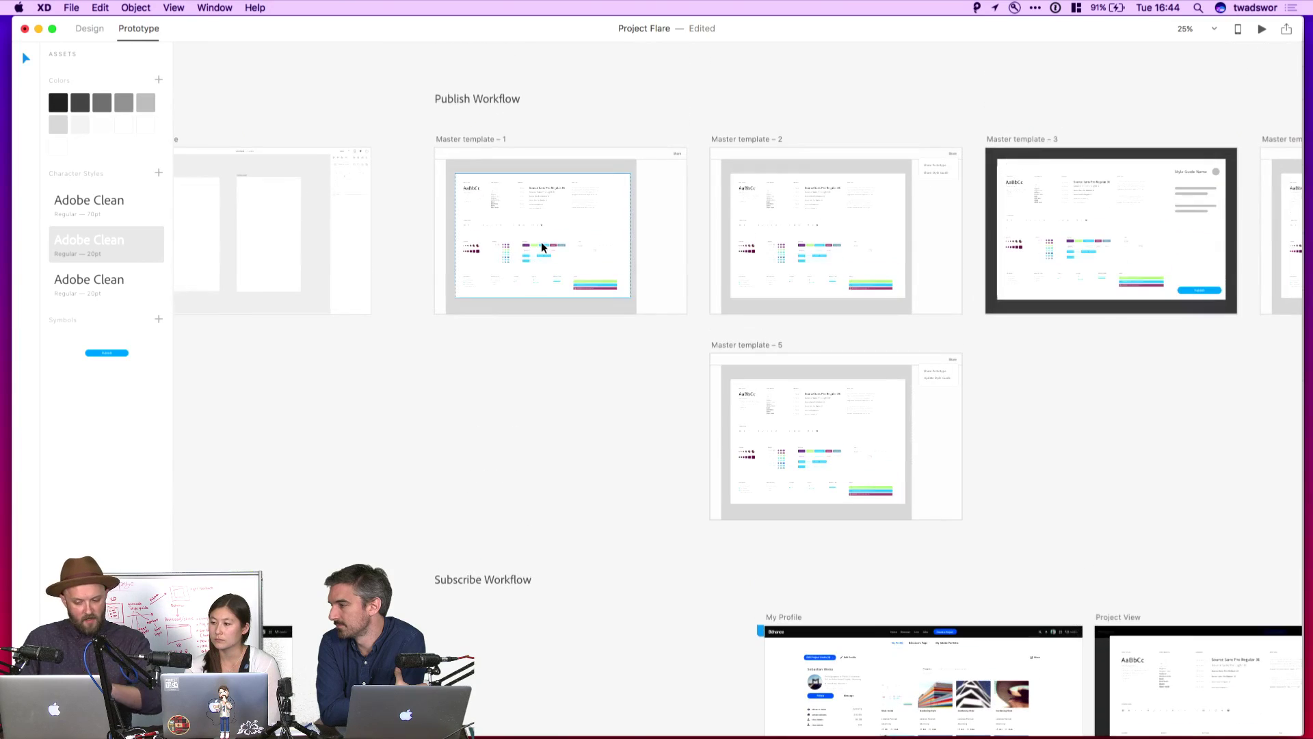
{"action": "scroll", "coordinate": [541, 248], "scroll_direction": "left", "scroll_amount": 3}
{"action": "left_click", "coordinate": [576, 148]}
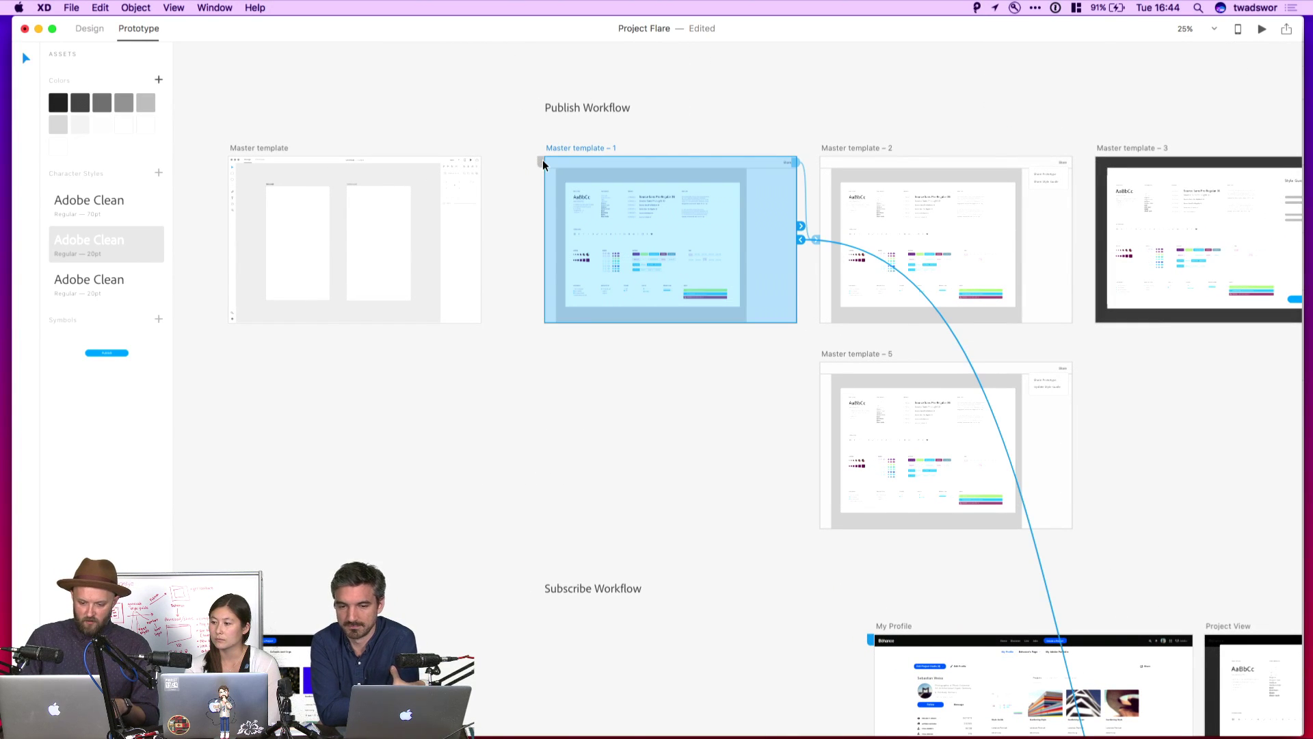
- Share the Project Flare prototype online again by updating its existing link with comments allowed
{"action": "left_click", "coordinate": [1286, 29]}
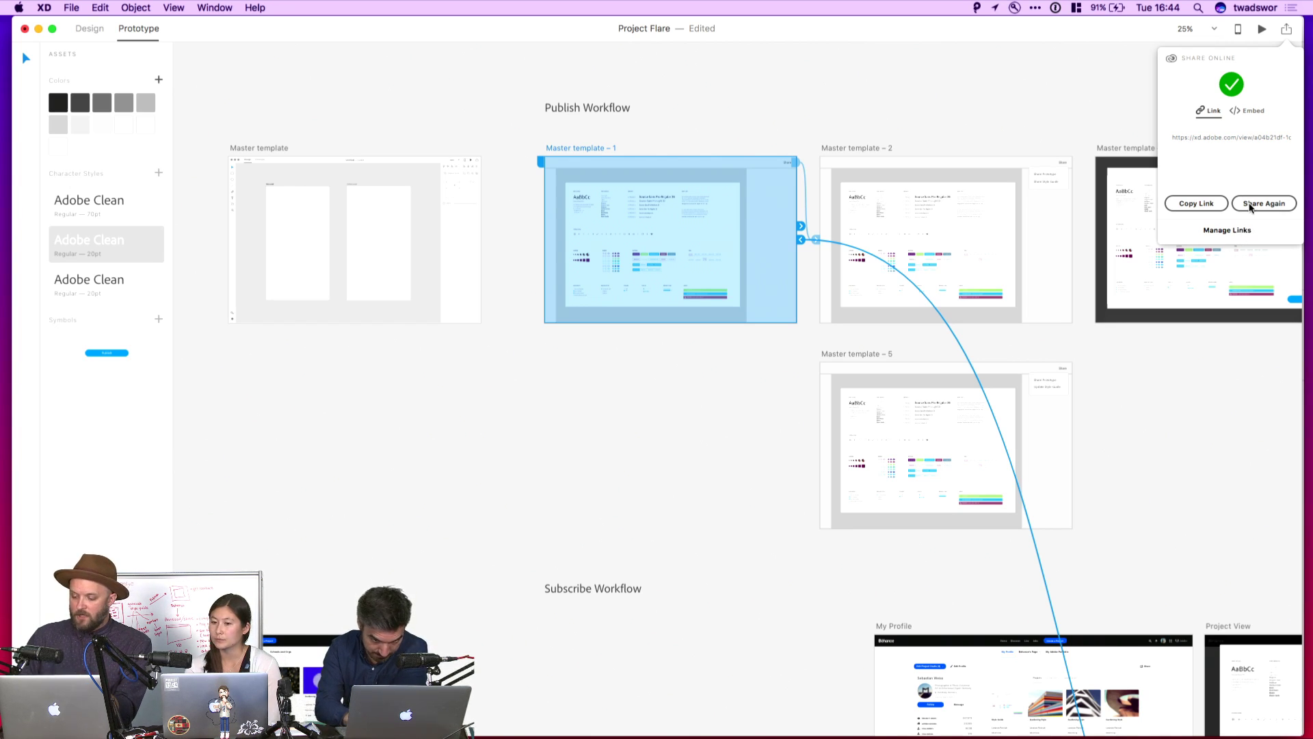
{"action": "left_click", "coordinate": [1250, 205]}
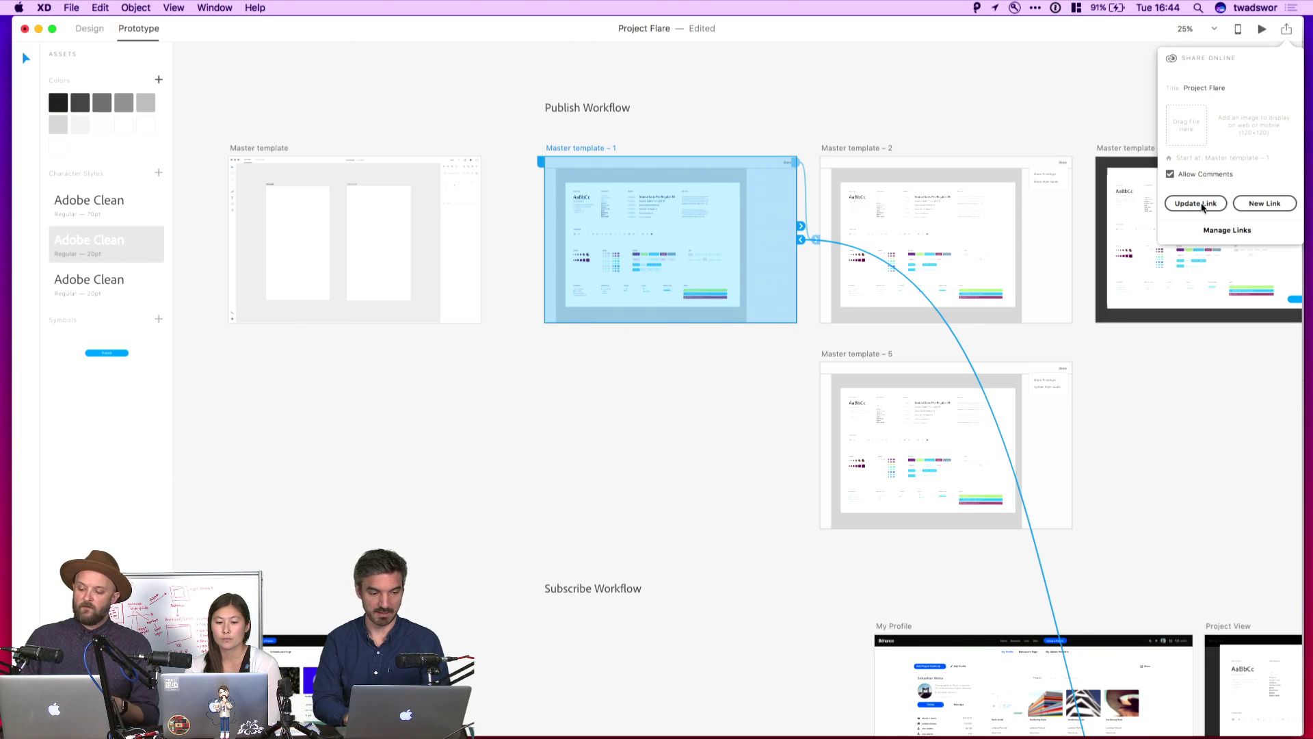
{"action": "left_click", "coordinate": [1203, 204]}
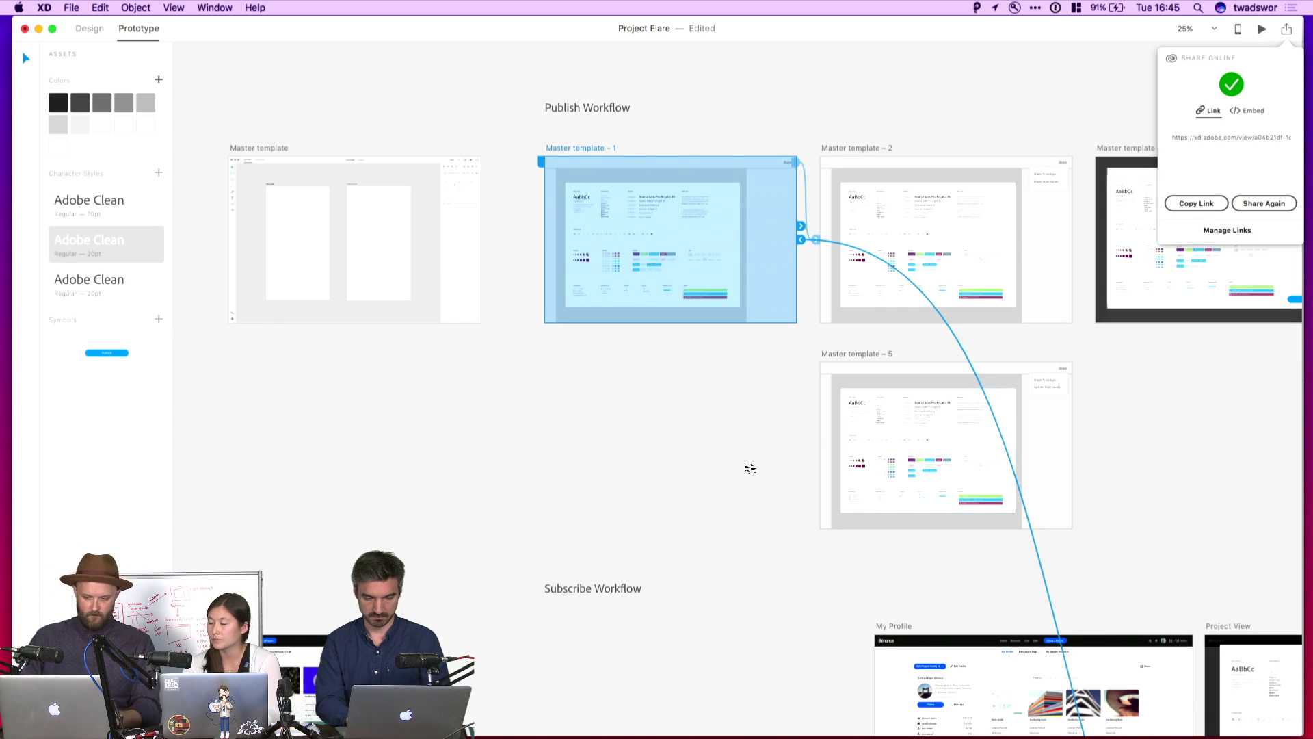
{"action": "left_click", "coordinate": [679, 457]}
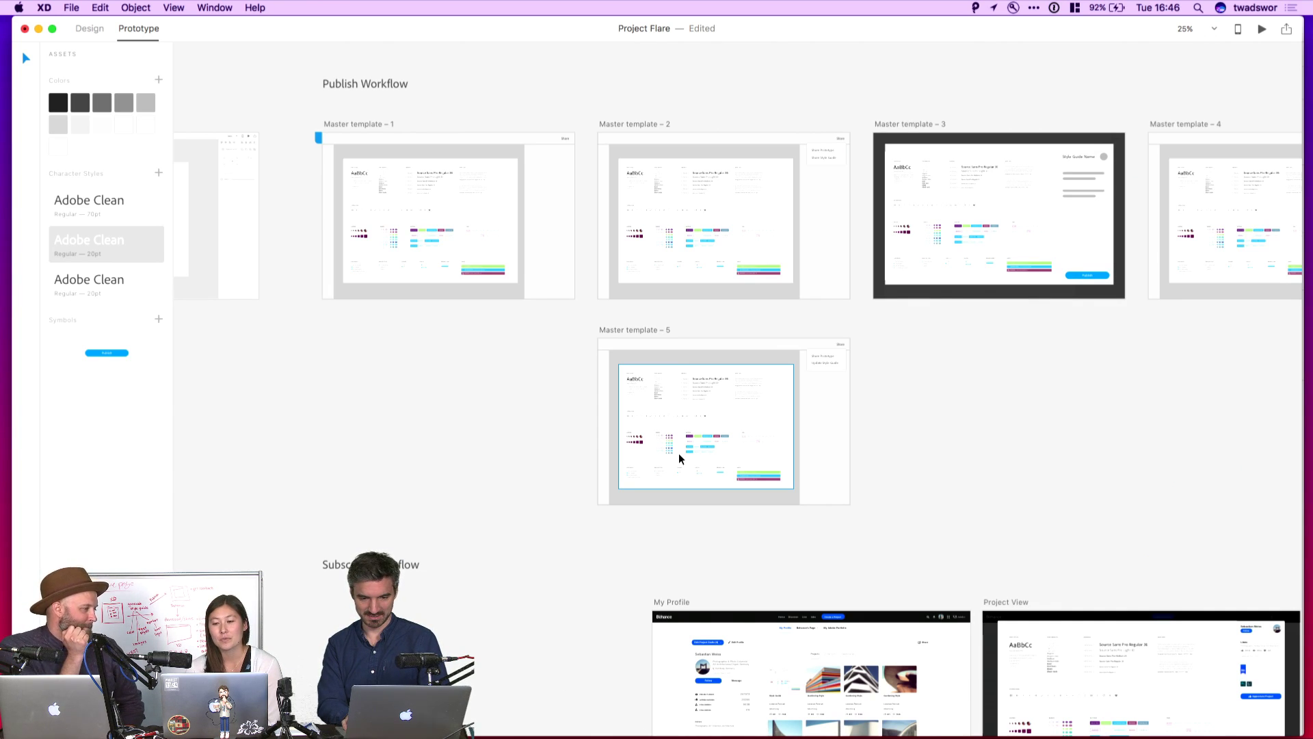
{"action": "mouse_move", "coordinate": [698, 734]}
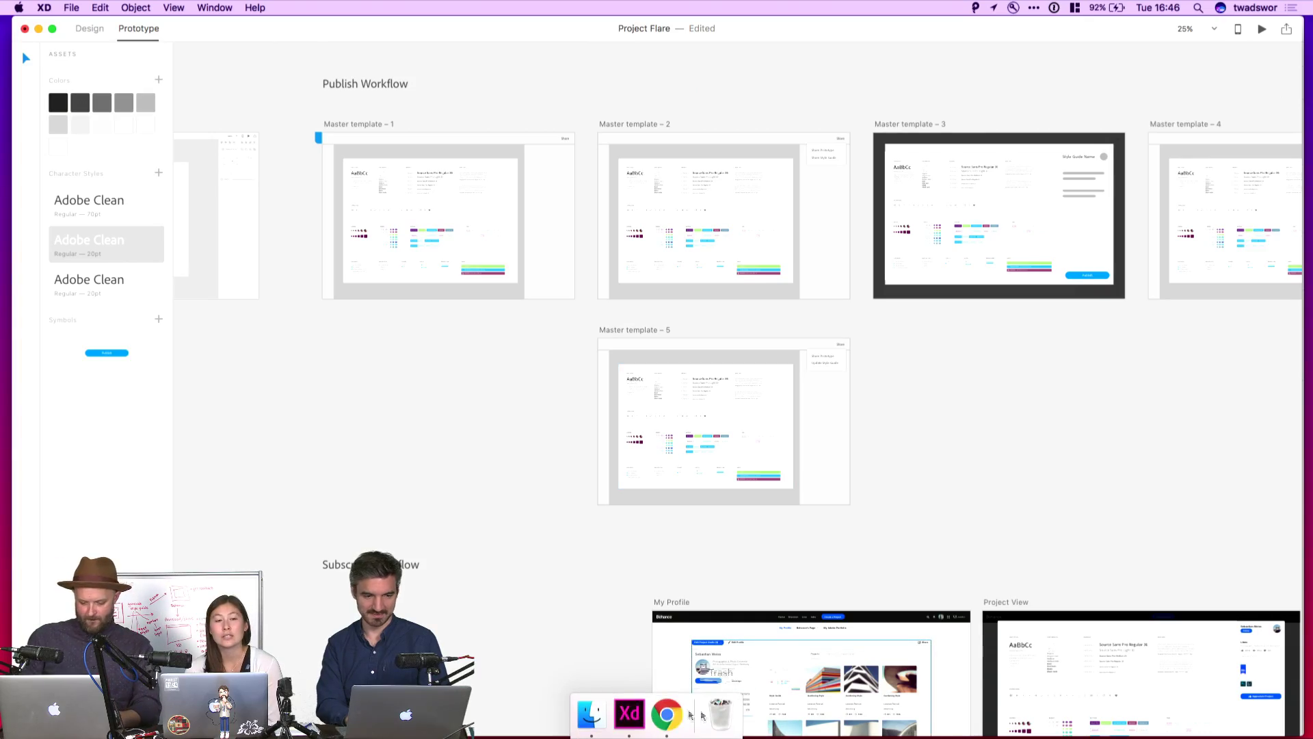
- Switch to Chrome, open the Project 1324 site in a new tab and look over its home page
{"action": "left_click", "coordinate": [667, 715]}
{"action": "key", "text": "super+t"}
{"action": "type", "text": "proje"}
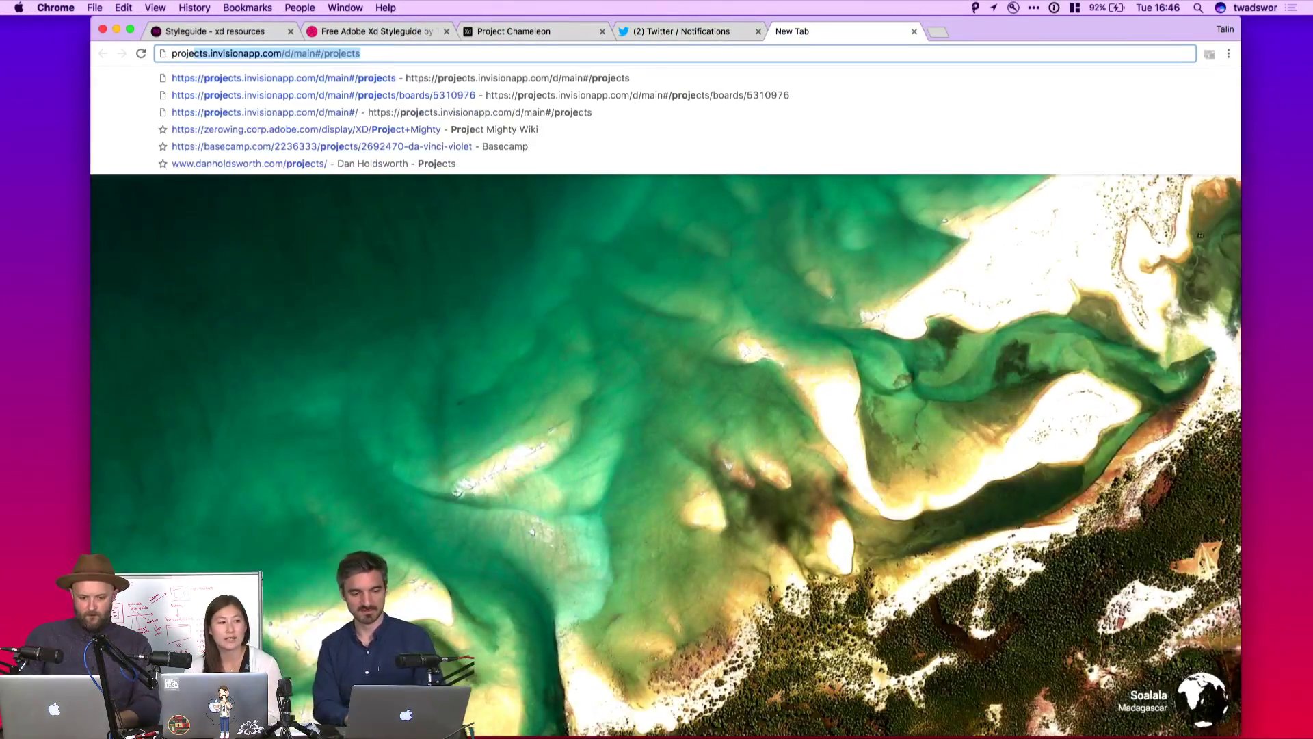
{"action": "type", "text": "ct 1324"}
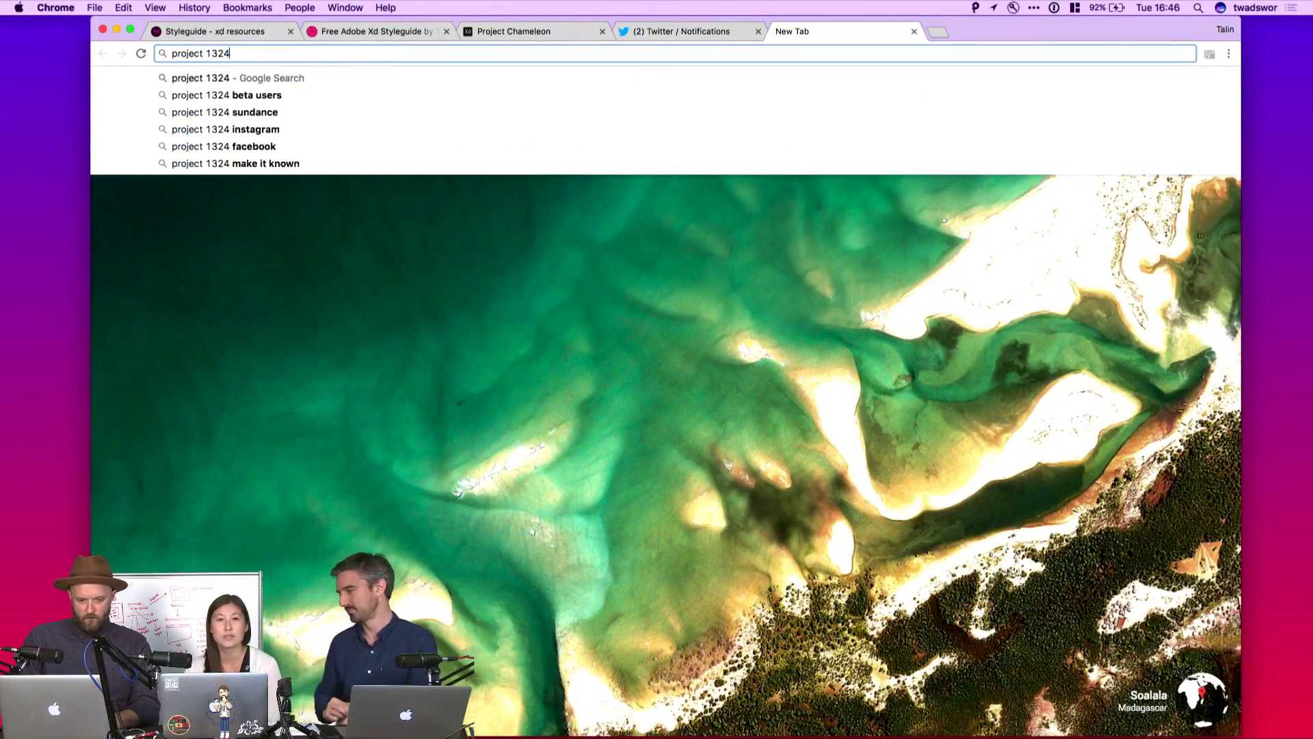
{"action": "key", "text": "Return"}
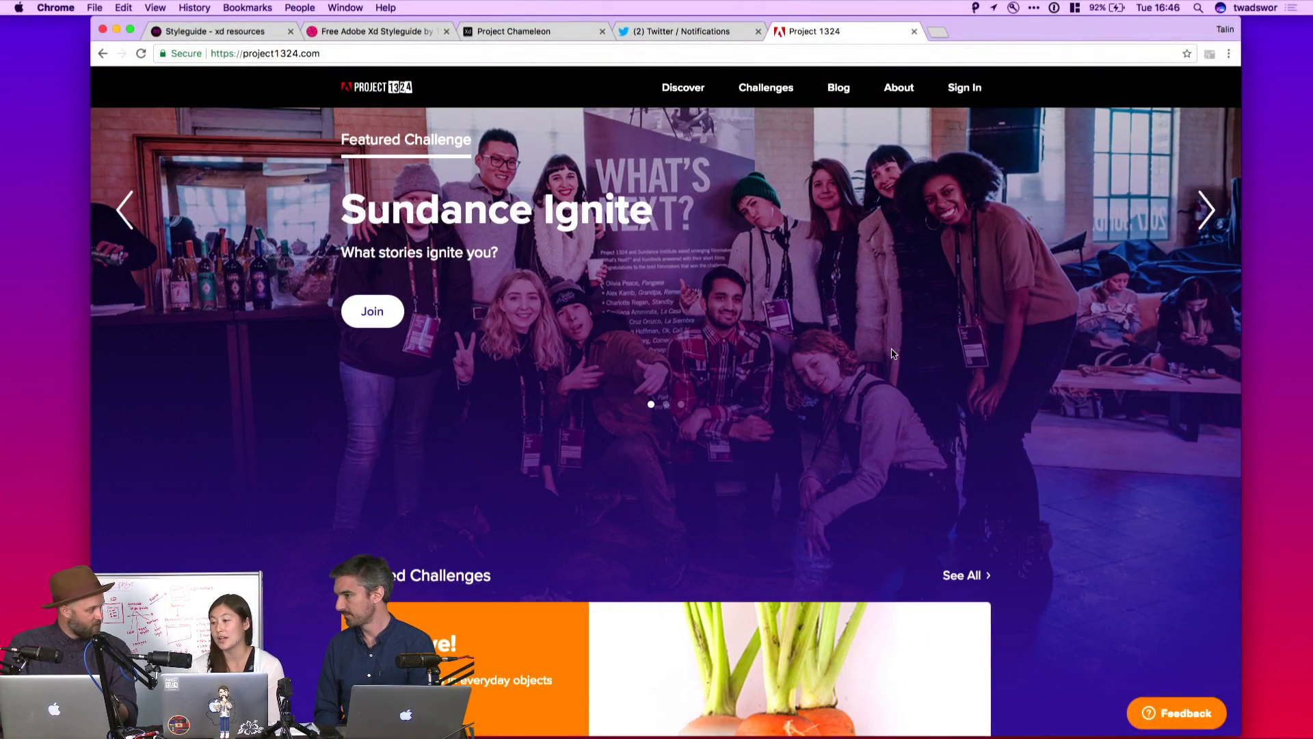
{"action": "scroll", "coordinate": [892, 354], "scroll_direction": "down", "scroll_amount": 3}
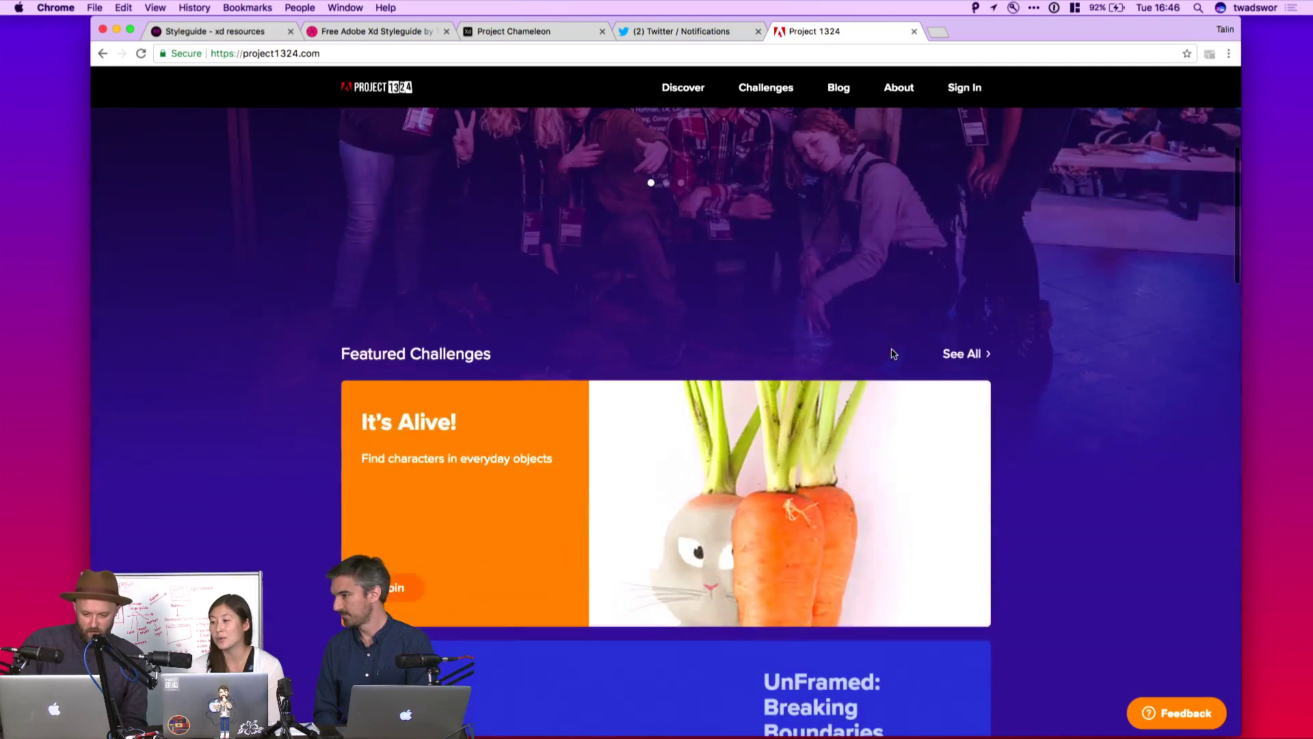
{"action": "scroll", "coordinate": [893, 354], "scroll_direction": "down", "scroll_amount": 4}
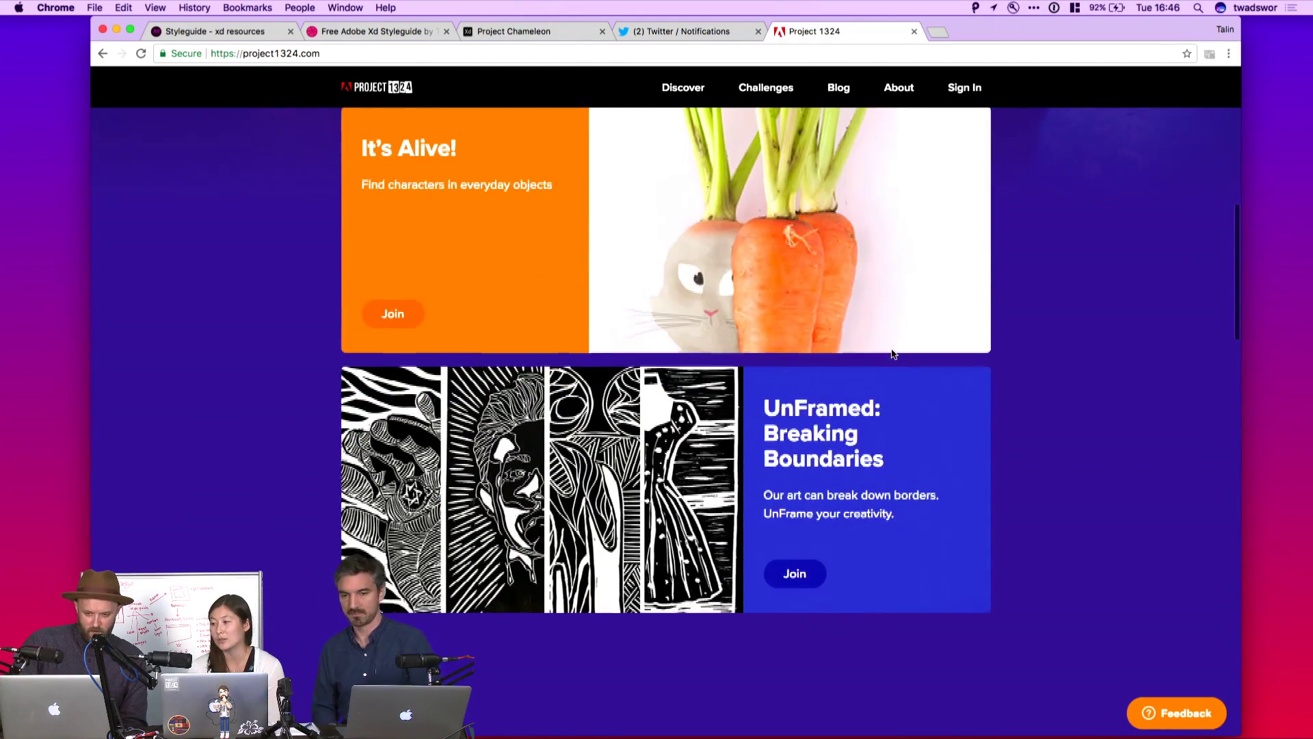
{"action": "scroll", "coordinate": [892, 351], "scroll_direction": "up", "scroll_amount": 7}
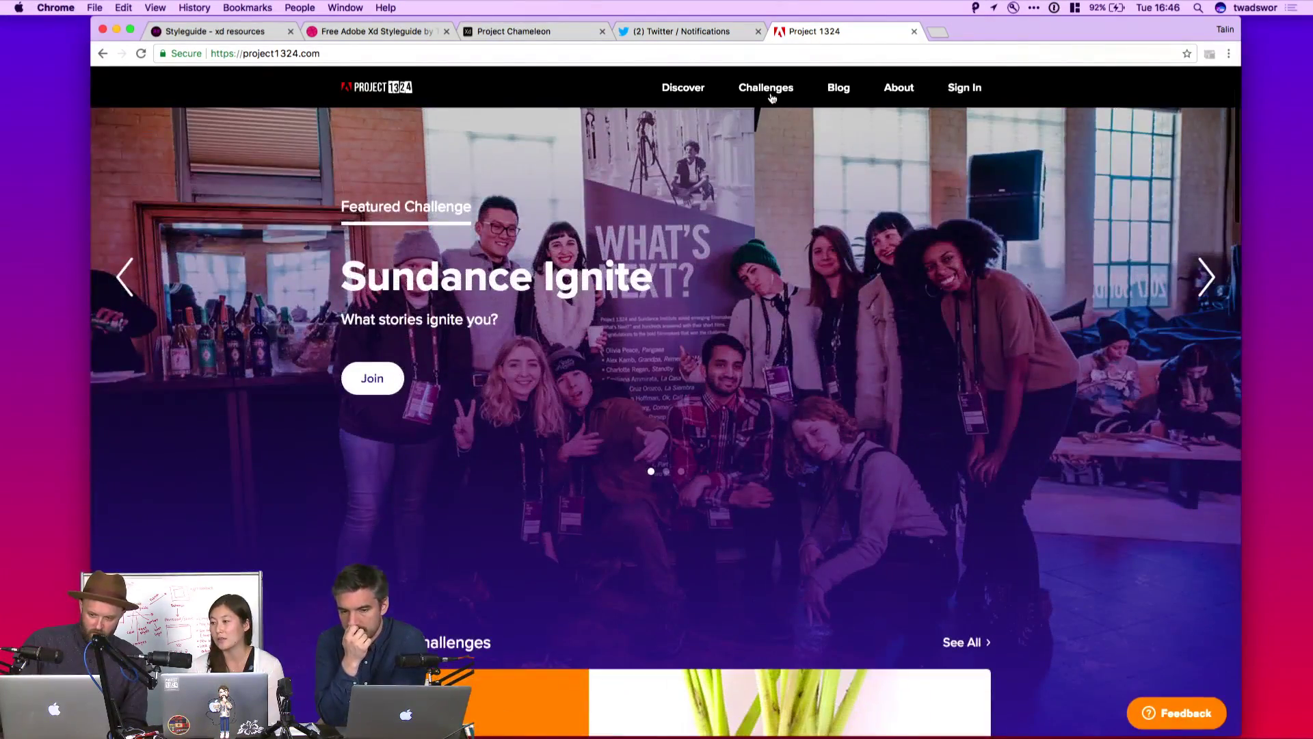
- Open the Split/Image challenge from Project 1324's list of current challenges
{"action": "left_click", "coordinate": [771, 98]}
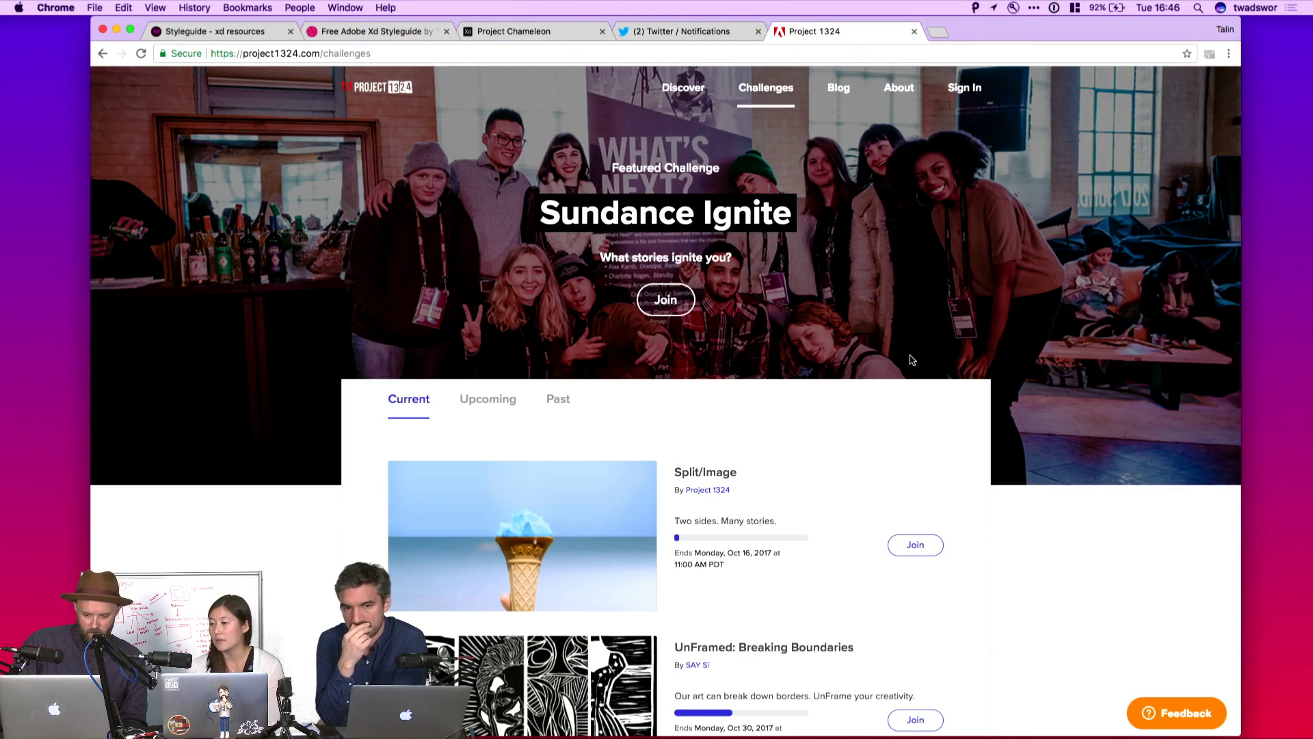
{"action": "scroll", "coordinate": [910, 355], "scroll_direction": "down", "scroll_amount": 4}
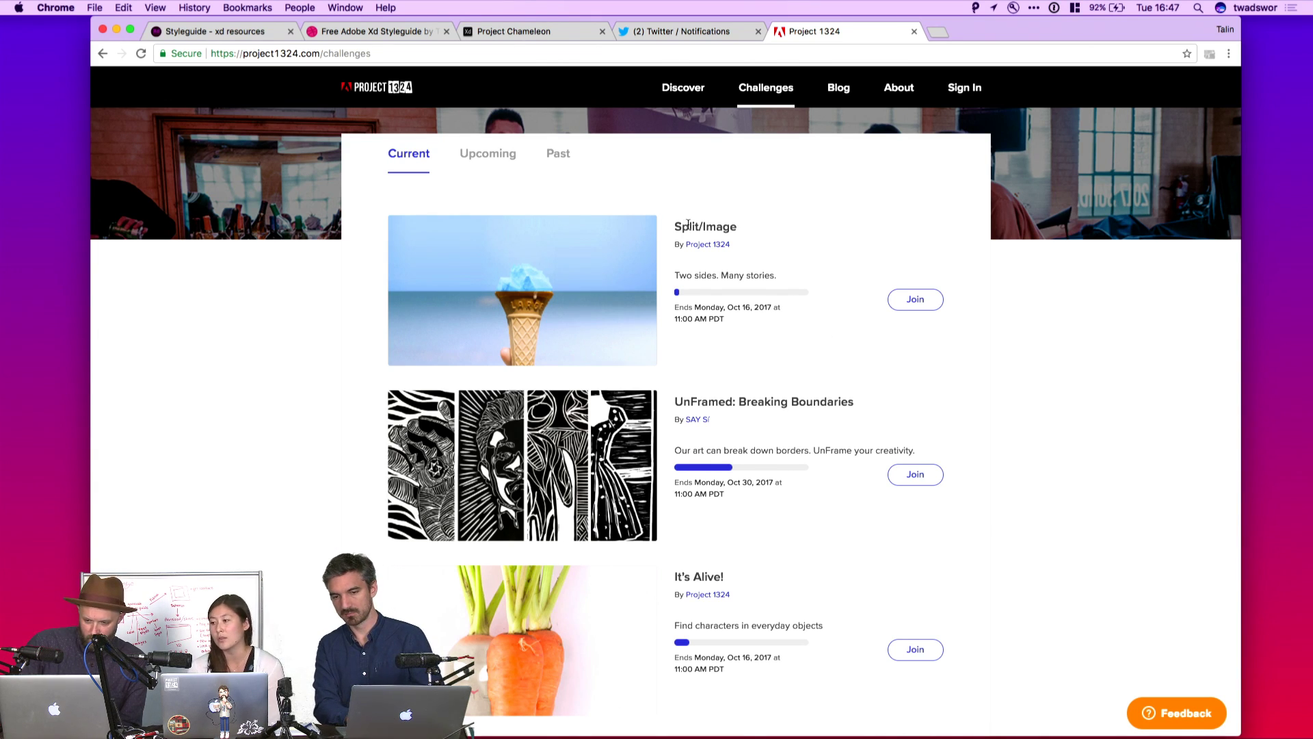
{"action": "left_click", "coordinate": [609, 277]}
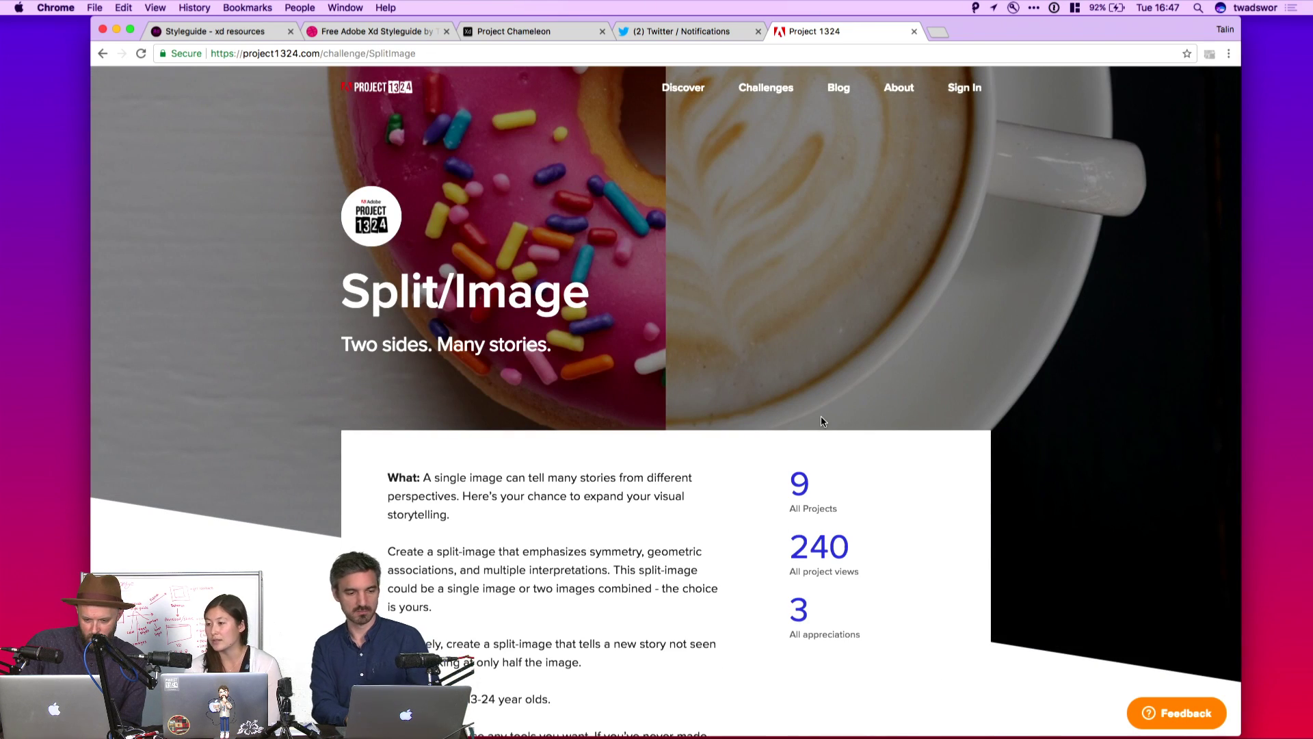
- Examine the Split/Image challenge's brief, entry conditions, submission deadline and featured projects
{"action": "scroll", "coordinate": [821, 416], "scroll_direction": "down", "scroll_amount": 3}
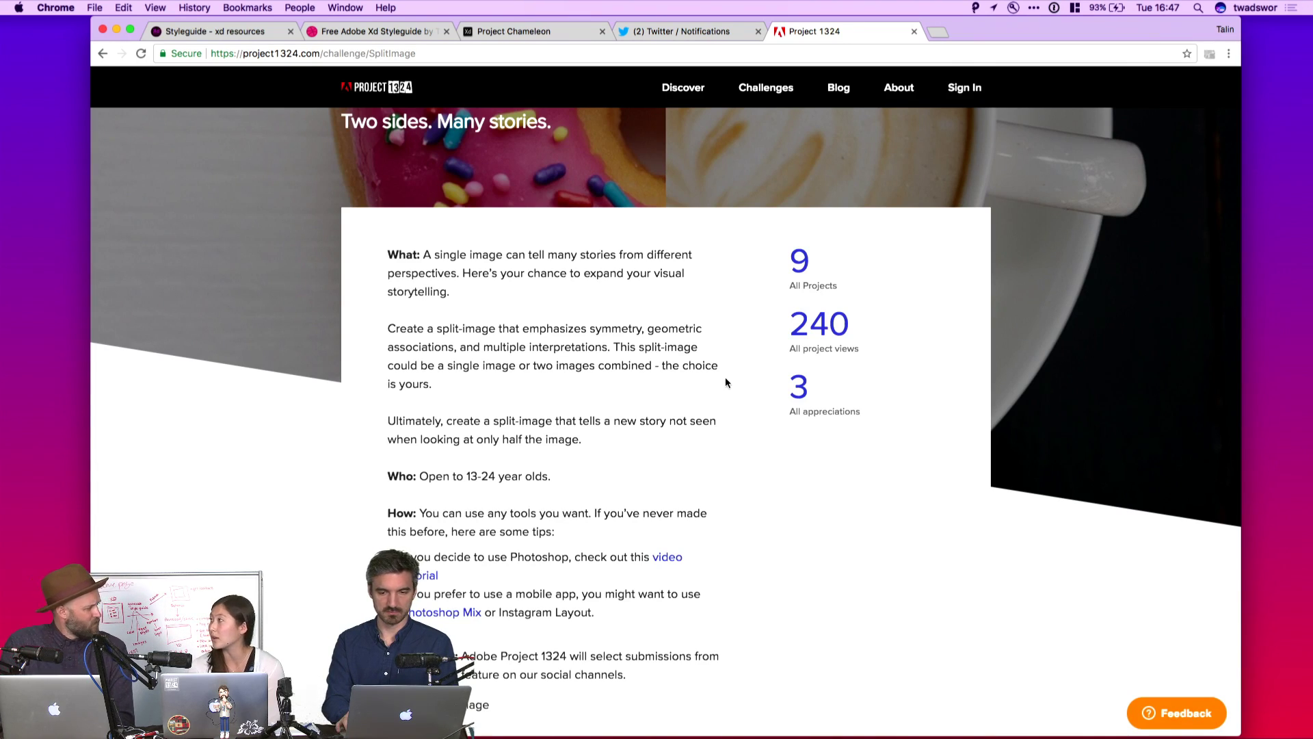
{"action": "scroll", "coordinate": [725, 382], "scroll_direction": "up", "scroll_amount": 3}
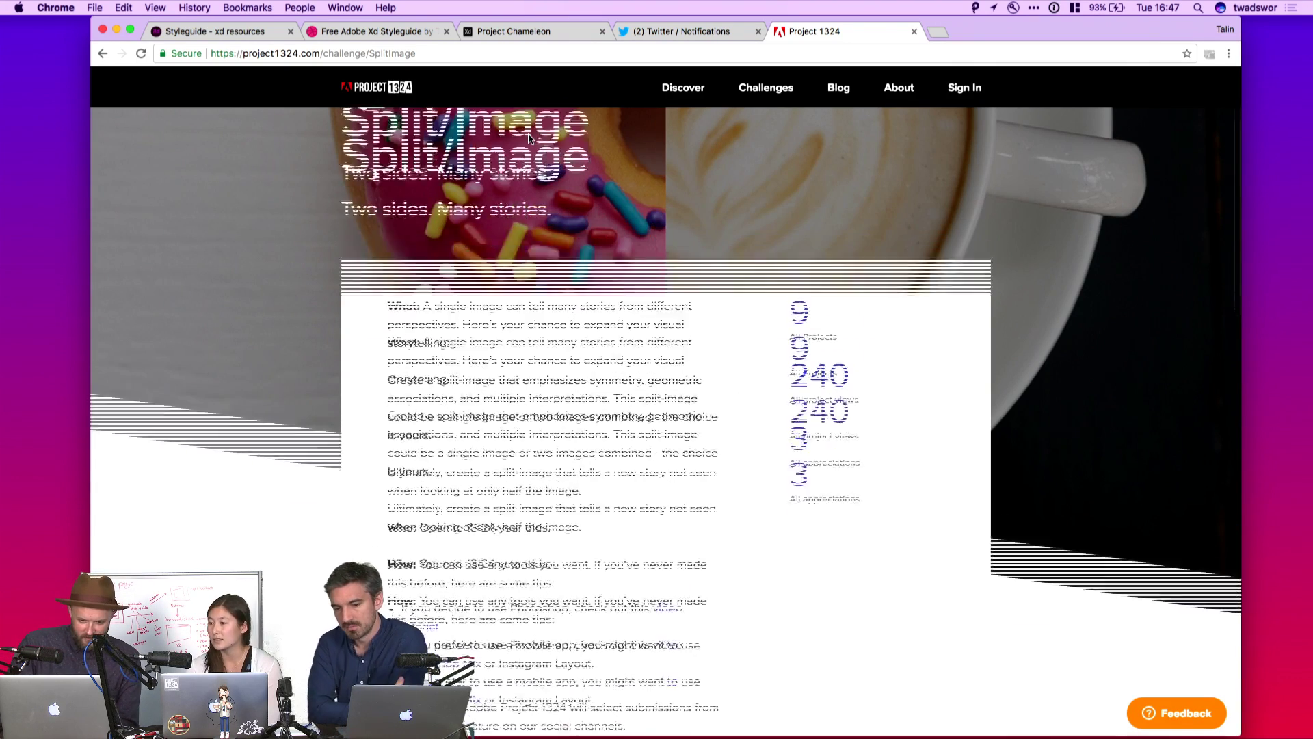
{"action": "scroll", "coordinate": [492, 367], "scroll_direction": "down", "scroll_amount": 2}
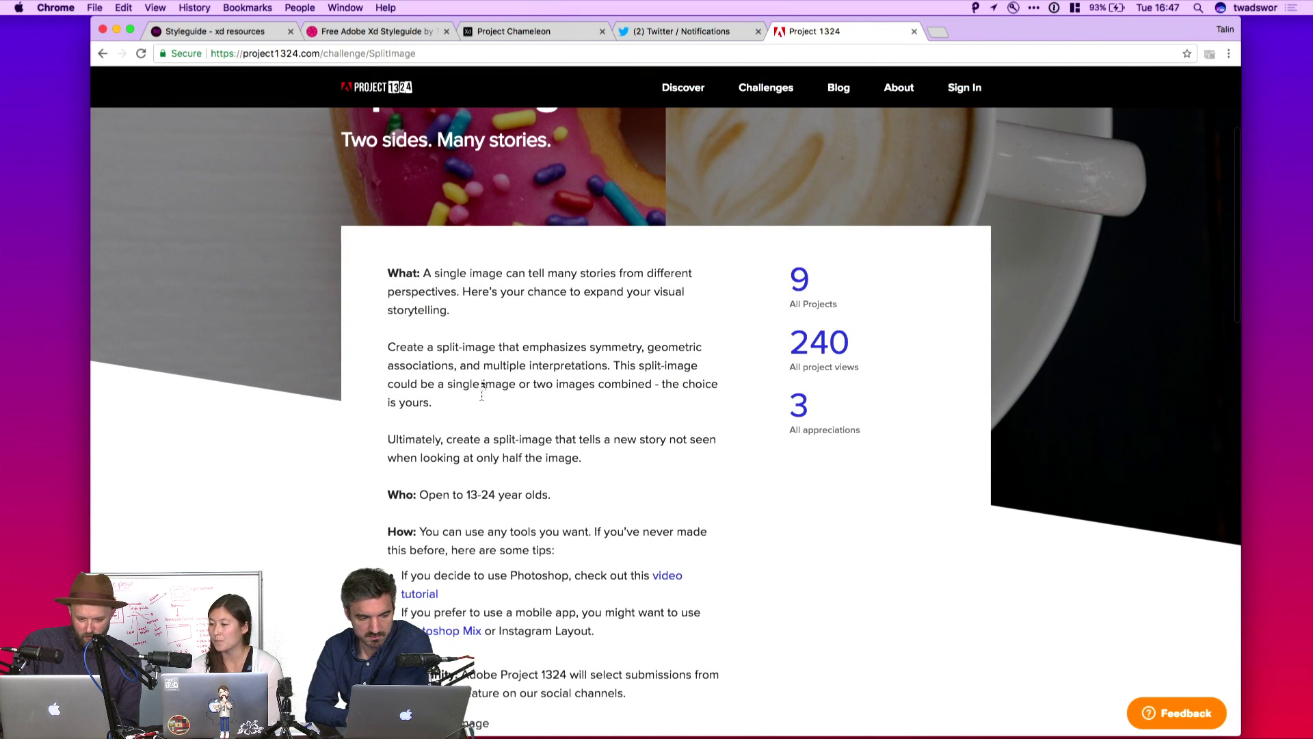
{"action": "scroll", "coordinate": [505, 433], "scroll_direction": "down", "scroll_amount": 3}
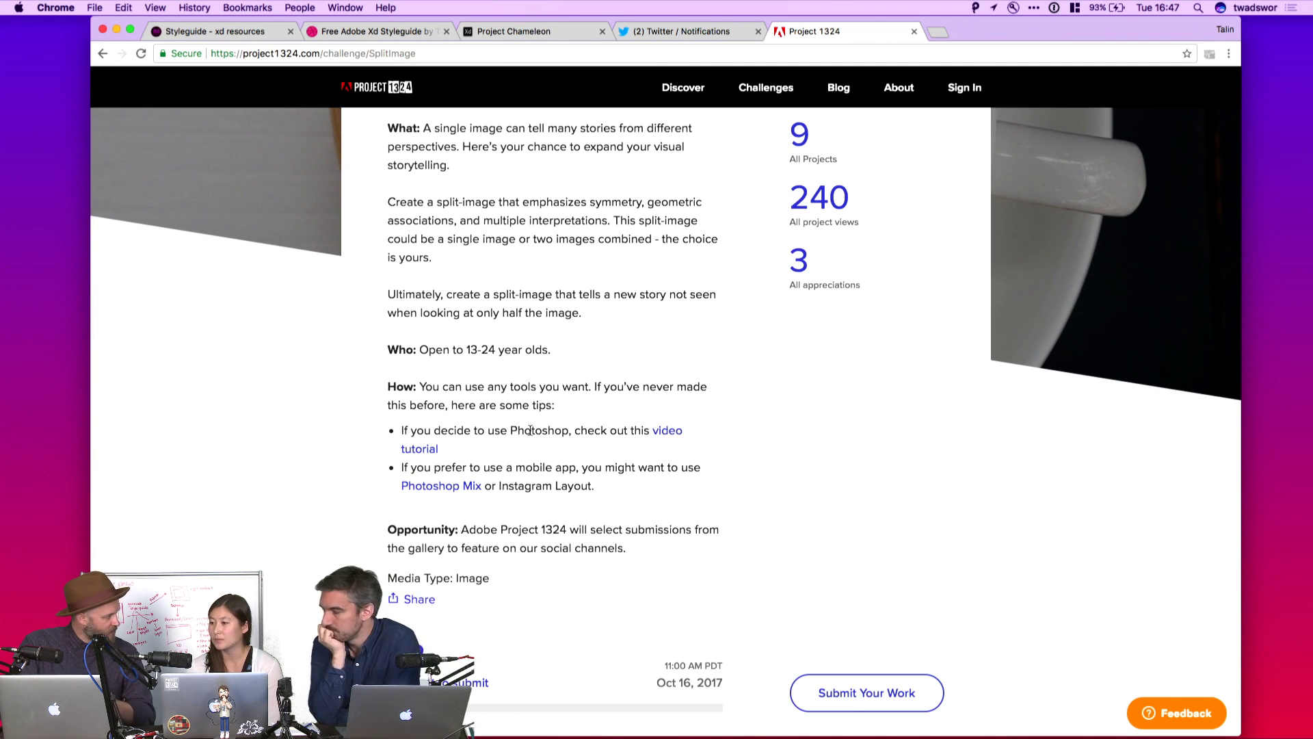
{"action": "scroll", "coordinate": [530, 430], "scroll_direction": "up", "scroll_amount": 5}
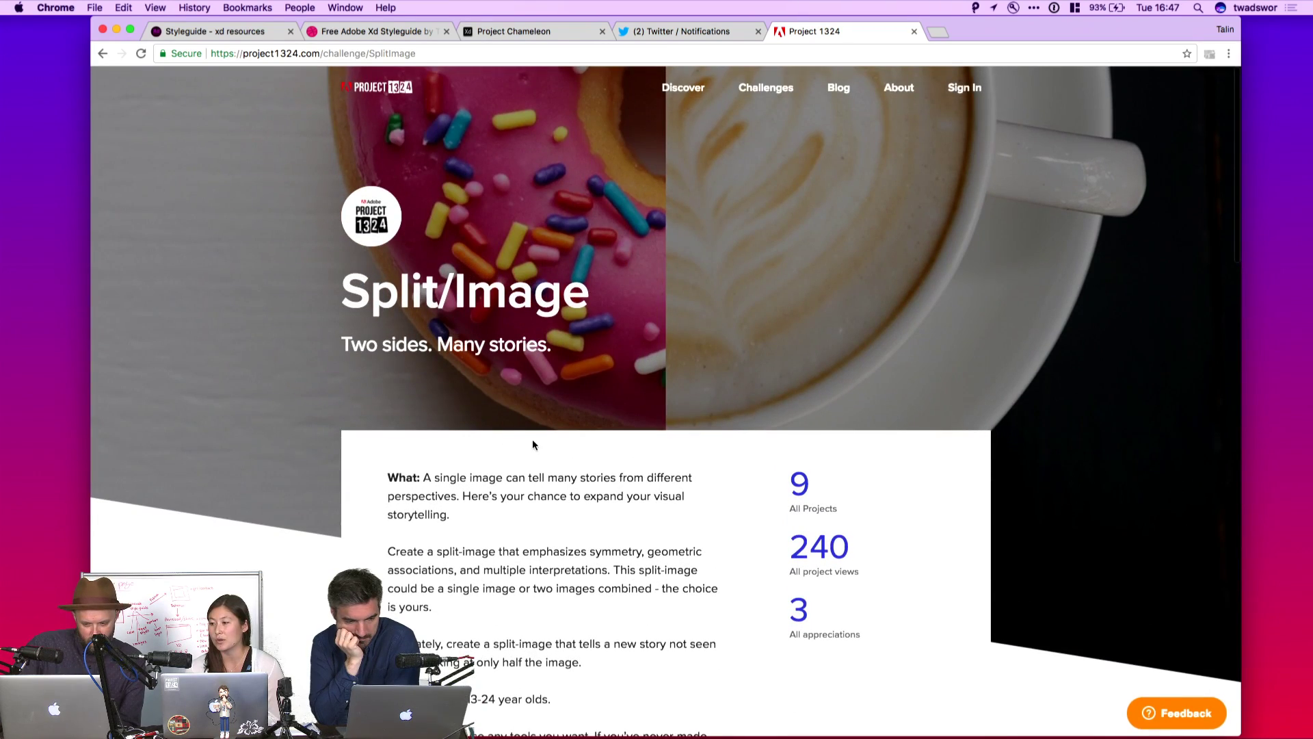
{"action": "scroll", "coordinate": [532, 445], "scroll_direction": "down", "scroll_amount": 3}
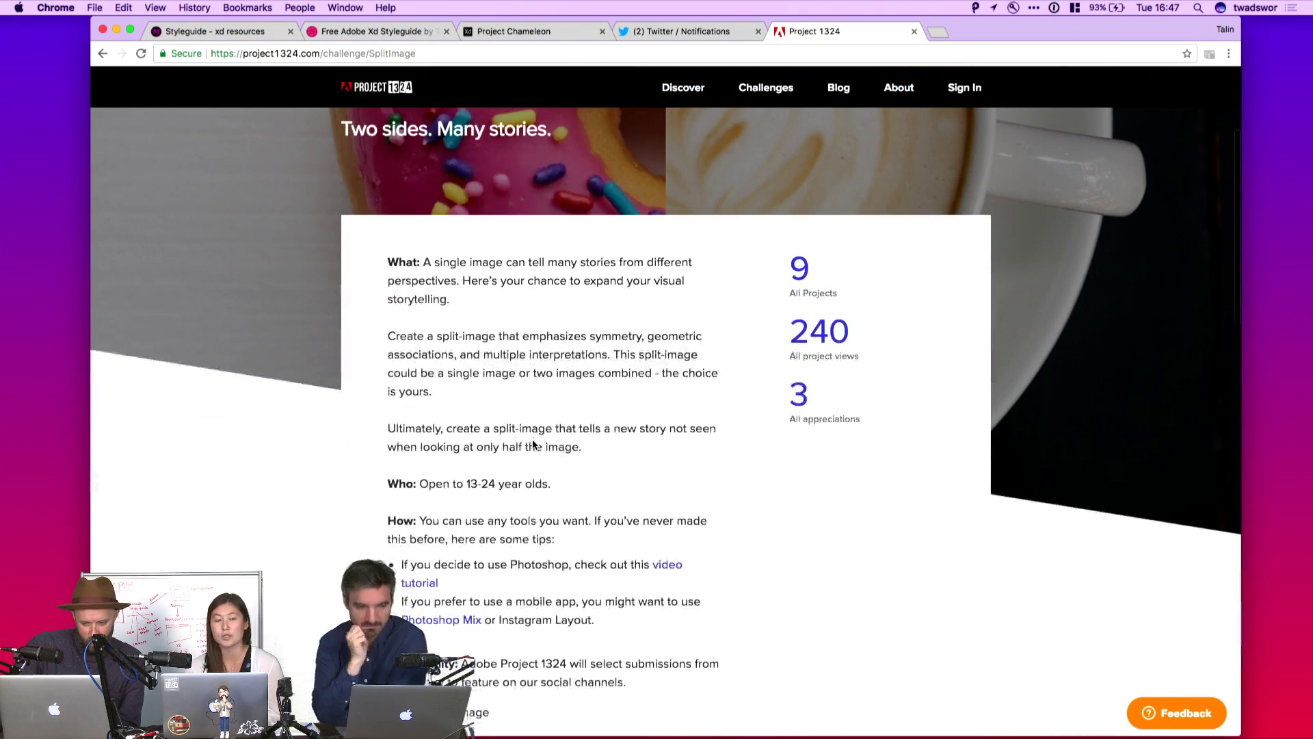
{"action": "scroll", "coordinate": [534, 444], "scroll_direction": "down", "scroll_amount": 7}
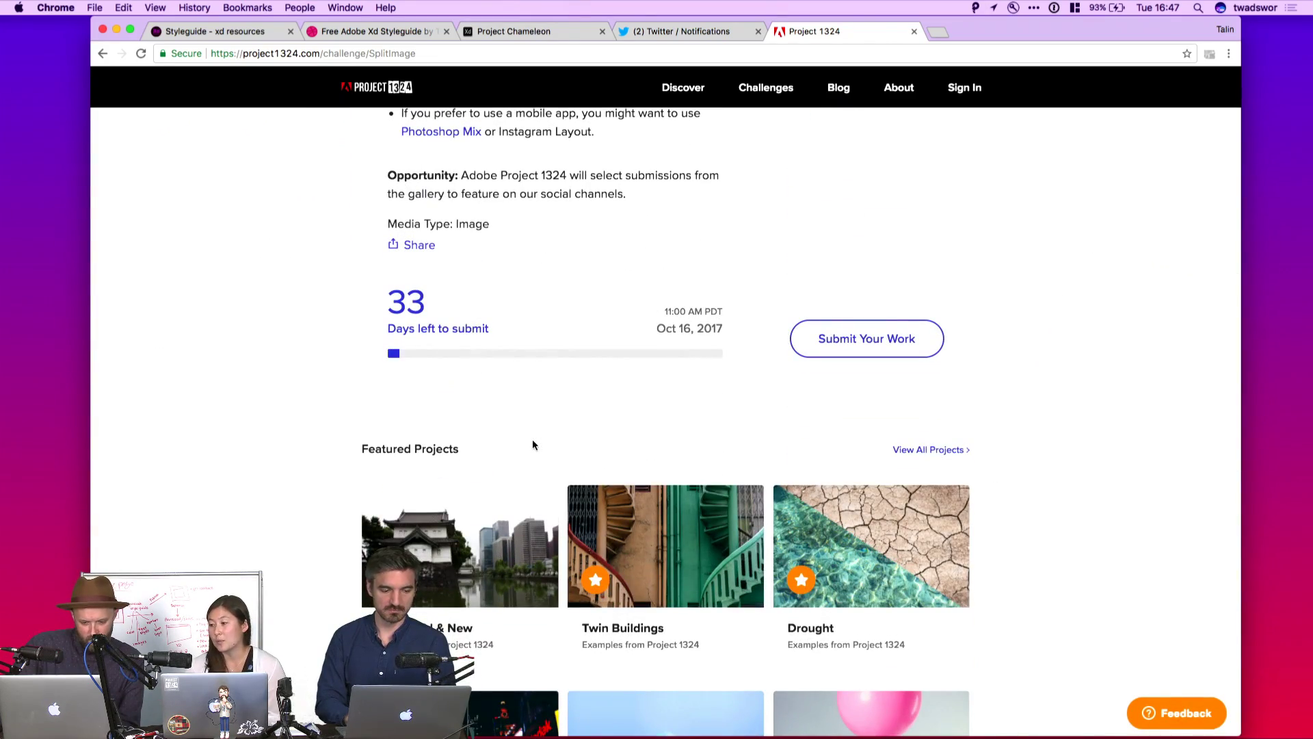
{"action": "scroll", "coordinate": [533, 444], "scroll_direction": "down", "scroll_amount": 3}
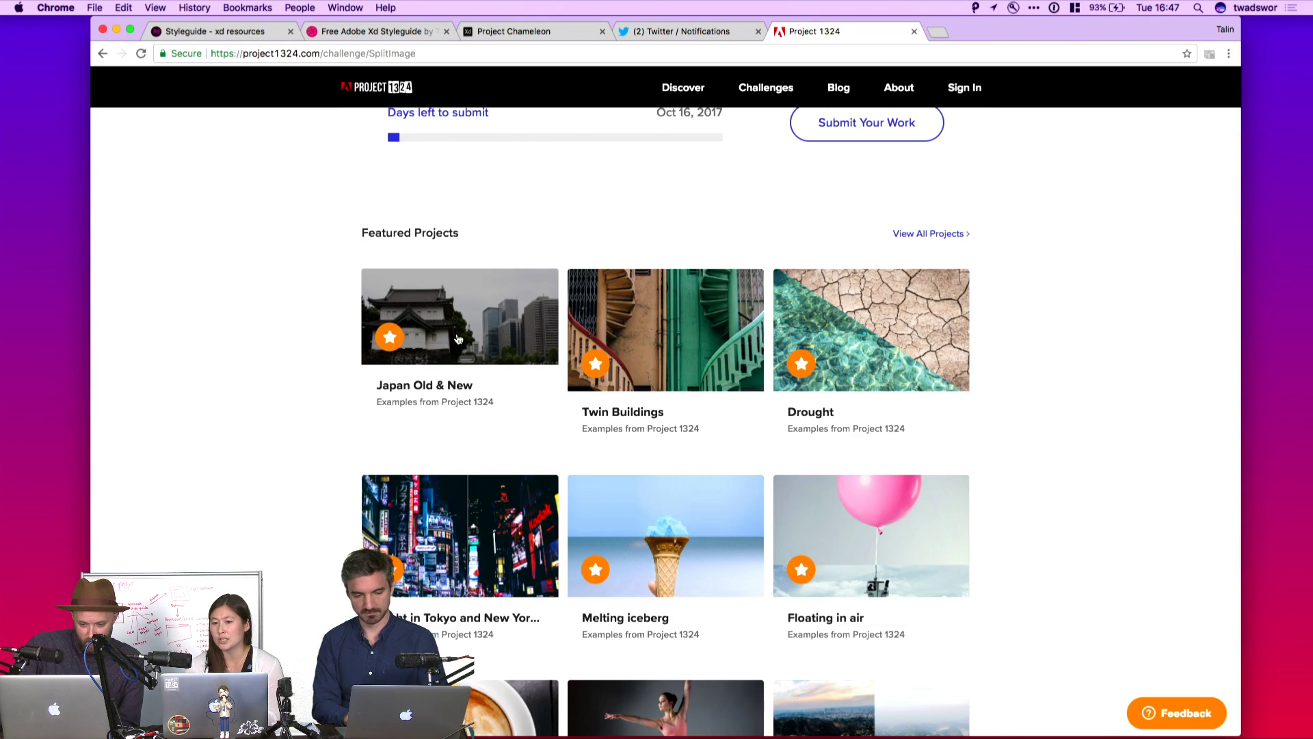
- View the challenge's featured projects one after another, from Japan Old & New through Melting iceberg
{"action": "left_click", "coordinate": [457, 339]}
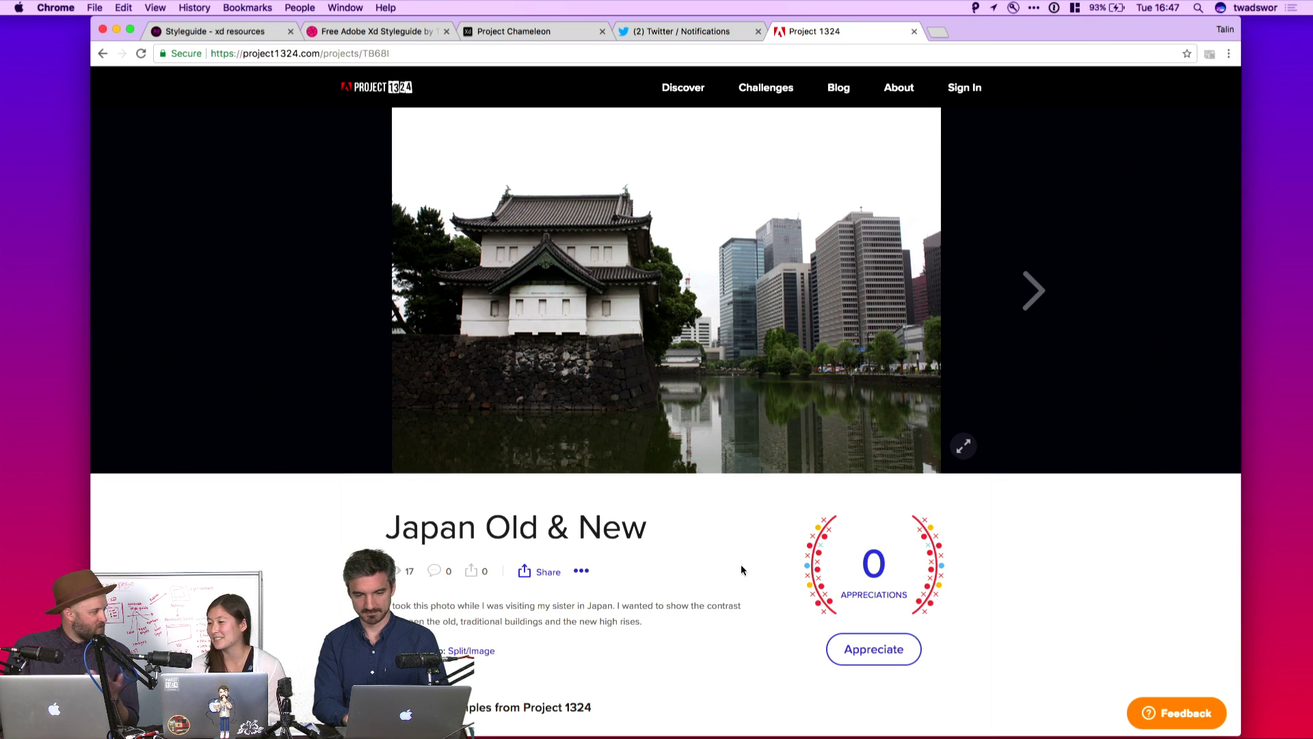
{"action": "left_click", "coordinate": [1033, 291]}
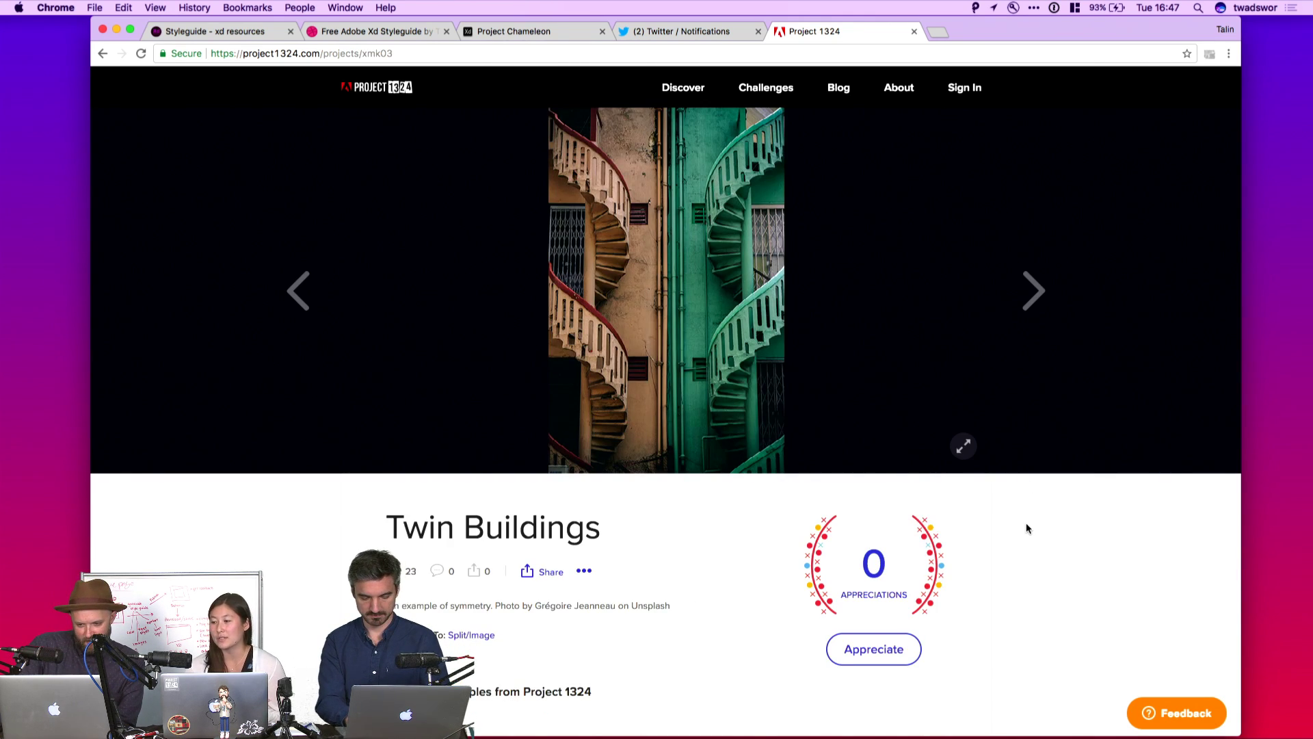
{"action": "left_click", "coordinate": [1033, 295]}
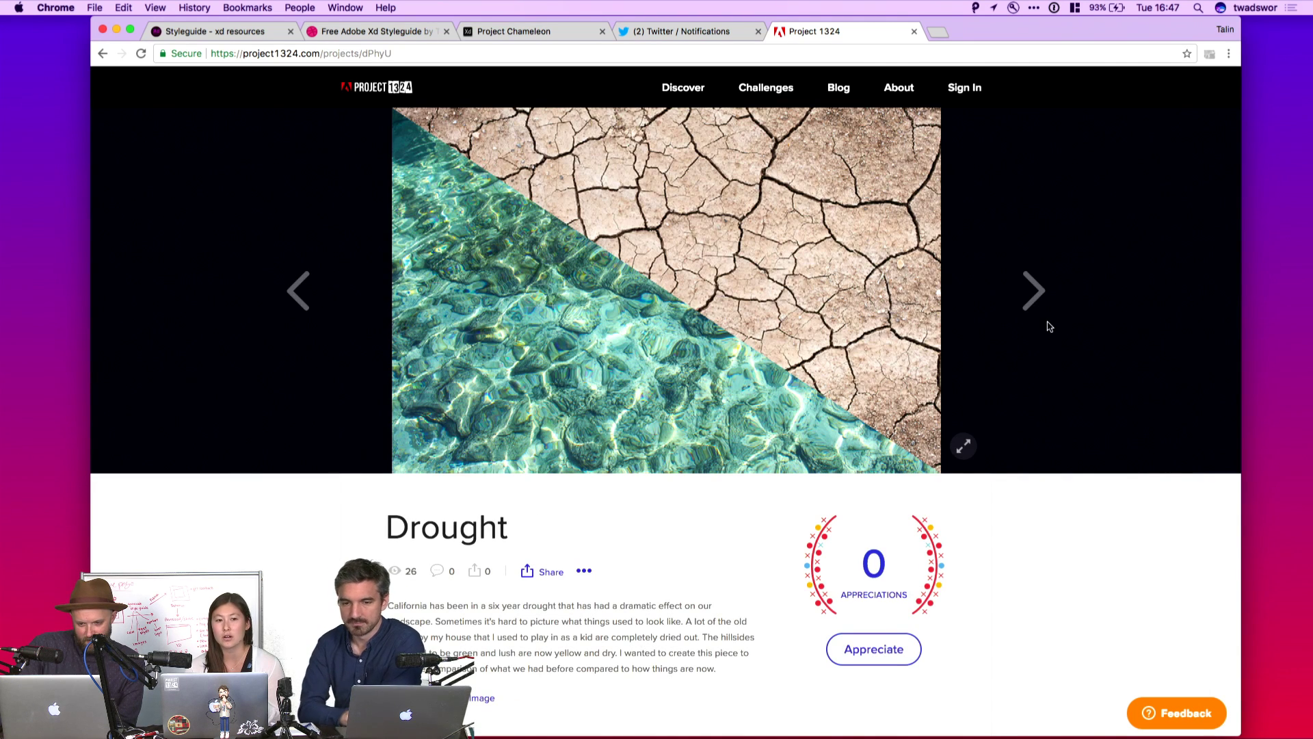
{"action": "left_click", "coordinate": [1038, 280]}
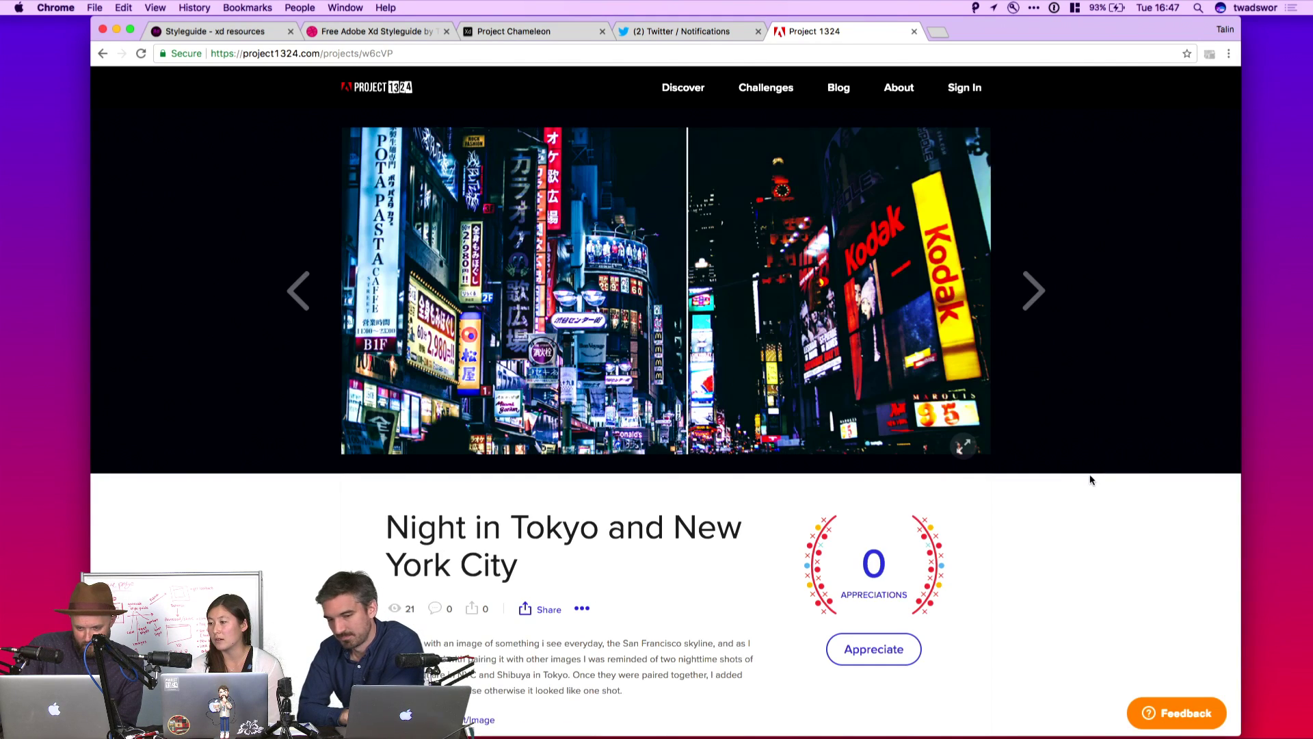
{"action": "left_click", "coordinate": [1035, 291]}
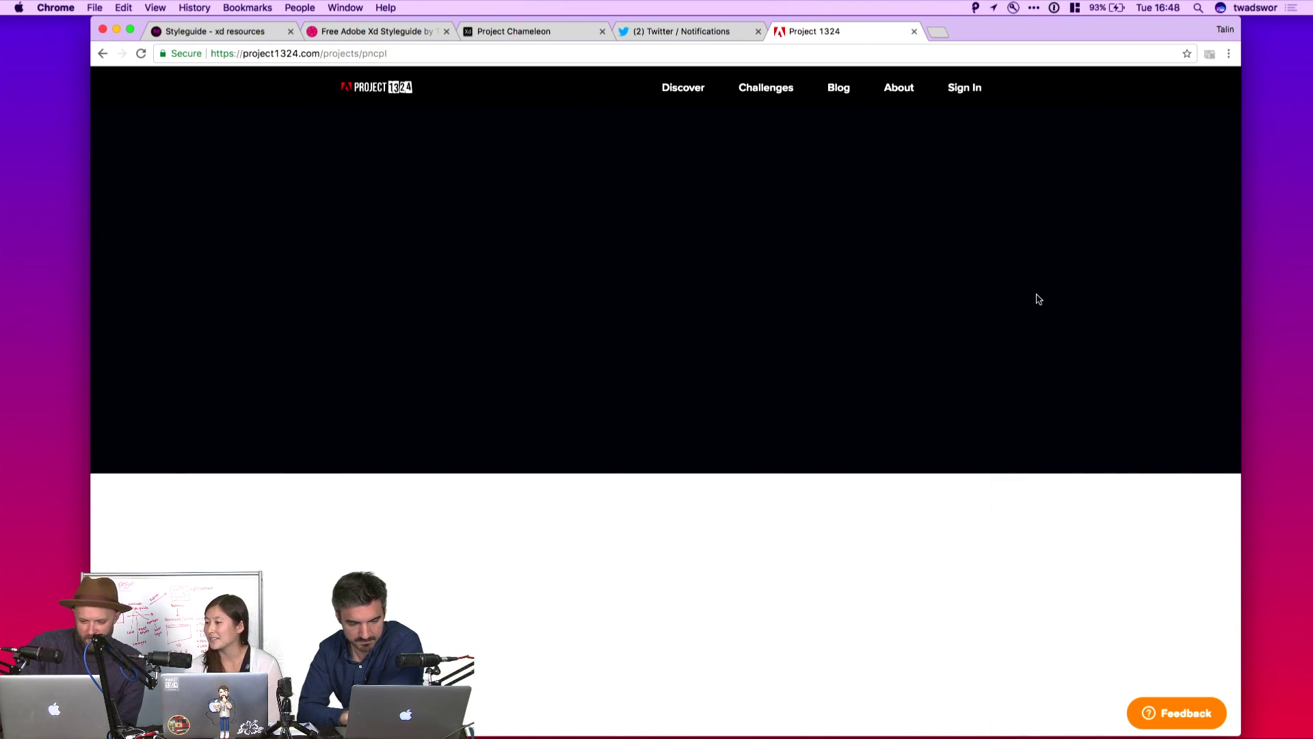
{"action": "mouse_move", "coordinate": [917, 737]}
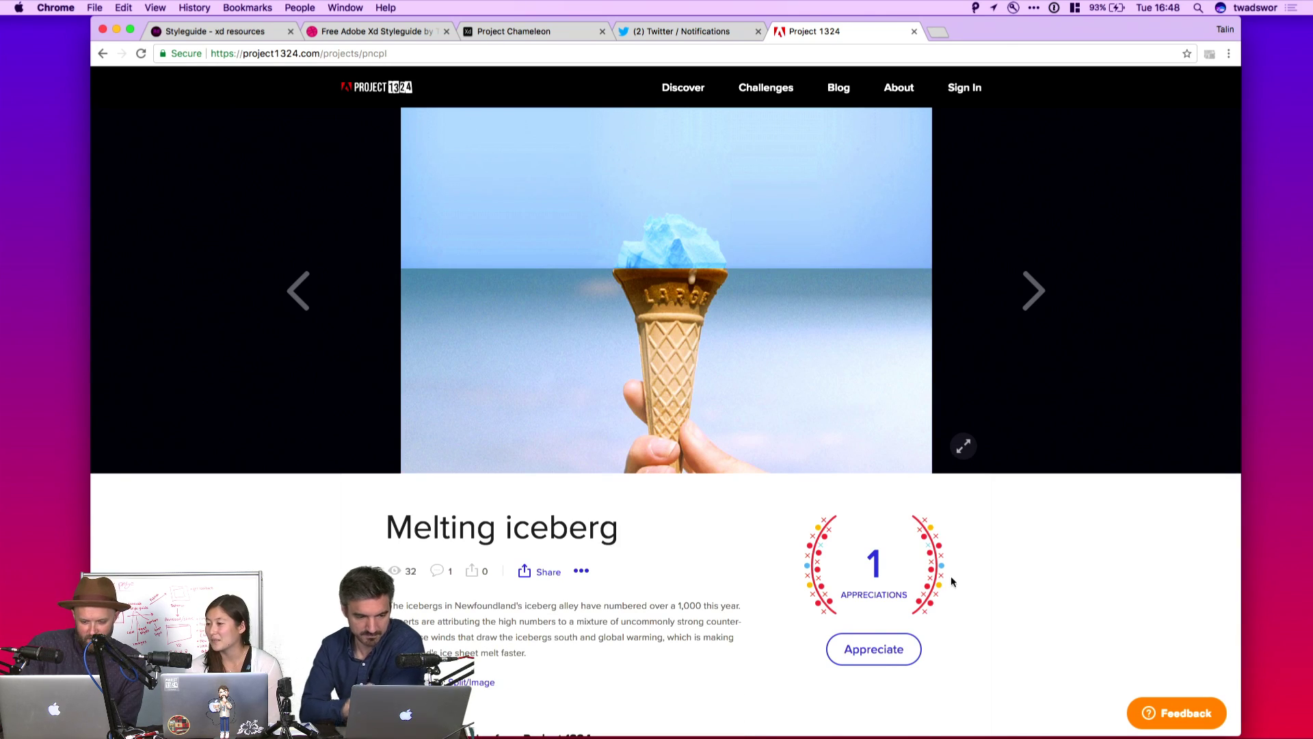
{"action": "scroll", "coordinate": [952, 580], "scroll_direction": "down", "scroll_amount": 5}
{"action": "scroll", "coordinate": [952, 580], "scroll_direction": "up", "scroll_amount": 5}
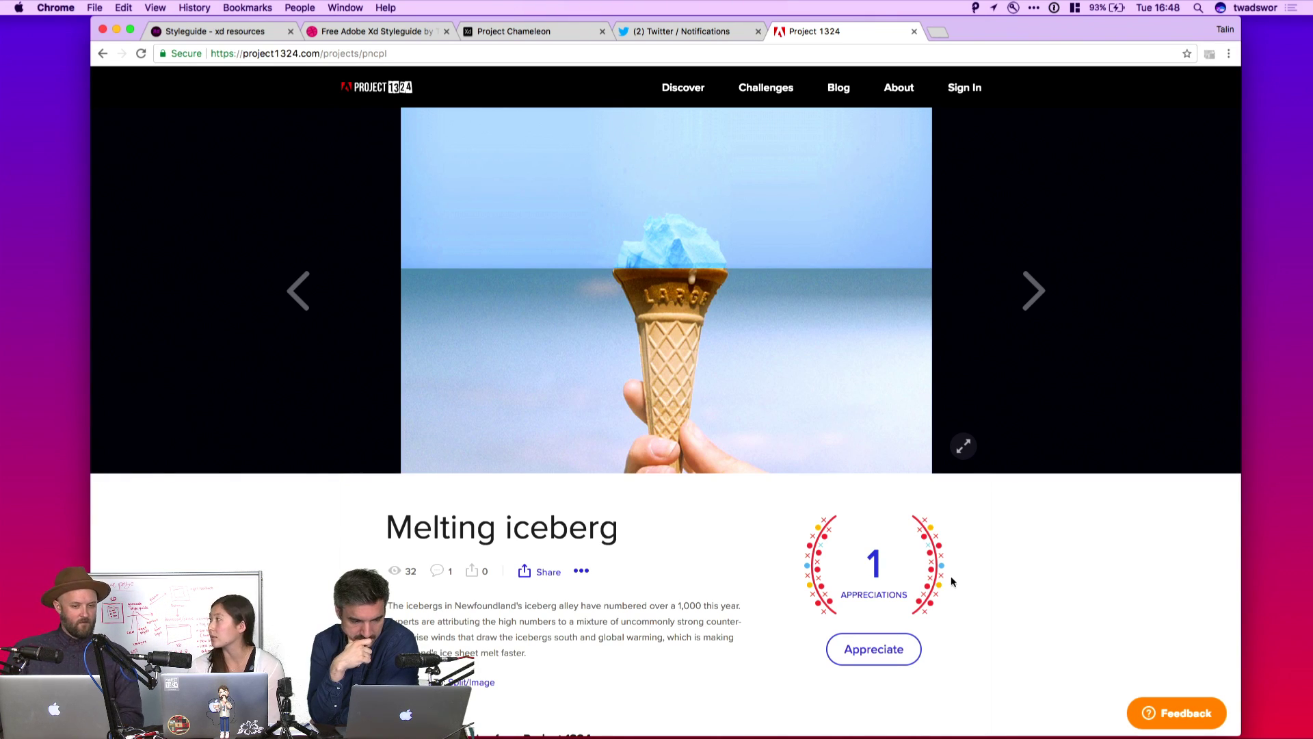
- Open the featured Sundance Ignite challenge from the Project 1324 home page and examine its brief, submitted projects and inspiration section
{"action": "left_click", "coordinate": [381, 87]}
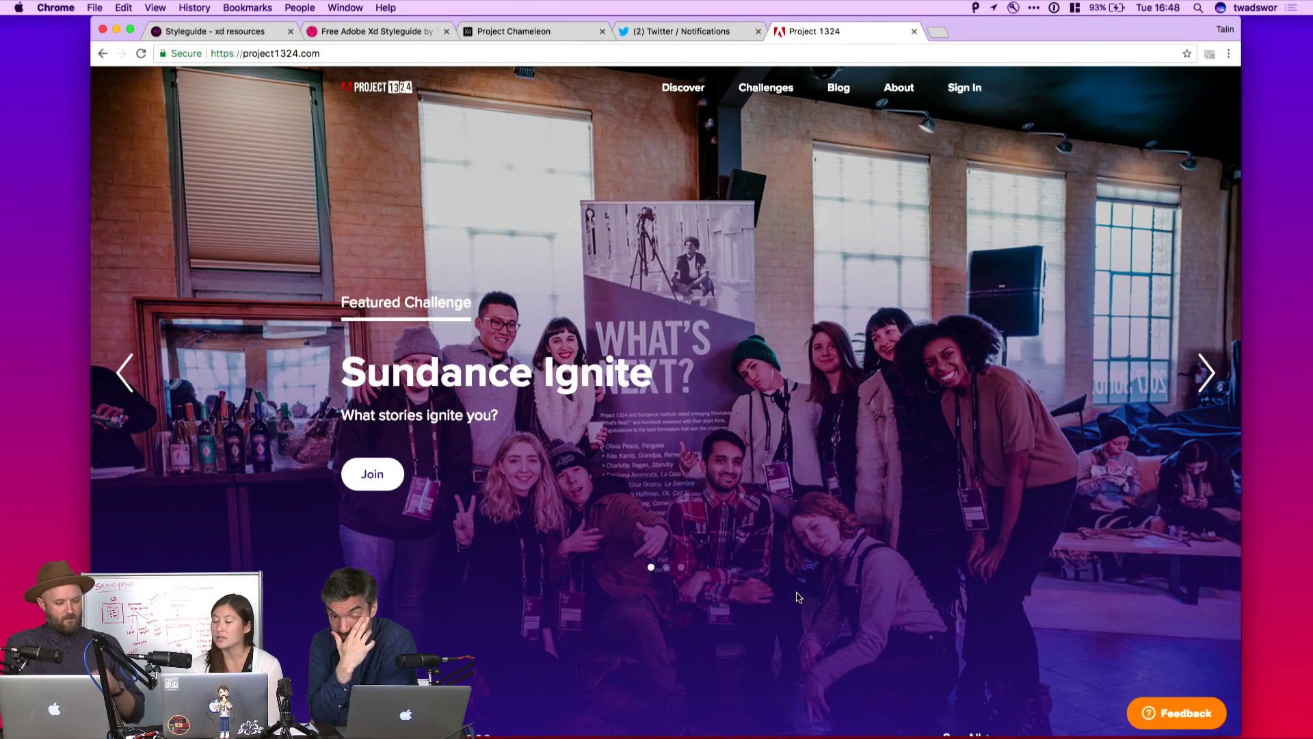
{"action": "left_click", "coordinate": [385, 479]}
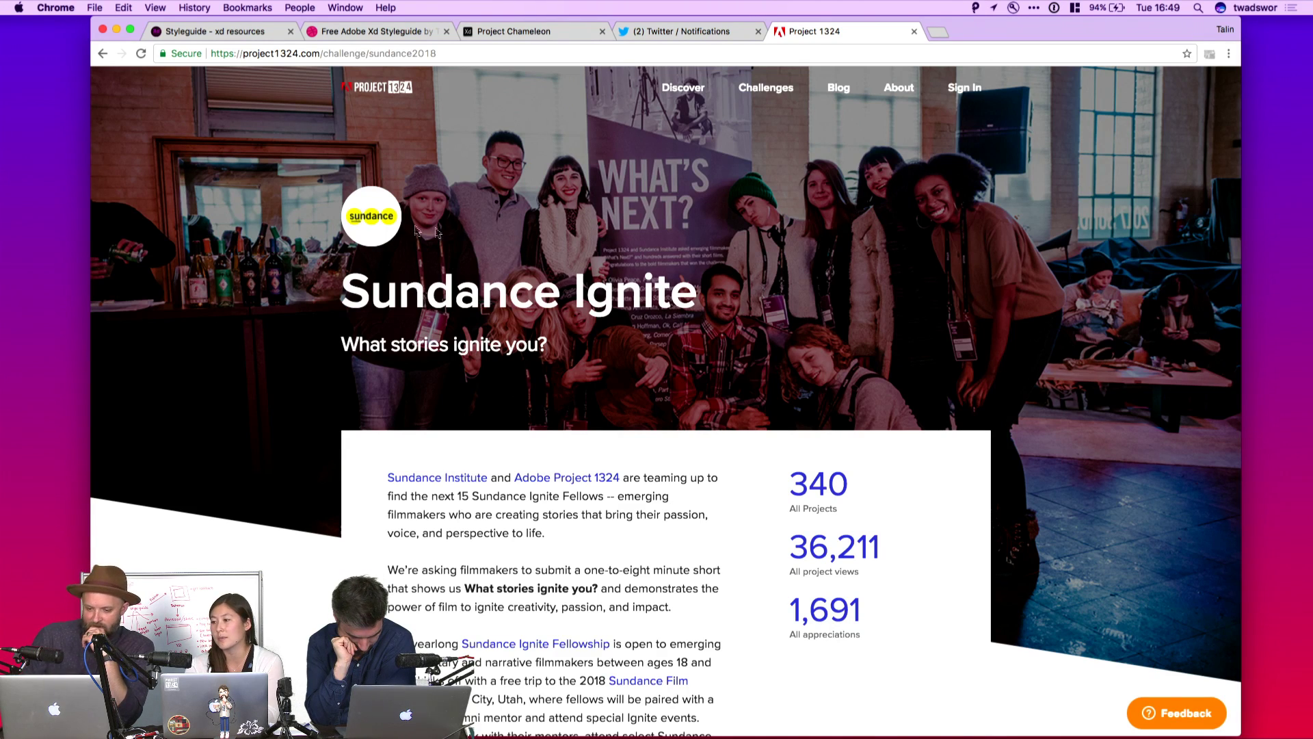
{"action": "mouse_move", "coordinate": [702, 735]}
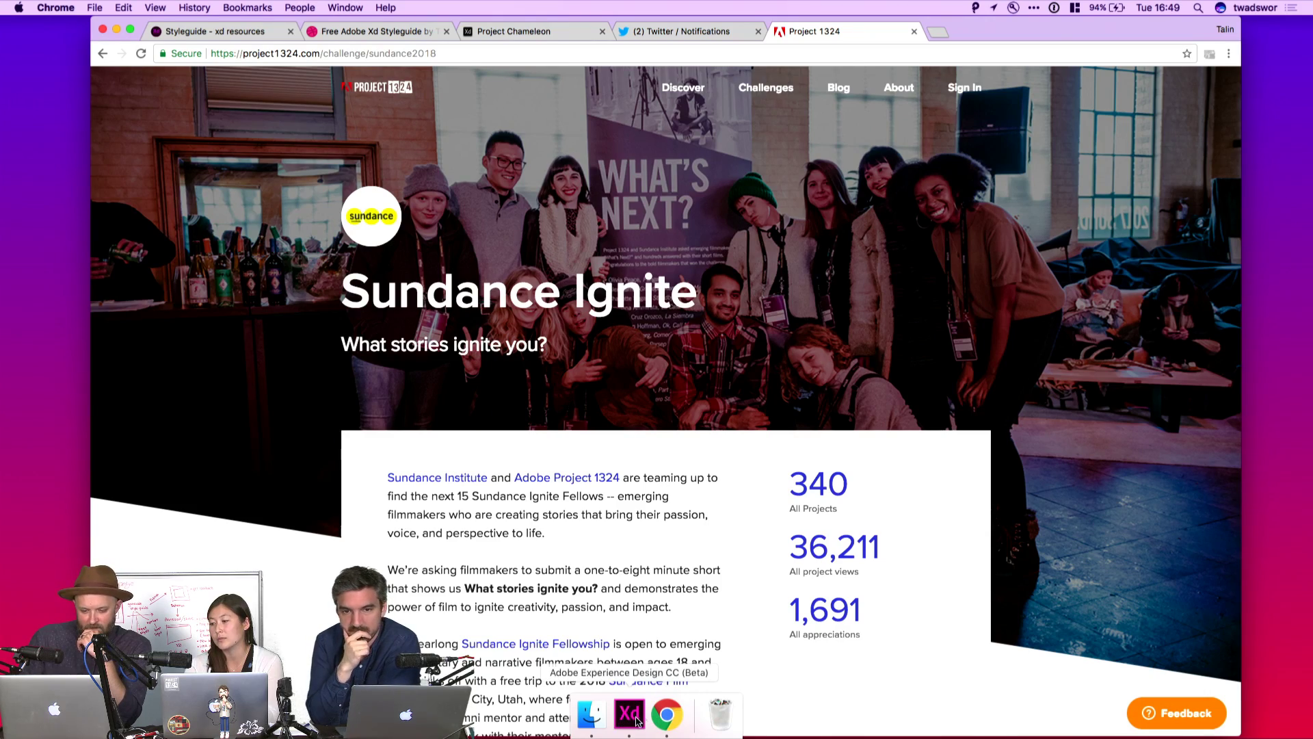
{"action": "scroll", "coordinate": [787, 390], "scroll_direction": "down", "scroll_amount": 10}
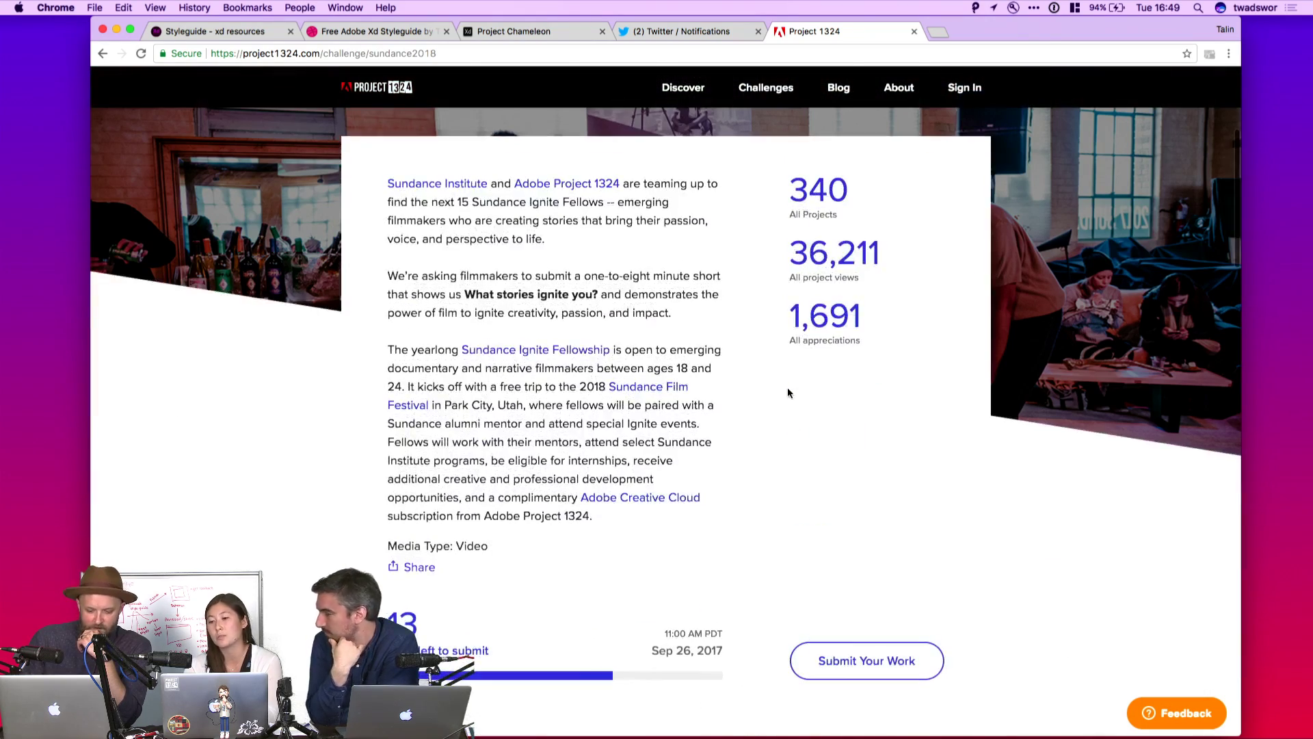
{"action": "scroll", "coordinate": [788, 392], "scroll_direction": "down", "scroll_amount": 5}
{"action": "scroll", "coordinate": [788, 392], "scroll_direction": "up", "scroll_amount": 2}
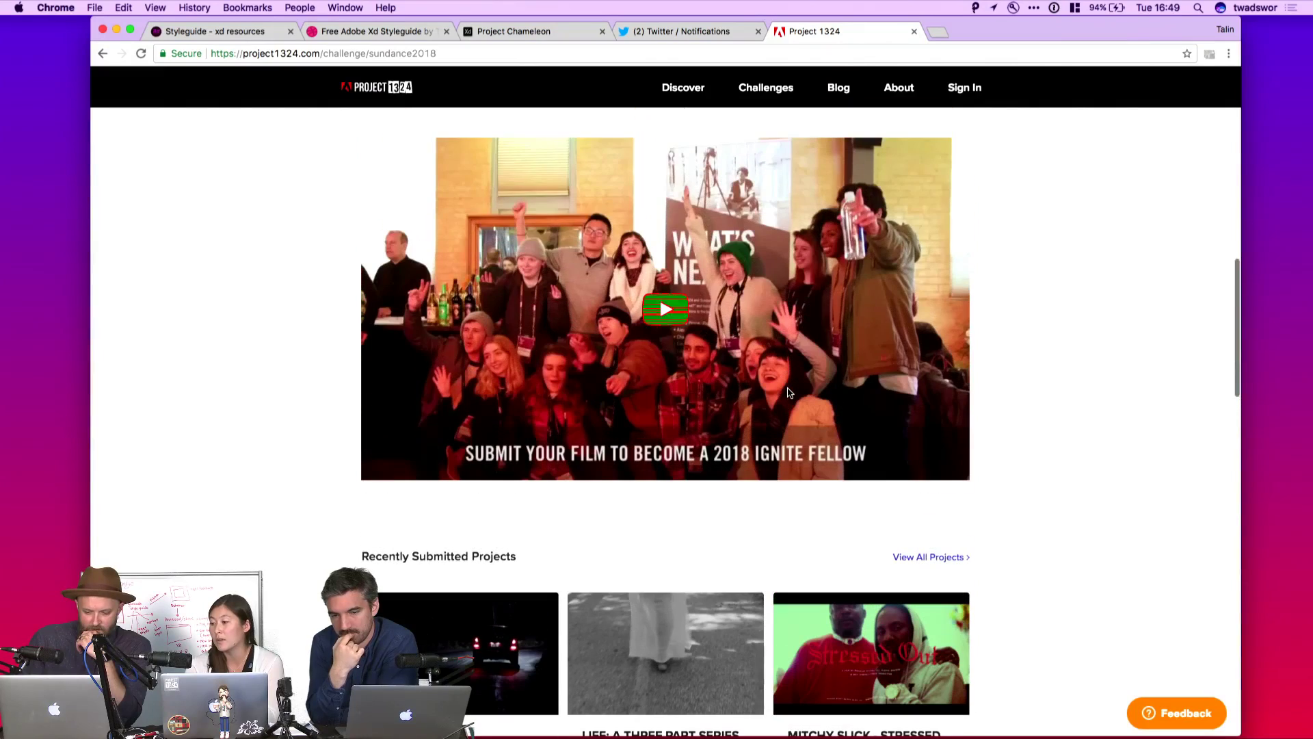
{"action": "scroll", "coordinate": [787, 389], "scroll_direction": "down", "scroll_amount": 4}
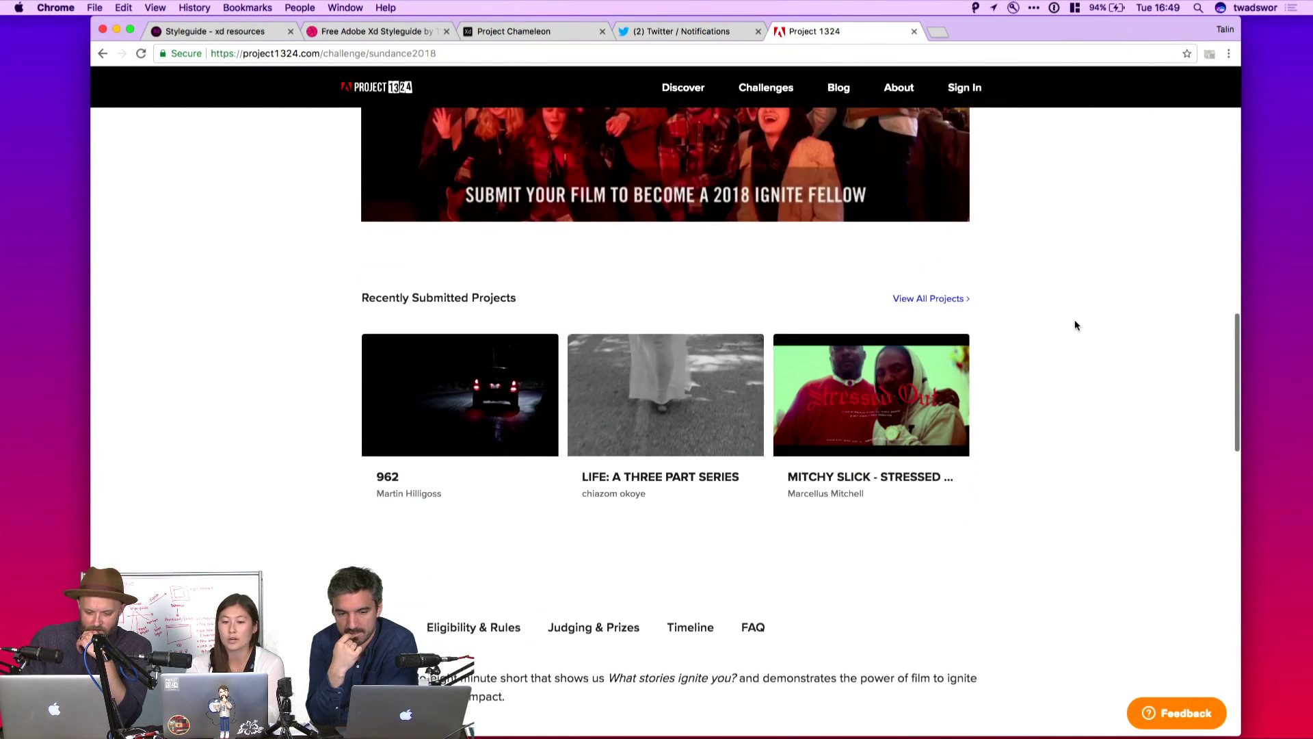
{"action": "scroll", "coordinate": [1076, 325], "scroll_direction": "down", "scroll_amount": 8}
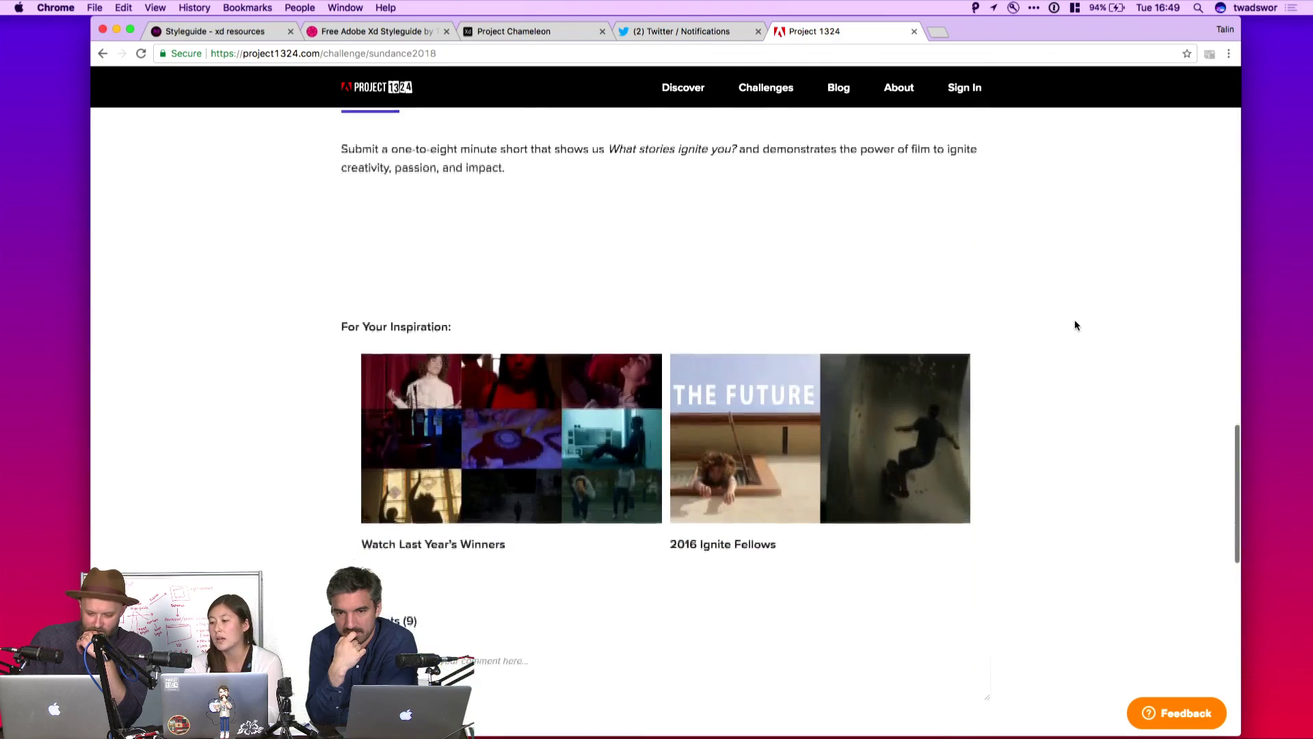
{"action": "scroll", "coordinate": [1074, 321], "scroll_direction": "down", "scroll_amount": 1}
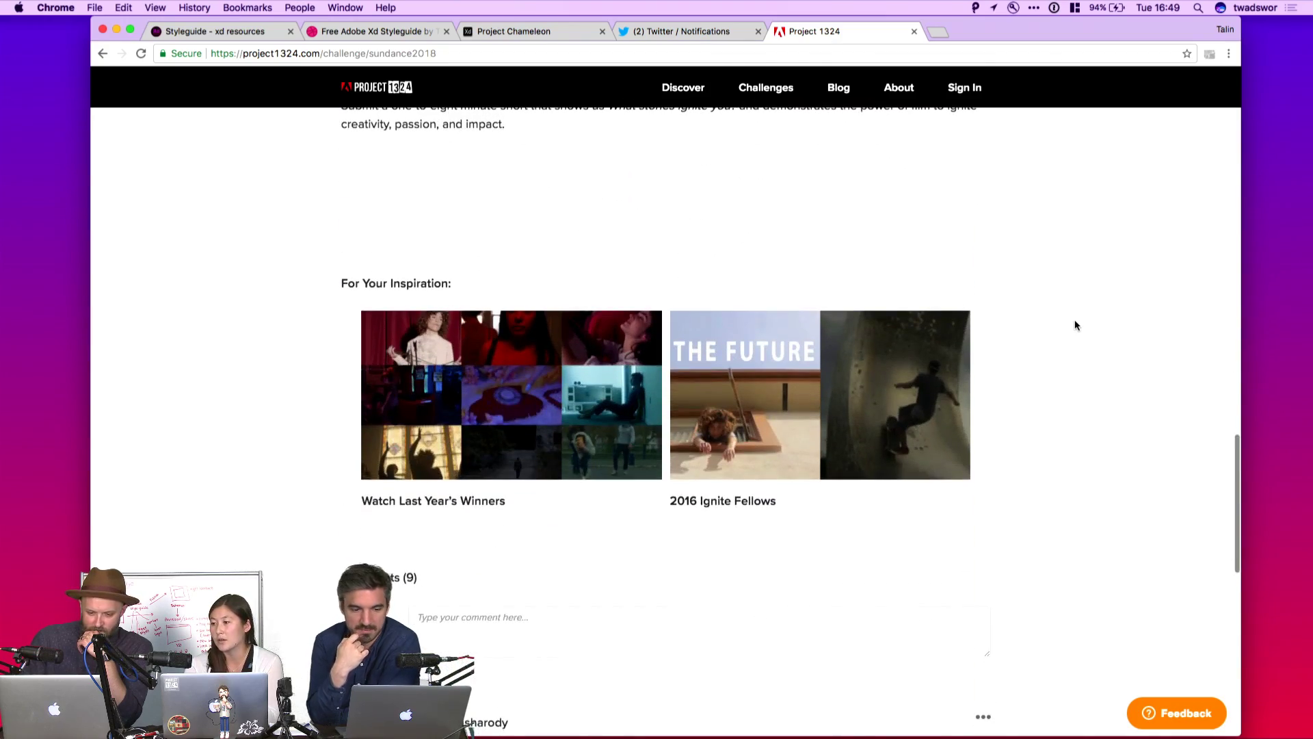
{"action": "scroll", "coordinate": [1075, 321], "scroll_direction": "up", "scroll_amount": 4}
{"action": "scroll", "coordinate": [1074, 319], "scroll_direction": "up", "scroll_amount": 15}
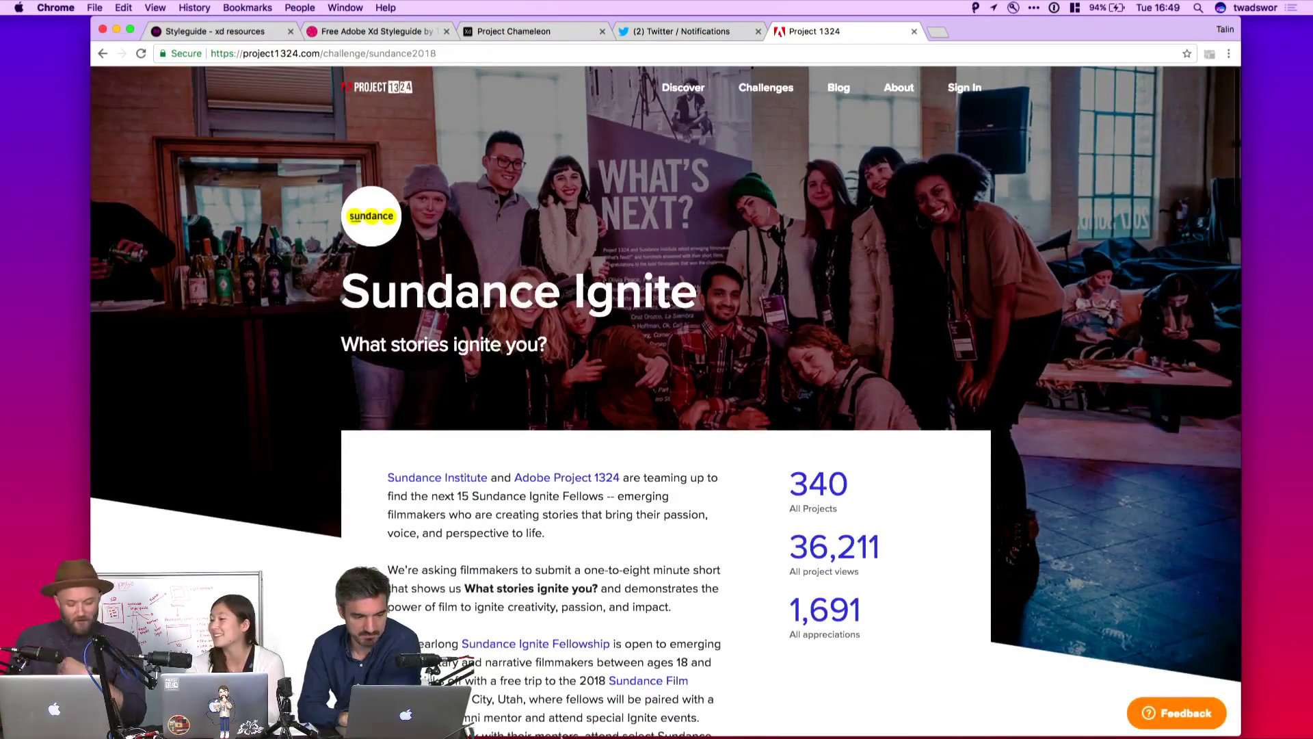
- Switch back to the Project Flare document in Adobe XD
{"action": "mouse_move", "coordinate": [614, 729]}
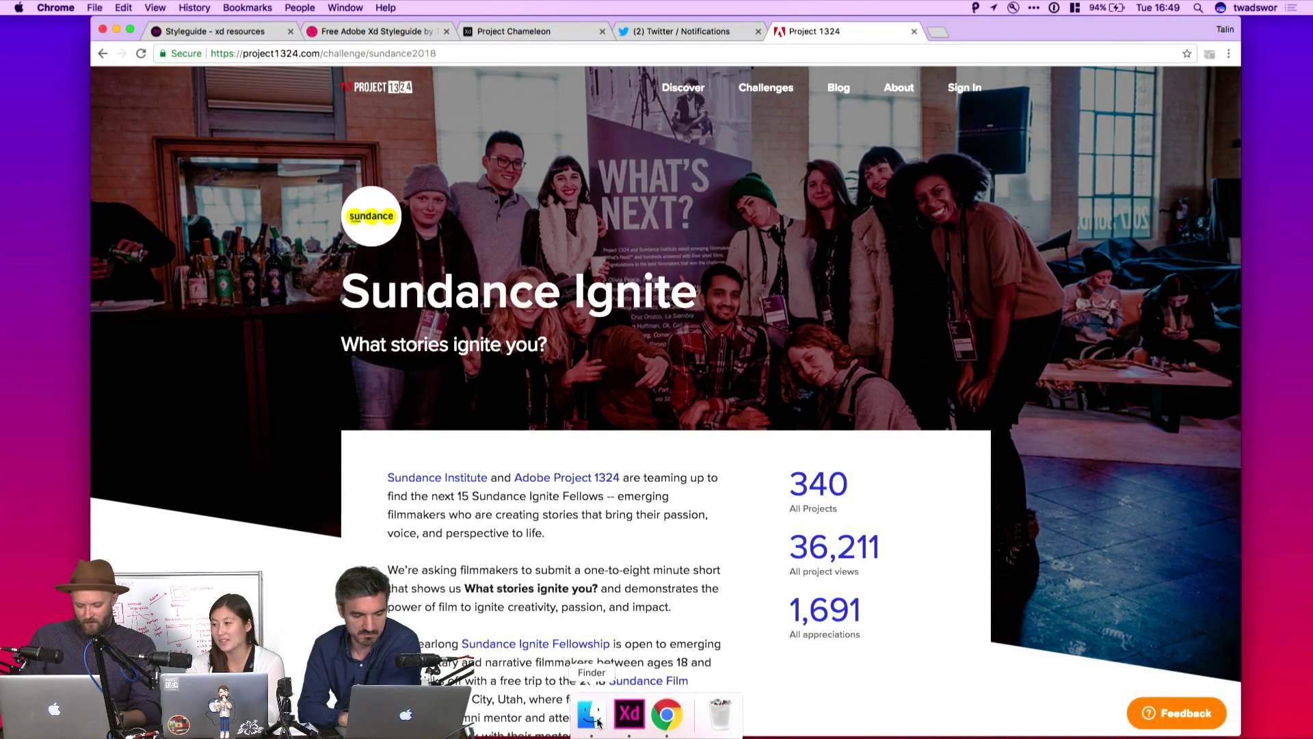
{"action": "left_click", "coordinate": [618, 724]}
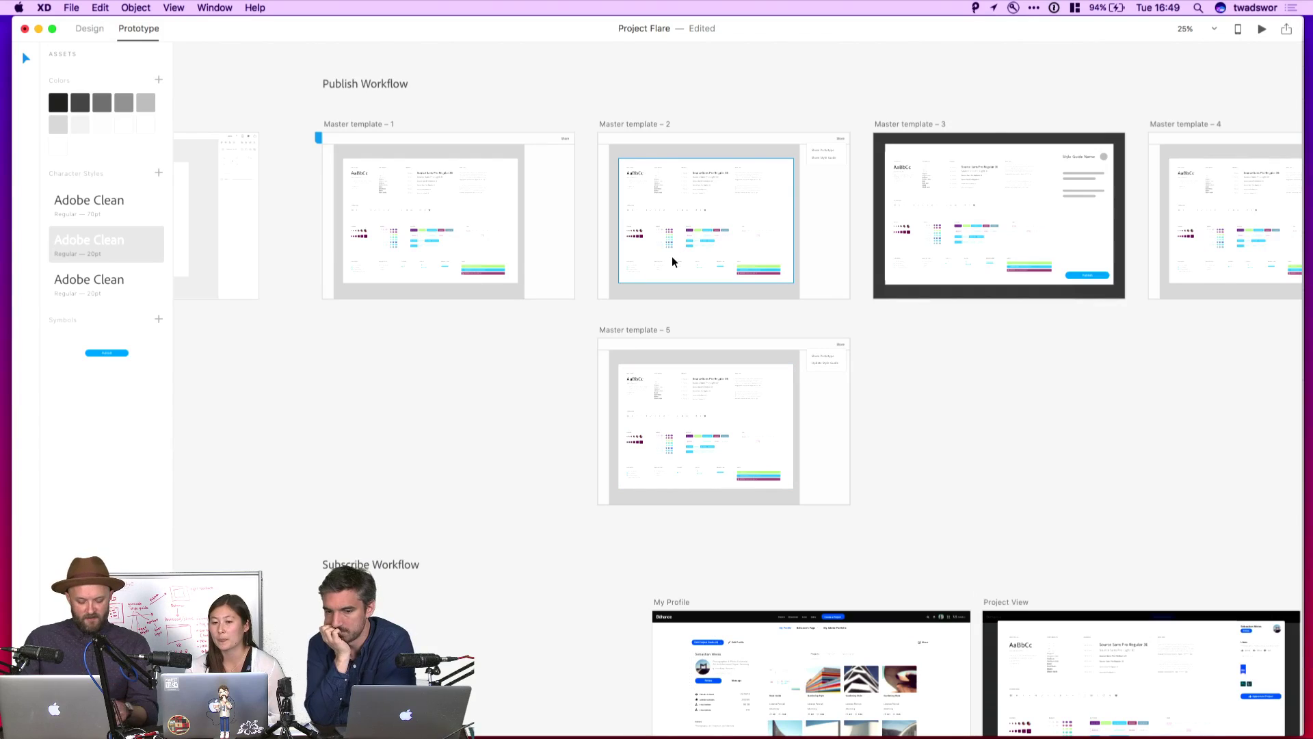
- Save the Project Flare document and check the Creative Cloud activity stream for comments on the shared prototype
{"action": "key", "text": "super+s"}
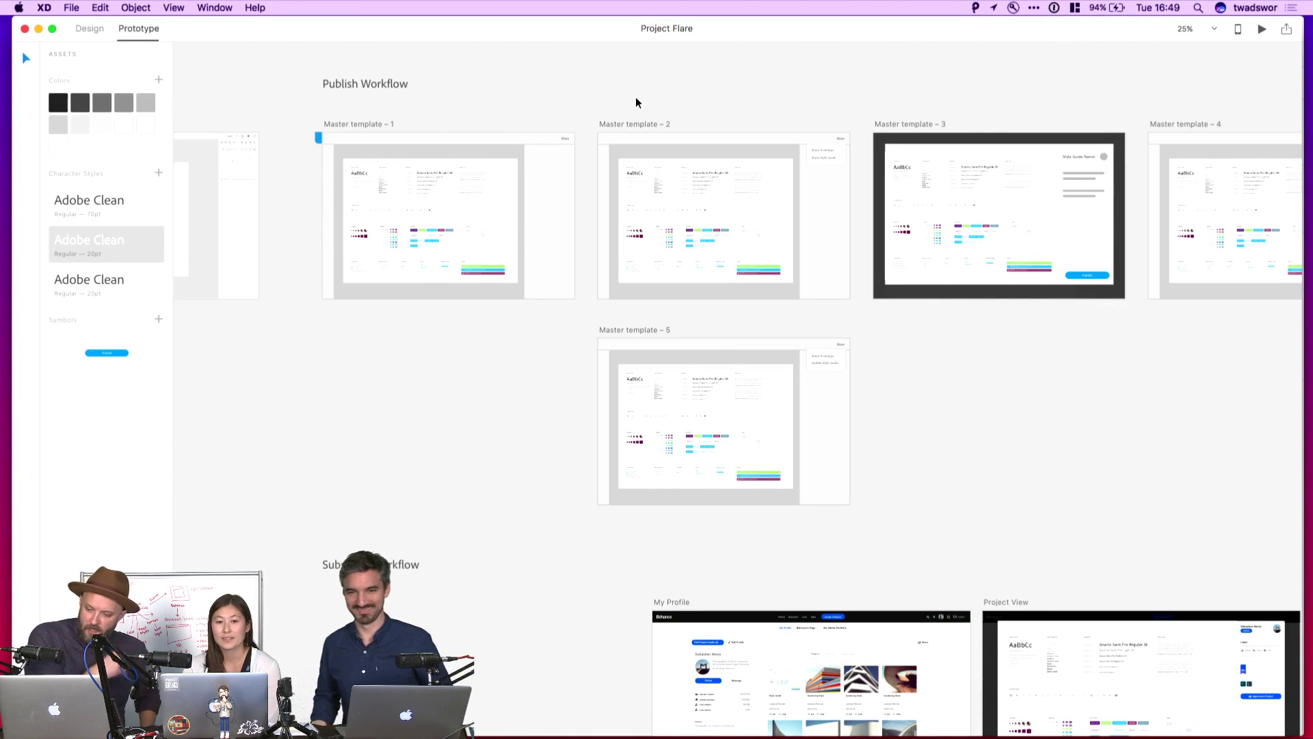
{"action": "left_click", "coordinate": [1034, 7]}
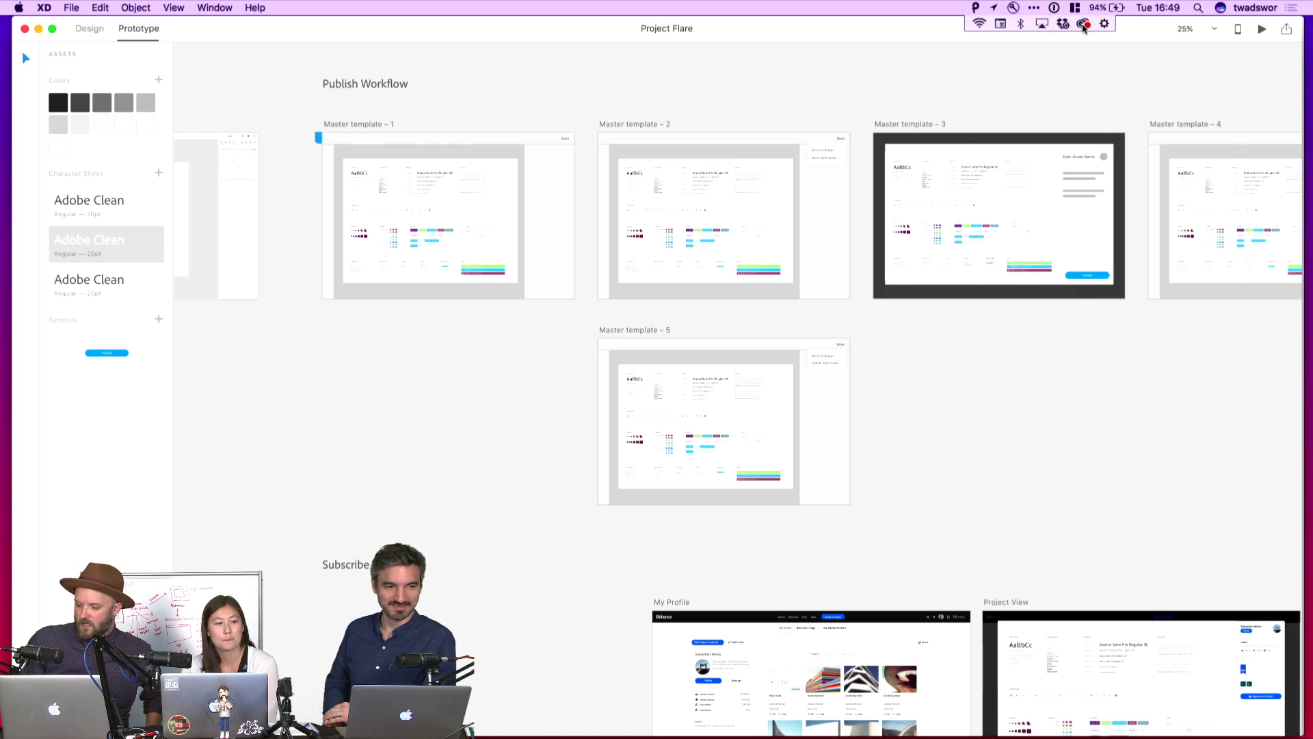
{"action": "left_click", "coordinate": [1083, 25]}
{"action": "left_click", "coordinate": [987, 97]}
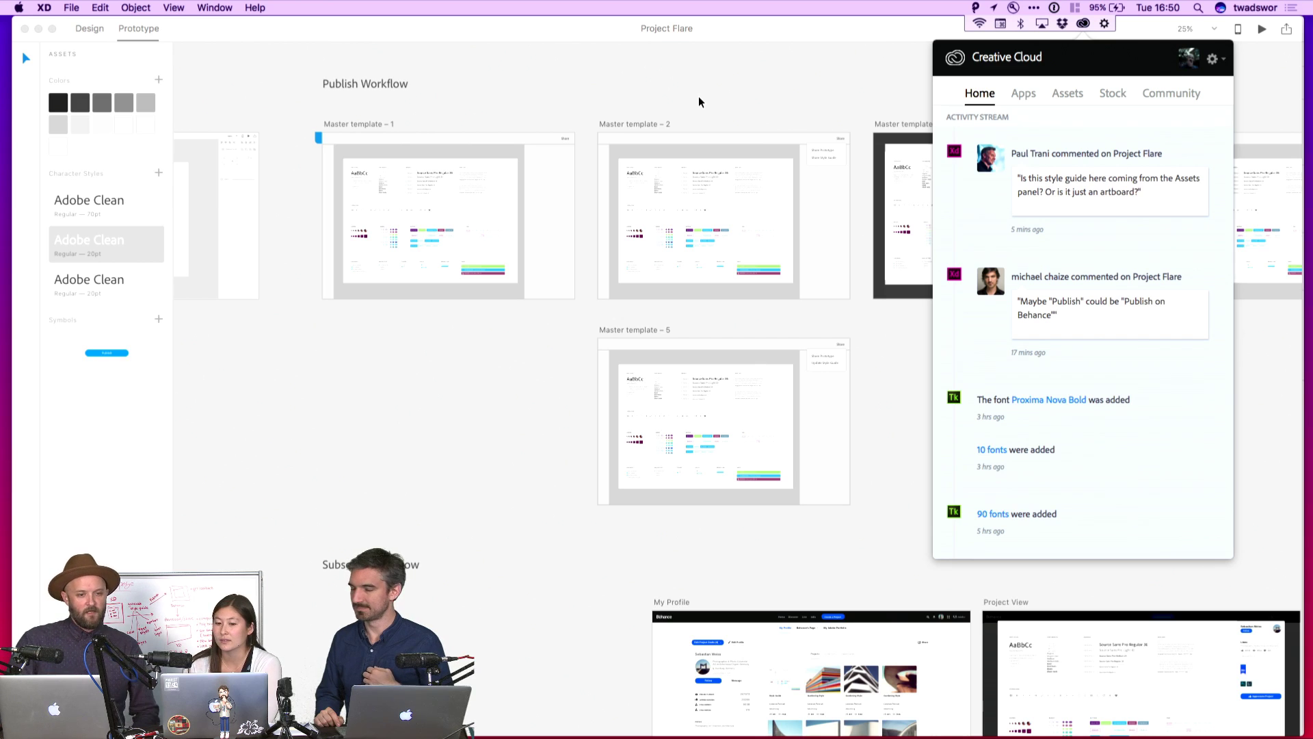
{"action": "left_click", "coordinate": [537, 79]}
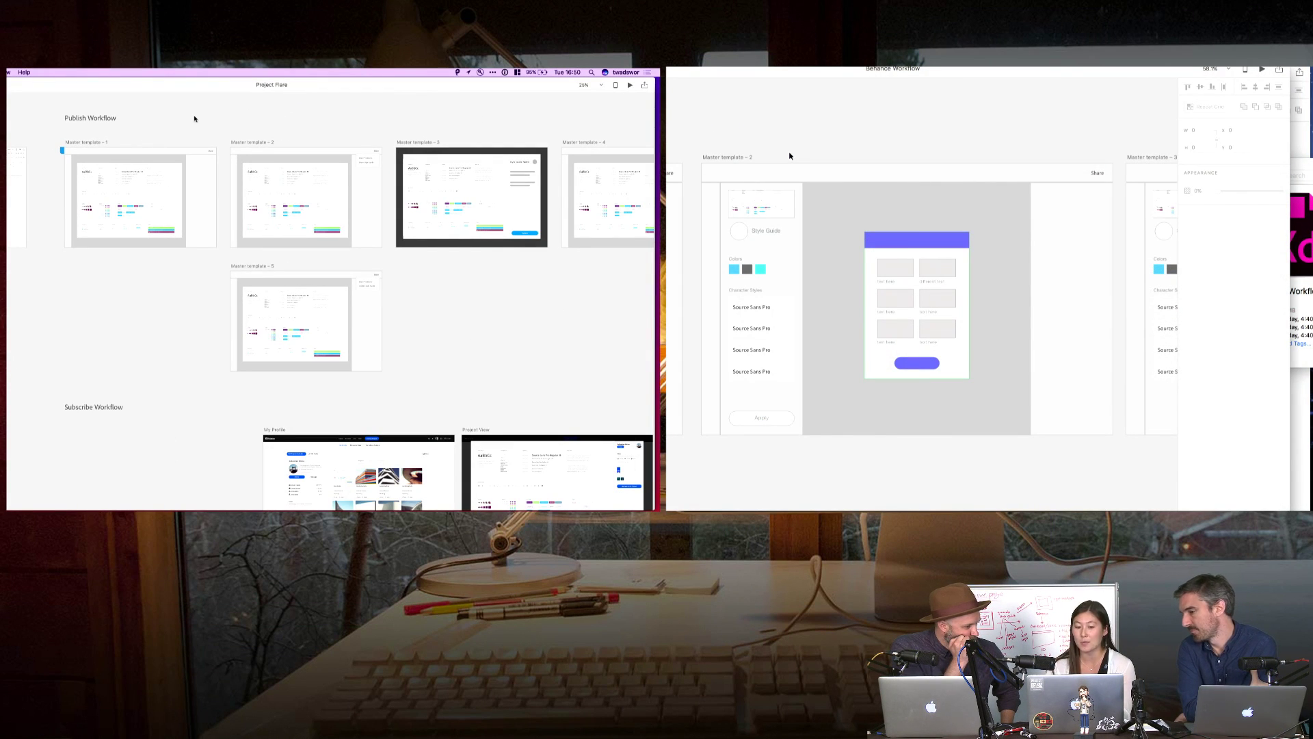
- Examine the Behance Workflow document's Master template artboards in sequence, comparing how the style guide is applied to the mobile layout
{"action": "scroll", "coordinate": [789, 156], "scroll_direction": "left", "scroll_amount": 10}
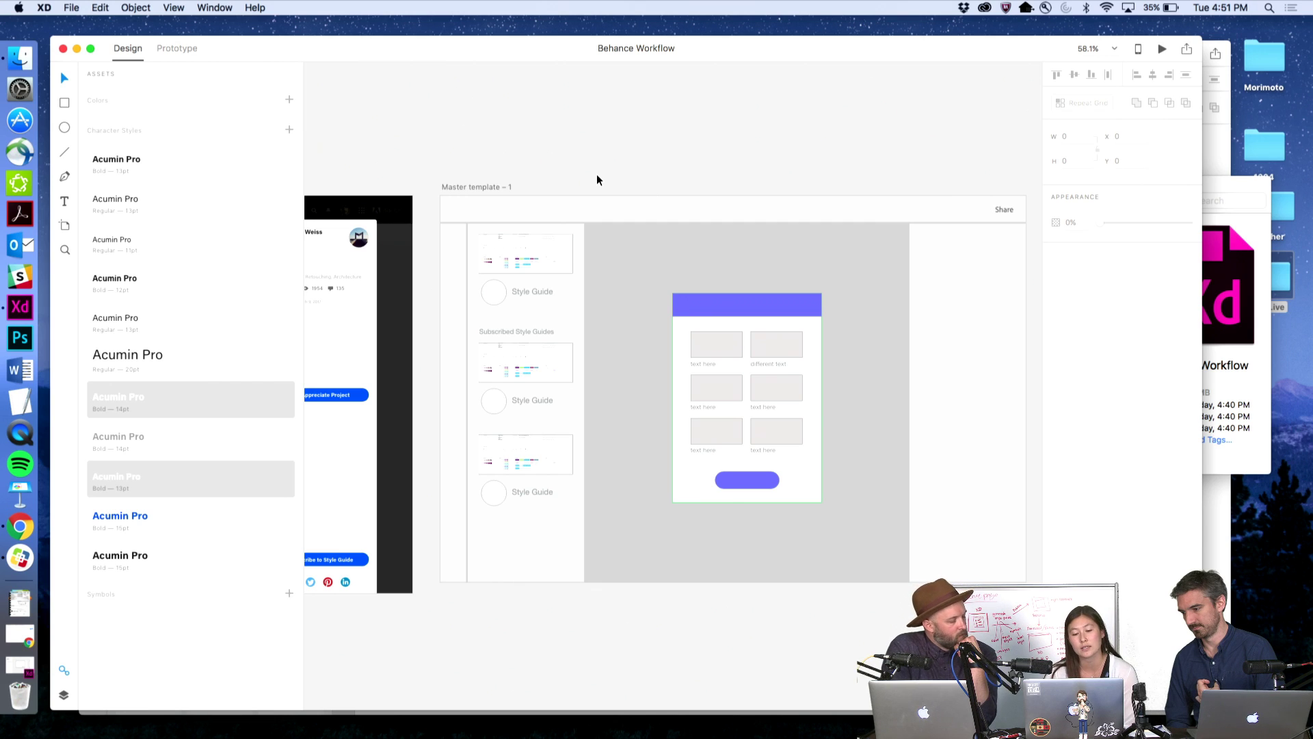
{"action": "scroll", "coordinate": [598, 180], "scroll_direction": "right", "scroll_amount": 5}
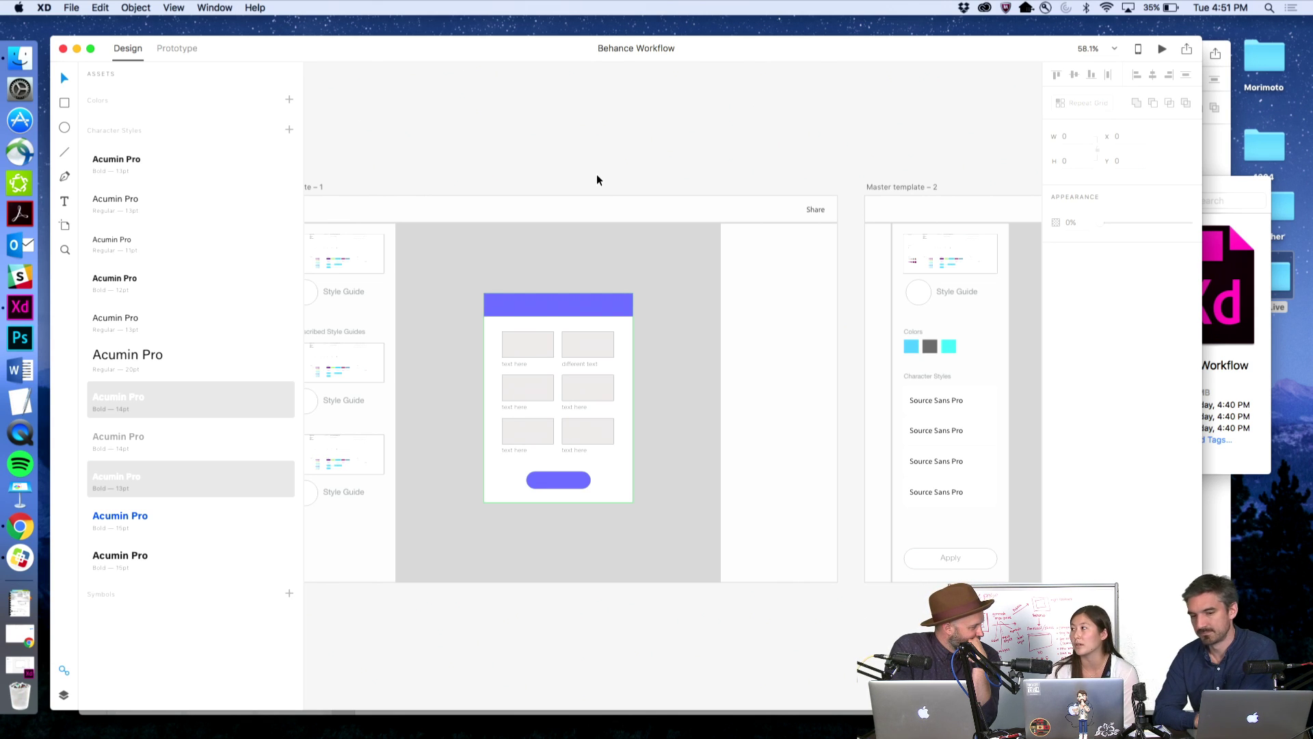
{"action": "scroll", "coordinate": [597, 180], "scroll_direction": "left", "scroll_amount": 2}
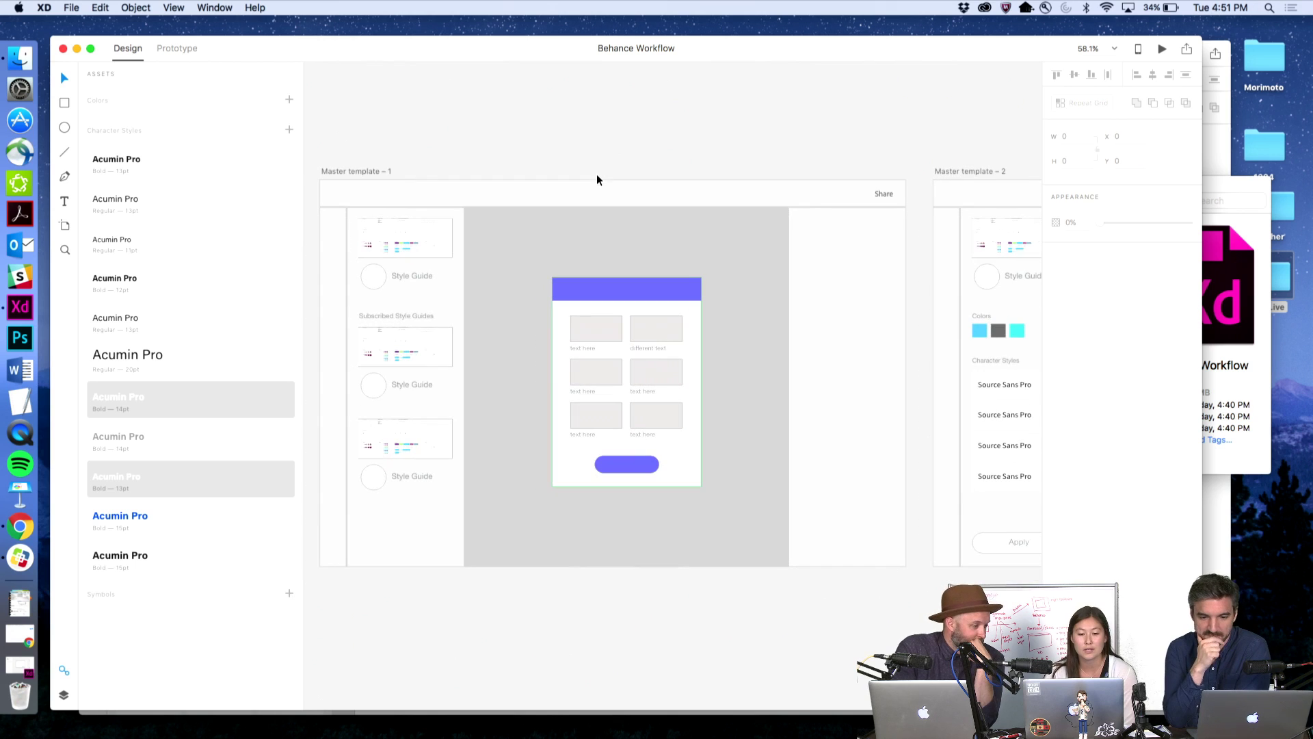
{"action": "left_click", "coordinate": [357, 171]}
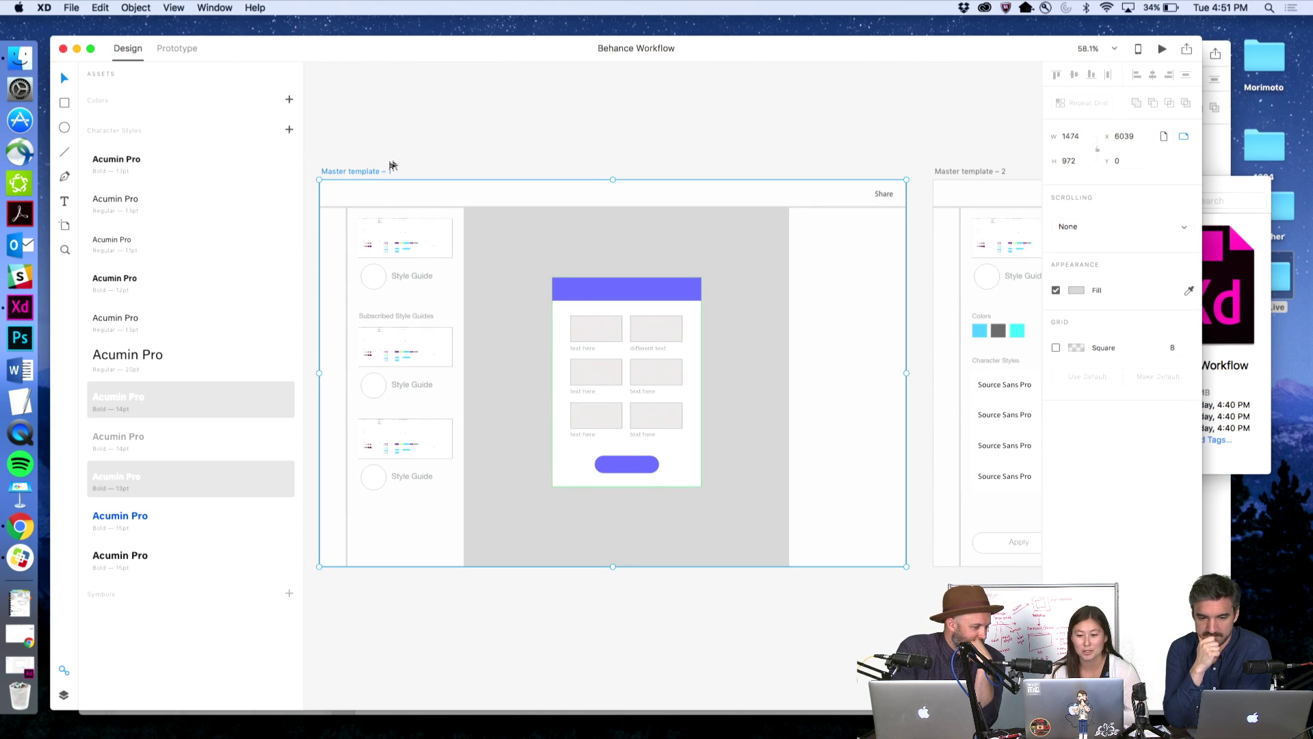
{"action": "scroll", "coordinate": [560, 164], "scroll_direction": "right", "scroll_amount": 5}
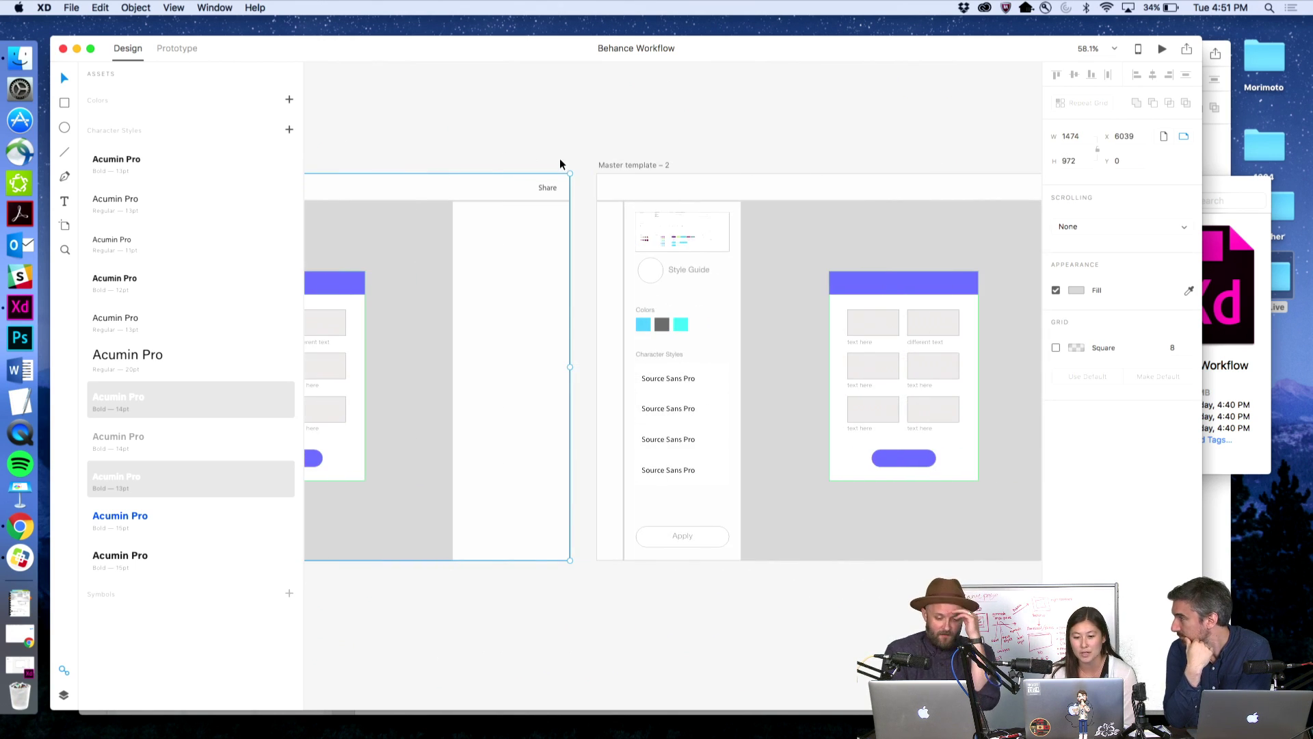
{"action": "scroll", "coordinate": [625, 154], "scroll_direction": "right", "scroll_amount": 2}
{"action": "left_click", "coordinate": [624, 154]}
{"action": "scroll", "coordinate": [625, 154], "scroll_direction": "right", "scroll_amount": 10}
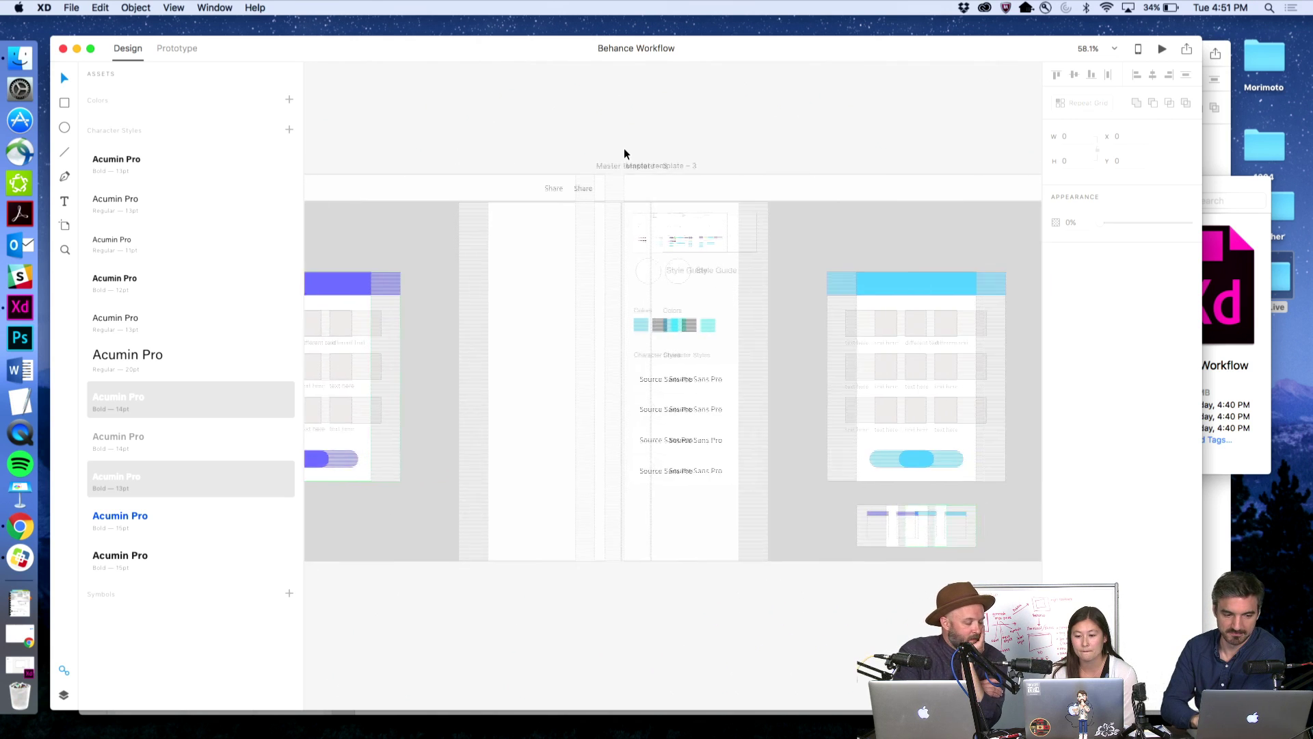
{"action": "scroll", "coordinate": [625, 154], "scroll_direction": "down", "scroll_amount": 1}
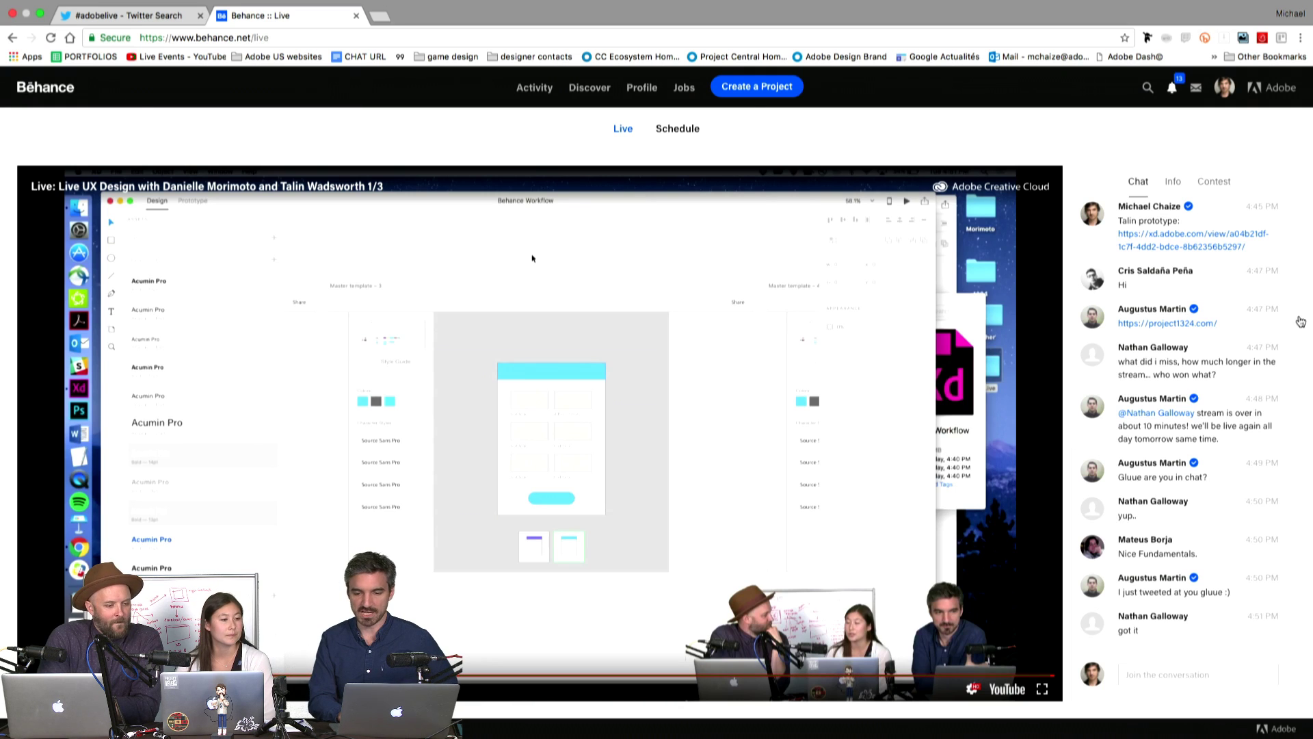
- Open the Make It Impactful contest article from the Behance Live page's contest information and read its introduction and entry rules
{"action": "left_click", "coordinate": [1228, 186]}
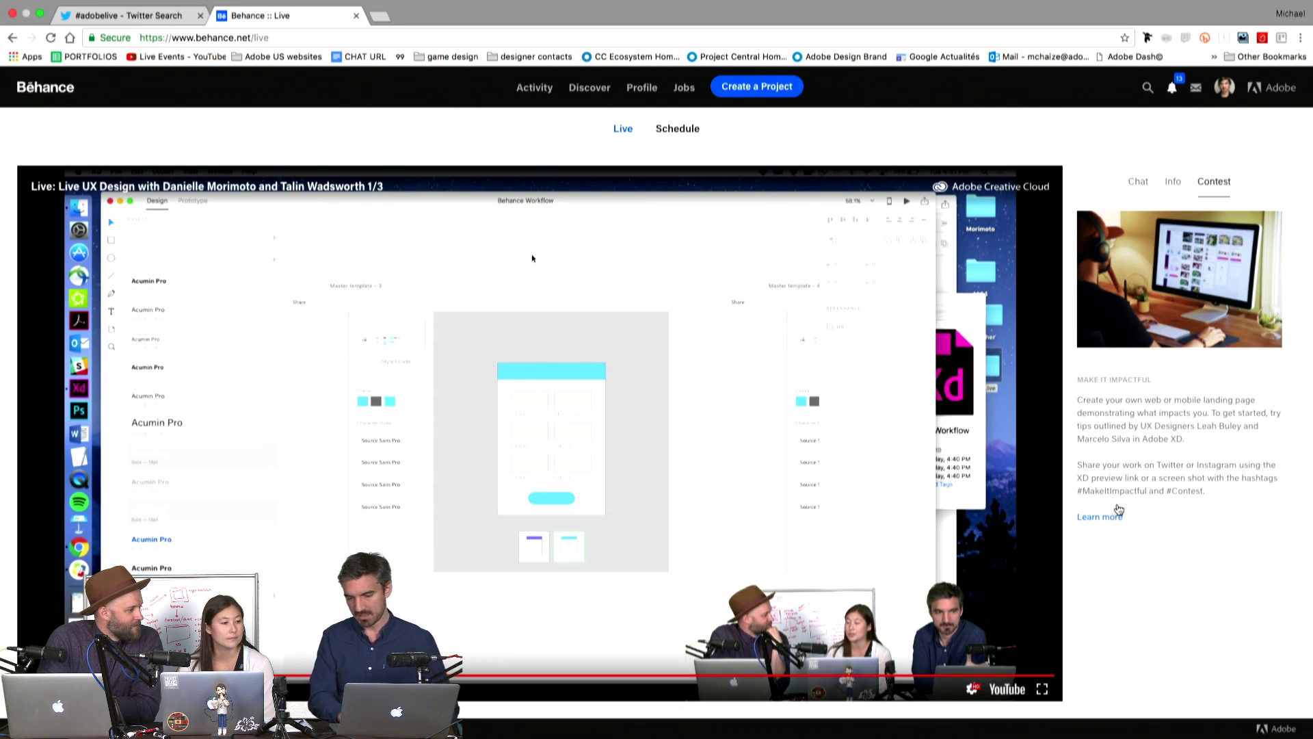
{"action": "left_click", "coordinate": [1100, 517]}
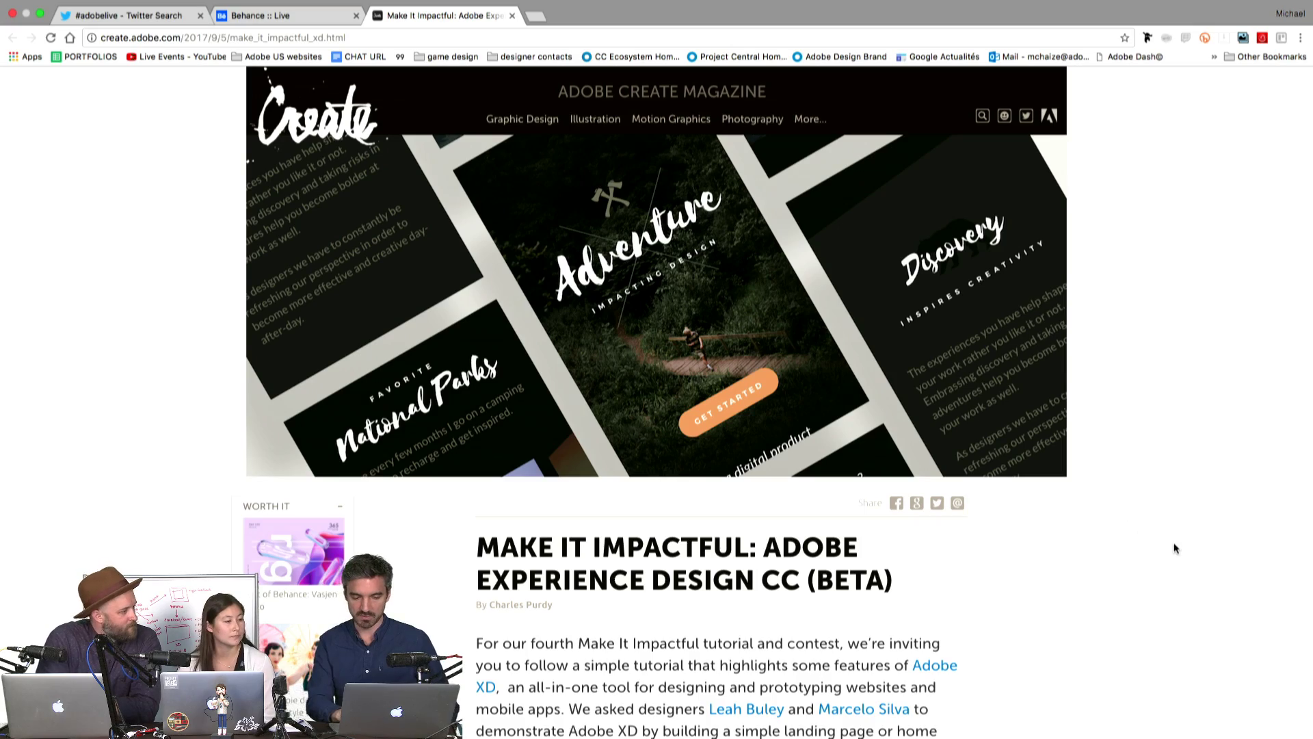
{"action": "scroll", "coordinate": [1174, 547], "scroll_direction": "down", "scroll_amount": 6}
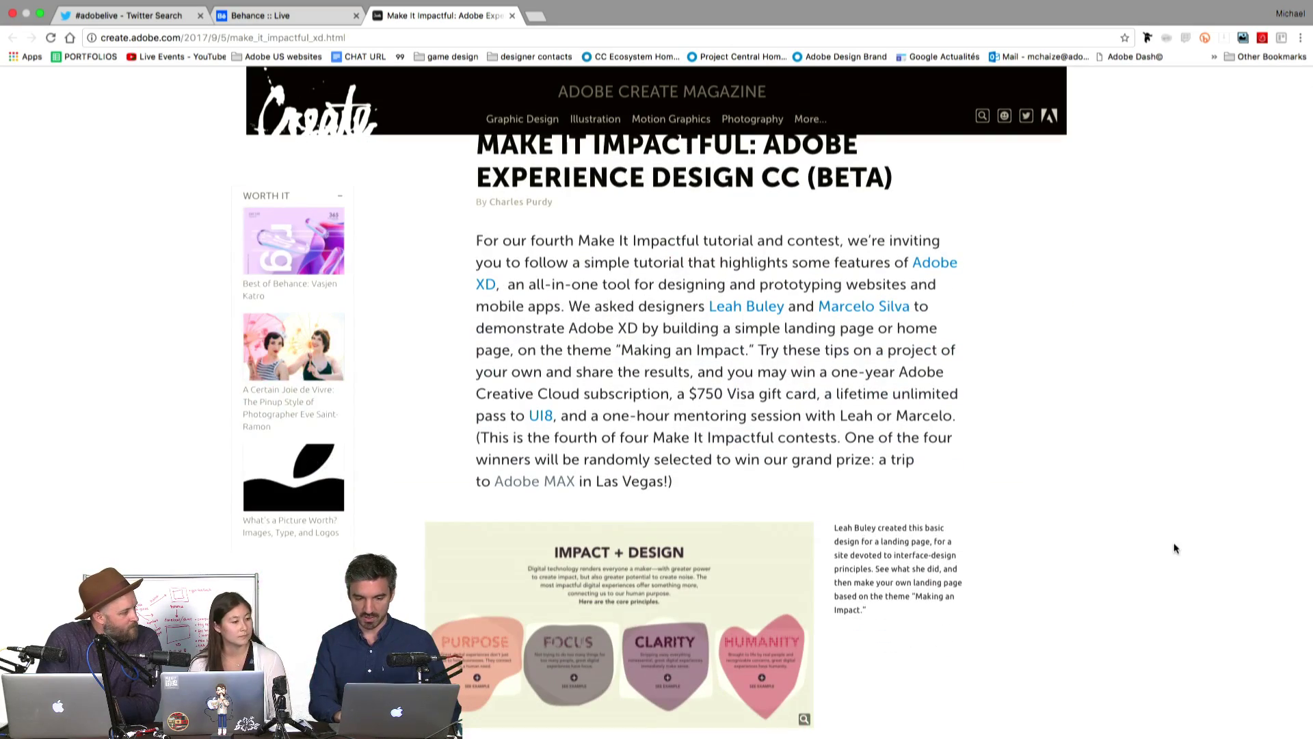
{"action": "scroll", "coordinate": [1174, 548], "scroll_direction": "down", "scroll_amount": 5}
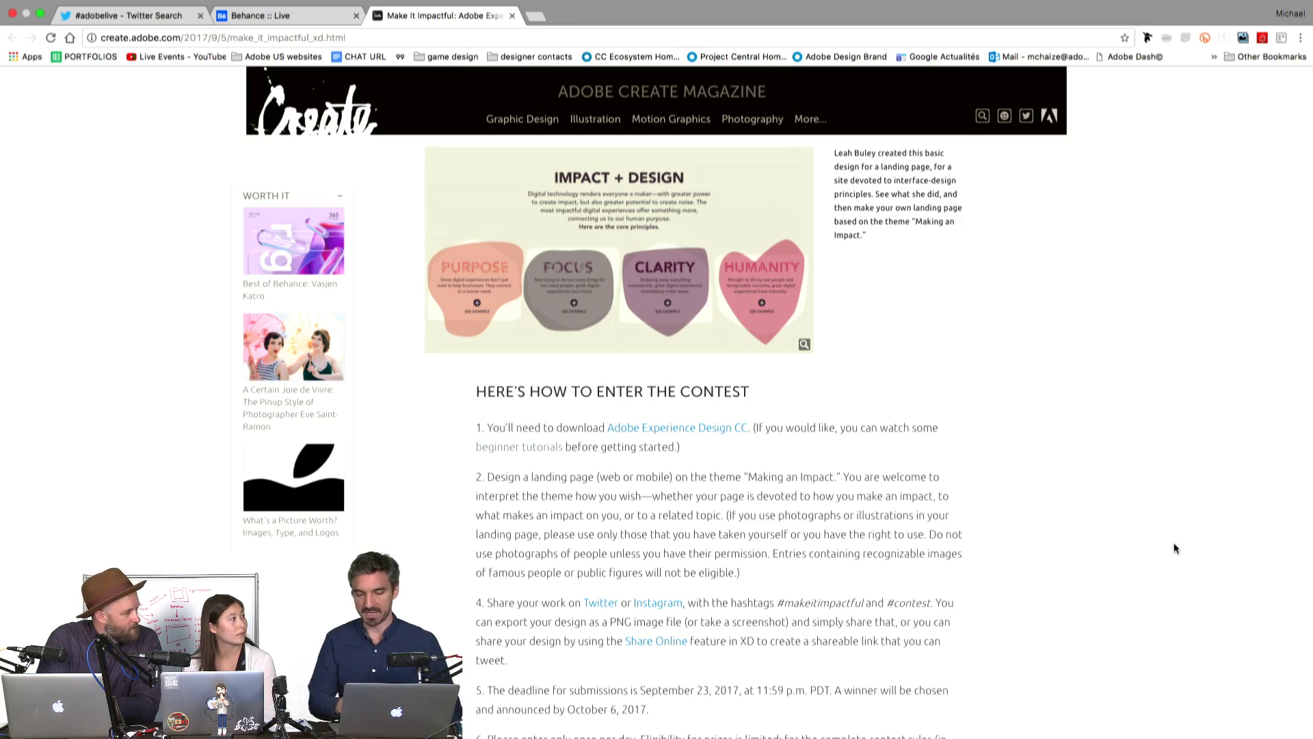
- Skim the article's Adobe XD tutorial steps for both designers' landing pages and return to its introduction
{"action": "scroll", "coordinate": [1174, 548], "scroll_direction": "down", "scroll_amount": 12}
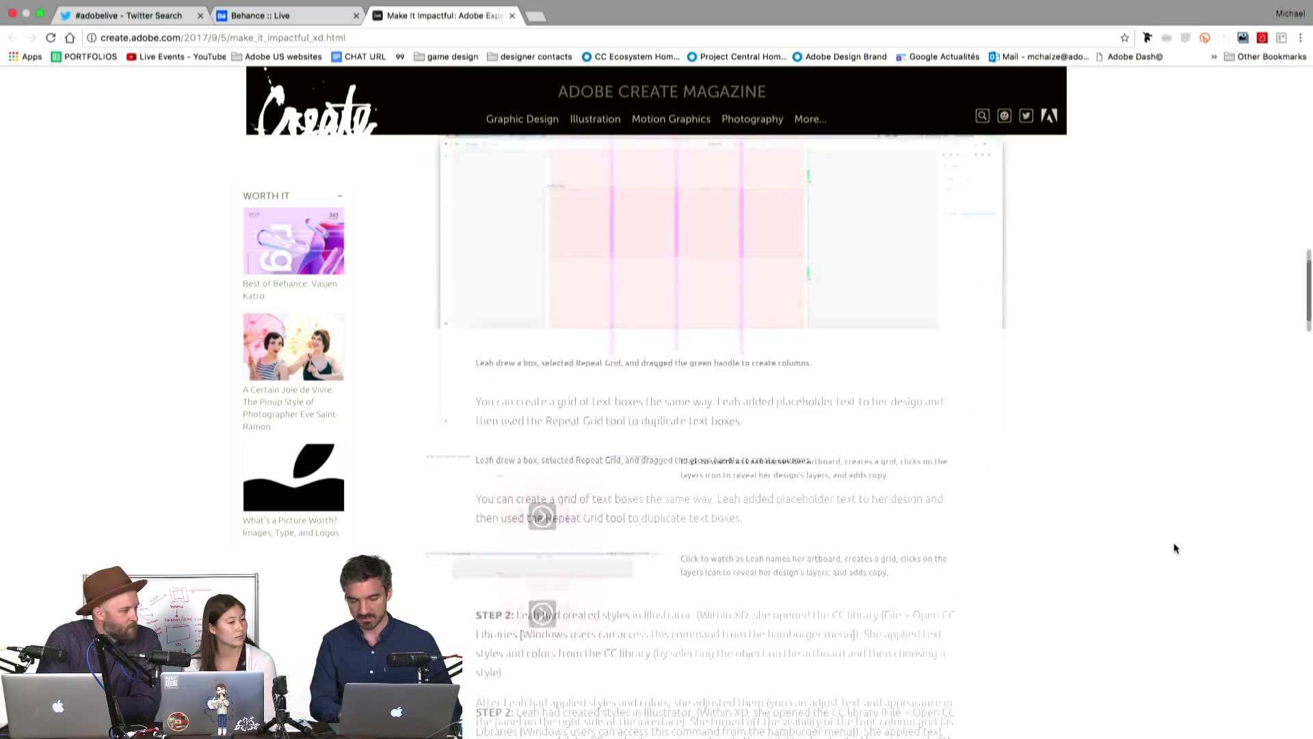
{"action": "scroll", "coordinate": [1174, 547], "scroll_direction": "down", "scroll_amount": 10}
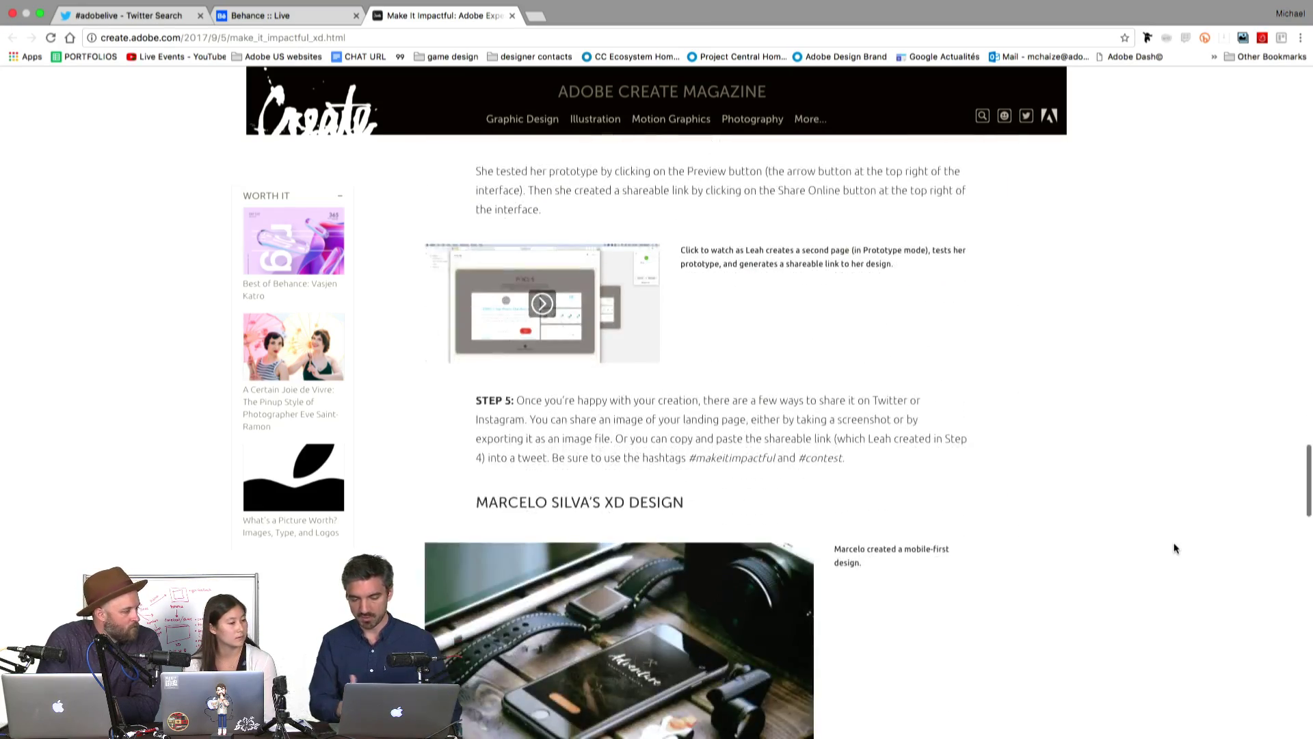
{"action": "scroll", "coordinate": [1173, 547], "scroll_direction": "down", "scroll_amount": 2}
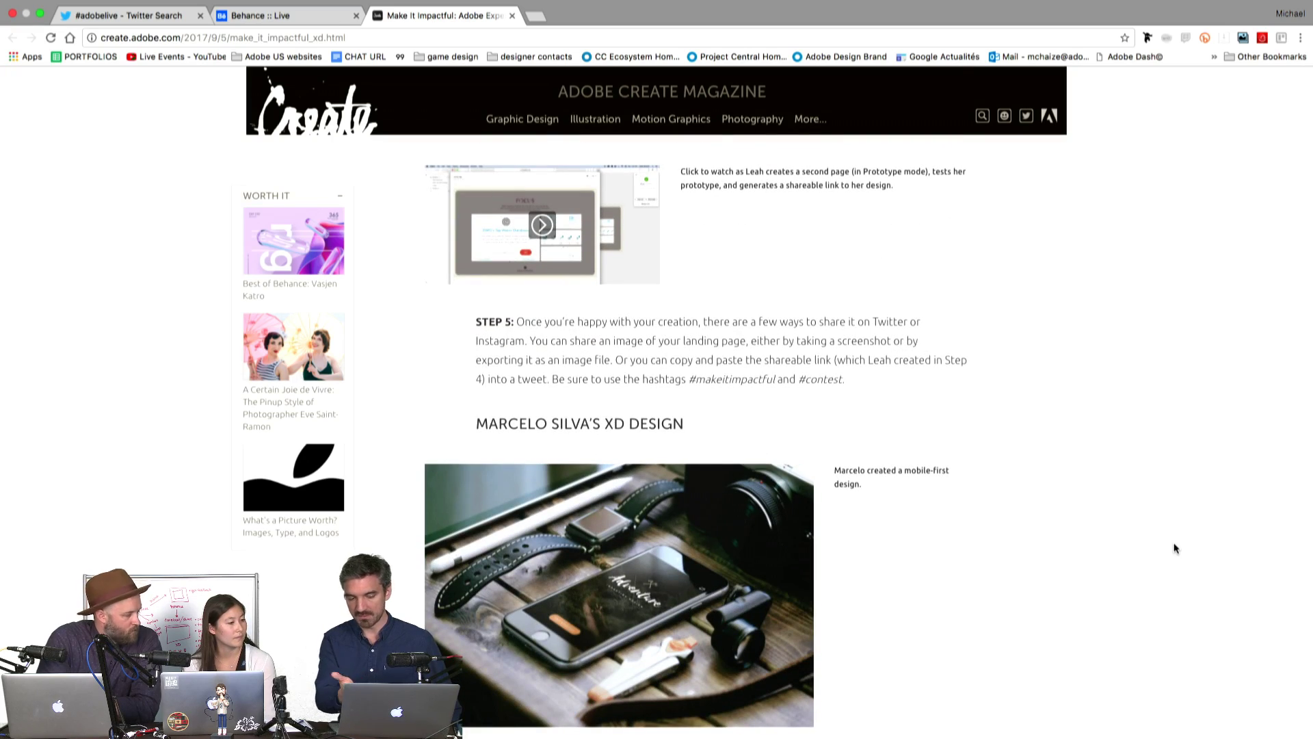
{"action": "scroll", "coordinate": [1174, 547], "scroll_direction": "down", "scroll_amount": 15}
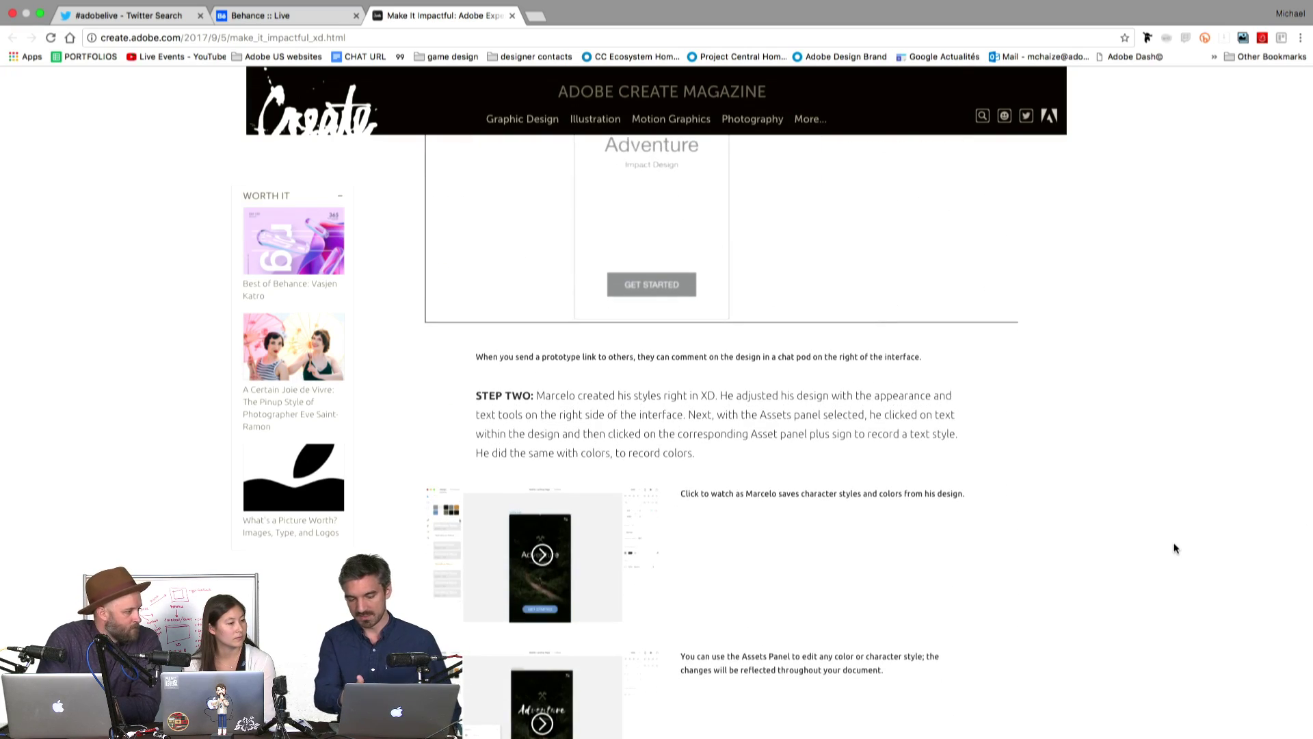
{"action": "scroll", "coordinate": [1173, 547], "scroll_direction": "down", "scroll_amount": 15}
{"action": "scroll", "coordinate": [1174, 547], "scroll_direction": "up", "scroll_amount": 20}
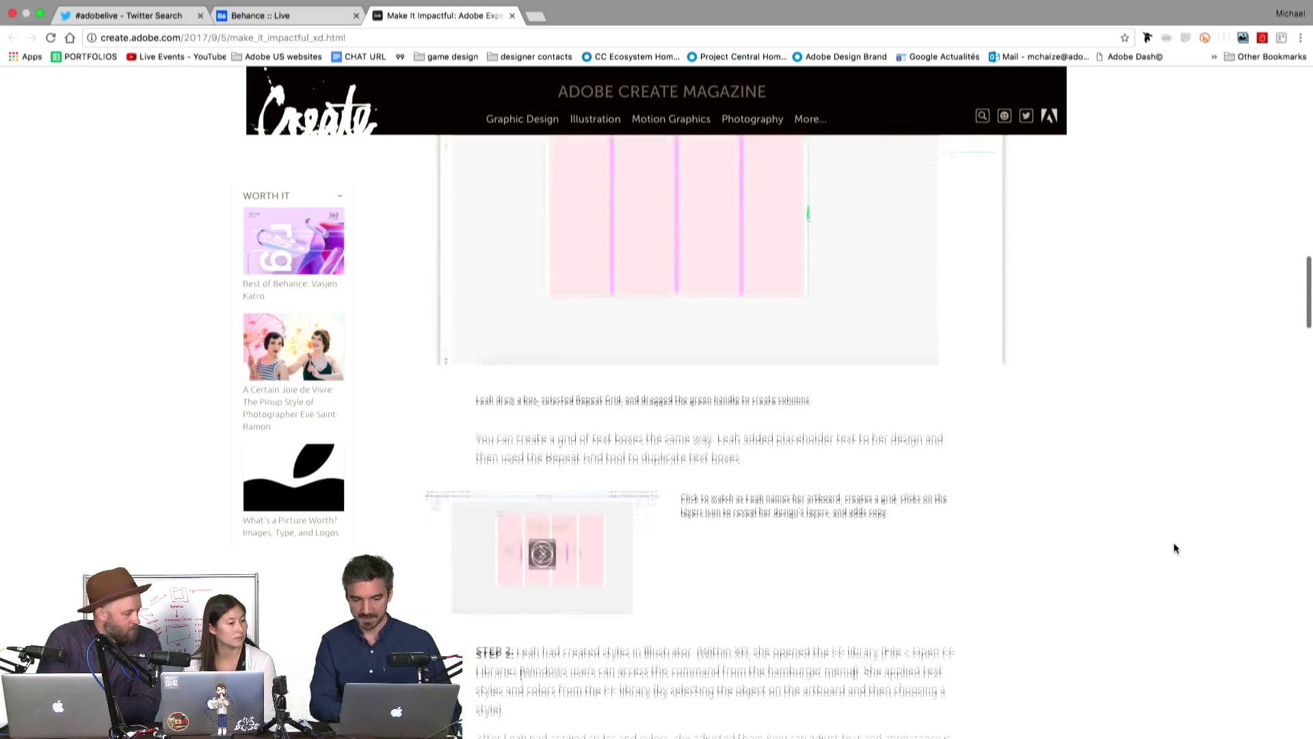
{"action": "scroll", "coordinate": [1174, 547], "scroll_direction": "up", "scroll_amount": 15}
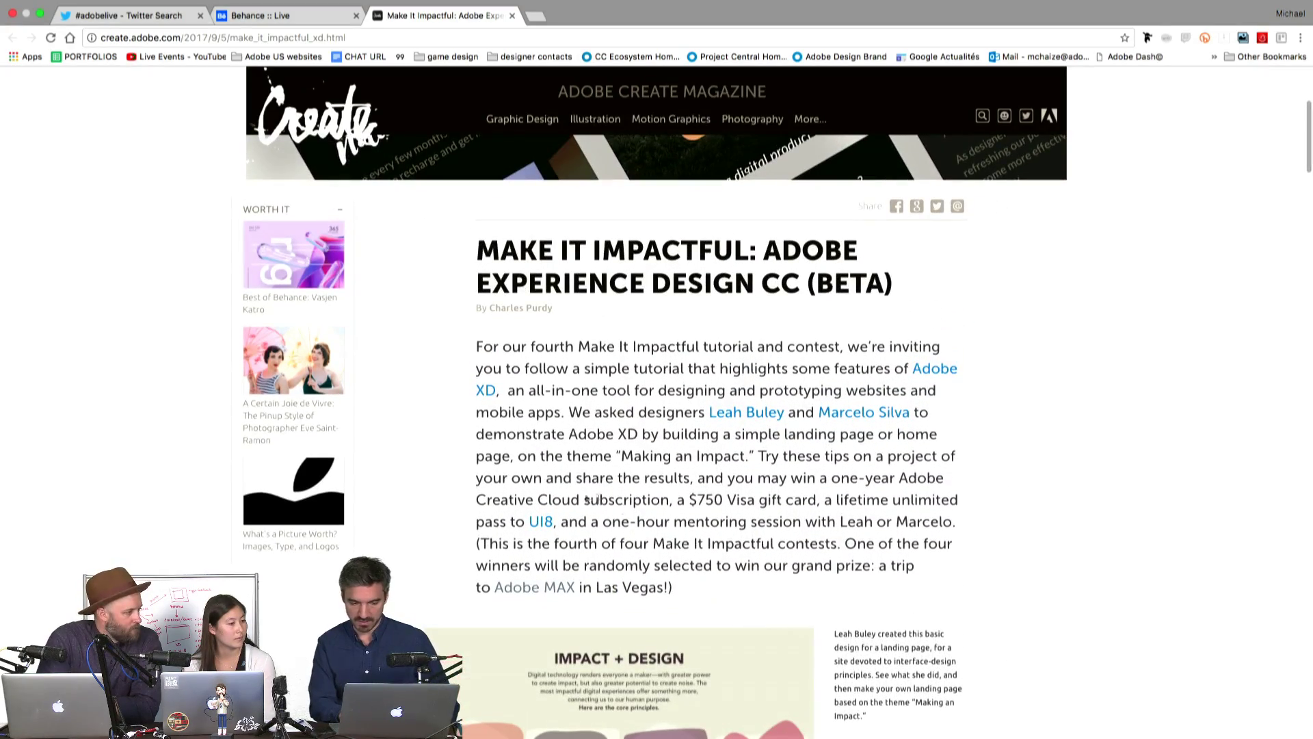